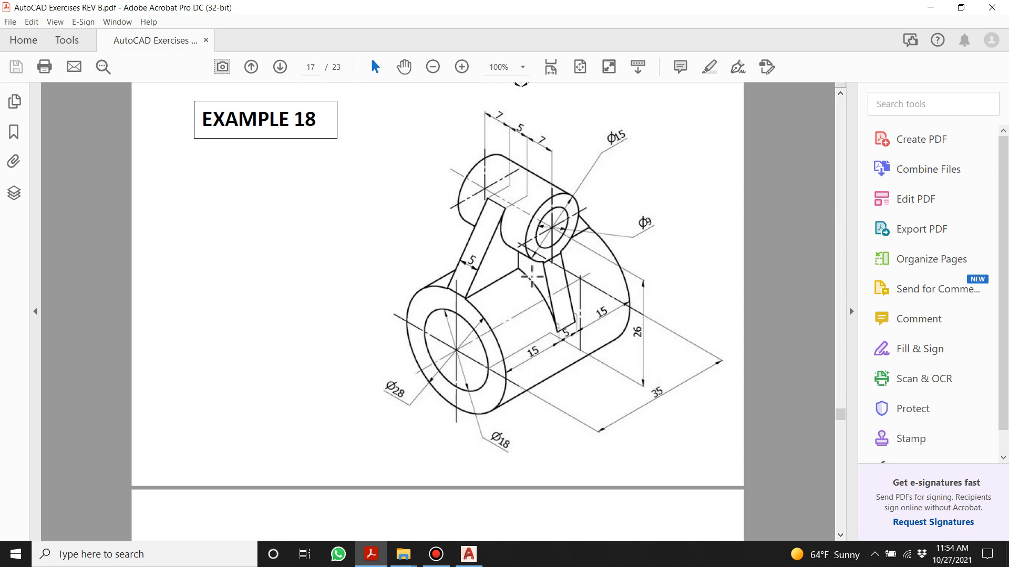
- Switch to AutoCAD and create a new drawing from a template with an ANSI C title block
left_click(469, 553)
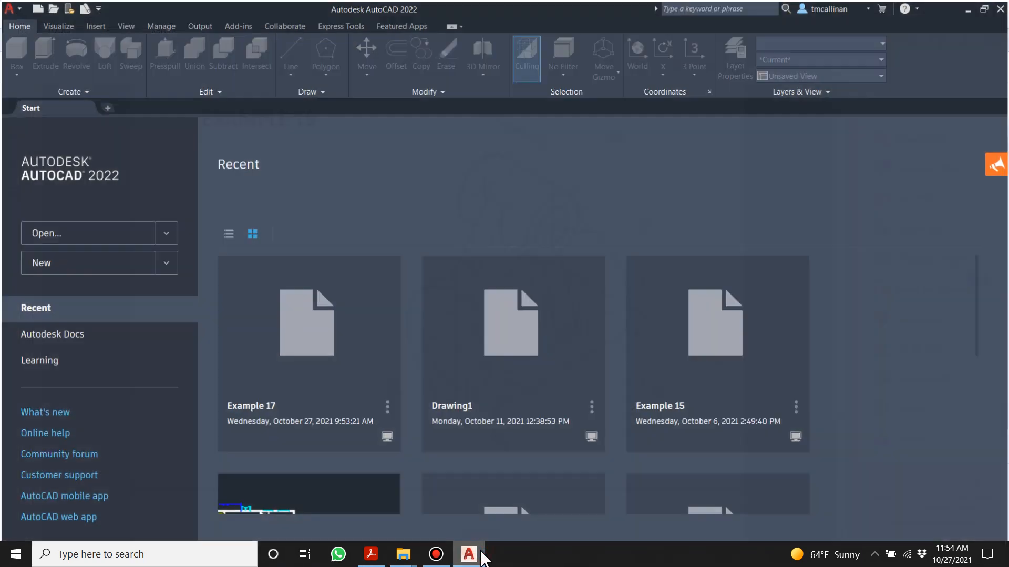
left_click(36, 6)
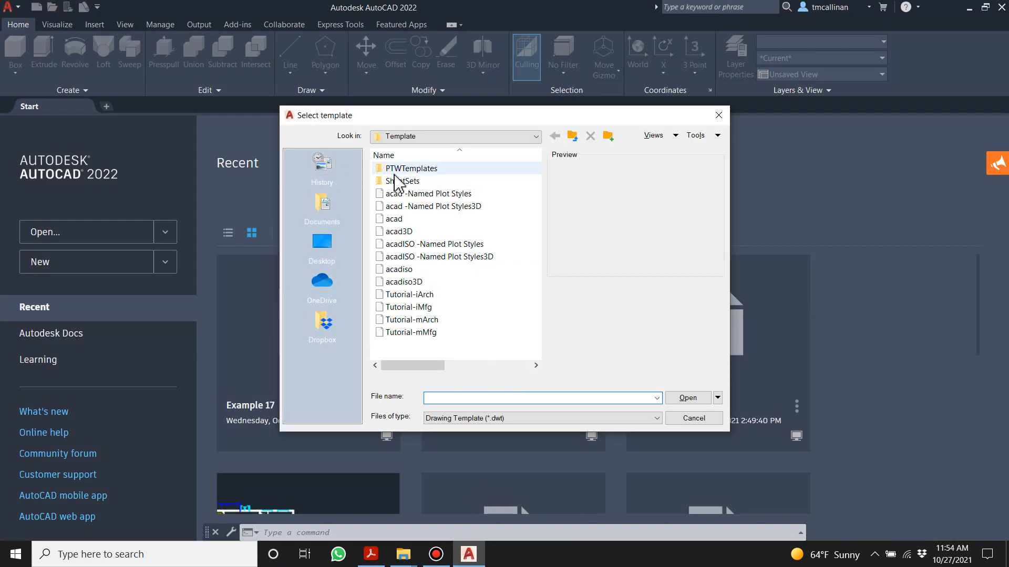
double_click(398, 184)
double_click(398, 219)
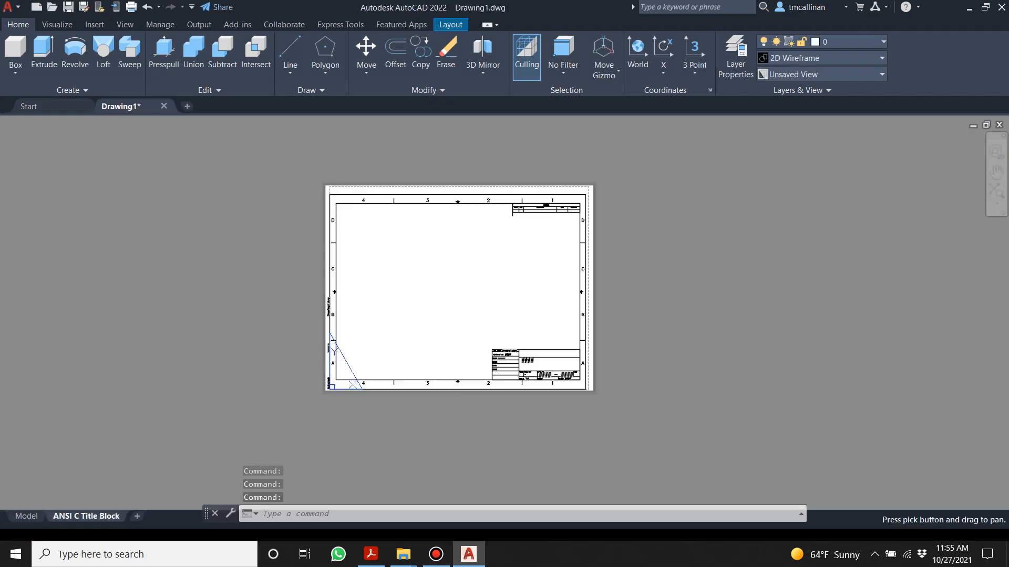
- Go to model space and change the workspace to Drafting & Annotation
left_click(26, 517)
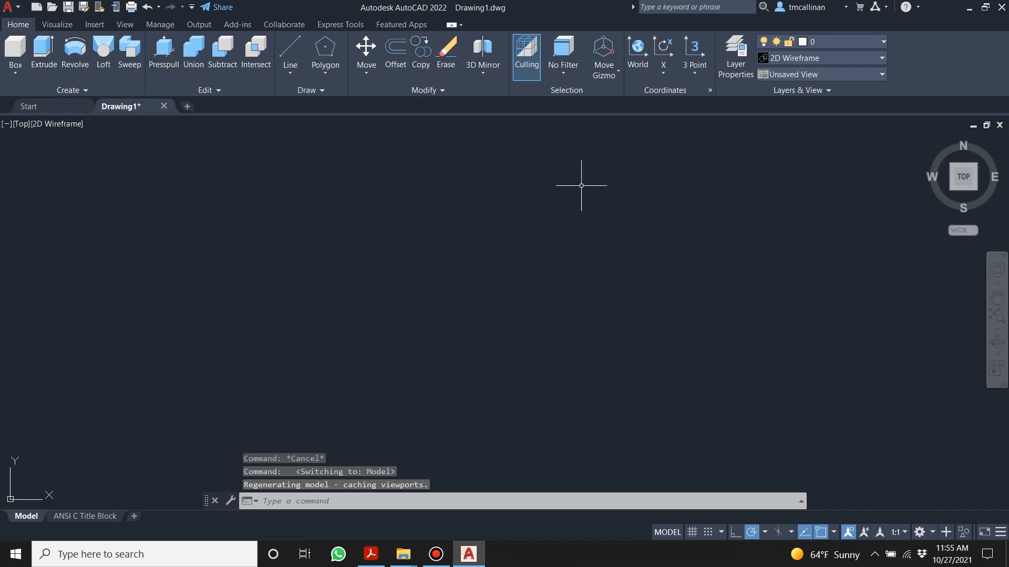
left_click(928, 537)
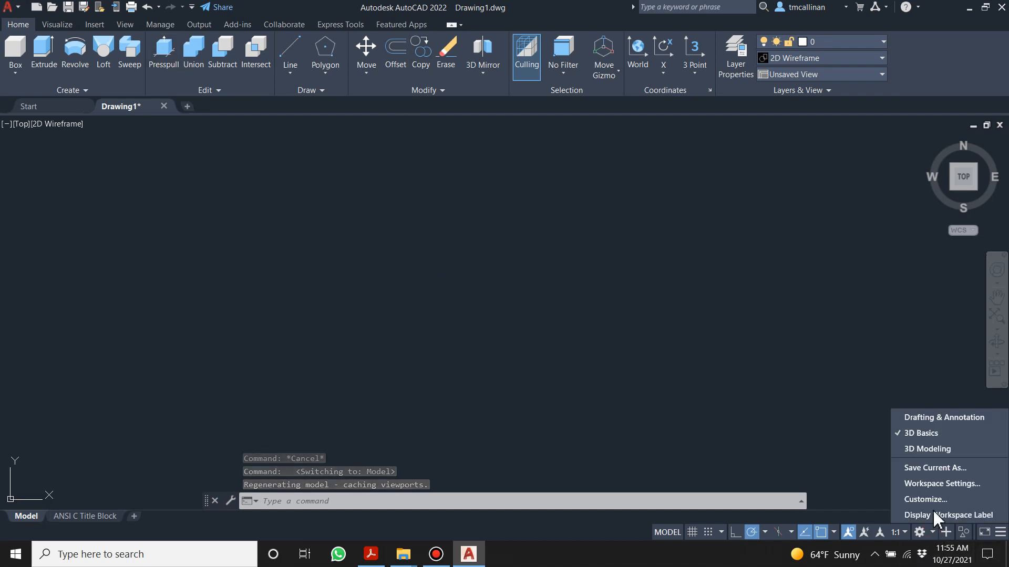
left_click(945, 418)
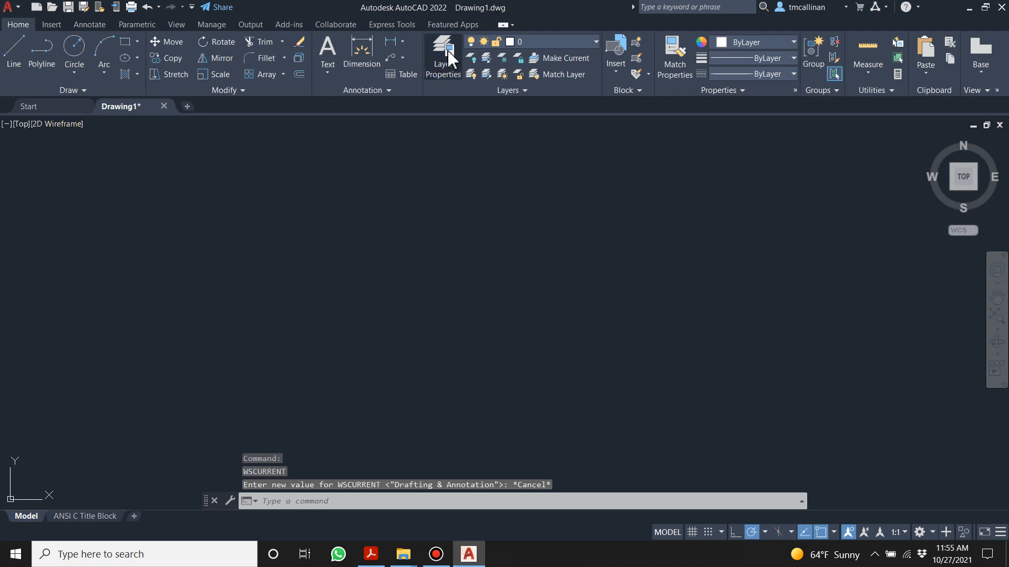
- Create a new layer named Con1 in the layer properties
left_click(449, 57)
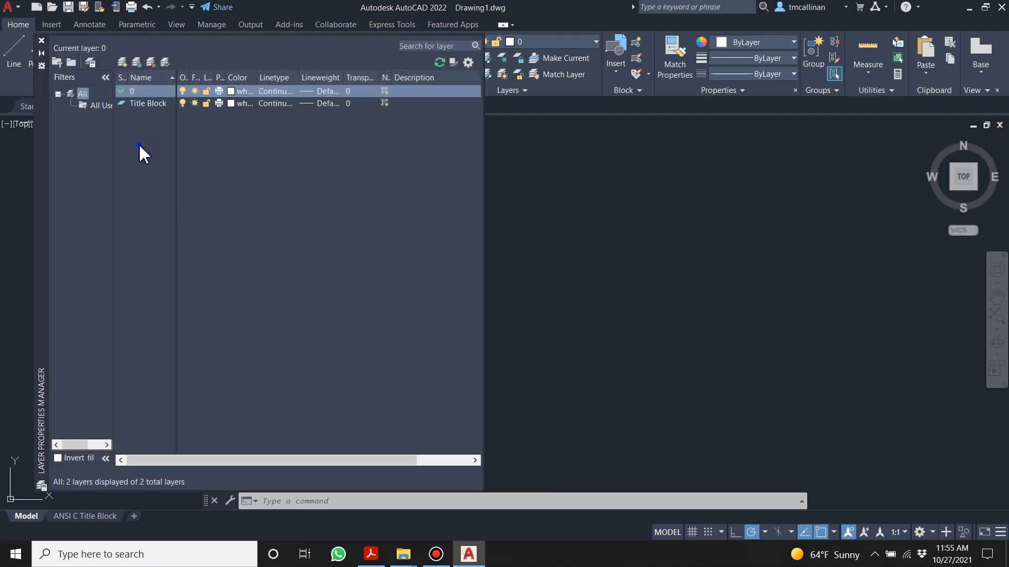
right_click(140, 148)
left_click(184, 206)
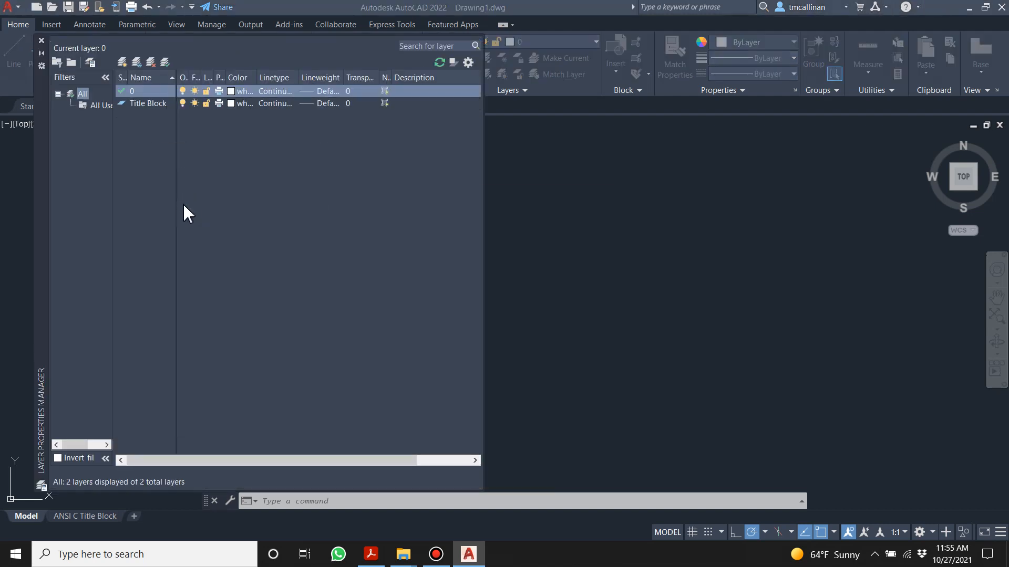
left_click(583, 294)
right_click(139, 132)
left_click(203, 179)
type("Cont")
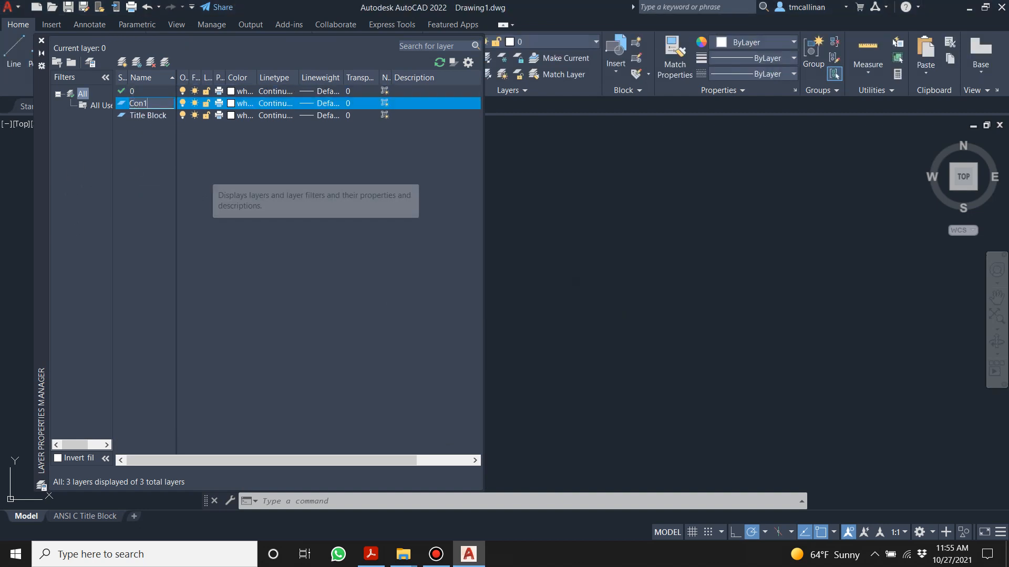
- Set the Con1 layer's color to yellow and make it the current layer
left_click(251, 103)
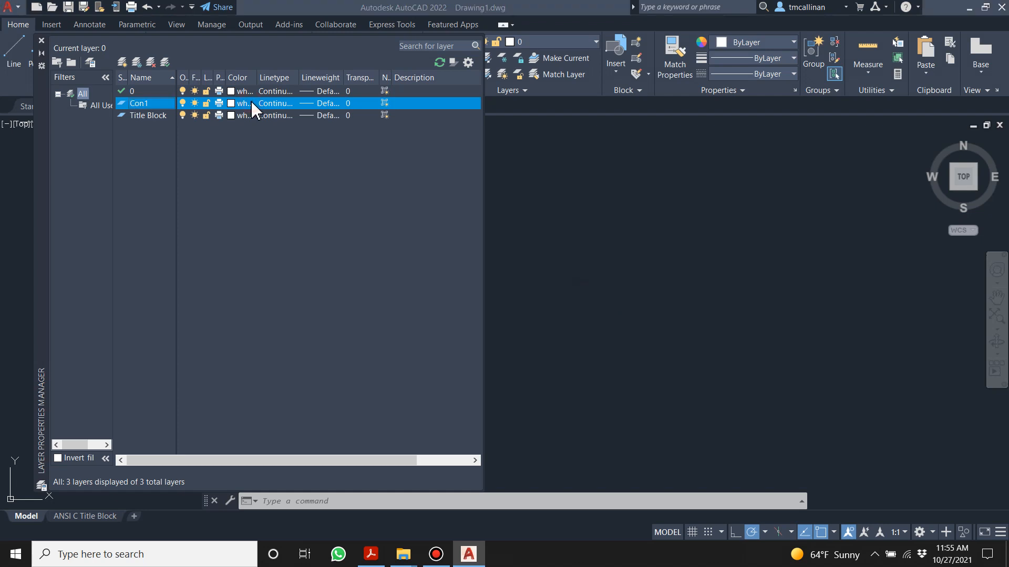
left_click(713, 295)
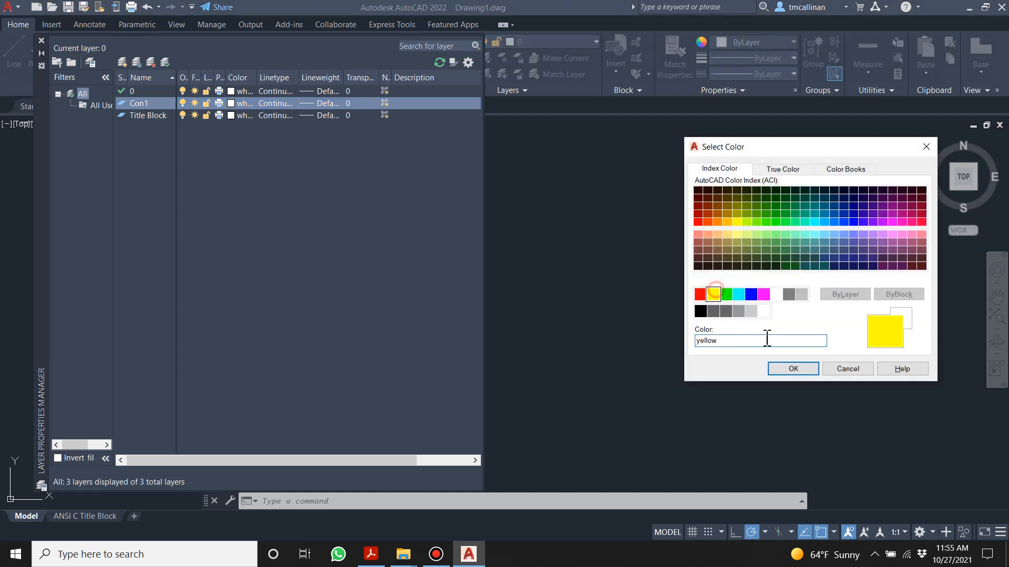
left_click(793, 368)
left_click(41, 41)
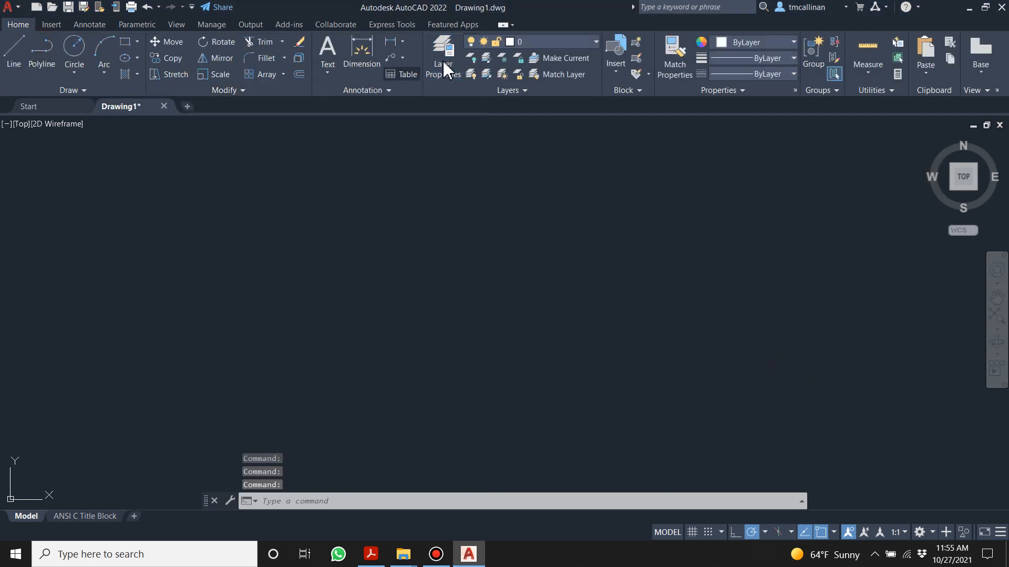
left_click(534, 46)
left_click(532, 73)
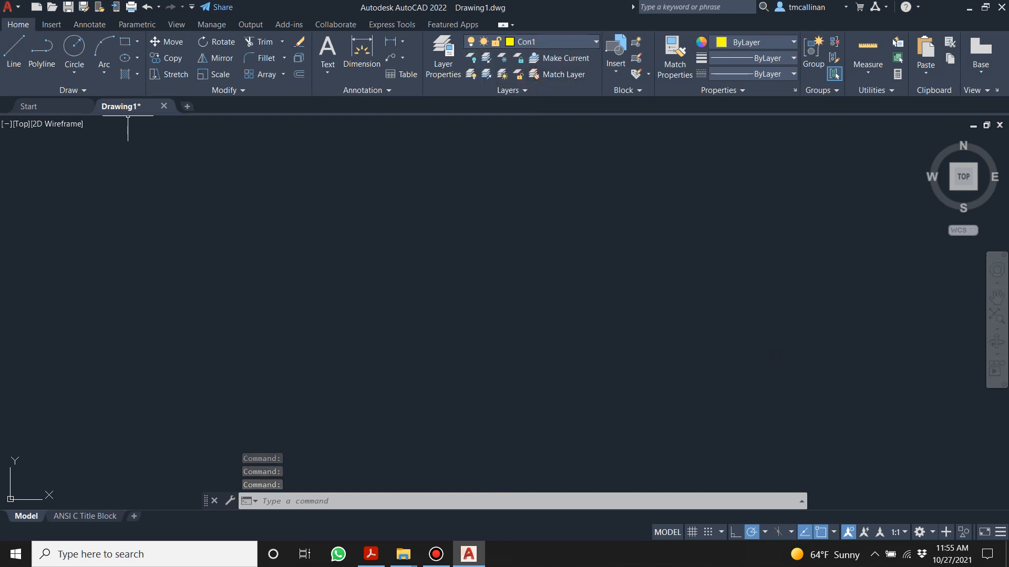
- Draw a vertical and a horizontal construction line through the origin 0,0
left_click(69, 90)
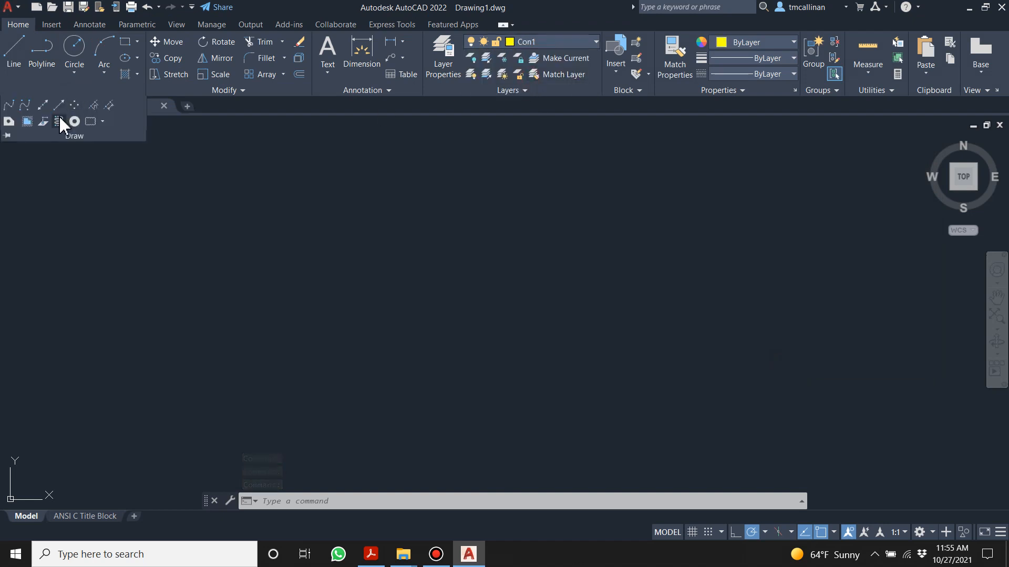
left_click(47, 106)
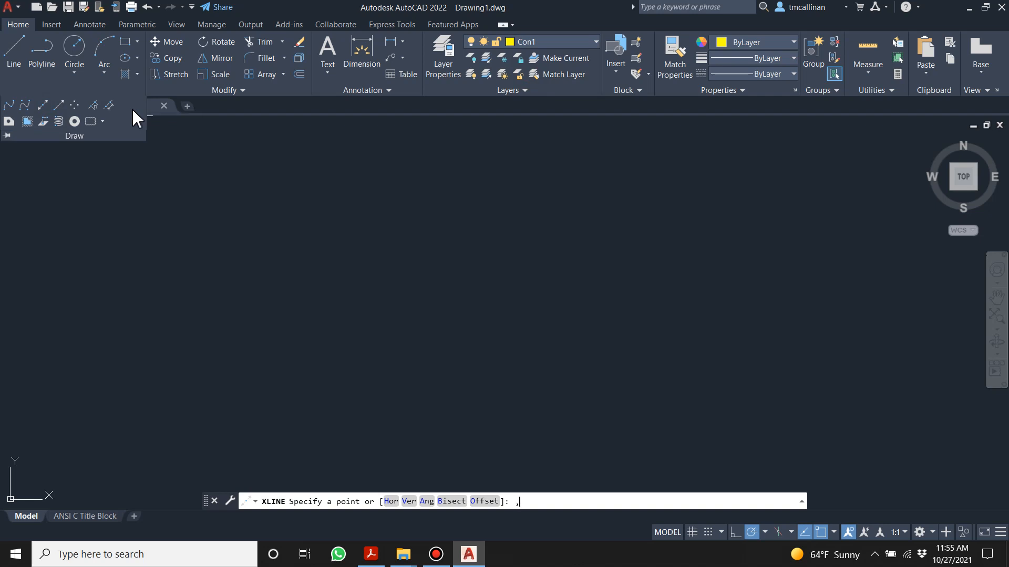
type(",")
key("Return")
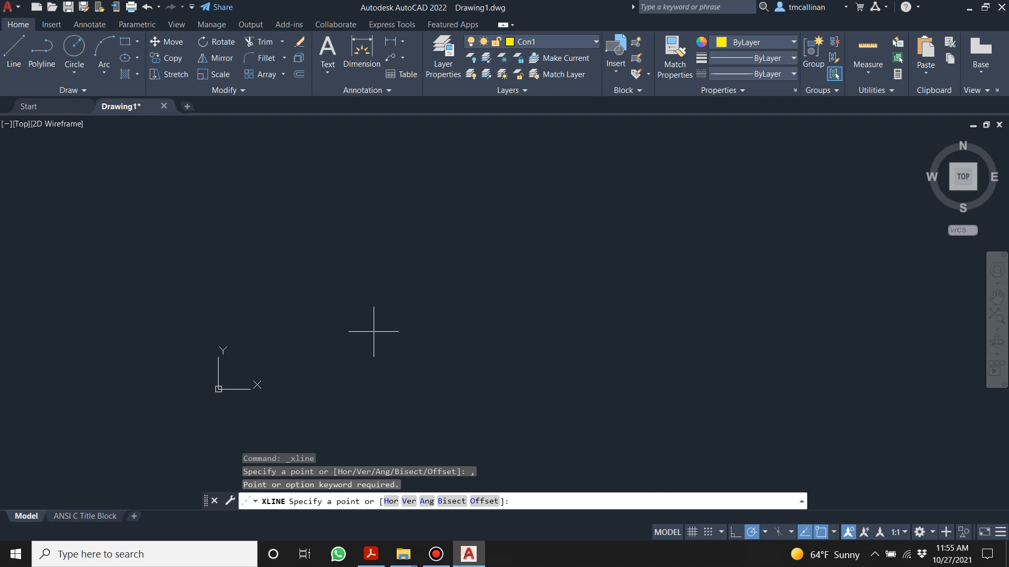
key("Num_Lock")
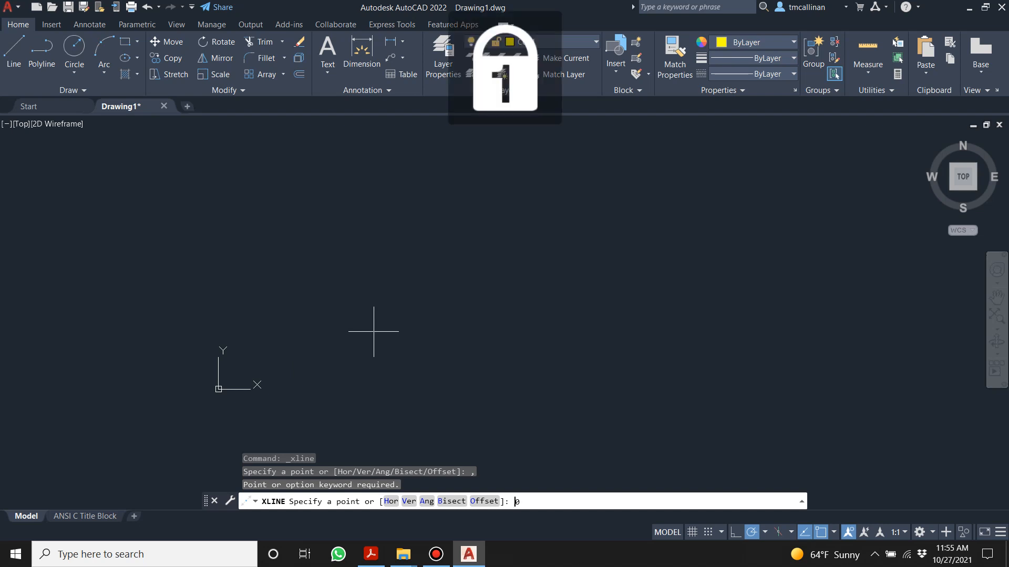
type("0,0")
key("Return")
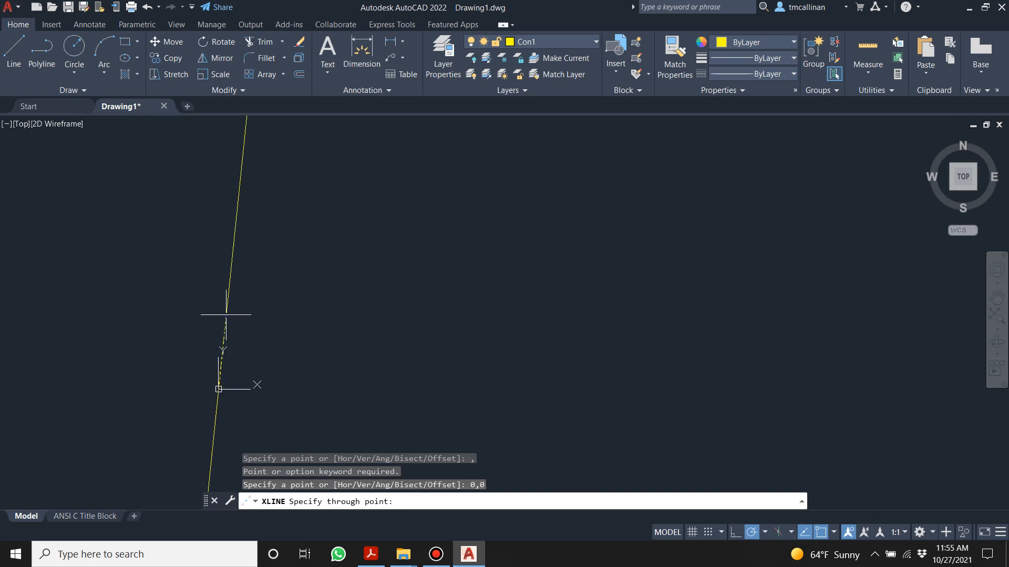
left_click(218, 283)
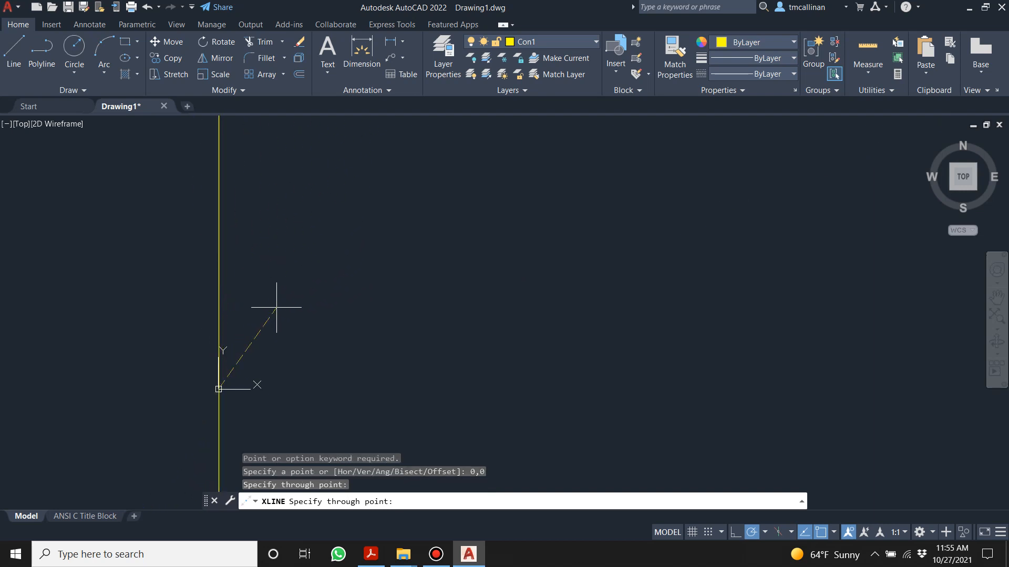
left_click(356, 389)
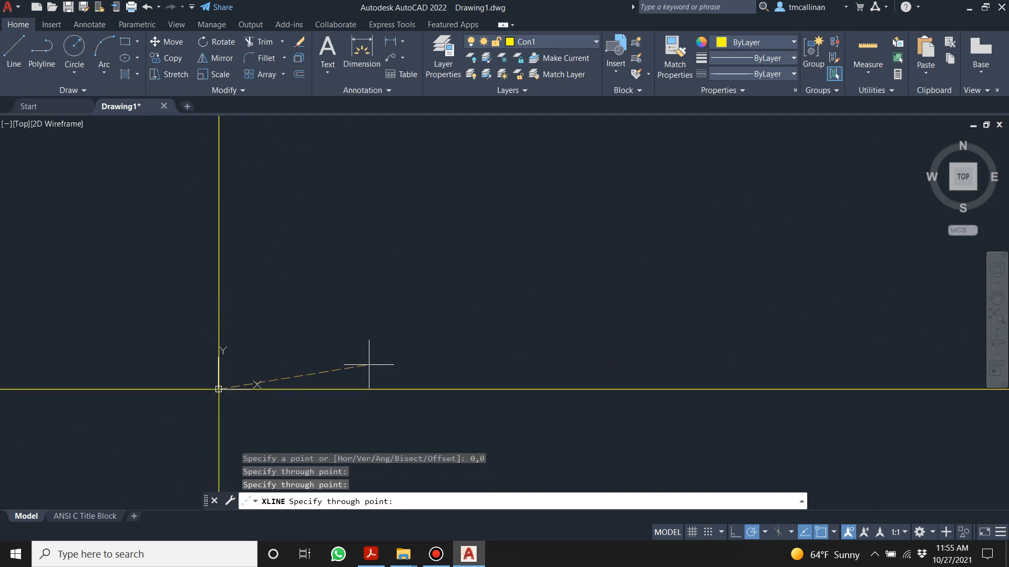
key("Escape")
scroll(429, 289, "down", 1)
middle_click_drag(309, 285, 379, 304)
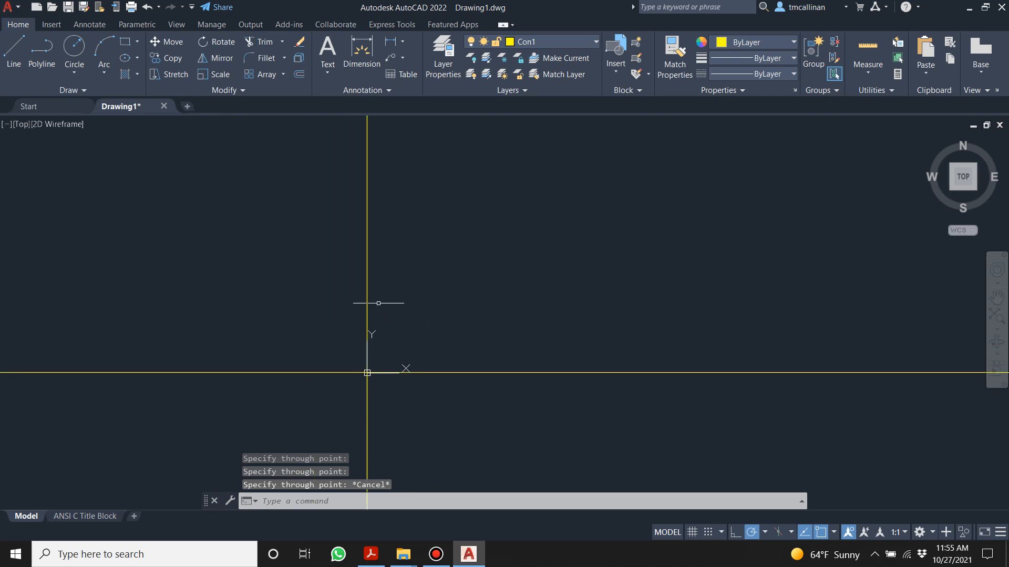
scroll(377, 303, "down", 1)
scroll(351, 287, "up", 1)
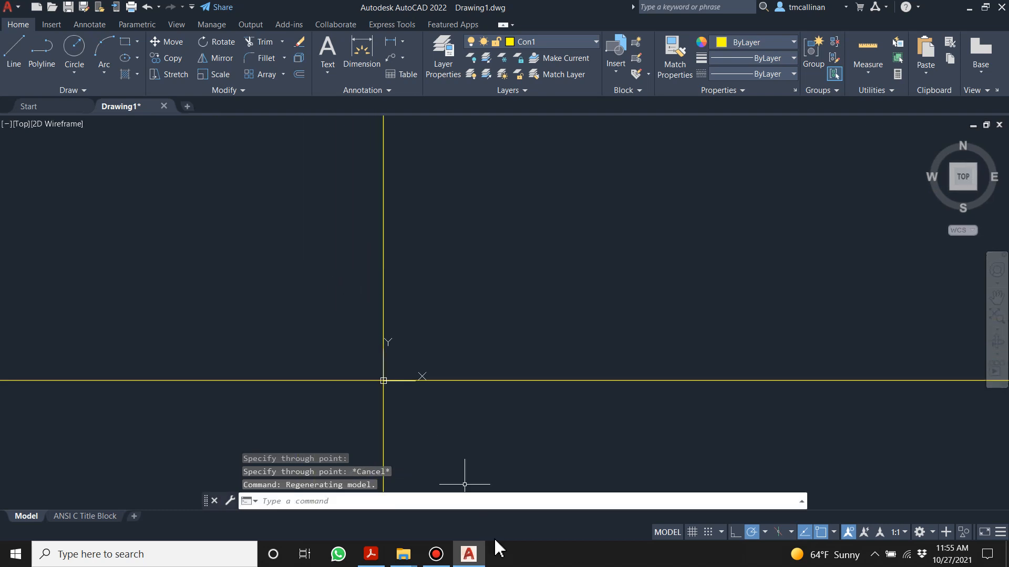
- Switch to the exercise PDF and examine the Example 18 bracket's overall dimensions and its two cylinders
left_click(381, 560)
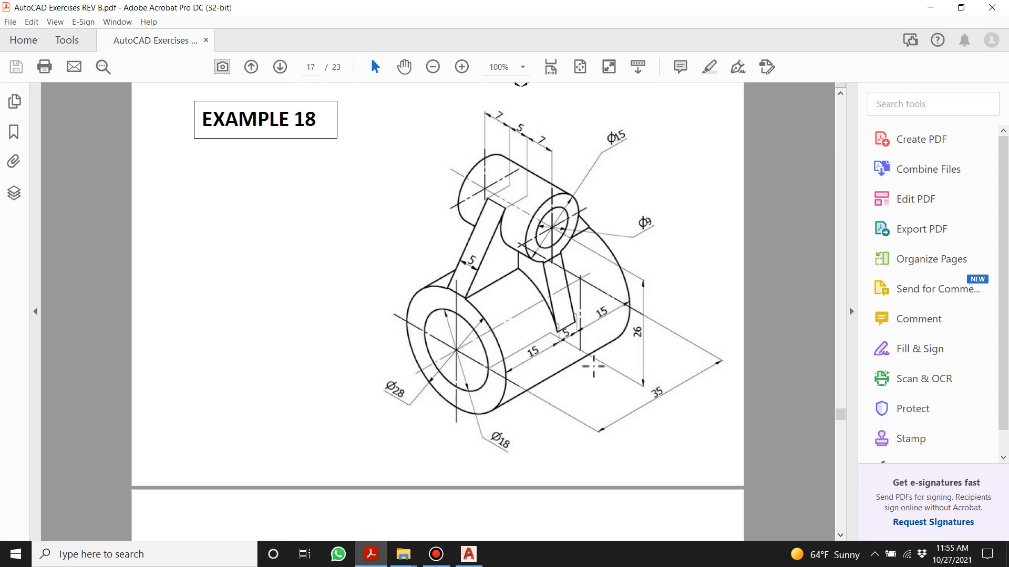
mouse_move(665, 416)
left_mouse_down()
mouse_move(604, 364)
mouse_move(642, 382)
mouse_move(581, 344)
left_mouse_up()
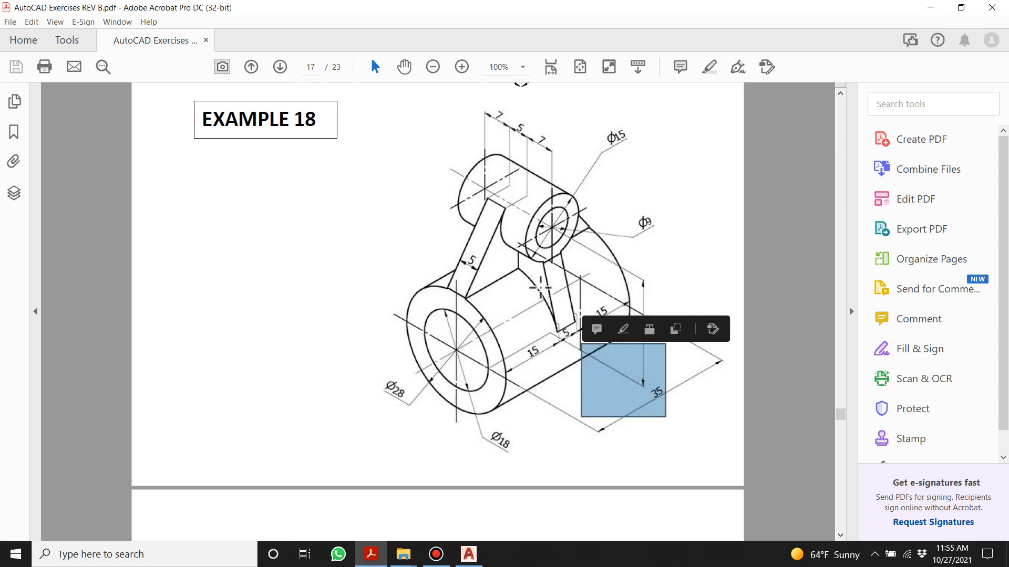
left_click(559, 125)
left_click(549, 114)
left_click_drag(525, 96, 525, 140)
left_click_drag(535, 98, 533, 103)
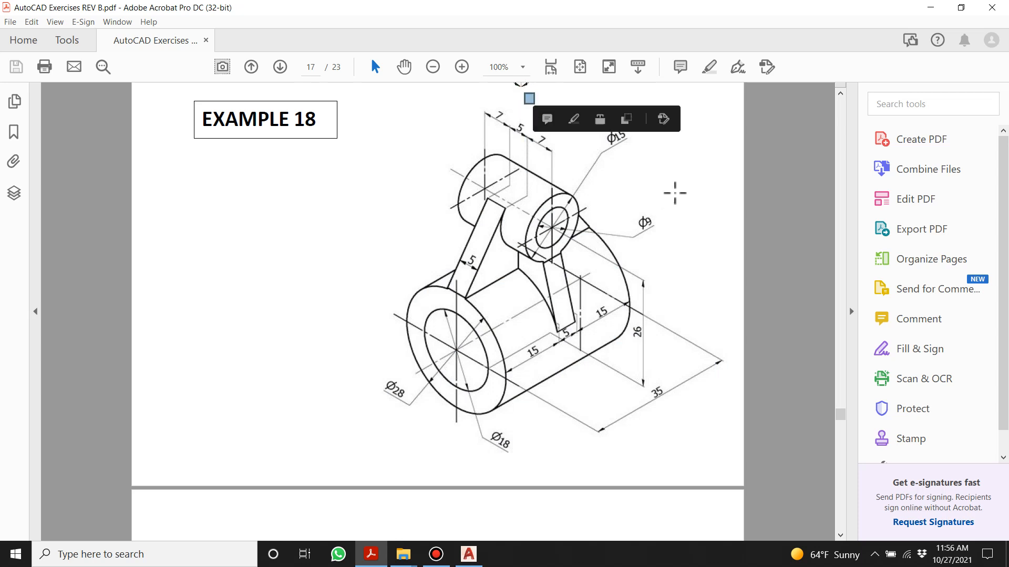
left_click_drag(739, 185, 640, 247)
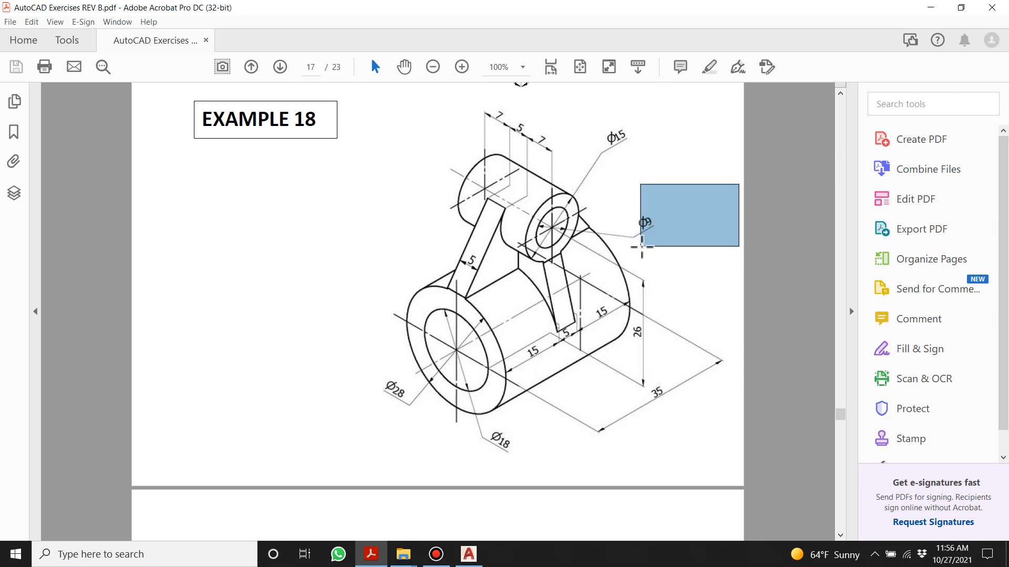
left_click(641, 248)
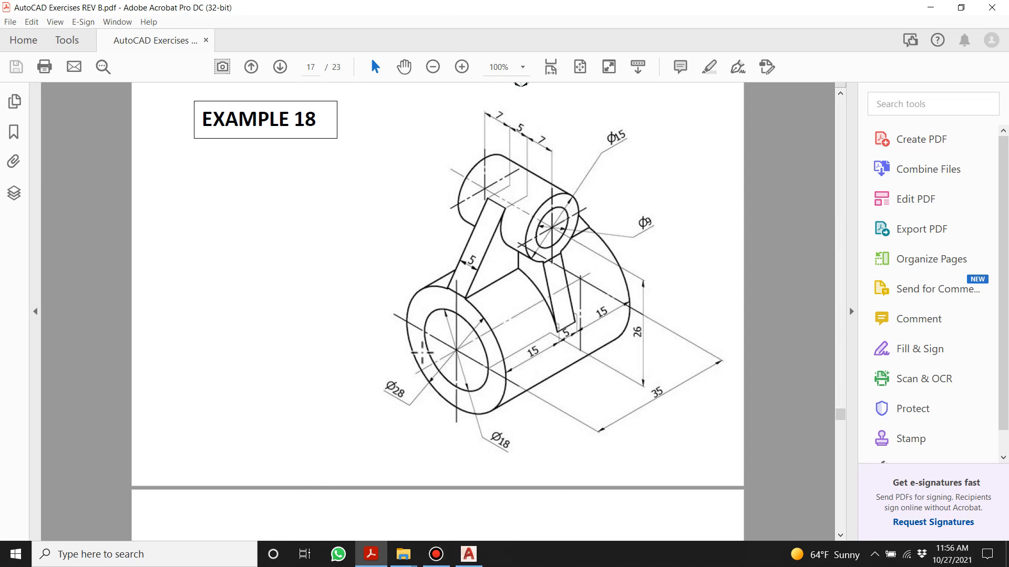
left_click(480, 557)
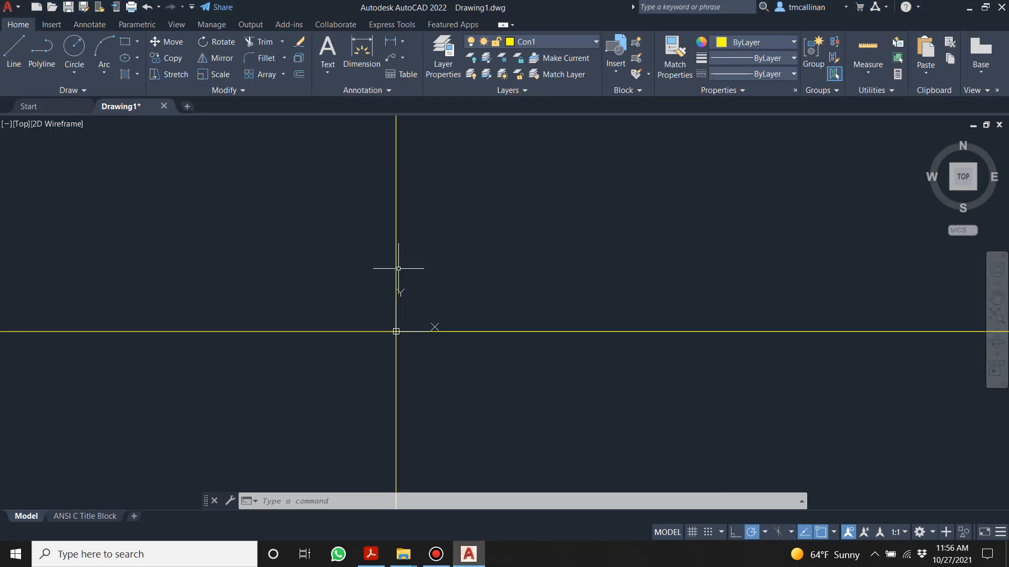
left_click(371, 555)
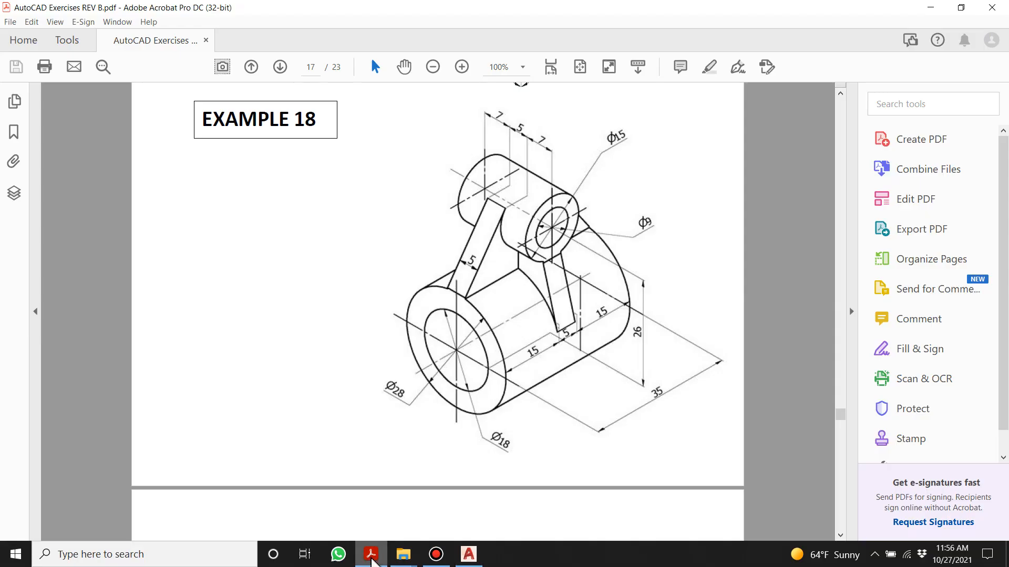
- Switch to AutoCAD and offset the vertical construction line by 35 to its right side
left_click(469, 555)
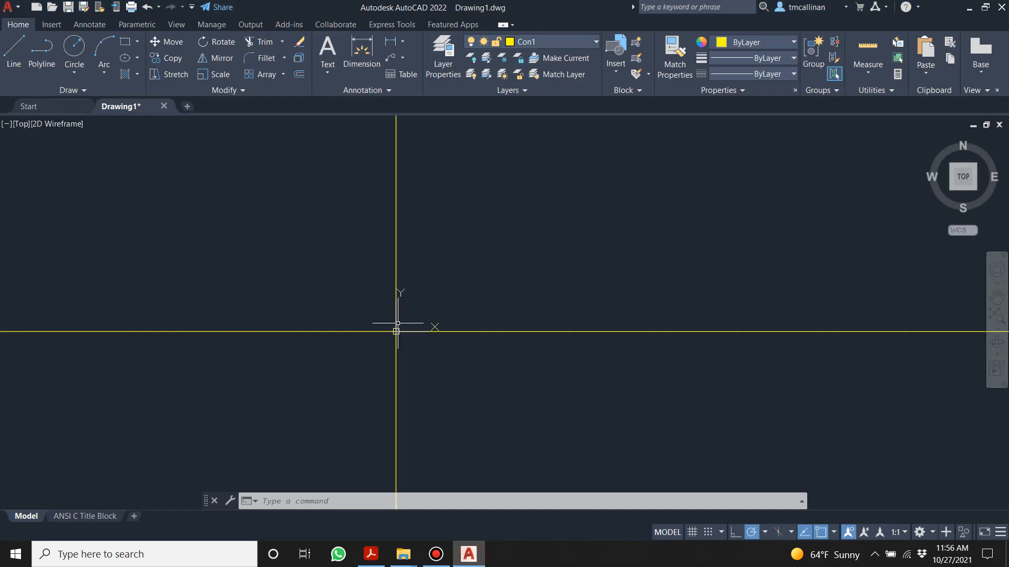
left_click(299, 75)
type("35")
key("Return")
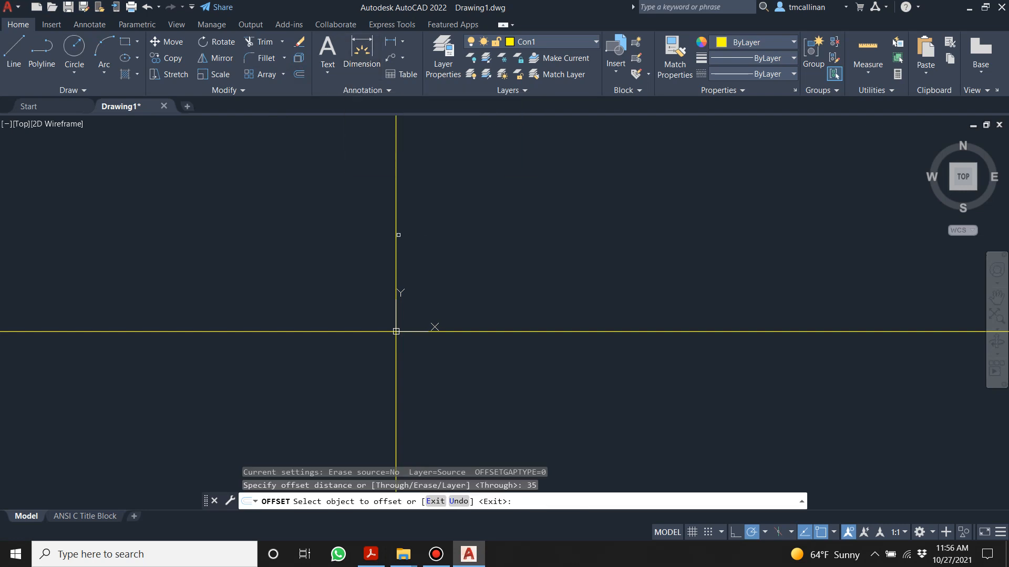
left_click(397, 235)
left_click(536, 243)
key("Escape")
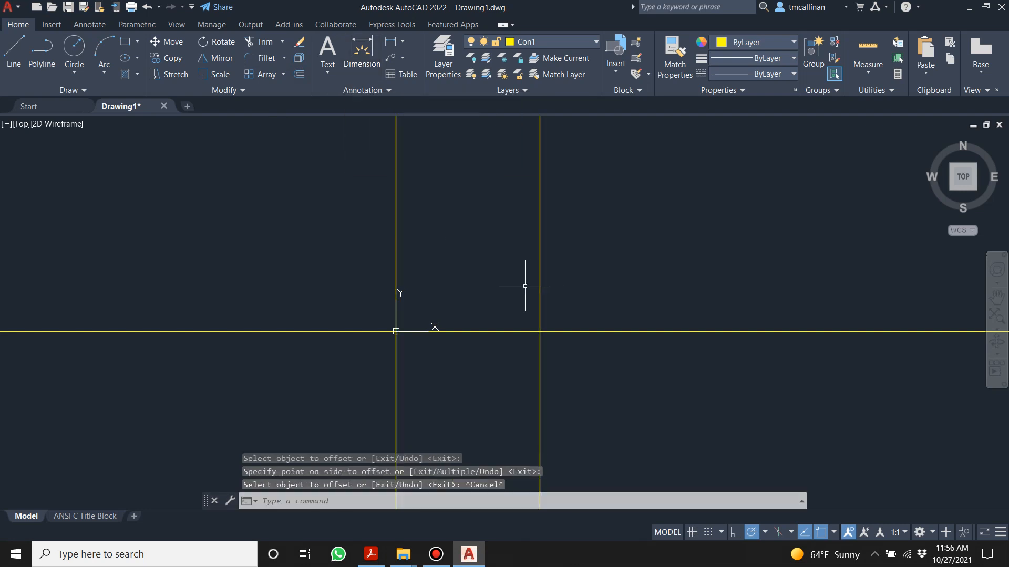
- Turn off the Show UCS Icon at Origin setting for the UCS icon
scroll(364, 225, "down", 4)
middle_click_drag(334, 193, 403, 274)
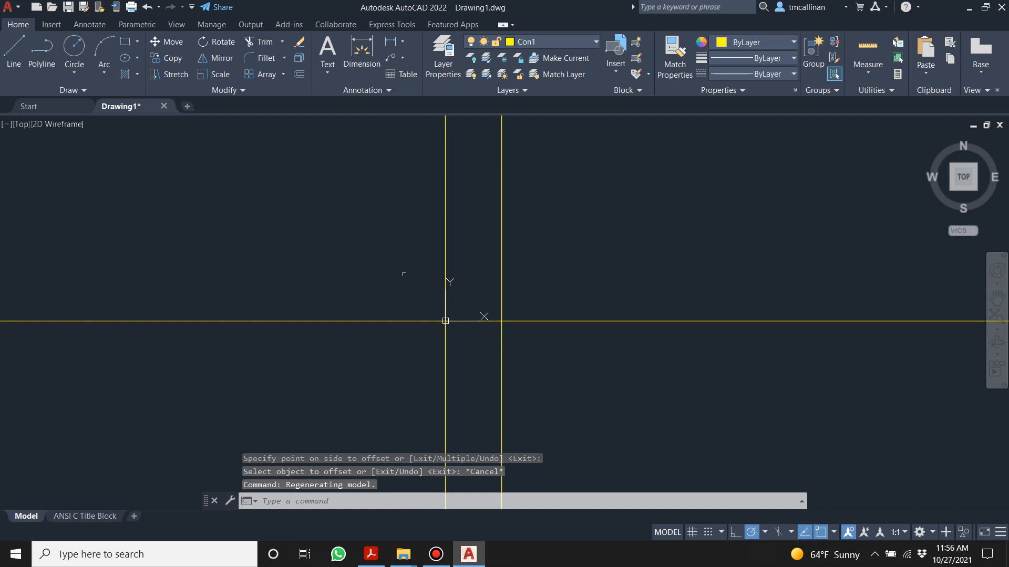
scroll(461, 309, "up", 4)
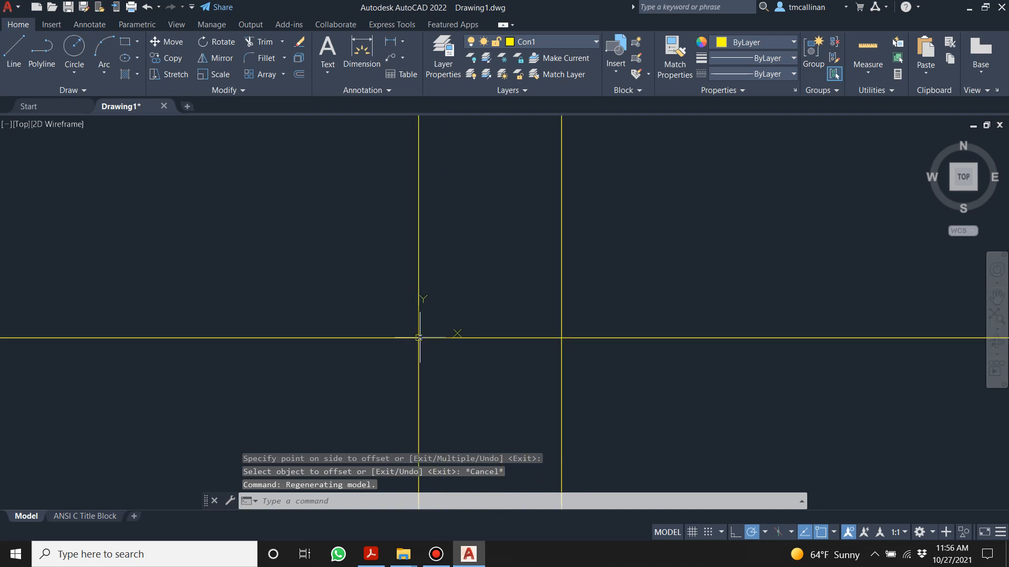
right_click(419, 338)
mouse_move(480, 494)
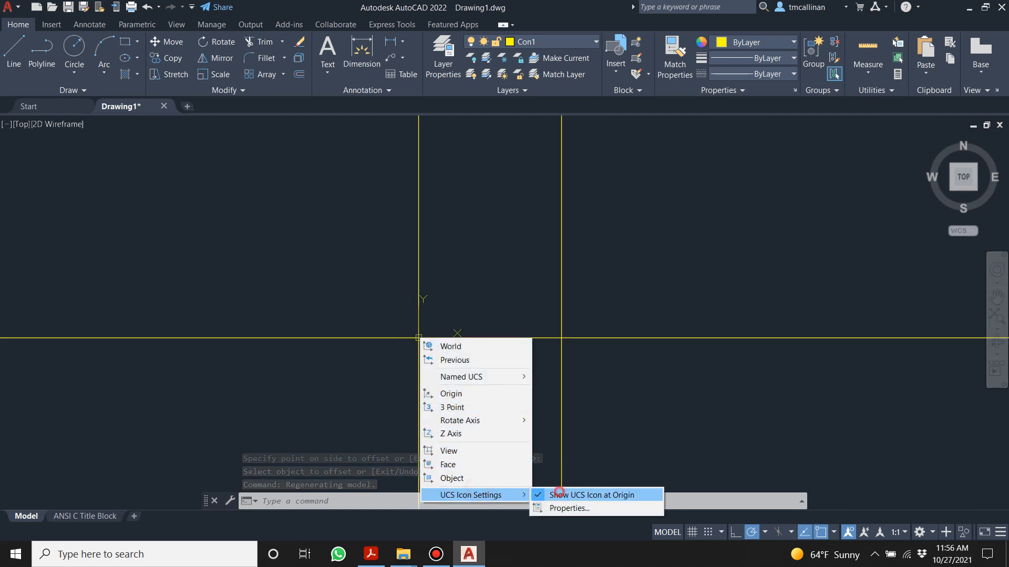
left_click(559, 495)
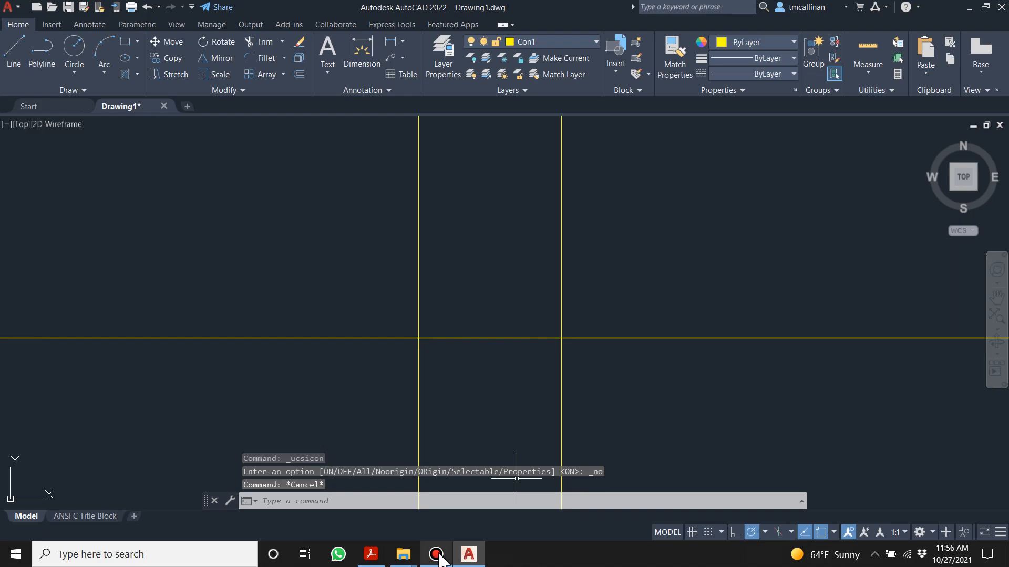
- Switch to the exercise PDF, open Calculator and add up the bracket's overall height as 7.5 + 26 + 14
left_click(371, 554)
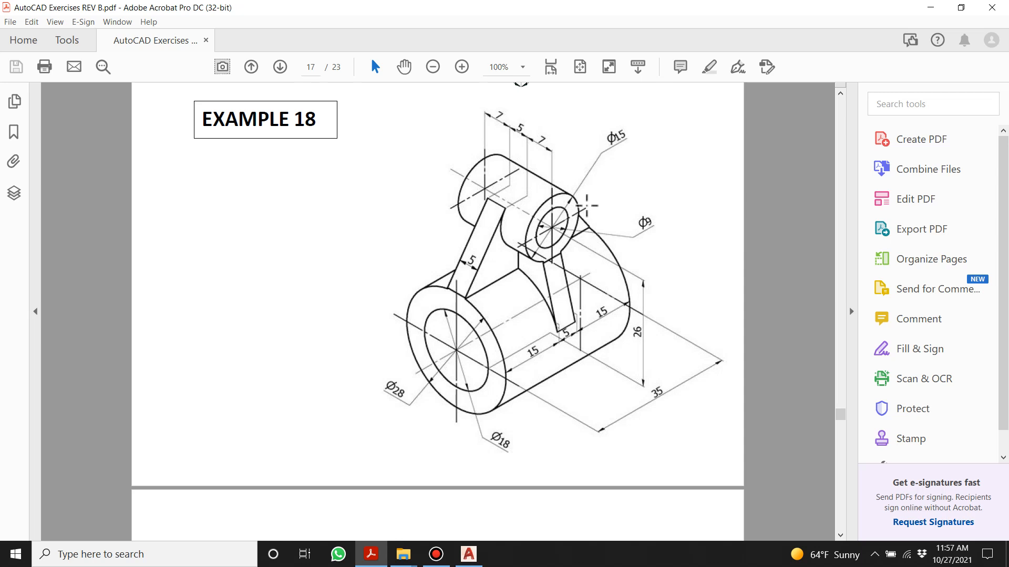
left_click(161, 561)
type("ca")
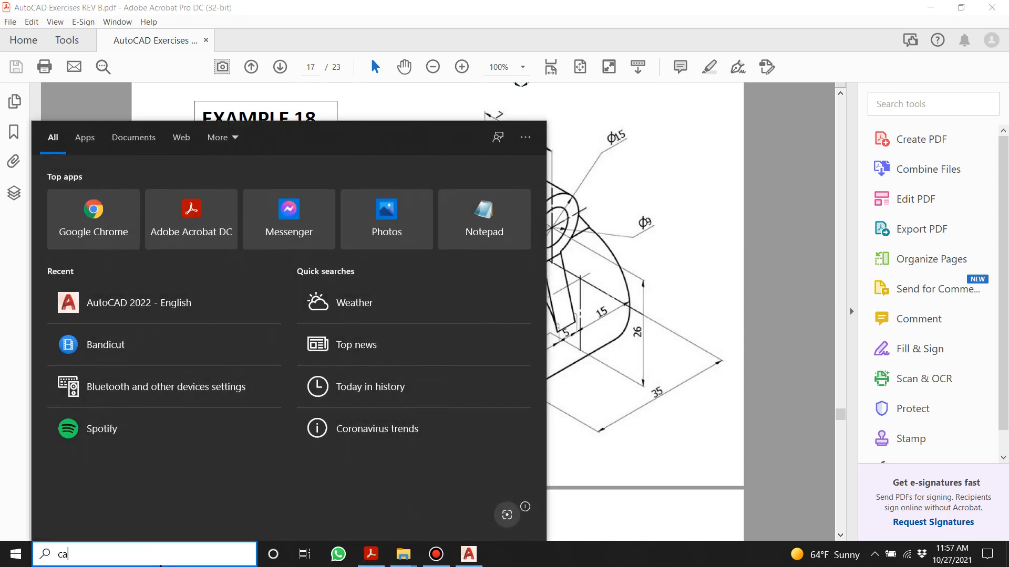
type("lc")
key("Return")
type("7.5 +")
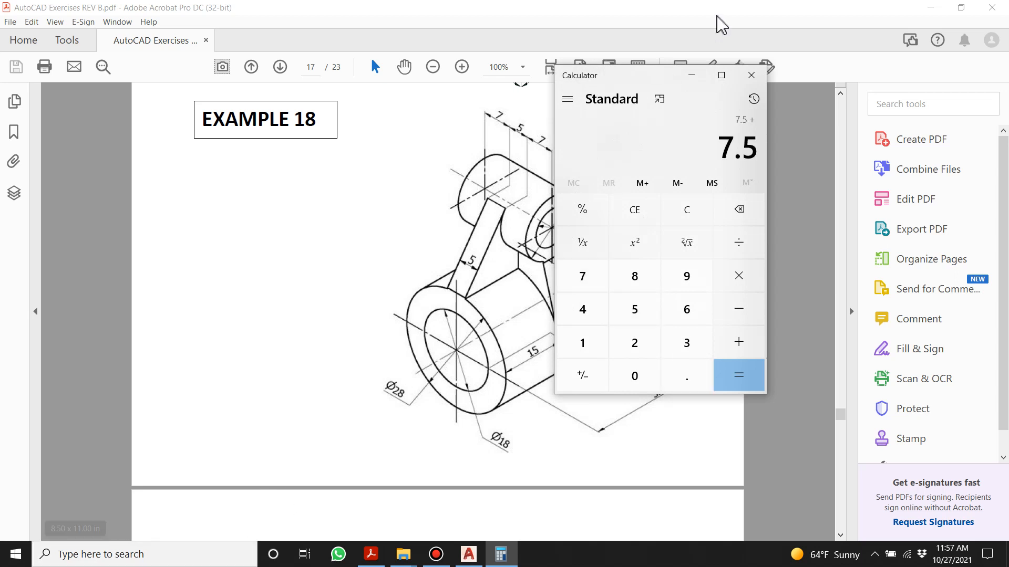
left_click_drag(631, 74, 248, 61)
type("26")
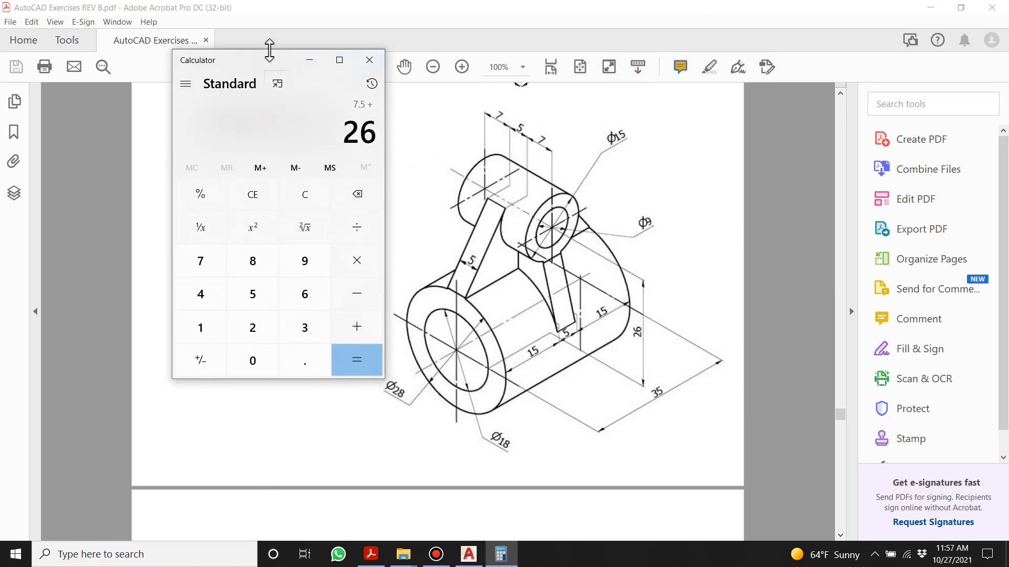
type("+14")
key("Return")
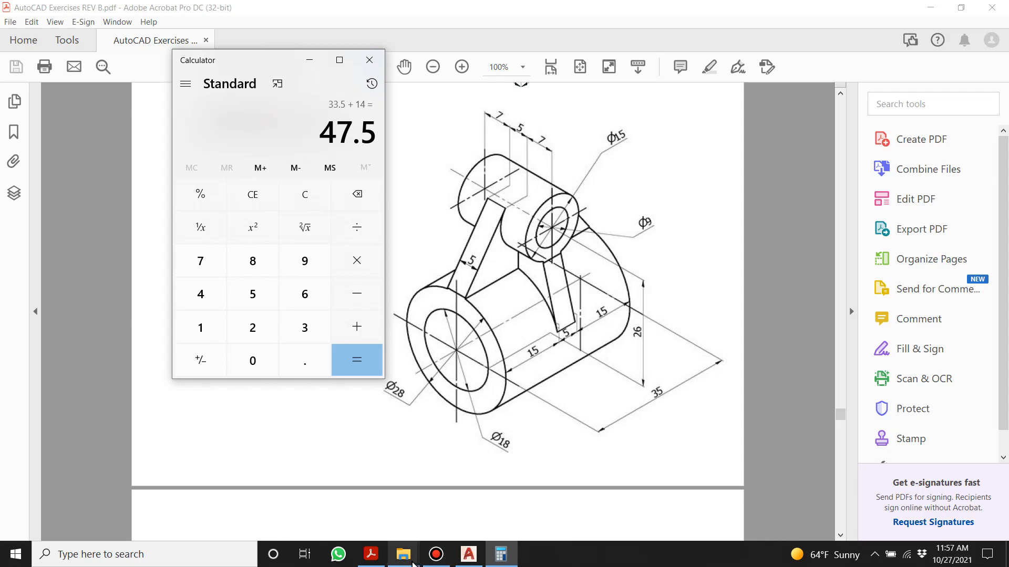
- Switch to AutoCAD and offset the horizontal construction line upward by 47.5
left_click(468, 554)
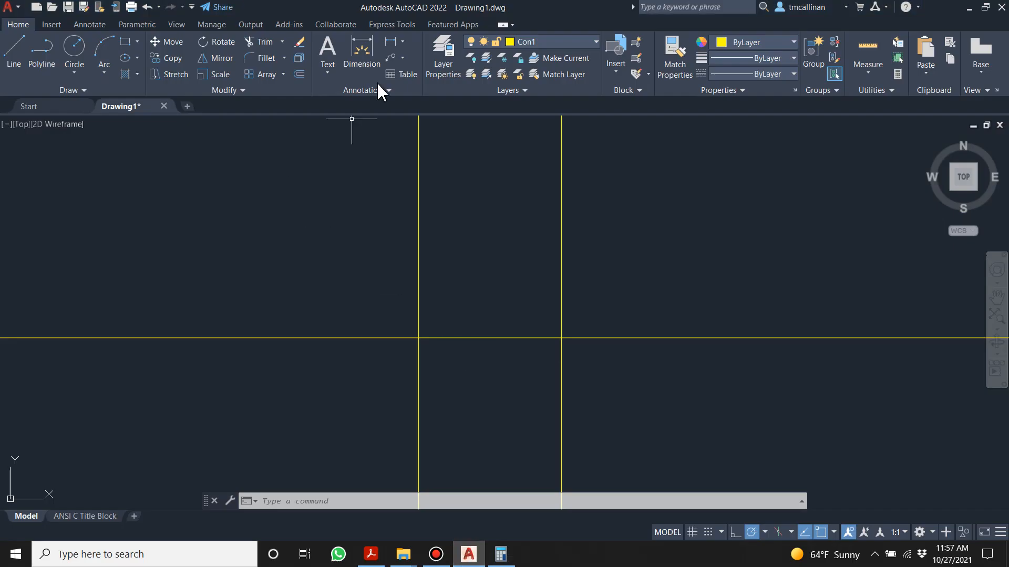
left_click(299, 74)
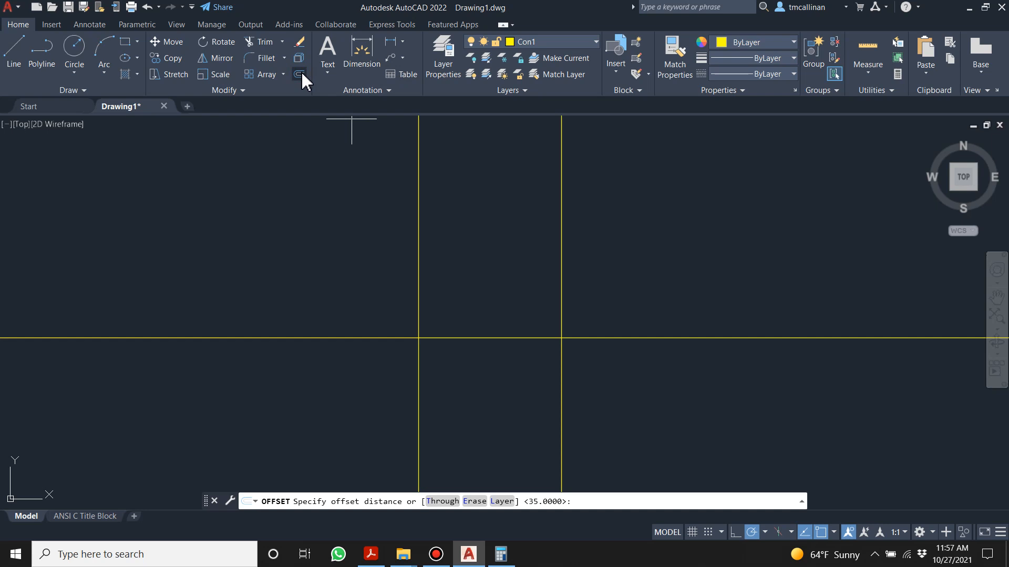
type("47.5")
key("Return")
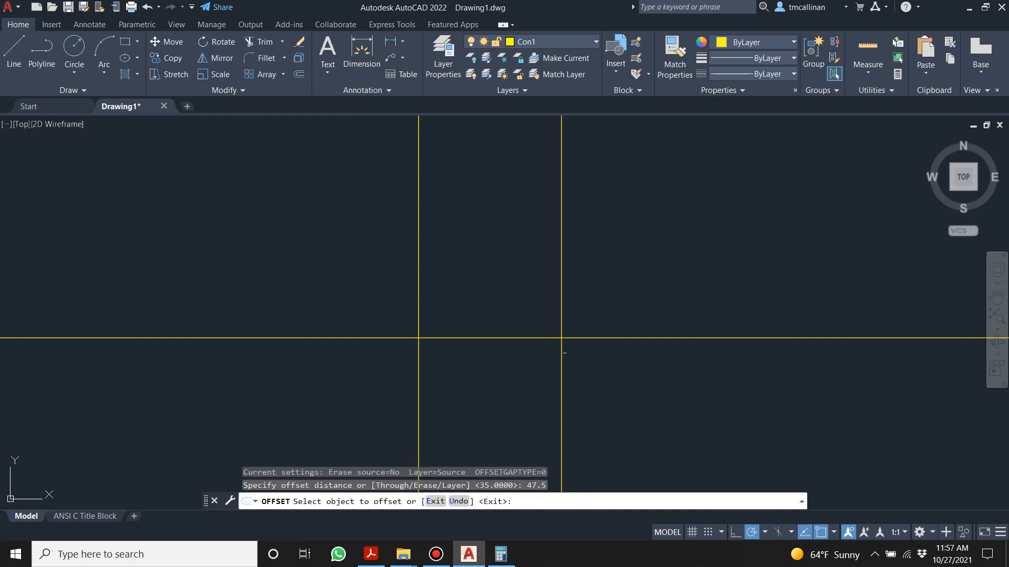
left_click(616, 338)
left_click(606, 259)
scroll(605, 259, "down", 3)
middle_click_drag(534, 232, 525, 319)
scroll(525, 319, "up", 2)
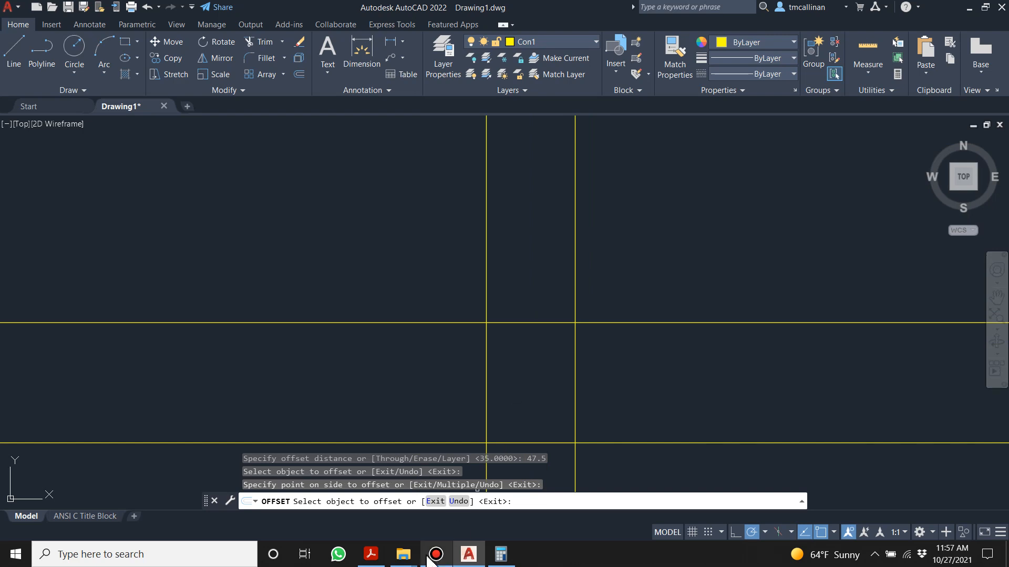
left_click(371, 555)
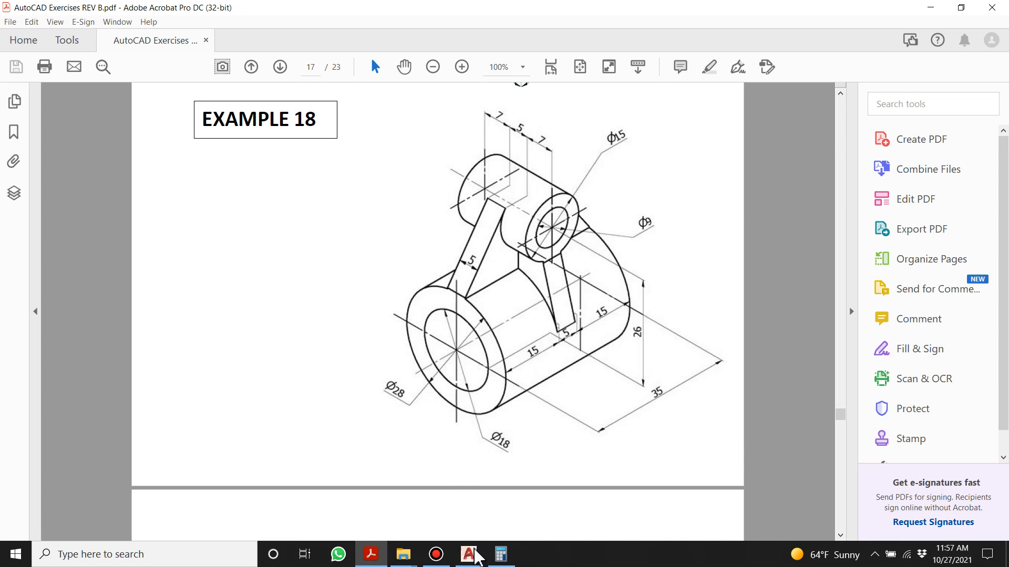
left_click(501, 553)
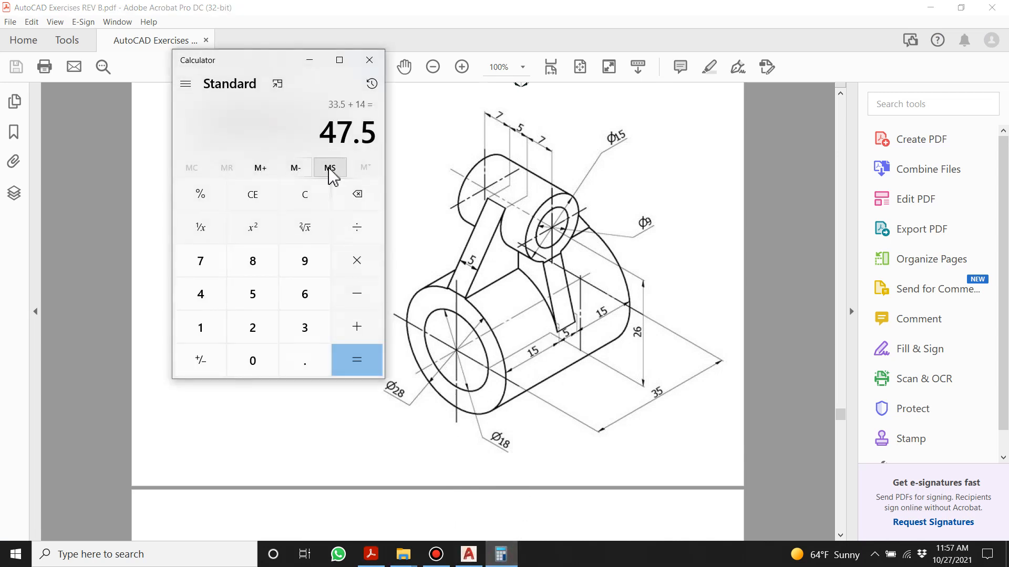
type("14")
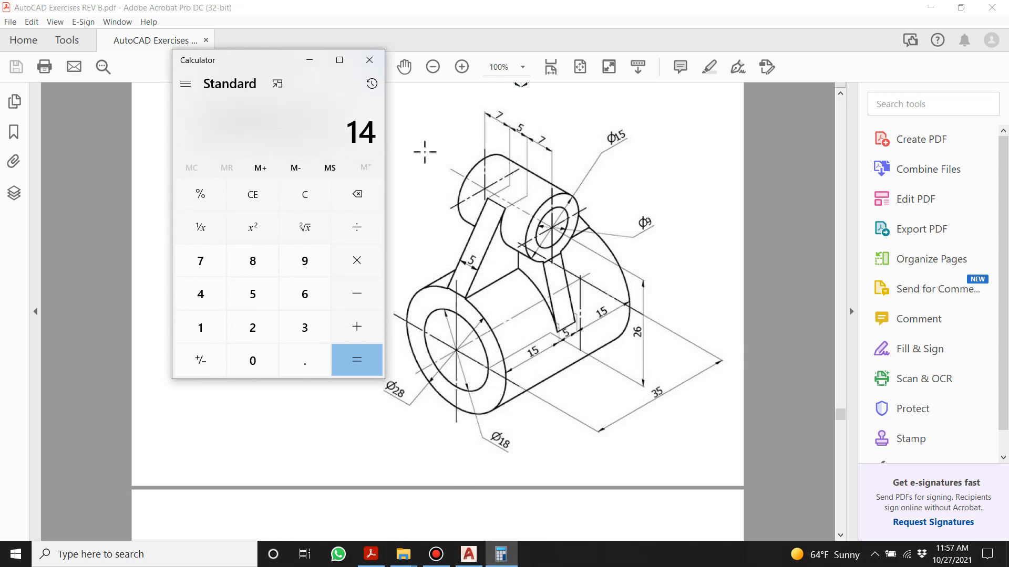
key("plus")
left_click(369, 60)
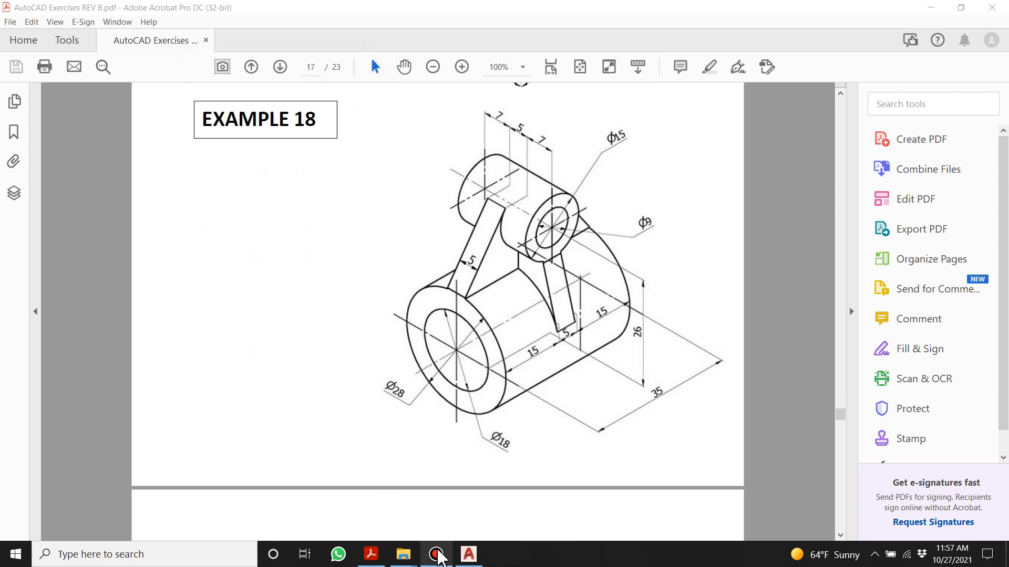
left_click(436, 554)
left_click(436, 554)
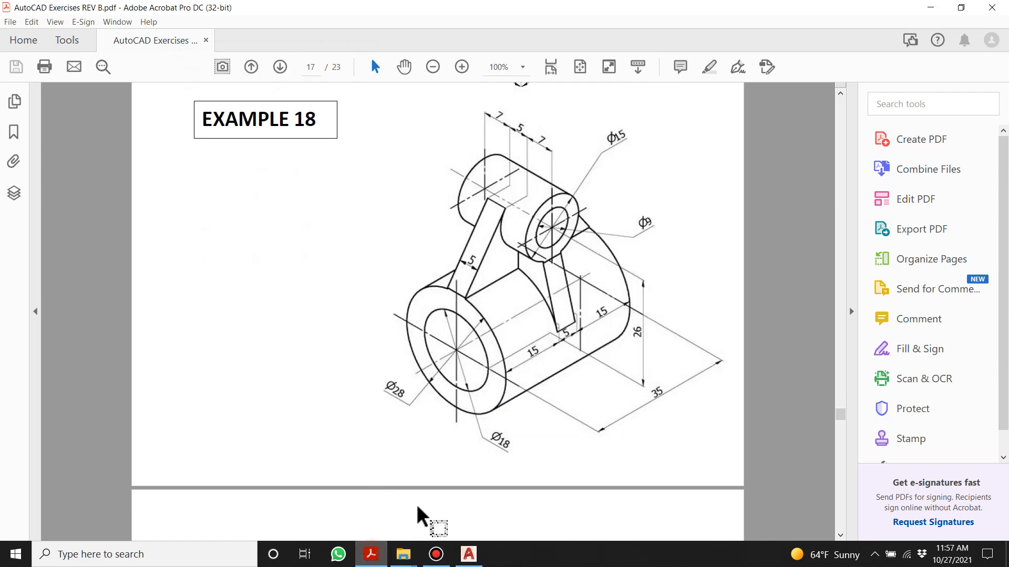
- Compare the AutoCAD layout with the Example 18 drawing in the exercise PDF and end the Offset command in AutoCAD
left_click(469, 555)
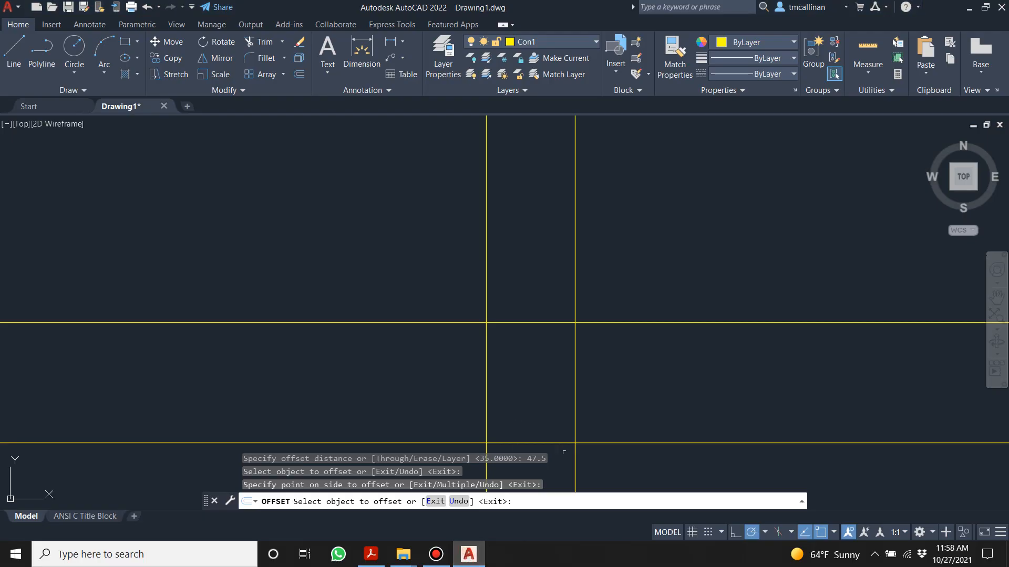
scroll(550, 420, "down", 2)
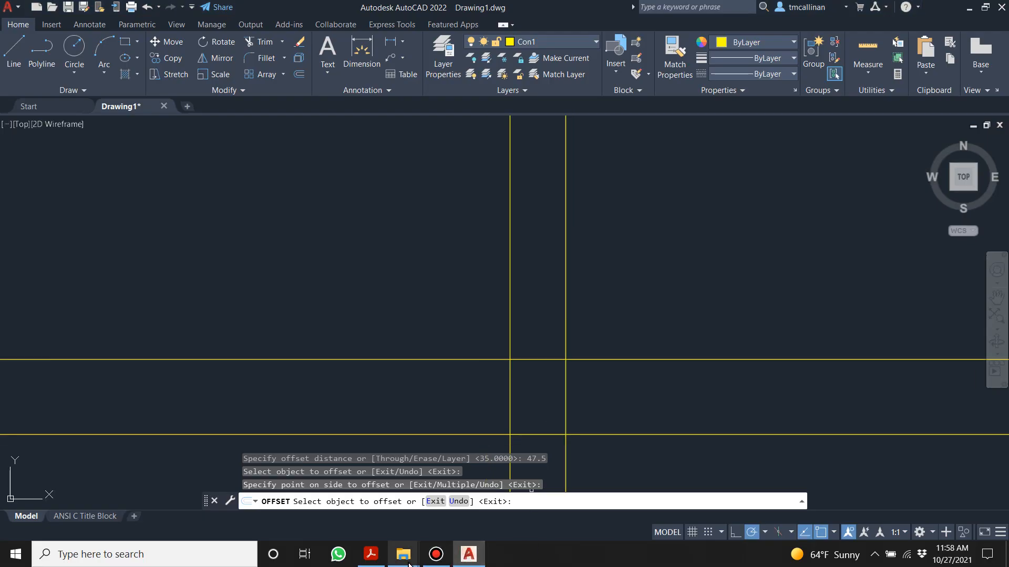
left_click(371, 554)
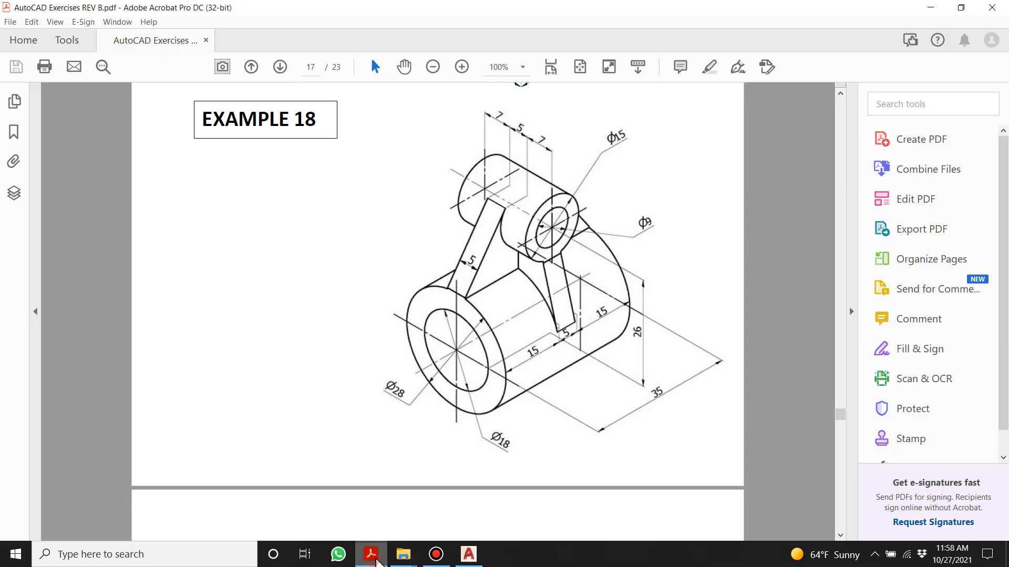
left_click(468, 554)
key("Escape")
- Dimension the horizontal distance between the two vertical construction lines, placing it just below the horizontal line
mouse_move(551, 401)
middle_mouse_down()
mouse_move(570, 459)
mouse_move(557, 306)
middle_mouse_up()
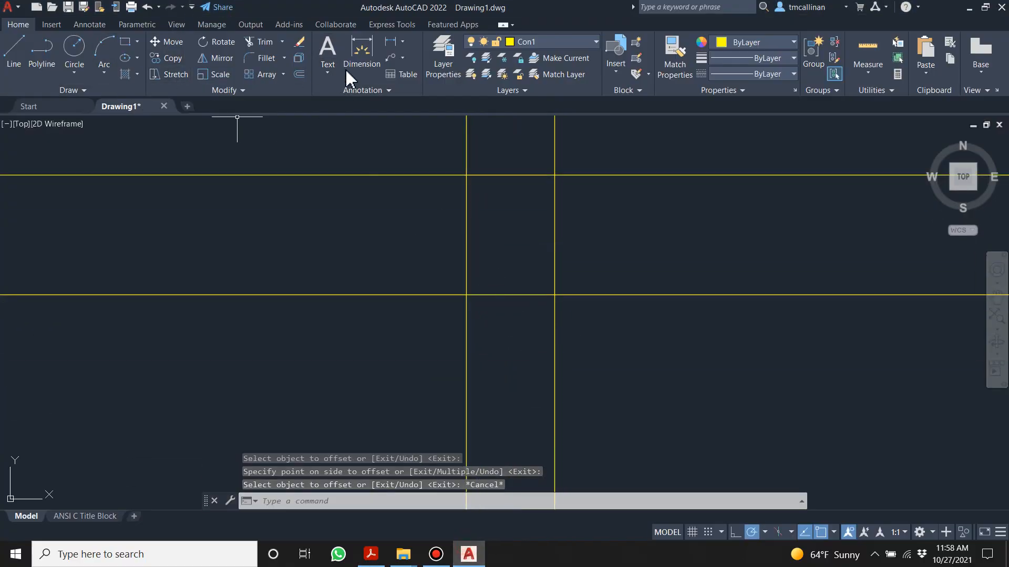
left_click(361, 50)
scroll(488, 284, "up", 2)
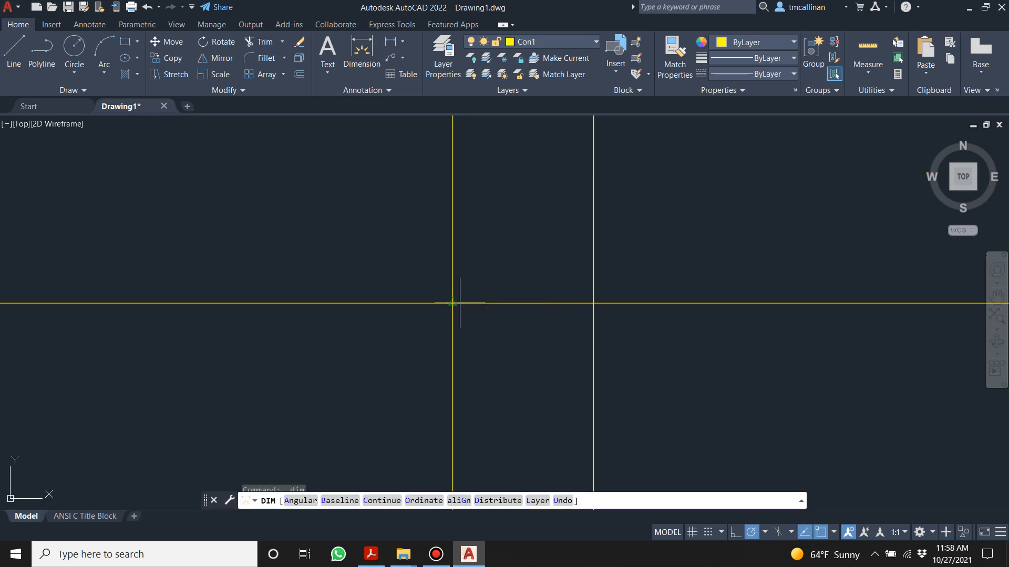
left_click(452, 303)
left_click(593, 303)
left_click(552, 336)
scroll(530, 338, "up", 3)
scroll(495, 300, "down", 6)
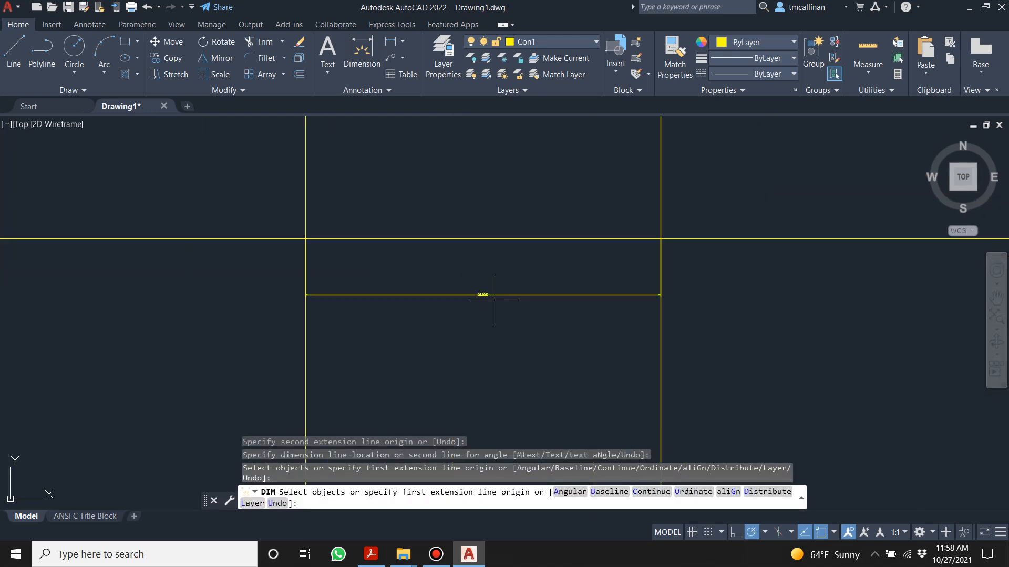
key("Return")
- Delete the dimension between the two vertical construction lines
left_click(529, 342)
left_click(489, 287)
key("Delete")
scroll(468, 252, "down", 9)
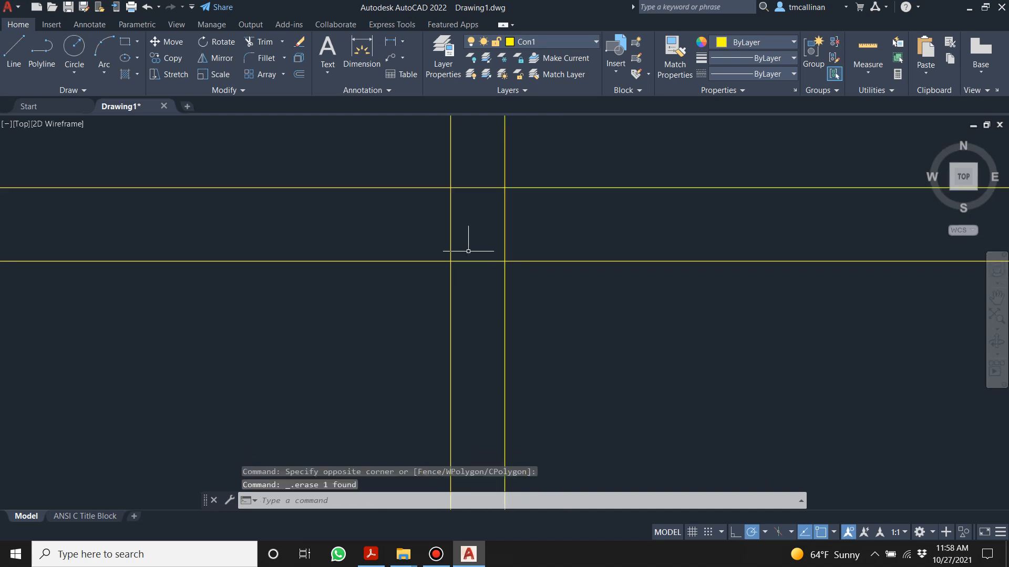
scroll(468, 309, "up", 9)
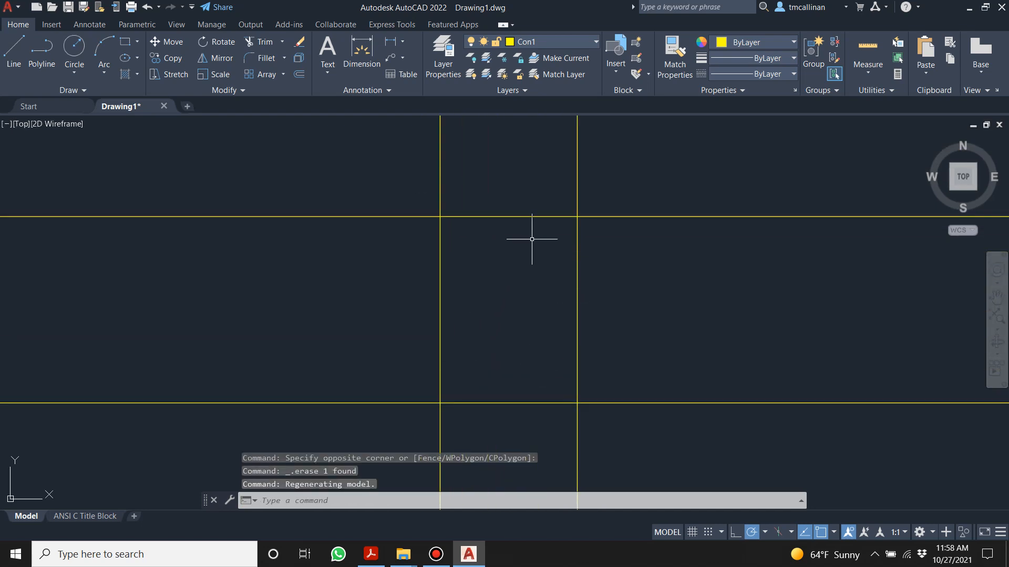
scroll(611, 333, "down", 4)
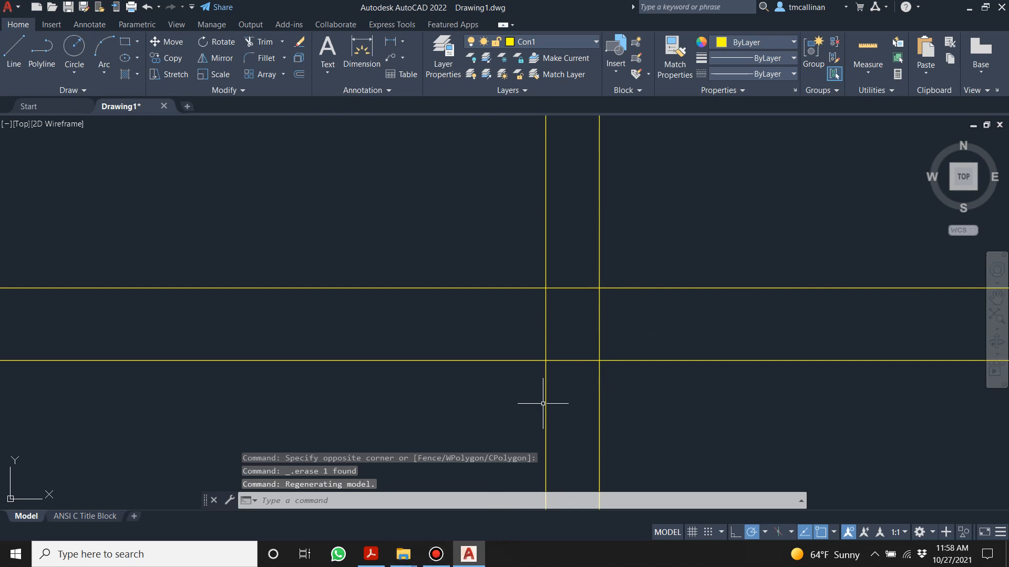
scroll(574, 322, "up", 2)
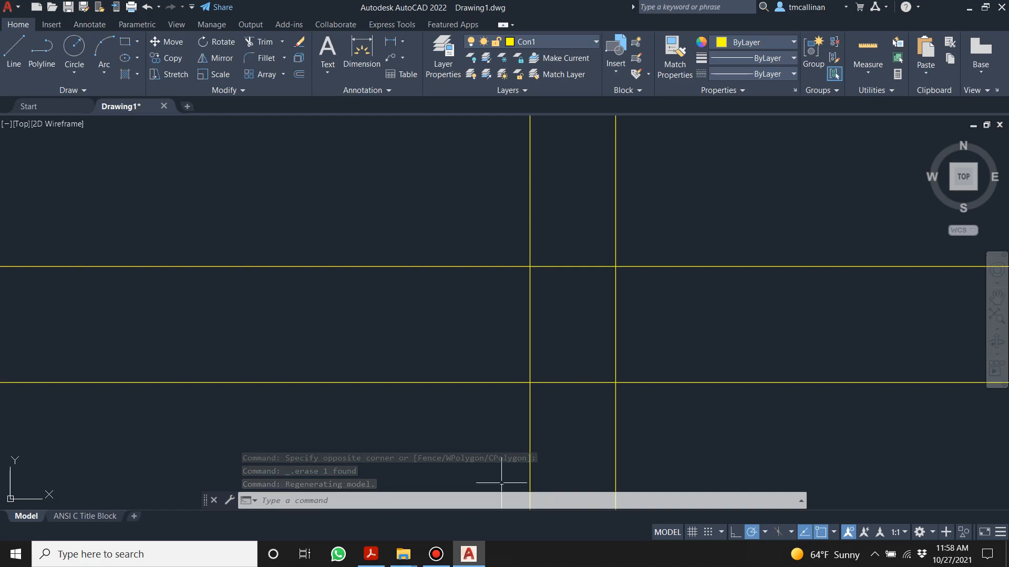
- Switch to the exercise PDF and examine the Example 18 bracket's dimensions again
left_click(371, 554)
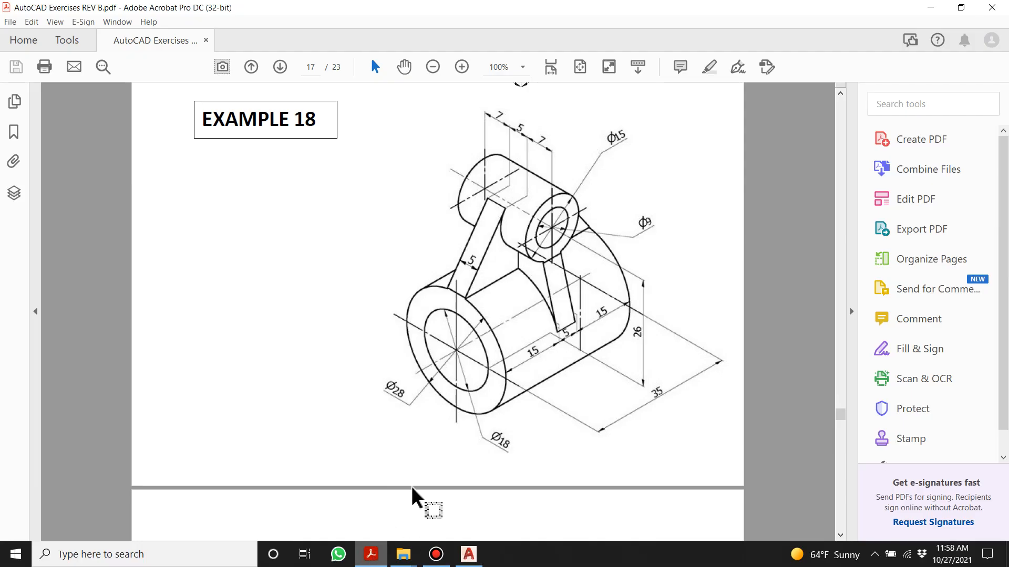
scroll(491, 350, "down", 1)
scroll(520, 300, "up", 1)
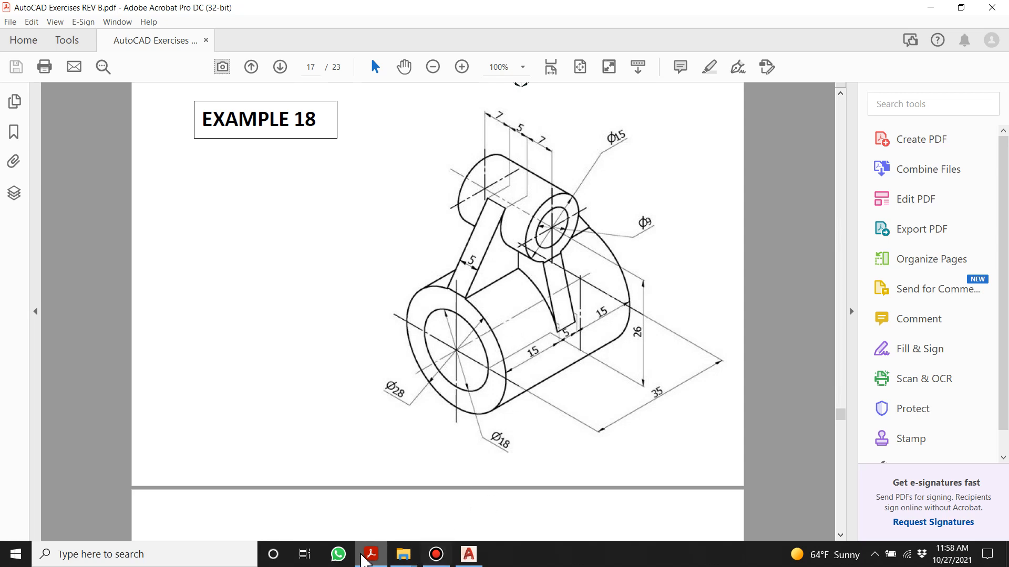
- Switch to AutoCAD and offset the upper horizontal construction line upward and the right vertical line to its right, both by 30
left_click(468, 554)
key("Escape")
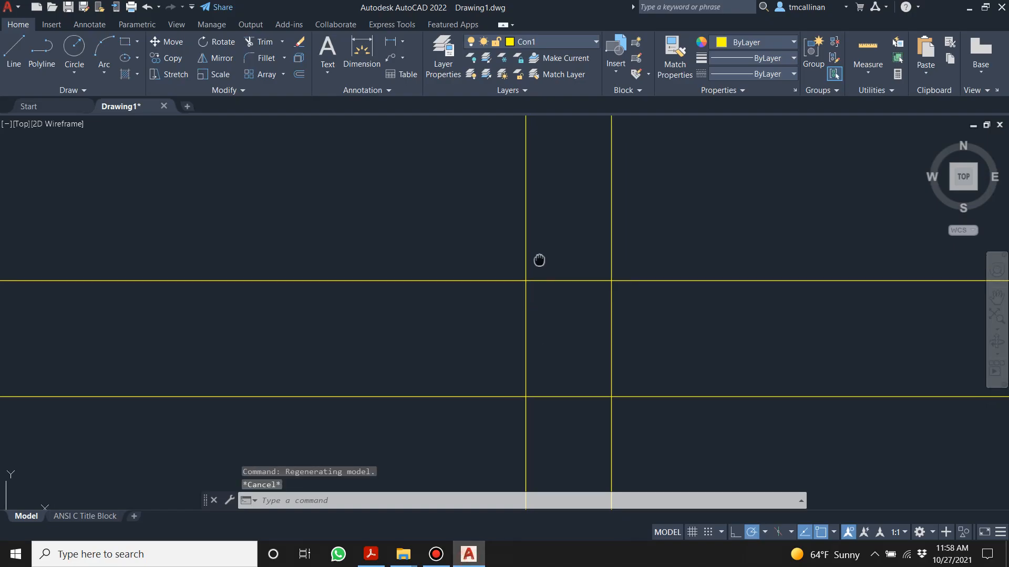
scroll(505, 286, "down", 2)
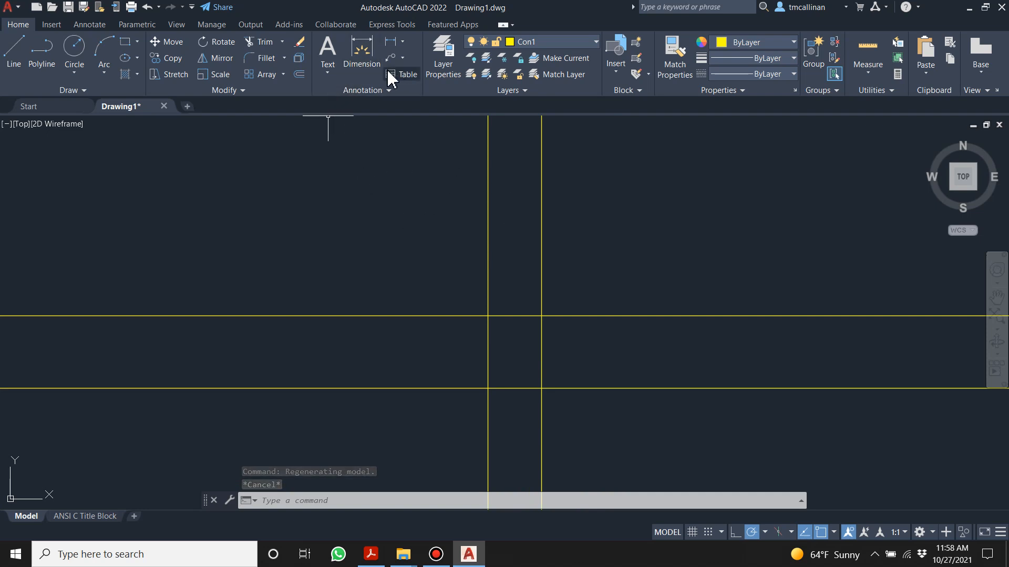
left_click(300, 75)
type("30")
key("Return")
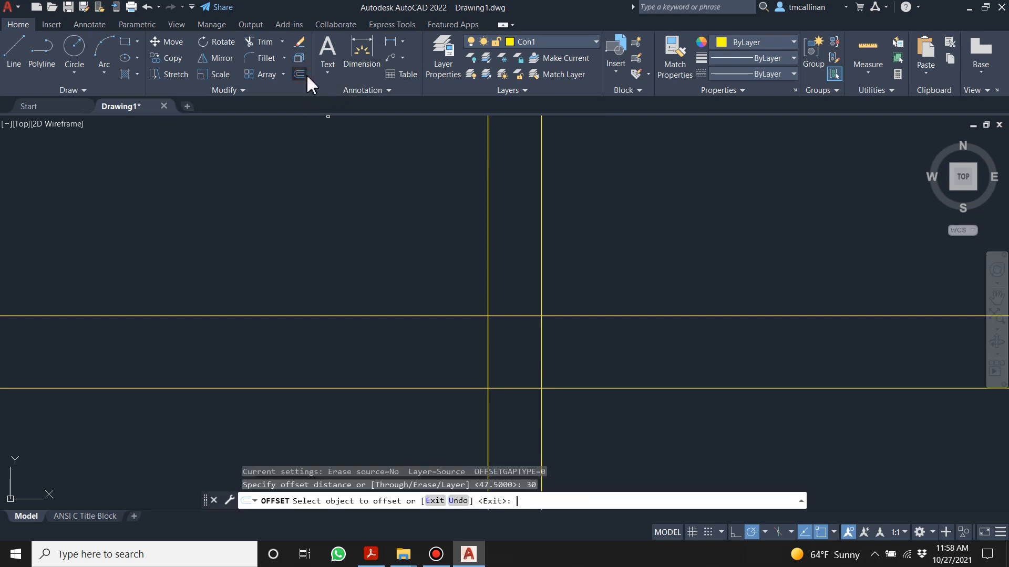
left_click(592, 316)
left_click(597, 278)
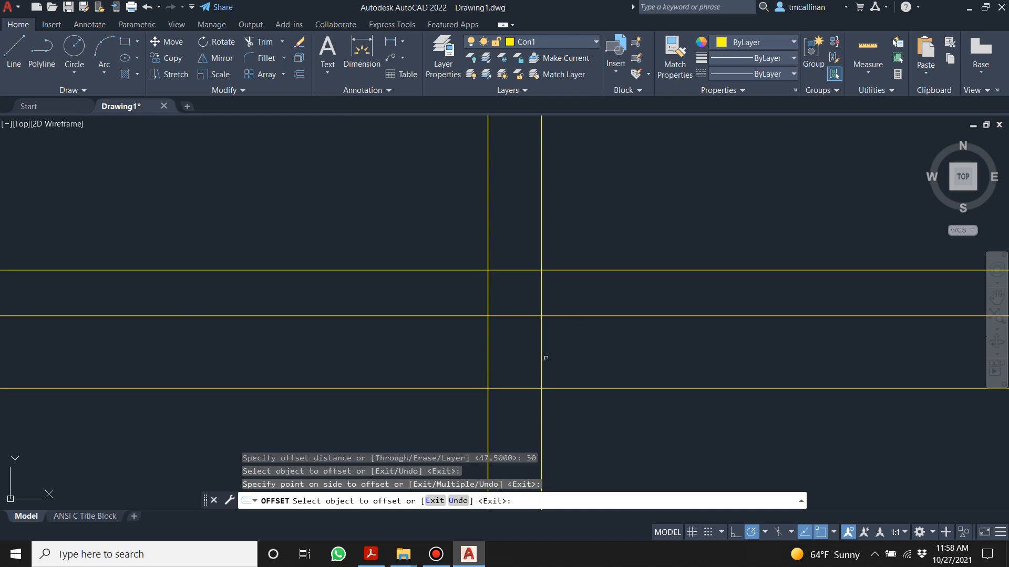
left_click(542, 358)
left_click(592, 361)
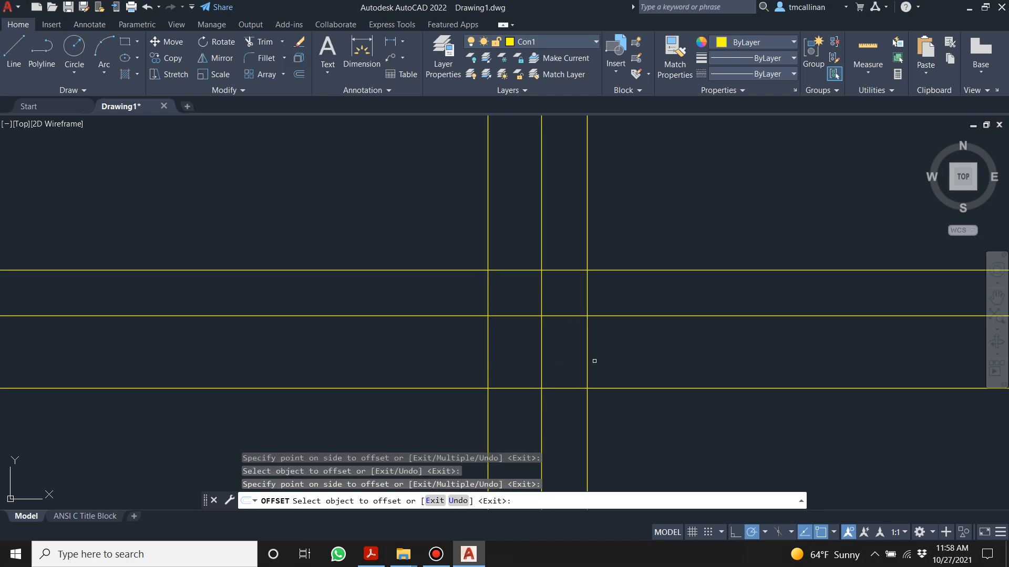
- Switch to the exercise PDF, study the Example 18 bracket's dimensions, and return to the AutoCAD drawing
key("Escape")
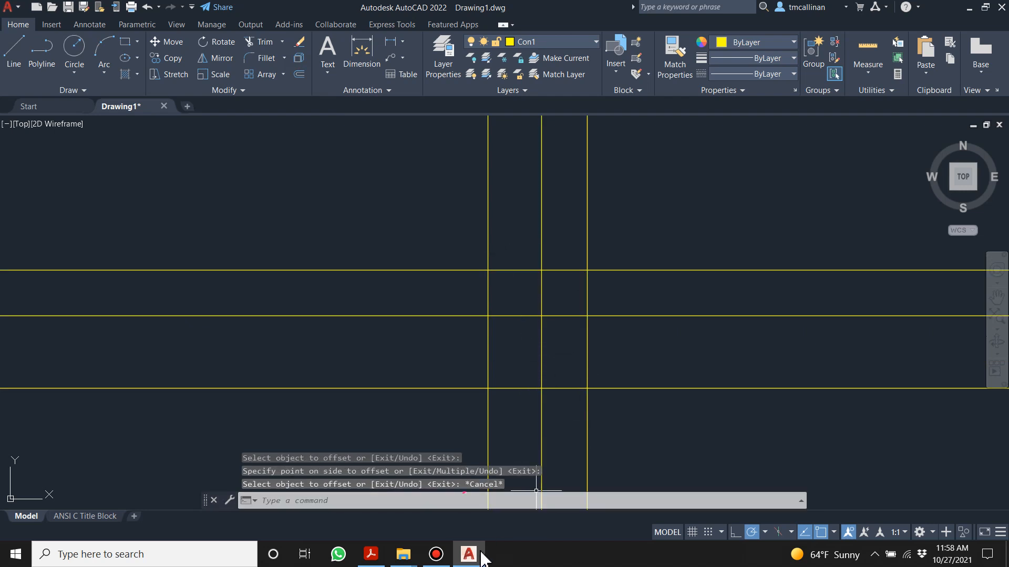
left_click(372, 557)
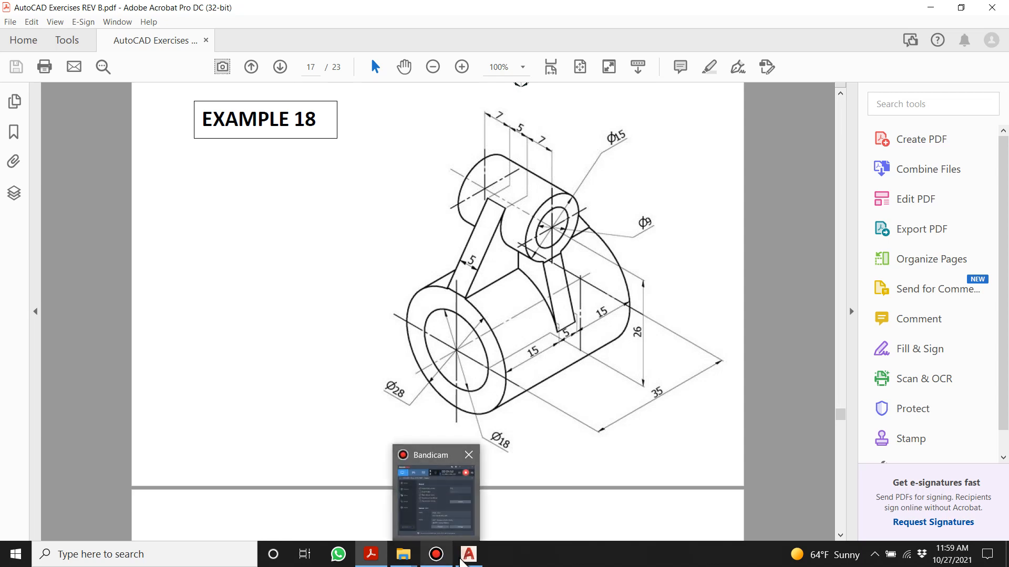
mouse_move(470, 560)
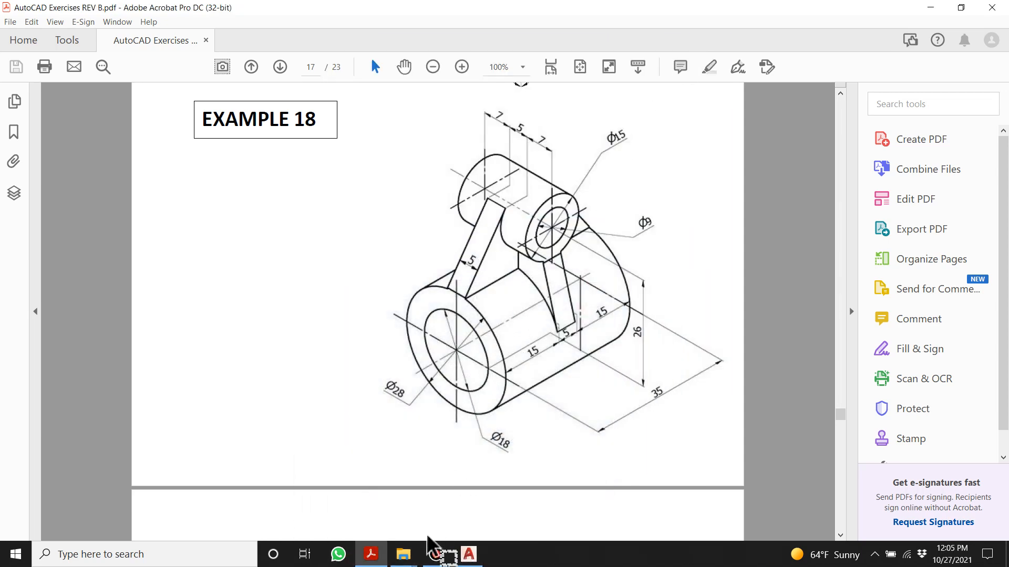
left_click(462, 558)
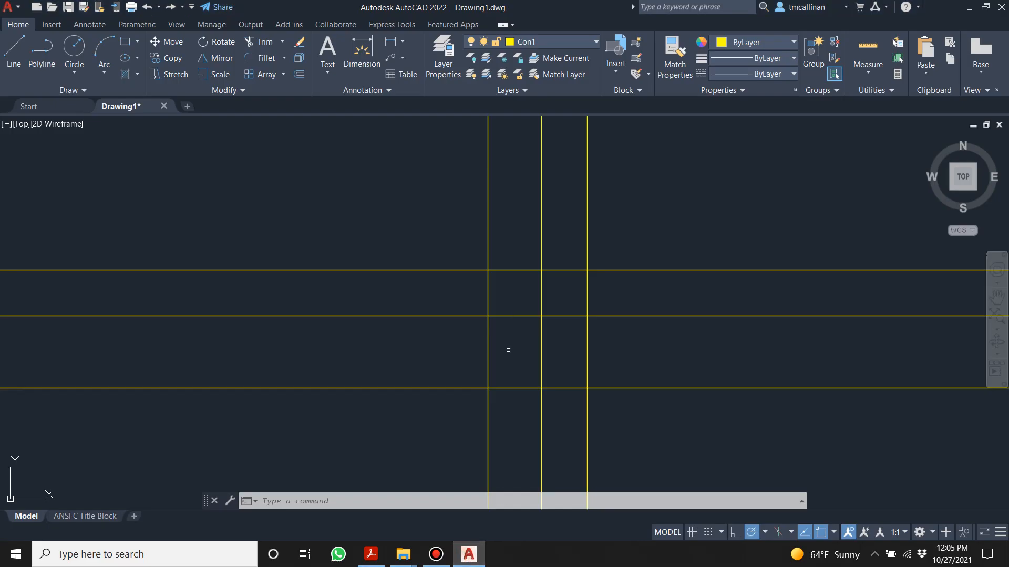
- Offset the leftmost vertical construction line by 30 to its left and delete the rightmost vertical construction line
scroll(536, 333, "up", 3)
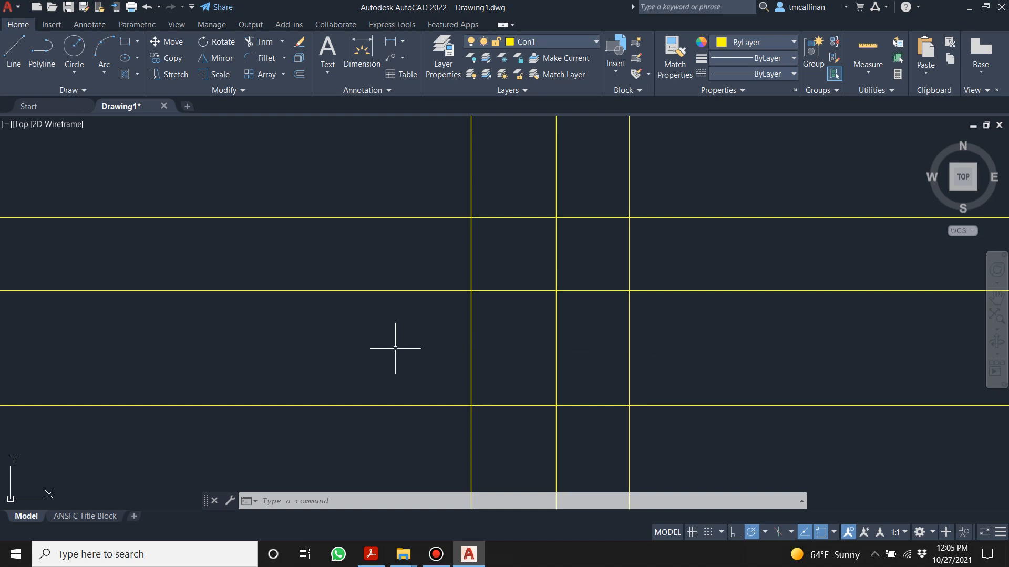
left_click(303, 76)
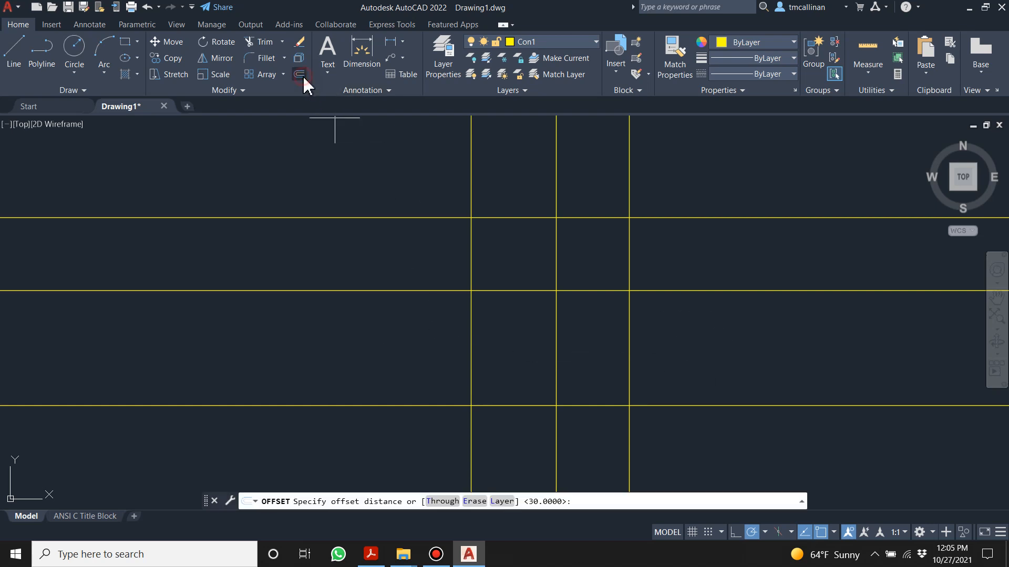
key("Return")
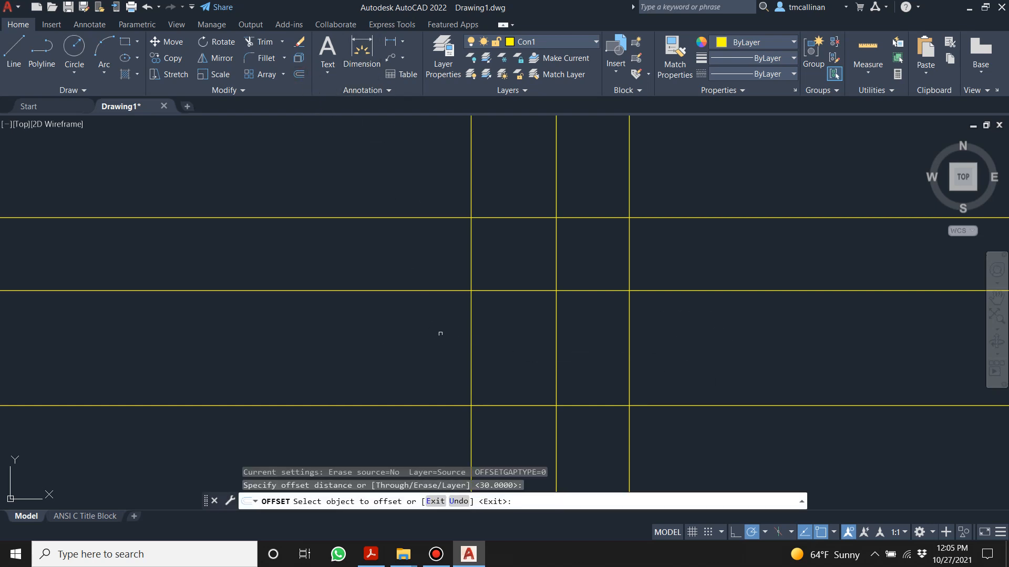
left_click(472, 322)
left_click(407, 331)
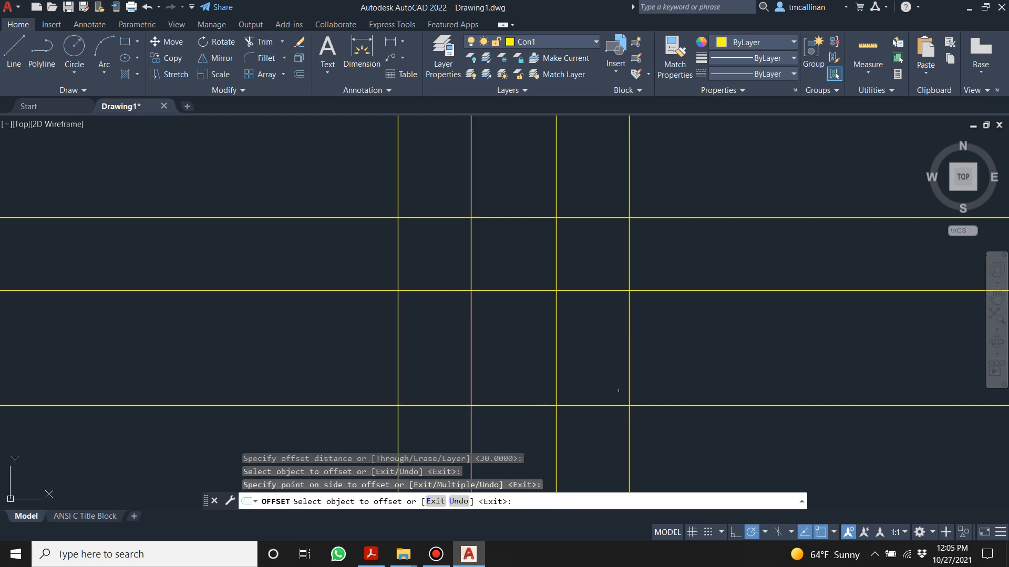
key("Escape")
key("Escape")
left_click(630, 330)
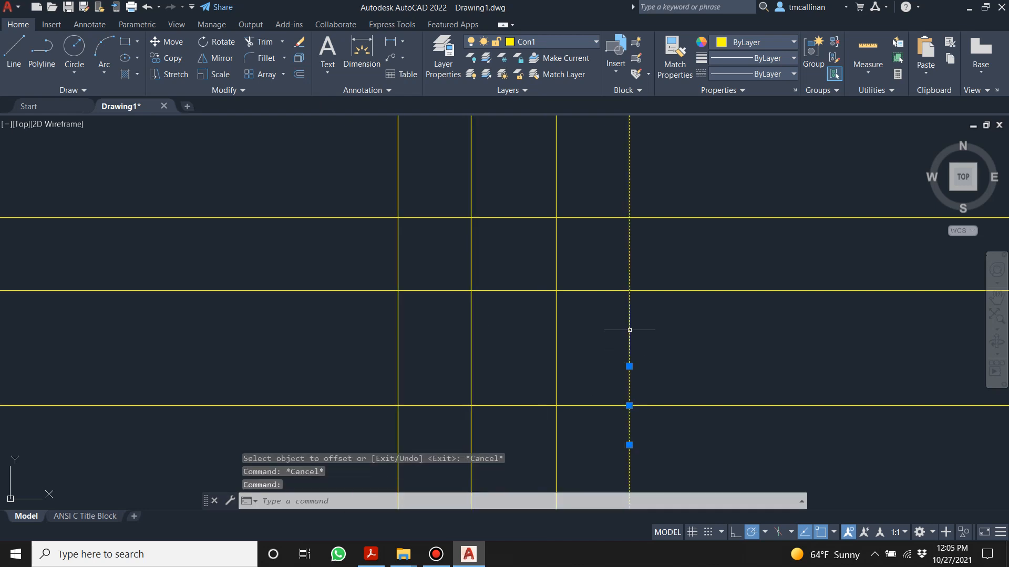
key("Delete")
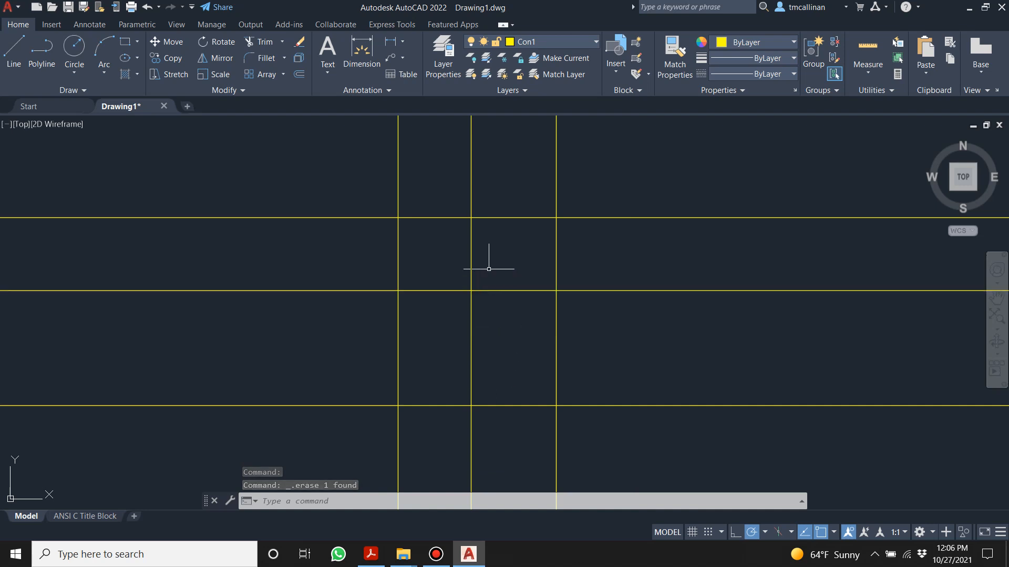
- Make layer 0 current and add the multiline text FRONT just below the lowest horizontal line, between the middle and right vertical lines
left_click(542, 42)
left_click(542, 54)
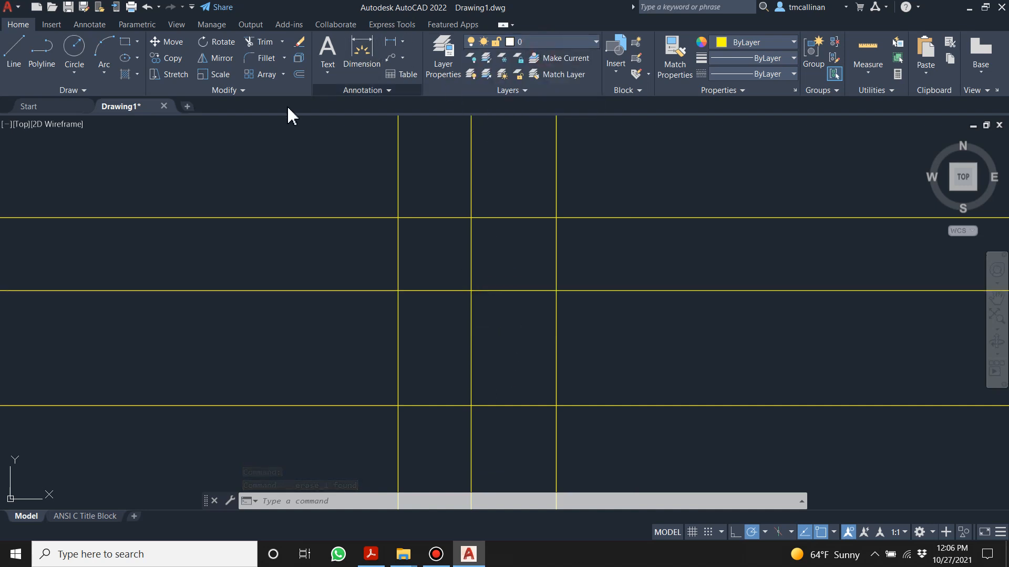
left_click(327, 67)
scroll(475, 300, "up", 4)
left_click(444, 285)
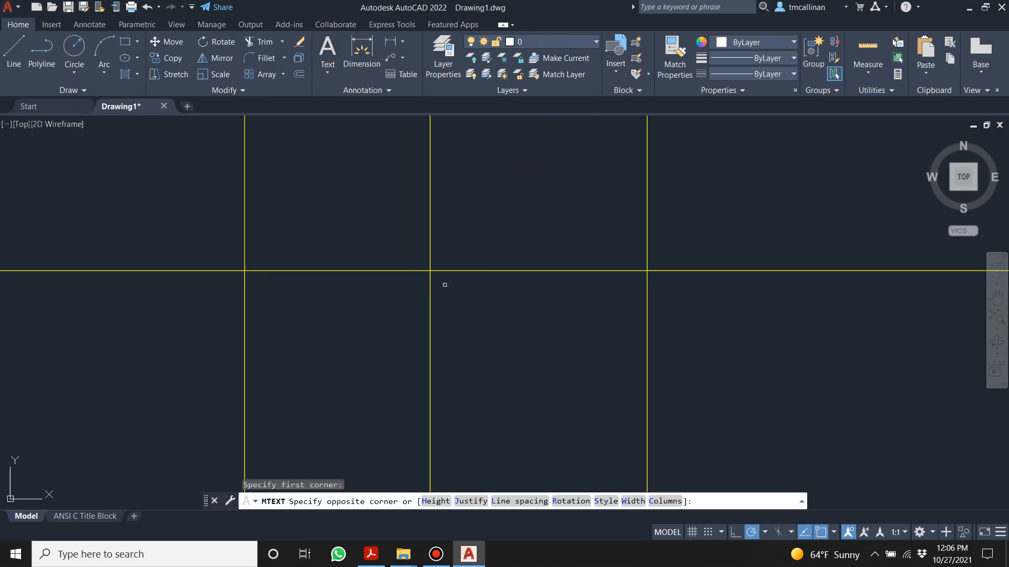
left_click(630, 318)
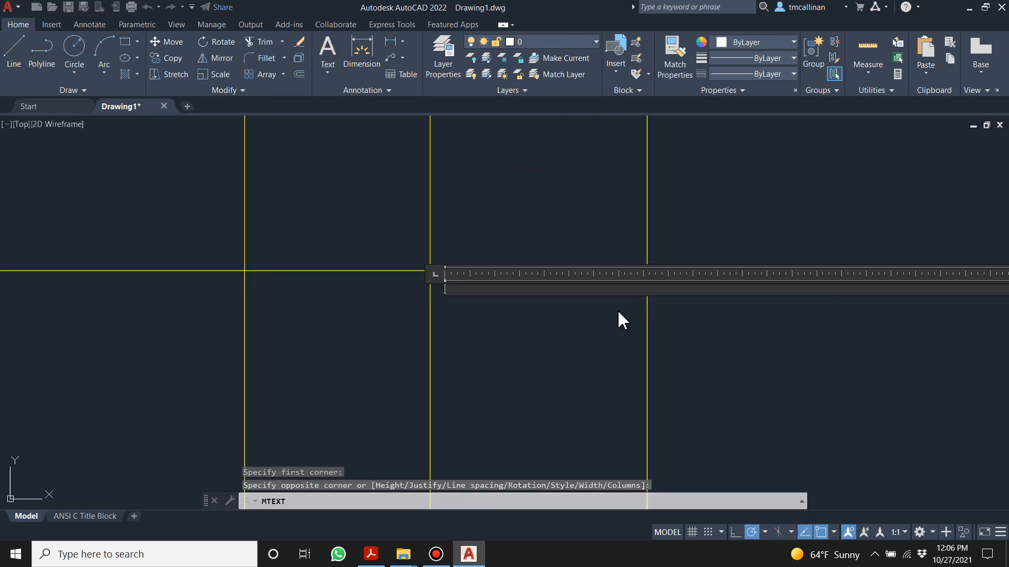
type("FRONT")
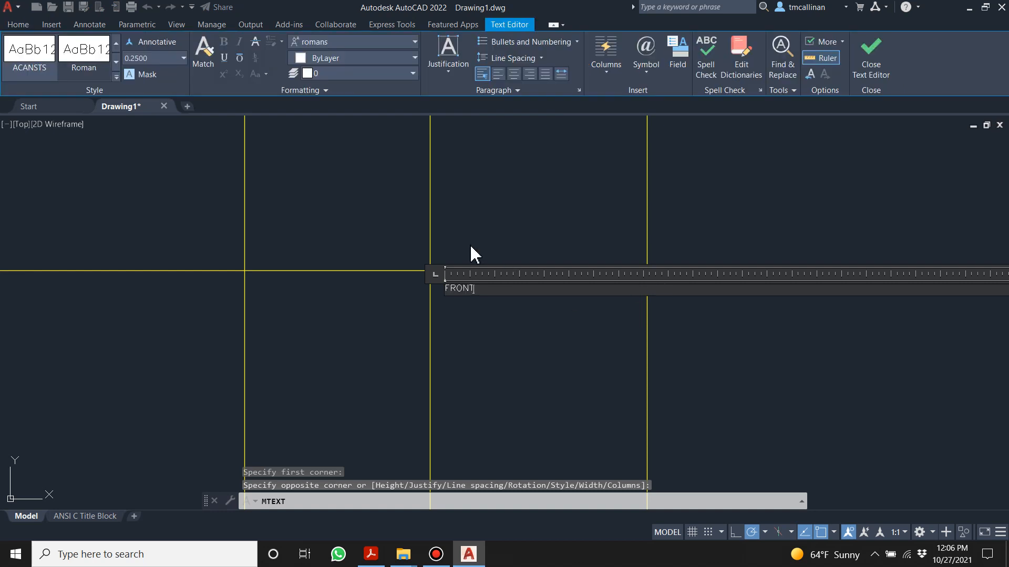
- Set the FRONT label's text height to 5 and finish editing the text
double_click(469, 290)
left_click(150, 58)
type("5")
key("Return")
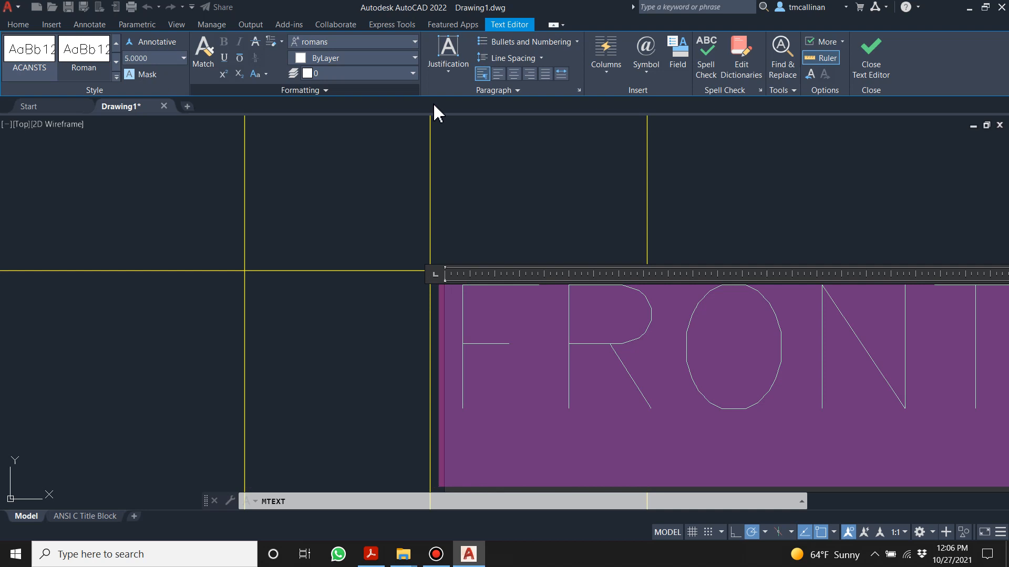
left_click(529, 192)
scroll(525, 195, "down", 10)
scroll(525, 197, "up", 5)
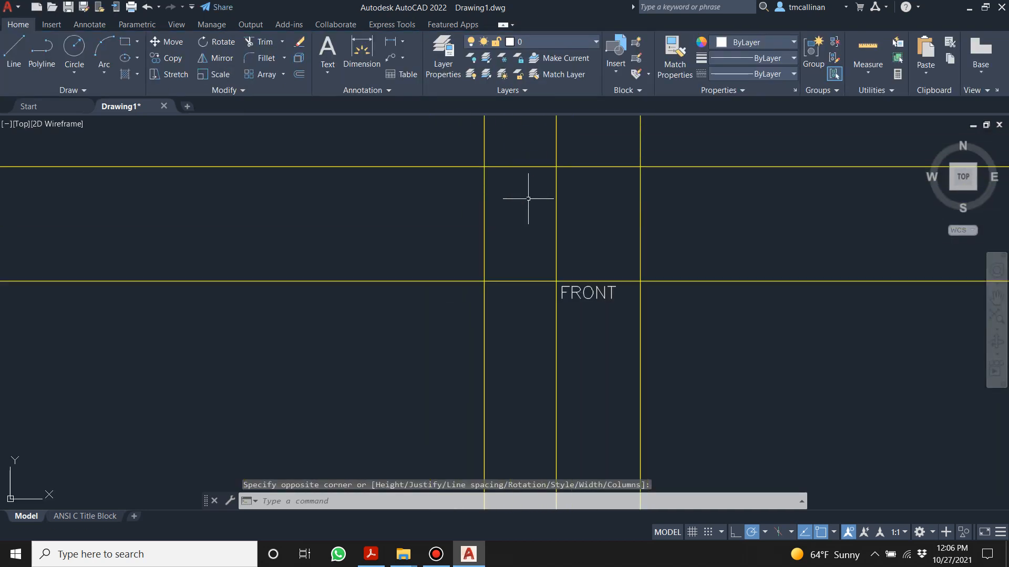
left_click(600, 323)
left_click(577, 292)
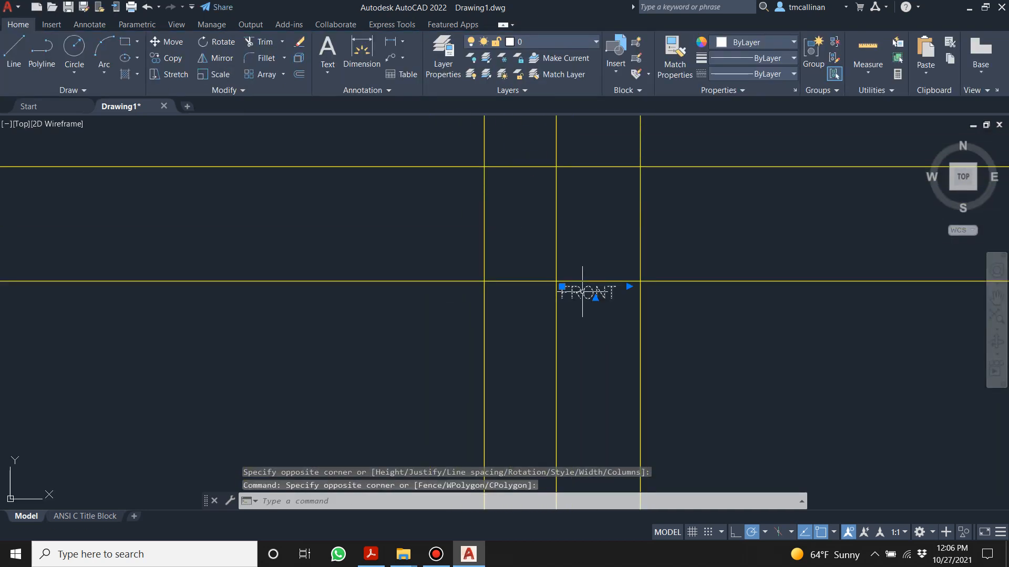
left_click(561, 287)
scroll(574, 292, "up", 2)
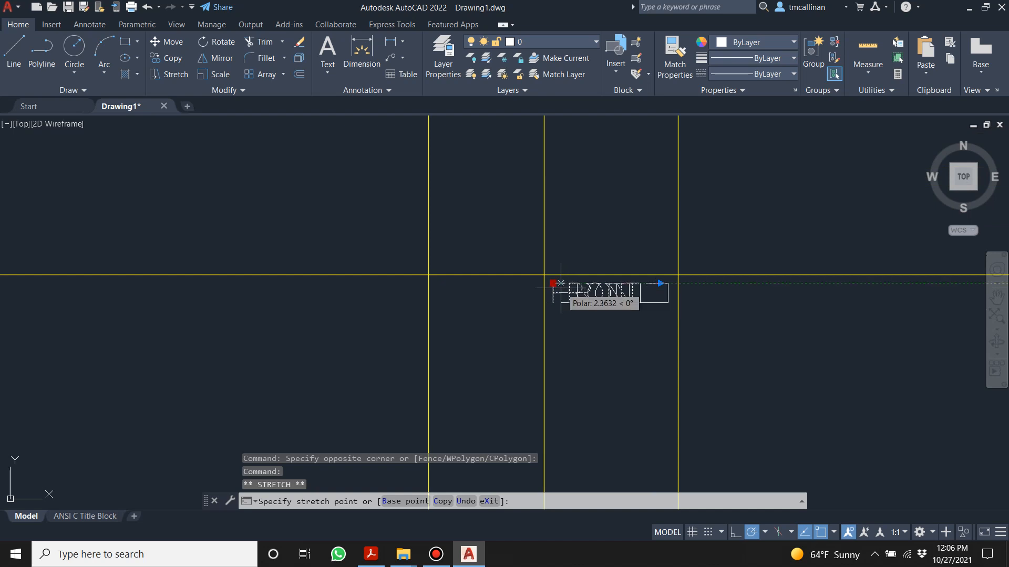
key("Escape")
- Change the FRONT label's font to Calibri and its text height to 4
left_click(560, 290)
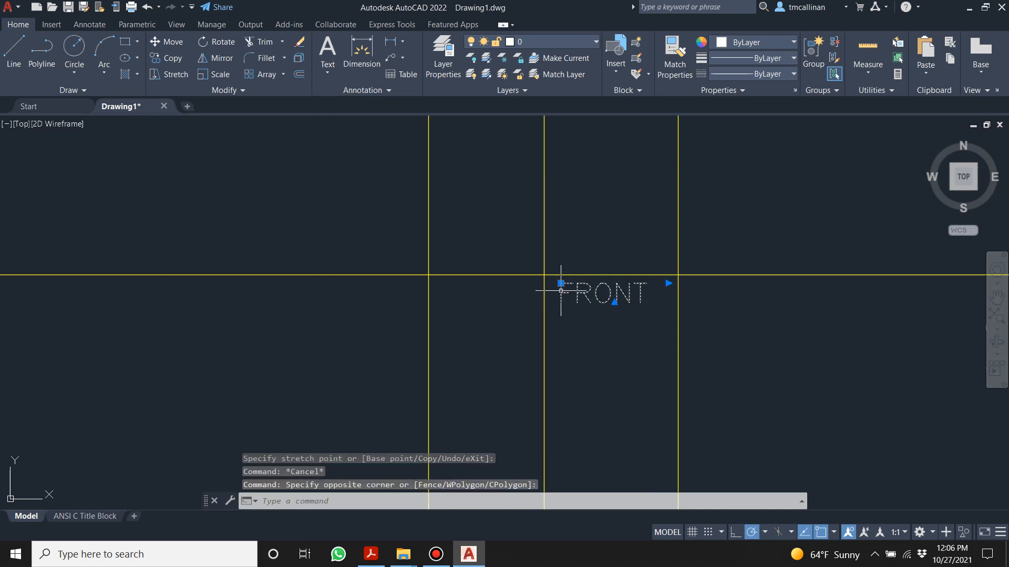
double_click(560, 290)
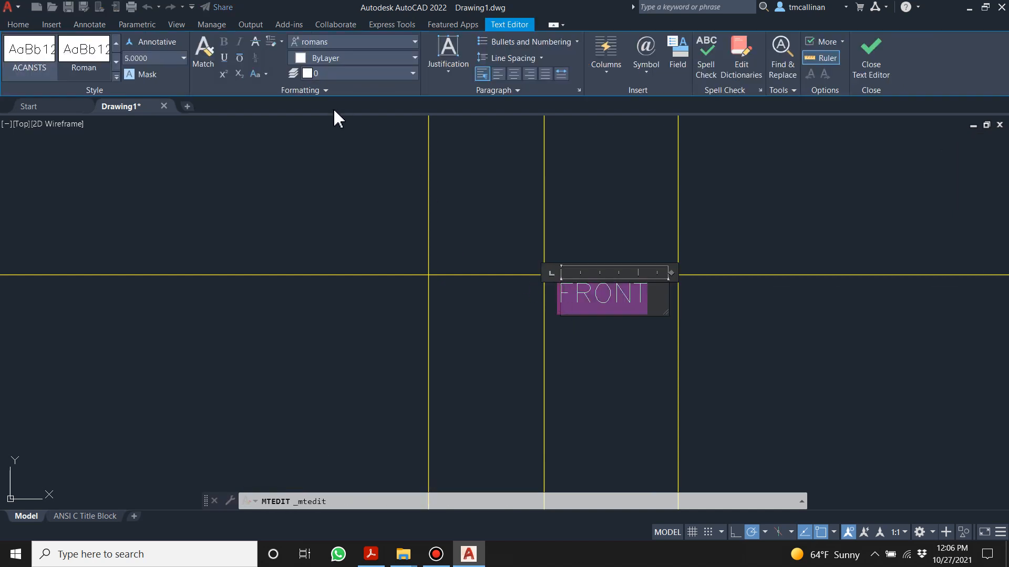
left_click(352, 43)
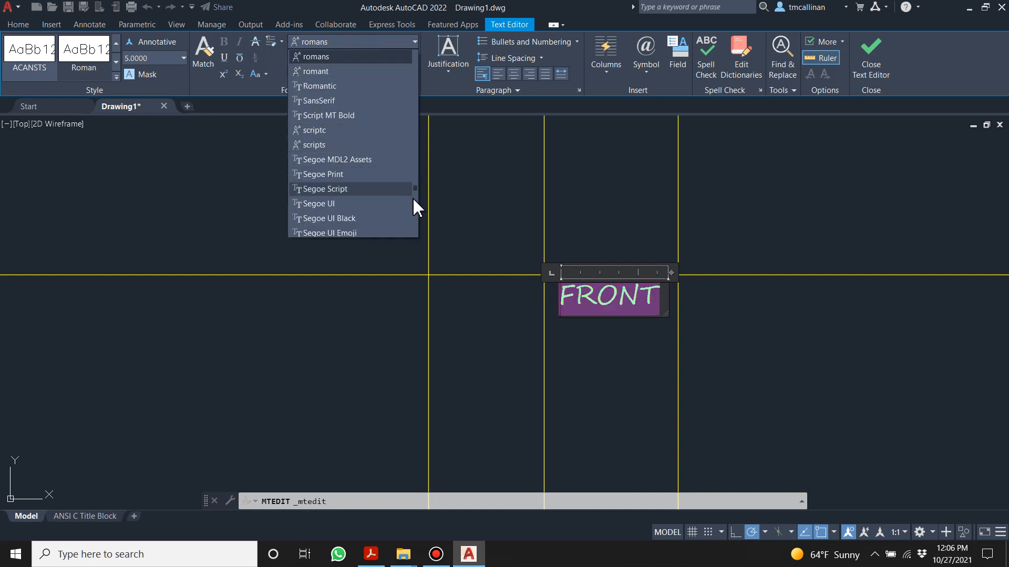
left_click_drag(414, 188, 418, 87)
left_click(330, 203)
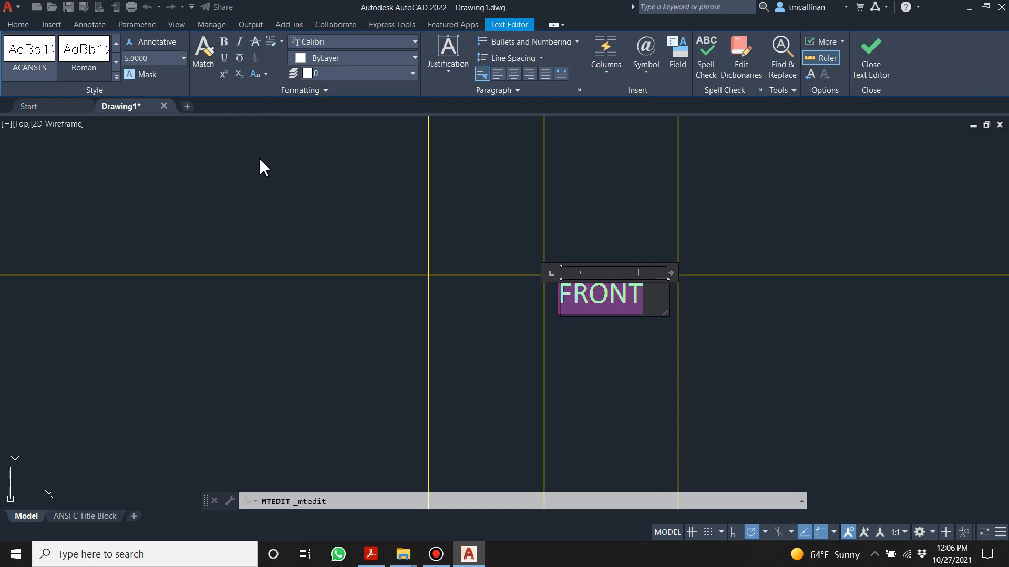
left_click(160, 58)
type("4")
key("Return")
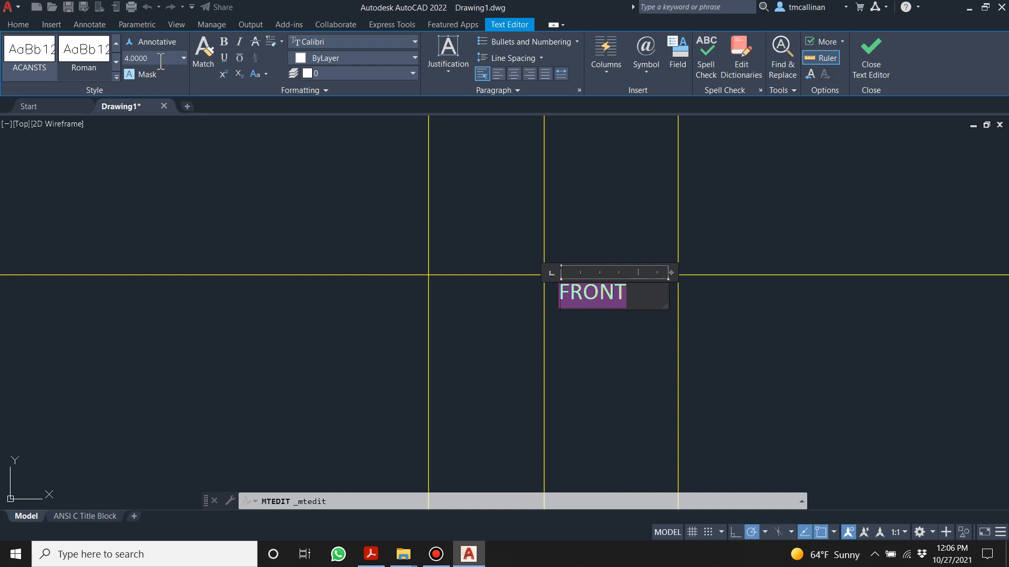
left_click(147, 162)
- Move the FRONT label slightly down and right to centre it between the middle and right vertical construction lines
scroll(429, 202, "down", 5)
scroll(371, 248, "up", 4)
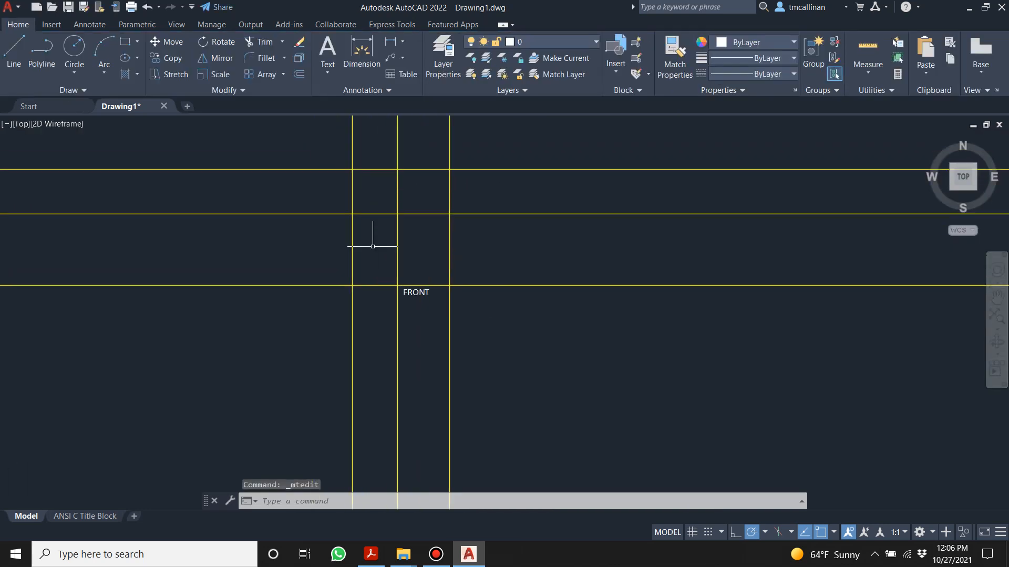
left_click(431, 322)
left_click(421, 314)
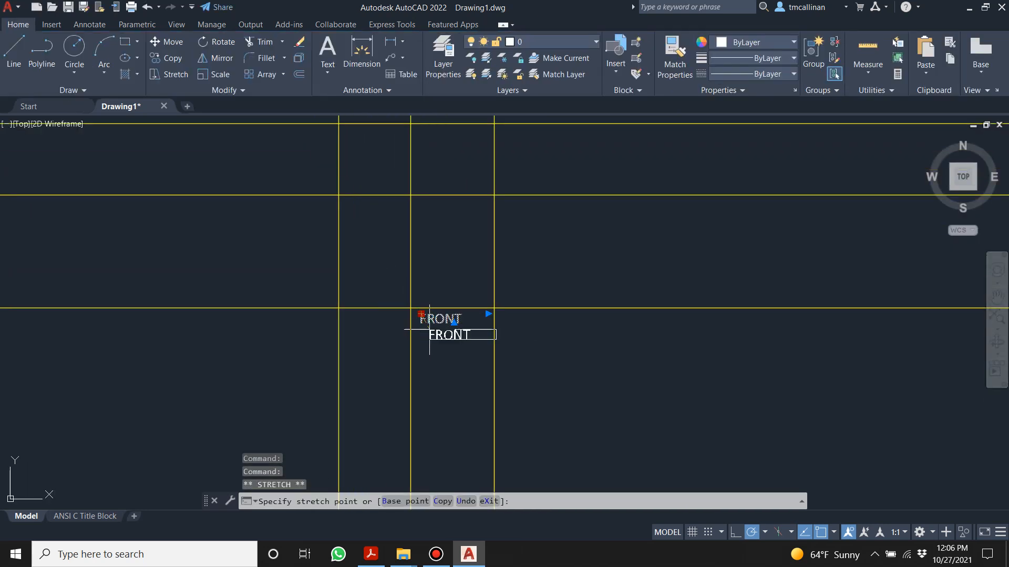
scroll(423, 320, "up", 2)
scroll(424, 320, "up", 2)
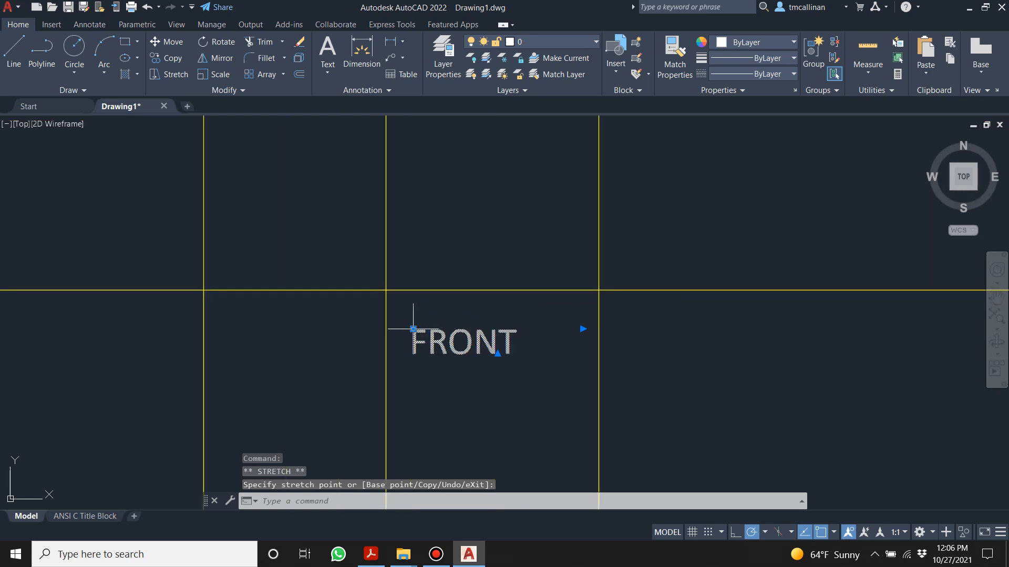
left_click(413, 329)
left_click(430, 329)
key("Escape")
- Copy the FRONT label and paste the copy just below the uppermost horizontal line, between the middle and right vertical lines
left_click(453, 347)
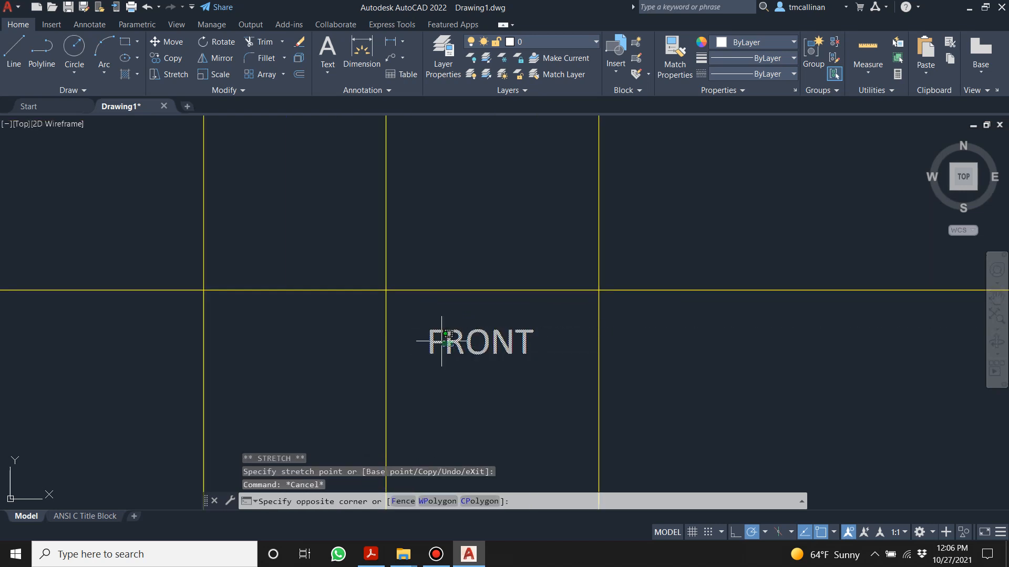
left_click(443, 341)
key("ctrl+c")
scroll(441, 309, "down", 2)
middle_click_drag(447, 278, 463, 369)
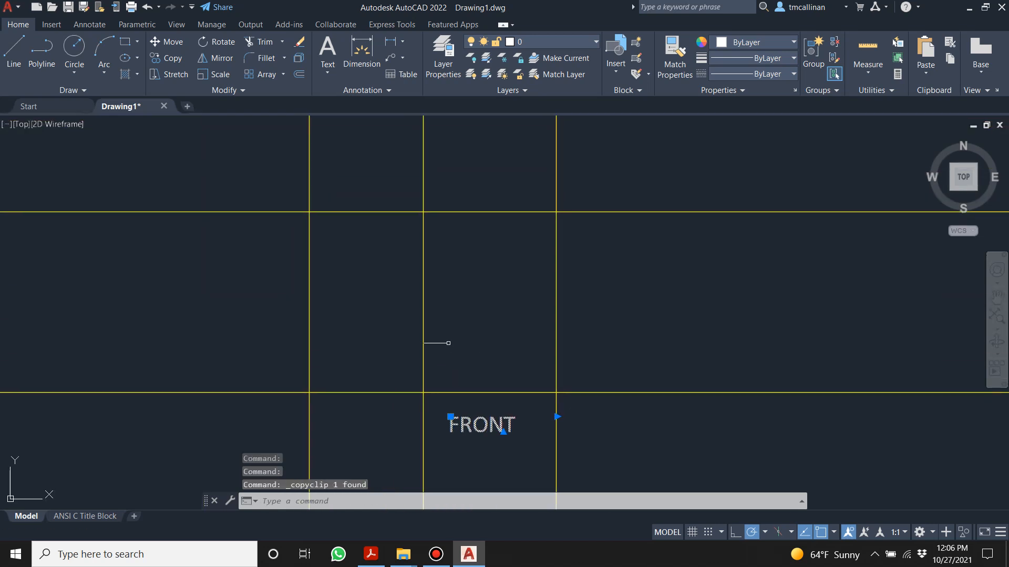
key("ctrl+v")
scroll(447, 289, "down", 1)
middle_click_drag(451, 306, 450, 337)
scroll(455, 250, "up", 1)
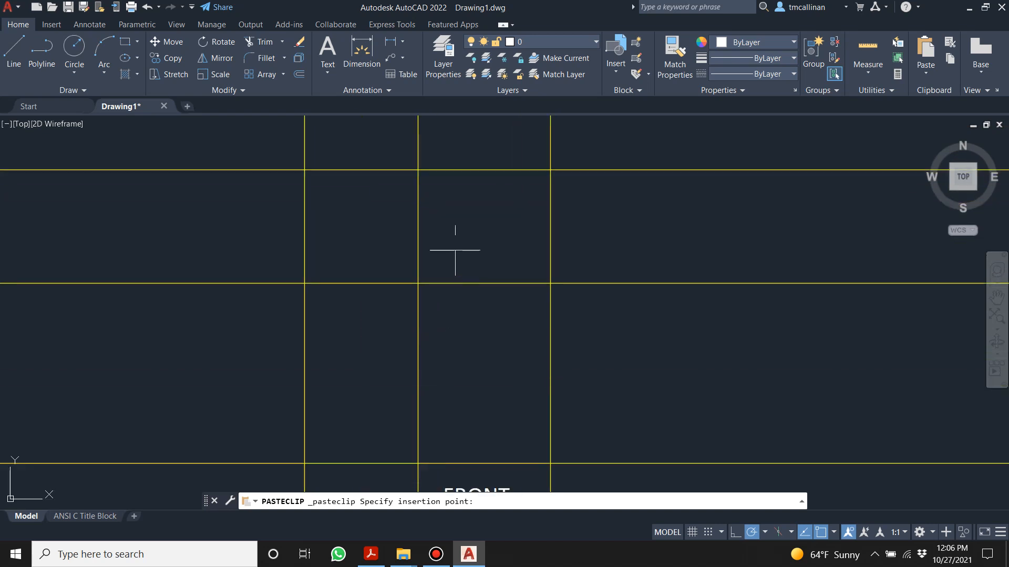
left_click(441, 201)
- Change the text of the pasted upper label to TOP
double_click(465, 195)
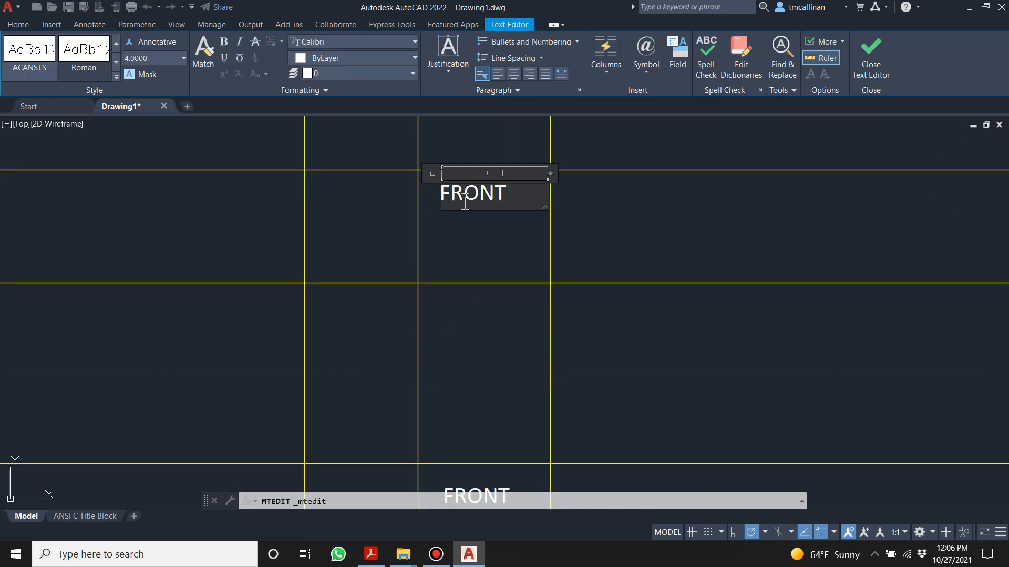
type("T")
key("ctrl+a")
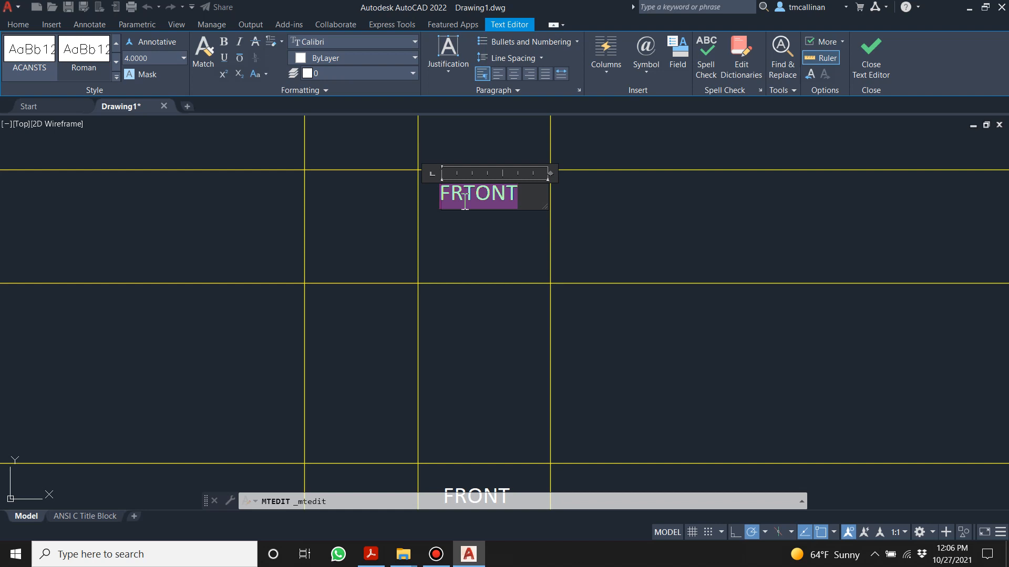
type("TOP")
left_click(464, 239)
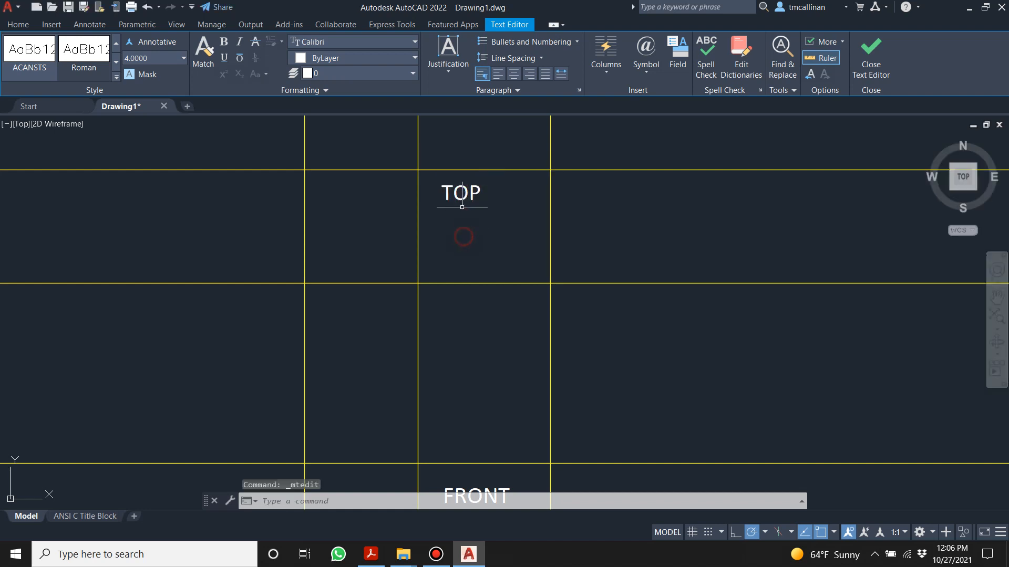
- Move the TOP label about 4 units to the right to centre it above the FRONT label
left_click(462, 167)
scroll(463, 189, "up", 4)
left_click(452, 198)
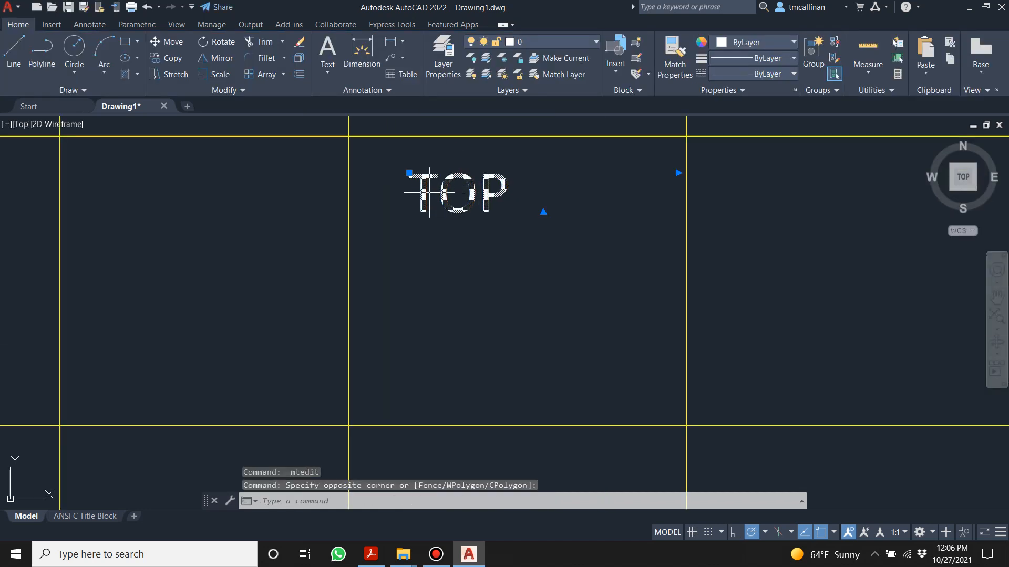
left_click(409, 173)
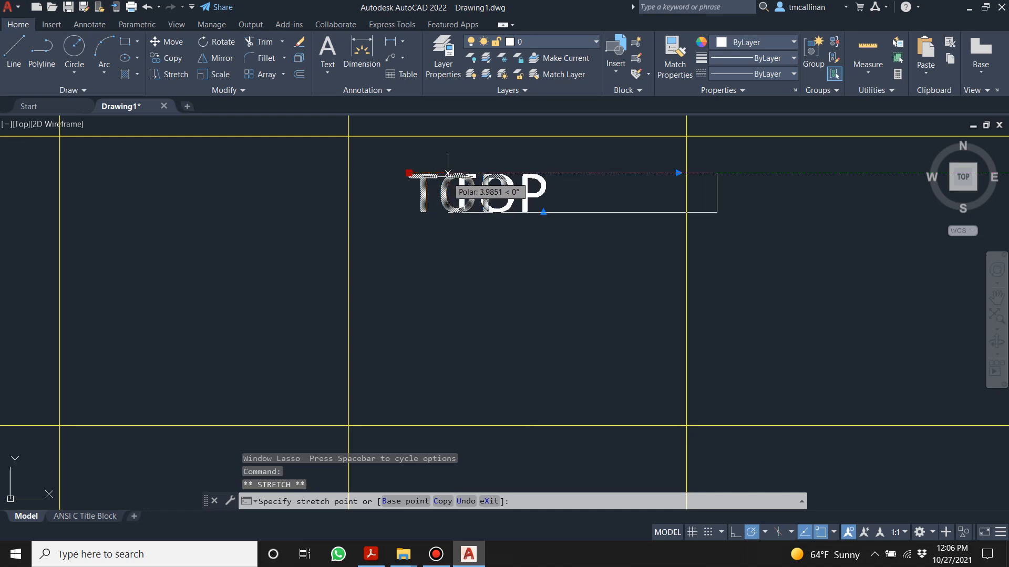
left_click(451, 171)
key("Escape")
scroll(450, 173, "down", 5)
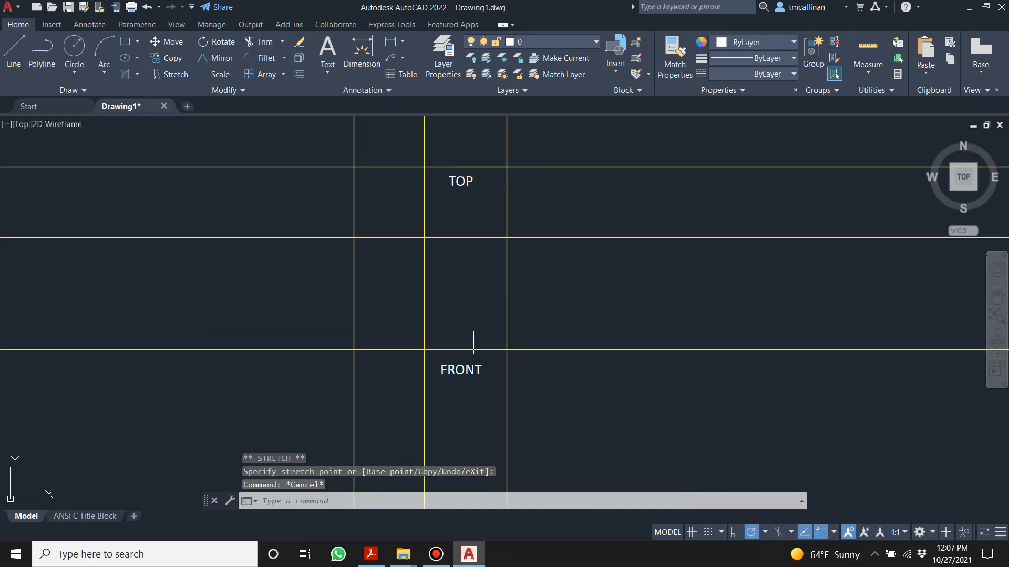
- Copy the FRONT label and paste the copy beside it, just outside the leftmost vertical construction line
left_click(444, 378)
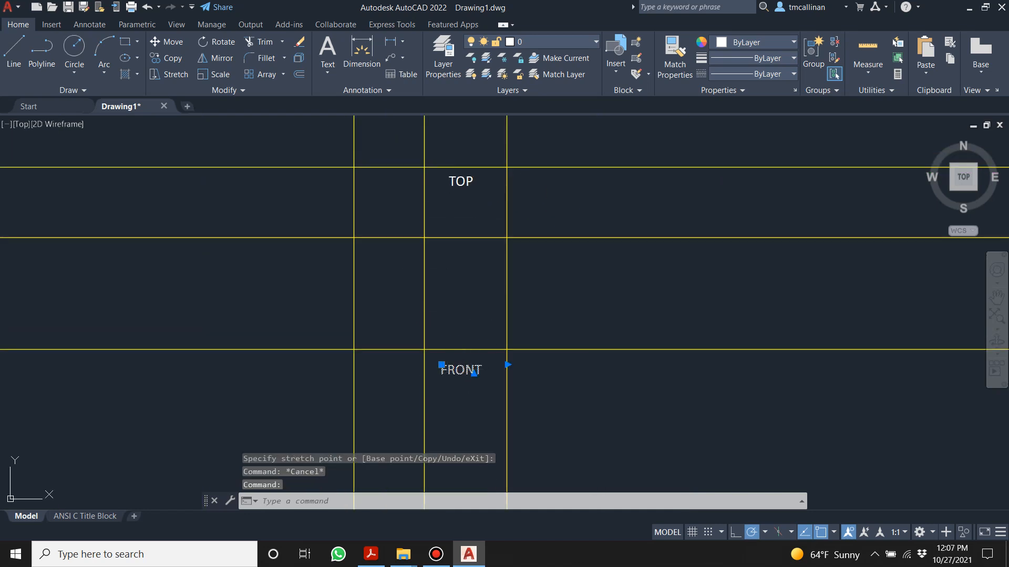
key("ctrl+c")
key("ctrl+v")
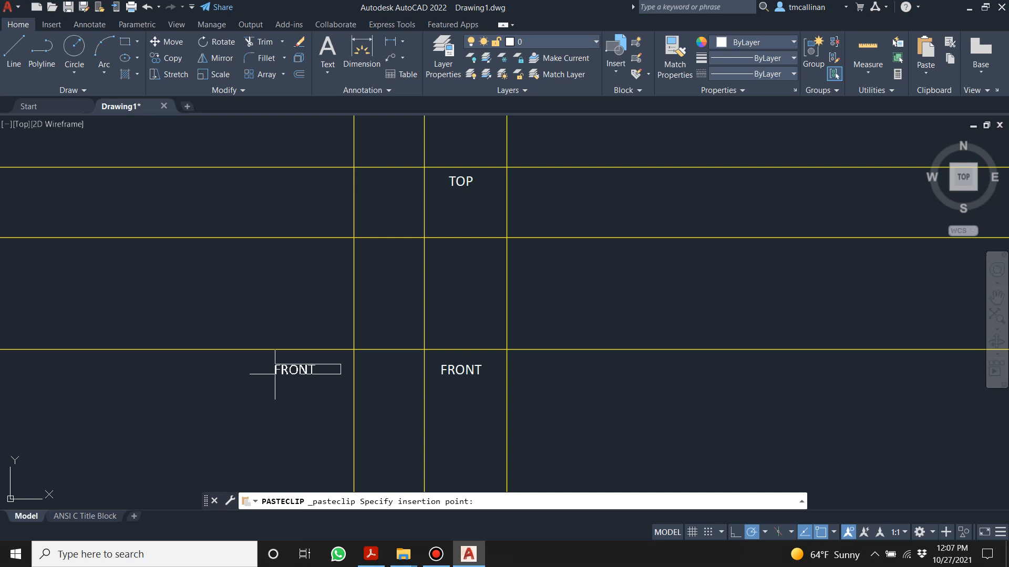
left_click(278, 376)
- Change the text of the pasted label to LEFT
double_click(292, 374)
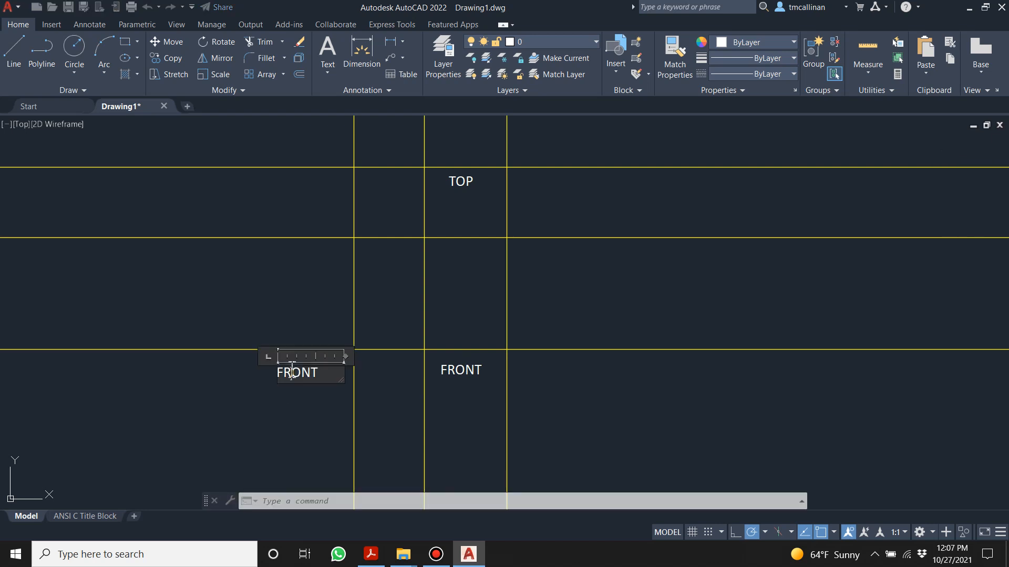
double_click(292, 374)
type("LEFT")
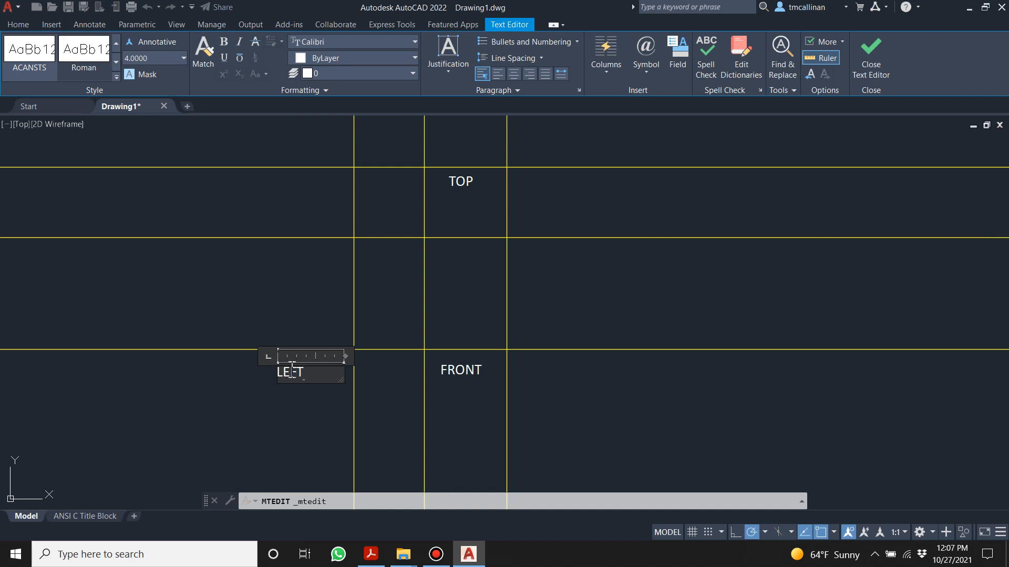
key("Escape")
- Move the LEFT label slightly up and to the right so it lines up with the FRONT label
scroll(285, 354, "up", 2)
left_click(290, 386)
left_click(274, 375)
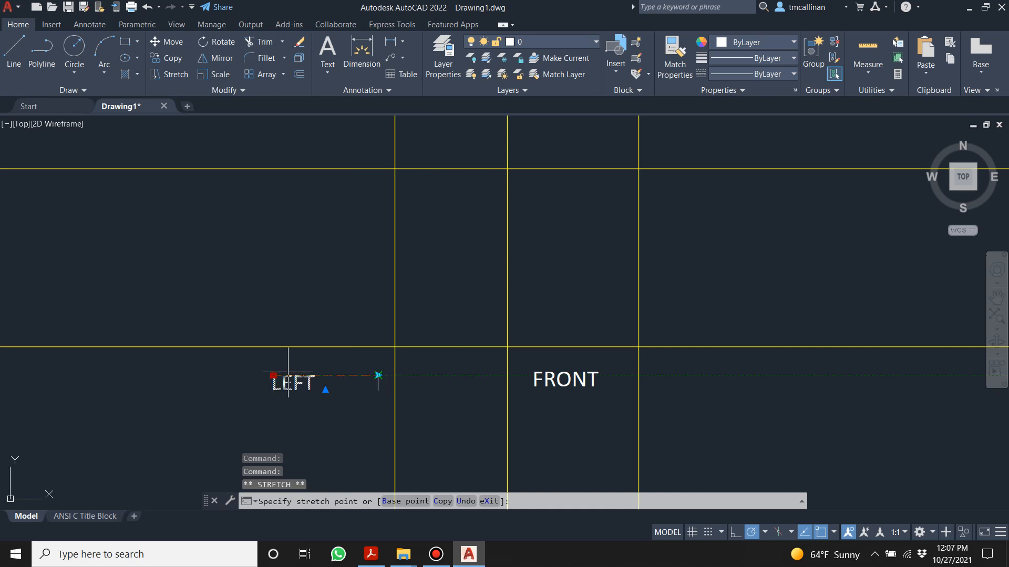
scroll(279, 374, "up", 2)
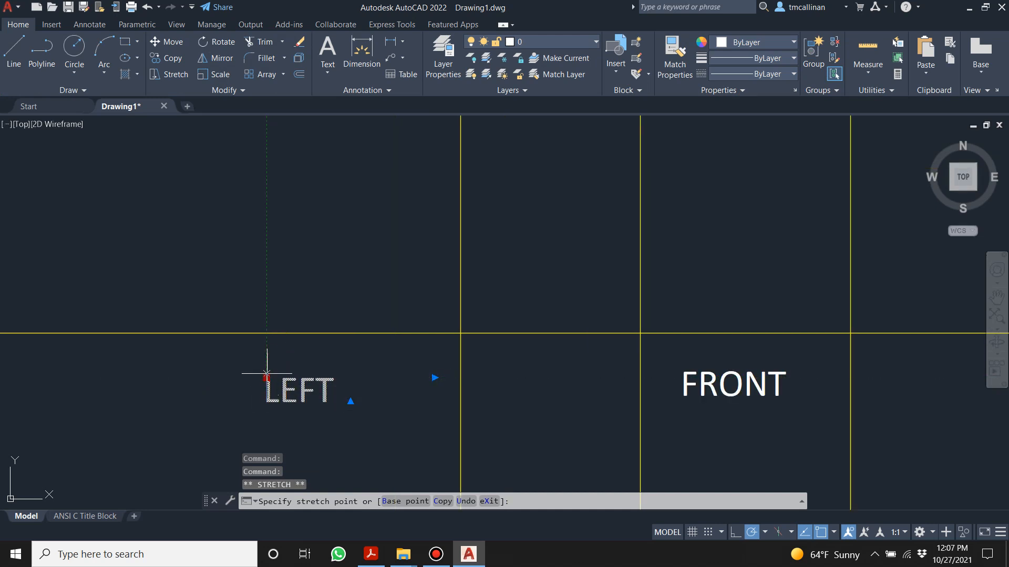
key("Escape")
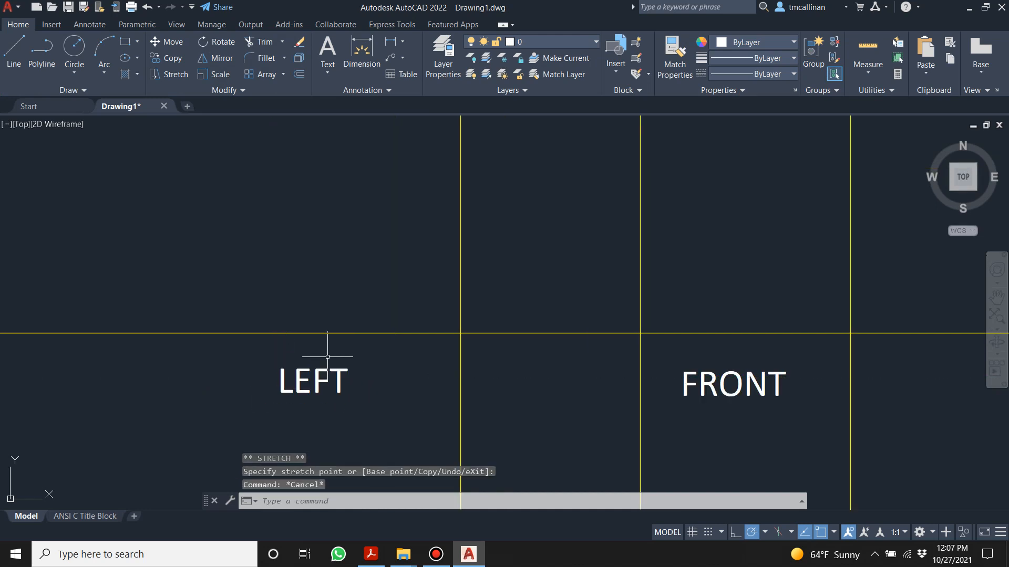
scroll(333, 336, "down", 3)
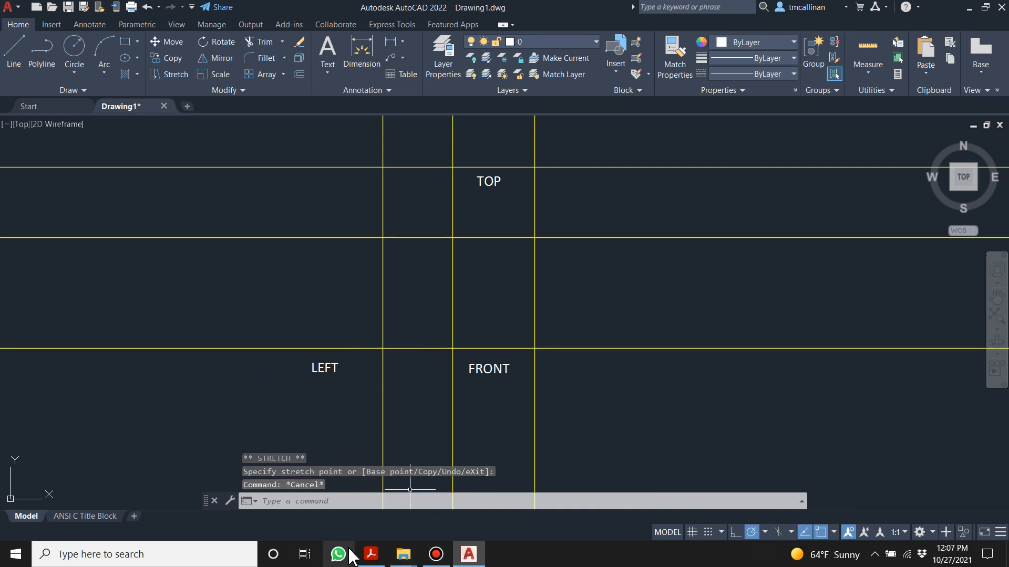
- Switch to the exercise PDF in Acrobat and examine the dimensions of the Example 18 bracket
left_click(371, 554)
scroll(533, 261, "down", 20)
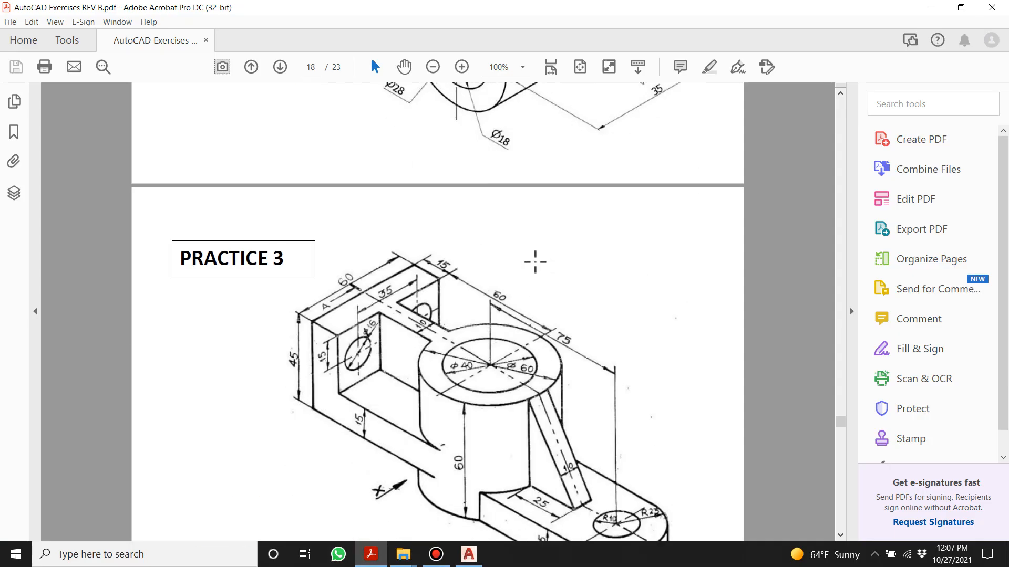
scroll(538, 248, "down", 10)
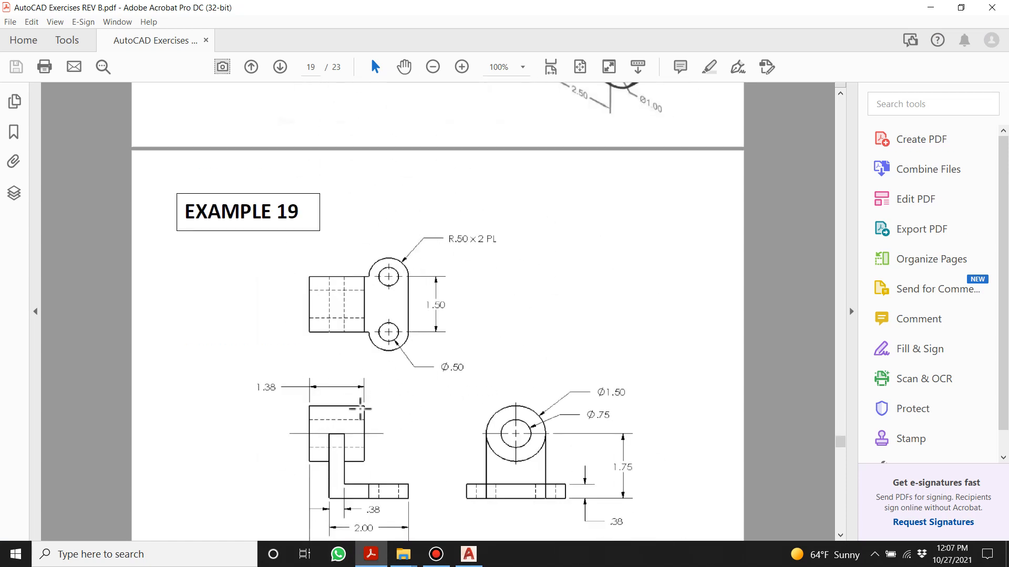
scroll(484, 289, "up", 10)
scroll(483, 293, "up", 20)
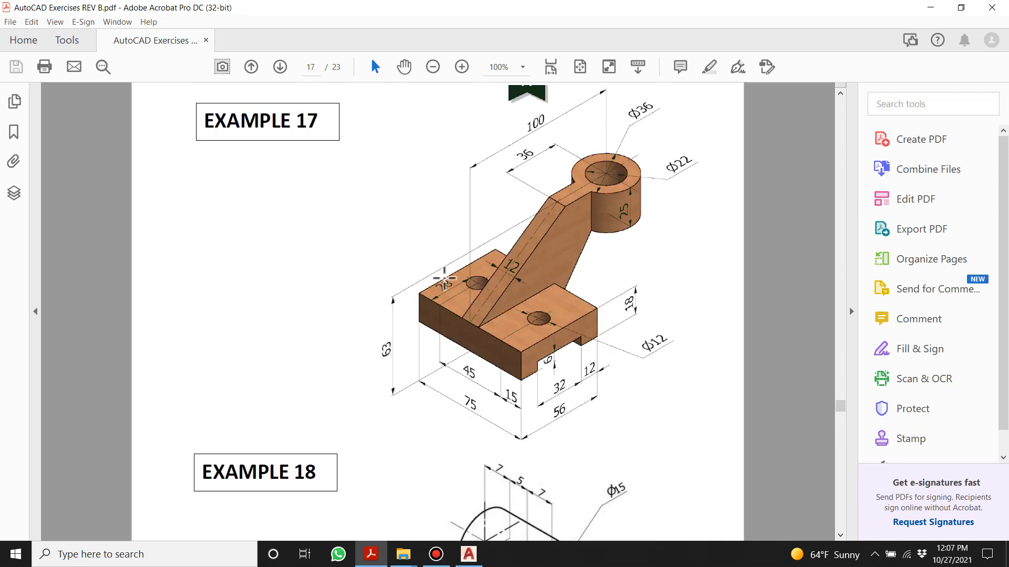
scroll(462, 284, "down", 10)
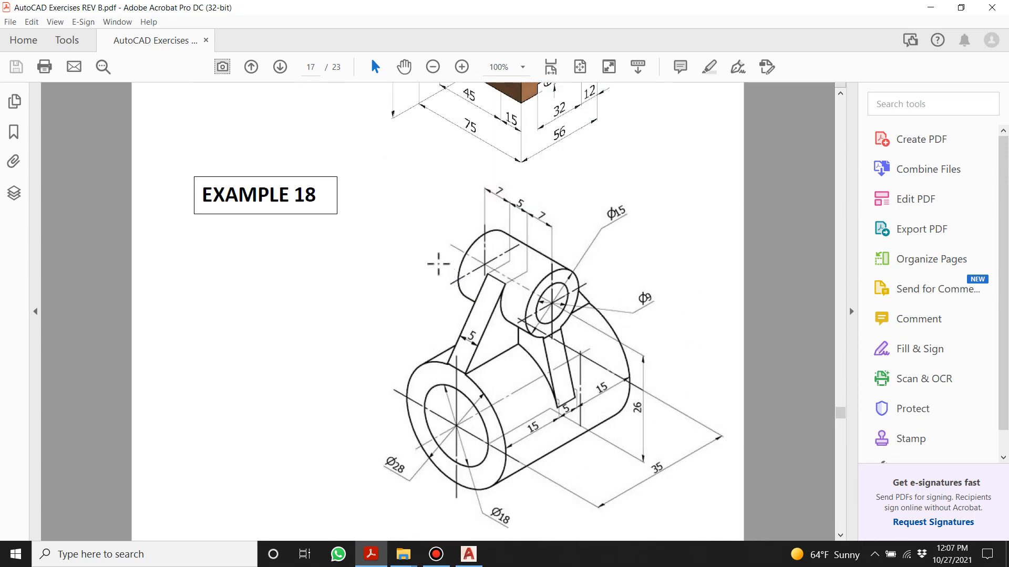
scroll(438, 263, "down", 1)
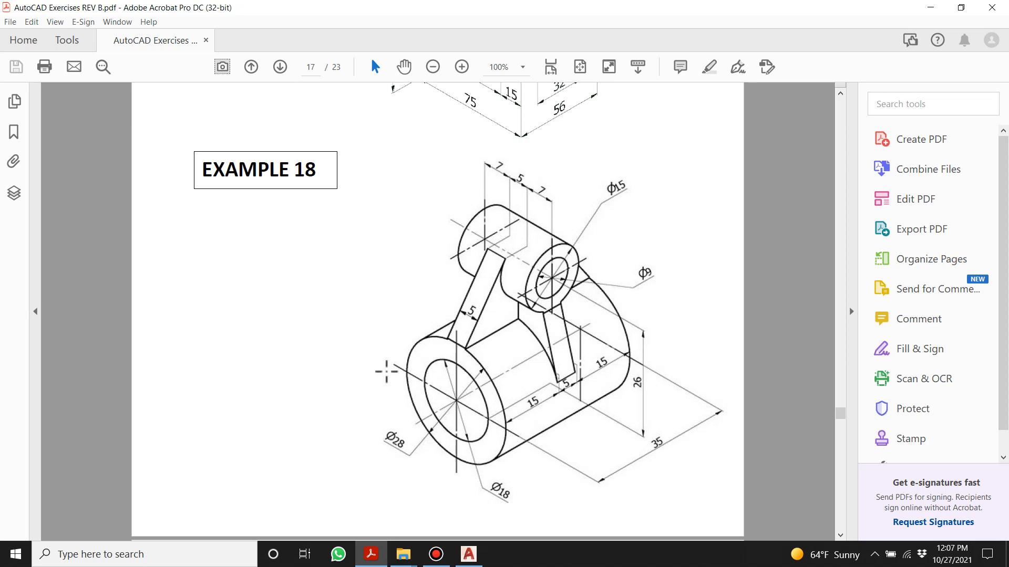
- Switch back to AutoCAD and make Con1 the current layer
left_click(471, 558)
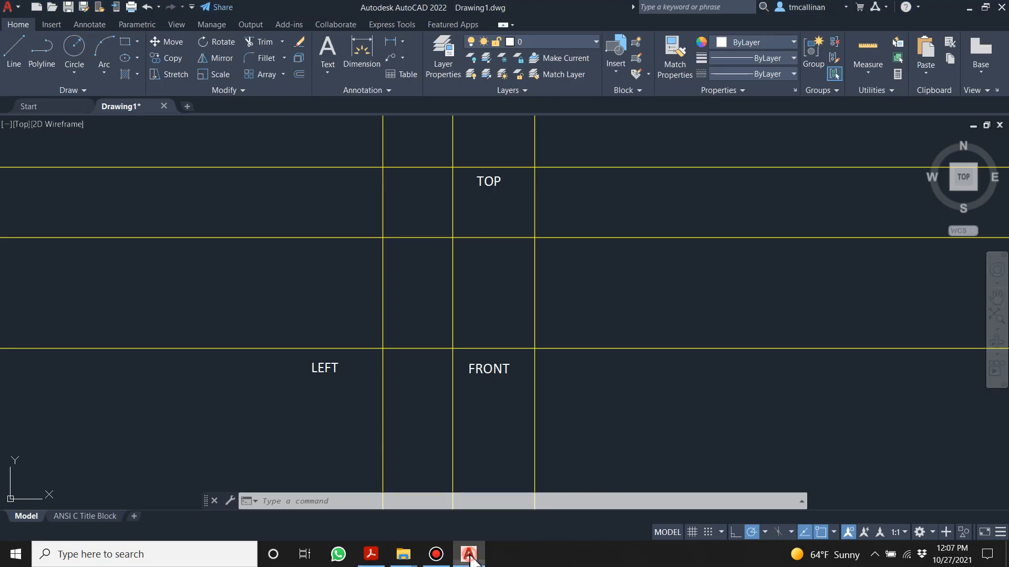
left_click(552, 46)
left_click(541, 82)
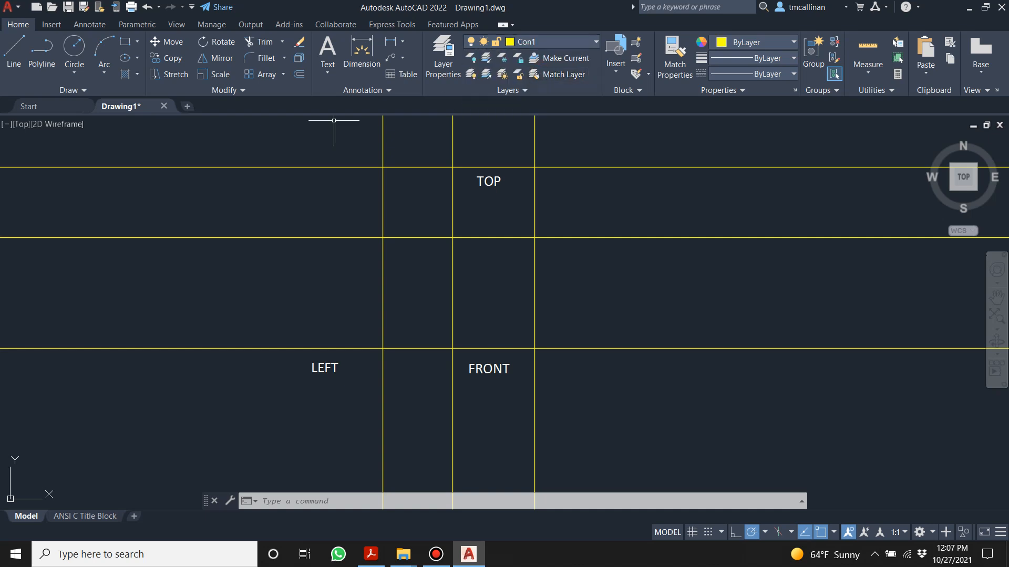
- Offset the leftmost vertical construction line 28 to the left and the uppermost horizontal construction line 28 upward
left_click(299, 74)
type("28")
key("Return")
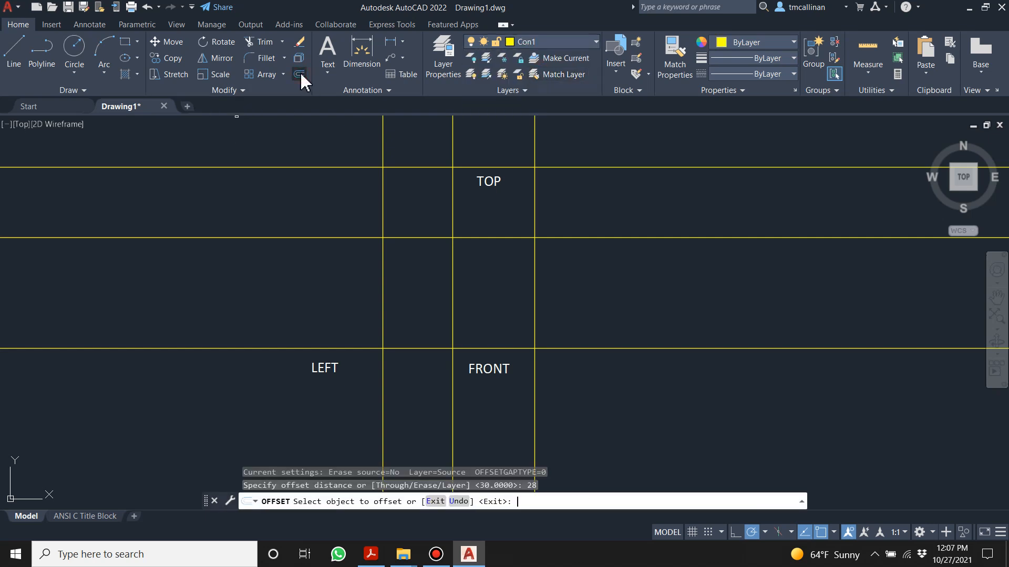
left_click(383, 293)
left_click(306, 292)
mouse_move(442, 270)
middle_mouse_down()
mouse_move(436, 347)
mouse_move(392, 326)
mouse_move(426, 273)
middle_mouse_up()
left_click(502, 244)
left_click(497, 206)
key("Escape")
- Move the LEFT label to the right to centre it between the two leftmost vertical construction lines
scroll(361, 367, "down", 1)
scroll(381, 350, "up", 2)
key("Escape")
left_click(395, 330)
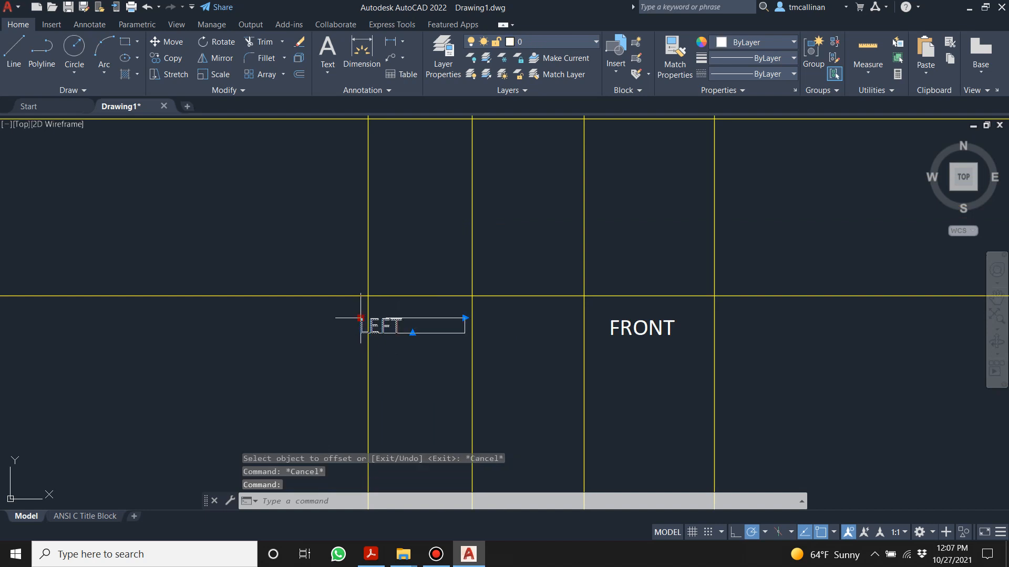
left_click(360, 318)
key("Escape")
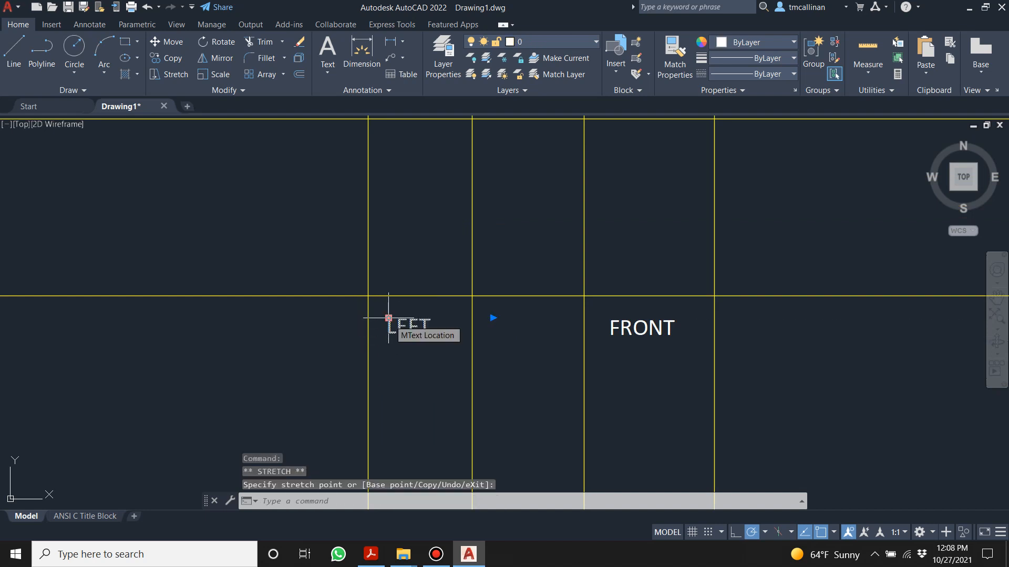
scroll(399, 321, "down", 3)
scroll(375, 285, "up", 2)
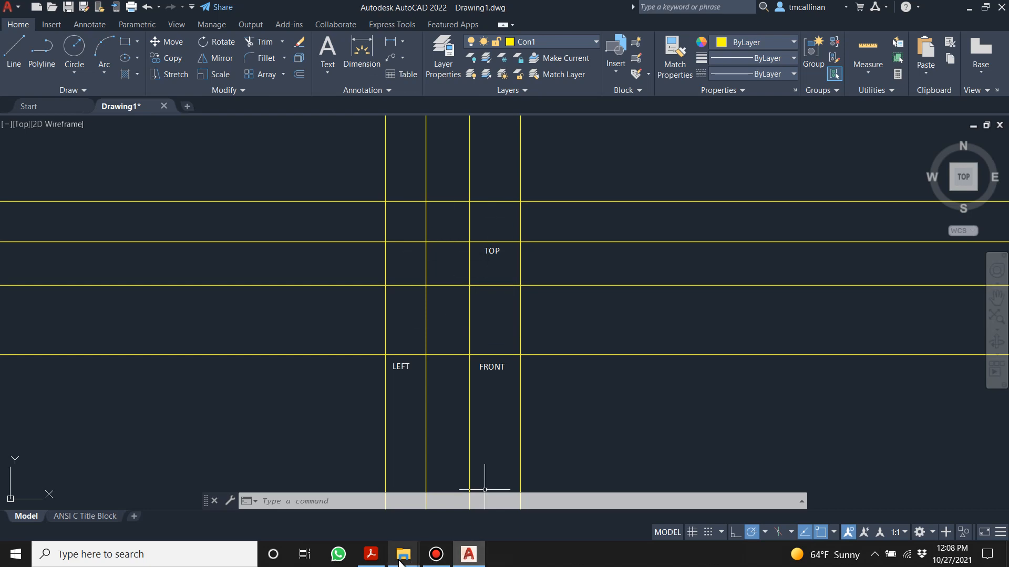
- Check the Example 18 dimensions in the Acrobat PDF, return to AutoCAD and make layer 0 current
left_click(374, 557)
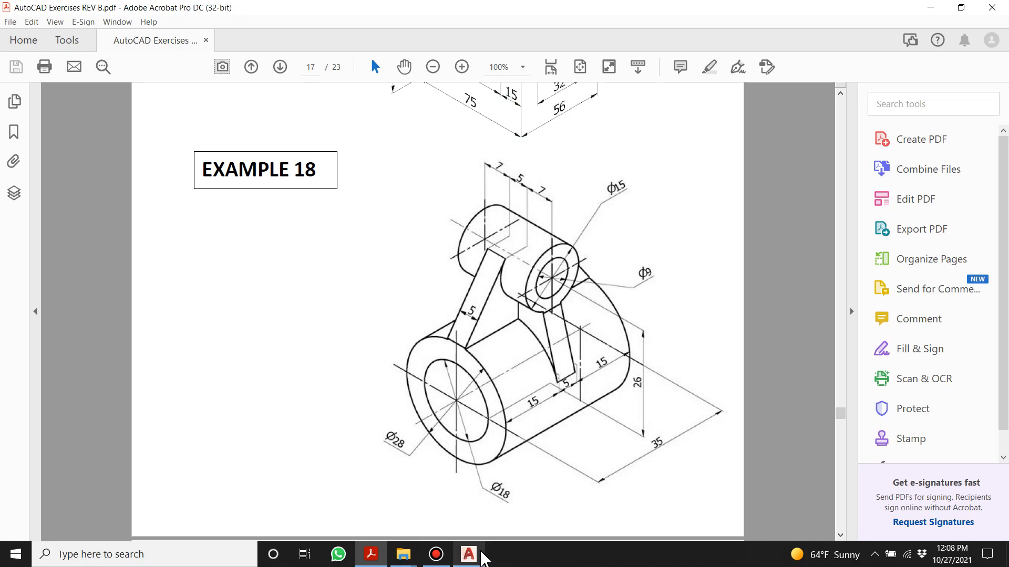
left_click(465, 561)
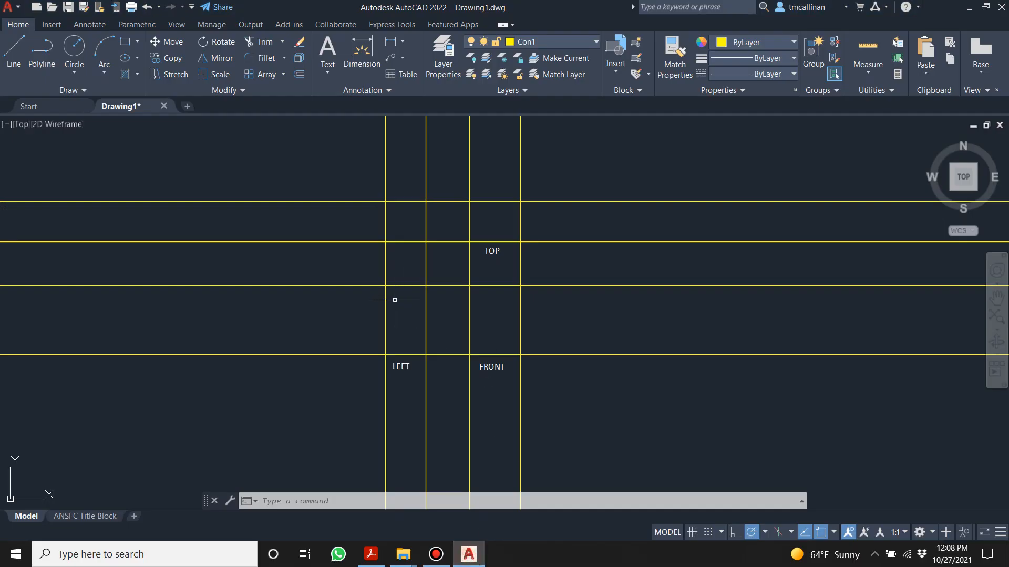
middle_click_drag(396, 297, 418, 299)
left_click(547, 41)
left_click(525, 55)
- Draw a line along the lowest horizontal construction line, spanning the two leftmost vertical lines above the LEFT label
scroll(432, 365, "up", 2)
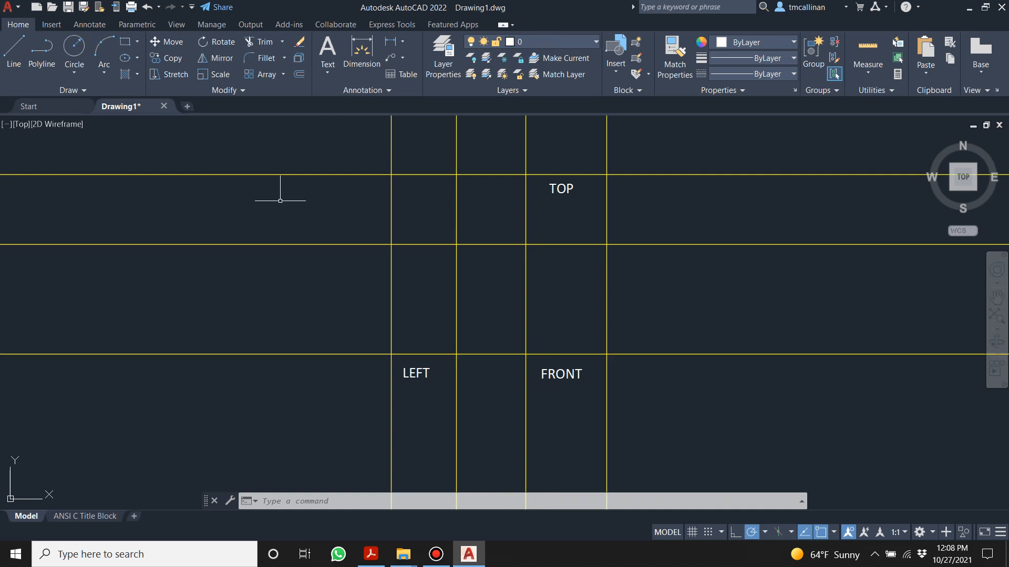
left_click(21, 47)
scroll(413, 360, "up", 2)
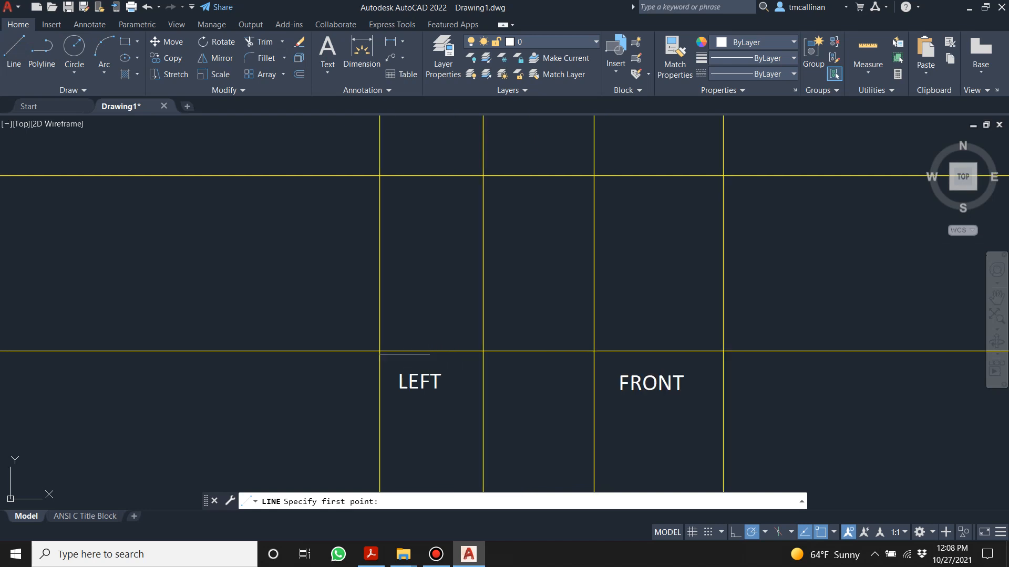
left_click(482, 351)
key("Escape")
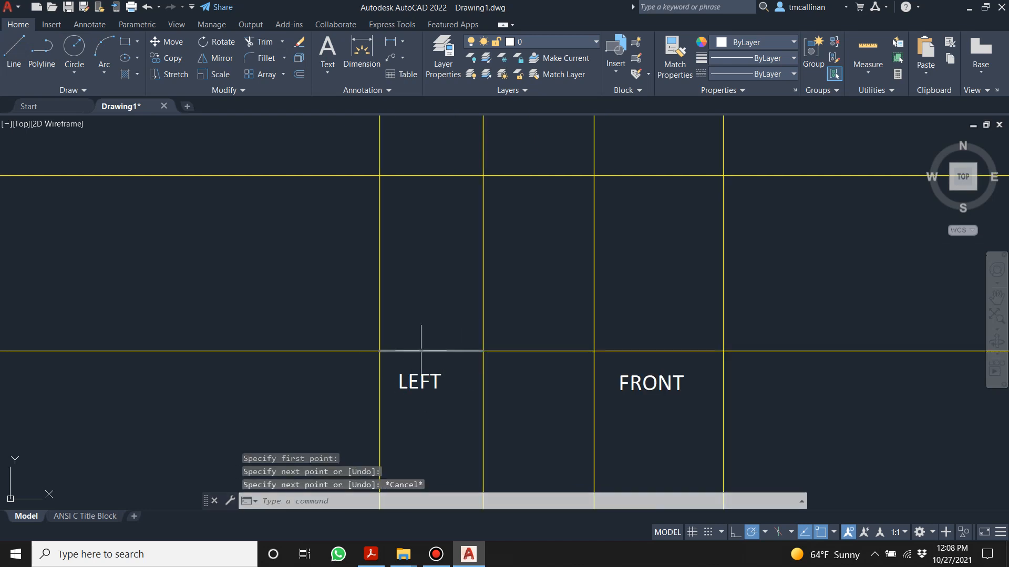
- Try a 28-unit vertical line up from the midpoint of the LEFT view's base line, and erase it
left_click(23, 58)
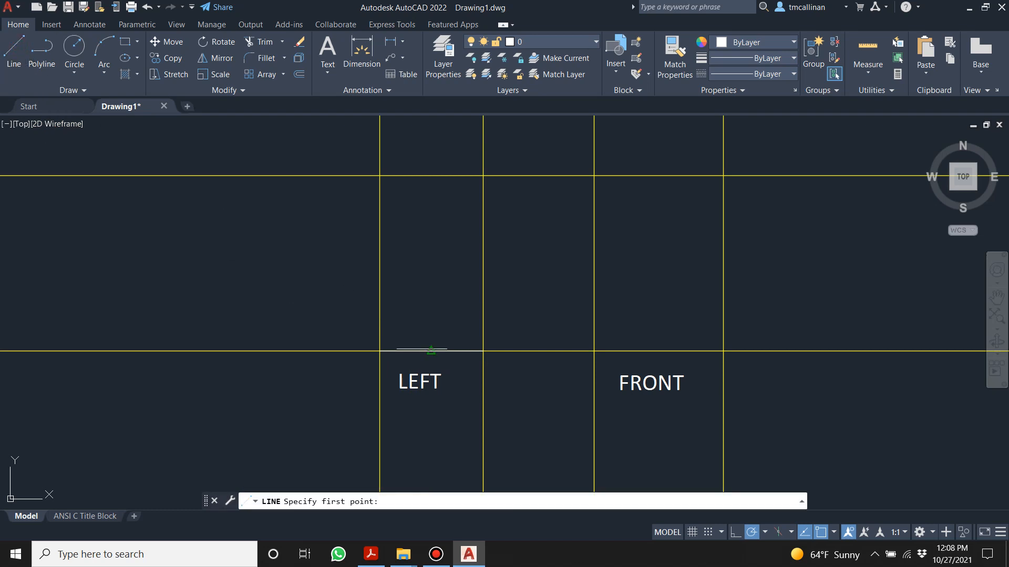
left_click(431, 351)
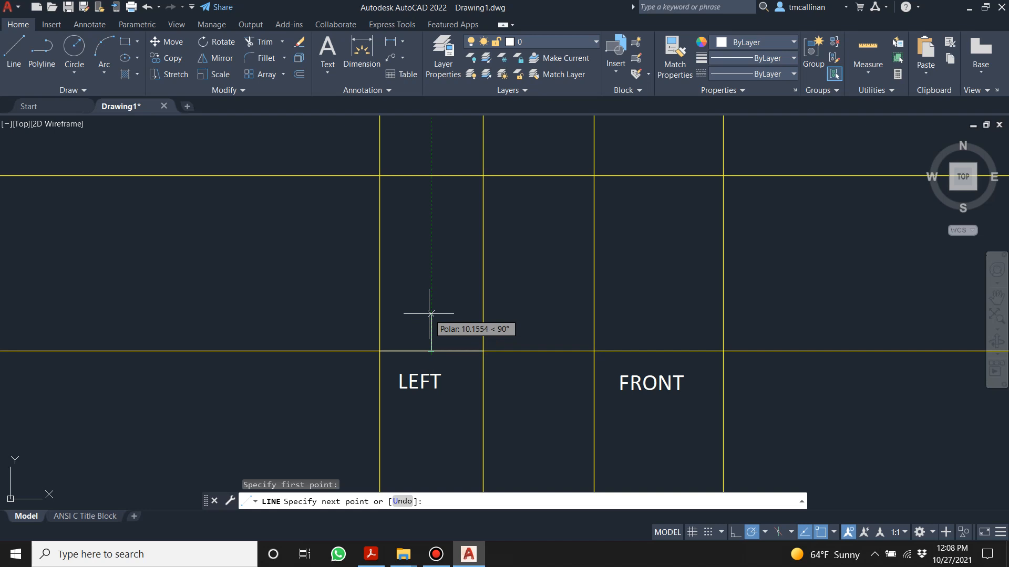
type("28")
key("Return")
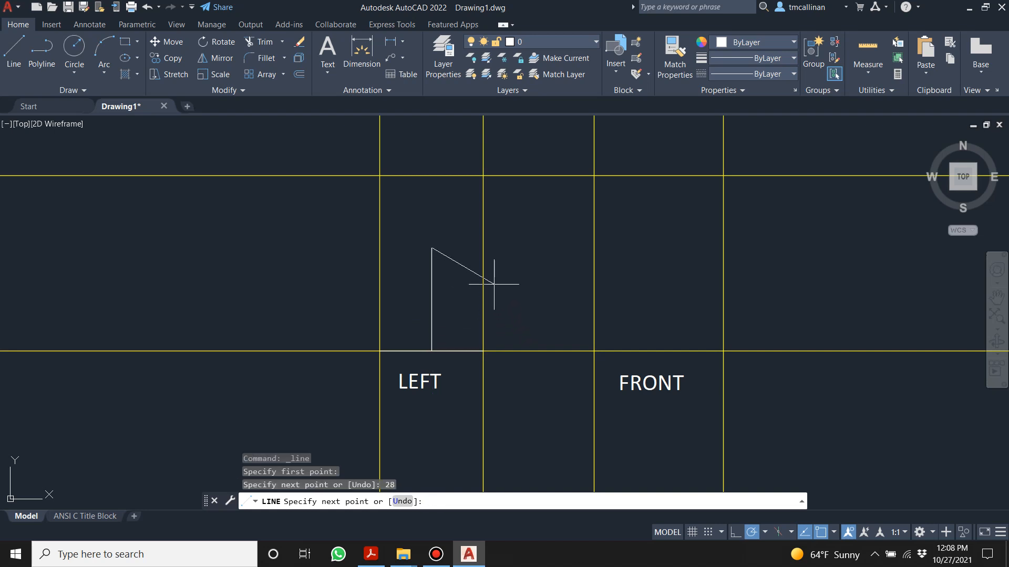
key("Escape")
left_click(431, 313)
key("Delete")
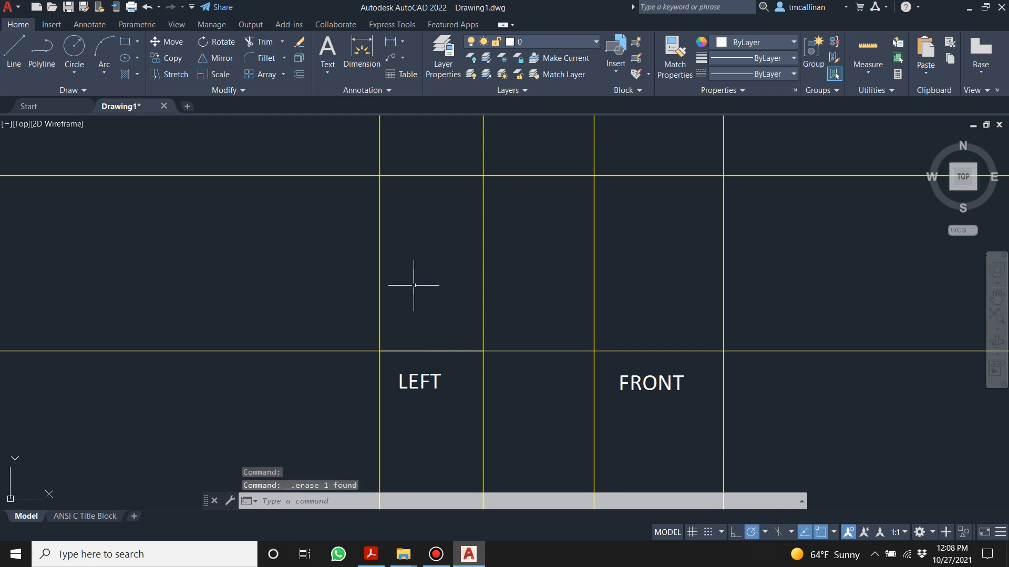
- Draw a 14-unit vertical line upward from the midpoint of the LEFT view's base line
left_click(13, 53)
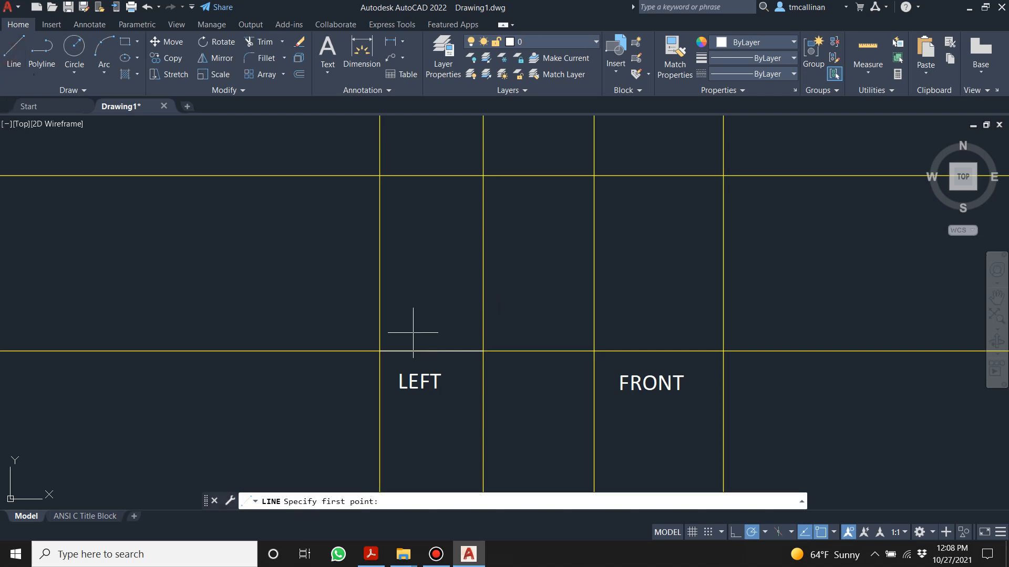
left_click(436, 352)
type("14")
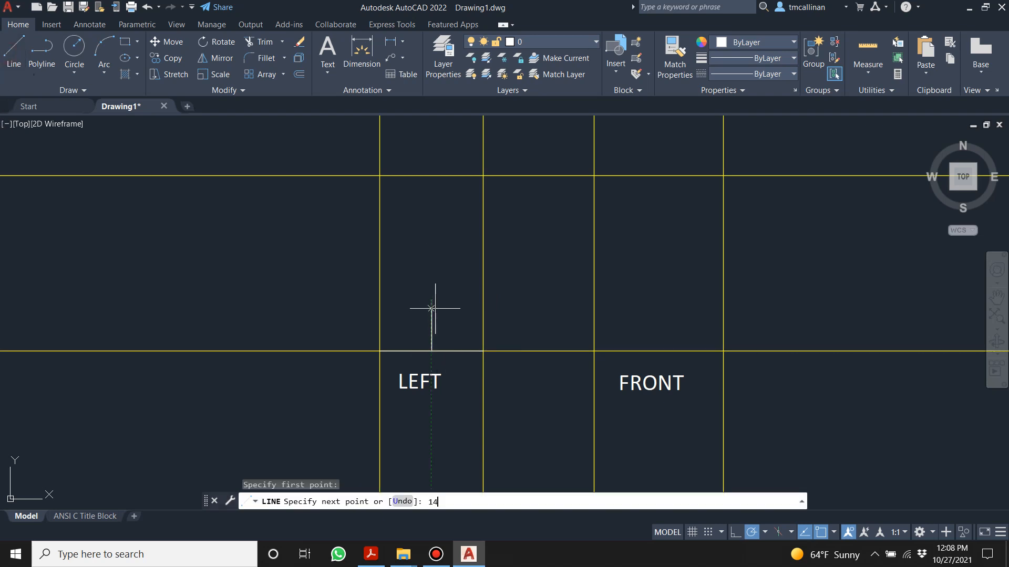
key("Return")
key("Escape")
- Draw a circle of radius 14 centred on the vertical line's upper end, reaching the adjacent vertical construction line
left_click(75, 52)
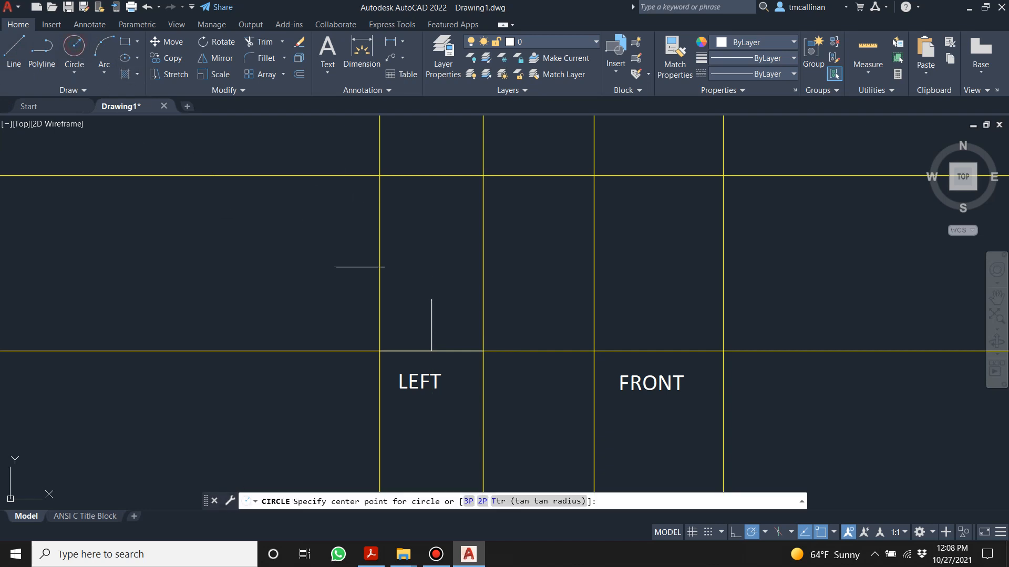
left_click(422, 298)
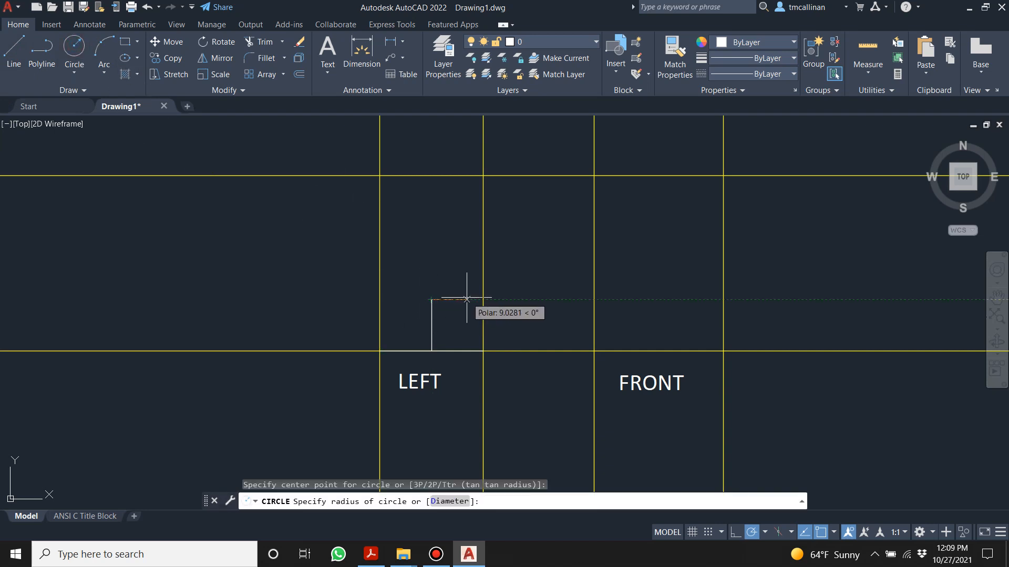
left_click(483, 299)
key("Escape")
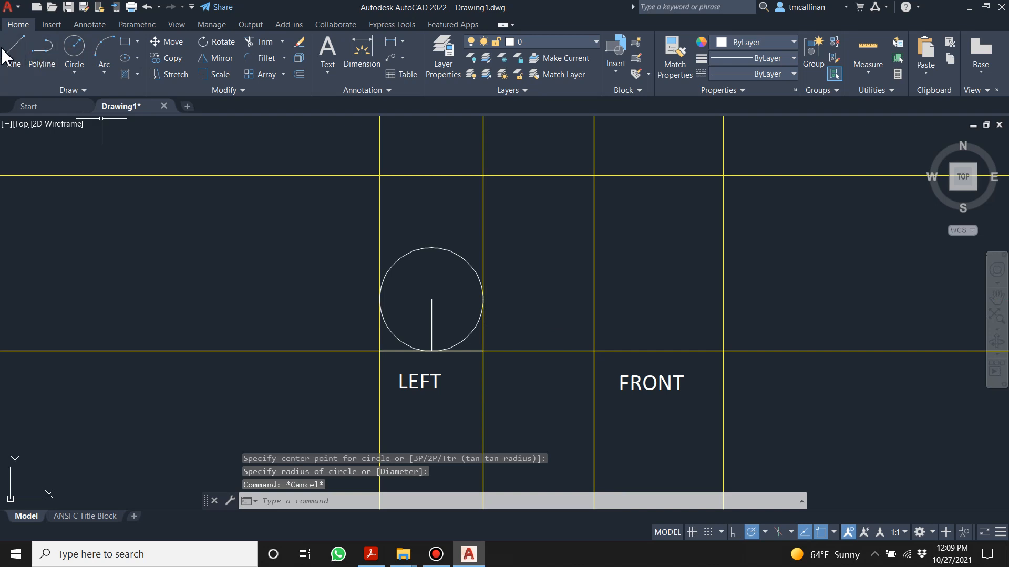
- Draw a concentric circle of diameter 18 inside the LEFT view's existing circle
left_click(73, 45)
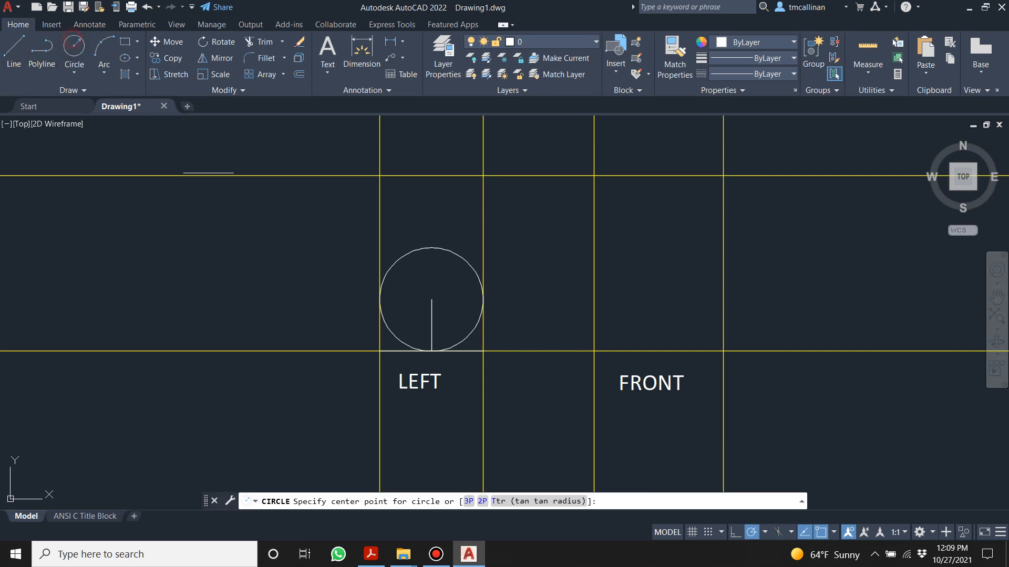
left_click(432, 300)
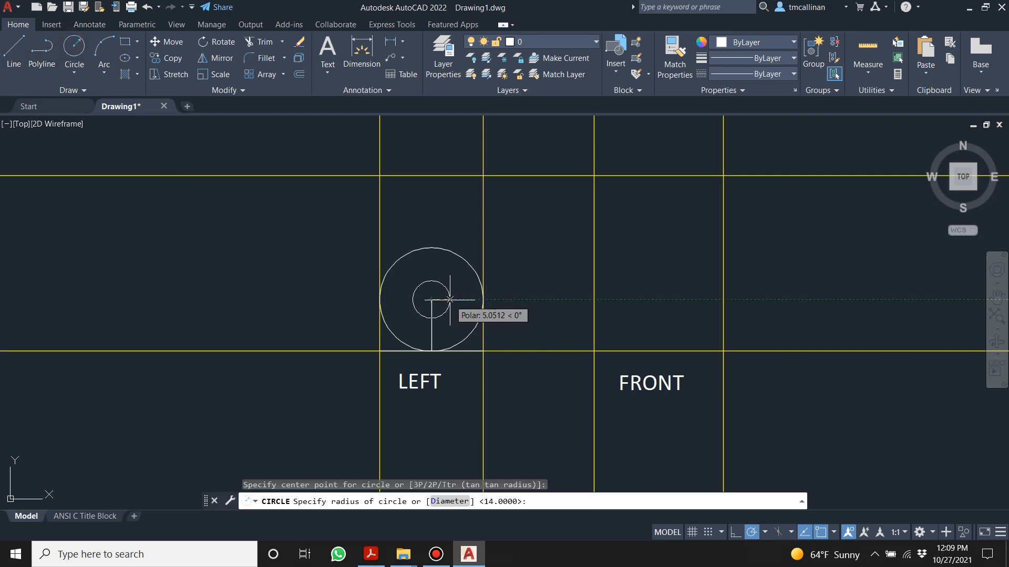
key("Return")
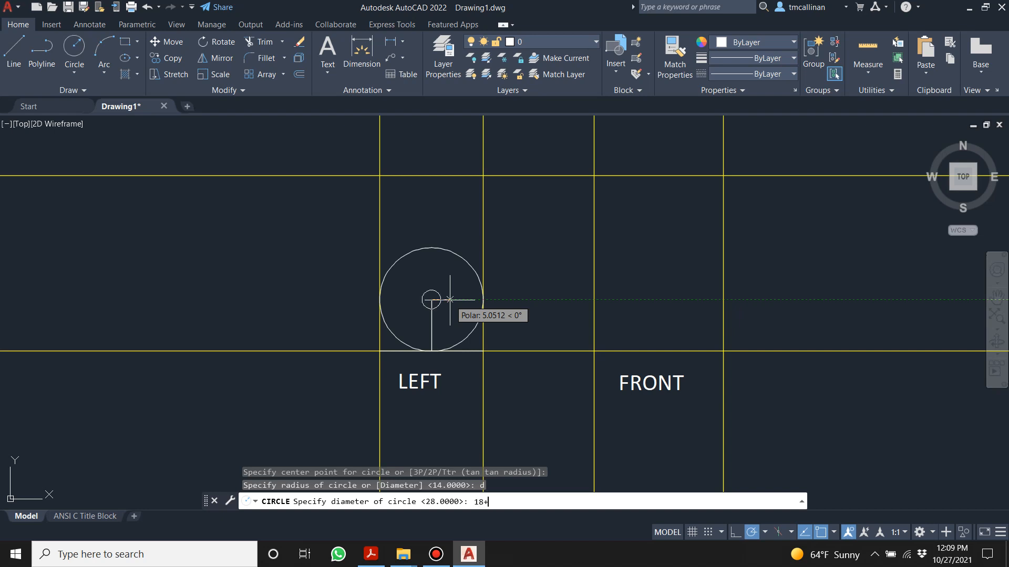
key("Return")
key("Escape")
- Erase the short vertical helper line and the base line under the LEFT view's circles
left_click(433, 317)
key("Delete")
scroll(504, 393, "up", 2)
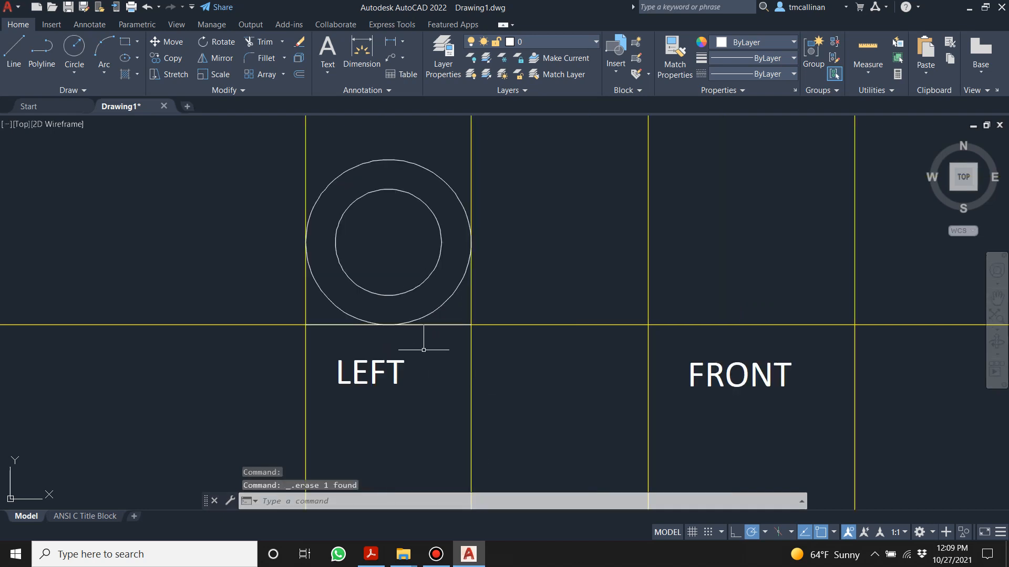
left_click(444, 326)
key("Delete")
scroll(440, 338, "down", 2)
scroll(456, 465, "down", 1)
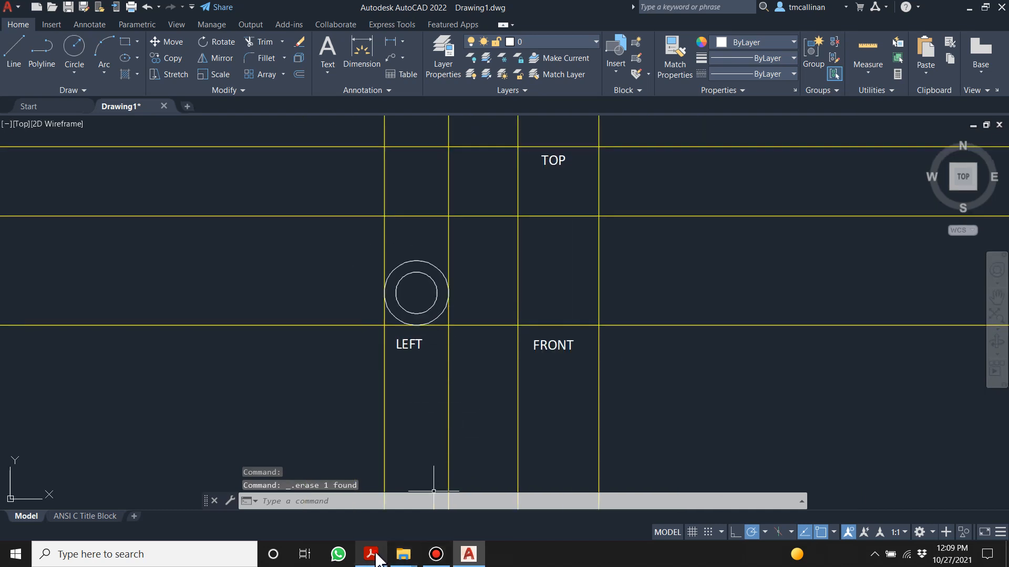
- Examine the upper cylinder and its dimensions in the Example 18 drawing in the PDF, and return to AutoCAD
left_click(371, 555)
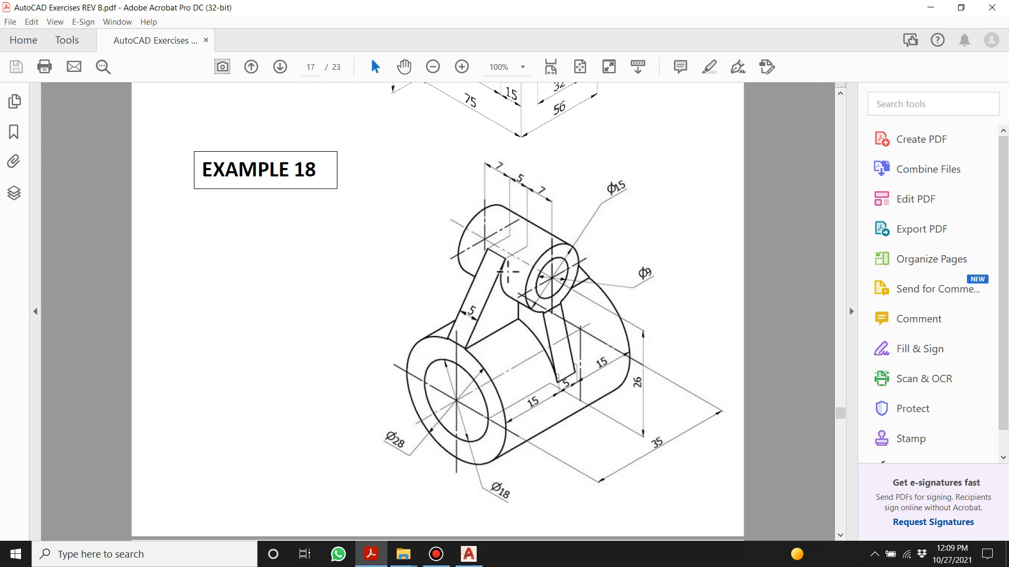
scroll(532, 277, "down", 10)
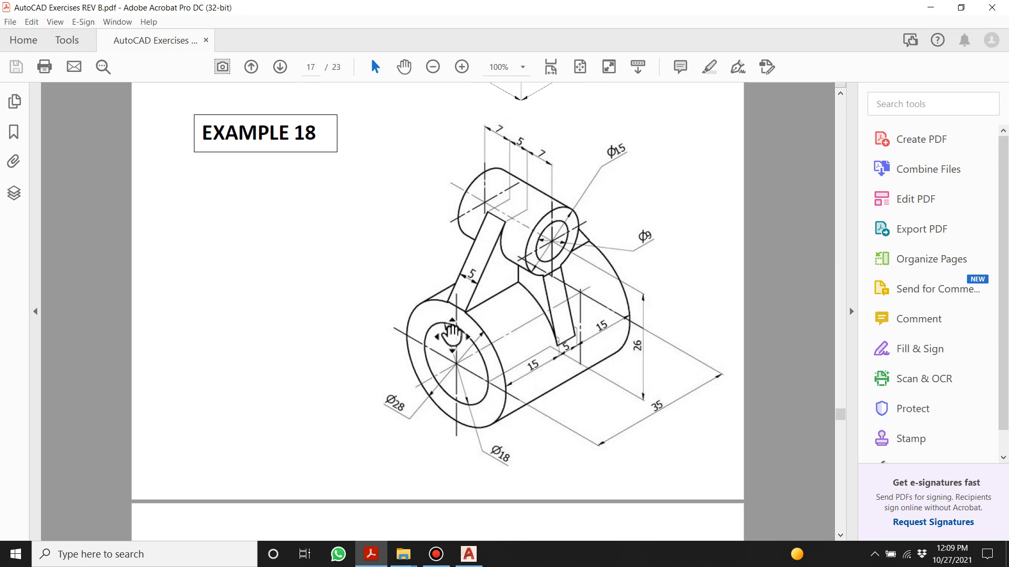
scroll(482, 250, "up", 10)
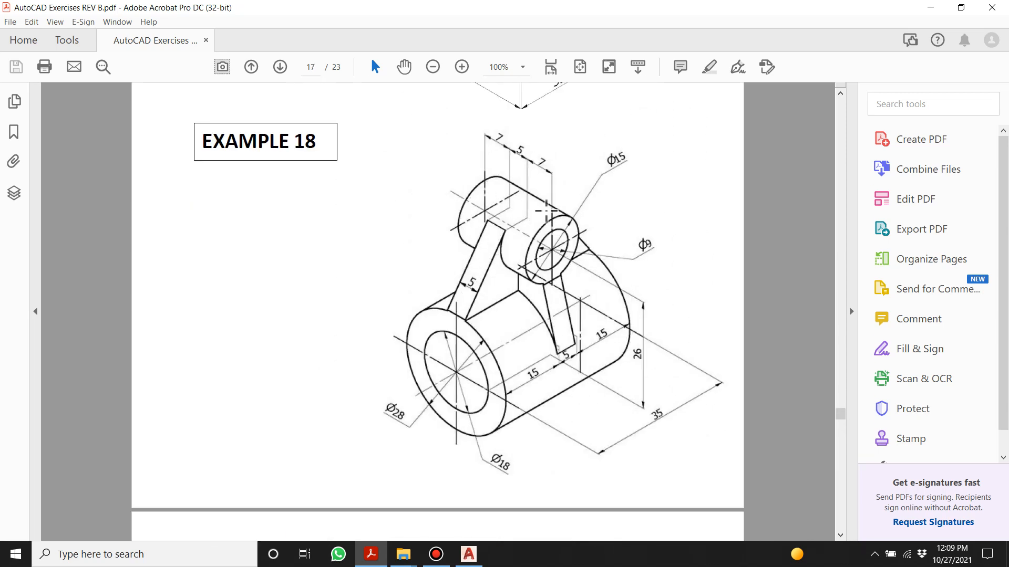
left_click_drag(448, 165, 599, 287)
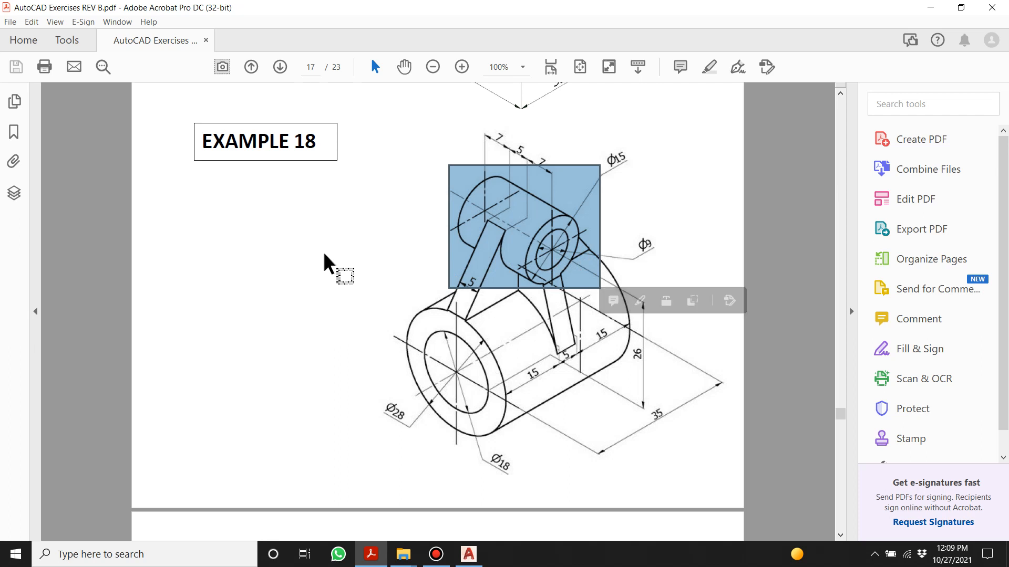
left_click(384, 198)
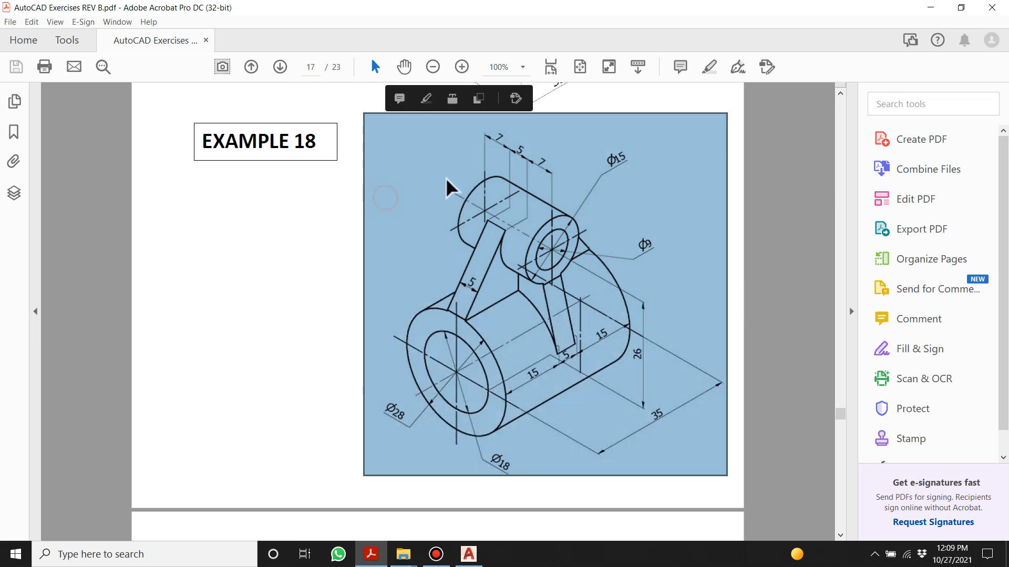
left_click(353, 249)
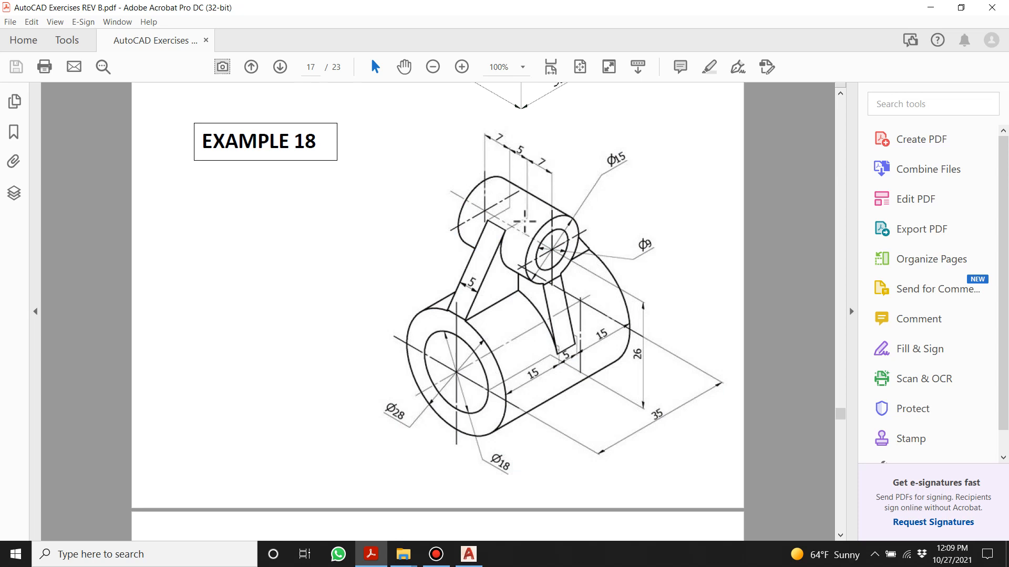
mouse_move(478, 560)
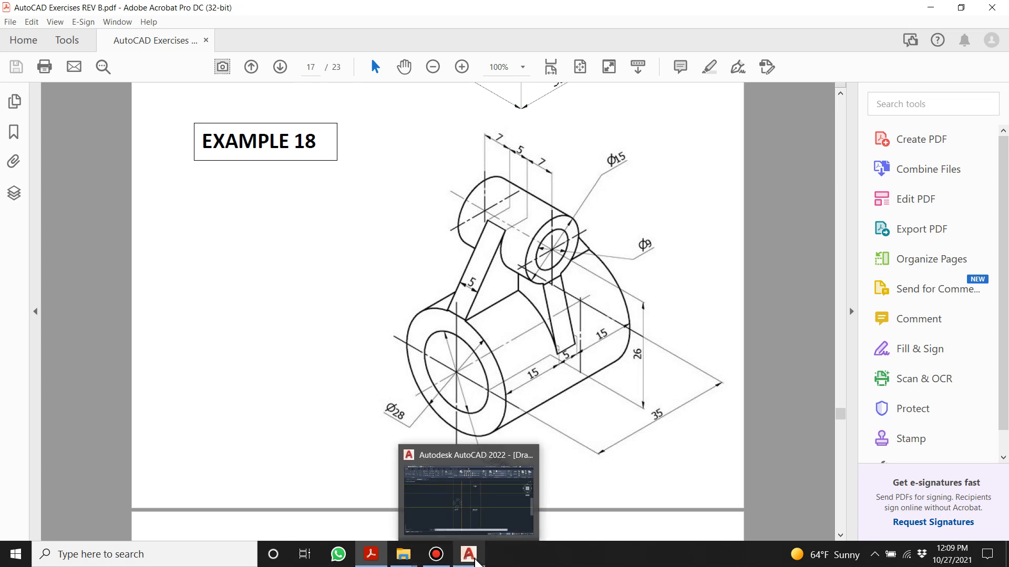
left_click(475, 523)
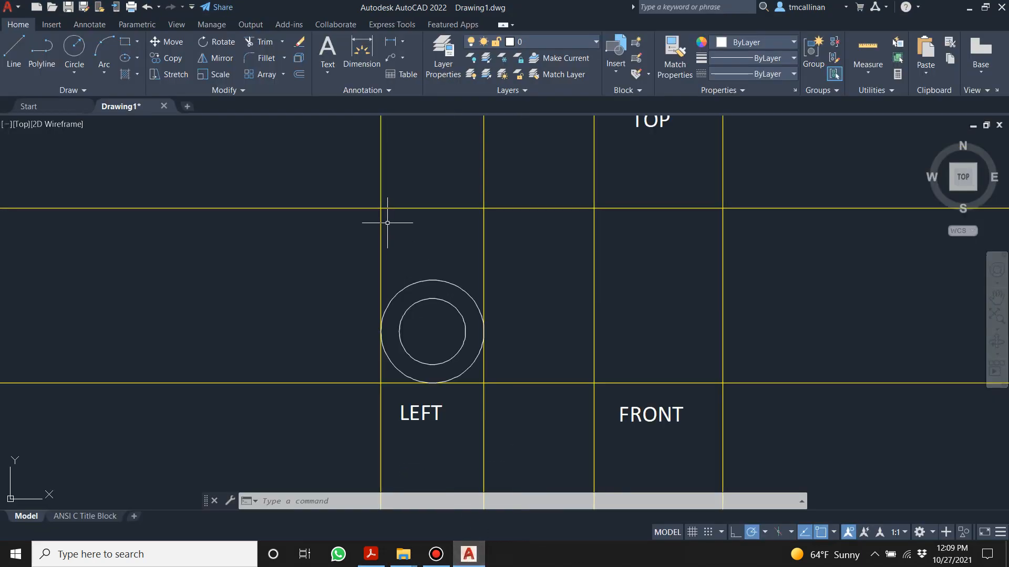
- Make layer Con1 current and draw a vertical construction line through the centre of the LEFT view's circles
left_click(527, 42)
left_click(528, 73)
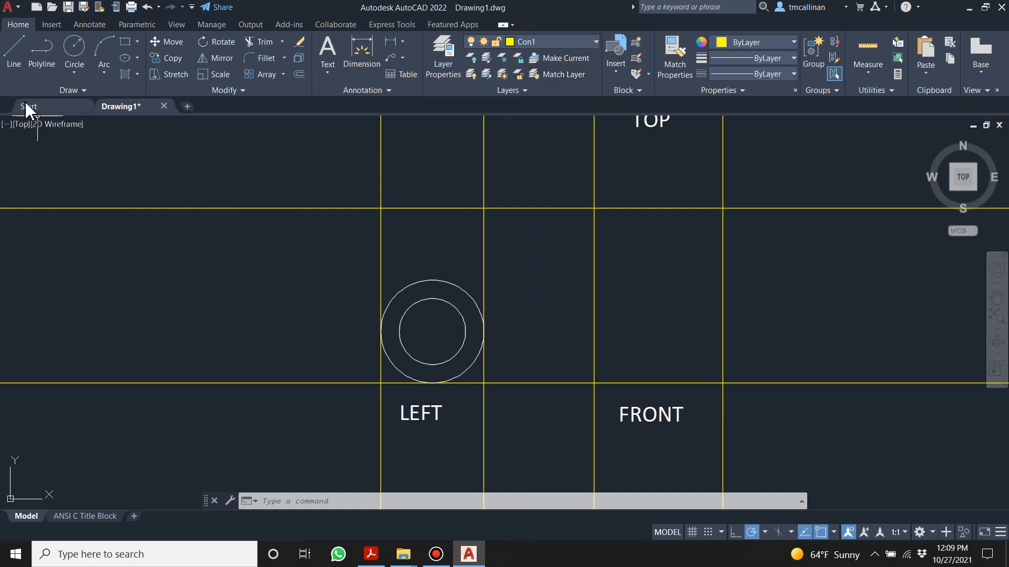
left_click(60, 90)
left_click(44, 105)
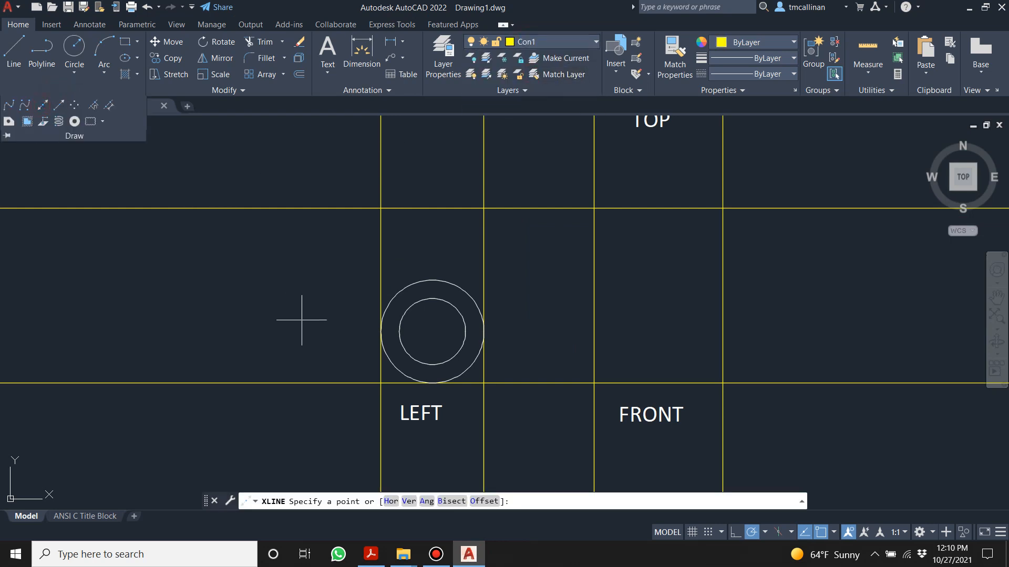
left_click(432, 331)
left_click(432, 269)
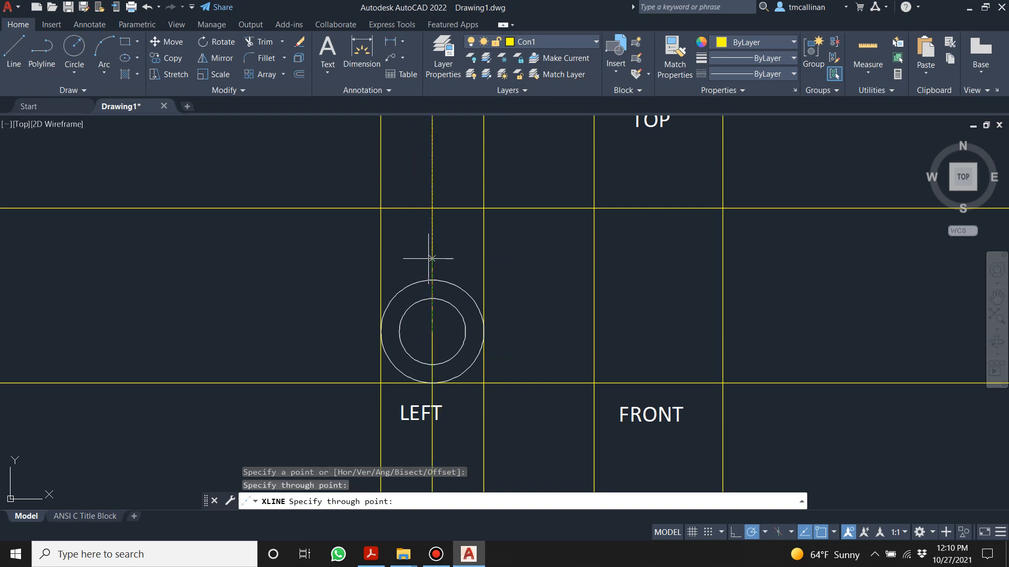
key("Escape")
scroll(399, 203, "up", 4)
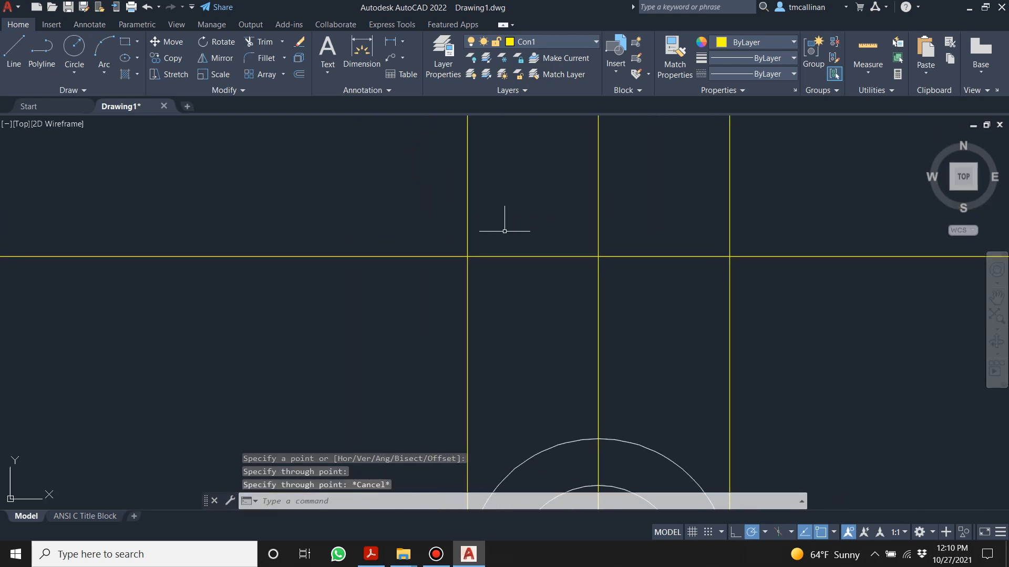
- On layer 0, draw a 19/2 line rightward from where the centre construction line crosses the horizontal construction line above the circles
scroll(514, 225, "down", 2)
left_click(542, 42)
left_click(545, 58)
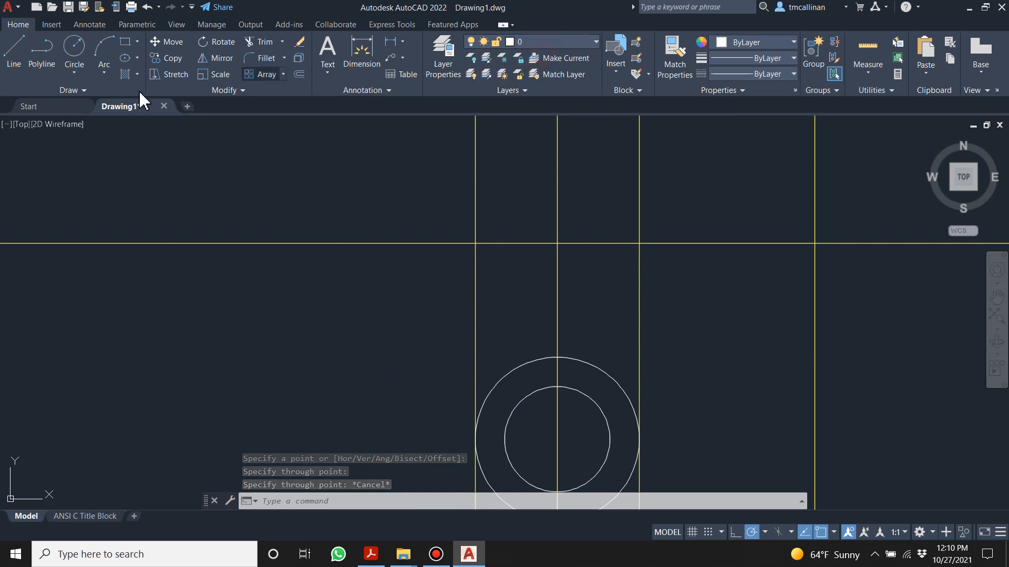
left_click(14, 48)
left_click(557, 243)
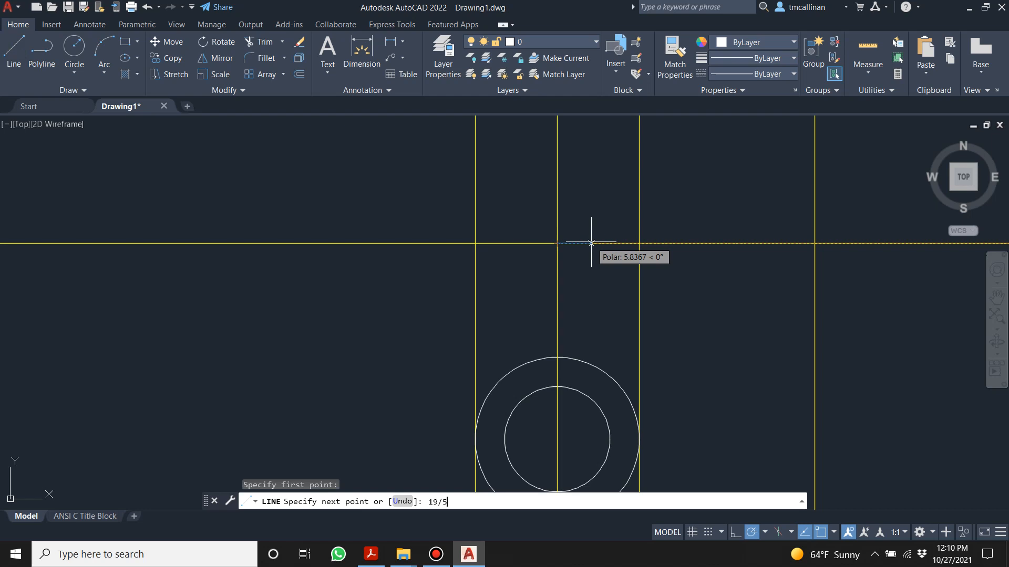
key("Return")
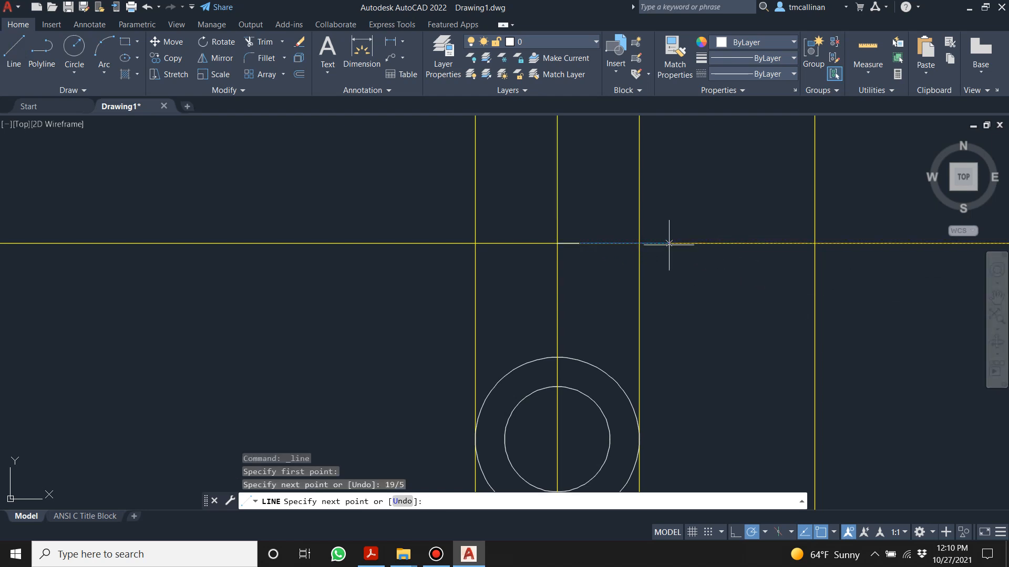
key("ctrl+z")
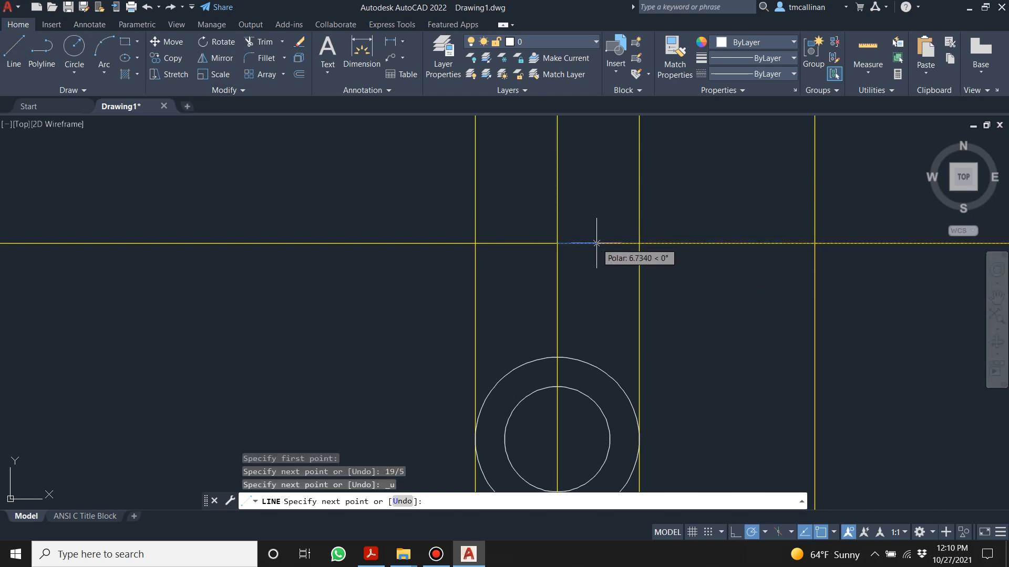
type("19/2")
key("Return")
key("Escape")
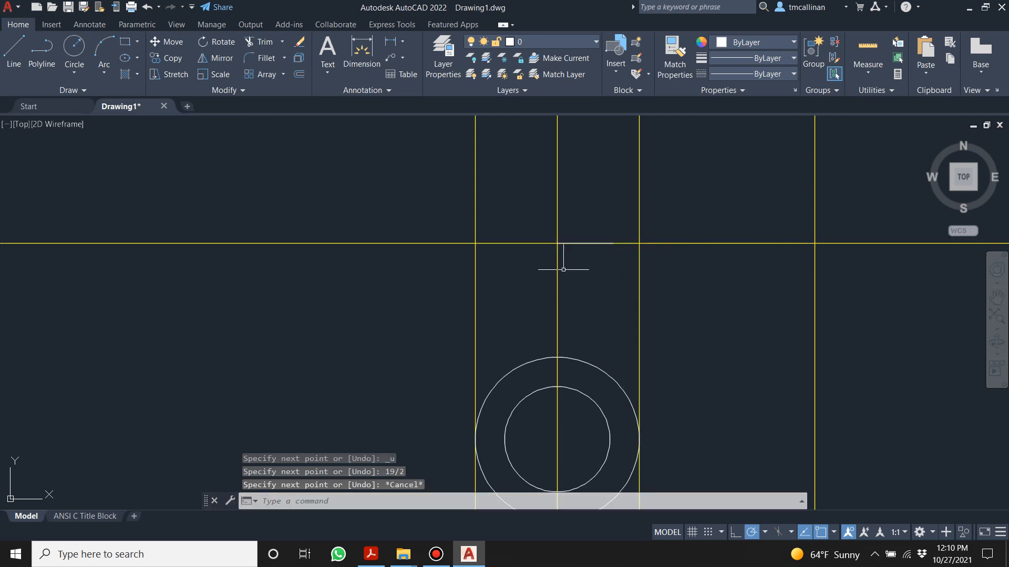
- Draw a 19/2 line leftward from the same construction line intersection, keeping the Line command active at its end
left_click(13, 50)
left_click(557, 243)
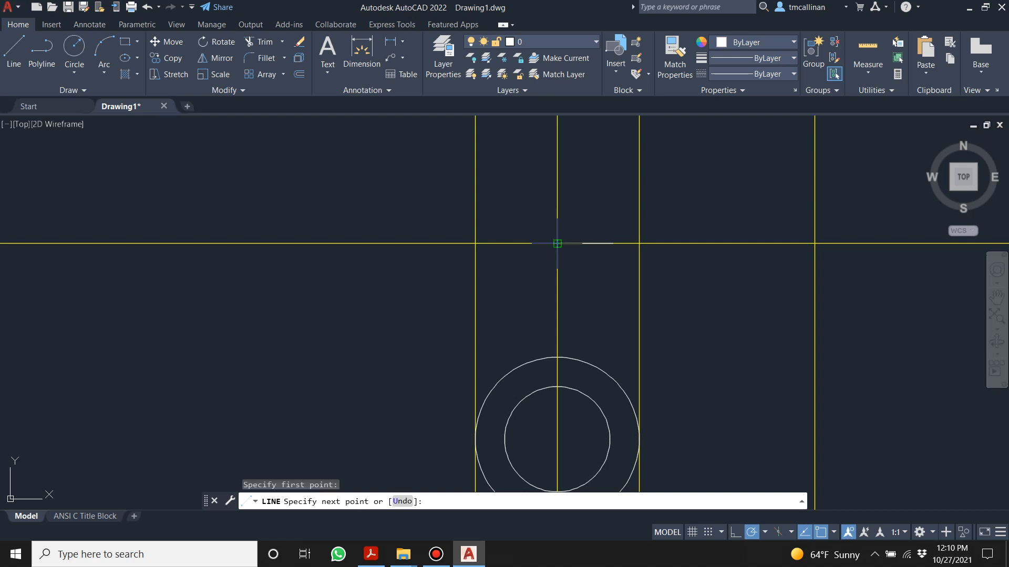
type("19/")
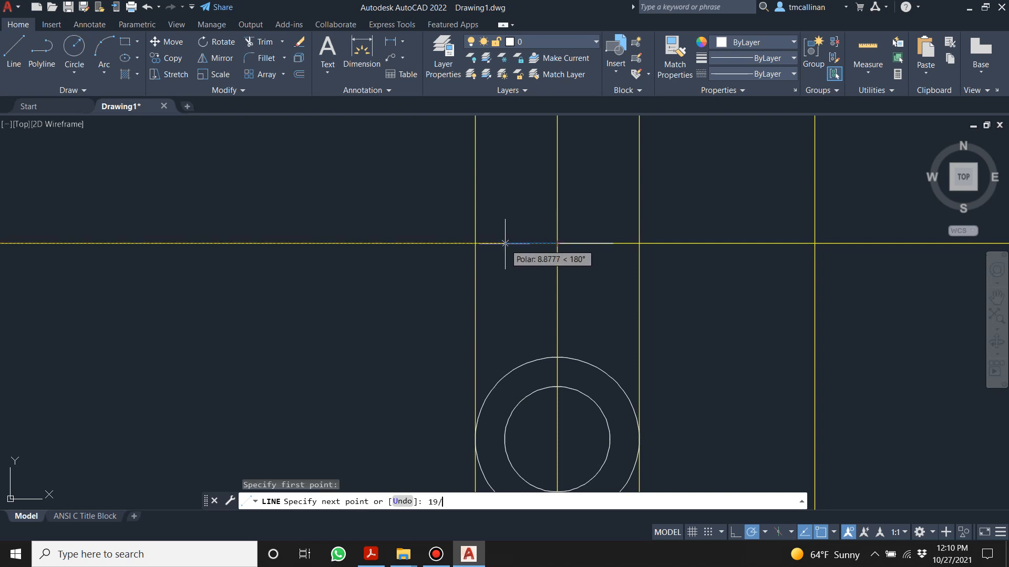
type("2")
key("Return")
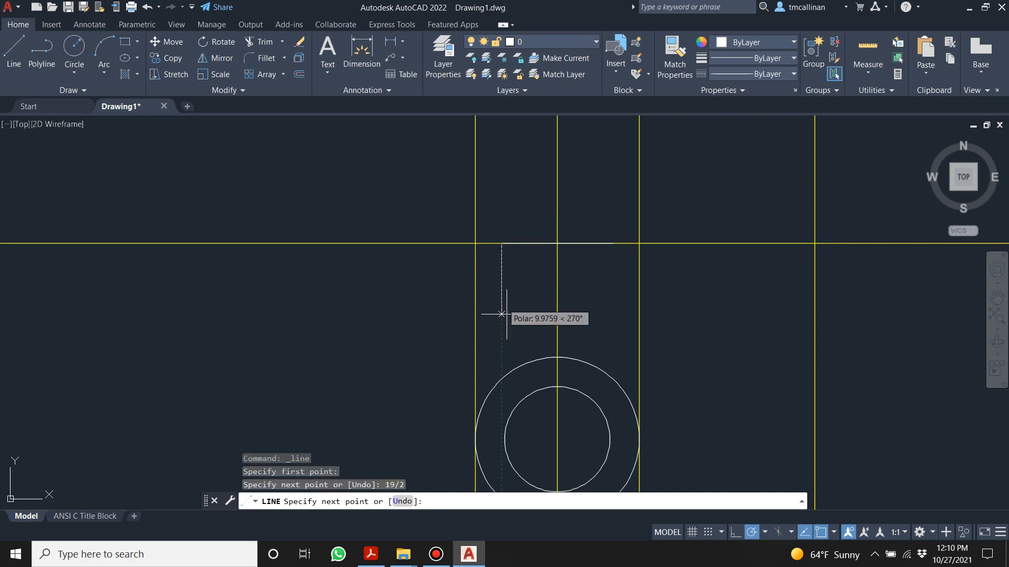
mouse_move(369, 560)
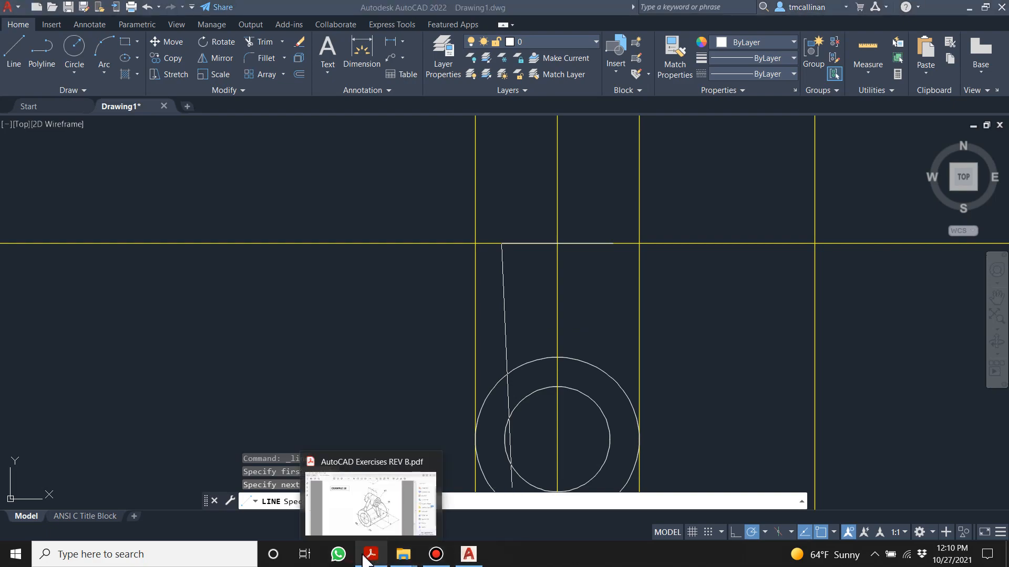
left_click(338, 554)
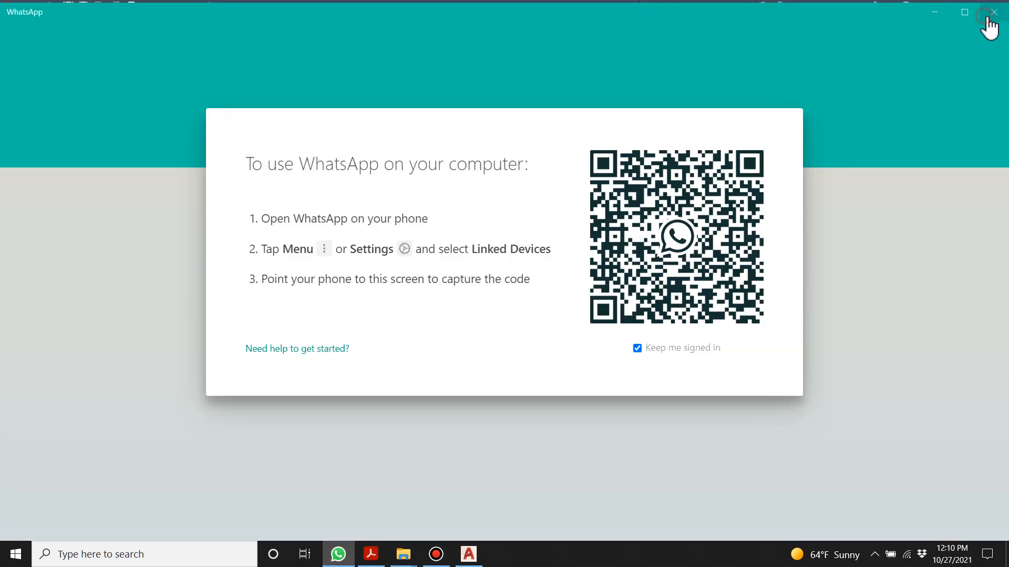
left_click(991, 14)
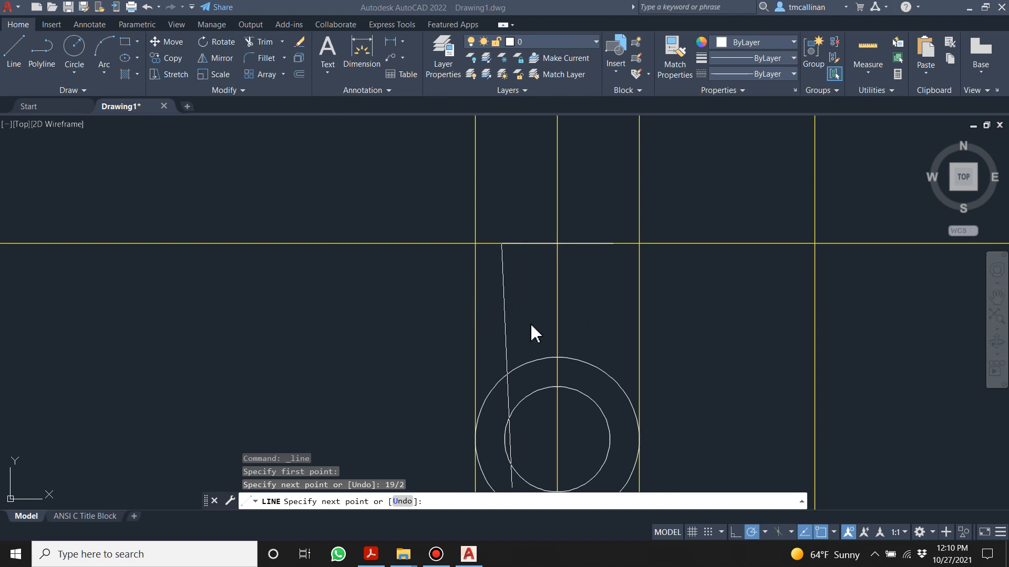
scroll(430, 386, "down", 2)
scroll(462, 348, "up", 2)
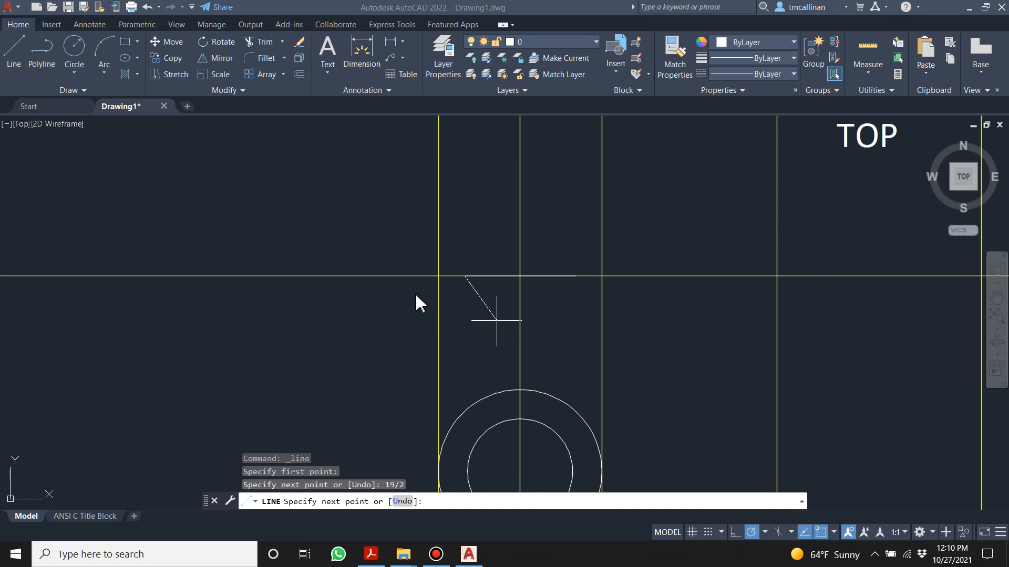
left_click(466, 556)
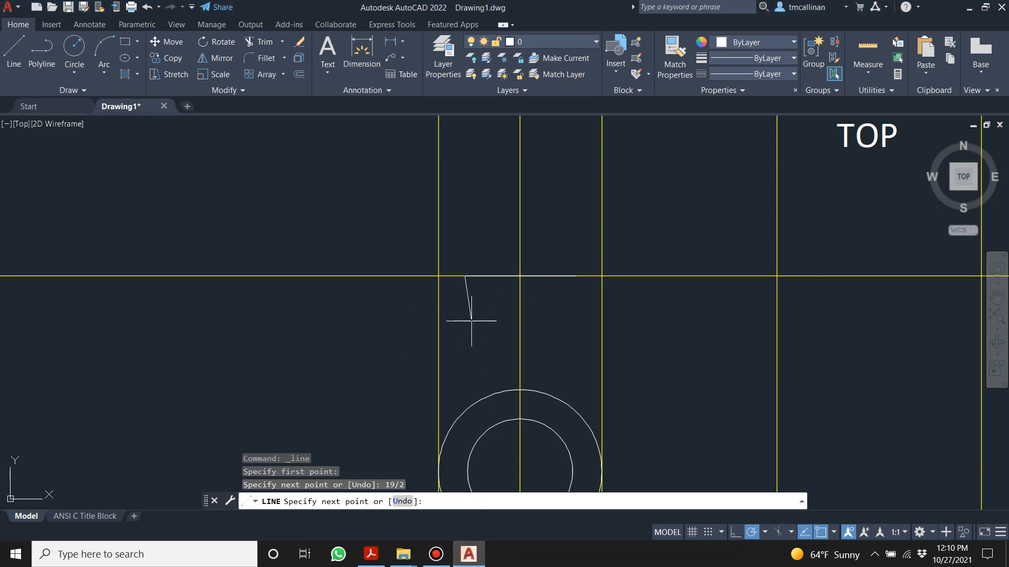
- Check the upper cylinder's diameter in the PDF, and complete its rectangle in the LEFT view with sides extending 15 units downward
left_click(376, 559)
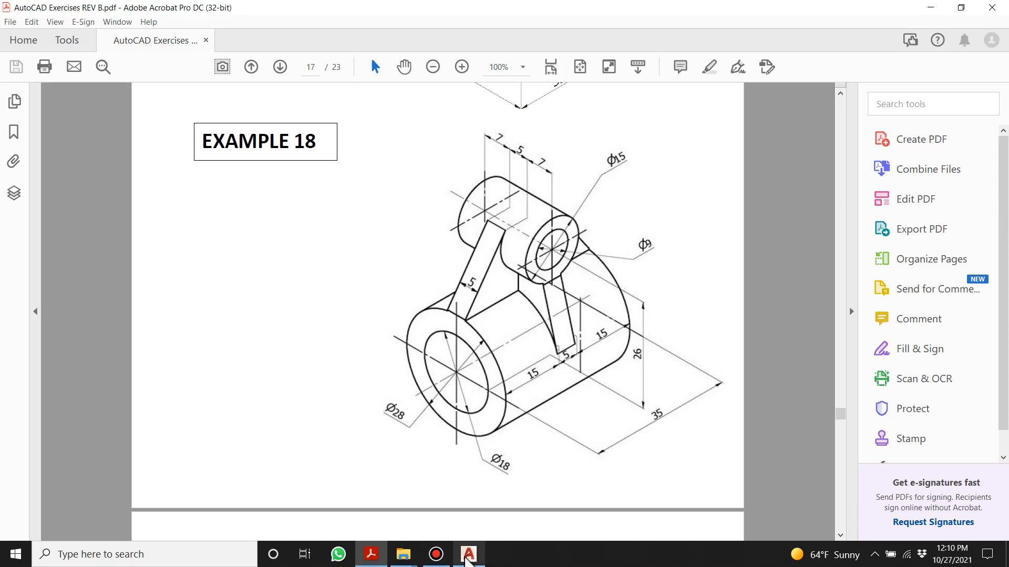
left_click(468, 556)
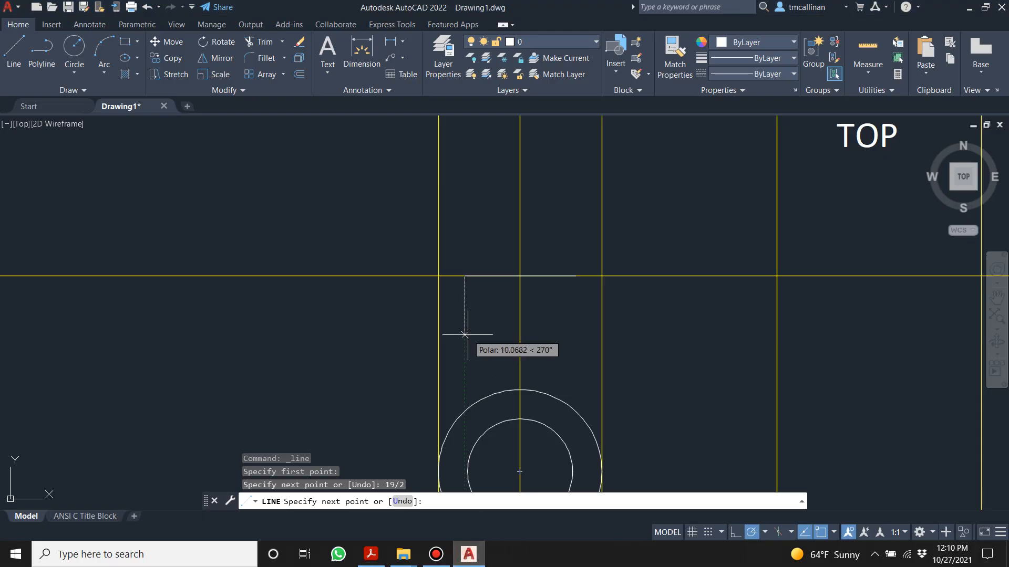
key("Return")
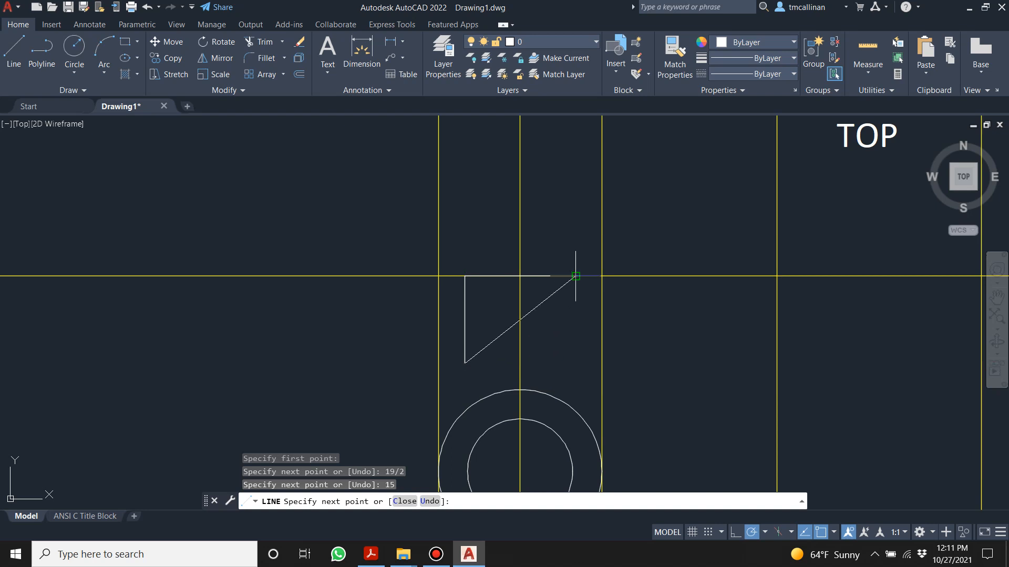
left_click(576, 364)
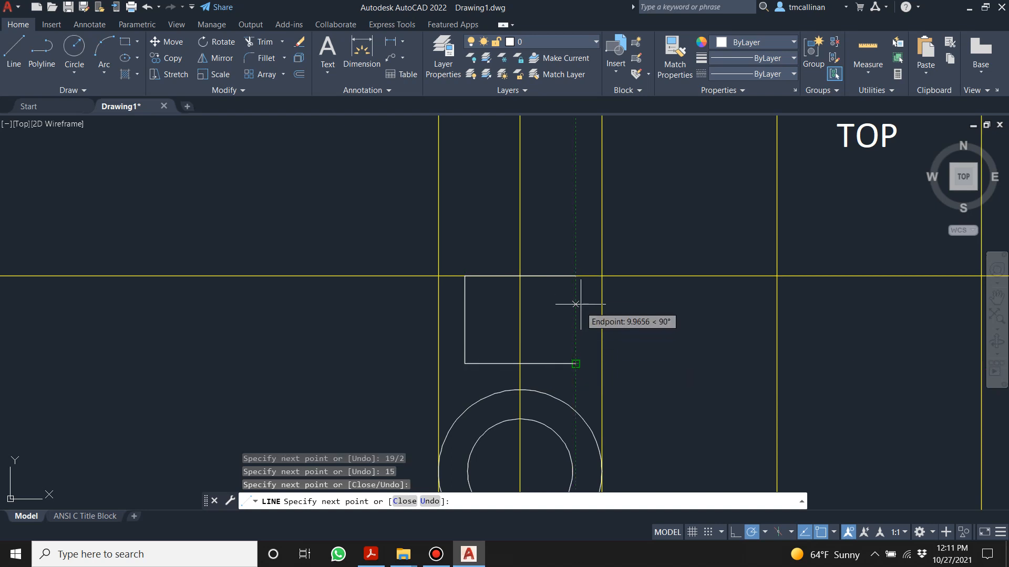
left_click(576, 276)
key("Escape")
scroll(589, 315, "down", 5)
scroll(583, 349, "up", 2)
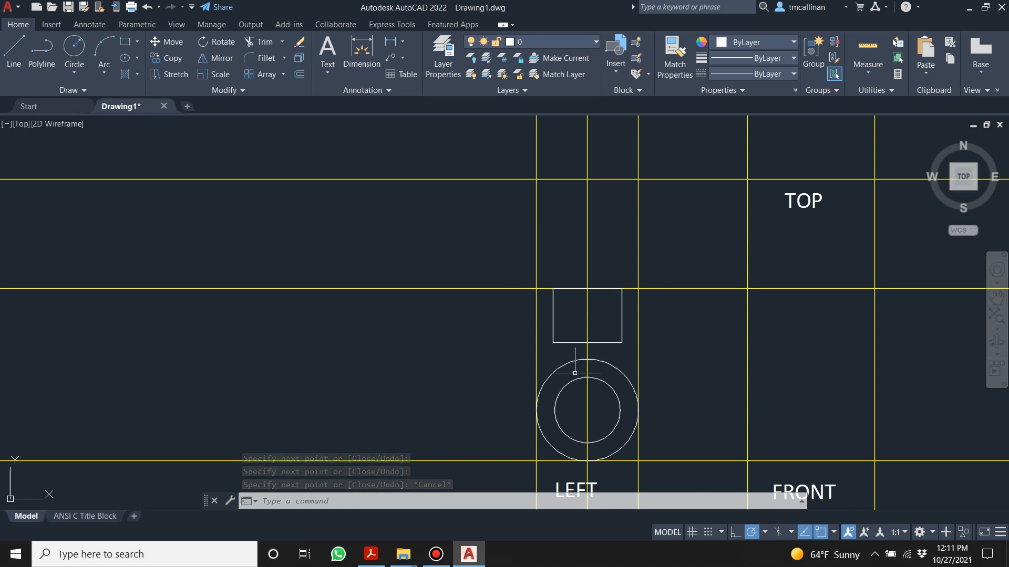
- Check in the PDF how Example 18's rib runs from the upper cylinder to the large cylinder, and return to AutoCAD
left_click(371, 554)
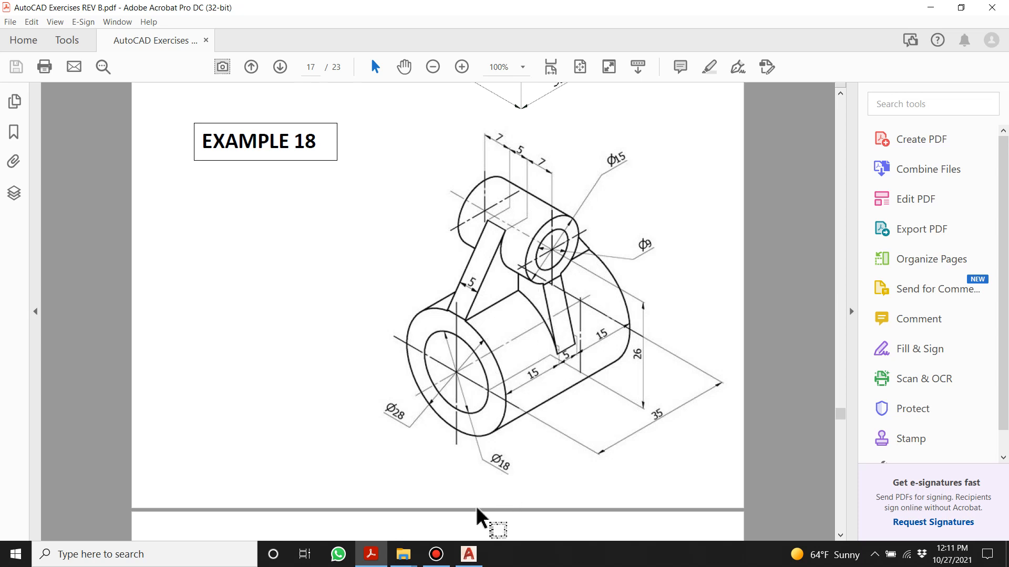
left_click(469, 555)
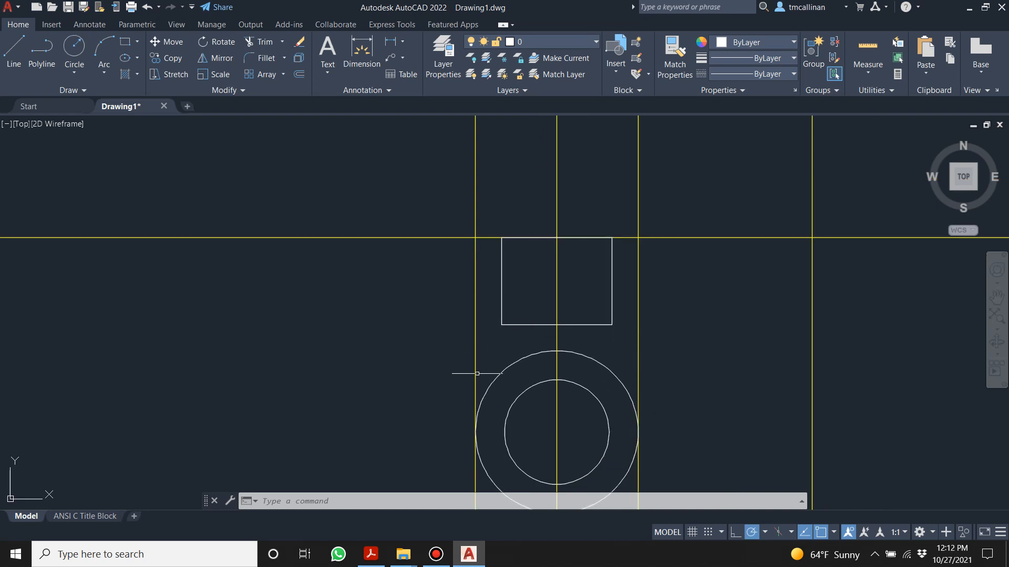
left_click(371, 554)
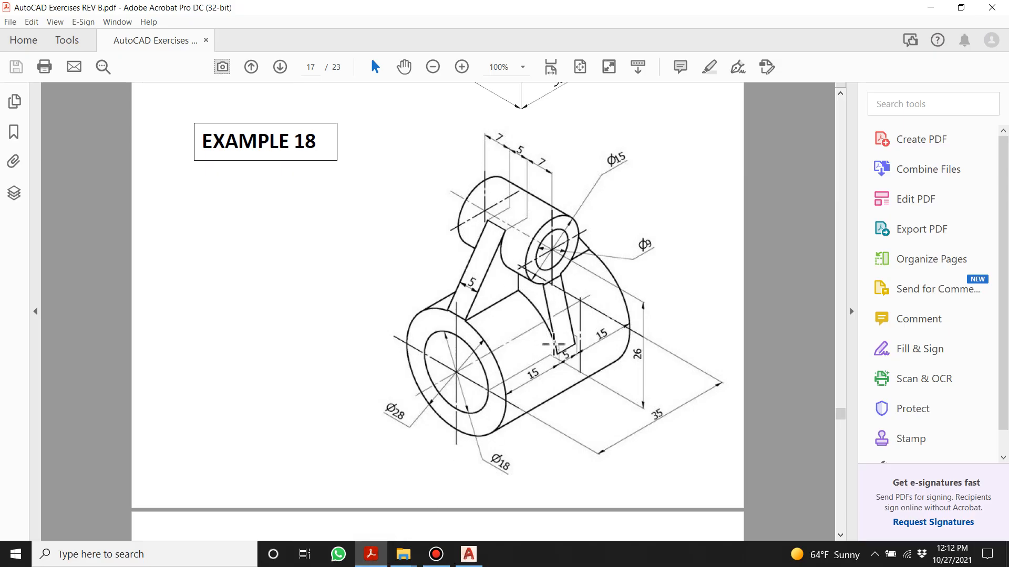
left_click(469, 555)
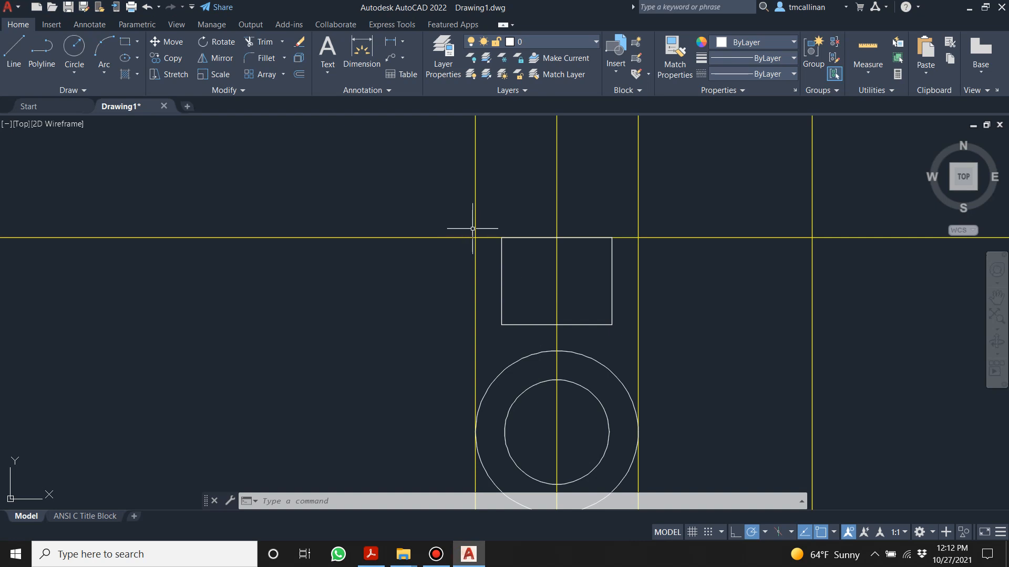
- With the Tangent object snap enabled, draw a line from the LEFT view rectangle's lower right corner tangent to the outer circle
left_click(15, 50)
left_click(612, 325)
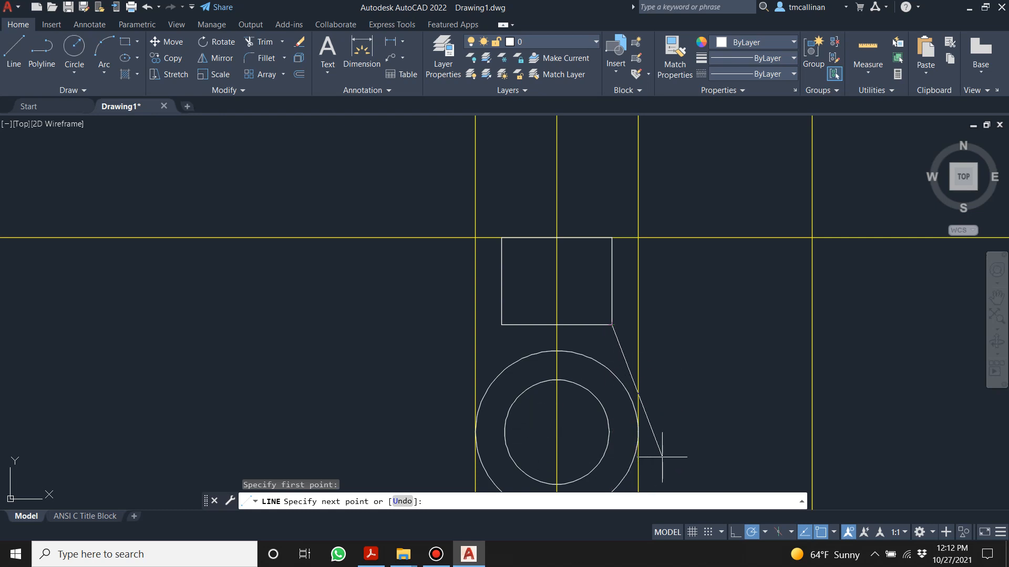
scroll(651, 457, "up", 4)
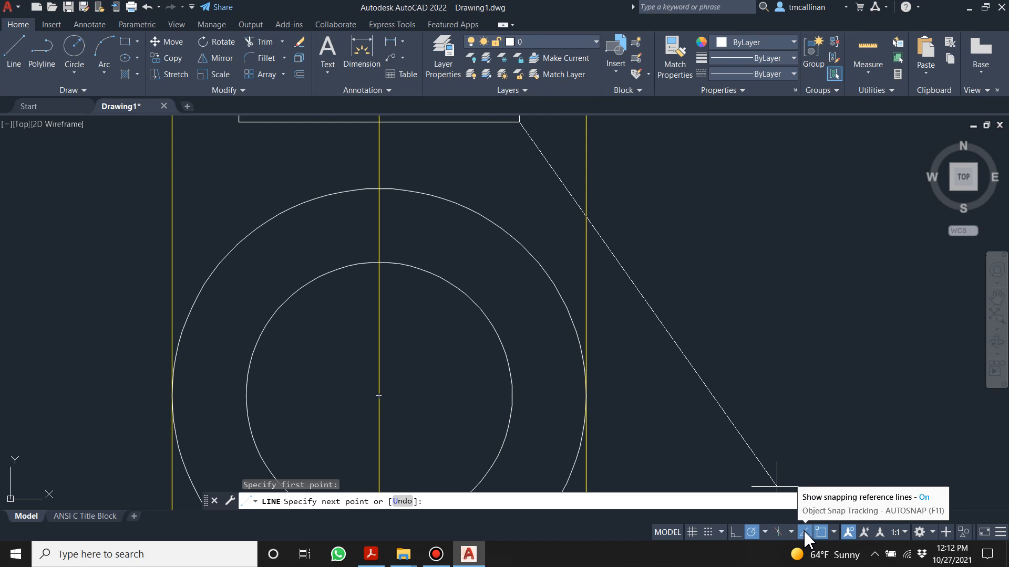
left_click(834, 533)
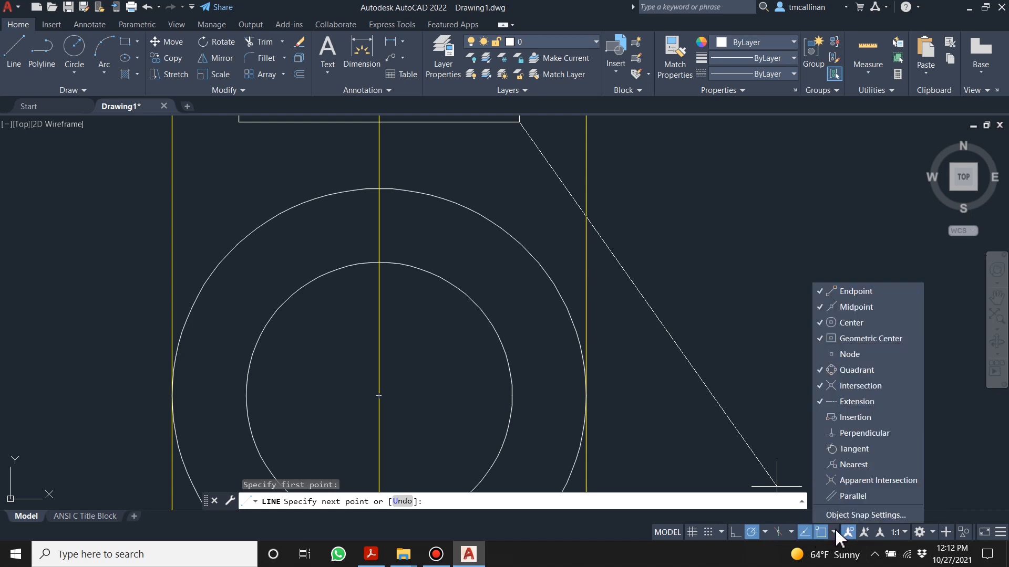
left_click(840, 449)
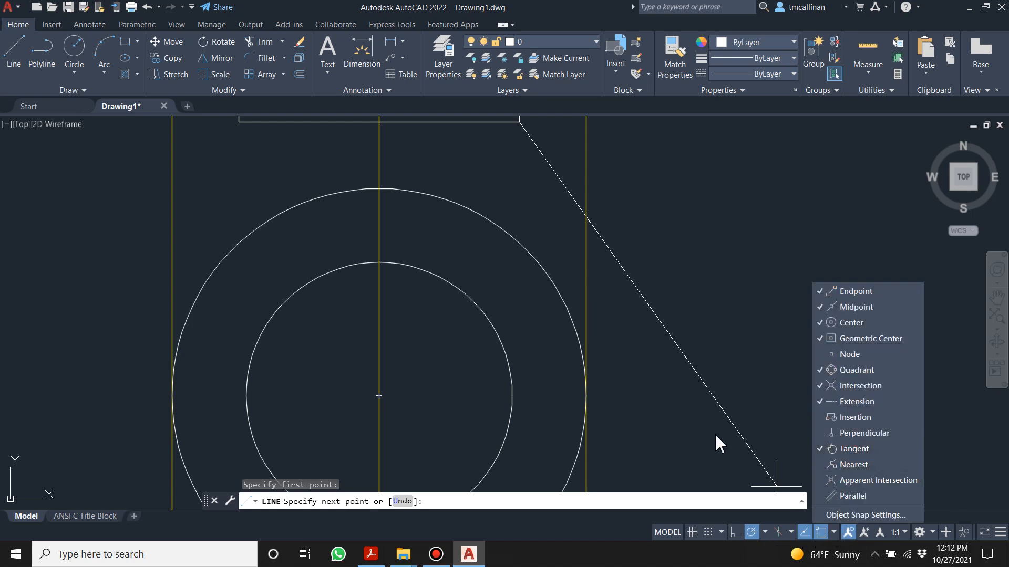
left_click(733, 368)
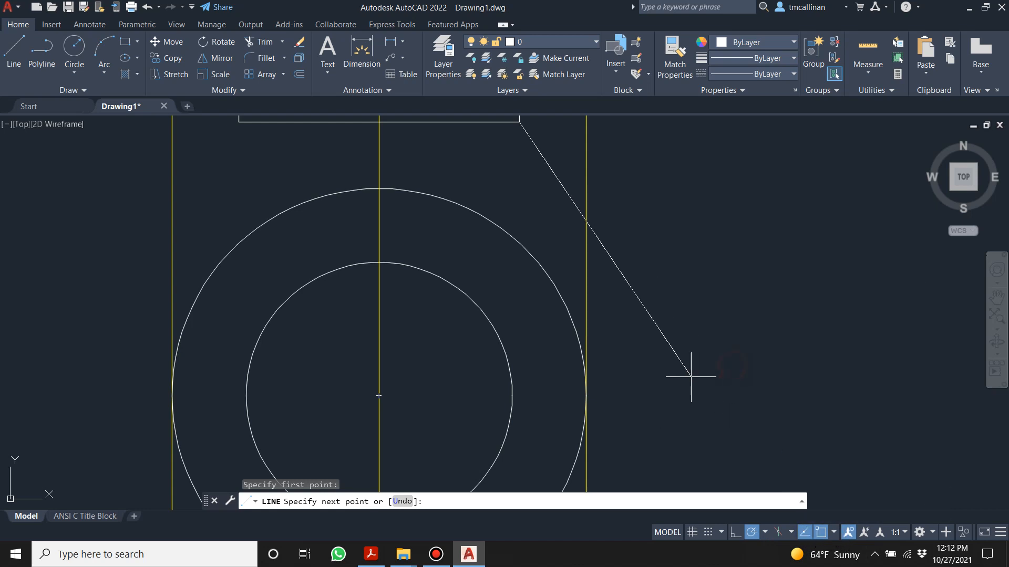
left_click(581, 346)
key("Escape")
scroll(583, 367, "down", 8)
scroll(496, 352, "up", 8)
- Draw a line from the LEFT view rectangle's lower left corner tangent to the outer circle's left side
left_click(13, 52)
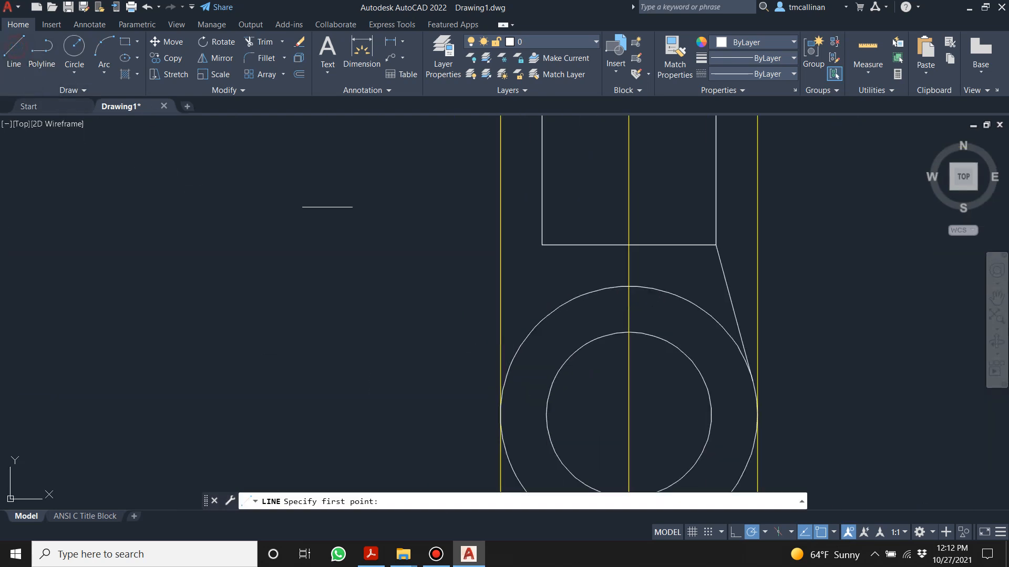
left_click(542, 245)
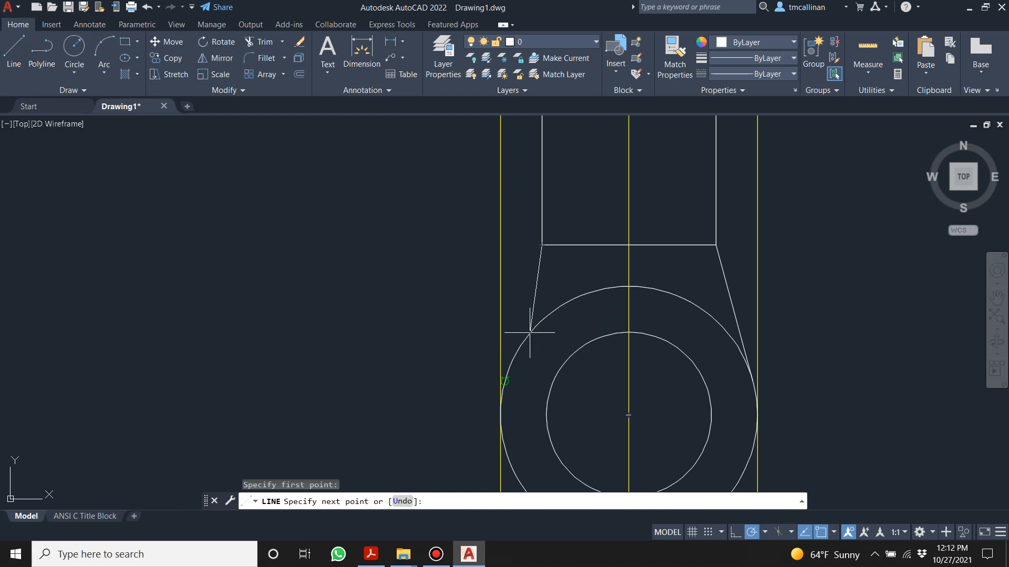
left_click(513, 377)
key("Escape")
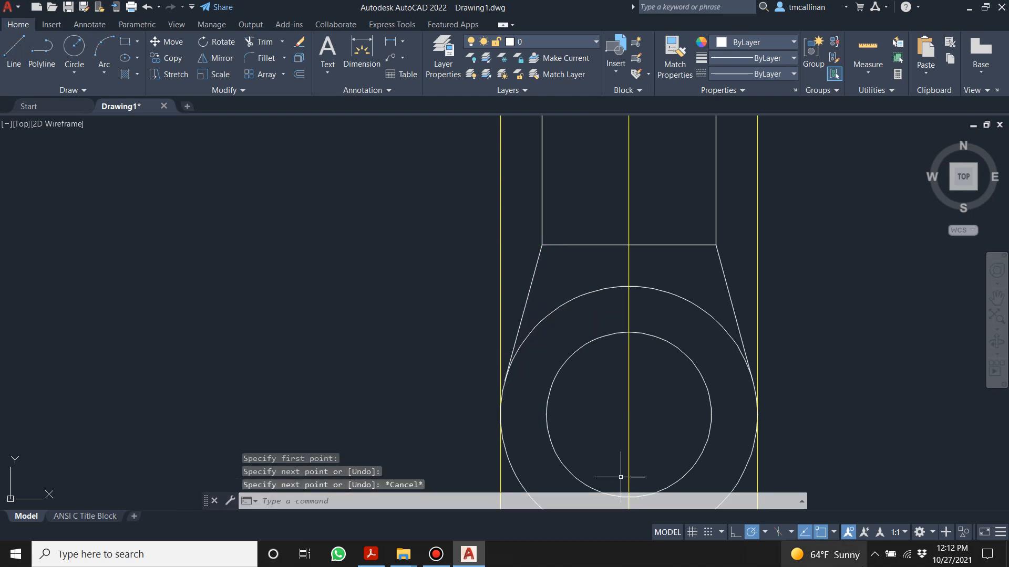
left_click(834, 532)
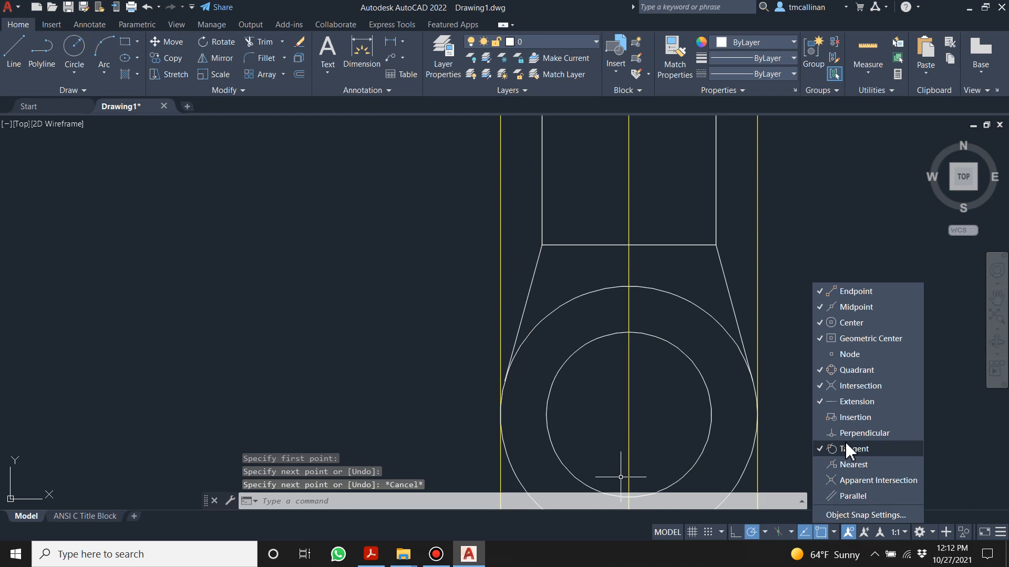
key("Escape")
key("Escape")
scroll(453, 311, "down", 2)
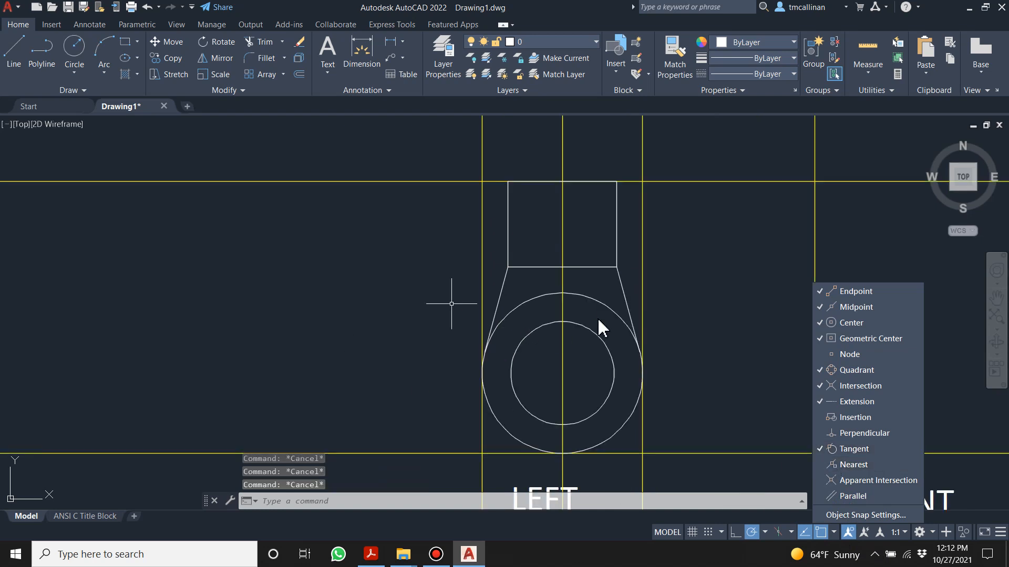
scroll(596, 315, "down", 2)
scroll(677, 285, "up", 2)
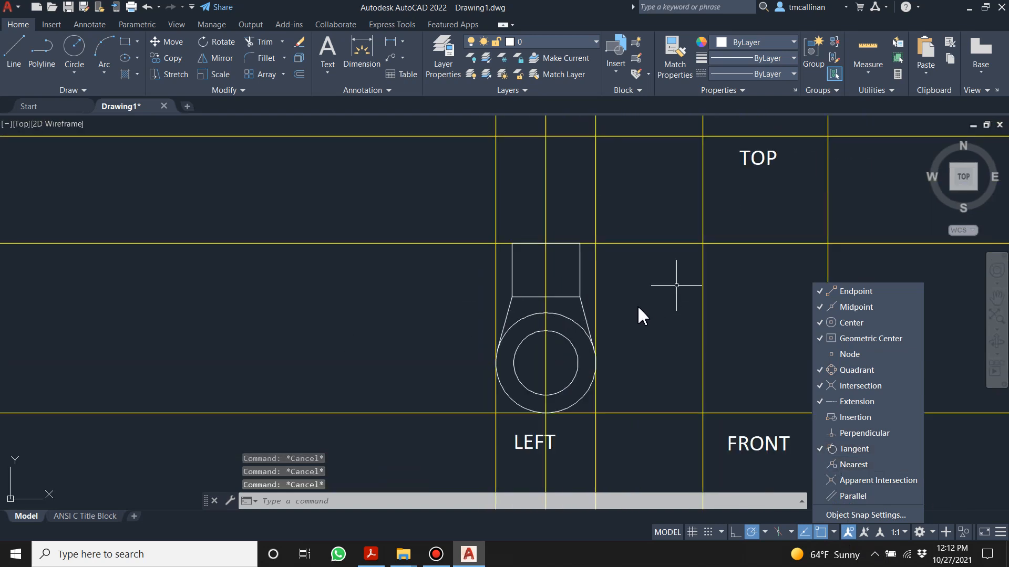
scroll(620, 268, "up", 1)
scroll(623, 346, "down", 1)
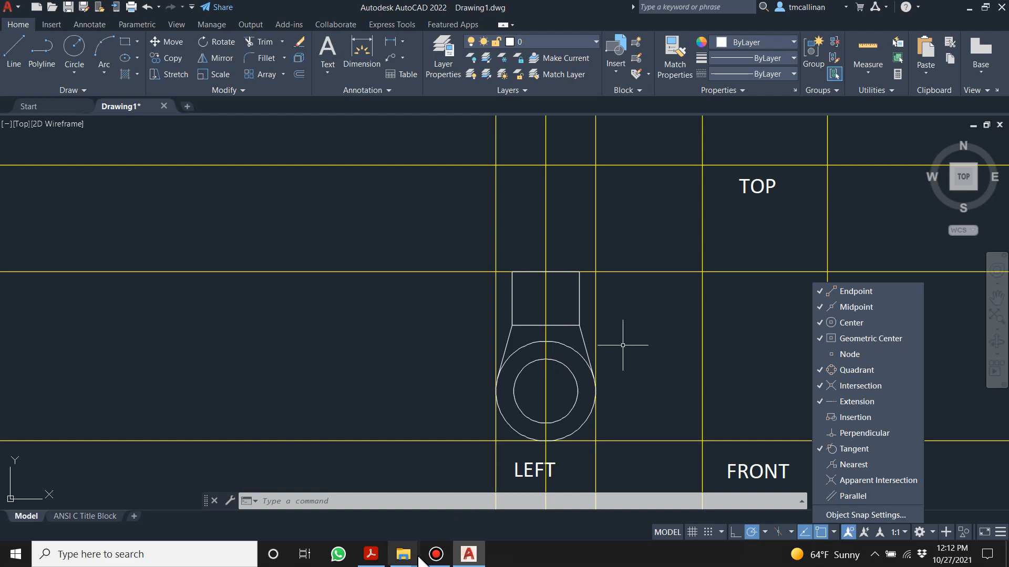
- Compare the LEFT view with the Example 18 isometric in the PDF, and return to AutoCAD
left_click(373, 556)
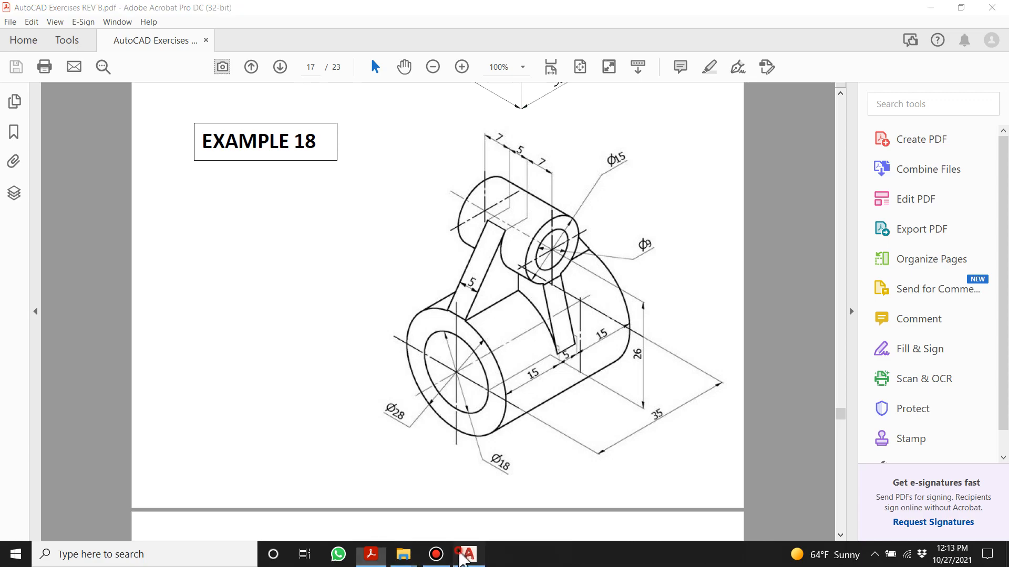
left_click(468, 554)
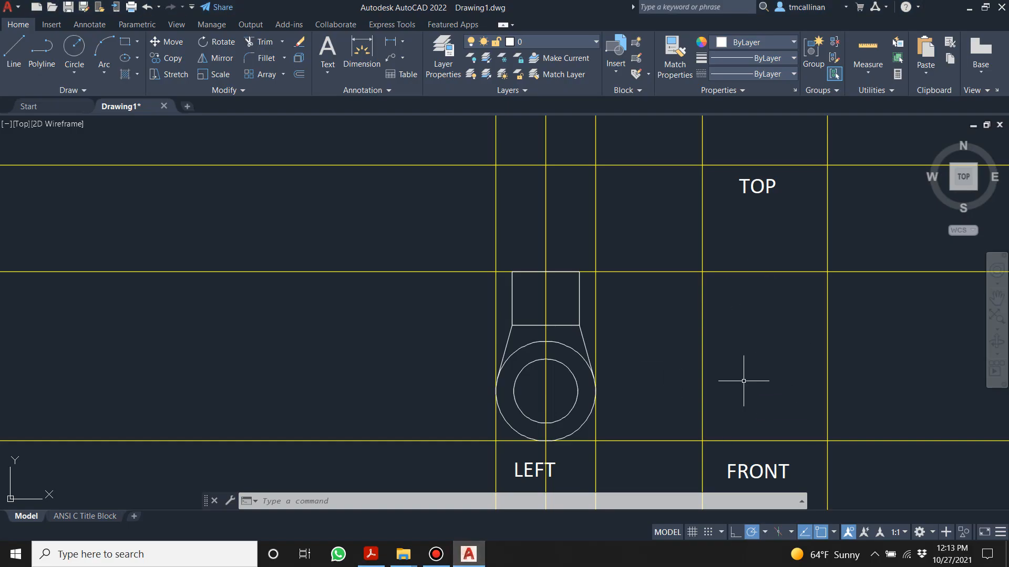
scroll(743, 381, "down", 2)
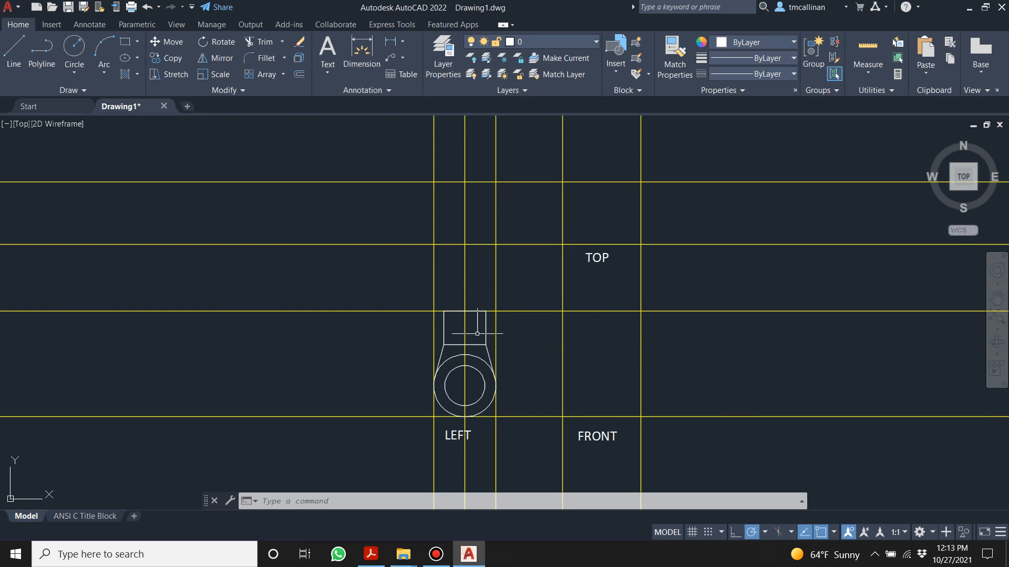
left_click(370, 555)
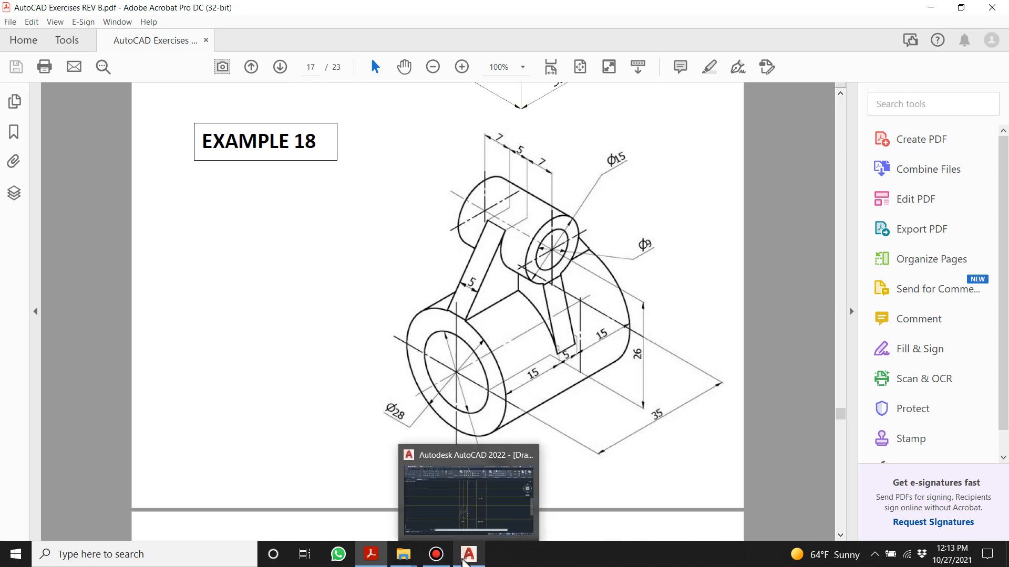
left_click(466, 557)
scroll(543, 351, "up", 2)
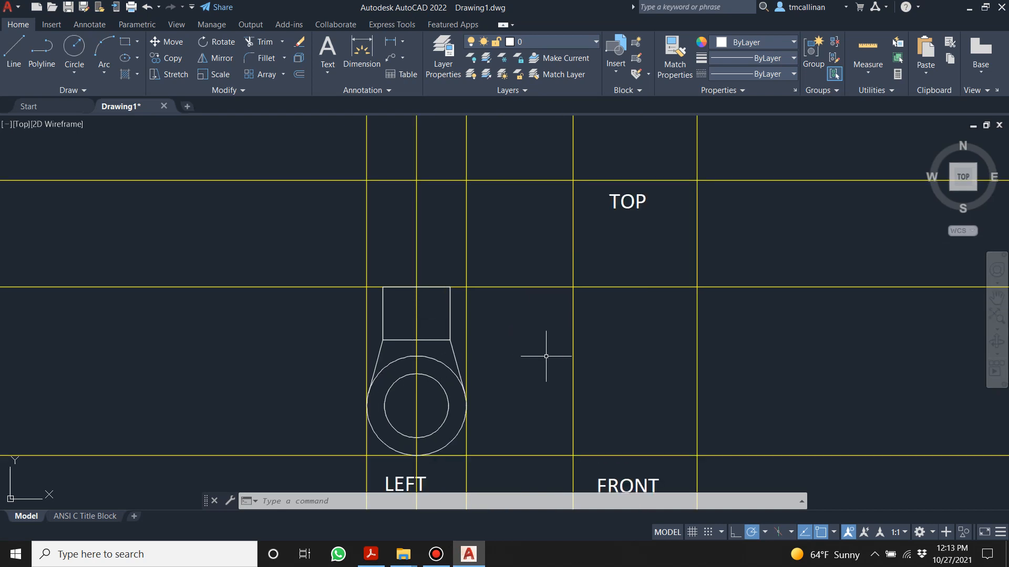
- Make layer Con1 current
left_click(548, 43)
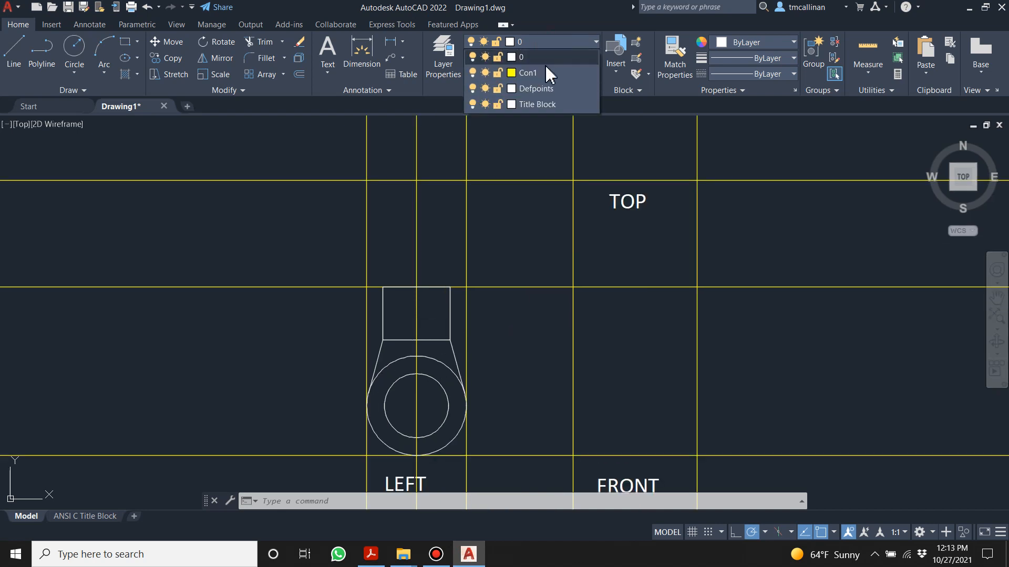
left_click(548, 73)
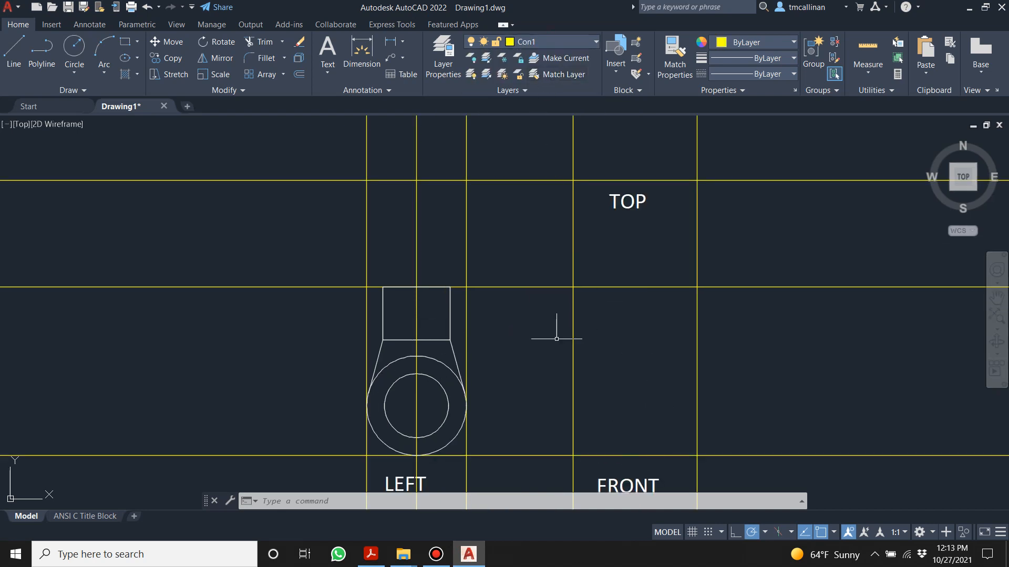
- Try to draw a horizontal construction line from the LEFT view's outer circle across to the FRONT view
left_click(101, 89)
left_click(43, 105)
left_click(416, 406)
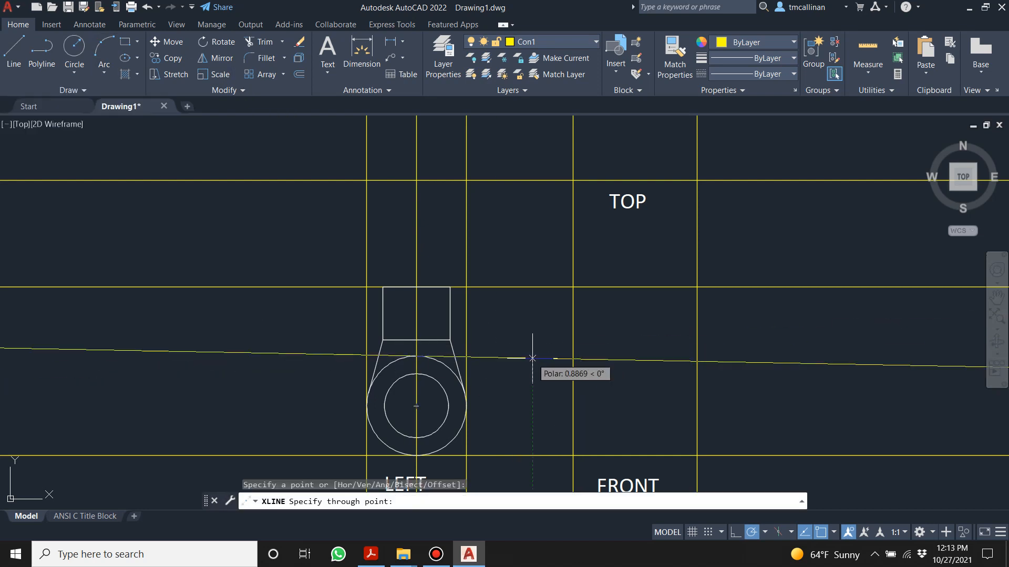
left_click(632, 351)
key("Escape")
key("Escape")
key("Escape")
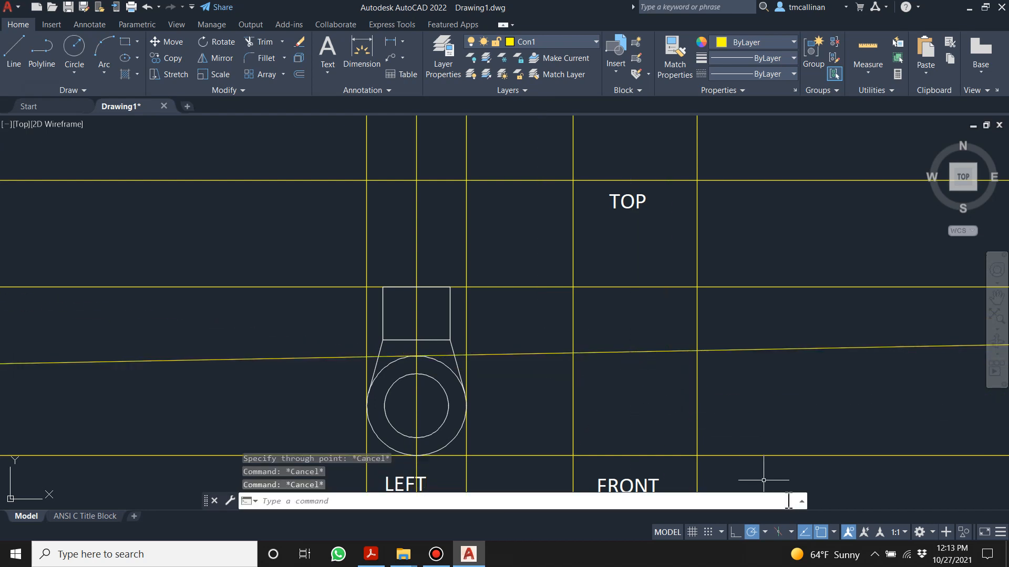
- Turn off the Tangent object snap and delete the slanted construction line
left_click(835, 533)
left_click(867, 450)
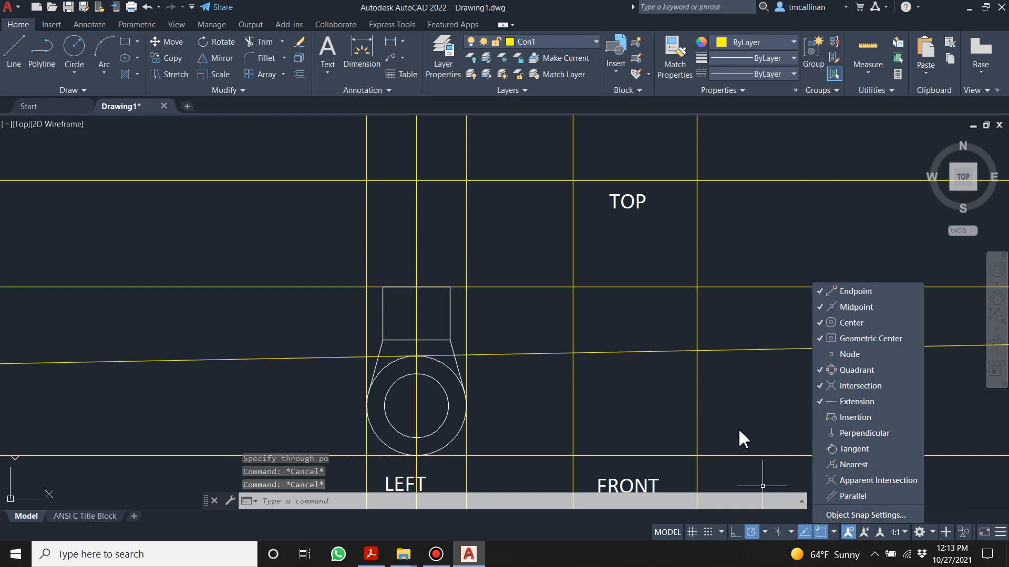
left_click(637, 349)
left_click(633, 351)
key("Delete")
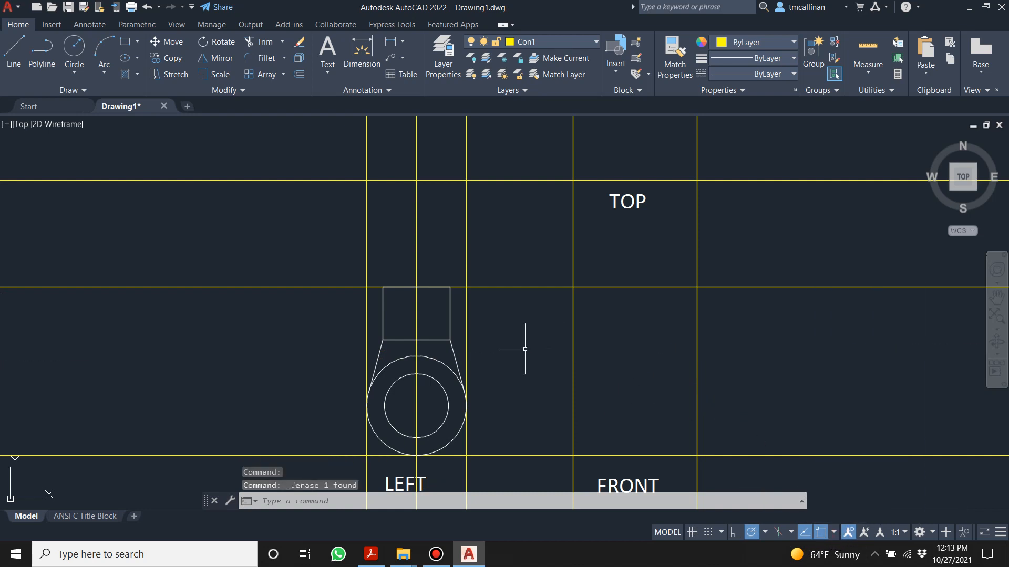
- Draw a horizontal construction line through the top quadrant of the LEFT view's outer circle
left_click(99, 88)
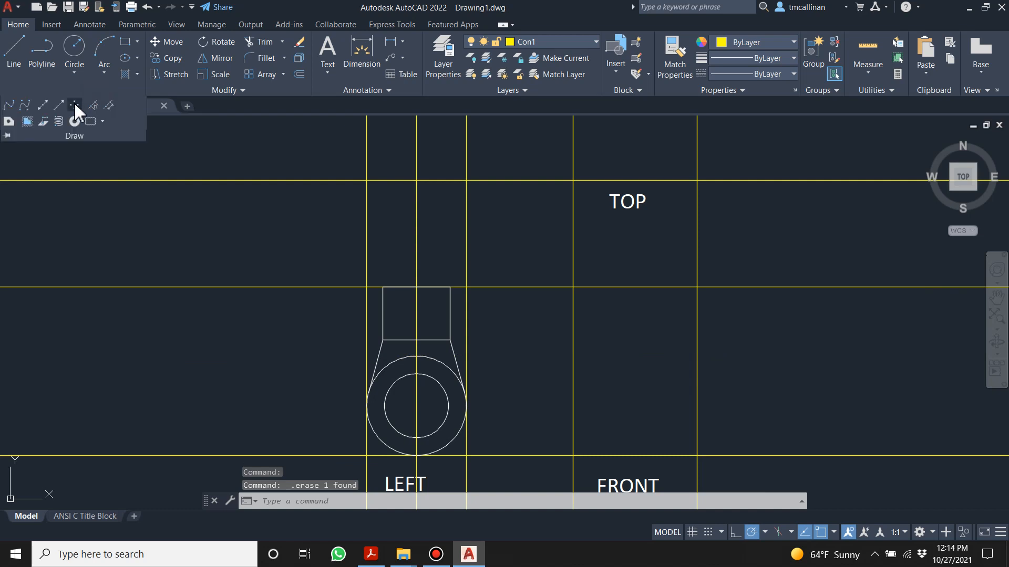
left_click(50, 105)
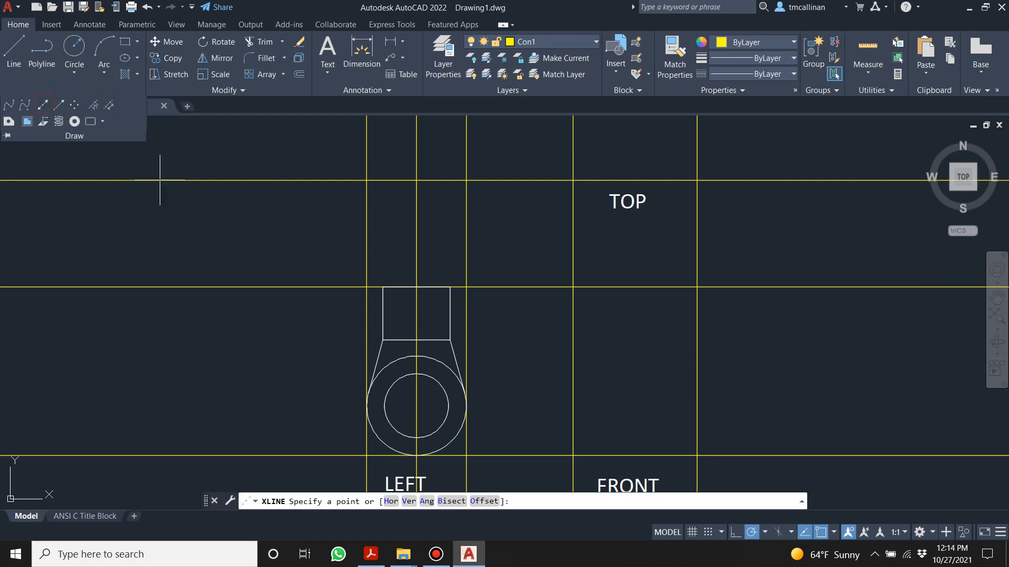
left_click(416, 356)
left_click(512, 357)
key("Escape")
scroll(512, 357, "down", 3)
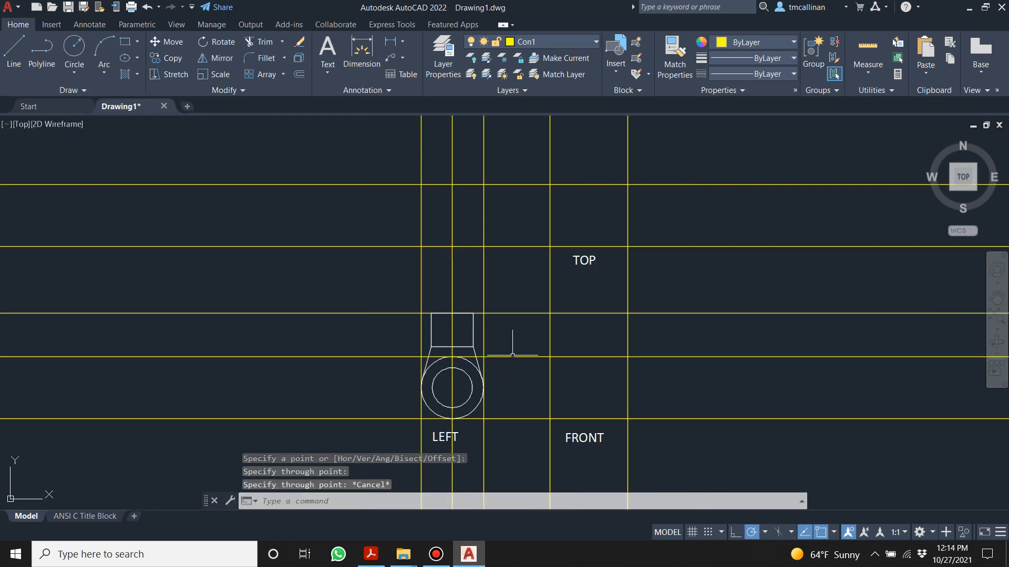
scroll(552, 342, "up", 3)
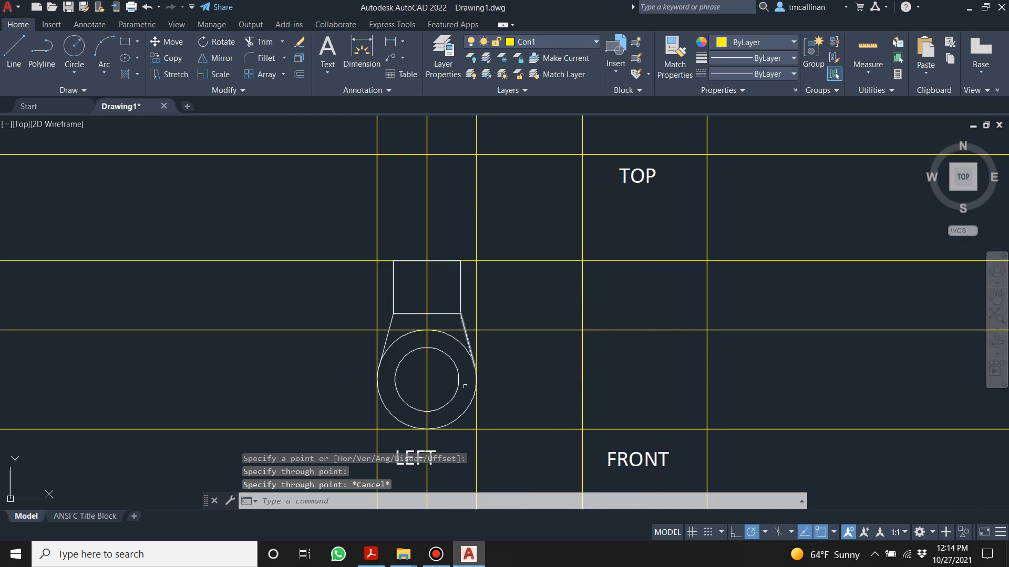
- Make layer 0 current and draw the lower cylinder's rectangle in the FRONT view between the construction line intersections
left_click(560, 46)
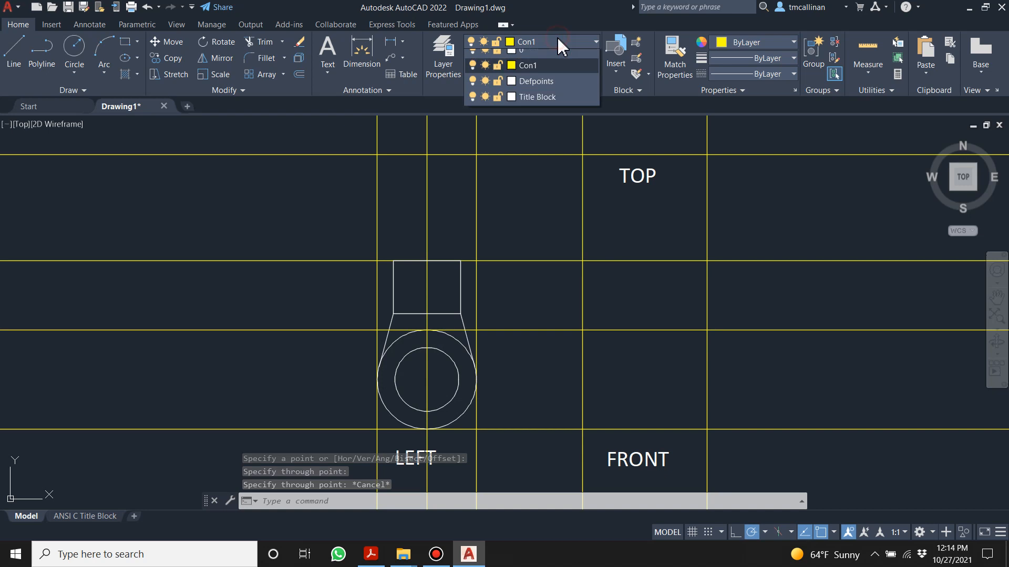
left_click(534, 55)
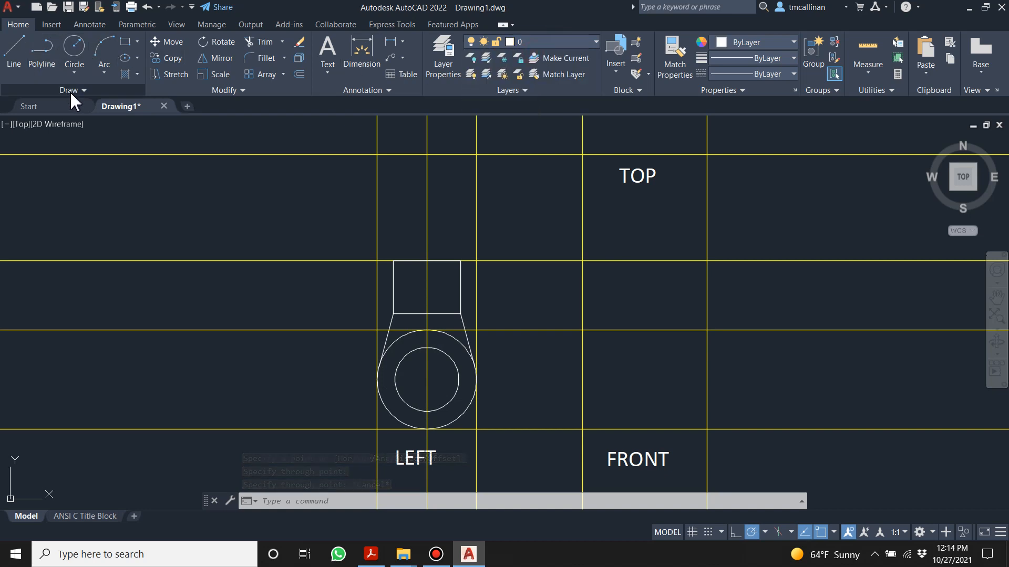
left_click(125, 42)
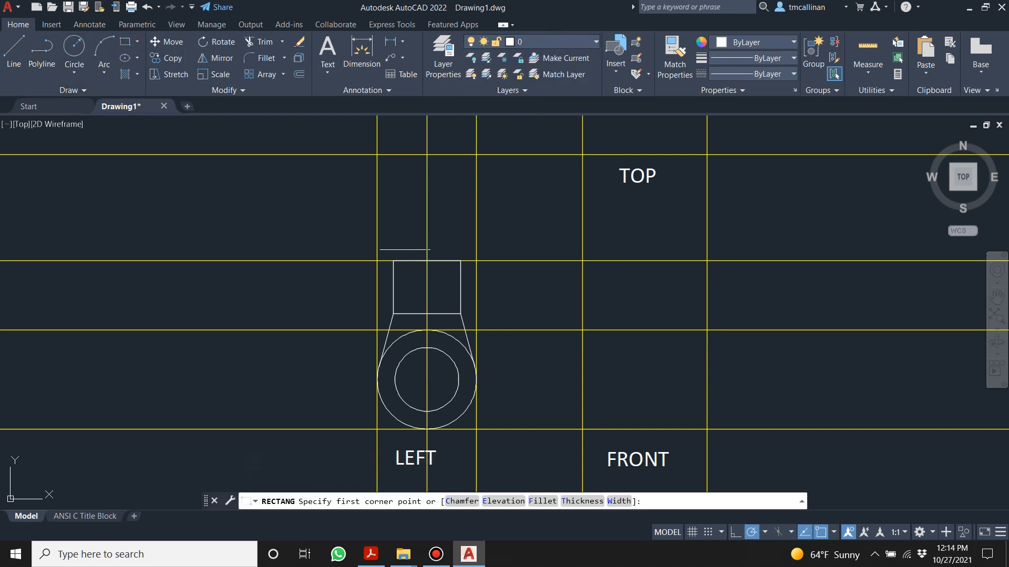
left_click(582, 330)
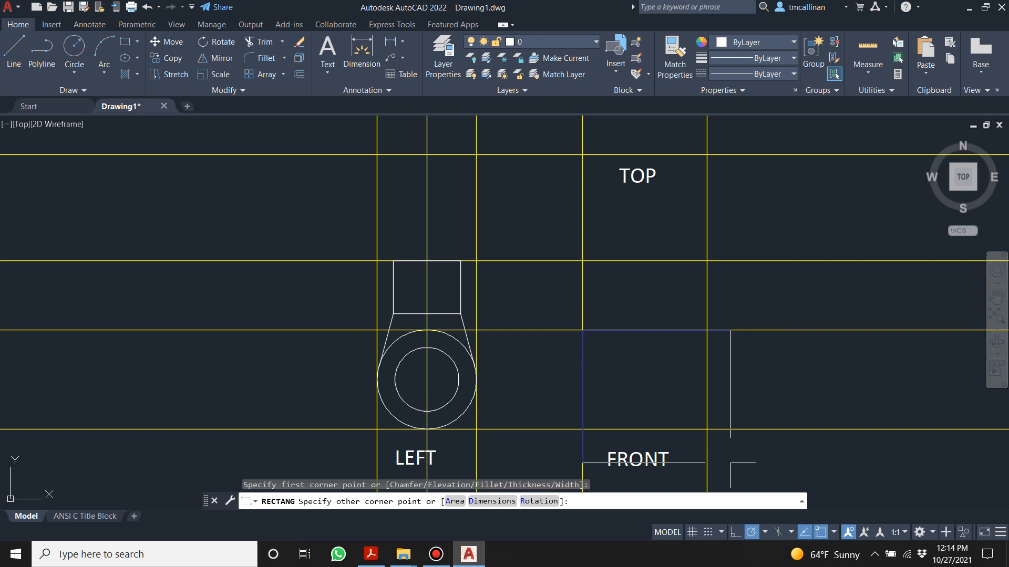
left_click(707, 429)
key("Escape")
key("Escape")
- Make layer Con1 current and draw a horizontal construction line through the top quadrant of the LEFT view's inner circle
middle_click_drag(598, 389, 552, 332)
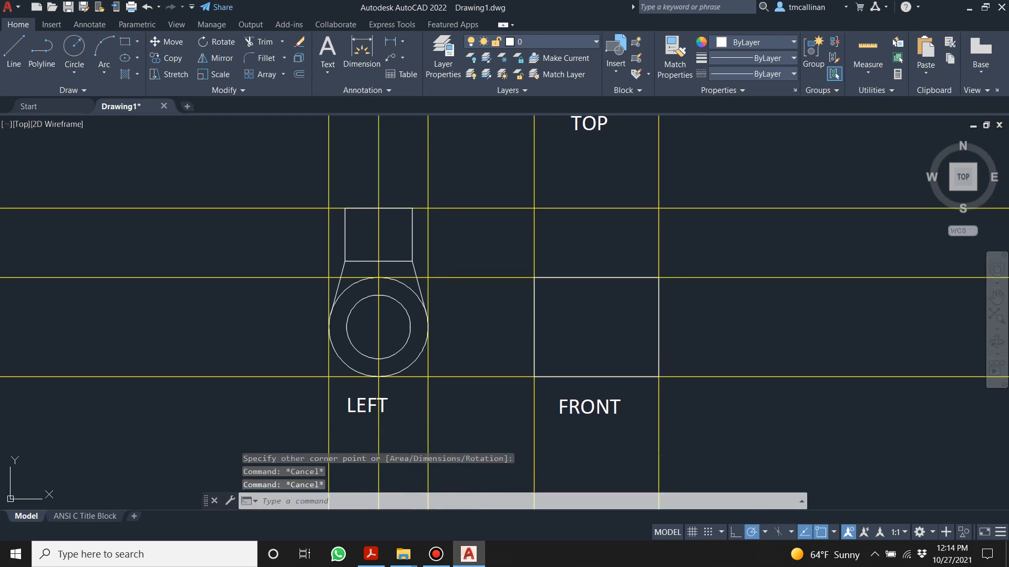
left_click(532, 42)
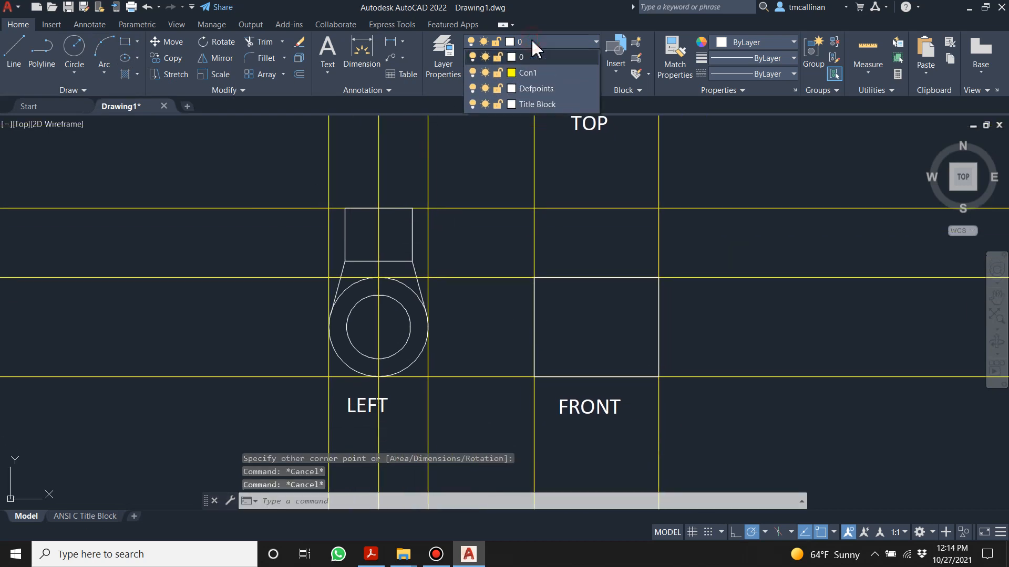
left_click(534, 71)
left_click(67, 90)
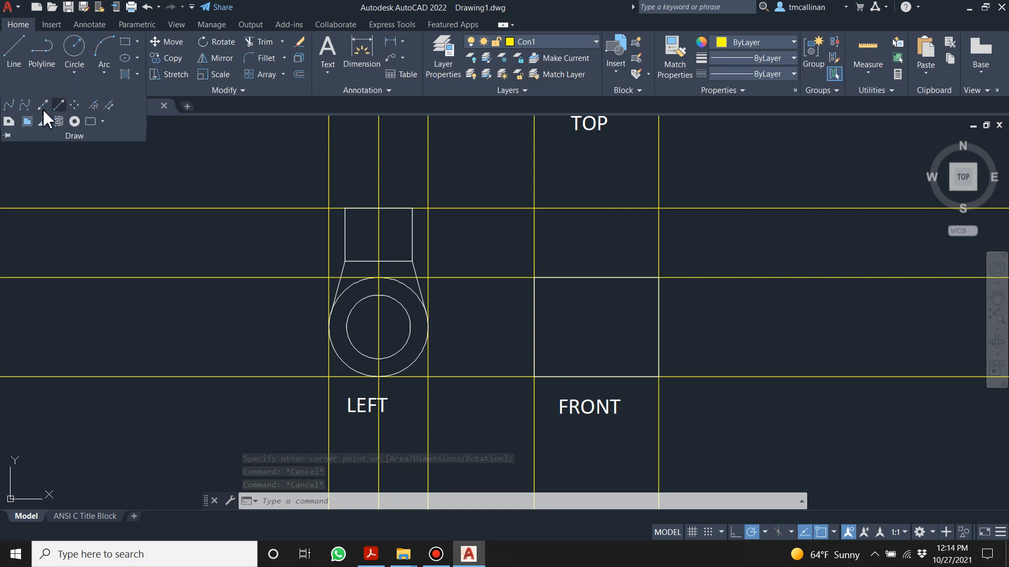
left_click(45, 105)
left_click(378, 296)
left_click(496, 295)
key("Escape")
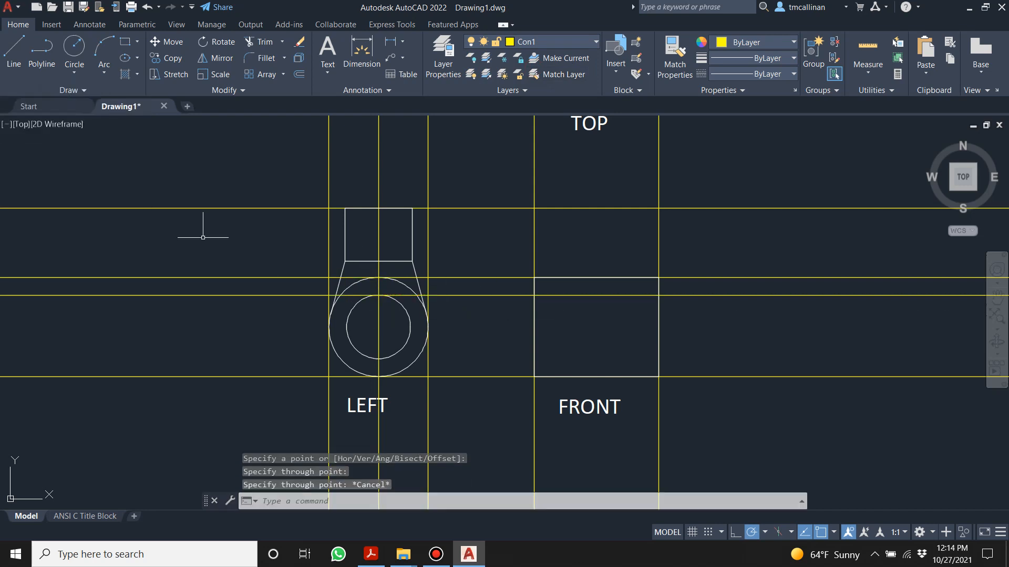
- Draw a horizontal construction line through the bottom quadrant of the LEFT view's inner circle
left_click(61, 94)
left_click(44, 108)
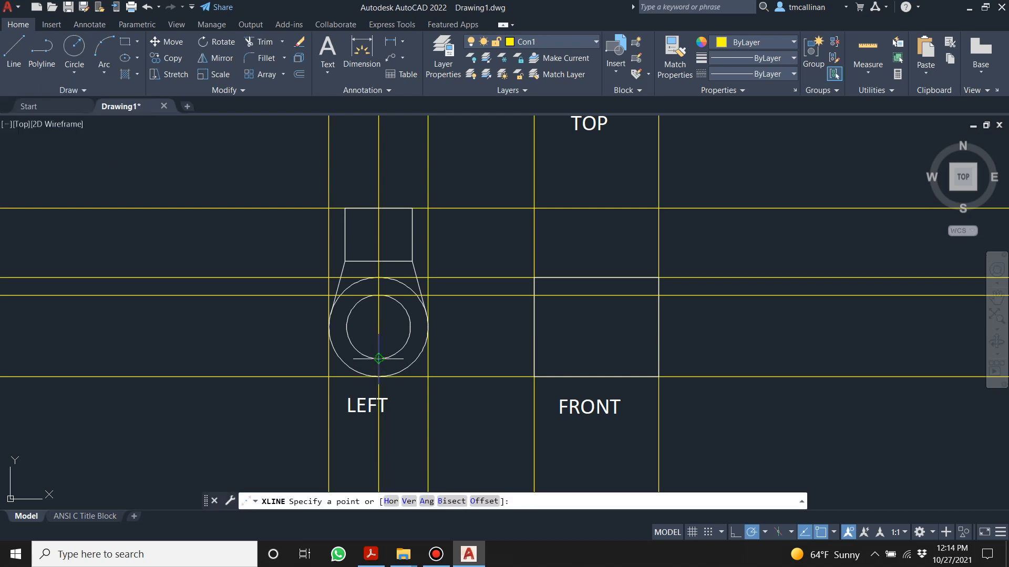
left_click(378, 359)
left_click(476, 358)
key("Escape")
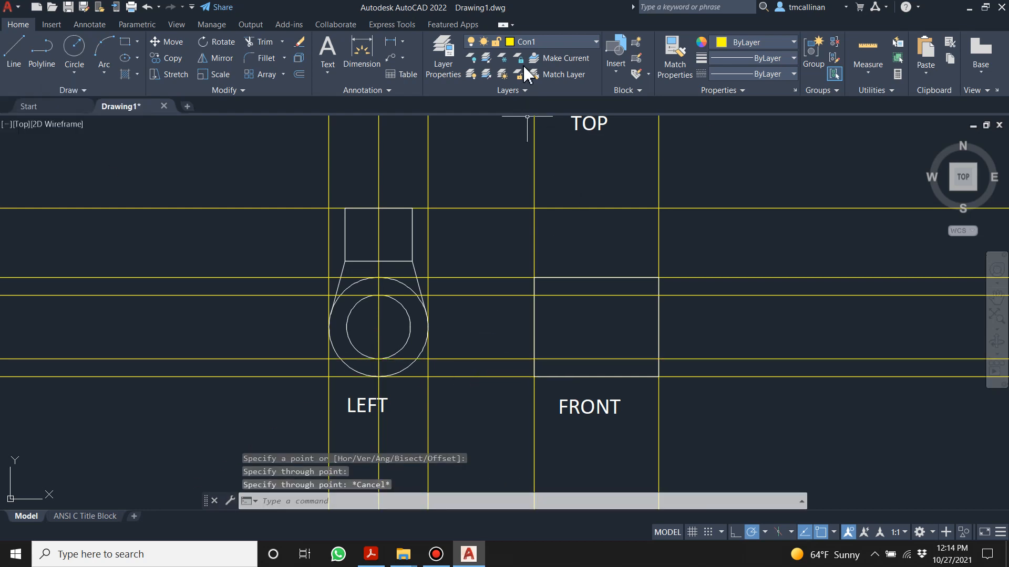
- Create a new layer named HIDDEN and set its colour to white
left_click(443, 58)
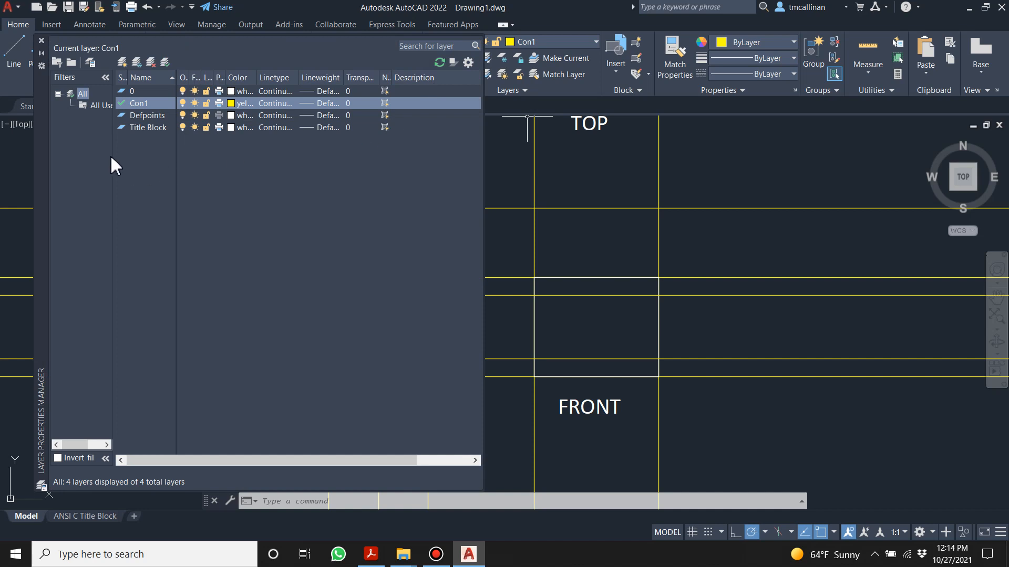
right_click(138, 156)
left_click(135, 203)
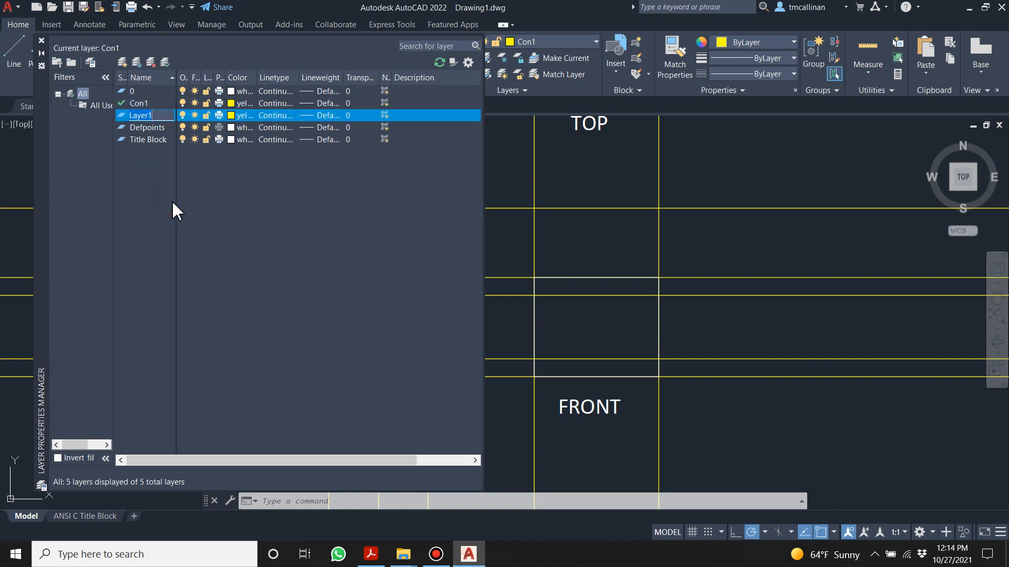
type("HIDDEN")
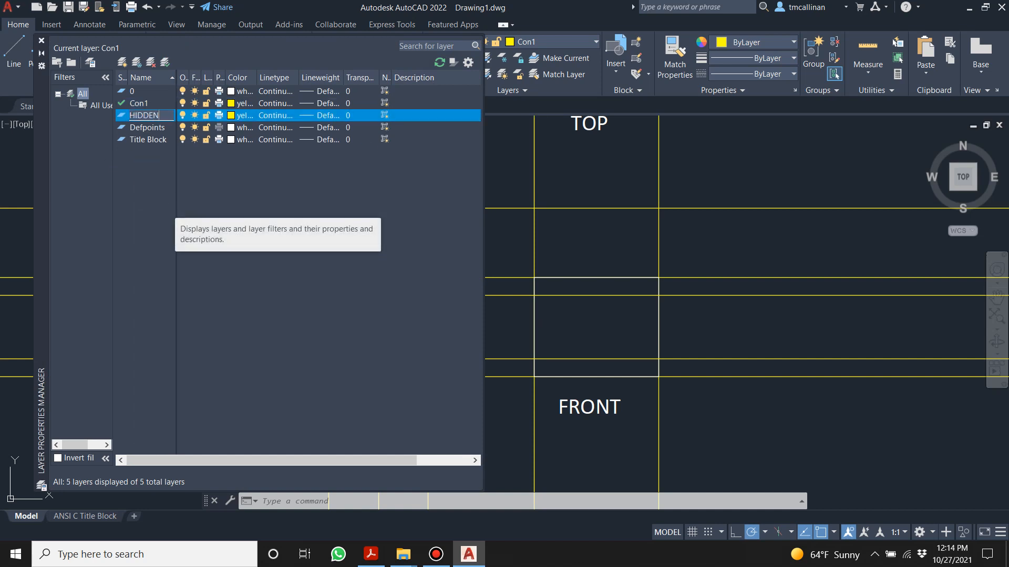
key("Return")
left_click(231, 115)
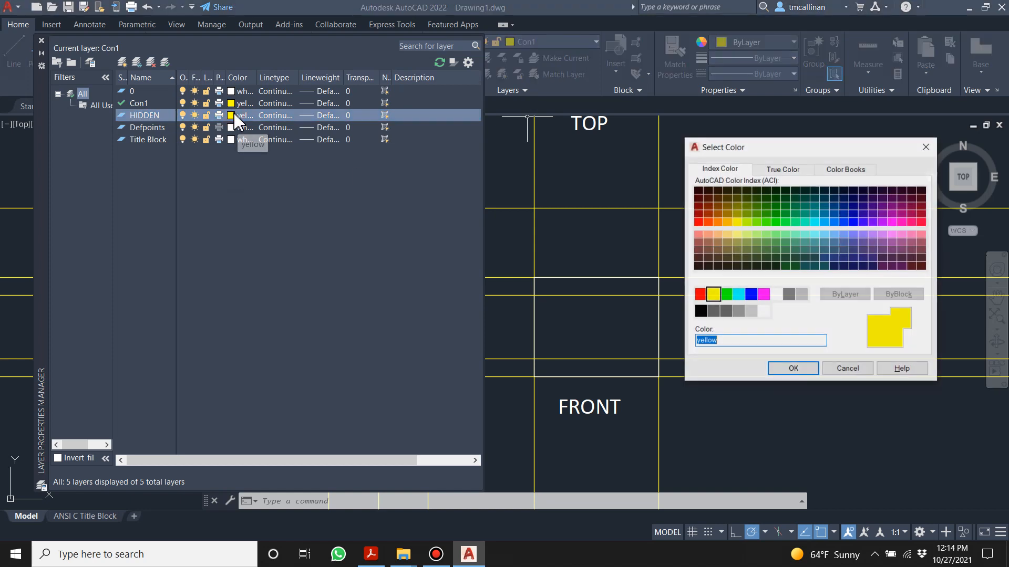
left_click(776, 294)
left_click(804, 370)
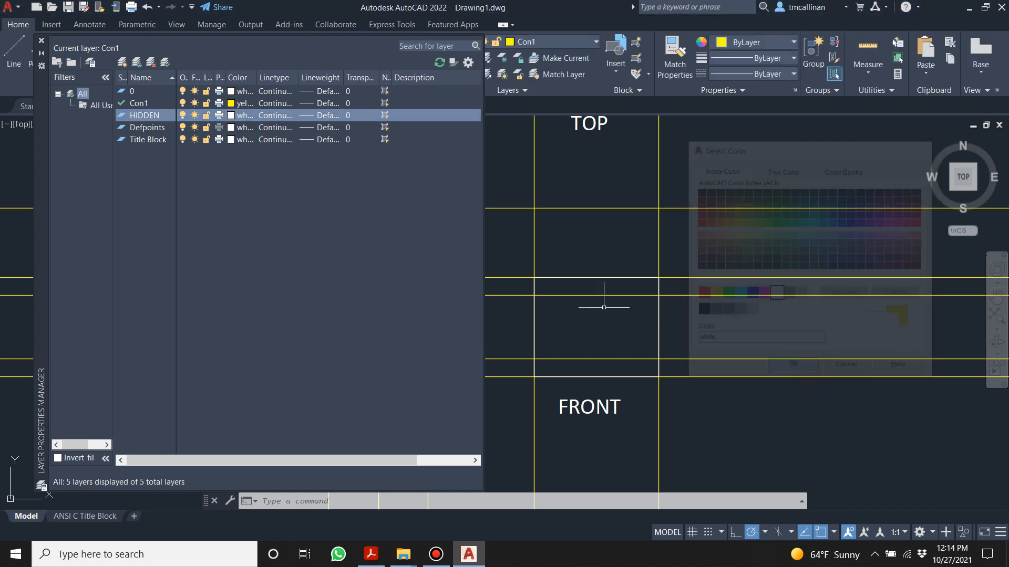
left_click(42, 40)
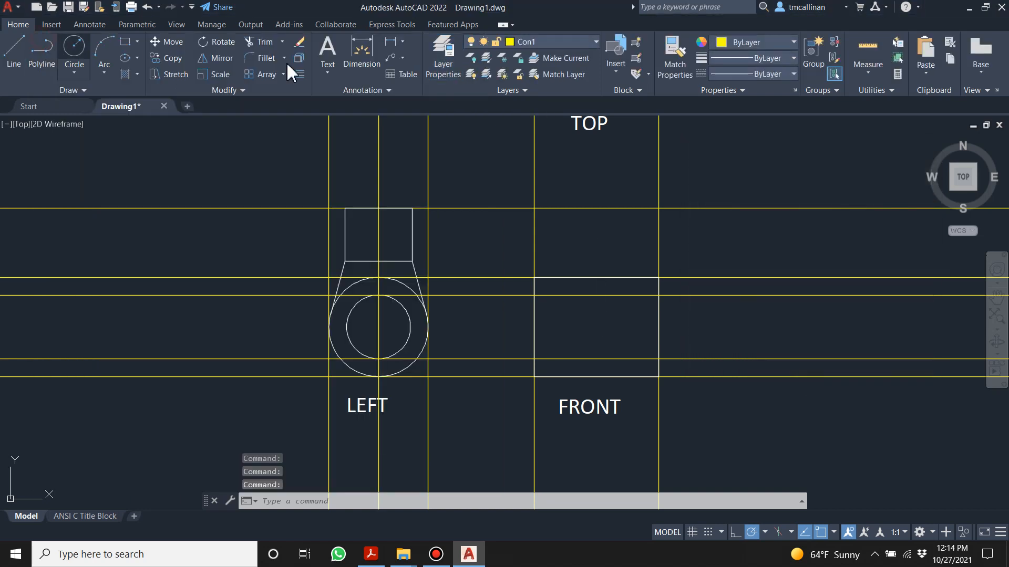
- Make layer HIDDEN current and draw the upper bore line across the FRONT view's rectangle along the construction line
left_click(557, 42)
left_click(532, 104)
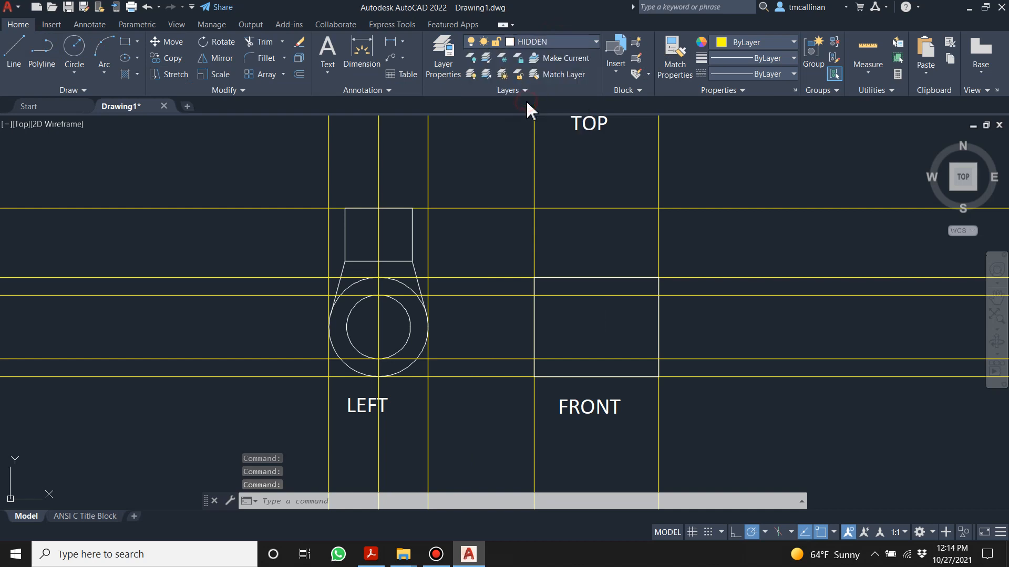
left_click(14, 52)
left_click(534, 296)
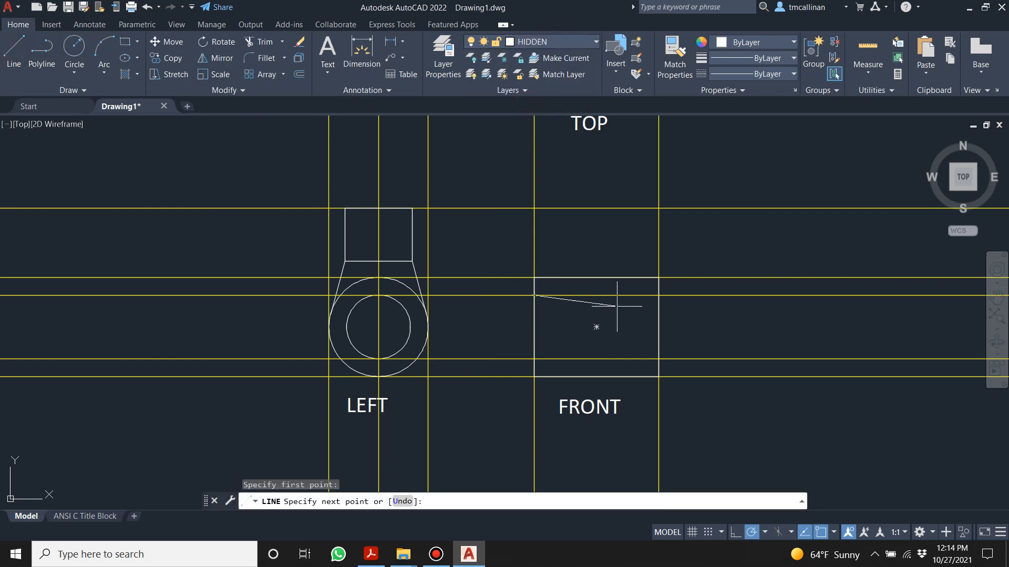
left_click(658, 296)
key("Escape")
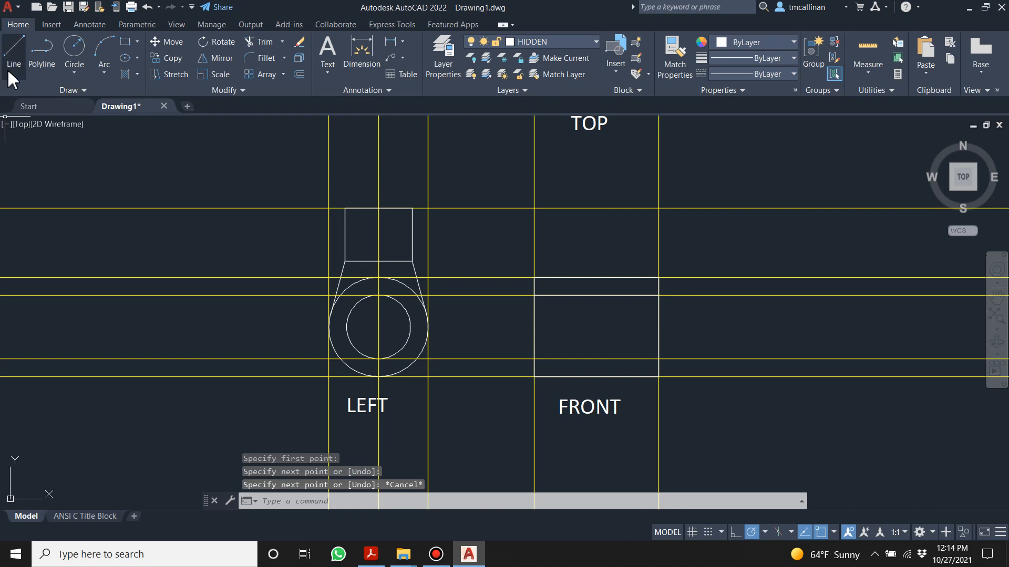
- Draw the lower bore line across the FRONT view's rectangle along the inner circle's lower construction line
left_click(14, 52)
left_click(535, 358)
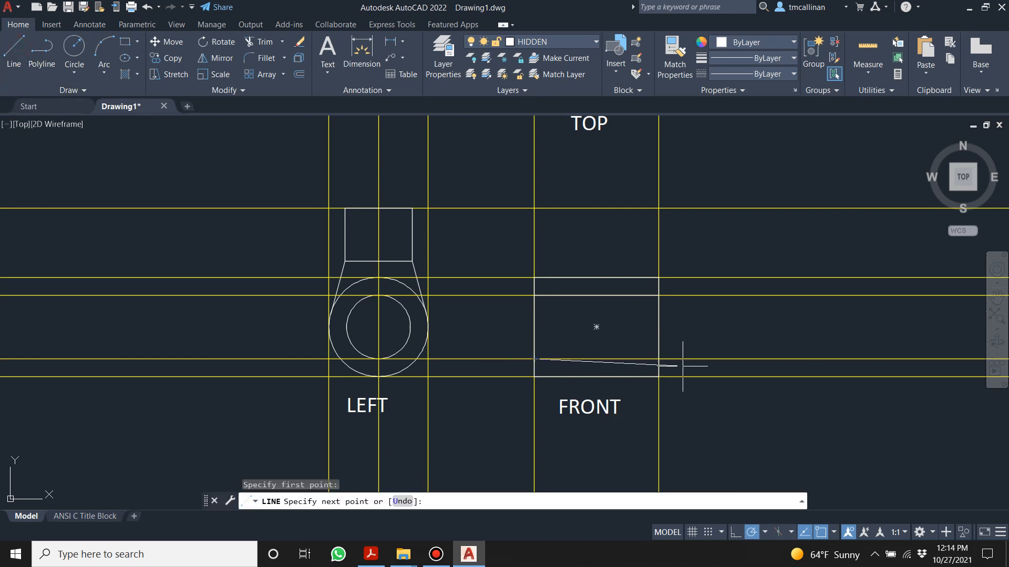
left_click(658, 358)
key("Escape")
- Set the global linetype scale (LTSCALE) to 15
left_click(444, 500)
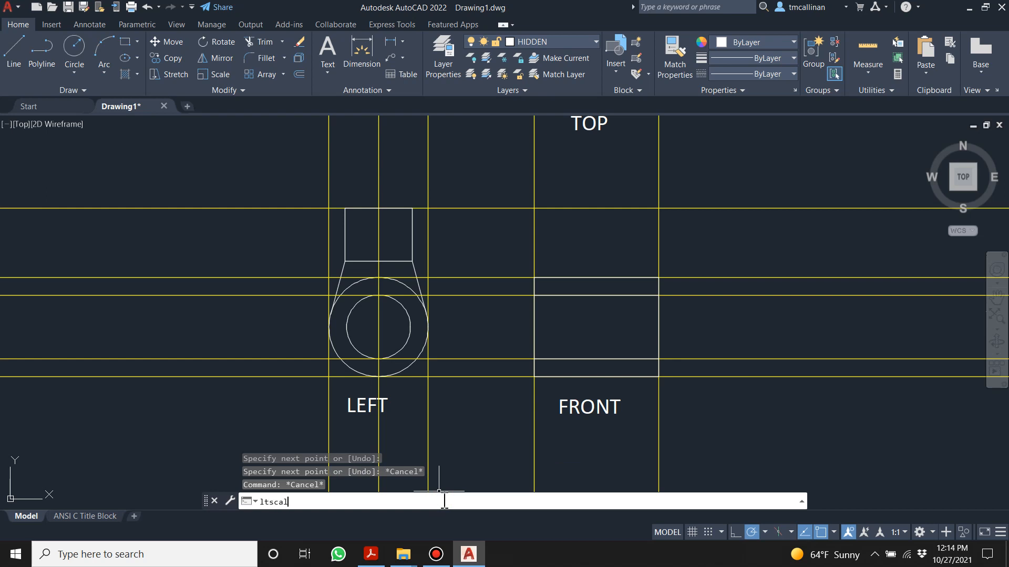
type("ltscale")
key("Return")
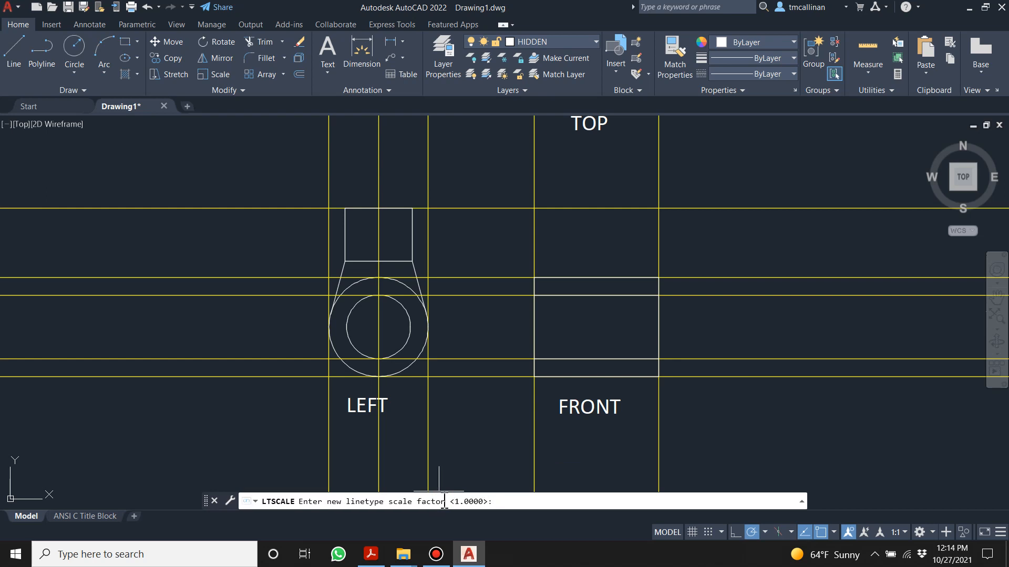
key("Return")
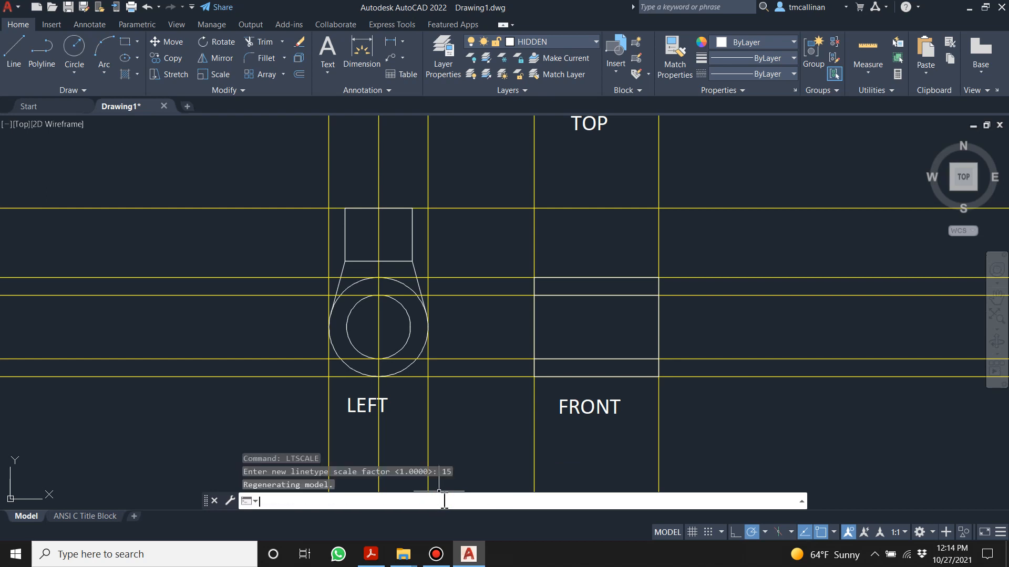
key("Escape")
scroll(543, 316, "up", 6)
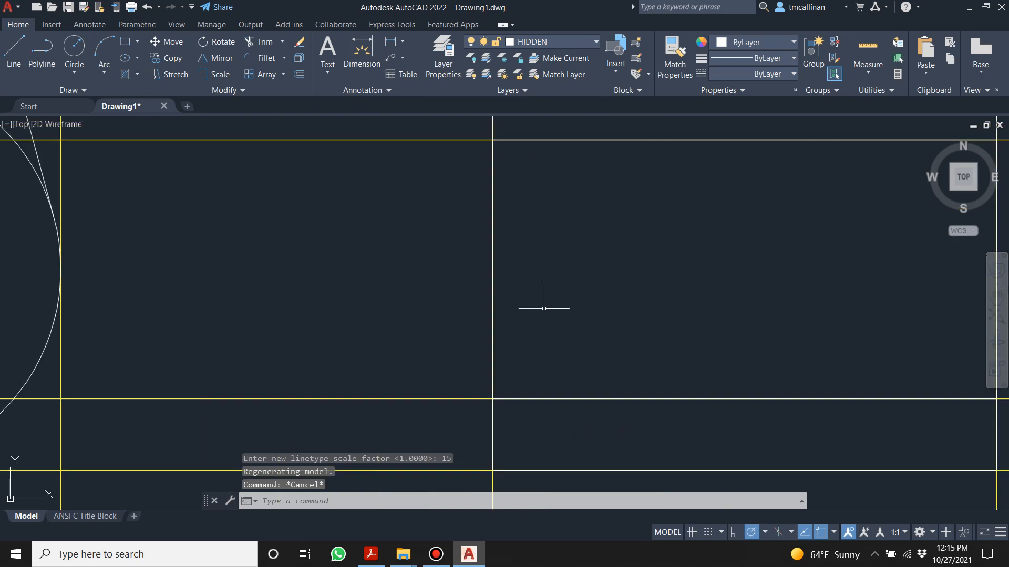
left_click(621, 400)
scroll(615, 396, "down", 4)
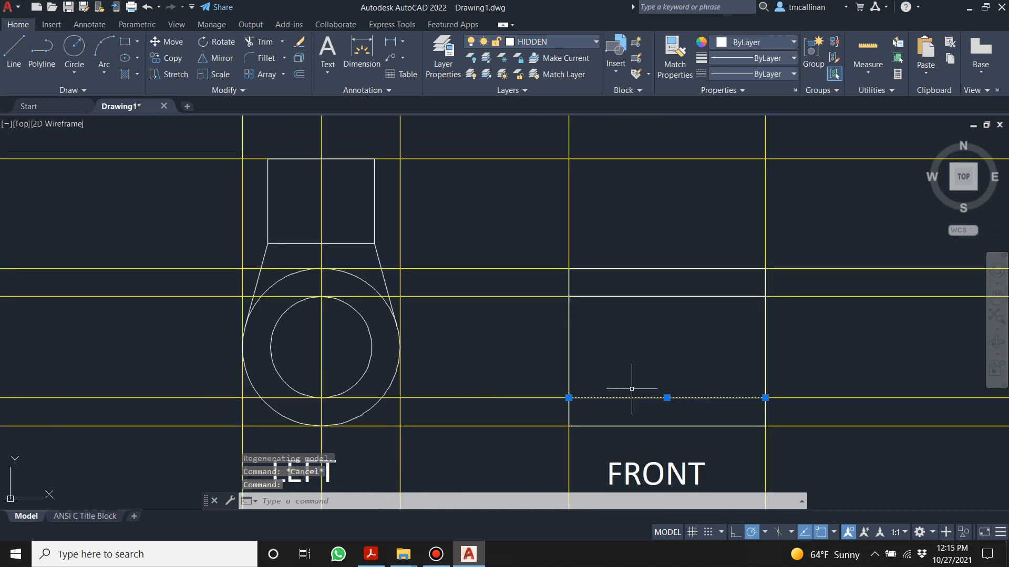
key("Escape")
key("Escape")
left_click(515, 43)
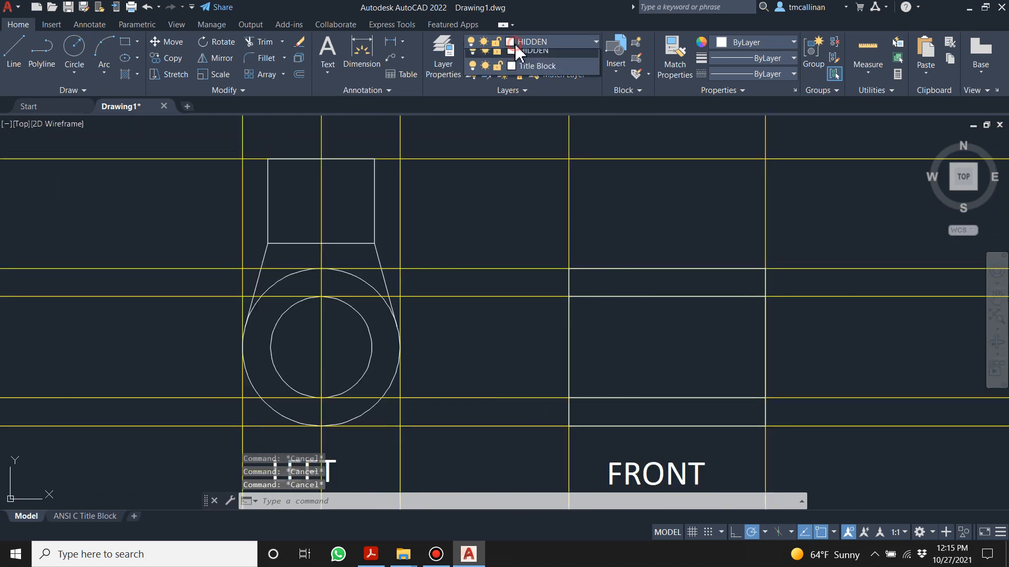
- Load the HIDDEN linetype from the linetype selection of layer HIDDEN
left_click(436, 61)
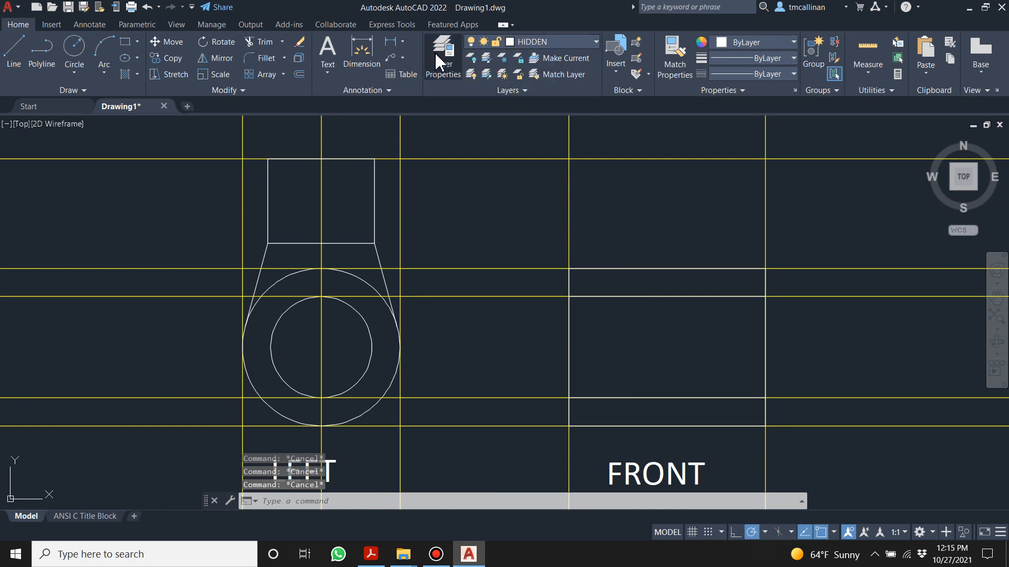
left_click(436, 60)
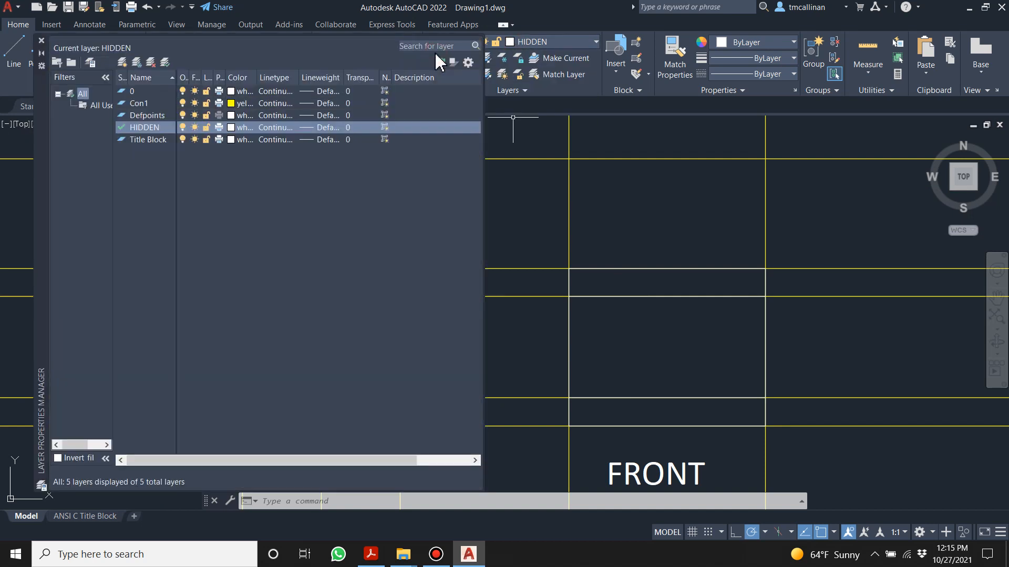
left_click(283, 128)
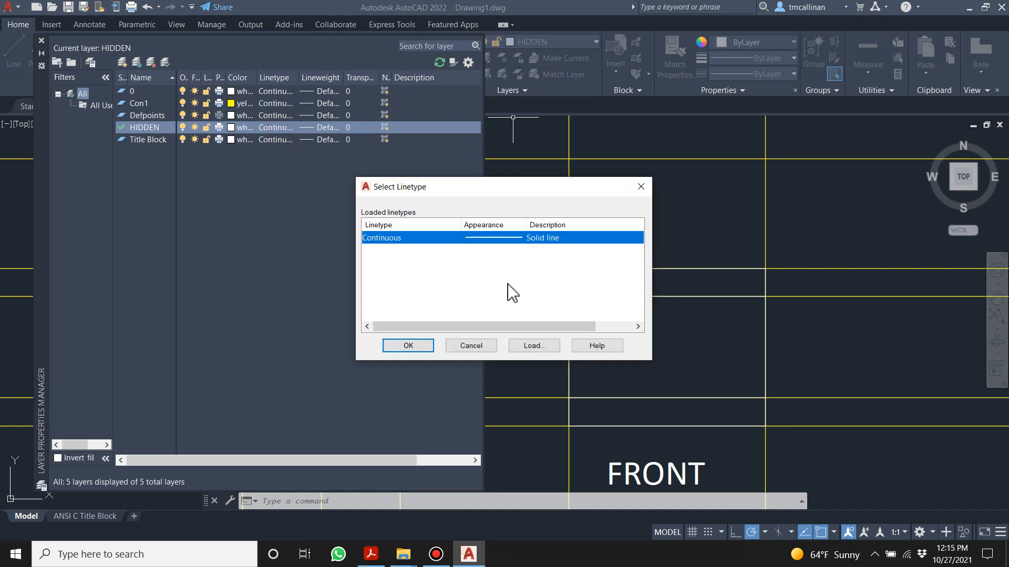
left_click(531, 347)
type("hidden")
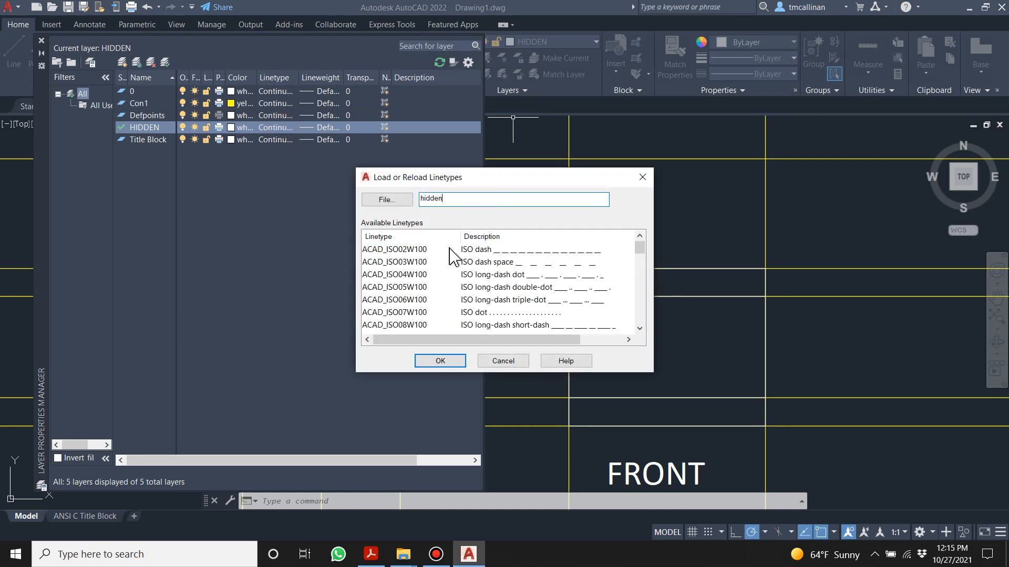
key("Return")
key("Return")
scroll(525, 284, "down", 10)
left_click(418, 324)
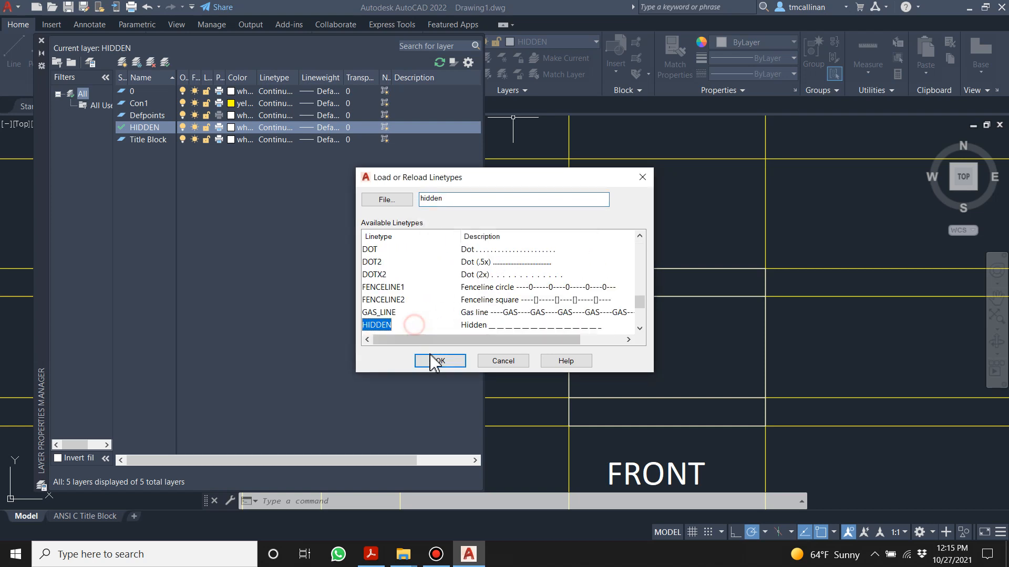
left_click(439, 361)
- Assign the HIDDEN linetype to layer HIDDEN and close the layer settings
left_click(384, 252)
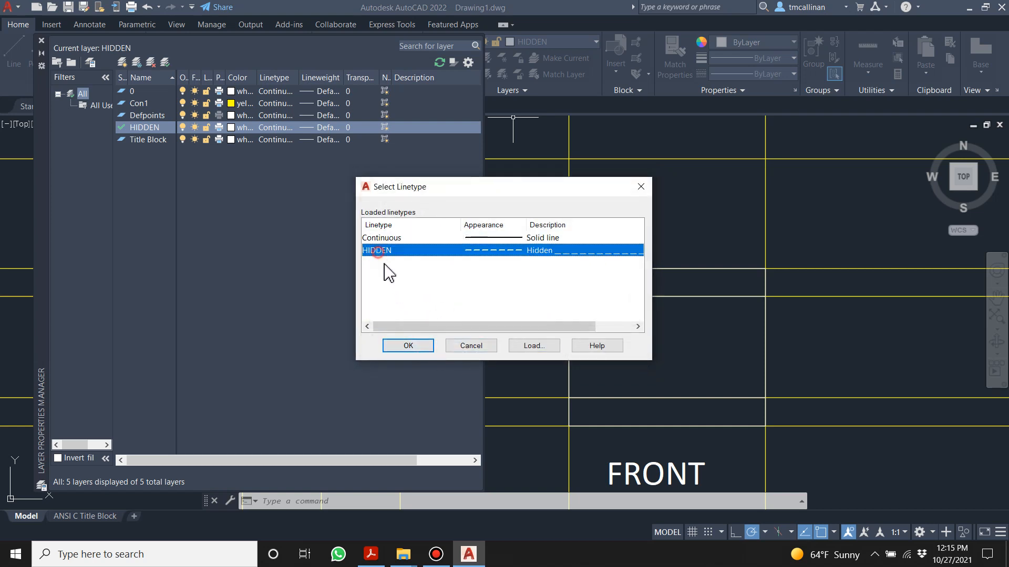
left_click(407, 345)
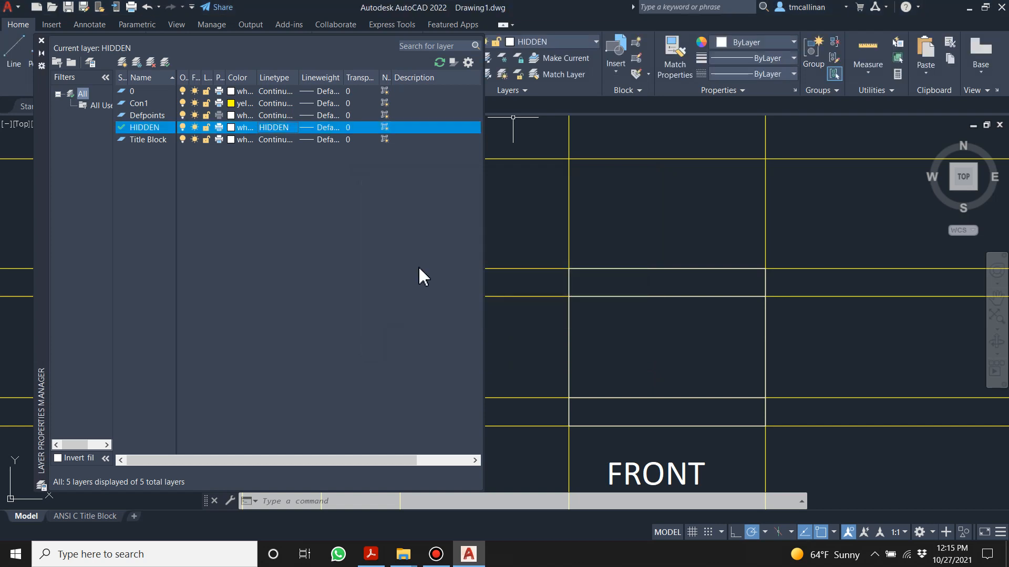
left_click(41, 41)
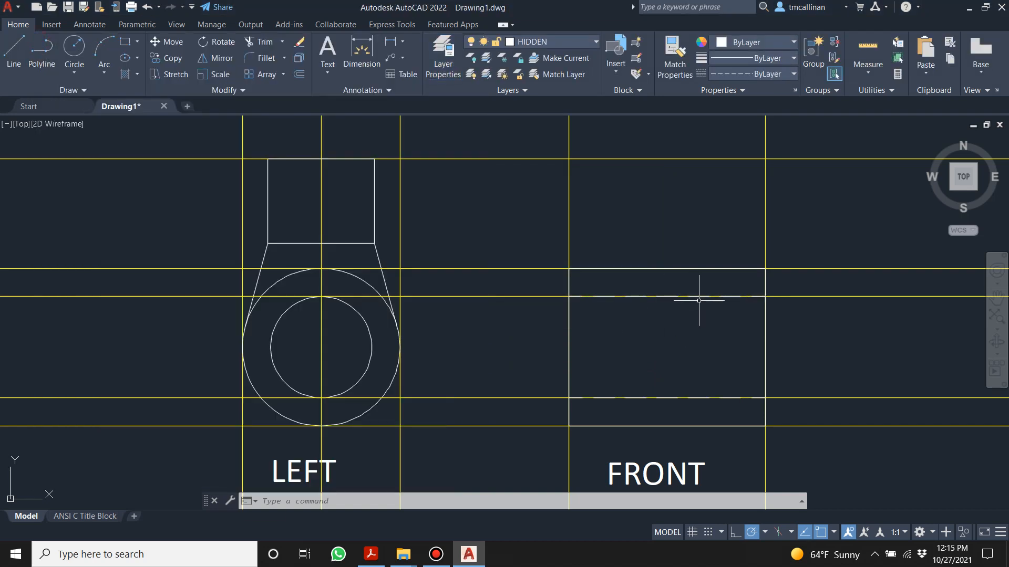
scroll(667, 302, "down", 2)
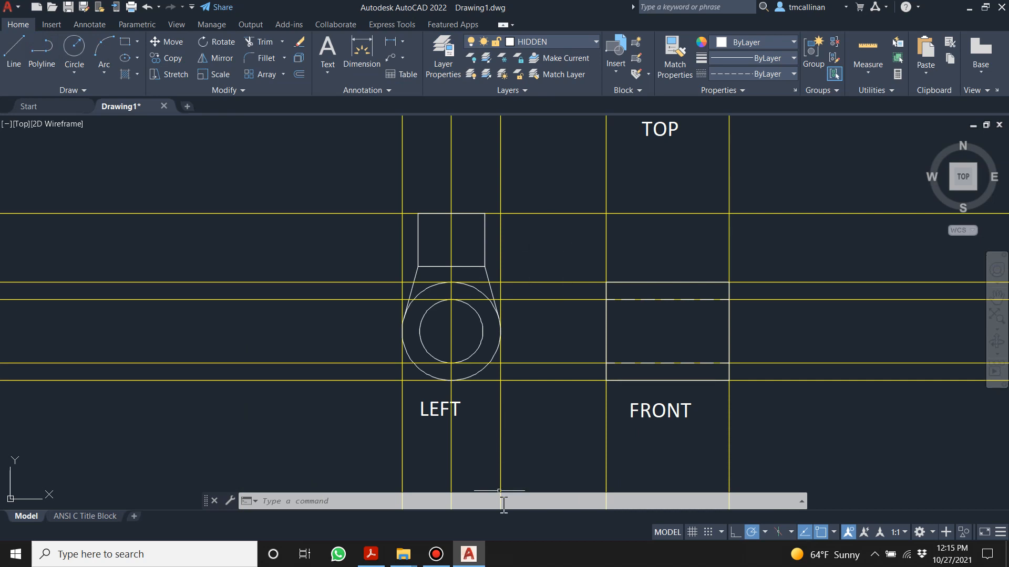
- Consult the Example 18 drawing in the PDF, return to AutoCAD and make Con1 the current layer
mouse_move(379, 561)
left_click(371, 554)
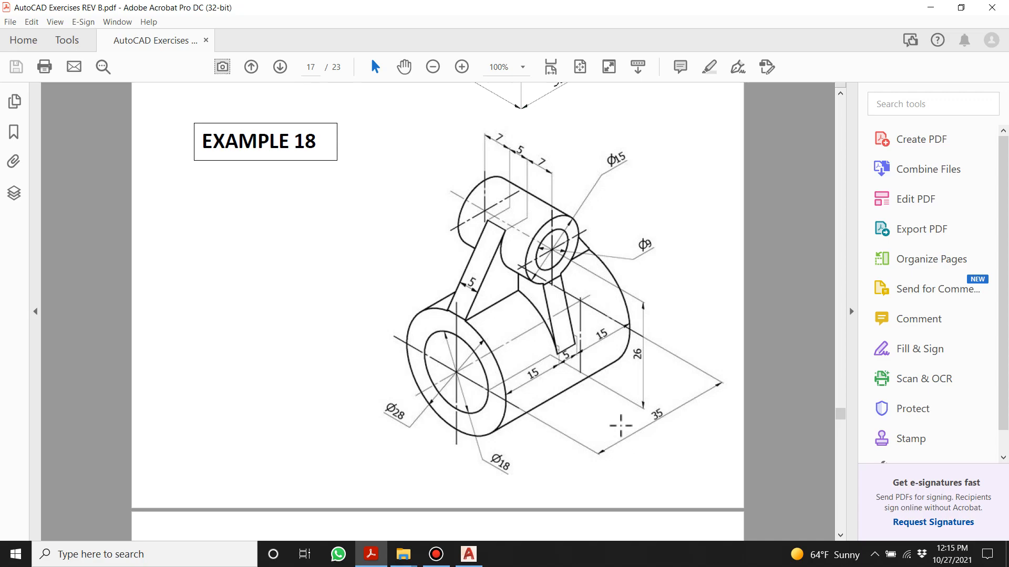
left_click(469, 554)
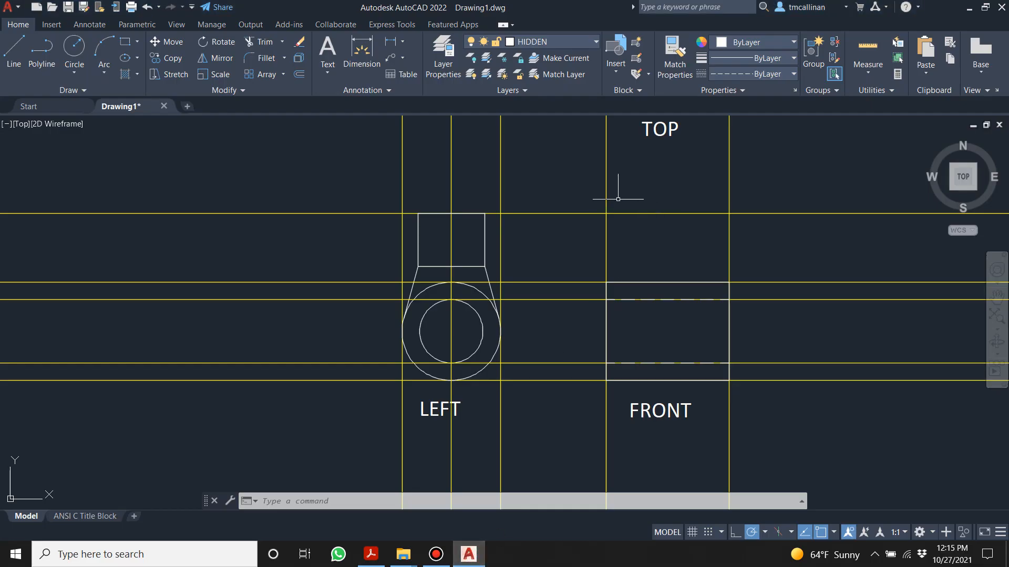
left_click(539, 42)
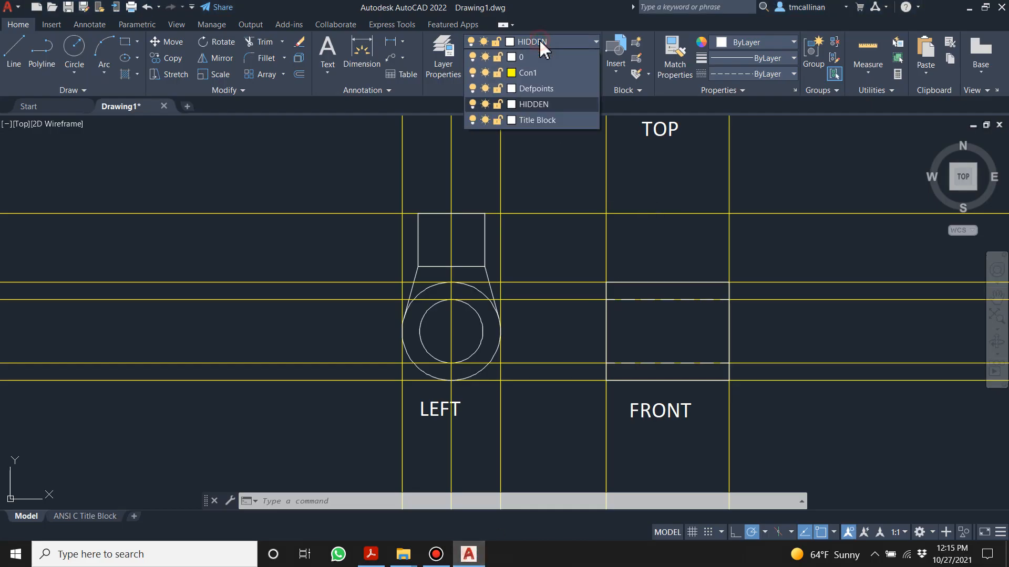
left_click(541, 73)
left_click(542, 76)
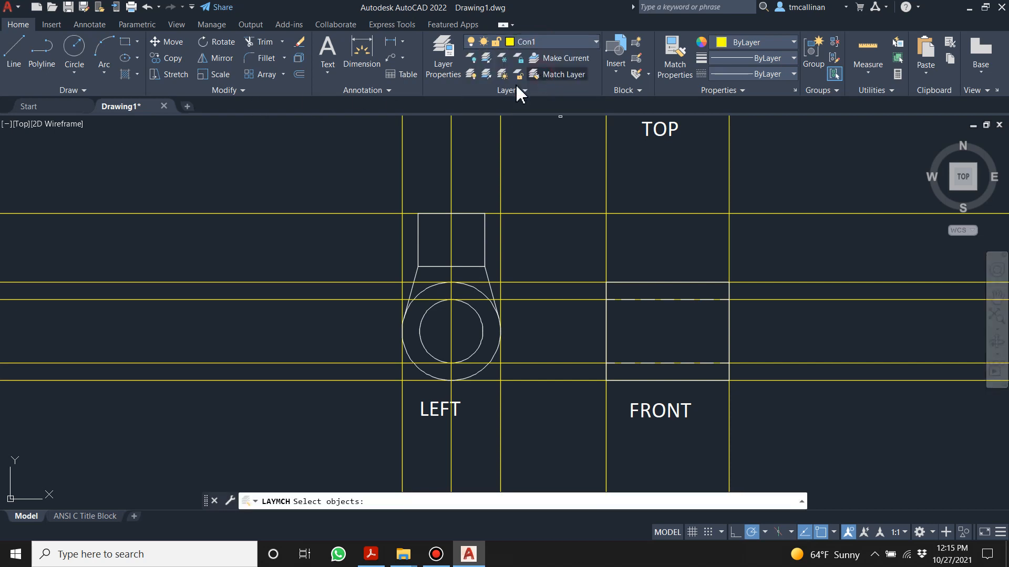
- Offset the vertical construction line along the FRONT rectangle's left edge by 17.5 toward the rectangle's middle
left_click(298, 74)
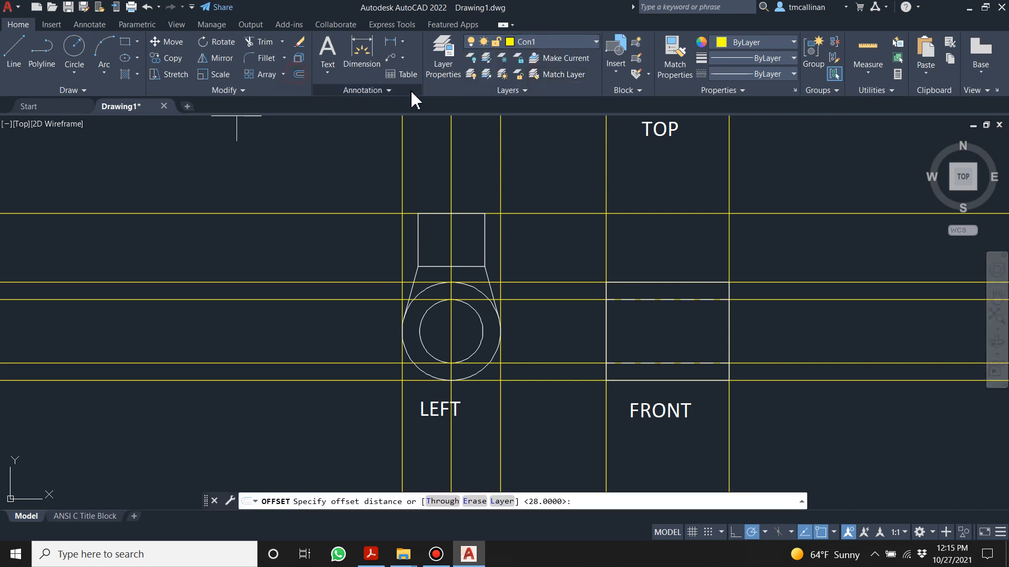
type("17.5")
key("Return")
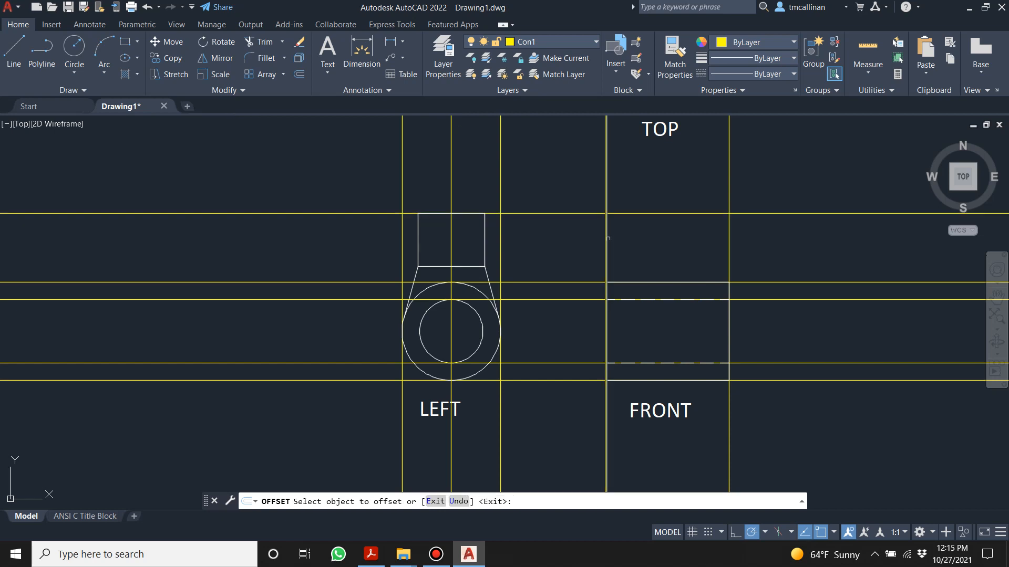
left_click(607, 239)
left_click(656, 240)
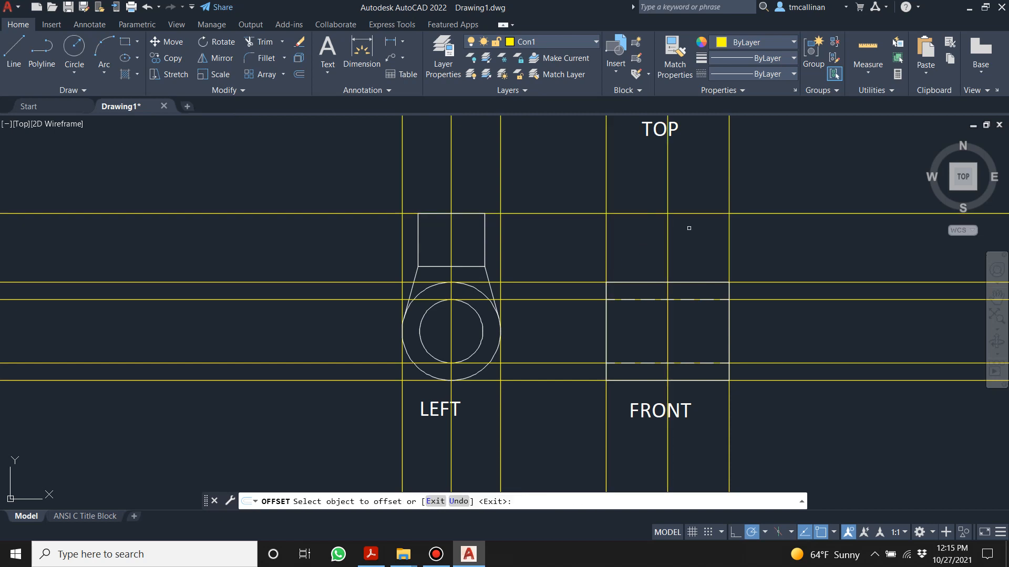
key("Return")
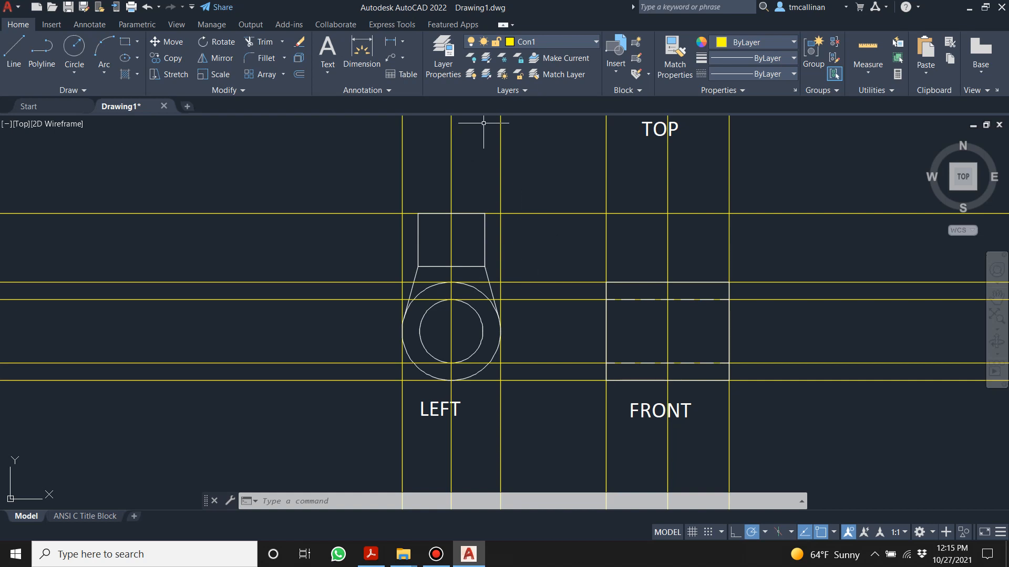
- Draw a horizontal construction line through the lower edge of the LEFT view's upper rectangle, extending across to FRONT
left_click(74, 91)
left_click(58, 105)
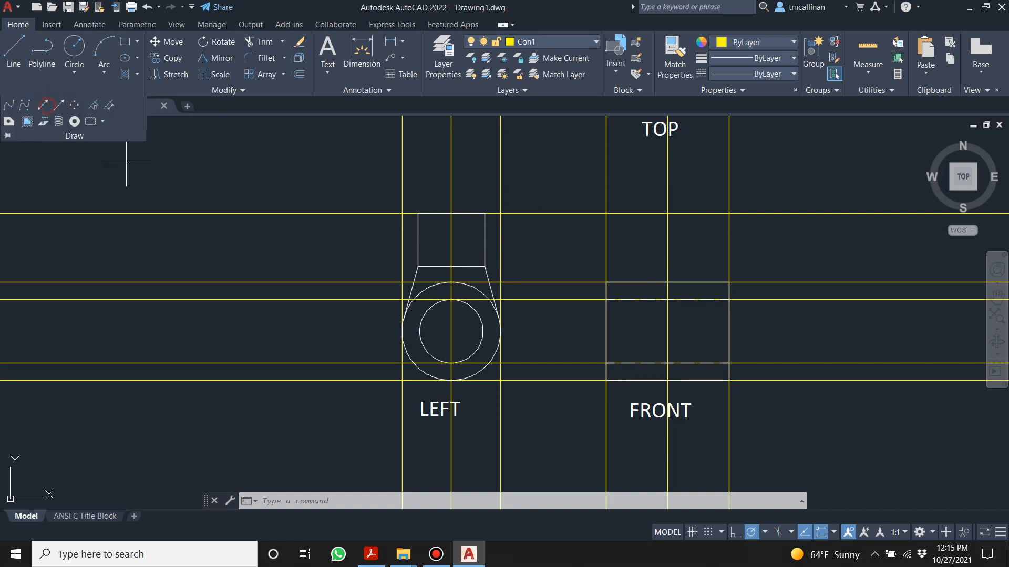
left_click(484, 266)
left_click(534, 266)
key("Return")
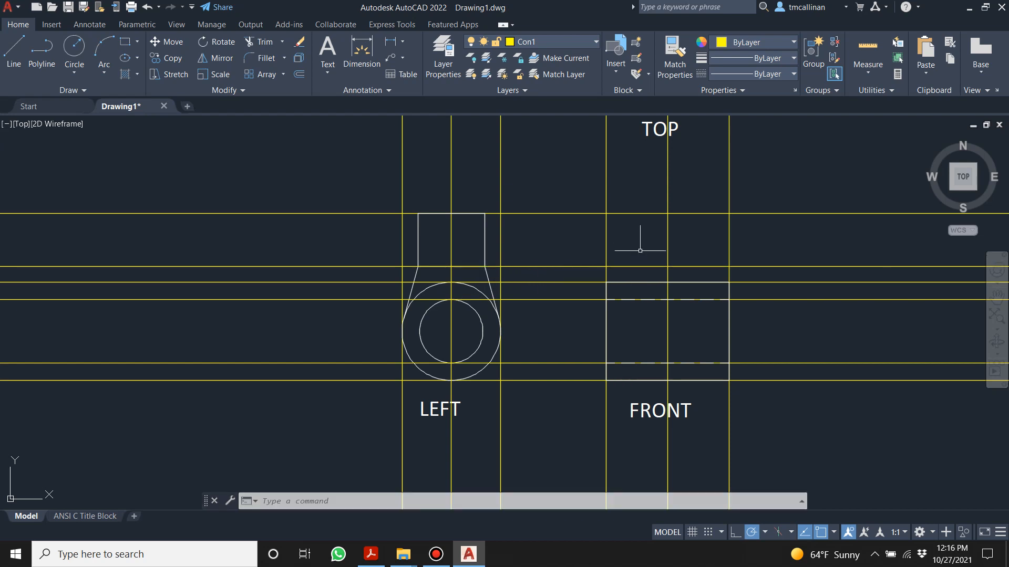
left_click(669, 215)
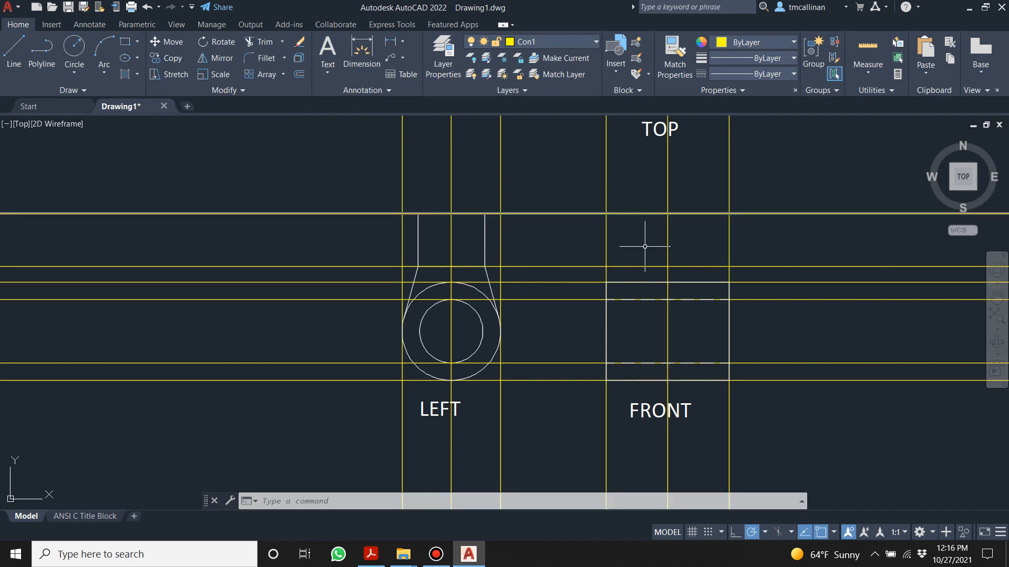
key("Escape")
- On layer 0, draw a vertical helper line along FRONT's centre line between the upper cylinder's top and bottom construction lines
left_click(550, 42)
left_click(527, 56)
left_click(12, 48)
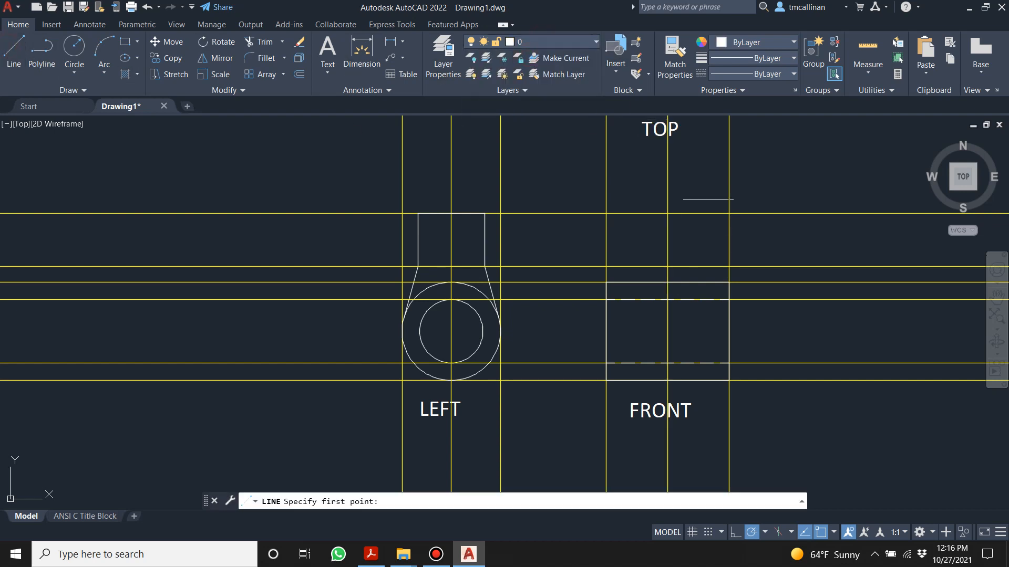
left_click(667, 214)
left_click(668, 282)
key("Return")
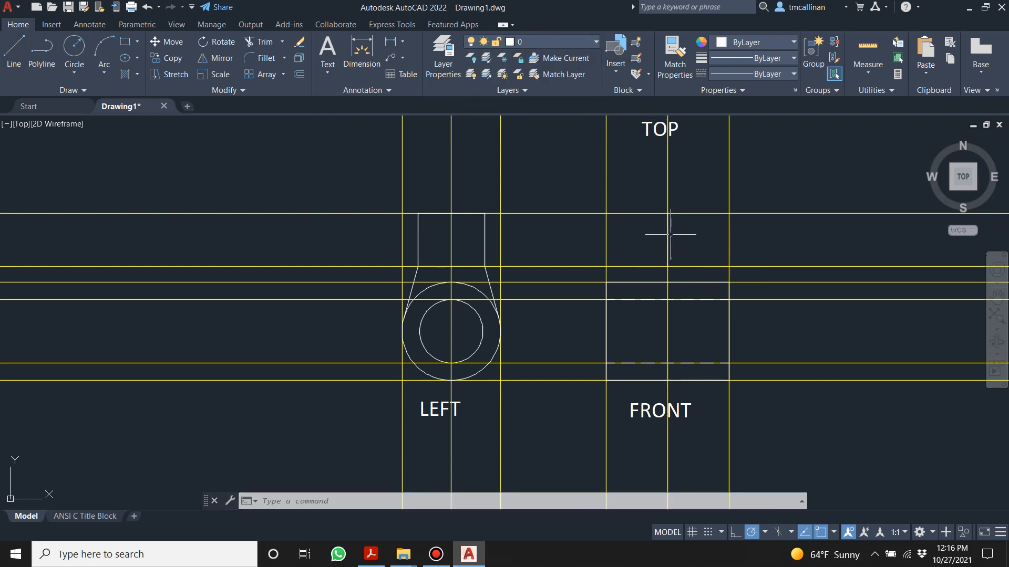
- Draw the upper cylinder's outer circle in FRONT from the helper line's midpoint to the top construction line, and remove the helper line
left_click(74, 47)
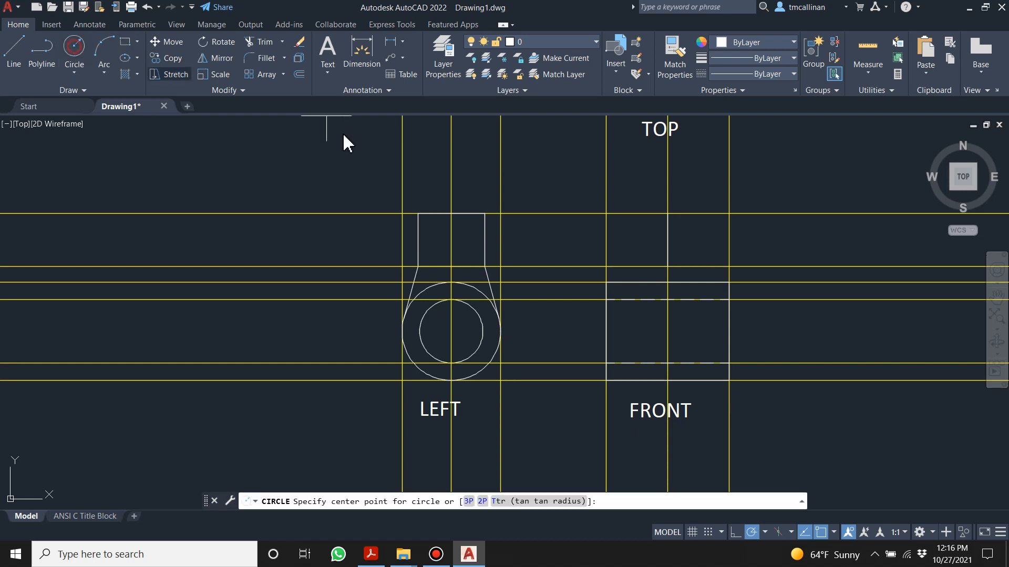
left_click(667, 240)
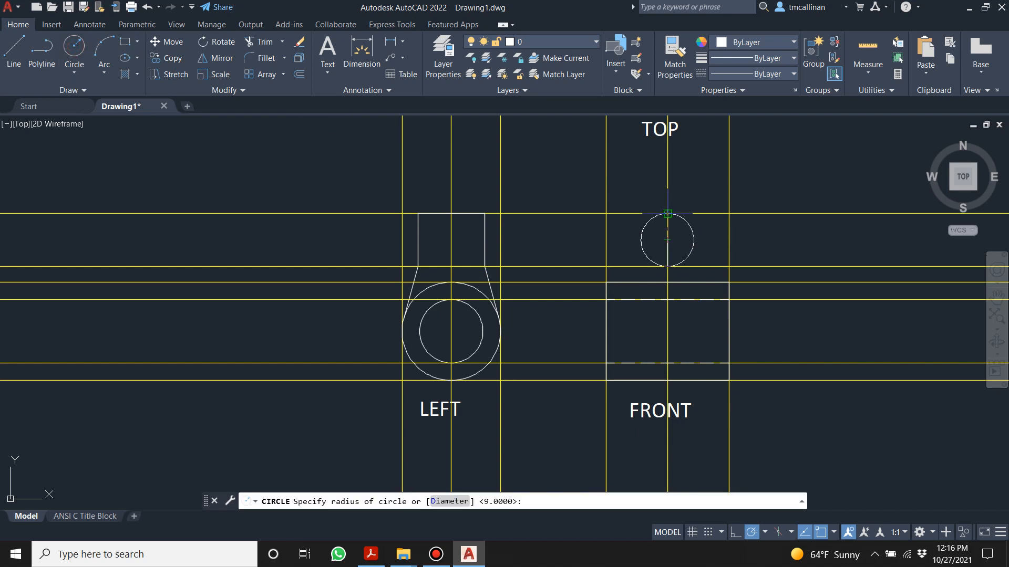
left_click(667, 213)
scroll(678, 240, "up", 2)
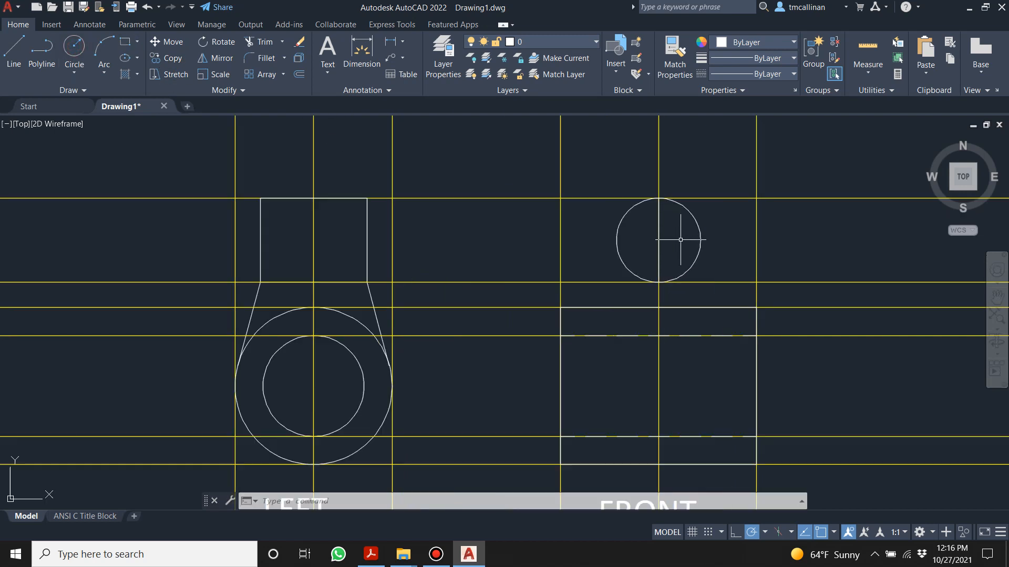
left_click(658, 238)
key("Escape")
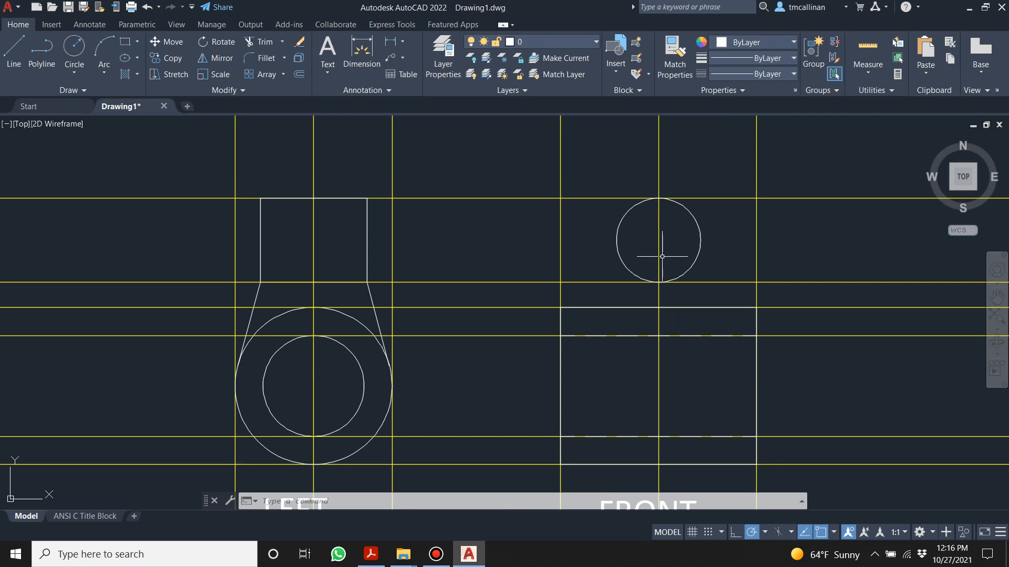
- Check the bore size in the PDF and draw a concentric circle of diameter 9 inside FRONT's upper circle
left_click(377, 558)
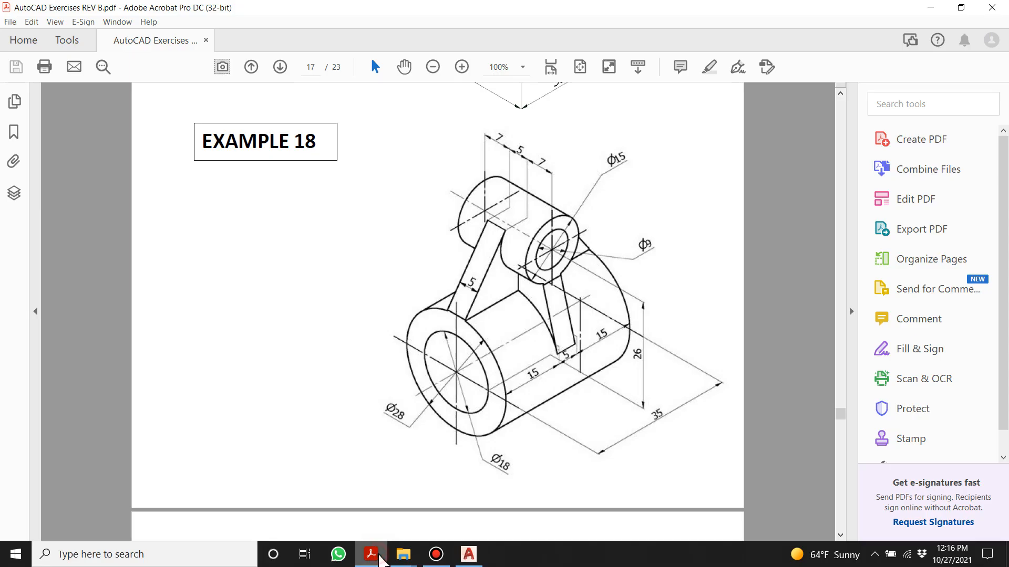
left_click(468, 554)
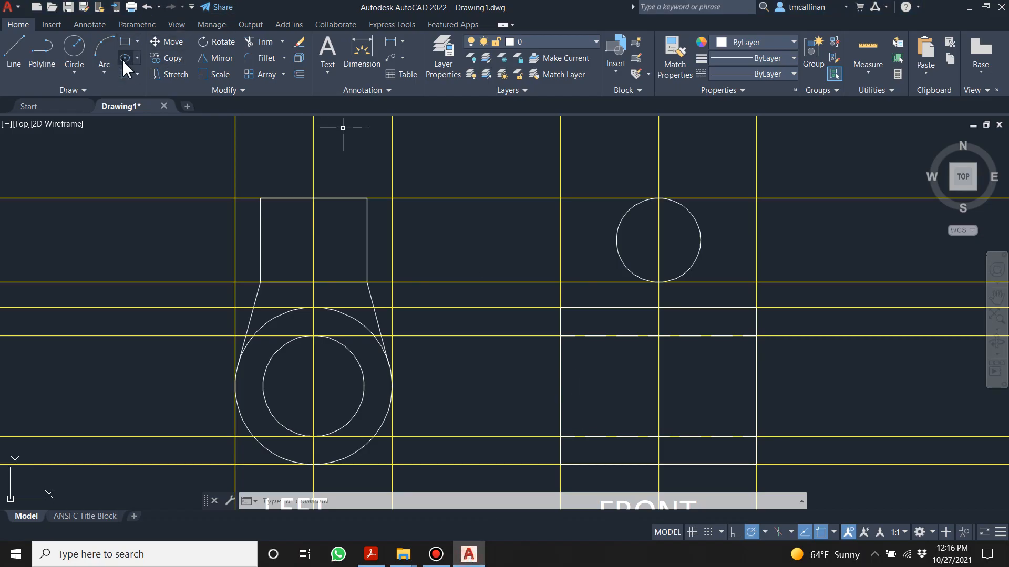
left_click(71, 52)
left_click(658, 241)
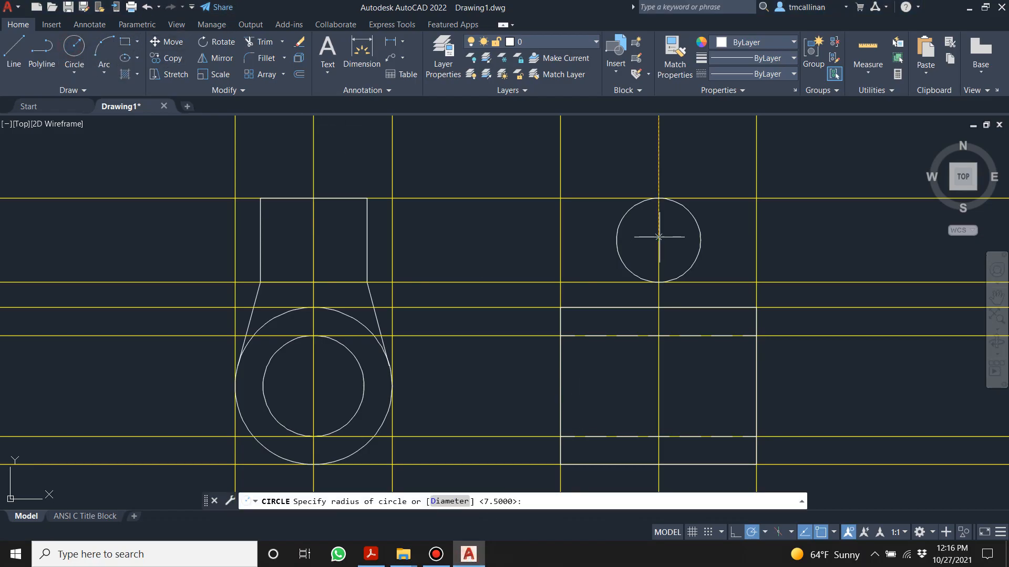
type("d")
key("Return")
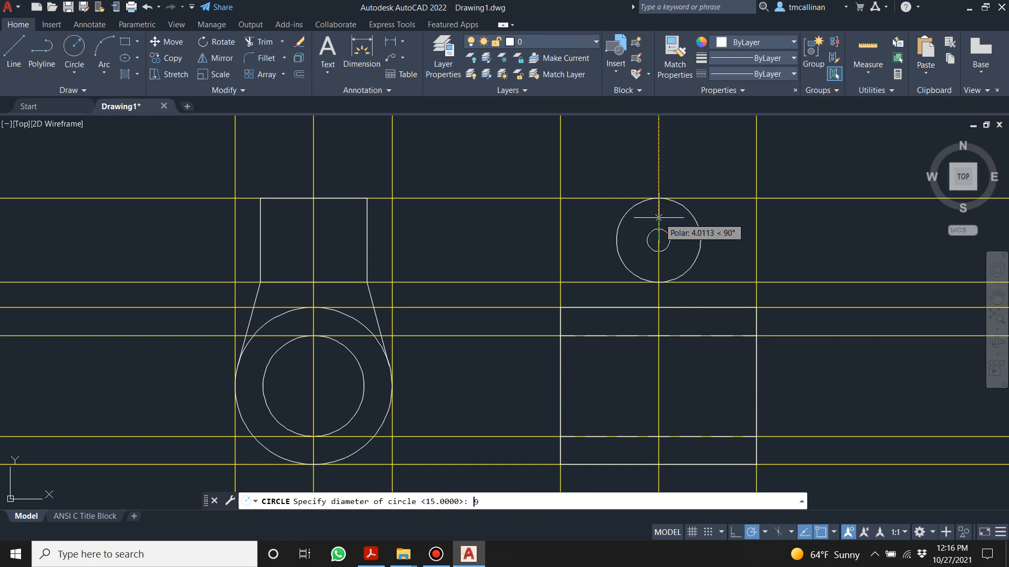
type("9")
key("Return")
scroll(667, 214, "down", 2)
scroll(646, 220, "up", 2)
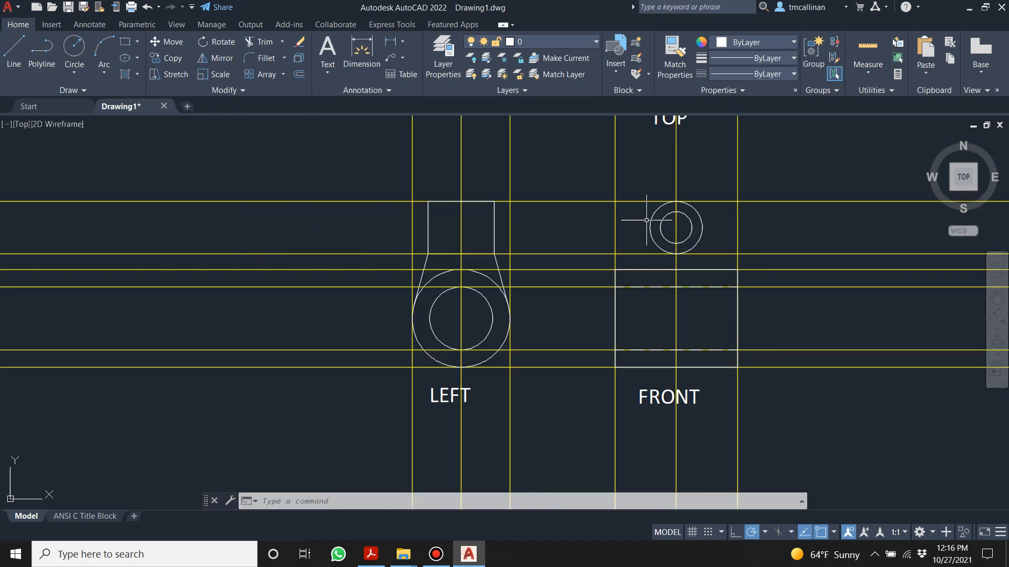
scroll(641, 215, "up", 2)
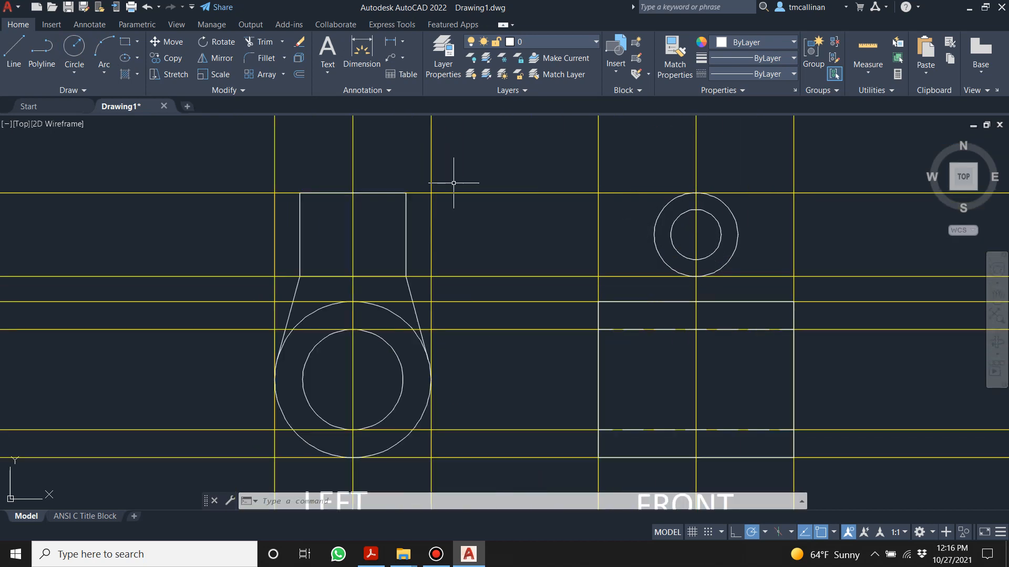
- Check the Example 18 drawing in the PDF and return to the AutoCAD drawing
left_click(381, 560)
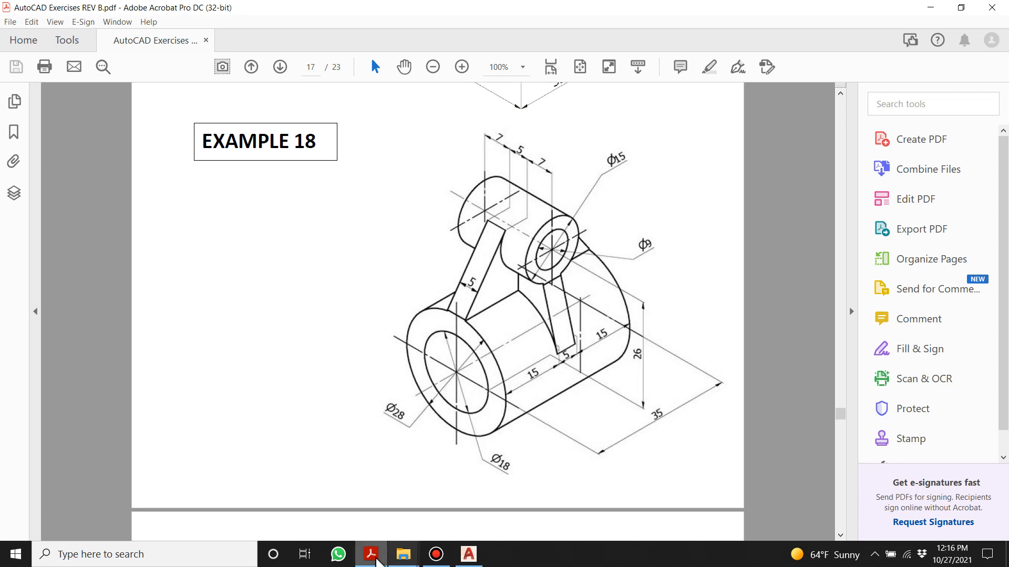
left_click(469, 553)
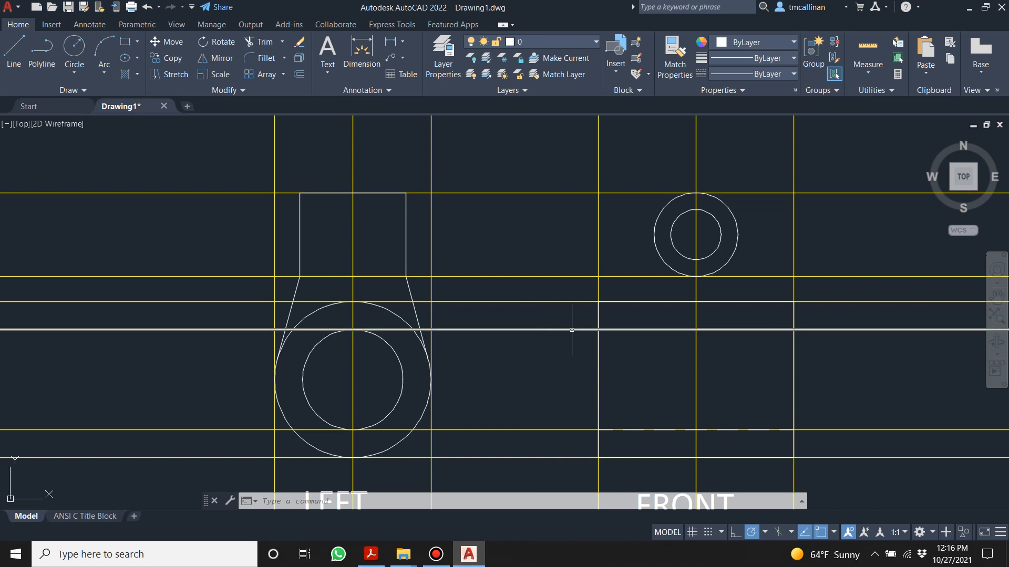
key("Escape")
key("Escape")
scroll(571, 330, "down", 2)
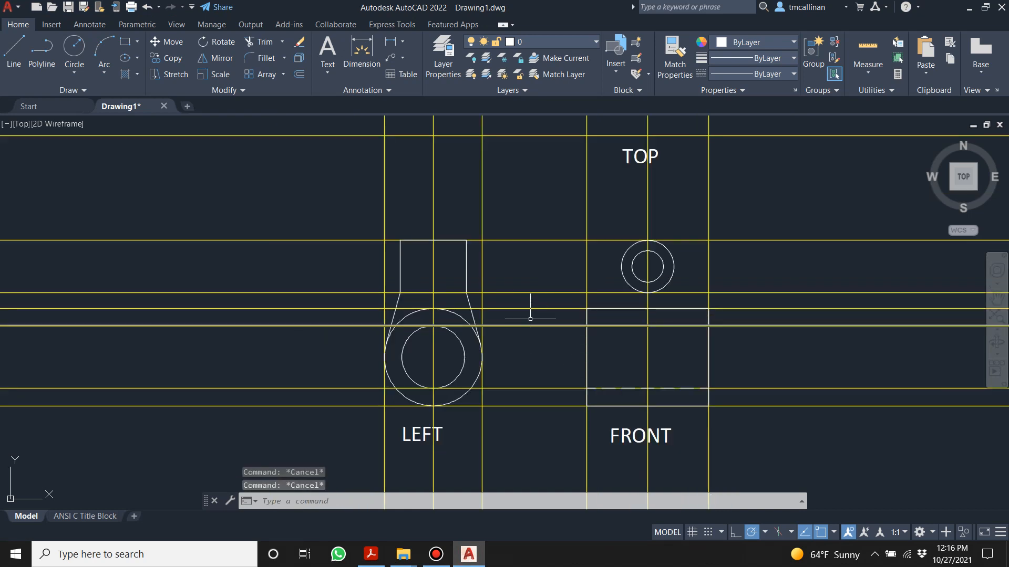
- Erase the upper cylinder's bottom, large circle's top and both bore horizontal construction lines, plus the vertical one through the LEFT view's centre
left_click(528, 293)
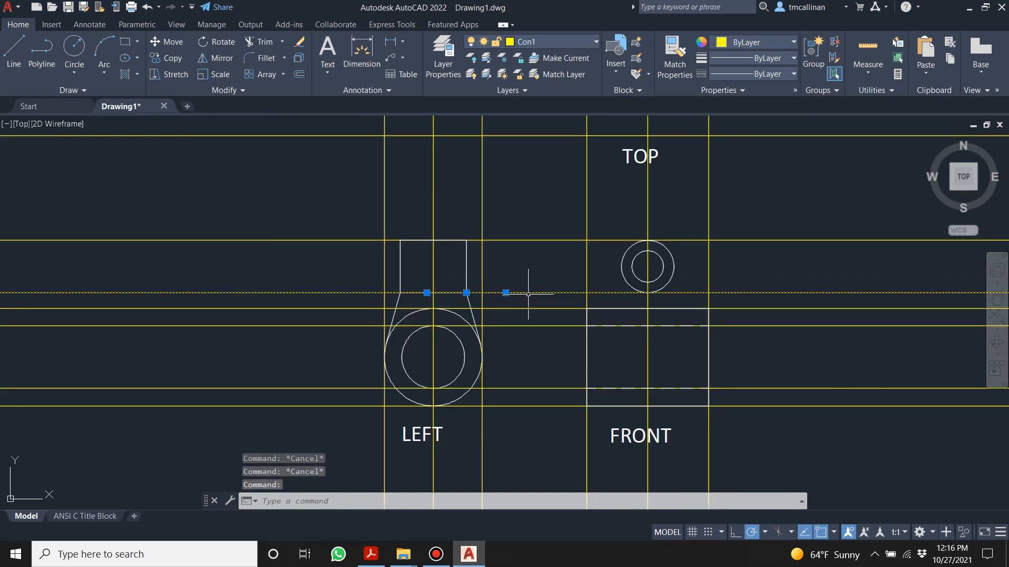
key("Delete")
left_click(536, 308)
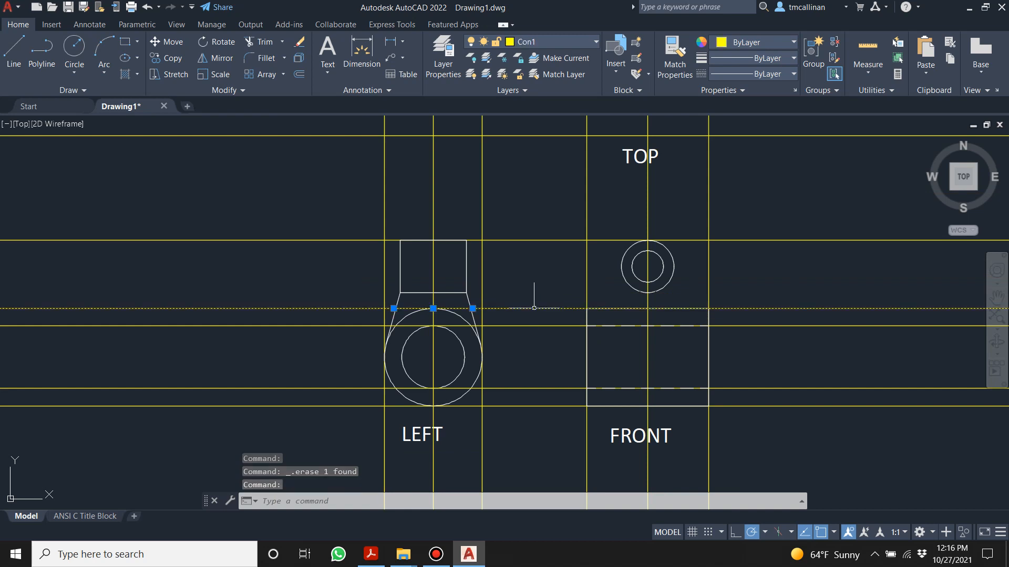
key("Delete")
left_click(532, 326)
key("Delete")
left_click(523, 389)
key("Delete")
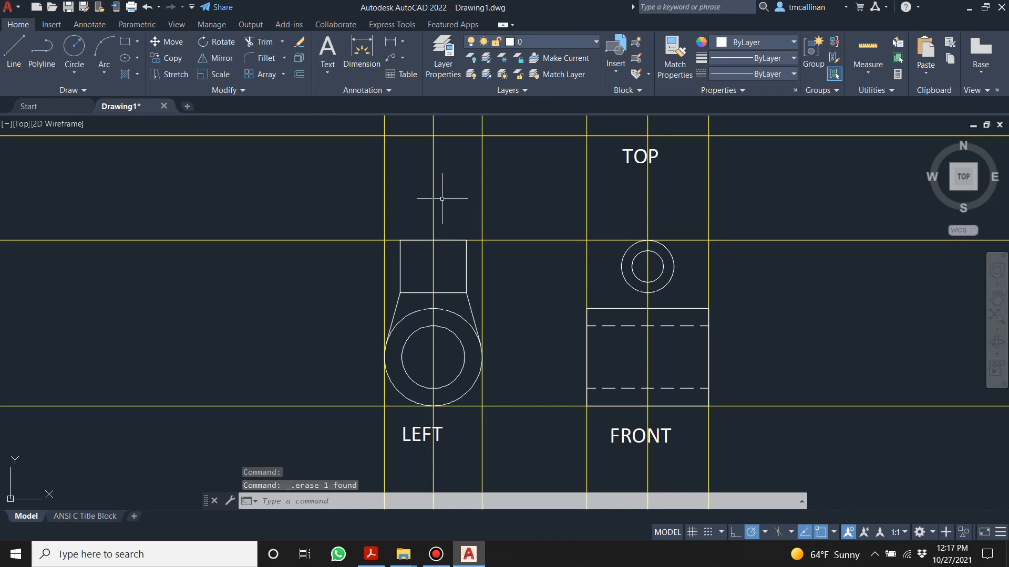
scroll(441, 198, "down", 2)
left_click(453, 248)
key("Delete")
scroll(583, 347, "up", 4)
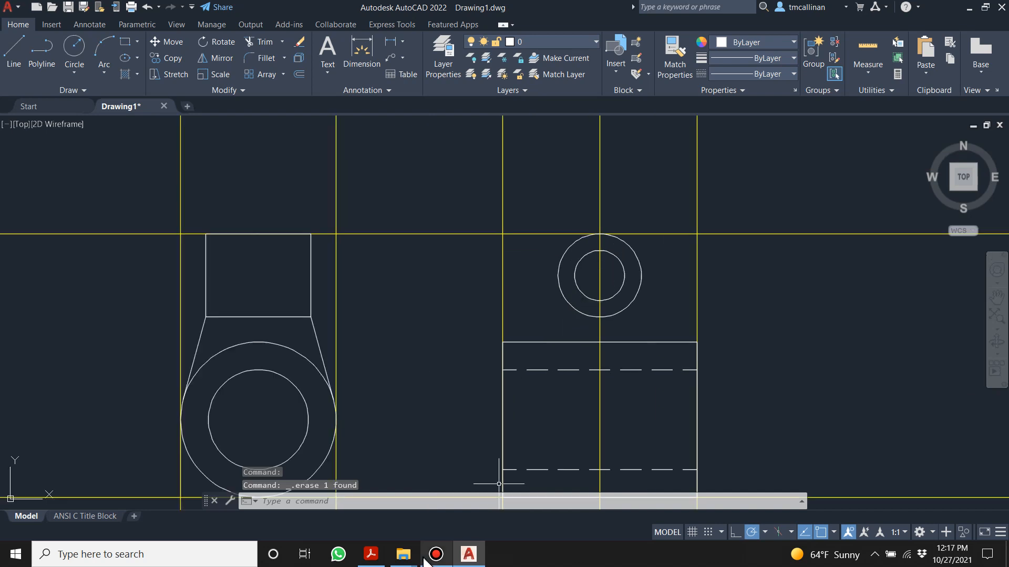
- On layer Con1, draw a horizontal construction line through the bottom quadrant of FRONT's upper bore circle
scroll(526, 349, "down", 2)
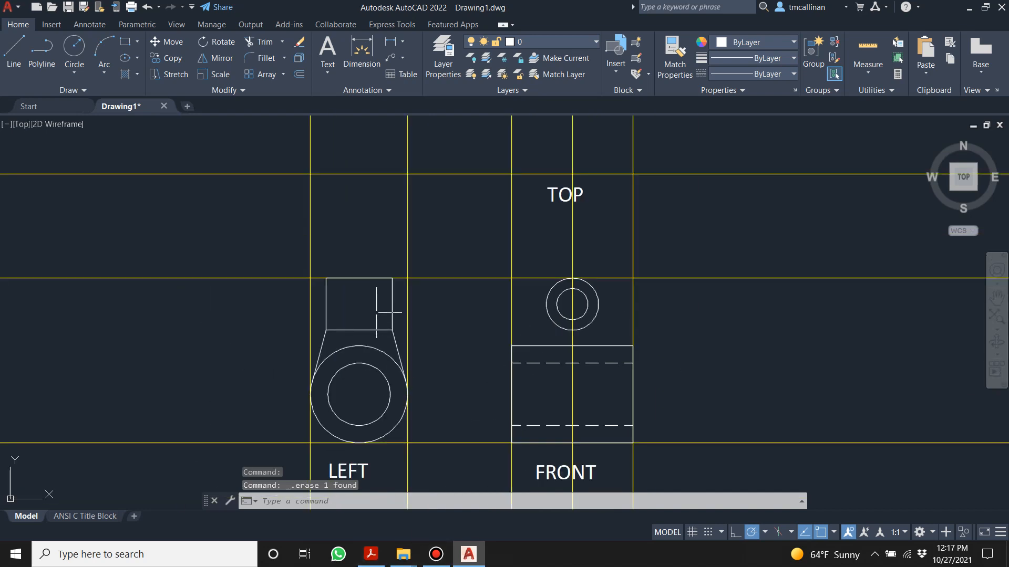
scroll(417, 259, "down", 2)
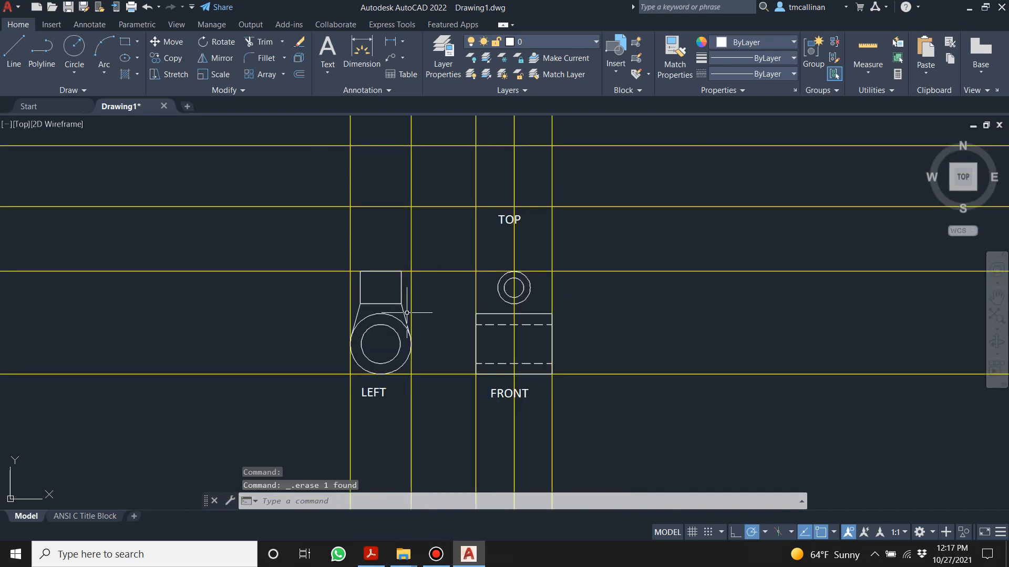
scroll(422, 311, "up", 2)
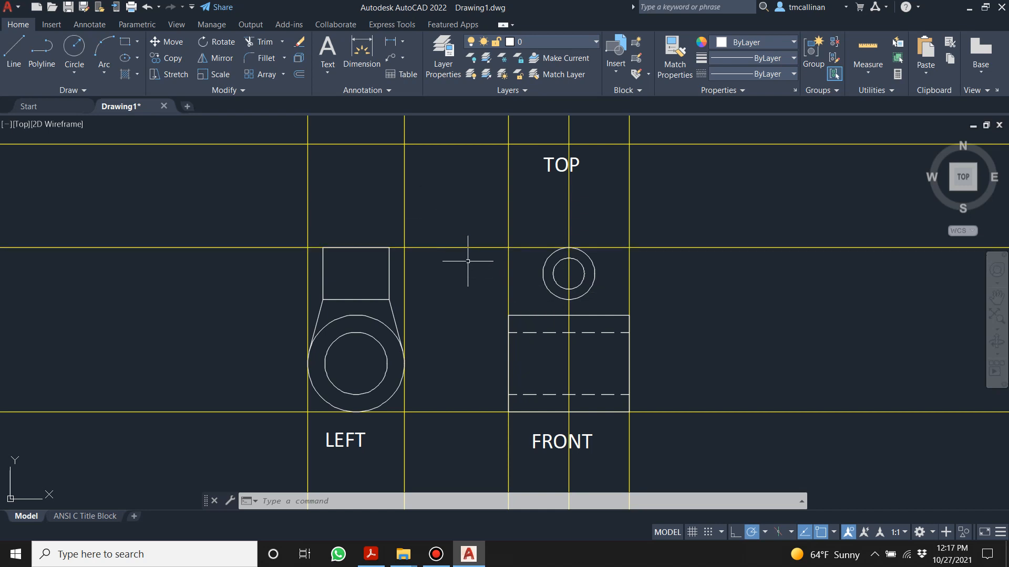
left_click(530, 42)
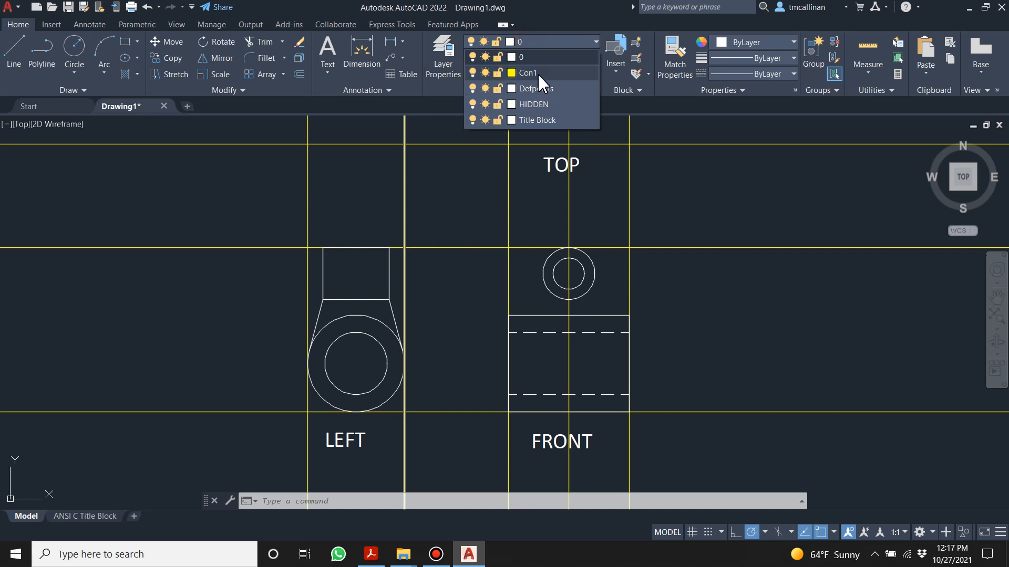
left_click(538, 74)
left_click(63, 90)
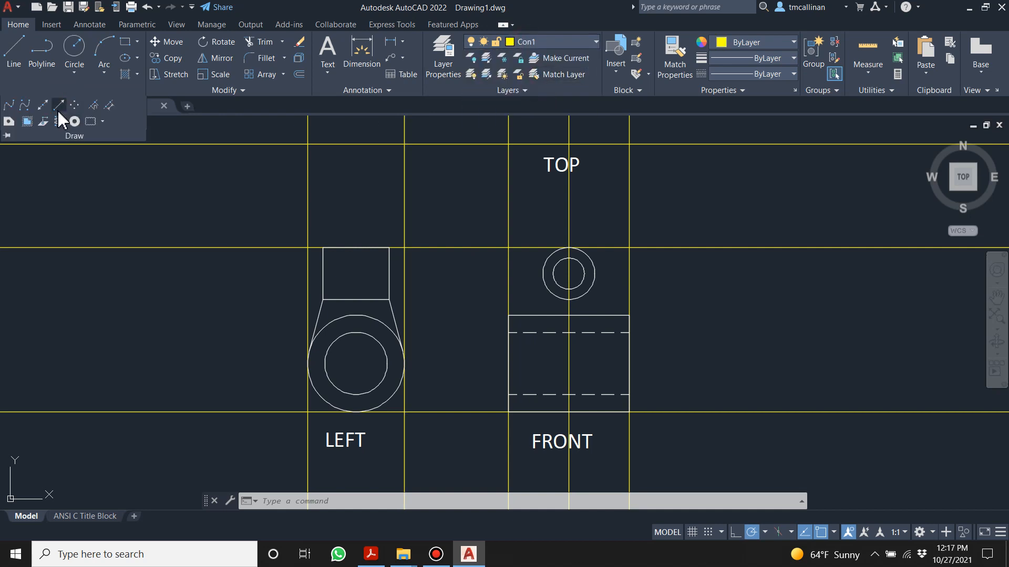
left_click(45, 106)
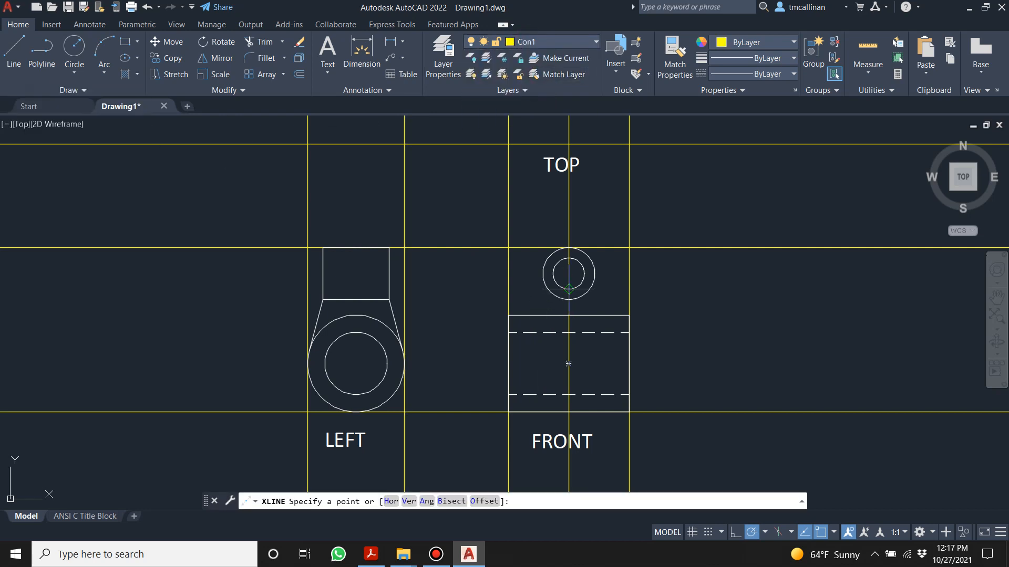
left_click(568, 288)
left_click(466, 282)
key("Escape")
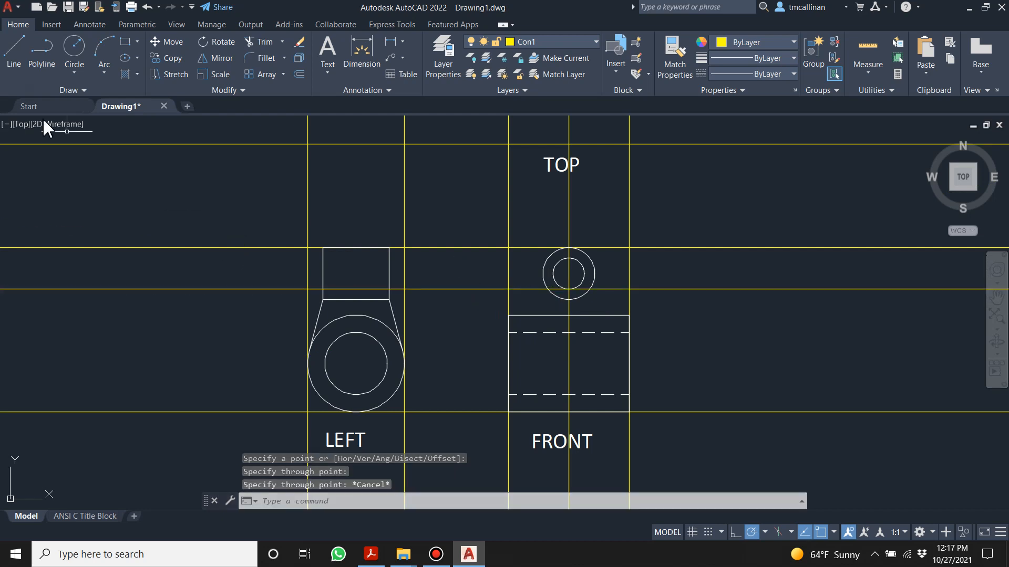
- Draw a horizontal construction line through the top quadrant of FRONT's upper bore circle
left_click(27, 92)
left_click(43, 106)
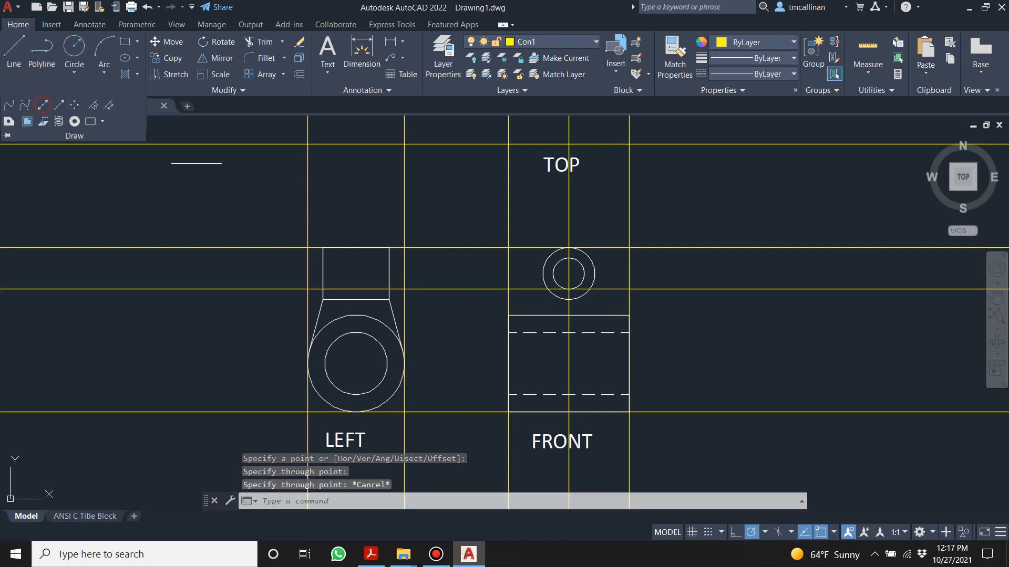
left_click(568, 258)
key("Escape")
key("Escape")
key("Escape")
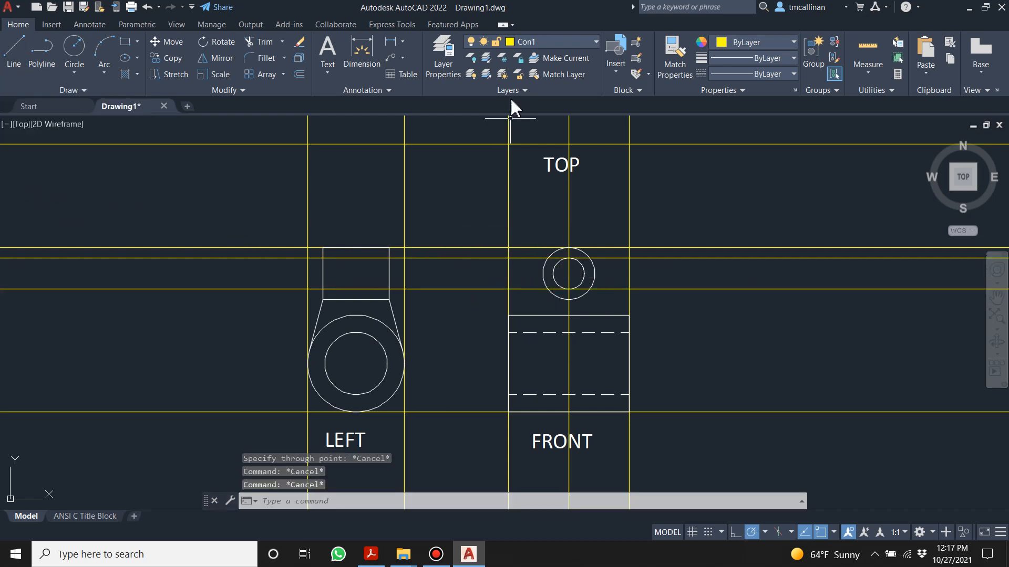
- On layer HIDDEN, draw the bore's top edge across LEFT's upper rectangle along the projected construction line
left_click(520, 42)
left_click(524, 105)
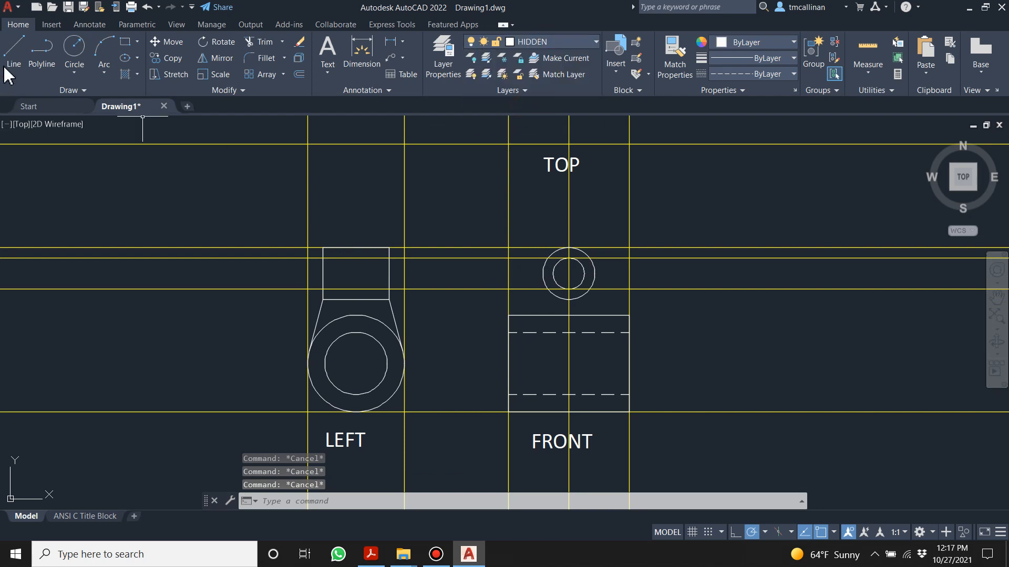
left_click(14, 50)
left_click(323, 258)
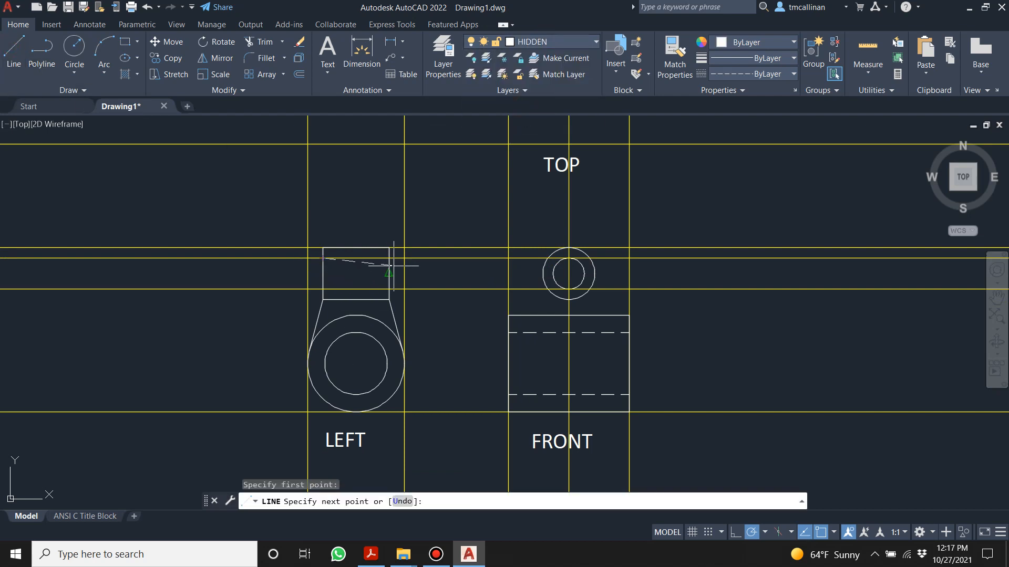
left_click(389, 258)
key("Escape")
- Draw the bore's bottom hidden edge across LEFT's upper rectangle along the lower projected construction line
left_click(15, 50)
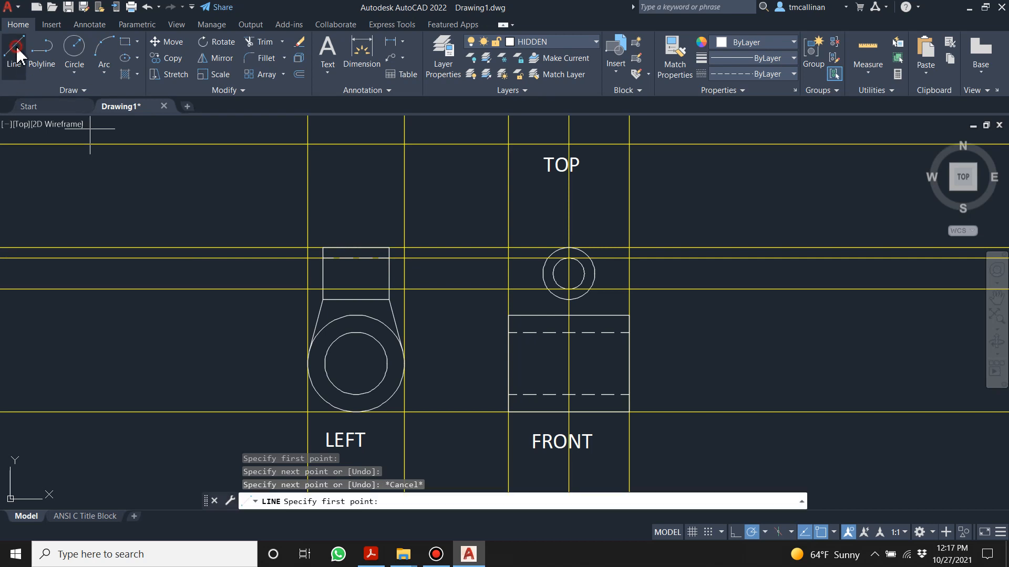
left_click(322, 288)
left_click(388, 289)
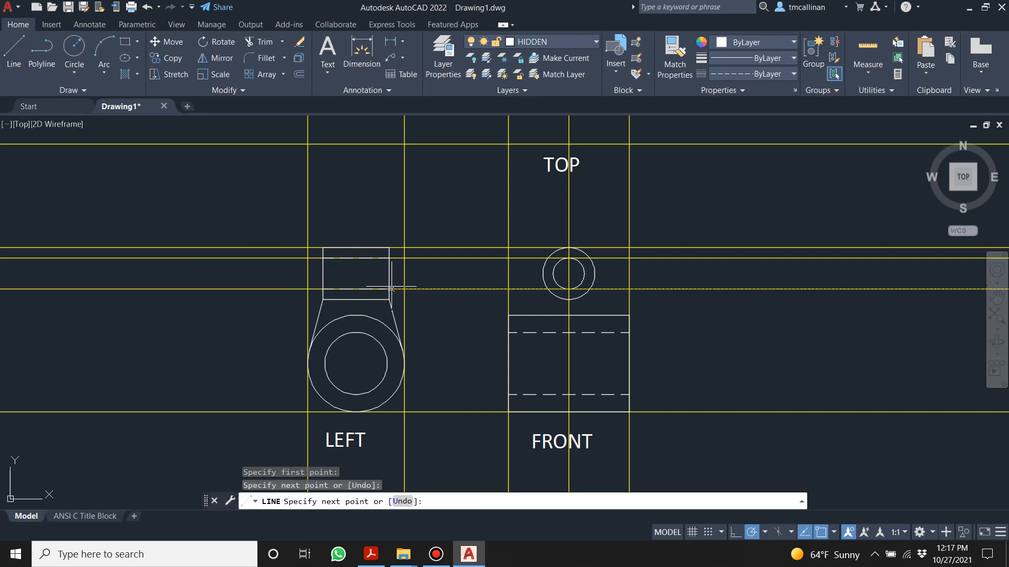
key("Escape")
key("Escape")
key("Escape")
- Erase the two horizontal construction lines projected from the upper bore circle
left_click(474, 331)
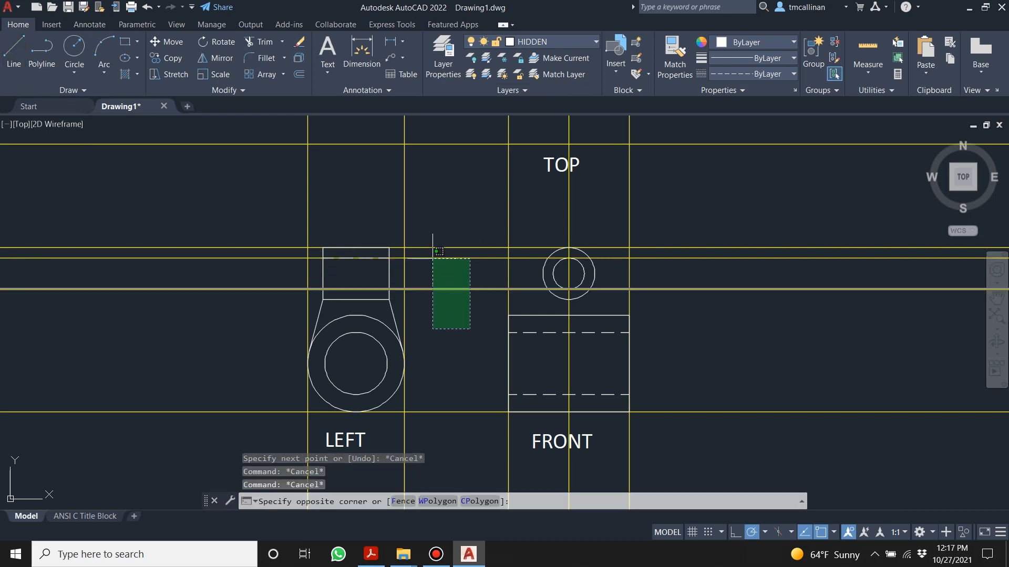
left_click(432, 258)
key("Delete")
left_click(432, 259)
key("Delete")
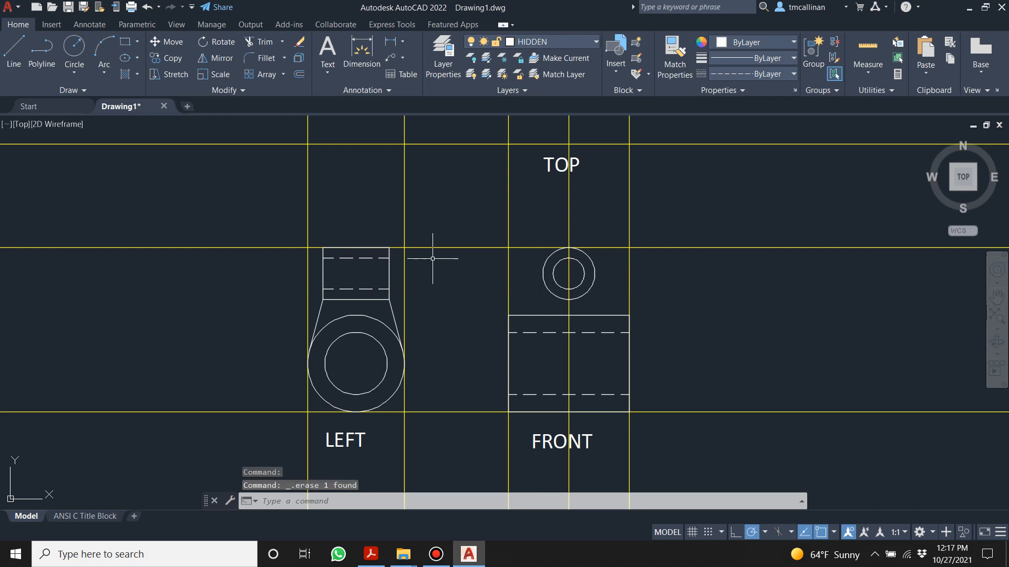
- Check the web geometry between the cylinders in the Example 18 PDF and return to the AutoCAD drawing
left_click(371, 555)
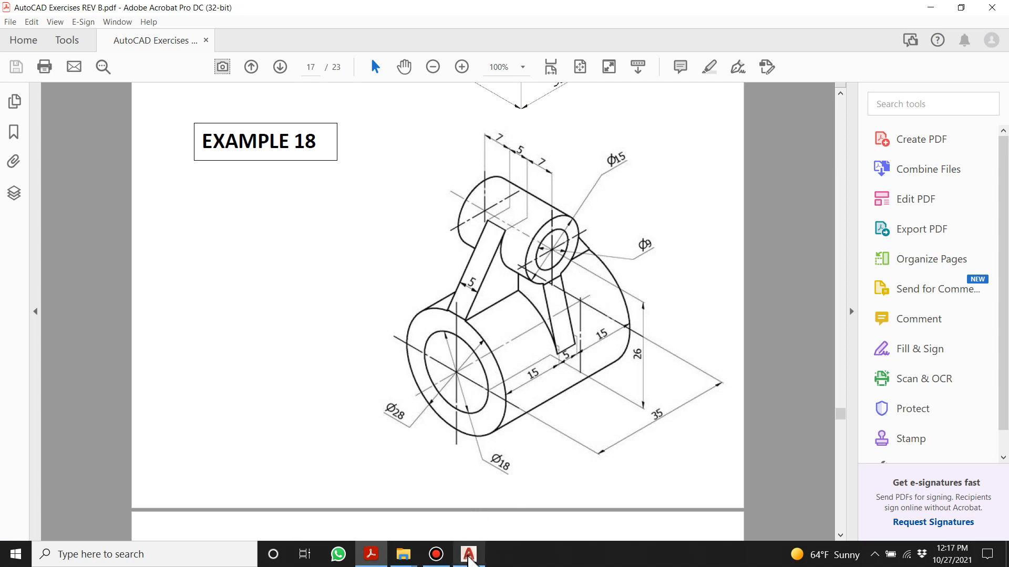
mouse_move(479, 559)
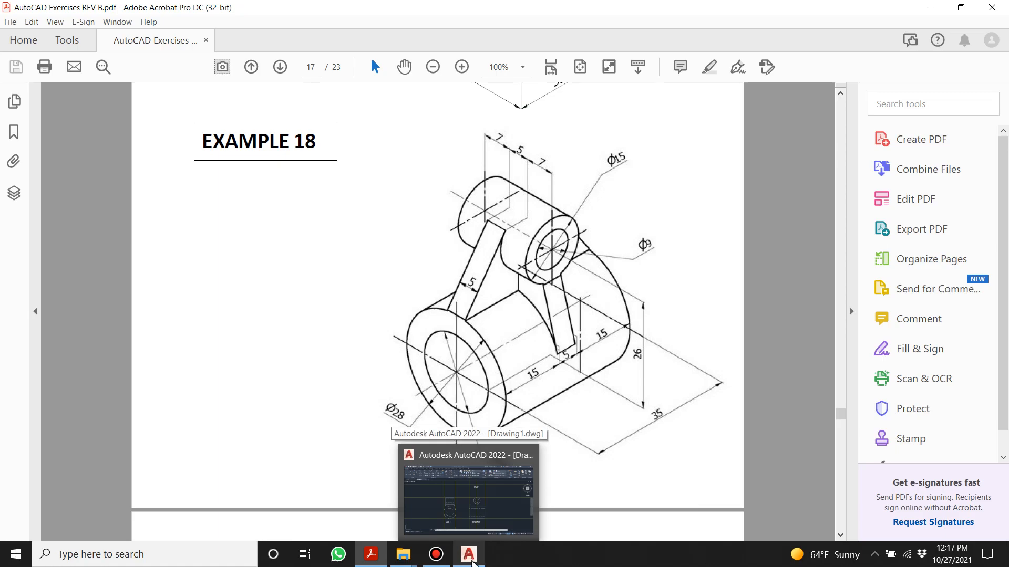
left_click(478, 560)
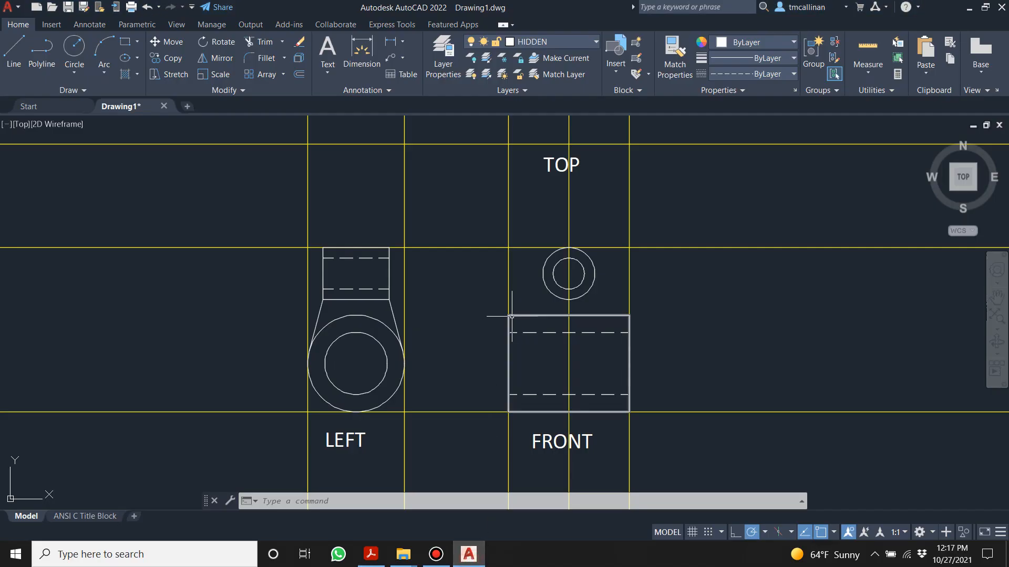
- Make layer 0 current and enable the Tangent object snap
scroll(531, 286, "up", 2)
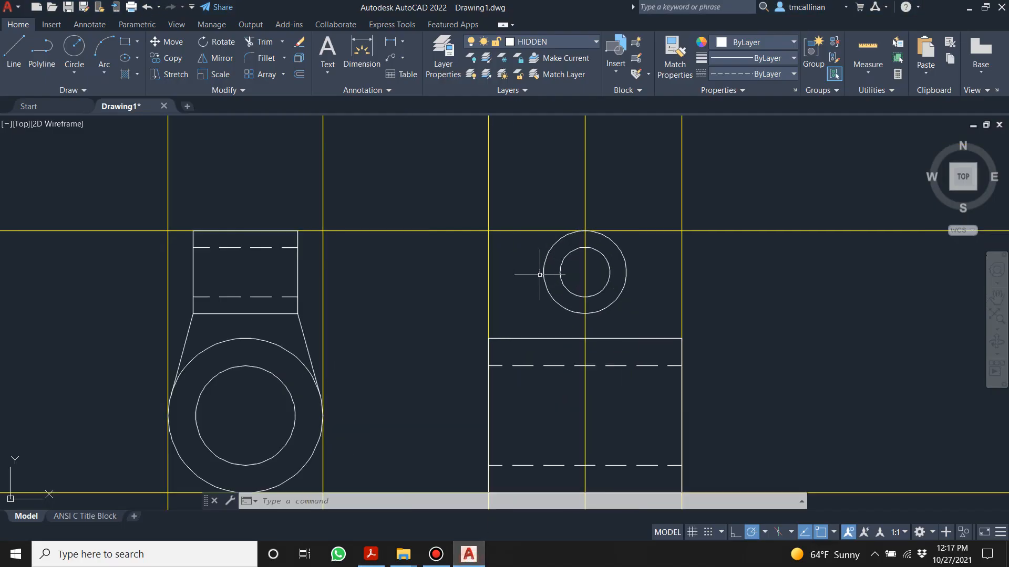
left_click(544, 42)
left_click(536, 60)
left_click(13, 54)
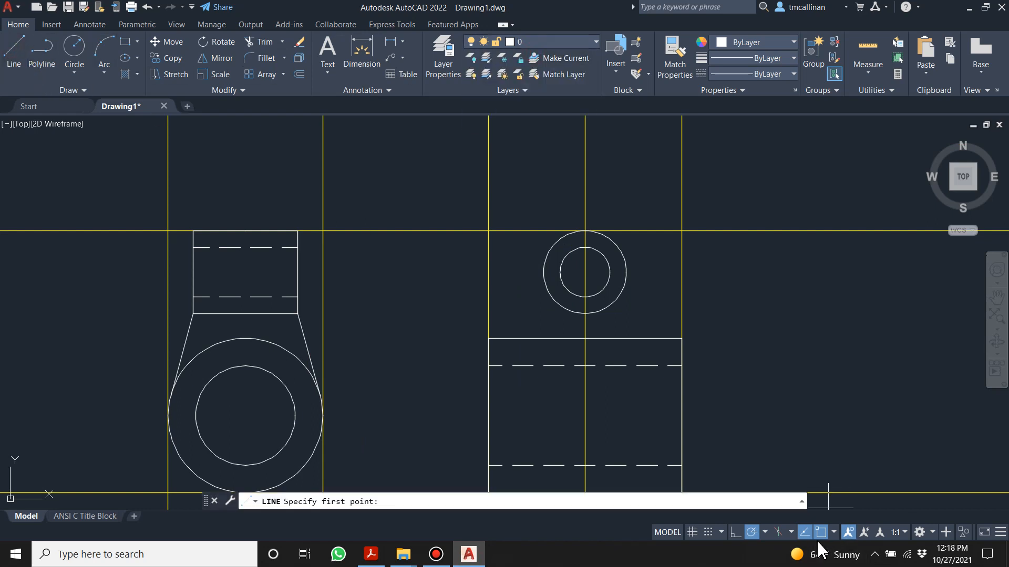
left_click(833, 532)
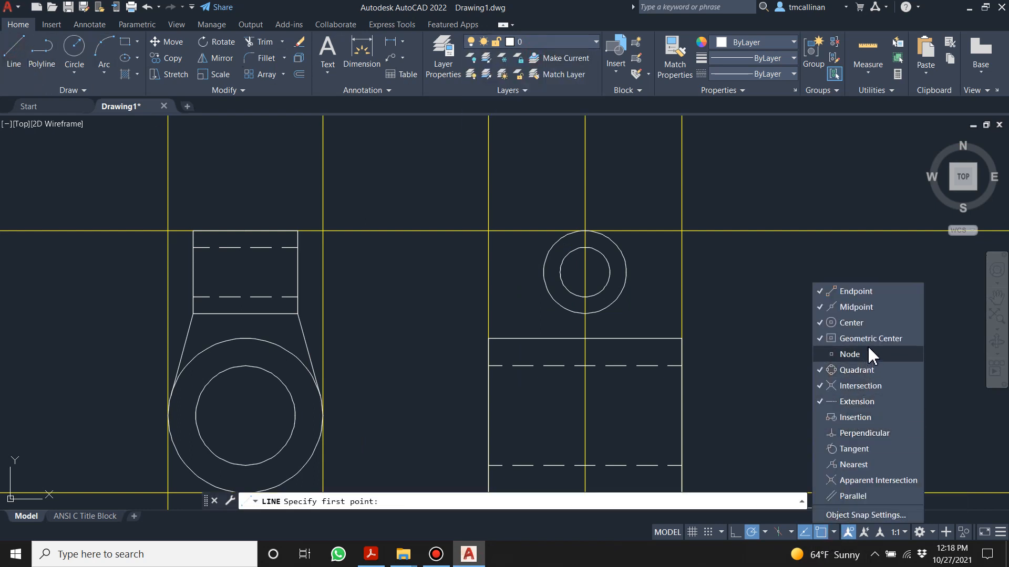
left_click(885, 449)
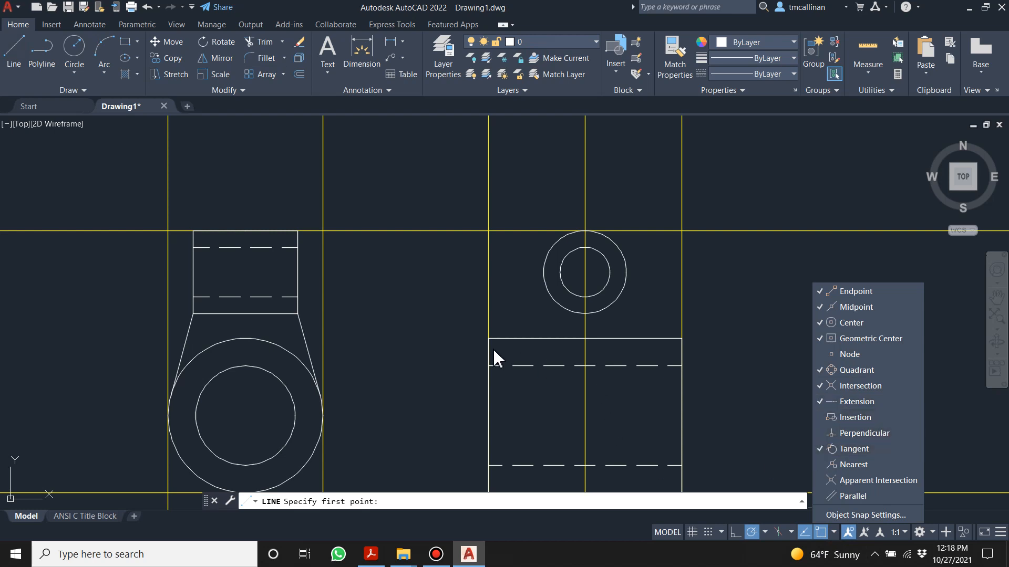
- Draw a line from the upper-left corner of FRONT's rectangle tangent to the left side of the upper outer circle
left_click(10, 57)
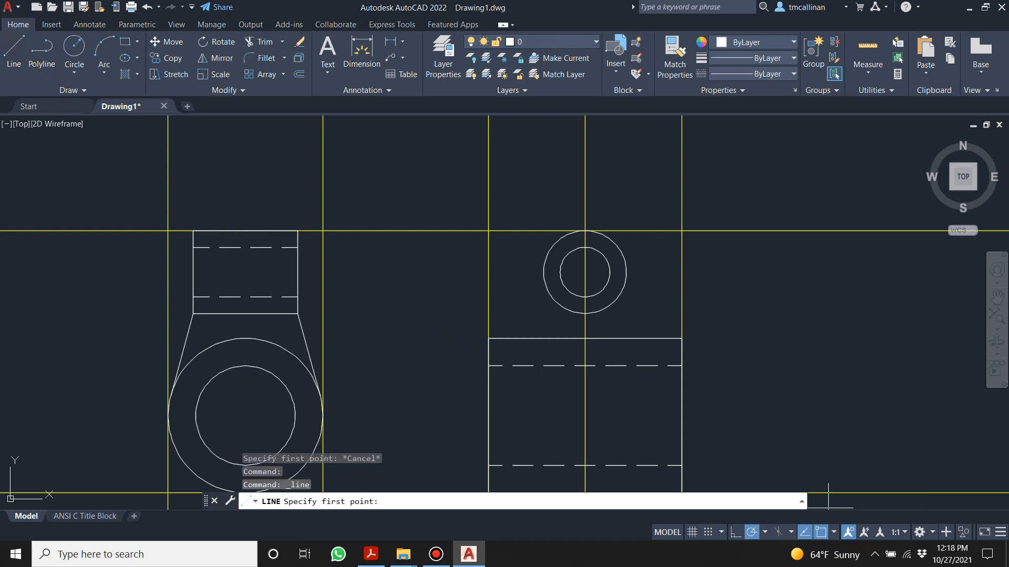
left_click(489, 338)
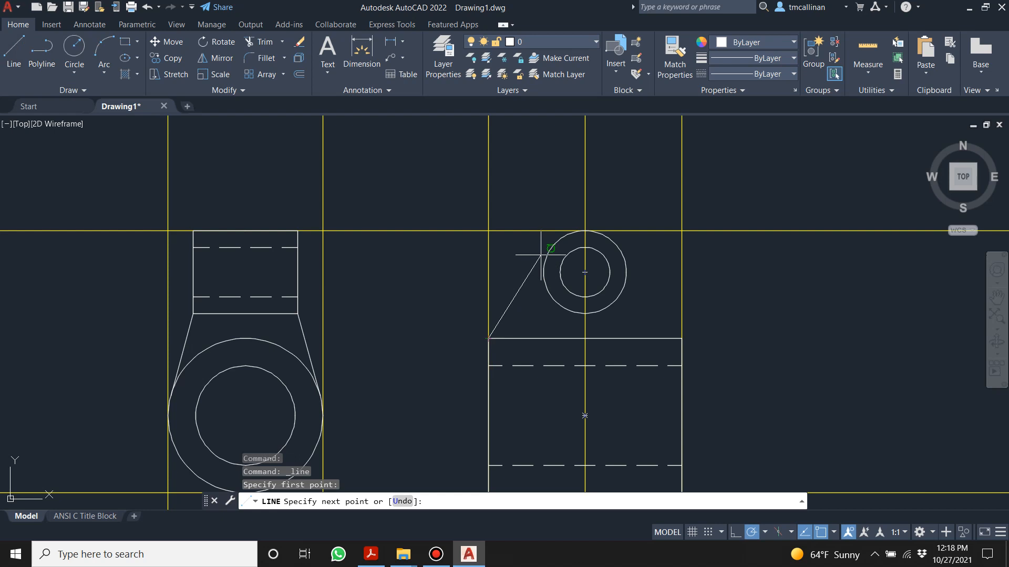
left_click(522, 270)
key("Escape")
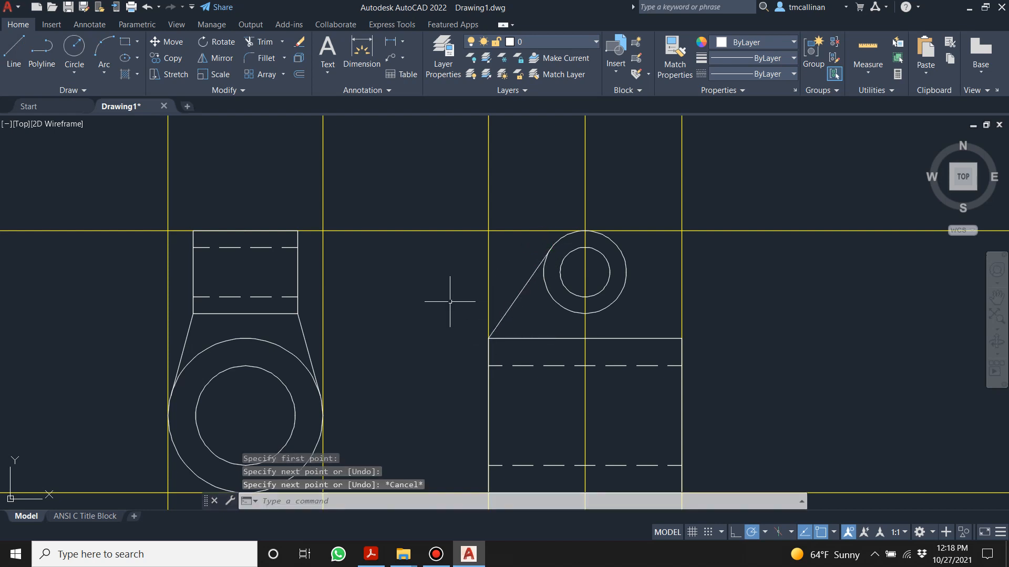
- Try a line from the upper-right corner of FRONT's rectangle tangent to the outer circle, and erase it
left_click(13, 52)
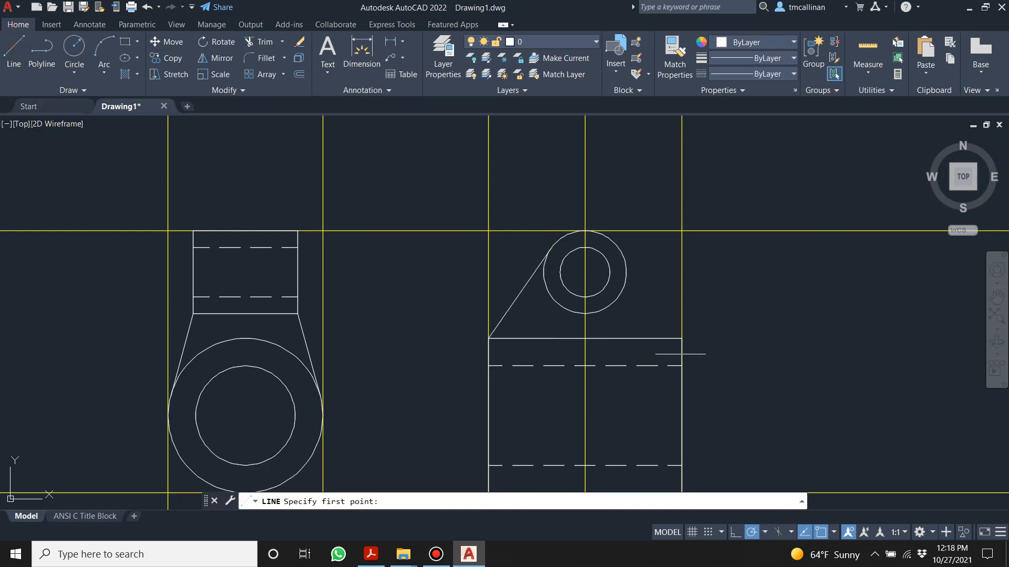
left_click(681, 339)
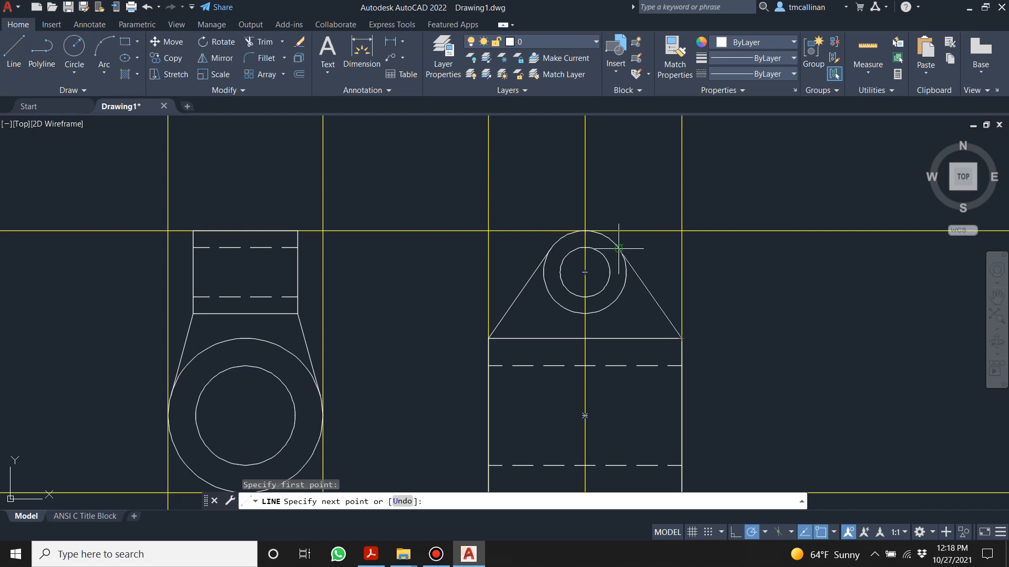
left_click(619, 248)
key("Escape")
scroll(642, 294, "up", 4)
left_click(667, 279)
key("Delete")
- Draw a line from the upper-right corner of FRONT's rectangle to the outer circle's right quadrant
left_click(13, 59)
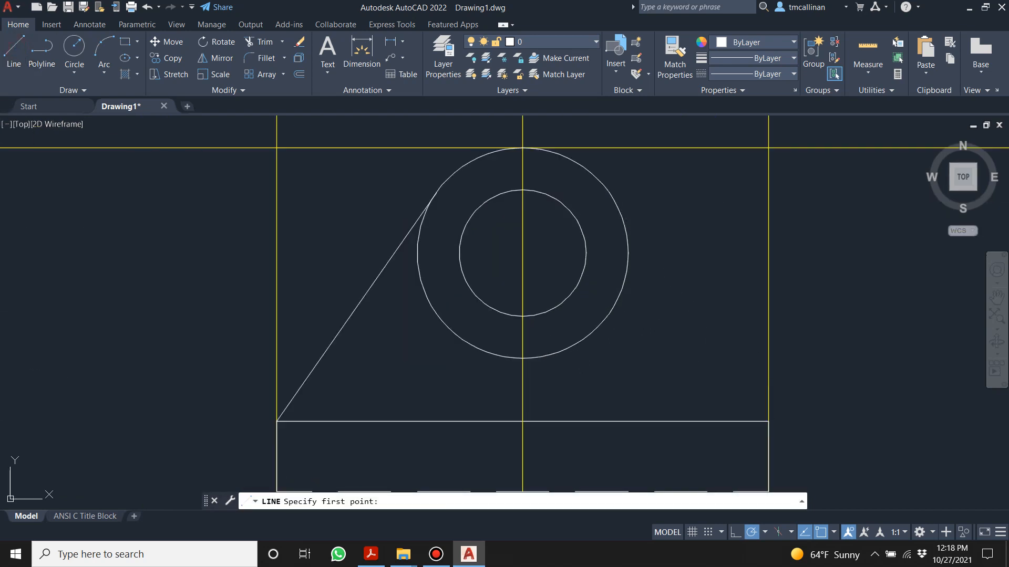
left_click(768, 421)
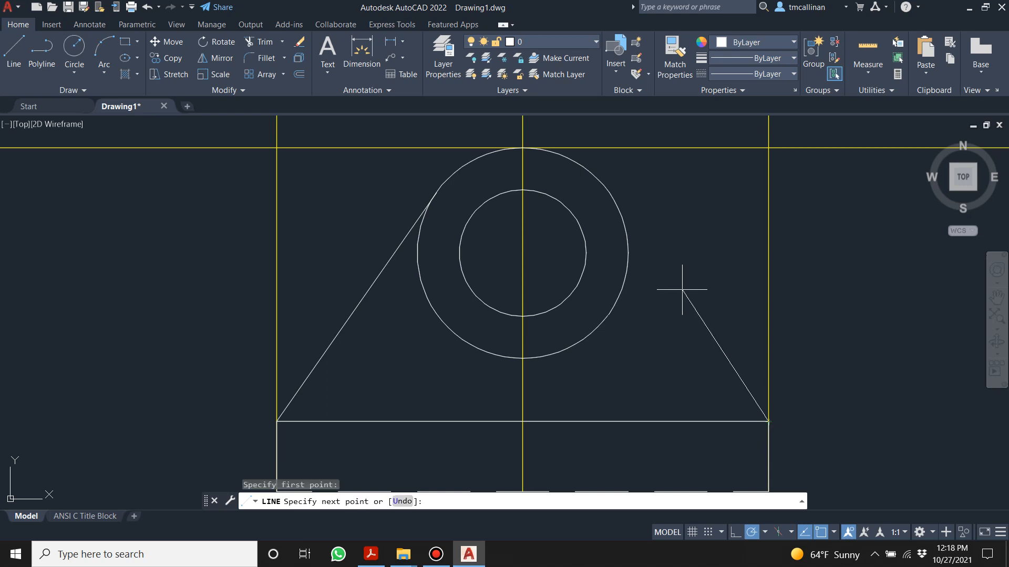
left_click(629, 253)
key("Escape")
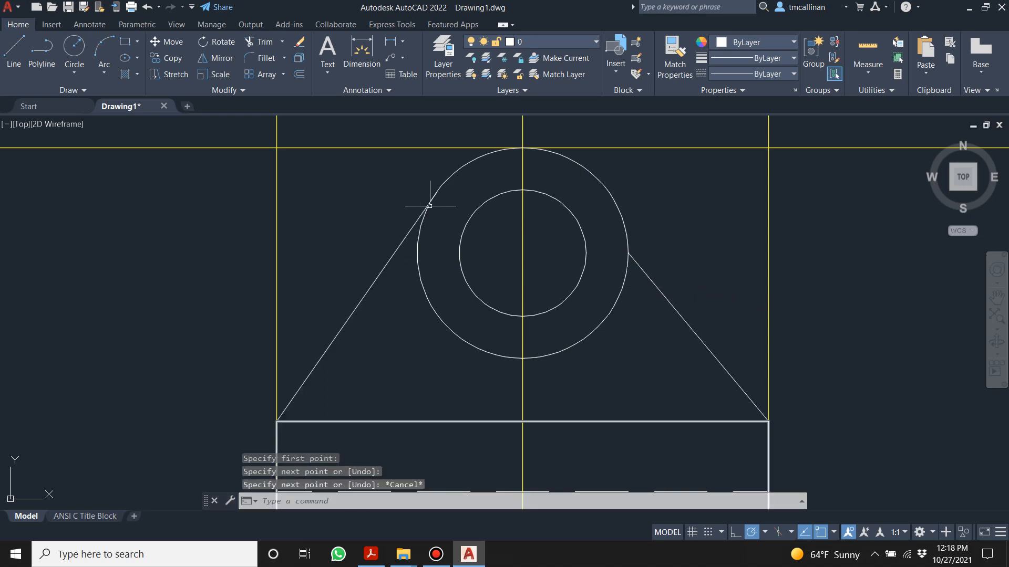
scroll(457, 252, "down", 4)
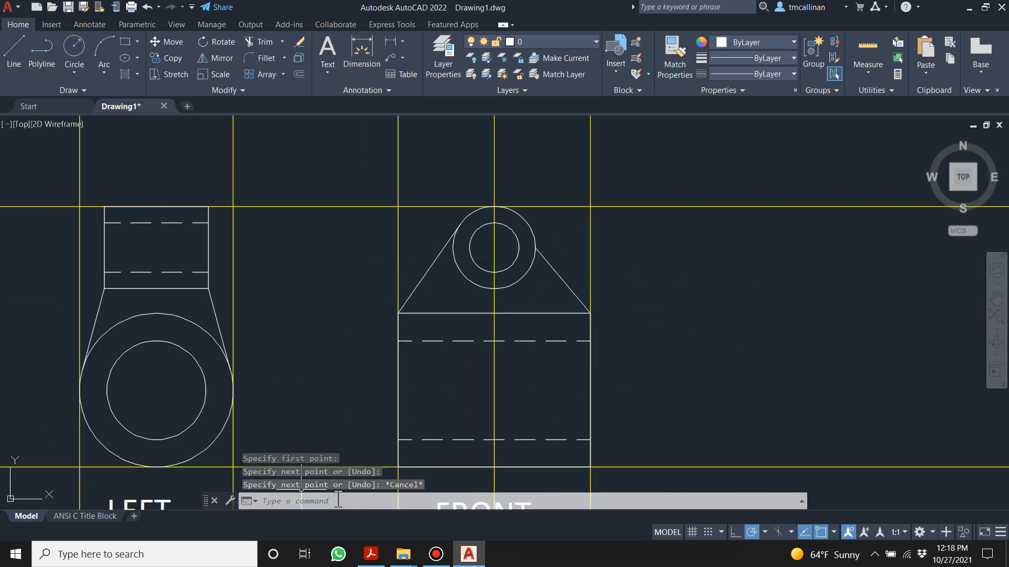
- Replace the right web line in FRONT with a line from the rectangle's upper-right corner tangent to the right side of the outer circle
left_click(370, 555)
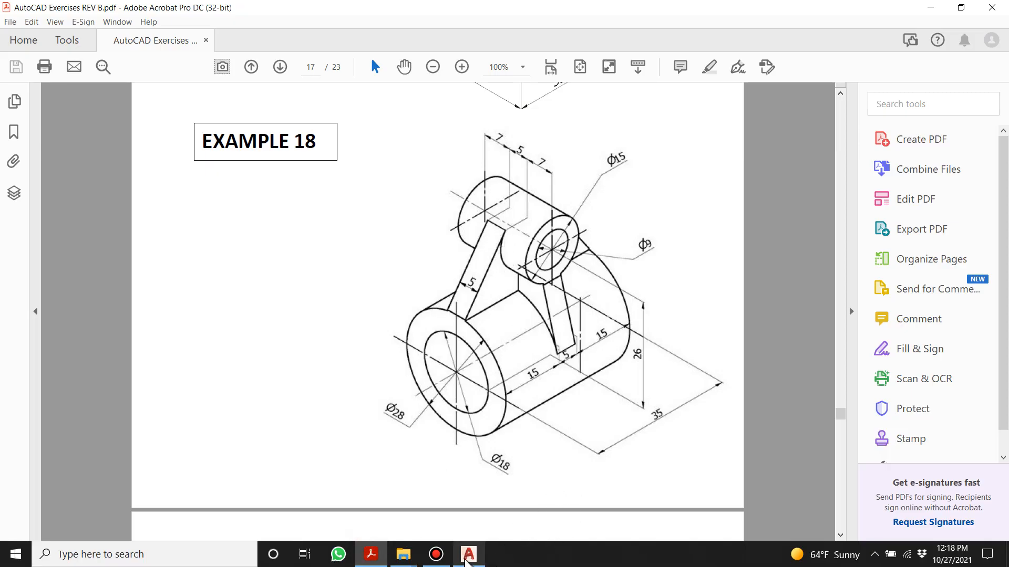
left_click(469, 554)
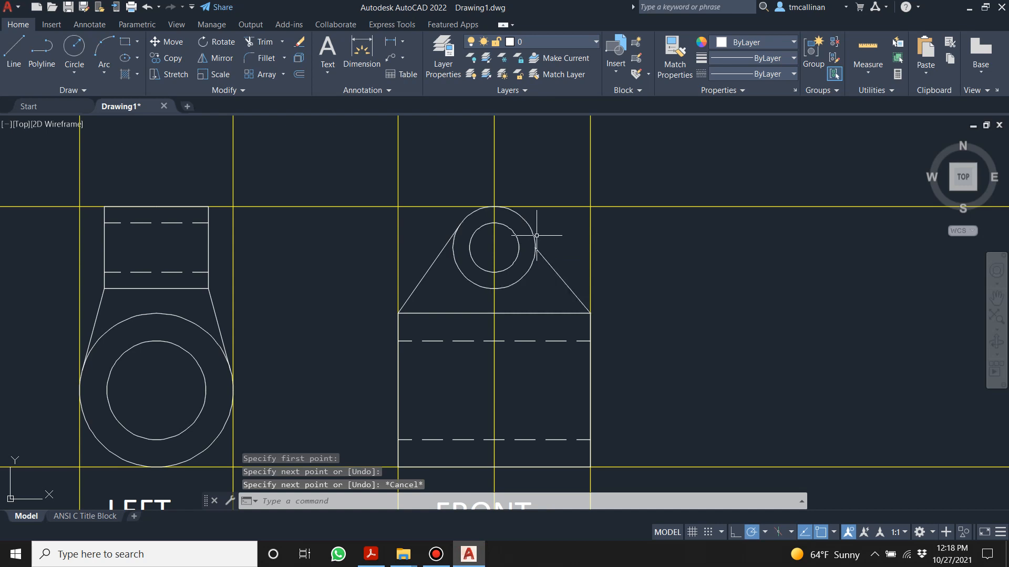
key("Escape")
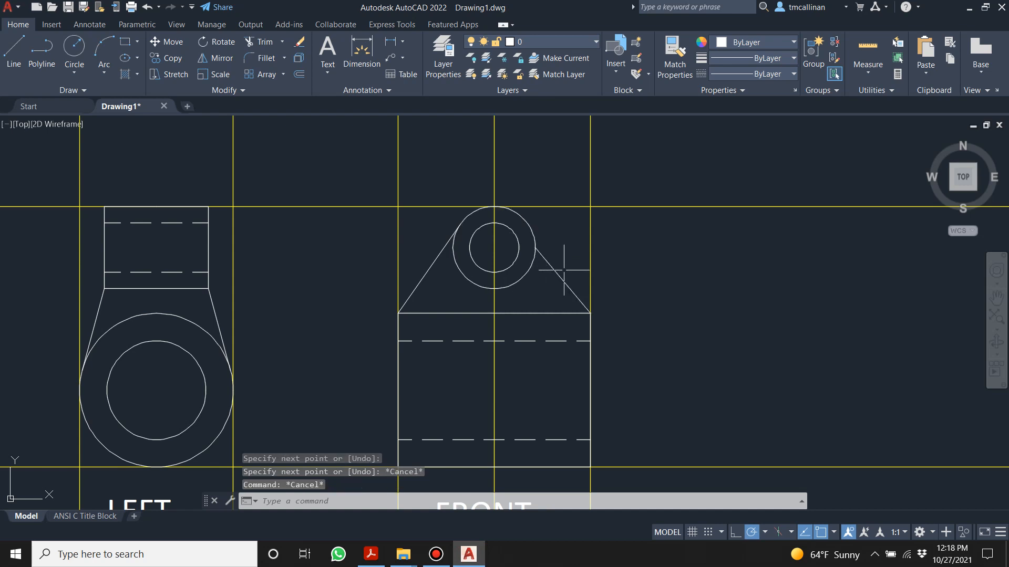
left_click(9, 49)
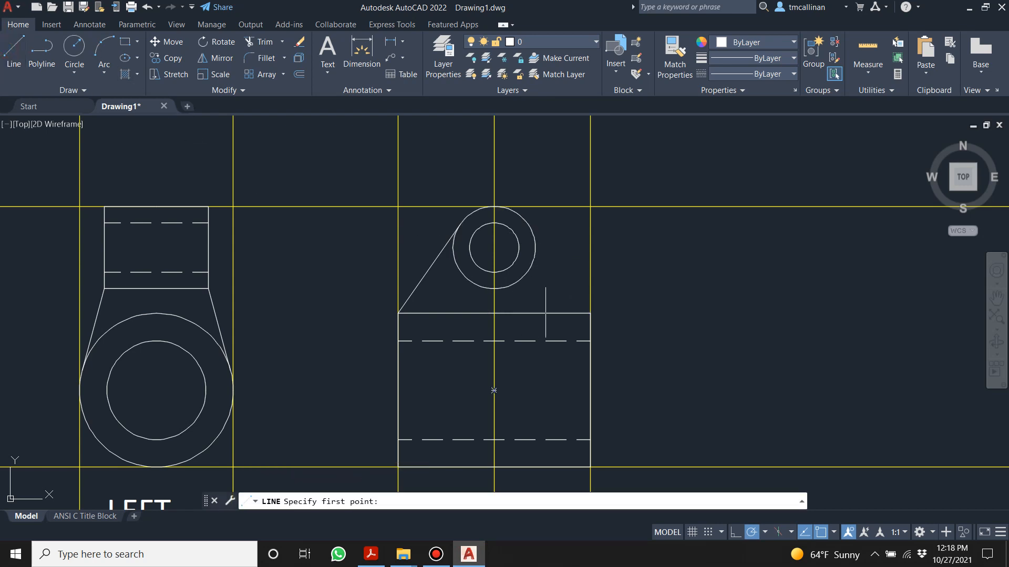
left_click(591, 313)
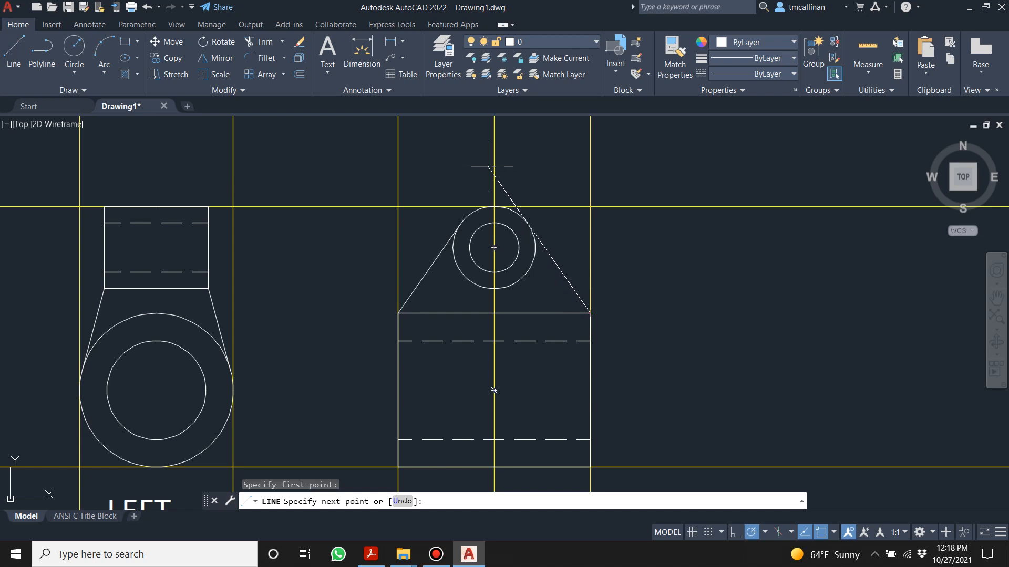
left_click(531, 229)
key("Escape")
scroll(545, 246, "up", 2)
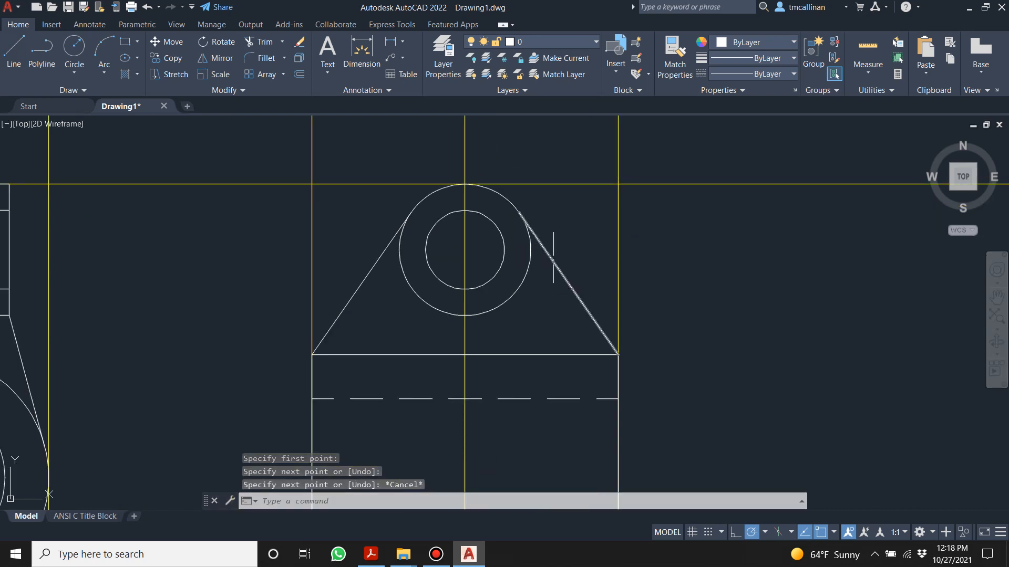
key("Escape")
scroll(445, 231, "down", 2)
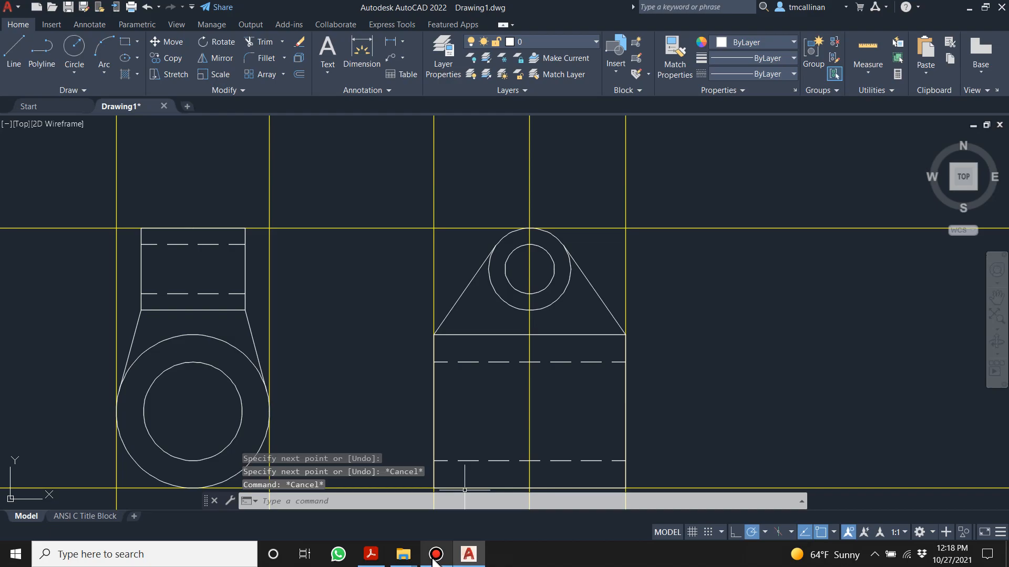
- Review the web in the Example 18 PDF, return to the AutoCAD drawing and make layer Con1 current
left_click(385, 556)
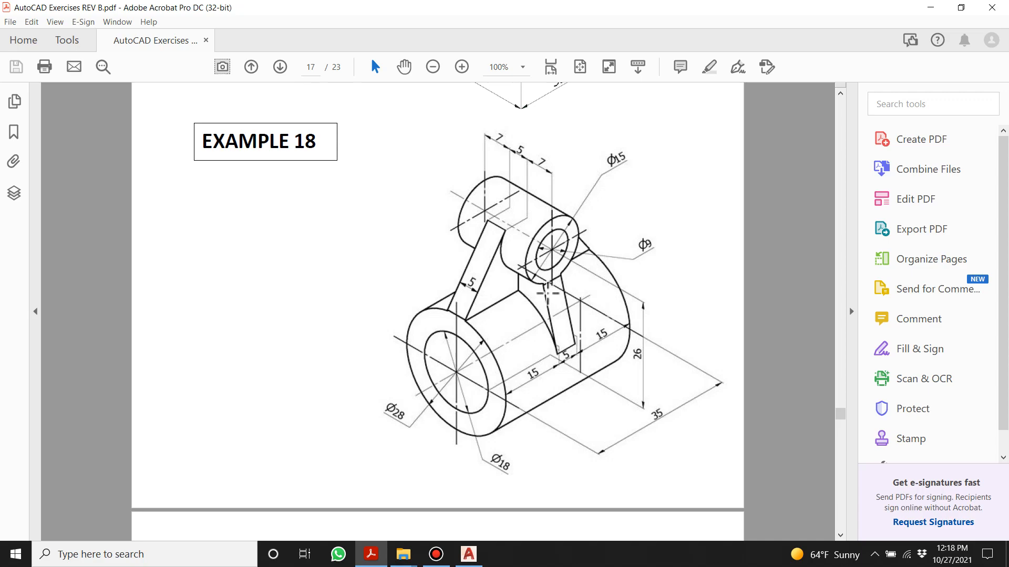
left_click(469, 554)
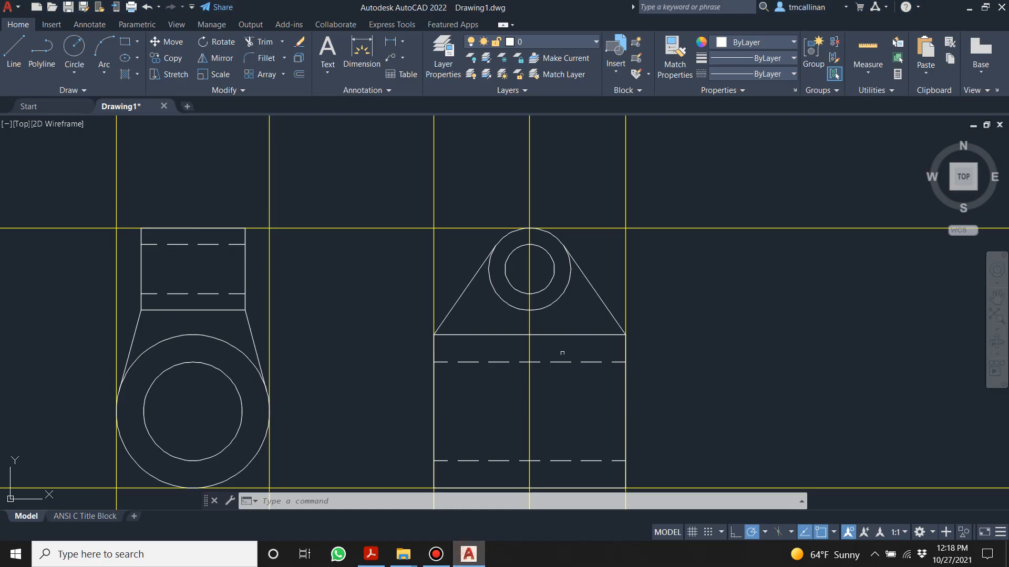
scroll(548, 331, "down", 2)
middle_click_drag(440, 322, 497, 322)
scroll(455, 364, "up", 2)
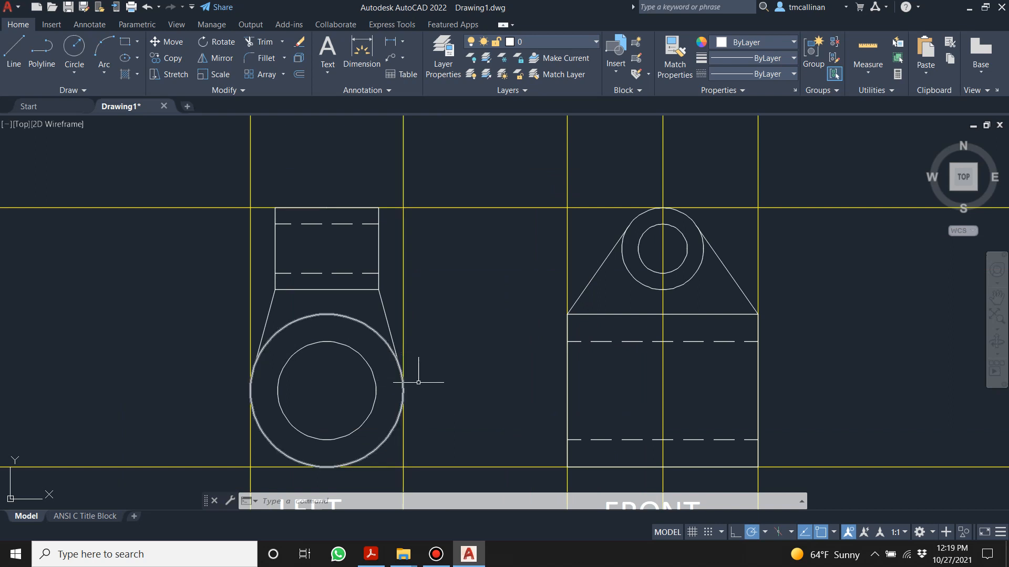
key("Escape")
key("Escape")
left_click(546, 41)
left_click(531, 74)
- Draw a horizontal construction line through the point where LEFT's right web line meets the large outer circle
left_click(74, 90)
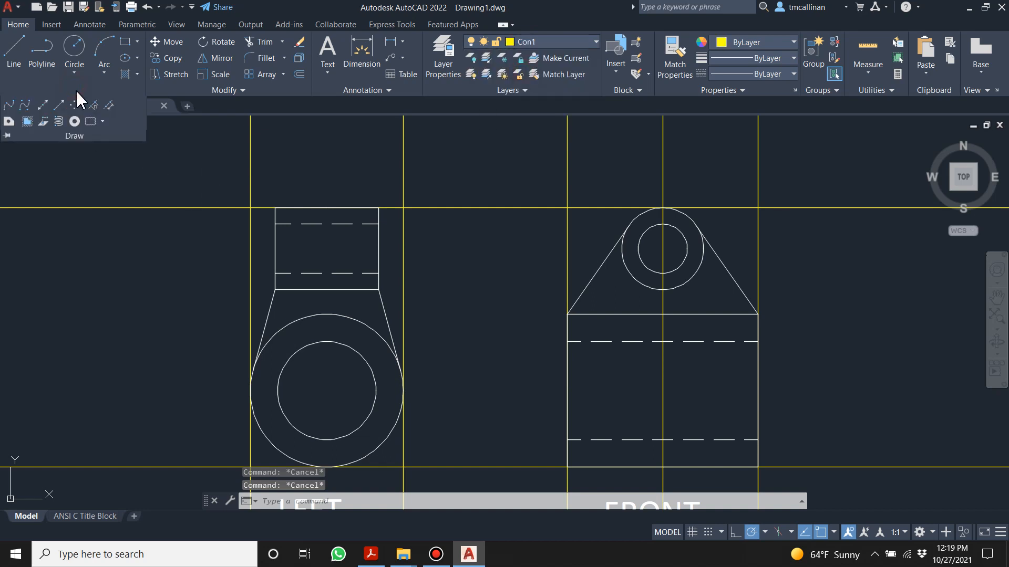
left_click(42, 105)
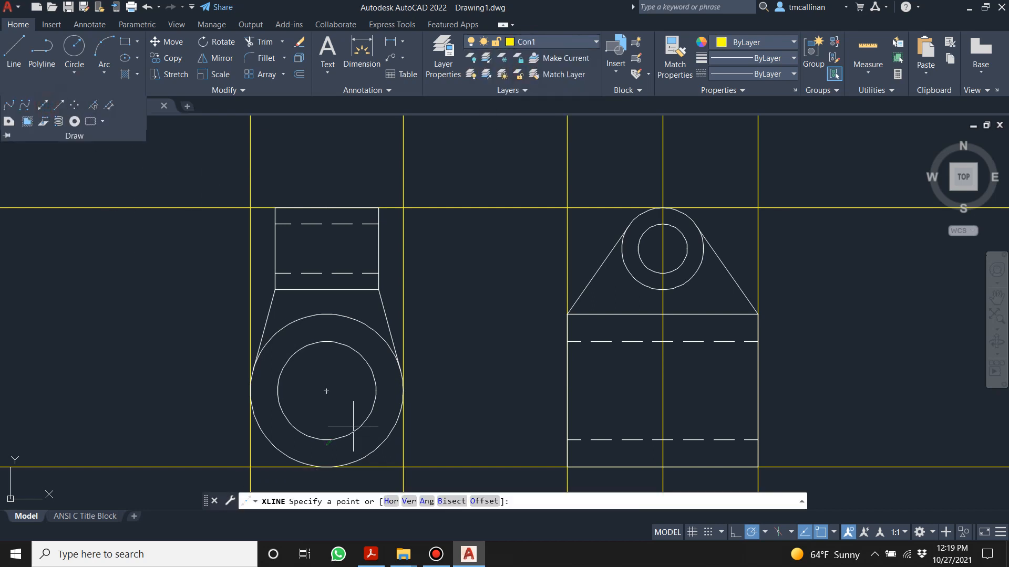
left_click(400, 371)
left_click(465, 361)
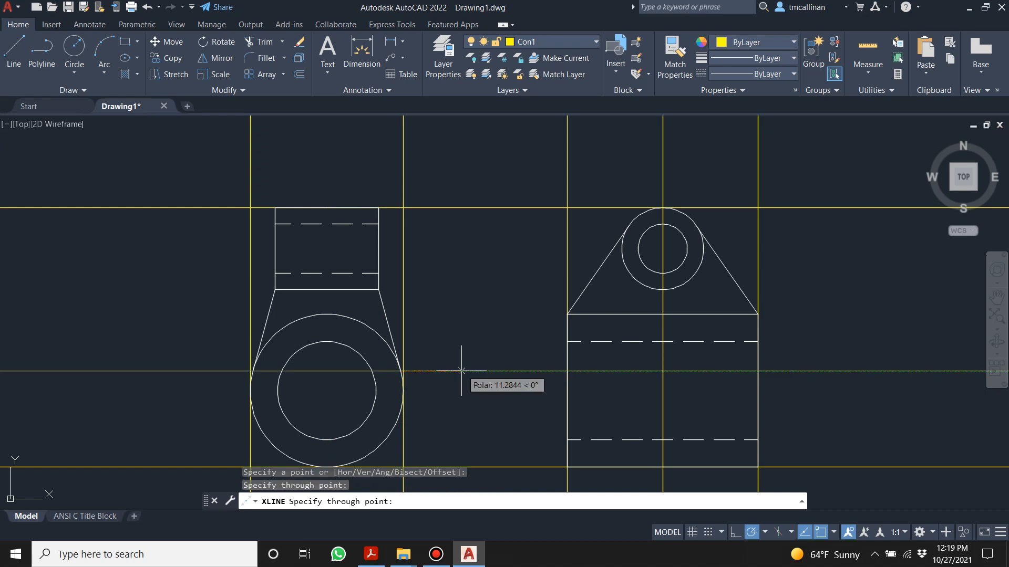
key("Escape")
scroll(399, 370, "up", 6)
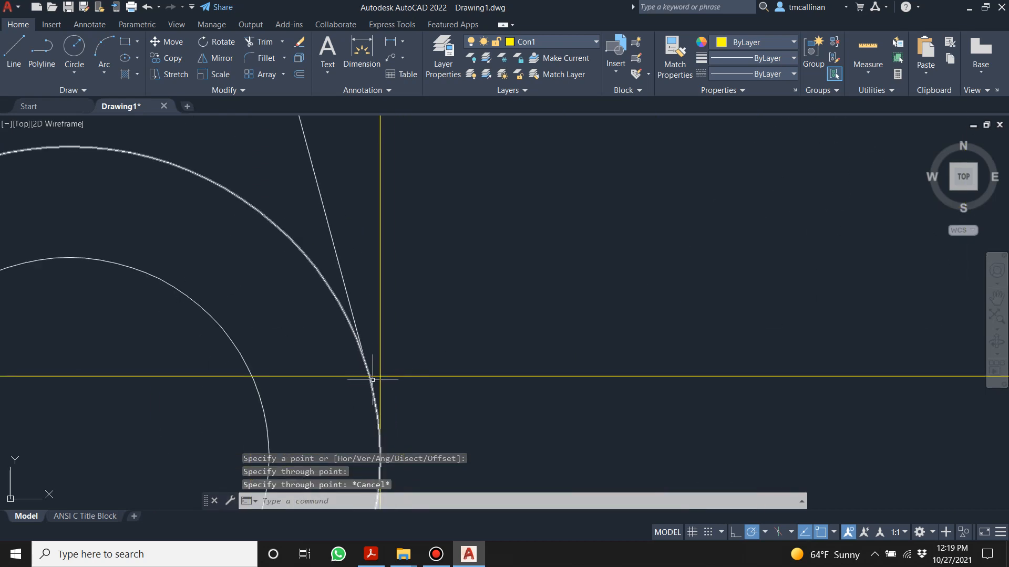
scroll(370, 373, "down", 5)
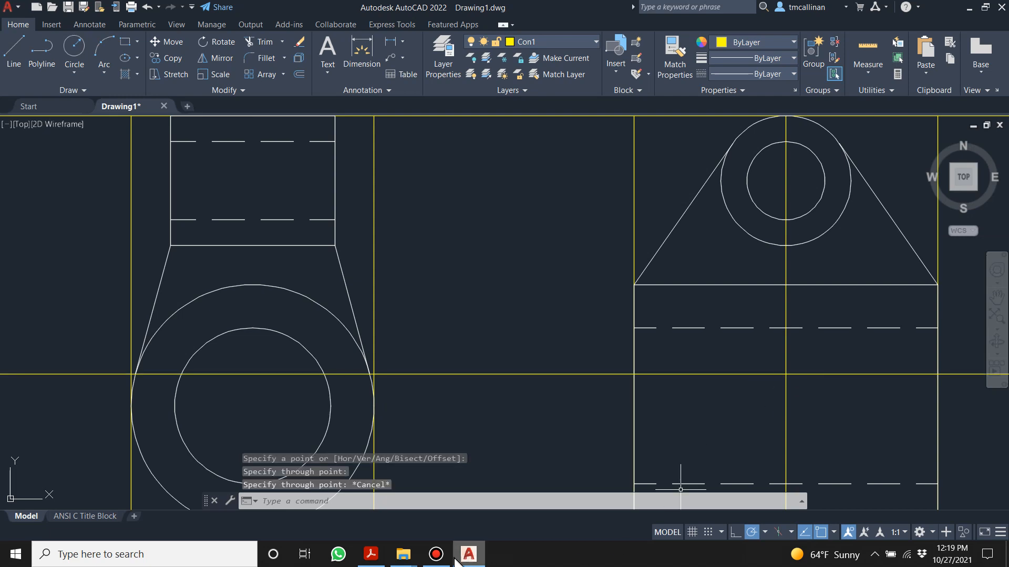
- Check the web thickness in the PDF and offset FRONT's vertical center construction line 2.5 to both sides
left_click(370, 555)
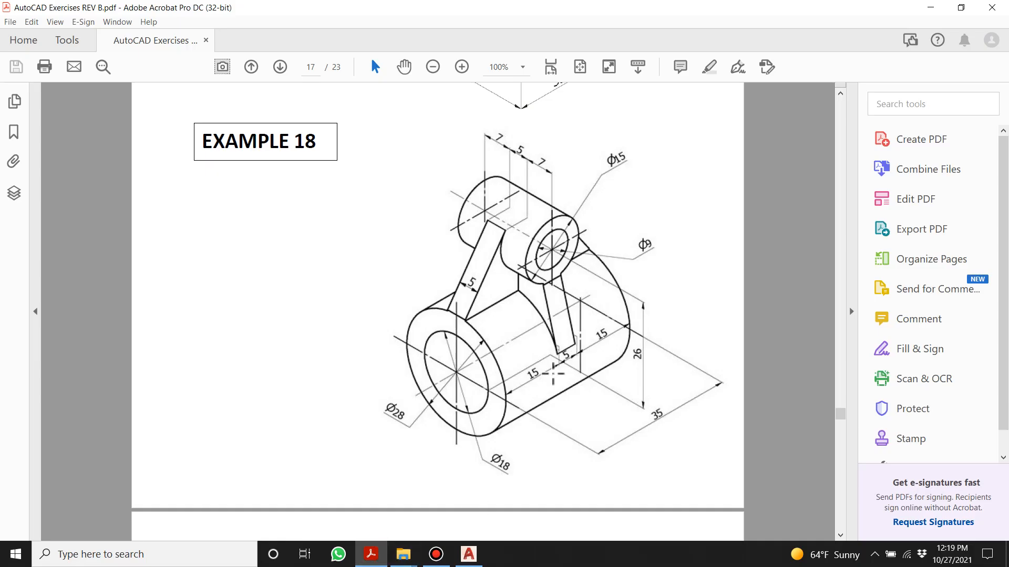
left_click(468, 554)
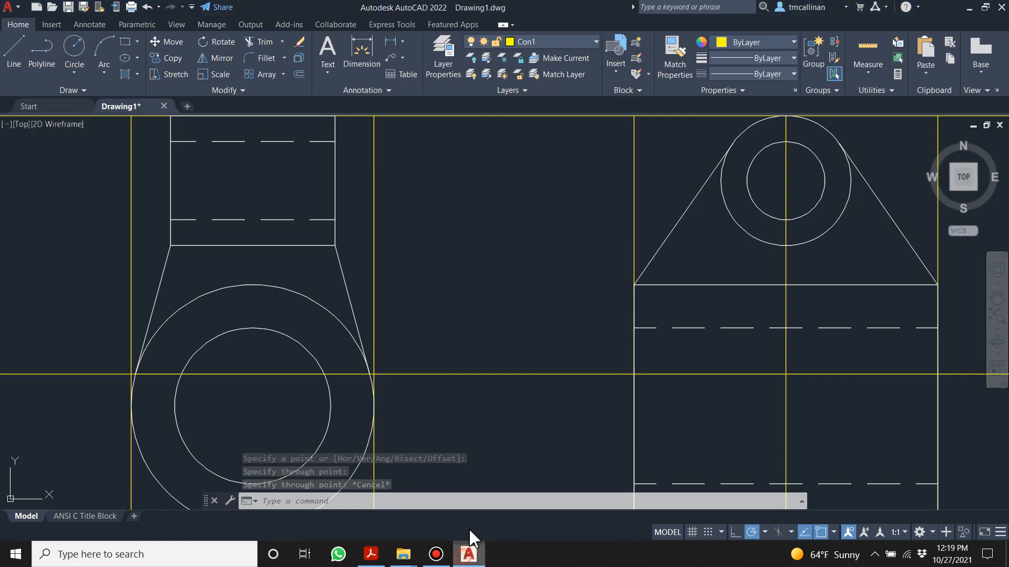
middle_click_drag(693, 260, 642, 300)
scroll(642, 299, "up", 2)
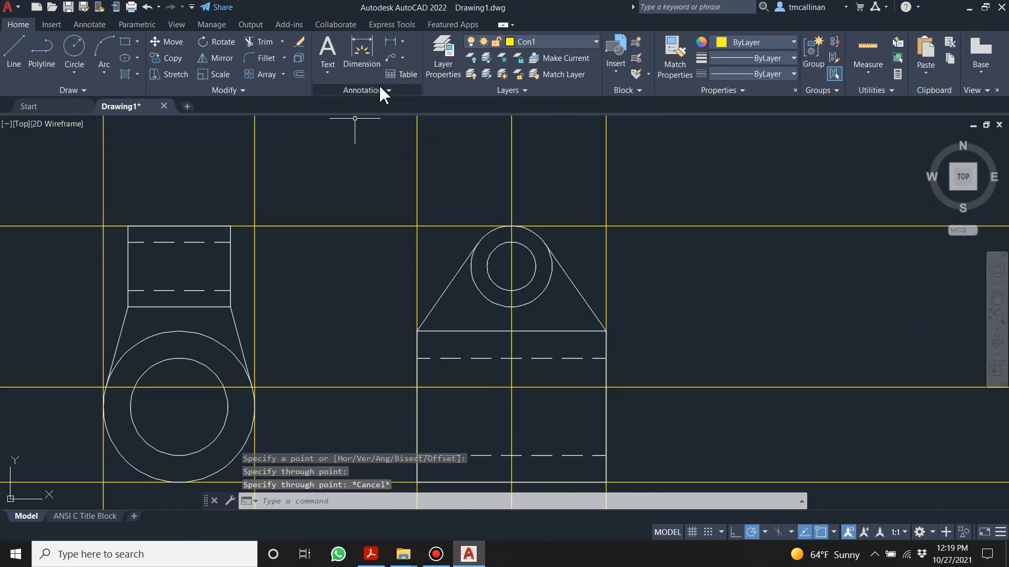
left_click(299, 74)
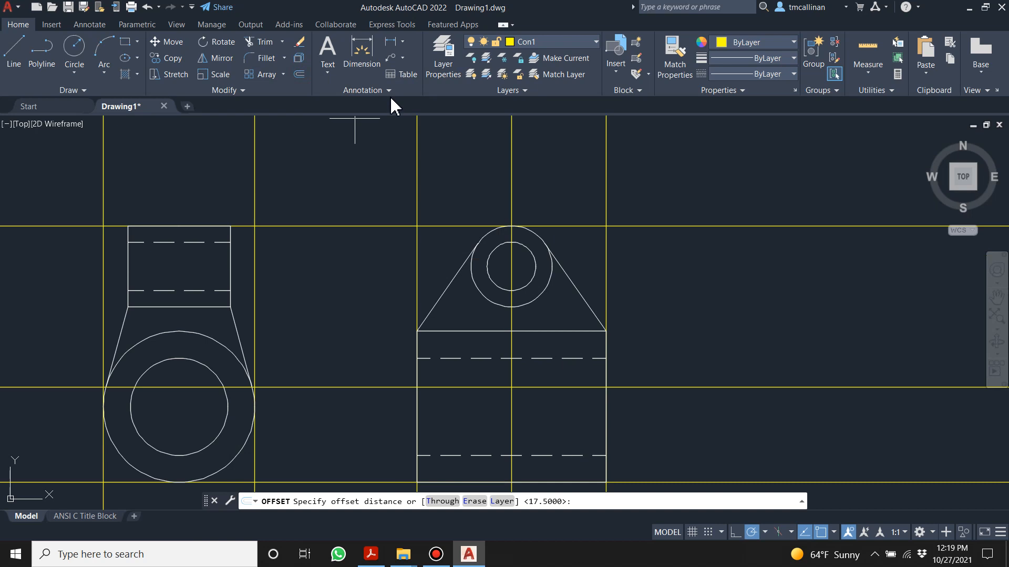
type("2.5")
key("Return")
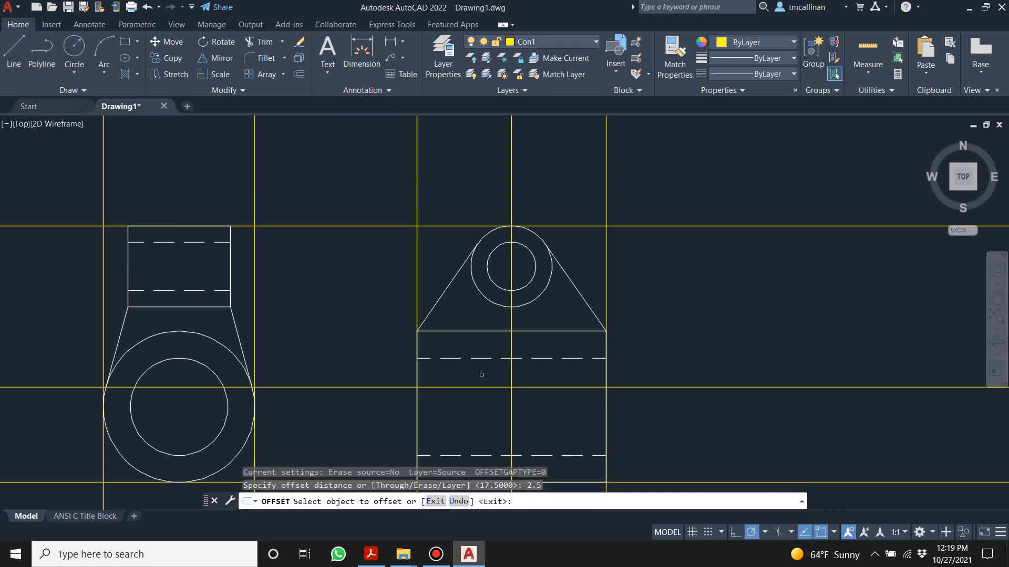
scroll(483, 374, "up", 2)
left_click(531, 325)
left_click(556, 325)
left_click(527, 323)
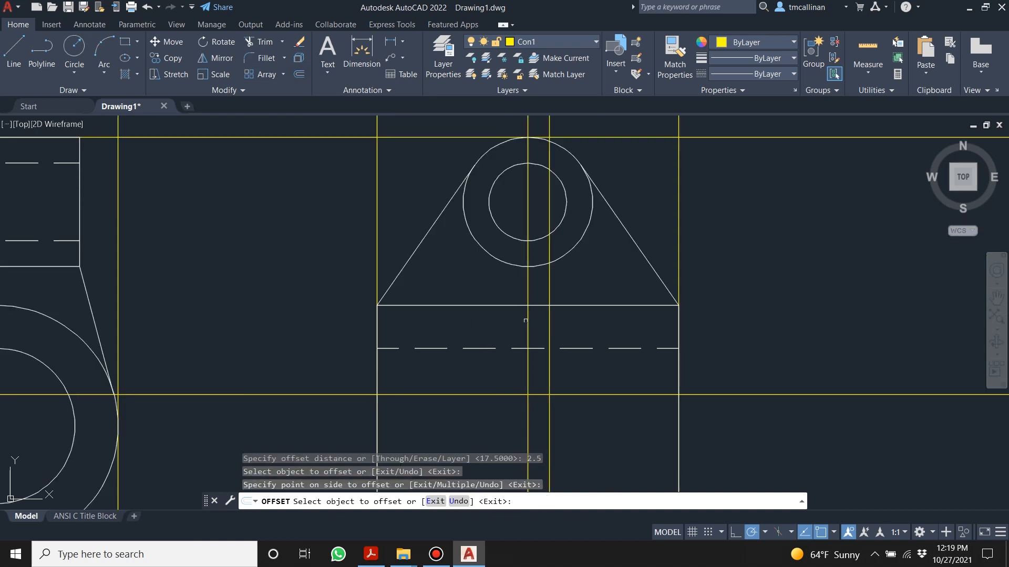
left_click(524, 320)
key("Escape")
scroll(478, 331, "down", 2)
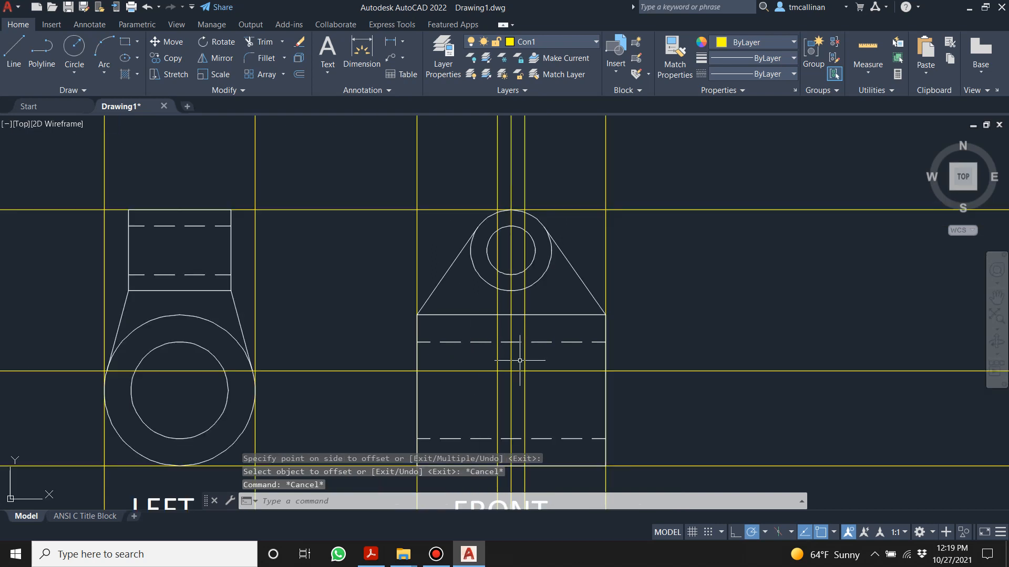
- Recheck the Example 18 figure in the PDF, return to the AutoCAD drawing and make layer 0 current
left_click(371, 554)
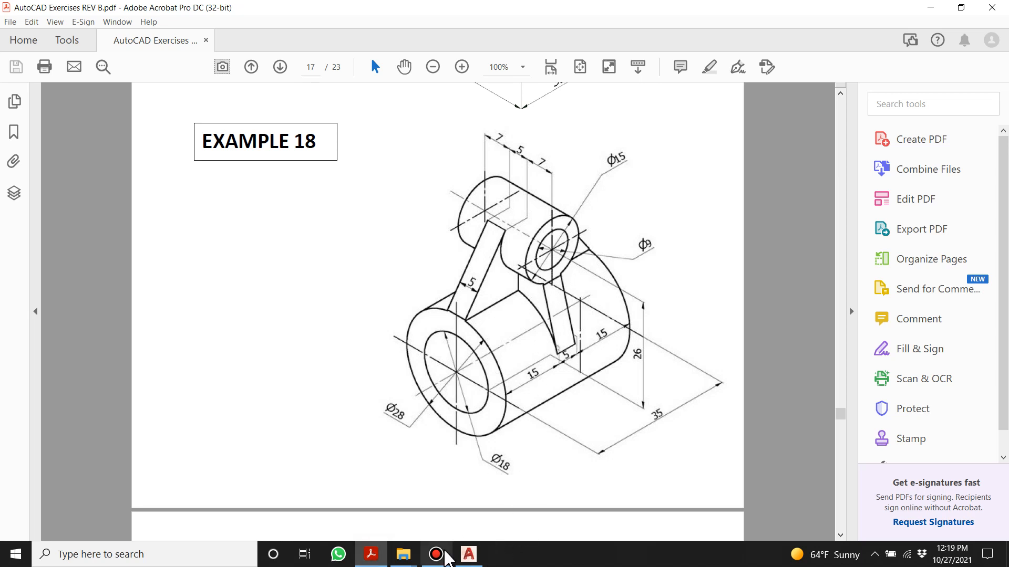
left_click(467, 555)
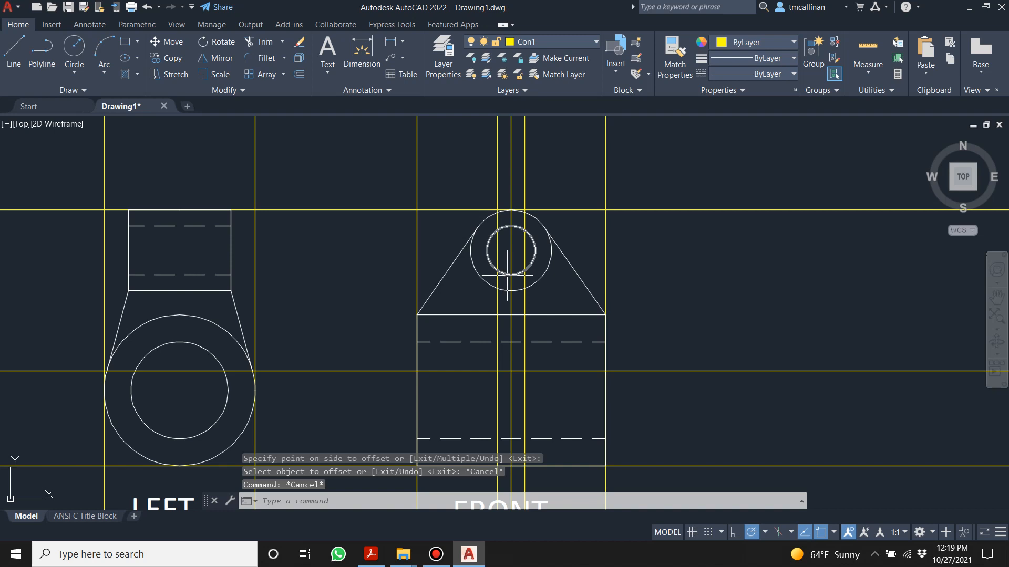
middle_click_drag(504, 275, 522, 284)
left_click(526, 42)
left_click(520, 52)
- Draw FRONT's central web outline from the outer circle down the two offset lines, closed along the horizontal construction line
left_click(14, 48)
scroll(488, 322, "up", 2)
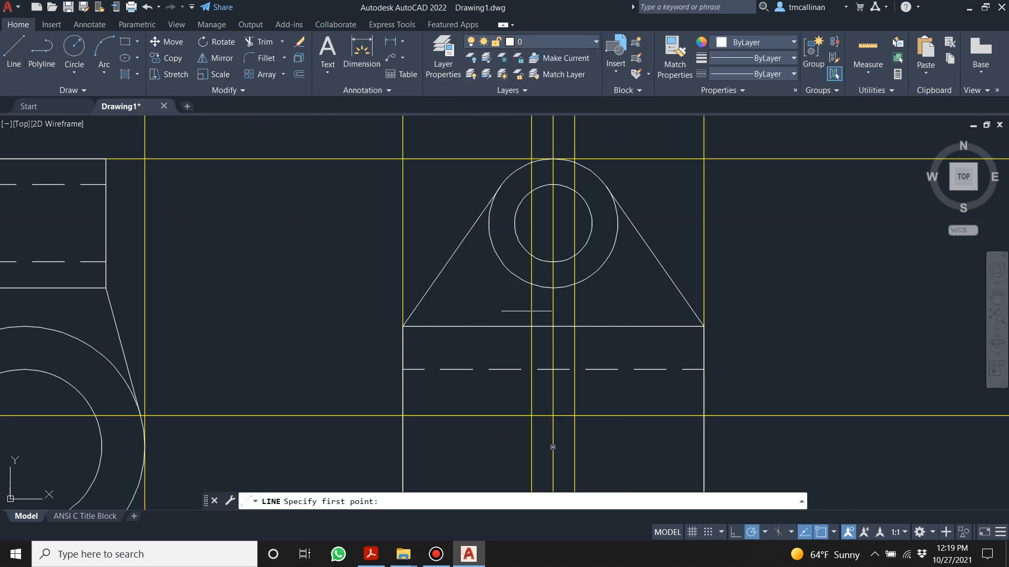
left_click(532, 284)
left_click(531, 416)
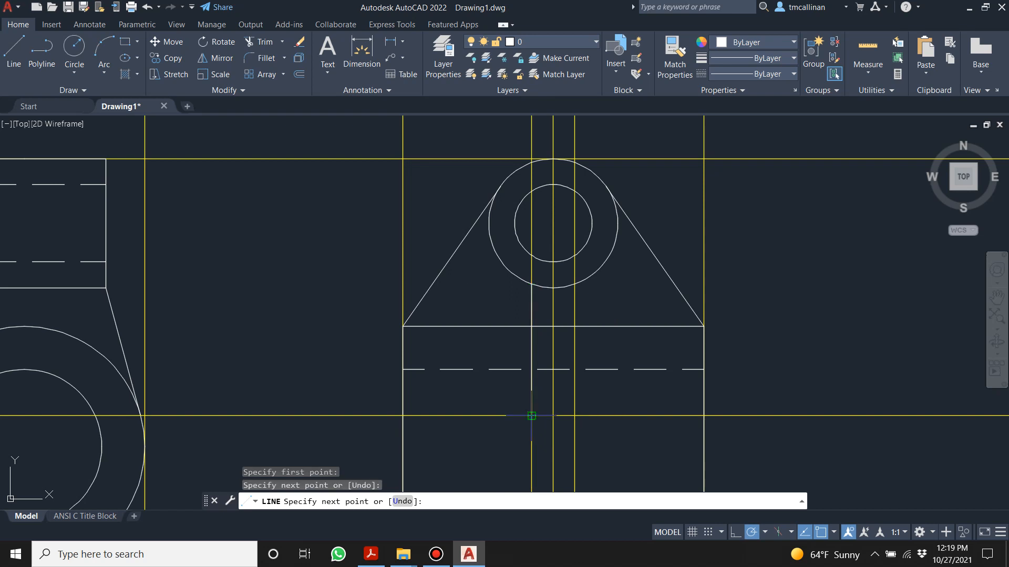
left_click(574, 415)
left_click(574, 284)
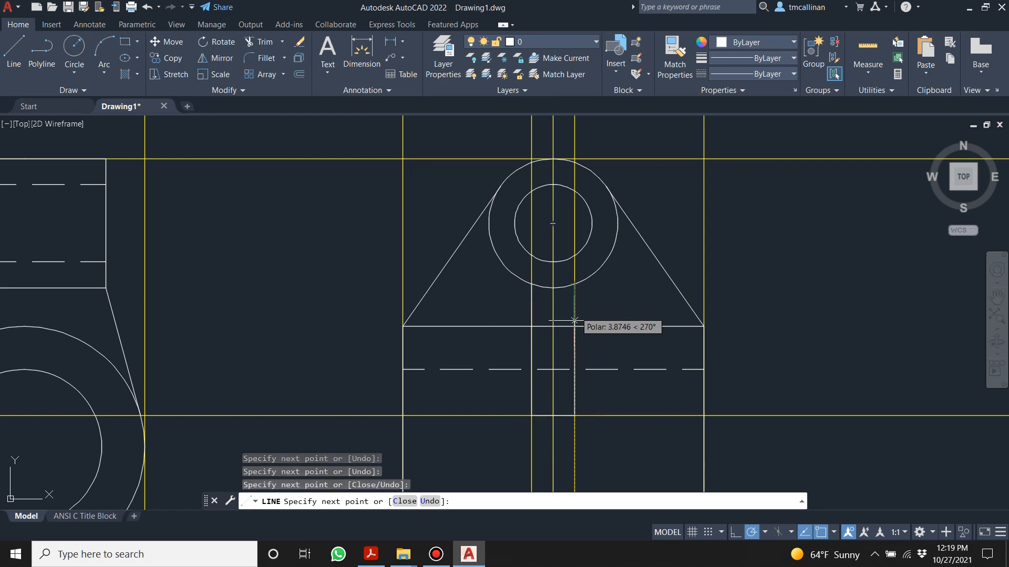
key("Escape")
scroll(577, 338, "down", 2)
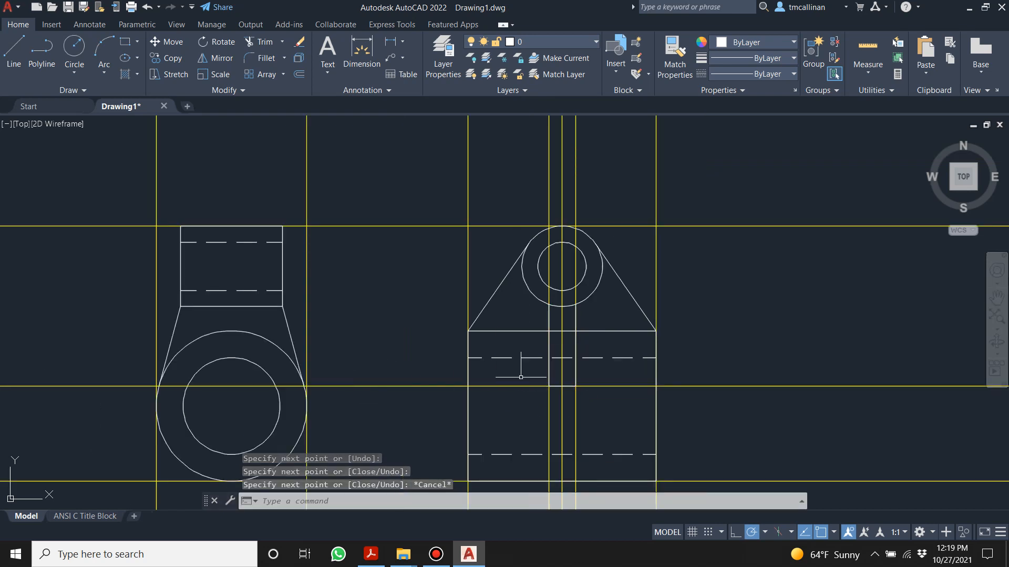
- Compare FRONT's central web outline and the edges crossing it with the Example 18 figure in the PDF
scroll(575, 356, "up", 2)
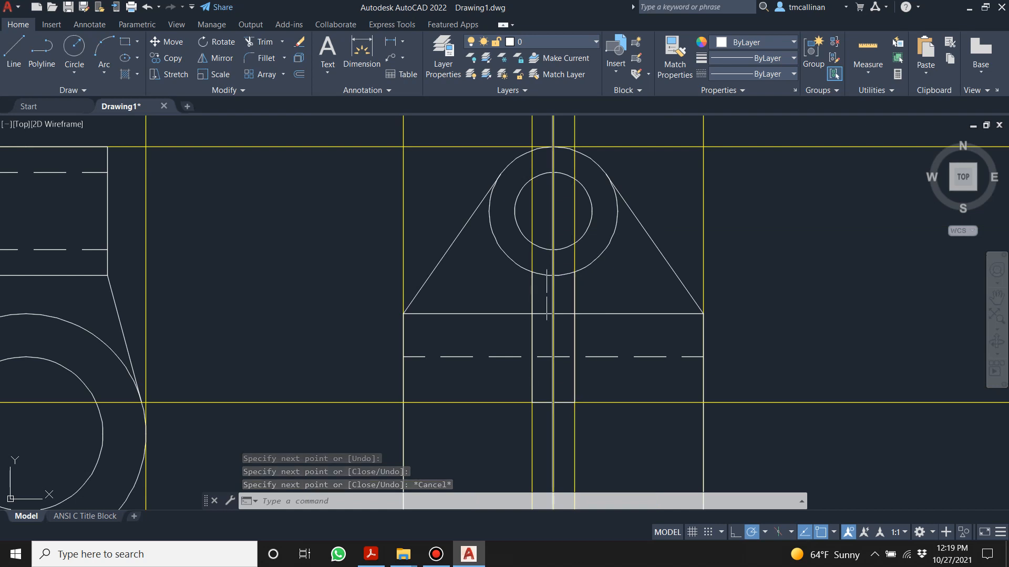
scroll(543, 297, "down", 2)
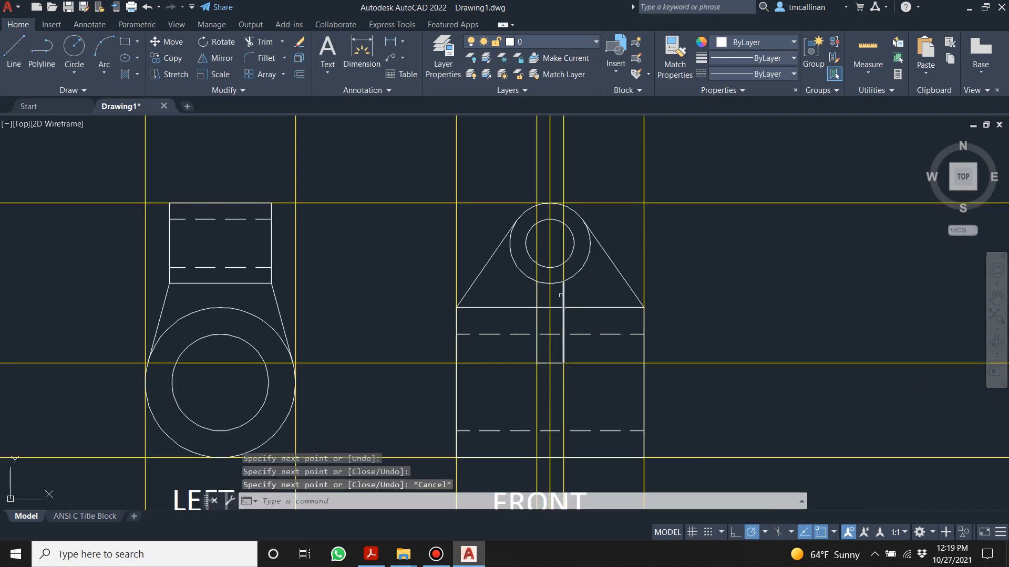
middle_click_drag(464, 310, 498, 315)
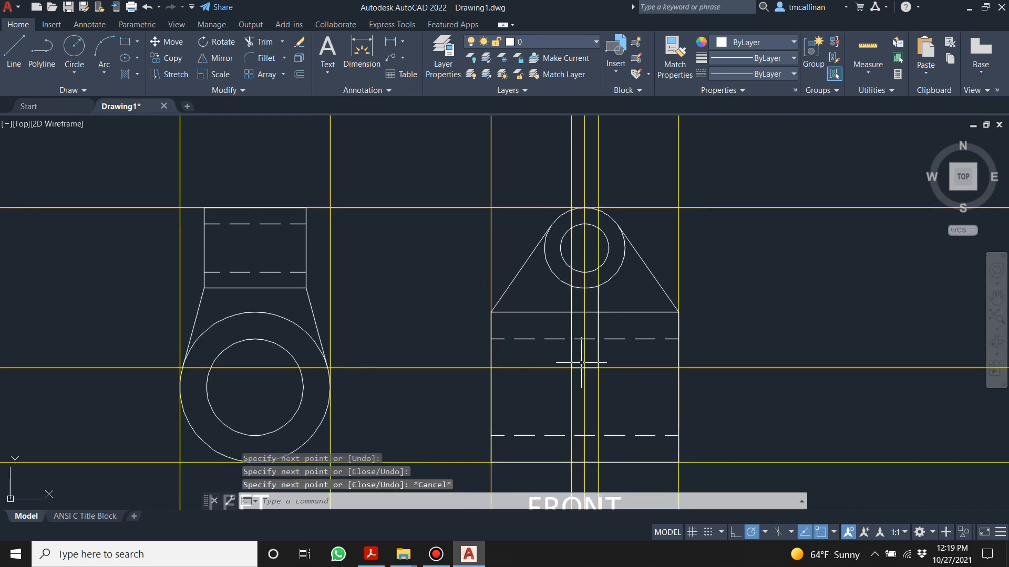
scroll(599, 296, "up", 2)
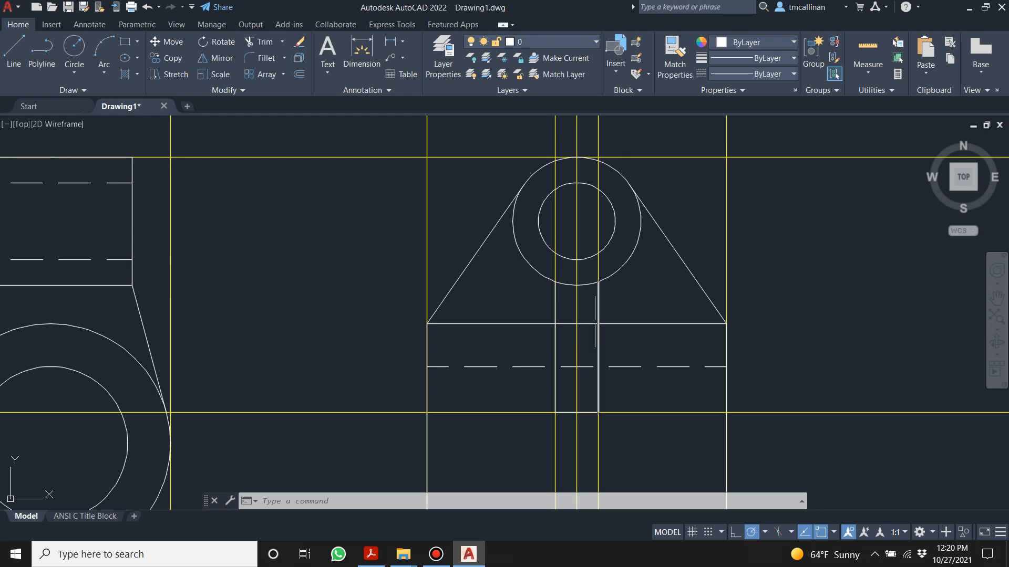
scroll(573, 324, "up", 2)
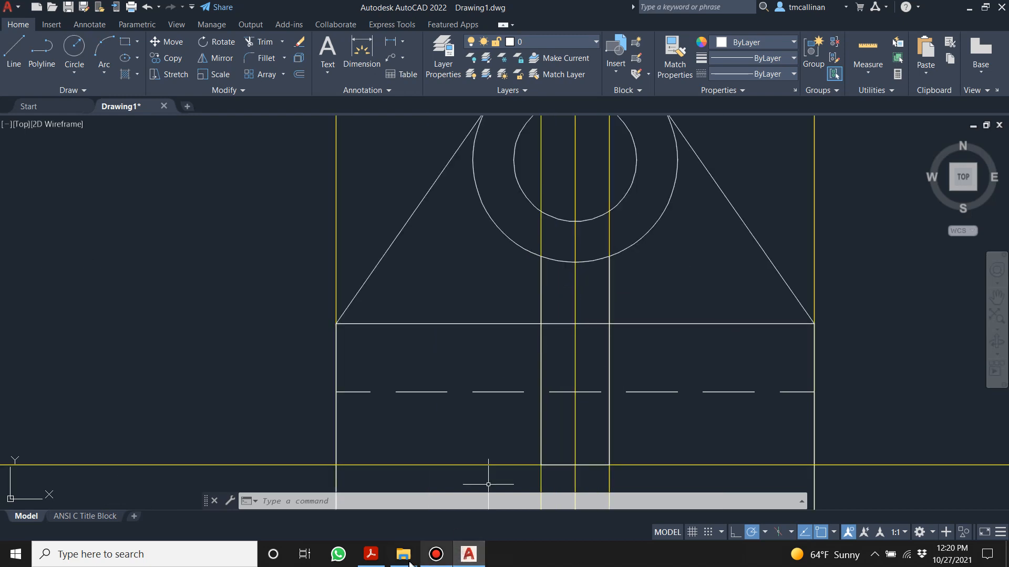
left_click(371, 558)
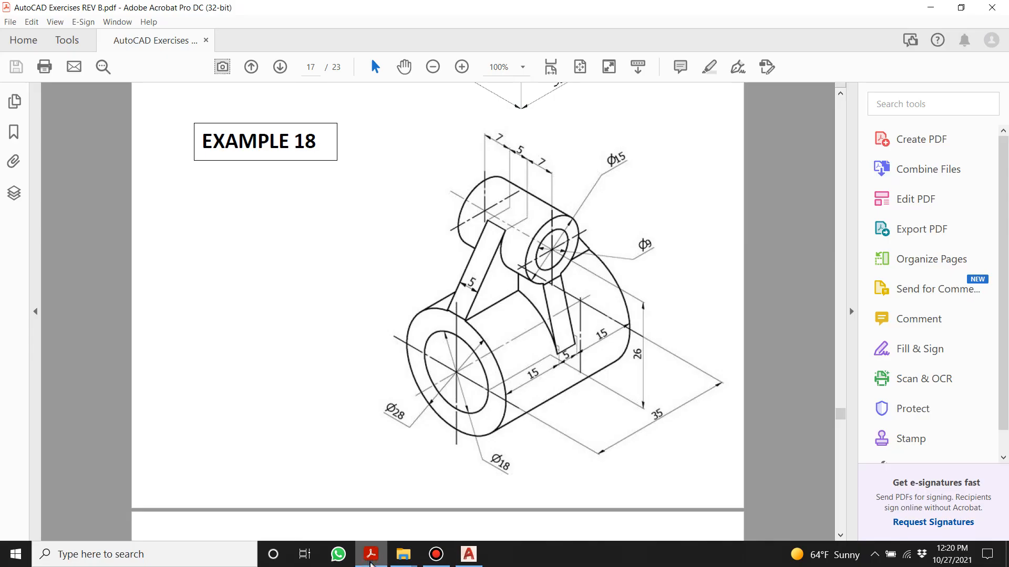
left_click(469, 554)
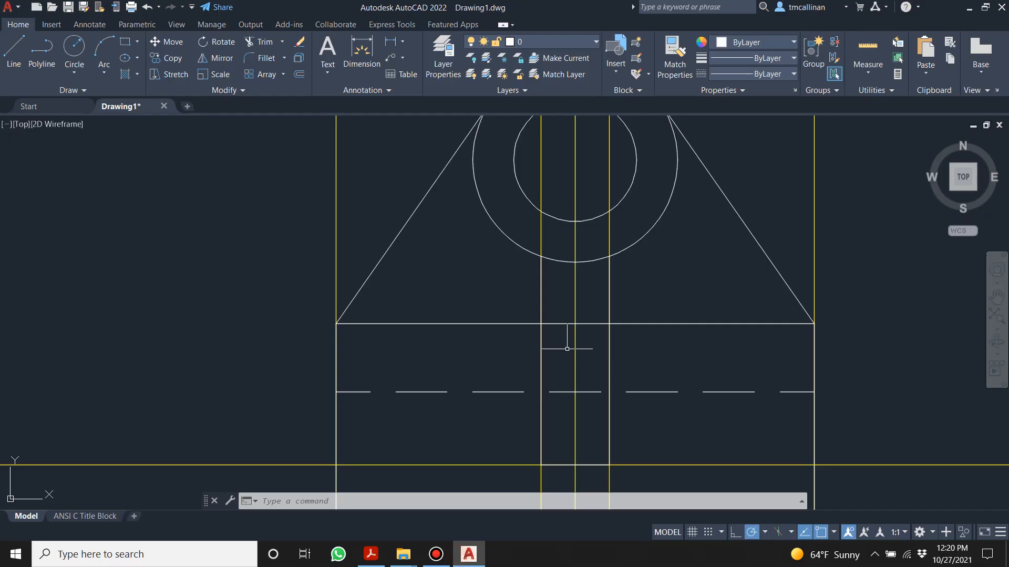
- Trim FRONT's large-cylinder top edge where it crosses the central web
type("tr")
key("Return")
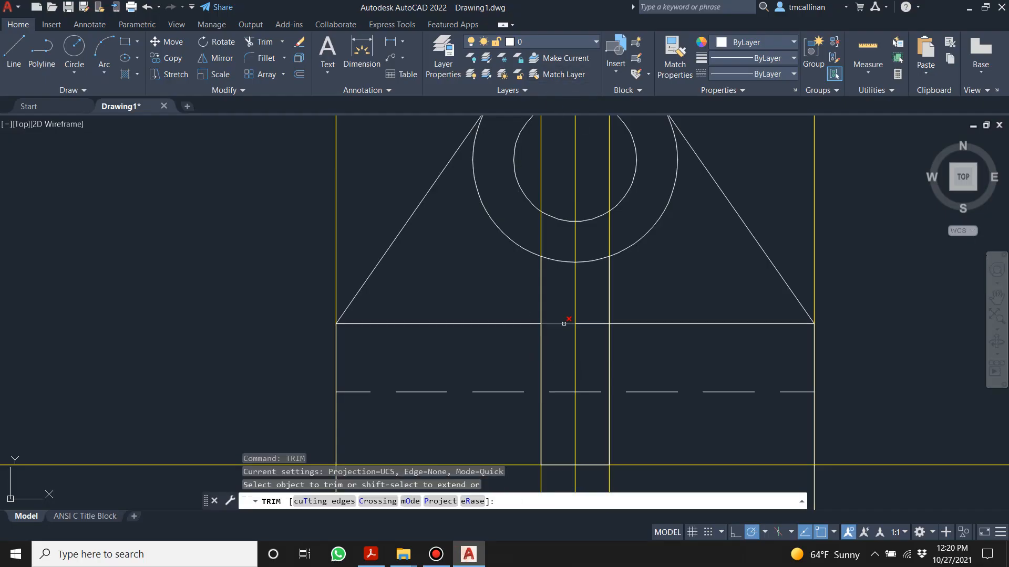
left_click(562, 325)
key("Escape")
scroll(559, 332, "down", 7)
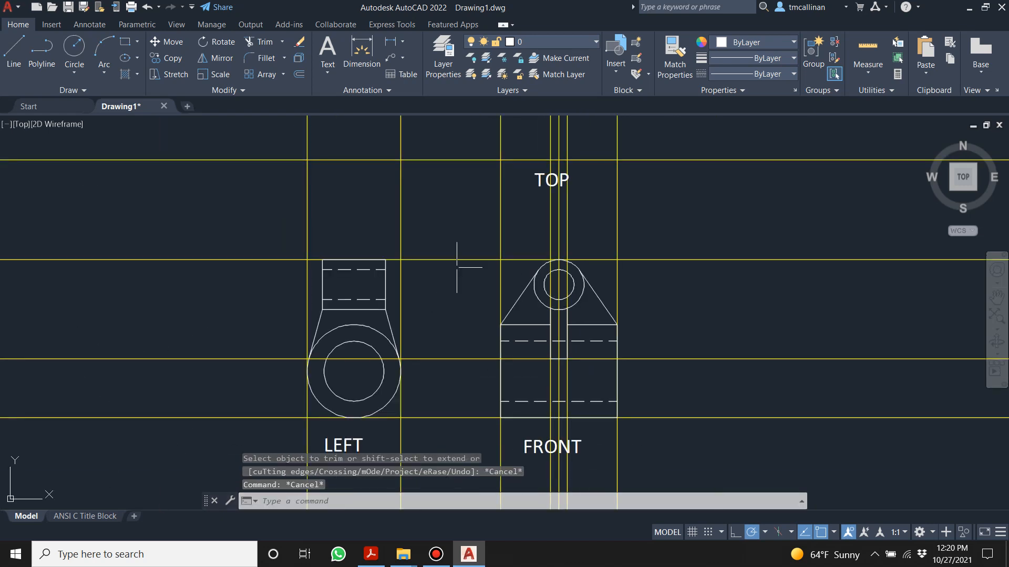
key("Escape")
- Turn off the construction layer Con1 and review the LEFT and FRONT views without construction lines
scroll(443, 318, "up", 3)
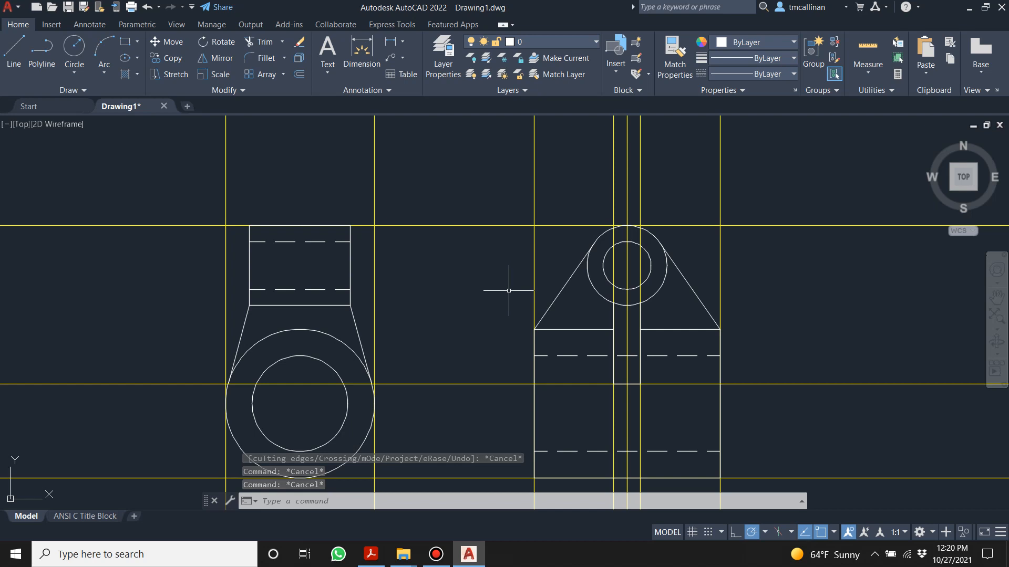
scroll(509, 288, "down", 2)
left_click(575, 43)
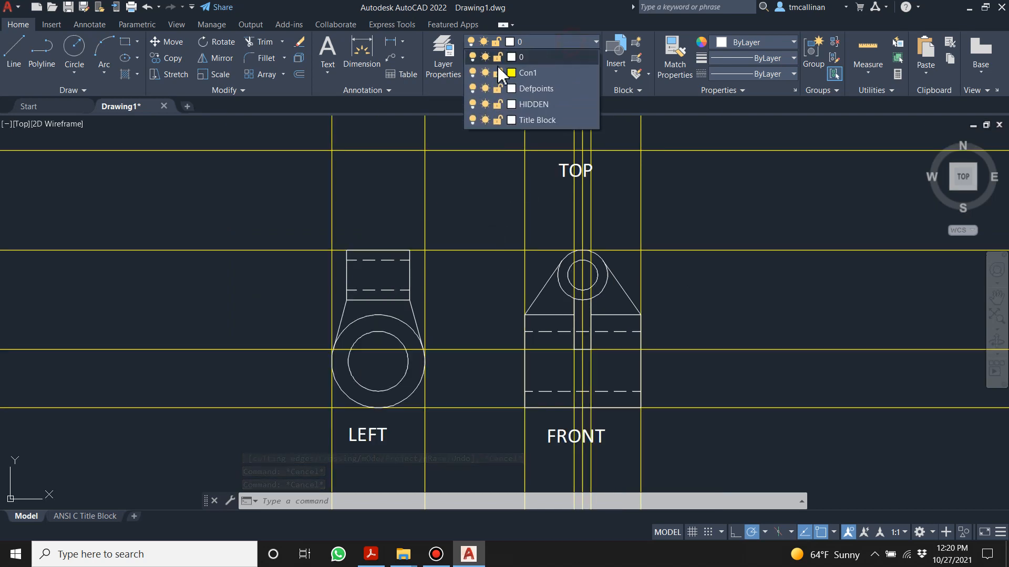
left_click(472, 72)
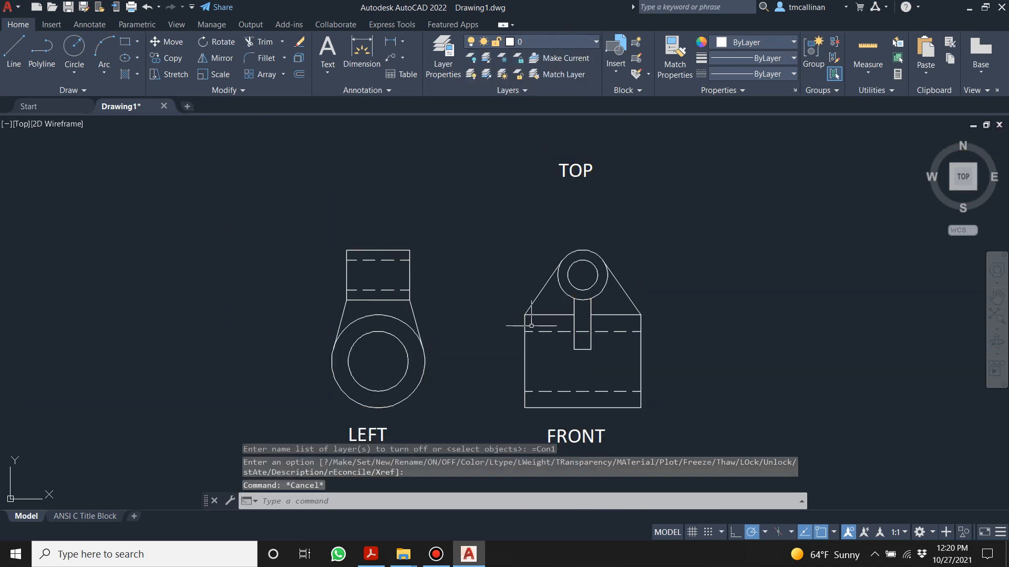
scroll(578, 336, "up", 4)
scroll(601, 336, "down", 2)
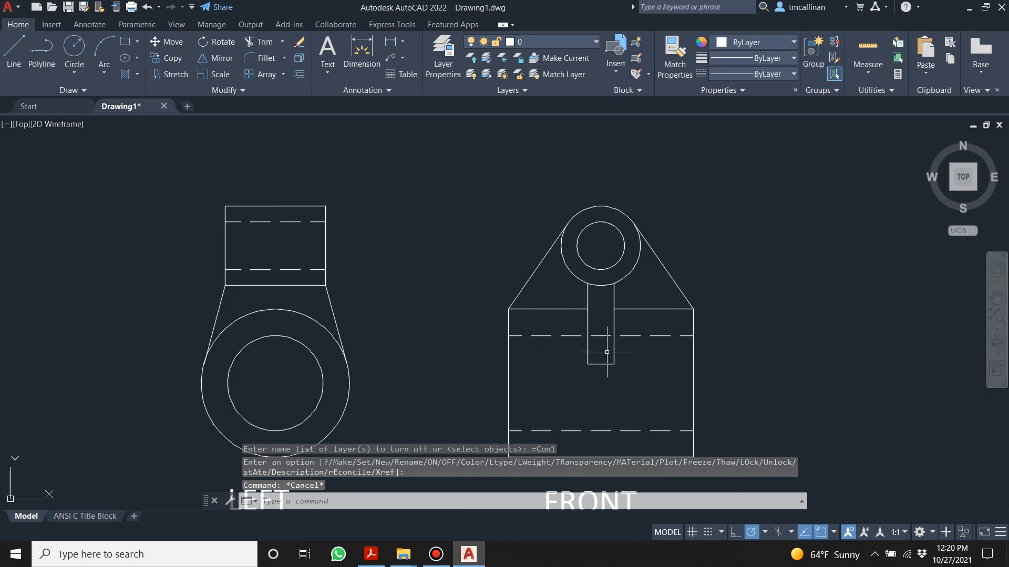
scroll(579, 410, "down", 2)
scroll(583, 368, "up", 4)
scroll(554, 392, "down", 3)
mouse_move(554, 392)
middle_mouse_down()
mouse_move(646, 329)
mouse_move(670, 326)
middle_mouse_up()
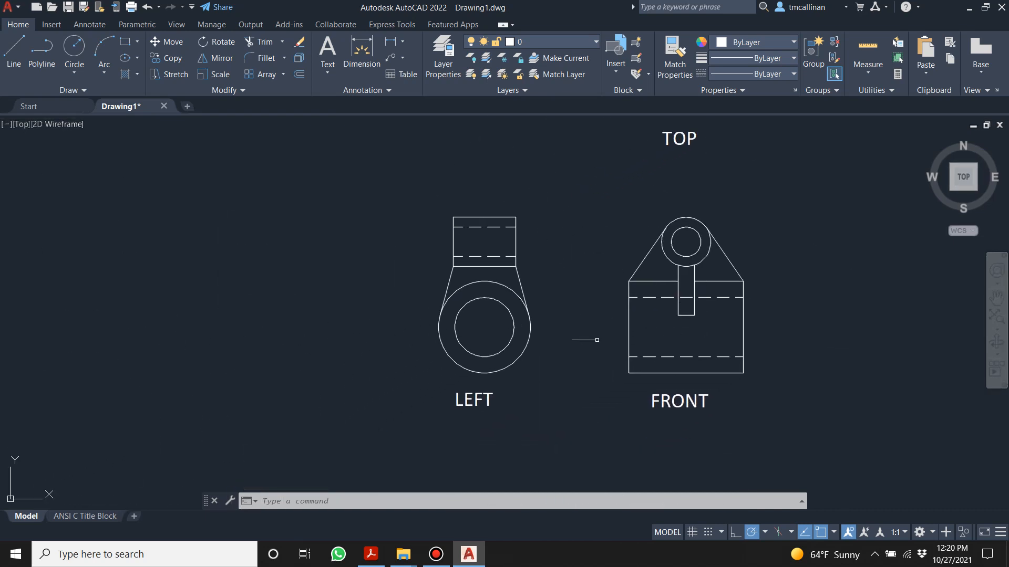
scroll(695, 299, "up", 2)
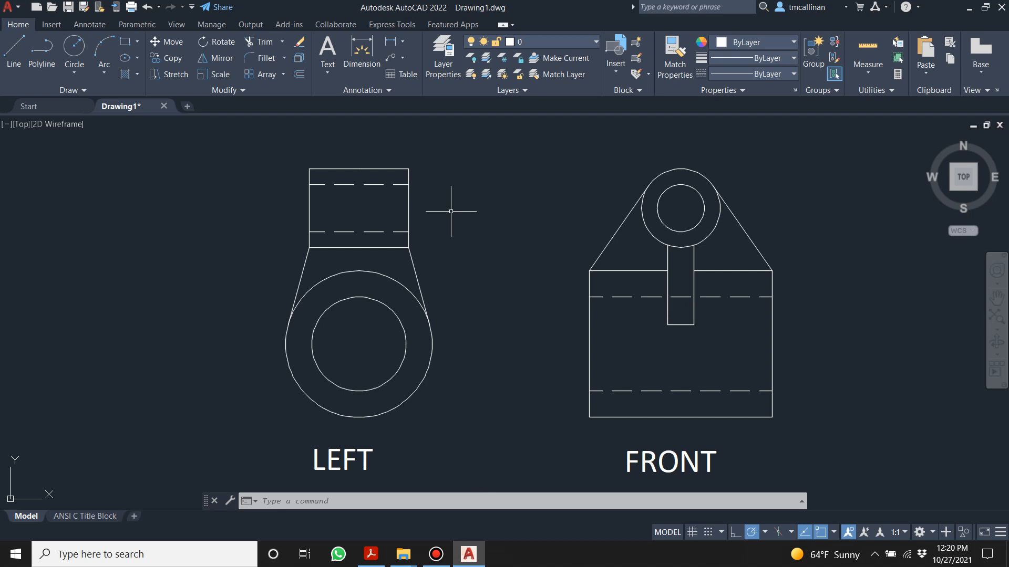
- Add center marks to LEFT's large outer circle and FRONT's outer circle at the top
left_click(181, 24)
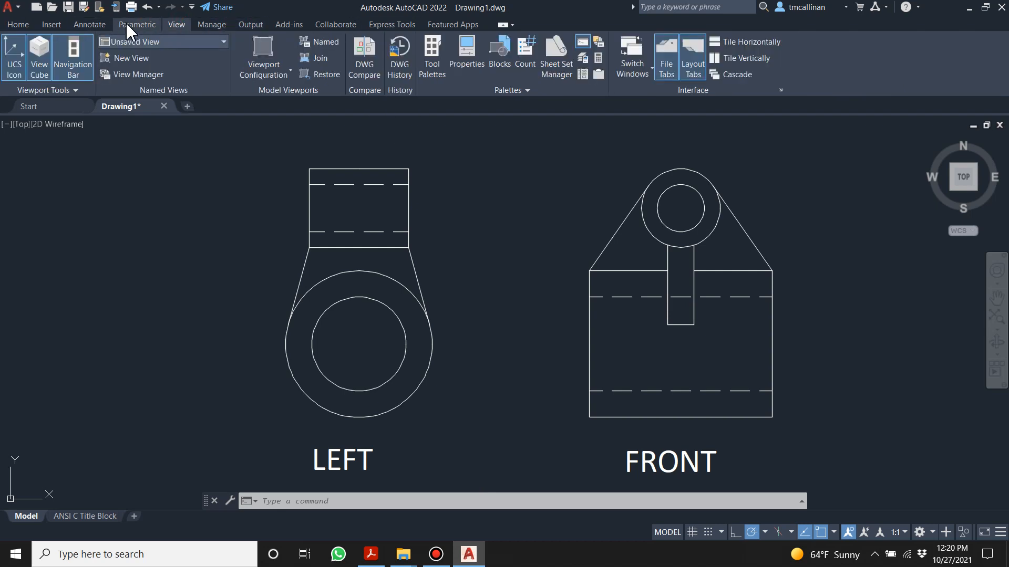
left_click(94, 23)
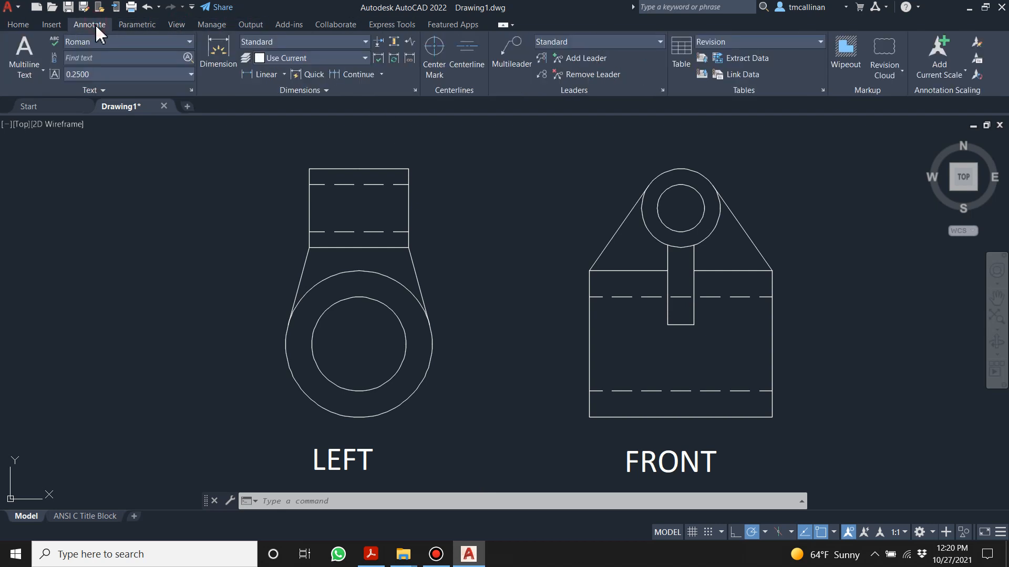
left_click(433, 52)
left_click(430, 347)
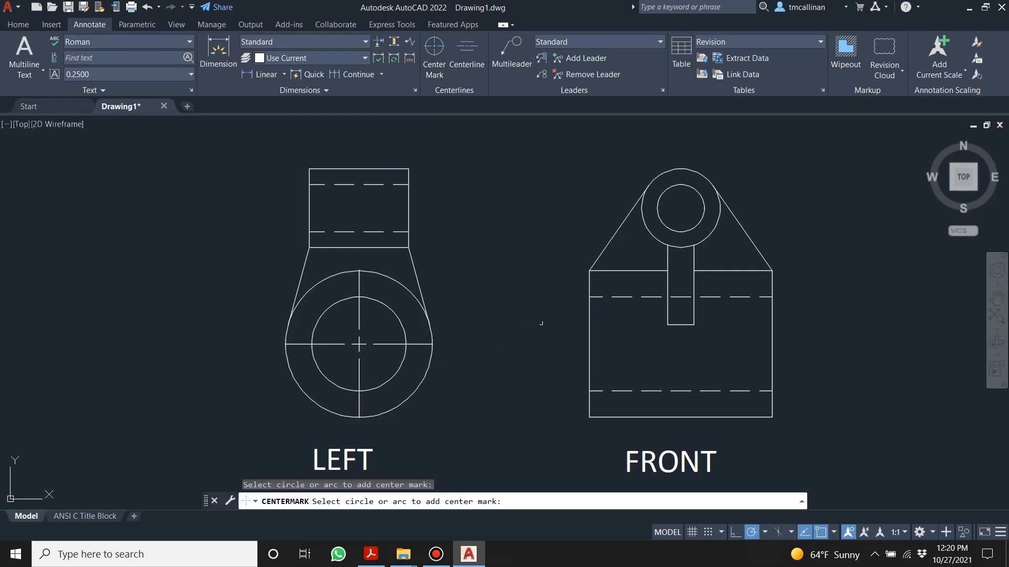
left_click(699, 172)
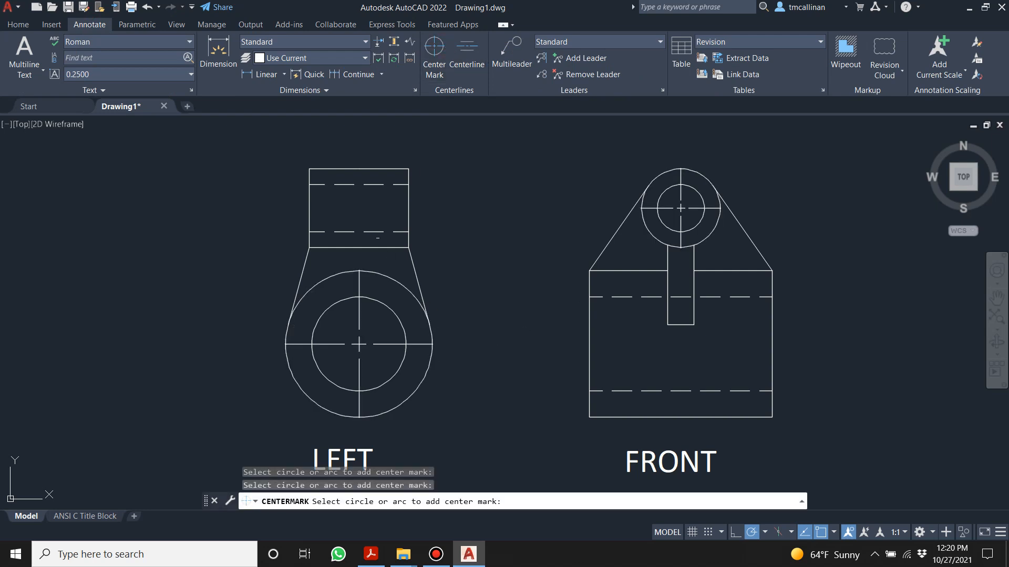
- Add centerlines midway between the hidden bore lines of FRONT's large cylinder and LEFT's small cylinder
left_click(465, 52)
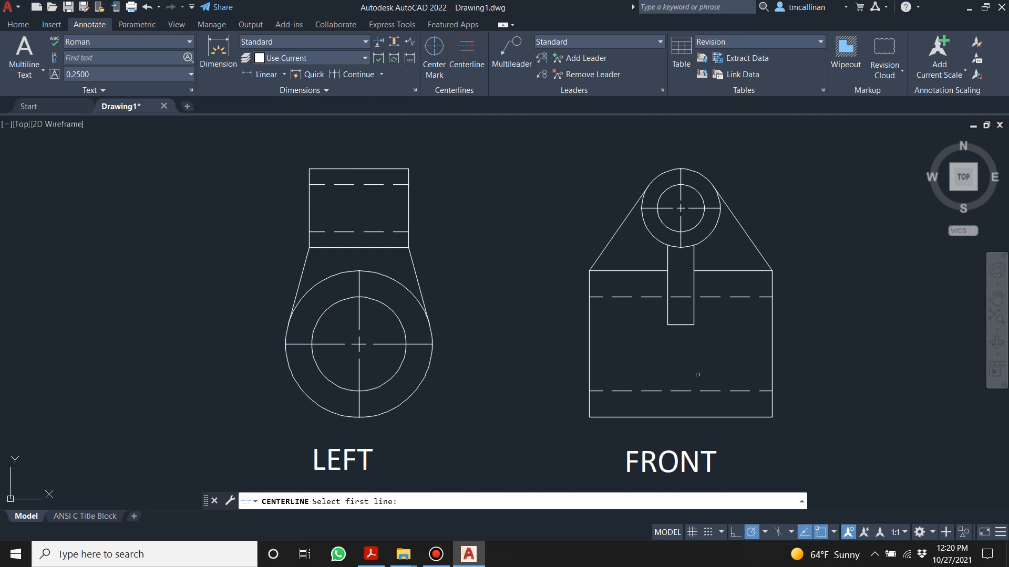
left_click(645, 299)
left_click(646, 297)
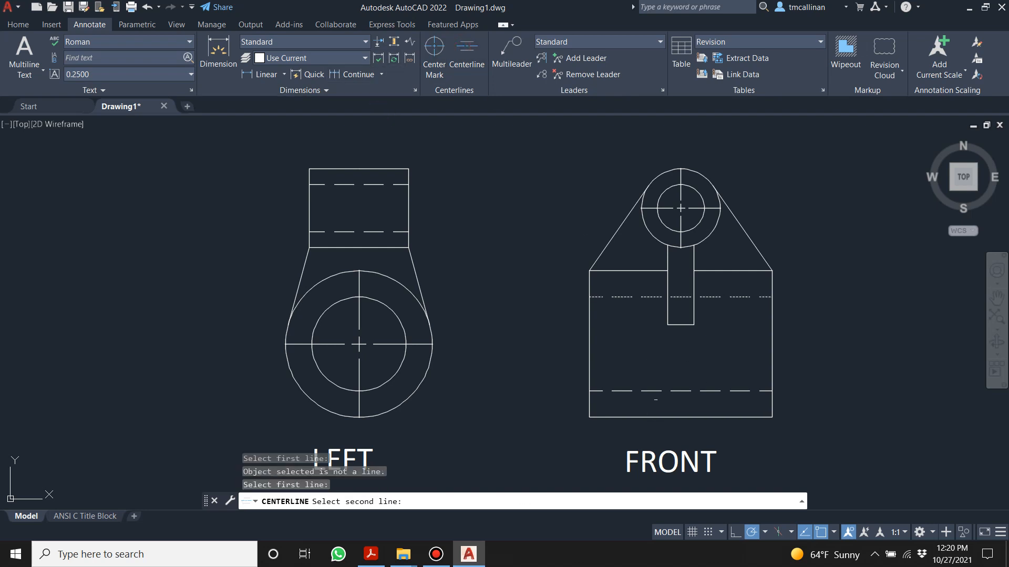
left_click(654, 391)
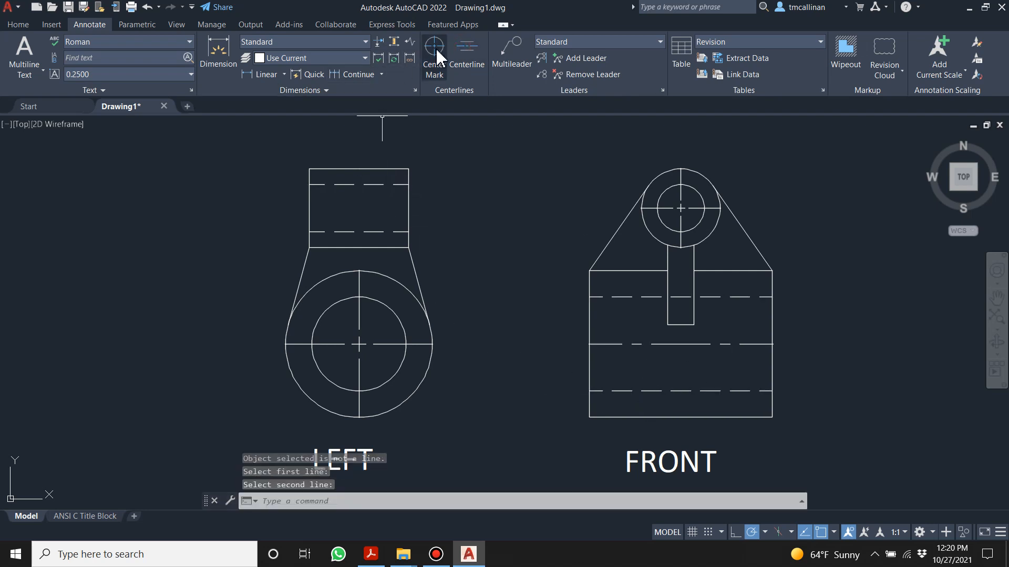
left_click(466, 55)
left_click(382, 184)
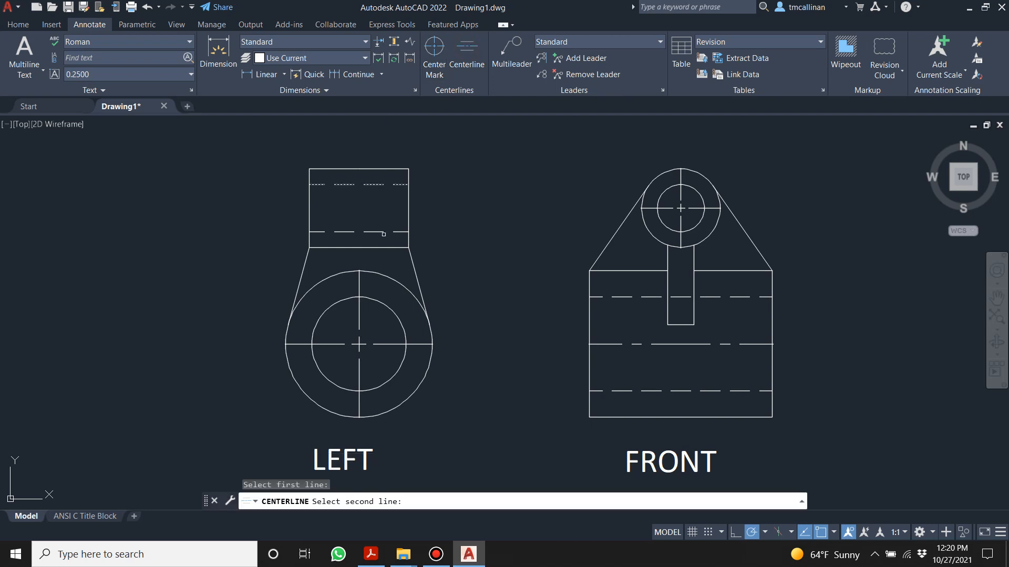
left_click(374, 232)
key("Escape")
scroll(377, 263, "up", 4)
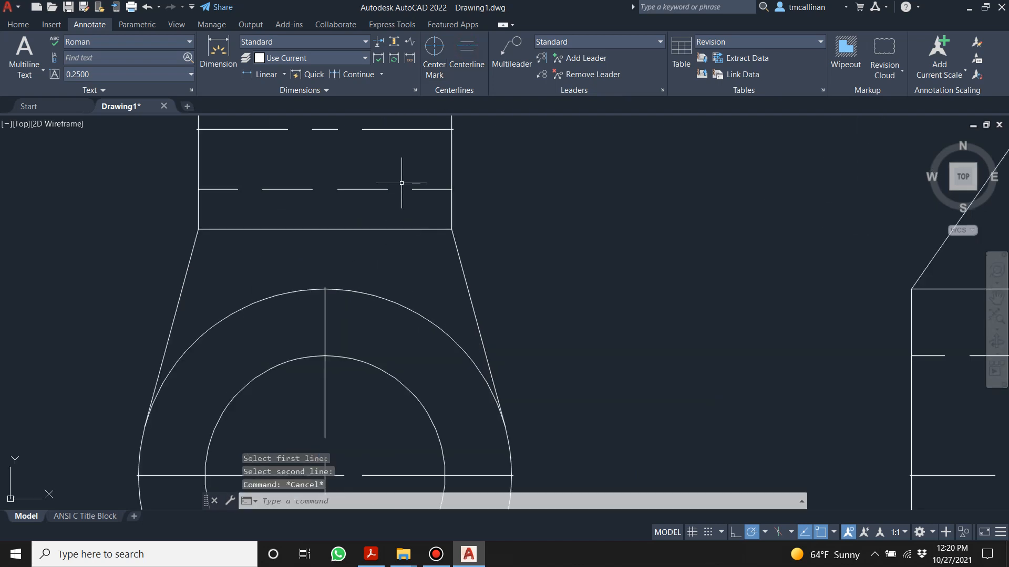
scroll(394, 206, "down", 6)
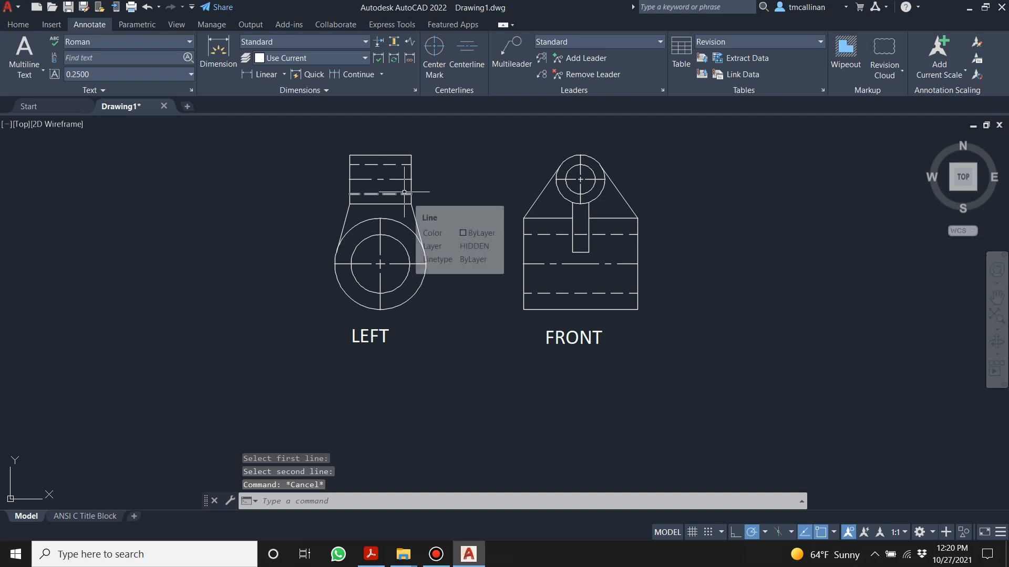
- Create a new layer named DIMEN with the color cyan
left_click(24, 26)
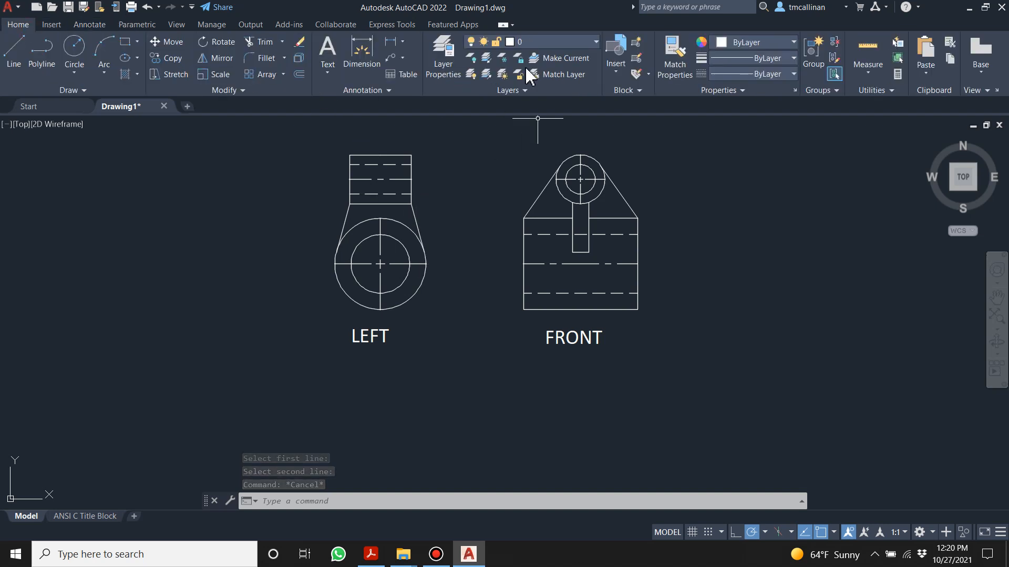
left_click(444, 55)
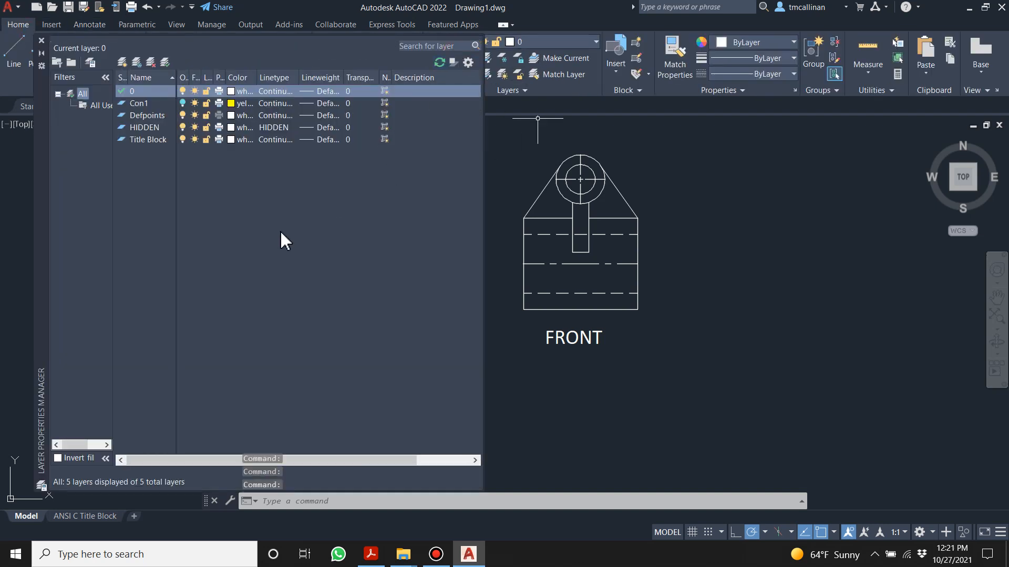
right_click(147, 161)
left_click(194, 214)
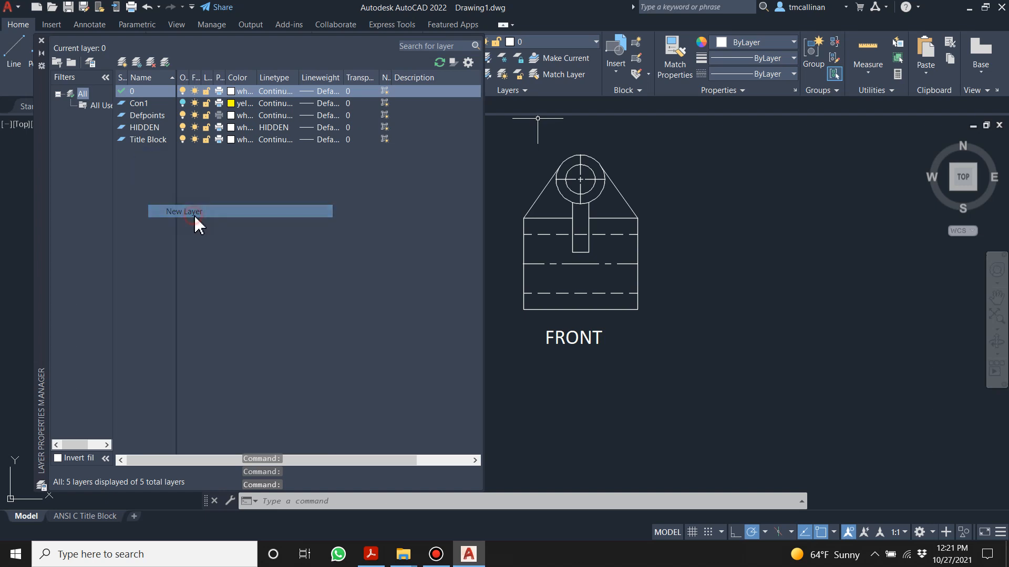
type("DIMEN")
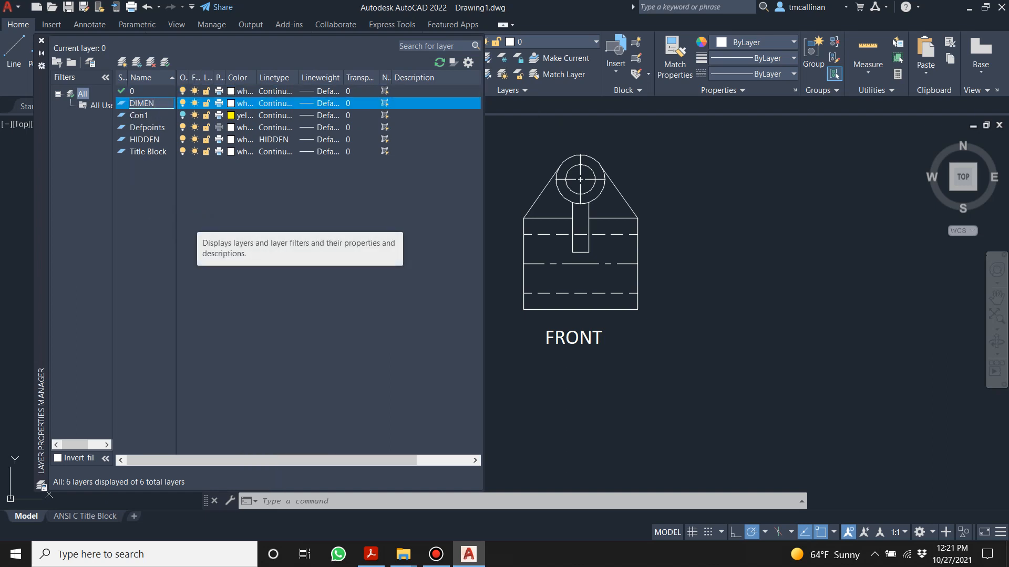
left_click(246, 103)
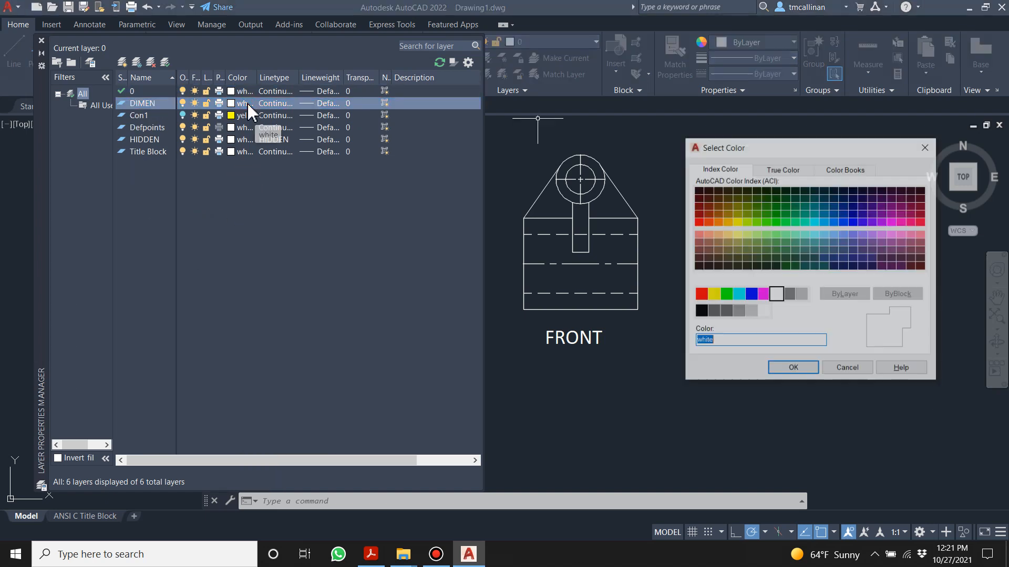
left_click(738, 294)
left_click(808, 370)
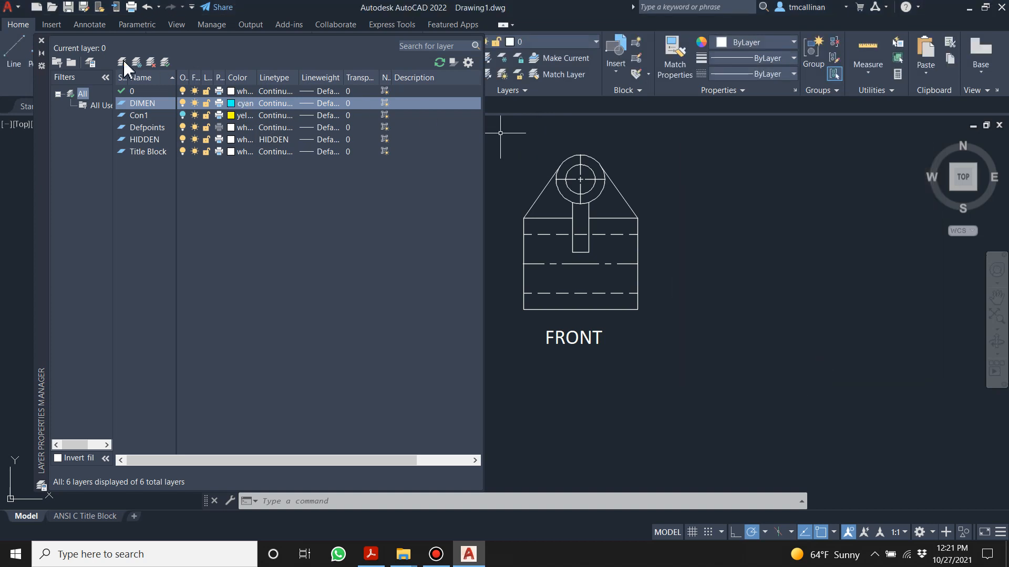
left_click(42, 41)
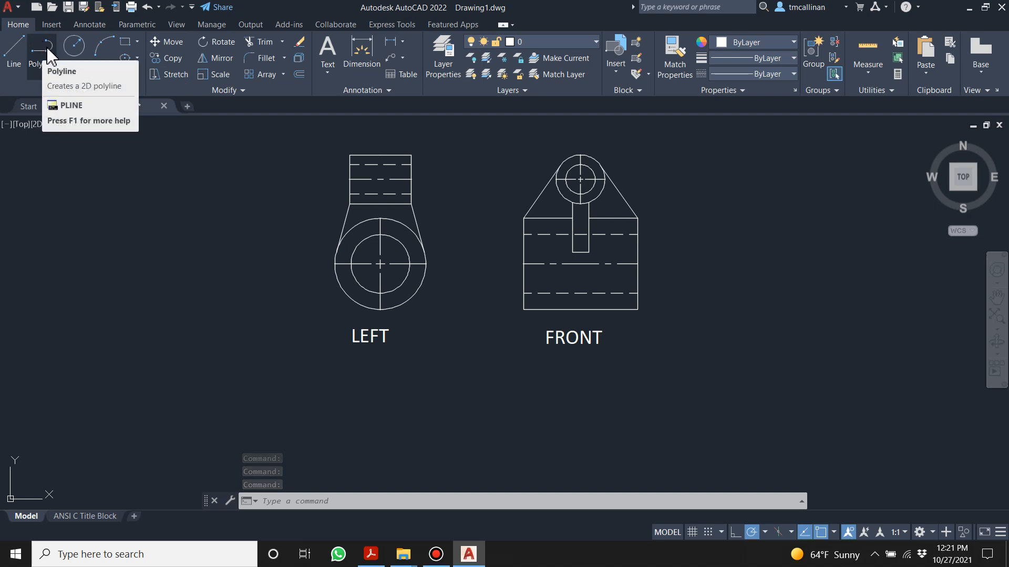
key("Escape")
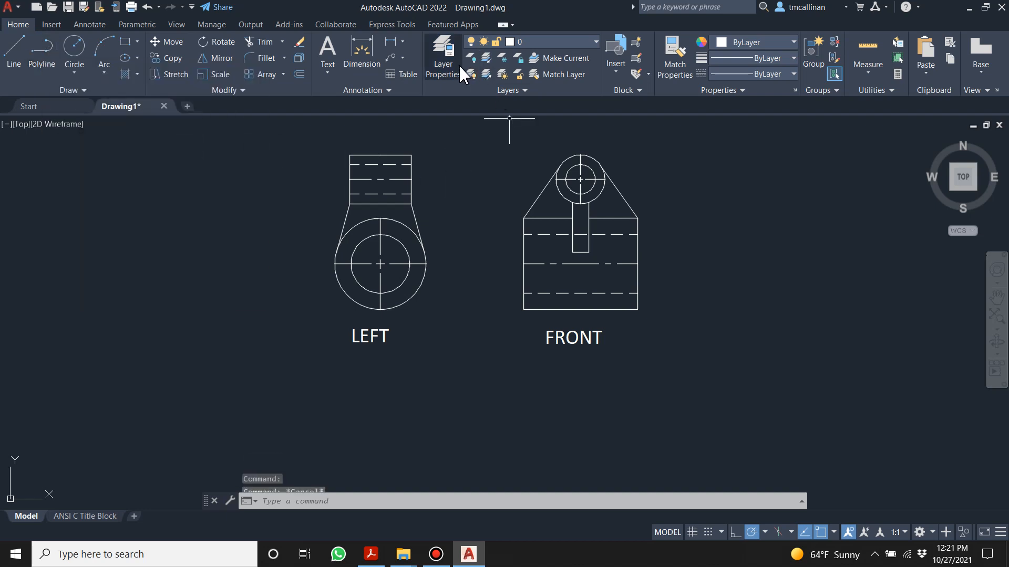
- Make DIMEN the current layer
left_click(556, 41)
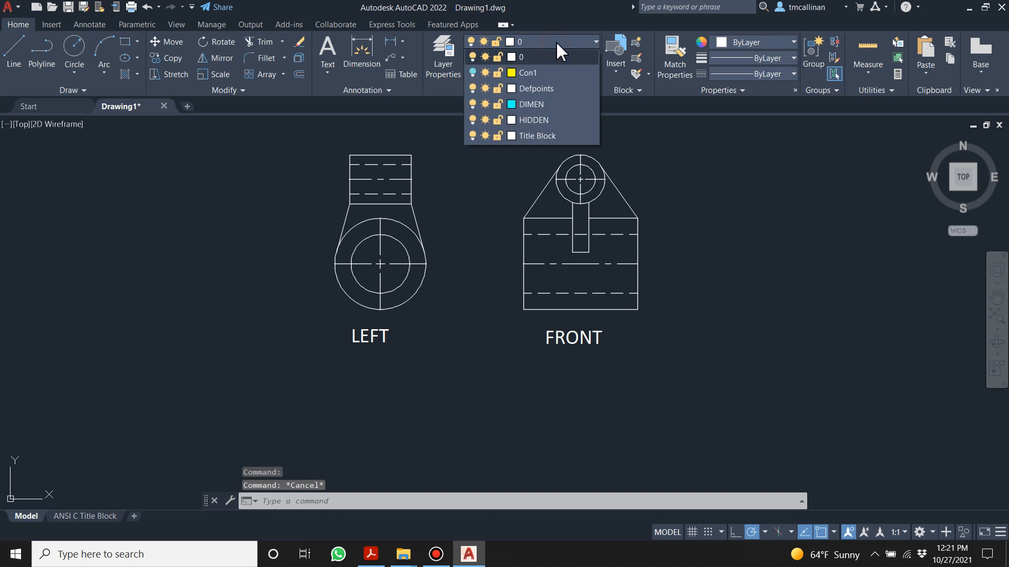
left_click(539, 101)
key("Escape")
key("Escape")
- Move the center marks and centerlines of the LEFT and FRONT views onto the DIMEN layer
left_click(581, 273)
left_click(542, 257)
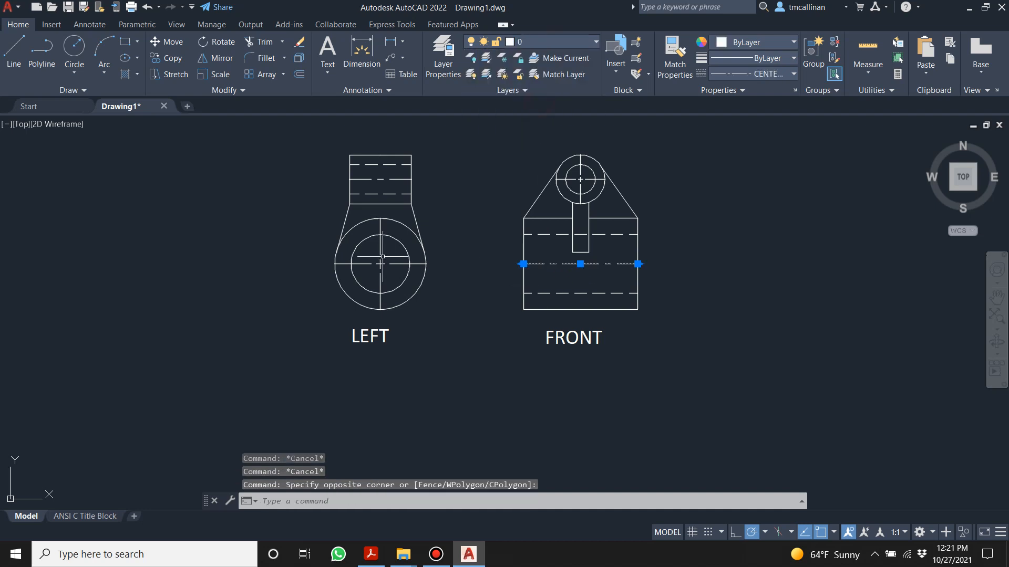
scroll(384, 256, "up", 2)
left_click(405, 283)
left_click(356, 260)
scroll(395, 121, "down", 1)
middle_click_drag(389, 123, 445, 214)
scroll(440, 207, "up", 1)
left_click(450, 243)
left_click(418, 221)
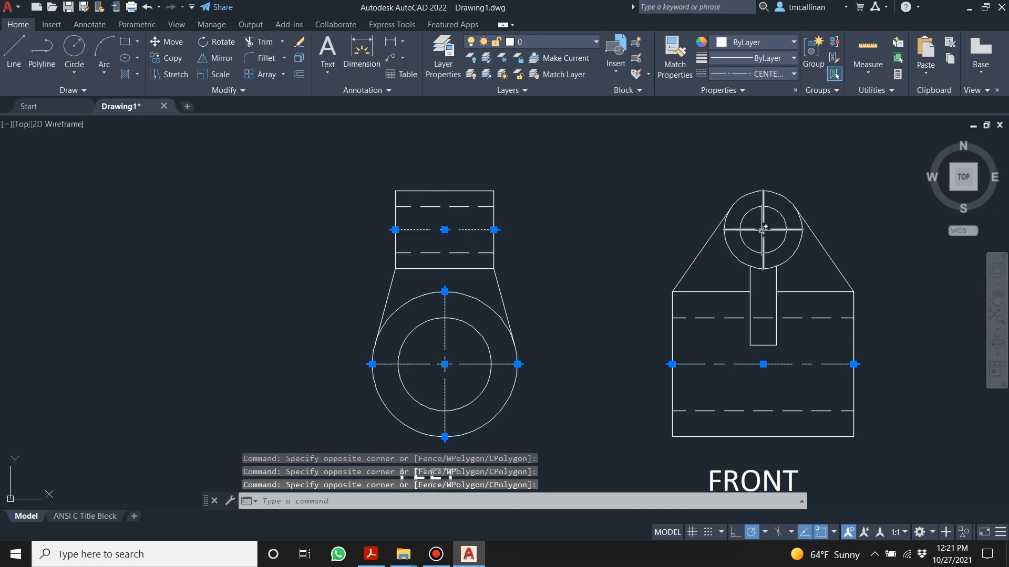
scroll(762, 229, "up", 1)
left_click(782, 237)
left_click(752, 215)
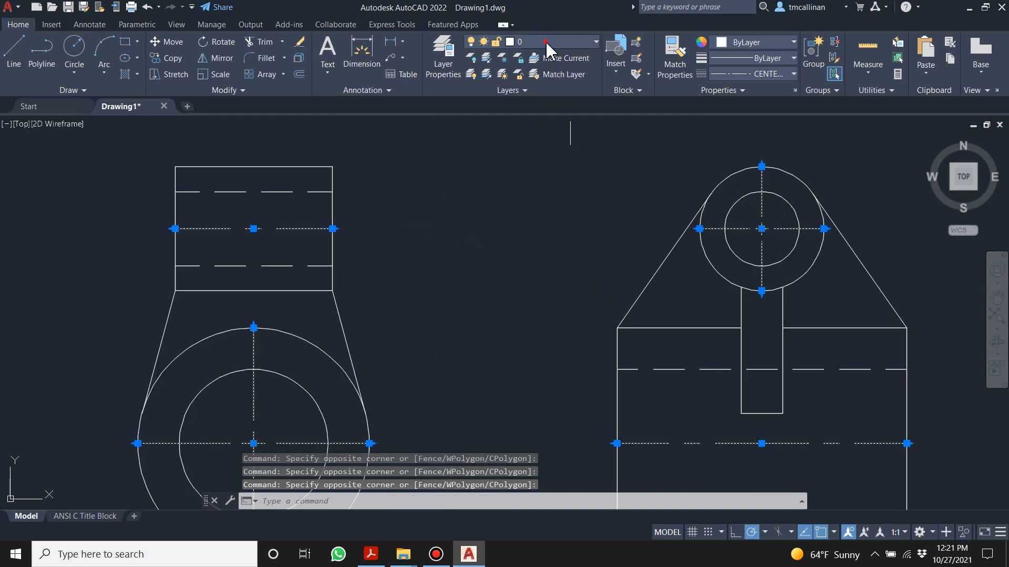
left_click(551, 42)
left_click(531, 104)
key("Escape")
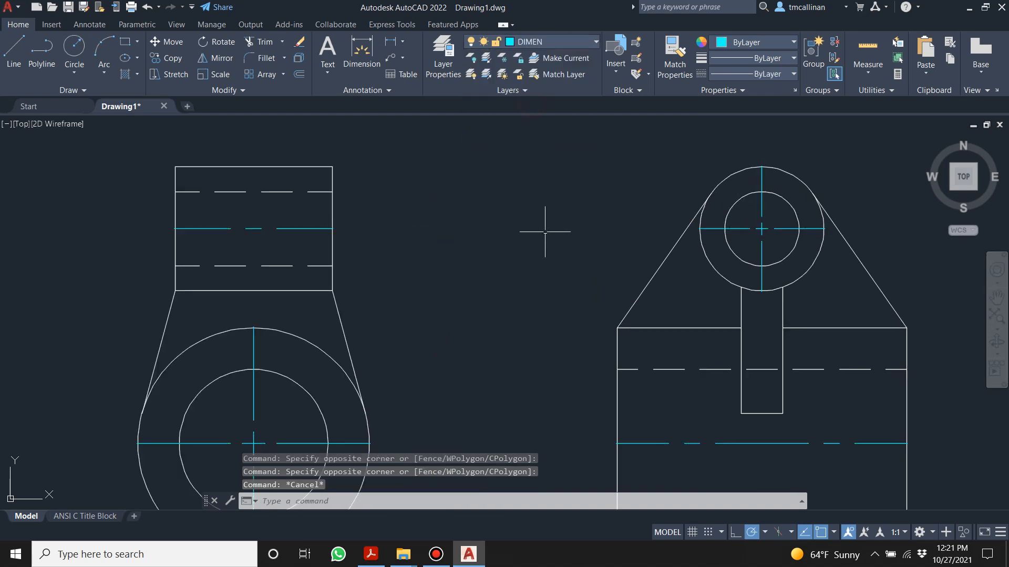
key("Escape")
- Compare the LEFT and FRONT views with the Example 18 figure in the PDF and return to the AutoCAD drawing
scroll(544, 226, "down", 2)
middle_click_drag(544, 239, 579, 315)
scroll(518, 258, "down", 1)
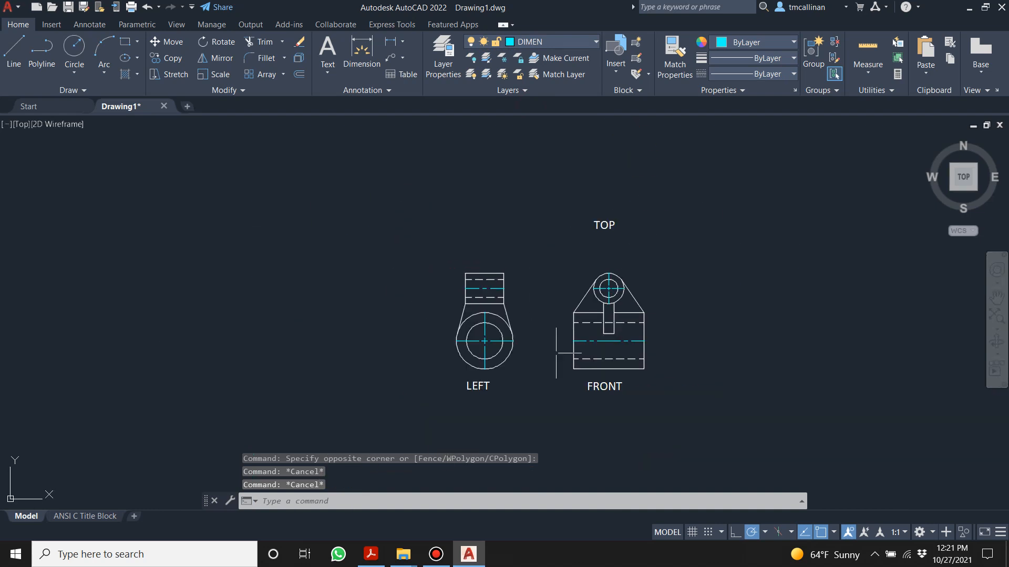
scroll(564, 354, "up", 1)
scroll(668, 248, "up", 2)
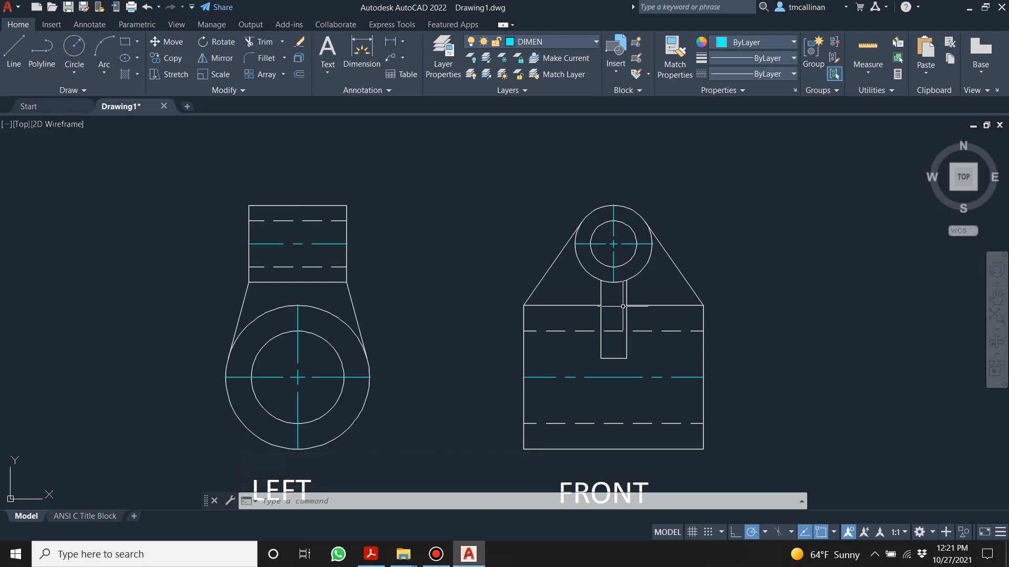
left_click(372, 556)
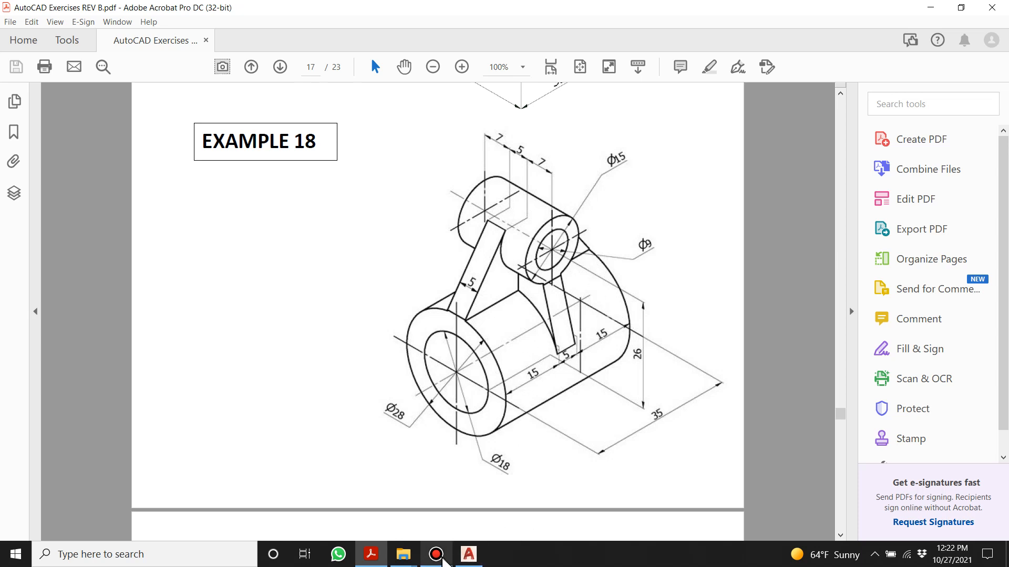
left_click(468, 554)
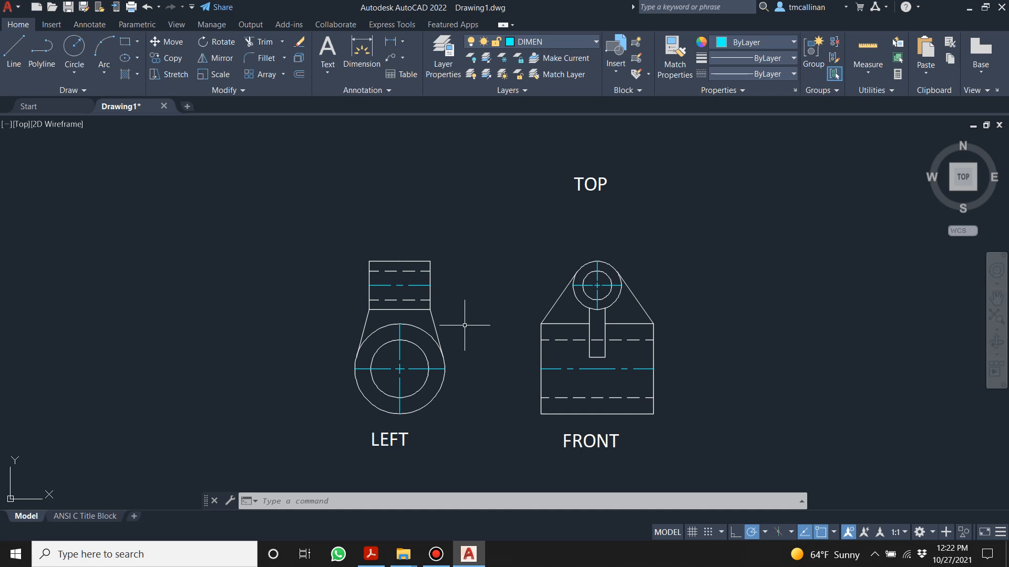
scroll(443, 323, "up", 2)
scroll(450, 323, "down", 6)
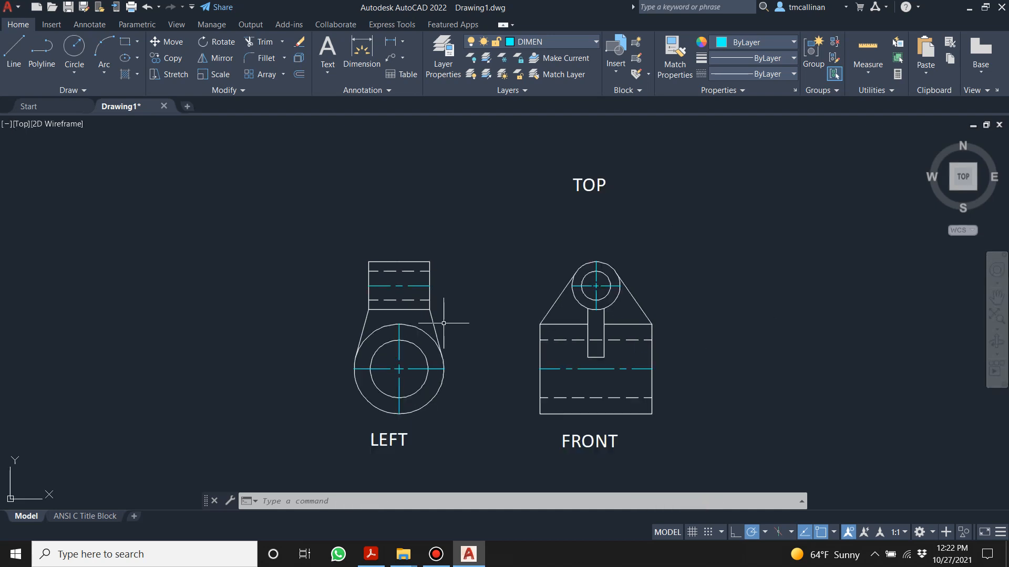
scroll(451, 252, "up", 4)
scroll(449, 246, "down", 1)
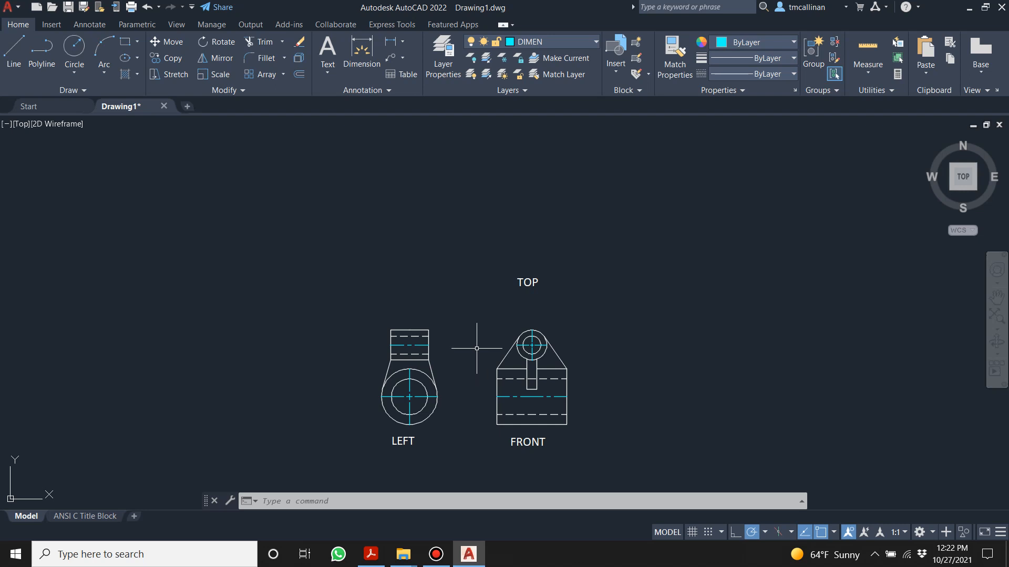
mouse_move(377, 560)
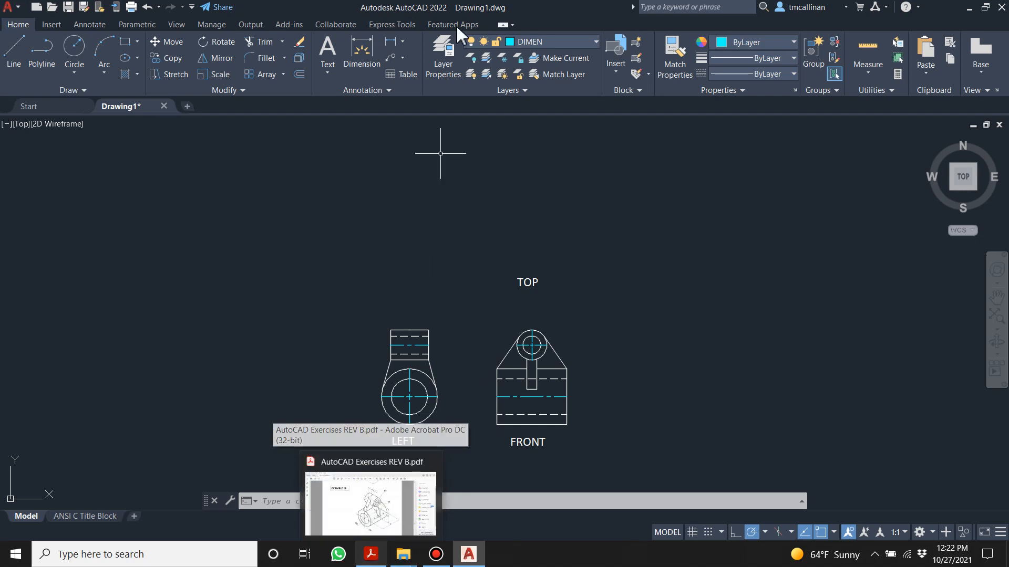
- Turn on the Con1 layer and erase the three vertical construction lines through the middle of the FRONT view
left_click(538, 40)
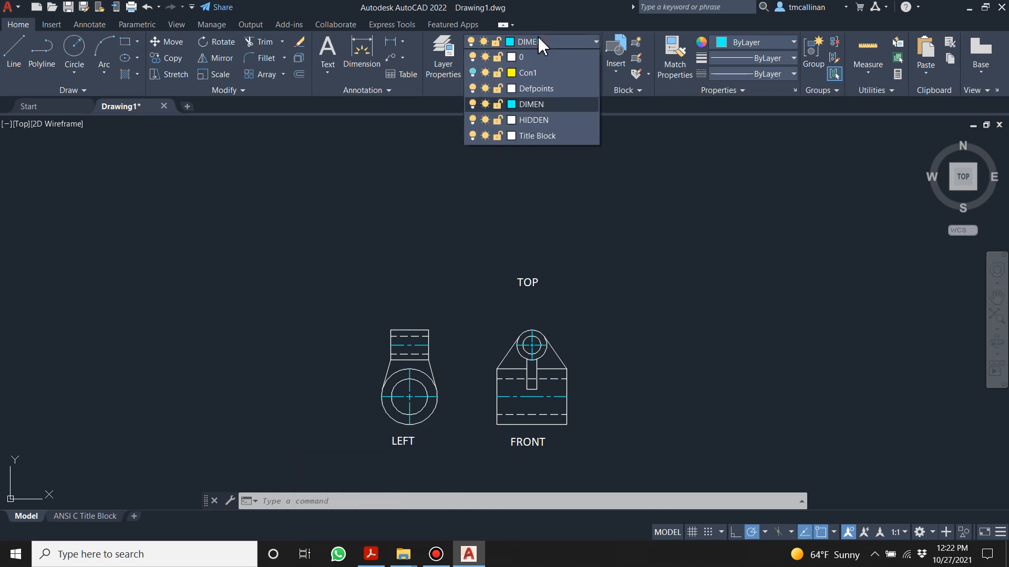
left_click(472, 72)
left_click(552, 248)
left_click(502, 240)
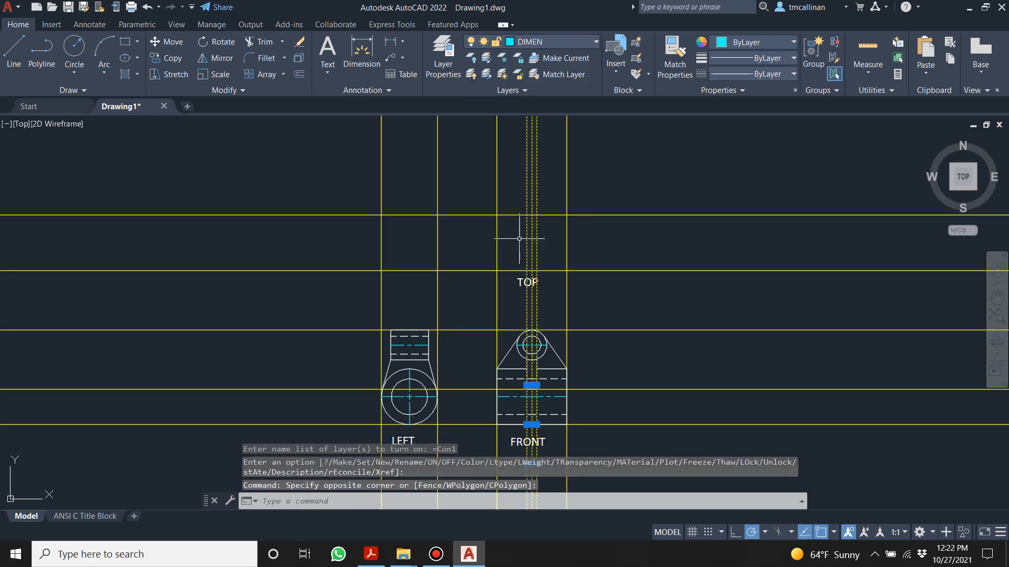
key("Delete")
- Erase the horizontal construction line that runs along the lower end of the rib in the FRONT view
scroll(528, 245, "down", 1)
scroll(445, 333, "up", 1)
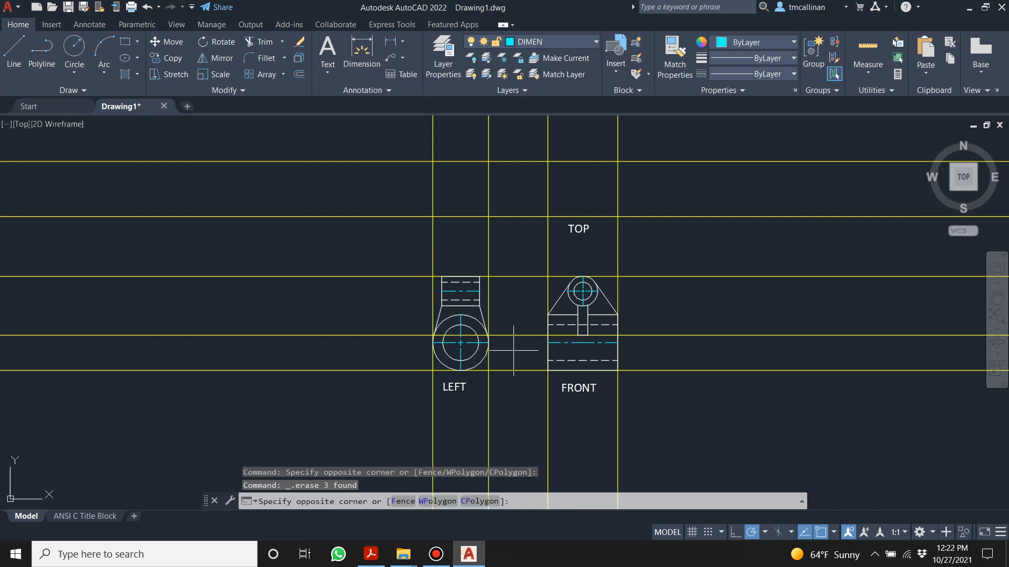
left_click(504, 336)
key("Delete")
middle_click_drag(502, 243, 525, 311)
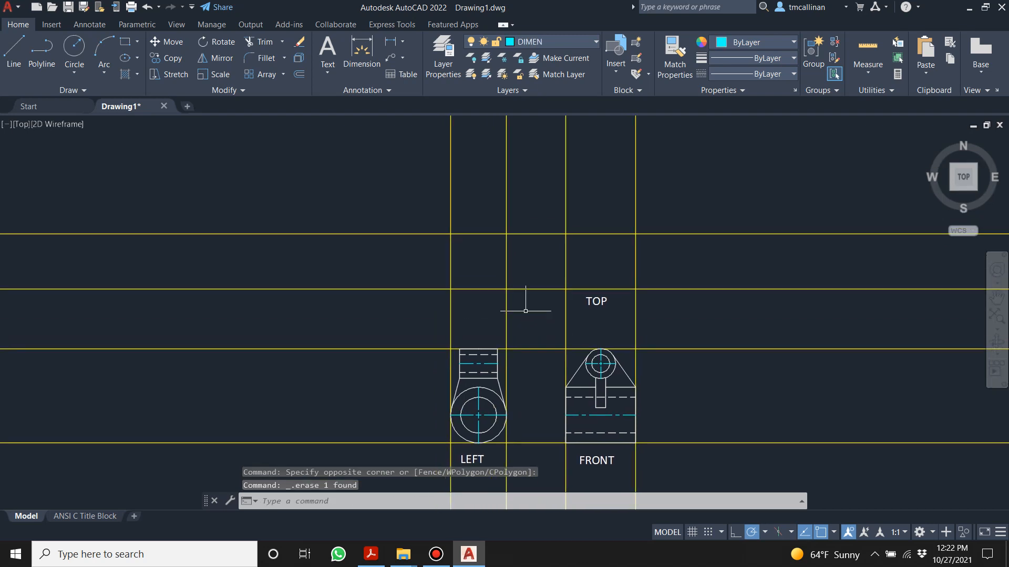
- Examine the Example 18 figure in the PDF for the TOP view geometry and return to the AutoCAD drawing
scroll(563, 254, "up", 3)
scroll(569, 252, "down", 3)
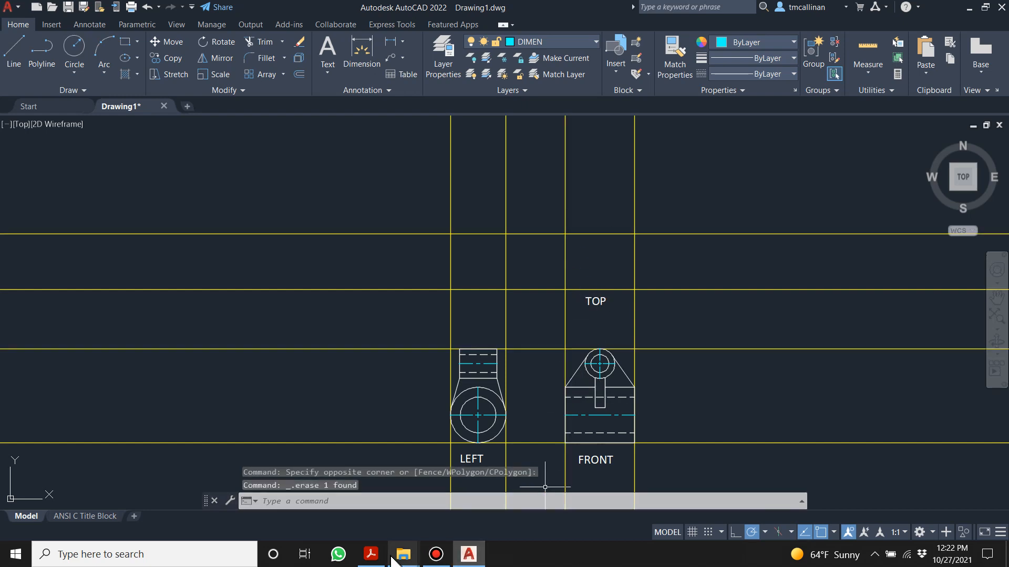
left_click(371, 555)
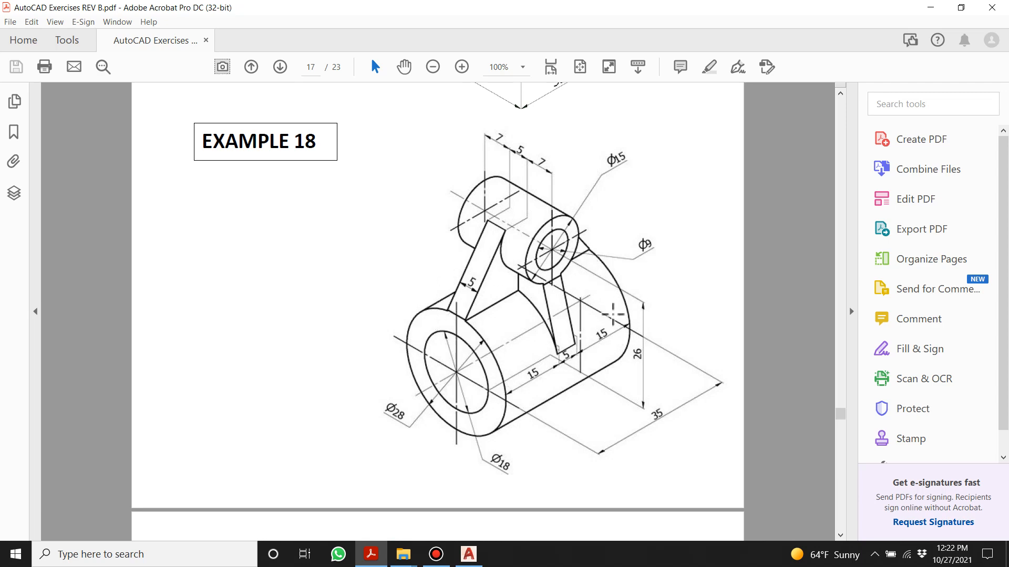
left_click(436, 554)
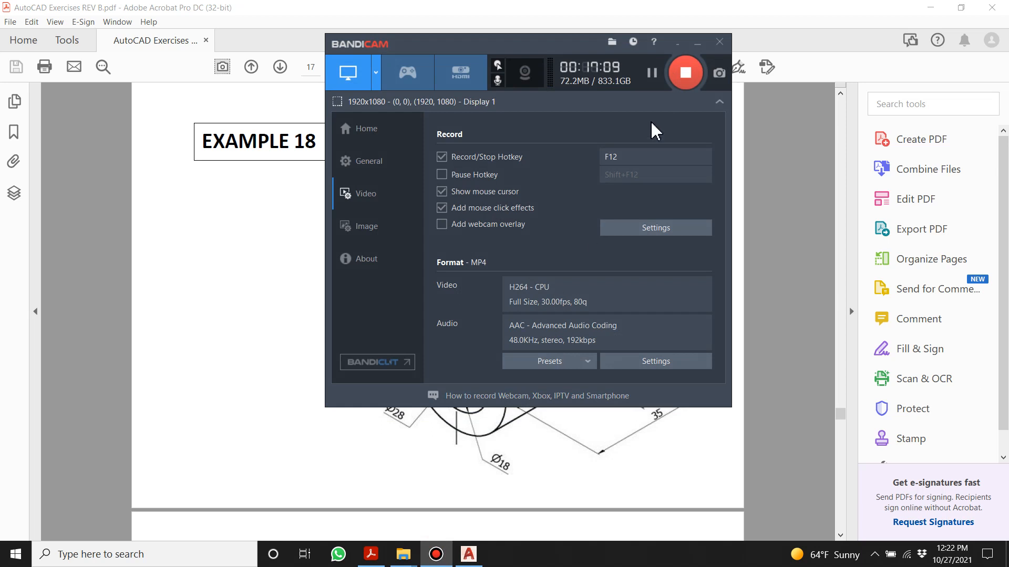
left_click(697, 42)
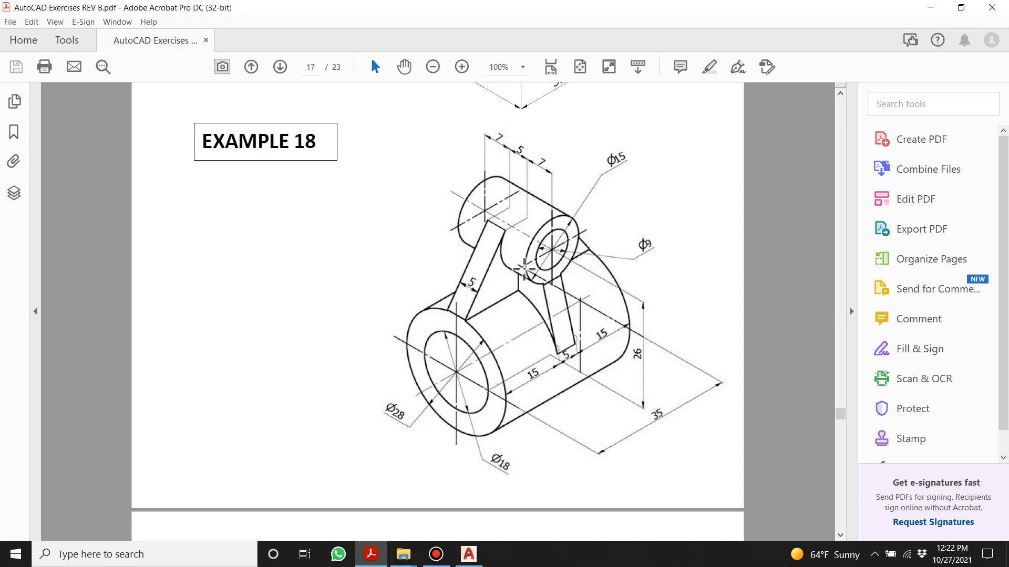
left_click(468, 554)
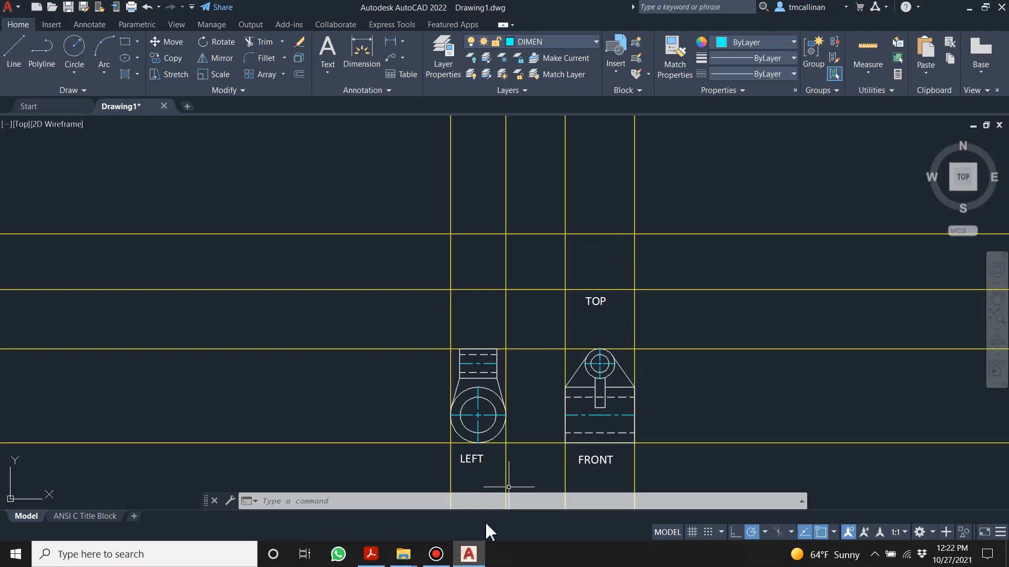
mouse_move(438, 560)
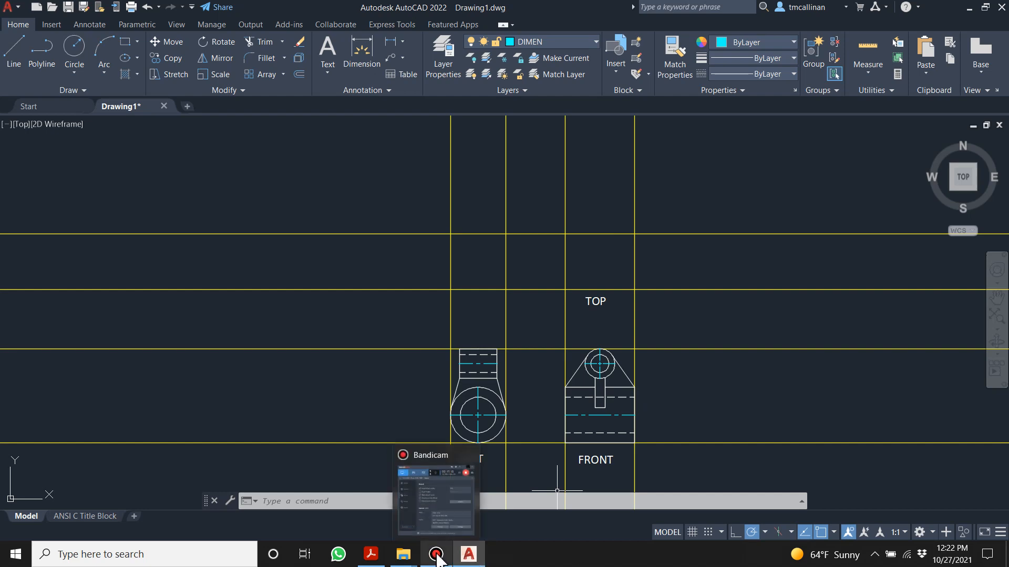
left_click(449, 506)
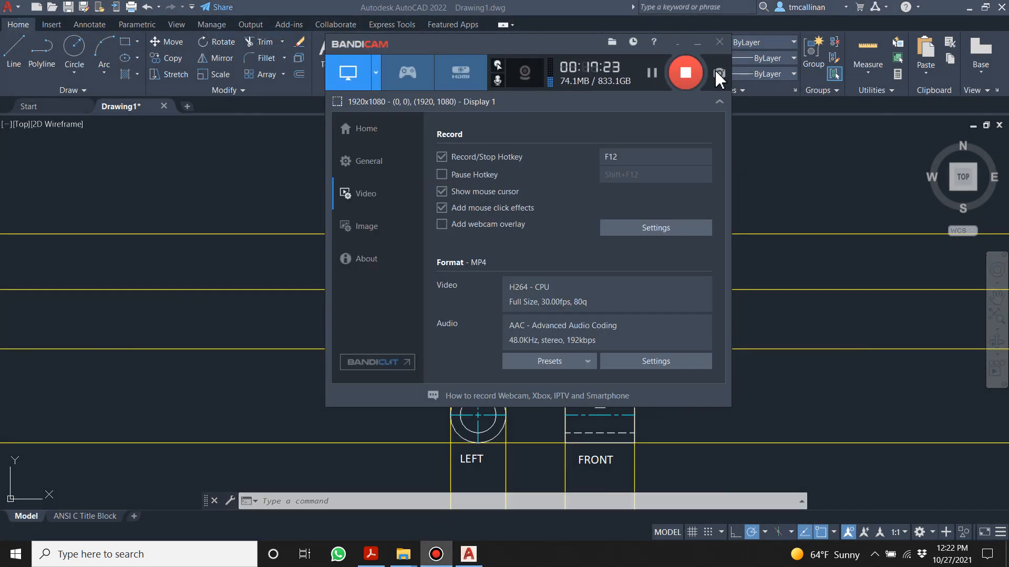
left_click(652, 73)
left_click(697, 42)
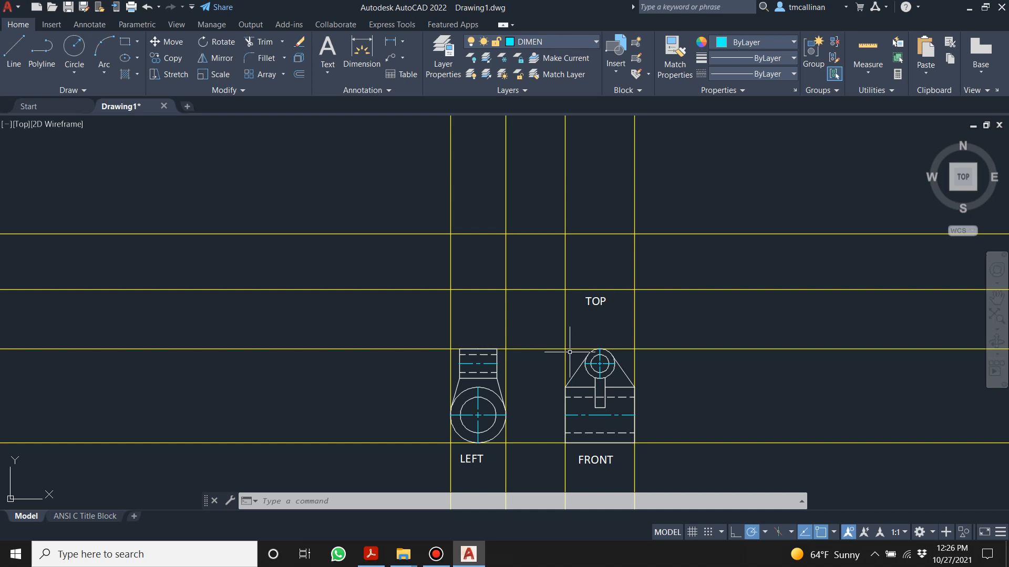
scroll(569, 352, "down", 2)
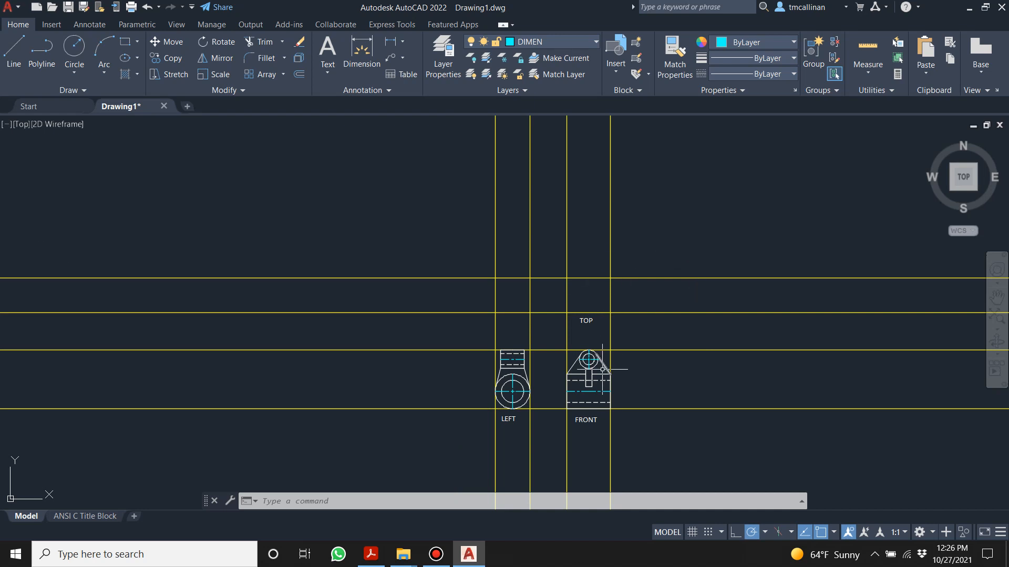
scroll(604, 369, "up", 2)
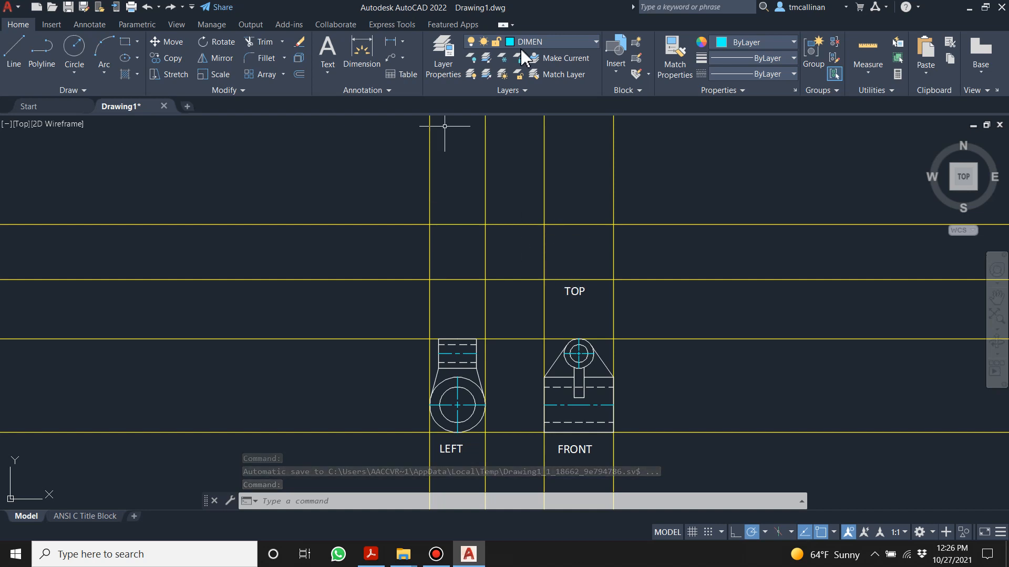
- Make layer 0 current and draw the large cylinder's rectangle in the TOP view between the construction line intersections above the FRONT view
left_click(526, 41)
left_click(520, 55)
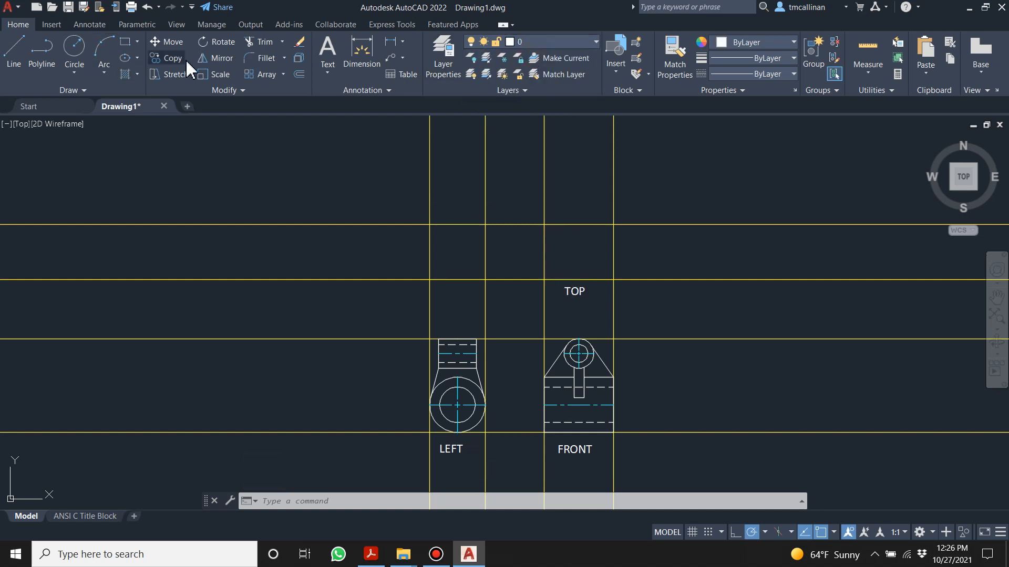
left_click(125, 41)
left_click(544, 224)
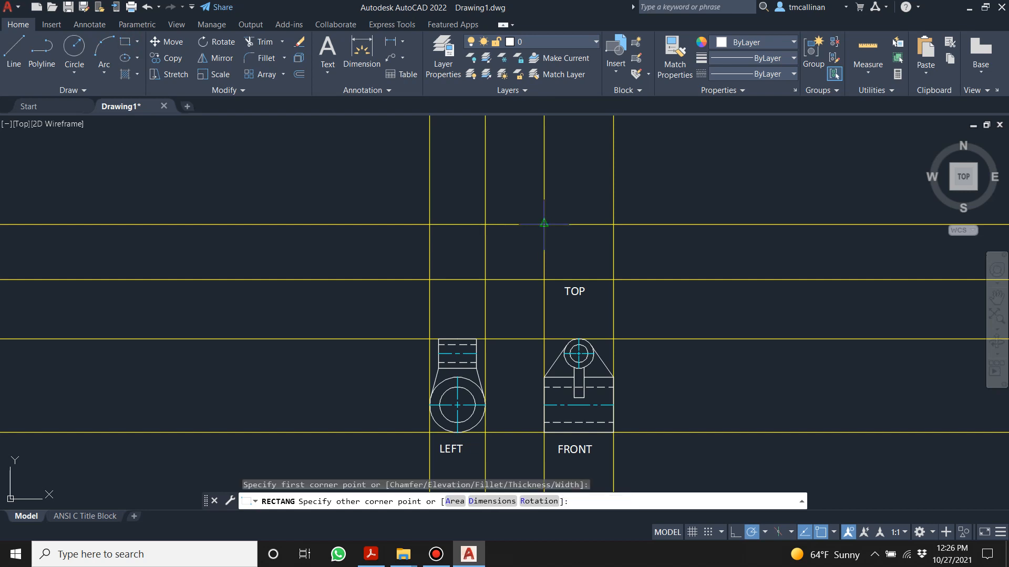
left_click(613, 280)
key("Escape")
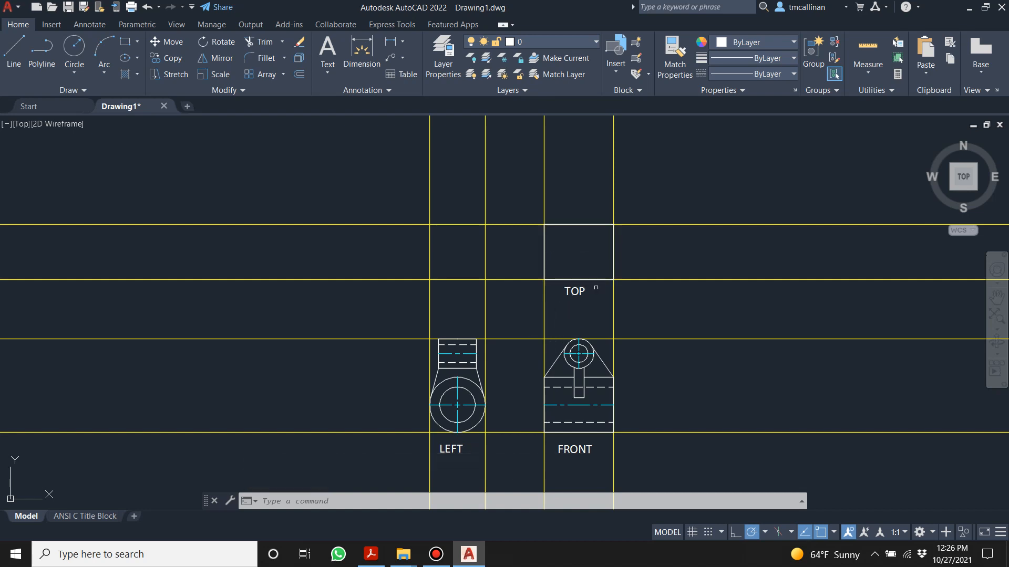
- Make Con1 the current layer
scroll(601, 284, "up", 2)
scroll(596, 276, "down", 2)
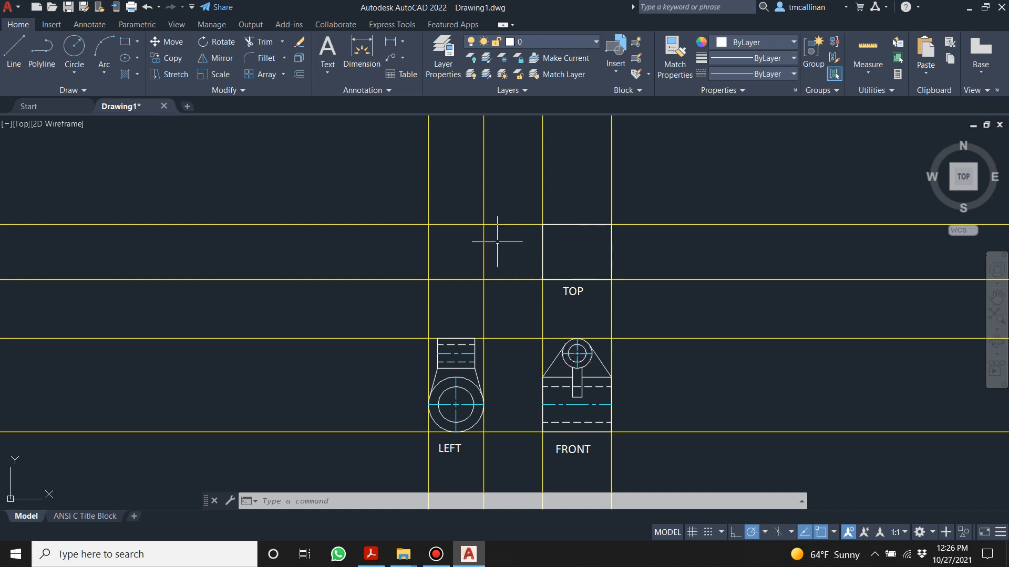
left_click(546, 41)
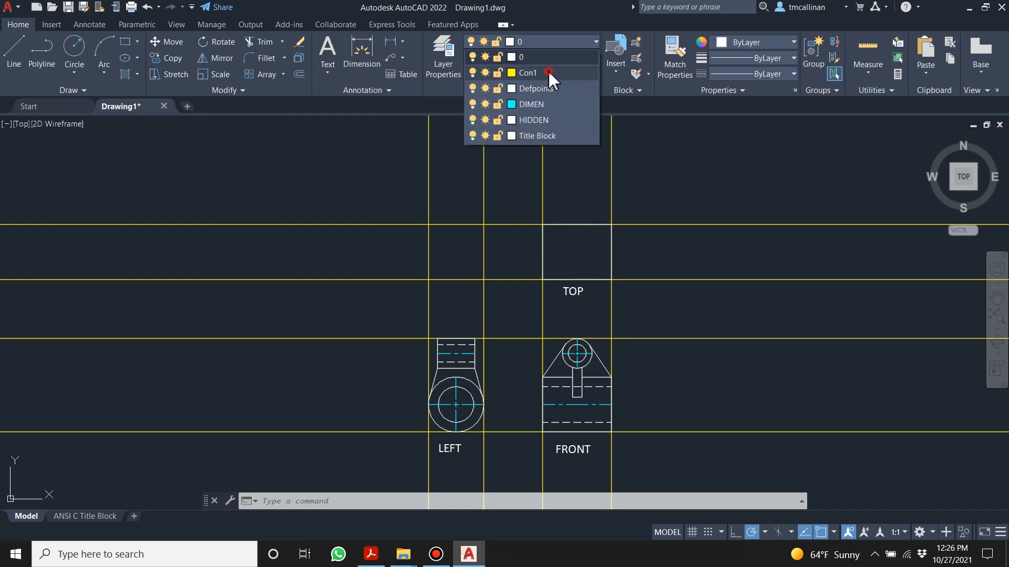
- Make the Con1 layer current and draw a vertical construction line through the right quadrant of the front view's outer upper circle
left_click(550, 78)
left_click(76, 91)
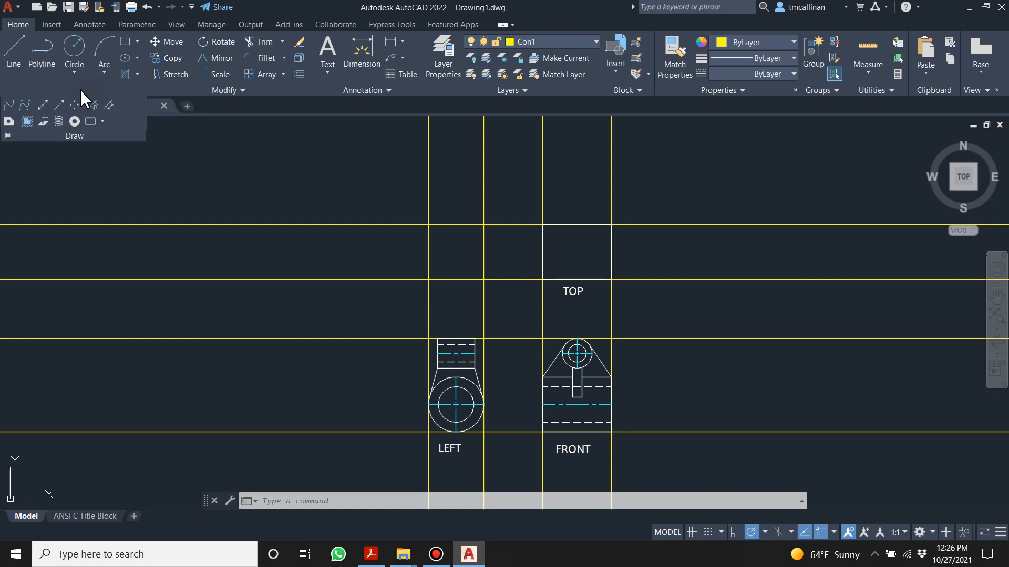
left_click(43, 105)
scroll(578, 346, "up", 5)
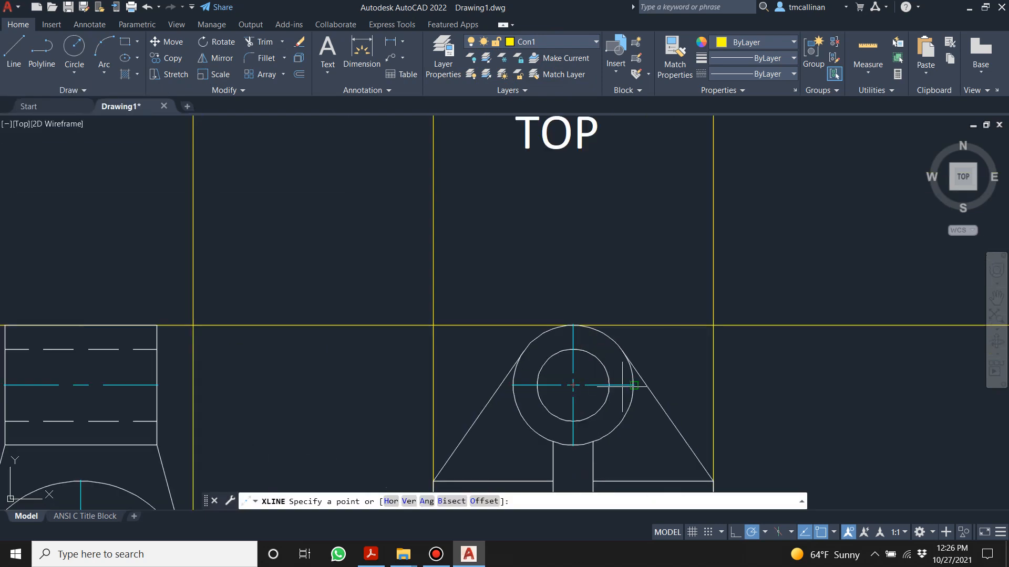
left_click(633, 386)
left_click(633, 288)
key("Escape")
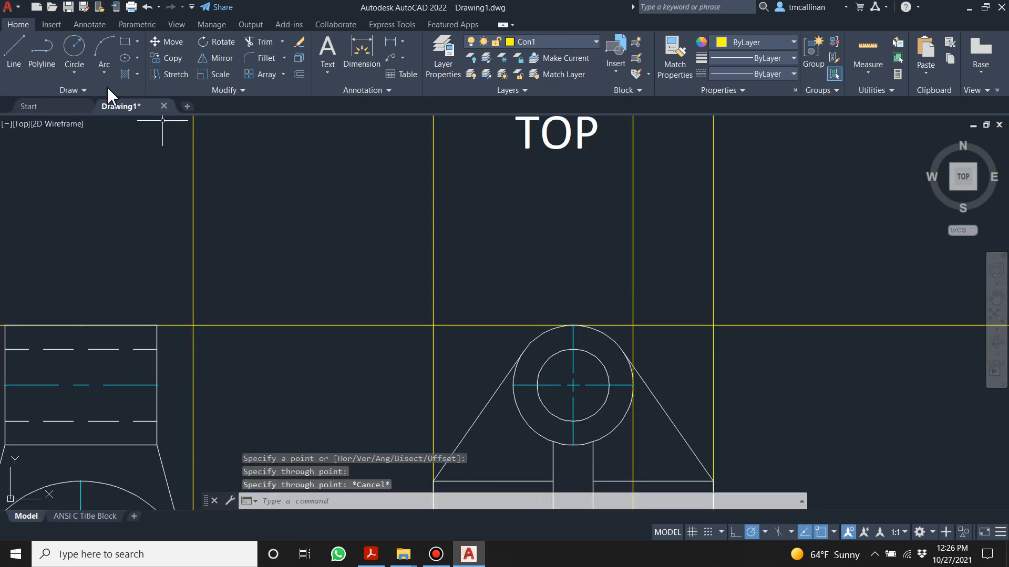
- Draw a vertical construction line through the left quadrant of the front view's outer upper circle
left_click(71, 90)
left_click(43, 105)
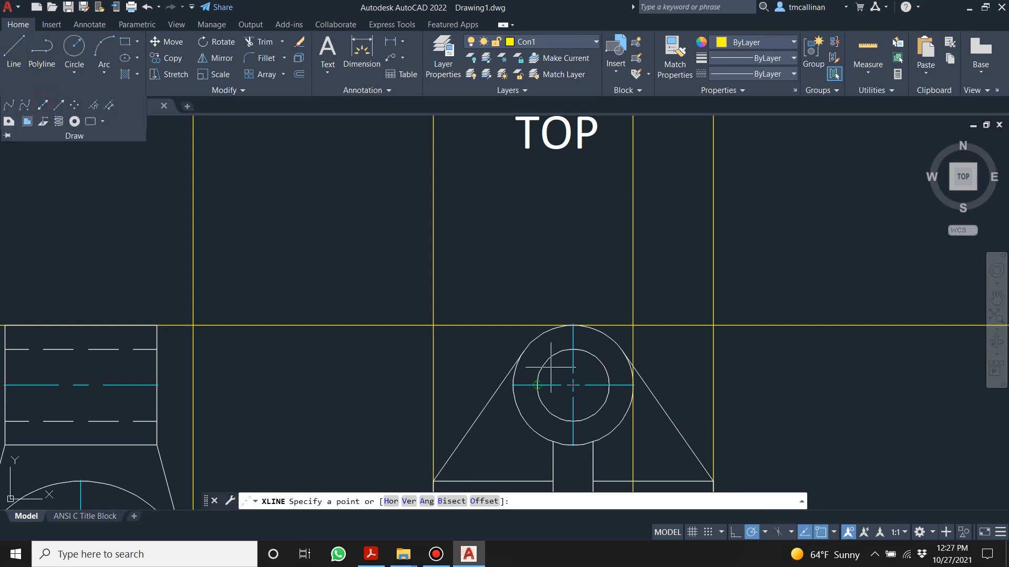
left_click(513, 386)
left_click(513, 268)
key("Escape")
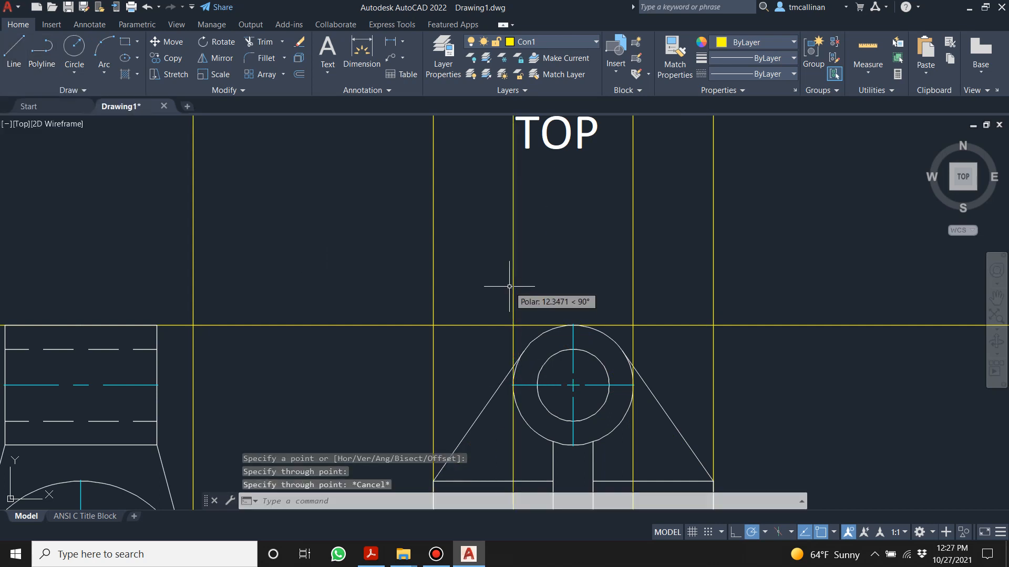
- Shift the TOP label slightly to the right so it clears the left circle construction line
scroll(510, 275, "down", 3)
scroll(533, 195, "down", 2)
scroll(520, 243, "up", 6)
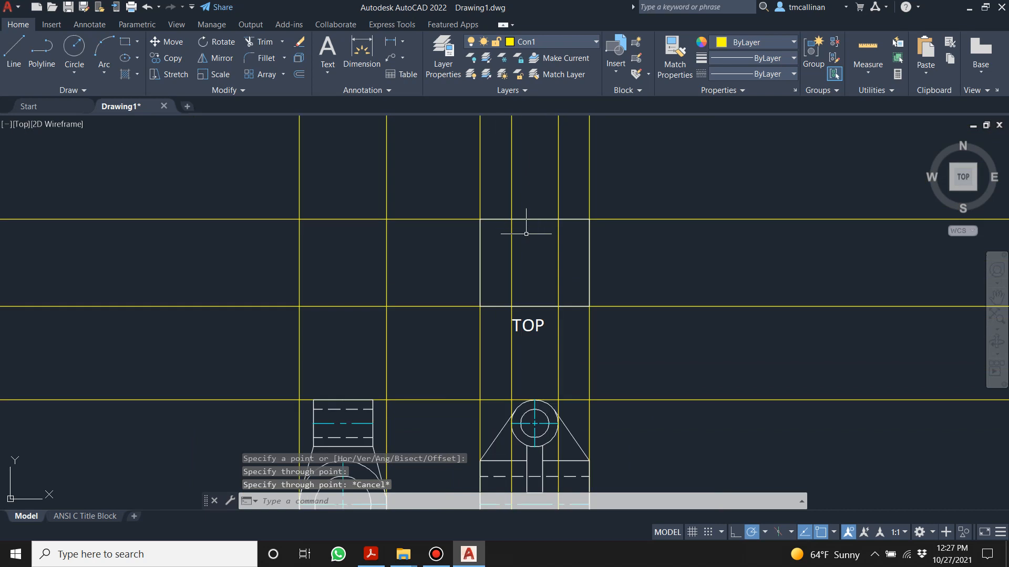
key("Escape")
left_click(525, 344)
key("Escape")
left_click(498, 333)
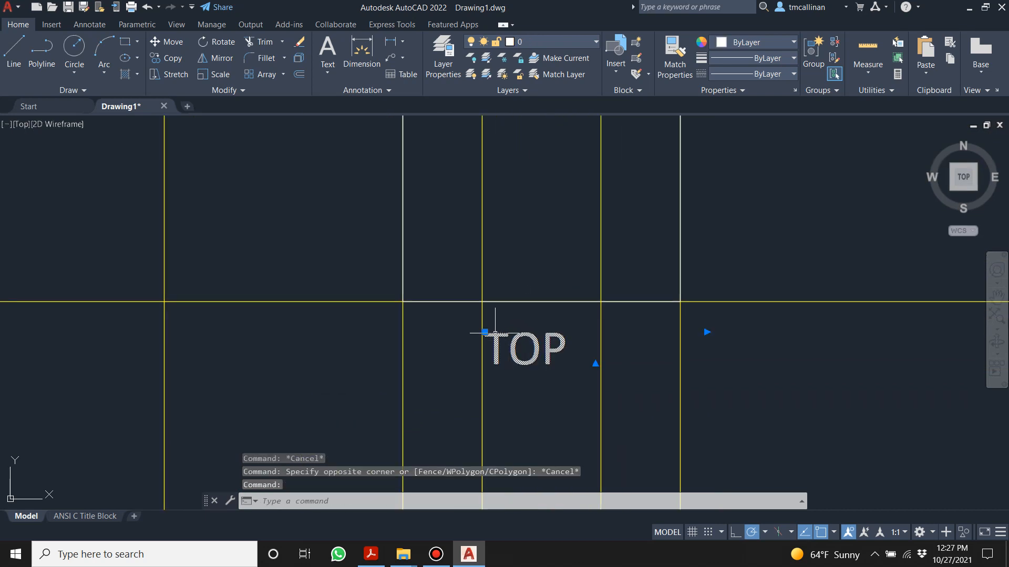
left_click(484, 332)
key("Escape")
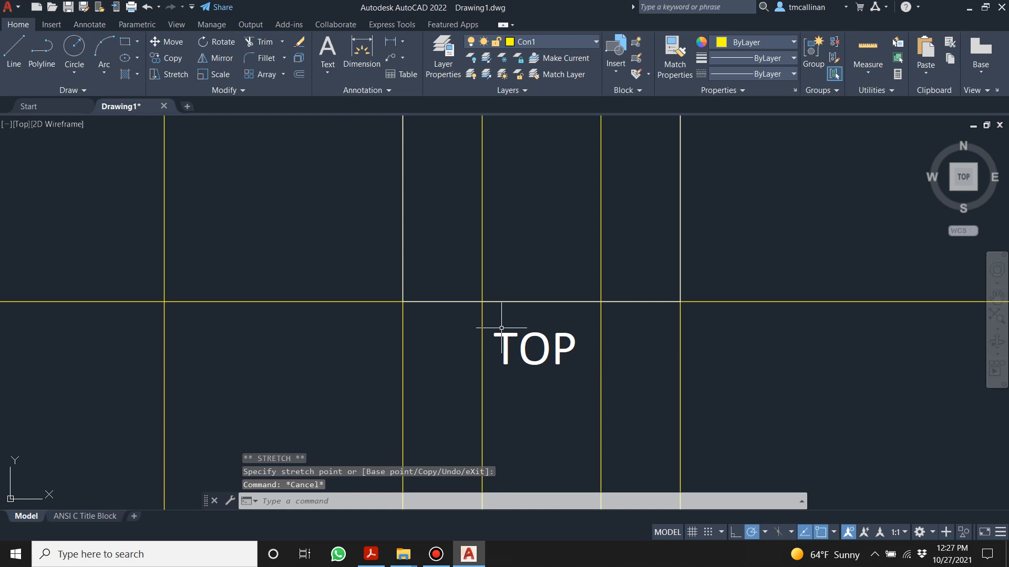
- Draw a horizontal construction line through the midpoint of the top view rectangle's left edge
scroll(519, 261, "down", 2)
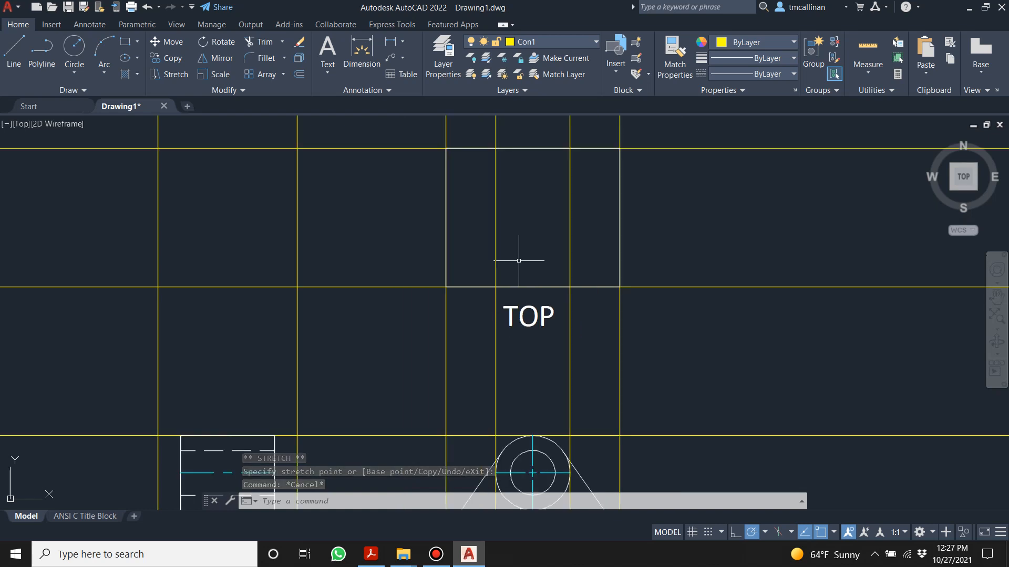
scroll(518, 246, "down", 2)
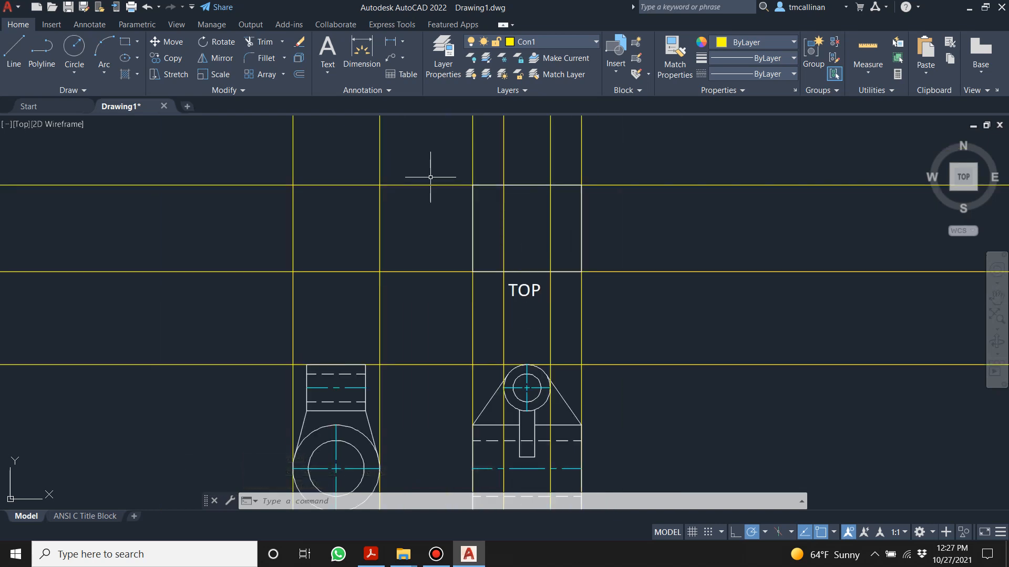
scroll(430, 177, "down", 2)
scroll(491, 175, "up", 4)
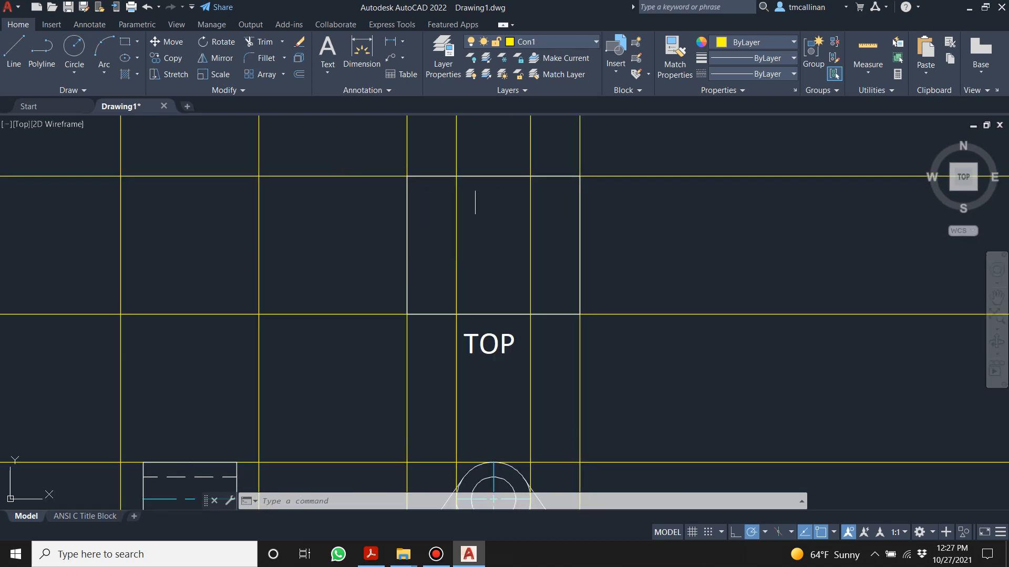
middle_click_drag(456, 211, 485, 249)
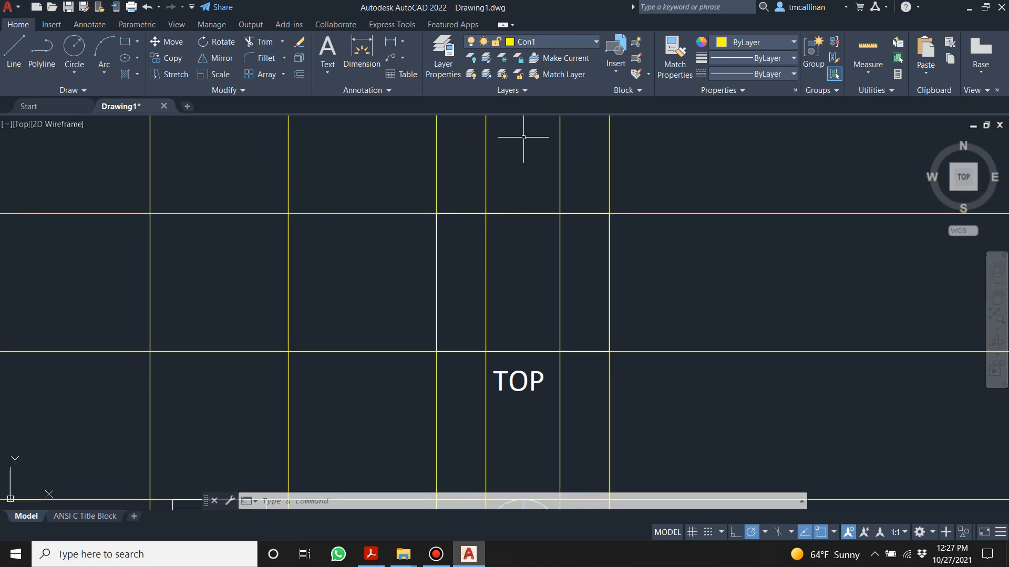
scroll(523, 256, "down", 1)
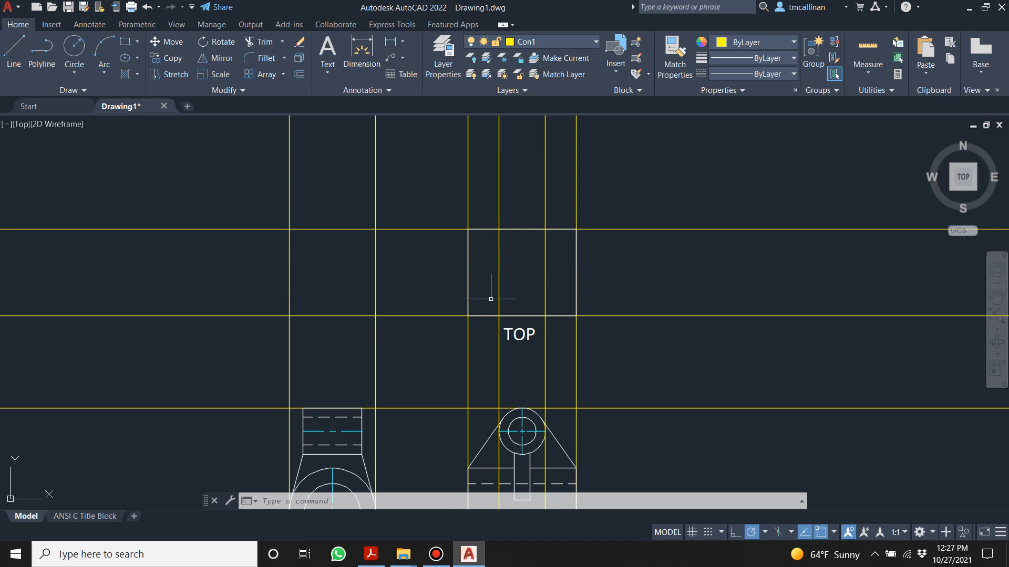
left_click(74, 90)
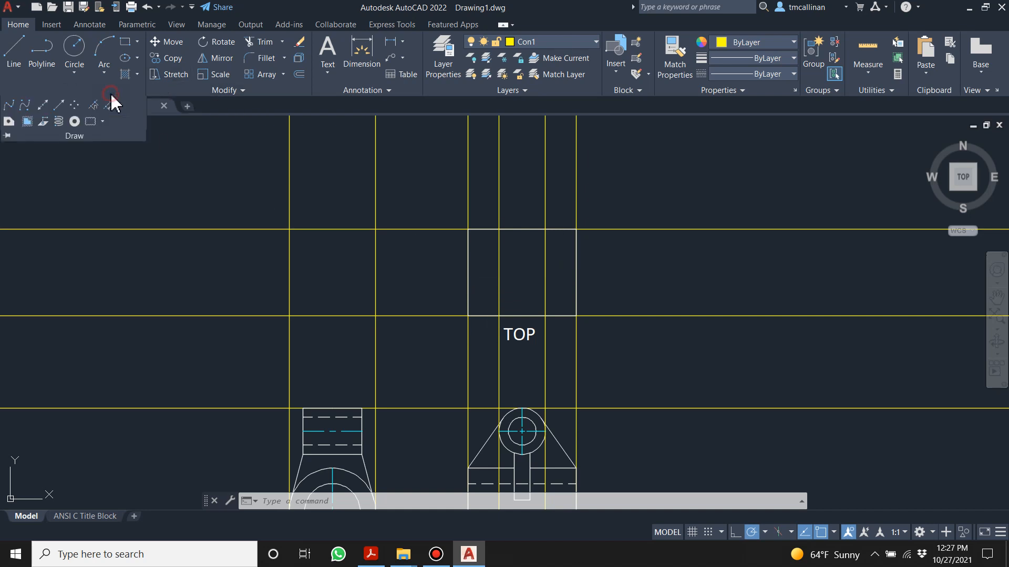
left_click(42, 106)
left_click(462, 273)
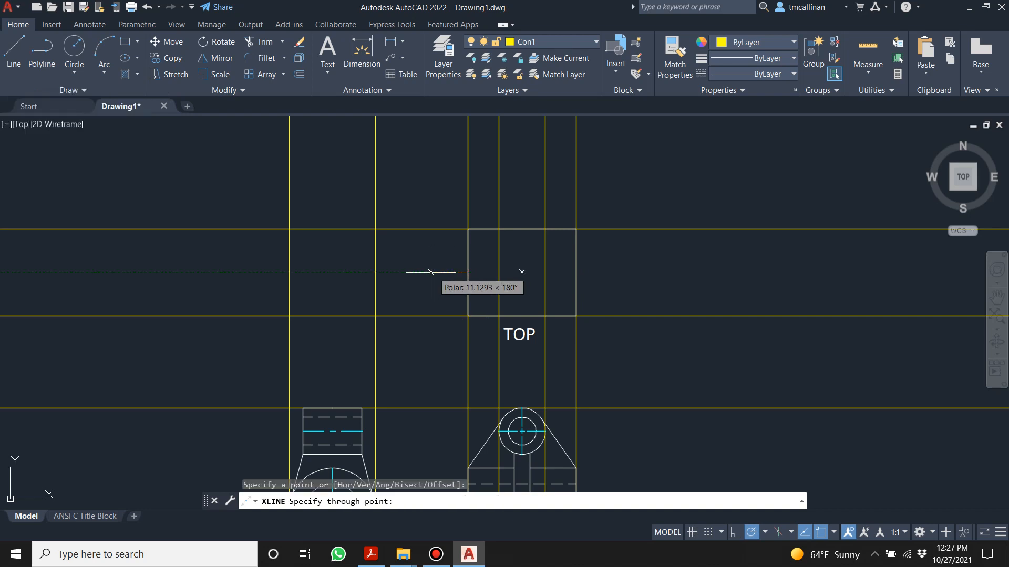
left_click(432, 273)
key("Escape")
- Check the upper cylinder's length dimensions on the Example 18 drawing in the Acrobat PDF and return to AutoCAD
scroll(489, 243, "up", 1)
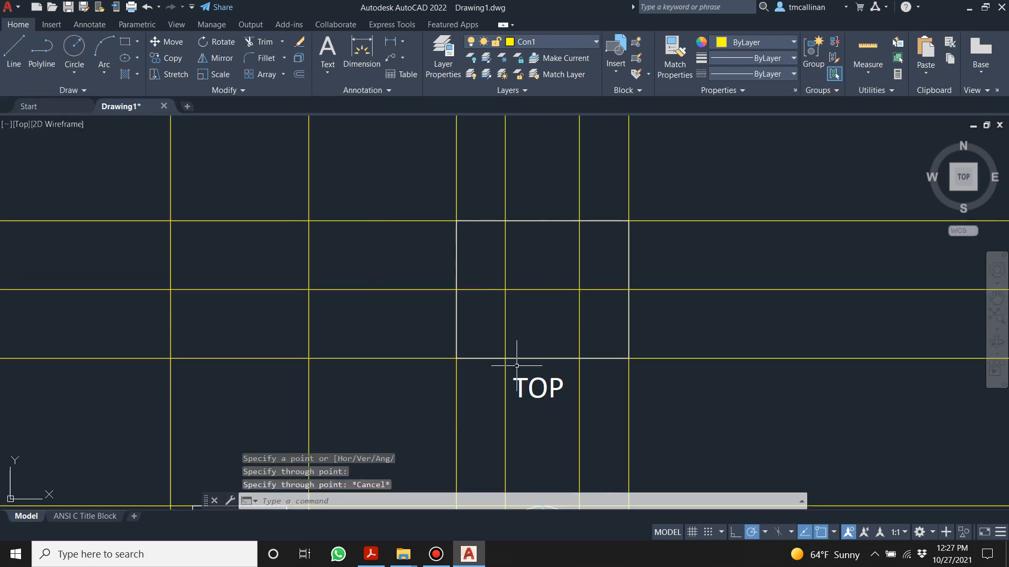
scroll(544, 420, "down", 2)
key("Escape")
middle_click_drag(554, 364, 549, 205)
scroll(553, 289, "up", 2)
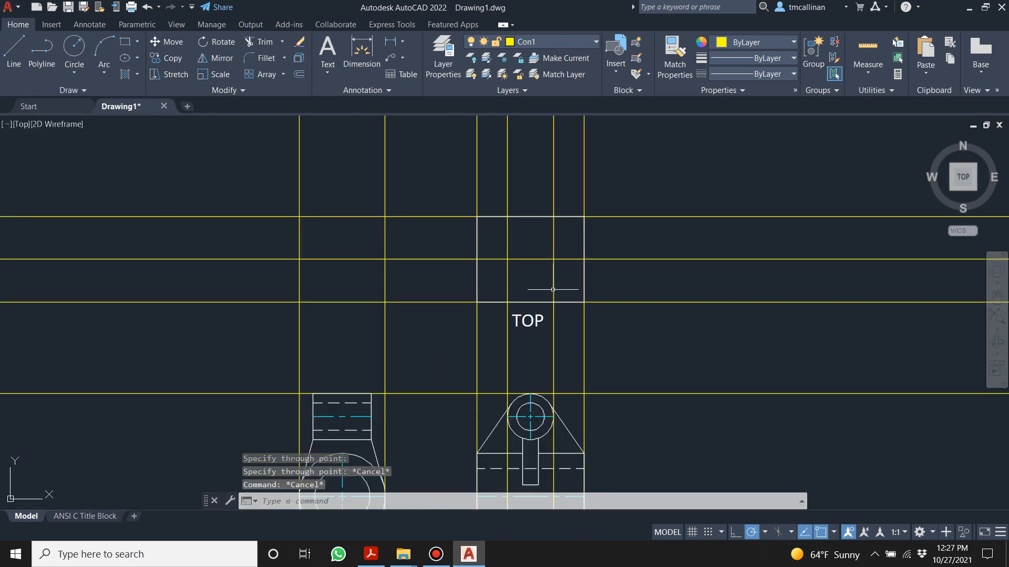
middle_click_drag(545, 388, 548, 294)
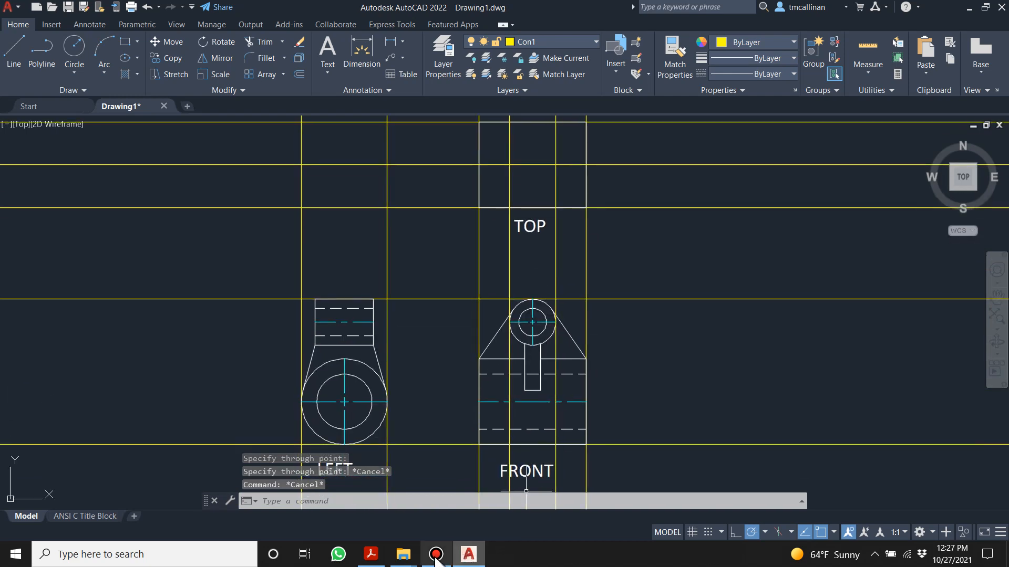
left_click(371, 554)
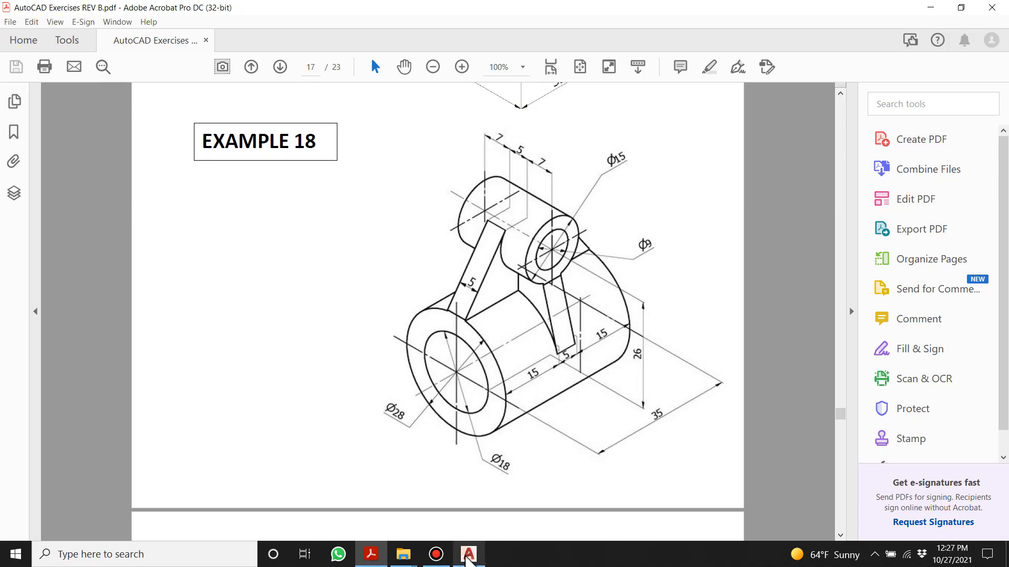
left_click(468, 554)
- Offset the top view's horizontal middle construction line by 19/2 to both sides
middle_click_drag(500, 159, 496, 292)
scroll(550, 338, "up", 4)
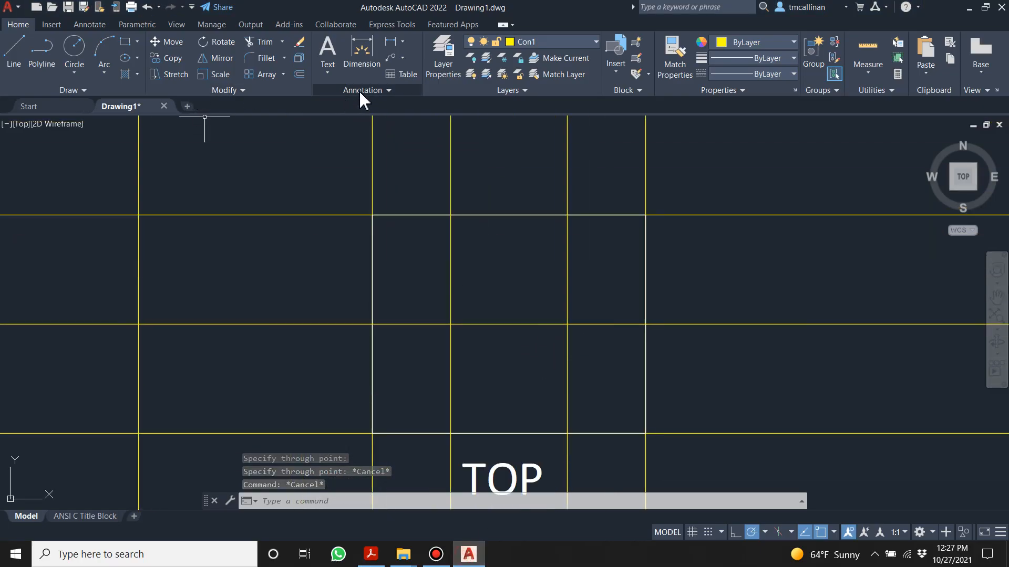
left_click(255, 91)
left_click(299, 75)
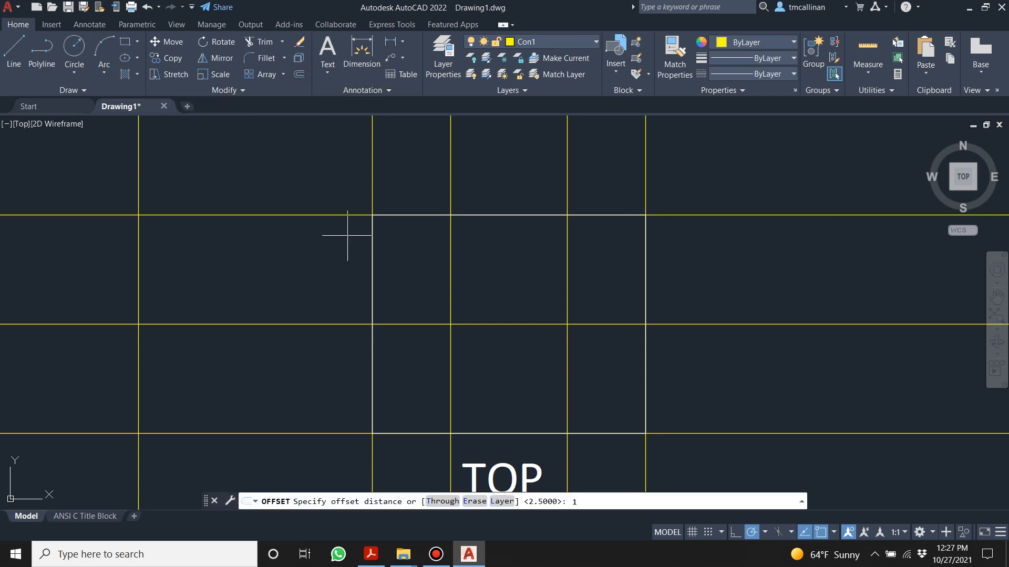
type("19/2")
key("Return")
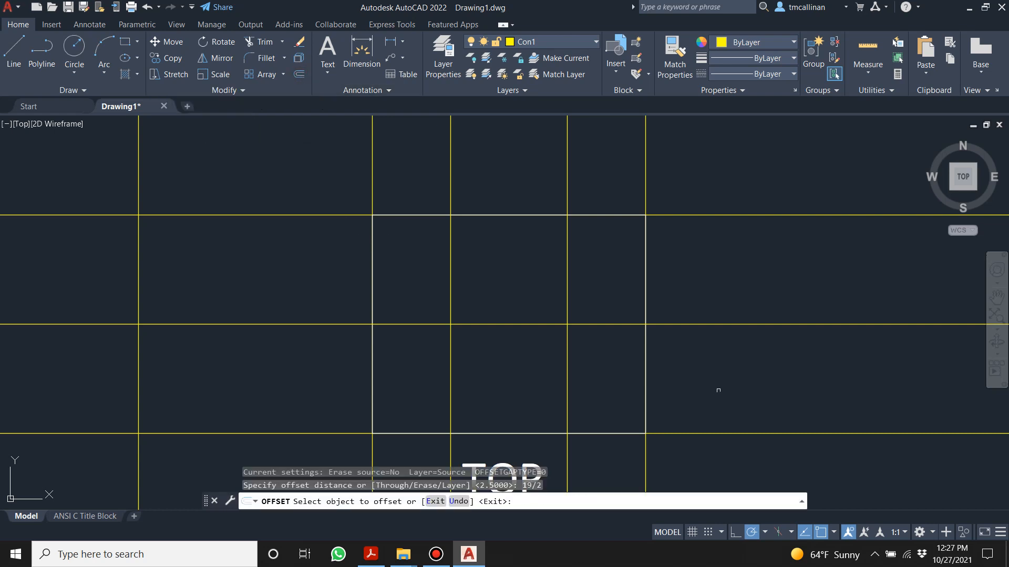
left_click(687, 325)
left_click(685, 332)
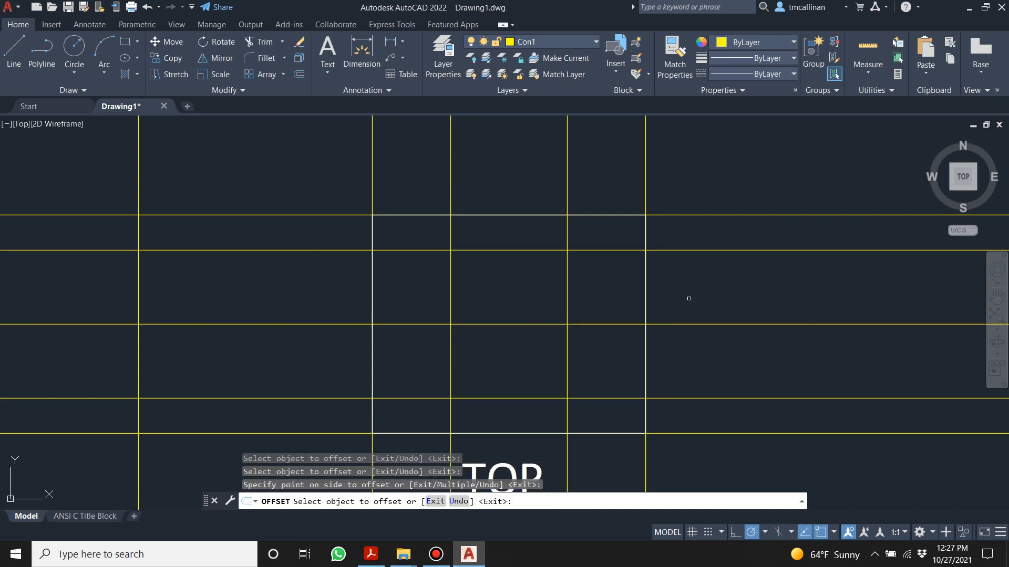
key("Escape")
- Make layer 0 current and draw a rectangle in the top view bounded by the two offset lines and the circle's construction lines
scroll(683, 296, "down", 4)
scroll(631, 334, "up", 2)
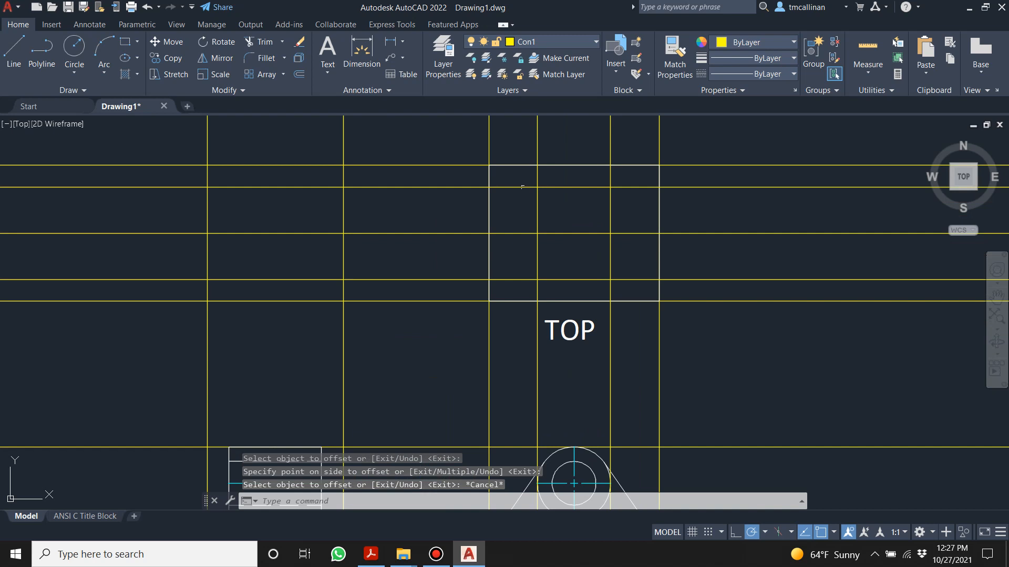
key("Escape")
left_click(541, 42)
left_click(525, 56)
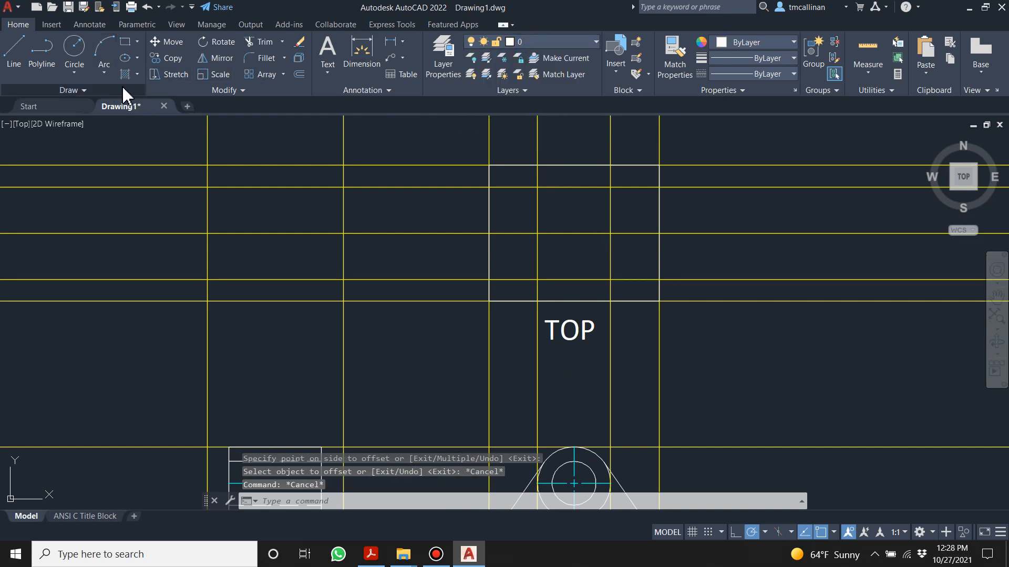
left_click(125, 42)
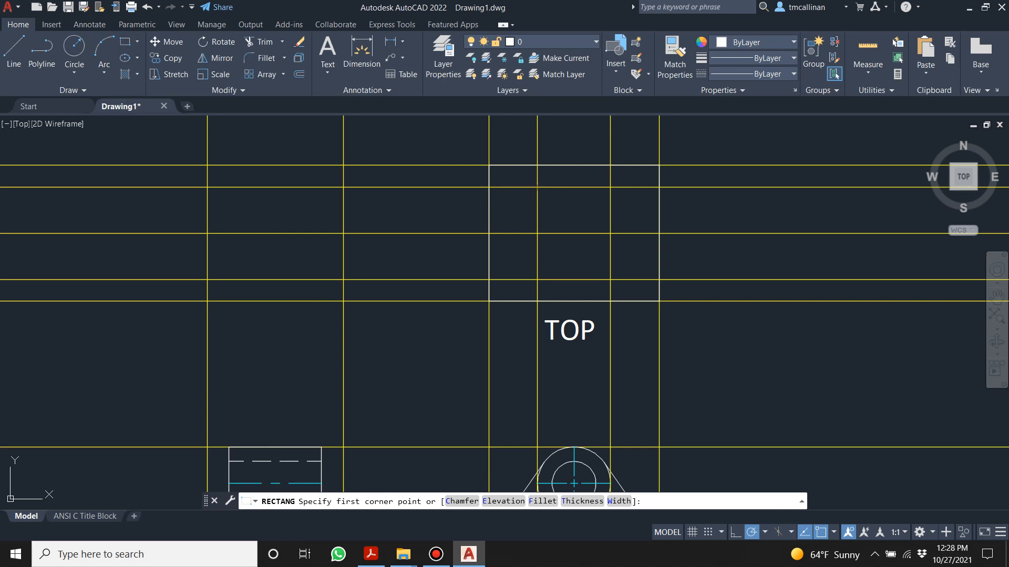
left_click(537, 187)
left_click(610, 301)
key("Escape")
- Examine how the top view's inner rectangle lines up with the upper cylinder in the front and left views
scroll(586, 266, "down", 3)
scroll(583, 289, "up", 2)
scroll(576, 289, "down", 2)
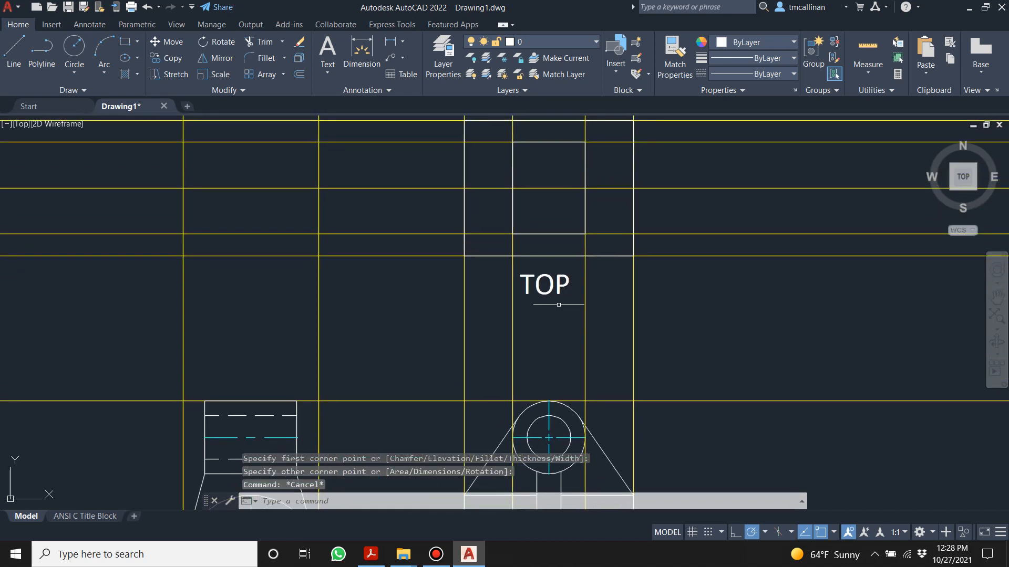
scroll(566, 263, "up", 1)
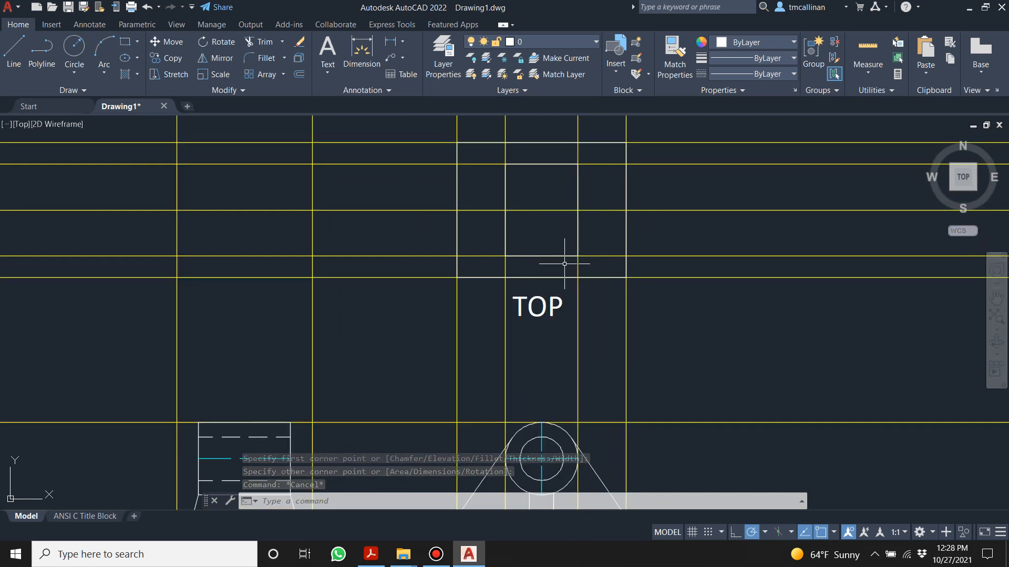
scroll(557, 273, "down", 2)
scroll(541, 263, "up", 1)
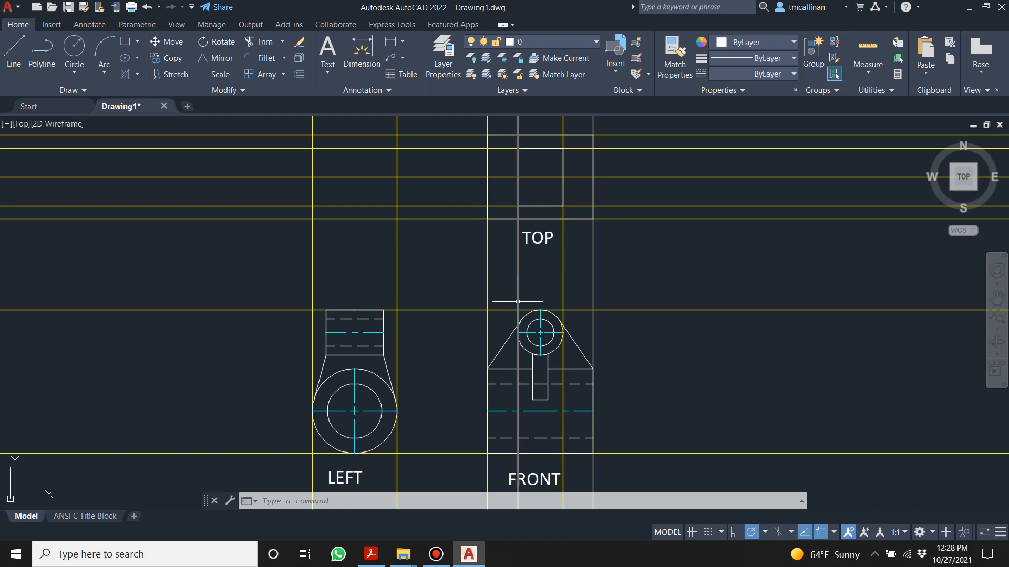
middle_click_drag(549, 248, 549, 272)
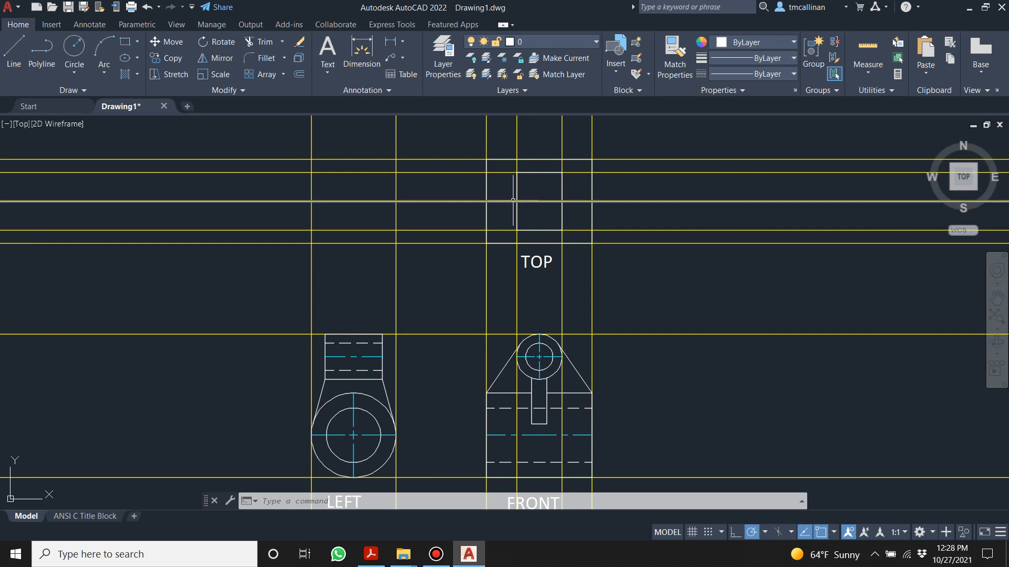
scroll(508, 195, "up", 2)
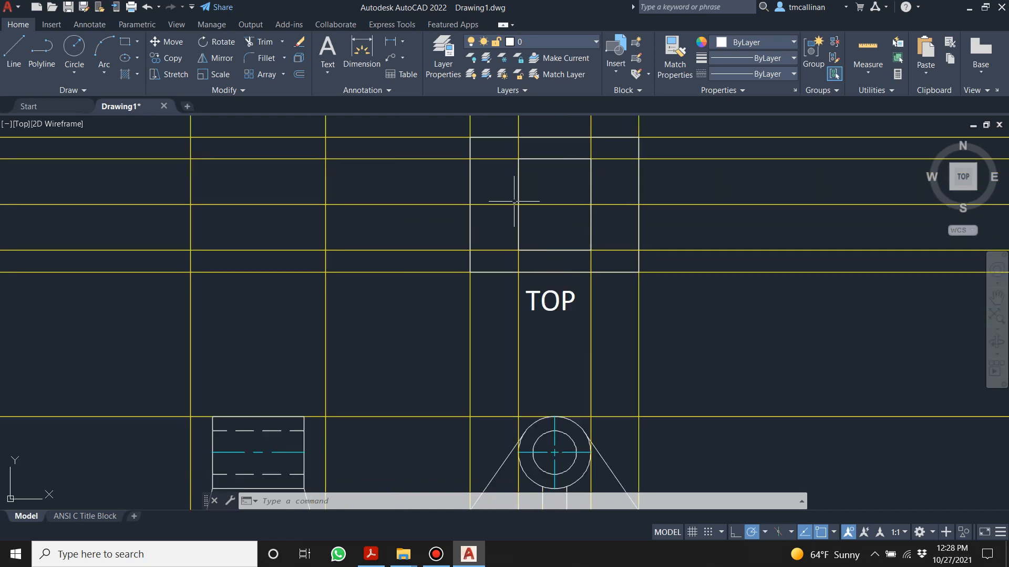
scroll(514, 200, "down", 2)
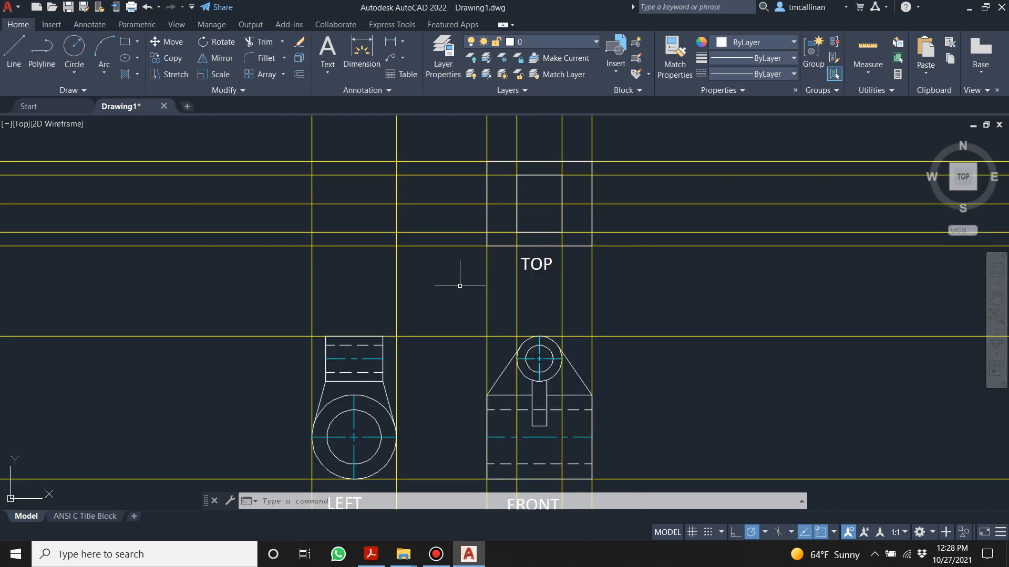
scroll(557, 188, "up", 2)
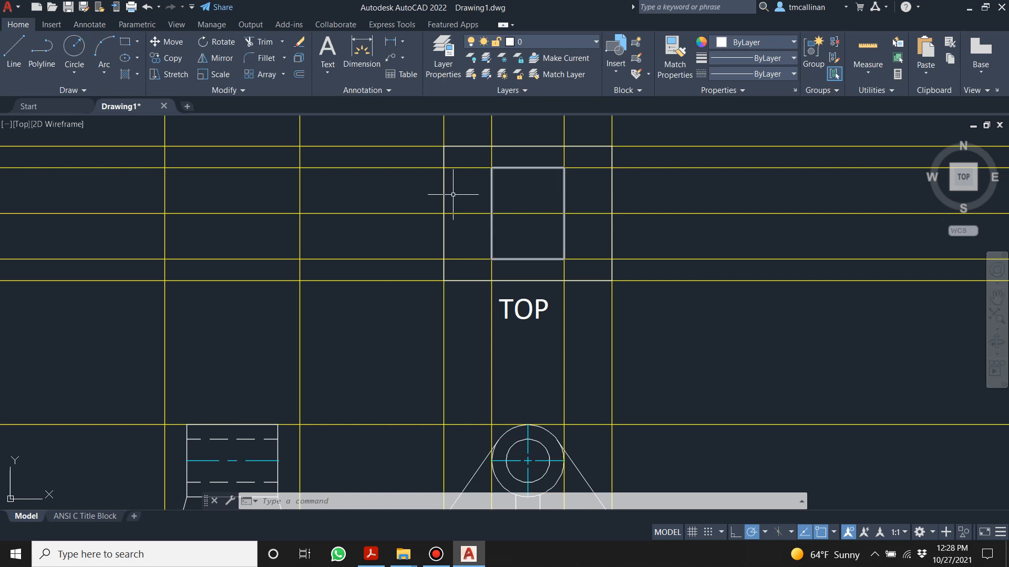
scroll(589, 255, "down", 2)
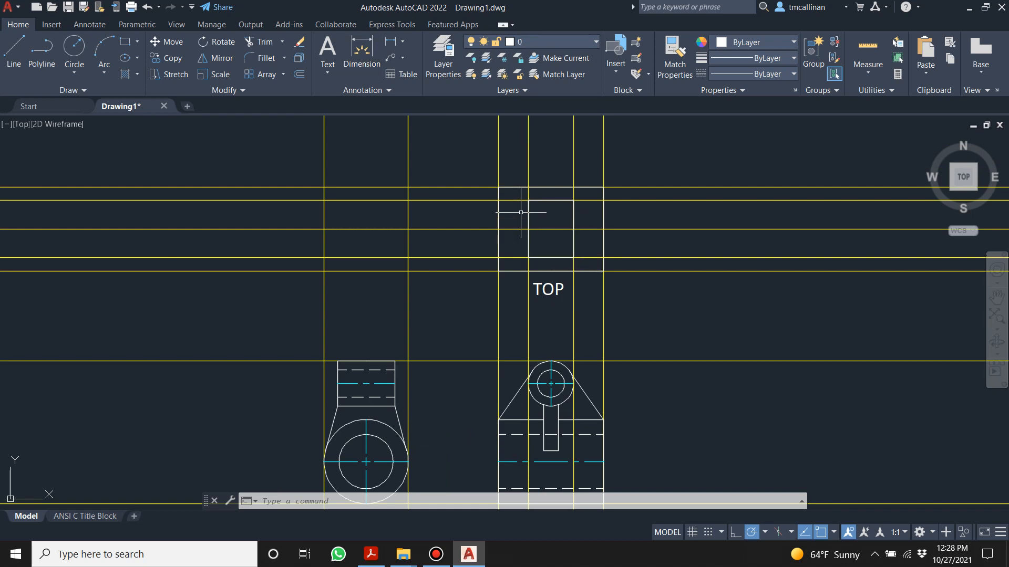
- Make layer Con1 current and draw a vertical construction line through the right quadrant of the front view's small inner circle
left_click(561, 44)
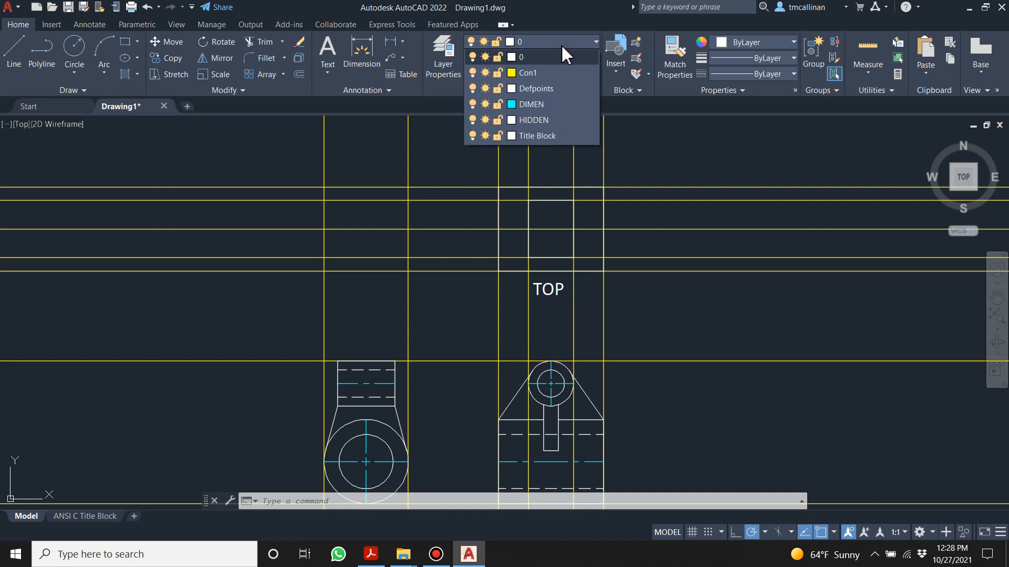
left_click(559, 77)
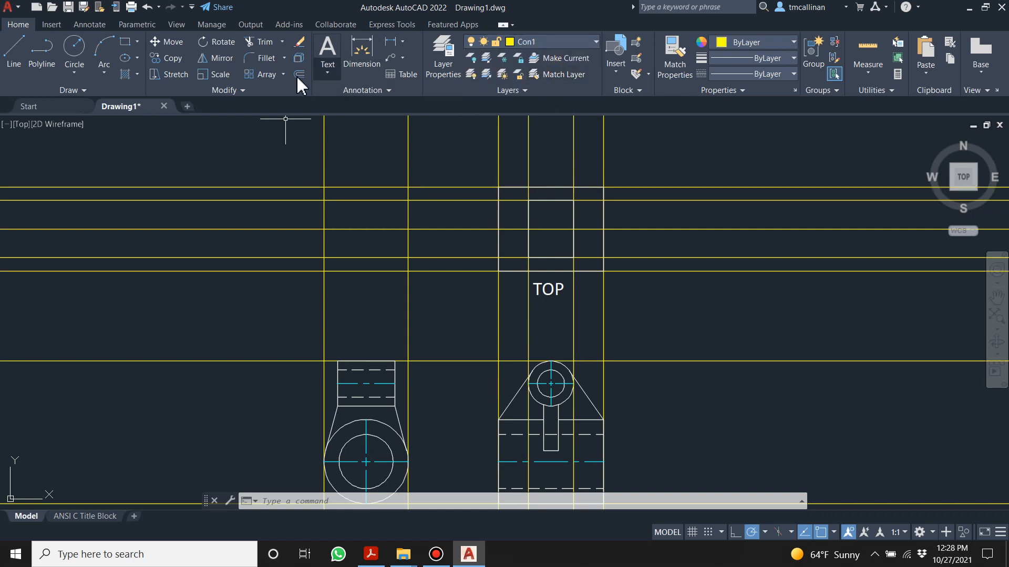
left_click(74, 90)
left_click(43, 106)
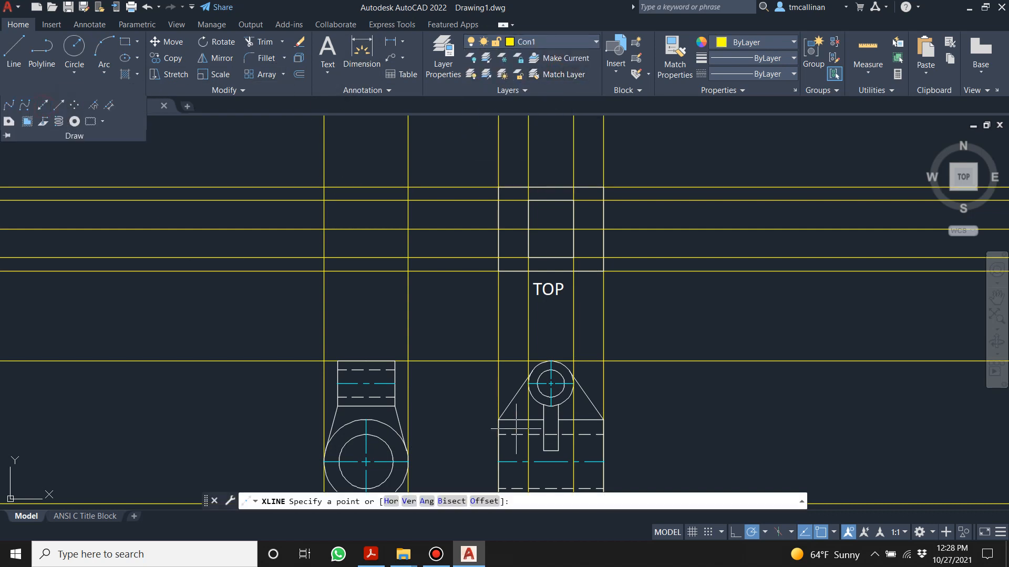
scroll(564, 404, "up", 2)
left_click(566, 310)
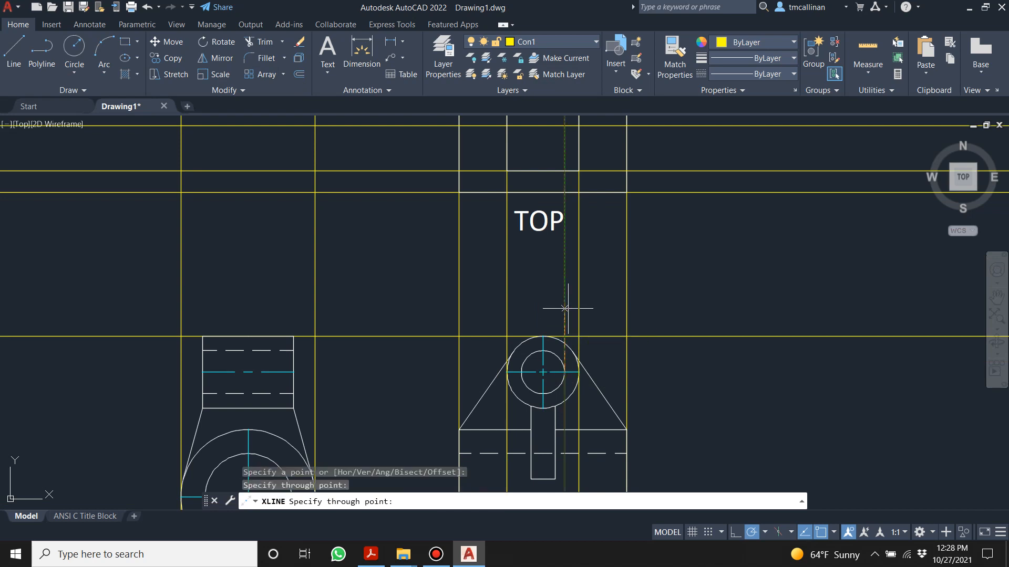
key("Escape")
- Draw a vertical construction line through the left quadrant of the front view's small inner circle up into the top view
left_click(65, 88)
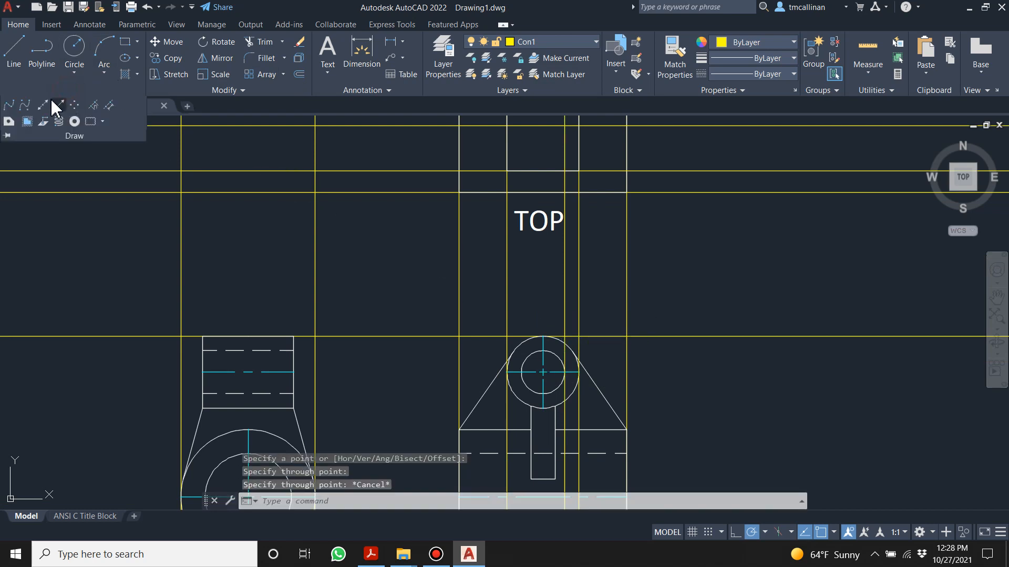
left_click(43, 105)
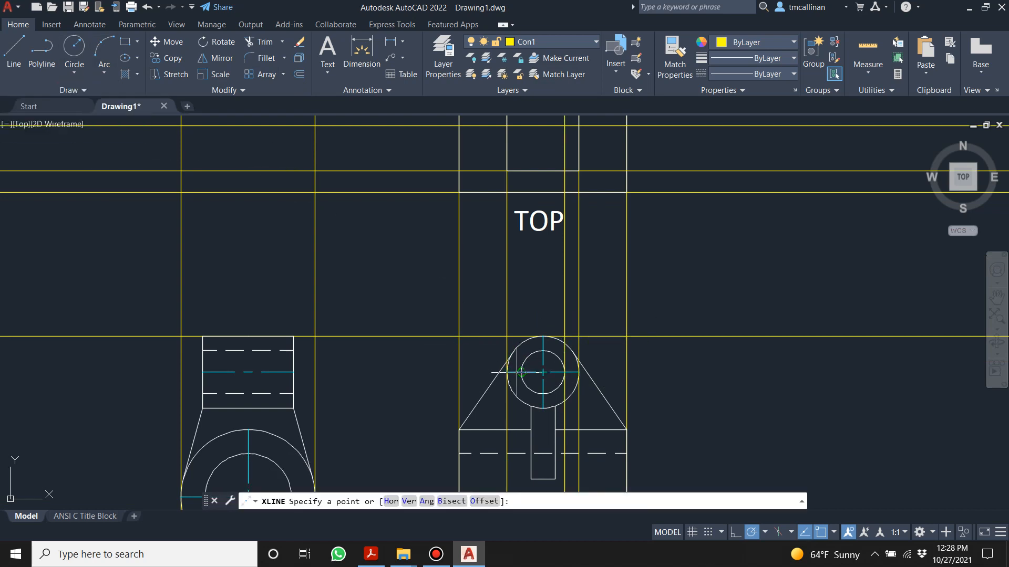
left_click(521, 372)
key("Escape")
middle_click_drag(533, 167, 543, 263)
key("Escape")
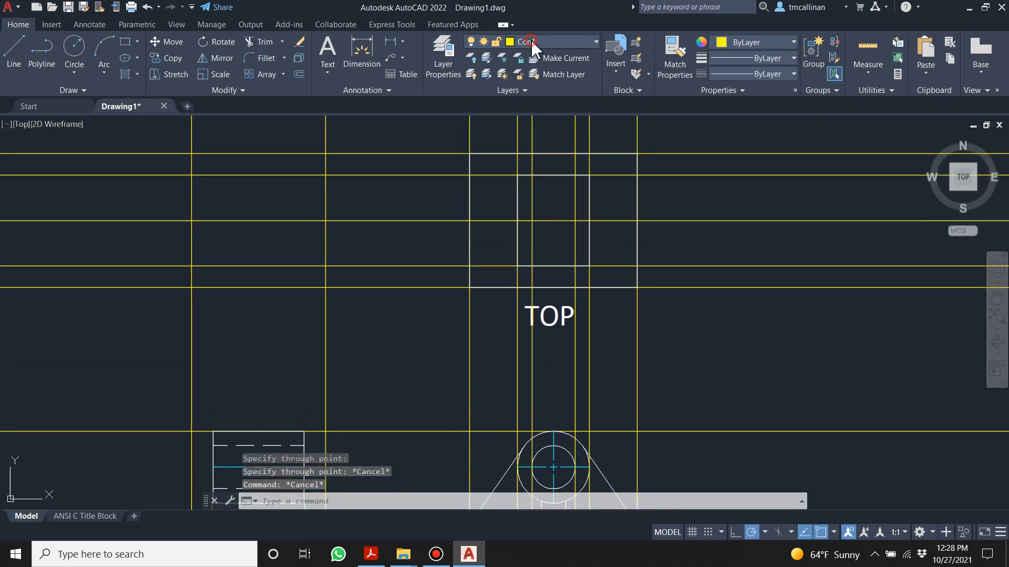
- Make layer HIDDEN current and draw the upper bore's right edge across the top view's inner rectangle along its construction line
left_click(525, 42)
left_click(536, 120)
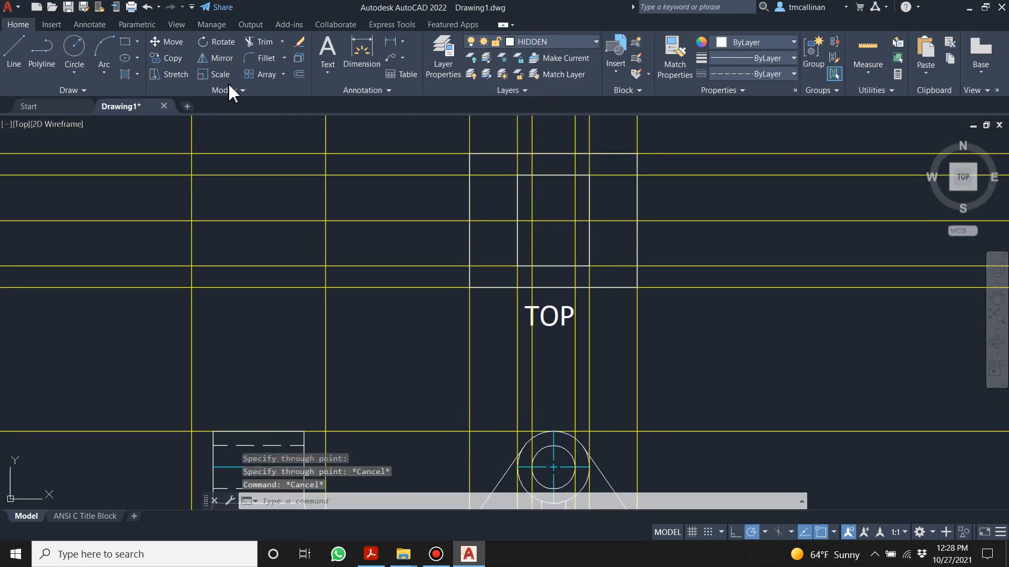
left_click(14, 50)
scroll(558, 198, "up", 2)
left_click(553, 153)
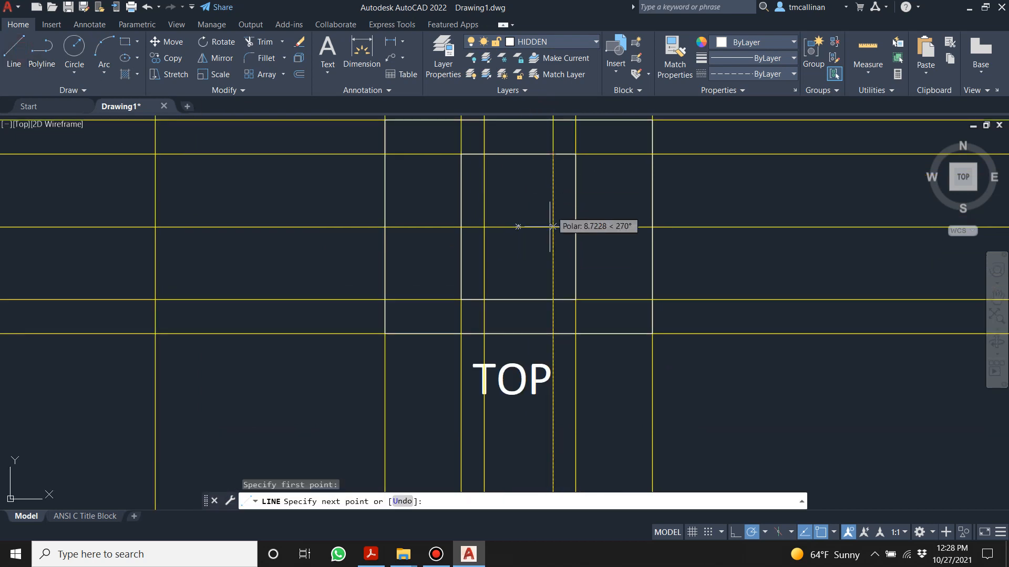
left_click(553, 299)
key("Escape")
key("Escape")
- Draw the upper bore's left hidden edge across the top view's inner rectangle along its construction line
left_click(13, 50)
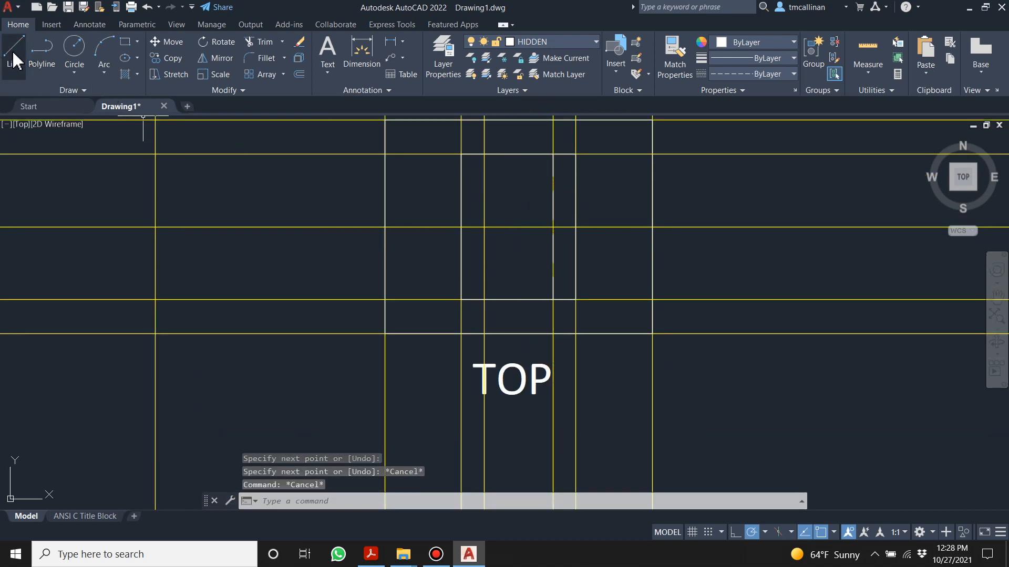
left_click(489, 299)
left_click(484, 154)
key("Escape")
key("Escape")
scroll(527, 198, "down", 4)
middle_click_drag(535, 227, 541, 216)
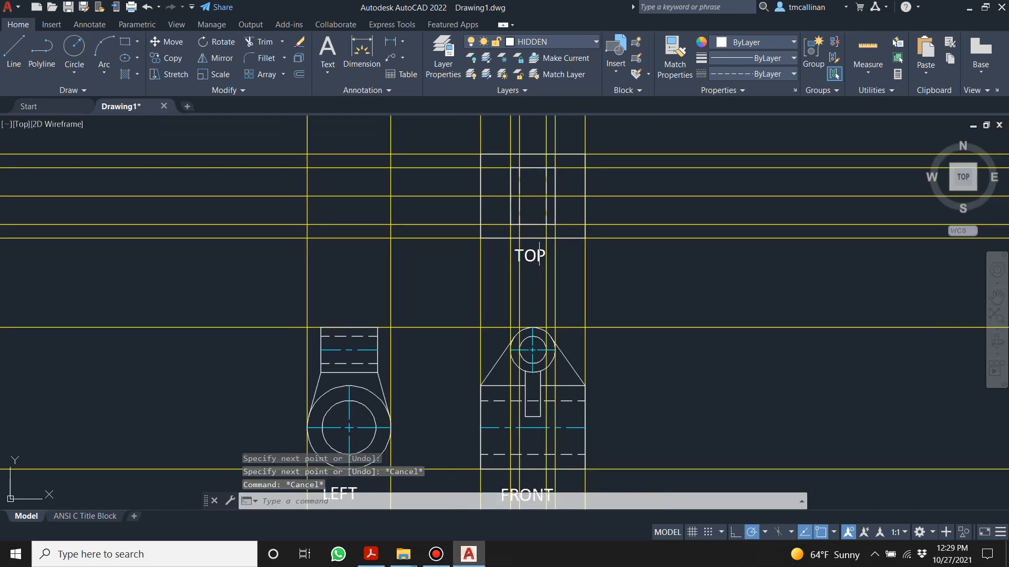
- Delete the two vertical construction lines projected from the small inner circle
key("Escape")
left_click(545, 153)
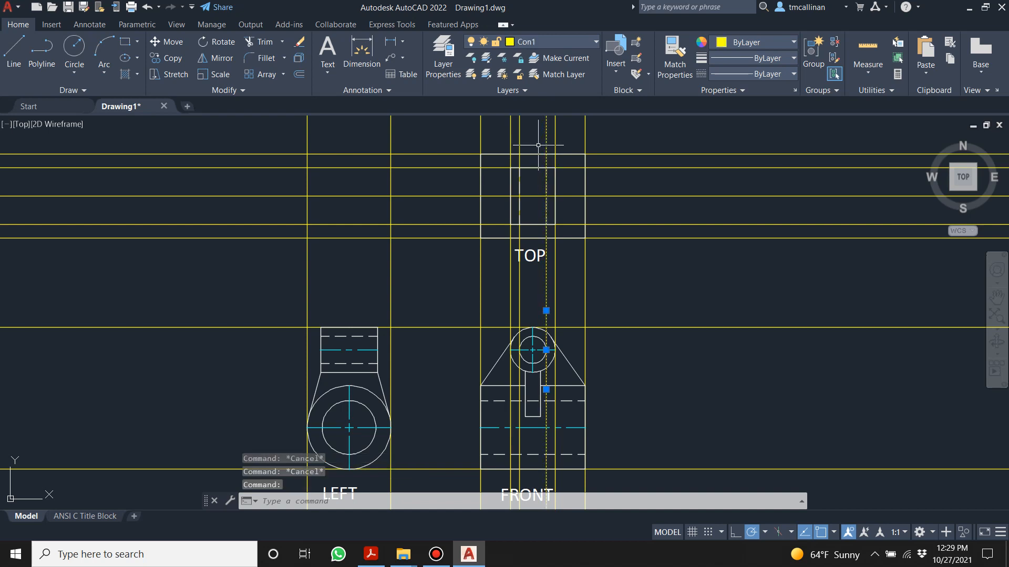
key("Delete")
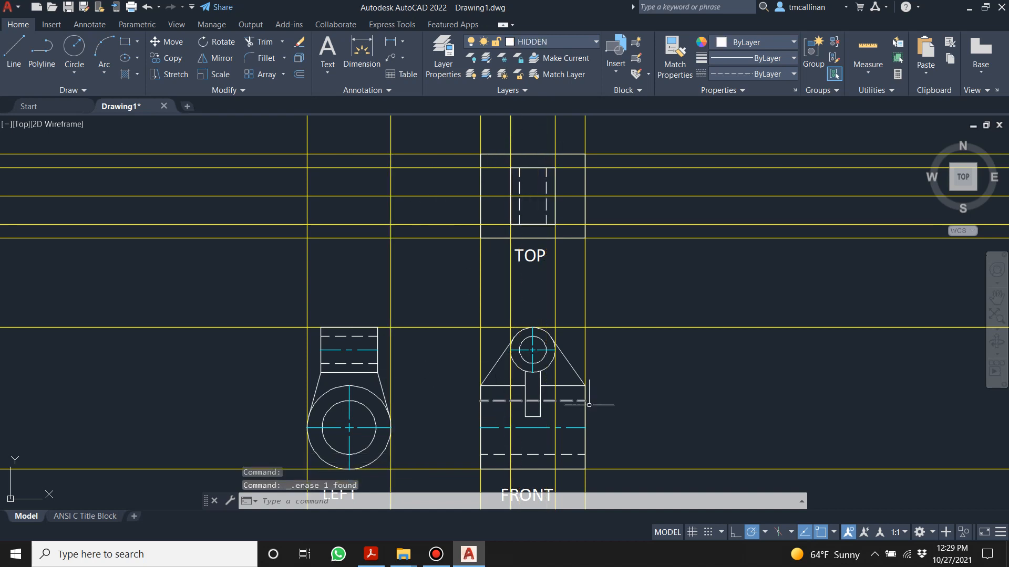
- Check the lower cylinder's bore in the front view and on the Example 18 drawing in Acrobat, and return to AutoCAD's top view
scroll(434, 157, "up", 3)
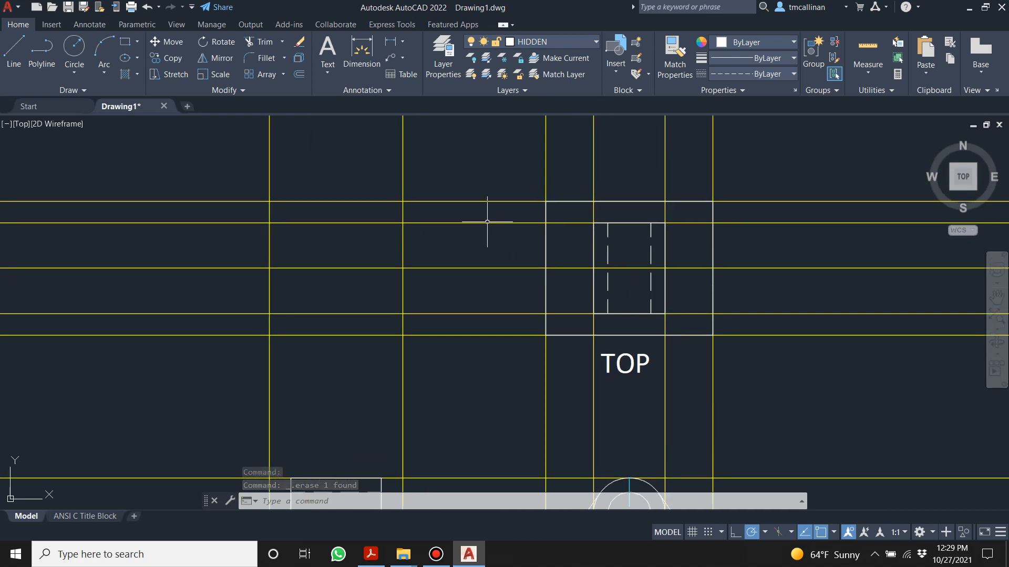
scroll(495, 234, "down", 3)
scroll(492, 300, "down", 2)
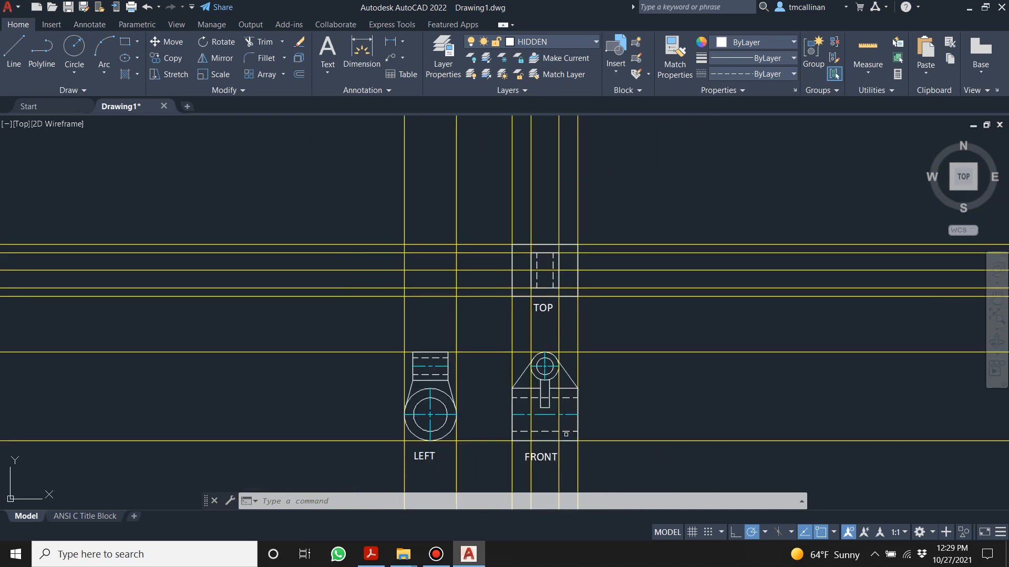
scroll(522, 259, "up", 4)
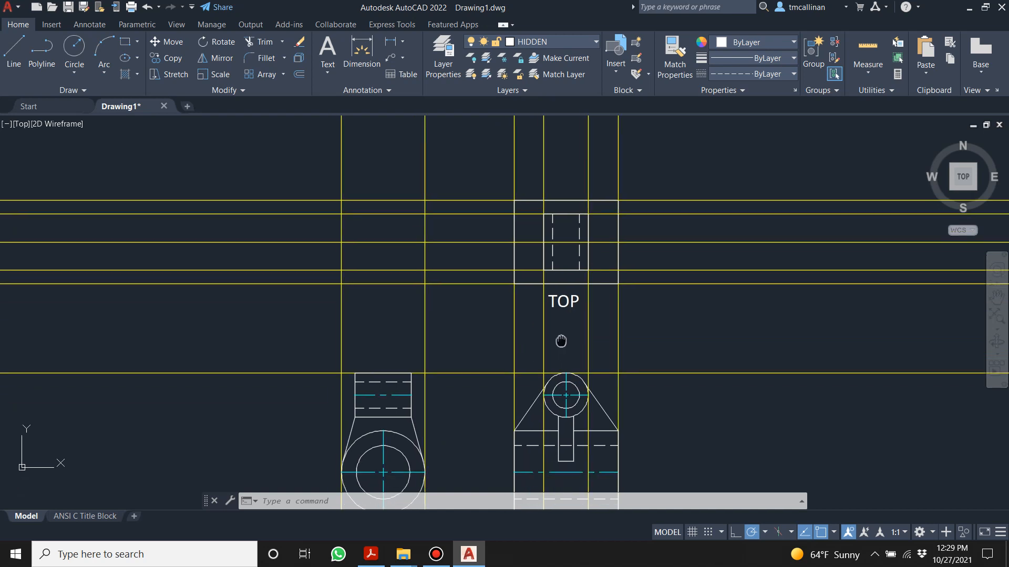
scroll(607, 417, "up", 2)
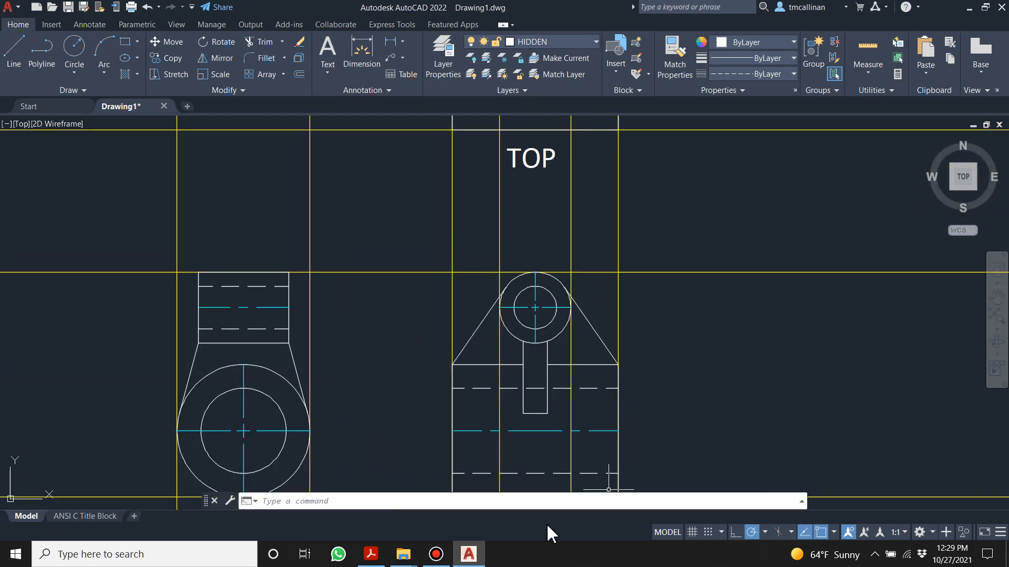
left_click(371, 554)
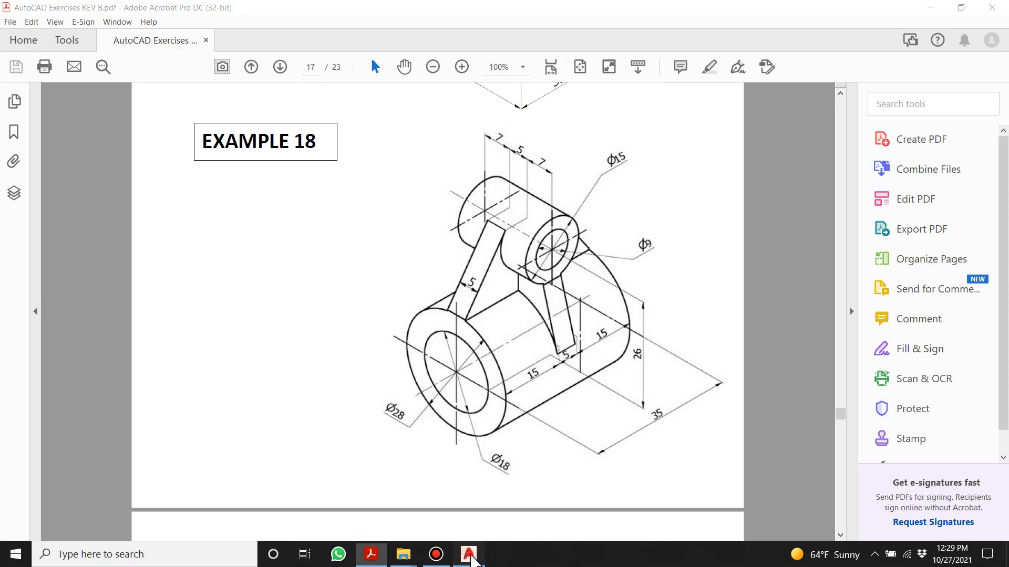
left_click(468, 552)
scroll(518, 225, "up", 1)
middle_click_drag(518, 225, 499, 452)
middle_click_drag(563, 214, 536, 335)
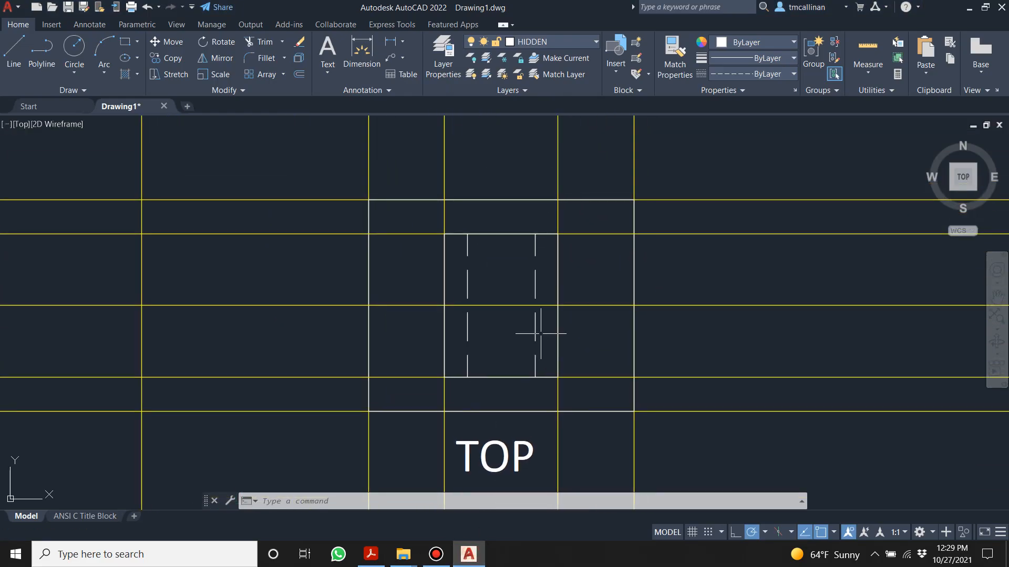
- Delete the two horizontal construction lines along the upper and lower edges of the top view's inner rectangle
key("Delete")
key("Escape")
left_click(411, 234)
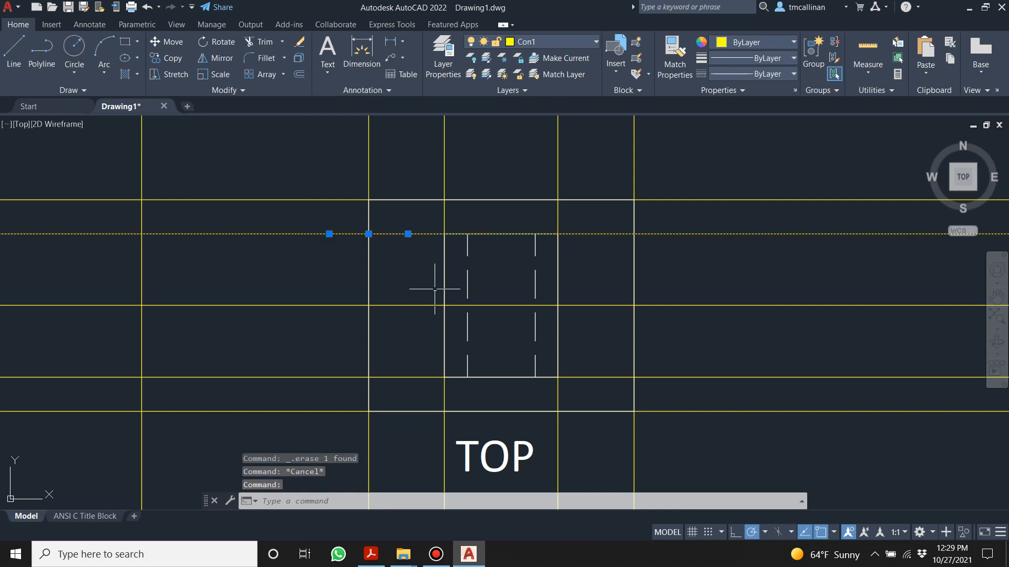
key("Delete")
left_click(408, 378)
key("Delete")
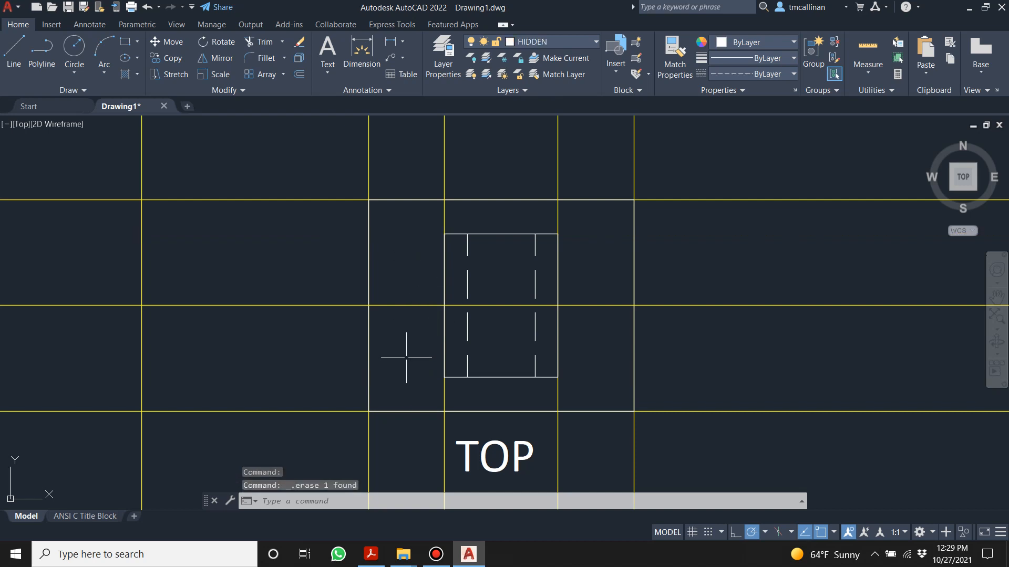
- Make layer Con1 current and offset the top view's horizontal middle construction line by 9 to both sides
left_click(542, 41)
left_click(545, 96)
left_click(298, 74)
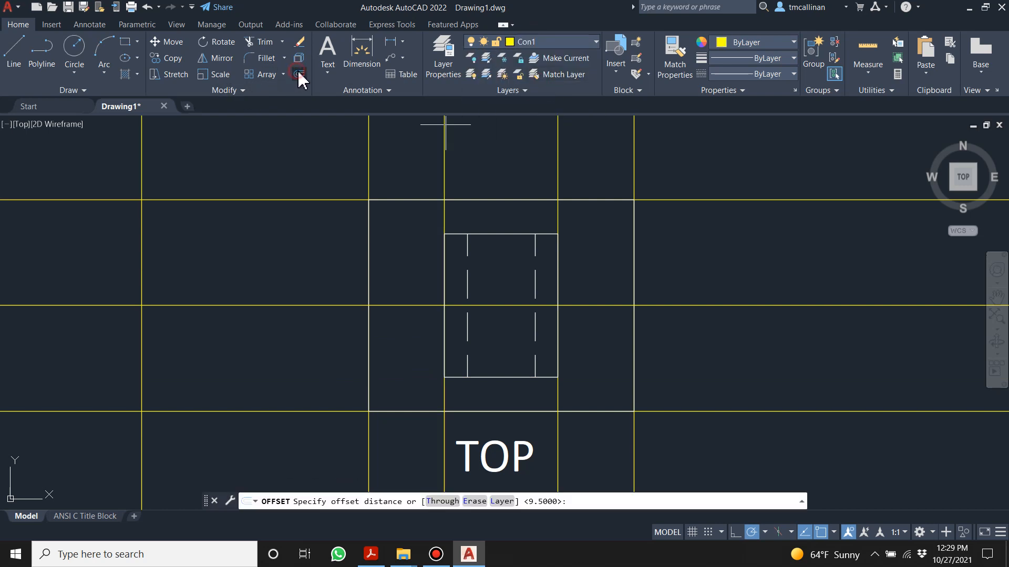
type("9")
key("Return")
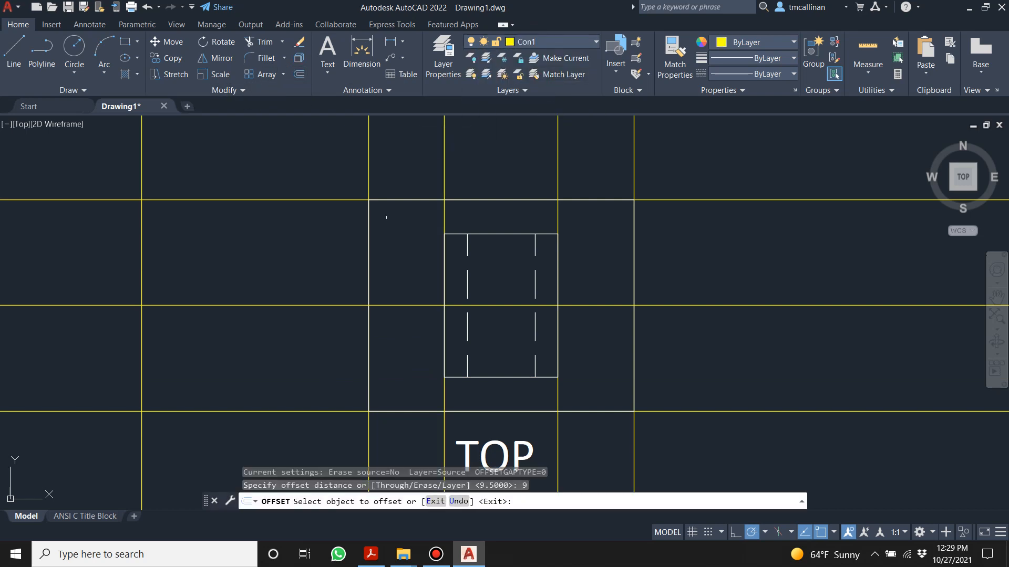
left_click(389, 307)
left_click(396, 287)
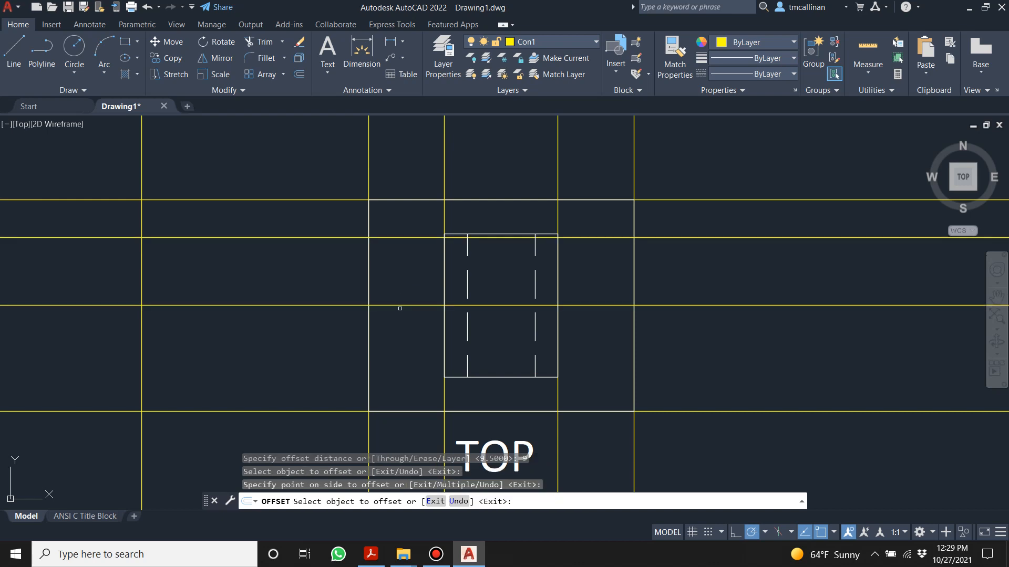
left_click(401, 306)
left_click(408, 360)
key("Escape")
key("Escape")
key("Escape")
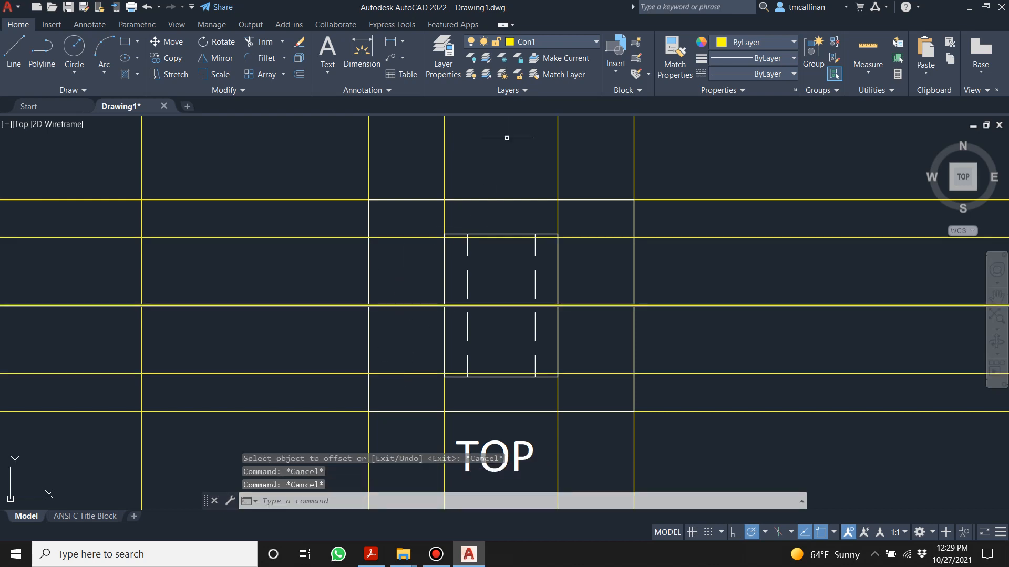
- Make layer HIDDEN current and draw a line across the top view's outer rectangle along the upper offset construction line
left_click(537, 43)
left_click(537, 110)
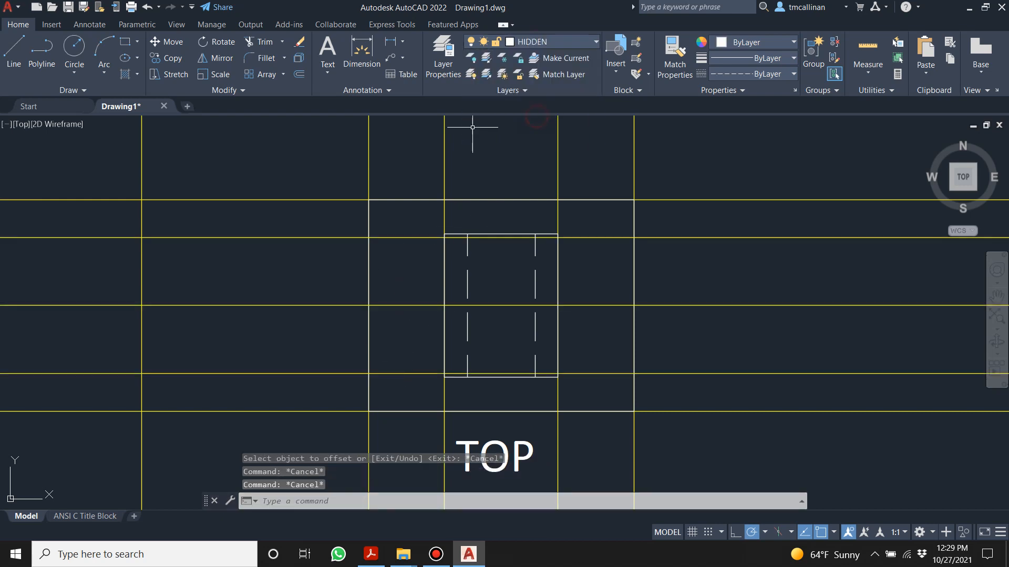
scroll(209, 172, "down", 4)
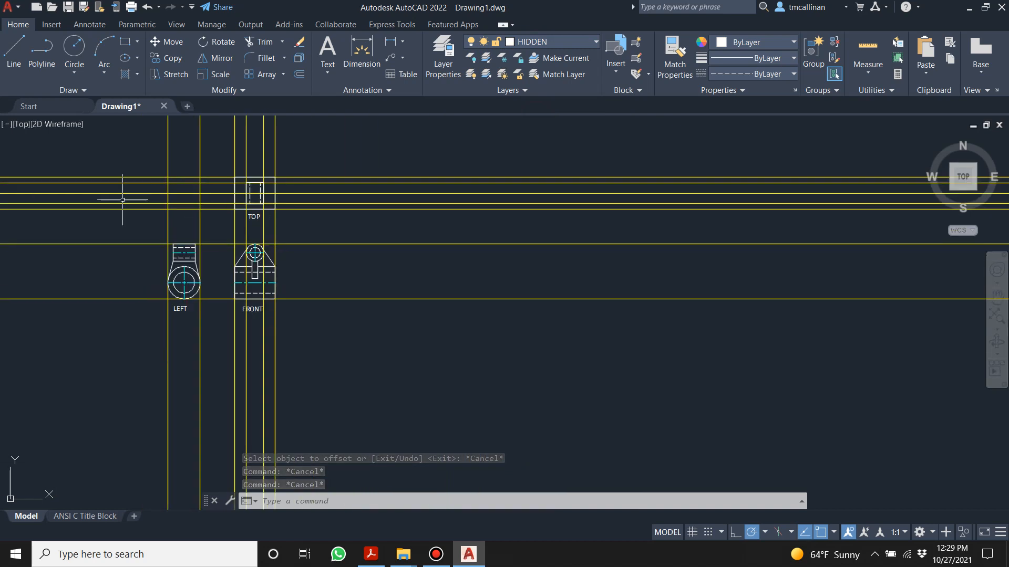
scroll(181, 302, "up", 3)
scroll(355, 189, "down", 1)
middle_click_drag(349, 184, 372, 378)
scroll(397, 351, "up", 1)
scroll(416, 283, "up", 1)
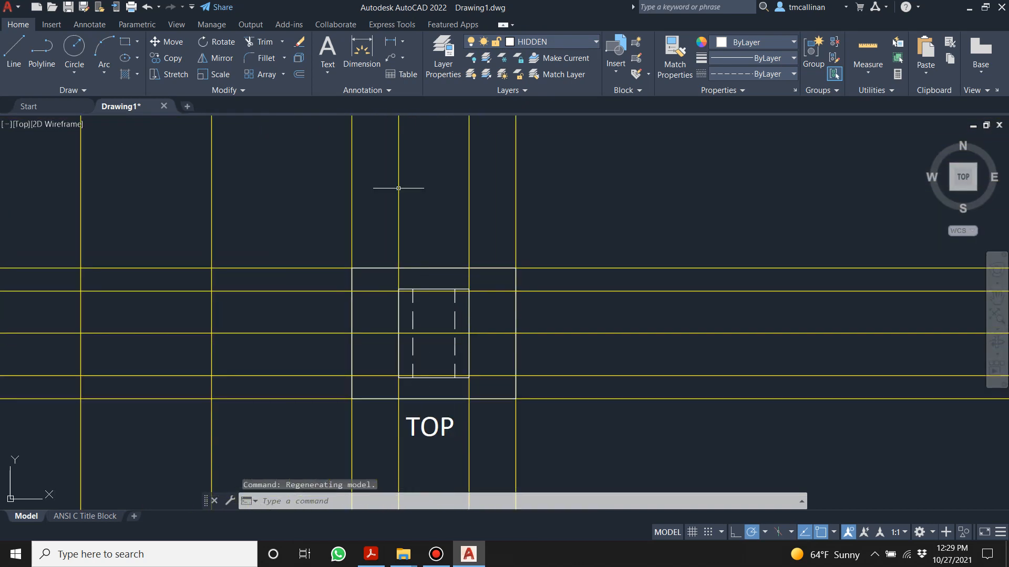
left_click(13, 49)
scroll(358, 293, "up", 2)
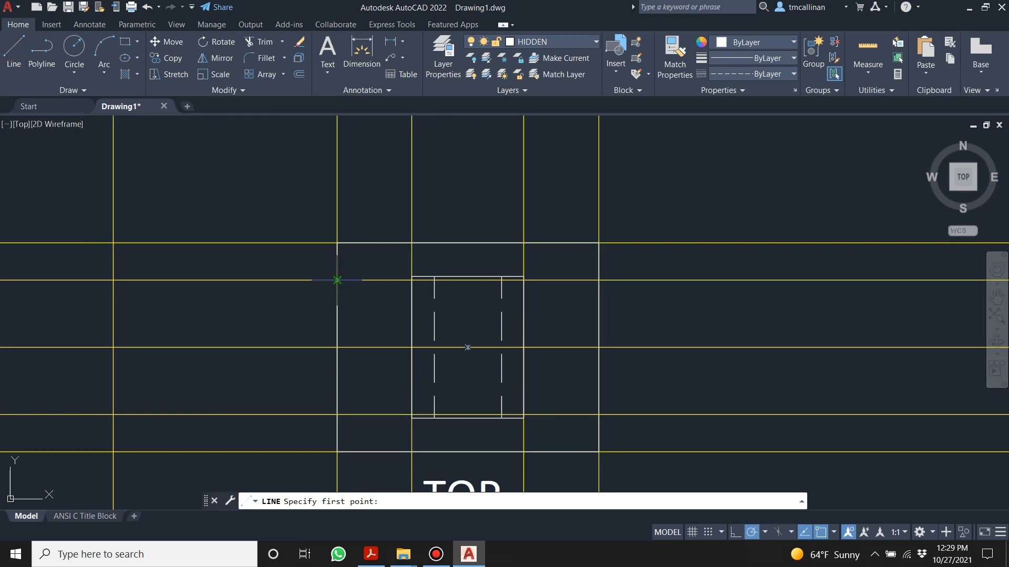
left_click(338, 280)
left_click(598, 280)
key("Escape")
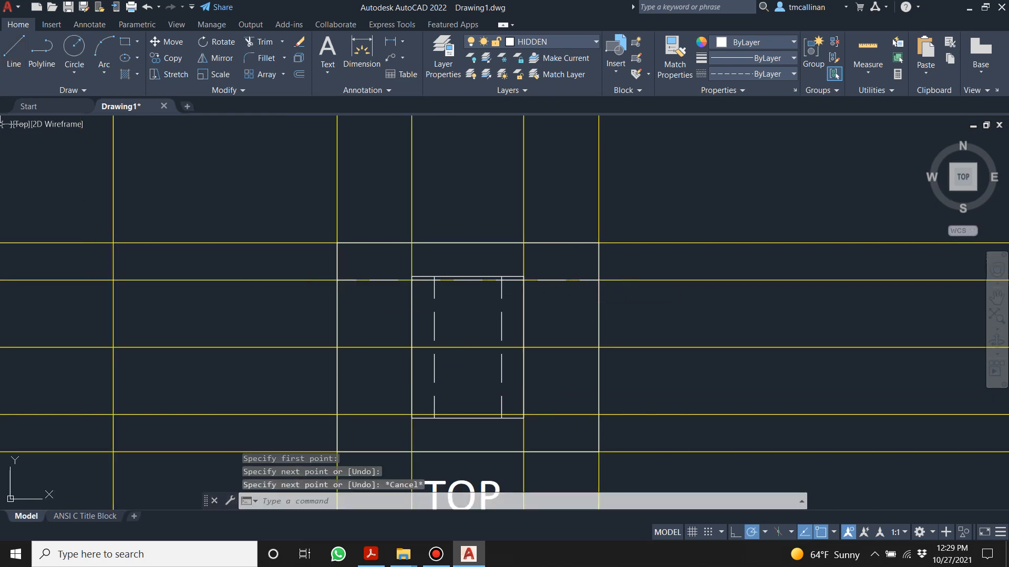
- Draw a hidden line across the top view's outer rectangle along the lower offset construction line
left_click(14, 49)
left_click(337, 415)
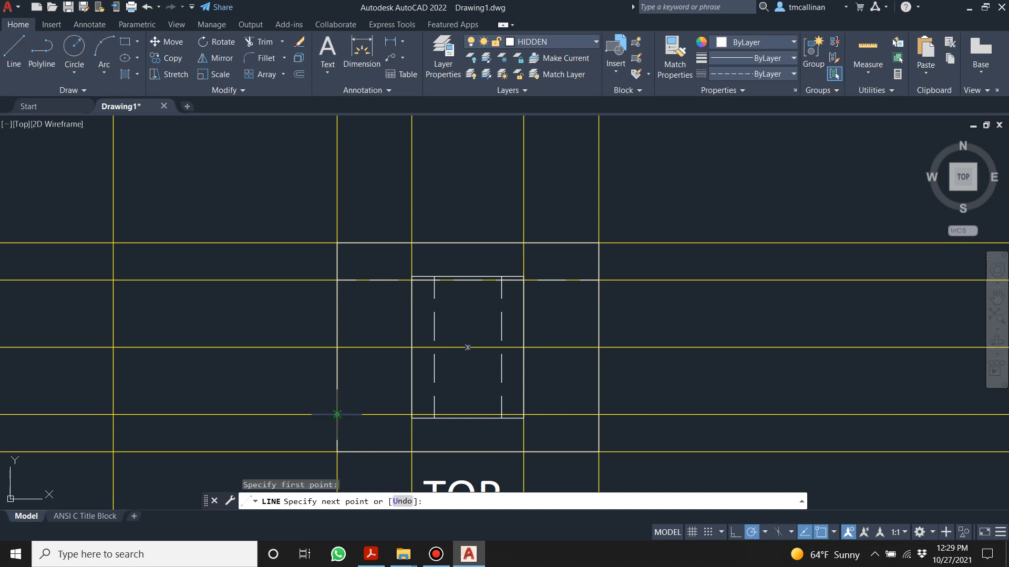
left_click(599, 415)
key("Escape")
scroll(537, 371, "down", 5)
scroll(473, 342, "up", 8)
scroll(545, 213, "down", 2)
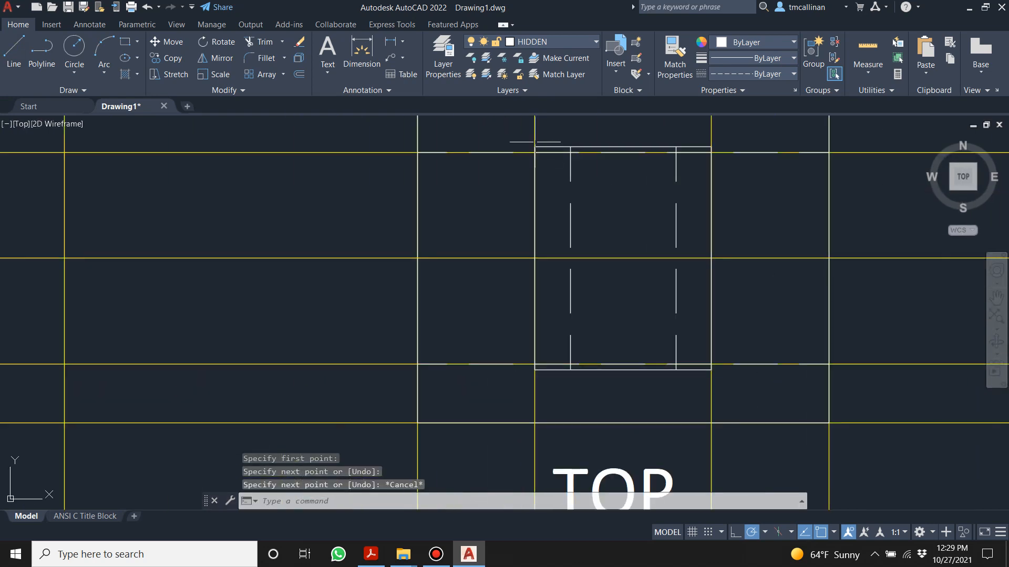
scroll(540, 135, "up", 2)
scroll(549, 138, "down", 4)
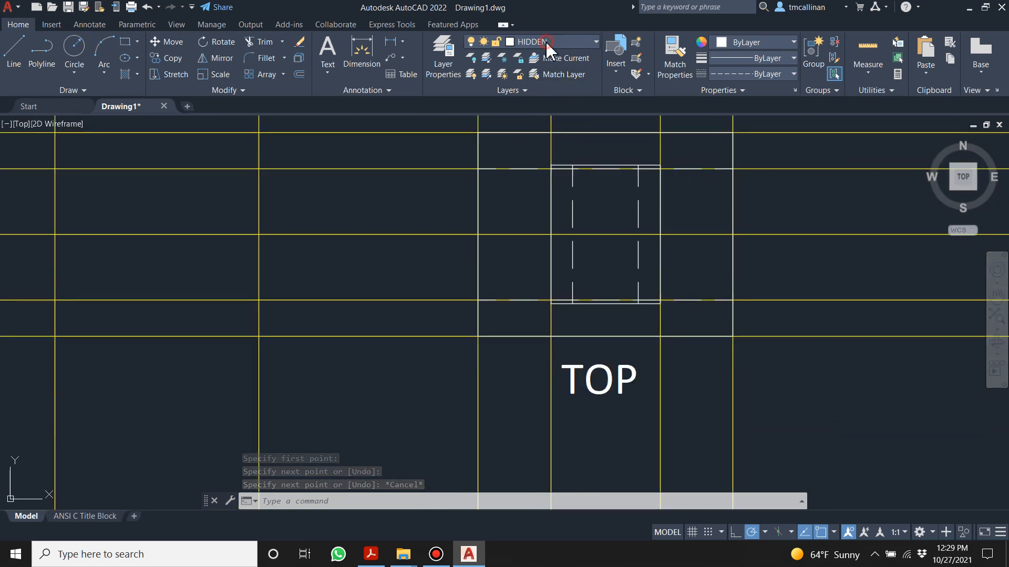
- Turn off the construction line layer Con1
left_click(578, 42)
left_click(472, 73)
scroll(473, 178, "down", 4)
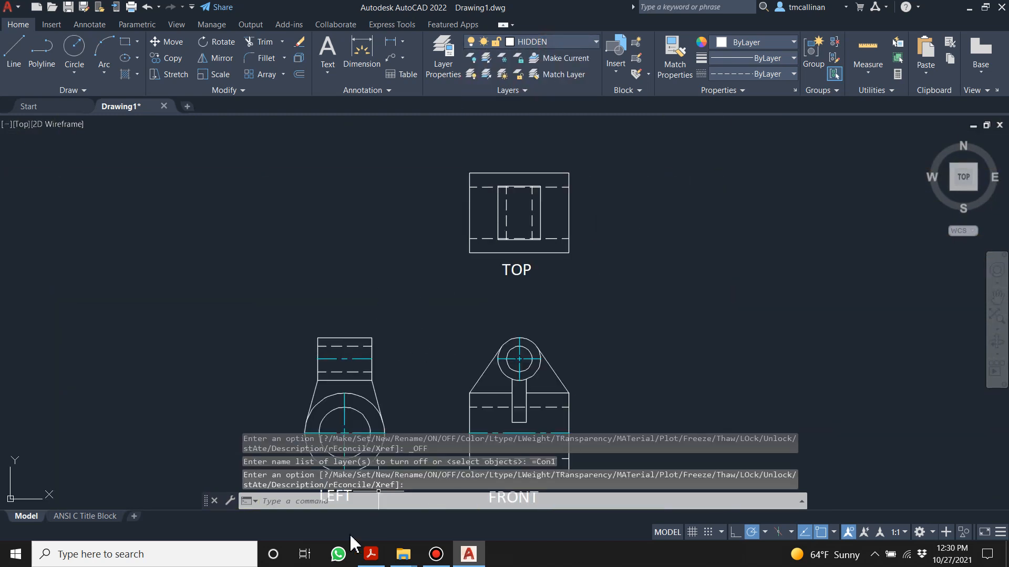
- Try a global linetype scale factor of 20 for the drawing
left_click(351, 502)
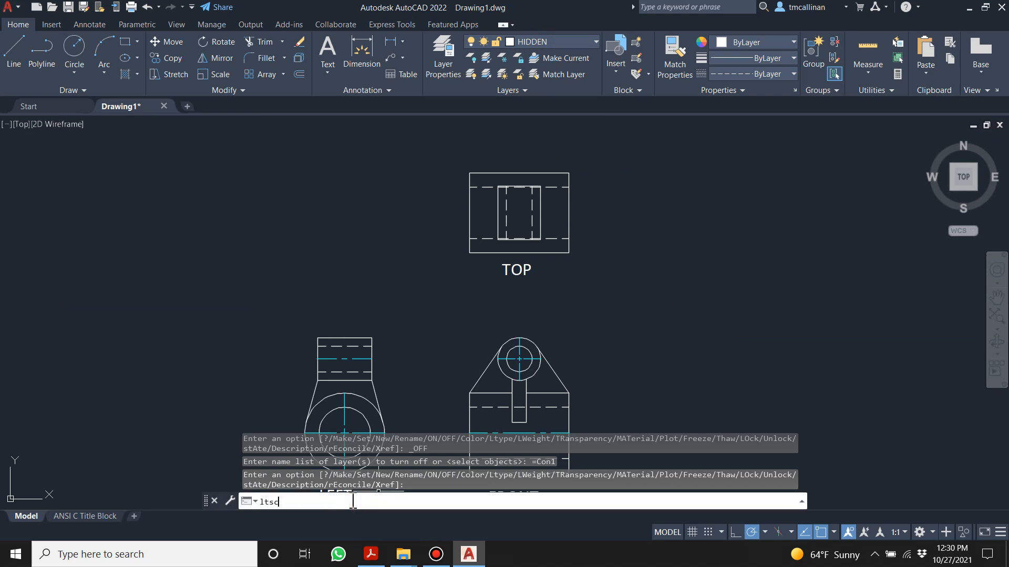
type("ltscale")
key("Return")
type("20")
key("Return")
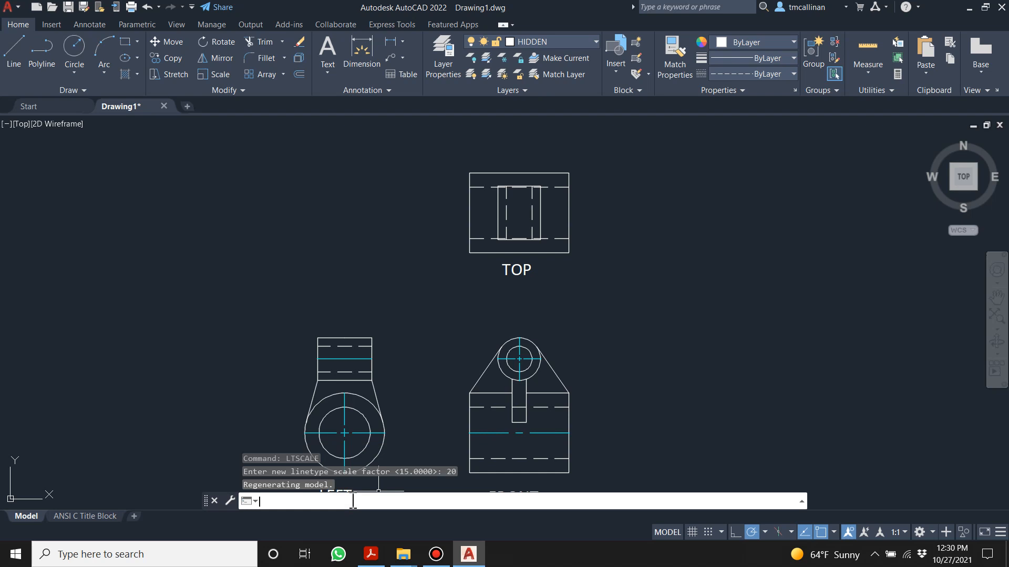
- Set the global linetype scale factor to 10
key("Return")
type("1")
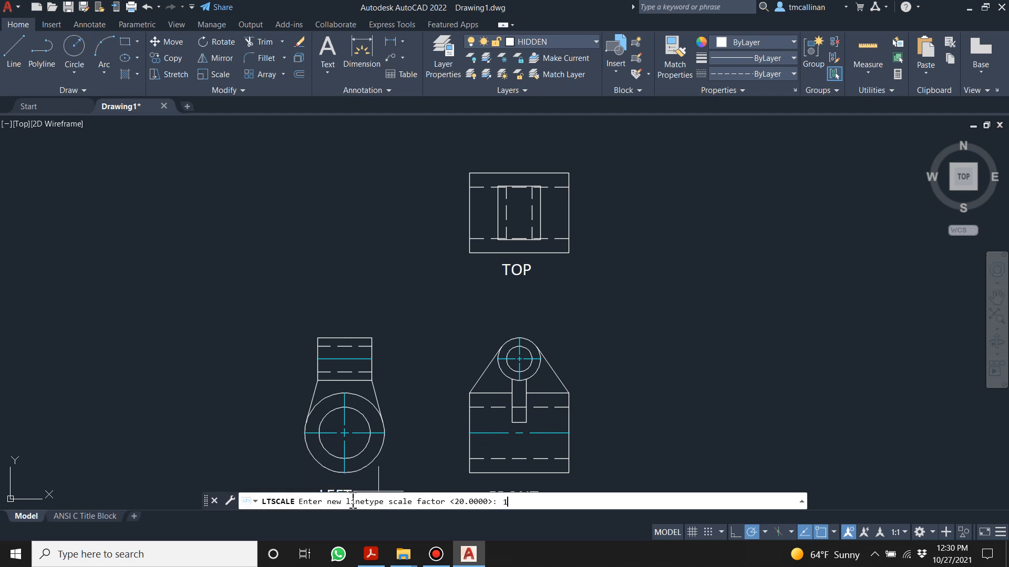
type("0")
key("Return")
key("Escape")
scroll(428, 367, "down", 1)
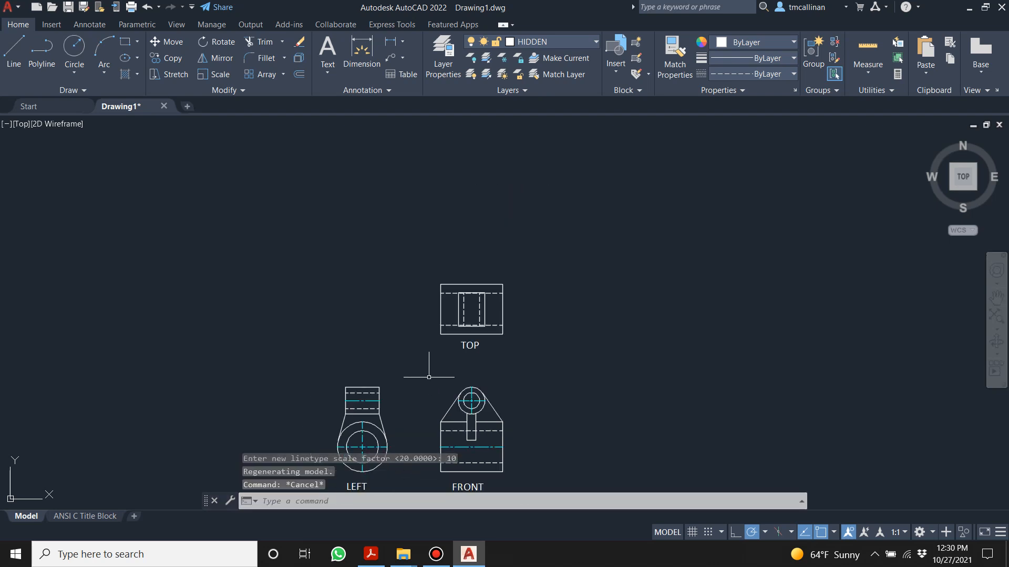
- Turn the construction line layer Con1 back on
scroll(426, 376, "up", 1)
scroll(440, 296, "up", 1)
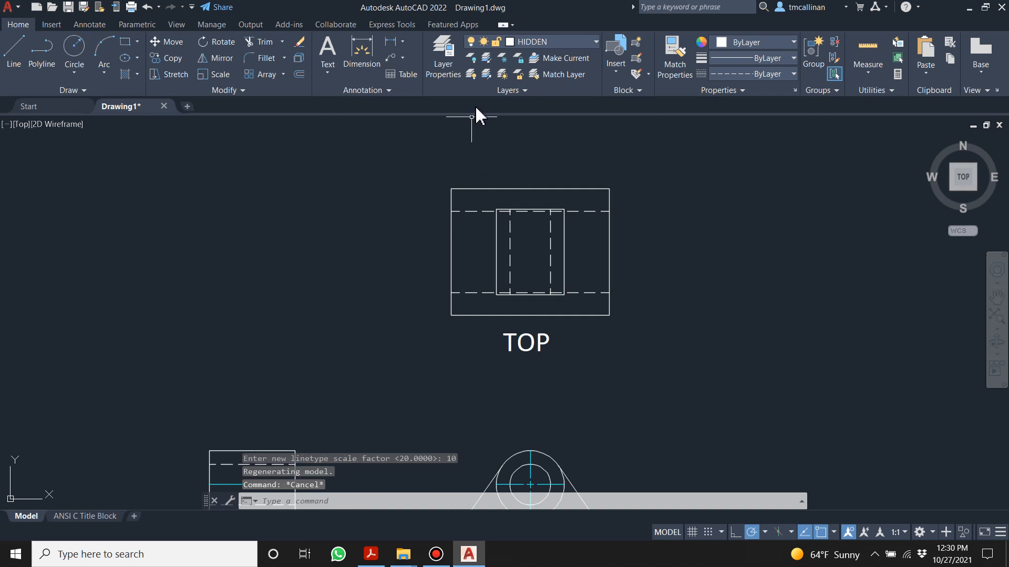
left_click(526, 46)
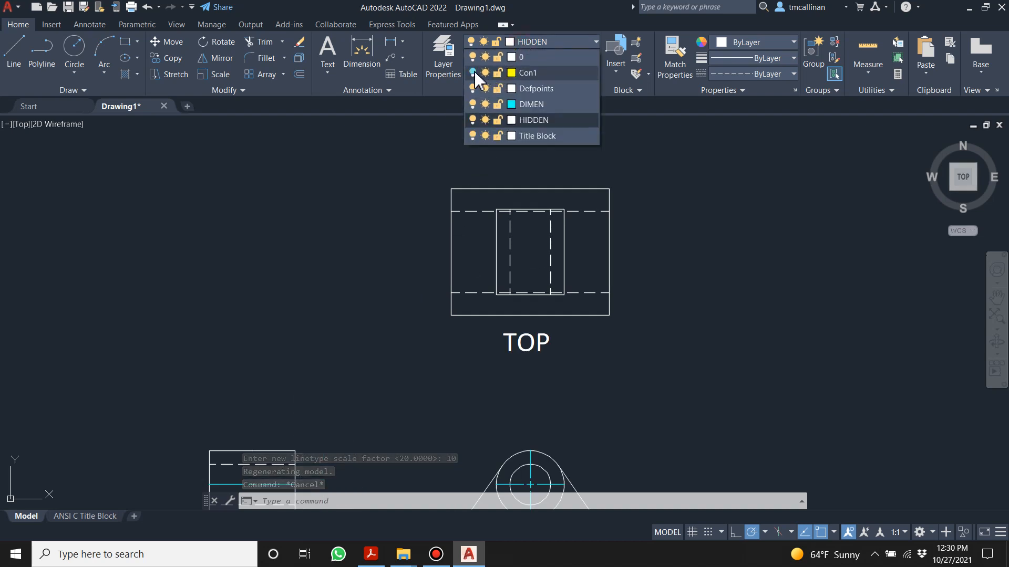
left_click(472, 72)
key("Return")
- Erase the two horizontal construction lines that run along the top view's horizontal hidden bore edges
left_click(376, 212)
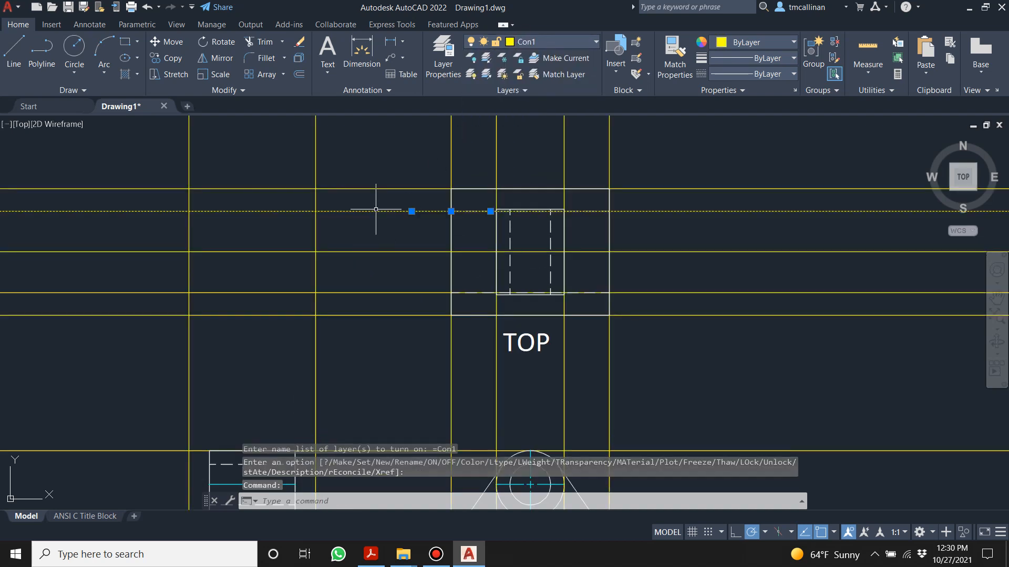
key("Delete")
left_click(381, 287)
left_click(374, 290)
left_click(372, 293)
left_click(367, 286)
key("Delete")
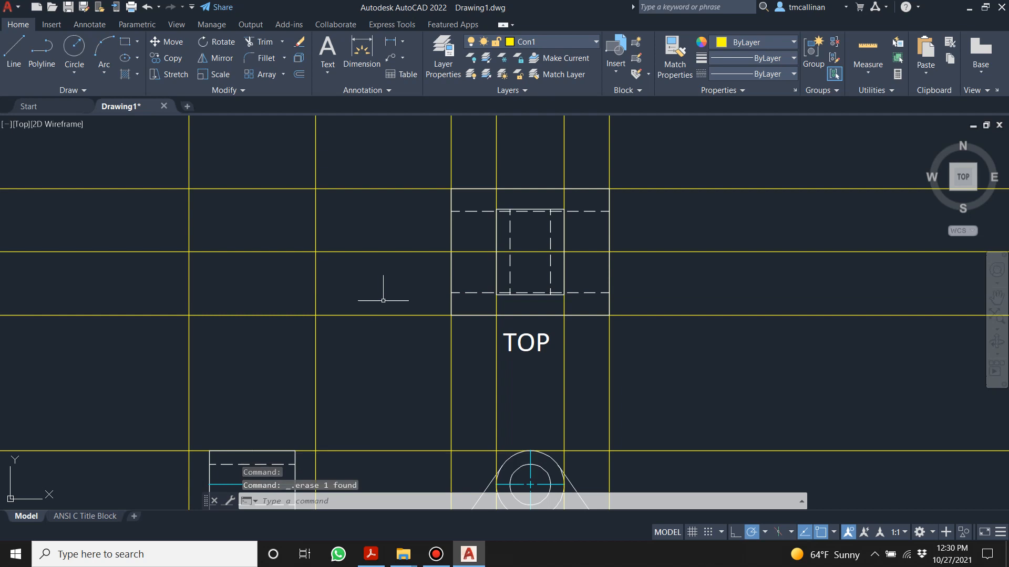
- Examine the rib in the front and left views and check it against the Example 18 drawing in Acrobat
scroll(383, 288, "down", 5)
scroll(337, 378, "up", 4)
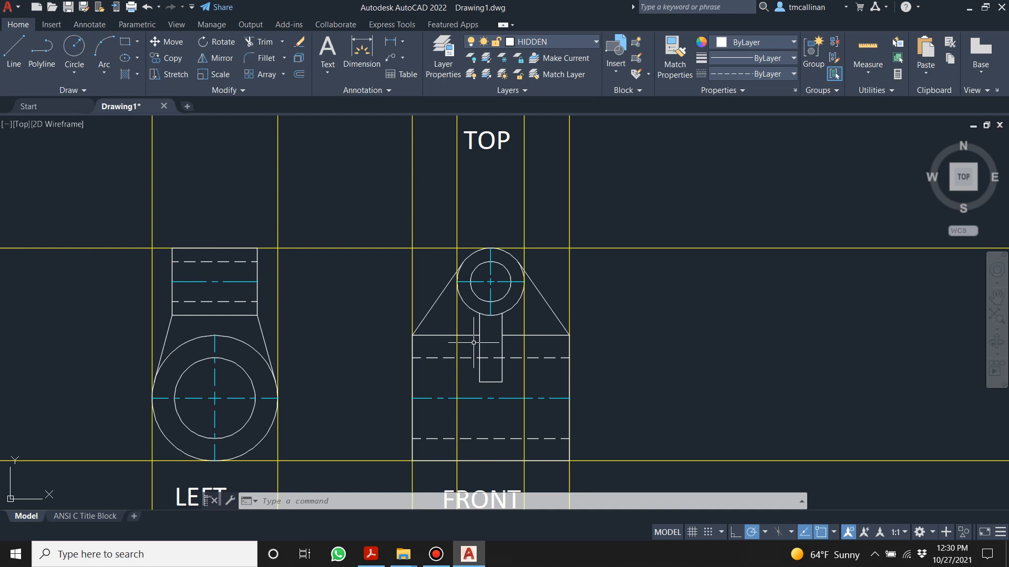
scroll(474, 343, "down", 2)
scroll(473, 342, "down", 2)
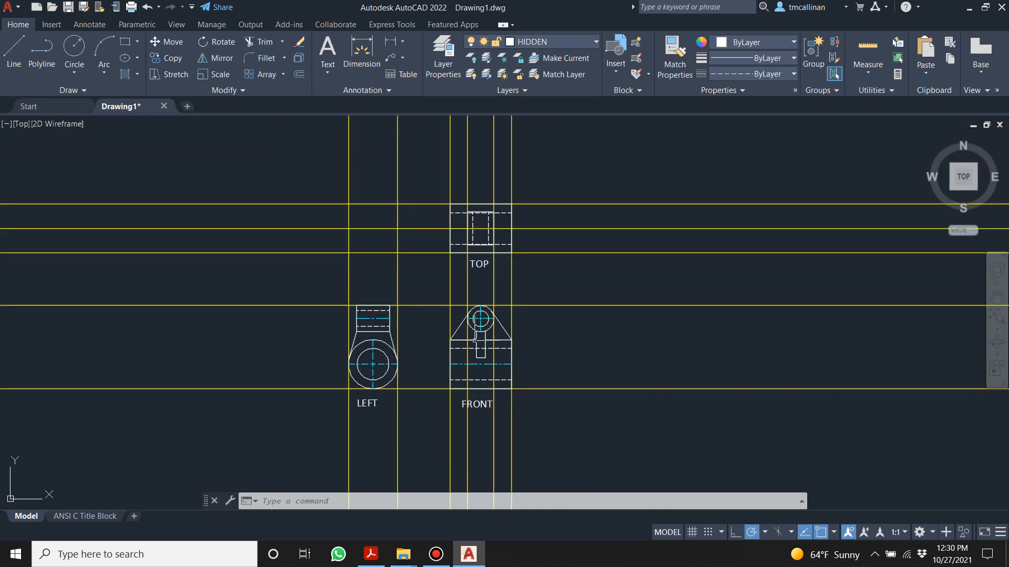
scroll(470, 273, "up", 2)
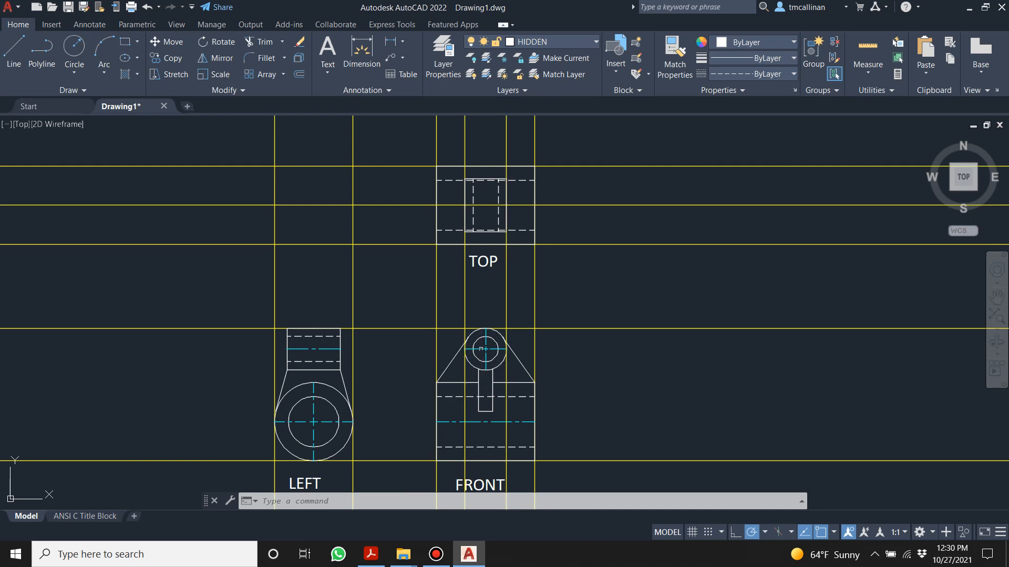
scroll(481, 354, "down", 3)
scroll(482, 366, "up", 3)
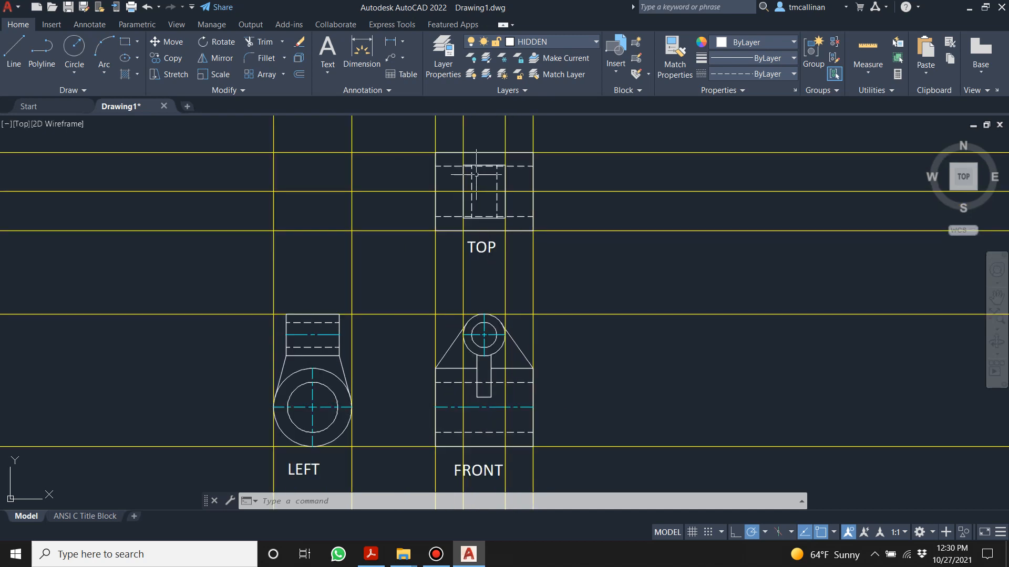
scroll(486, 141, "up", 4)
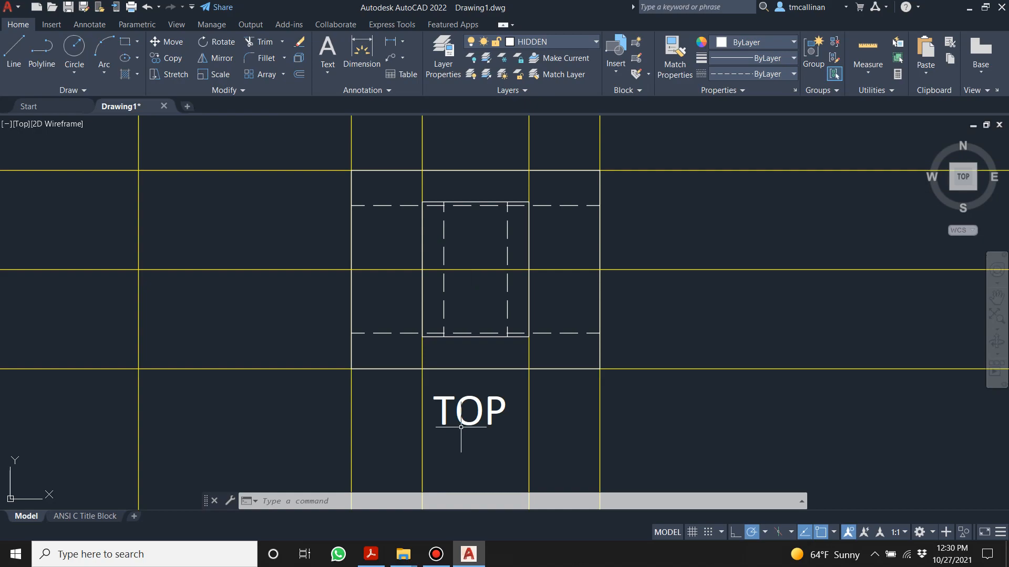
left_click(371, 554)
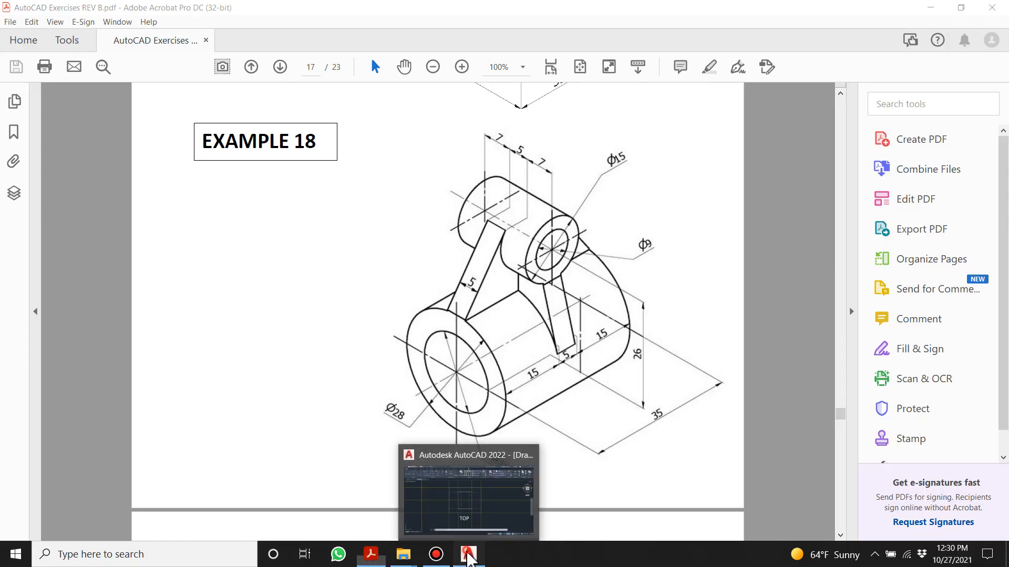
left_click(469, 554)
- Compare the top view with the other views and look up the rib thickness in the Example 18 PDF
scroll(430, 315, "down", 3)
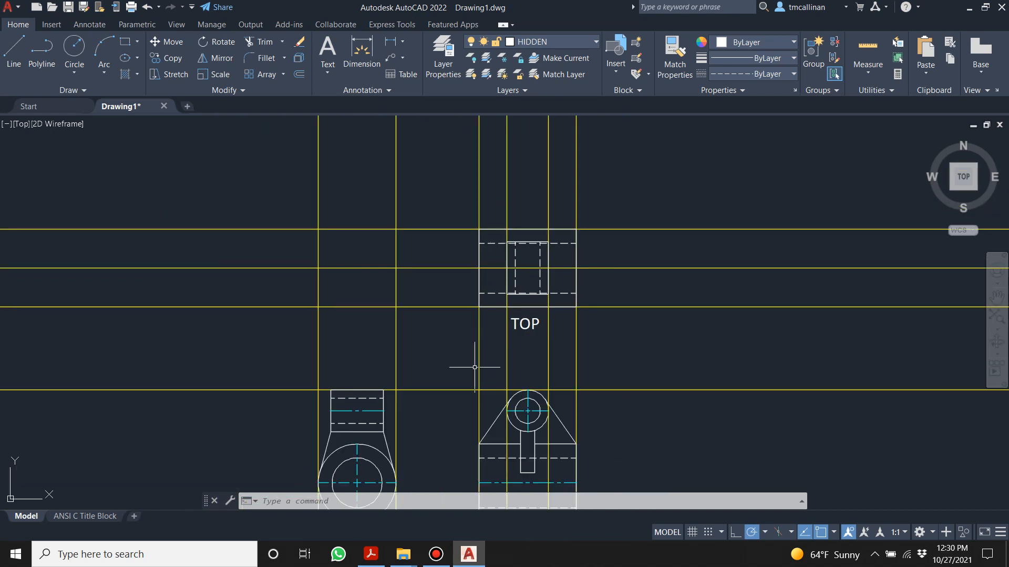
scroll(502, 263, "up", 2)
scroll(508, 259, "down", 2)
scroll(508, 259, "down", 3)
scroll(455, 365, "up", 8)
scroll(456, 378, "up", 6)
scroll(447, 368, "down", 5)
middle_click_drag(522, 307, 510, 388)
scroll(570, 229, "down", 5)
scroll(584, 236, "up", 4)
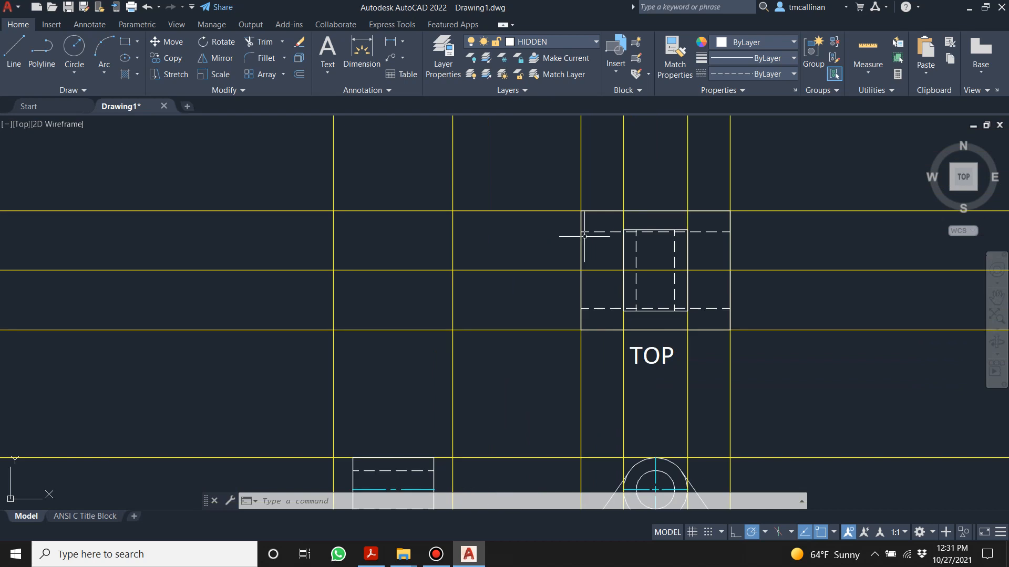
scroll(623, 237, "up", 2)
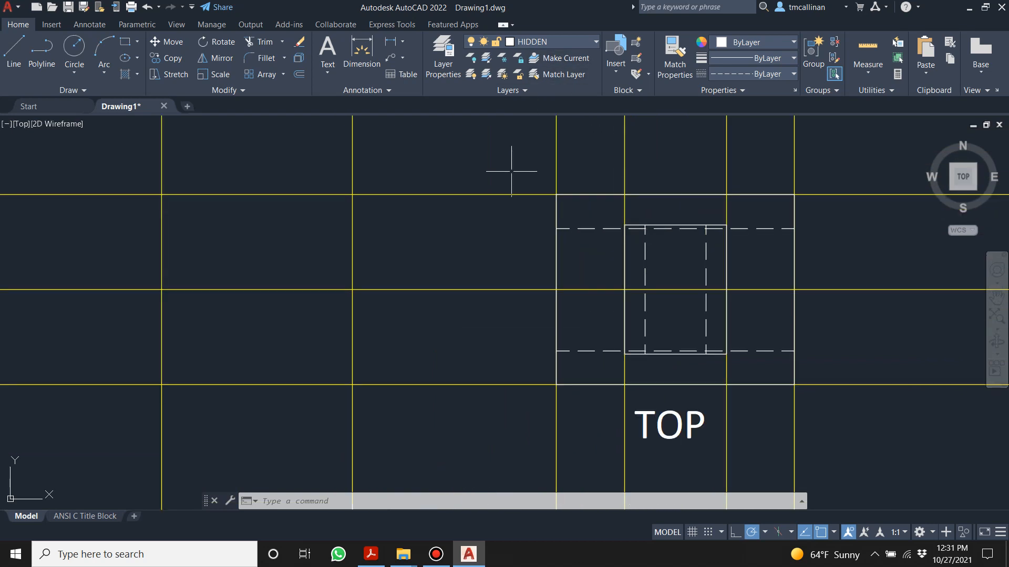
key("Escape")
middle_click_drag(652, 259, 542, 269)
key("Escape")
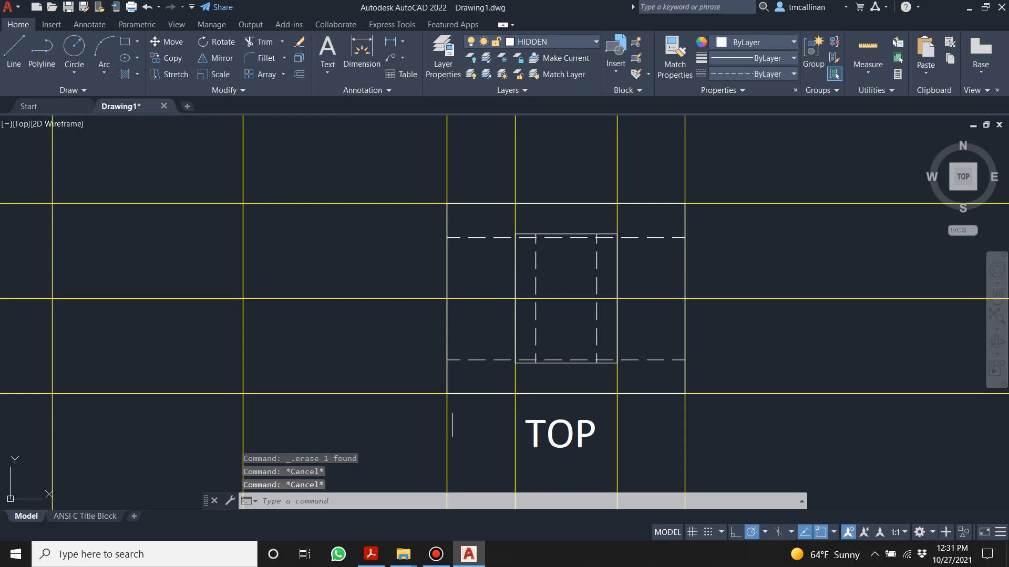
left_click(371, 555)
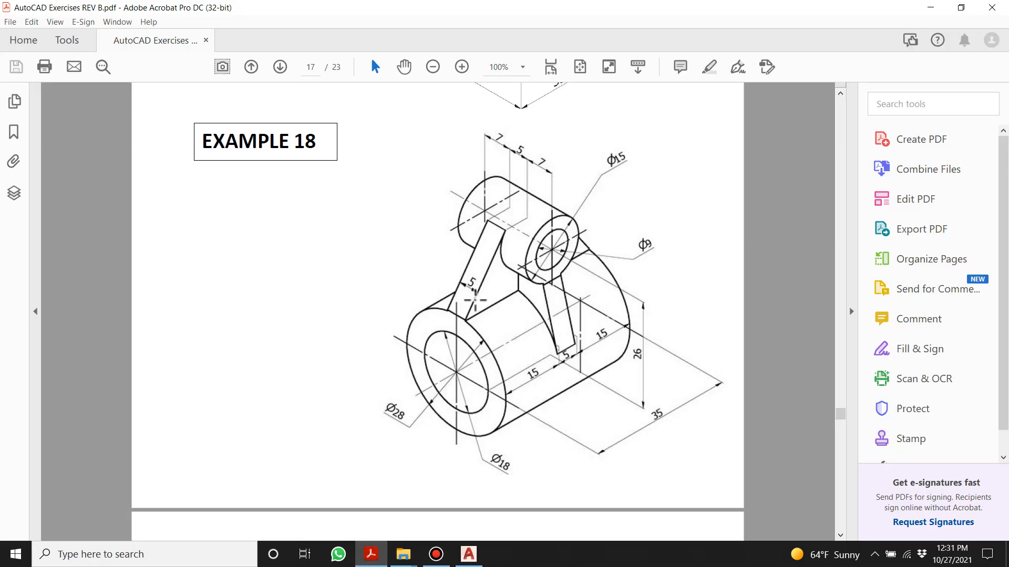
left_click(469, 555)
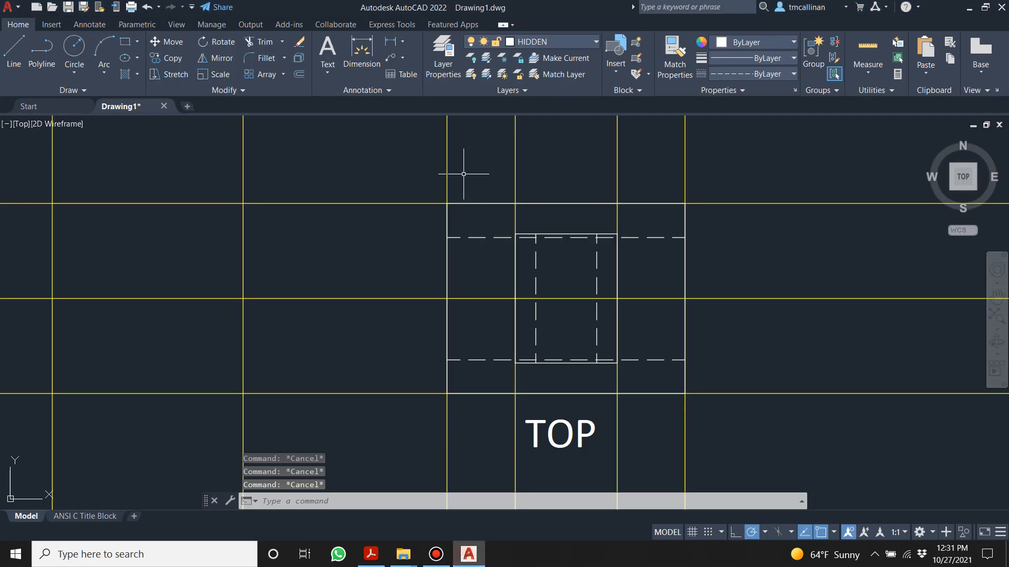
- Make layer Con1 current and offset the top view's horizontal middle construction line by 2.5 to both sides
left_click(541, 41)
left_click(537, 73)
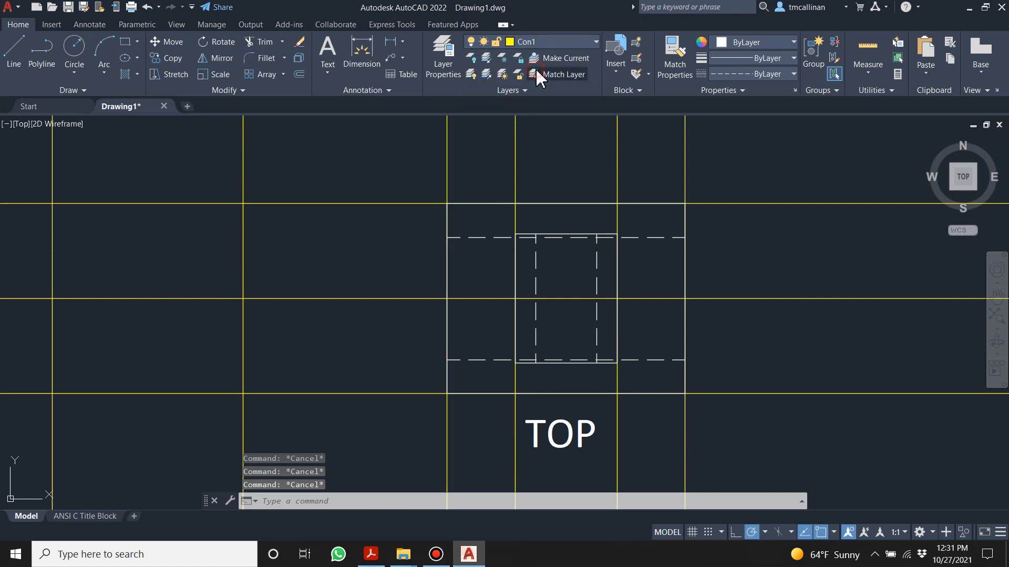
left_click(299, 74)
type("2")
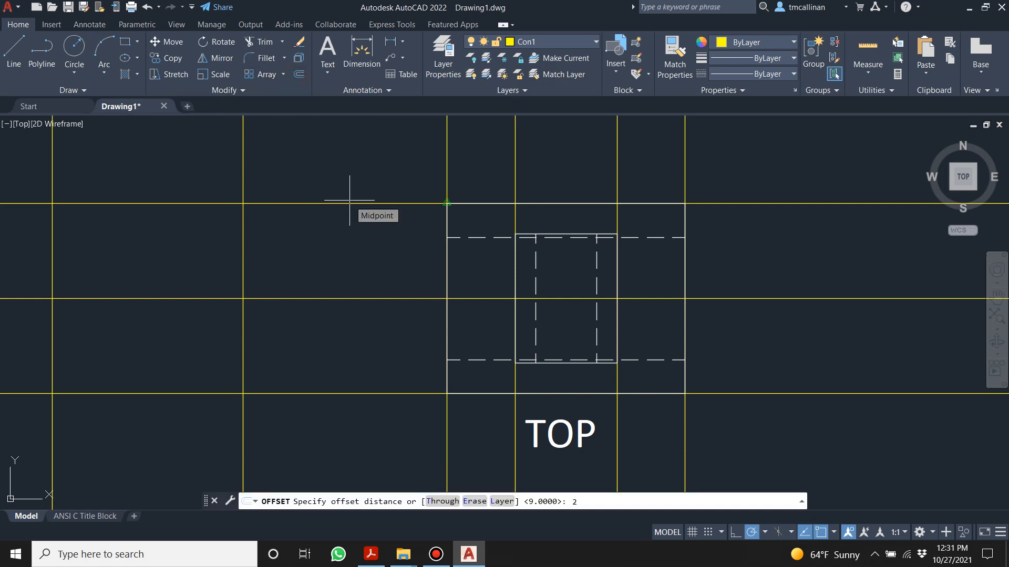
type(".5")
key("Return")
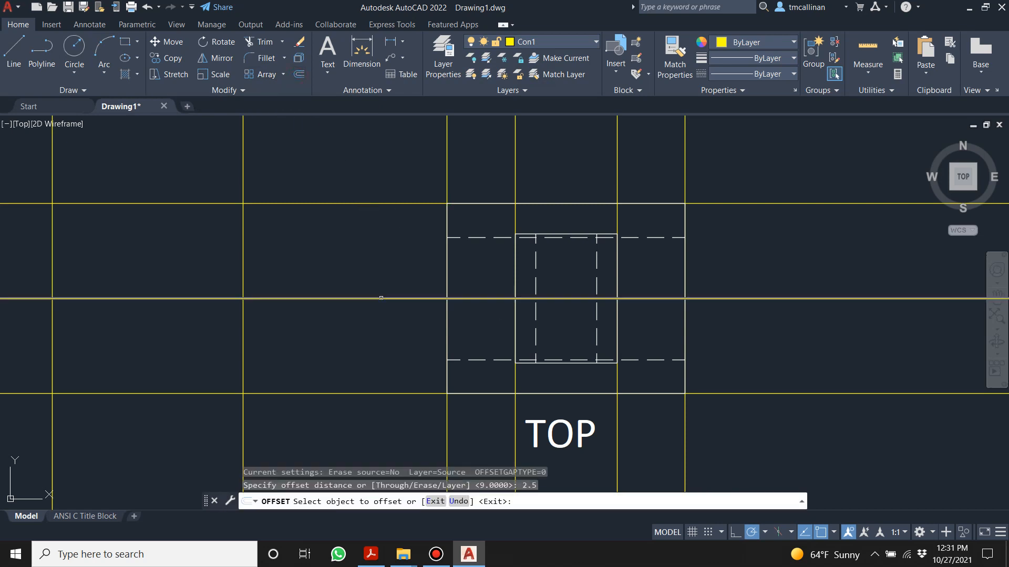
left_click(381, 298)
left_click(386, 285)
left_click(396, 299)
left_click(394, 320)
key("Escape")
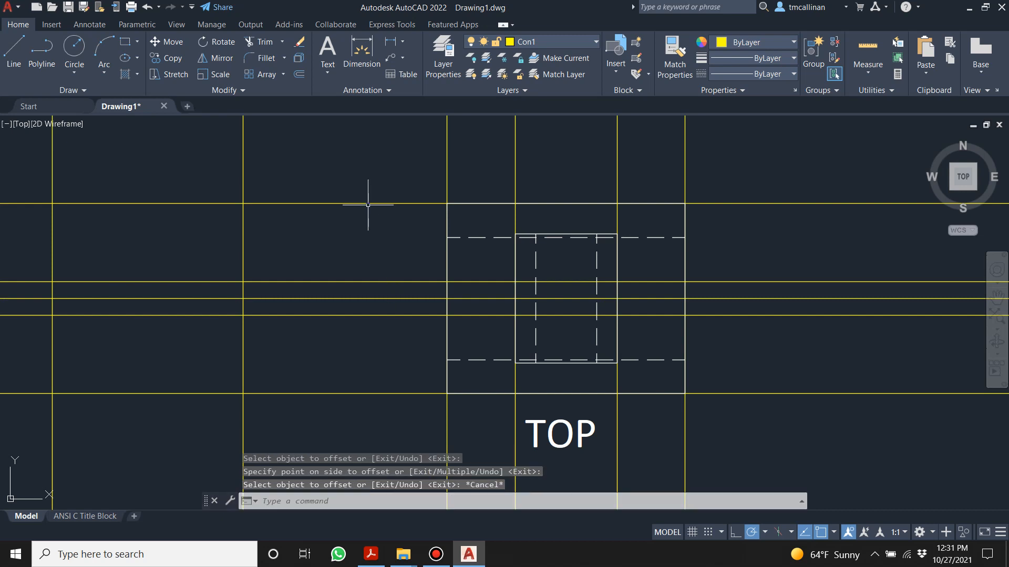
- Make layer 0 current and draw the left rib's two edges along the offset lines, from the outer rectangle to the inner one
left_click(534, 42)
left_click(544, 58)
left_click(20, 52)
scroll(677, 381, "up", 2)
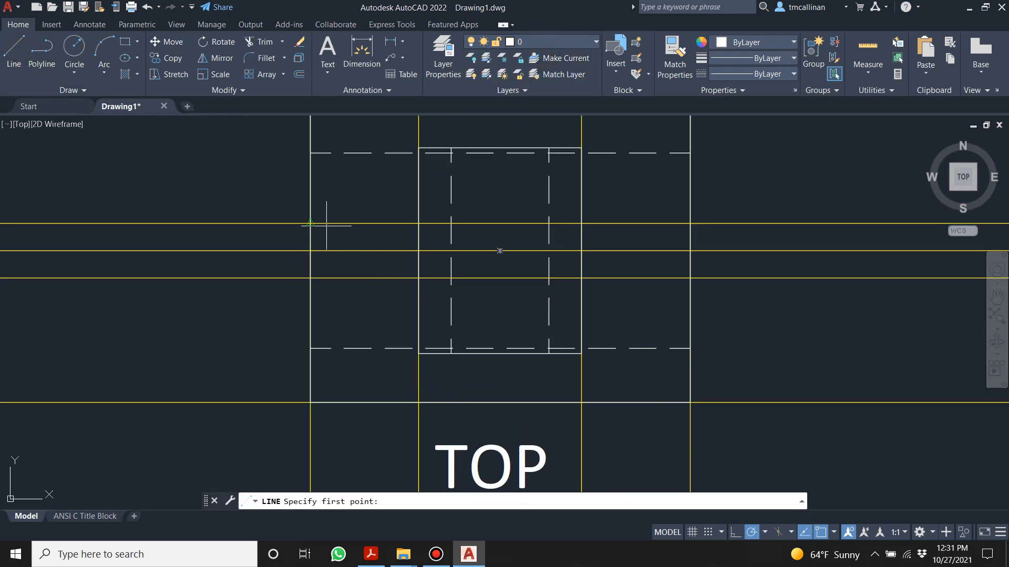
left_click(310, 223)
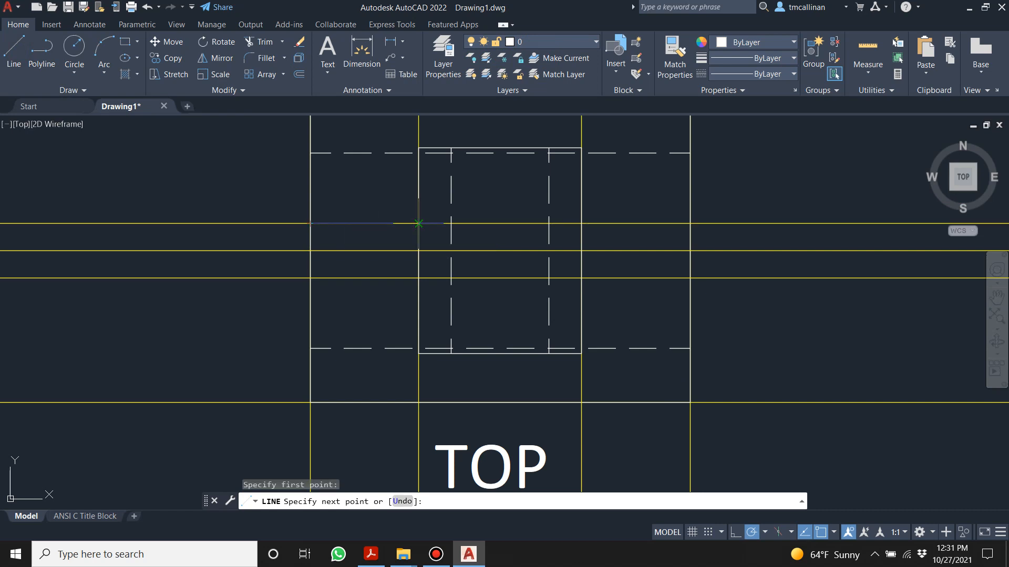
key("Escape")
left_click(15, 50)
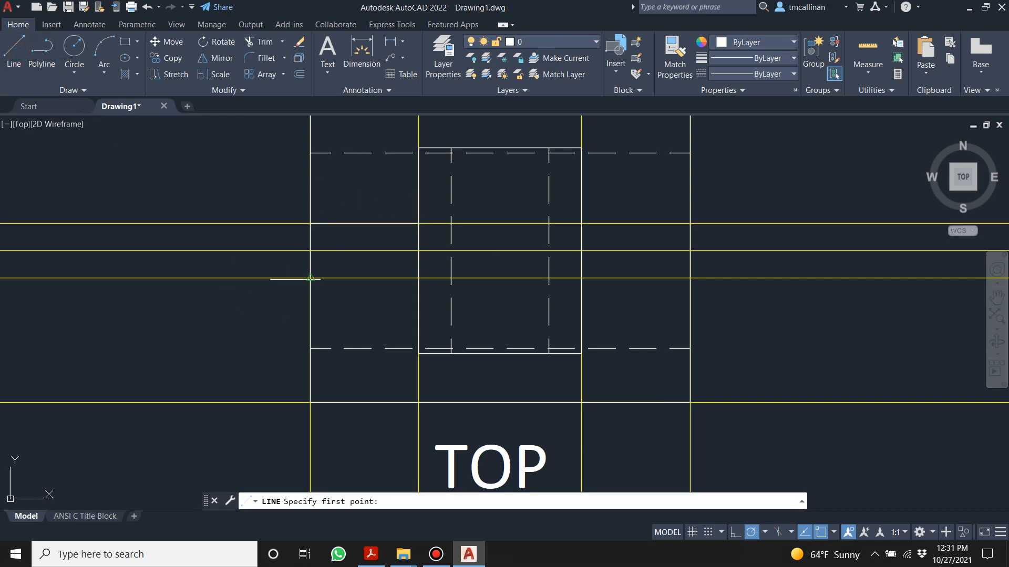
left_click(310, 278)
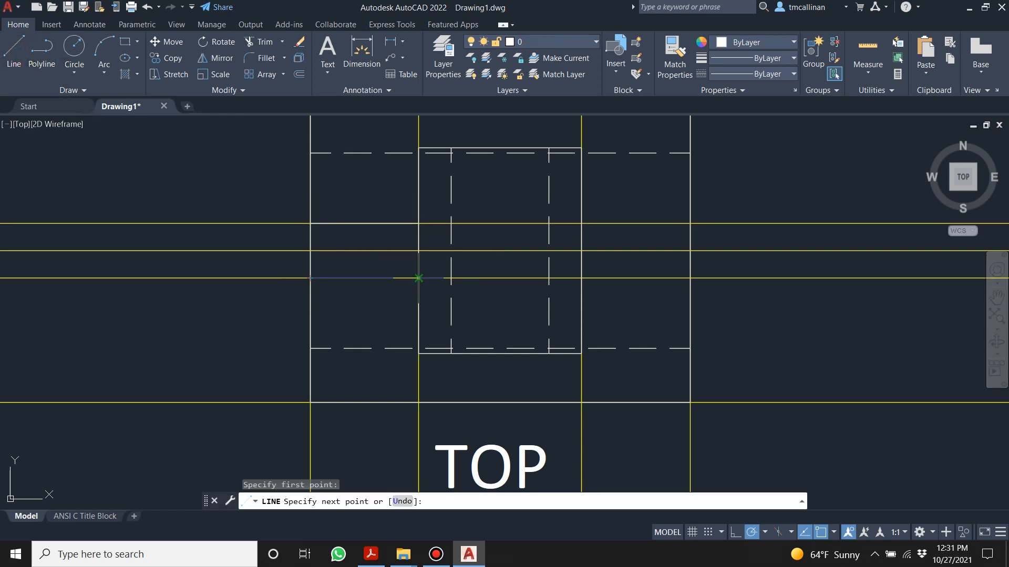
left_click(419, 277)
key("Escape")
- Draw the right rib's two edges along the offset lines, from the inner rectangle to the outer rectangle
left_click(14, 49)
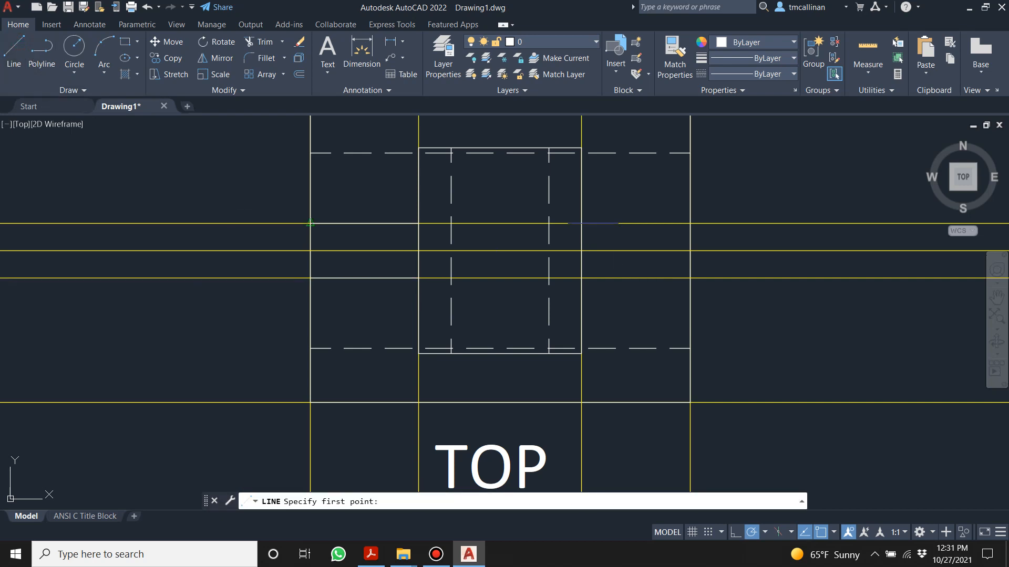
left_click(581, 223)
left_click(690, 223)
key("Escape")
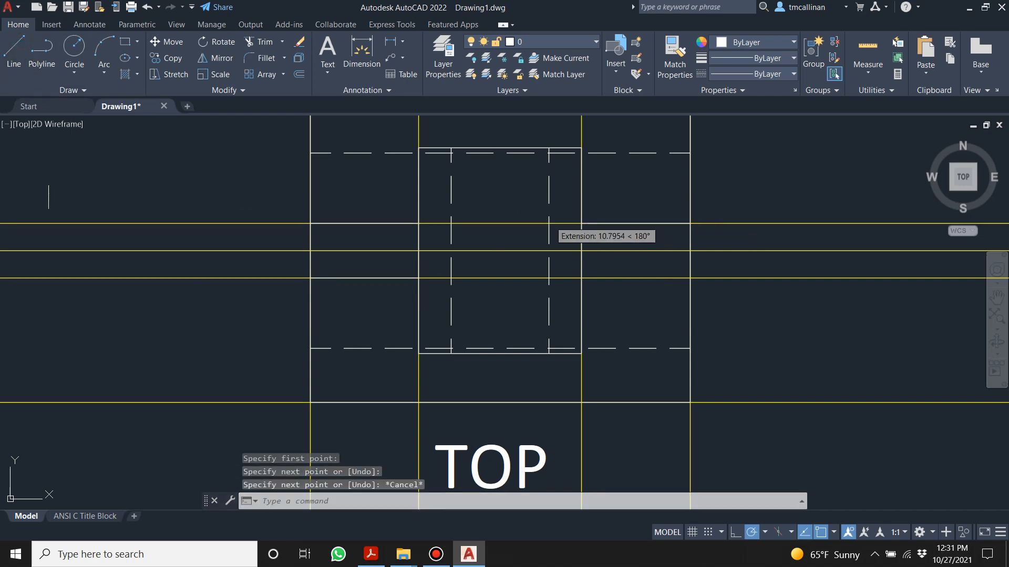
left_click(24, 62)
left_click(581, 278)
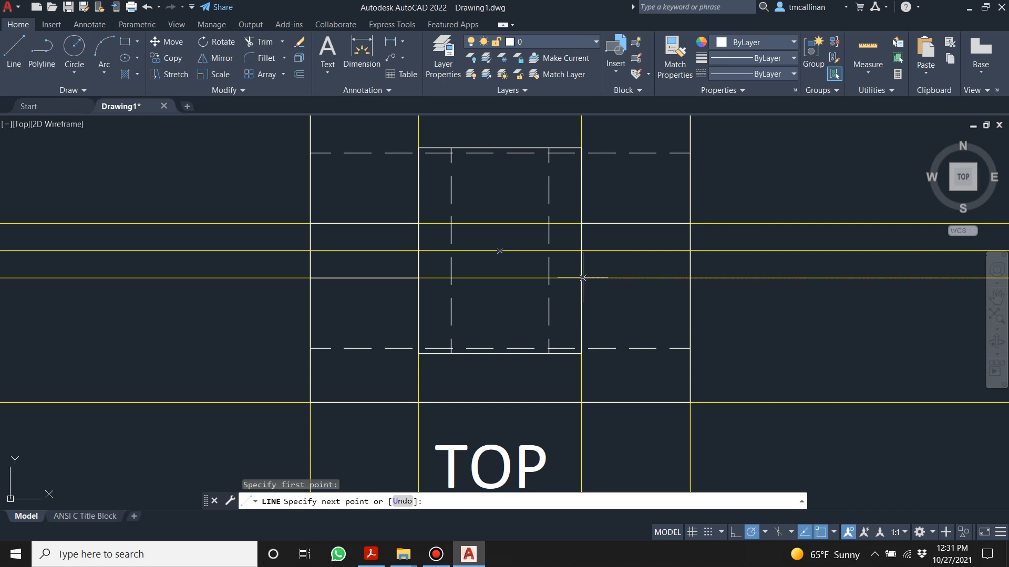
left_click(690, 278)
key("Escape")
- Examine where the left view's right slanted edge meets the large circle and compare it with the top view's ribs
scroll(691, 279, "down", 4)
middle_click_drag(488, 379, 625, 250)
scroll(568, 409, "up", 2)
middle_click_drag(557, 455, 527, 277)
scroll(513, 367, "up", 2)
scroll(506, 226, "up", 2)
scroll(465, 149, "up", 3)
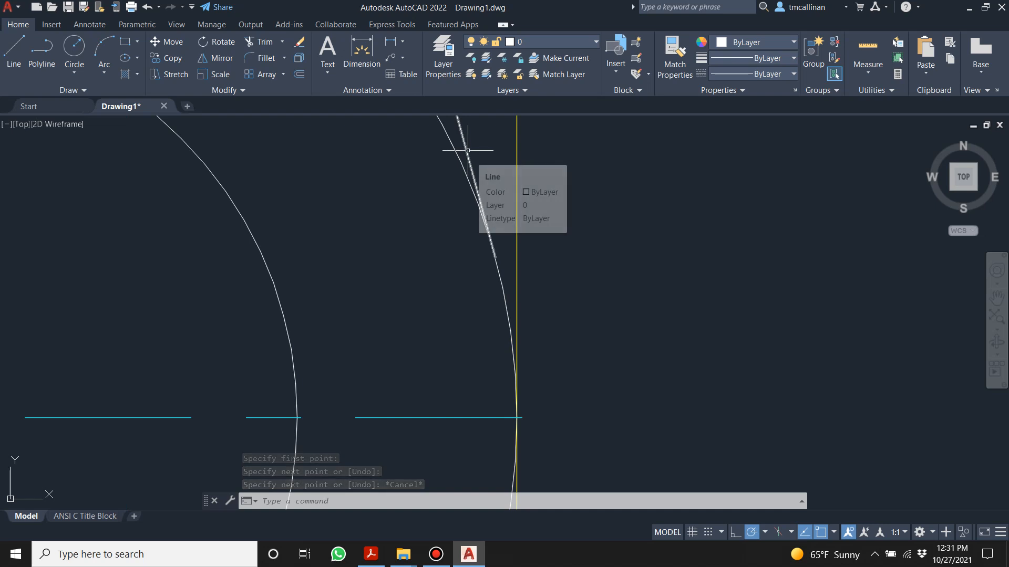
left_click(474, 179)
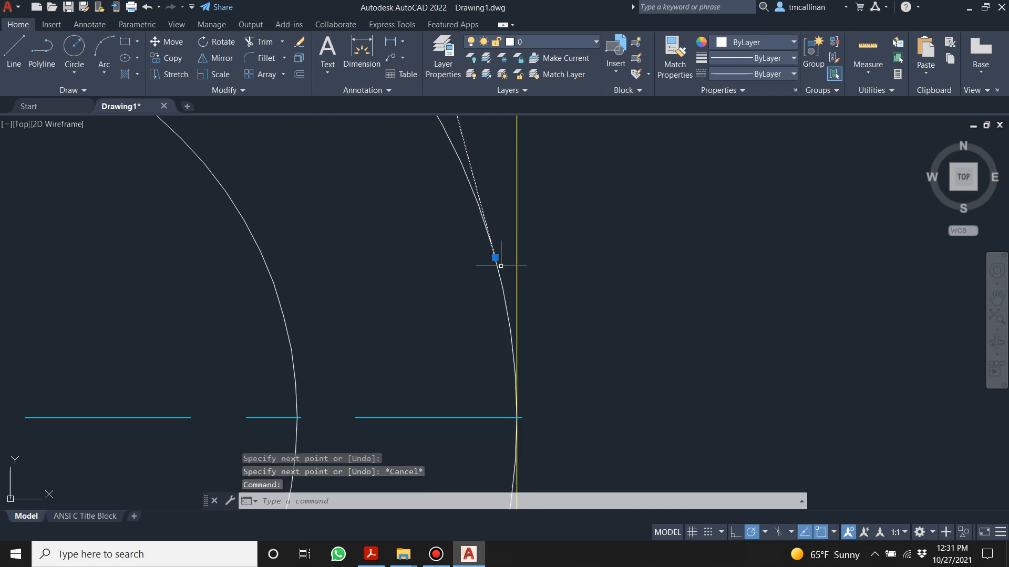
scroll(497, 260, "down", 5)
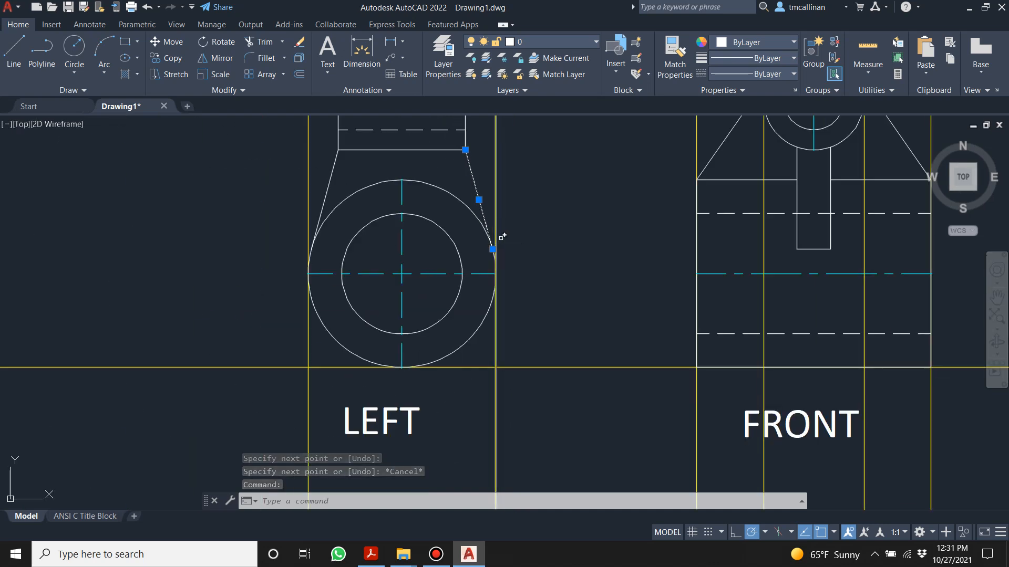
key("Escape")
key("Escape")
middle_click_drag(556, 230, 534, 374)
scroll(530, 358, "down", 5)
scroll(575, 276, "up", 4)
scroll(473, 349, "up", 3)
scroll(339, 322, "up", 3)
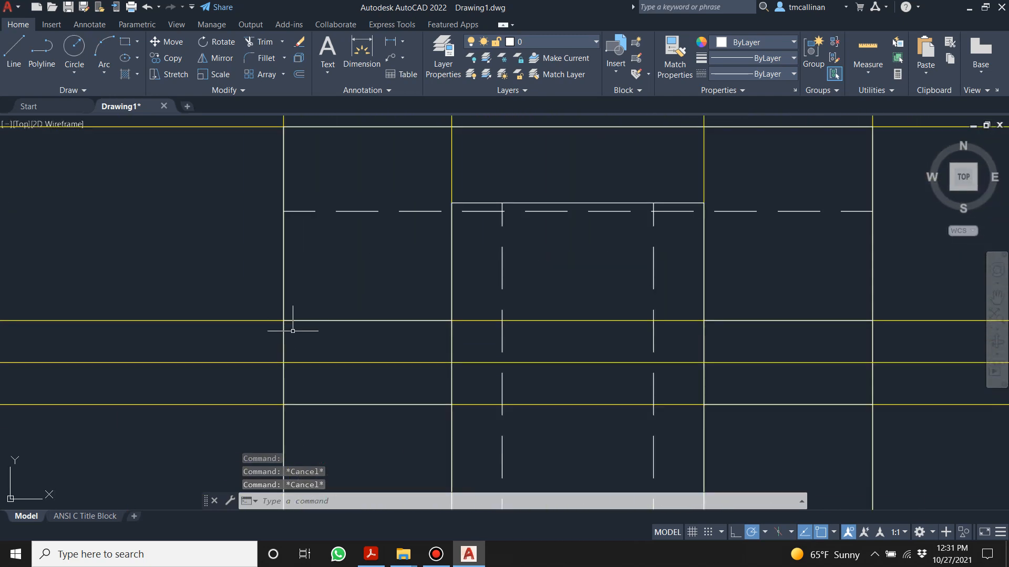
- Examine where the front view's slanted edges meet the large boss circle and compare those points with the top view's ribs
scroll(300, 381, "down", 4)
middle_click_drag(317, 396, 354, 254)
scroll(357, 400, "up", 2)
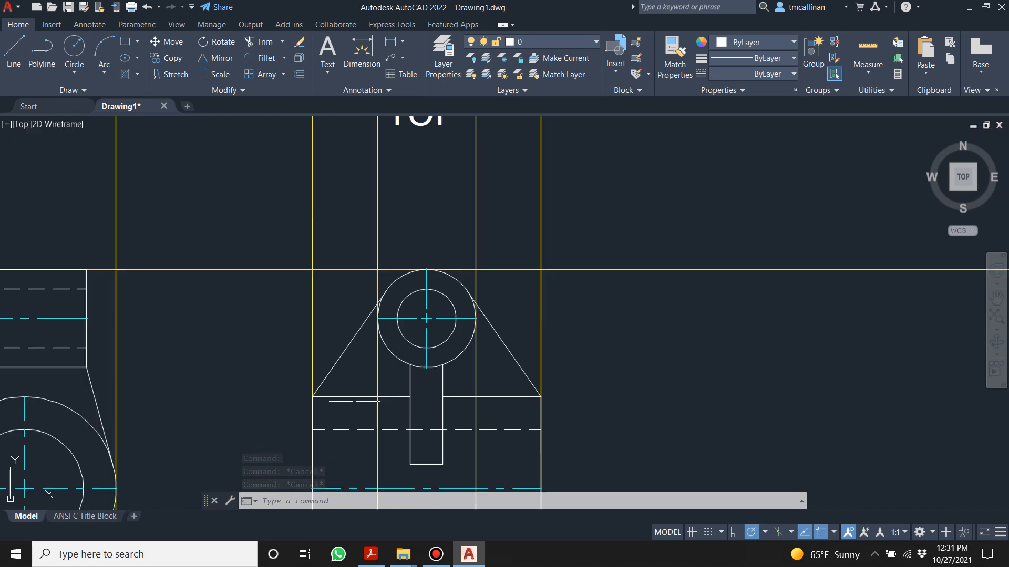
scroll(324, 364, "down", 2)
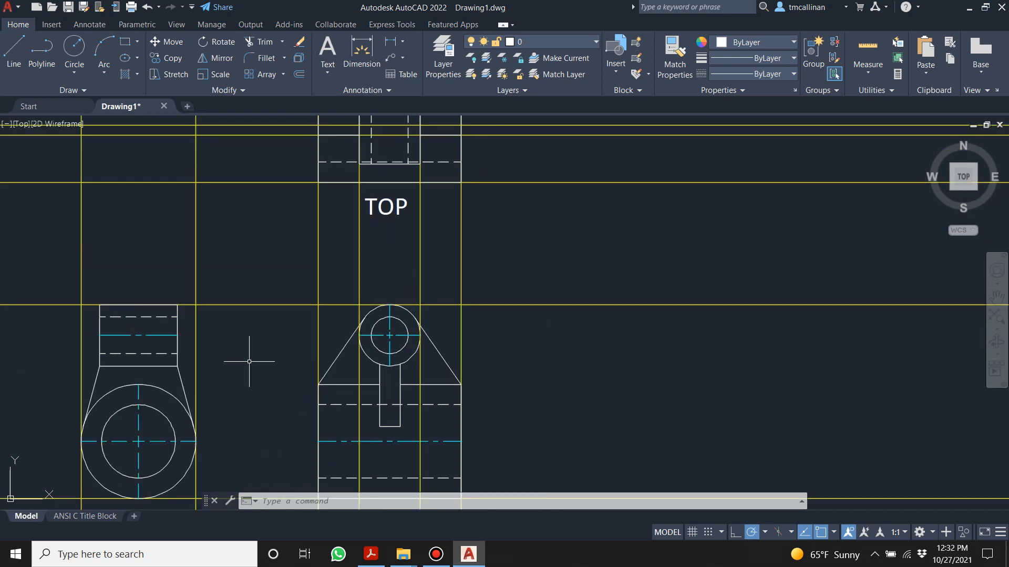
scroll(249, 361, "down", 2)
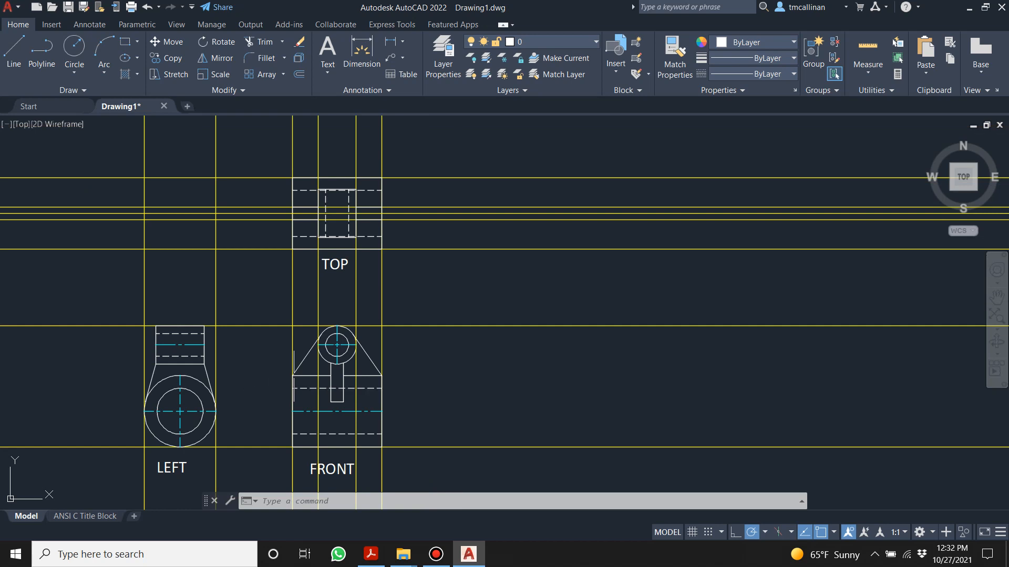
scroll(217, 371, "up", 2)
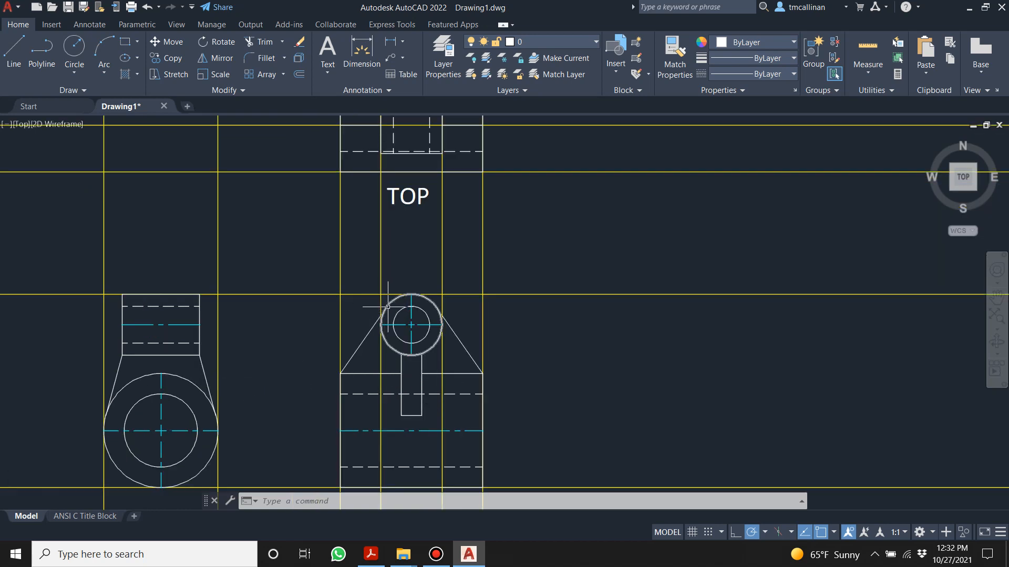
scroll(359, 330, "up", 6)
scroll(322, 293, "down", 5)
scroll(325, 221, "up", 3)
scroll(311, 232, "down", 3)
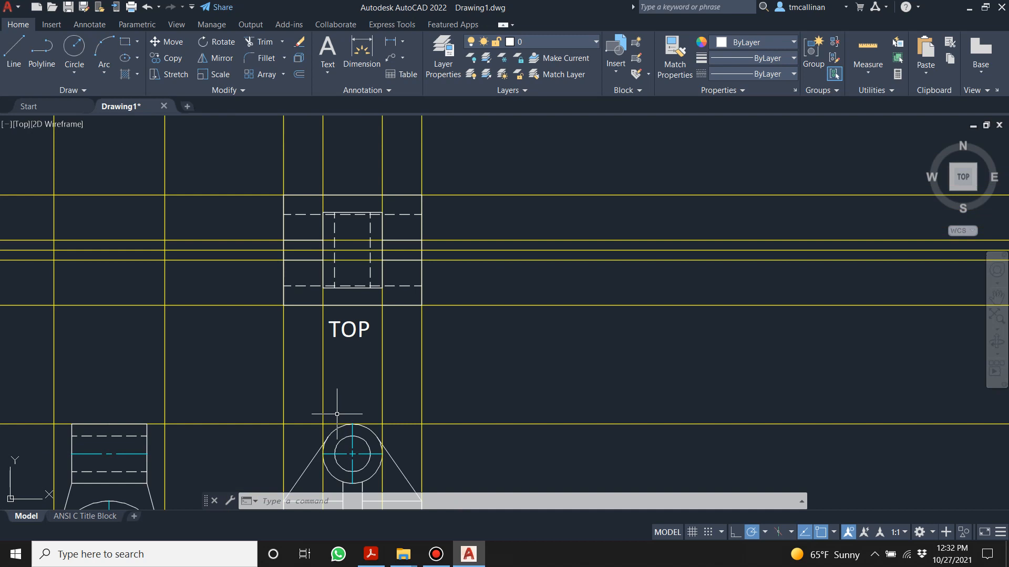
- Make layer Con1 current and draw a vertical construction line through the point where the front view's left slanted edge meets the circle
key("Escape")
key("Escape")
key("Escape")
left_click(560, 42)
left_click(541, 79)
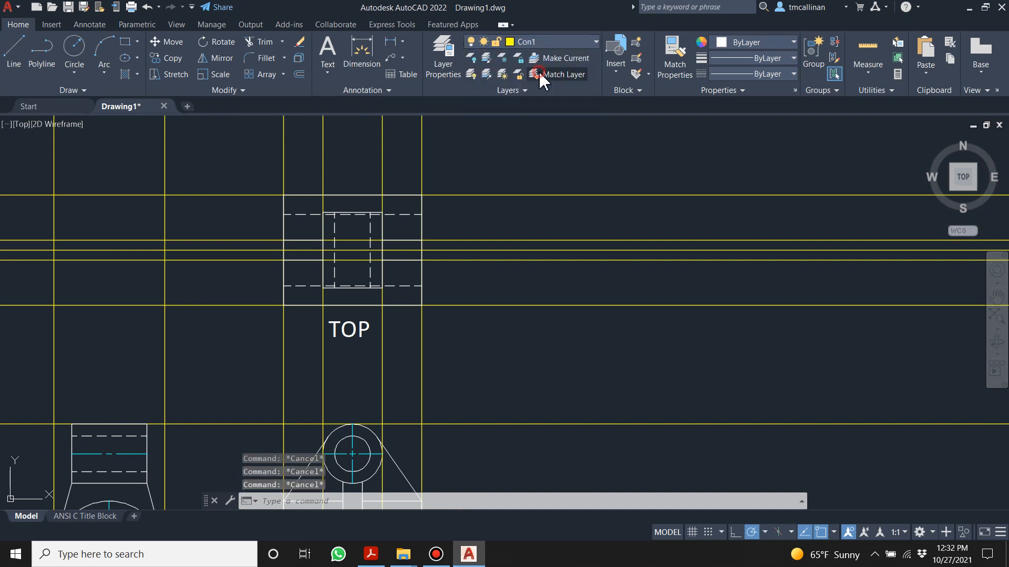
left_click(70, 90)
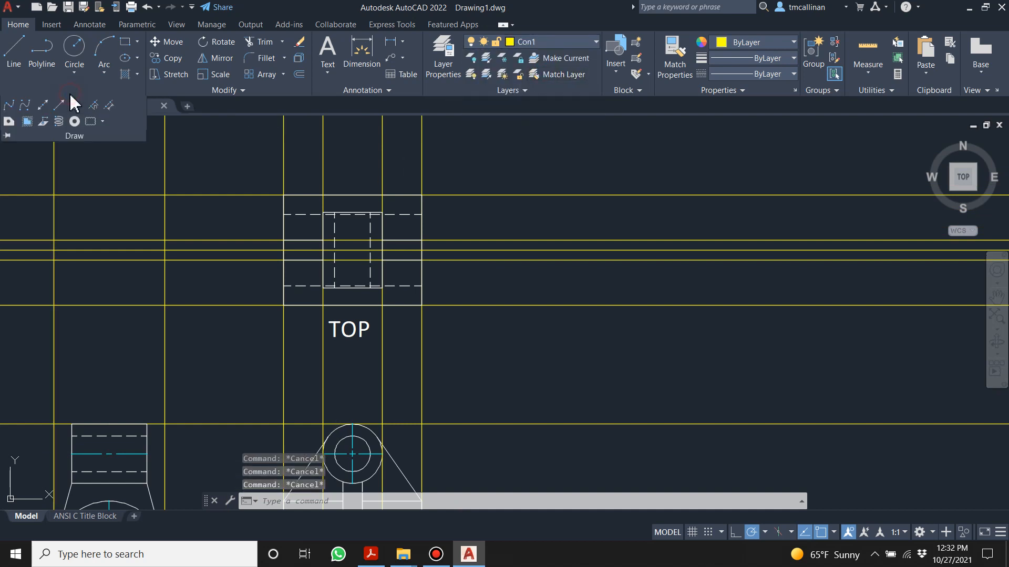
left_click(43, 105)
scroll(354, 429, "up", 4)
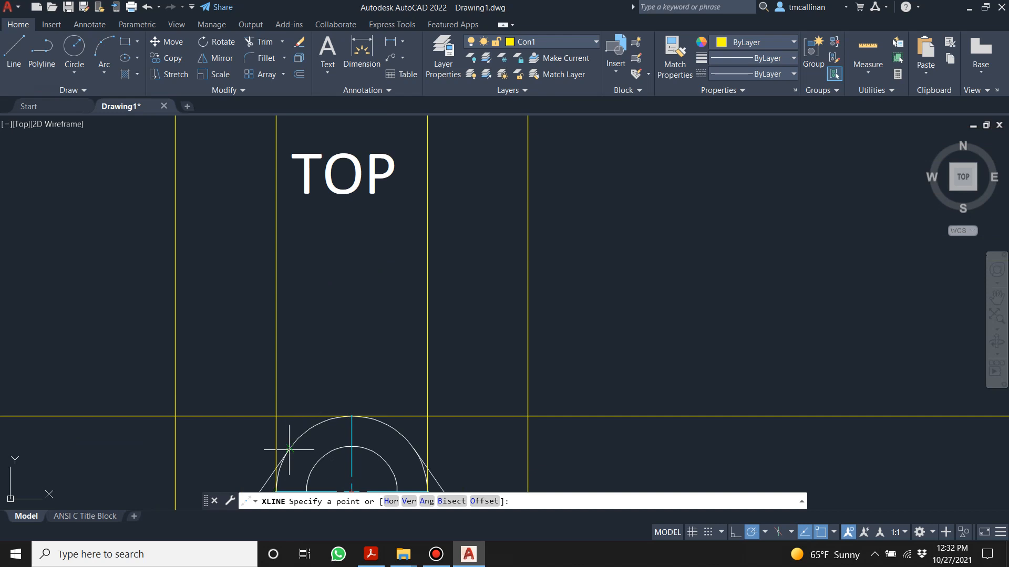
left_click(289, 453)
left_click(284, 371)
key("Escape")
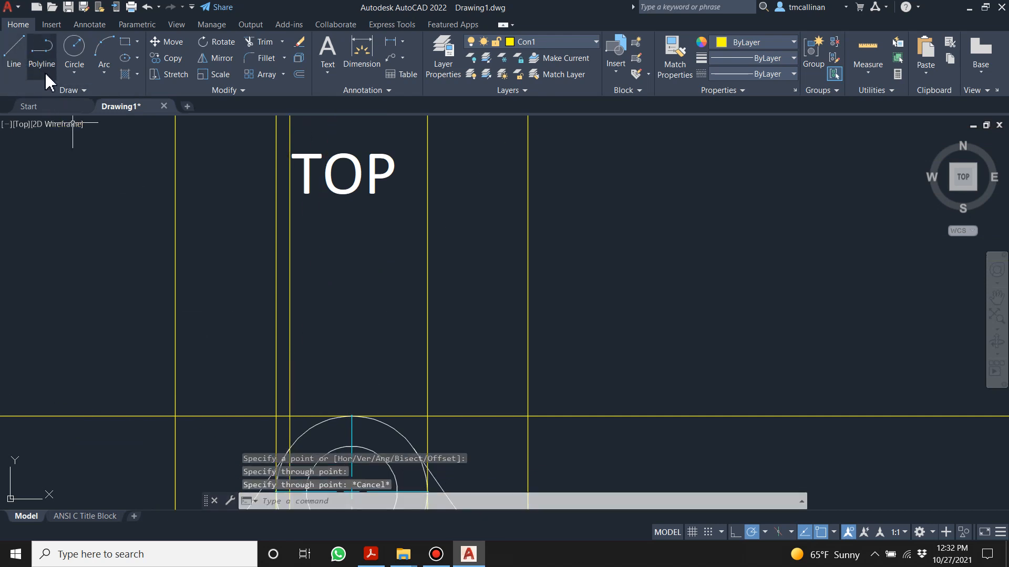
- Draw a vertical construction line through the point where the front view's right slanted edge meets the circle
left_click(50, 89)
left_click(44, 107)
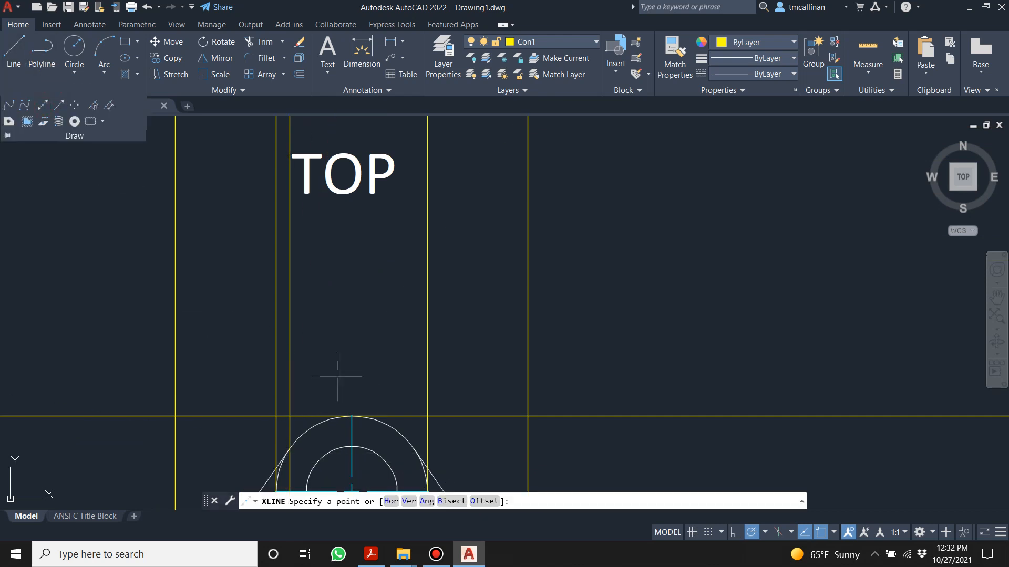
left_click(413, 446)
key("Escape")
- Stretch the inner end of the top view's right rib upper edge to the right tangent-point construction line
scroll(378, 271, "down", 6)
middle_click_drag(379, 272, 414, 342)
scroll(401, 286, "up", 6)
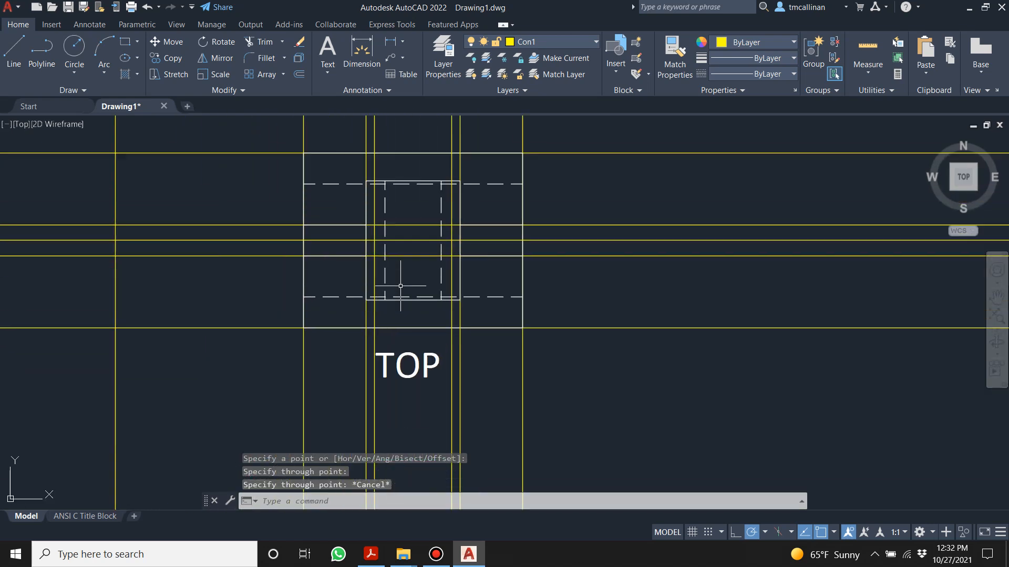
middle_click_drag(355, 177, 378, 199)
scroll(475, 204, "up", 2)
key("Escape")
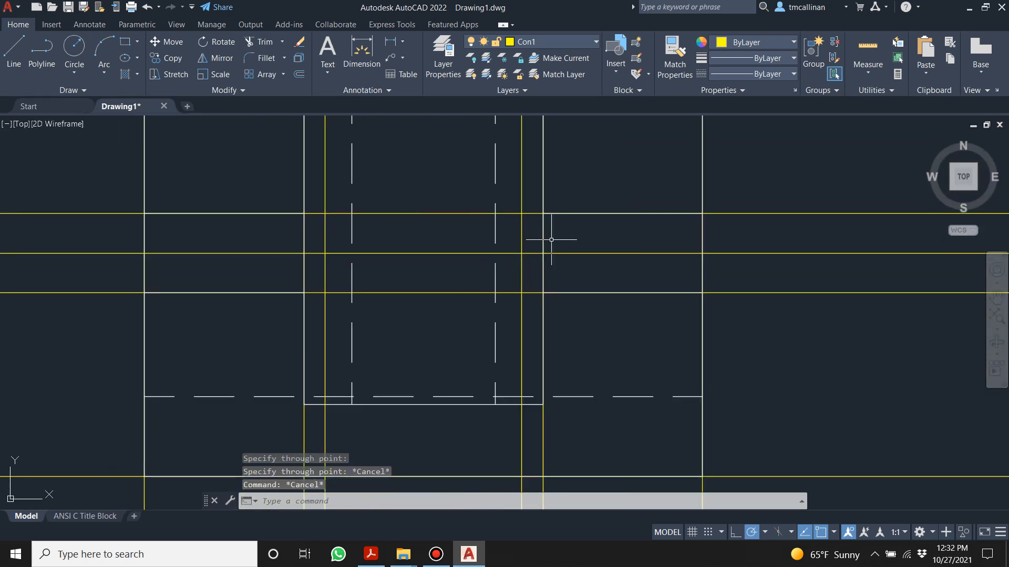
key("Escape")
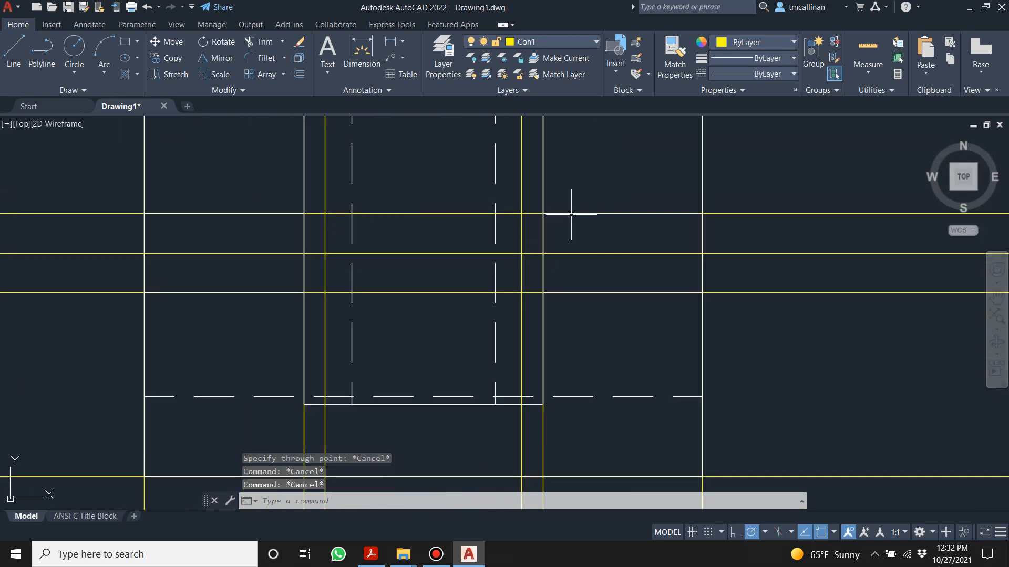
left_click(550, 214)
left_click(543, 213)
left_click(521, 214)
key("Escape")
- Stretch the inner end of the right rib's lower edge to the same vertical construction line
left_click(586, 293)
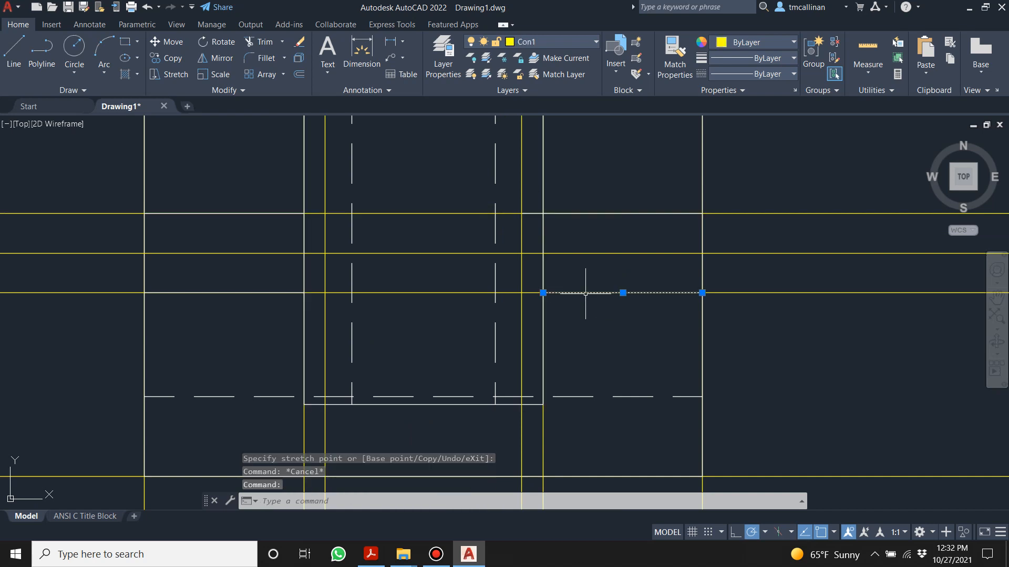
left_click(541, 289)
key("Escape")
key("Escape")
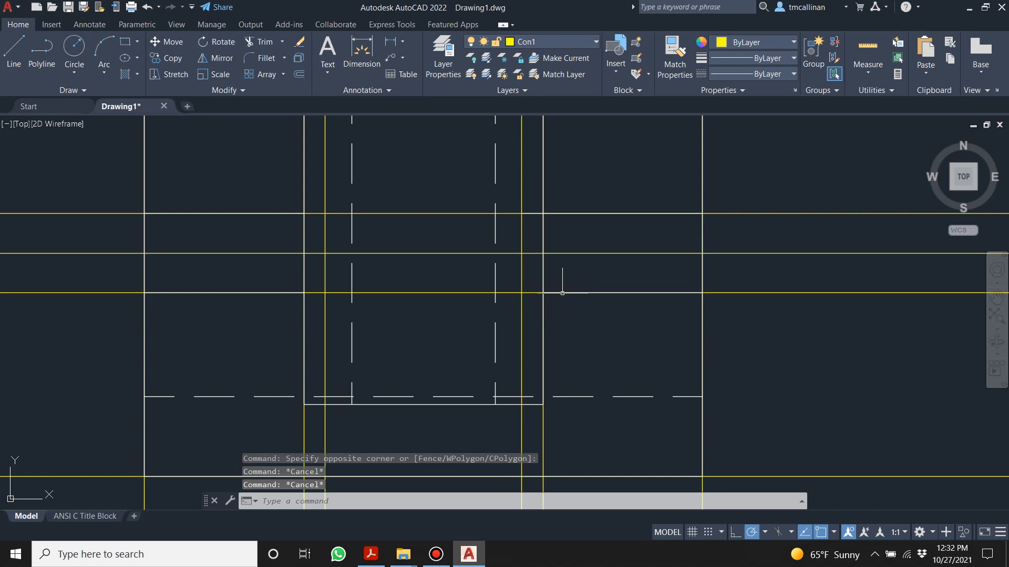
left_click(561, 293)
left_click(543, 292)
left_click(521, 293)
key("Escape")
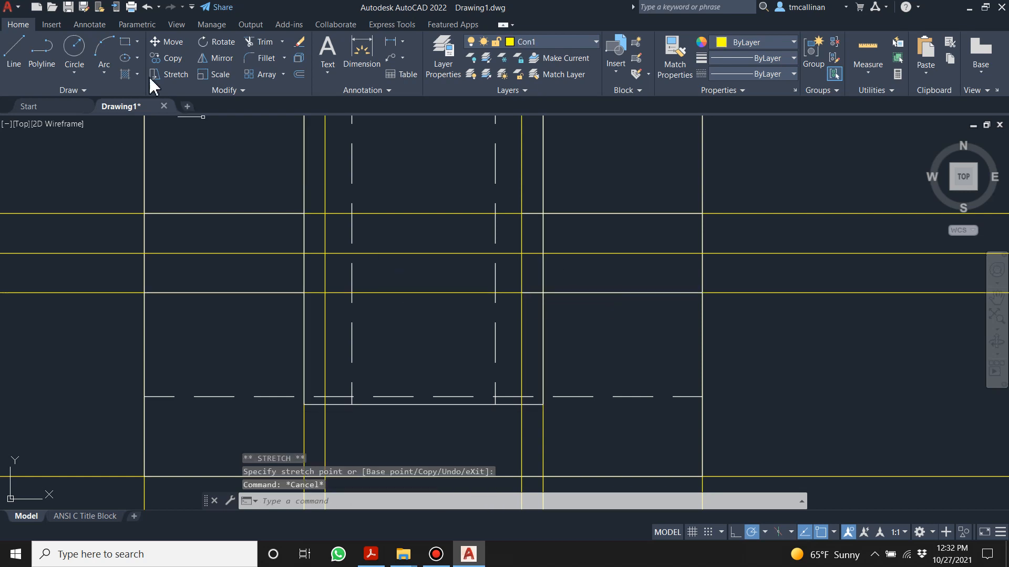
- Draw a line on layer Con1 across the right rib's inner end, from its upper edge to its lower edge
left_click(15, 53)
left_click(522, 213)
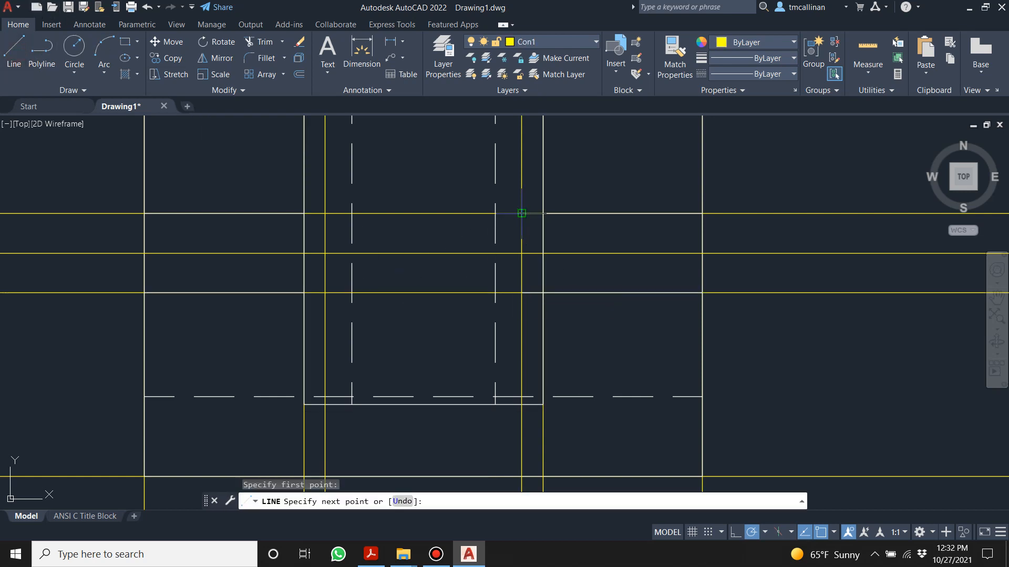
left_click(522, 293)
key("Escape")
key("Escape")
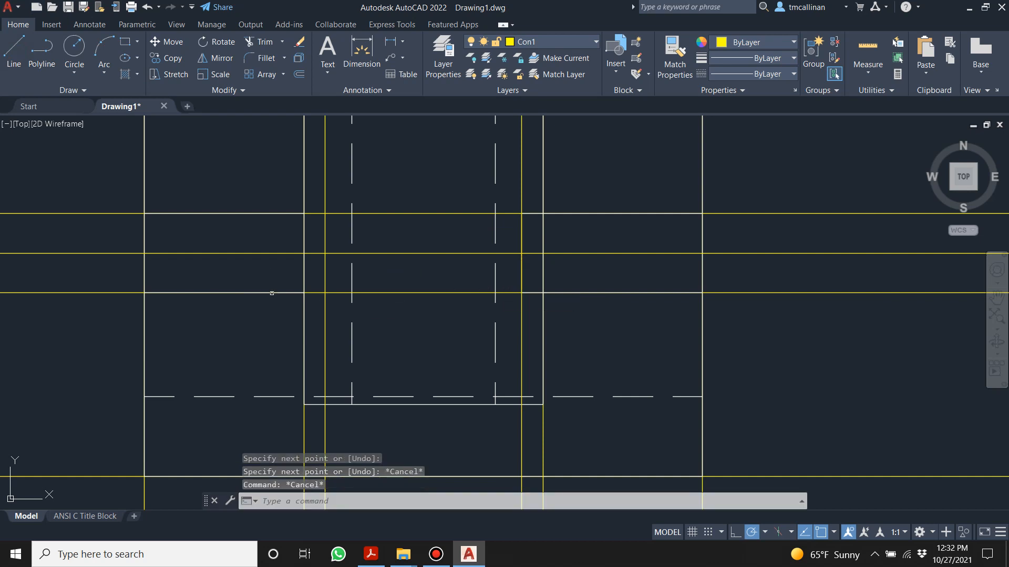
- Stretch the inner ends of the left rib's lower and upper edges to the left tangent-point construction line
left_click(304, 267)
key("Escape")
key("Escape")
left_click(270, 290)
left_click(261, 296)
left_click(304, 292)
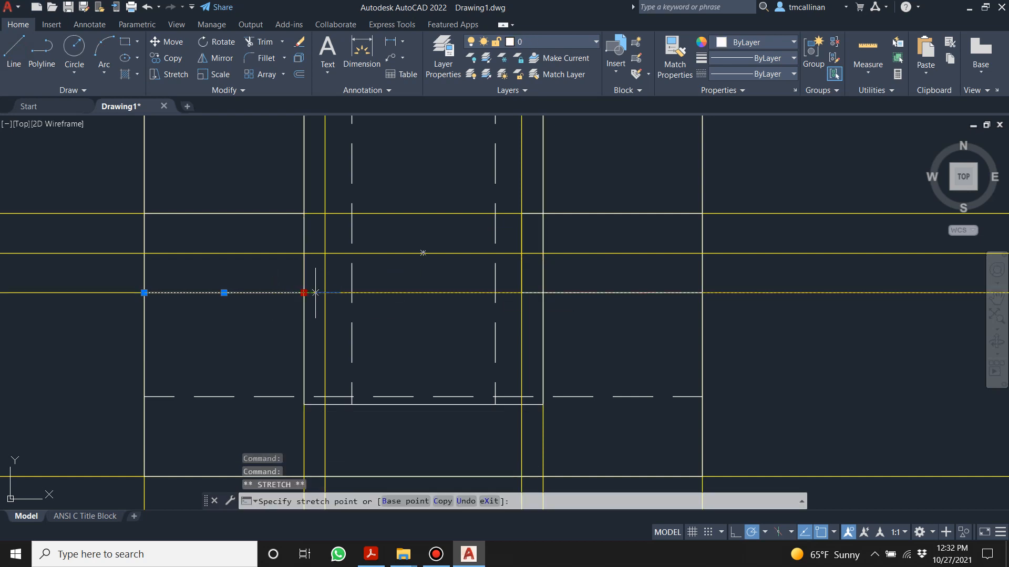
key("Escape")
left_click(275, 213)
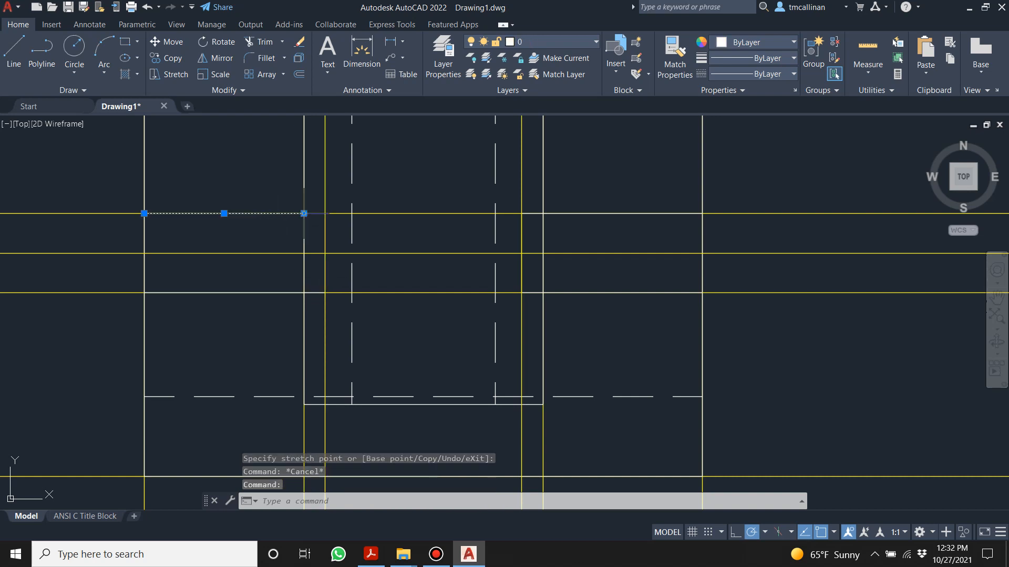
left_click(304, 213)
key("Escape")
- Draw a line on layer Con1 across the left rib's inner end, from its upper edge to its lower edge
left_click(12, 49)
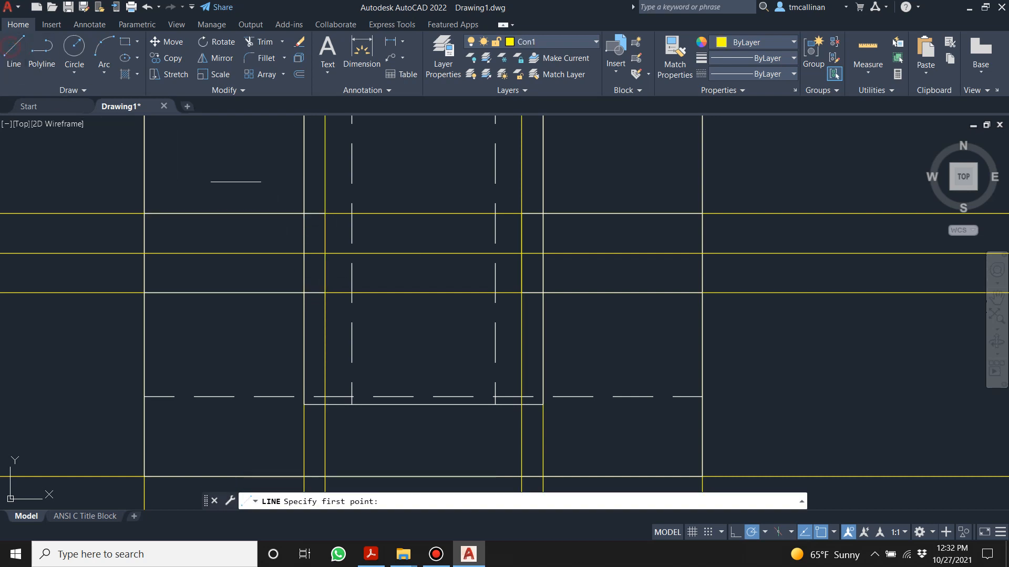
left_click(326, 213)
left_click(325, 293)
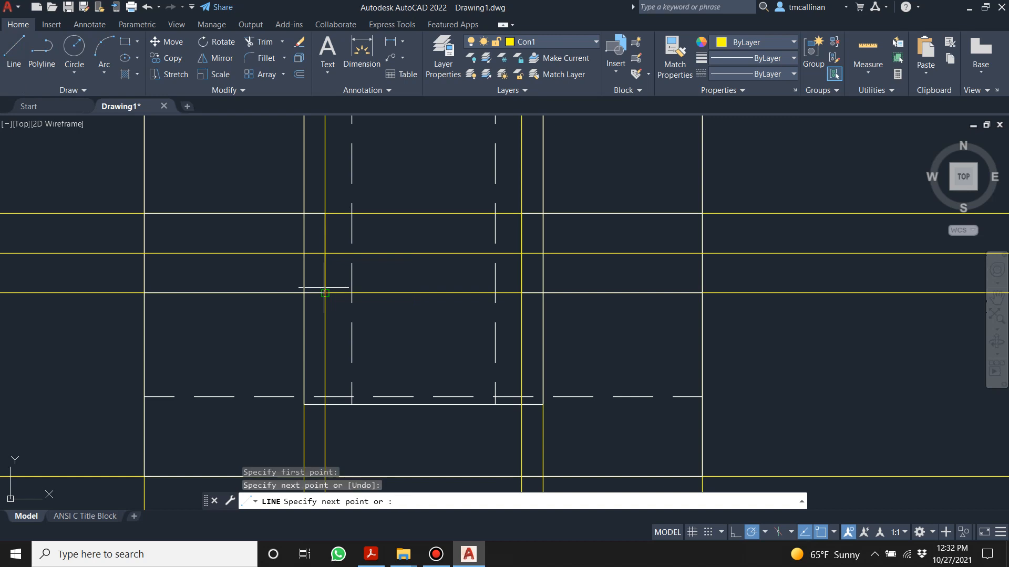
key("Escape")
scroll(333, 267, "down", 2)
key("Escape")
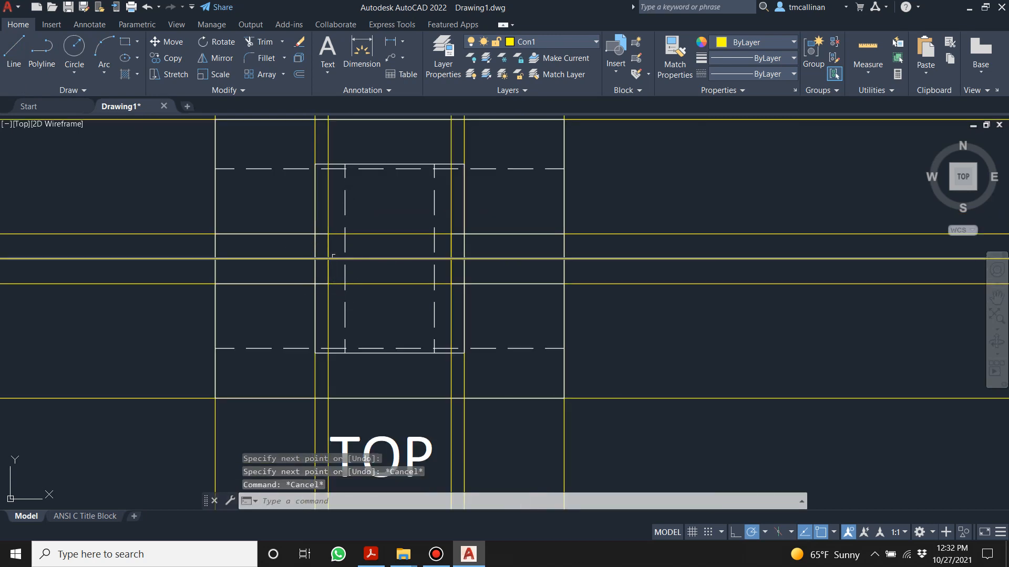
- Redraw the closing line across the left rib's inner end on layer Con1
scroll(310, 256, "up", 5)
left_click(13, 50)
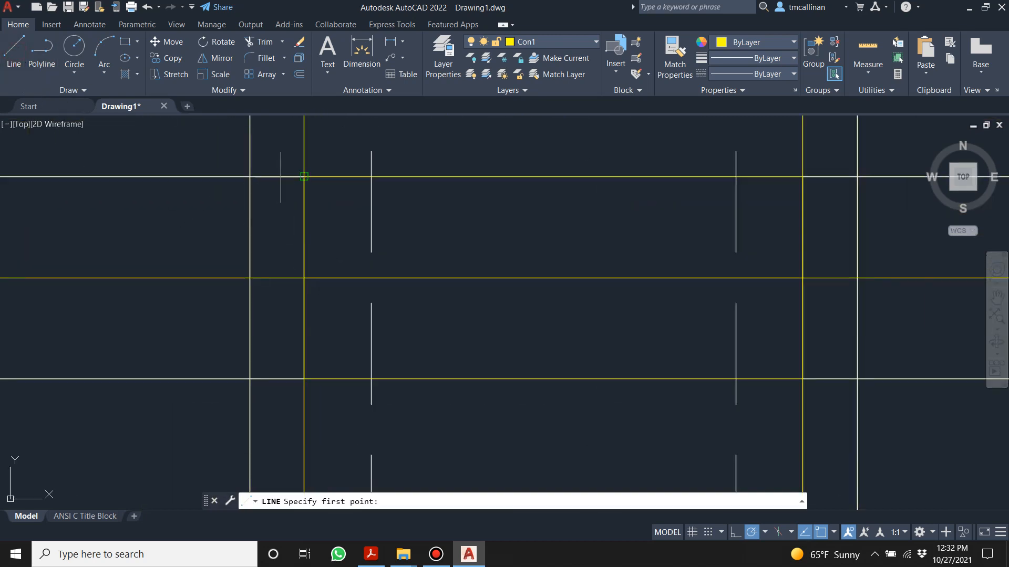
left_click(304, 177)
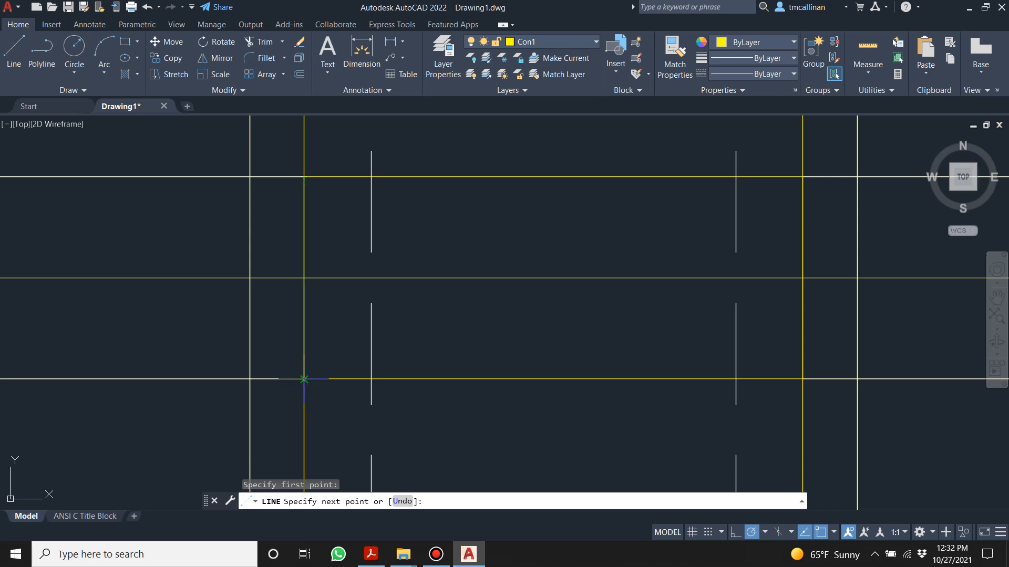
key("Return")
key("Escape")
key("Escape")
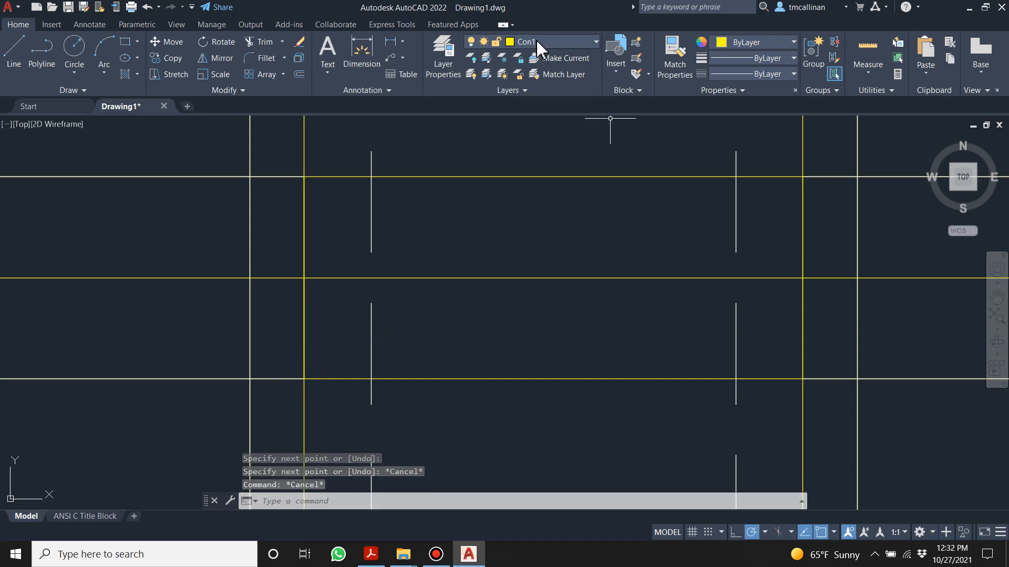
- Make layer 0 current and draw the left rib's inner end edge between its upper and lower edges
scroll(615, 208, "down", 4)
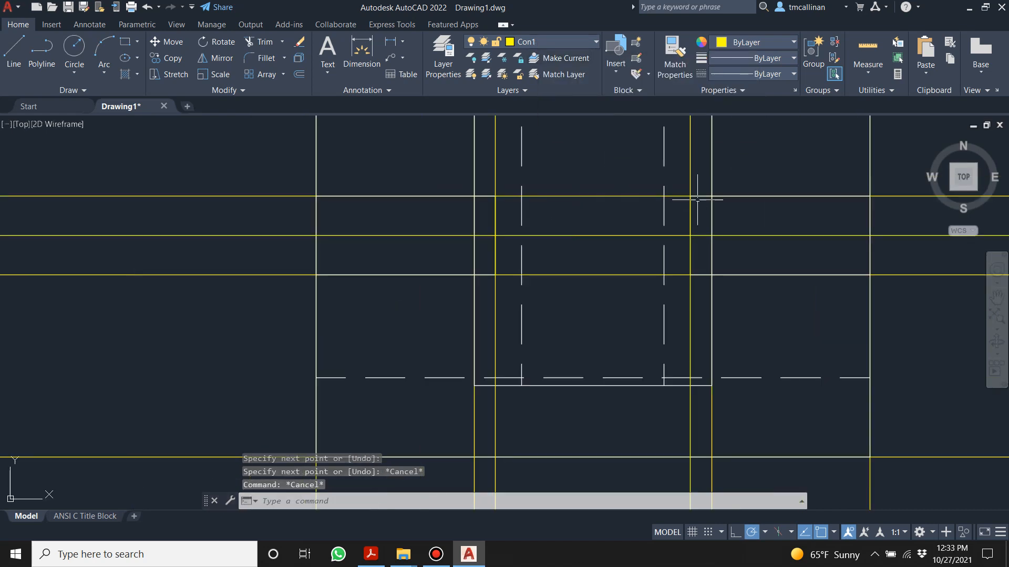
scroll(550, 223, "down", 3)
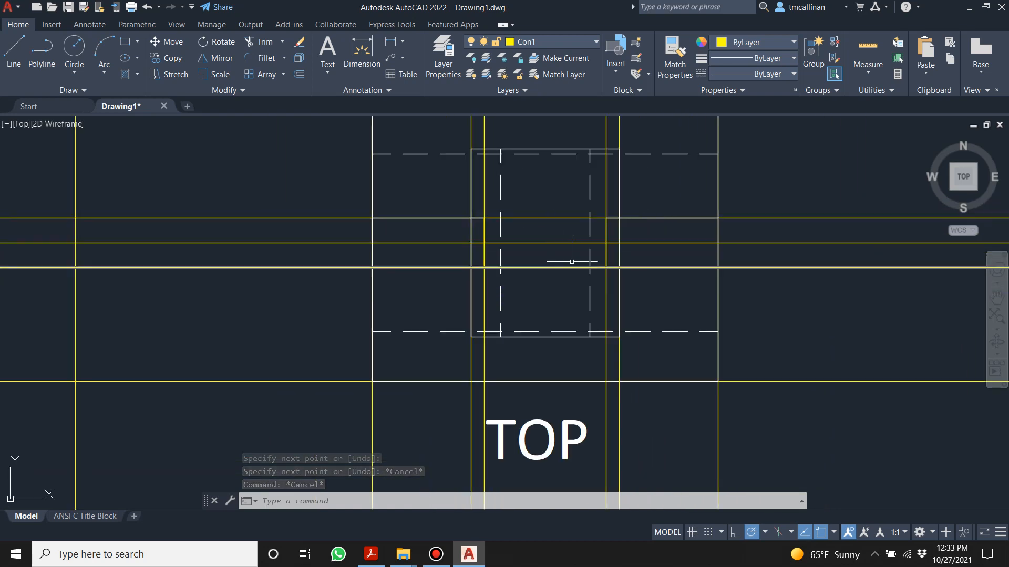
scroll(579, 244, "up", 2)
scroll(657, 230, "up", 2)
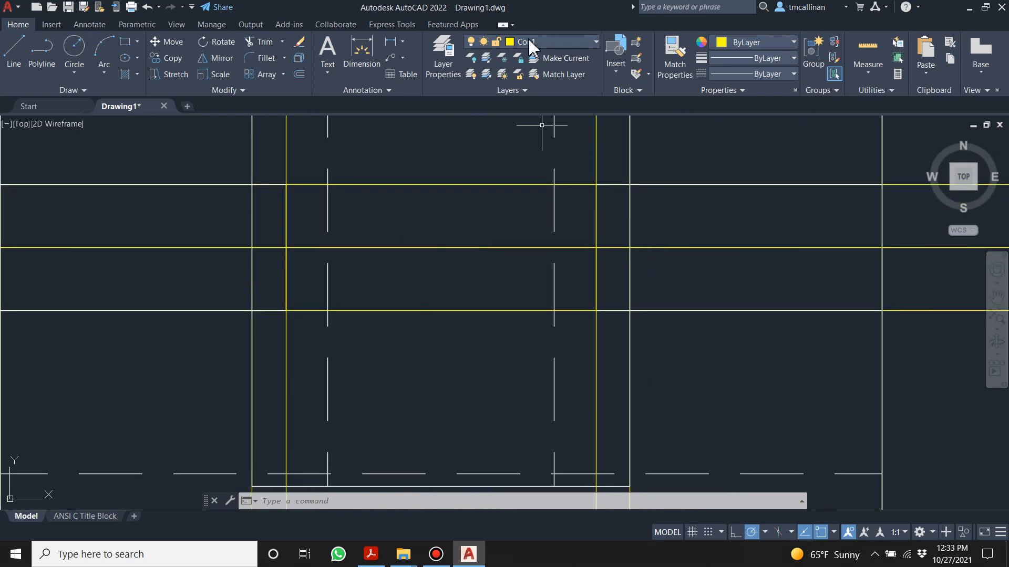
left_click(531, 46)
left_click(534, 59)
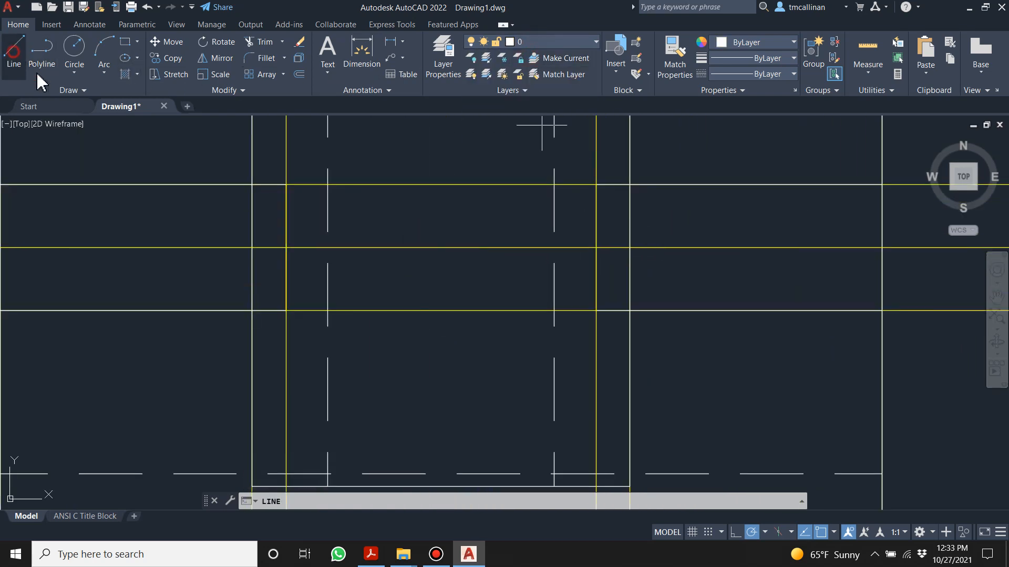
left_click(16, 55)
left_click(286, 184)
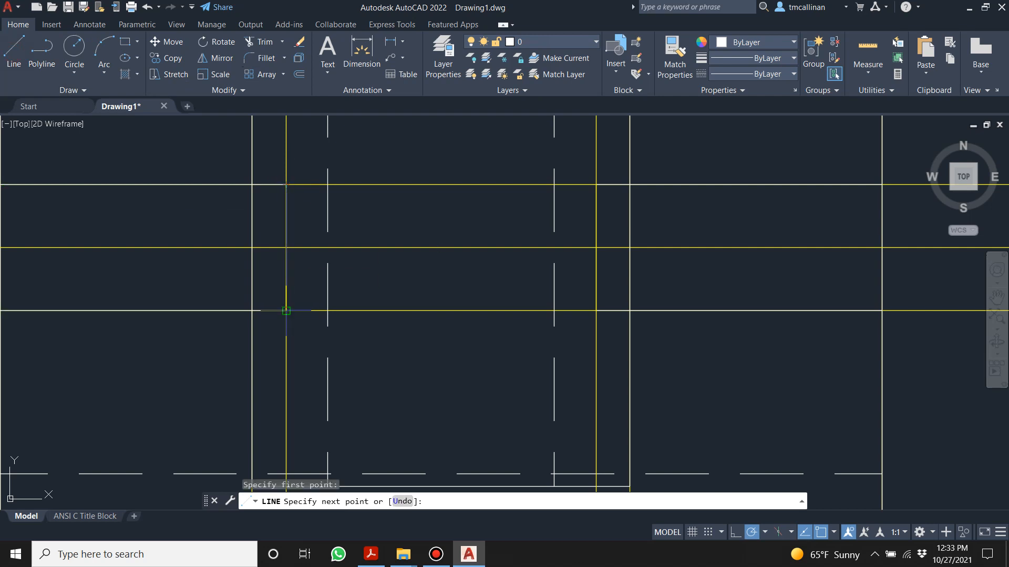
left_click(286, 310)
key("Escape")
- Draw the right rib's inner end edge on layer 0 between its upper and lower edges
left_click(21, 47)
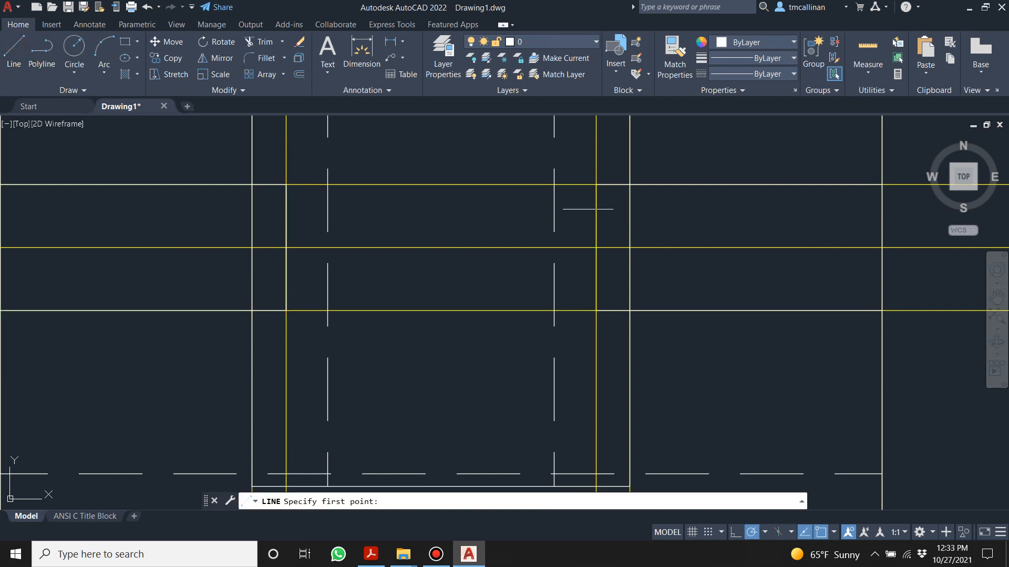
left_click(596, 185)
left_click(595, 311)
key("Escape")
key("Escape")
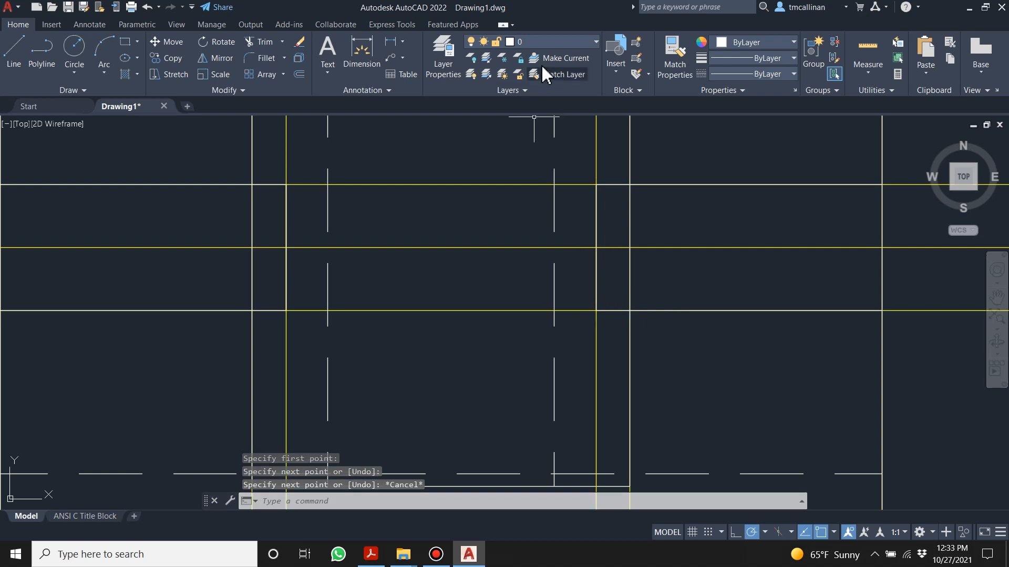
- Turn off layer Con1 to hide the construction lines and view the top view with the front and left views
left_click(527, 42)
left_click(473, 72)
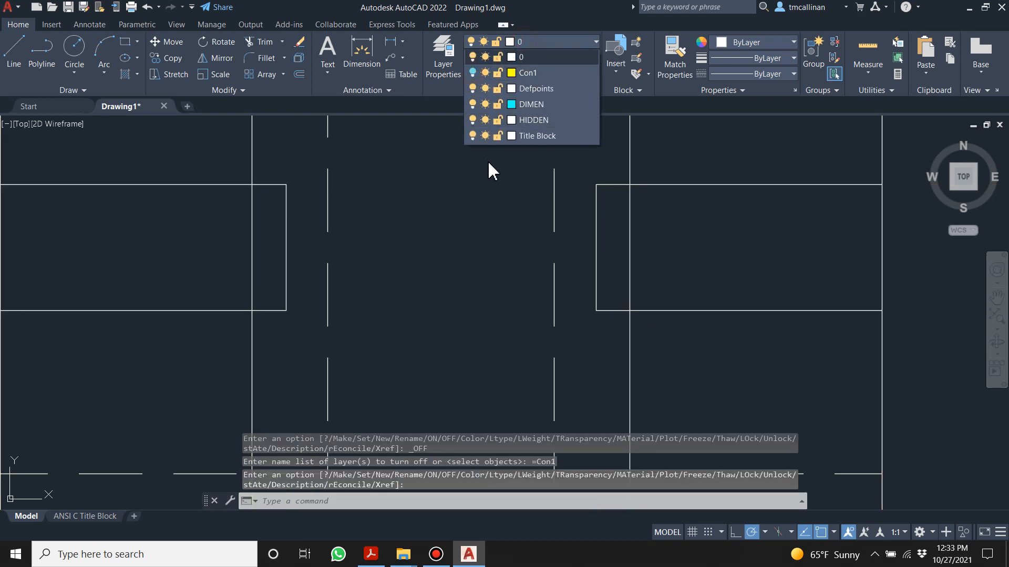
scroll(461, 224, "down", 6)
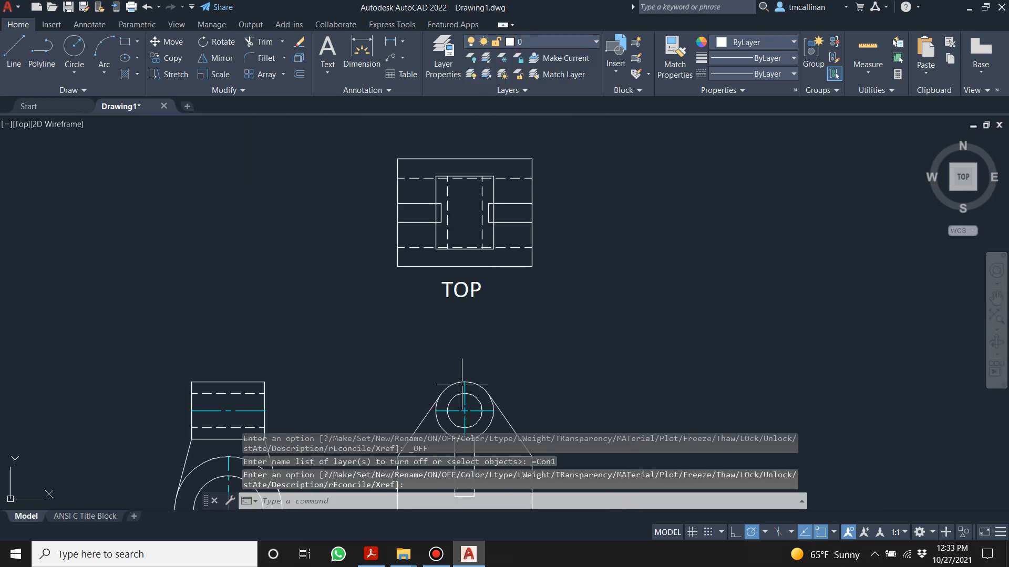
scroll(459, 220, "up", 5)
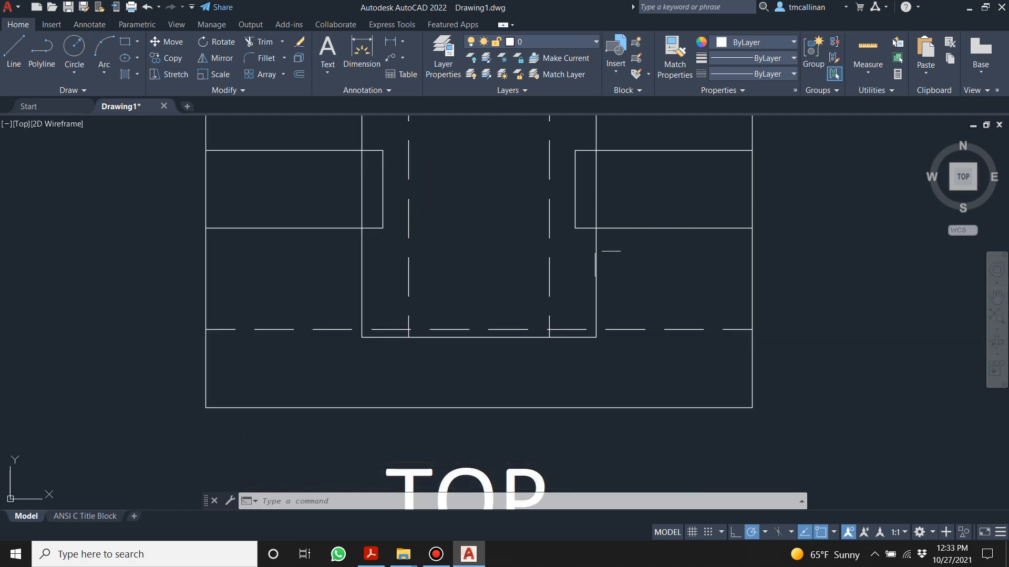
scroll(595, 247, "down", 4)
scroll(590, 376, "up", 4)
left_click(594, 361)
left_click(566, 317)
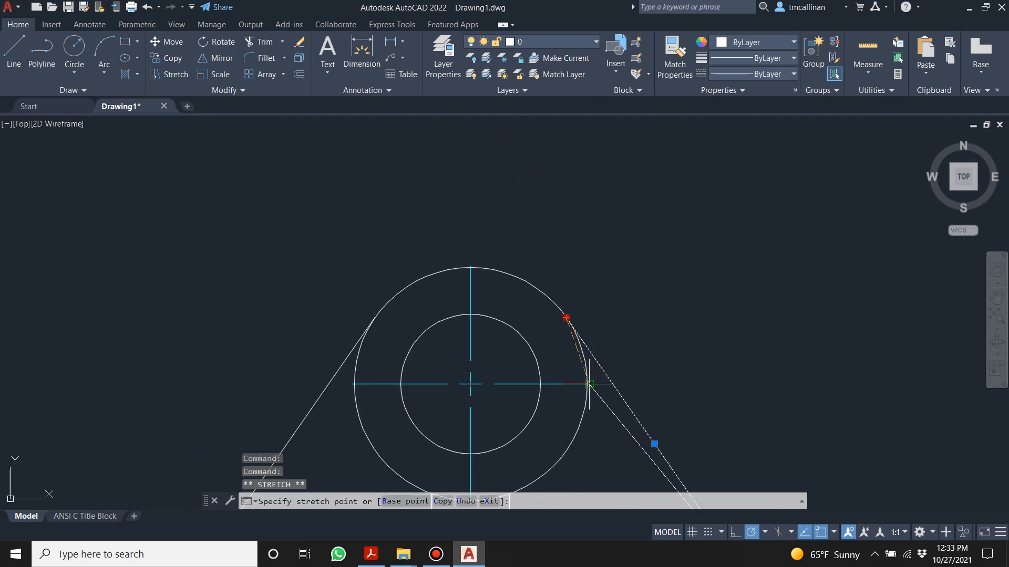
scroll(695, 372, "down", 2)
scroll(695, 372, "down", 4)
key("Escape")
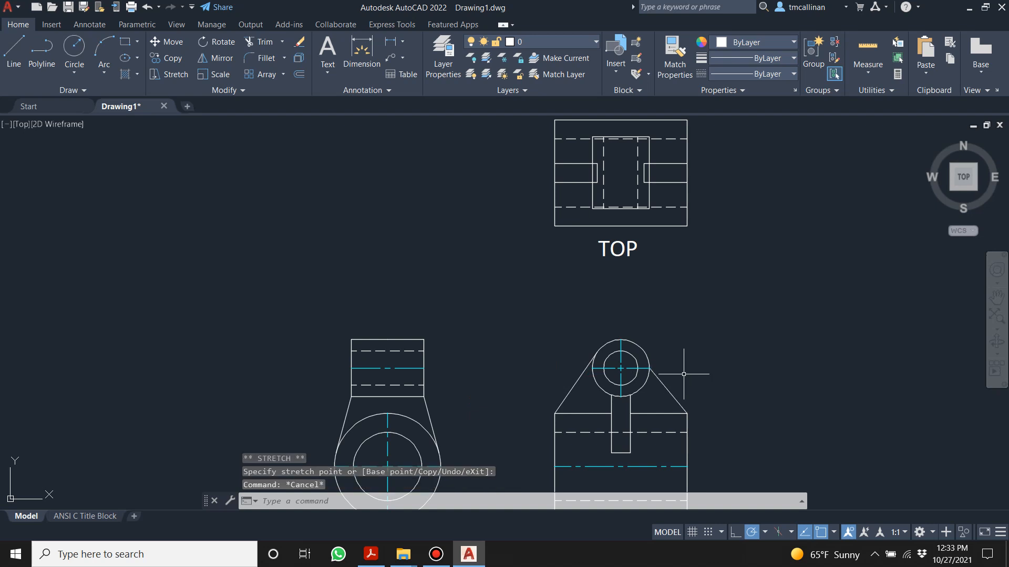
key("ctrl+z")
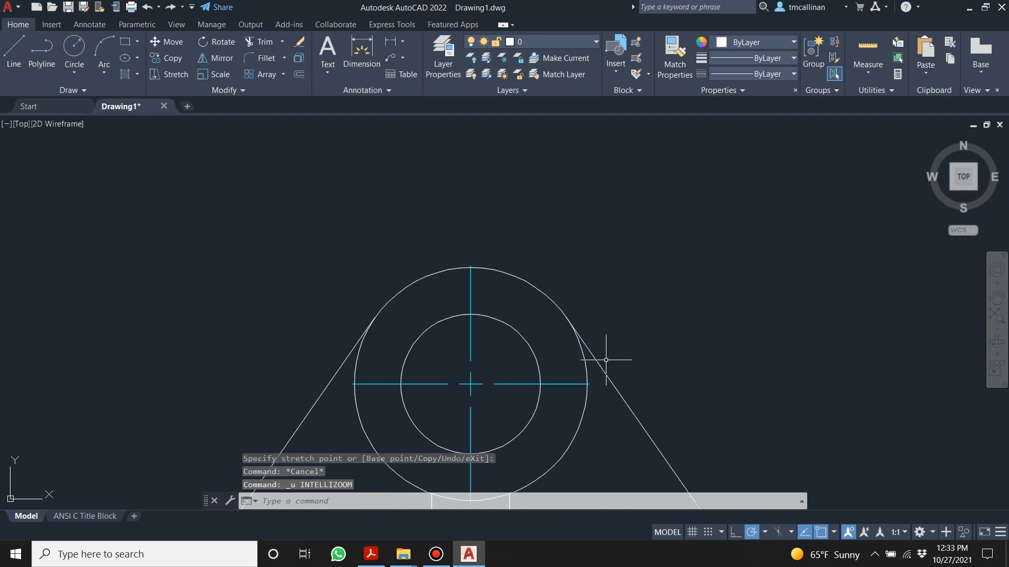
key("ctrl+z")
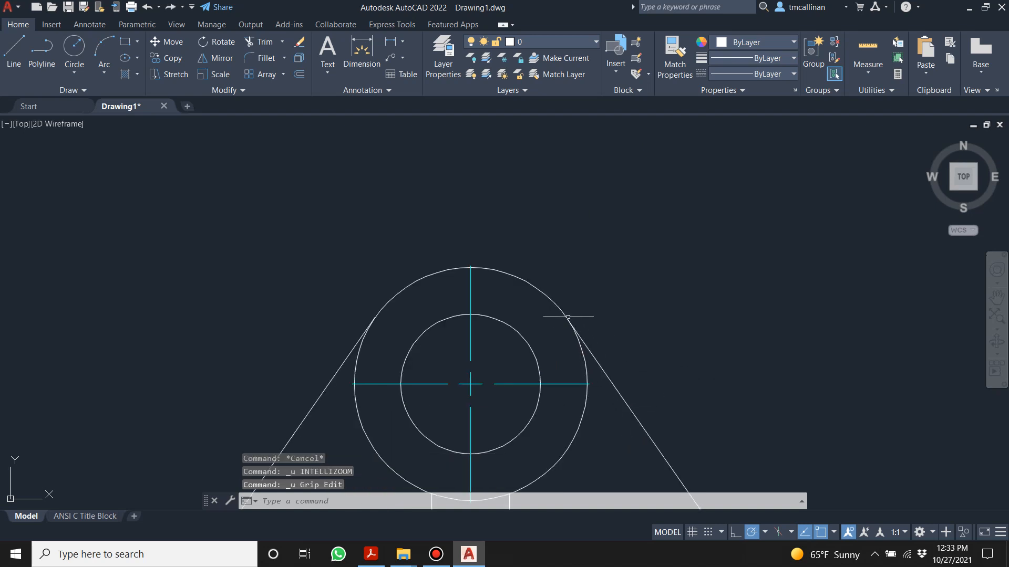
- Examine how the ribs overlap the upper cylinder in the top view and meet its circle in the front view
scroll(545, 234, "down", 8)
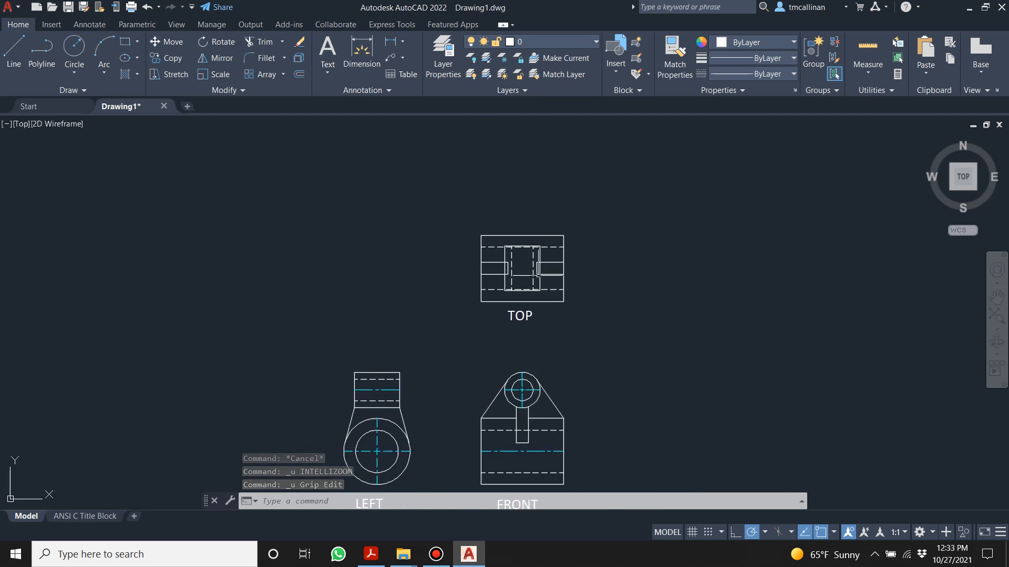
scroll(539, 272, "up", 8)
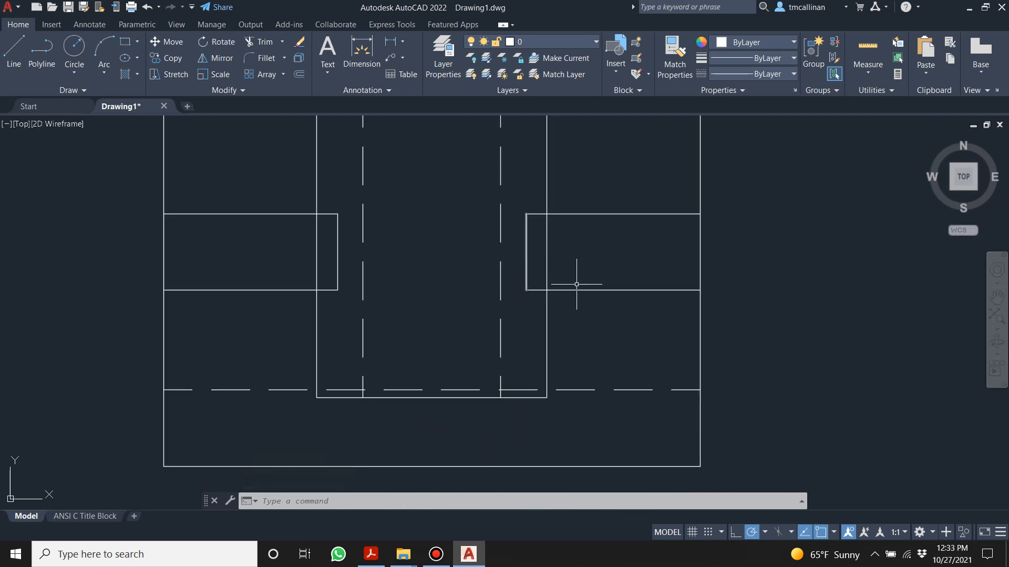
scroll(563, 279, "down", 5)
scroll(555, 287, "down", 5)
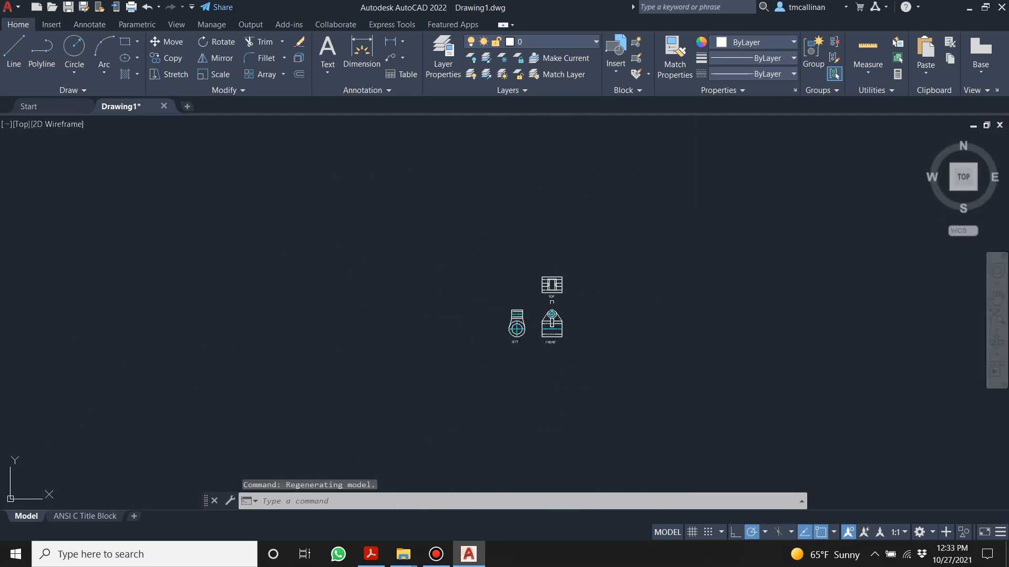
scroll(545, 322, "up", 10)
scroll(551, 318, "down", 2)
scroll(556, 288, "up", 6)
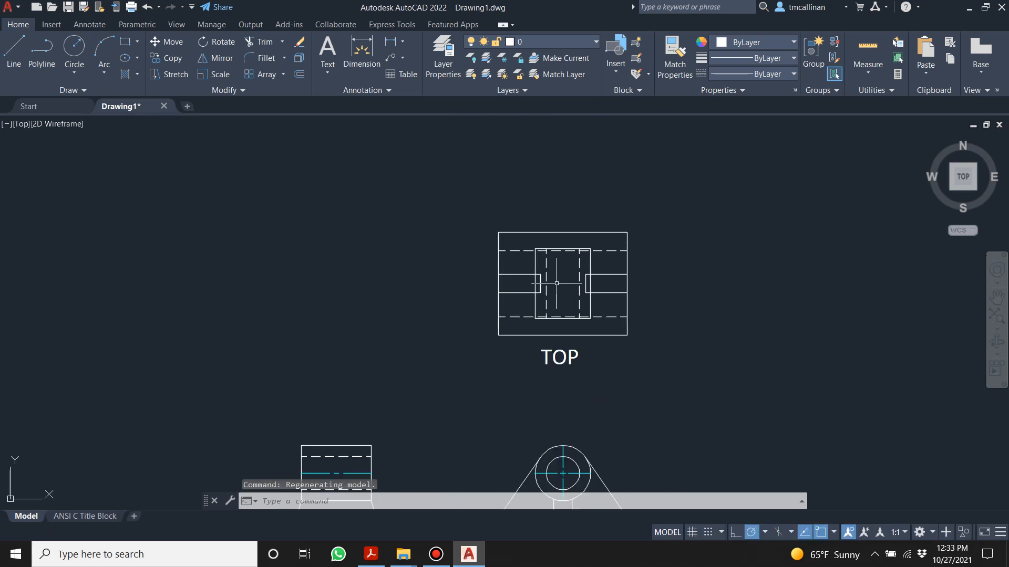
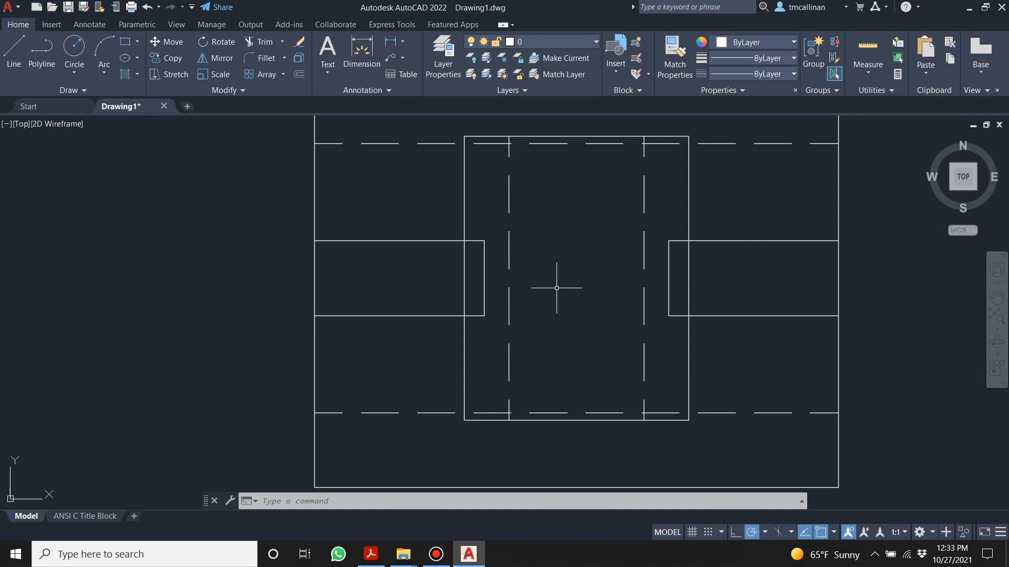
scroll(714, 350, "down", 4)
scroll(646, 327, "down", 8)
middle_click_drag(652, 475, 653, 304)
scroll(667, 201, "up", 6)
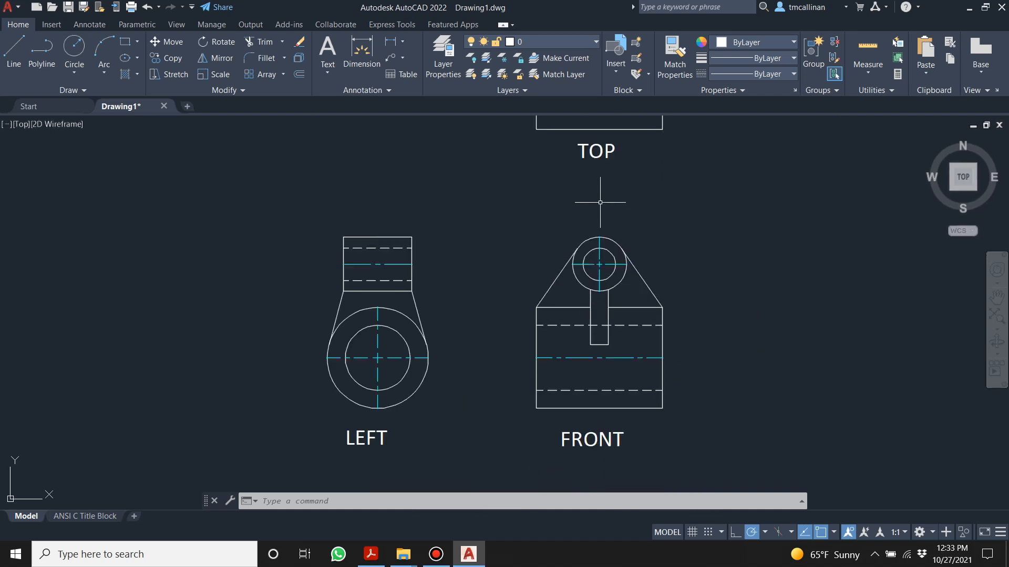
scroll(599, 268, "up", 2)
scroll(597, 263, "down", 2)
middle_click_drag(589, 127, 557, 267)
scroll(526, 279, "up", 5)
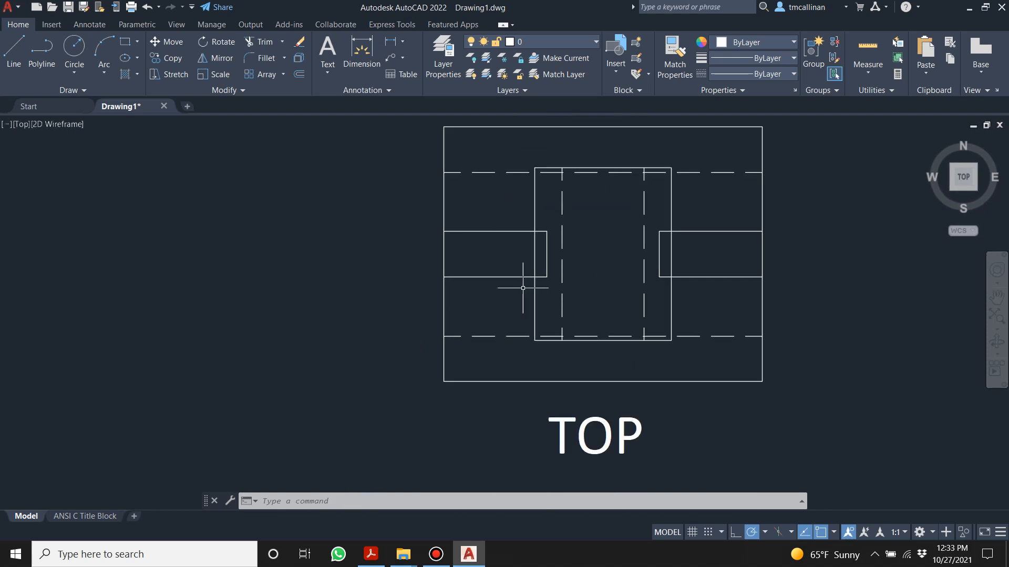
- Compare the top view with the left and front views for edges of the central rib still missing
scroll(531, 281, "down", 3)
scroll(540, 276, "down", 6)
scroll(546, 247, "up", 4)
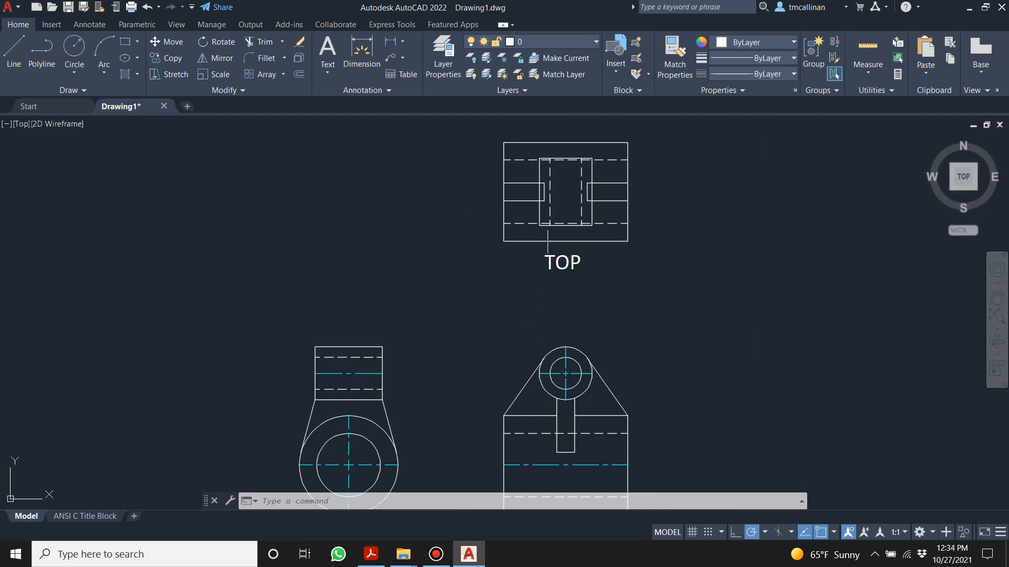
scroll(550, 167, "up", 2)
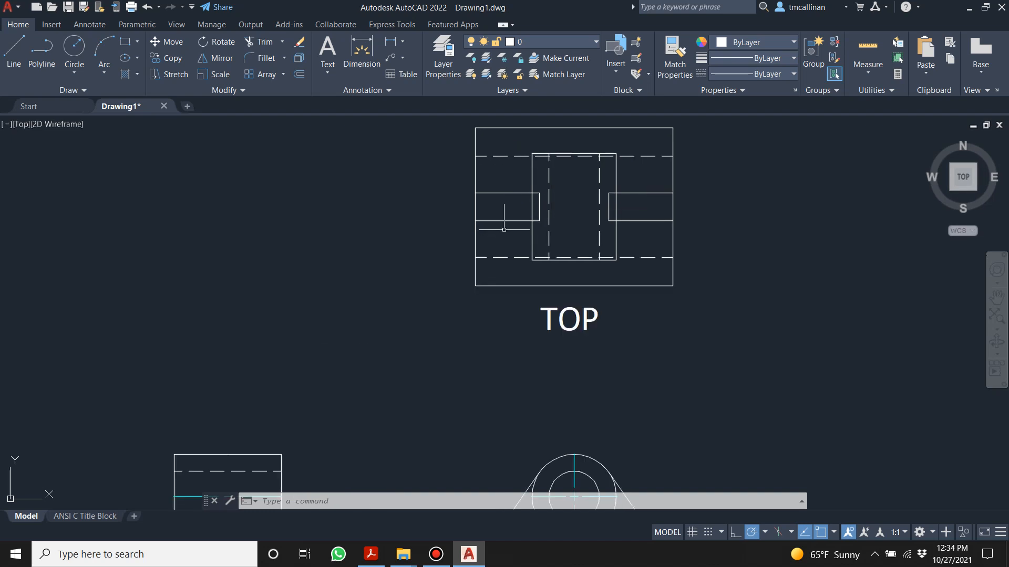
scroll(512, 220, "down", 2)
scroll(540, 258, "down", 2)
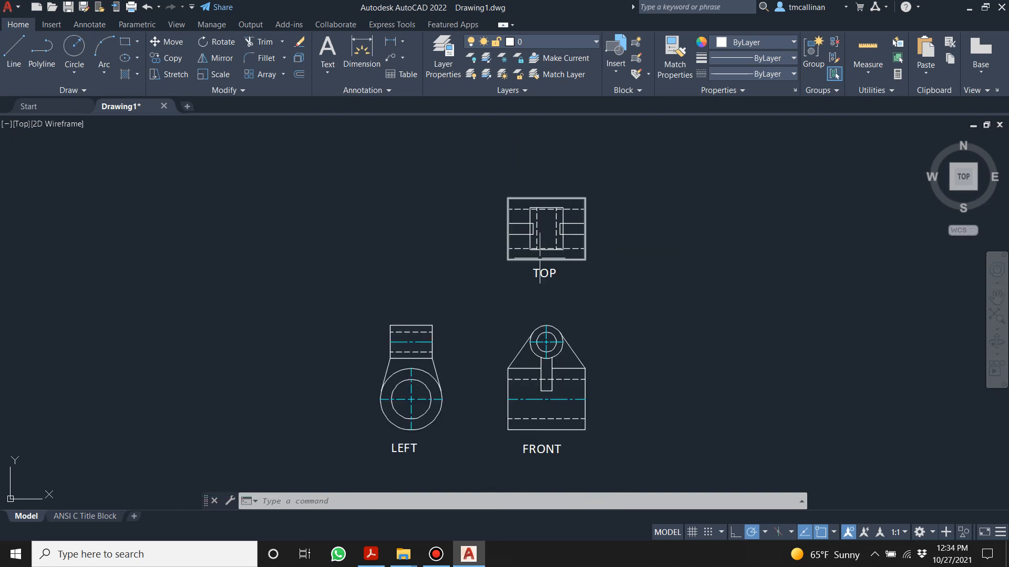
scroll(555, 221, "up", 2)
scroll(543, 291, "down", 2)
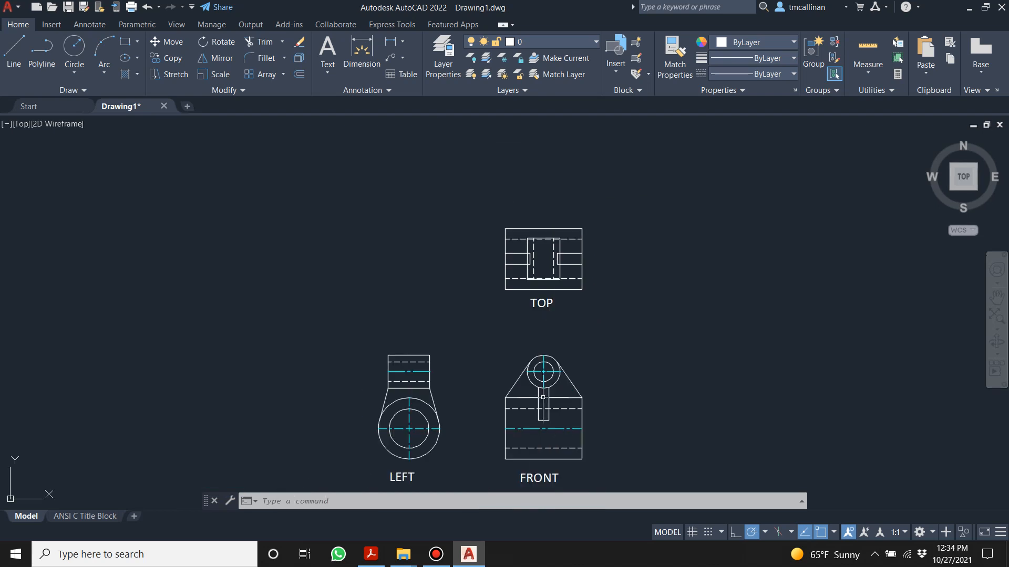
scroll(442, 420, "up", 6)
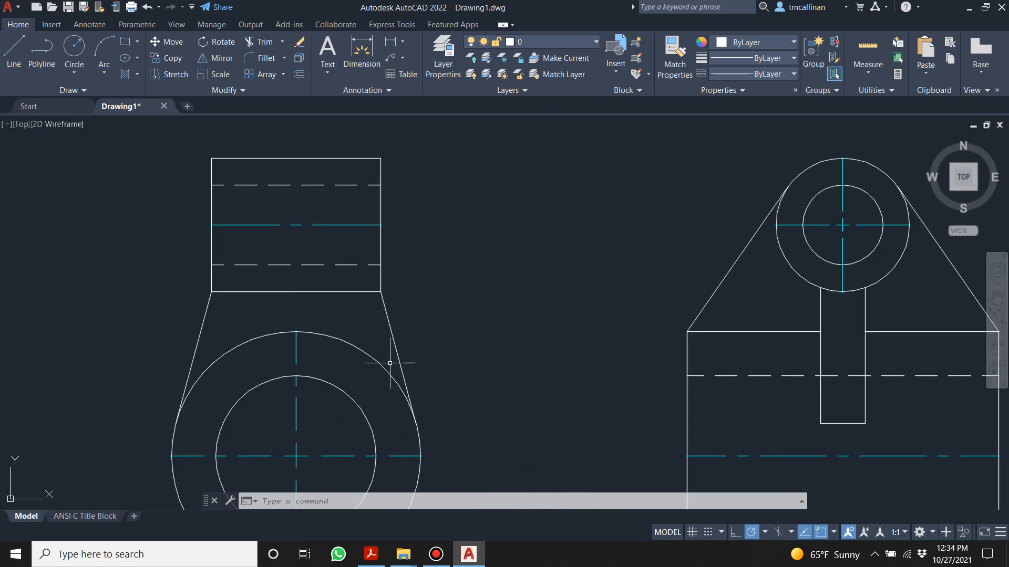
scroll(620, 211, "down", 5)
middle_click_drag(620, 212, 590, 414)
scroll(679, 308, "up", 4)
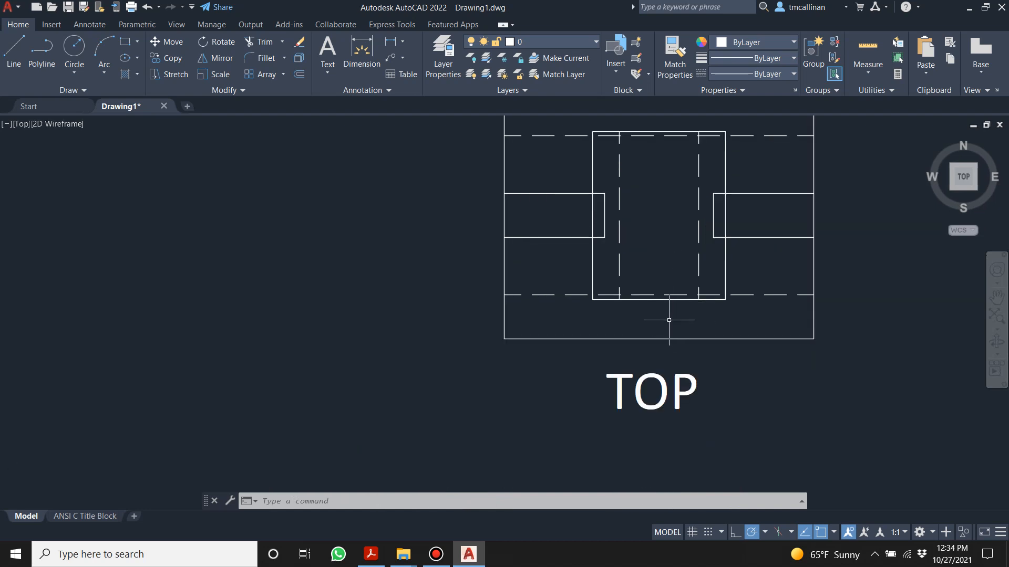
- Turn layer Con1 back on and erase the four vertical construction lines at the upper cylinder's sides and the rib ends
scroll(669, 320, "down", 2)
middle_click_drag(659, 255, 615, 188)
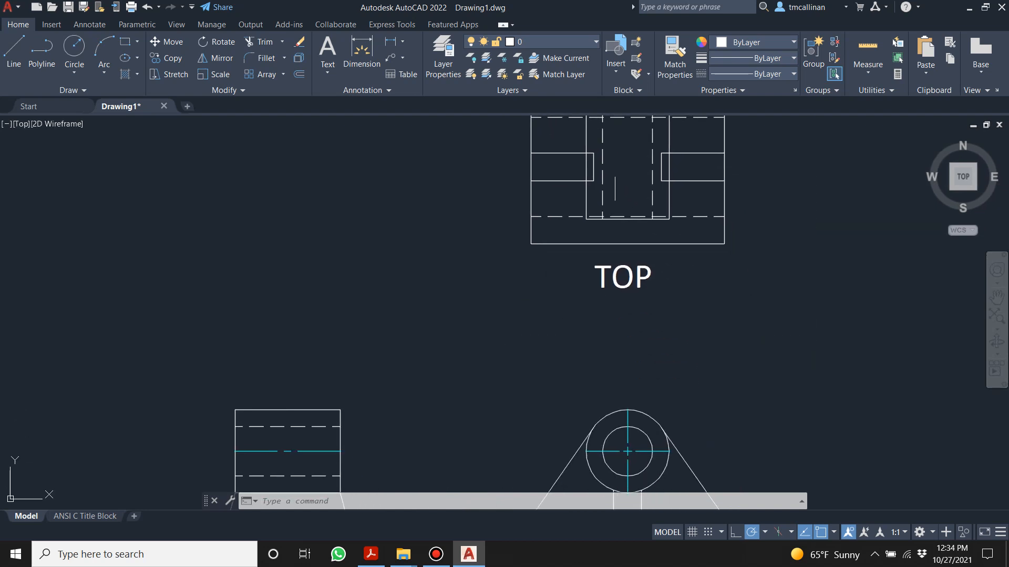
left_click(546, 46)
left_click(472, 72)
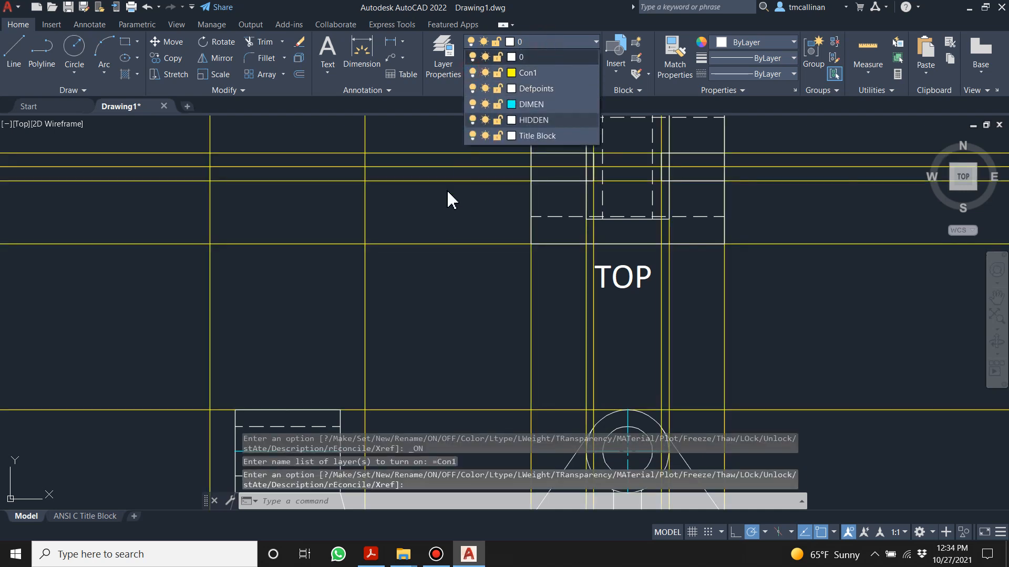
scroll(448, 193, "down", 2)
left_click(597, 300)
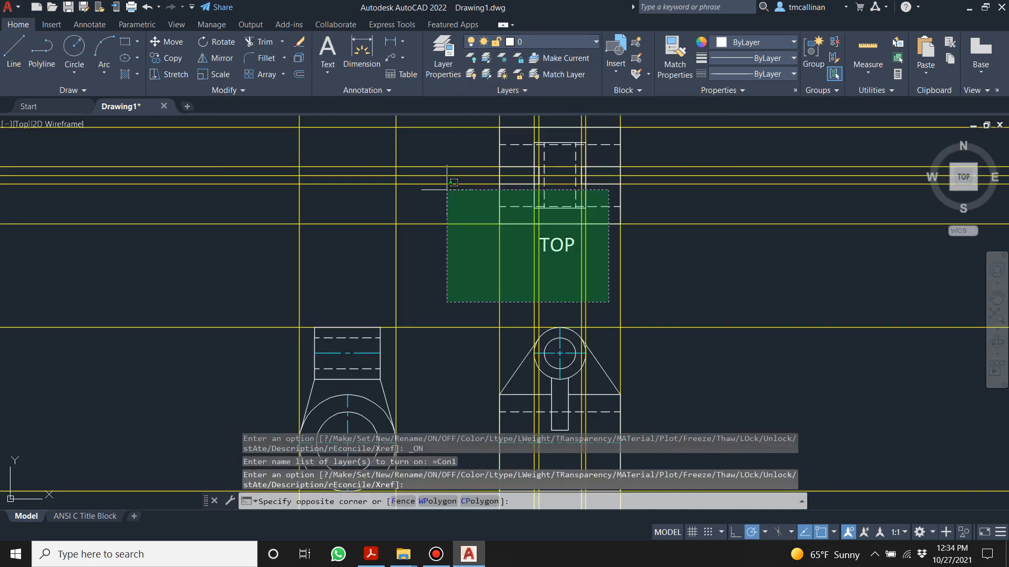
left_click(531, 278)
key("Delete")
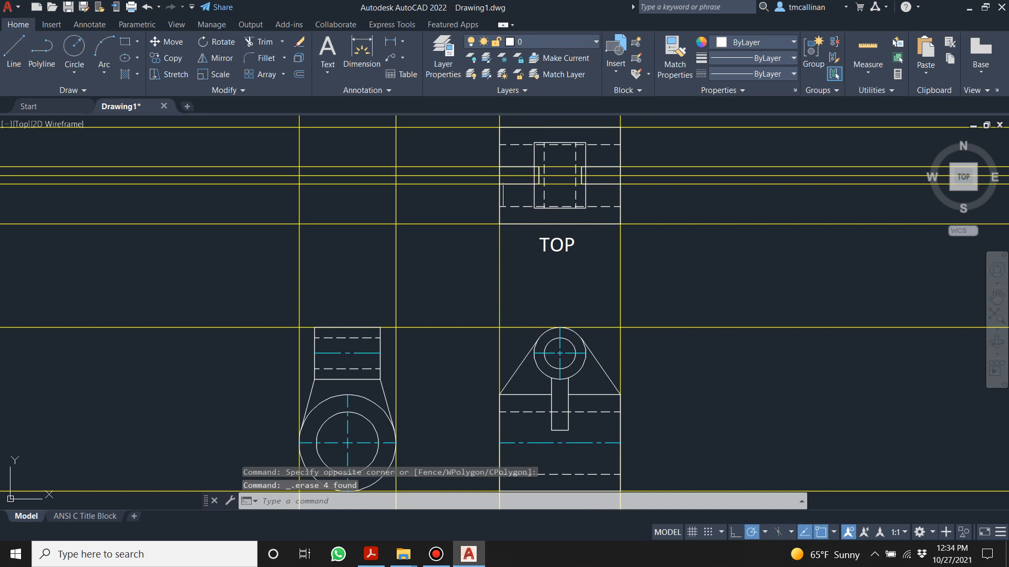
- Erase the three horizontal construction lines running through the ribs in the top view
left_click(451, 200)
left_click(432, 156)
key("Delete")
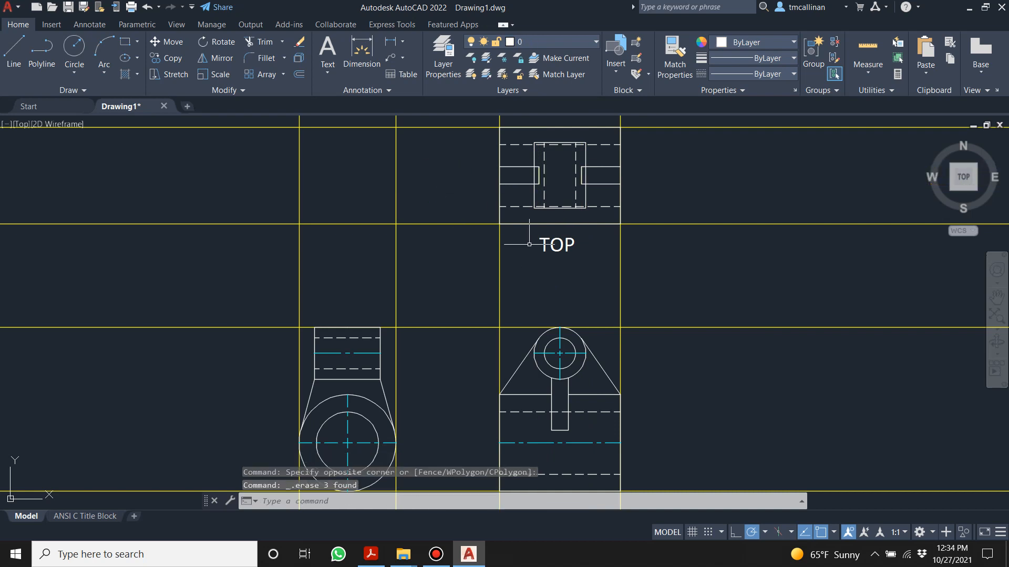
- Make layer Con1 current and draw a vertical construction line through the centre of the front view's upper circle
middle_click_drag(529, 244, 522, 264)
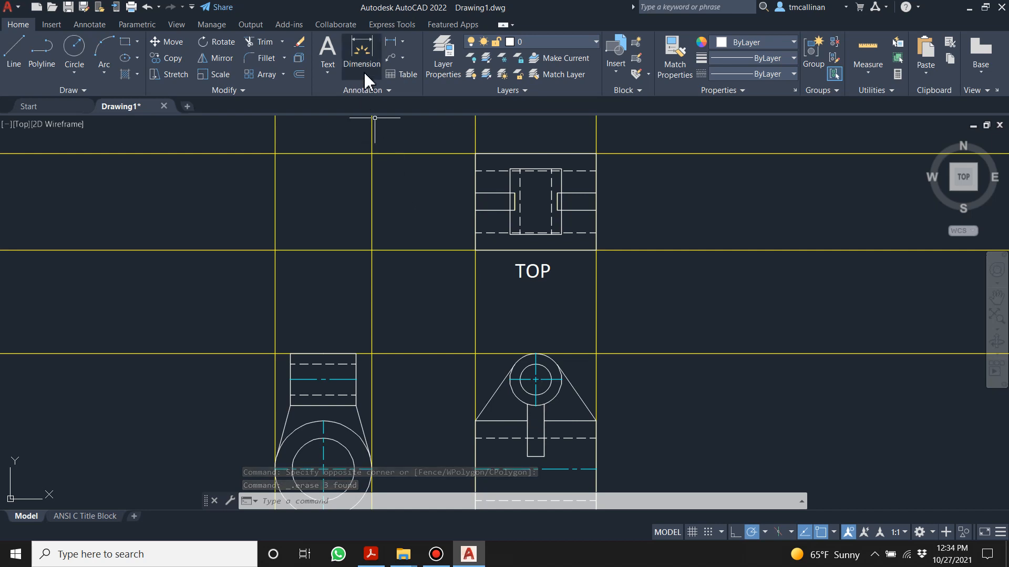
left_click(532, 46)
left_click(539, 73)
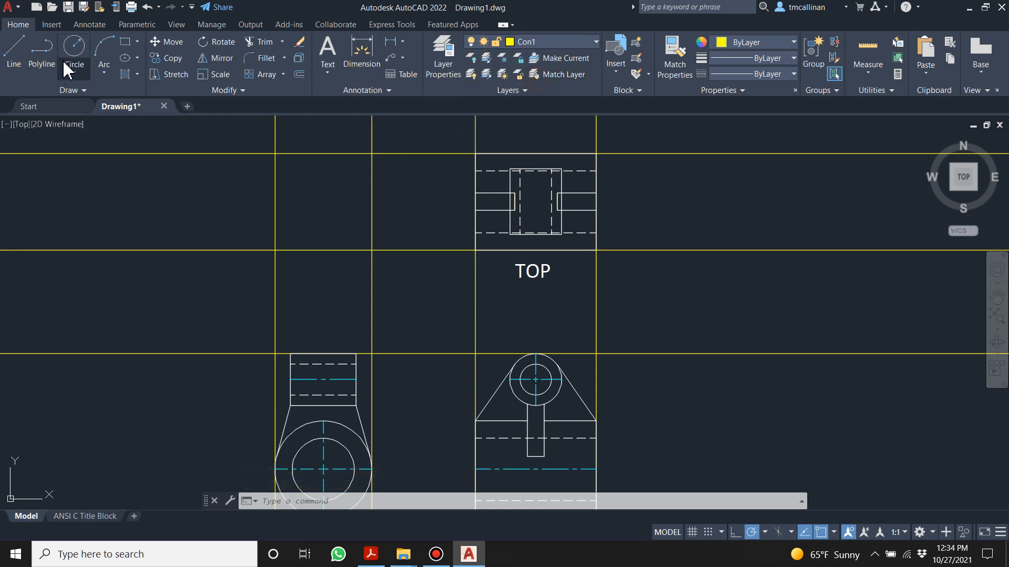
left_click(62, 90)
left_click(42, 104)
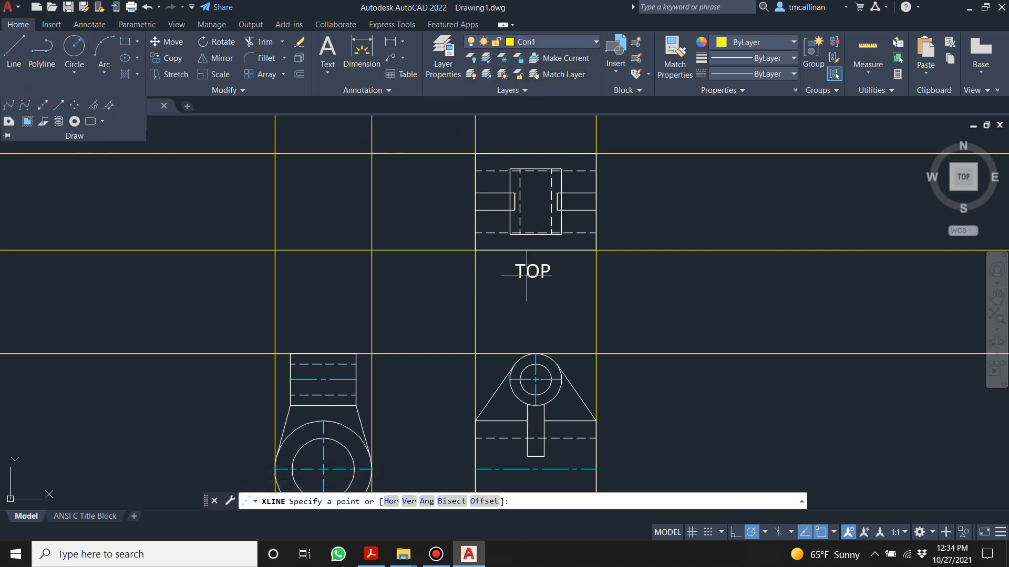
left_click(536, 379)
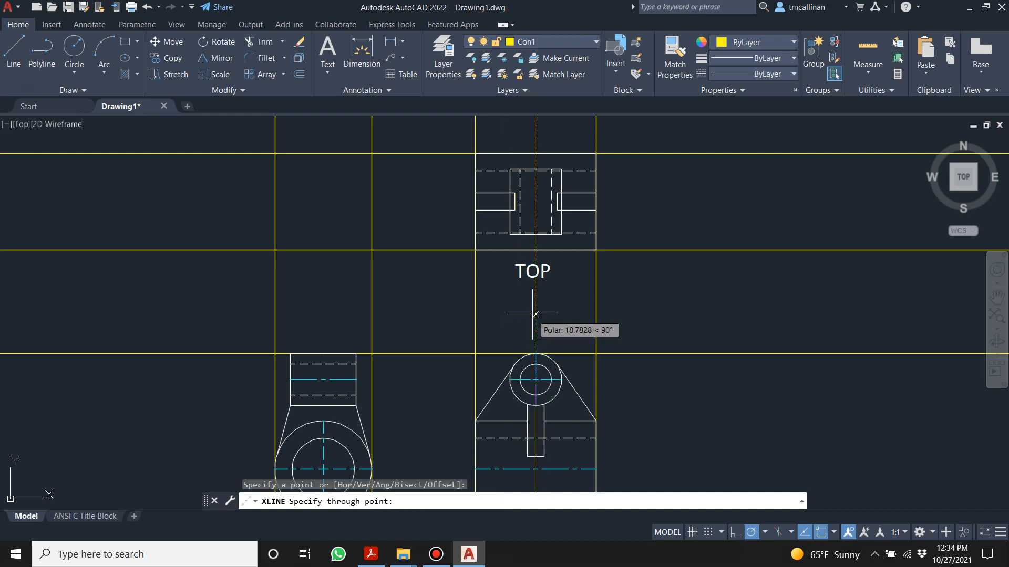
left_click(535, 323)
key("Escape")
key("Escape")
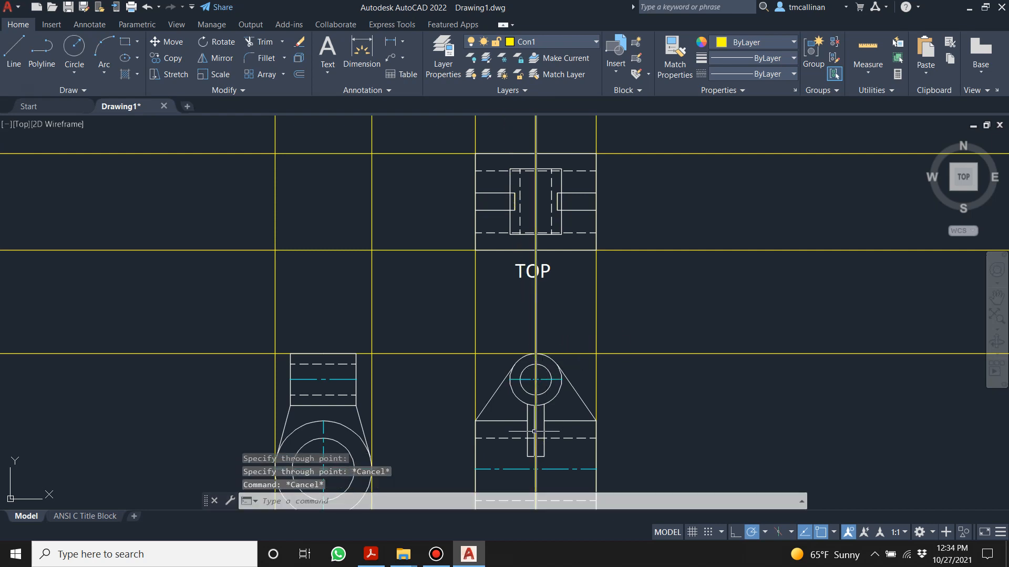
- Offset the vertical centre construction line 2.5 to both sides to project the front view's central rib edges upward
scroll(541, 399, "up", 3)
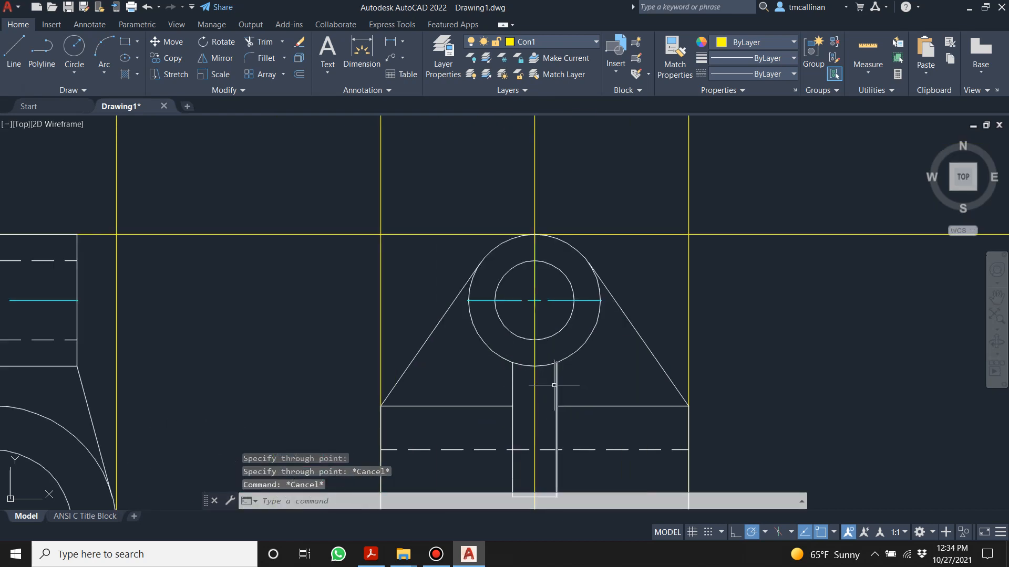
scroll(378, 174, "down", 5)
left_click(299, 74)
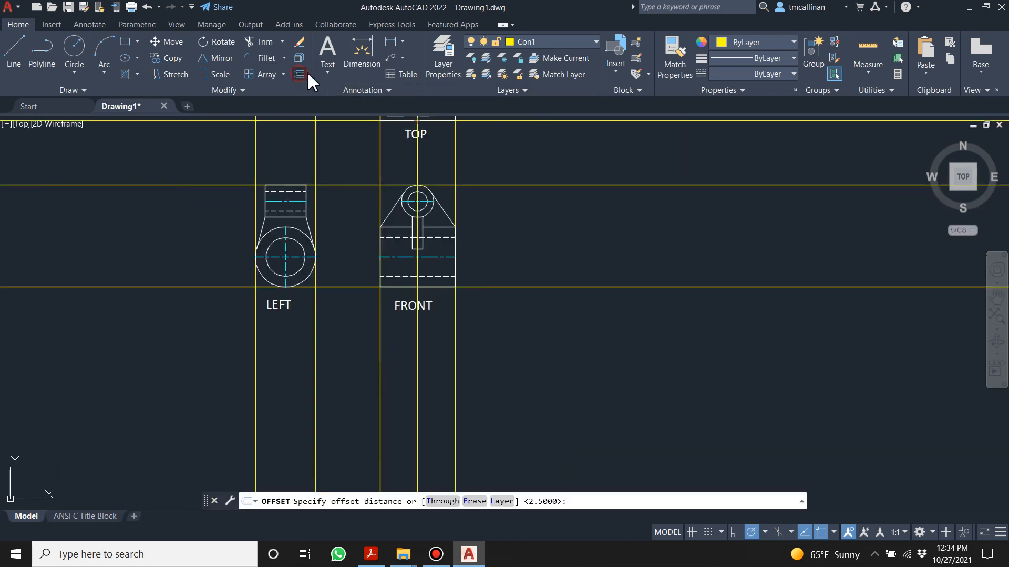
key("Return")
scroll(502, 158, "down", 2)
middle_click_drag(502, 157, 531, 374)
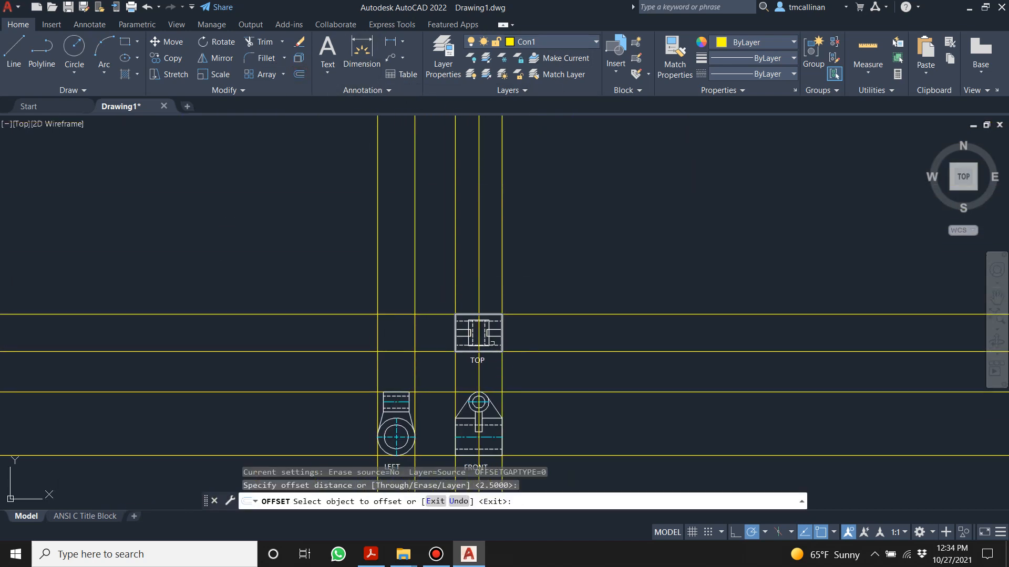
scroll(489, 346, "up", 4)
left_click(470, 428)
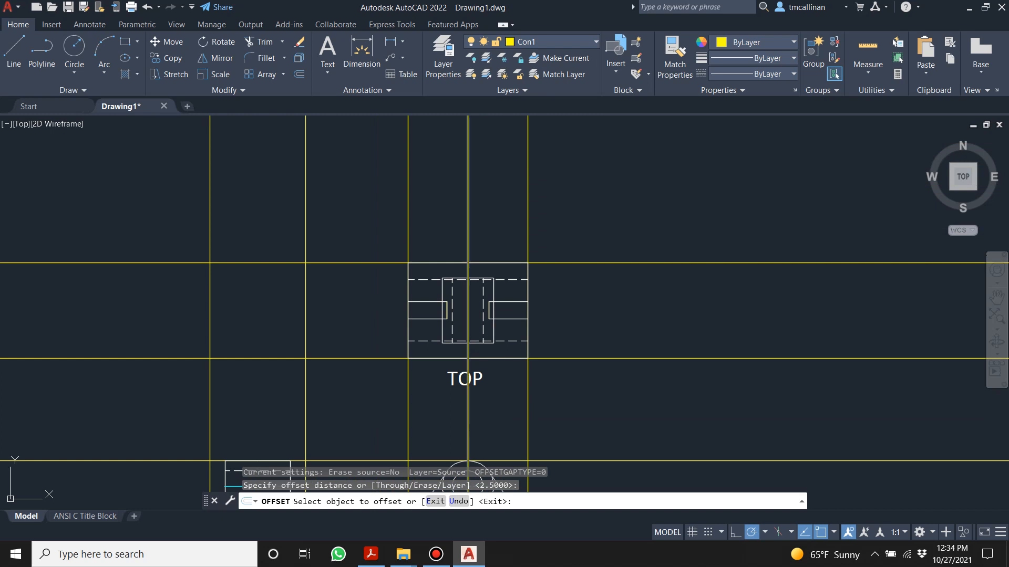
left_click(470, 427)
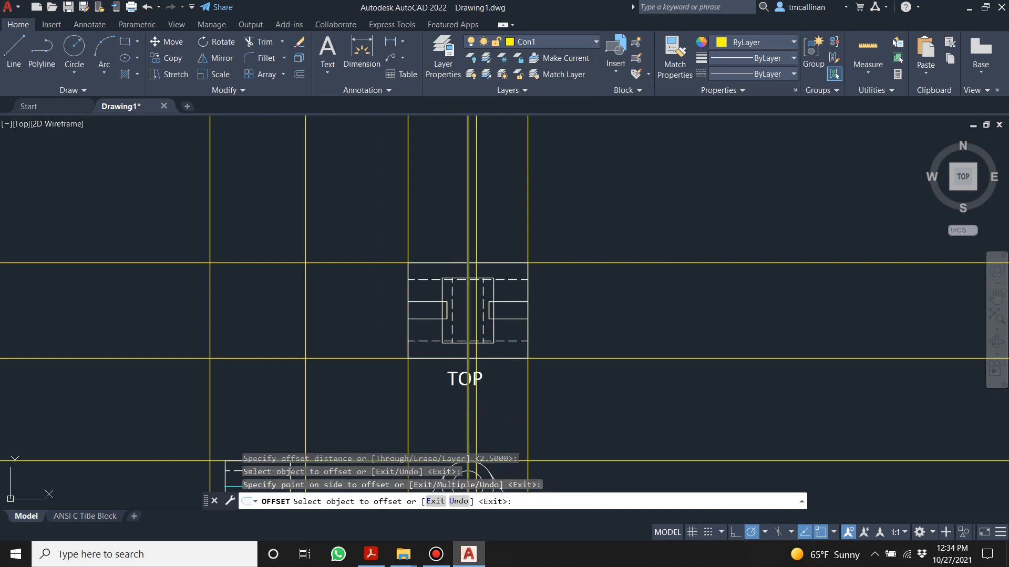
key("Escape")
scroll(485, 281, "down", 4)
scroll(486, 284, "up", 5)
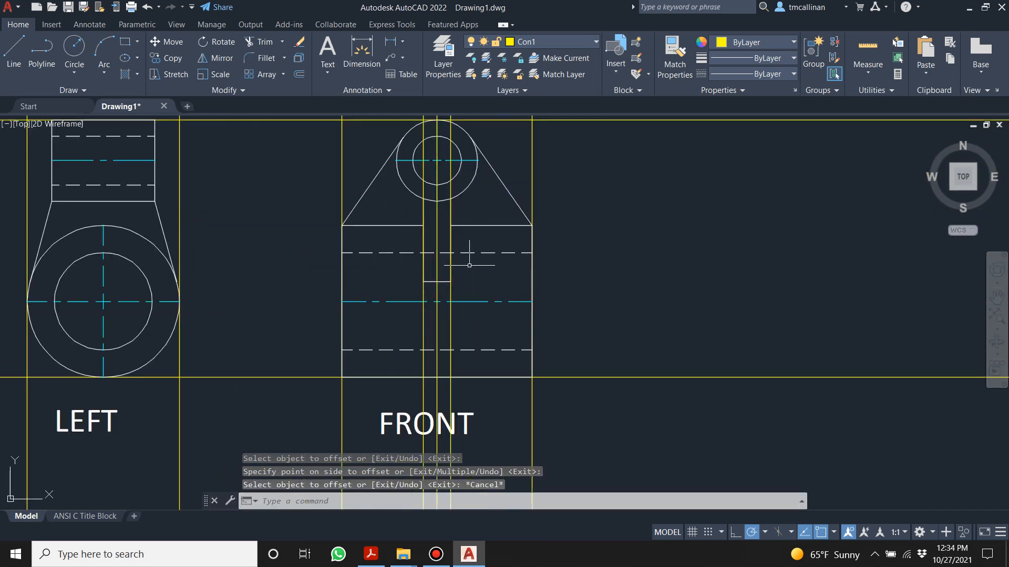
scroll(449, 446, "down", 4)
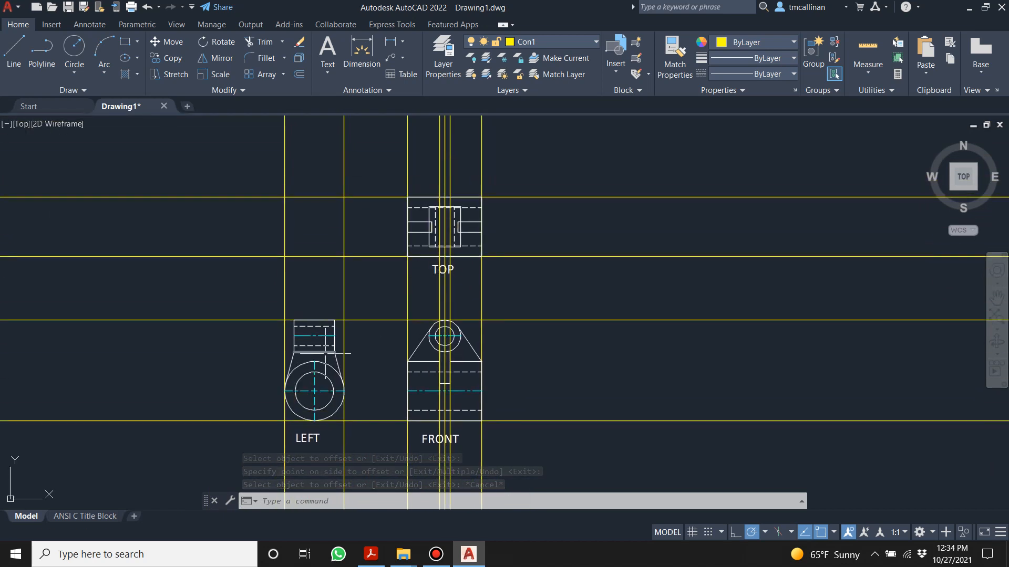
- Make layer 0 current and draw the central rib's left edge in the top view, from the upper cylinder's lower edge to the base outline
scroll(446, 256, "up", 2)
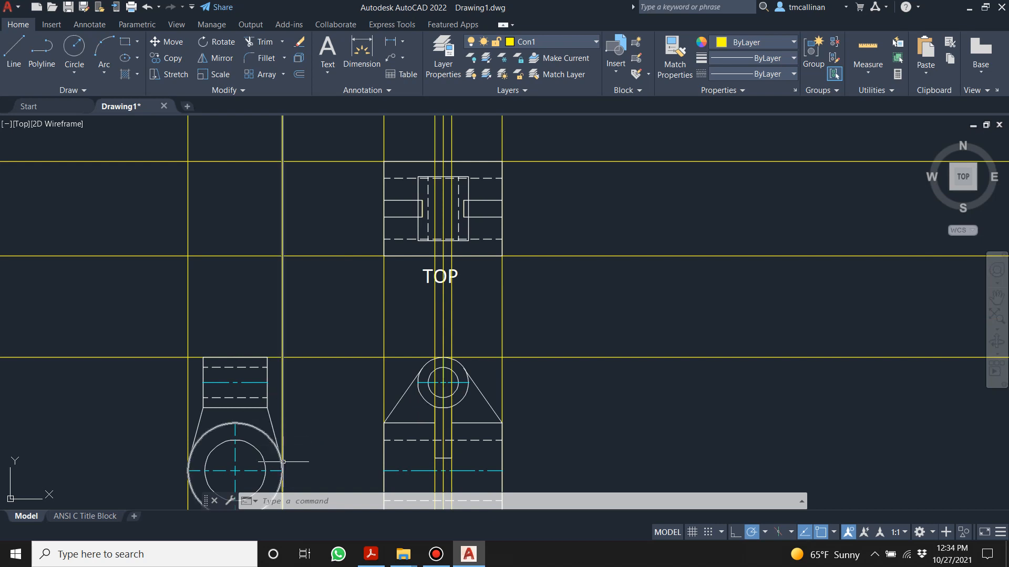
scroll(279, 467, "up", 8)
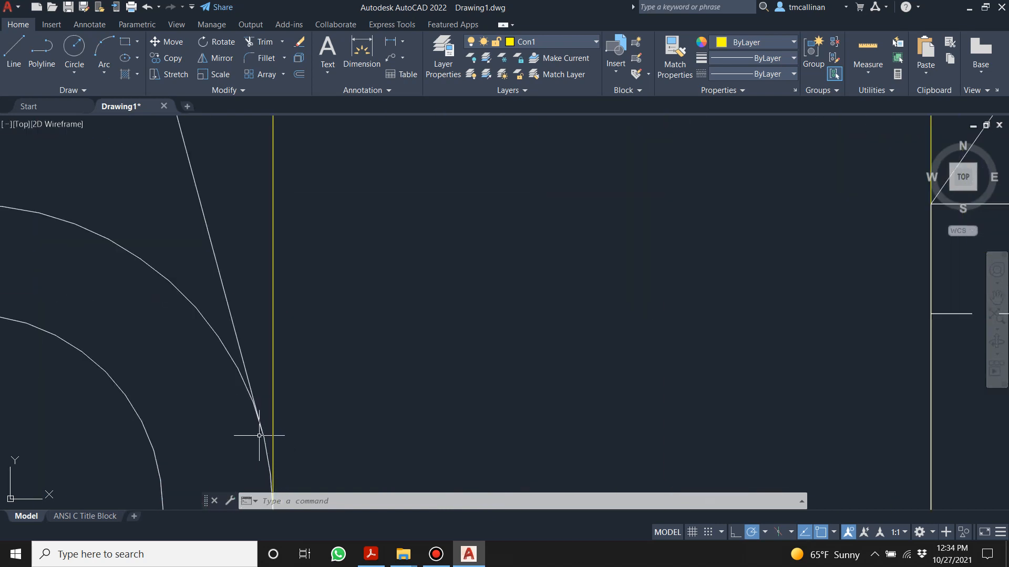
scroll(338, 406, "down", 10)
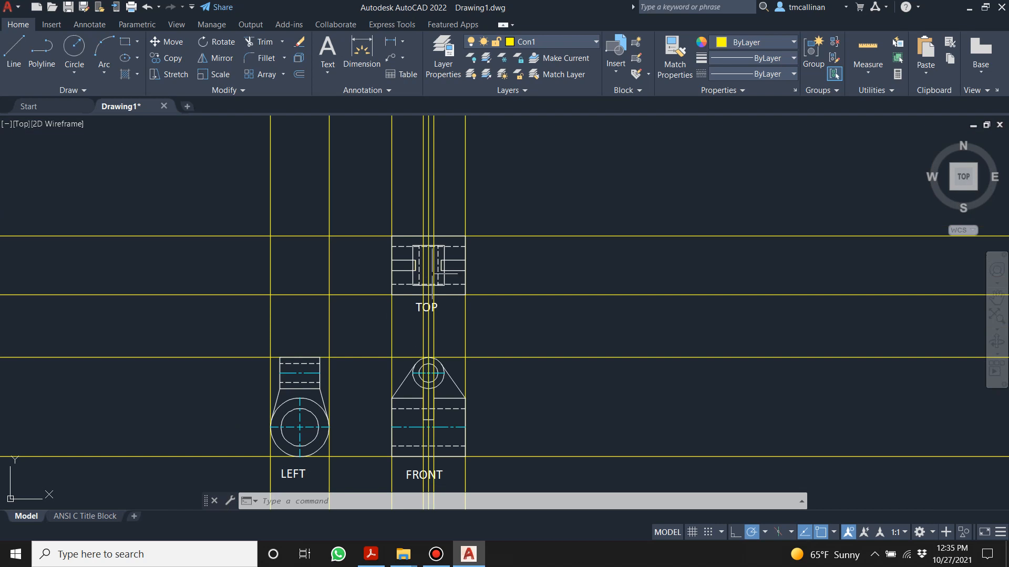
scroll(439, 276, "up", 8)
scroll(419, 390, "down", 5)
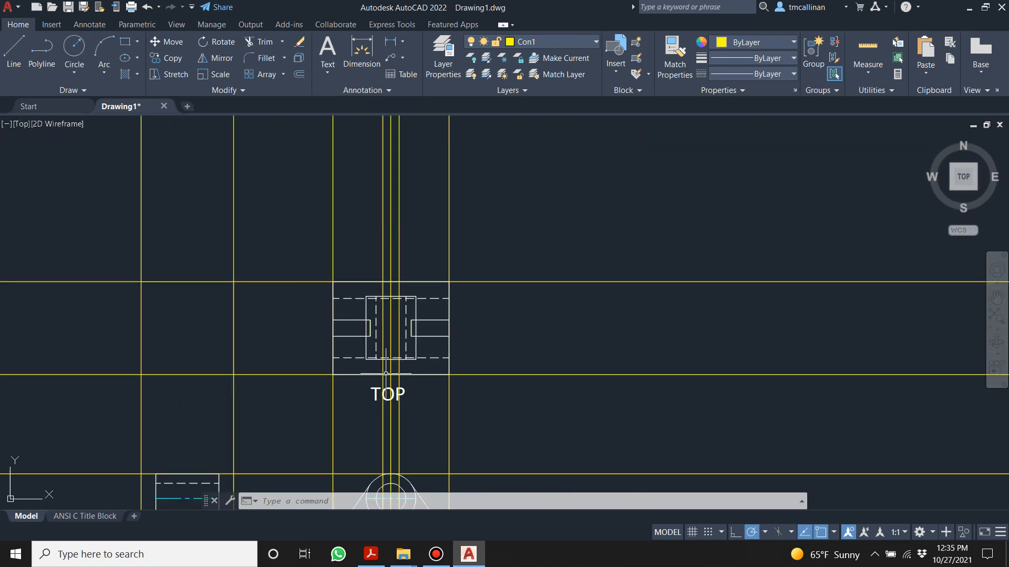
scroll(390, 367, "up", 7)
left_click(551, 42)
left_click(527, 57)
left_click(14, 49)
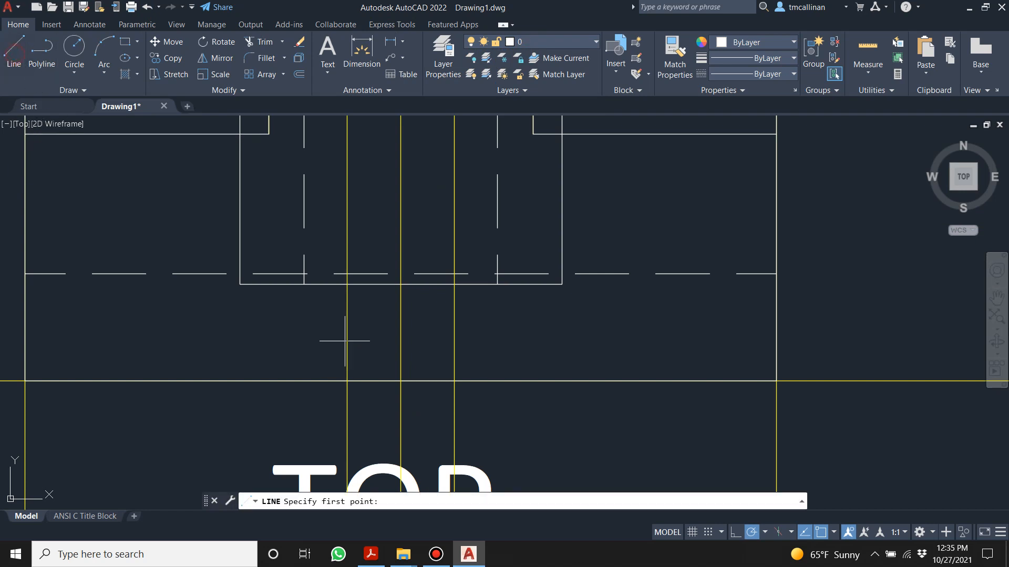
left_click(347, 285)
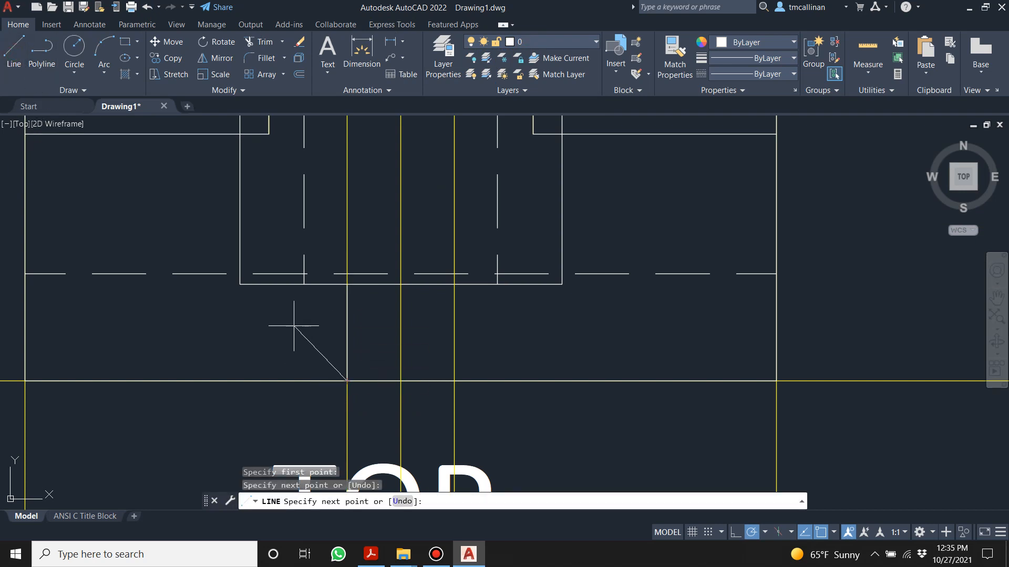
key("Escape")
- Draw the central rib's right edge in the top view, from the upper cylinder's lower edge to the base outline
left_click(36, 58)
key("Escape")
left_click(15, 52)
left_click(454, 285)
key("Escape")
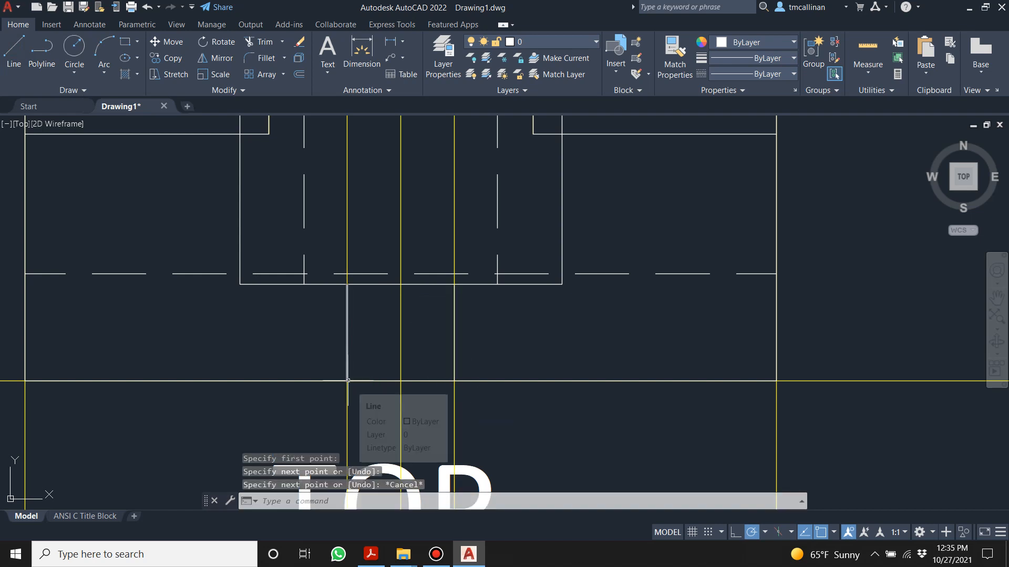
- Examine where the left view's slanted rib edge meets the large circle, and compare that point with the top view
scroll(346, 380, "down", 4)
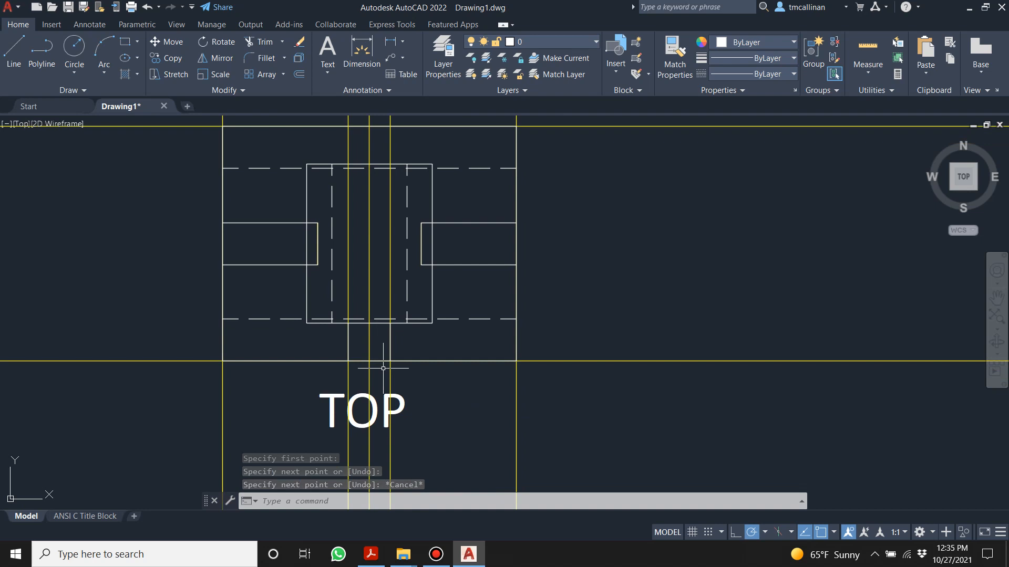
scroll(322, 394, "down", 3)
middle_click_drag(322, 394, 331, 315)
scroll(328, 321, "up", 6)
scroll(303, 349, "up", 3)
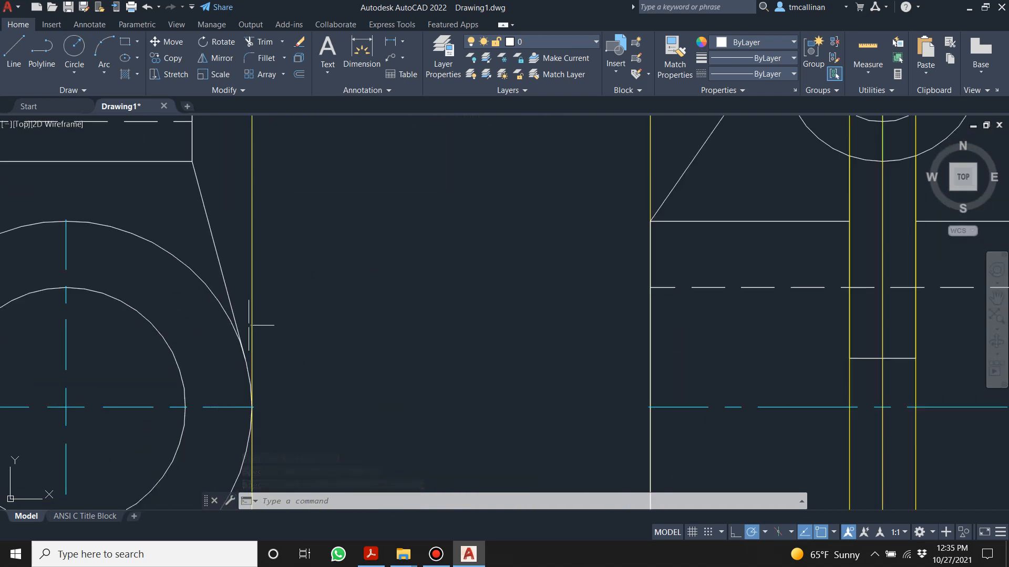
left_click(228, 300)
scroll(245, 359, "up", 2)
scroll(245, 359, "up", 2)
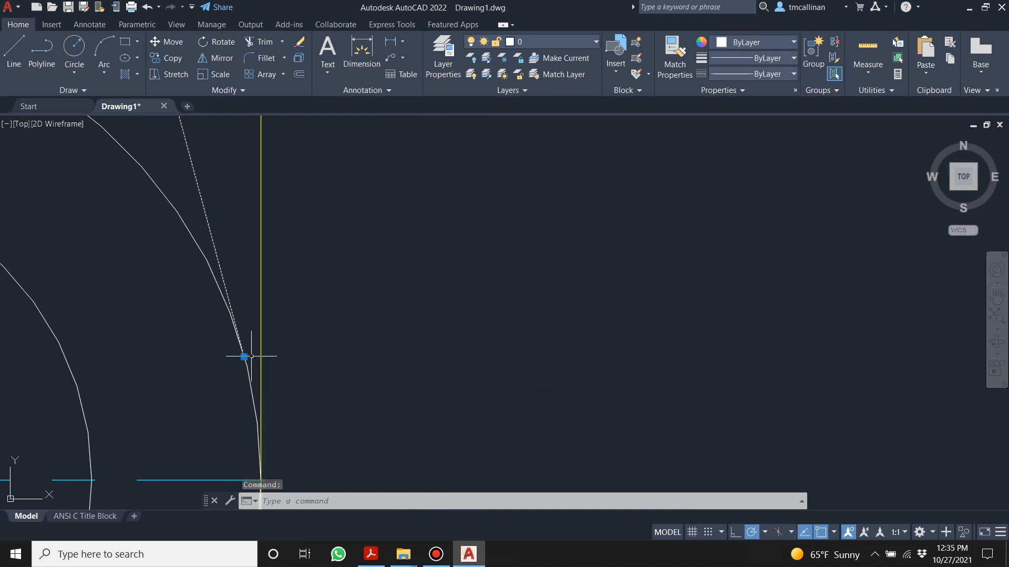
key("Escape")
key("Escape")
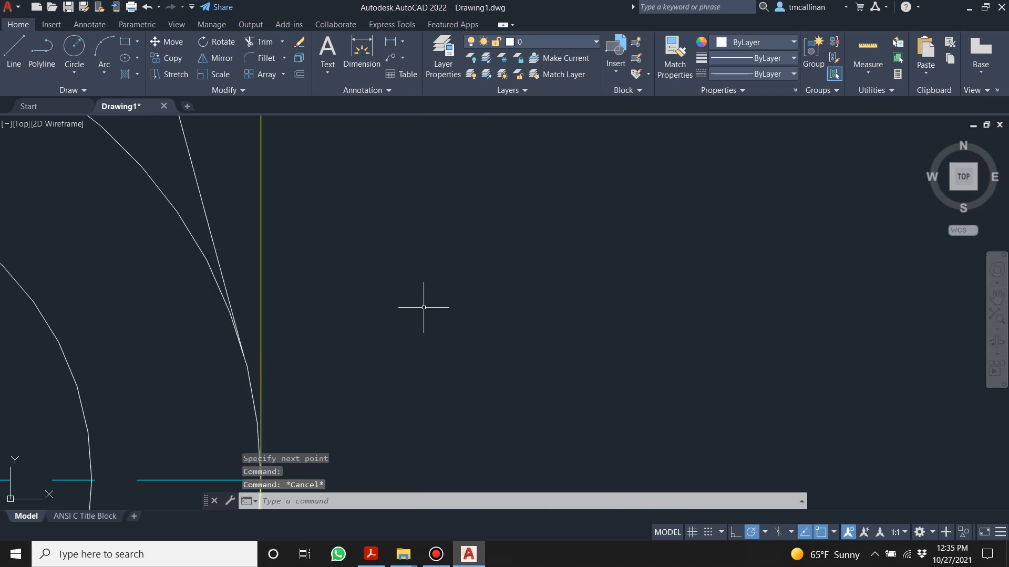
scroll(424, 308, "down", 4)
scroll(424, 307, "down", 6)
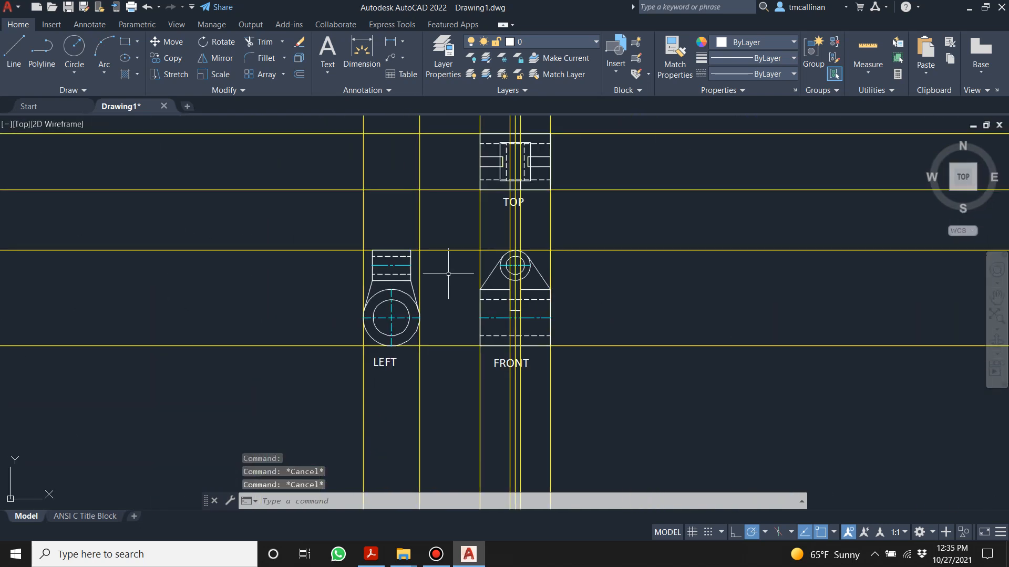
scroll(564, 127, "up", 4)
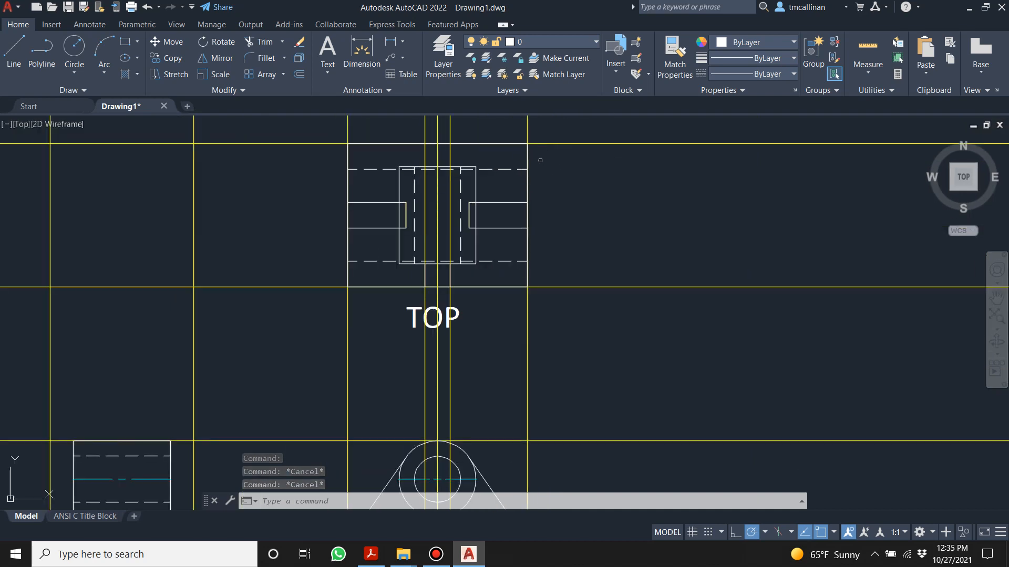
scroll(539, 166, "down", 2)
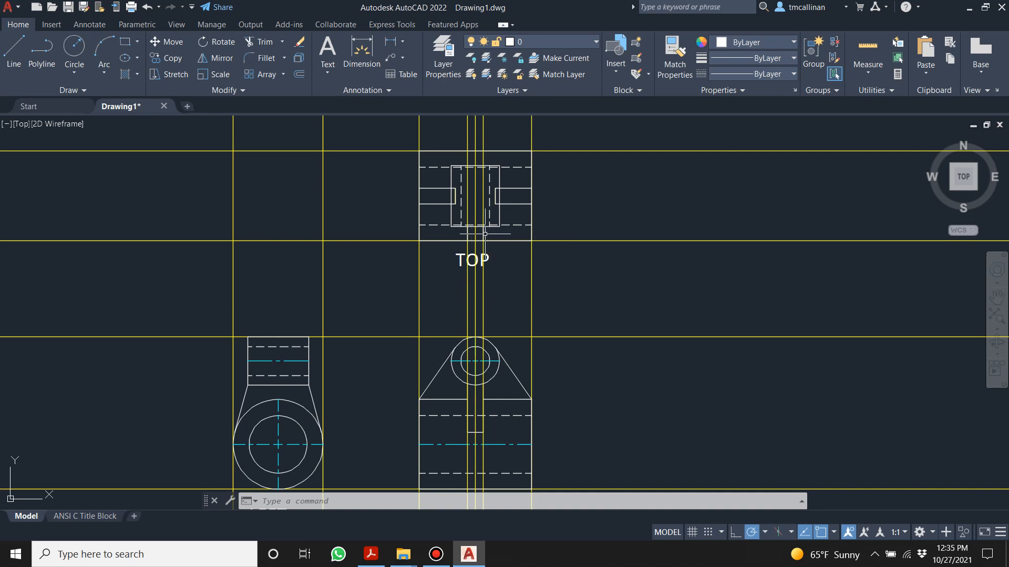
- Erase the two short central rib edges below the upper cylinder in the top view
key("Escape")
key("Escape")
scroll(467, 138, "up", 2)
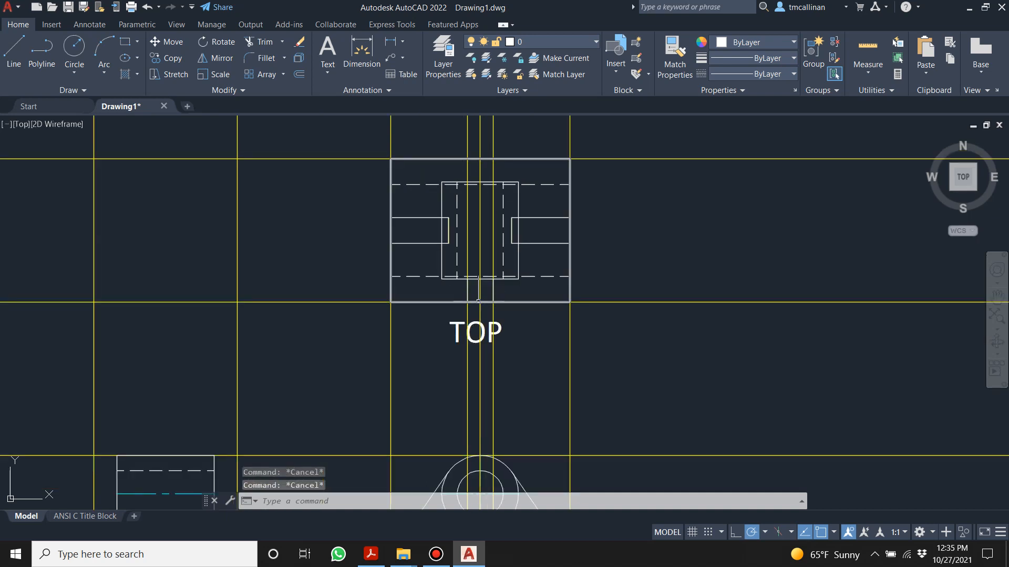
left_click(493, 292)
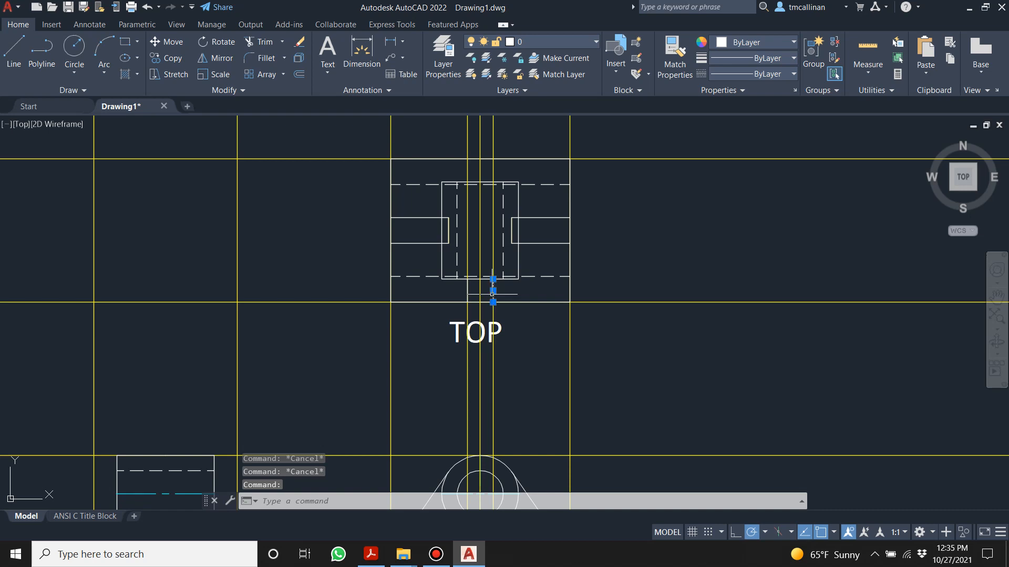
key("Delete")
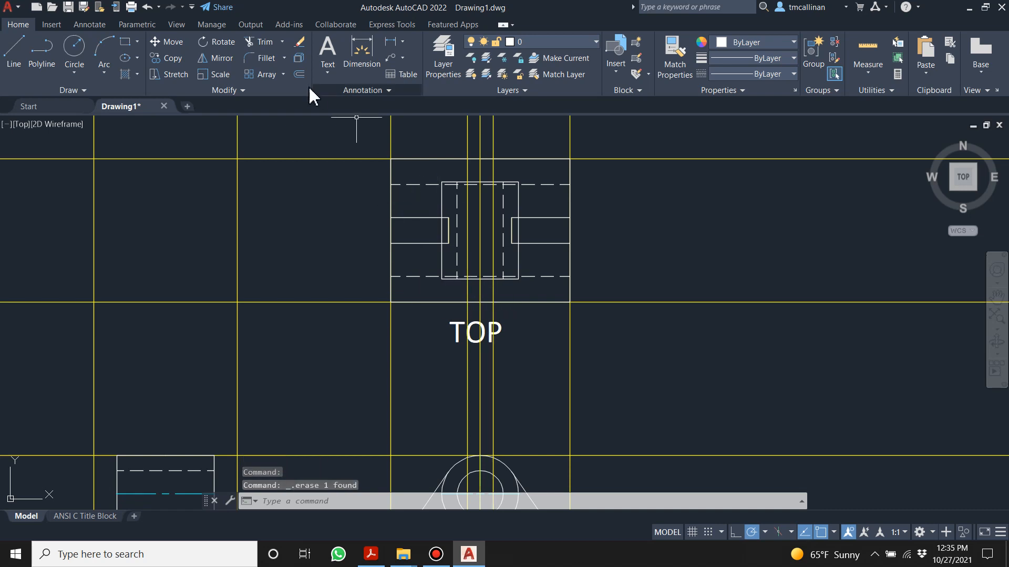
- Make layer Con1 current and draw a horizontal construction line through the centre of the top view
scroll(300, 126, "down", 4)
middle_click_drag(434, 157, 419, 230)
left_click(557, 41)
left_click(551, 90)
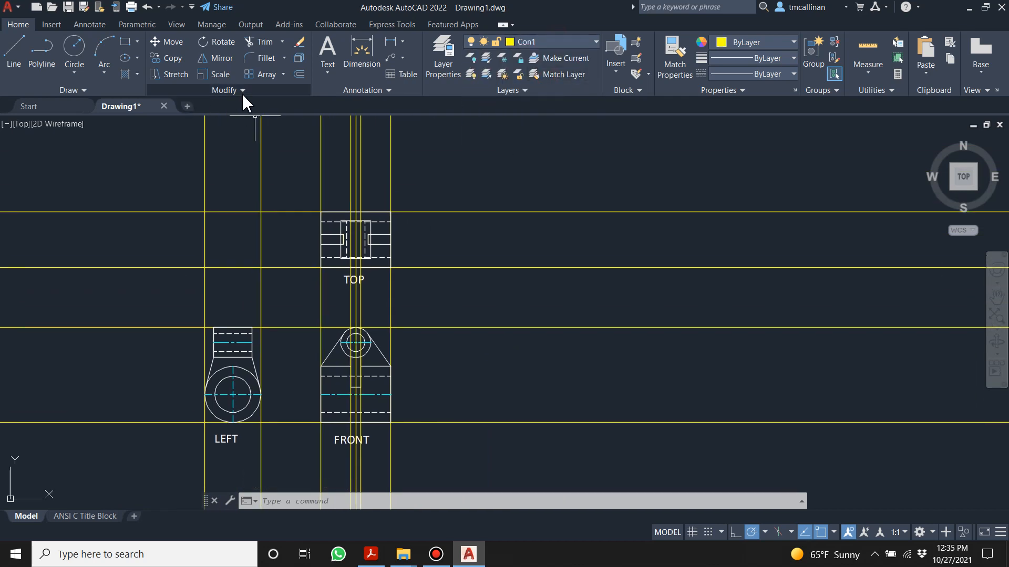
left_click(84, 90)
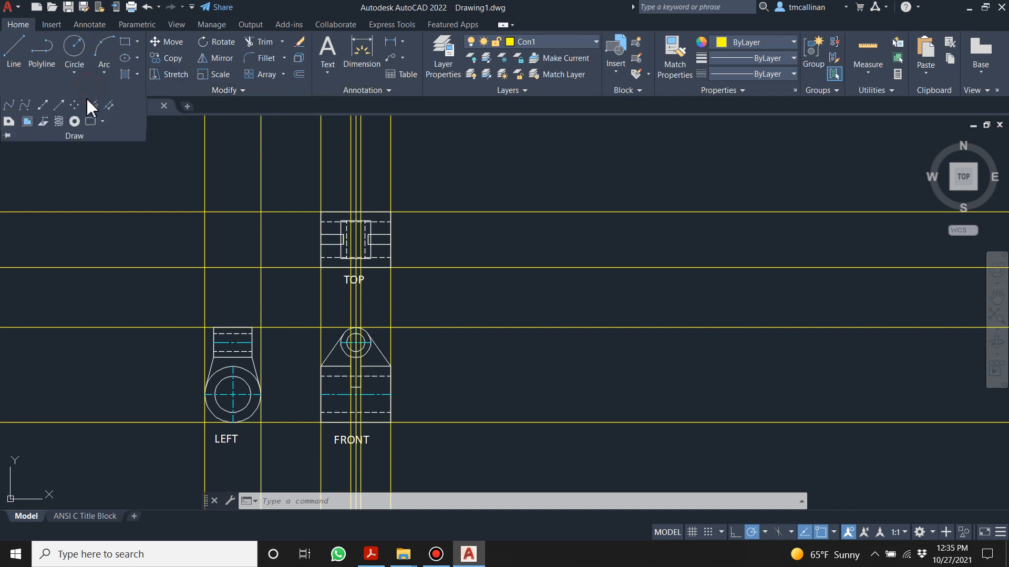
left_click(44, 105)
scroll(350, 247, "up", 5)
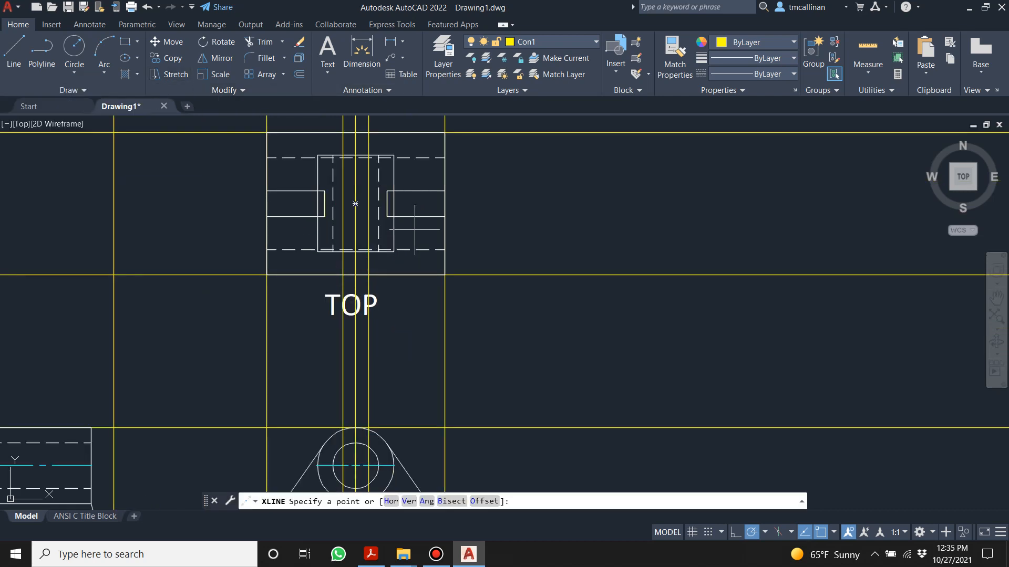
scroll(355, 192, "up", 2)
left_click(319, 188)
left_click(400, 188)
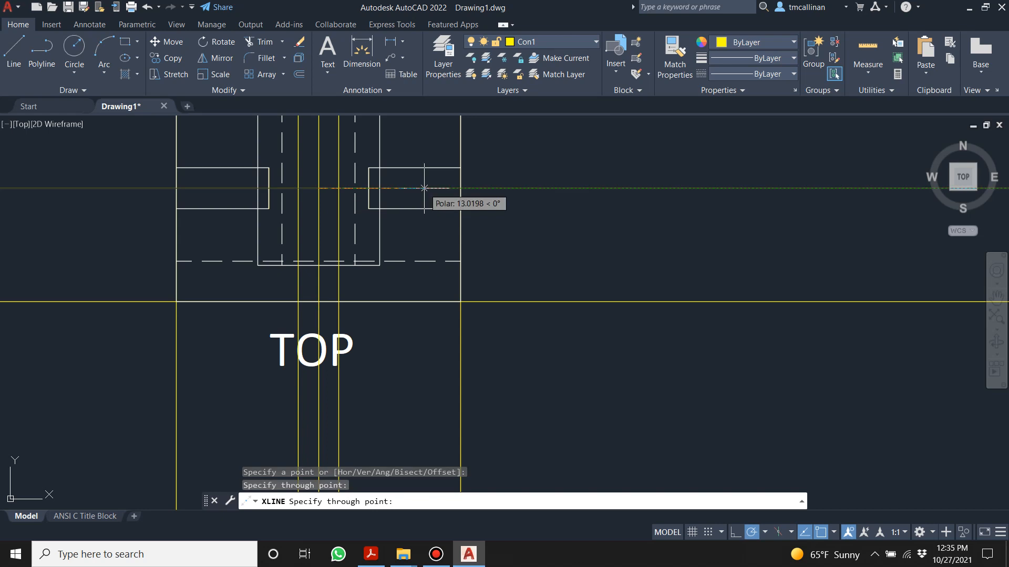
scroll(424, 189, "down", 4)
key("Escape")
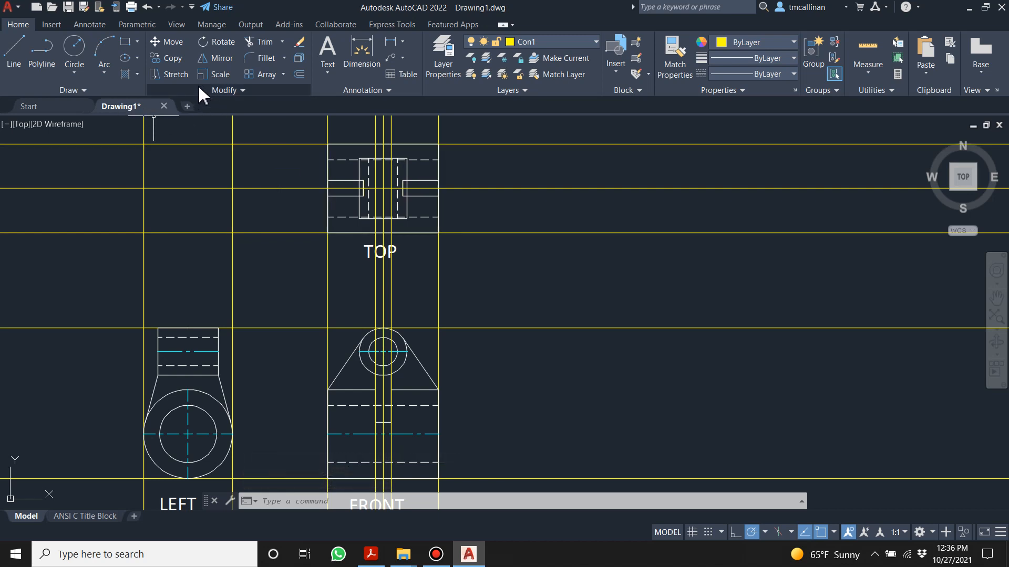
- Copy the whole left view, using its circle centre as base point, to the empty area above and right of the top view
left_click(169, 58)
scroll(246, 142, "down", 4)
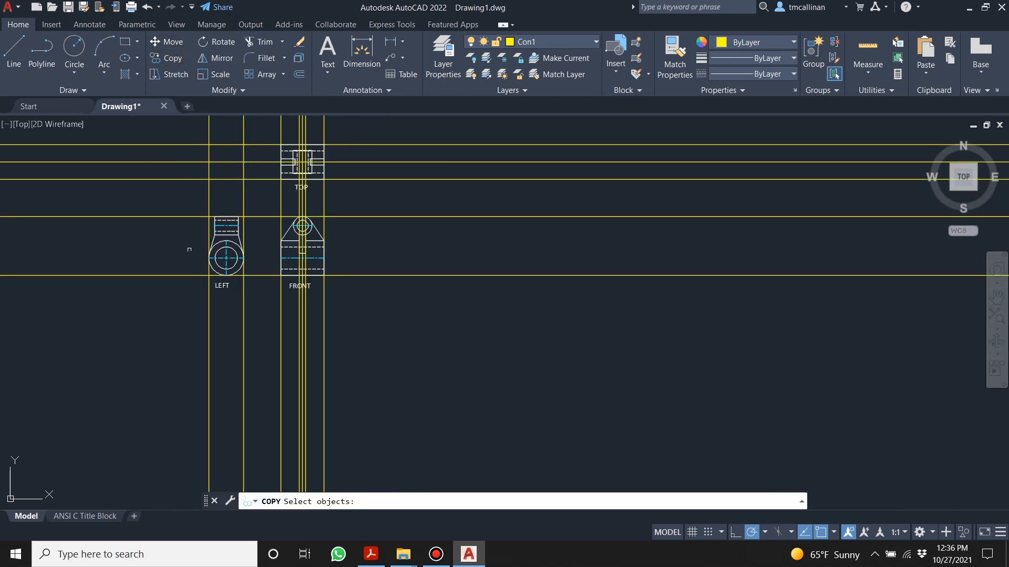
scroll(184, 205, "up", 2)
left_click(193, 208)
left_click(312, 316)
key("Return")
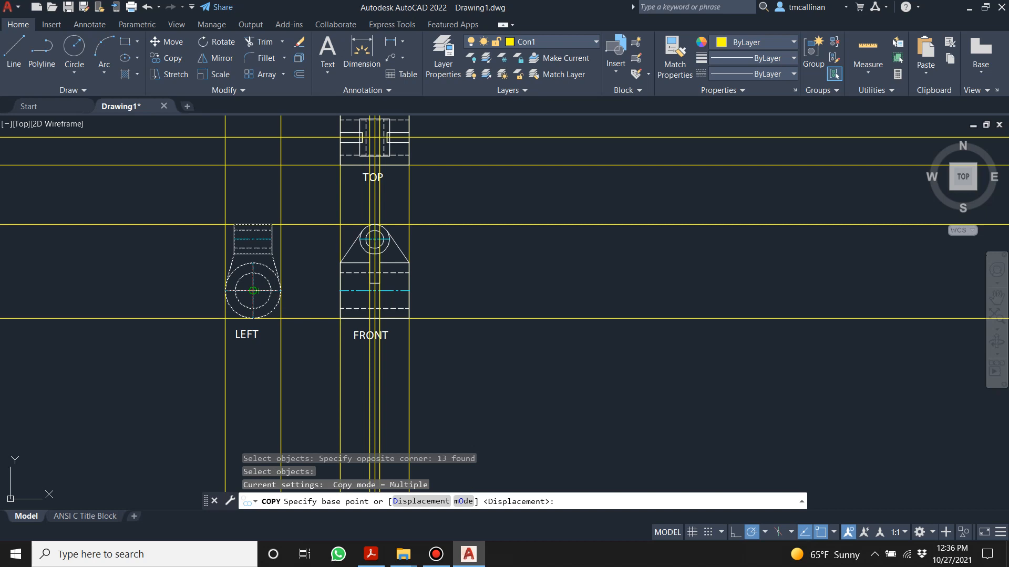
left_click(253, 290)
scroll(356, 297, "down", 2)
scroll(460, 226, "up", 4)
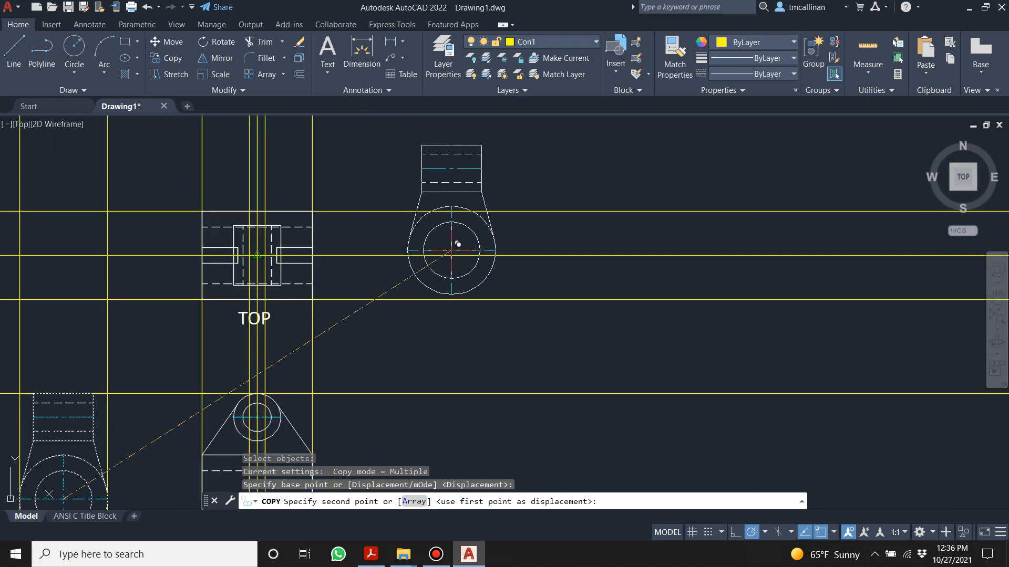
scroll(457, 247, "down", 2)
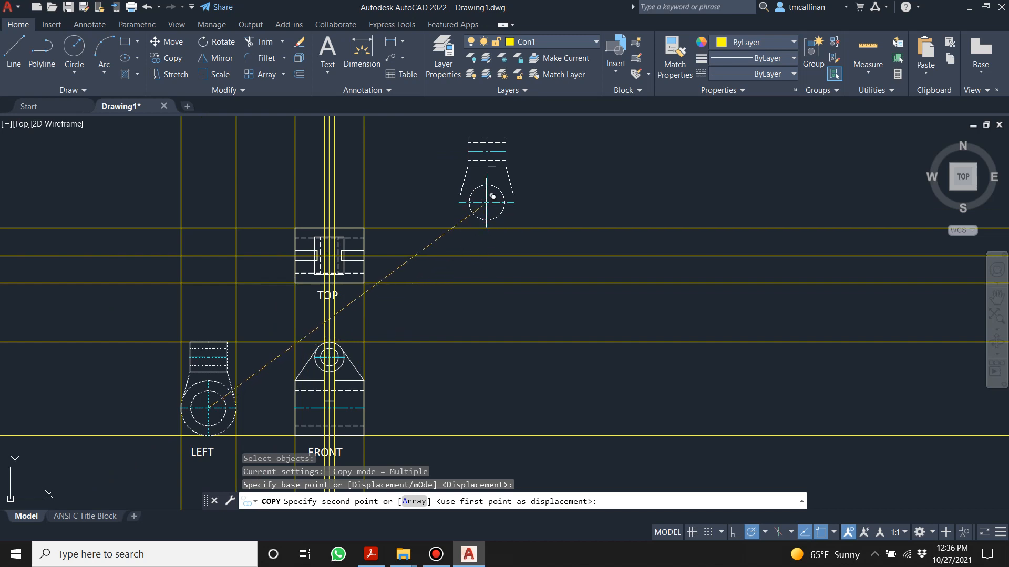
left_click(492, 177)
scroll(492, 176, "down", 2)
key("Escape")
key("Escape")
scroll(505, 158, "up", 2)
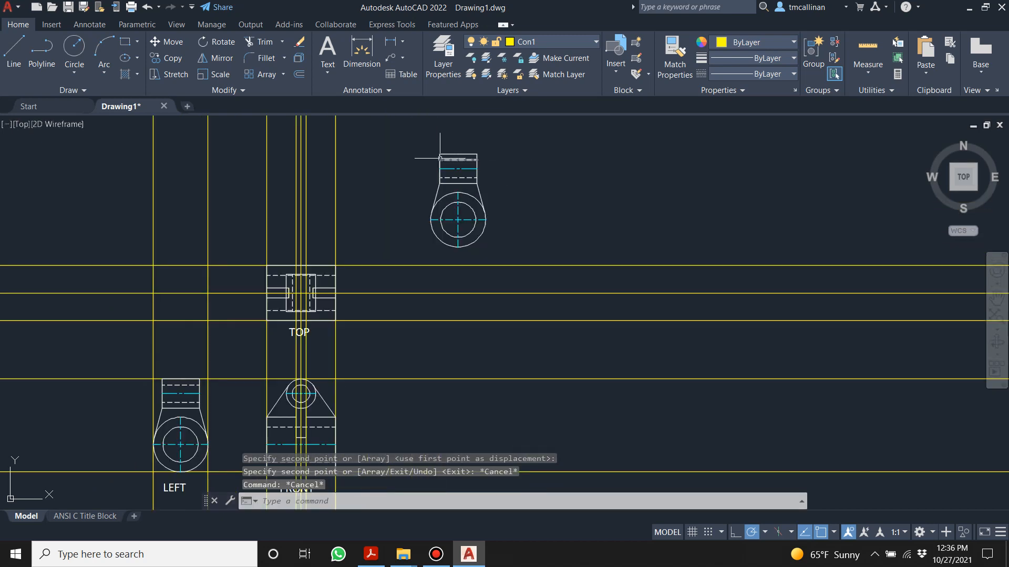
- Rotate the copied left view 90° clockwise about the centre of its circles
left_click(213, 43)
left_click(400, 145)
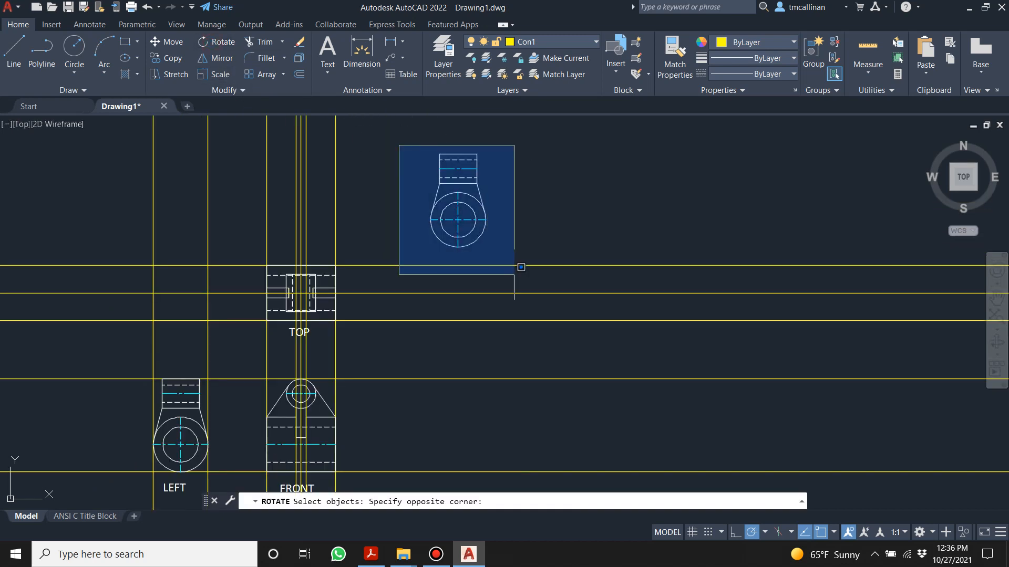
left_click(515, 257)
key("Return")
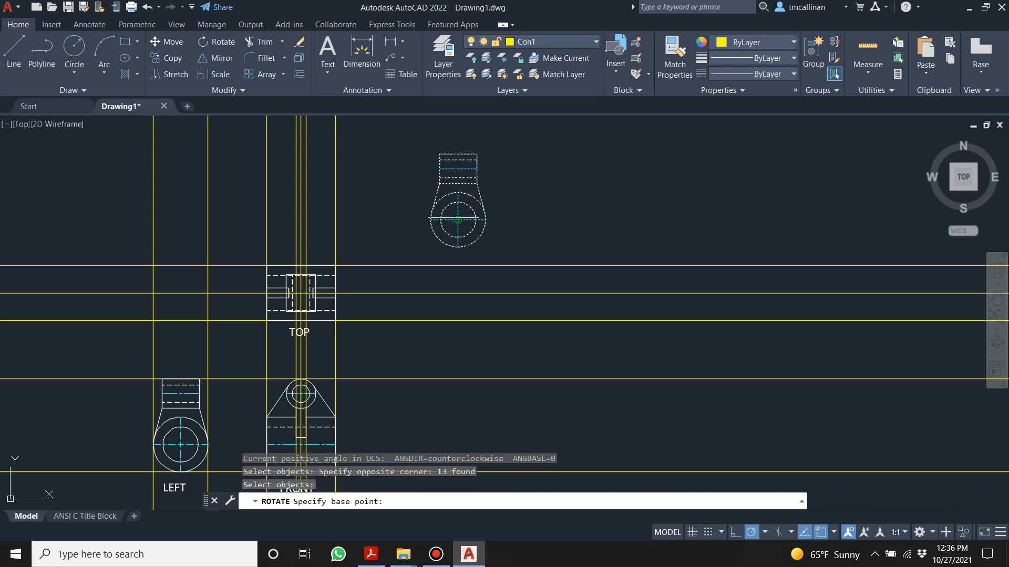
left_click(457, 220)
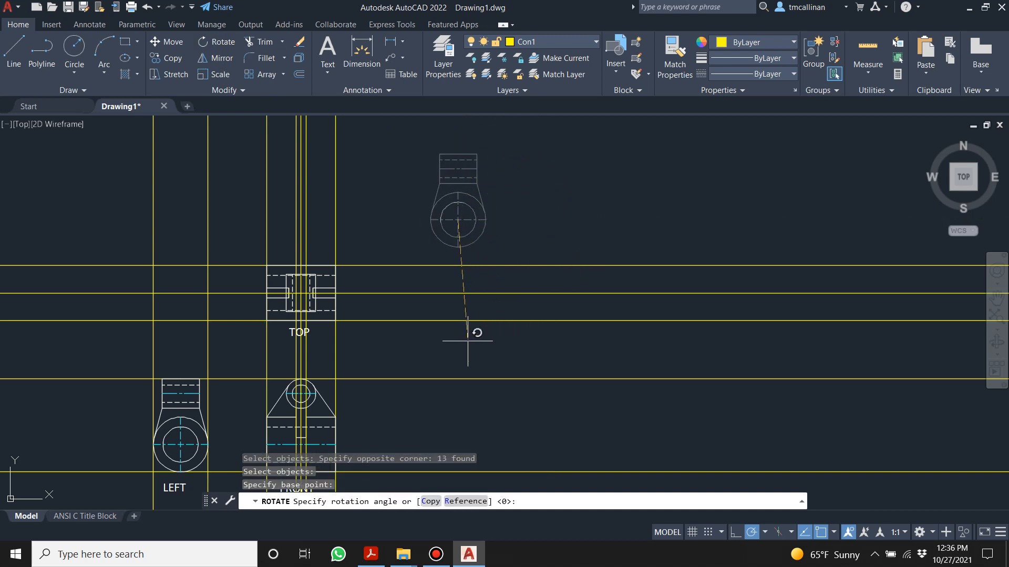
key("Escape")
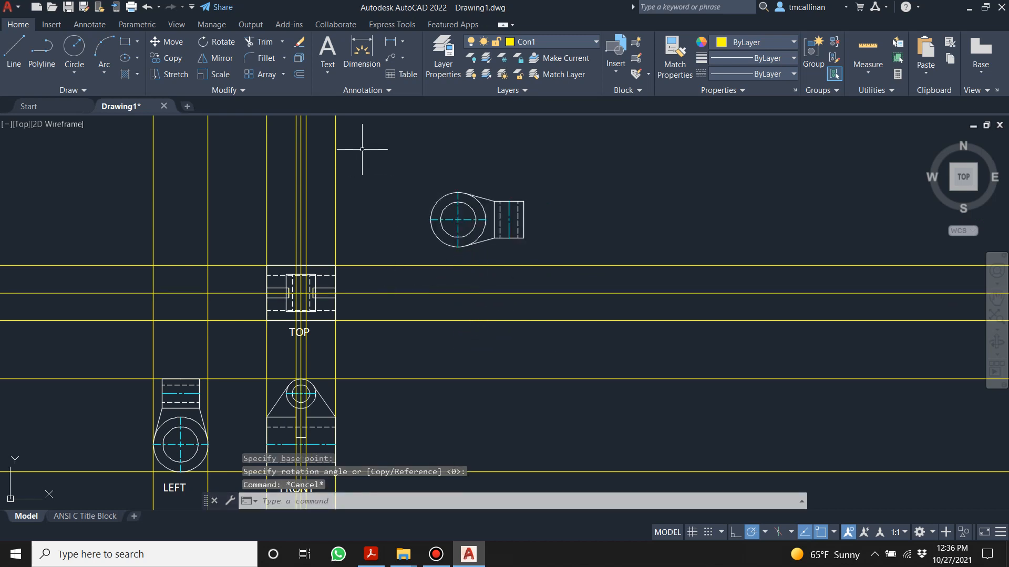
left_click(167, 42)
left_click(418, 172)
left_click(575, 265)
key("Return")
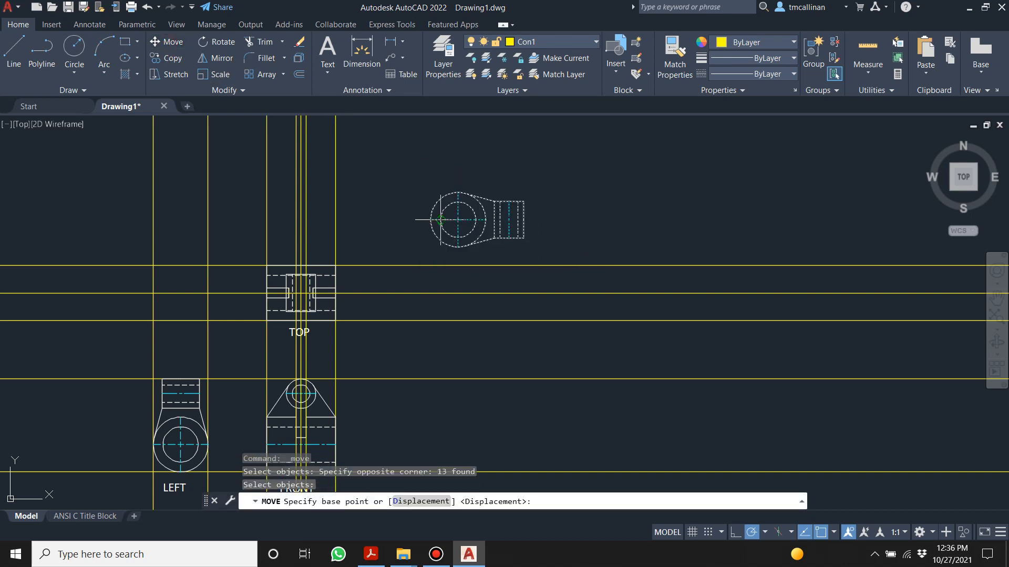
scroll(444, 215, "up", 2)
left_click(467, 220)
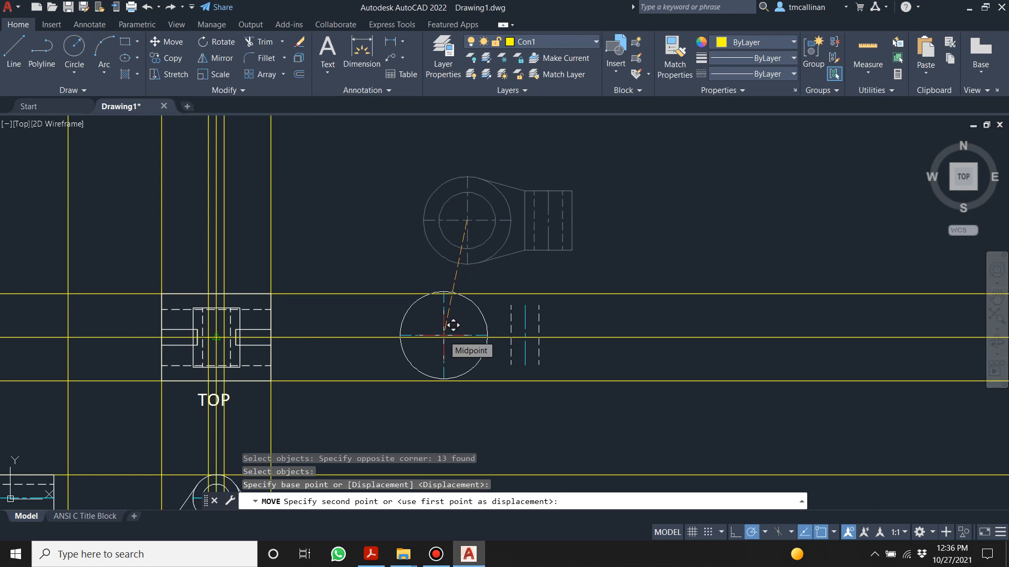
- Turn on the Nearest object snap and cancel the running Move command
left_click(834, 533)
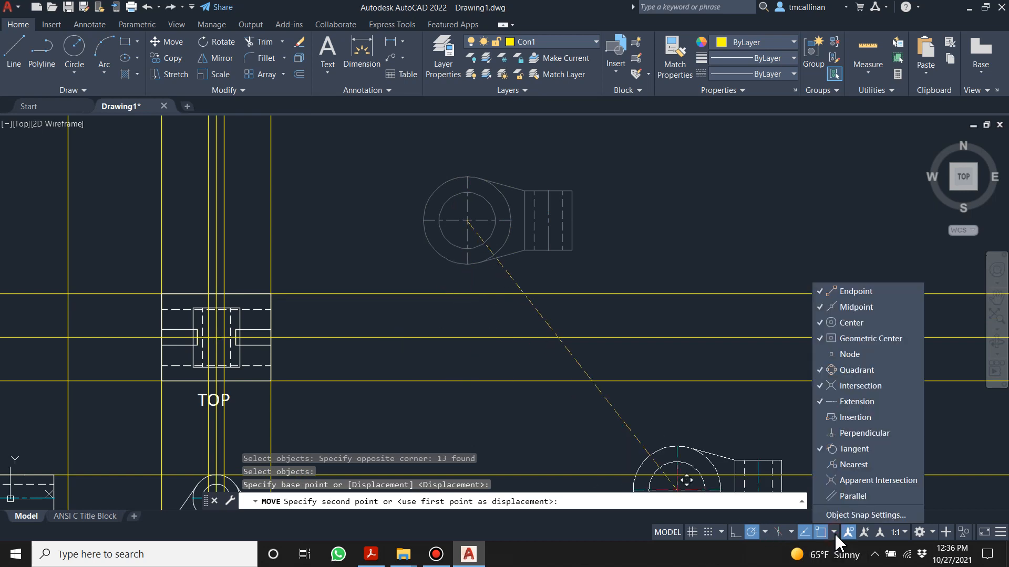
left_click(853, 464)
key("Escape")
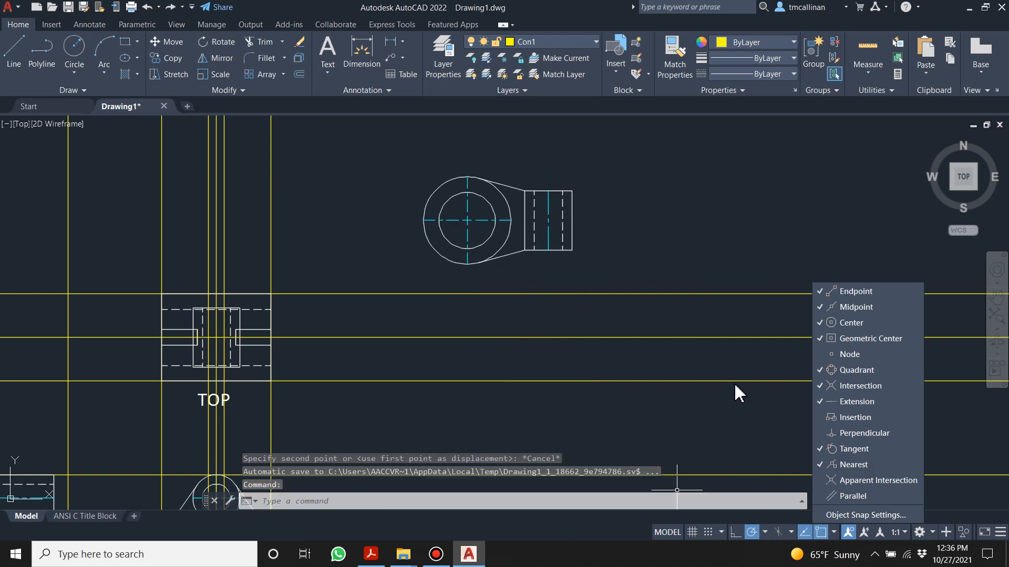
key("Escape")
key("Escape")
left_click(854, 256)
key("Escape")
left_click(167, 42)
left_click(383, 143)
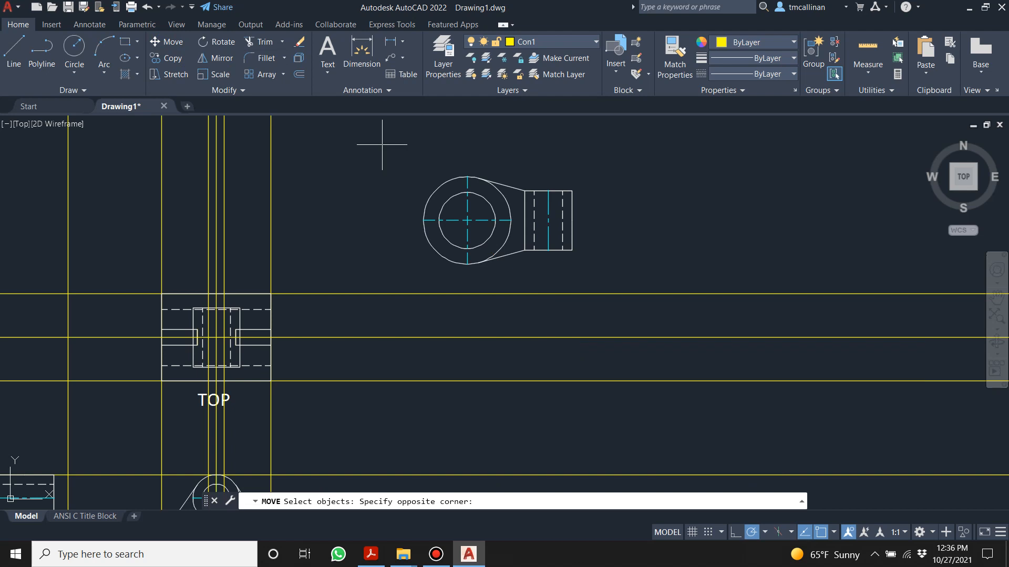
left_click(617, 273)
key("Return")
scroll(467, 218, "up", 5)
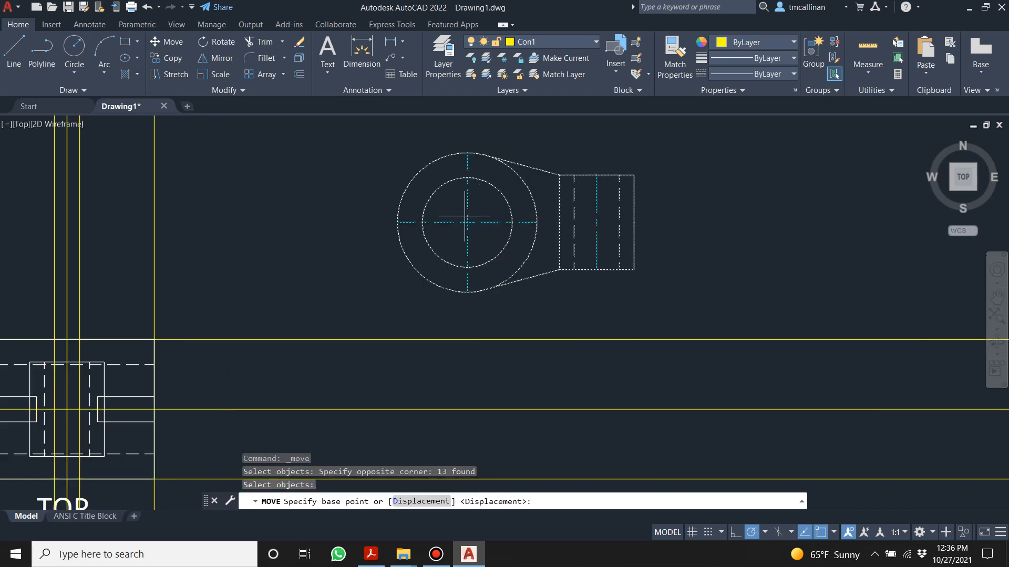
left_click(468, 239)
scroll(468, 239, "down", 5)
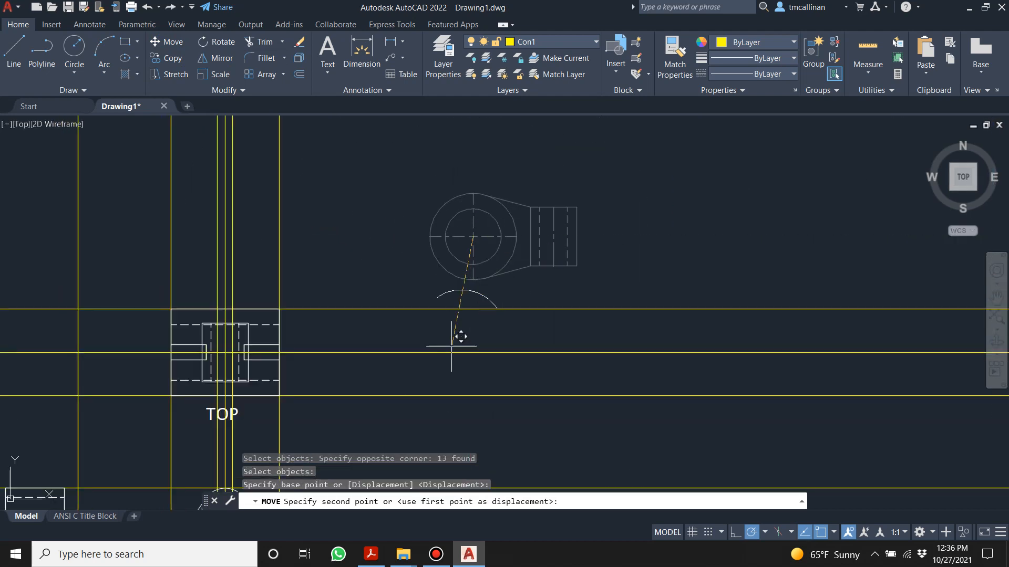
scroll(420, 347, "up", 4)
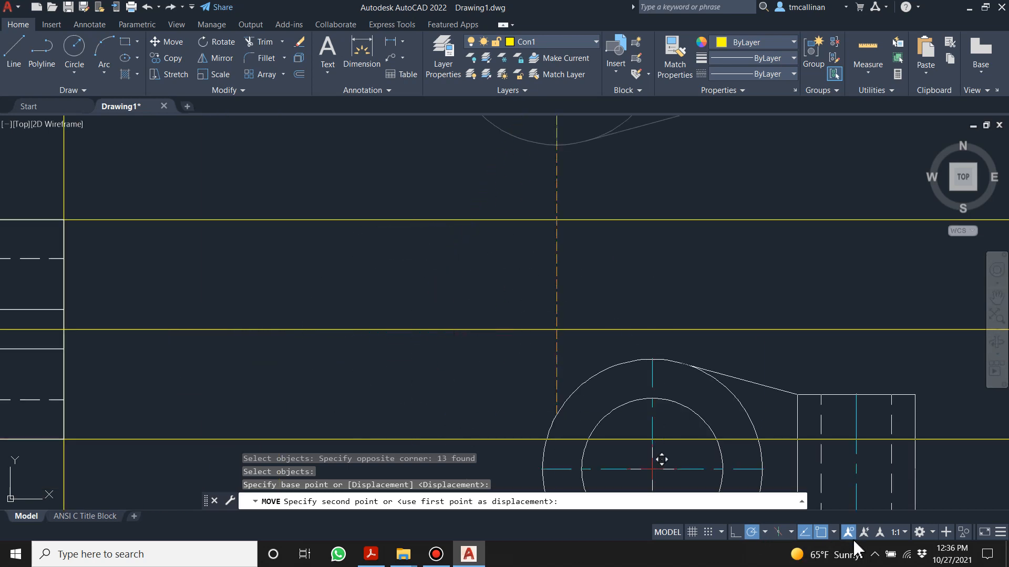
- Turn off the Nearest object snap and cancel the running Move command
left_click(835, 533)
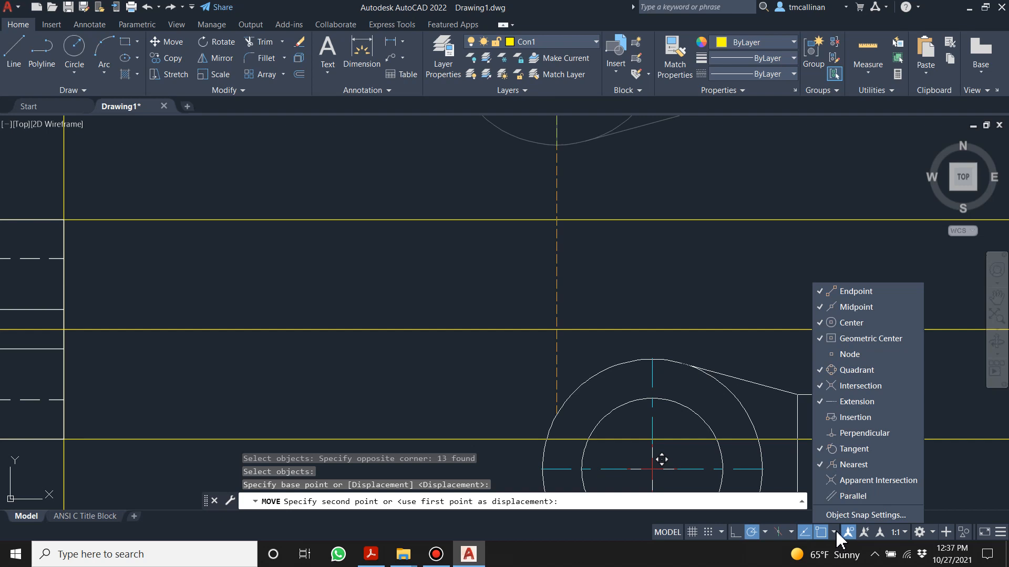
key("Escape")
key("Escape")
key("Escape")
- Draw a vertical construction line between the top view and the rotated copy of the left view
scroll(496, 256, "down", 5)
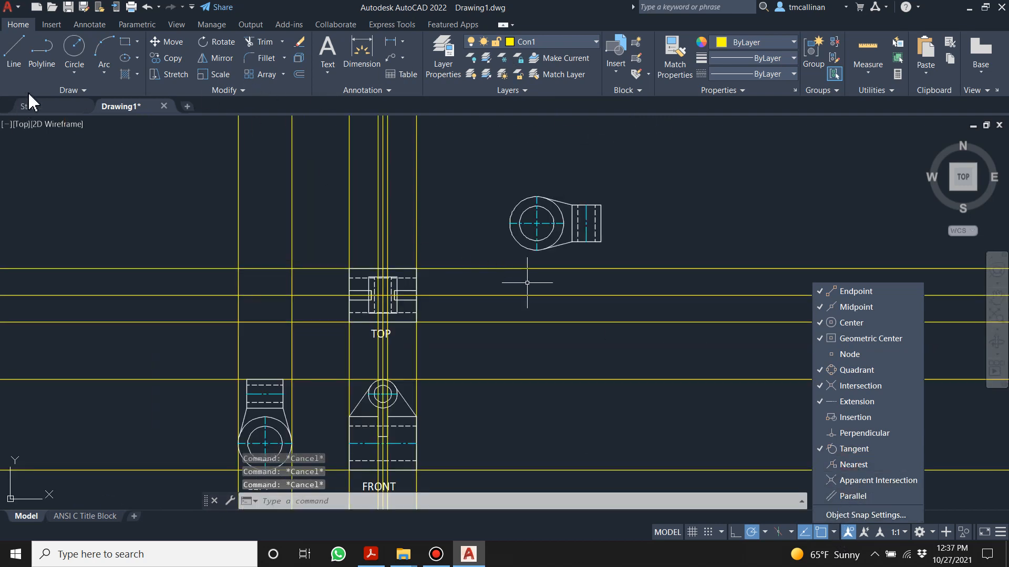
left_click(45, 89)
left_click(45, 105)
left_click(470, 228)
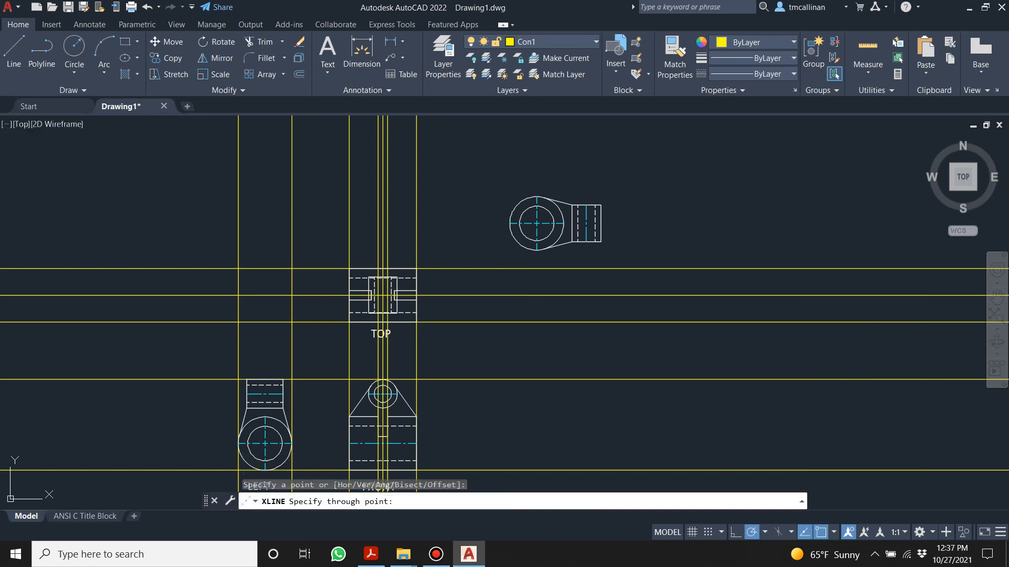
left_click(469, 353)
key("Escape")
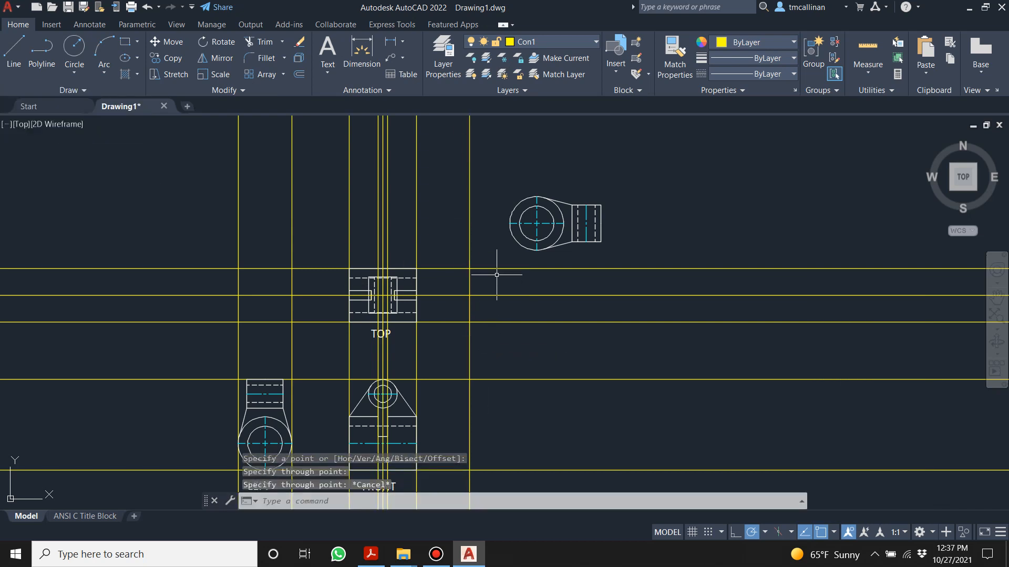
- Move the new vertical construction line by its middle grip further right, just short of the rotated copy's outer circle
left_click(467, 227)
left_click(470, 226)
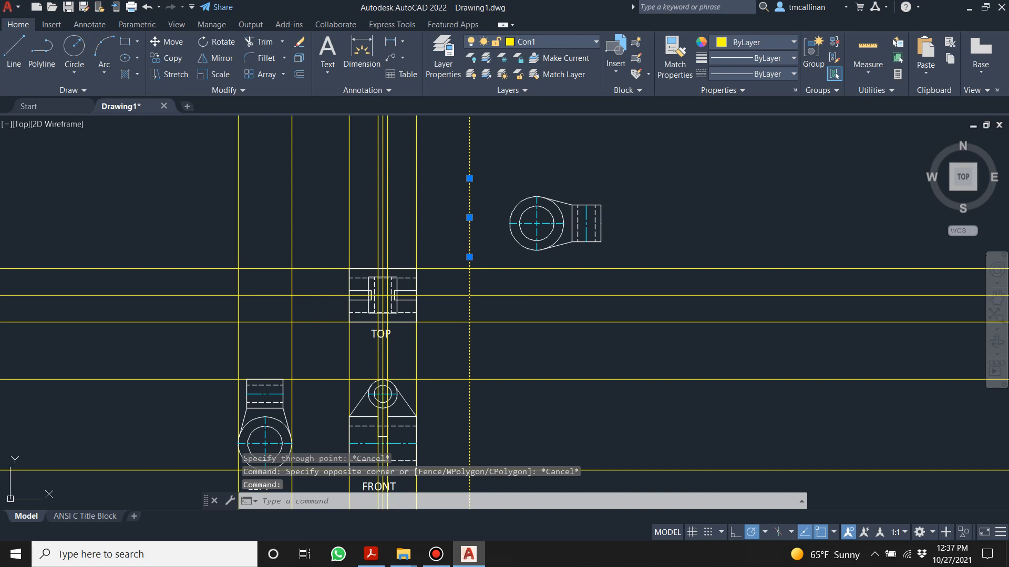
left_click(469, 218)
left_click(501, 231)
key("Escape")
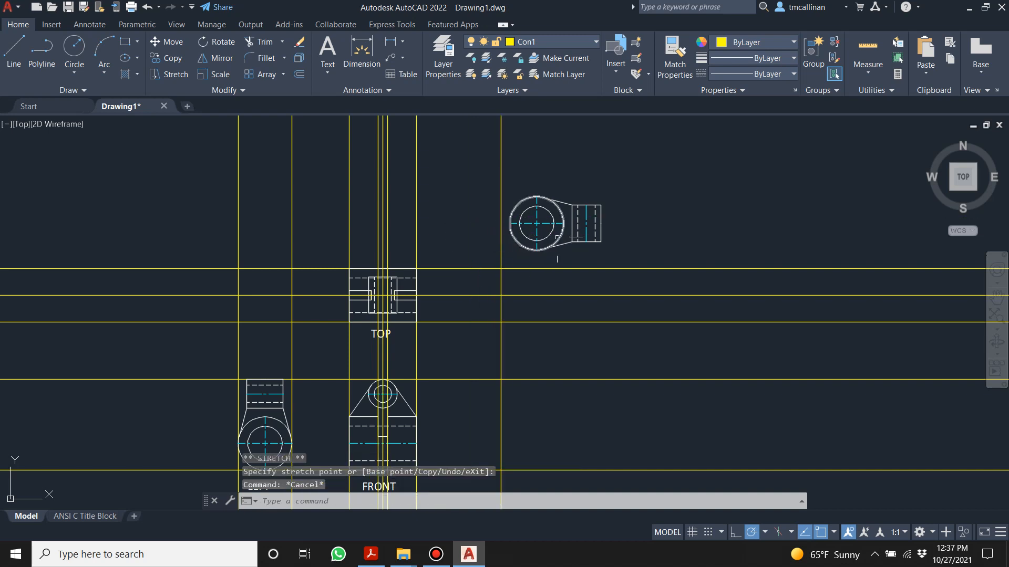
key("Escape")
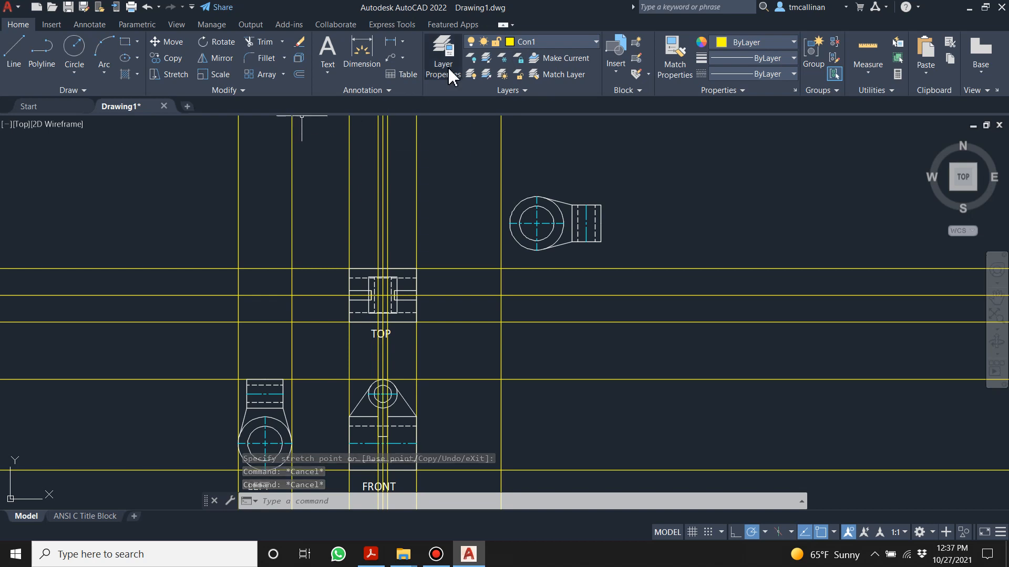
left_click(168, 42)
left_click(470, 180)
left_click(608, 258)
key("Return")
left_click(536, 224)
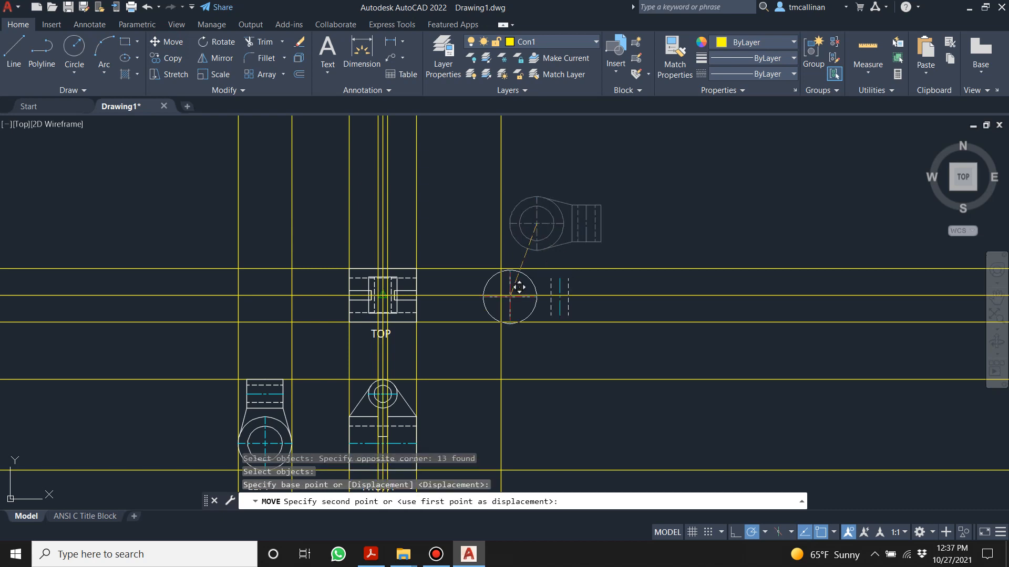
key("Escape")
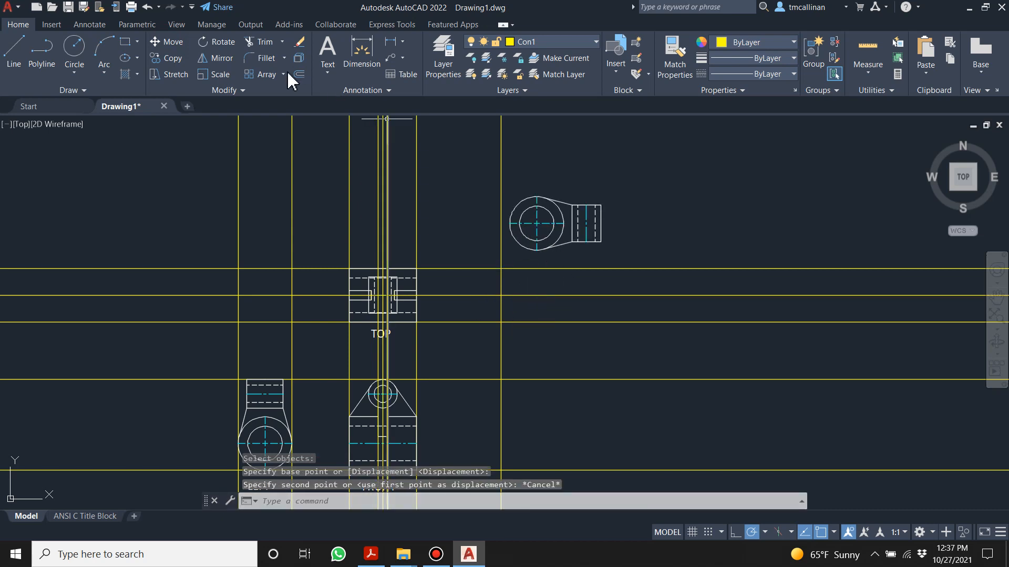
- Move the rotated left view by its circle centre to the intersection of the vertical construction line and the top view's horizontal centre construction line
left_click(167, 43)
left_click(490, 181)
left_click(658, 258)
key("Return")
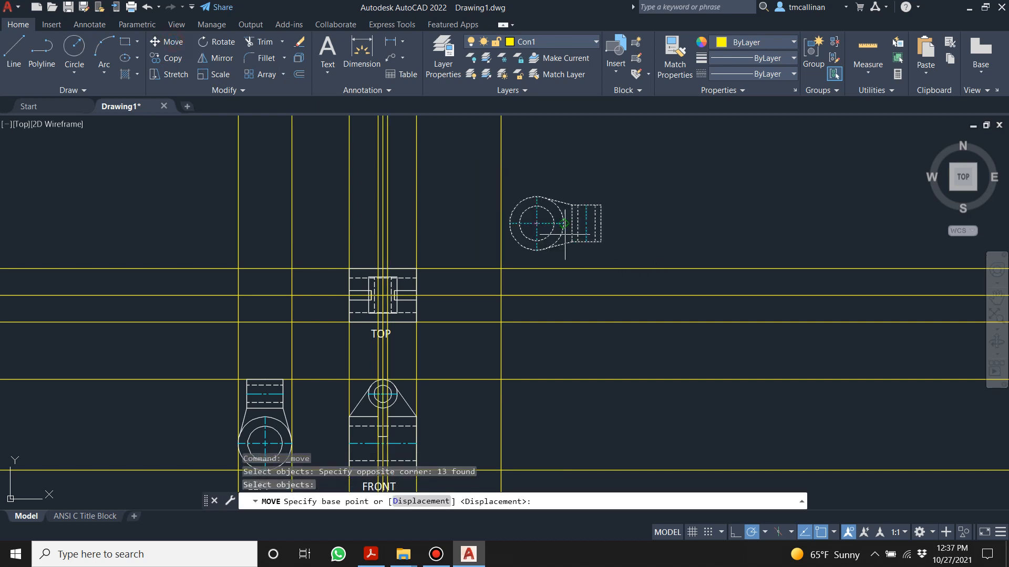
left_click(537, 223)
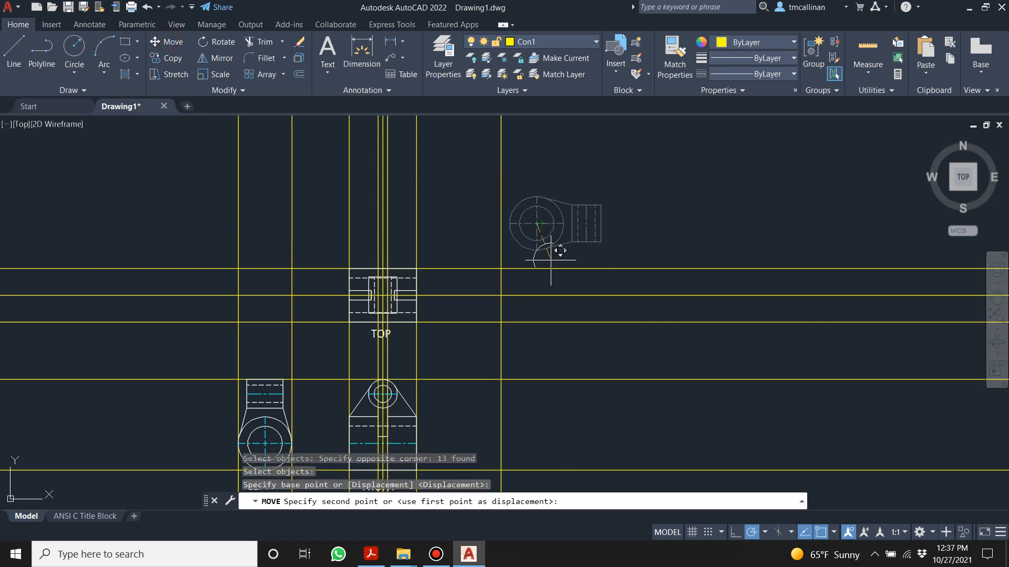
left_click(501, 295)
key("Escape")
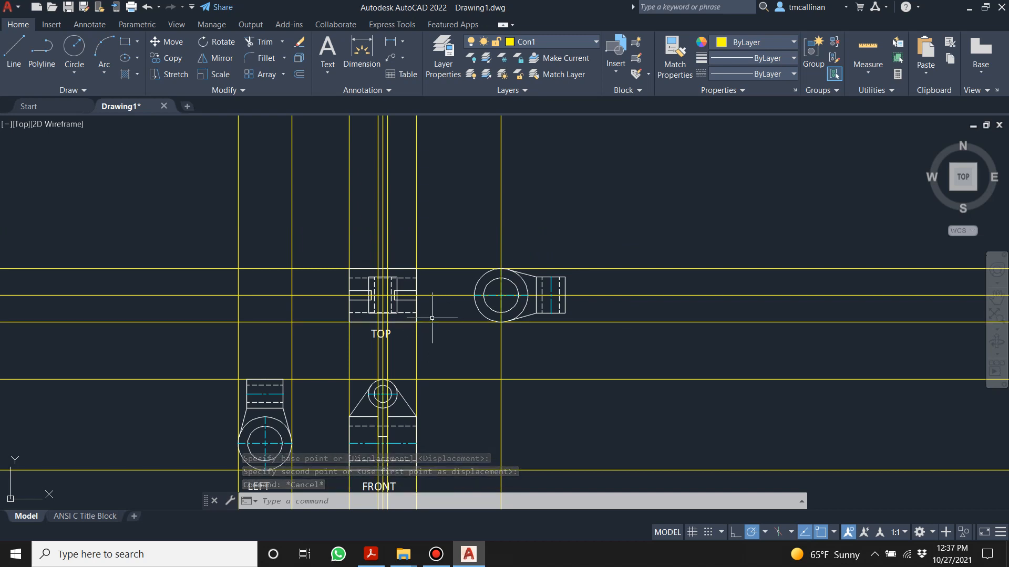
- Draw a horizontal construction line through the upper point where the rib edge is tangent to the rotated view's outer circle
scroll(397, 266, "up", 2)
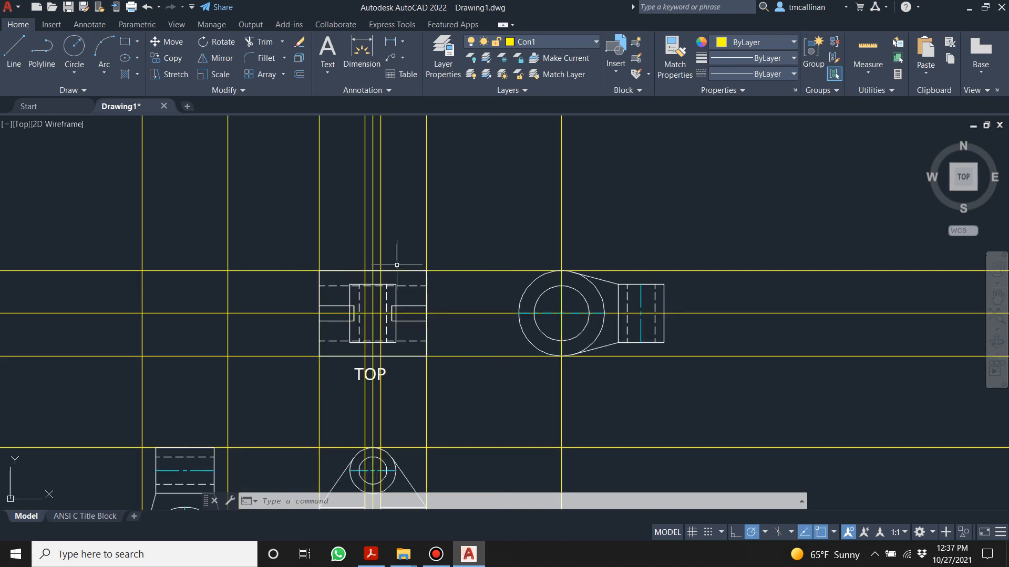
key("Escape")
scroll(375, 283, "up", 2)
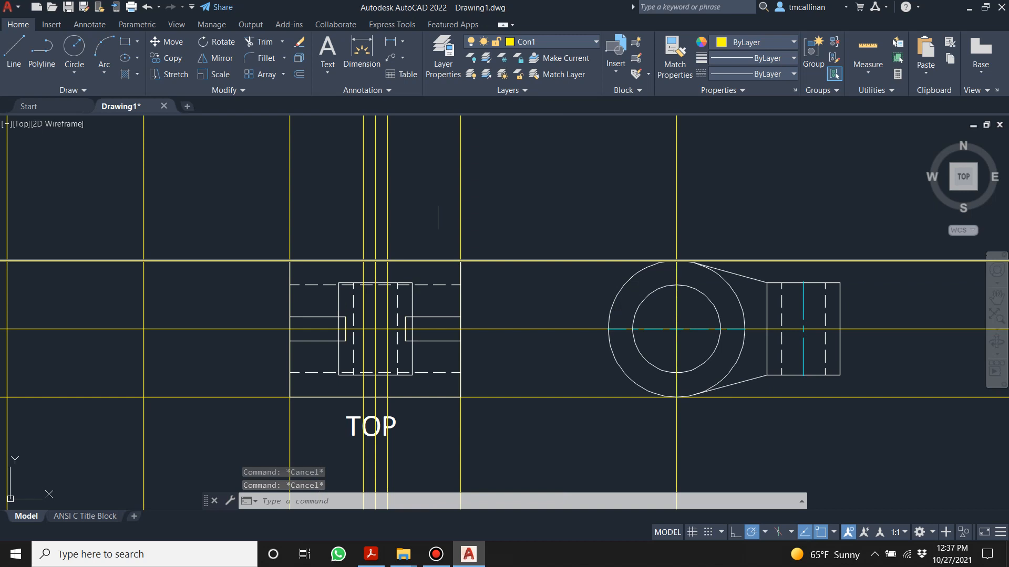
key("Escape")
left_click(73, 90)
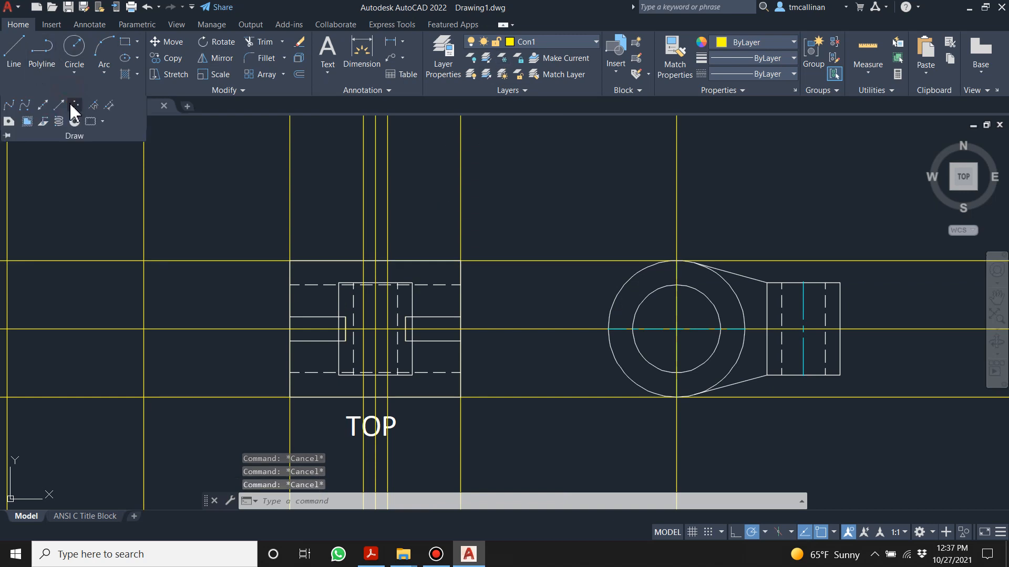
left_click(43, 106)
scroll(736, 253, "up", 3)
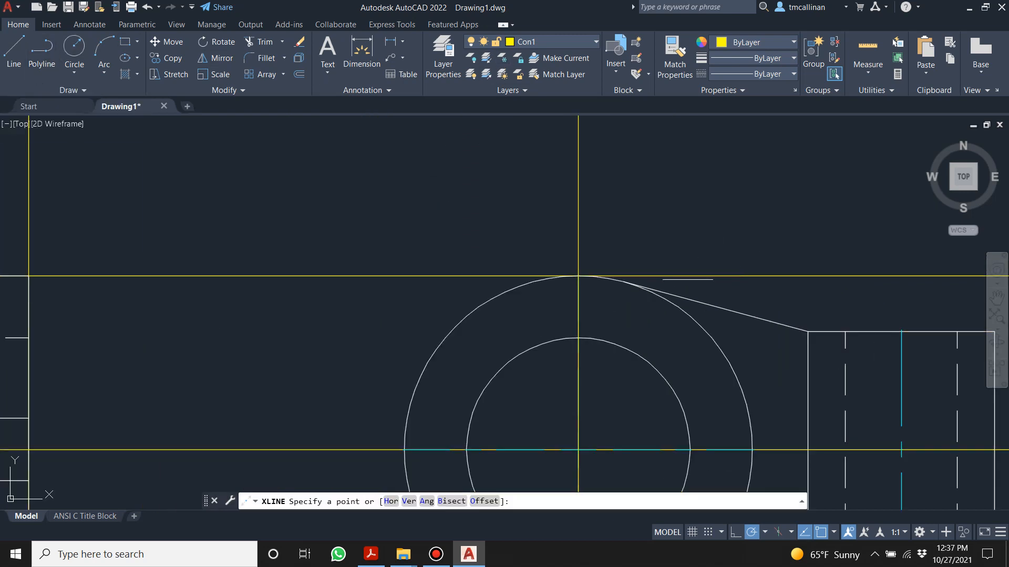
left_click(623, 282)
left_click(521, 283)
key("Escape")
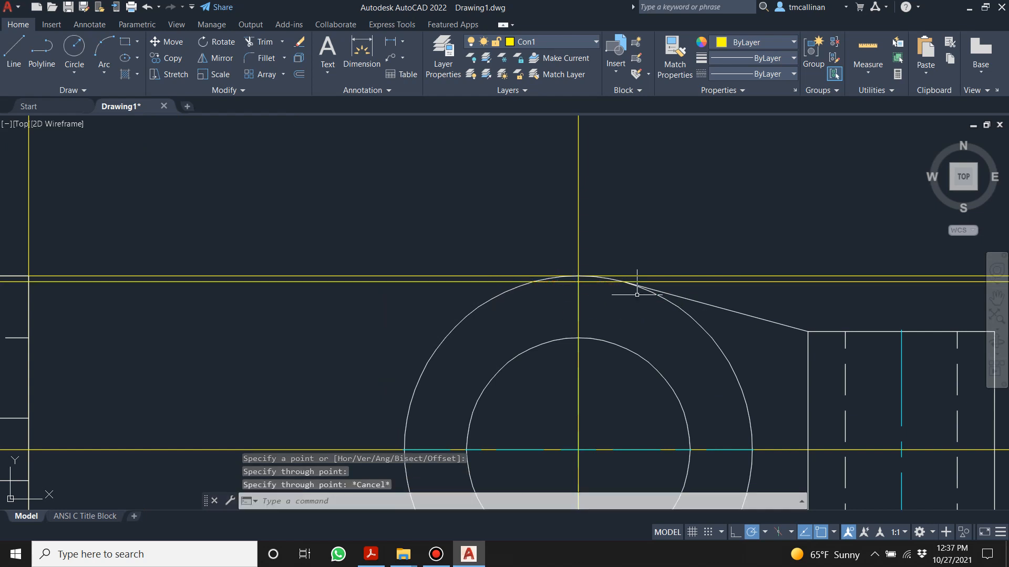
scroll(606, 275, "down", 4)
key("Escape")
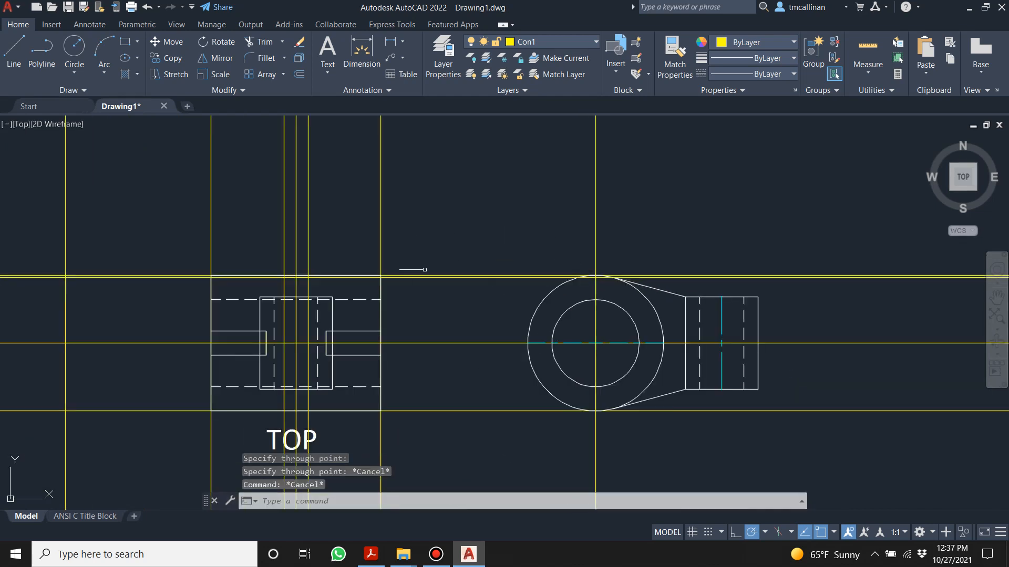
- Draw a horizontal construction line through the lower point where the rib edge is tangent to the rotated view's outer circle
left_click(89, 96)
left_click(60, 114)
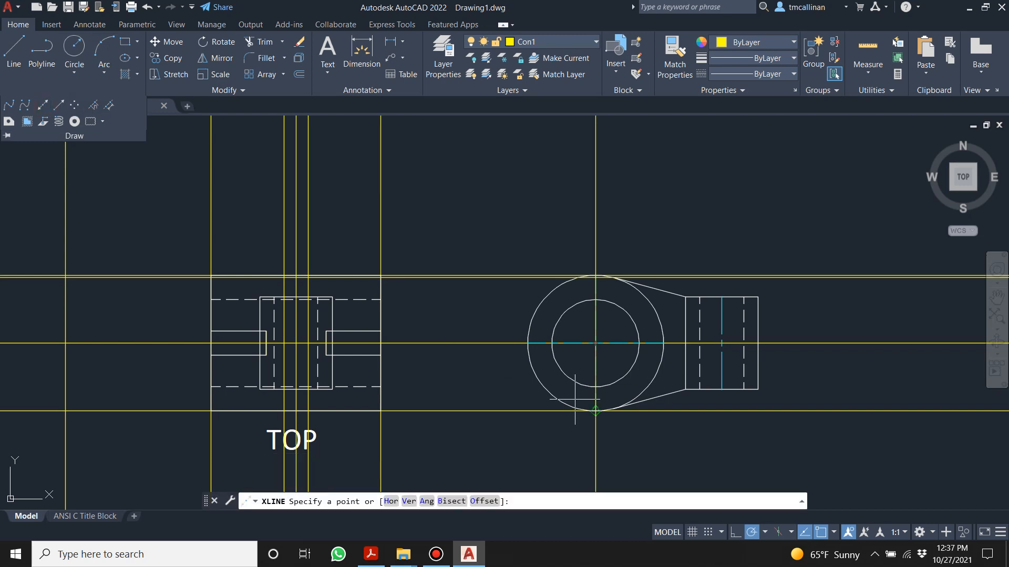
left_click(68, 90)
left_click(42, 106)
scroll(646, 383, "up", 4)
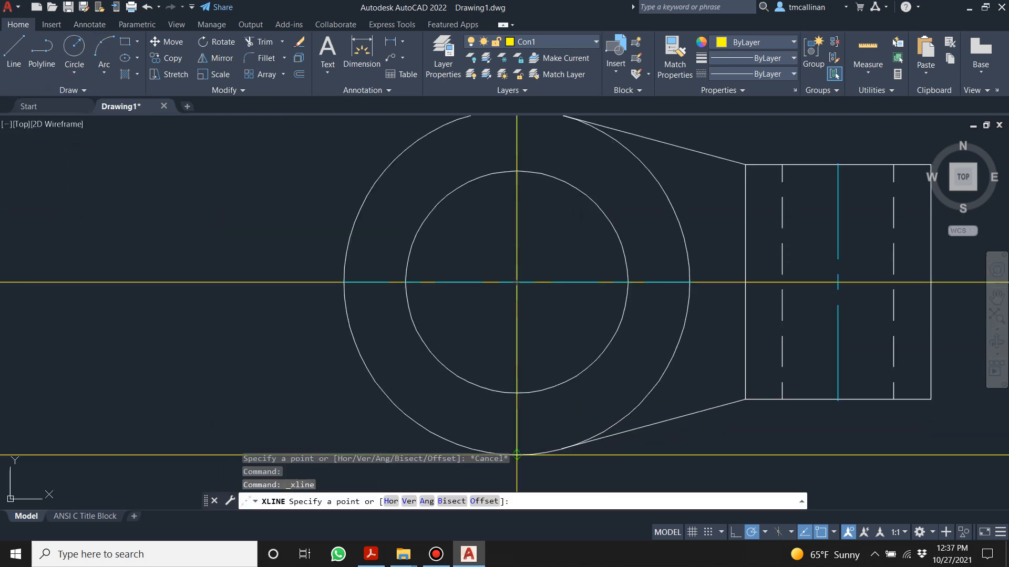
left_click(561, 450)
left_click(461, 450)
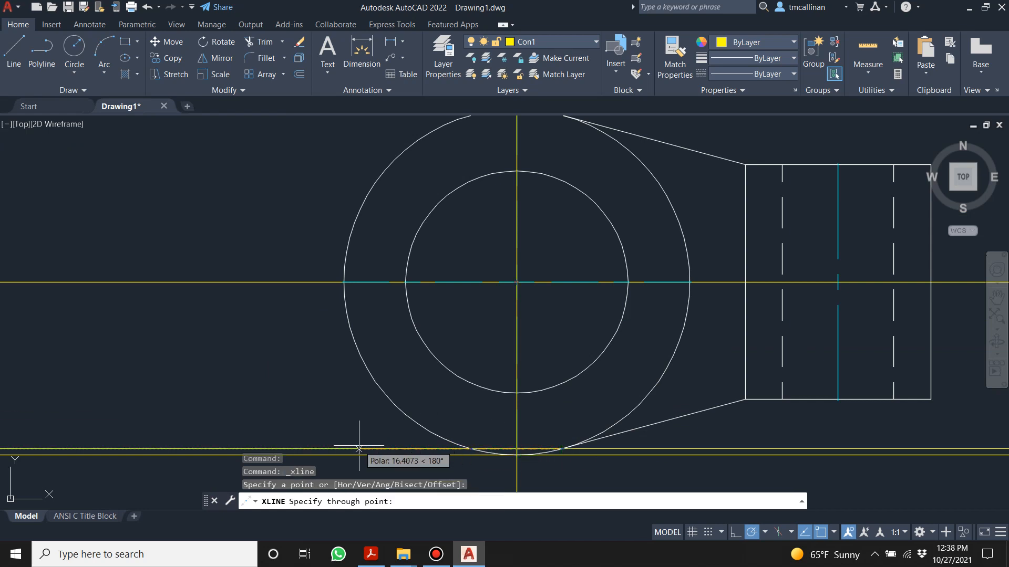
key("Escape")
scroll(588, 315, "down", 3)
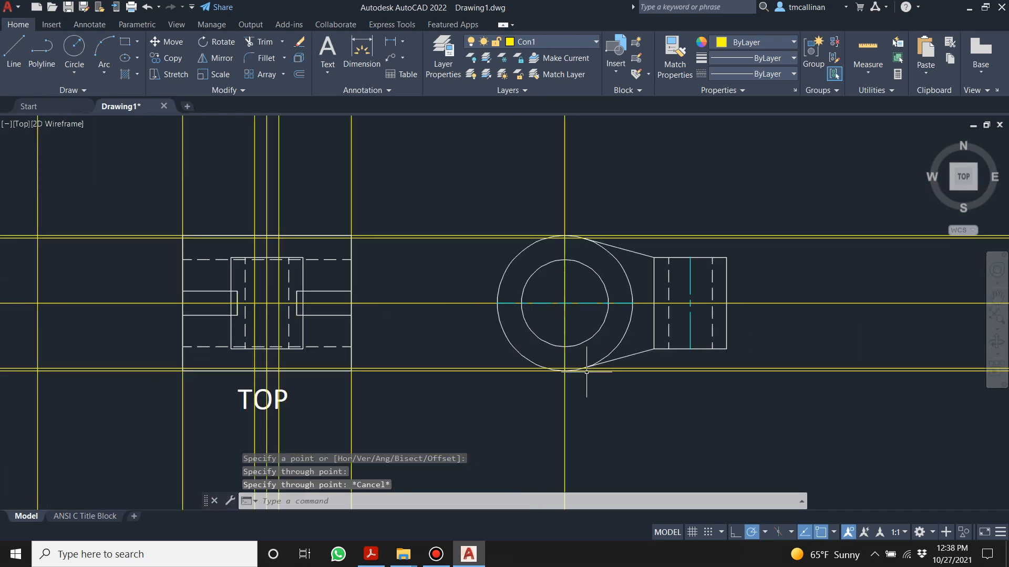
- Make layer 0 current and draw the rib's three edges below the central boss in the top view, ending at the lower tangent construction line
scroll(586, 372, "up", 2)
scroll(265, 344, "up", 4)
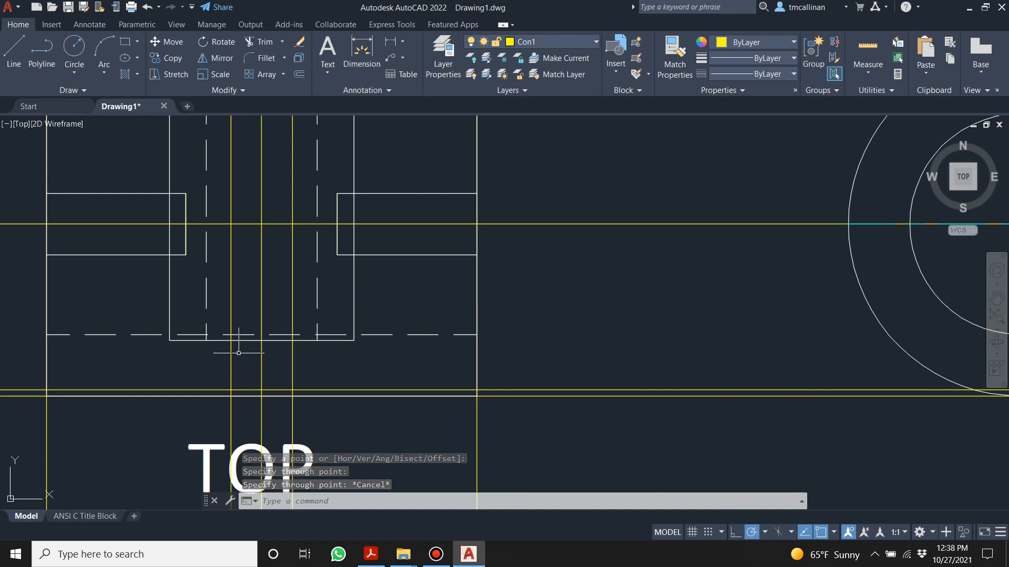
left_click(552, 41)
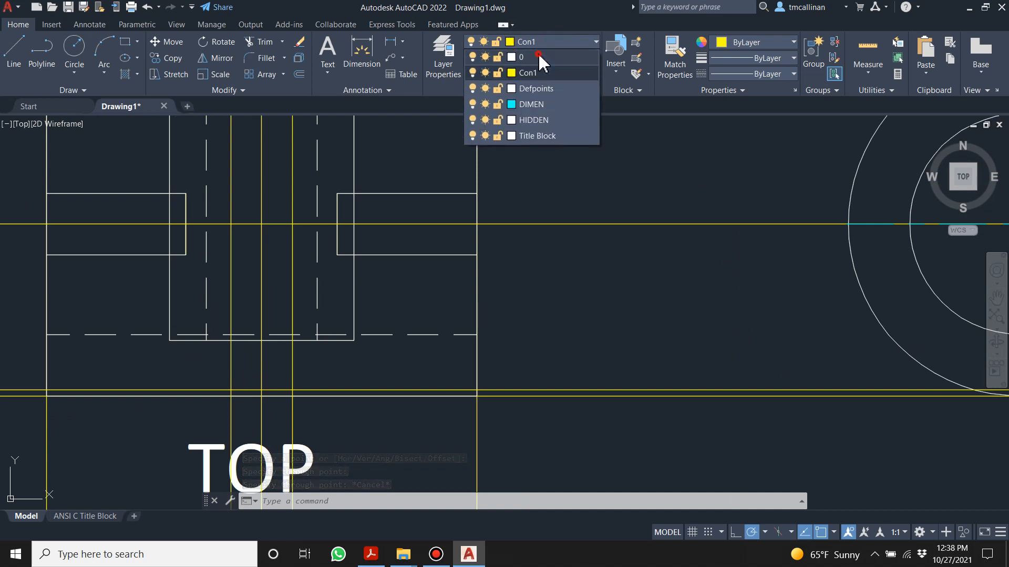
left_click(540, 57)
left_click(14, 48)
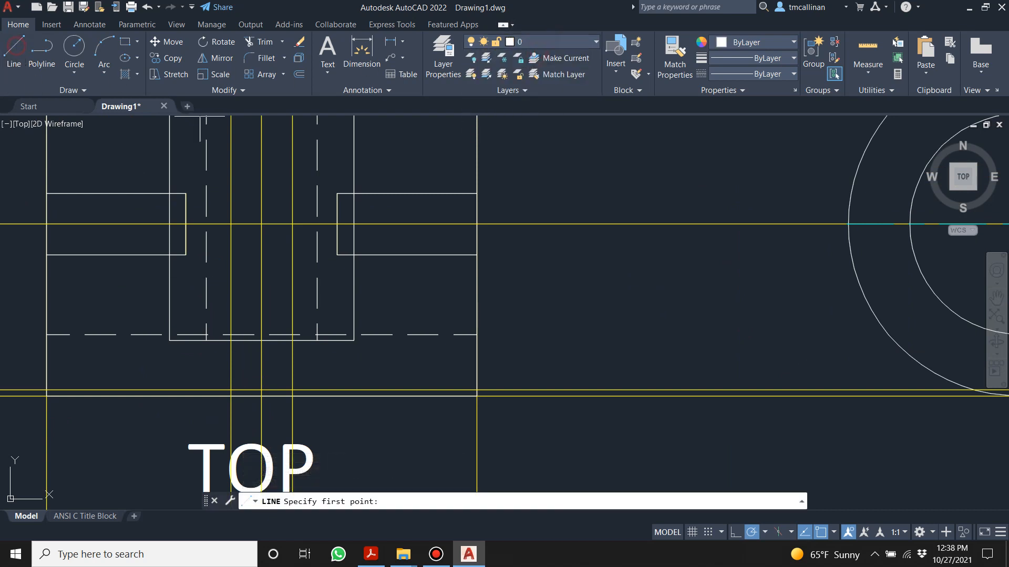
left_click(231, 340)
left_click(231, 390)
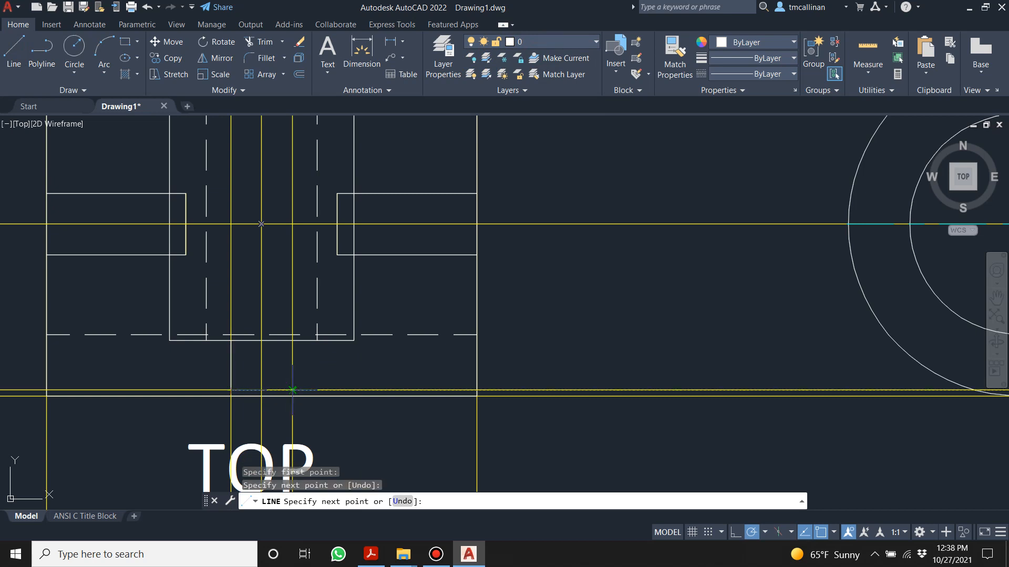
left_click(292, 389)
left_click(292, 341)
key("Escape")
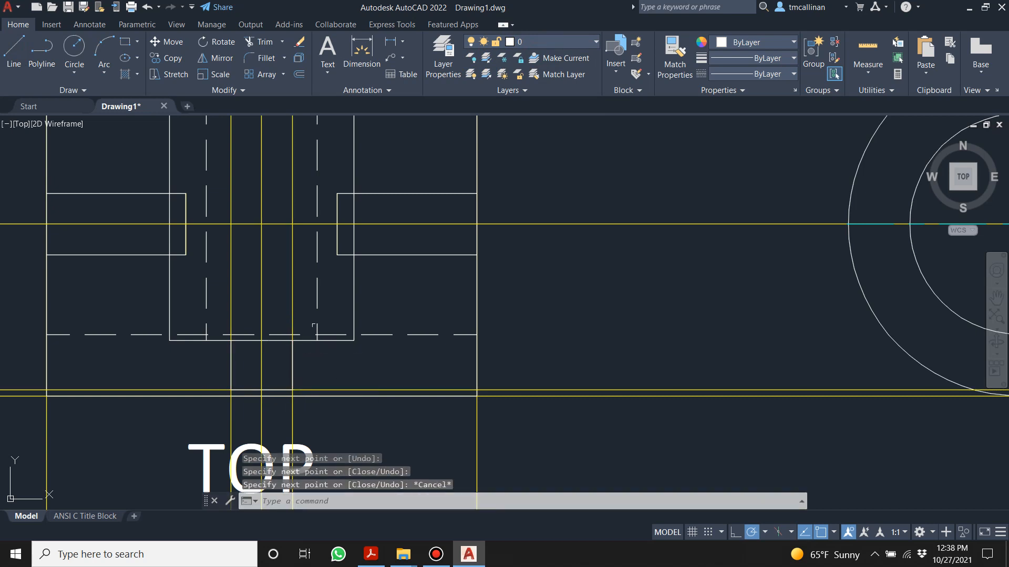
- Draw the rib's three edges above the central boss in the top view, ending at the upper tangent construction line
middle_click_drag(328, 345, 438, 463)
left_click(12, 47)
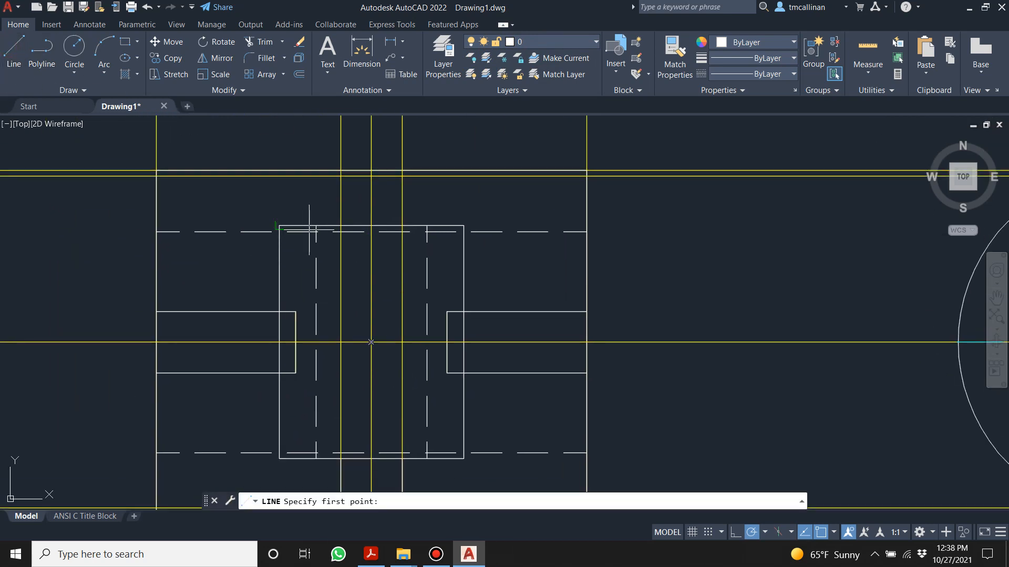
left_click(341, 226)
left_click(340, 176)
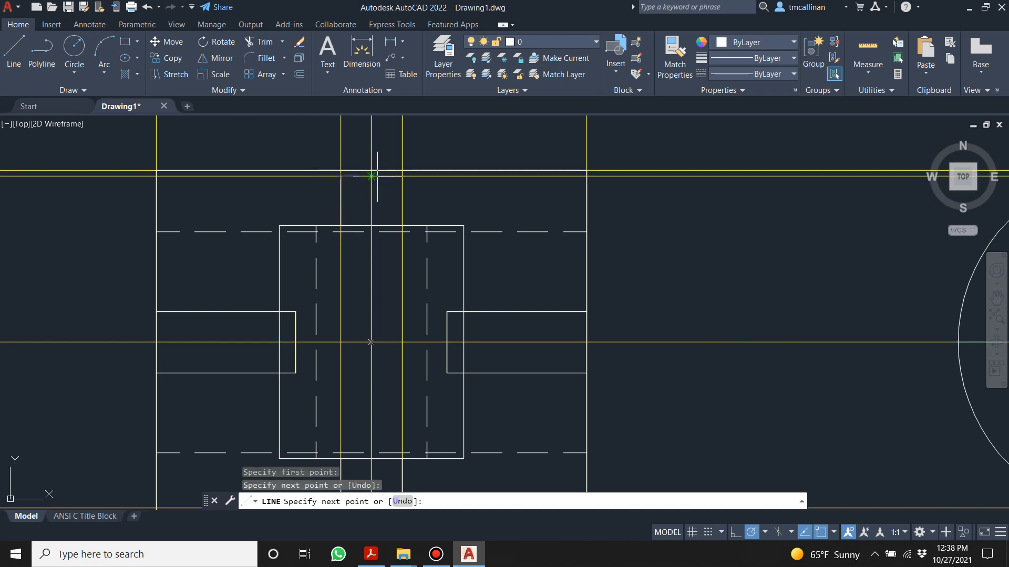
left_click(402, 176)
left_click(402, 226)
key("Escape")
key("F1")
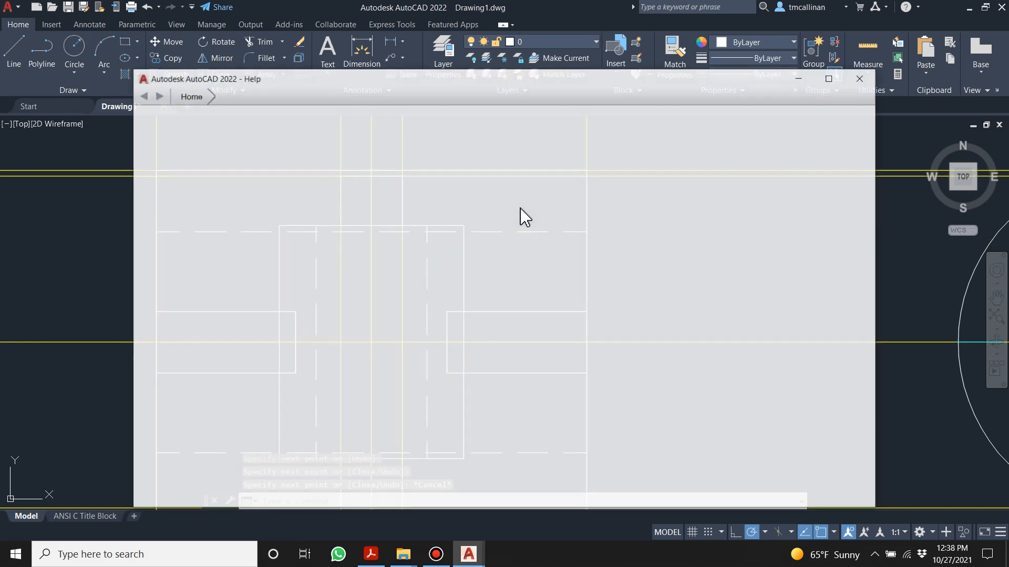
left_click(866, 80)
key("Escape")
scroll(675, 214, "down", 2)
scroll(675, 214, "down", 3)
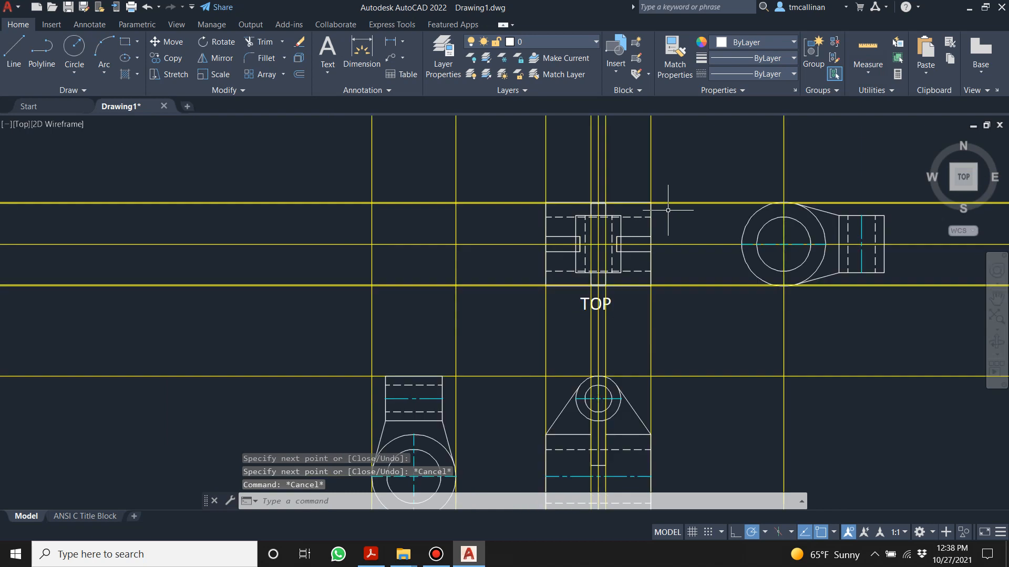
- Erase the rotated copy of the left view and turn off the Con1 construction layer
left_click(702, 194)
left_click(847, 295)
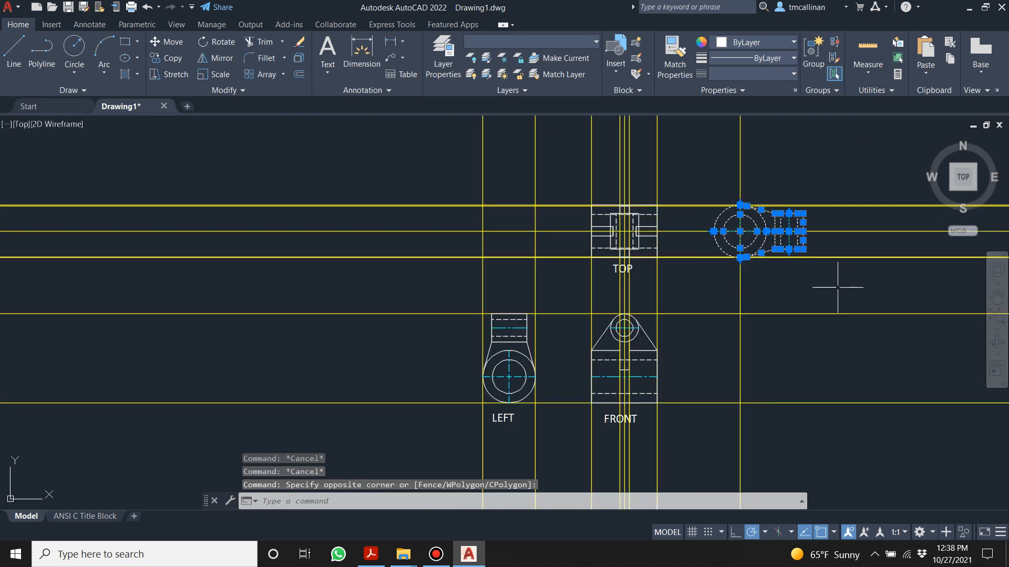
key("Delete")
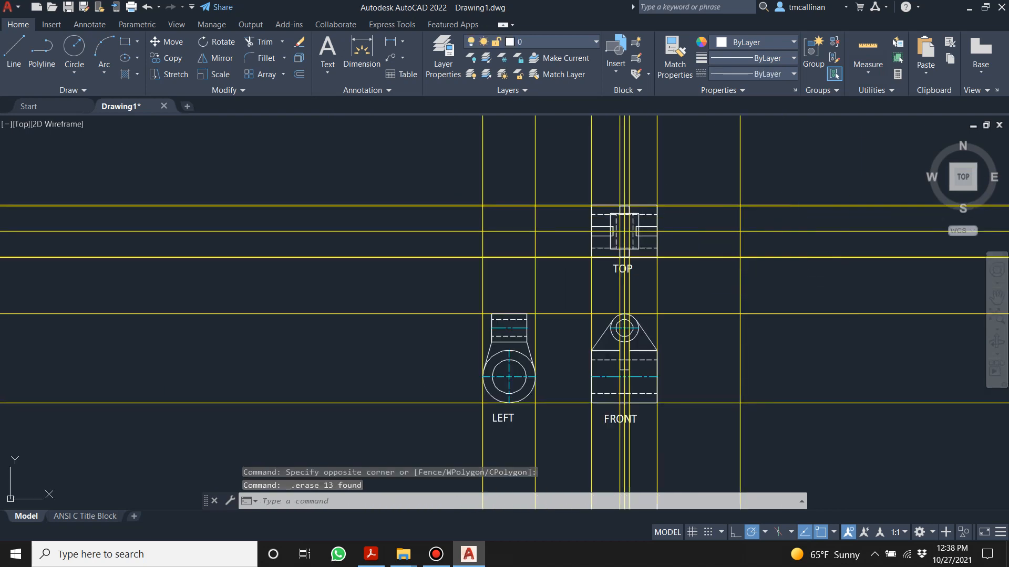
left_click(546, 38)
left_click(471, 73)
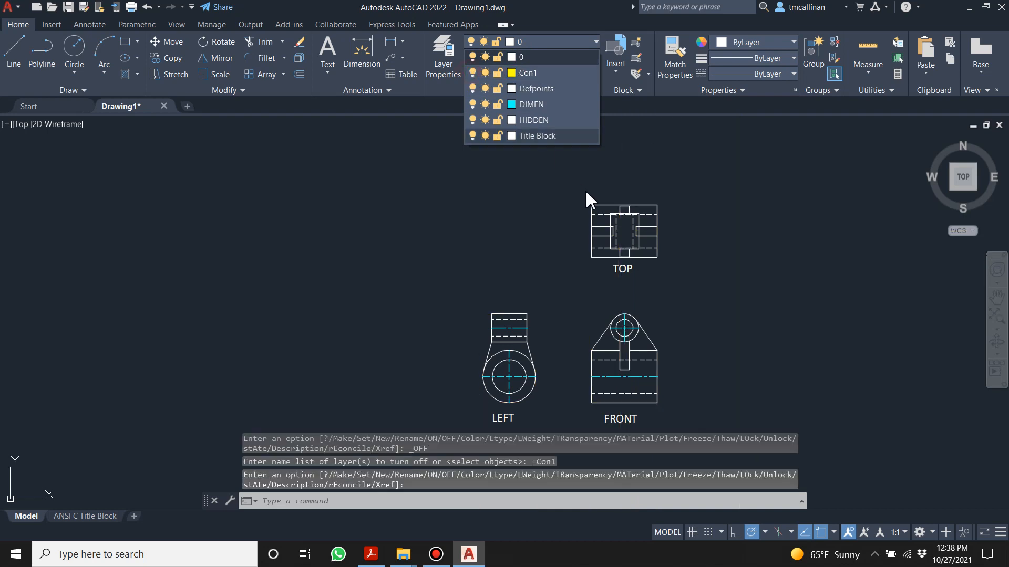
- Examine the completed top view and compare it with the front and left views
scroll(657, 404, "up", 2)
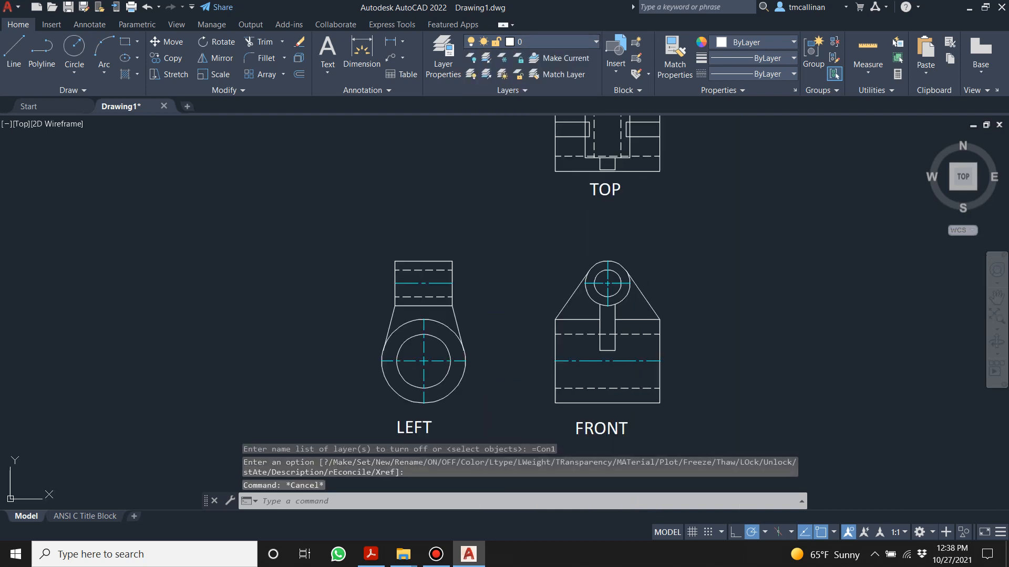
middle_click_drag(618, 183, 639, 240)
scroll(633, 202, "up", 2)
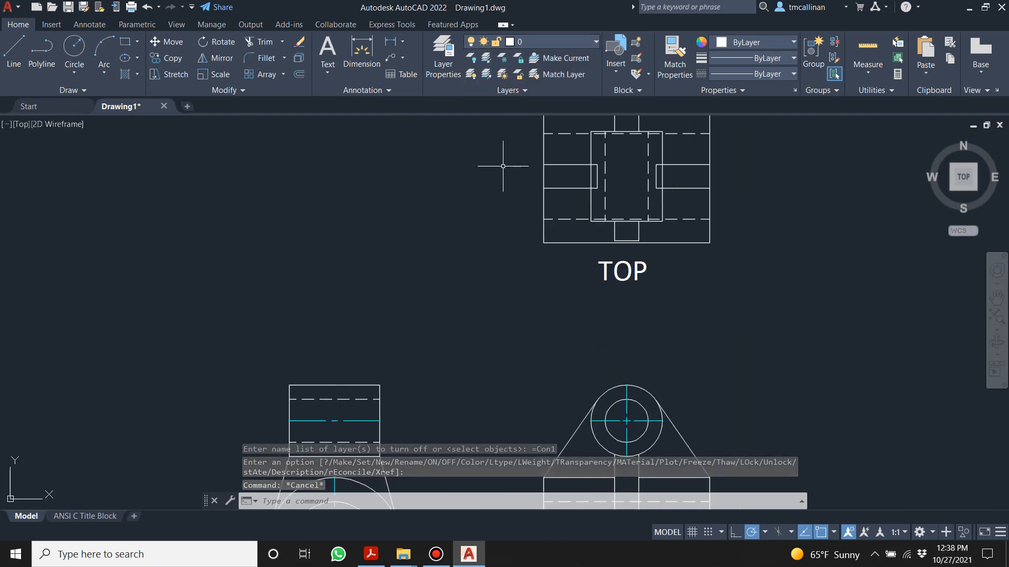
scroll(546, 231, "down", 2)
scroll(589, 164, "up", 2)
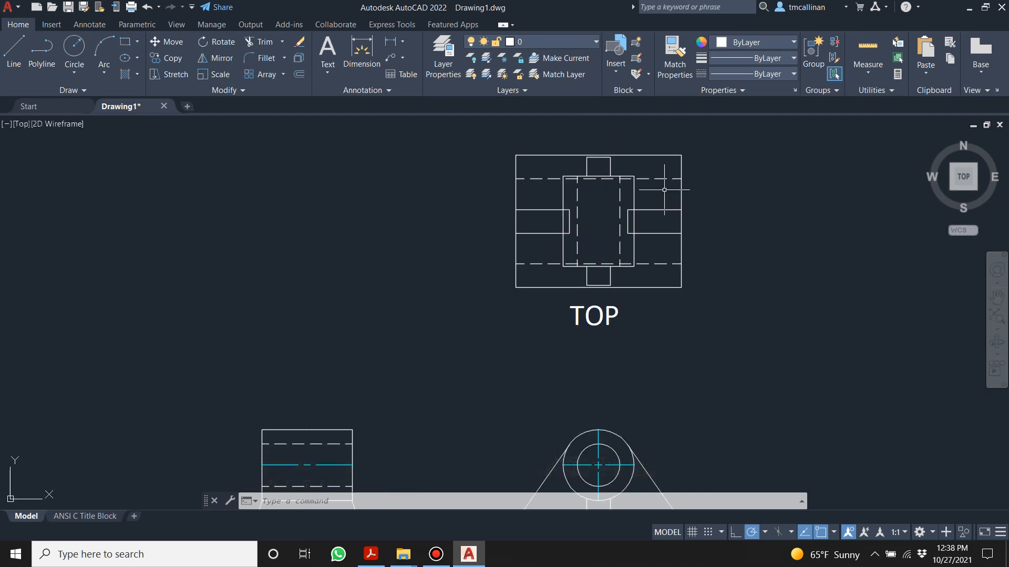
scroll(664, 189, "down", 3)
scroll(637, 163, "up", 3)
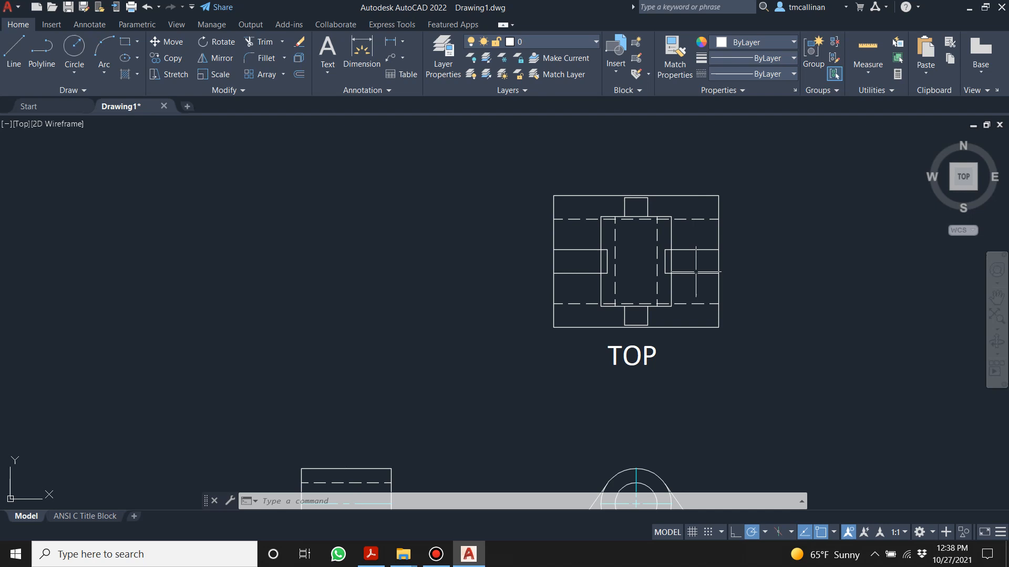
scroll(626, 246, "down", 3)
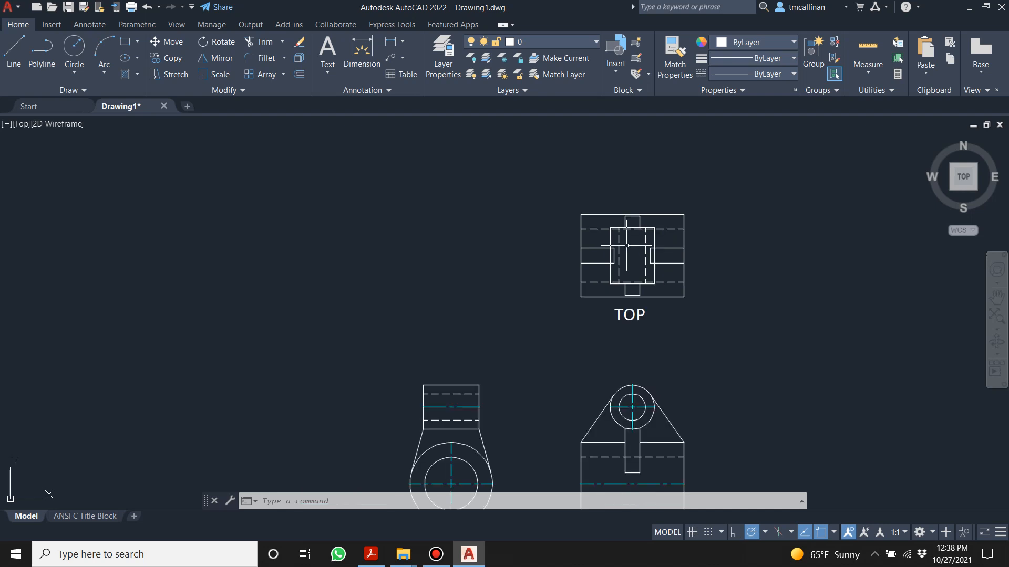
scroll(603, 375, "up", 2)
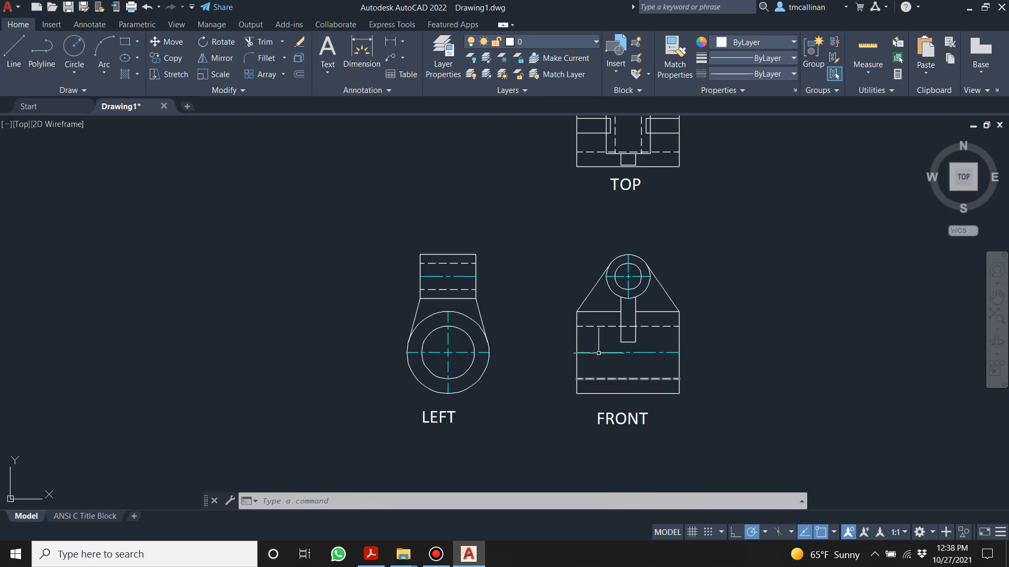
scroll(562, 356, "down", 2)
scroll(590, 213, "up", 2)
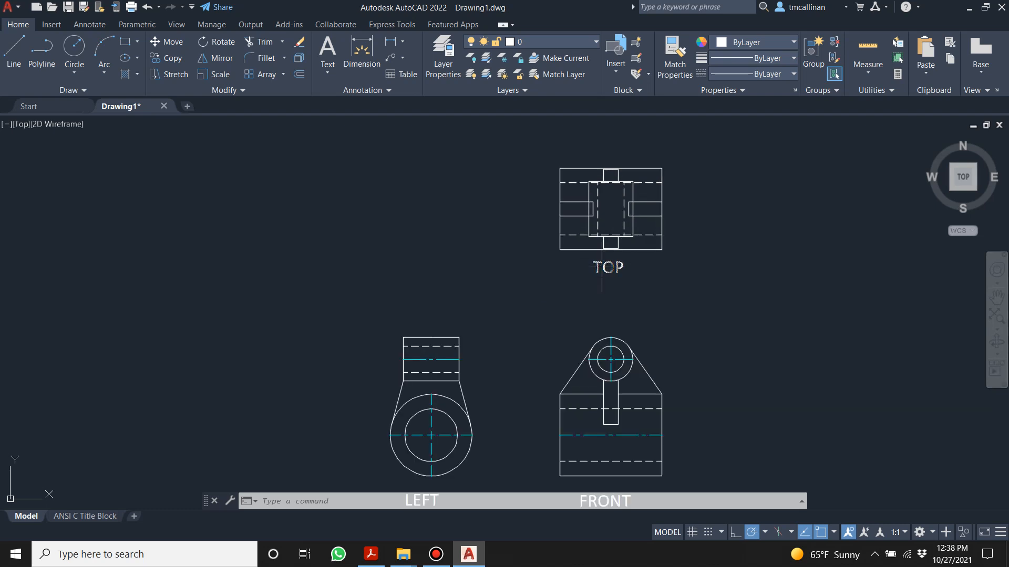
- Move the TOP and FRONT labels slightly farther below their views
left_click(628, 274)
left_click(593, 261)
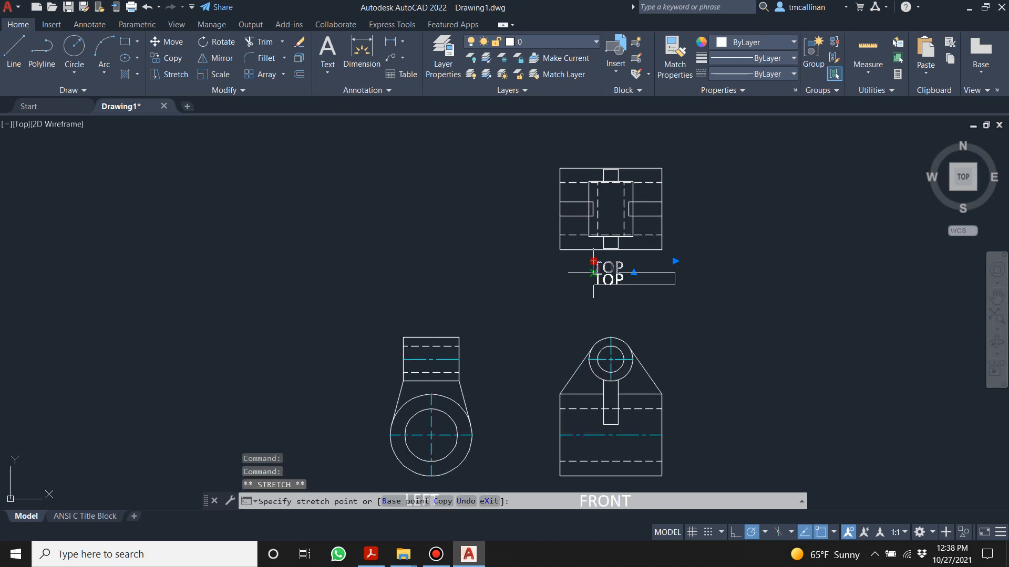
scroll(613, 288, "down", 3)
scroll(615, 353, "up", 3)
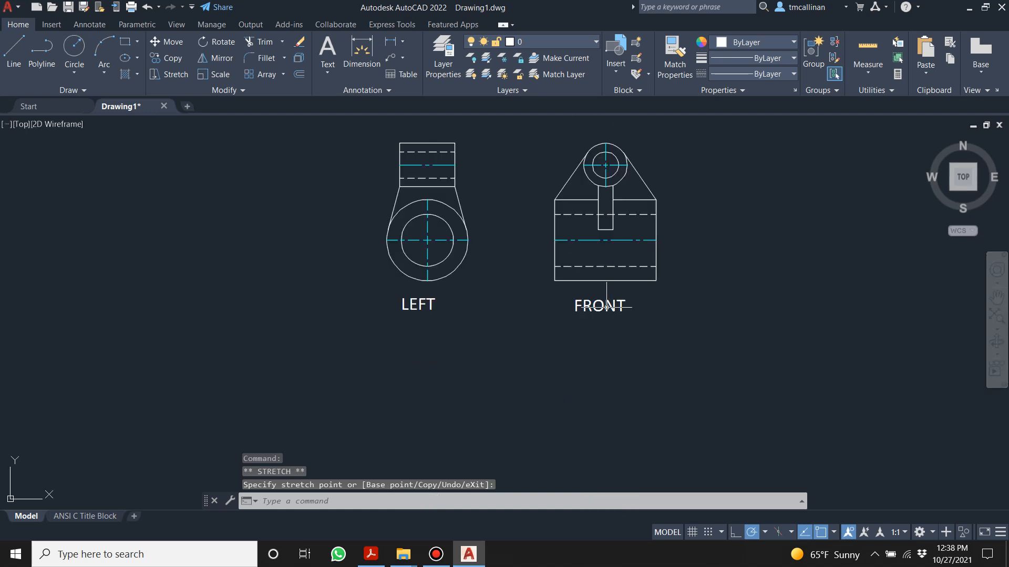
left_click(608, 305)
left_click(575, 300)
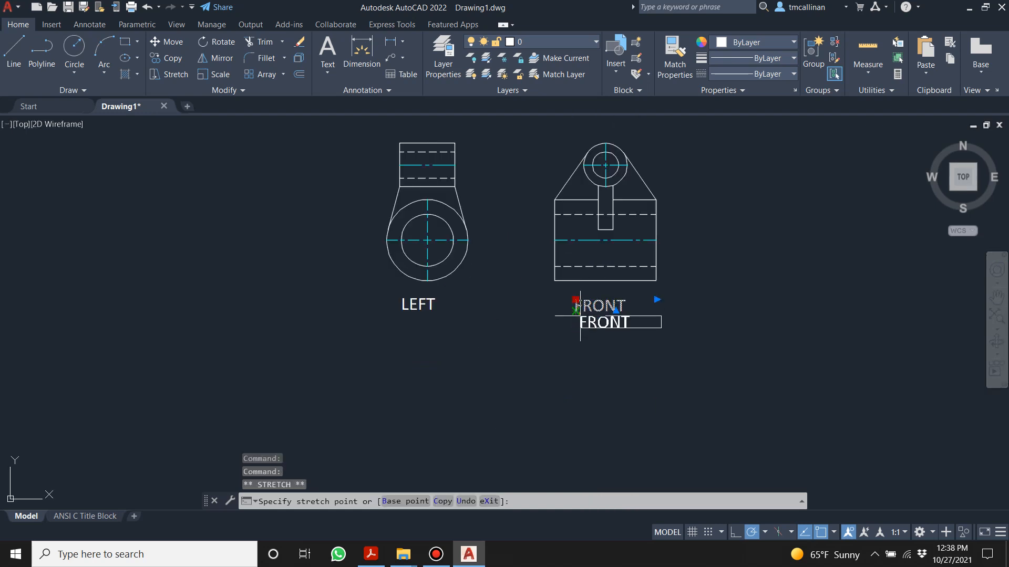
left_click(575, 311)
- Move the LEFT label down so it is level with the FRONT label and centred under its view
left_click(413, 304)
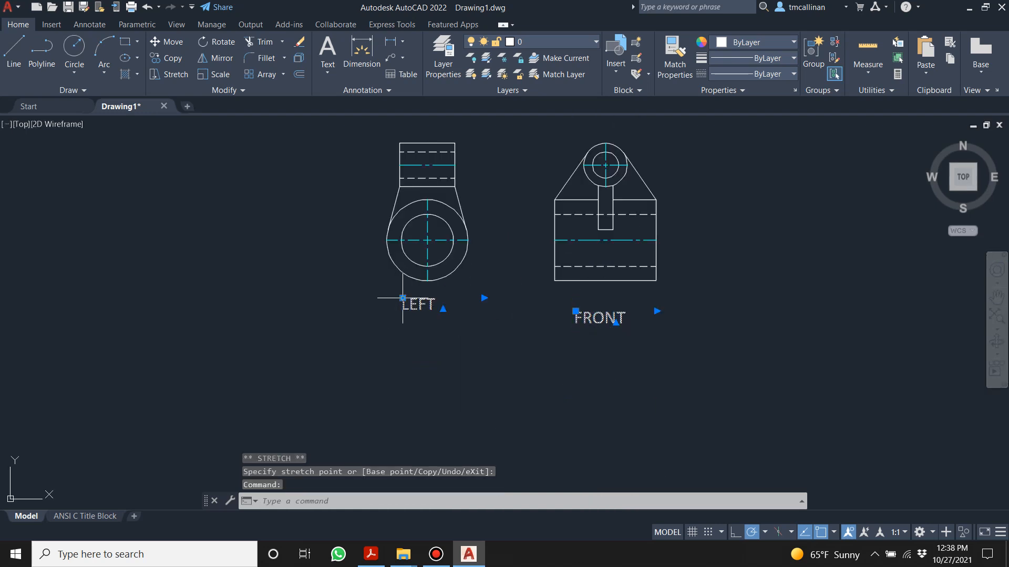
left_click(403, 298)
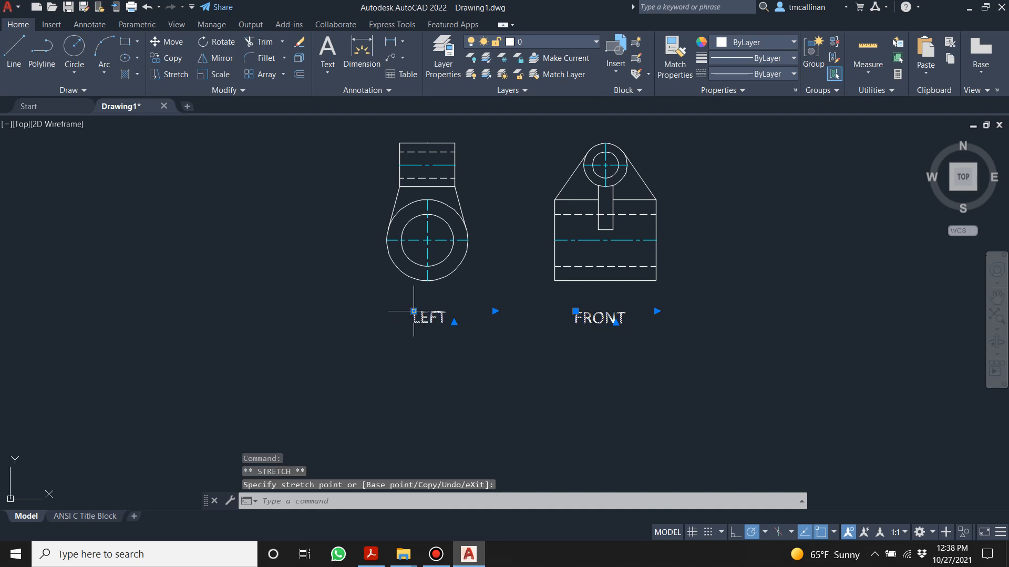
key("Escape")
- Make the DIMEN layer current and add a diameter dimension to the outer circle in the left view
scroll(495, 252, "down", 4)
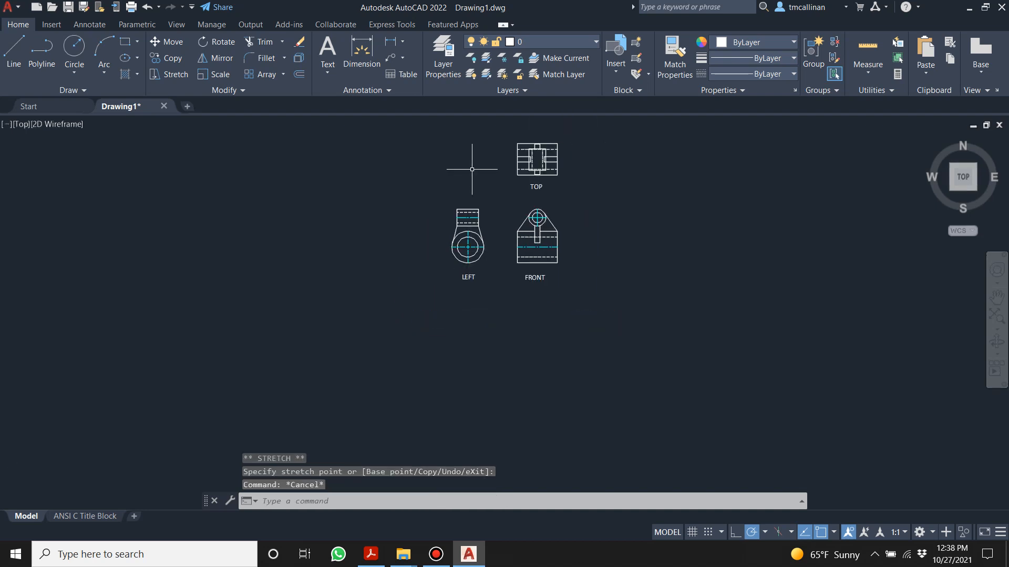
scroll(471, 169, "up", 2)
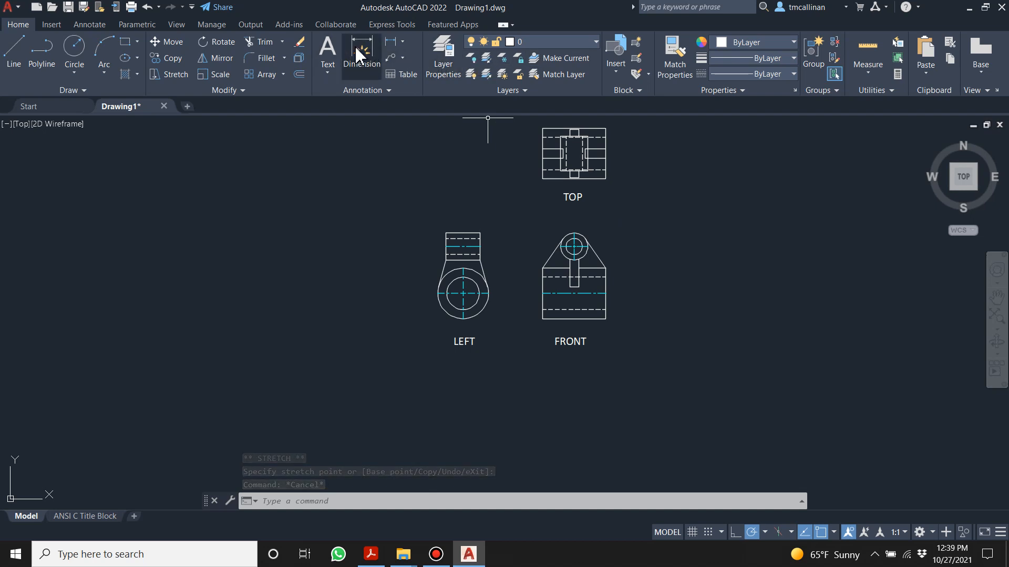
left_click(551, 42)
left_click(533, 104)
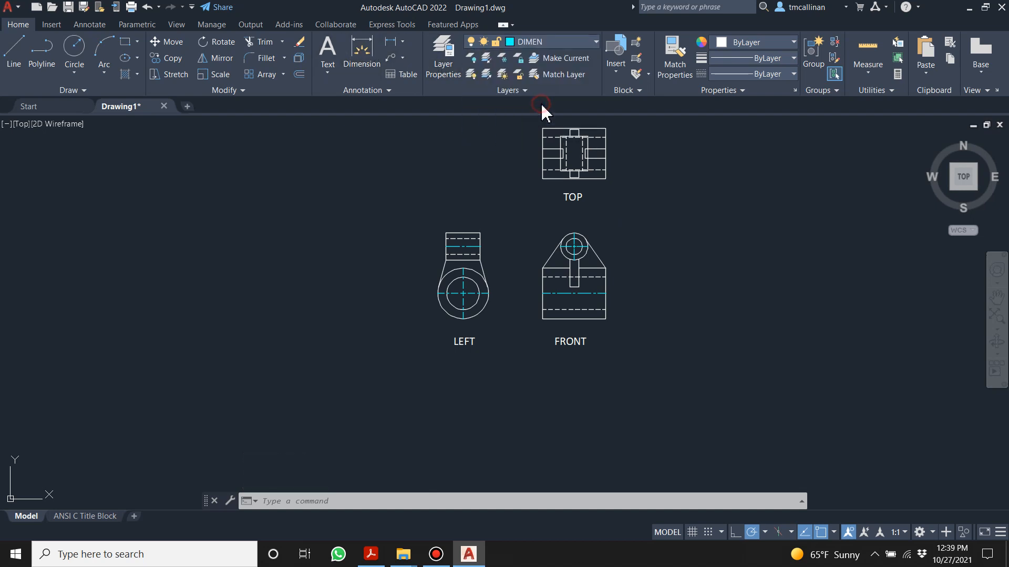
left_click(363, 50)
scroll(498, 333, "up", 2)
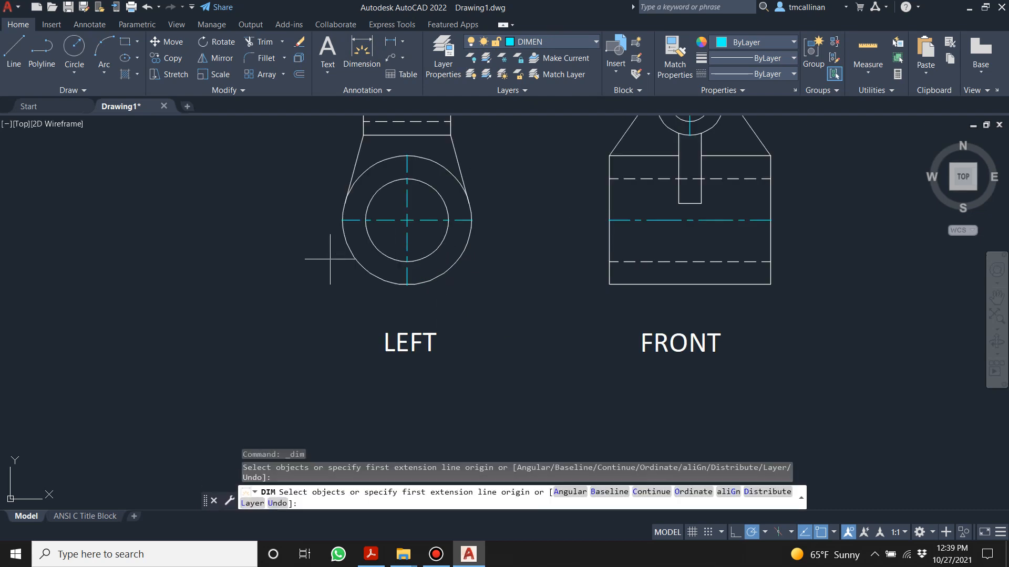
left_click(351, 253)
left_click(273, 262)
key("Escape")
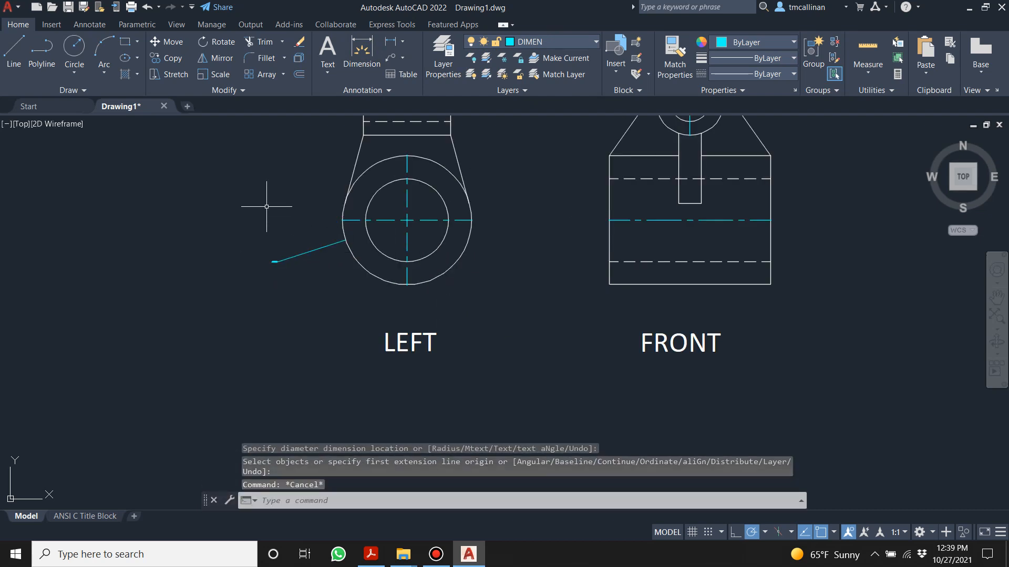
- Modify the Standard dimension style to an overall scale of 20 and a linear precision of 0
left_click(382, 90)
left_click(317, 123)
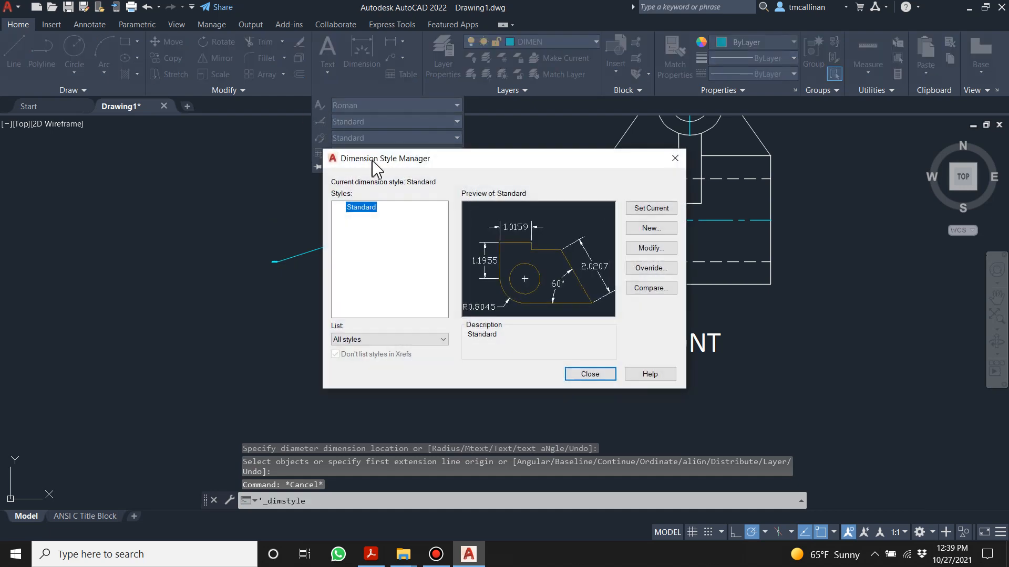
left_click(662, 251)
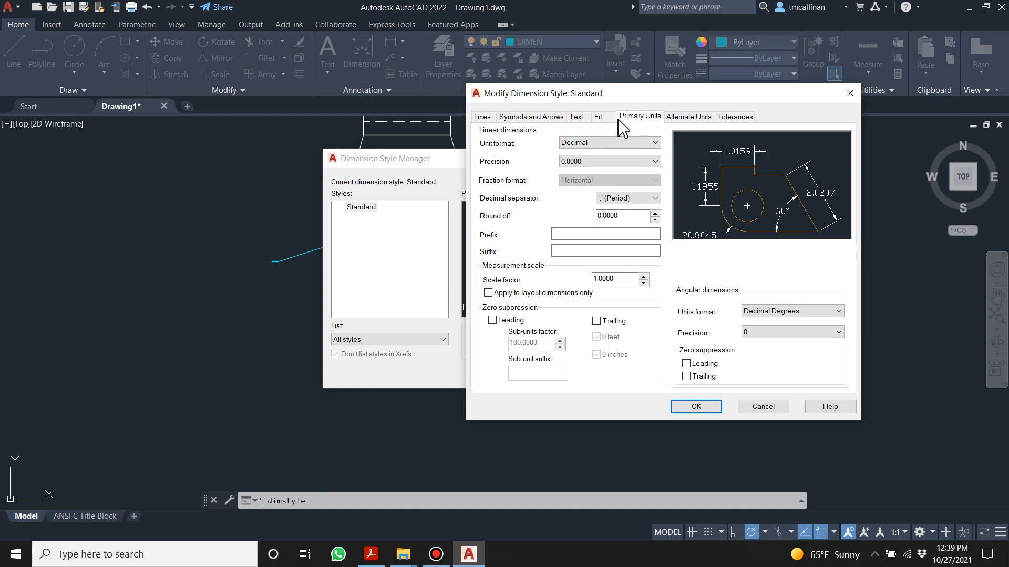
left_click(600, 118)
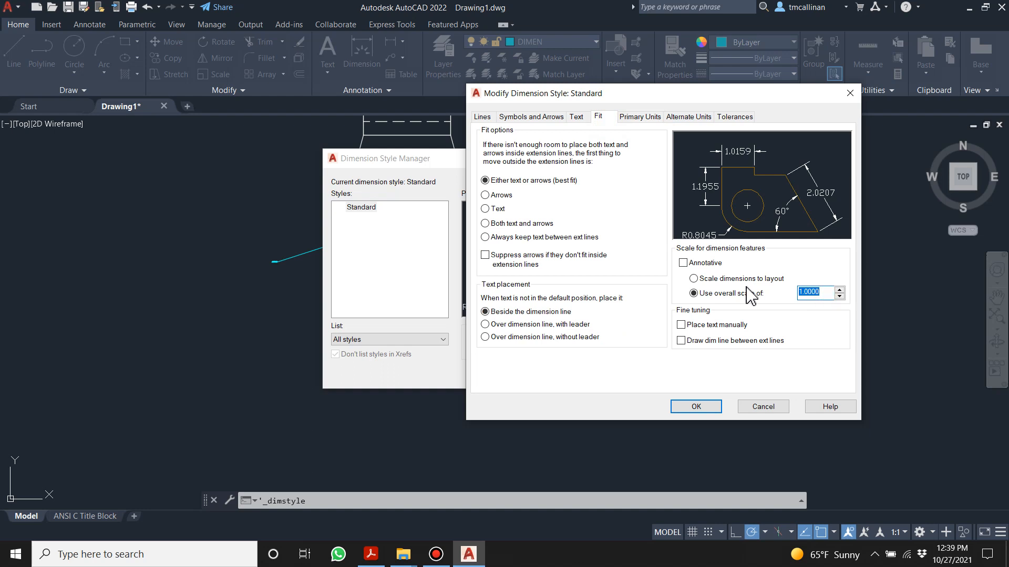
type("20")
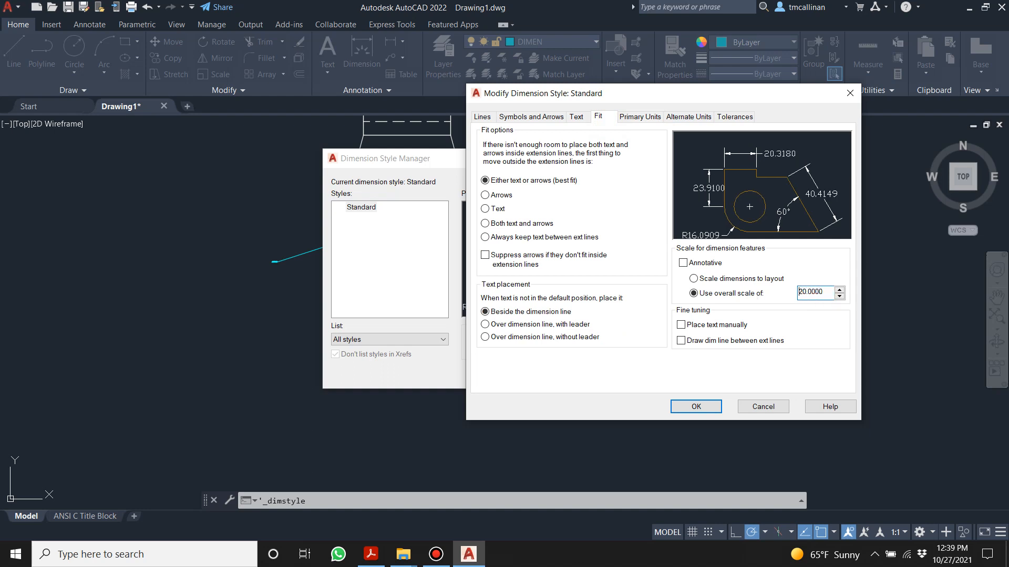
left_click(635, 117)
left_click(604, 161)
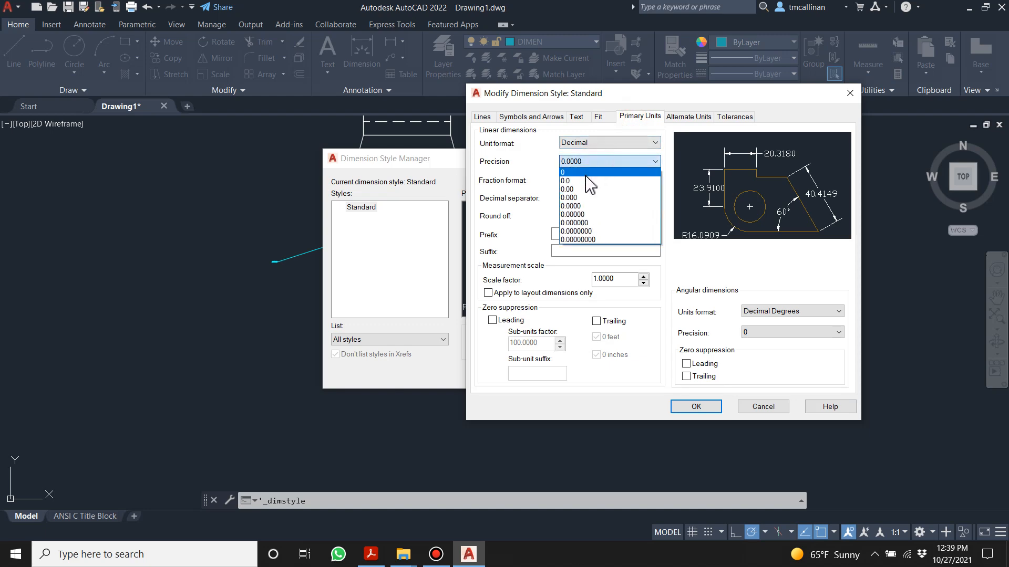
left_click(605, 172)
left_click(688, 407)
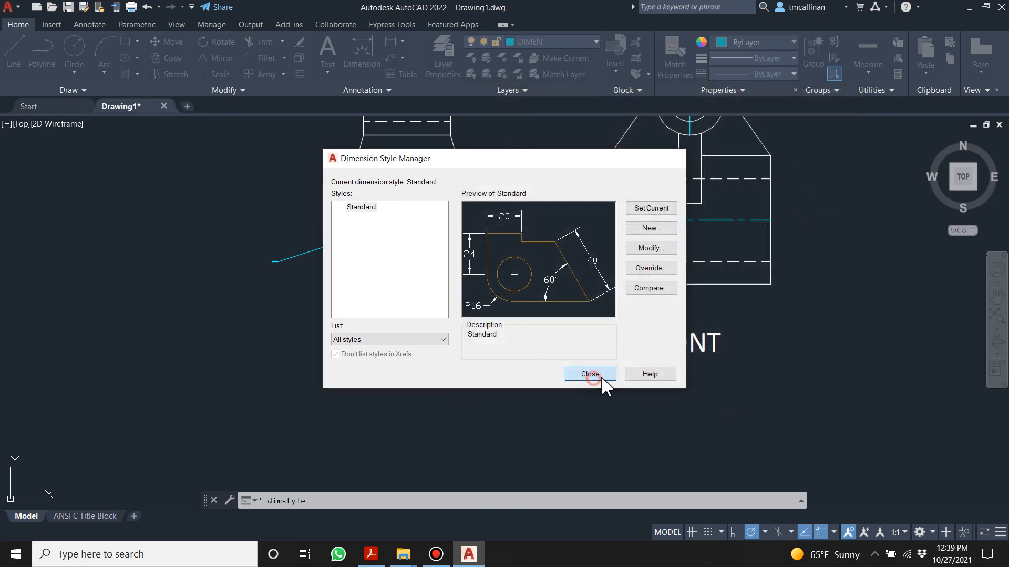
left_click(591, 375)
- Add a diameter dimension to the inner circle in the left view, placed below the outer circle's dimension
scroll(472, 270, "down", 4)
scroll(472, 270, "up", 2)
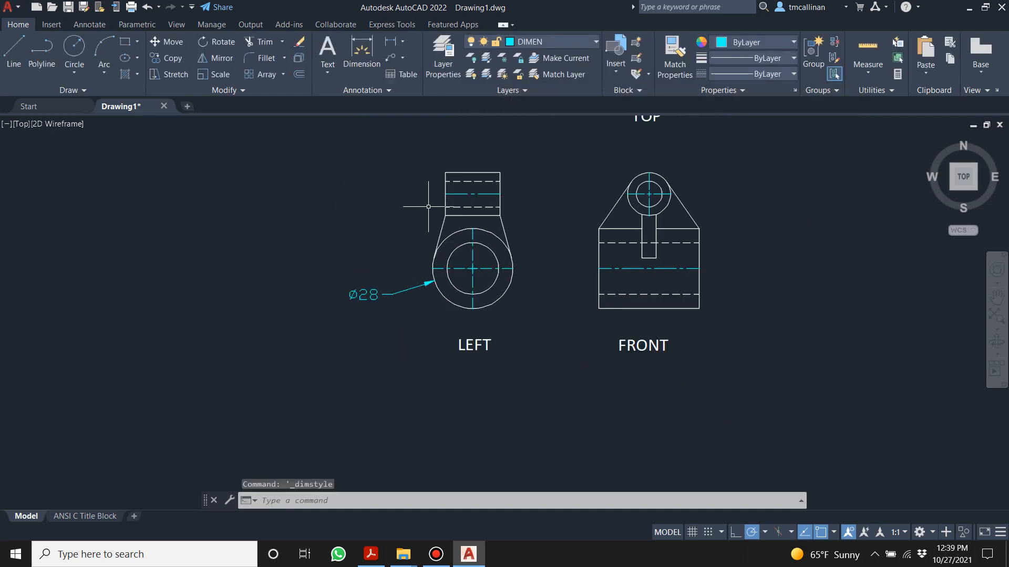
scroll(462, 210, "down", 4)
scroll(458, 201, "up", 4)
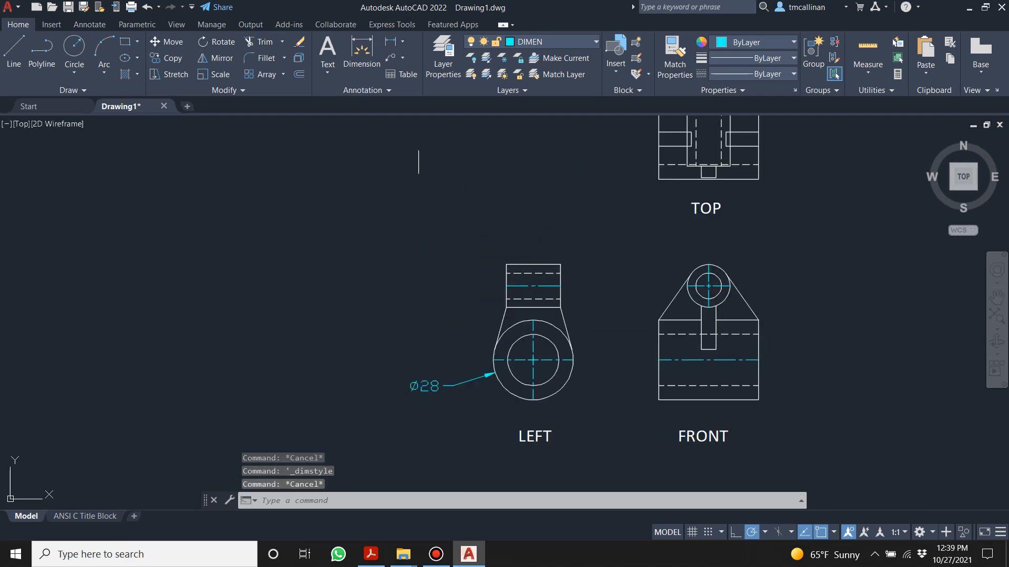
left_click(362, 52)
scroll(511, 311, "up", 2)
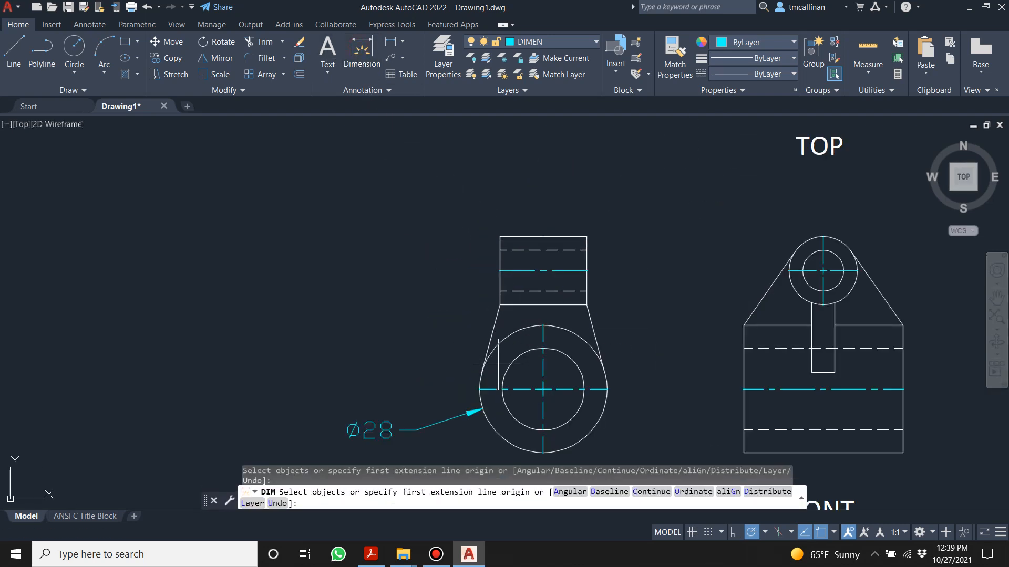
left_click(509, 414)
scroll(470, 432, "down", 5)
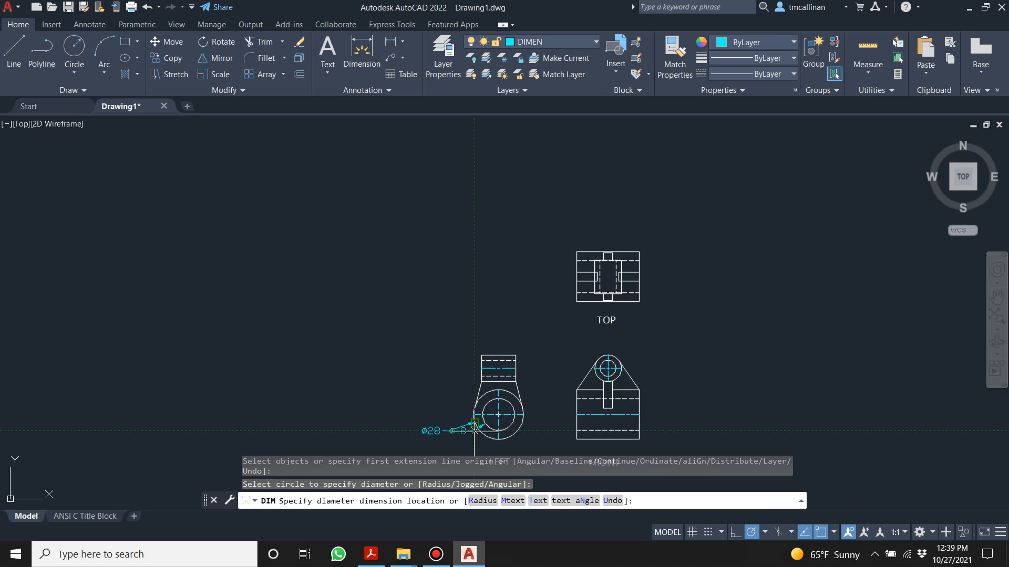
scroll(494, 336, "up", 4)
left_click(496, 331)
key("Escape")
- Modify the Standard dimension style to use an overall scale of 15
middle_click_drag(777, 191, 668, 280)
scroll(668, 280, "up", 2)
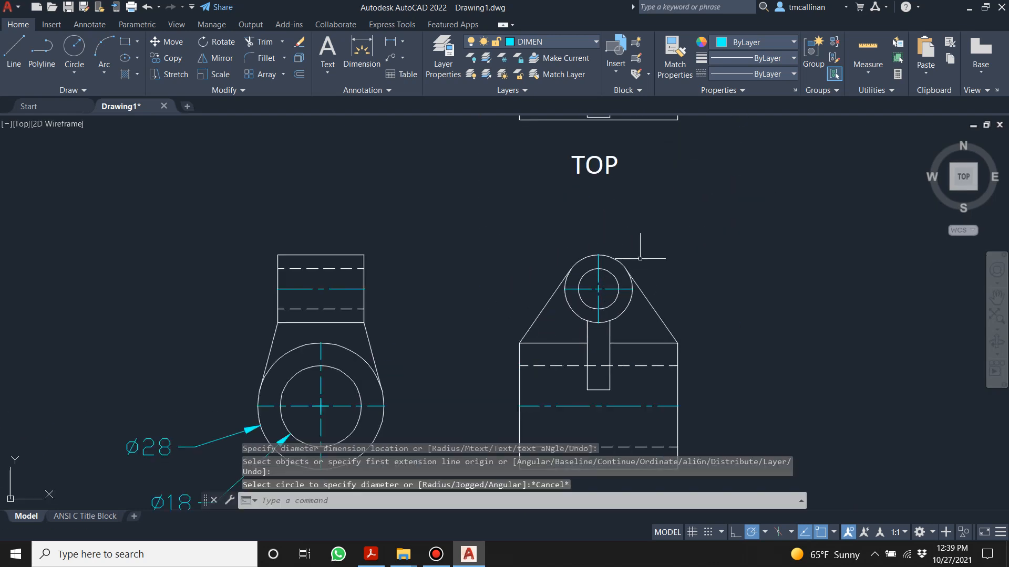
left_click(337, 90)
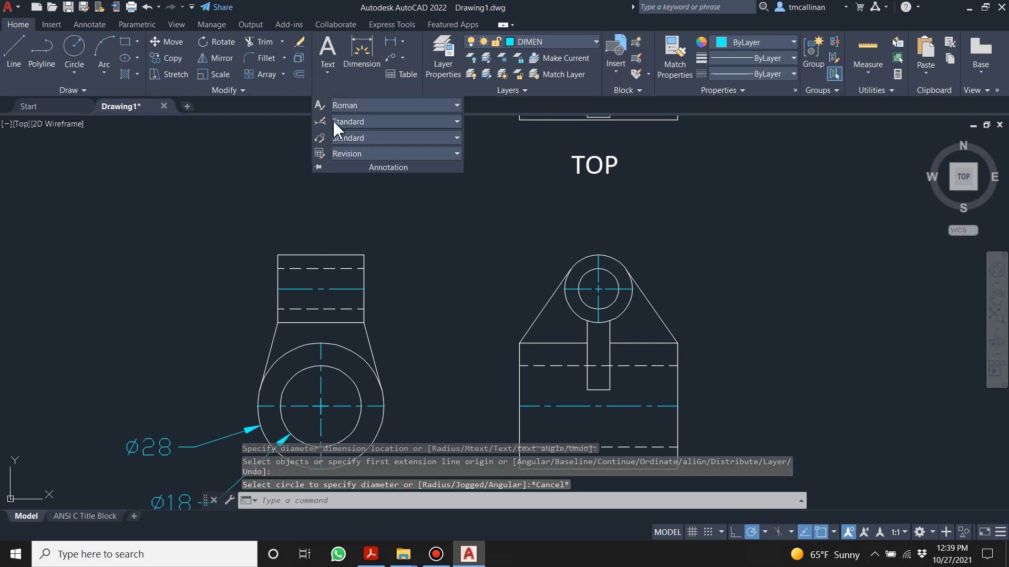
left_click(320, 121)
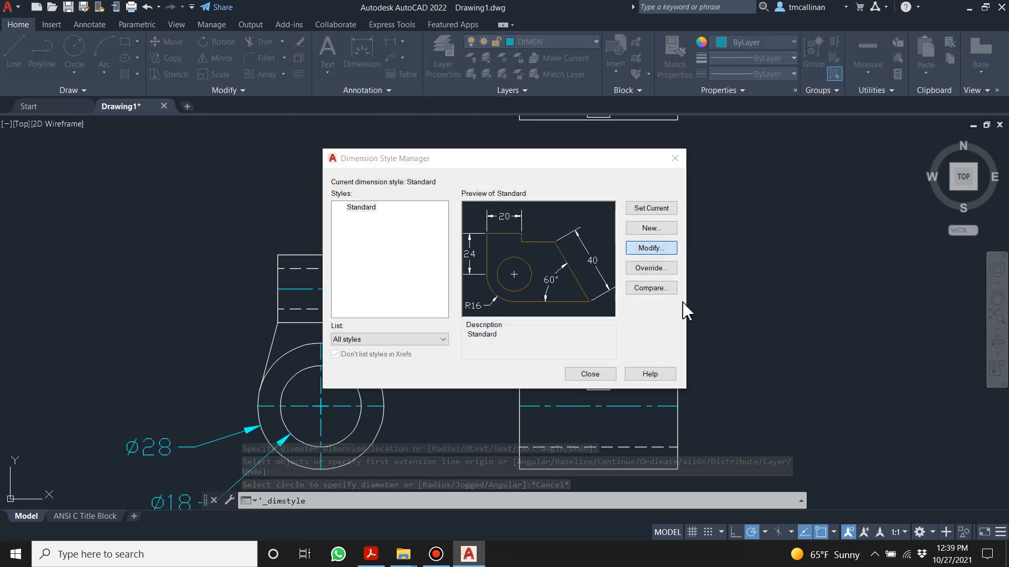
left_click(651, 248)
left_click(600, 117)
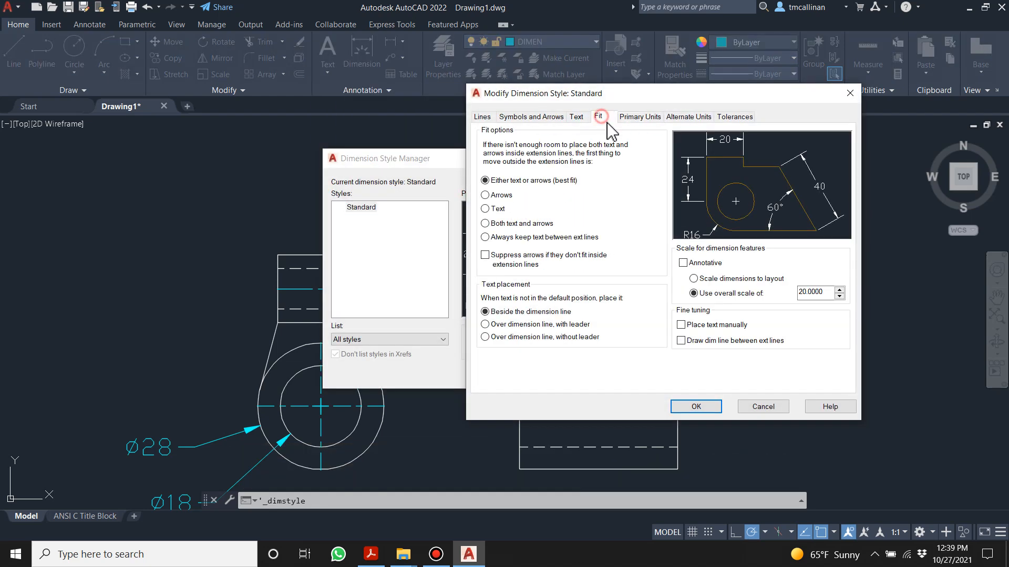
type("15")
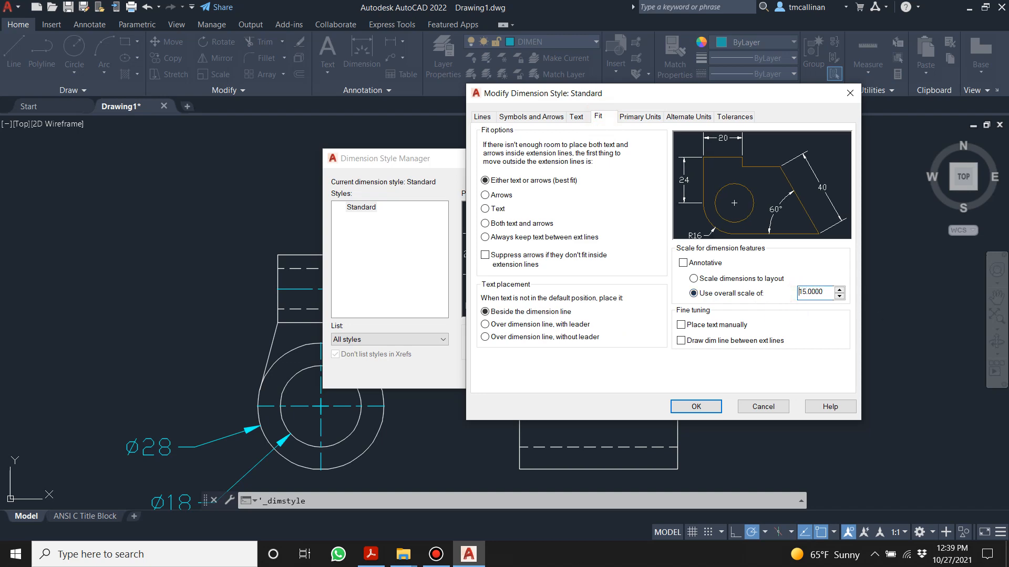
left_click(696, 407)
left_click(592, 375)
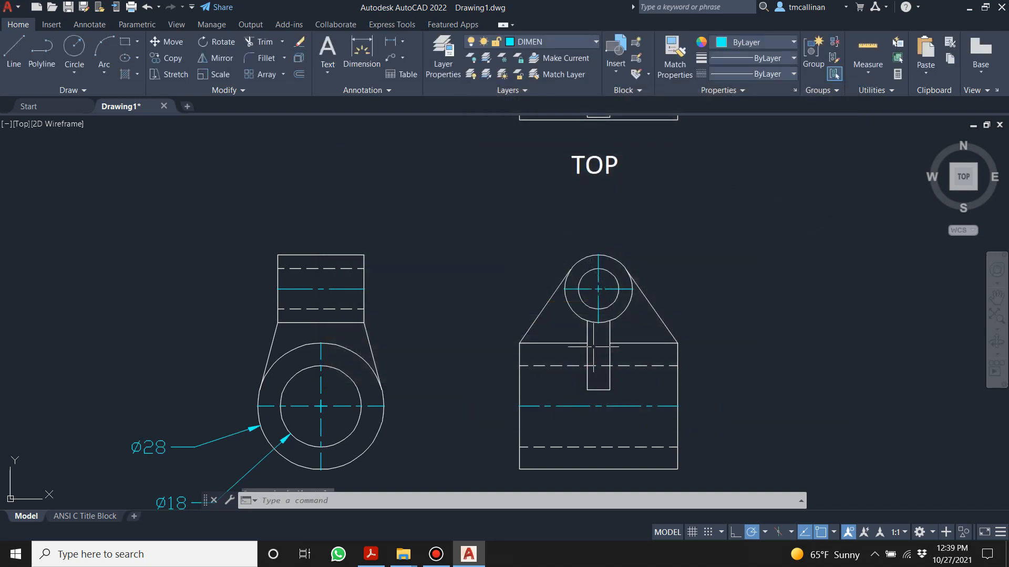
- Add a diameter dimension to the outer circle of the front view's upper boss, placed above and to its right
scroll(589, 338, "down", 3)
scroll(609, 342, "up", 2)
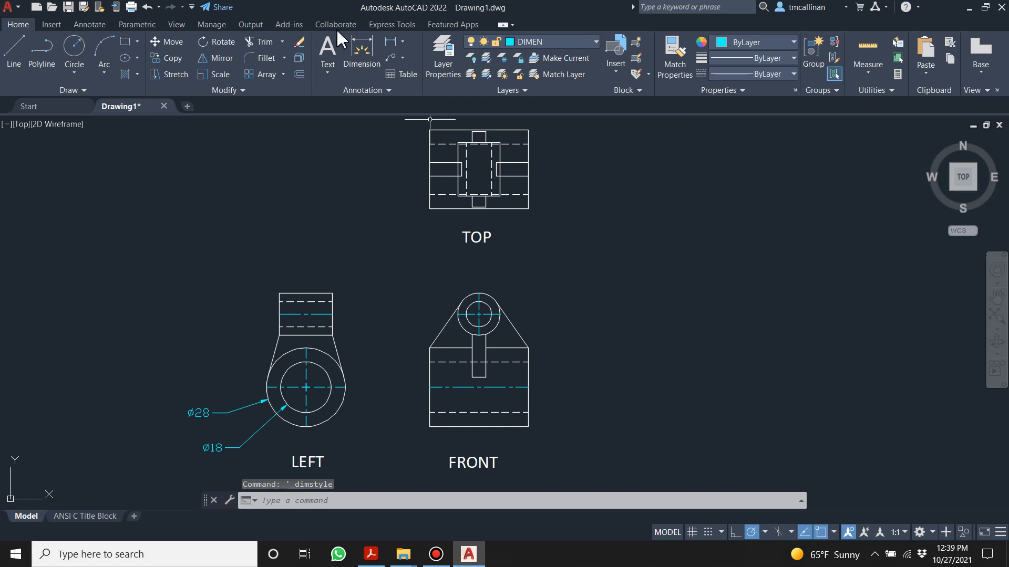
left_click(328, 47)
scroll(507, 293, "up", 2)
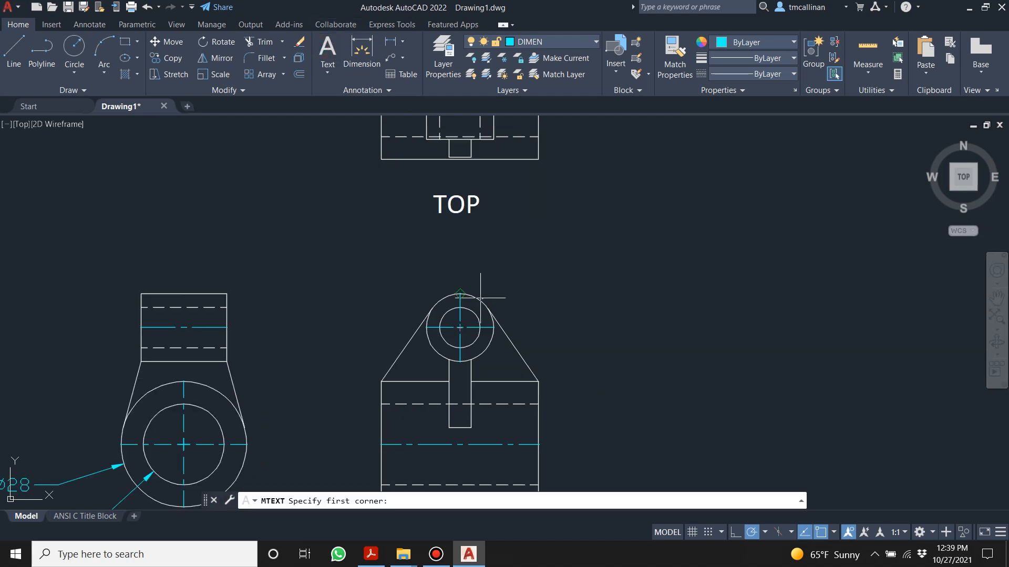
scroll(480, 298, "up", 3)
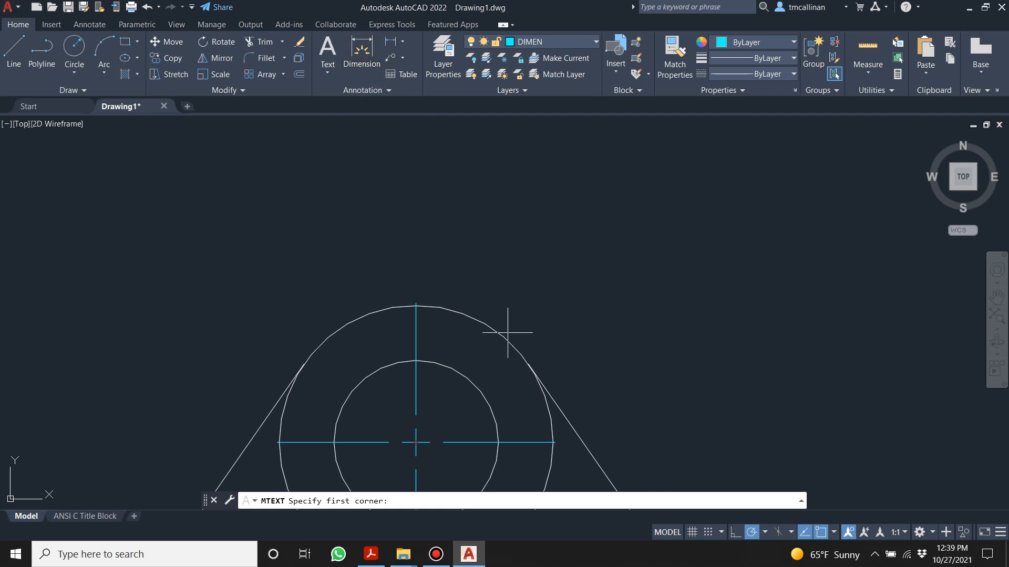
left_click(362, 50)
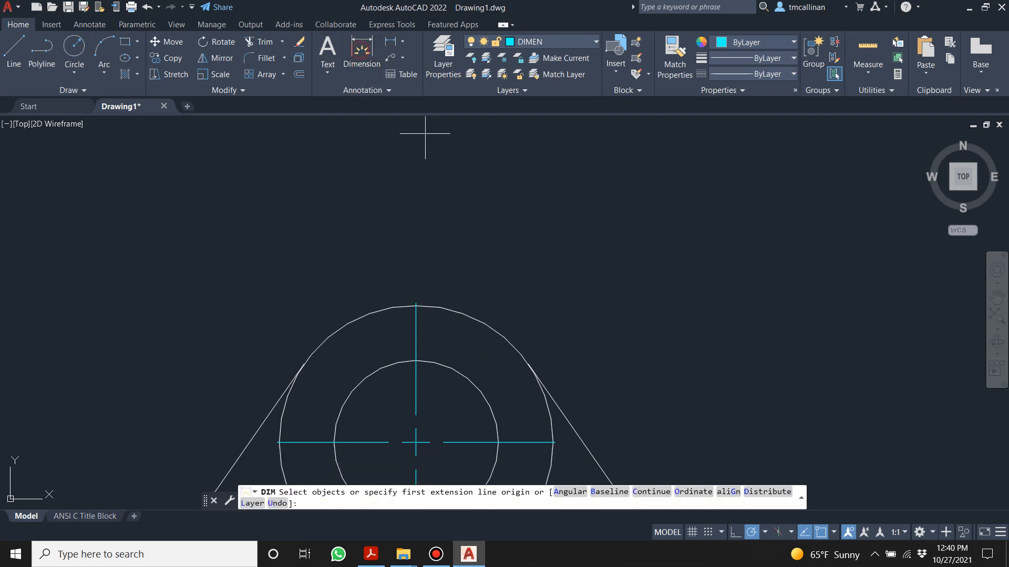
left_click(503, 337)
scroll(618, 247, "down", 4)
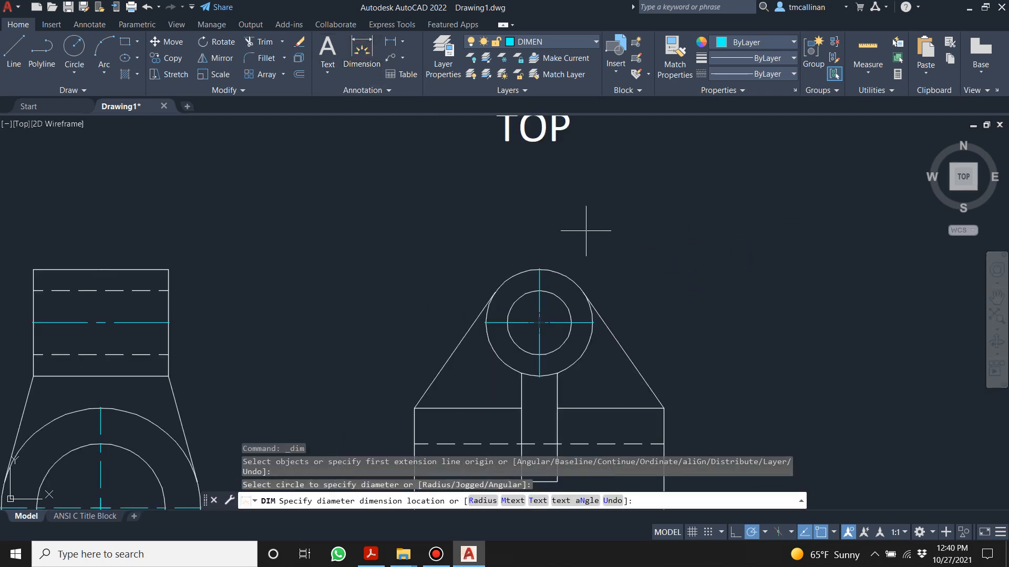
left_click(621, 221)
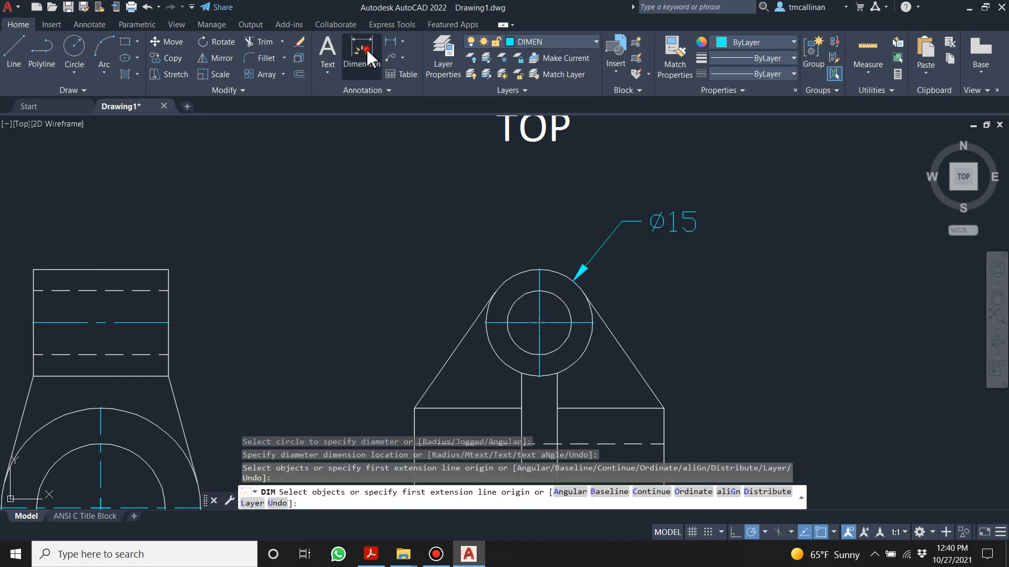
- Add a diameter dimension to the inner circle of the front view's upper boss, placed just below the outer circle's dimension
left_click(563, 303)
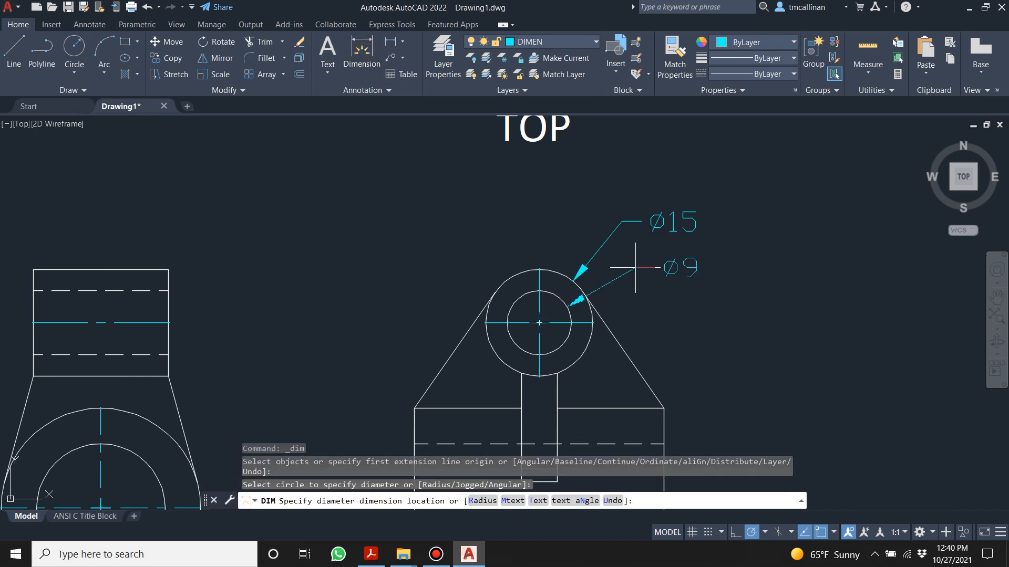
left_click(591, 270)
key("Escape")
scroll(414, 223, "down", 4)
scroll(480, 277, "down", 4)
scroll(451, 232, "up", 4)
scroll(485, 250, "down", 4)
scroll(510, 263, "up", 2)
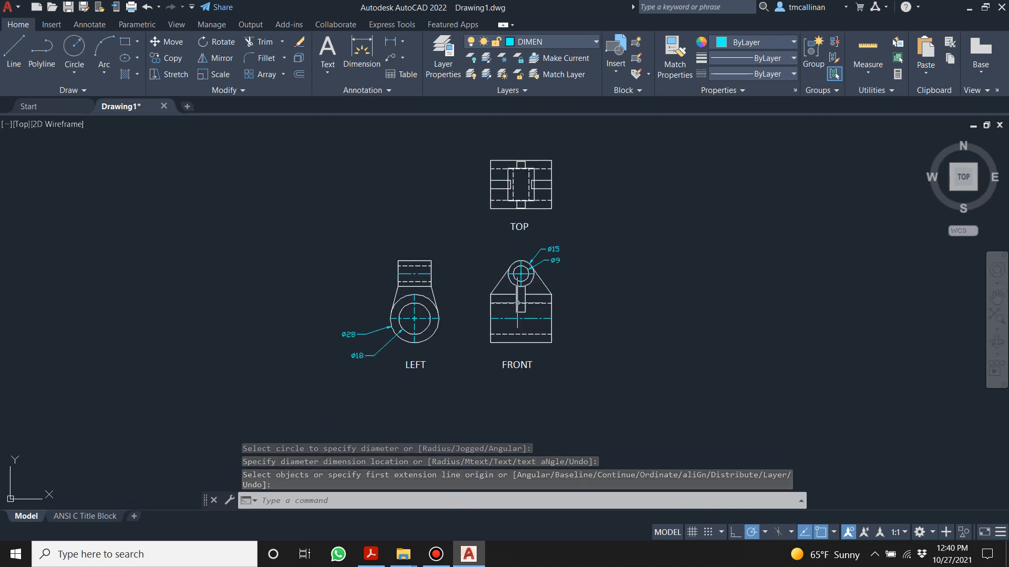
- Dimension the front view's overall width along its bottom edge, placing the dimension between the view and the FRONT label
scroll(499, 326, "up", 2)
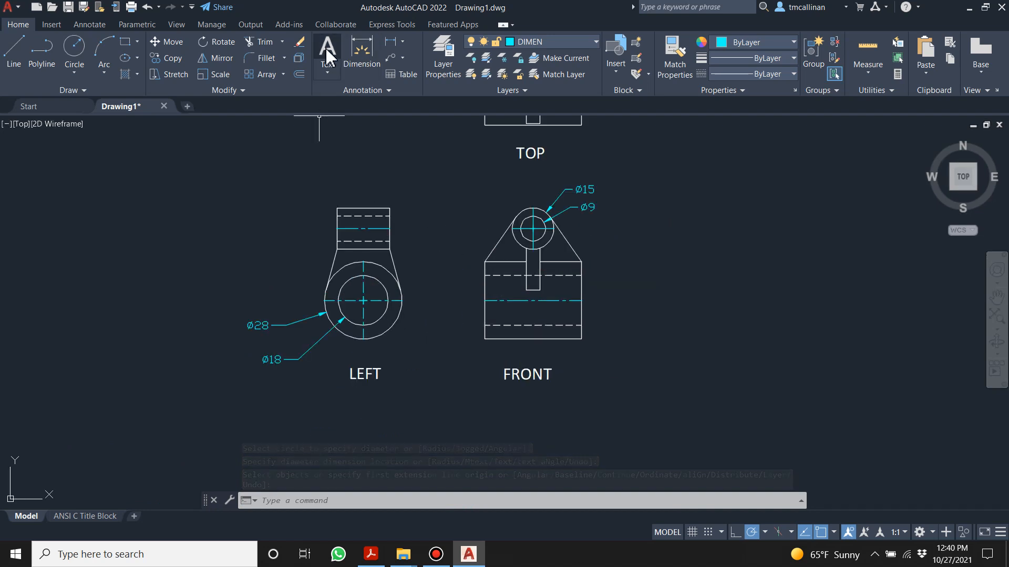
left_click(363, 58)
scroll(534, 373, "up", 2)
left_click(525, 317)
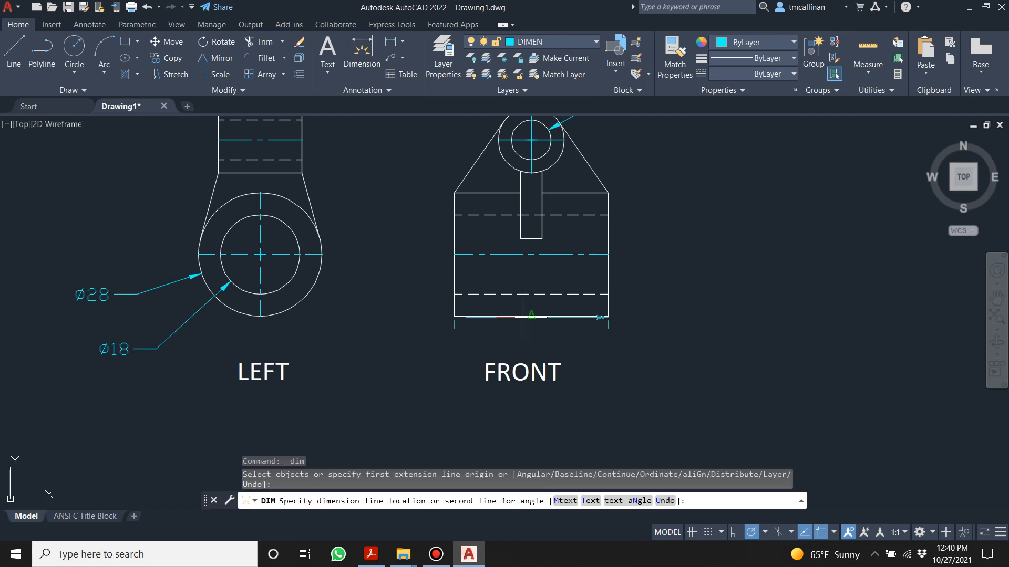
left_click(521, 341)
key("Return")
scroll(541, 288, "down", 2)
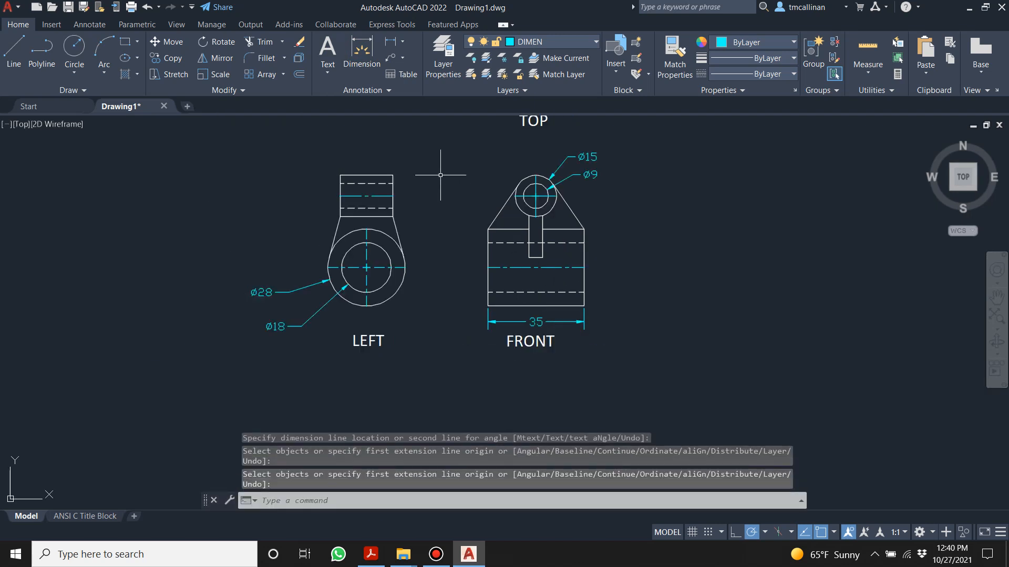
- Add a vertical dimension from the front view rib's lower corner to the upper circle's centre, placed right of the view
scroll(441, 175, "down", 2)
middle_click_drag(441, 175, 477, 228)
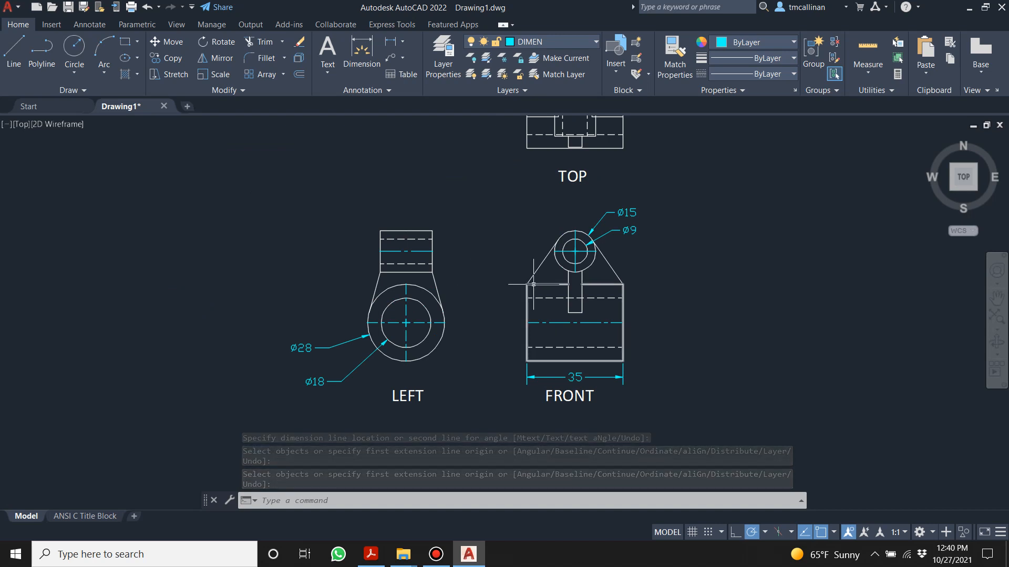
scroll(534, 284, "up", 2)
scroll(594, 330, "up", 2)
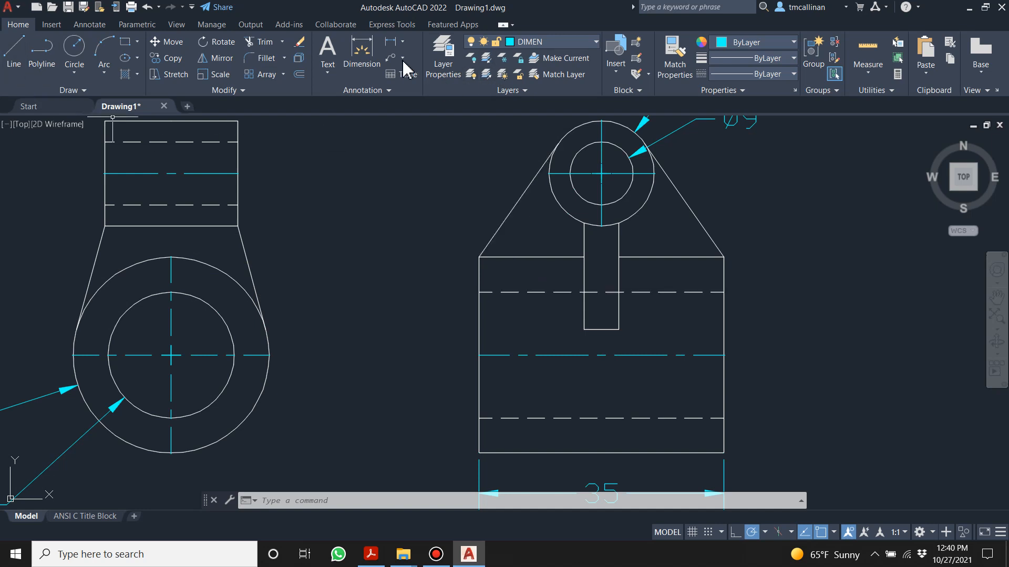
left_click(361, 51)
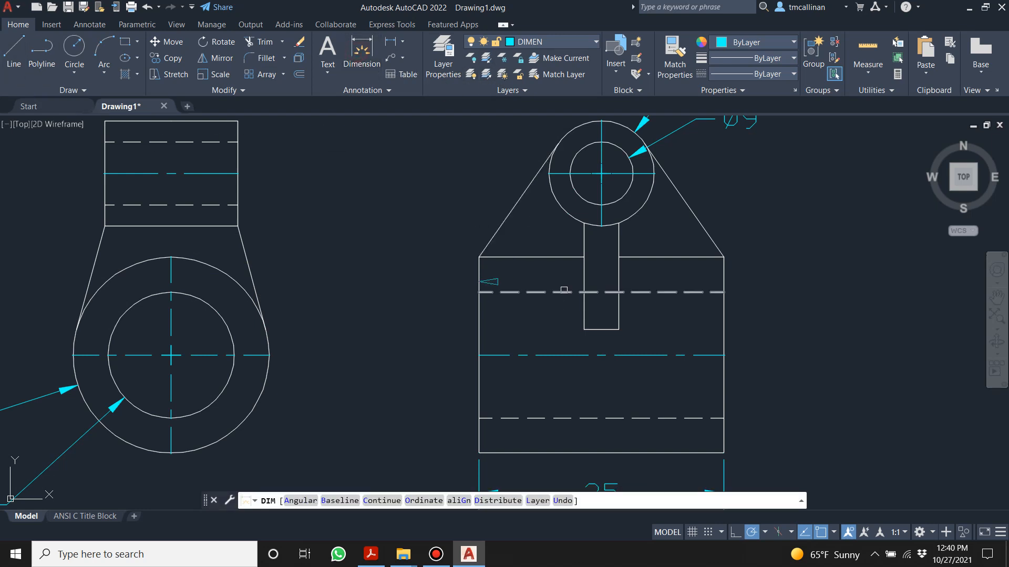
left_click(618, 329)
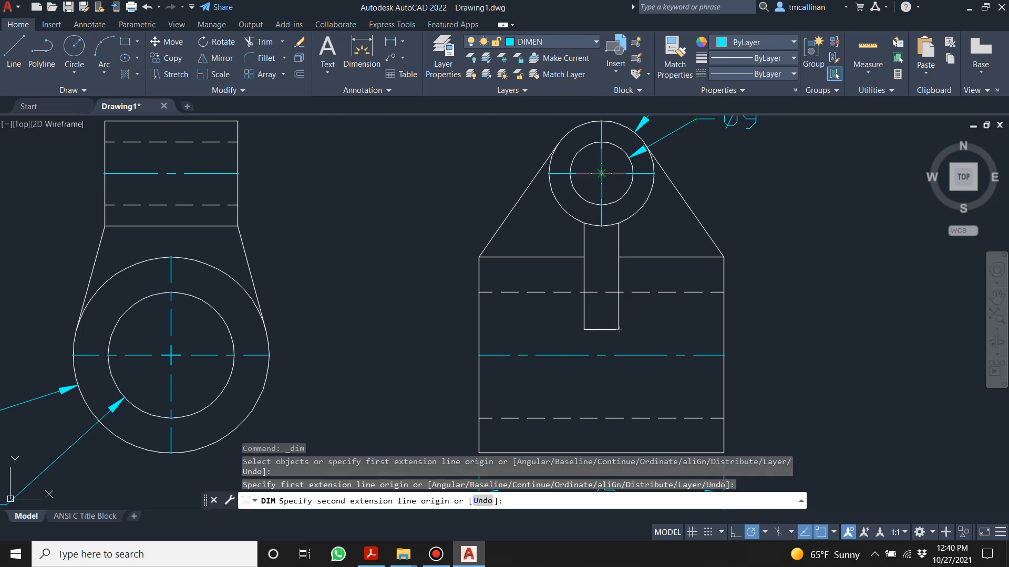
left_click(602, 175)
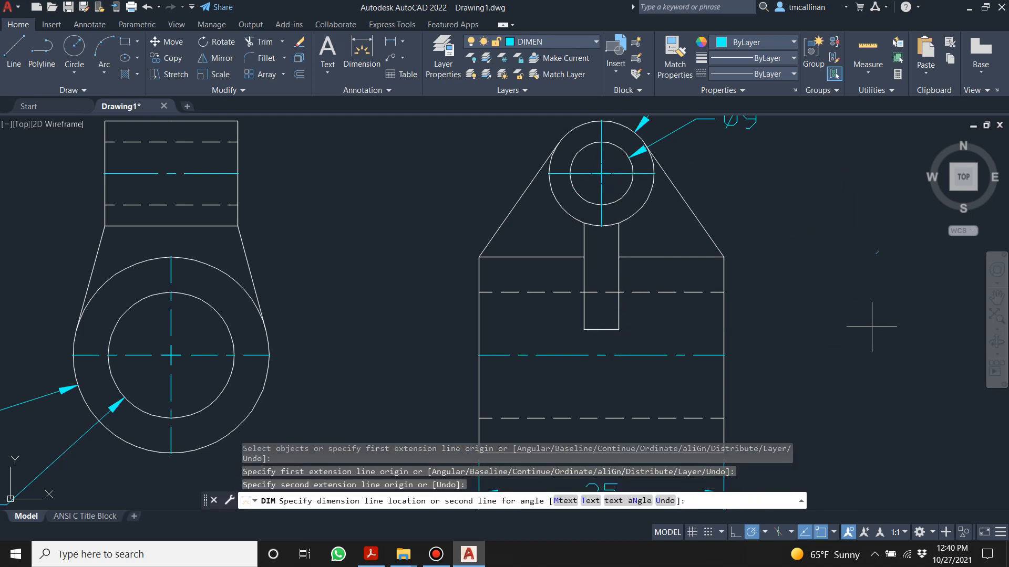
left_click(894, 328)
scroll(783, 252, "down", 3)
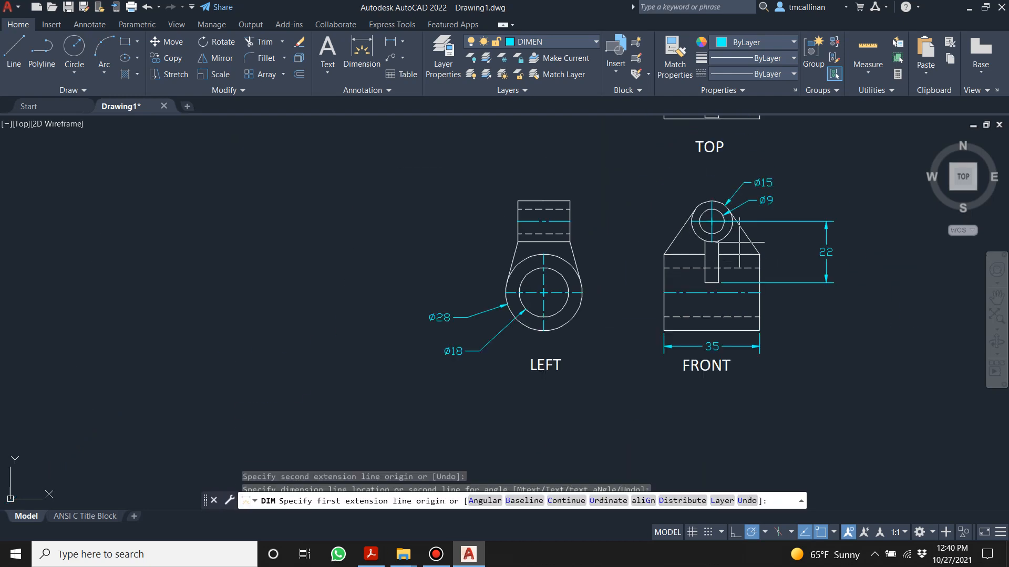
scroll(740, 160, "down", 4)
scroll(742, 158, "up", 4)
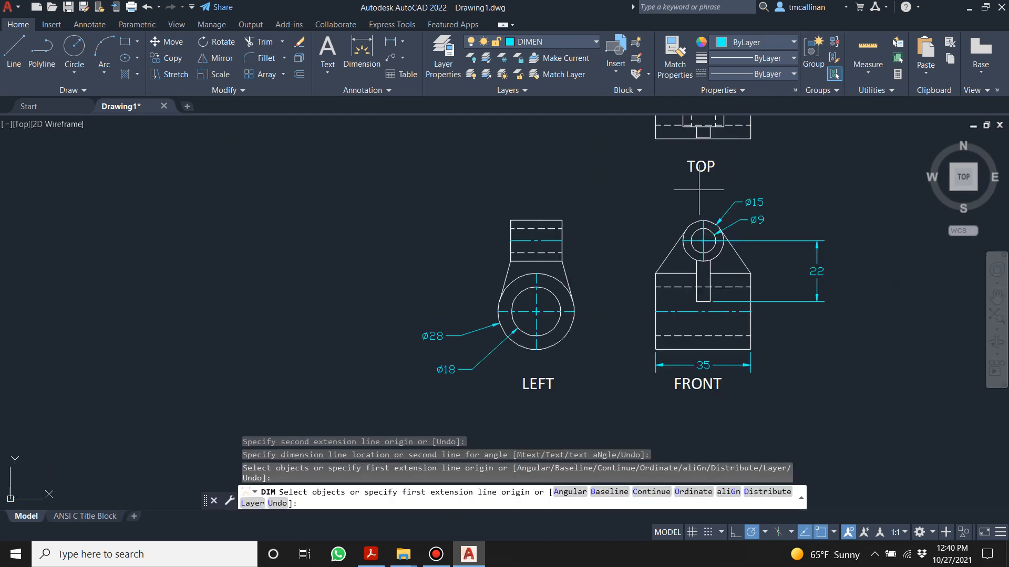
scroll(768, 229, "up", 2)
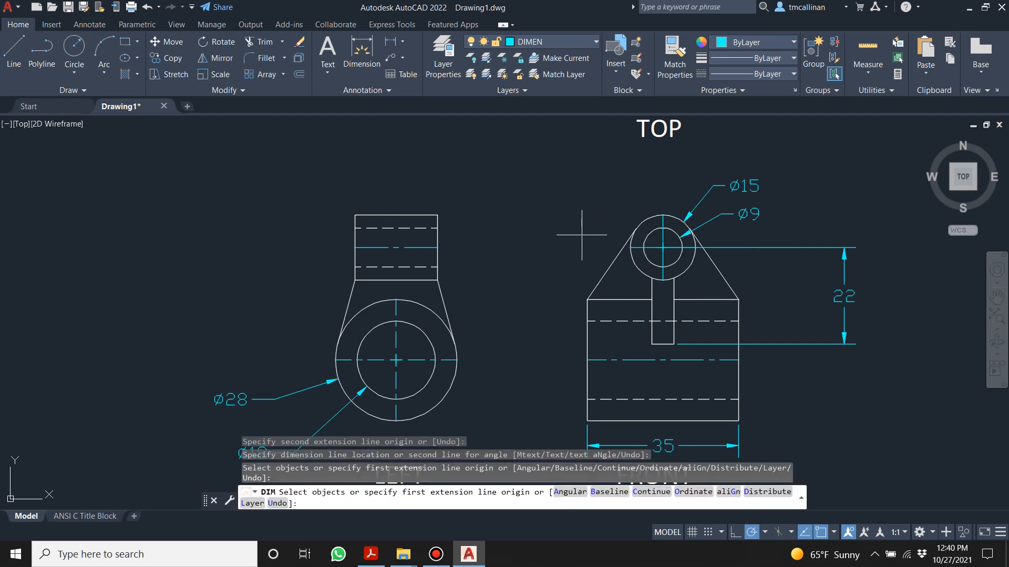
key("Escape")
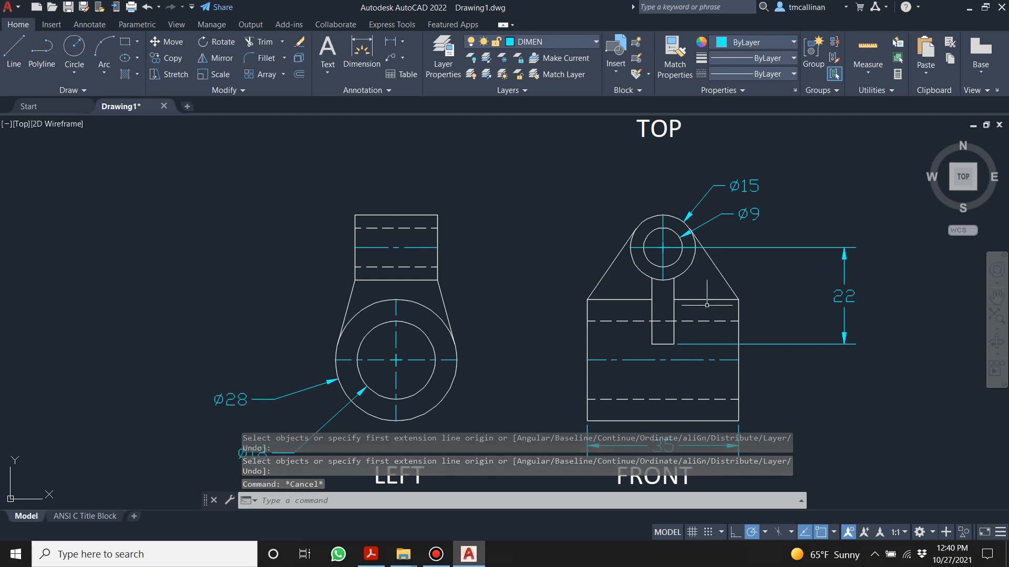
- Review the dimensioned views against the Example 18 drawing in the Acrobat PDF and return to AutoCAD
scroll(696, 314, "down", 3)
scroll(683, 302, "up", 2)
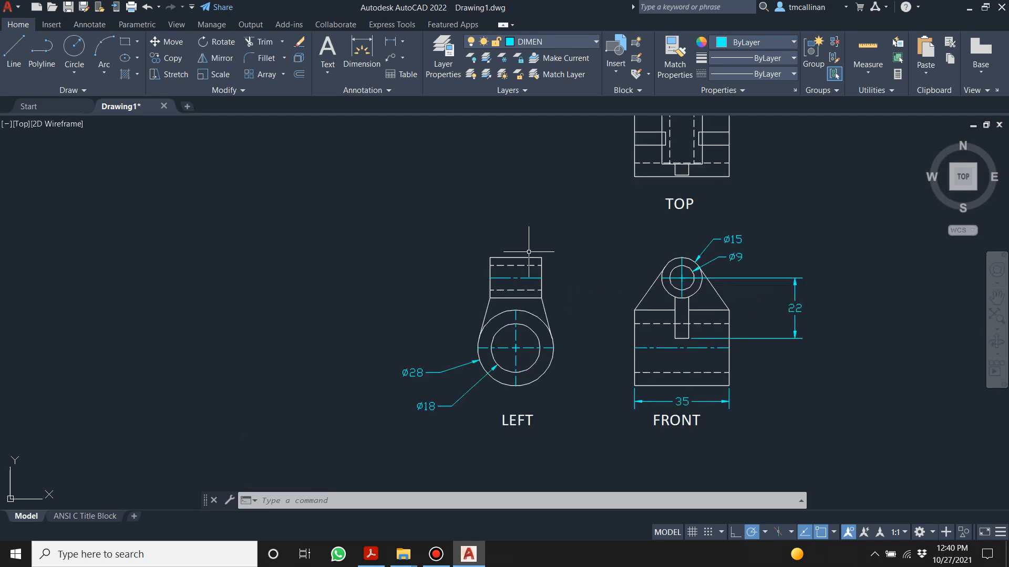
scroll(592, 229, "down", 2)
scroll(626, 210, "up", 2)
middle_click_drag(627, 209, 605, 303)
scroll(604, 324, "down", 1)
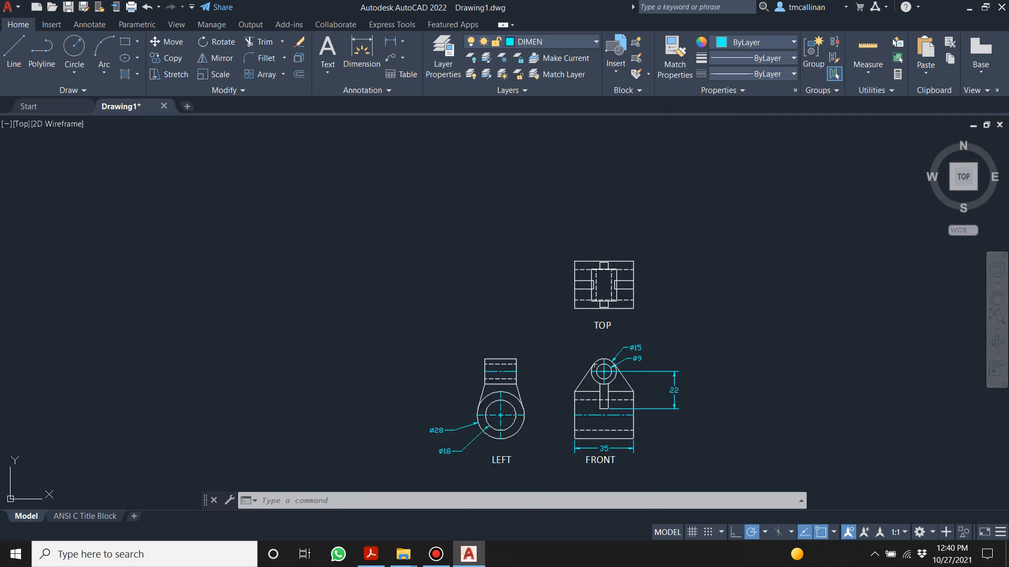
scroll(574, 429, "up", 1)
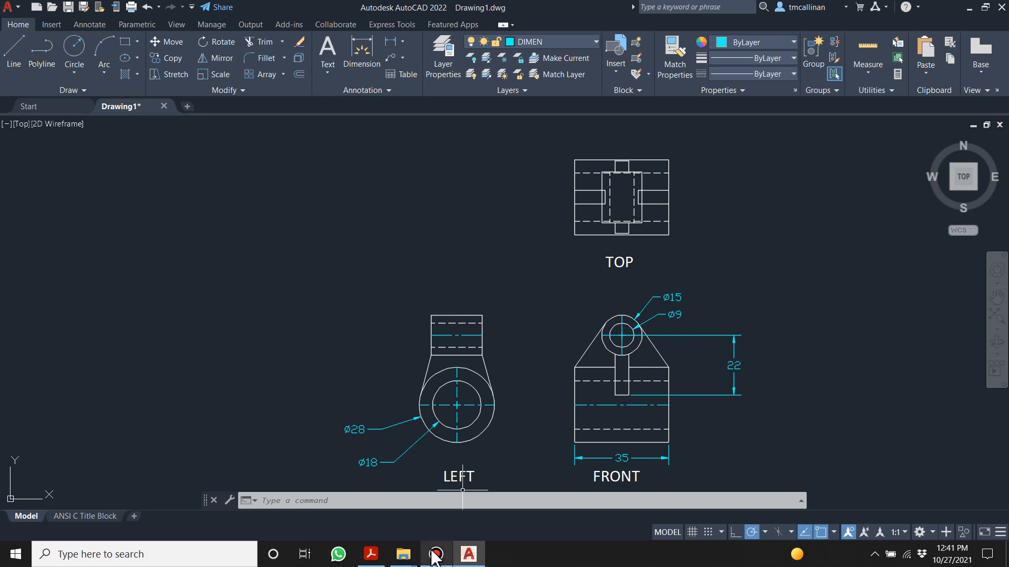
left_click(371, 554)
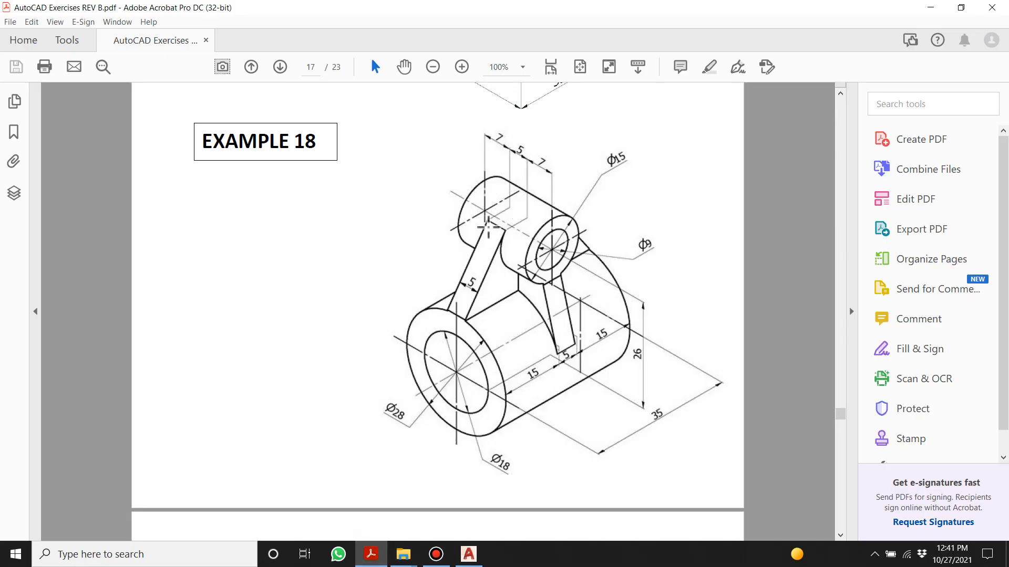
left_click(468, 554)
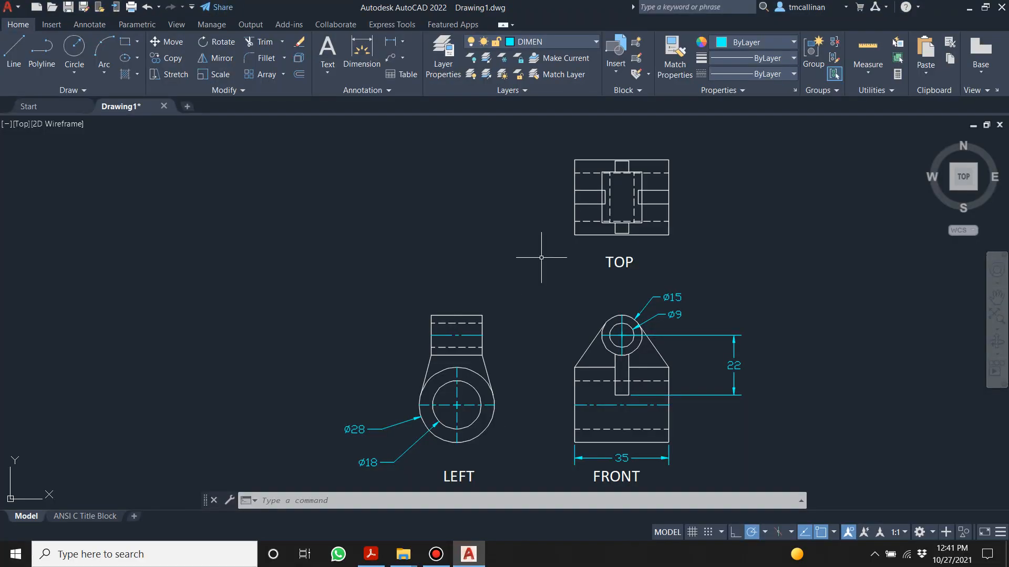
- Dimension the thickness of the right-hand rib in the top view, placing the dimension to the right of the view
scroll(632, 187, "up", 4)
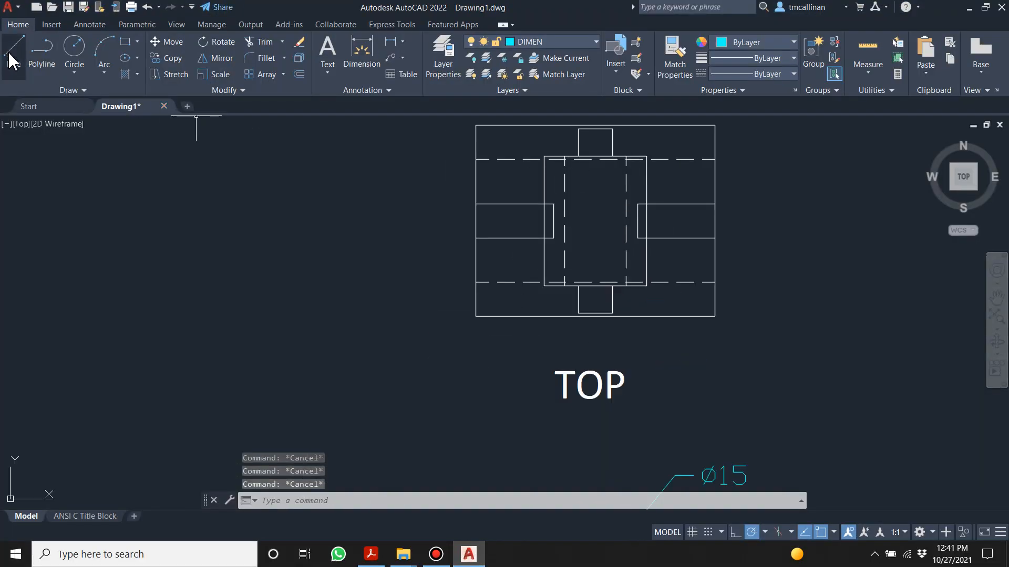
left_click(360, 44)
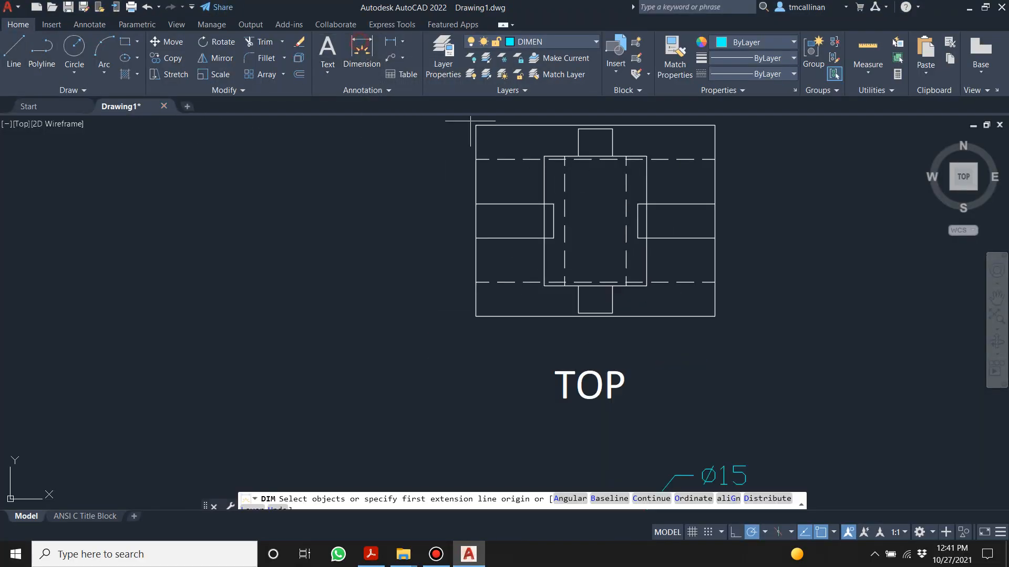
left_click(679, 237)
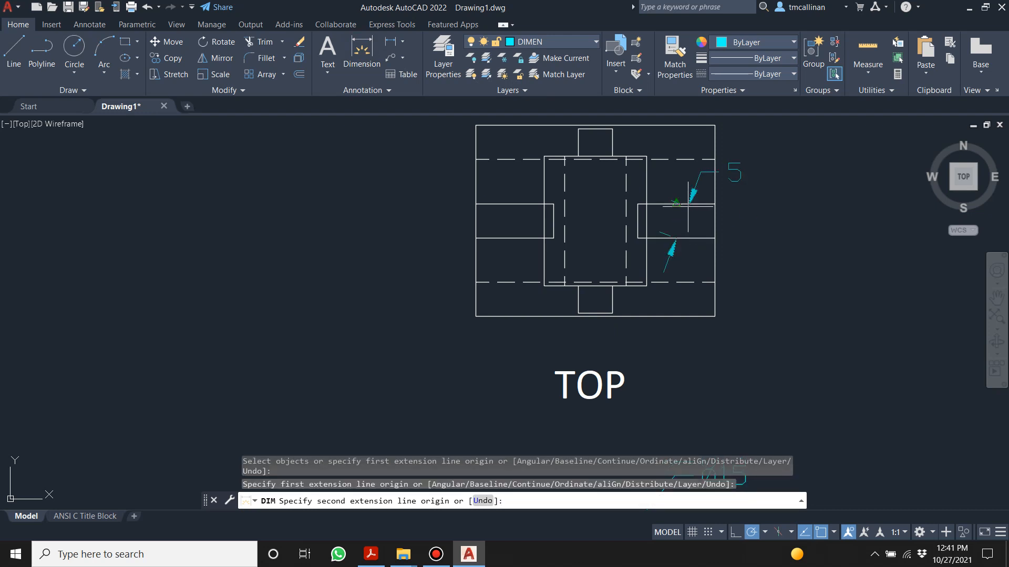
left_click(677, 203)
left_click(784, 221)
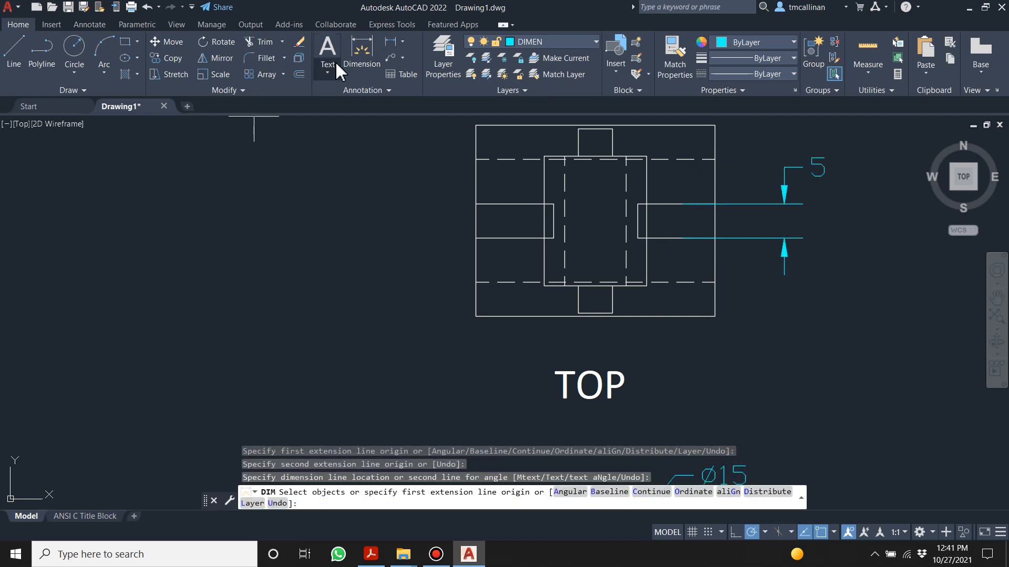
- Dimension the width of the upper rib in the top view, placing the dimension above the view
left_click(361, 50)
scroll(581, 150, "down", 1)
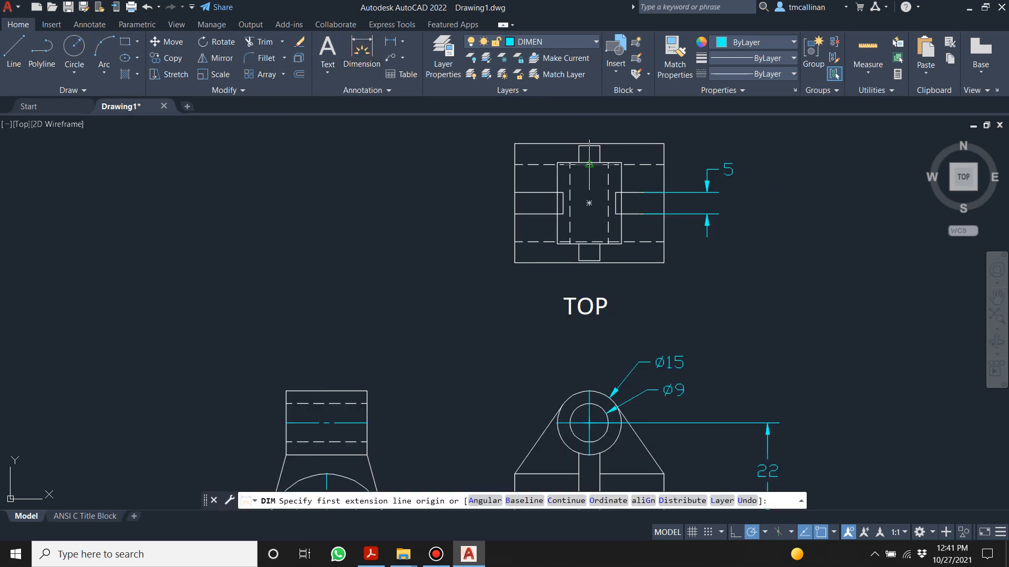
scroll(583, 153, "up", 2)
scroll(596, 139, "up", 2)
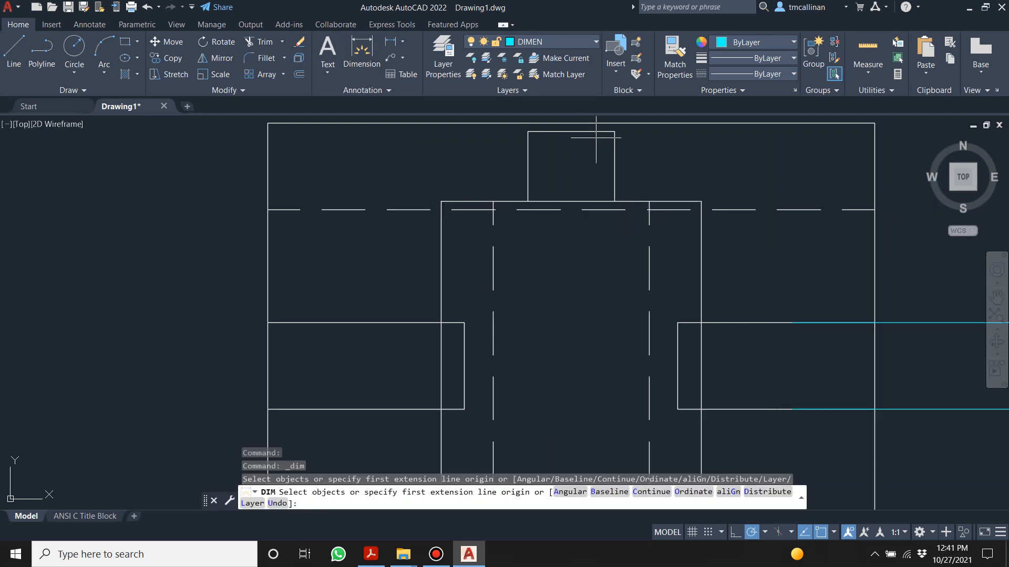
left_click(595, 131)
scroll(595, 134, "down", 2)
middle_click_drag(594, 131, 590, 198)
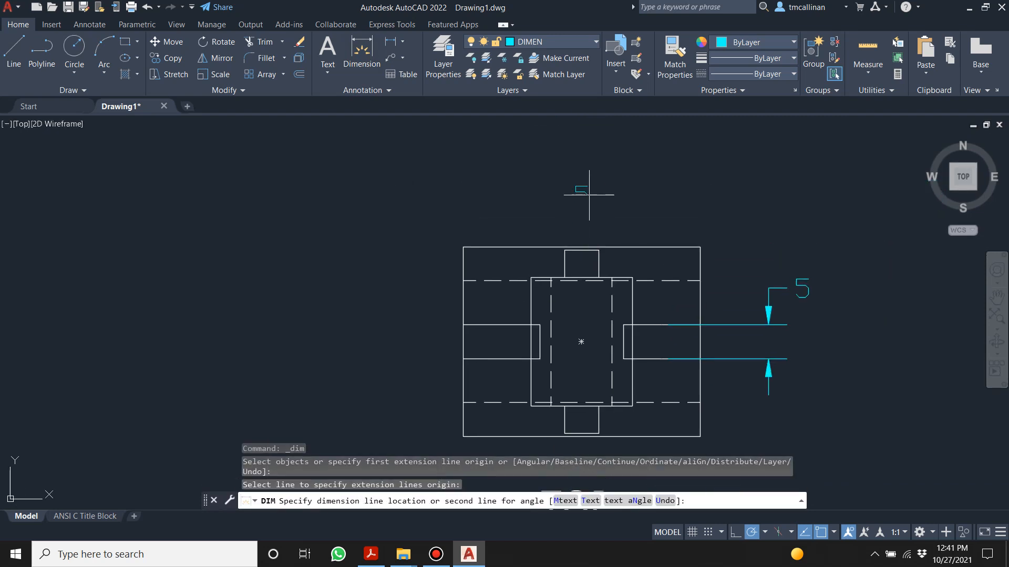
left_click(583, 192)
scroll(581, 221, "down", 3)
middle_click_drag(580, 389, 596, 290)
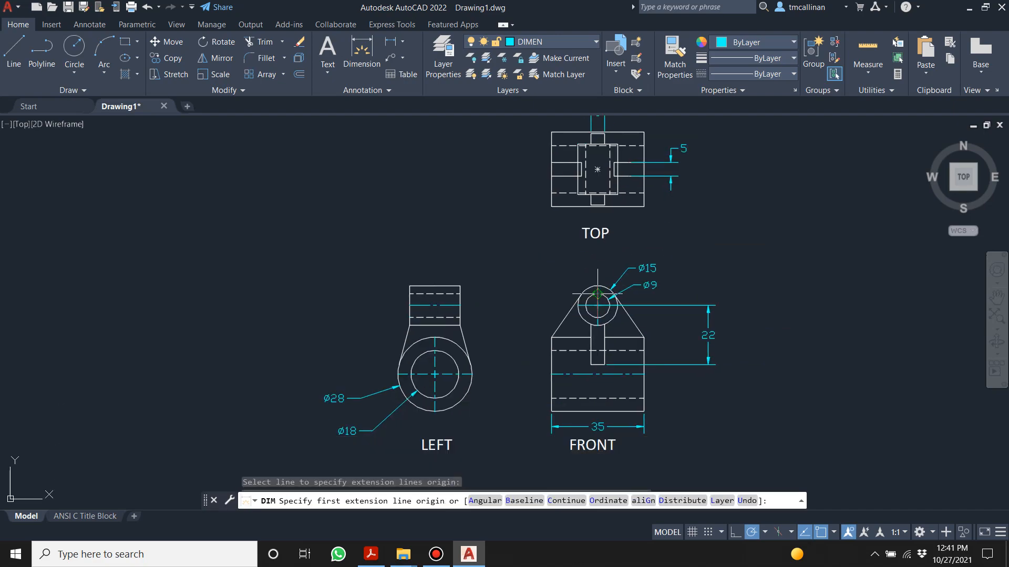
scroll(596, 290, "up", 1)
- Check the dimensions of the Example 18 drawing in the Acrobat PDF and return to AutoCAD
left_click(371, 554)
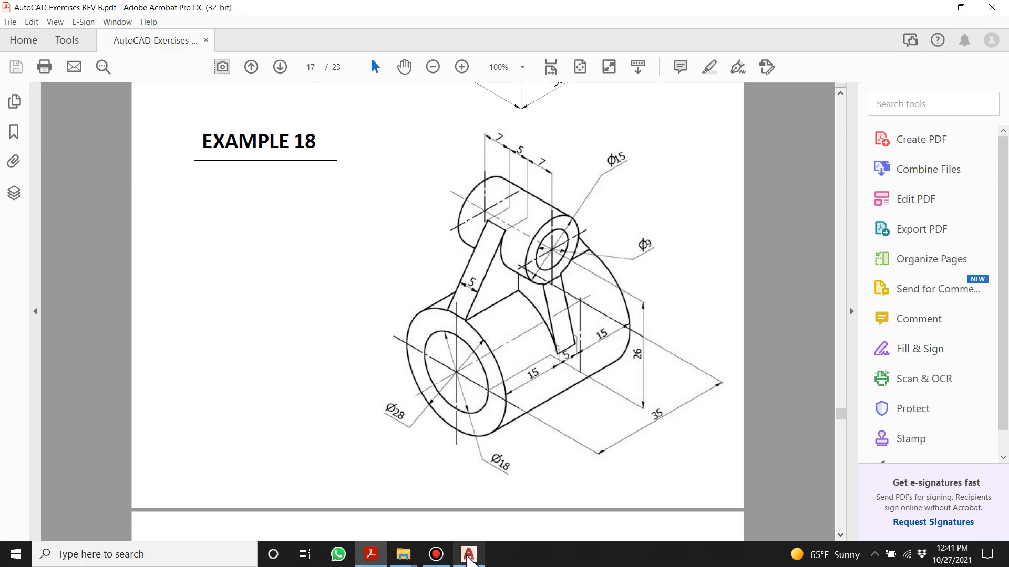
left_click(469, 554)
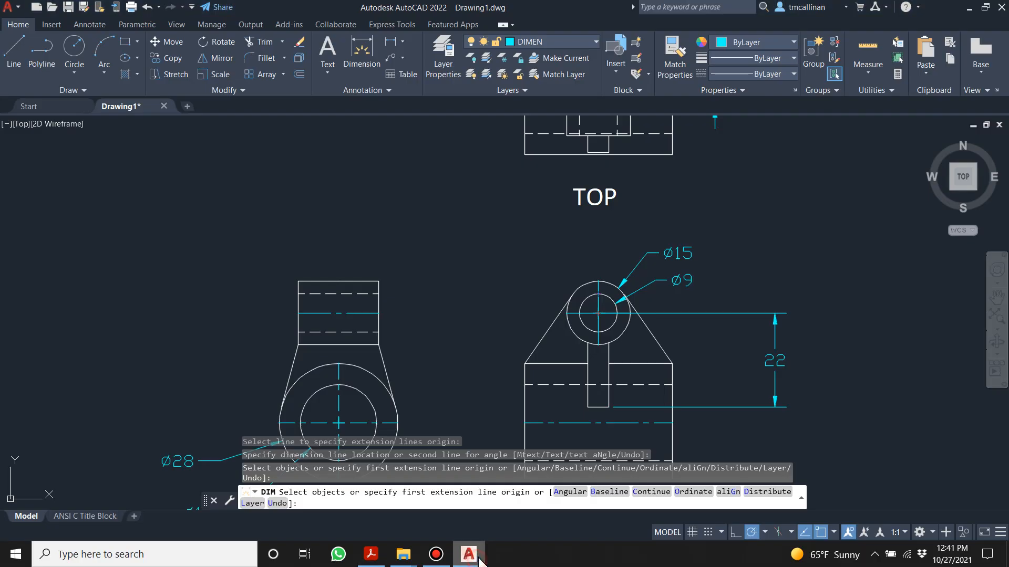
left_click(367, 71)
left_click(365, 281)
key("Escape")
- Dimension the length of the upper cylinder in the left view, placing the dimension above the view
left_click(363, 71)
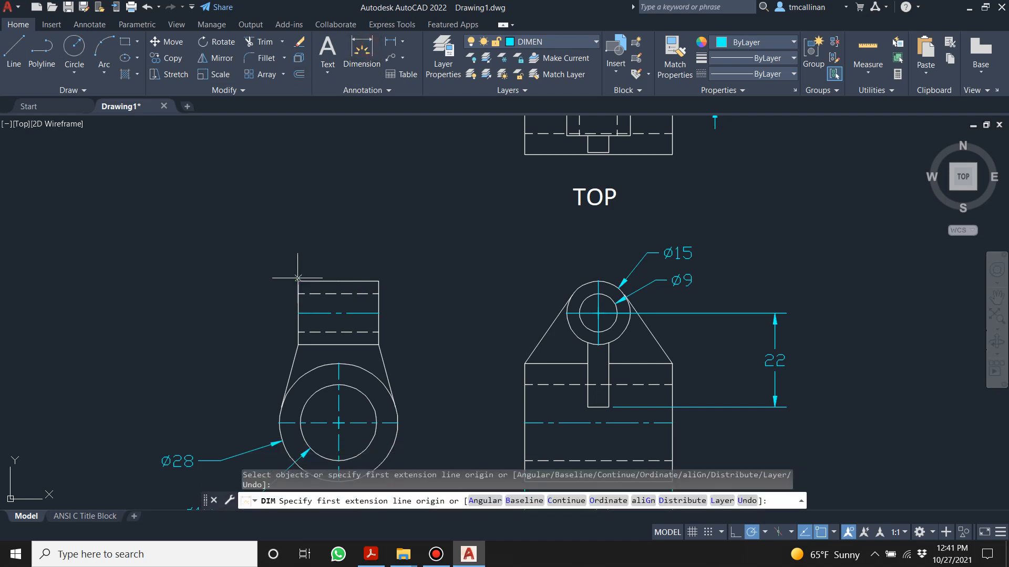
left_click(298, 281)
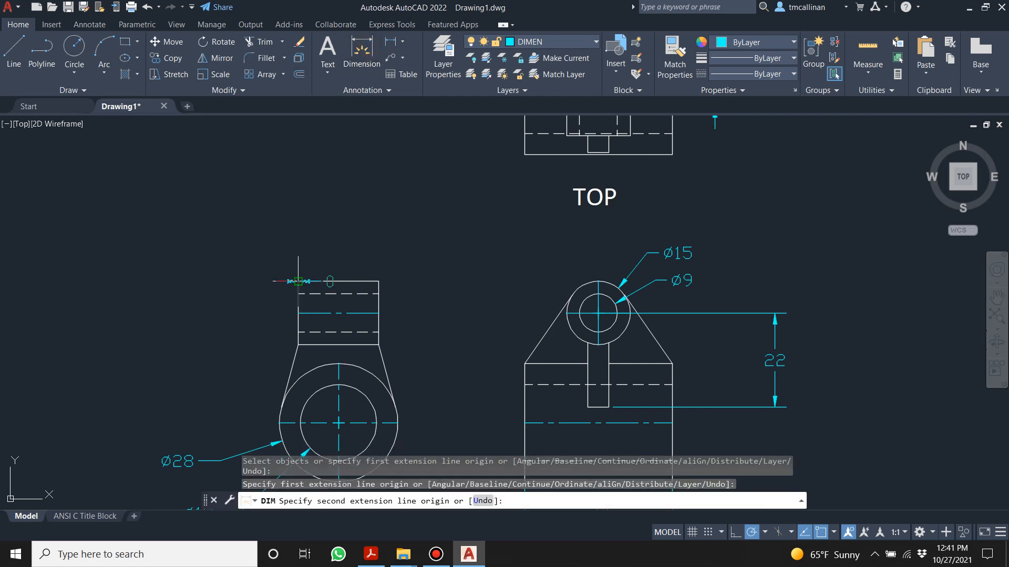
left_click(378, 281)
left_click(360, 243)
key("Return")
scroll(337, 344, "down", 1)
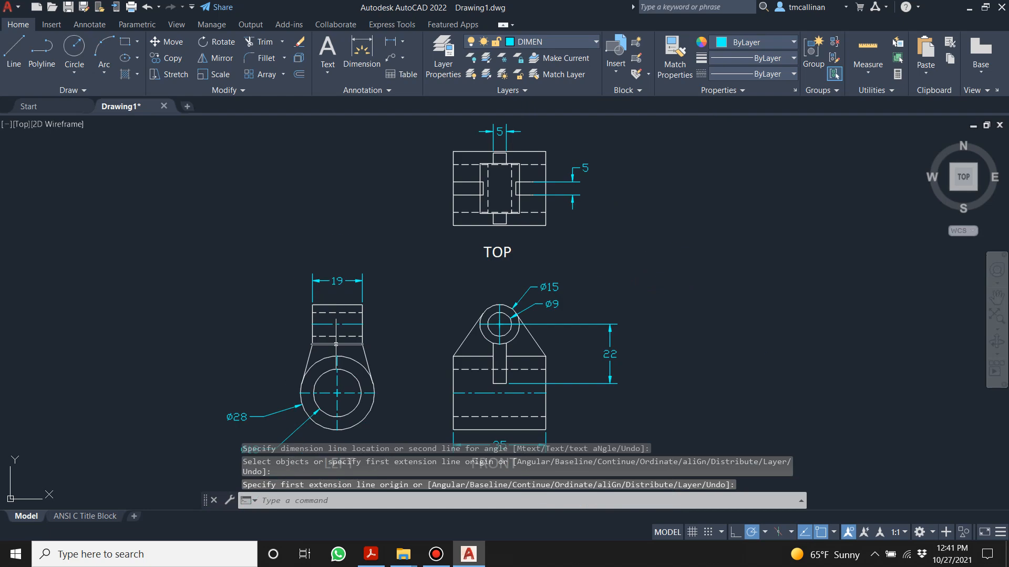
scroll(313, 344, "up", 1)
scroll(313, 345, "down", 1)
key("Escape")
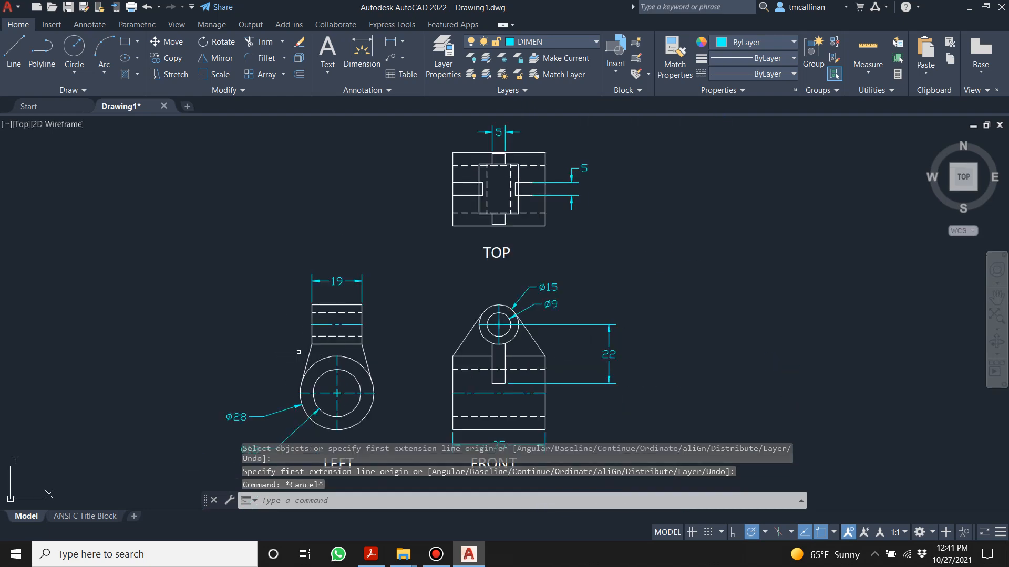
- Inspect the left view's upper cylinder and the rib area joining it to the lower cylinder
scroll(269, 327, "down", 2)
scroll(295, 351, "up", 5)
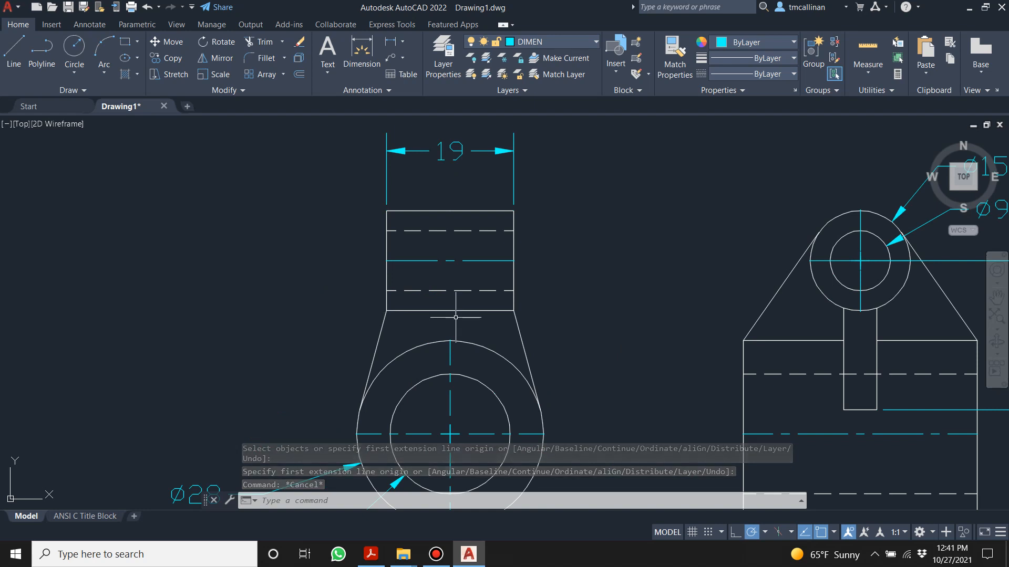
scroll(455, 318, "down", 2)
scroll(456, 318, "down", 2)
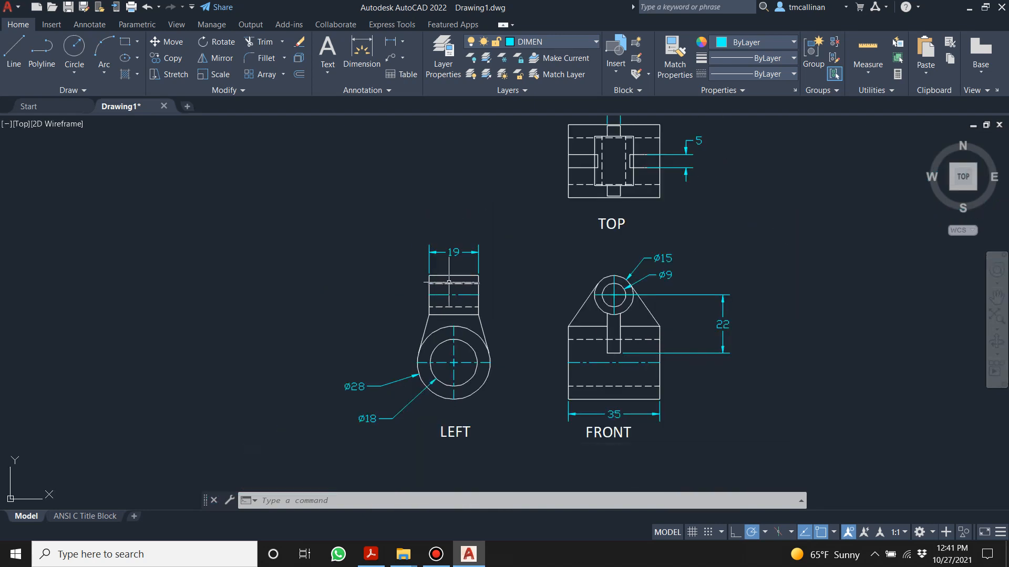
scroll(449, 282, "up", 2)
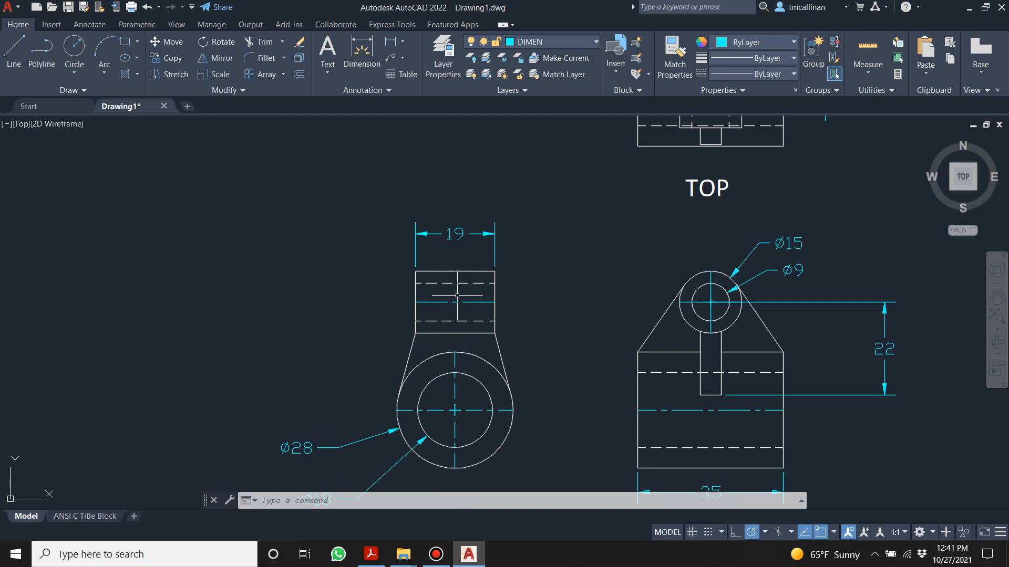
scroll(457, 295, "down", 2)
key("Escape")
key("Escape")
scroll(490, 274, "up", 2)
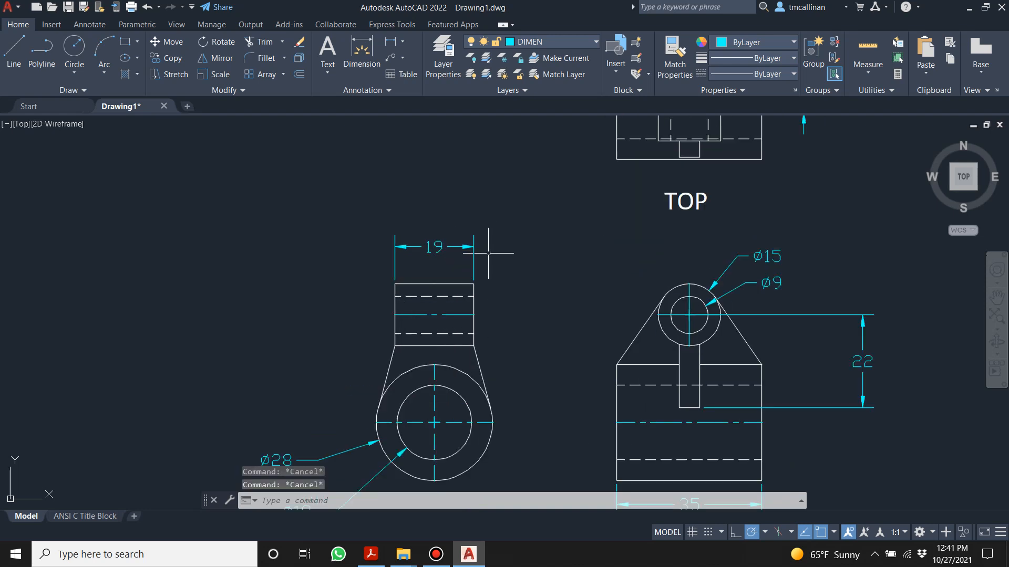
- Turn on the Con1 construction layer and make it the current layer
left_click(552, 42)
left_click(549, 53)
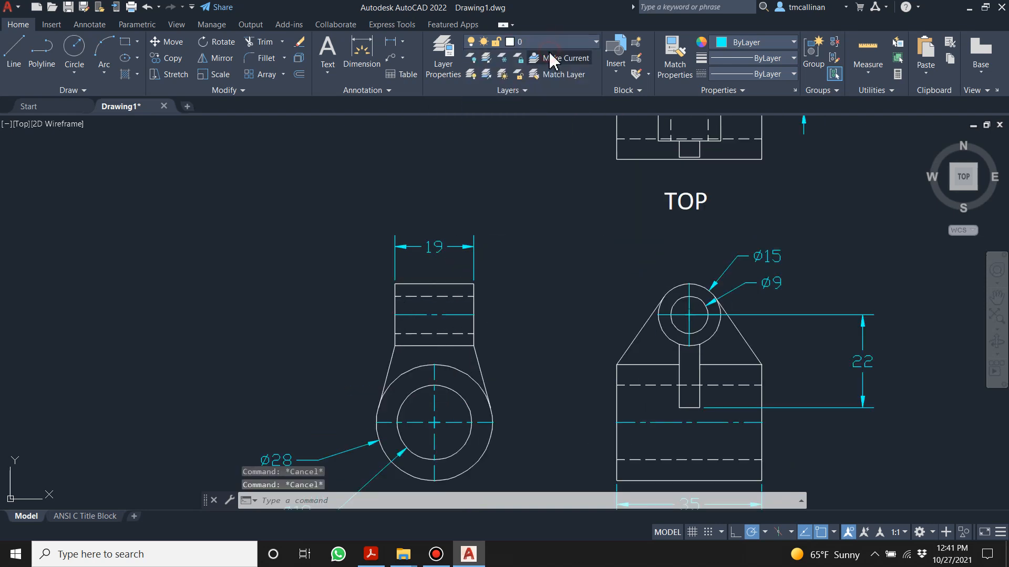
key("Escape")
left_click(529, 42)
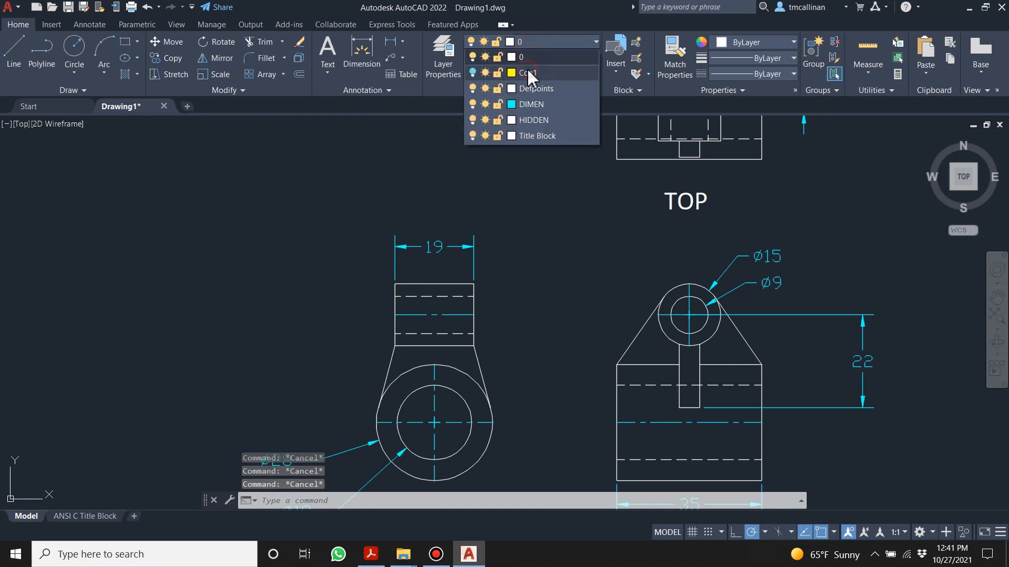
left_click(472, 57)
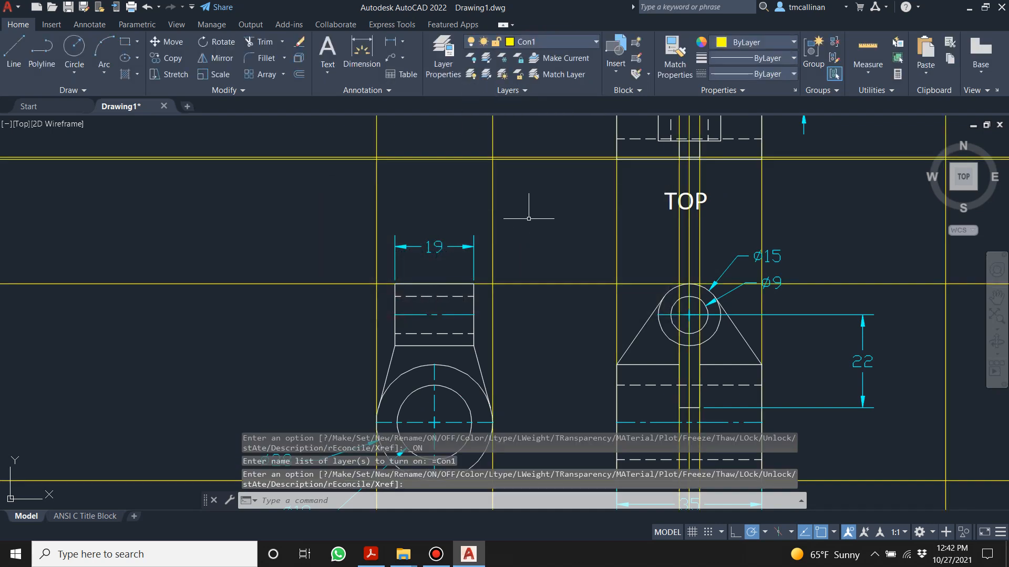
scroll(526, 216, "down", 2)
- Erase the three vertical construction lines running through the front view's central rib
scroll(651, 231, "up", 4)
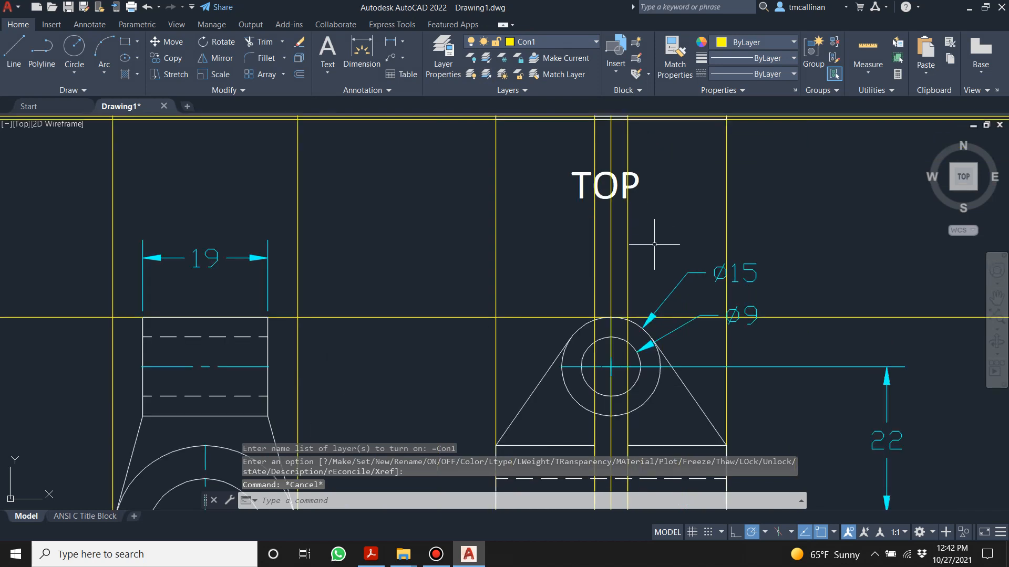
left_click_drag(654, 237, 562, 246)
key("Delete")
scroll(567, 247, "down", 2)
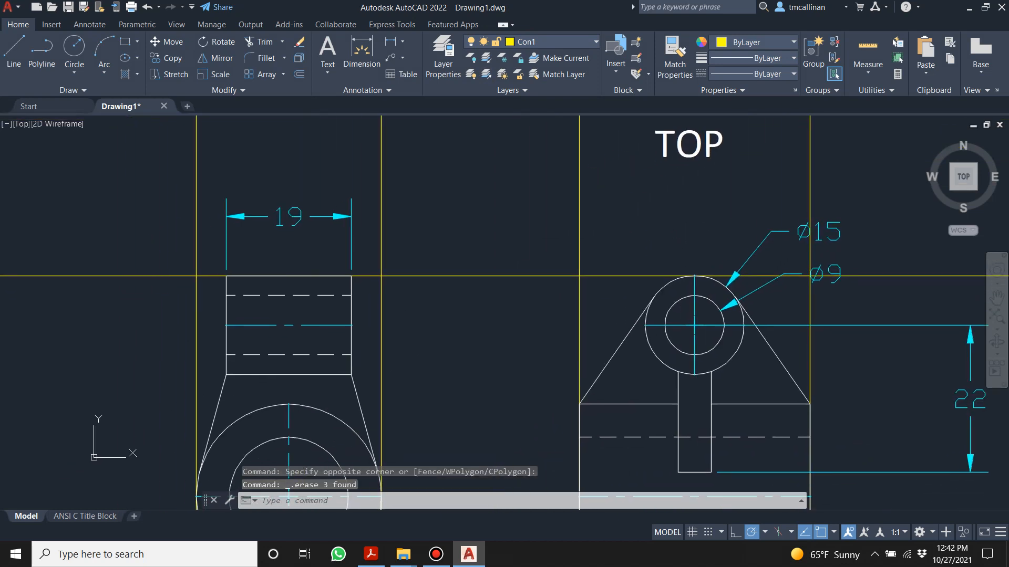
- Draw a horizontal construction line level with the point where the front view's sloping rib edge meets the Ø15 circle
scroll(548, 226, "down", 4)
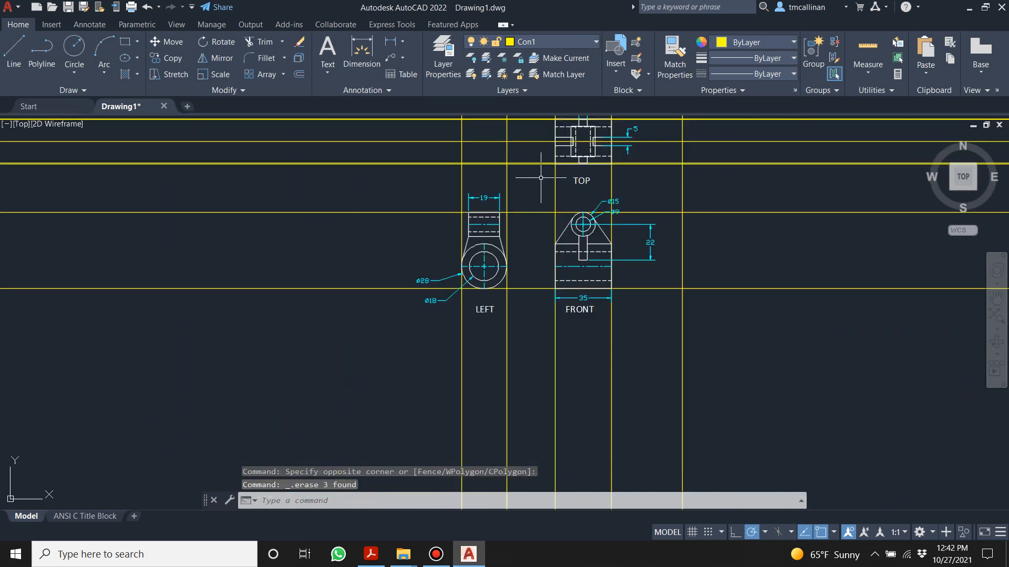
scroll(541, 282, "up", 4)
scroll(511, 247, "up", 2)
middle_click_drag(523, 262, 532, 457)
scroll(538, 296, "down", 2)
scroll(506, 360, "up", 2)
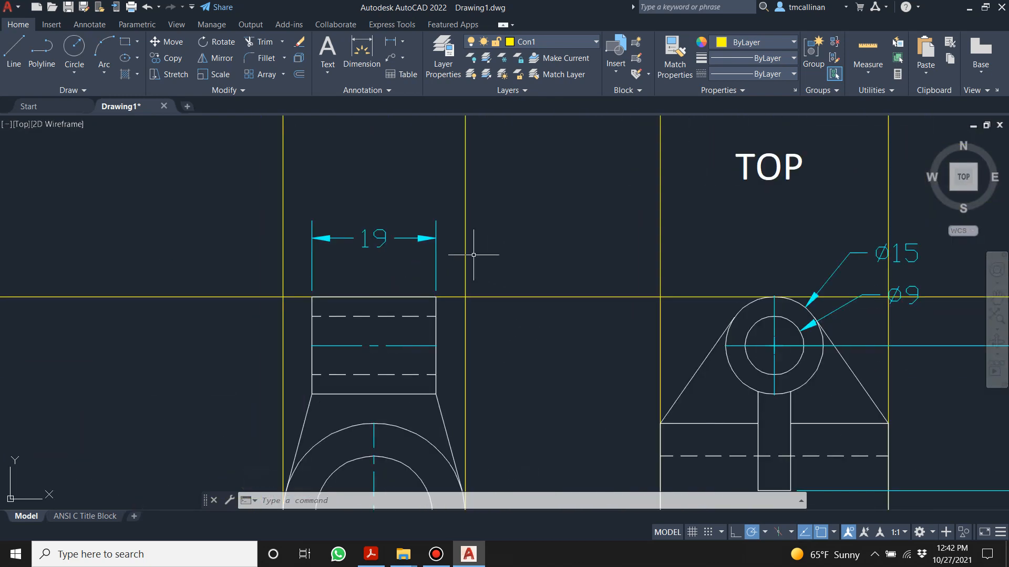
left_click(69, 91)
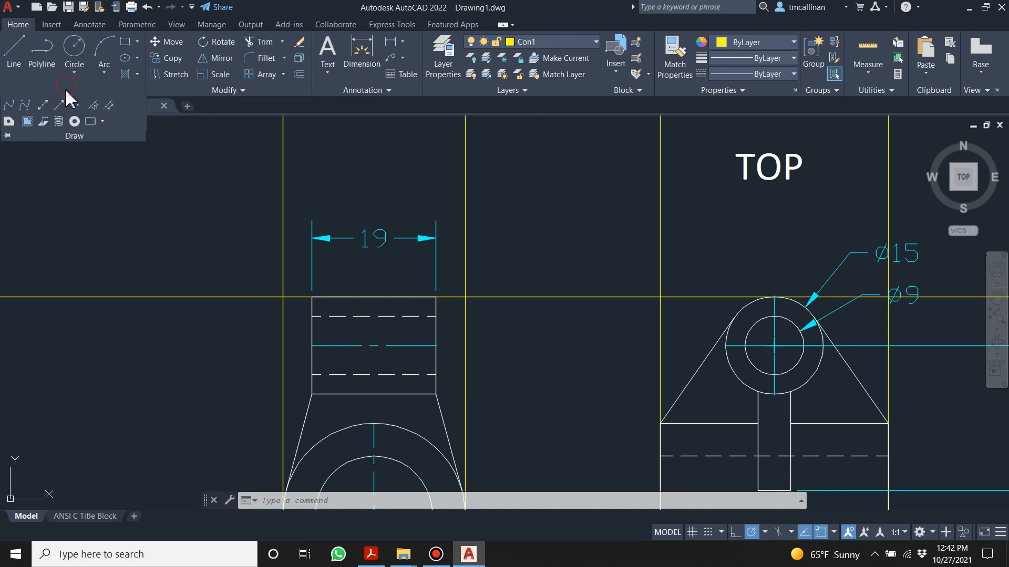
left_click(43, 105)
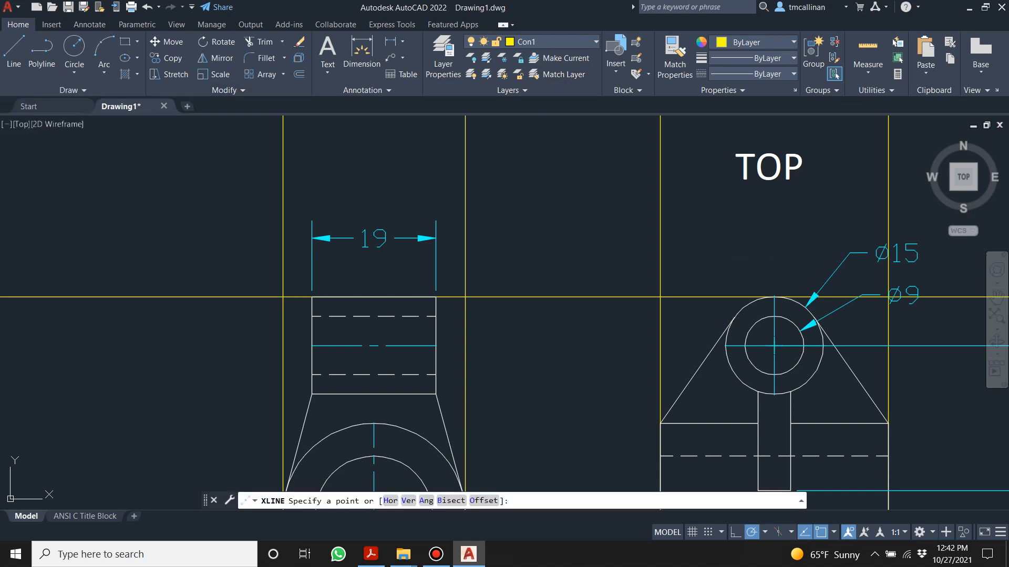
left_click(619, 317)
left_click(590, 322)
key("Escape")
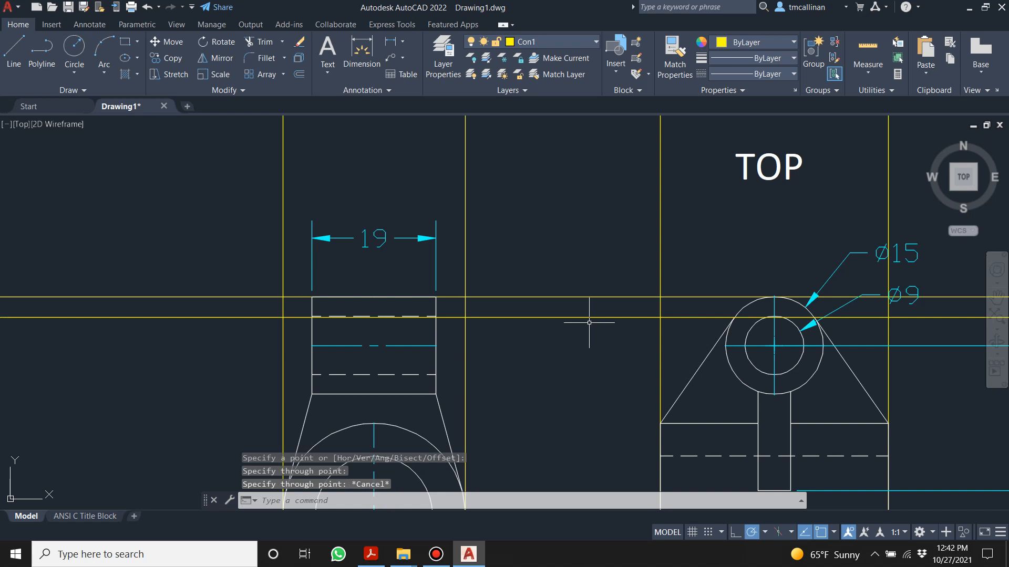
- Draw a vertical construction line through the centre of the left view's circles
scroll(589, 322, "down", 2)
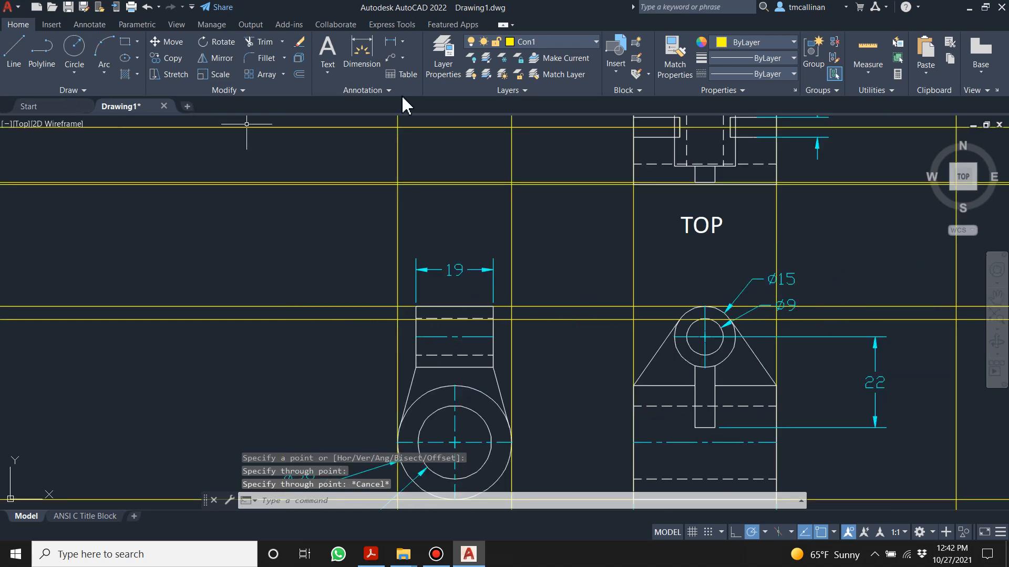
left_click(71, 90)
left_click(43, 106)
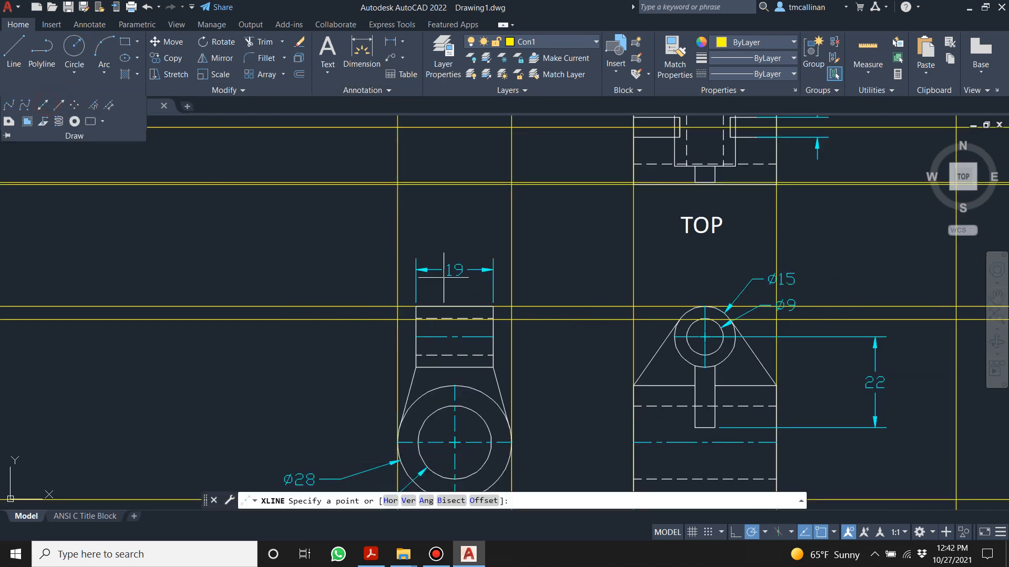
left_click(455, 442)
left_click(455, 368)
key("Escape")
scroll(432, 320, "up", 4)
scroll(431, 319, "down", 3)
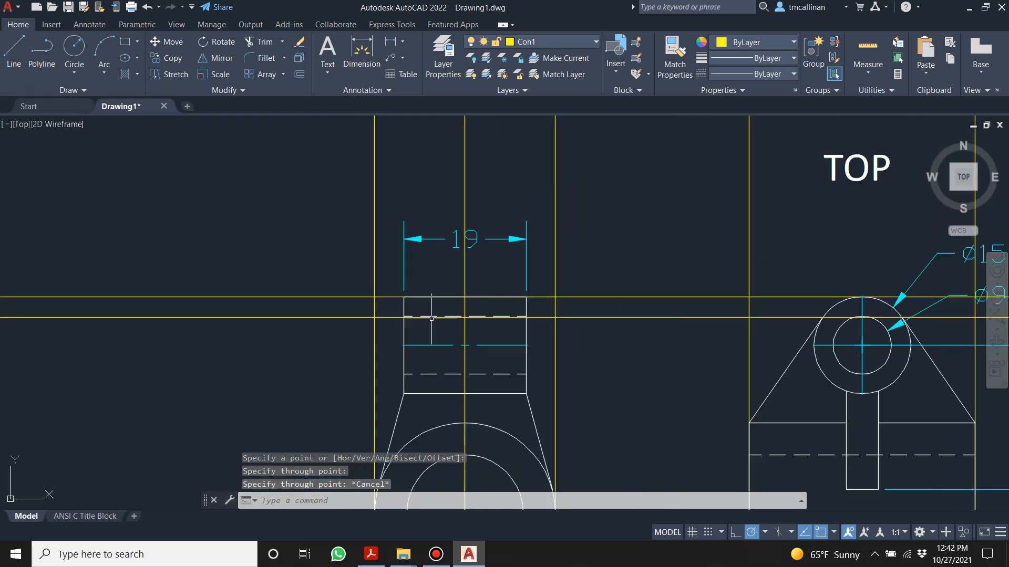
- Offset the left view's vertical centre construction line 2.5 to both sides
scroll(482, 352, "down", 2)
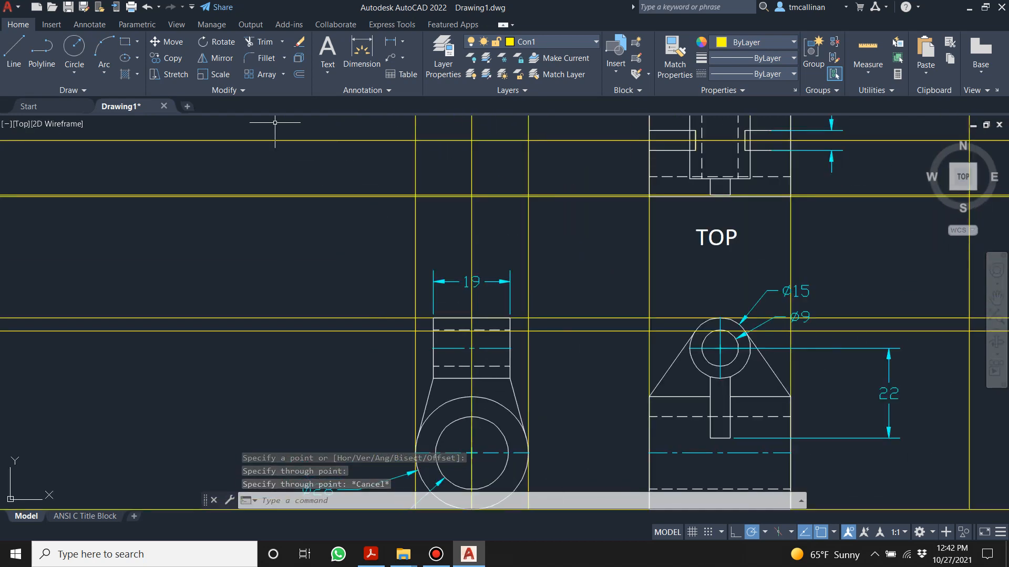
left_click(299, 74)
key("Return")
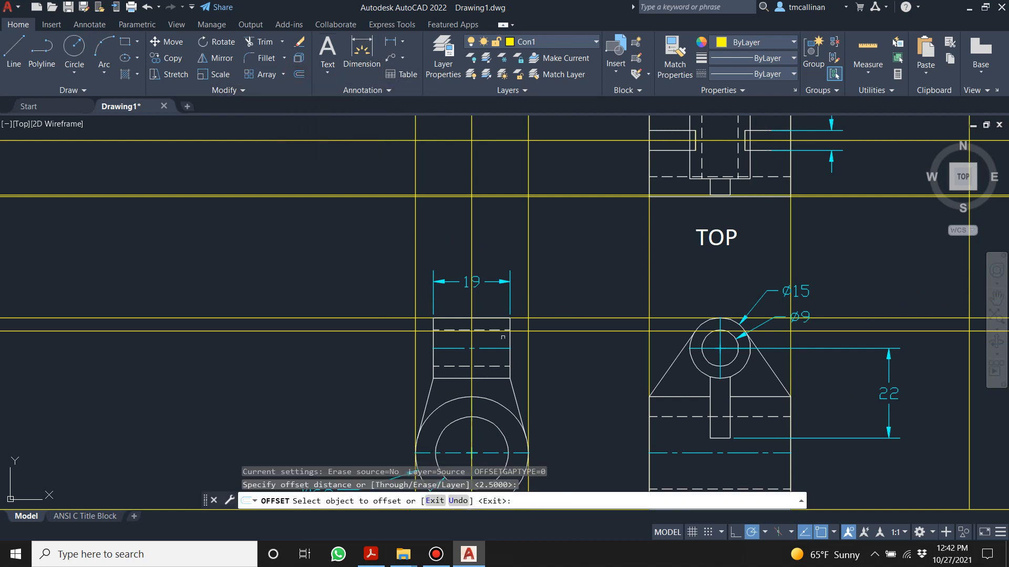
left_click(471, 386)
left_click(477, 387)
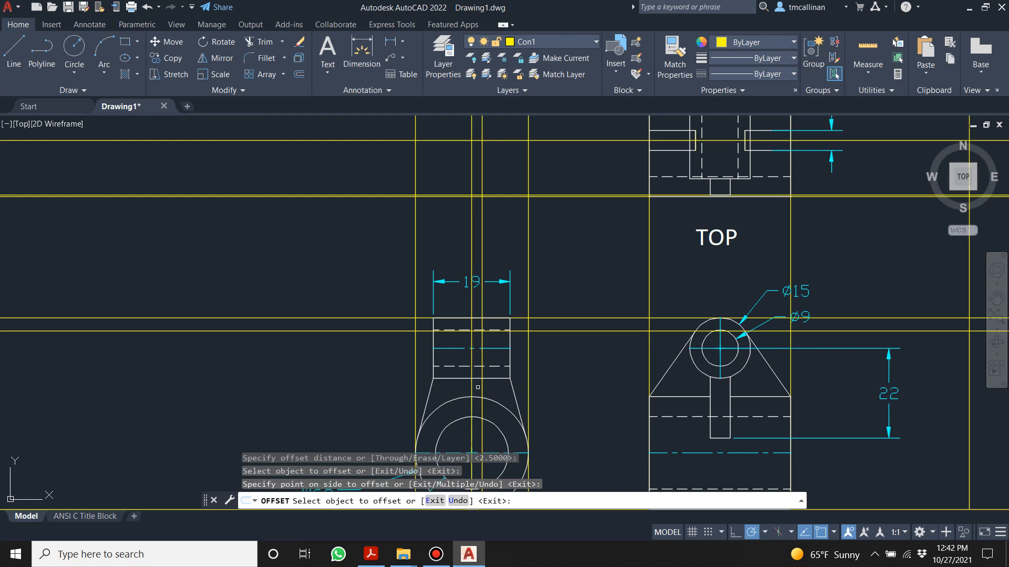
key("Escape")
scroll(465, 380, "up", 4)
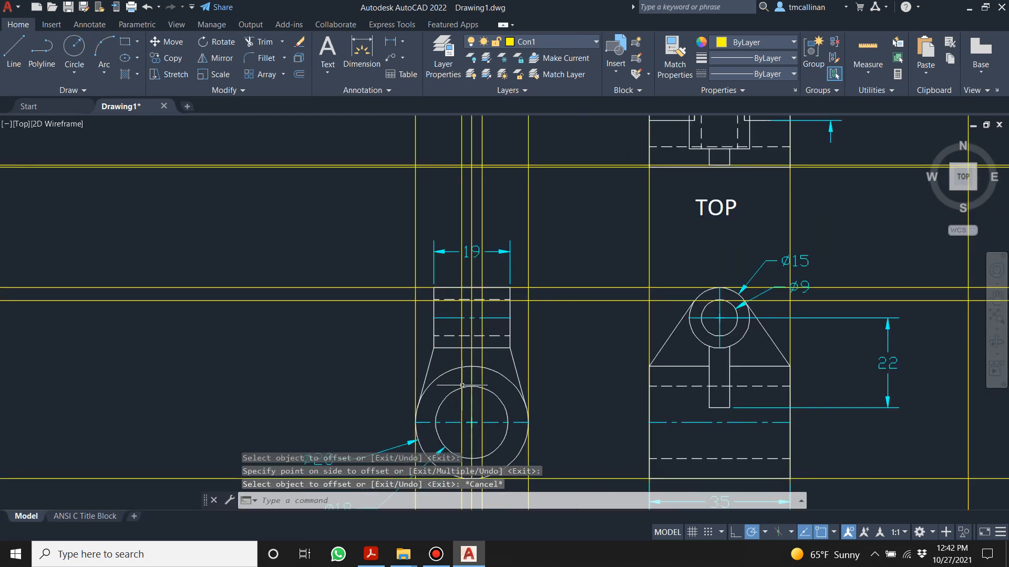
scroll(462, 378, "down", 2)
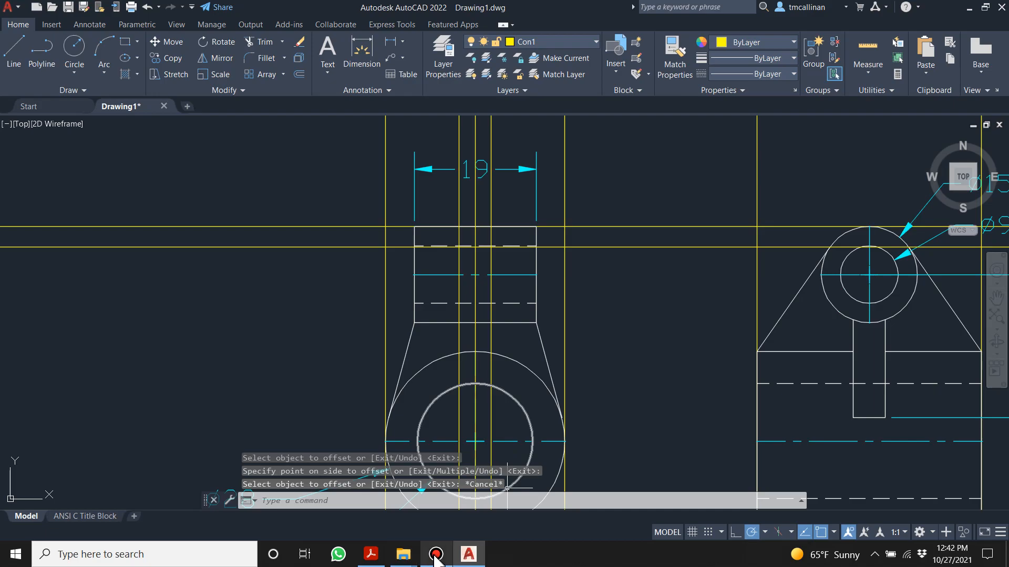
- Check the rib geometry in the Example 18 PDF drawing in Acrobat and return to AutoCAD
left_click(381, 558)
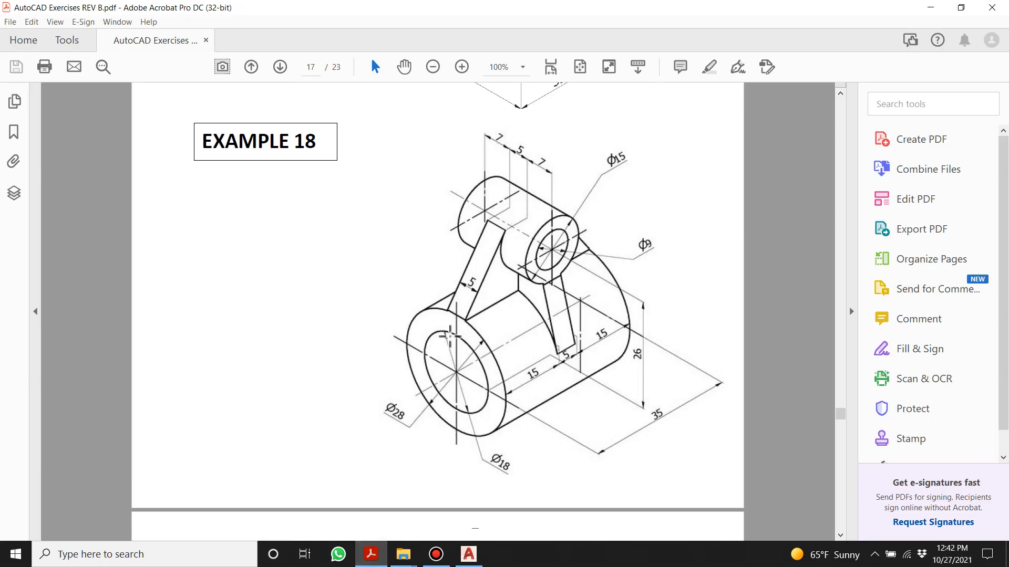
mouse_move(468, 560)
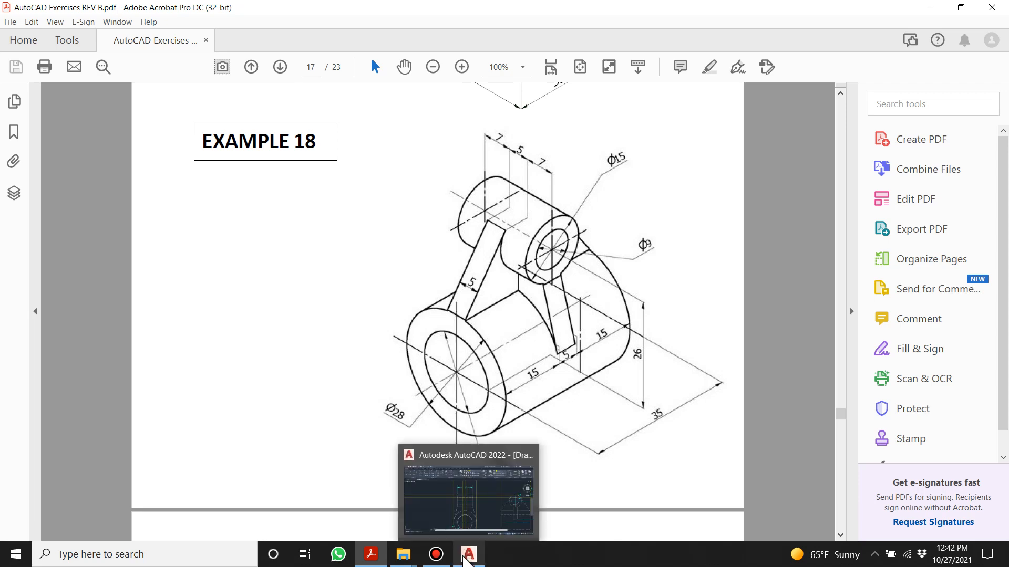
left_click(466, 560)
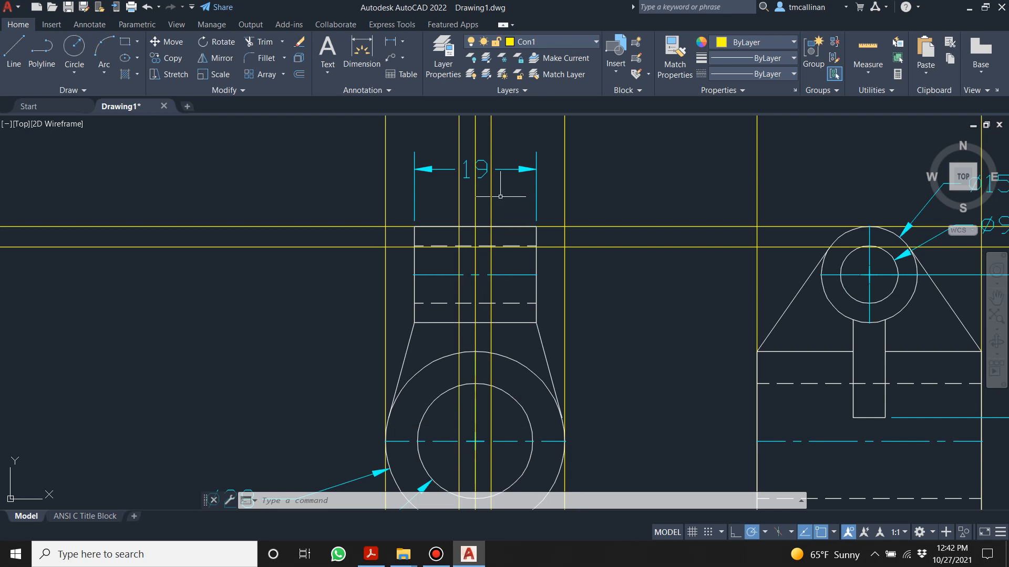
- On layer 0, draw the left view's right rib edge from the horizontal construction line straight down to the Ø28 circle
left_click(551, 42)
left_click(525, 70)
left_click(23, 57)
scroll(420, 216, "up", 4)
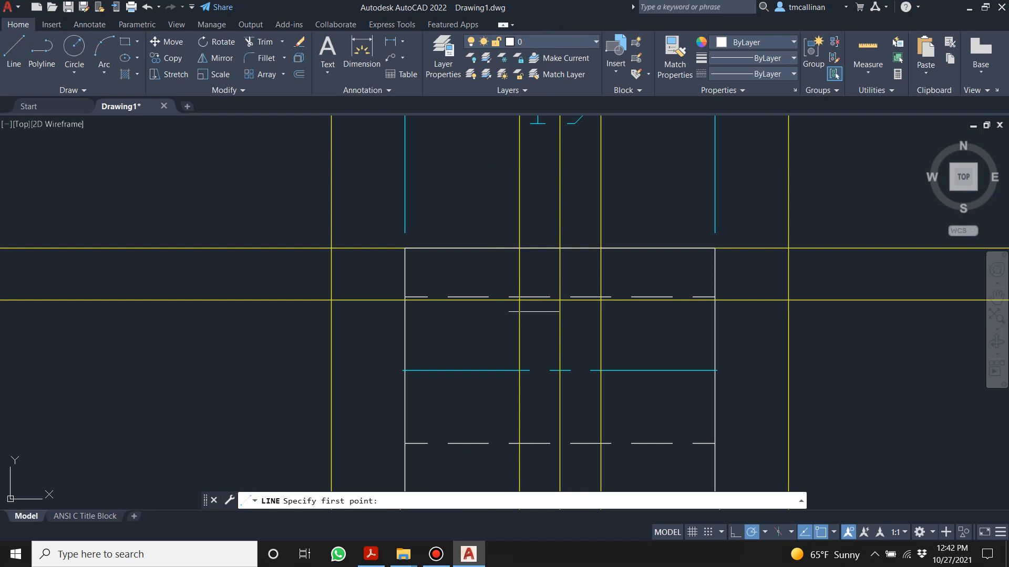
left_click(601, 300)
scroll(602, 304, "down", 4)
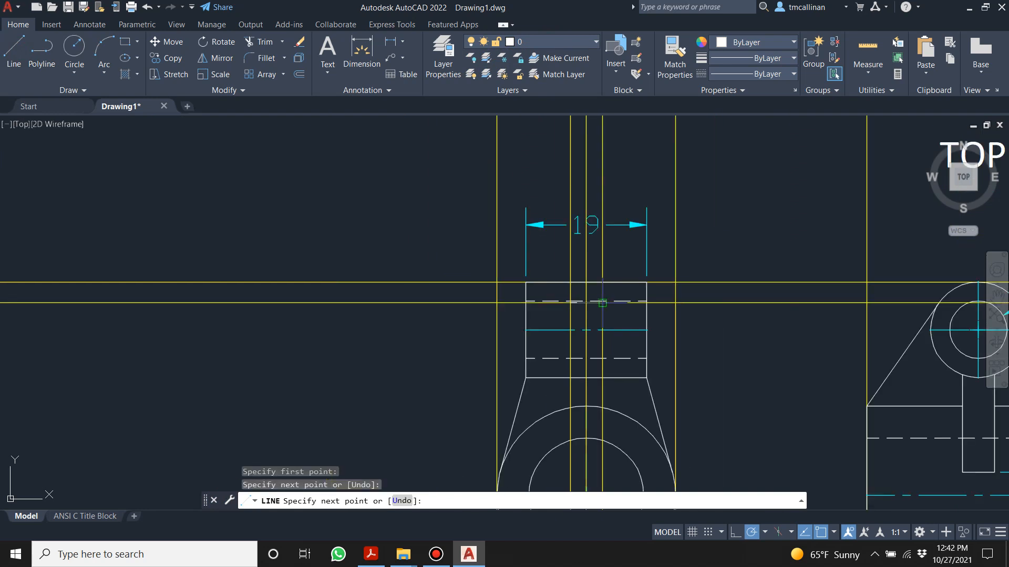
left_click(602, 408)
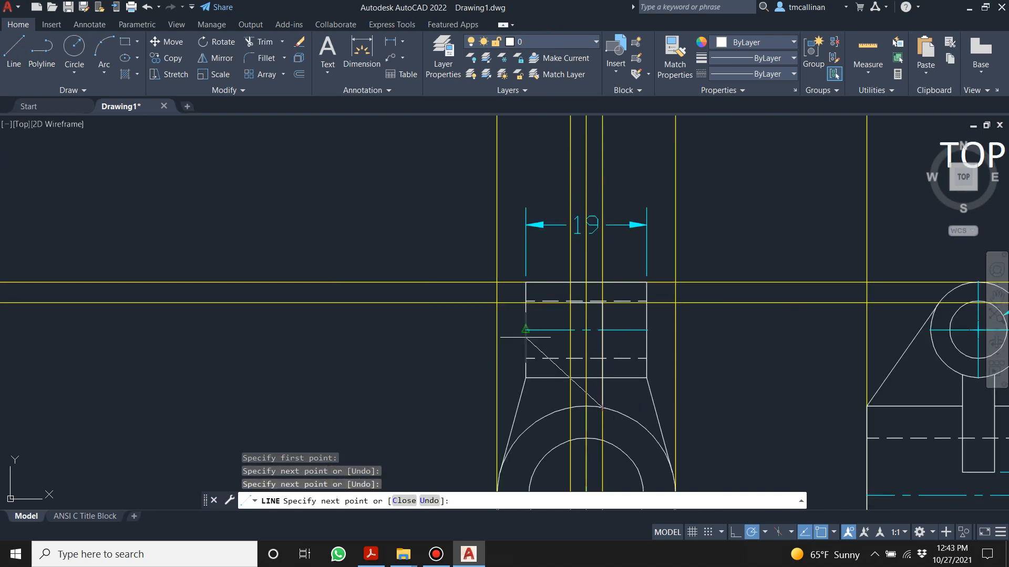
key("Escape")
- Draw the left view's rib top edge along the horizontal construction line and its left edge down to the Ø28 circle
left_click(12, 45)
scroll(603, 303, "up", 2)
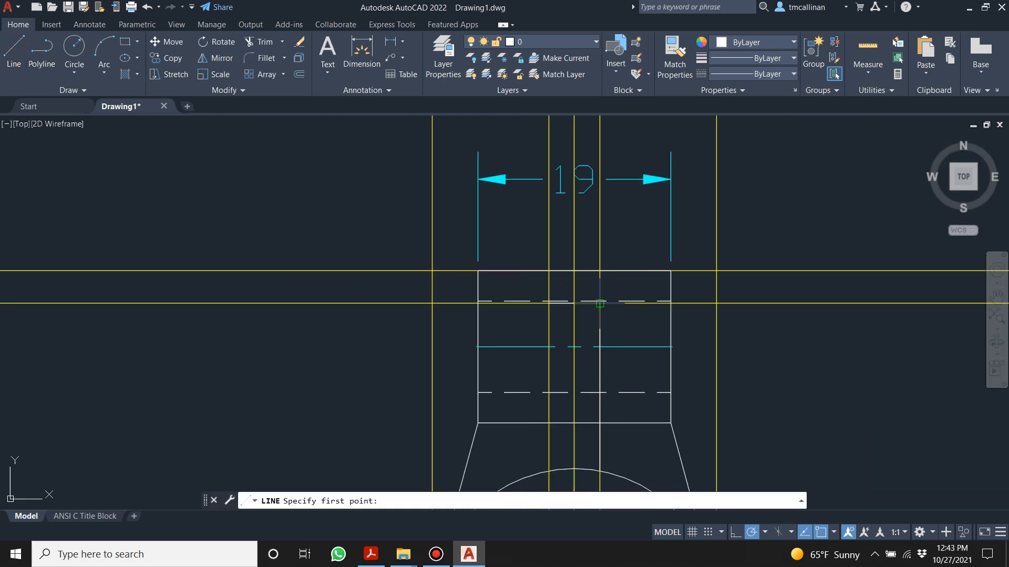
left_click(548, 304)
left_click(549, 423)
key("Escape")
key("Escape")
- Turn off the Con1 construction layer
left_click(525, 42)
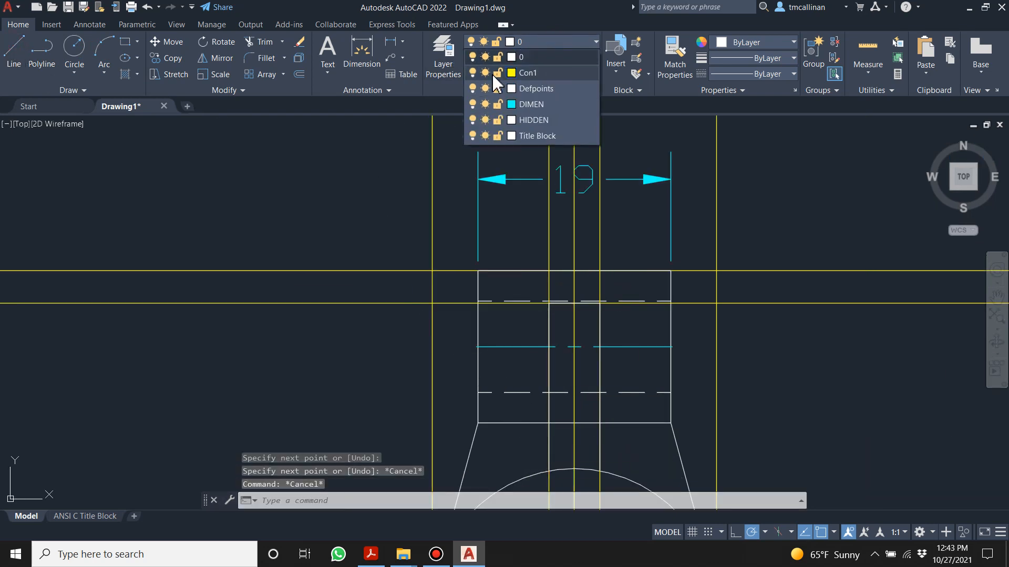
left_click(471, 74)
scroll(450, 229, "down", 4)
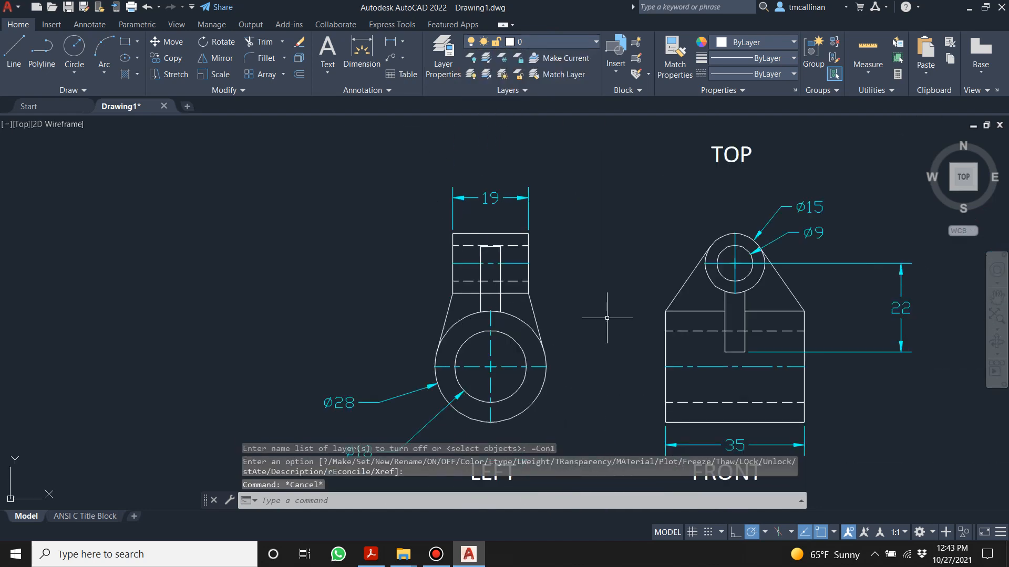
- Compare the dimensioned views with the Example 18 PDF drawing in Acrobat, return to AutoCAD and review all three views
scroll(685, 328, "up", 2)
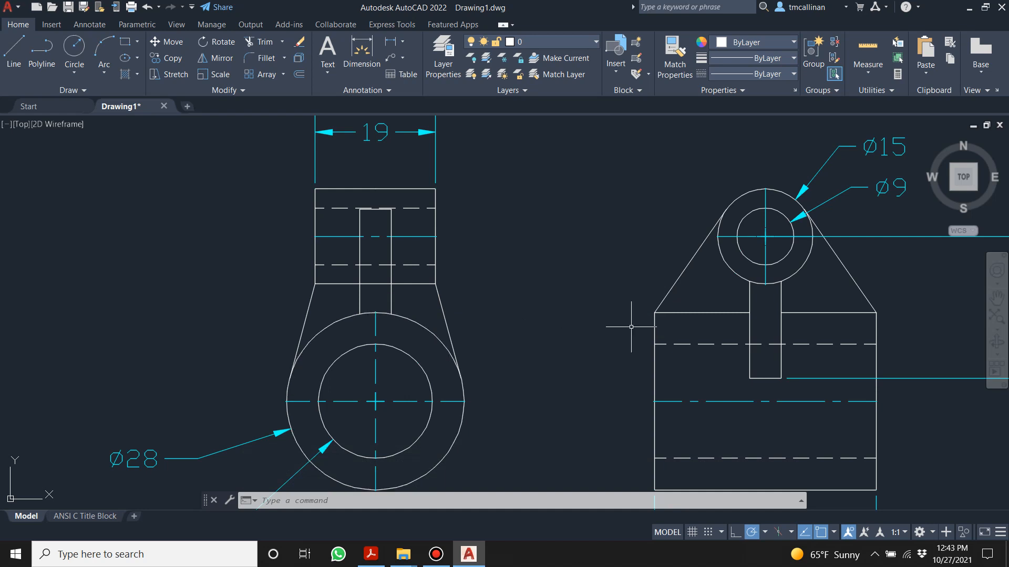
key("Escape")
key("Escape")
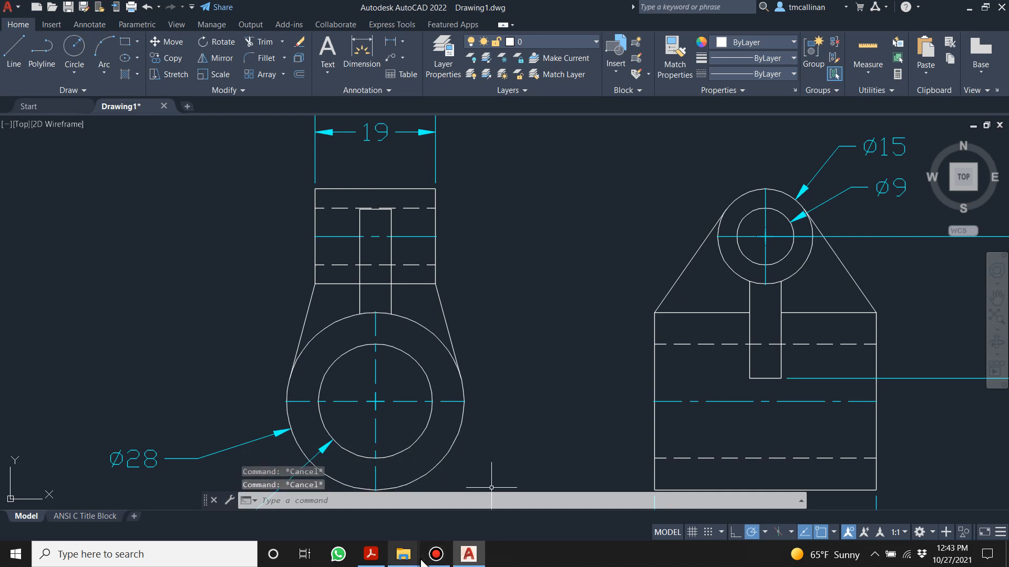
left_click(370, 557)
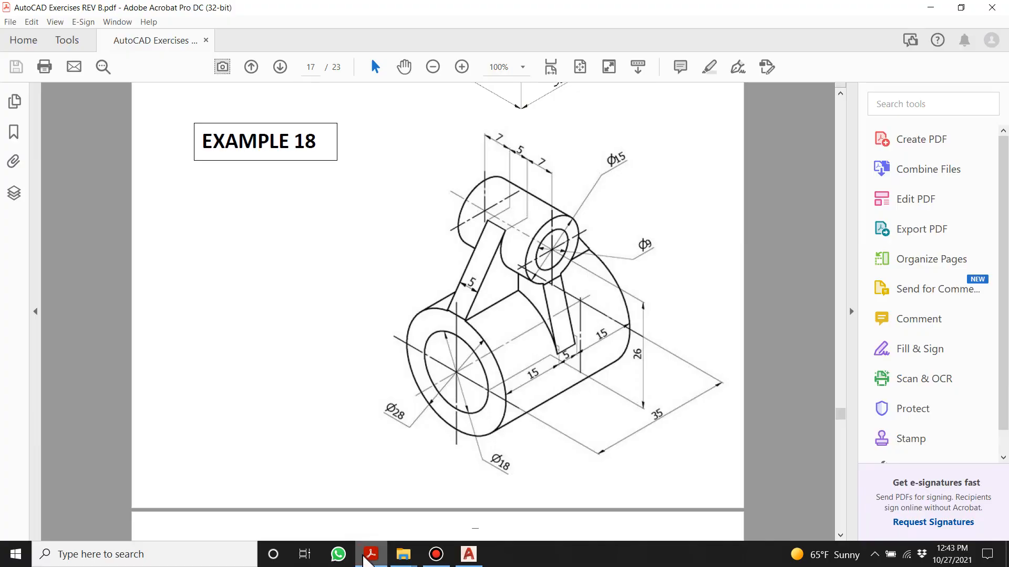
left_click(469, 555)
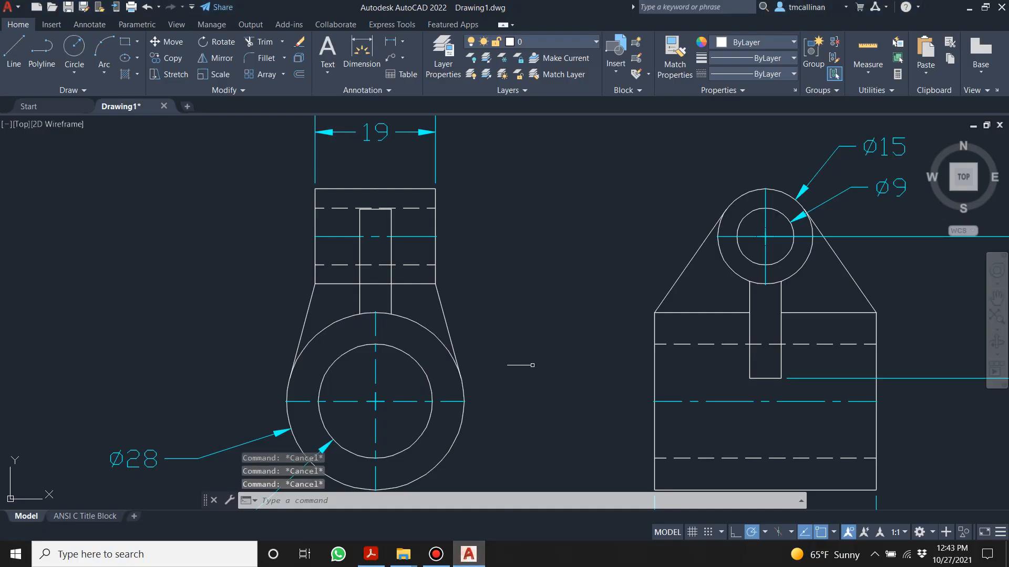
scroll(546, 370, "down", 4)
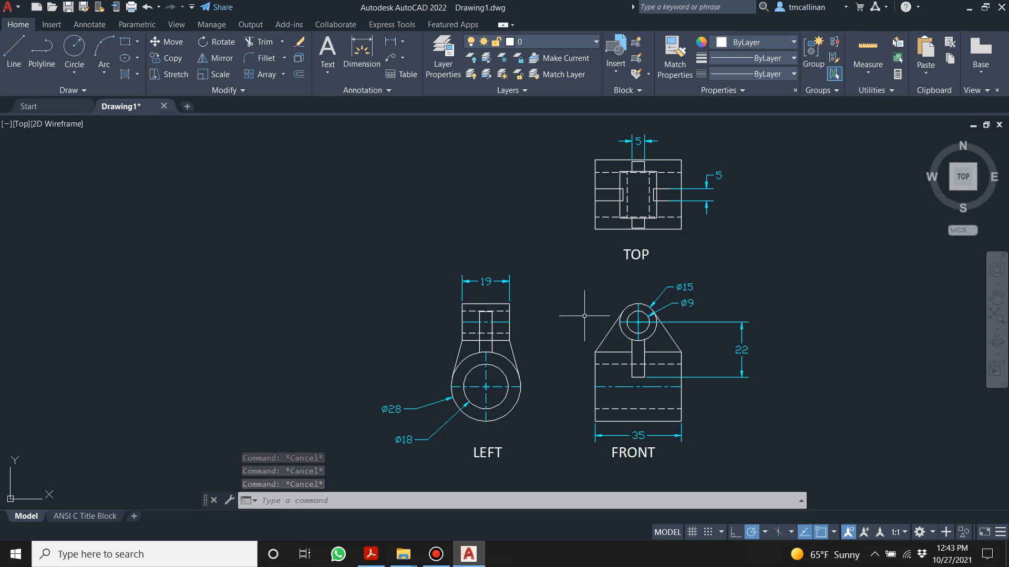
scroll(522, 282, "down", 2)
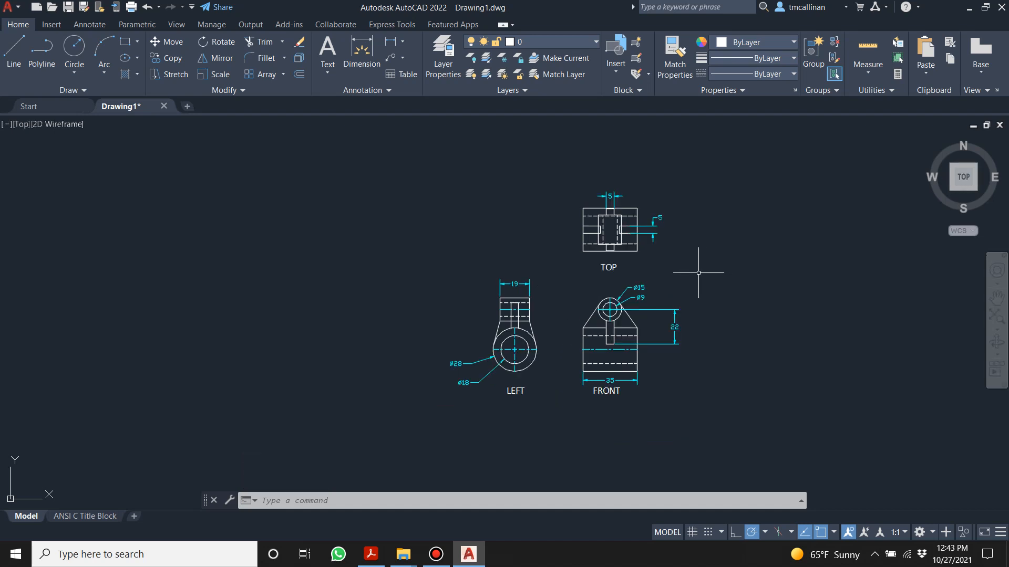
scroll(699, 275, "up", 2)
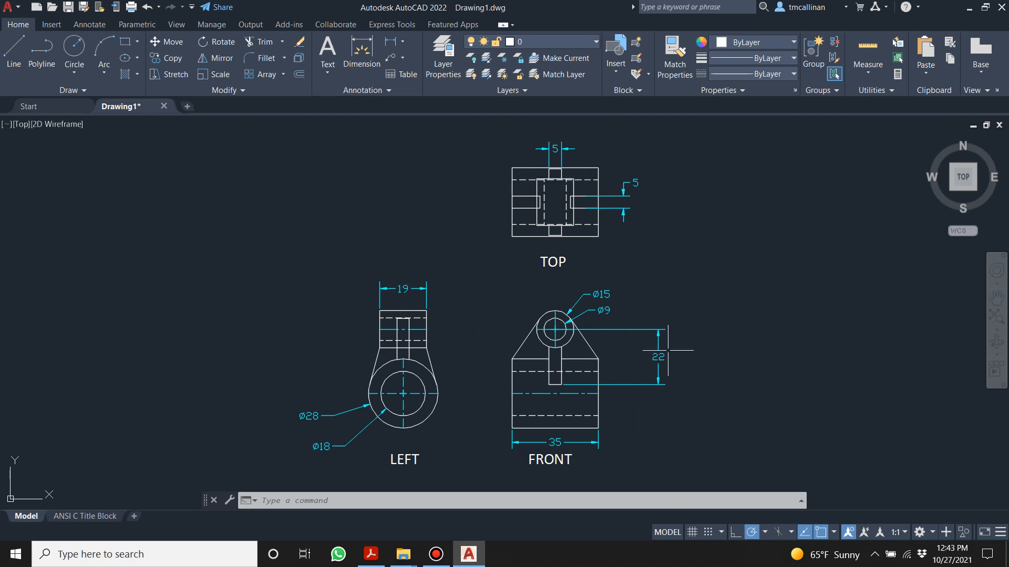
scroll(554, 329, "down", 2)
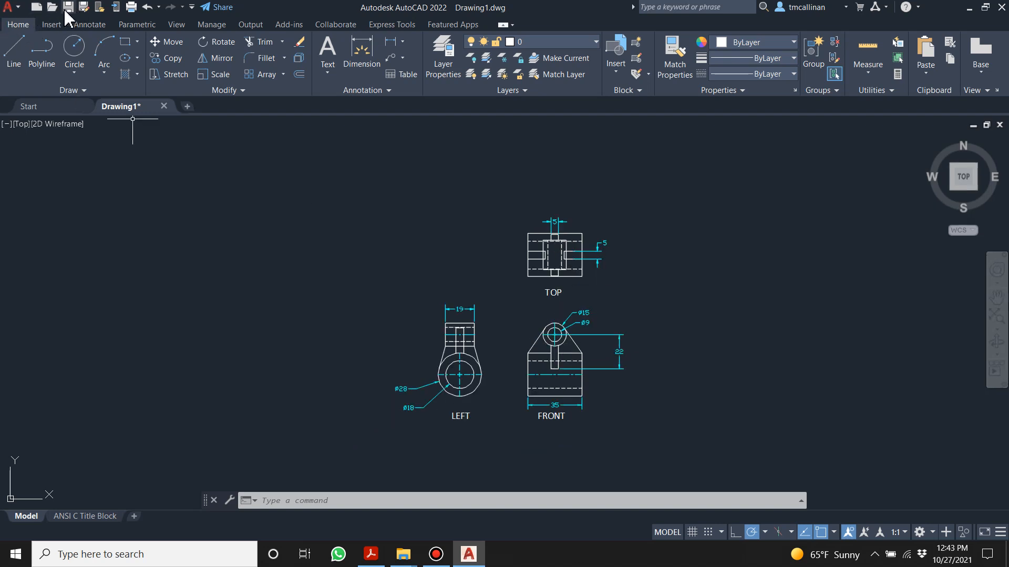
- Save the drawing to the Desktop as Example 18
left_click(9, 7)
left_click(43, 167)
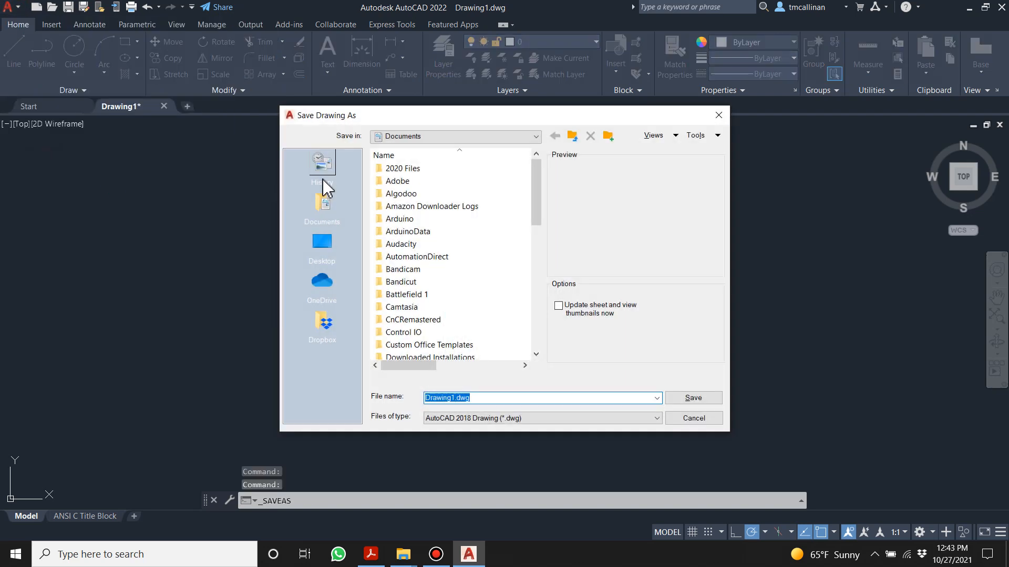
left_click(573, 136)
left_click(569, 135)
left_click(563, 135)
left_click(456, 397)
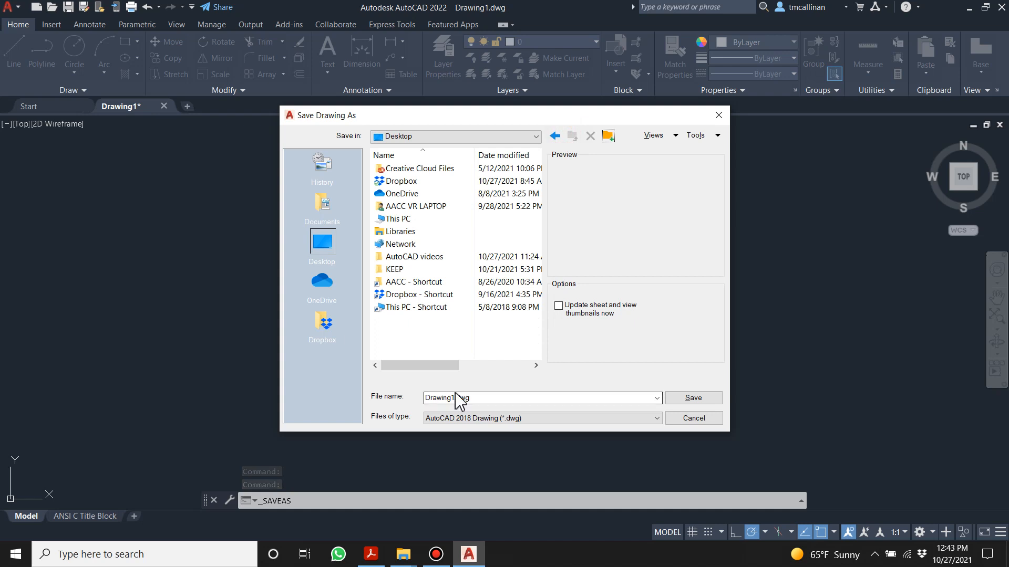
double_click(457, 397)
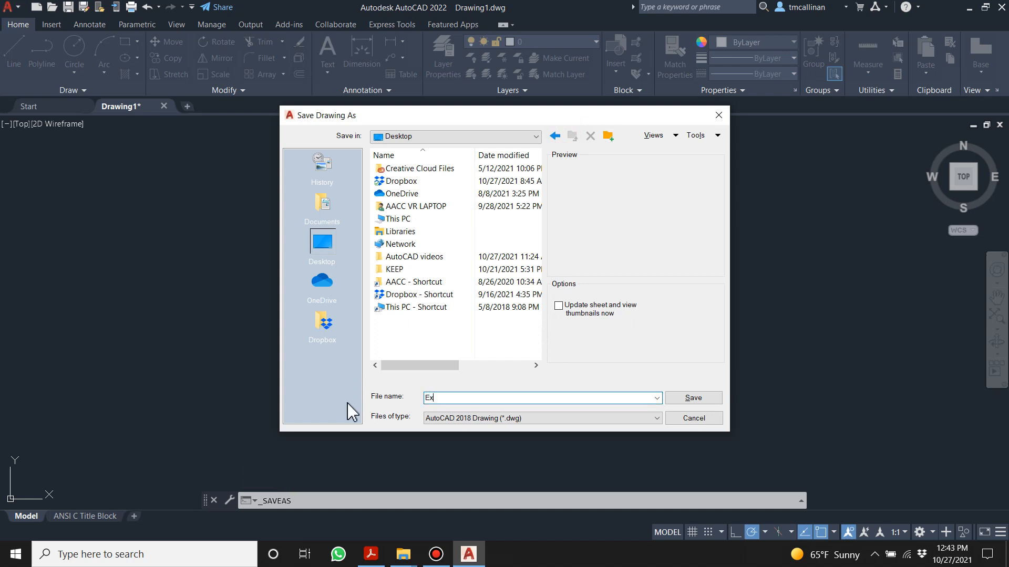
key("Return")
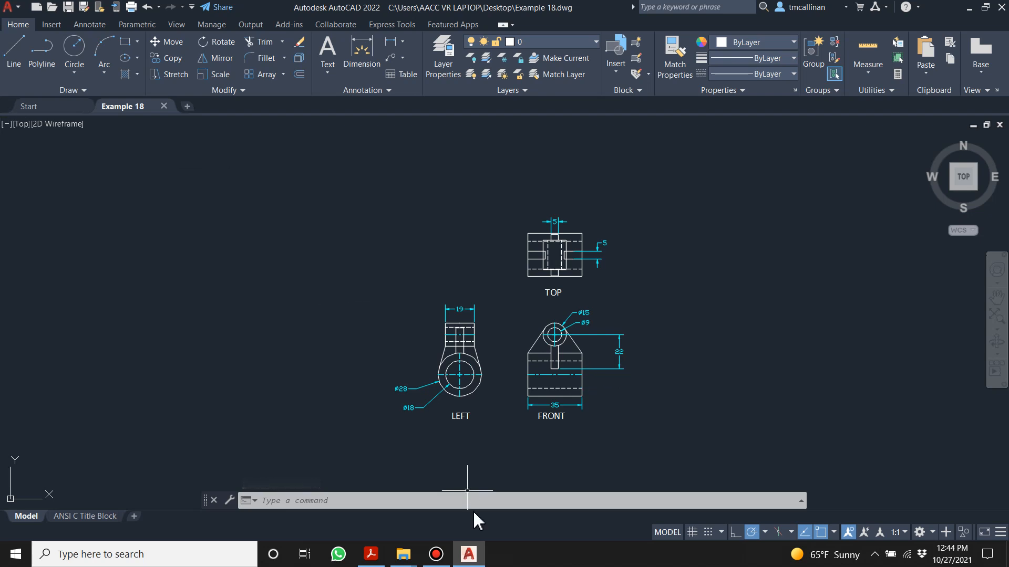
left_click(436, 554)
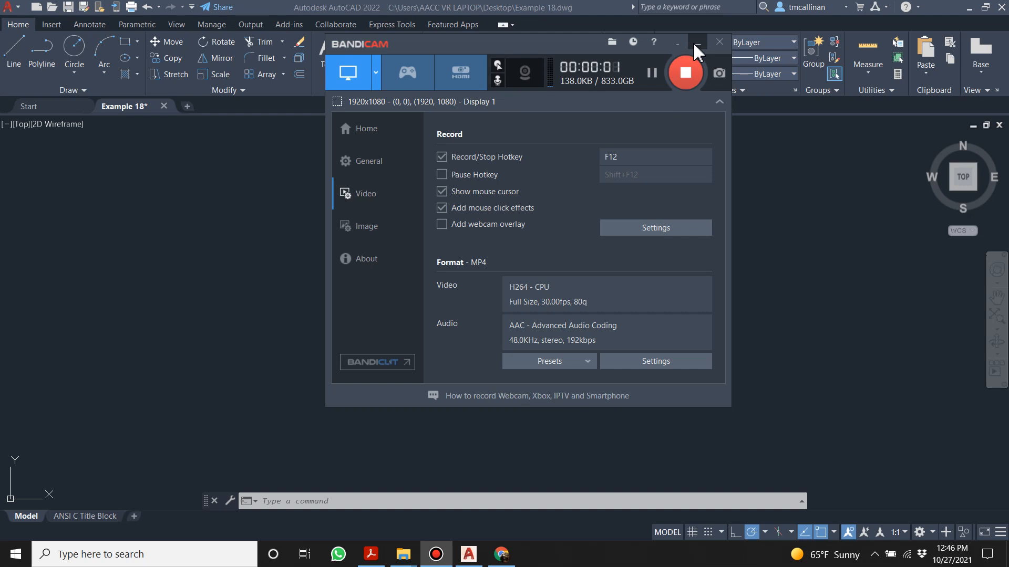
left_click(692, 42)
- Create a new layer named 3D with the colour white
scroll(623, 158, "down", 2)
middle_click_drag(746, 203, 634, 267)
scroll(628, 272, "up", 2)
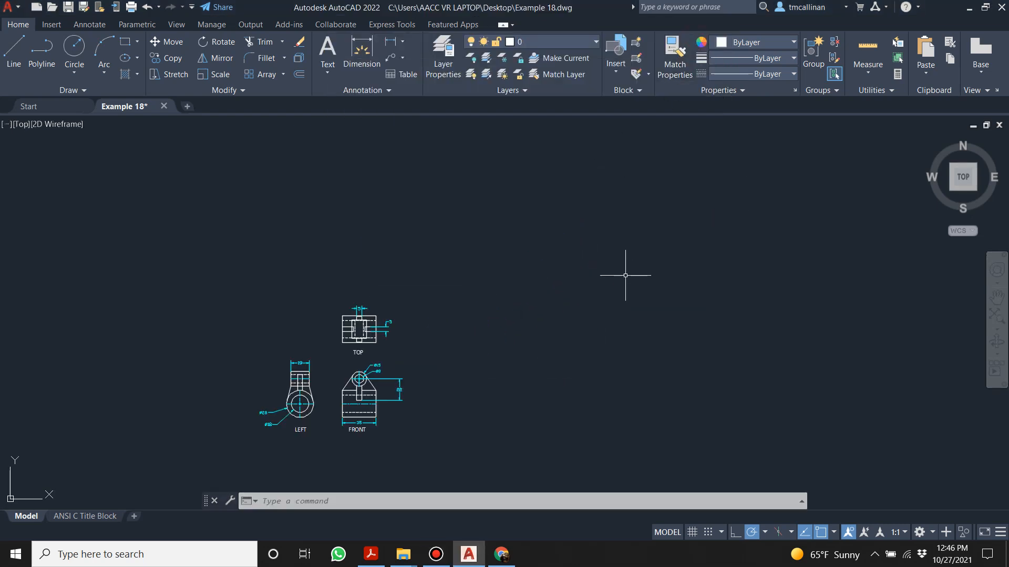
left_click(444, 58)
right_click(134, 188)
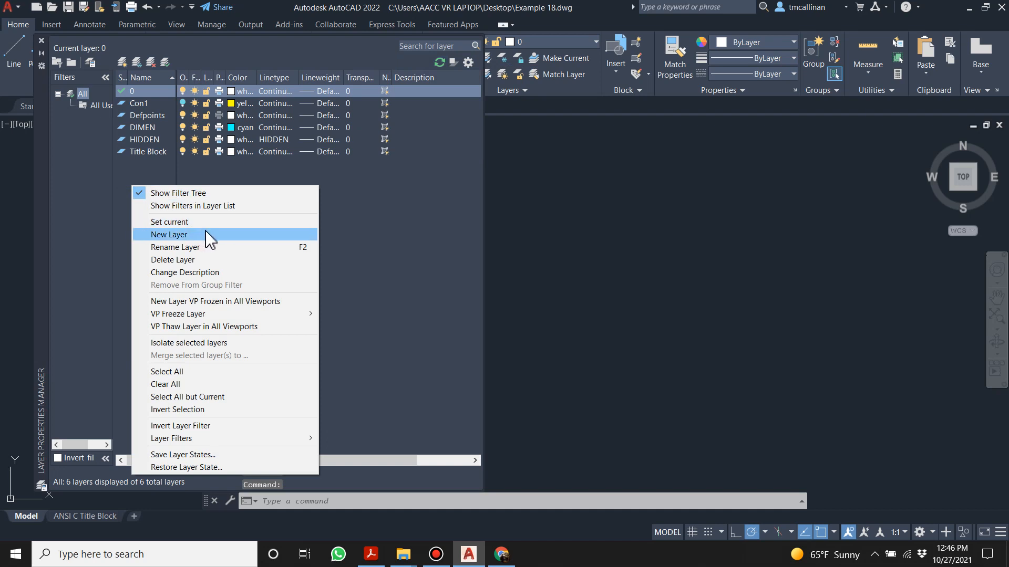
left_click(204, 235)
type("3D")
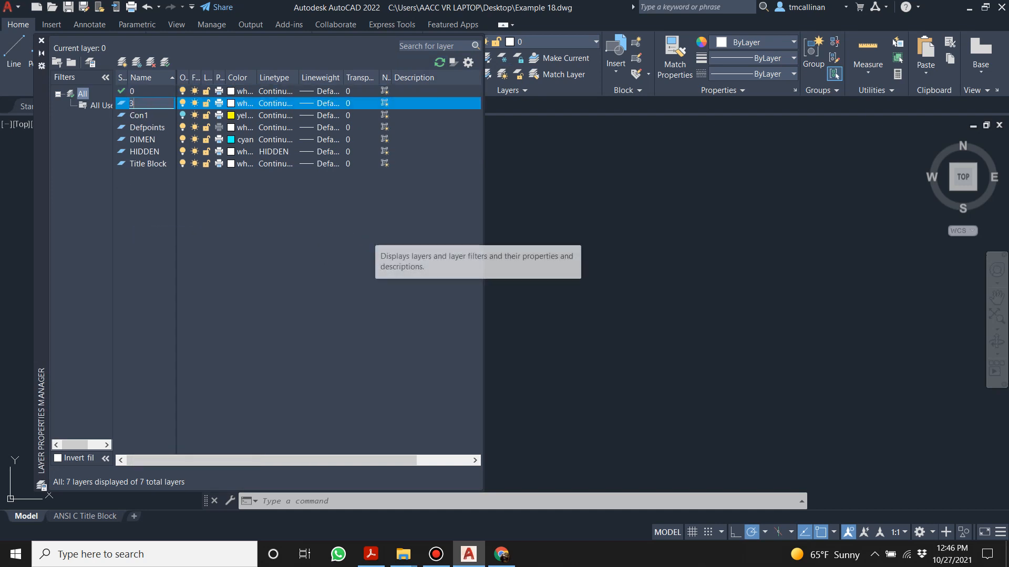
key("Return")
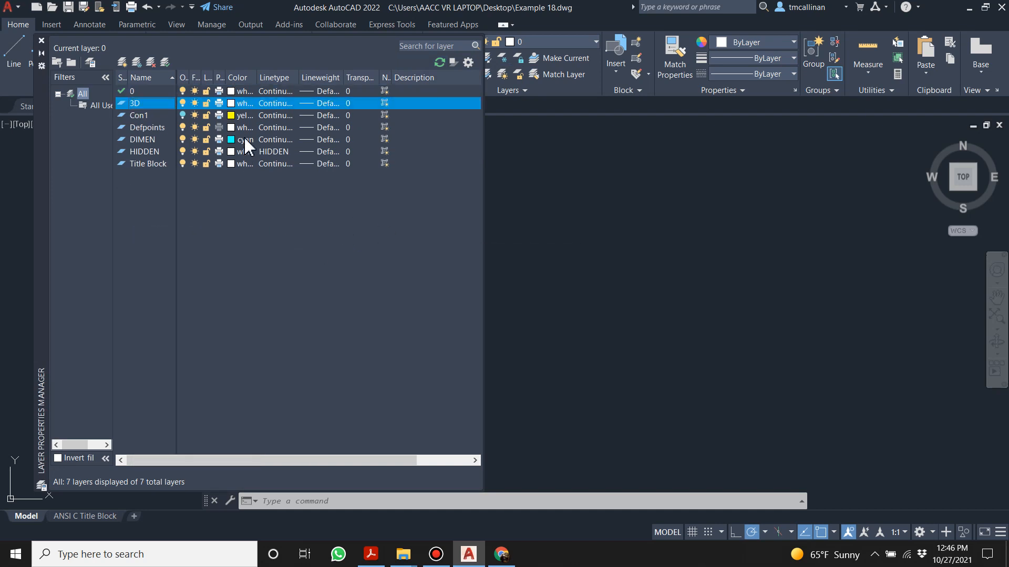
left_click(239, 103)
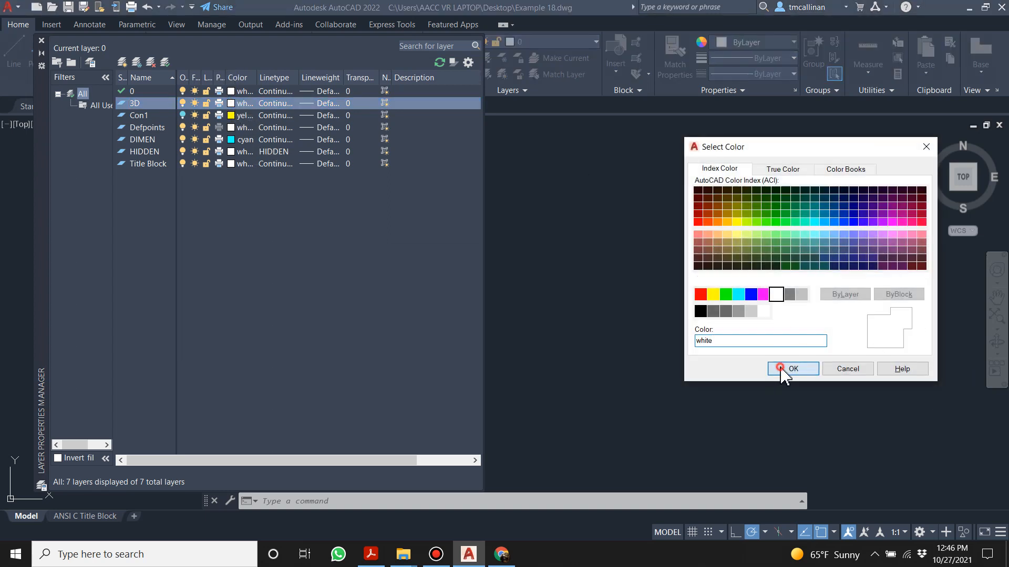
left_click(793, 368)
left_click(40, 39)
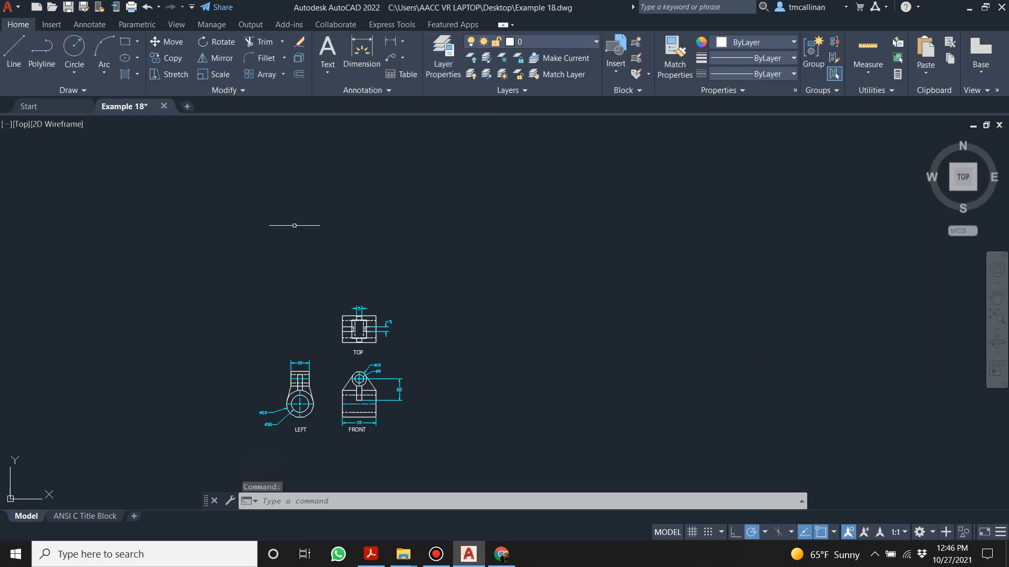
- Copy the left view's Ø28 and Ø18 circles with their centre mark and paste them into the empty space beyond the top view
key("Escape")
scroll(302, 326, "up", 4)
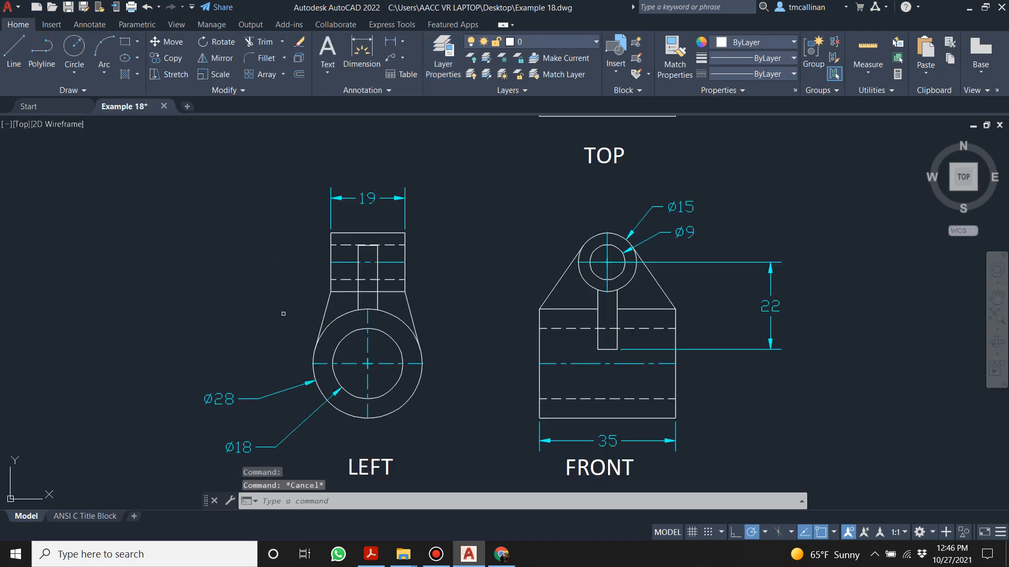
left_click(284, 313)
left_click(475, 457)
key("ctrl+c")
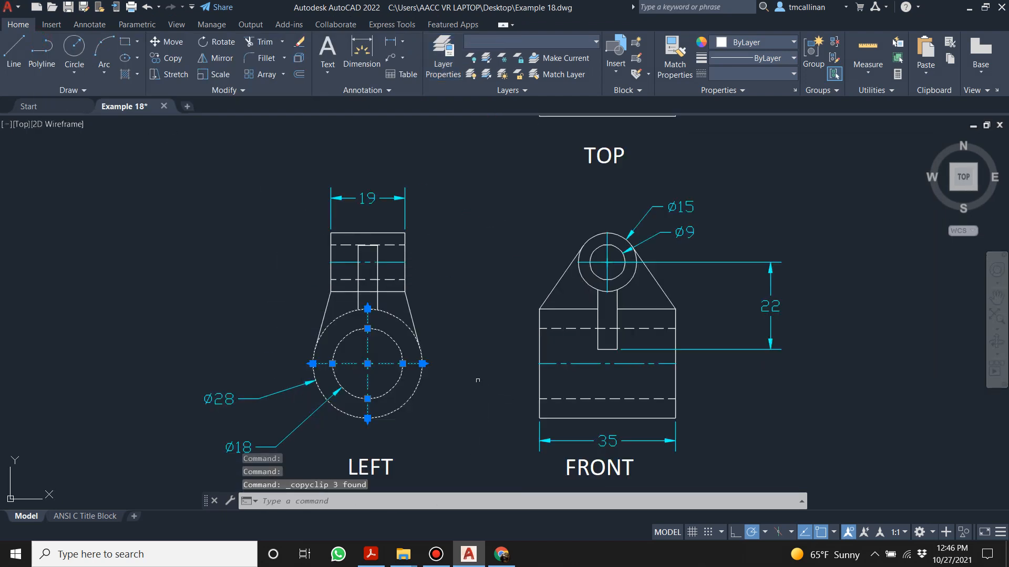
scroll(478, 379, "down", 6)
key("ctrl+v")
left_click(799, 247)
- Move the pasted circles and centre mark closer to the three views
left_click(780, 226)
left_click(879, 286)
left_click(830, 241)
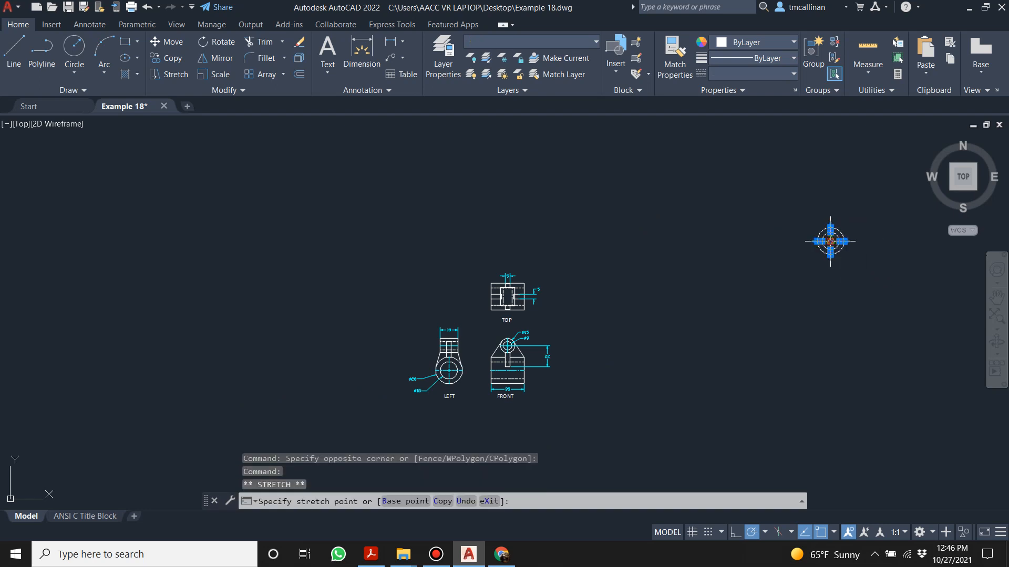
left_click(706, 273)
key("Escape")
left_click(674, 234)
left_click(777, 351)
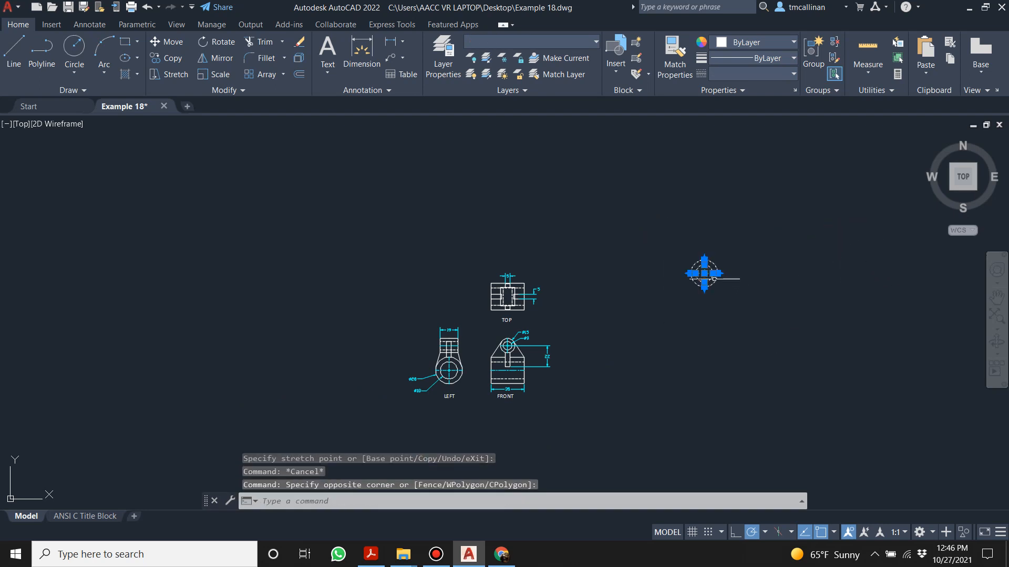
left_click(704, 273)
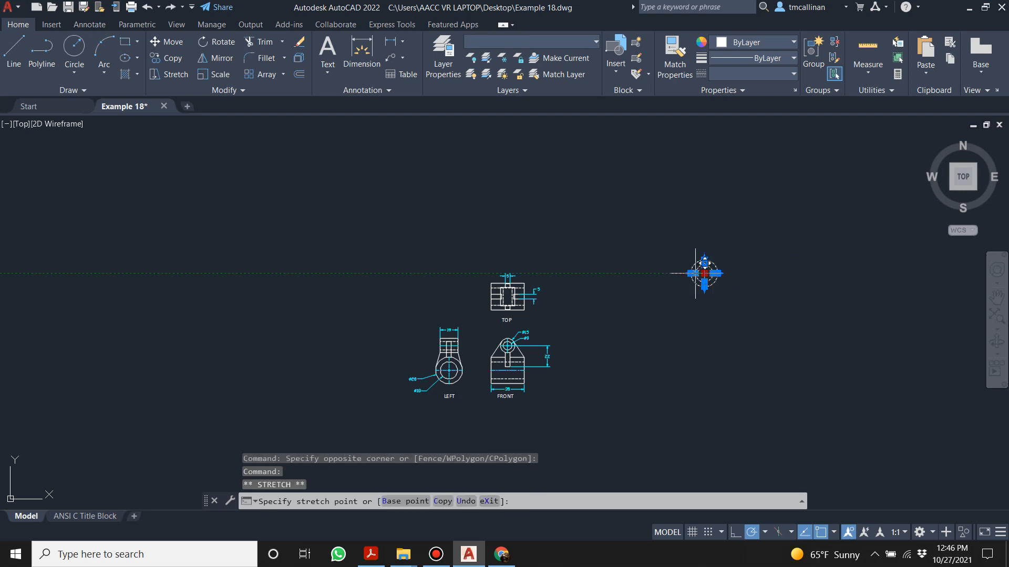
left_click(652, 273)
key("Escape")
key("Escape")
- Convert the outer Ø28 circle of the copied profile into a region
scroll(647, 260, "up", 4)
scroll(559, 326, "down", 4)
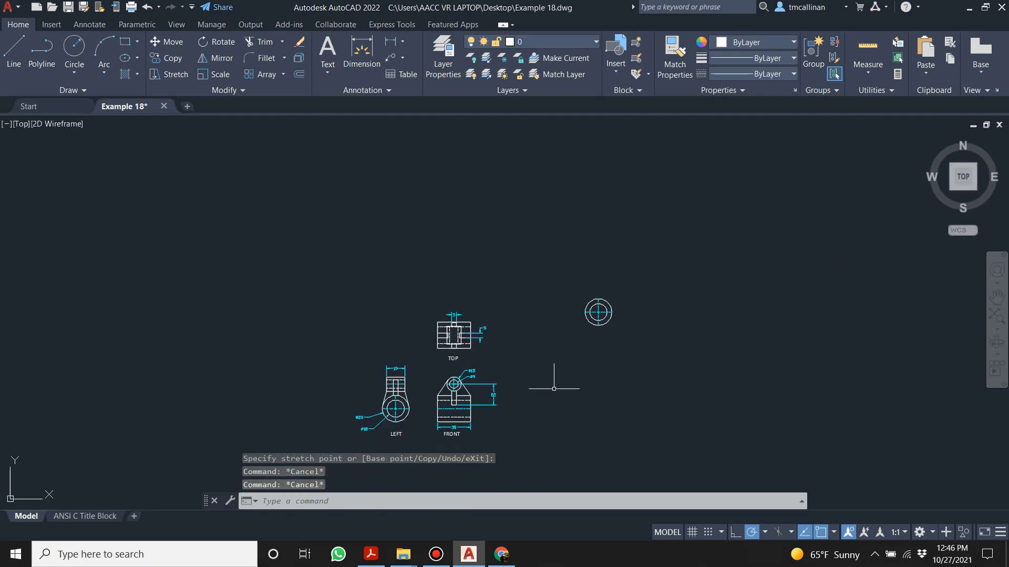
scroll(553, 386, "up", 2)
scroll(688, 210, "up", 5)
scroll(672, 210, "down", 3)
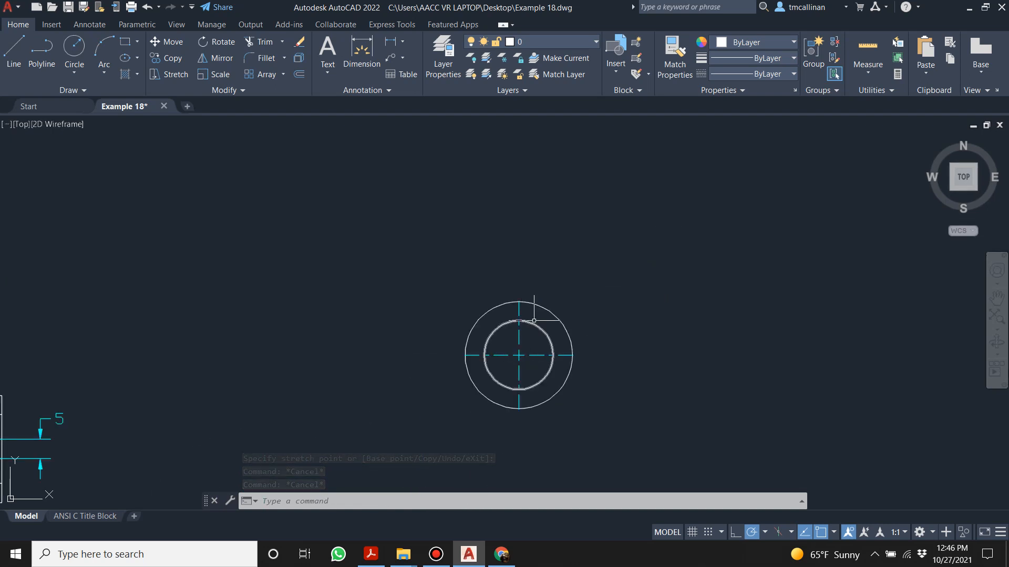
mouse_move(566, 380)
middle_mouse_down("shift")
mouse_move(581, 293)
mouse_move(599, 279)
mouse_move(494, 308)
middle_mouse_up("shift")
scroll(494, 308, "down", 3)
scroll(556, 290, "up", 5)
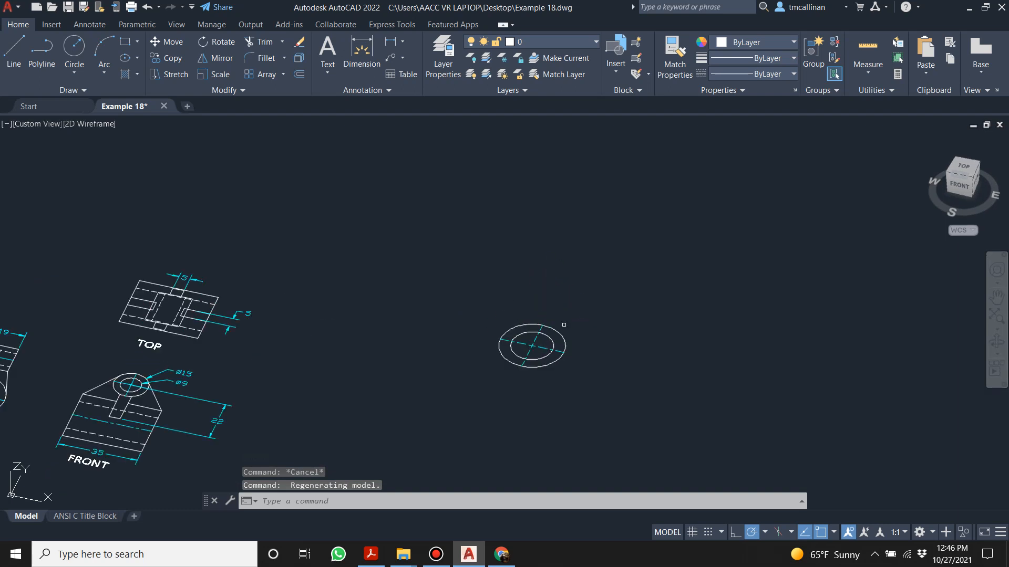
type("re")
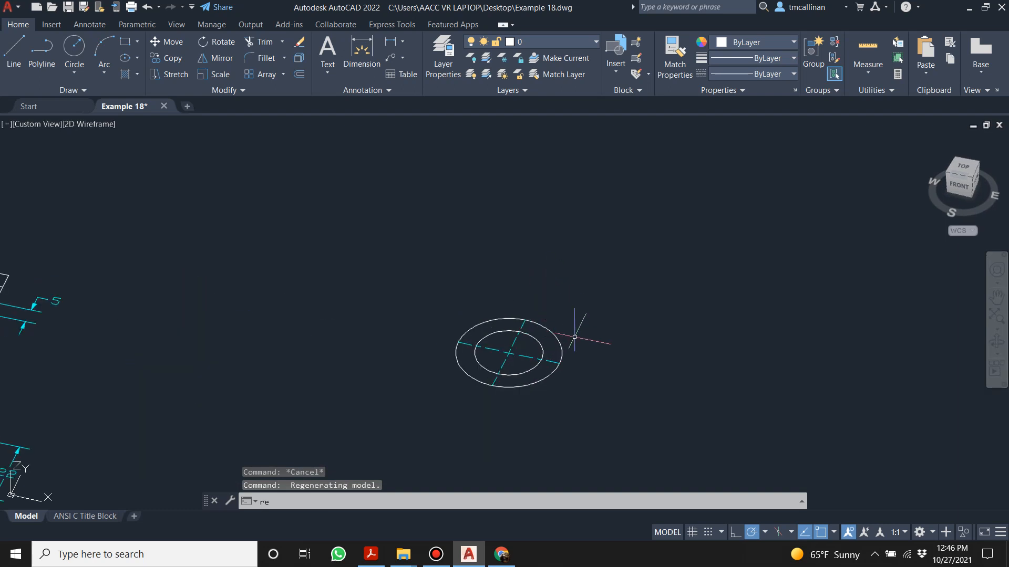
type("gion")
key("Return")
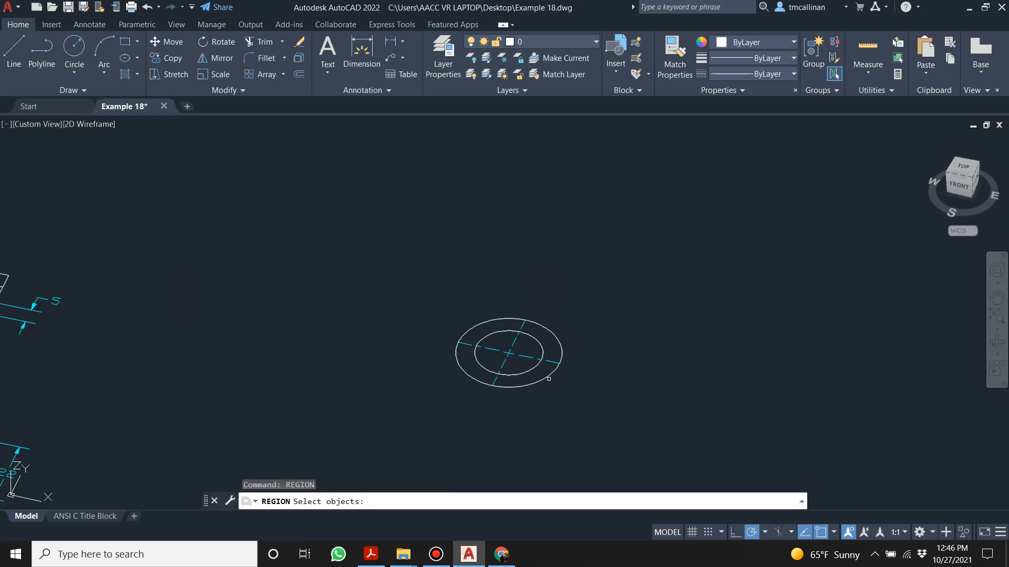
left_click(545, 378)
key("Return")
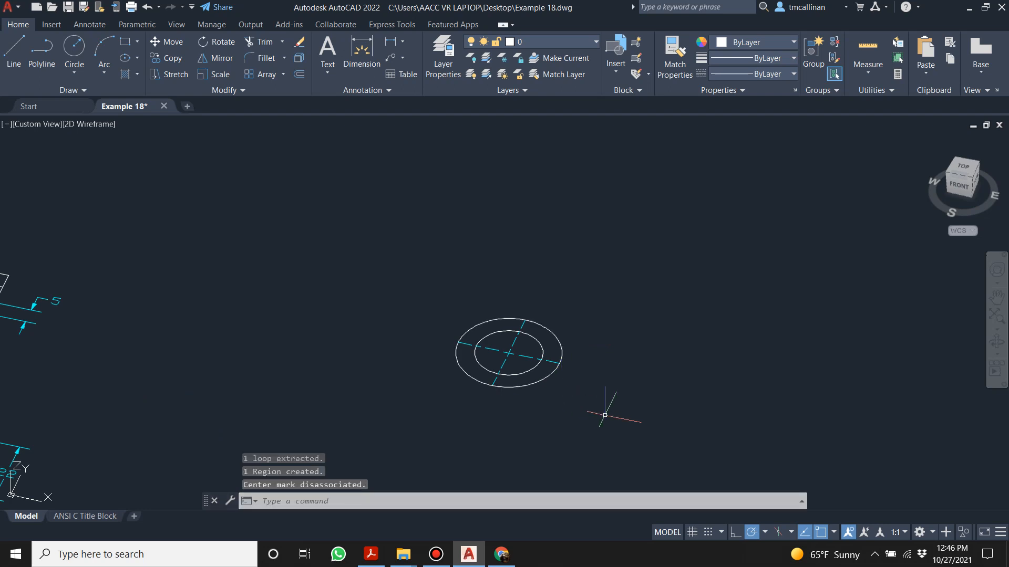
- Convert the inner Ø18 circle of the copied profile into a second region
scroll(494, 343, "up", 2)
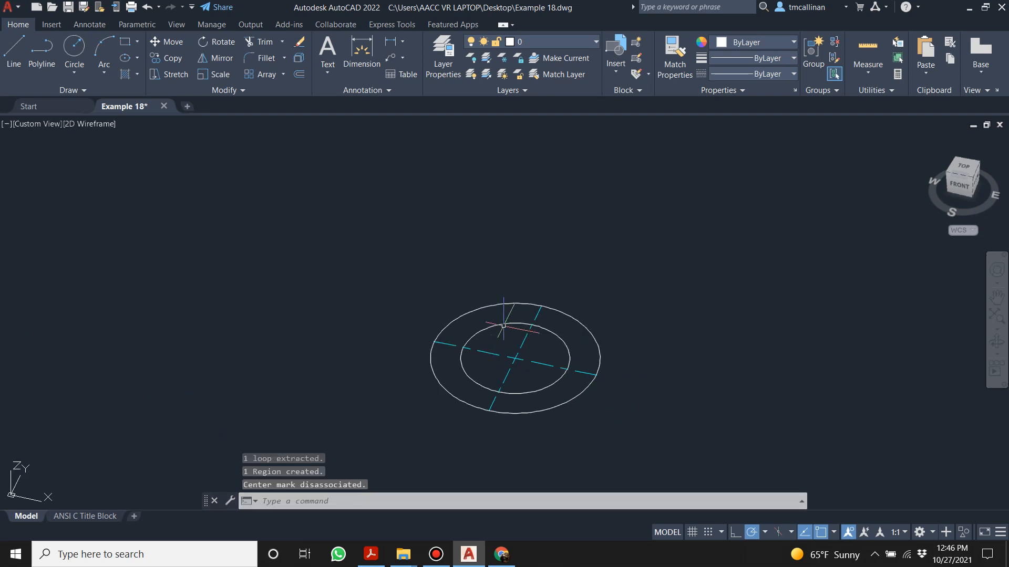
left_click(522, 324)
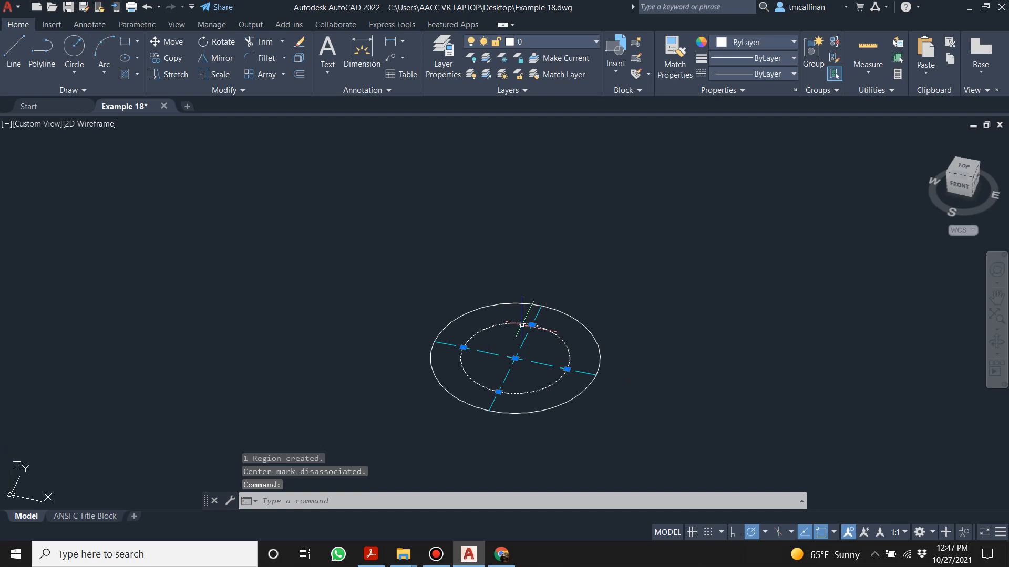
type("reg")
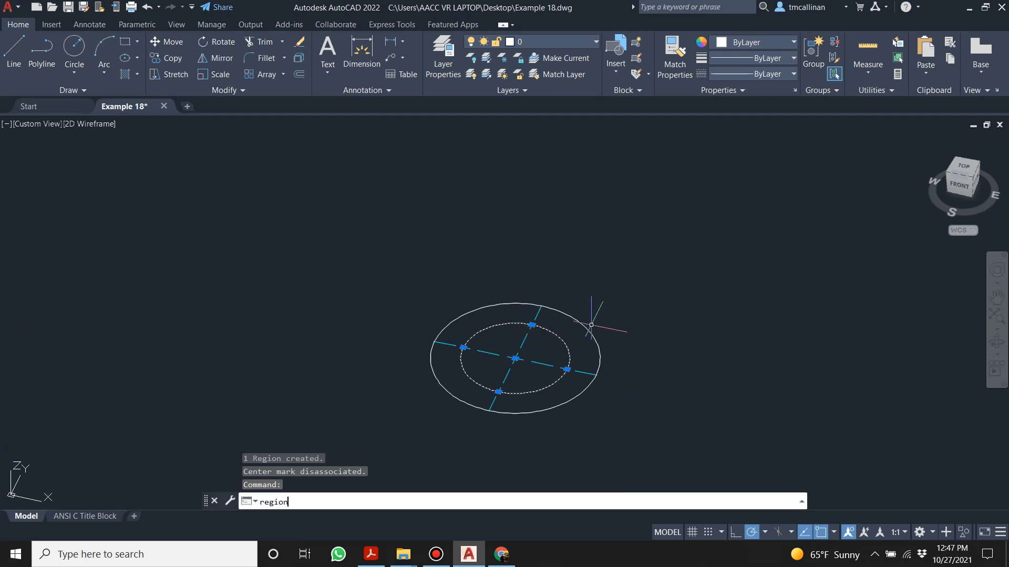
type("ion")
key("Return")
left_click(563, 346)
key("Return")
key("Escape")
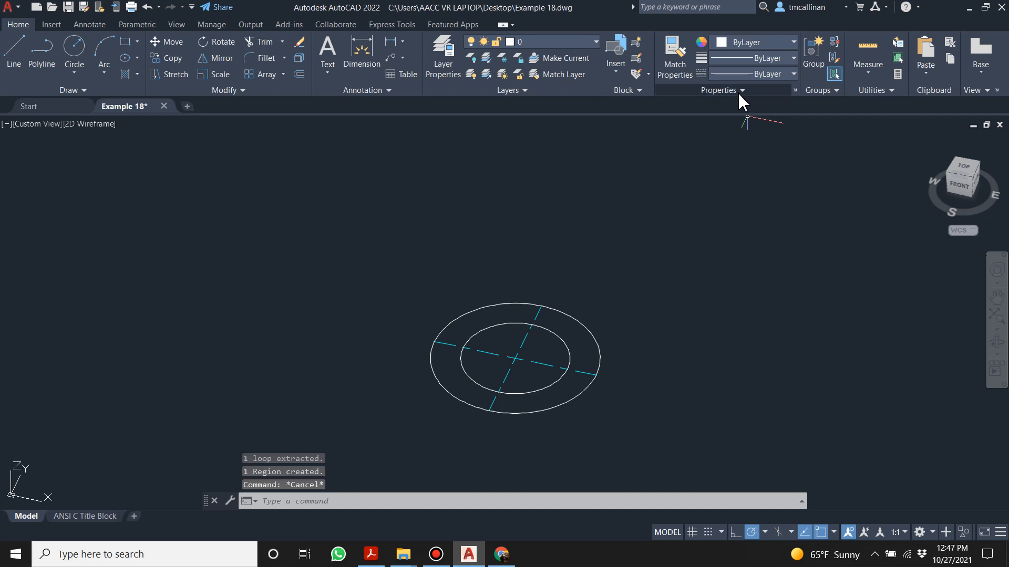
- Switch to the 3D Basics workspace and set the visual style to Conceptual
left_click(919, 532)
left_click(884, 448)
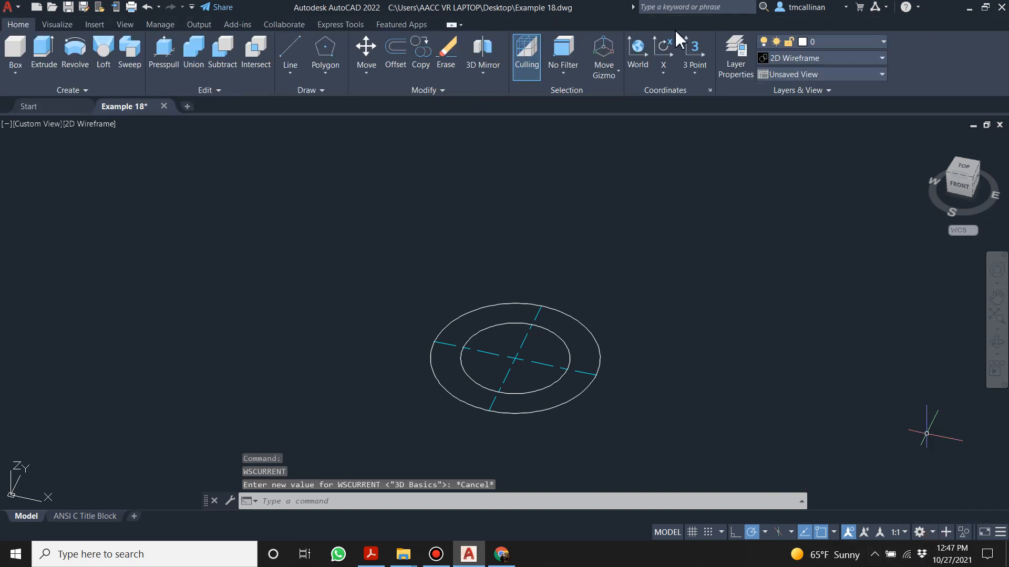
left_click(838, 57)
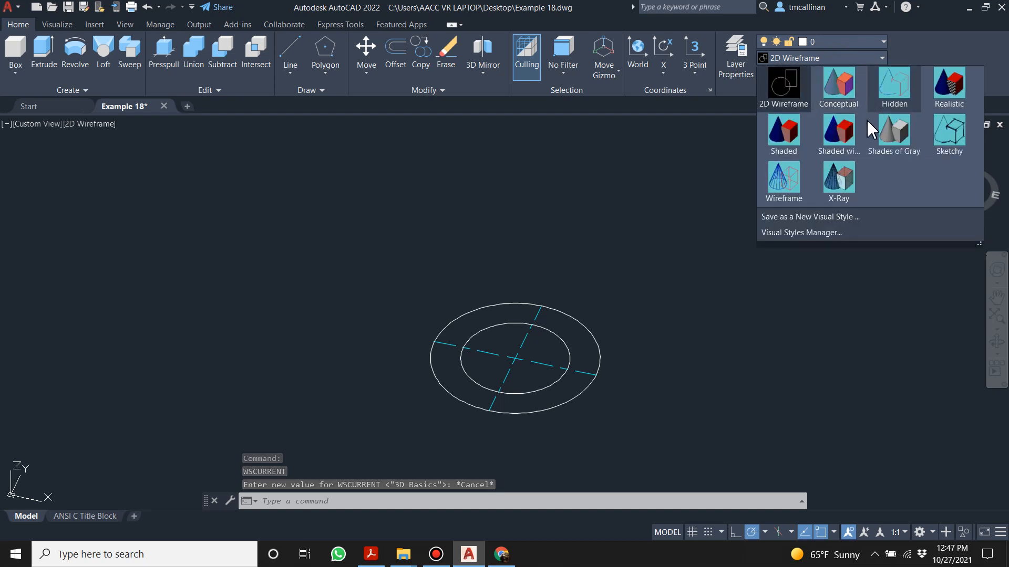
left_click(843, 98)
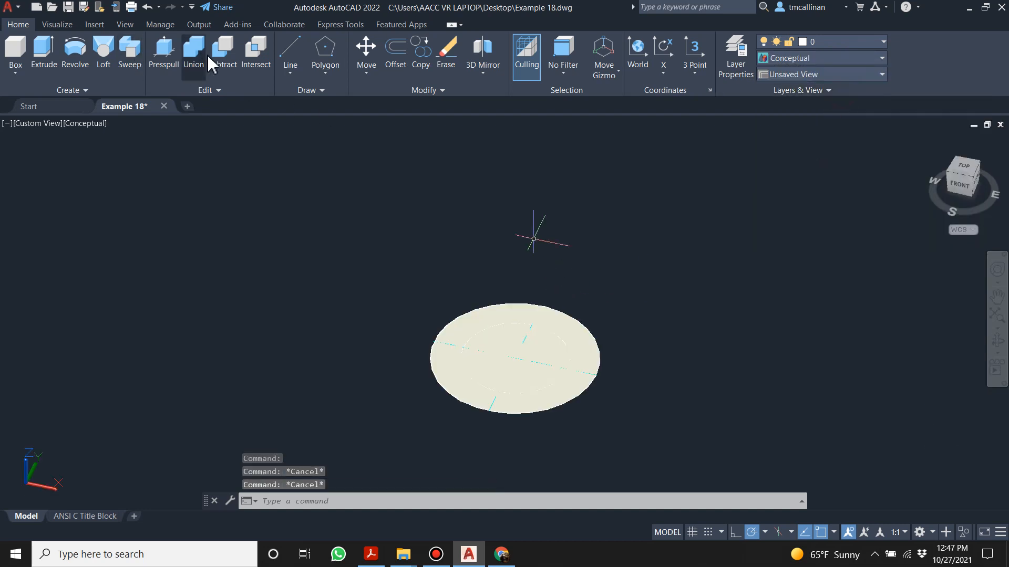
- Subtract the inner circular region from the outer one to form a flat ring
left_click(225, 55)
left_click(518, 410)
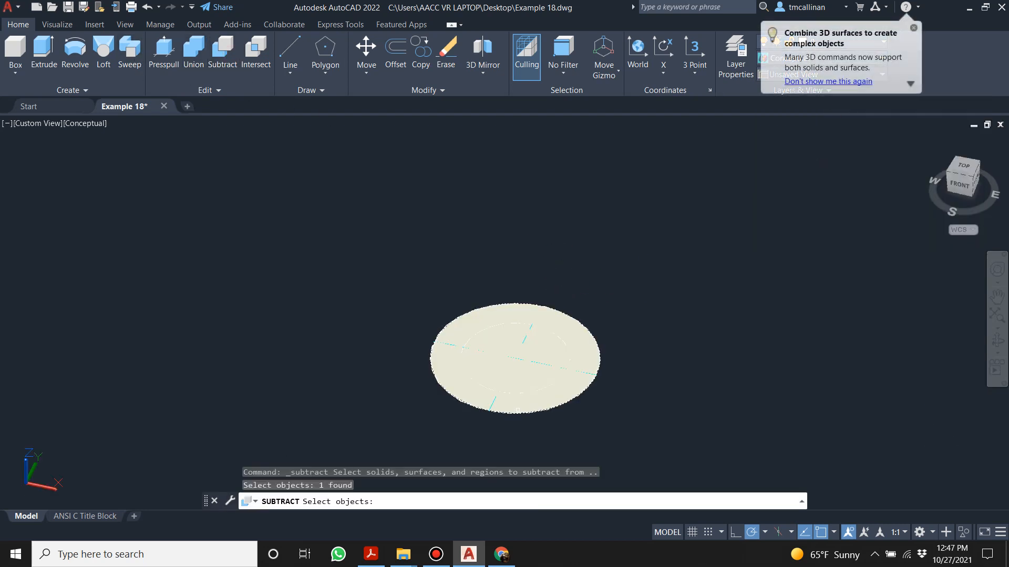
key("Return")
left_click(526, 392)
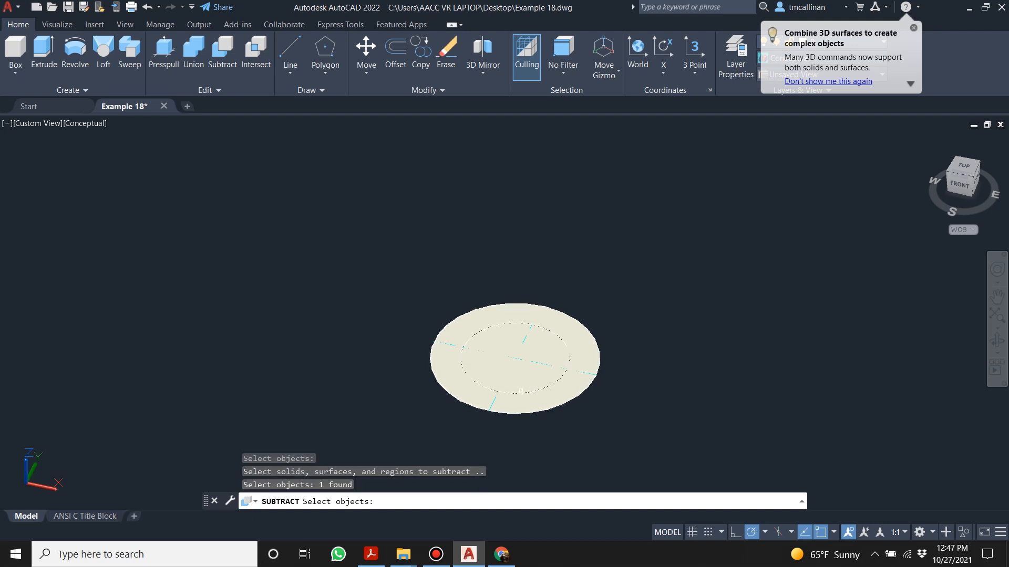
key("Return")
scroll(444, 351, "down", 2)
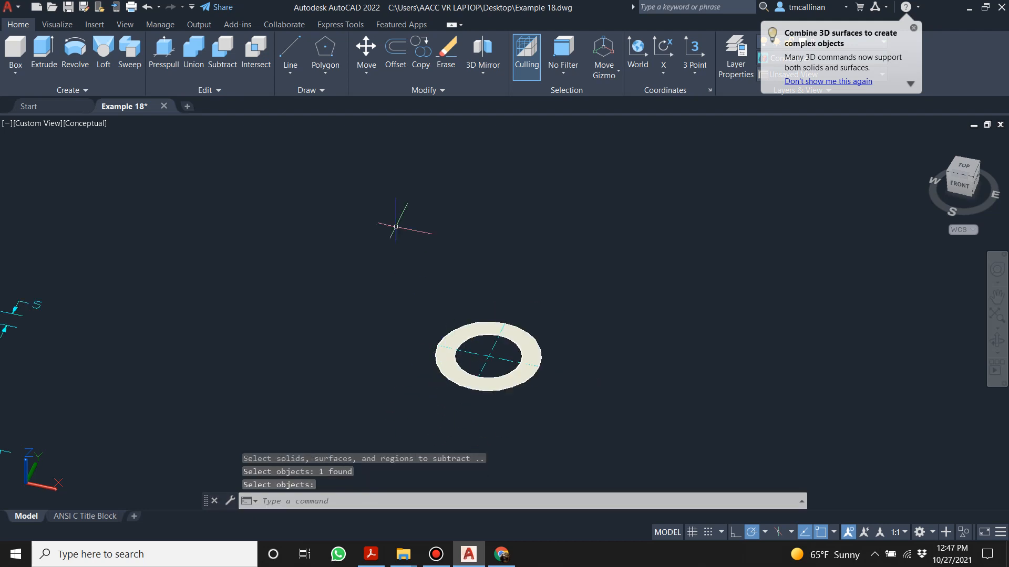
- Extrude the ring-shaped region to a height of 35 to form a hollow cylinder
left_click(42, 56)
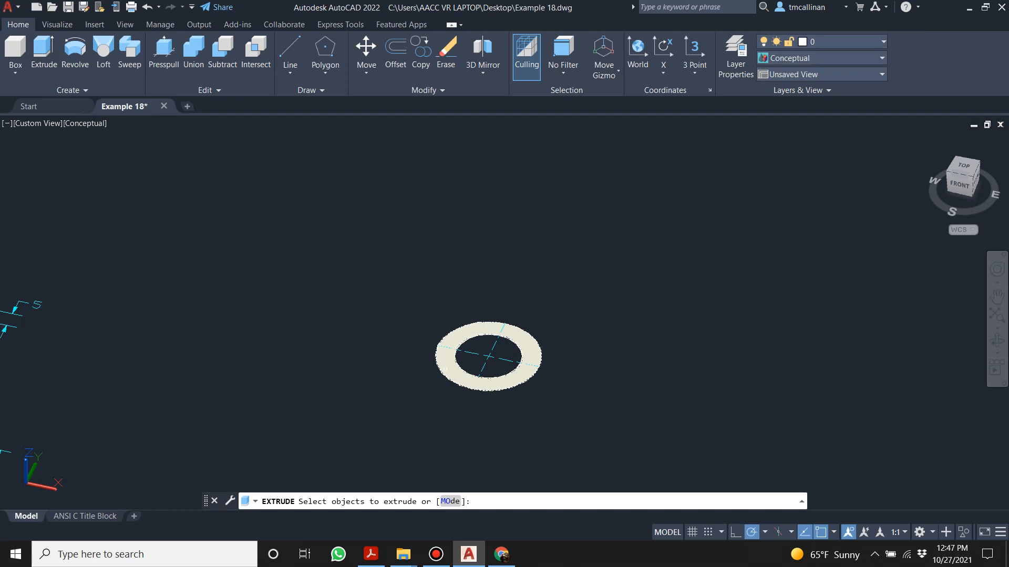
left_click(445, 367)
key("Return")
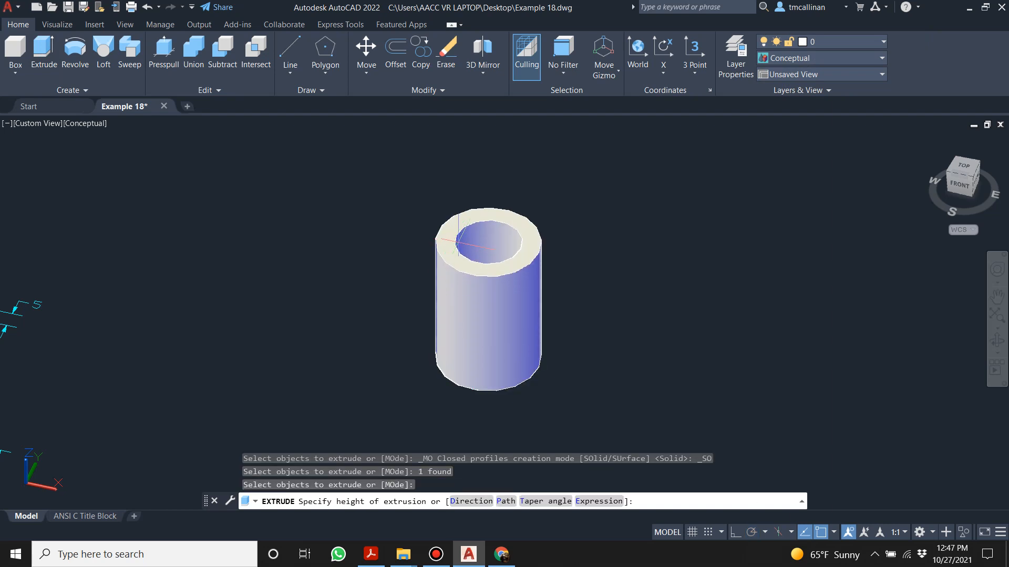
key("Return")
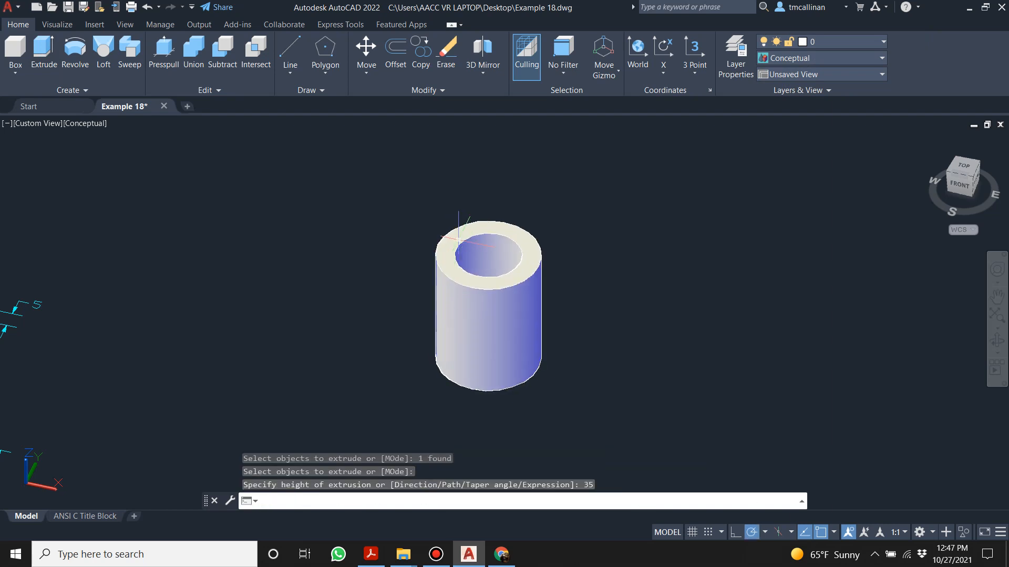
key("Escape")
scroll(458, 238, "down", 4)
scroll(554, 324, "up", 1)
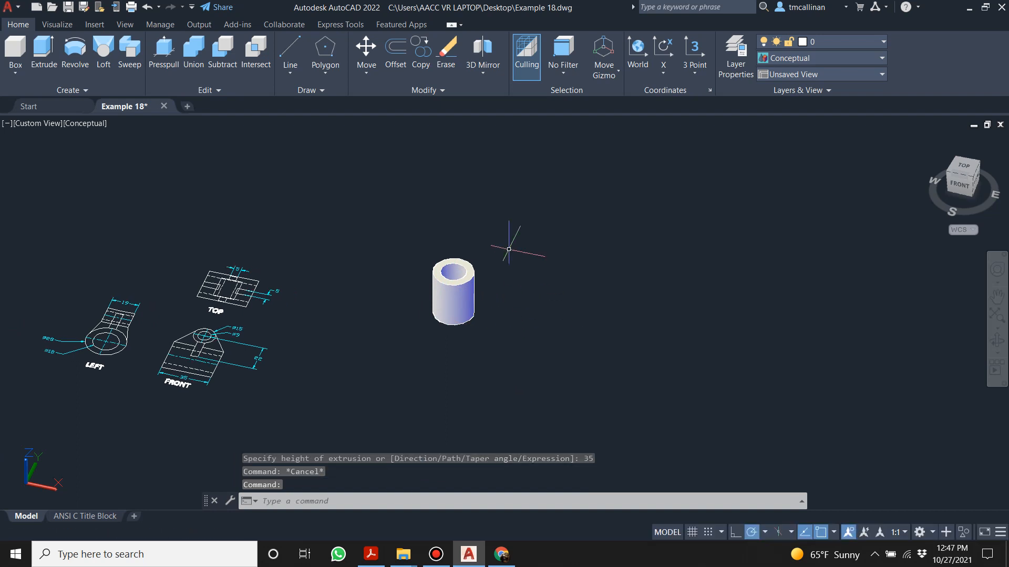
- Set the 3D selection gizmo to Rotate Gizmo
scroll(509, 249, "up", 1)
left_click(610, 76)
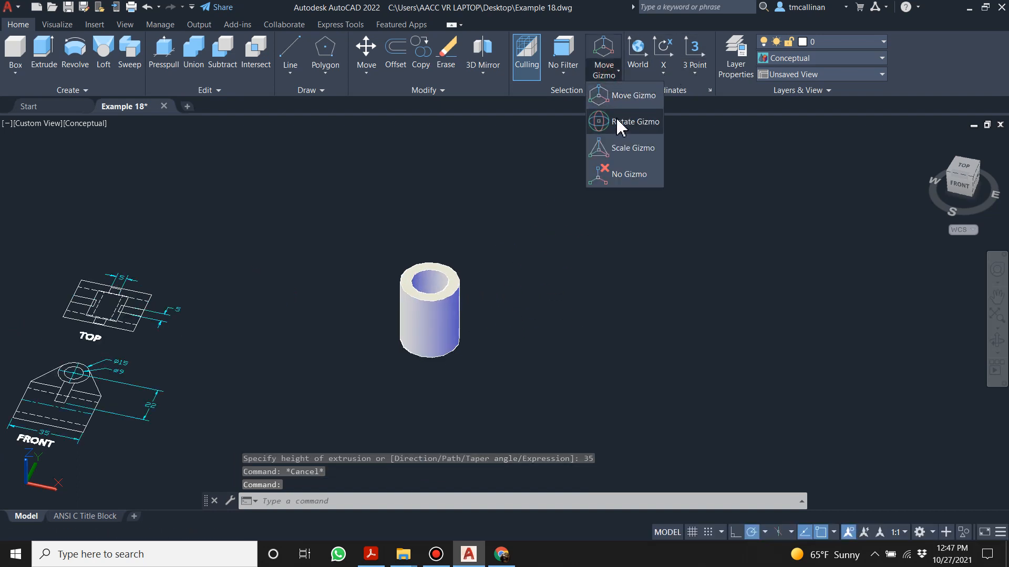
left_click(620, 126)
left_click(423, 345)
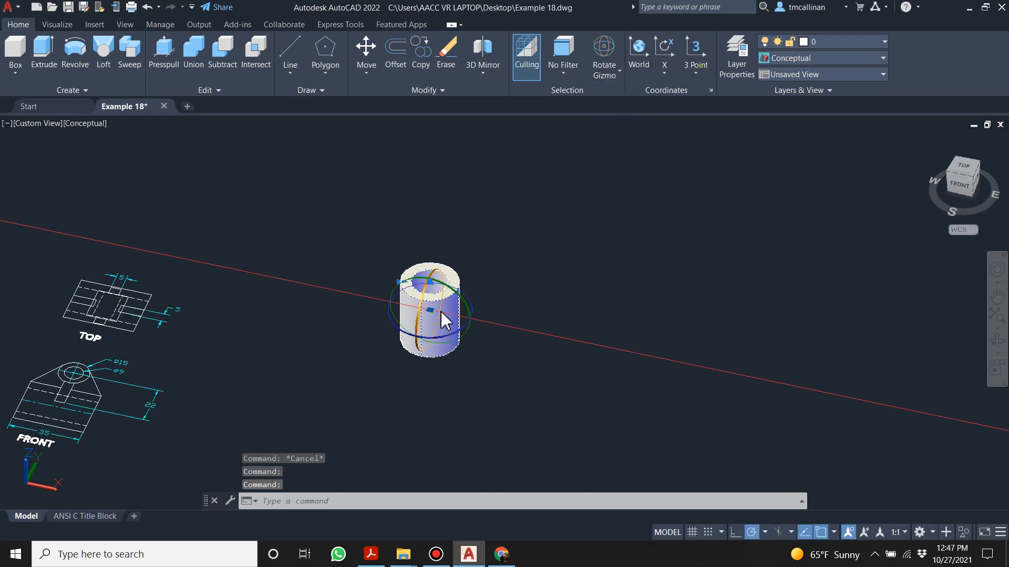
scroll(442, 319, "up", 1)
left_click(417, 303)
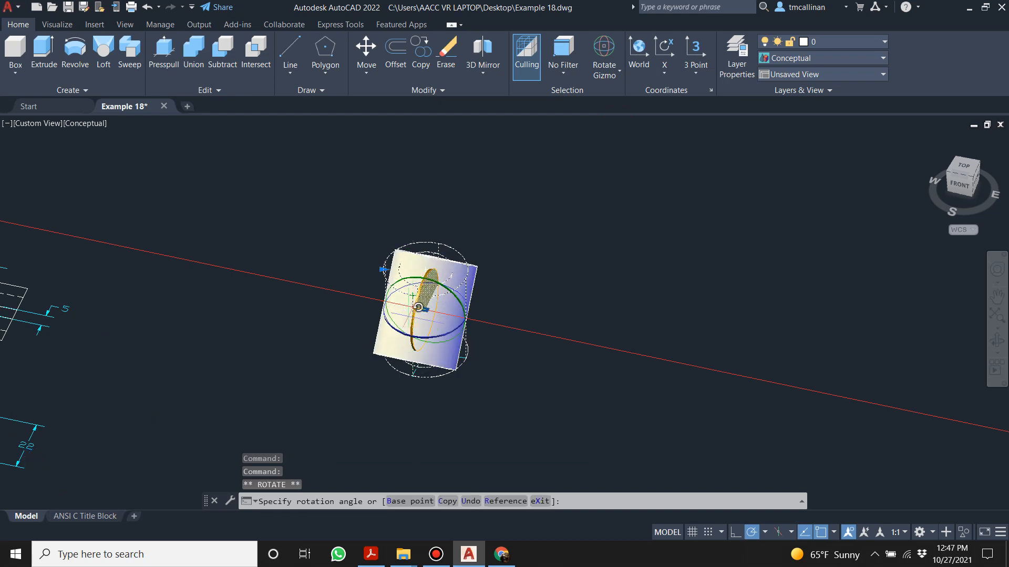
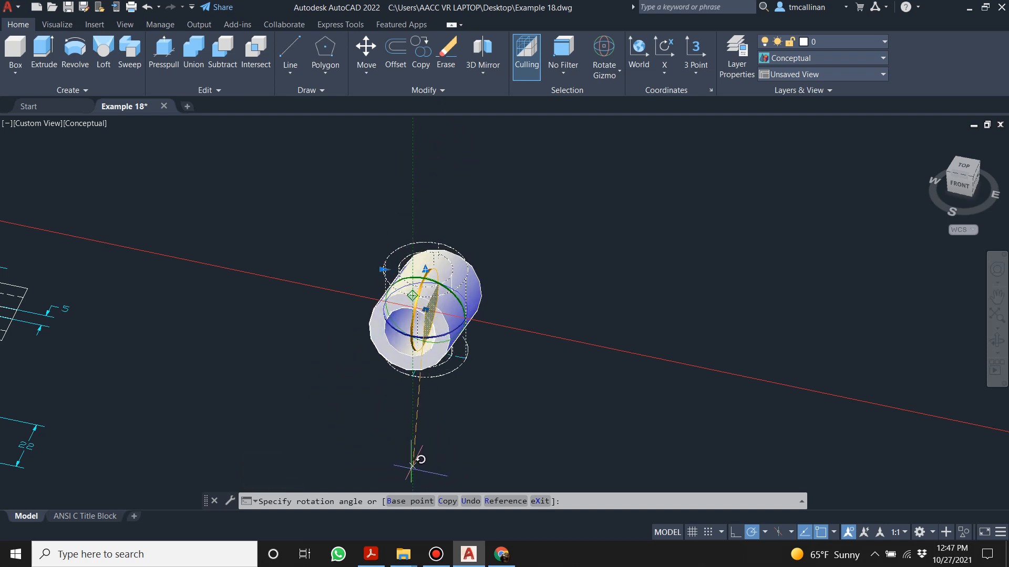
key("Escape")
key("Escape")
scroll(427, 385, "down", 3)
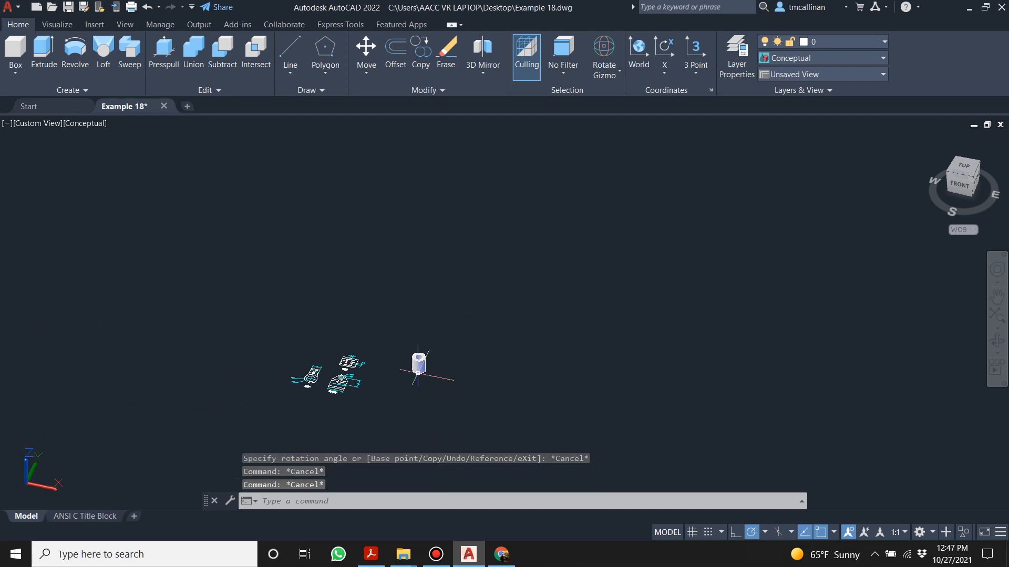
mouse_move(435, 407)
middle_mouse_down("shift")
mouse_move(420, 364)
mouse_move(416, 404)
middle_mouse_up("shift")
scroll(416, 403, "up", 4)
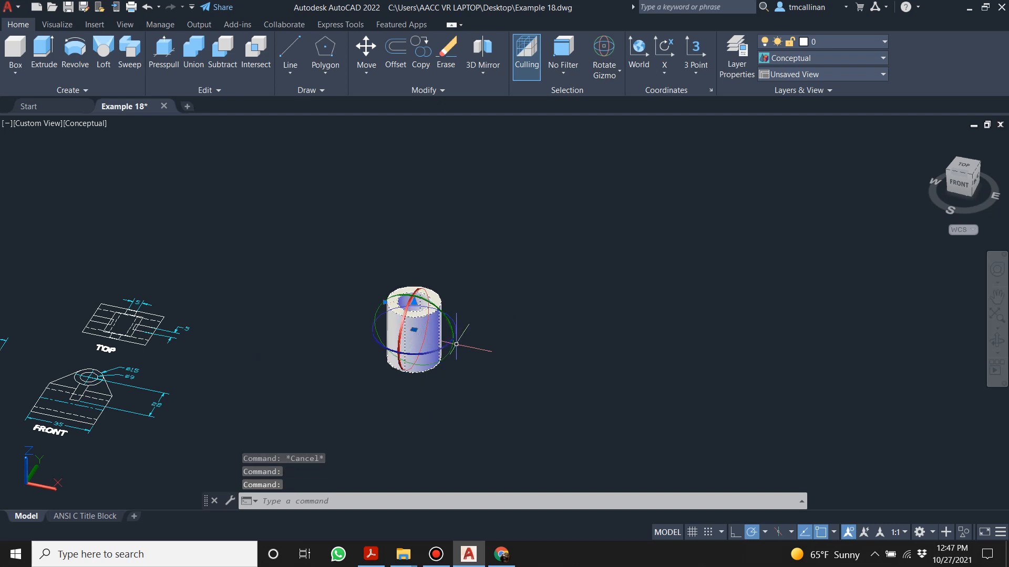
middle_click_drag(426, 341, 317, 297, "shift")
middle_click_drag(457, 318, 417, 383, "shift")
scroll(412, 262, "down", 6)
scroll(420, 247, "up", 3)
scroll(412, 258, "up", 1)
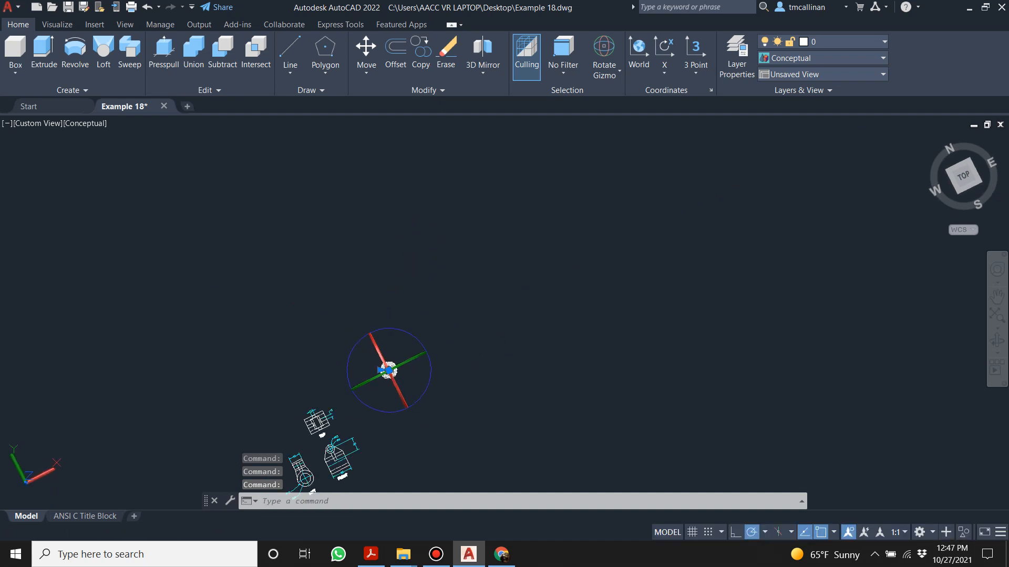
key("Escape")
key("Escape")
key("Escape")
key("ctrl+z")
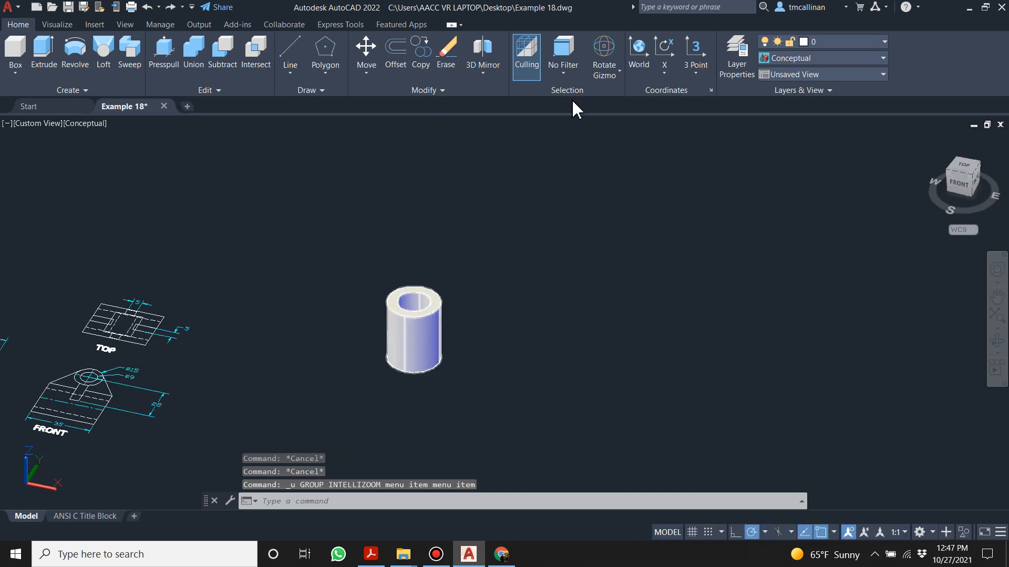
- Rotate the hollow cylinder 90 degrees about the X axis so that it lies horizontally
left_click(399, 343)
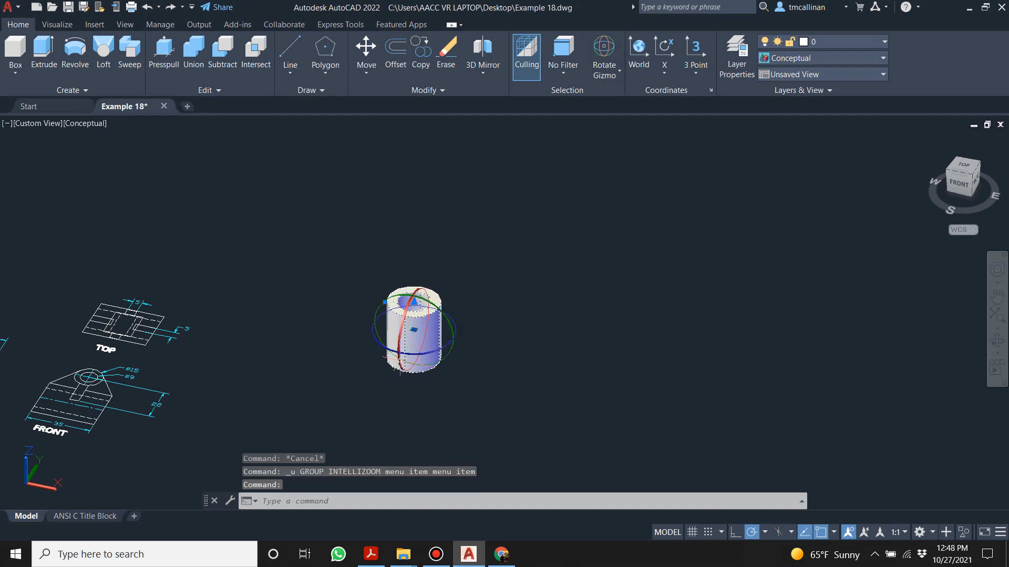
scroll(436, 355, "up", 2)
left_click(399, 329)
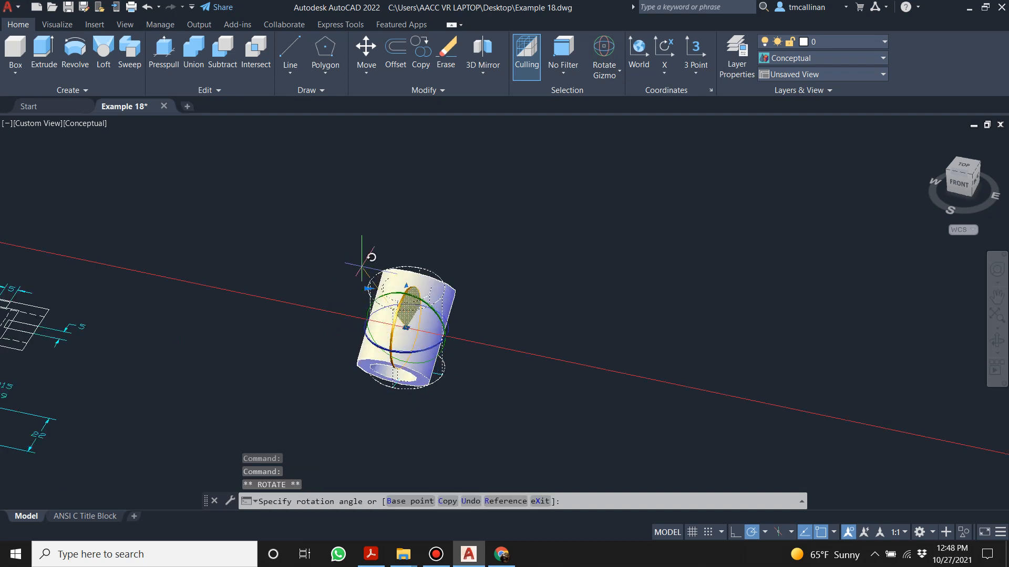
type("90")
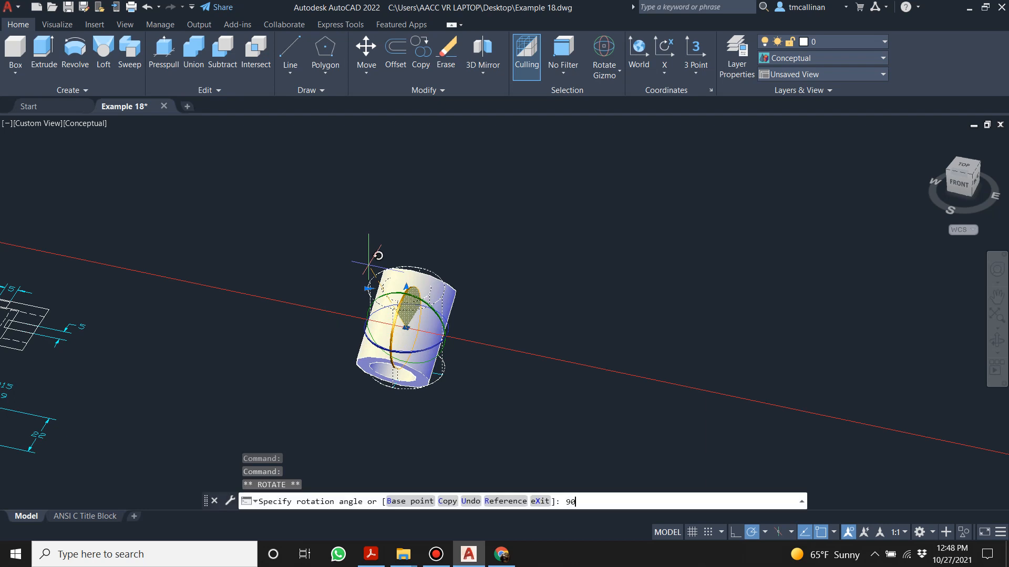
key("Return")
key("Escape")
key("Escape")
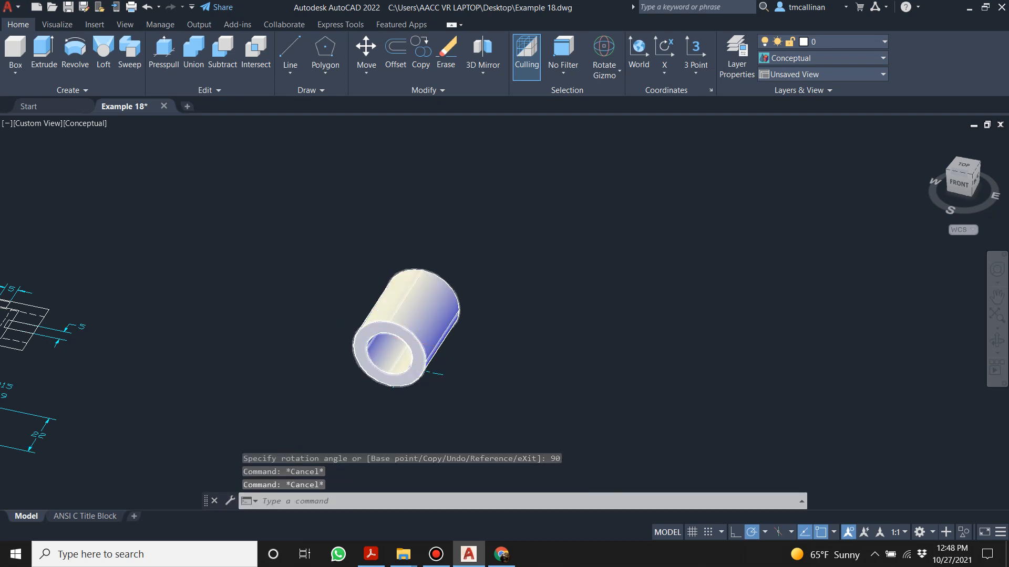
- Erase the leftover centerline on the DIMEN layer beside the hollow cylinder
middle_click_drag(335, 351, 390, 332, "shift")
scroll(394, 366, "up", 5)
left_click(456, 347)
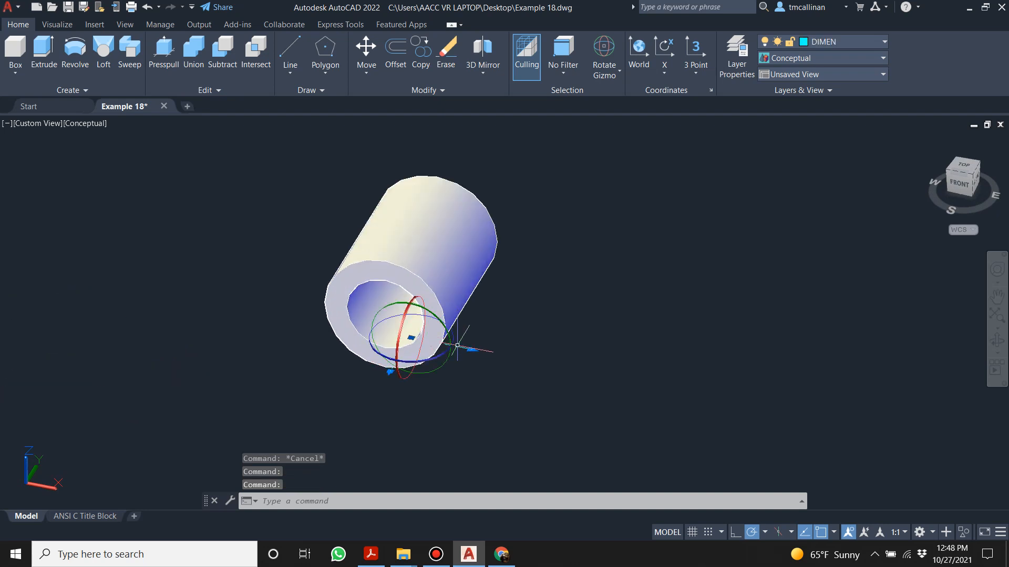
key("Delete")
- Examine the dimensioned top, front and left views alongside the rotated hollow cylinder
scroll(421, 405, "down", 2)
mouse_move(420, 405)
middle_mouse_down("shift")
mouse_move(400, 374)
mouse_move(409, 358)
mouse_move(394, 394)
middle_mouse_up("shift")
scroll(394, 394, "down", 2)
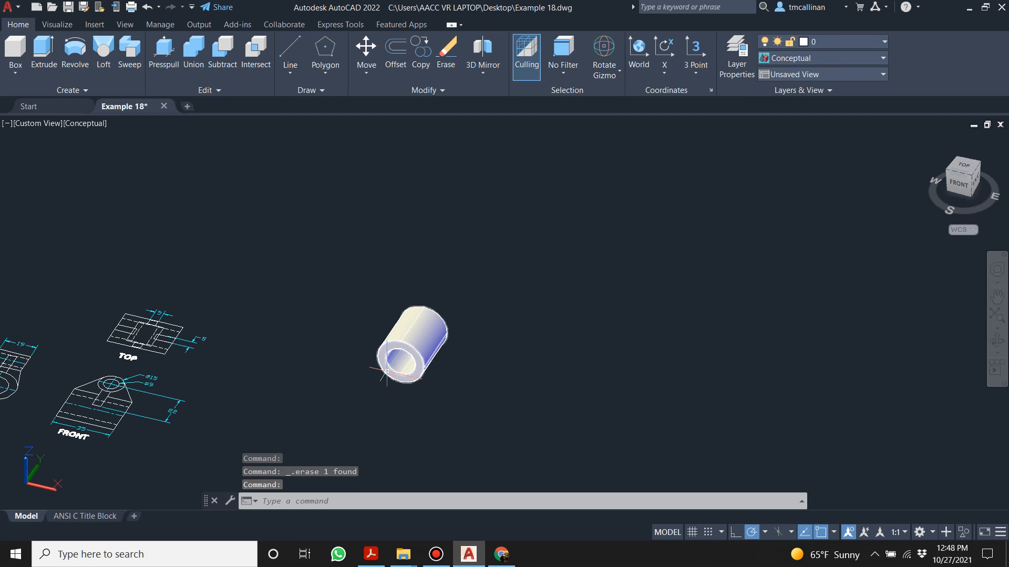
scroll(297, 342, "down", 3)
scroll(175, 331, "up", 2)
middle_click_drag(258, 363, 247, 391, "shift")
scroll(236, 393, "up", 3)
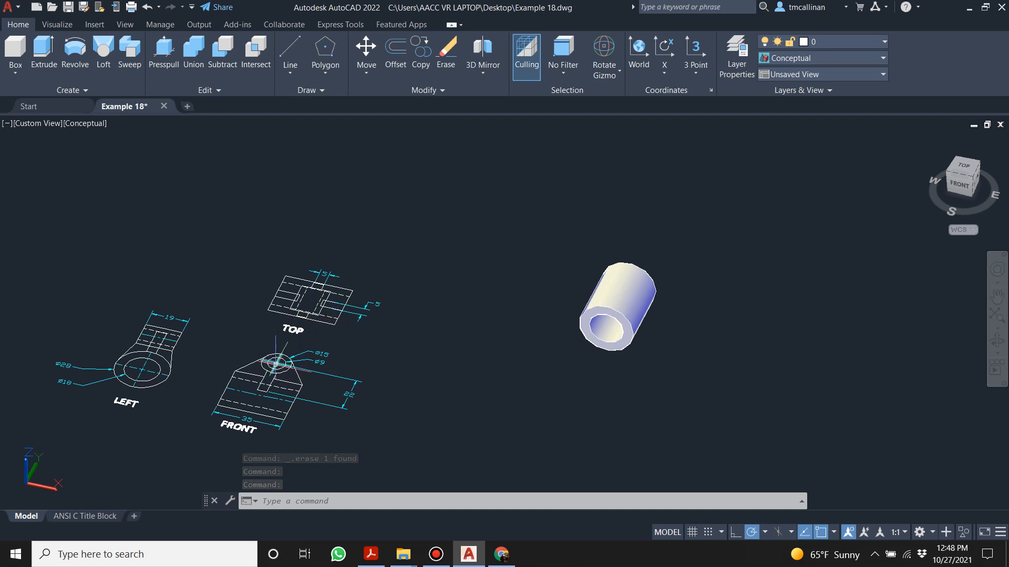
mouse_move(371, 369)
middle_mouse_down("shift")
mouse_move(421, 360)
mouse_move(372, 383)
middle_mouse_up("shift")
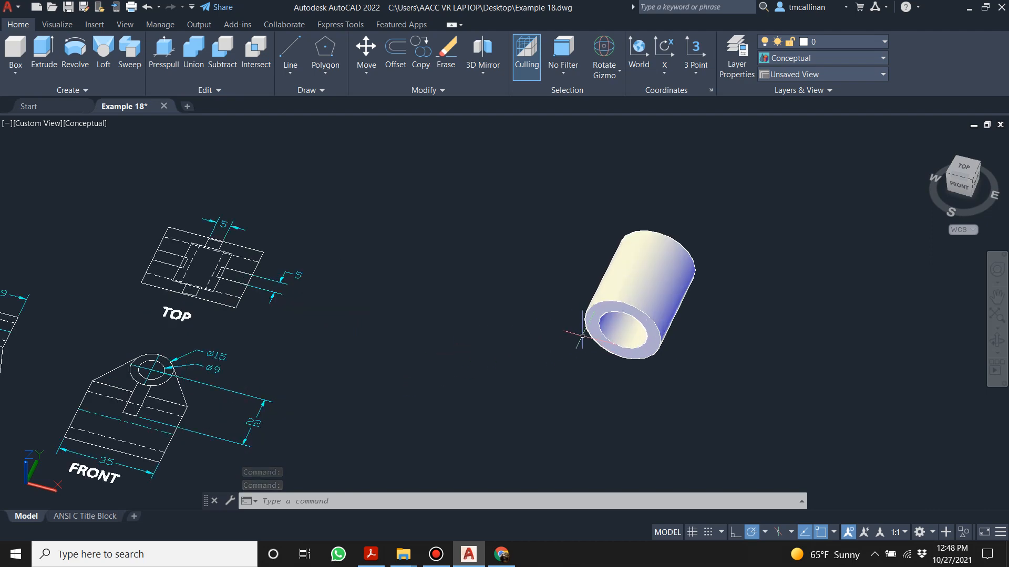
- Change the visual style of the model view to 2D Wireframe
middle_click_drag(568, 310, 657, 255, "shift")
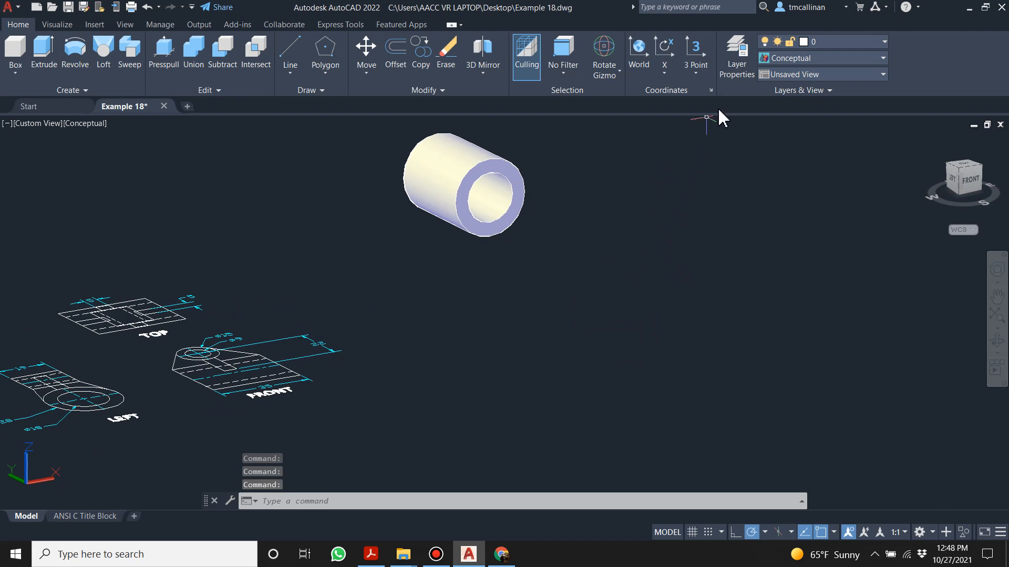
left_click(821, 58)
left_click(783, 84)
middle_click_drag(497, 202, 501, 184, "shift")
scroll(489, 220, "down", 5)
- Draw an axis line through the hollow cylinder between the centers of its two circular ends
scroll(489, 250, "up", 7)
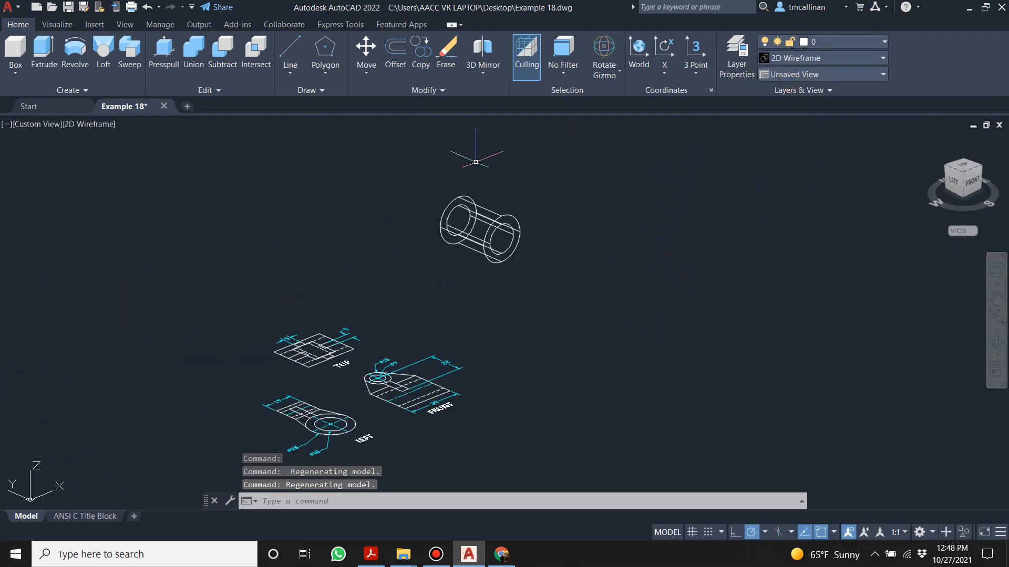
scroll(490, 250, "up", 2)
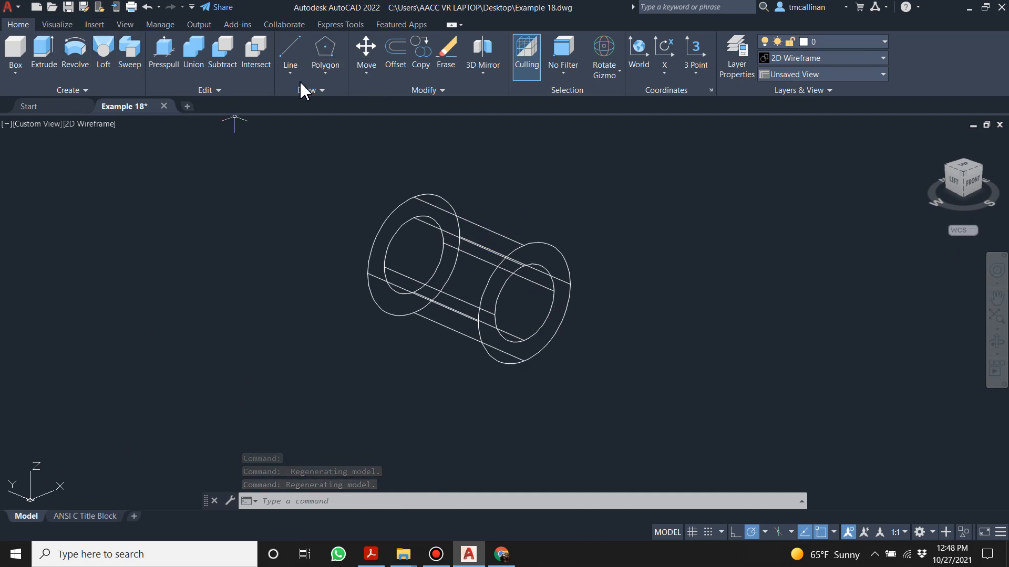
left_click(290, 53)
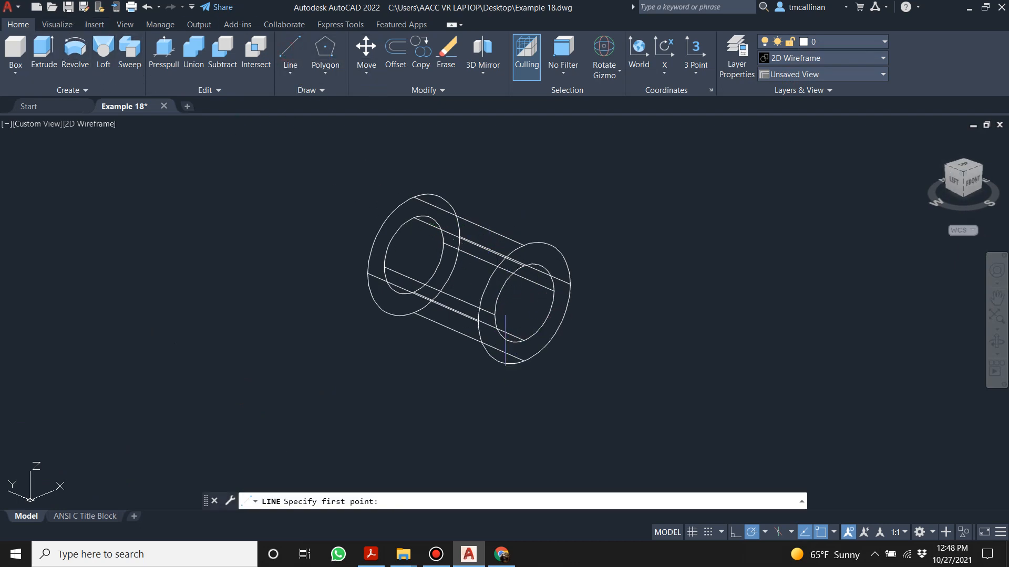
left_click(524, 304)
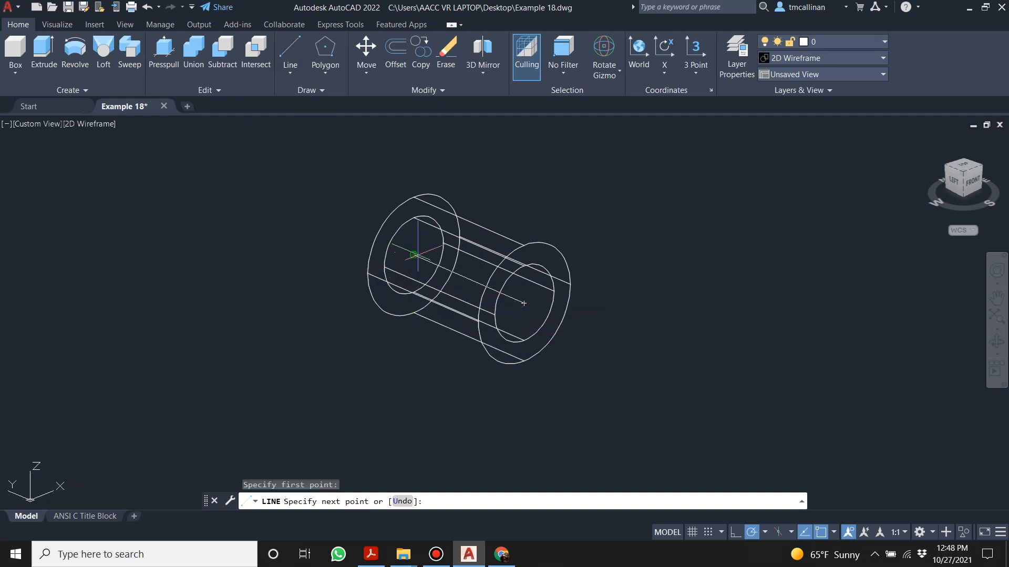
left_click(413, 255)
key("Escape")
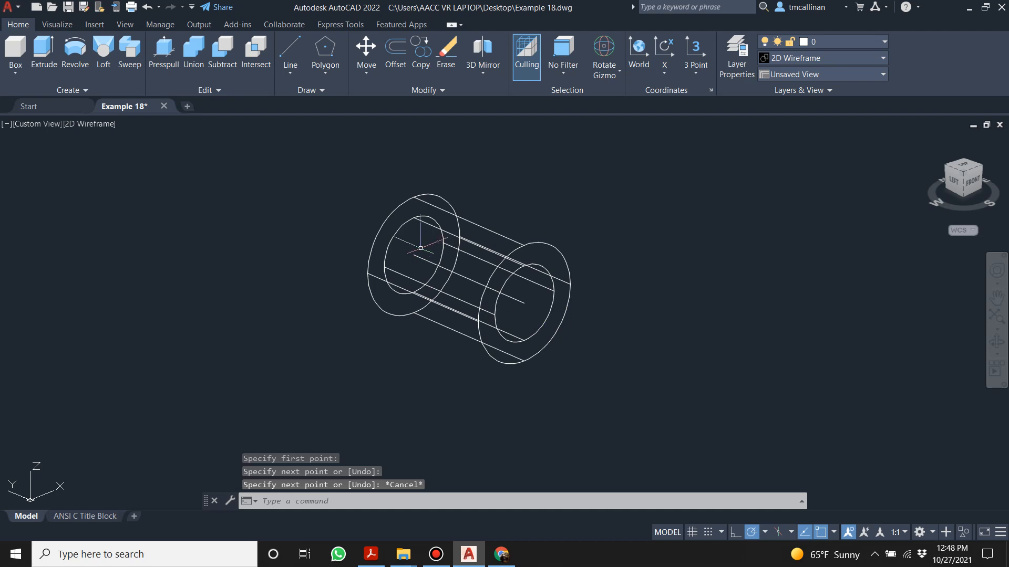
- Draw a line 26 units straight up in Z from the midpoint of the axis line, checking the height in the Example 18 PDF
middle_click_drag(466, 258, 399, 293, "shift")
middle_click_drag(374, 218, 415, 274, "shift")
left_click(292, 53)
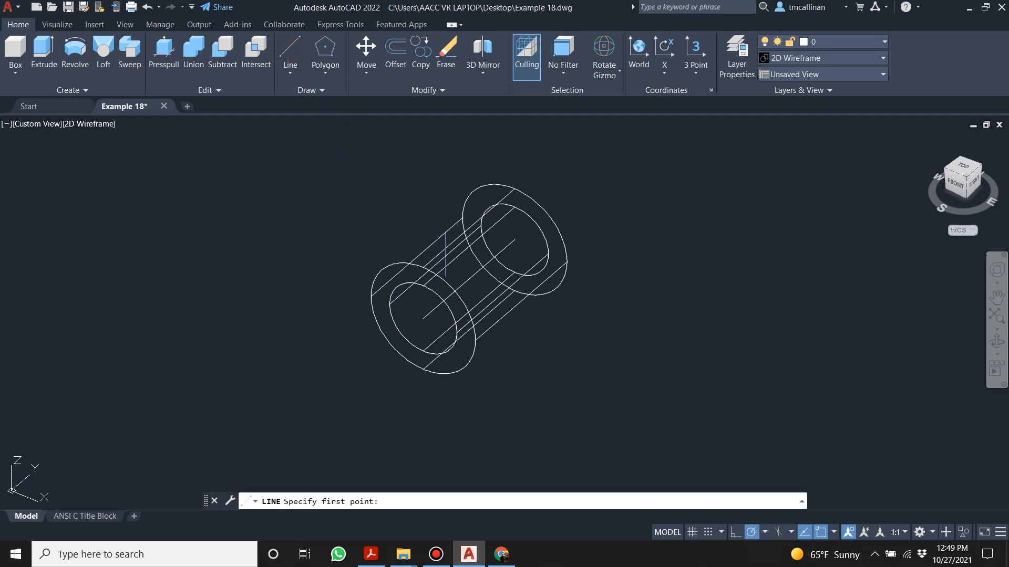
left_click(470, 273)
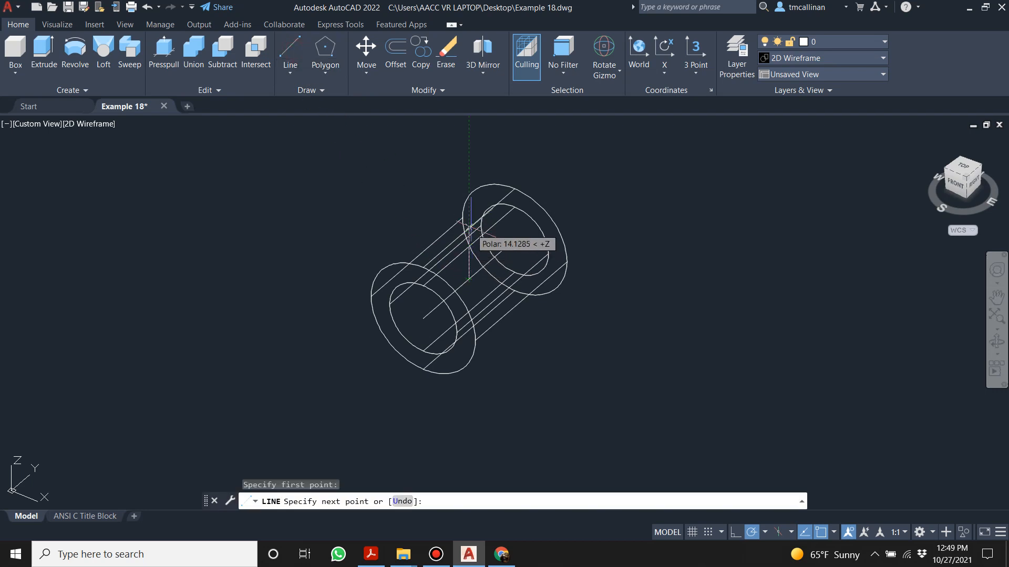
scroll(468, 195, "down", 4)
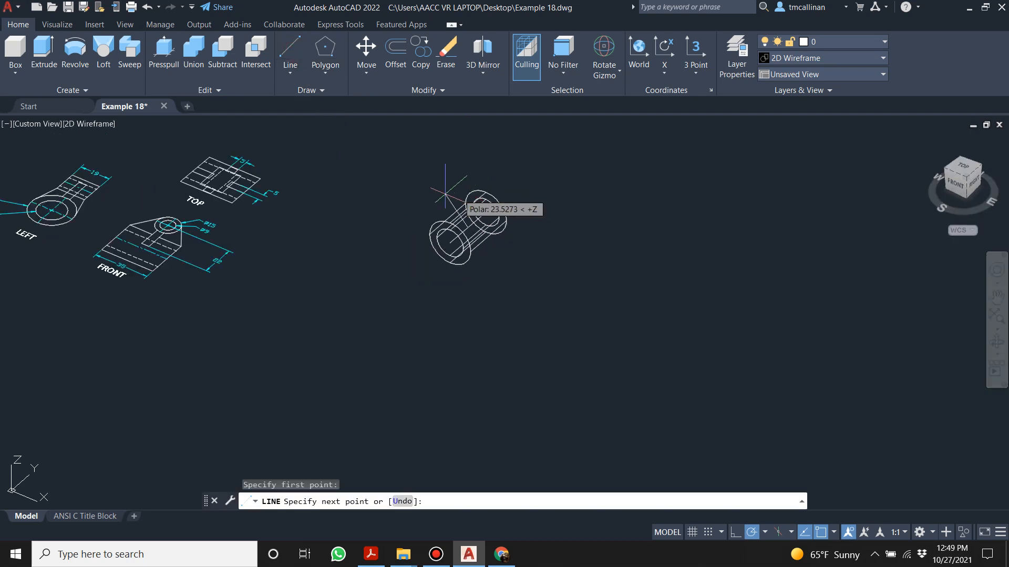
scroll(214, 217, "up", 4)
scroll(213, 217, "down", 2)
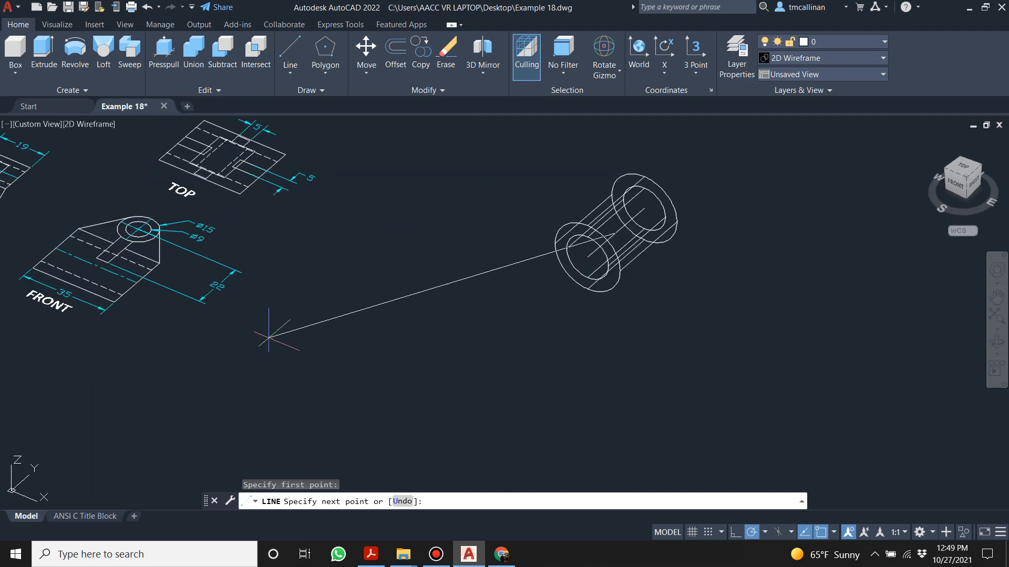
left_click(371, 554)
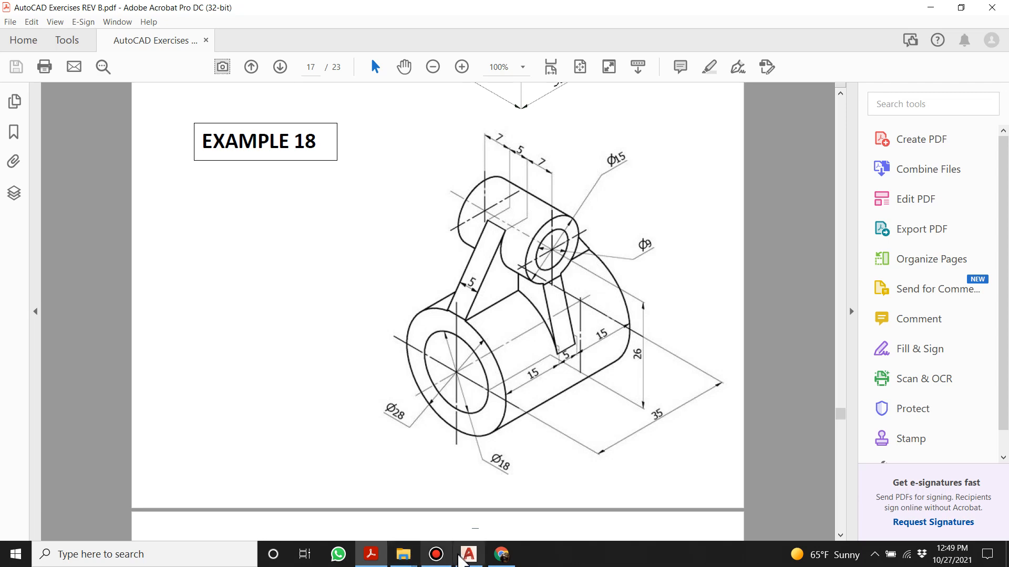
left_click(468, 554)
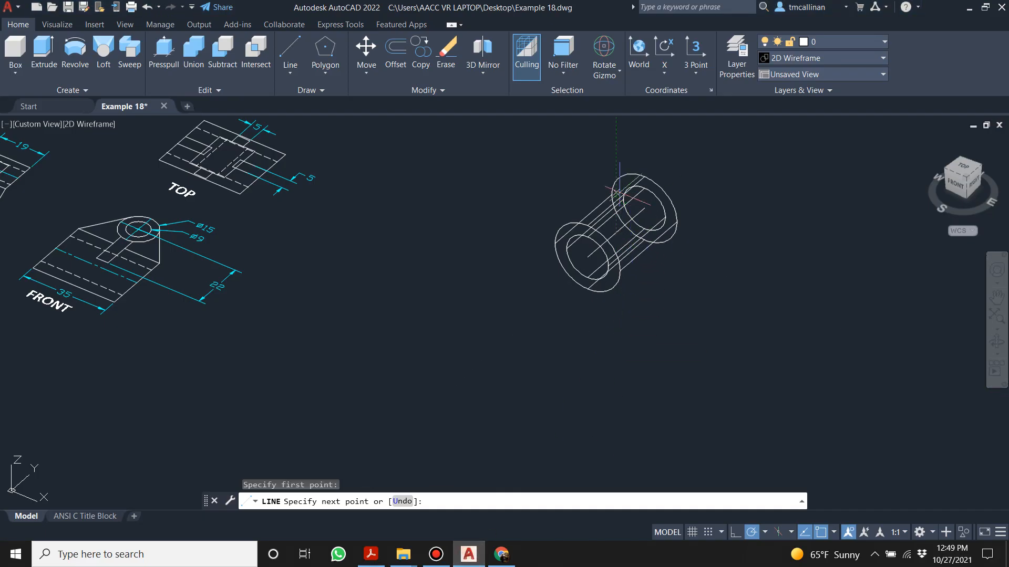
key("Return")
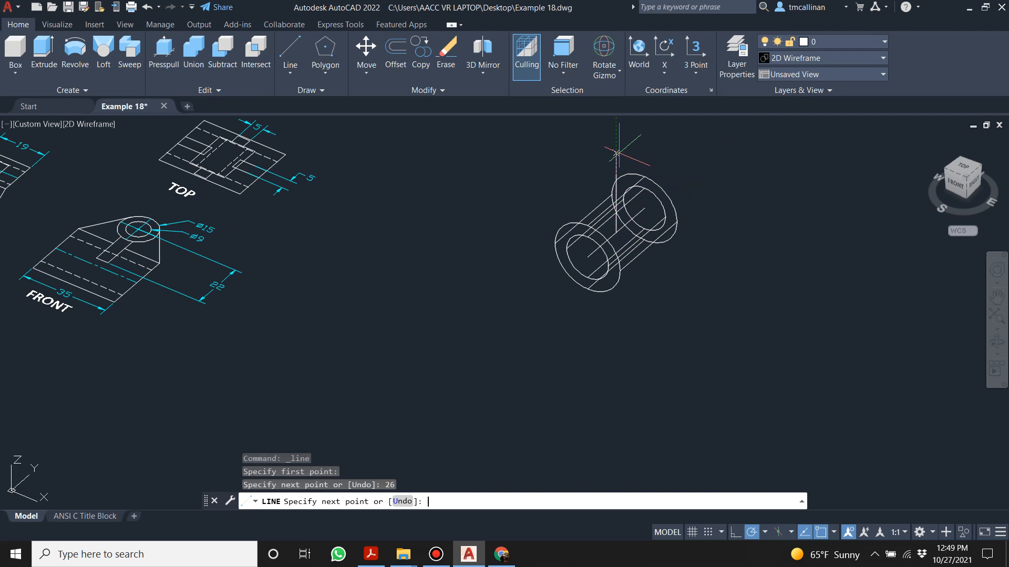
key("Escape")
key("Escape")
mouse_move(630, 263)
middle_mouse_down("shift")
mouse_move(614, 226)
mouse_move(625, 231)
mouse_move(603, 250)
mouse_move(616, 265)
middle_mouse_up("shift")
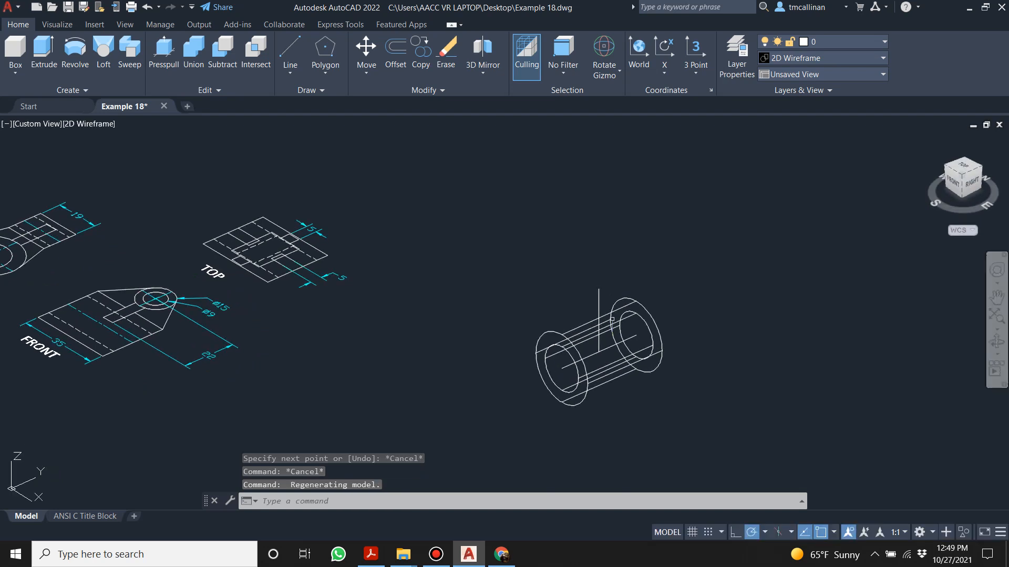
scroll(658, 316, "up", 1)
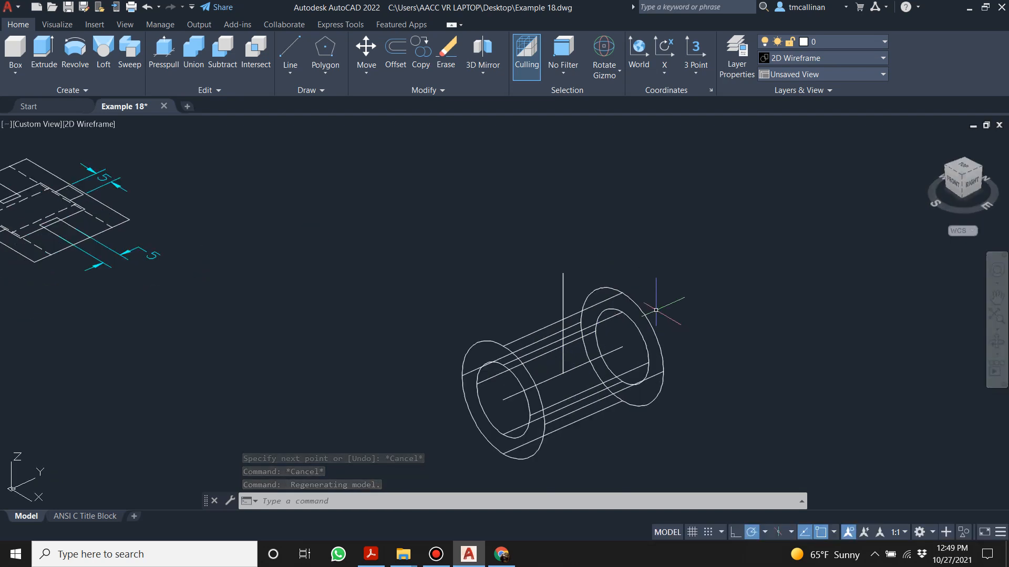
- Check the upper cylinder's dimensions in the Example 18 PDF, returning to the AutoCAD drawing
scroll(654, 310, "down", 1)
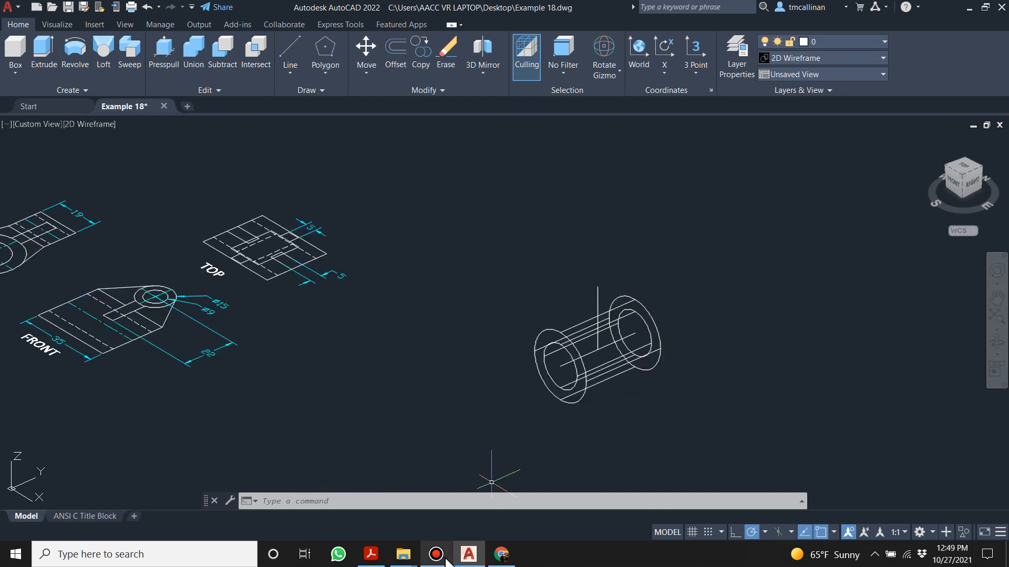
key("alt+Tab")
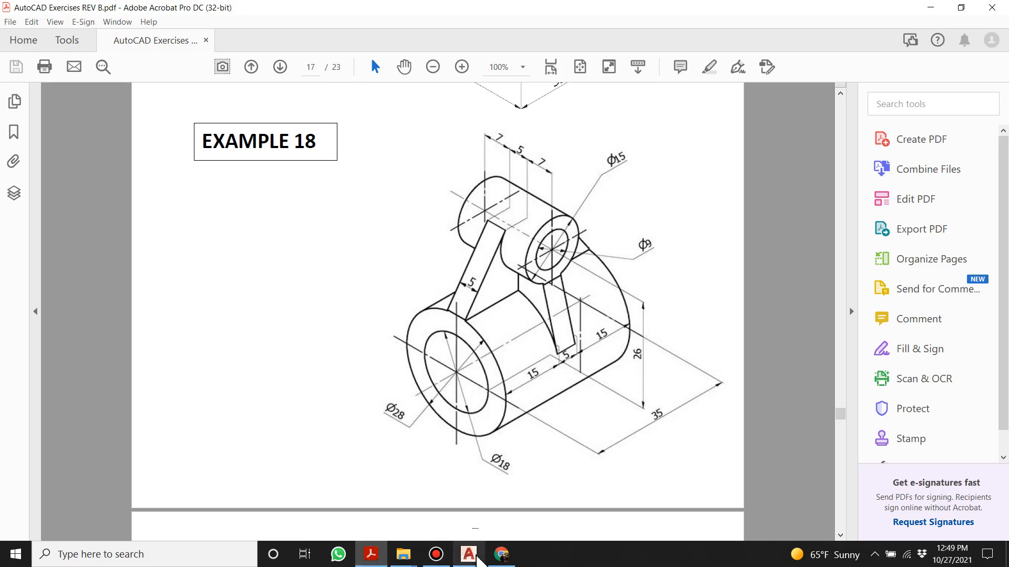
left_click(468, 556)
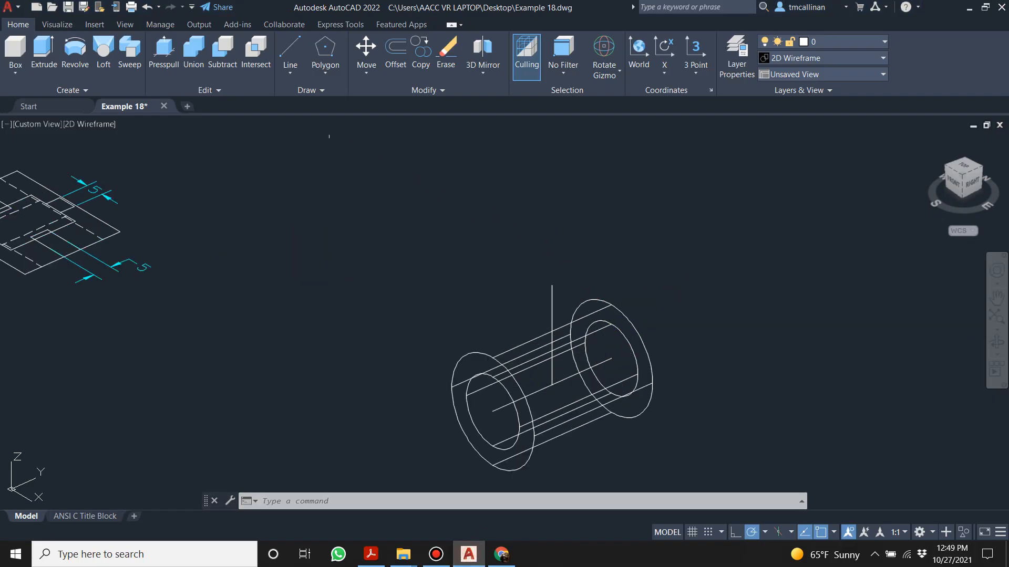
left_click(302, 89)
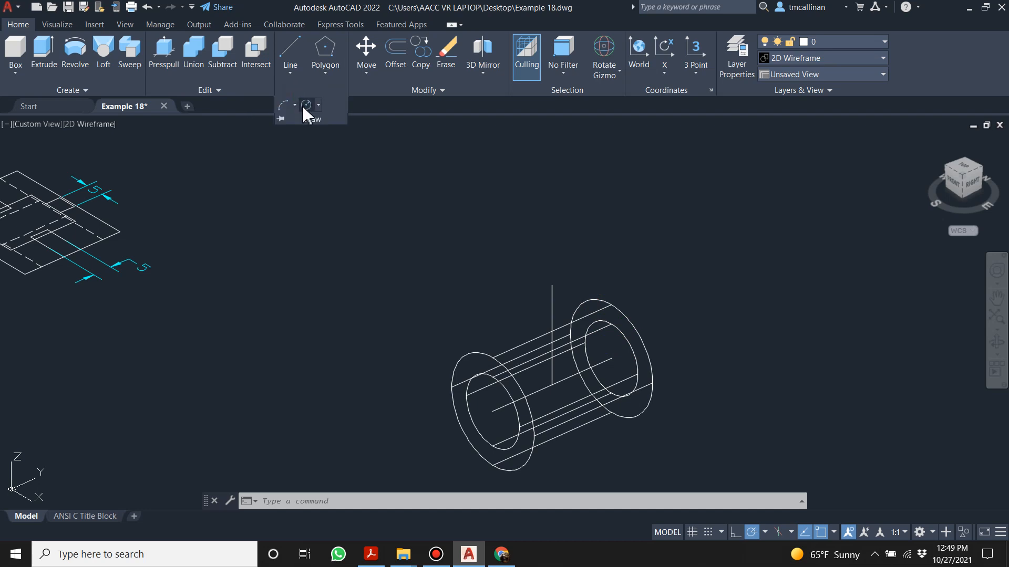
left_click(306, 105)
left_click(552, 289)
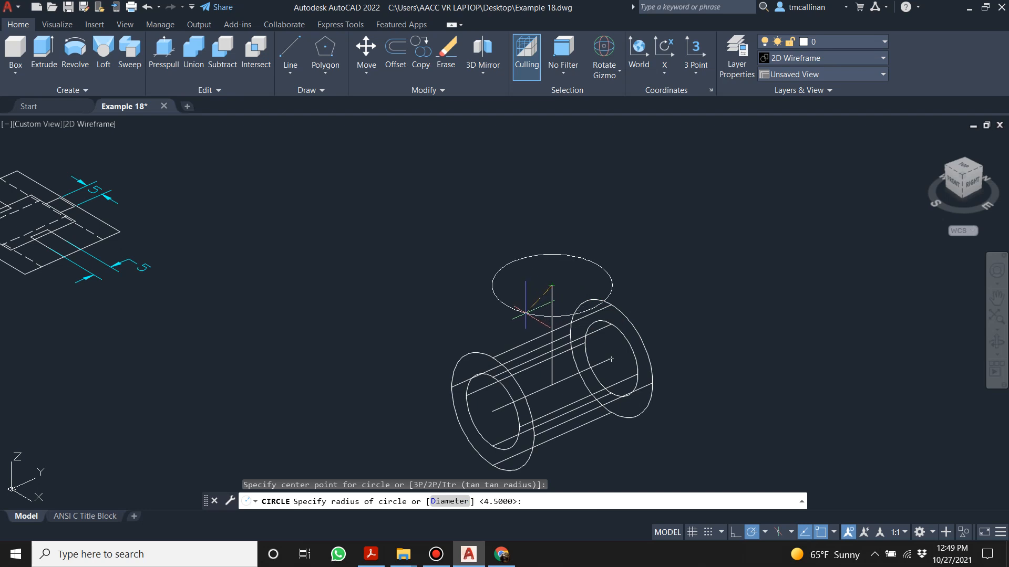
key("Escape")
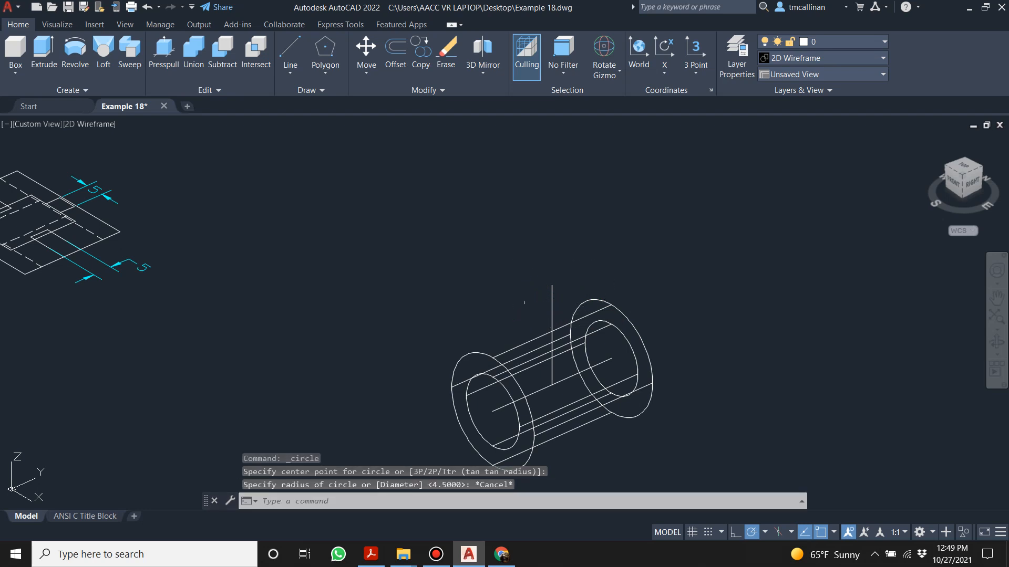
left_click(663, 73)
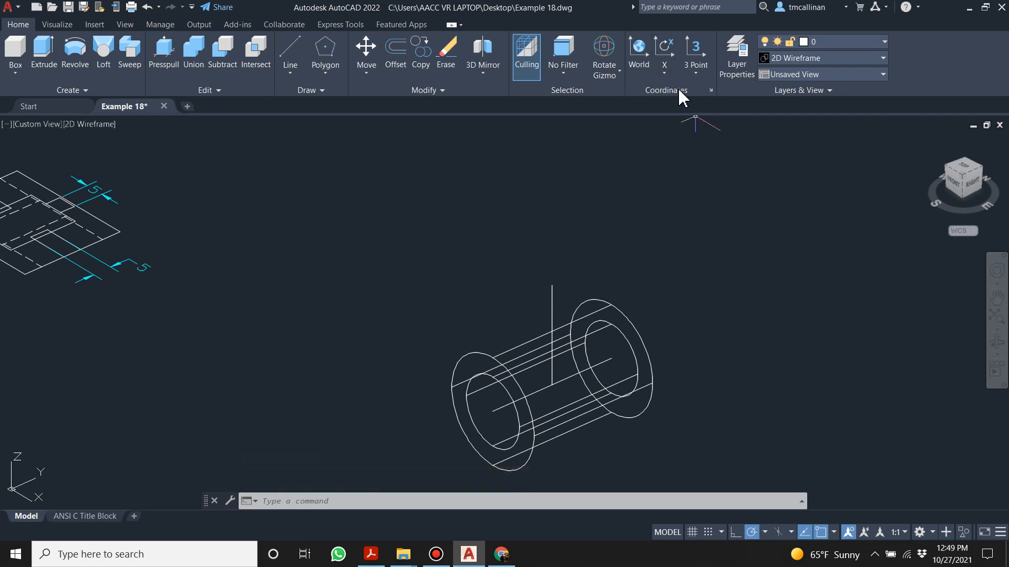
left_click(665, 73)
left_click(667, 120)
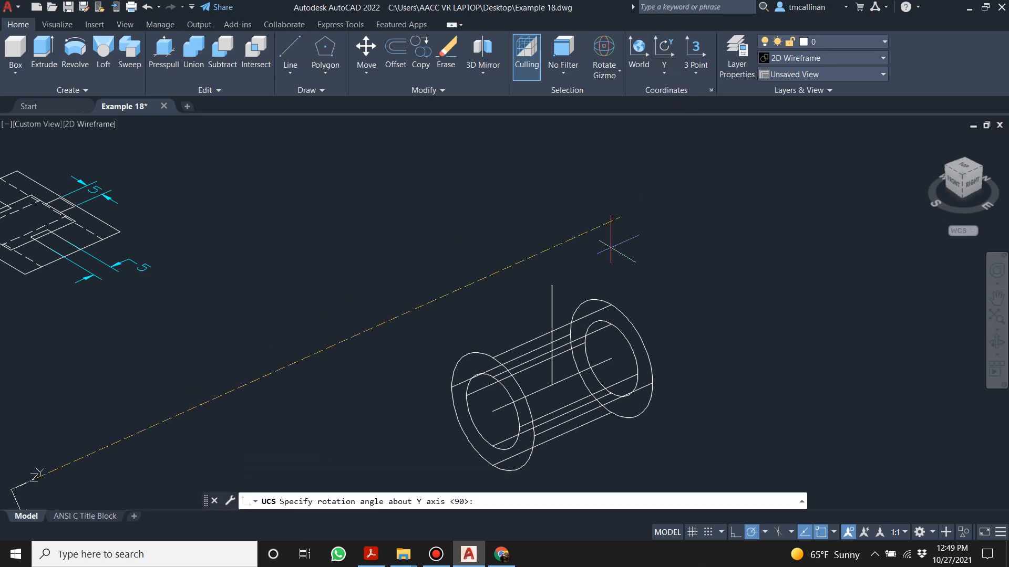
key("Escape")
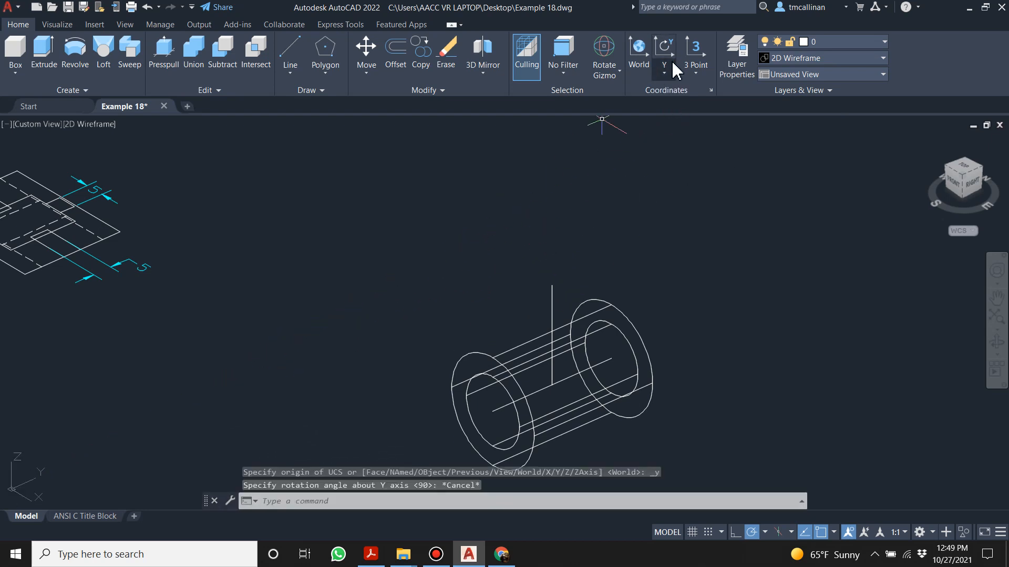
scroll(610, 136, "down", 1)
scroll(579, 207, "up", 1)
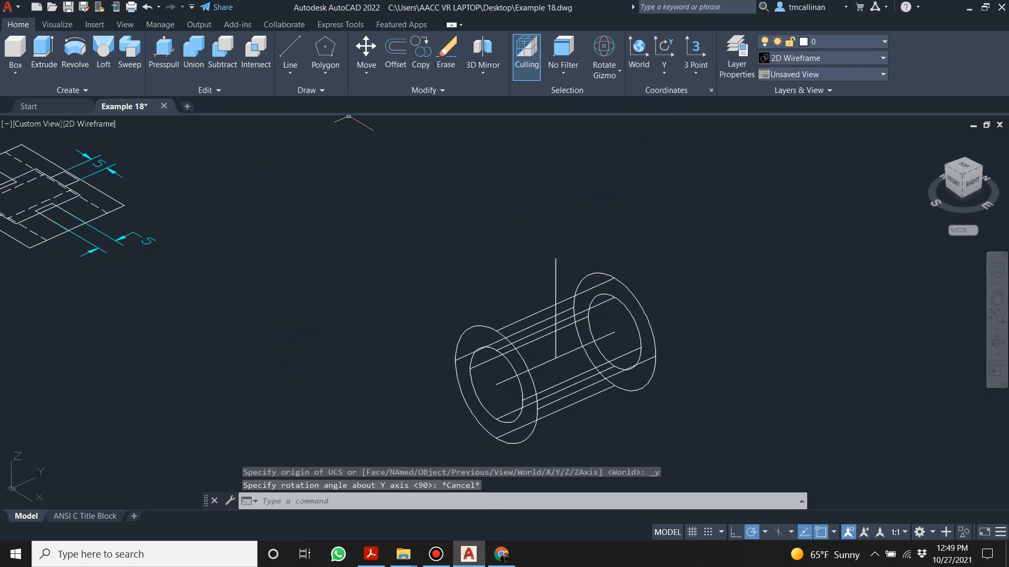
left_click(307, 89)
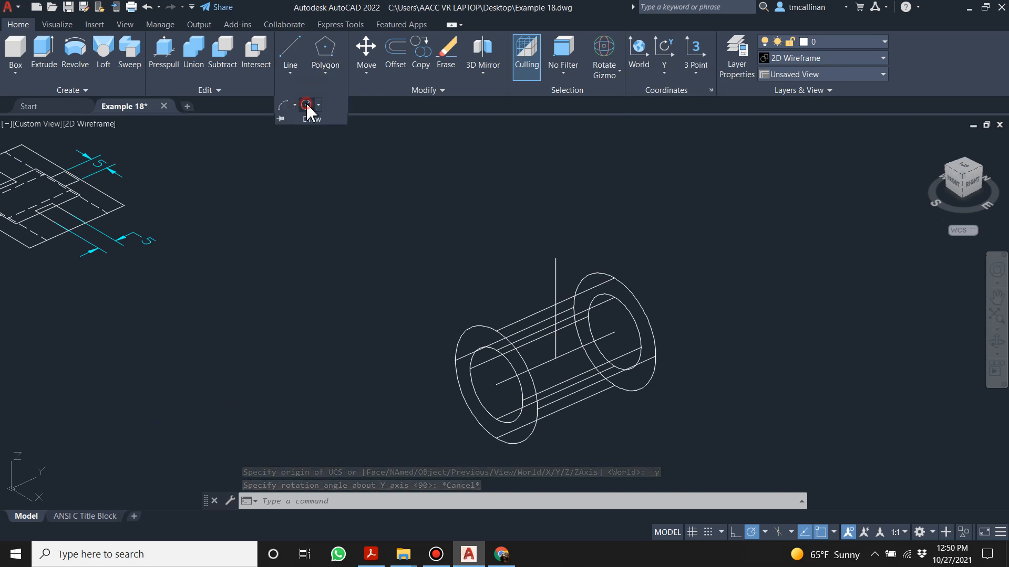
left_click(307, 105)
left_click(555, 259)
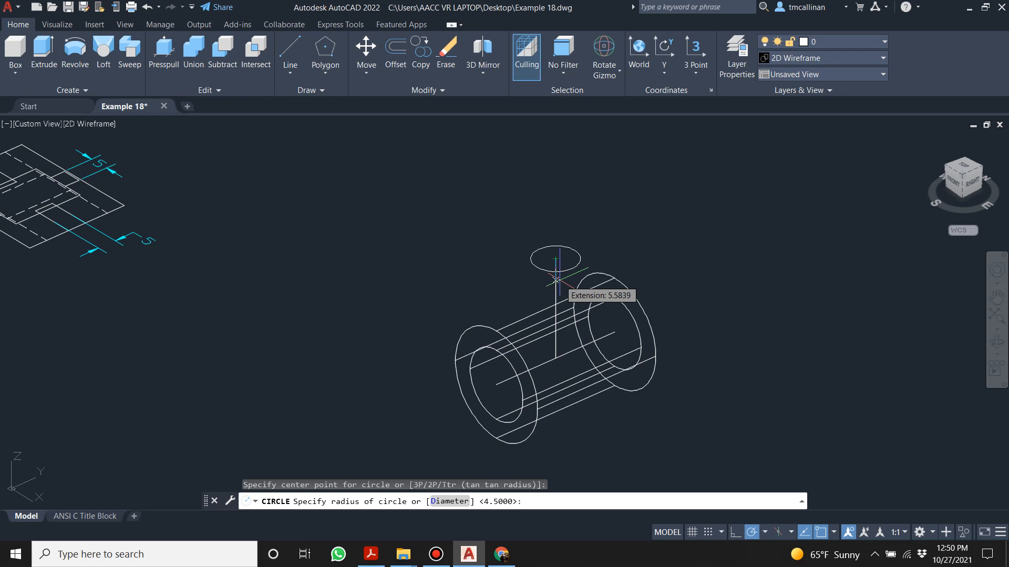
key("Escape")
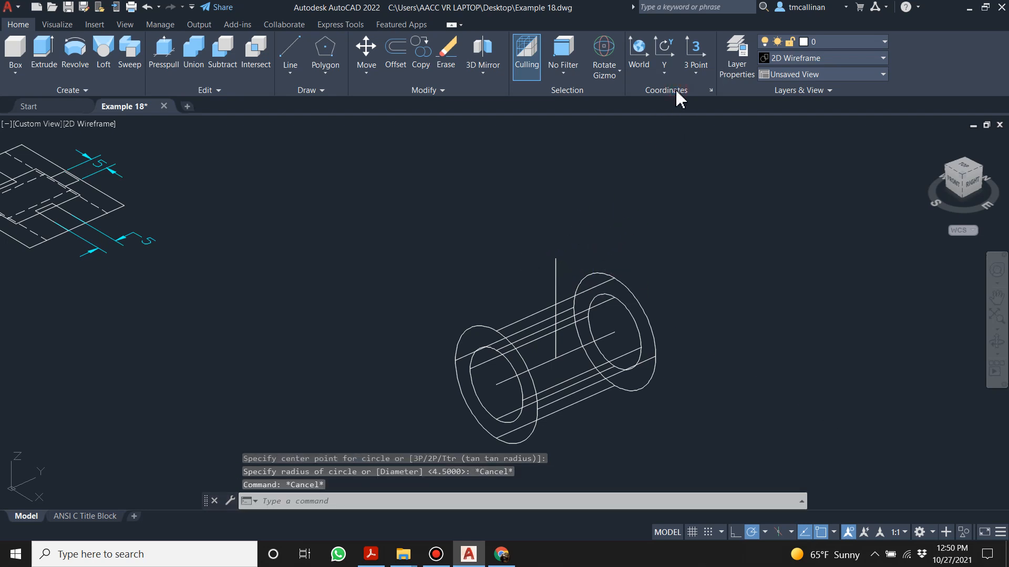
- Reset the user coordinate system to World
left_click(644, 51)
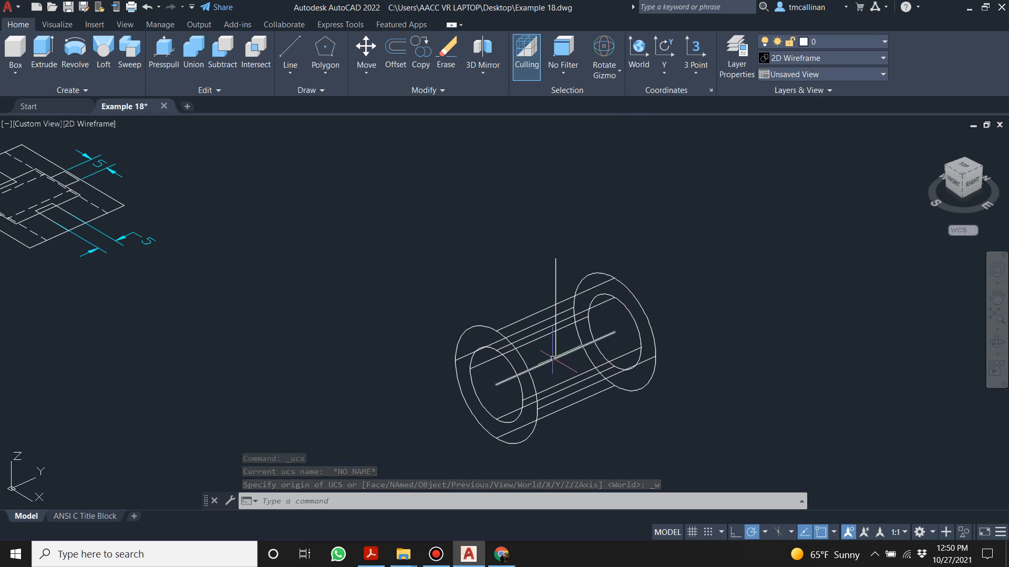
scroll(548, 361, "up", 4)
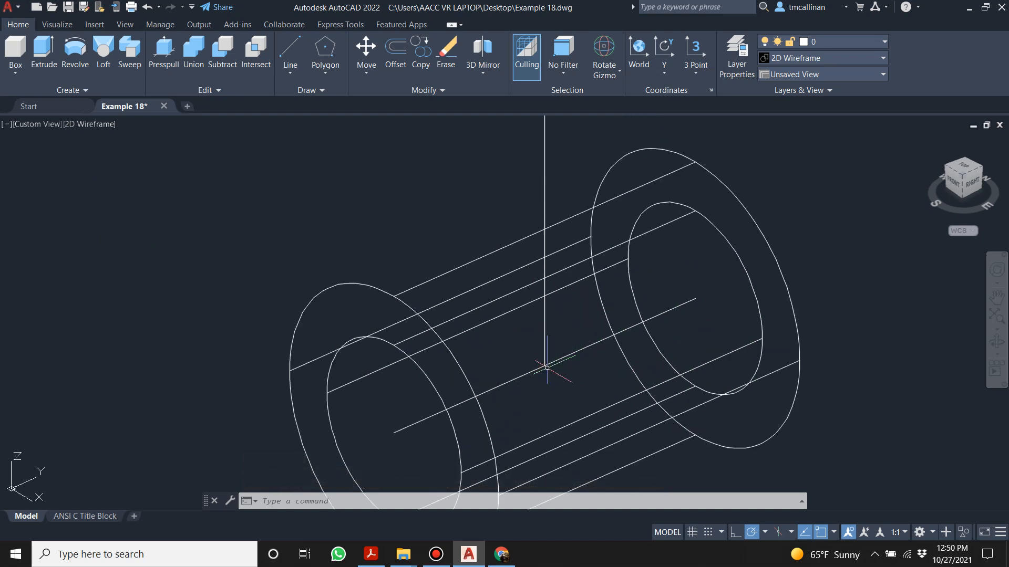
key("Escape")
key("Escape")
key("Escape")
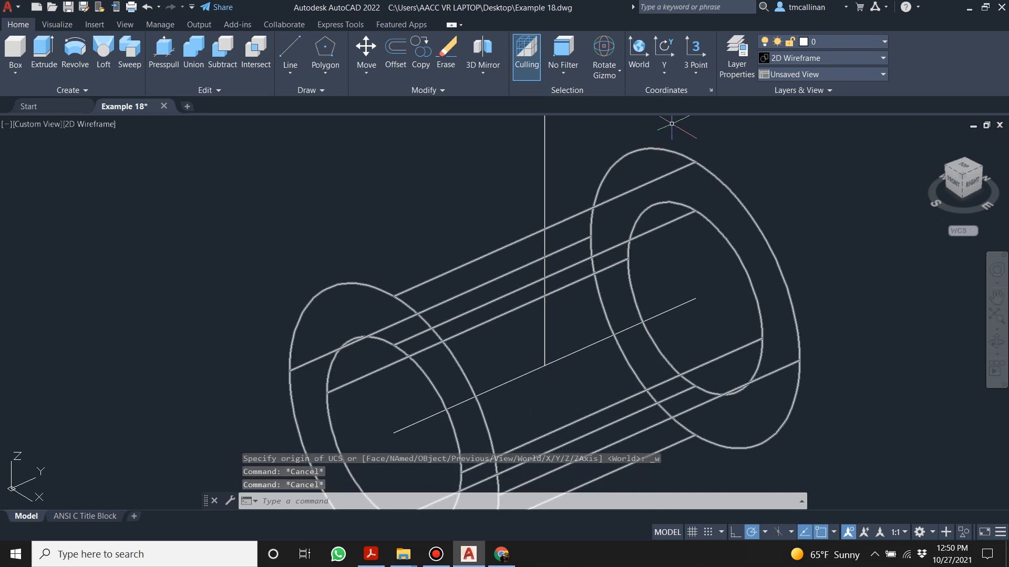
left_click(642, 50)
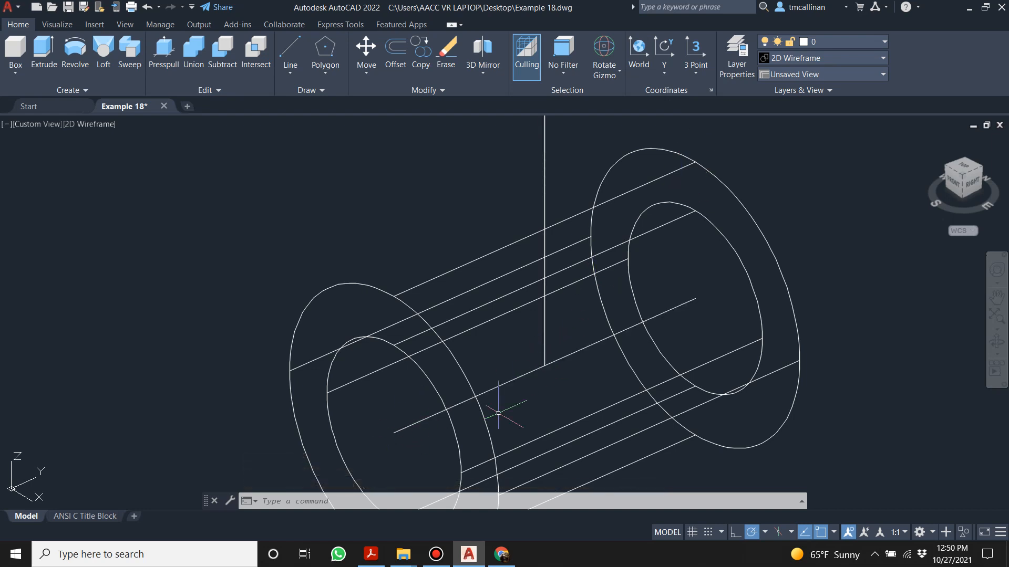
- Check which object snap modes are enabled
left_click(835, 533)
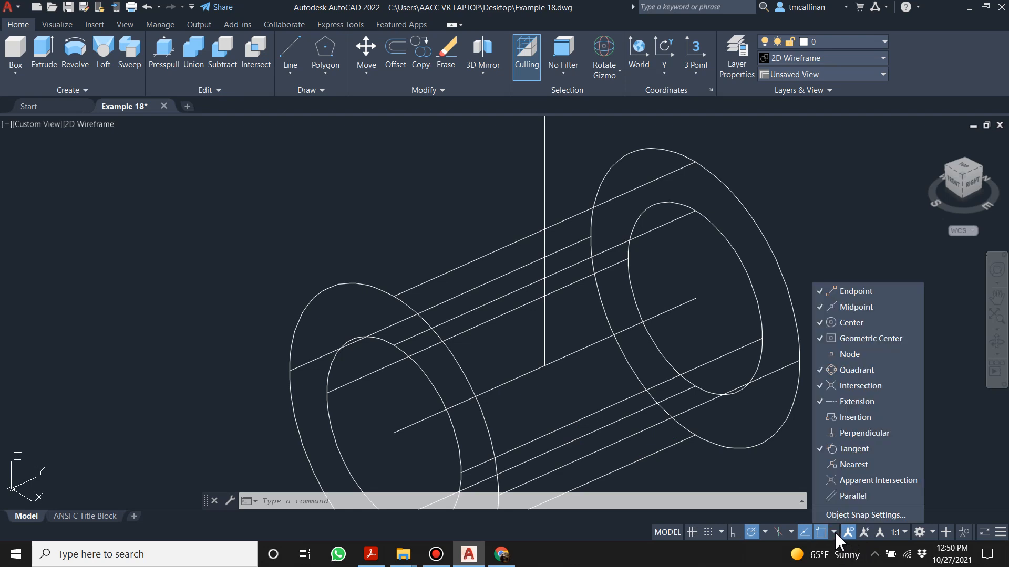
key("Escape")
key("Escape")
key("Escape")
scroll(606, 322, "down", 4)
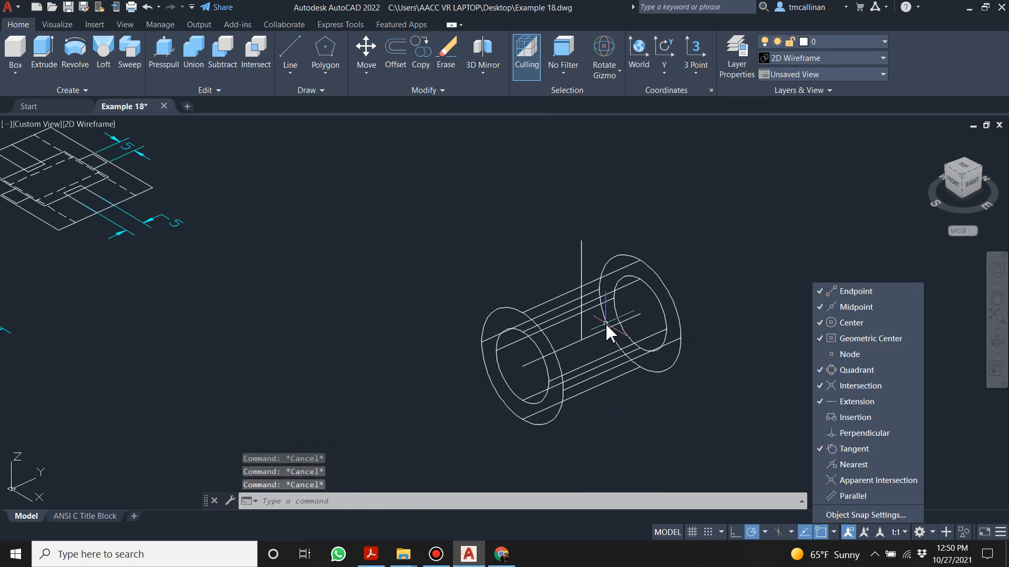
scroll(594, 308, "up", 2)
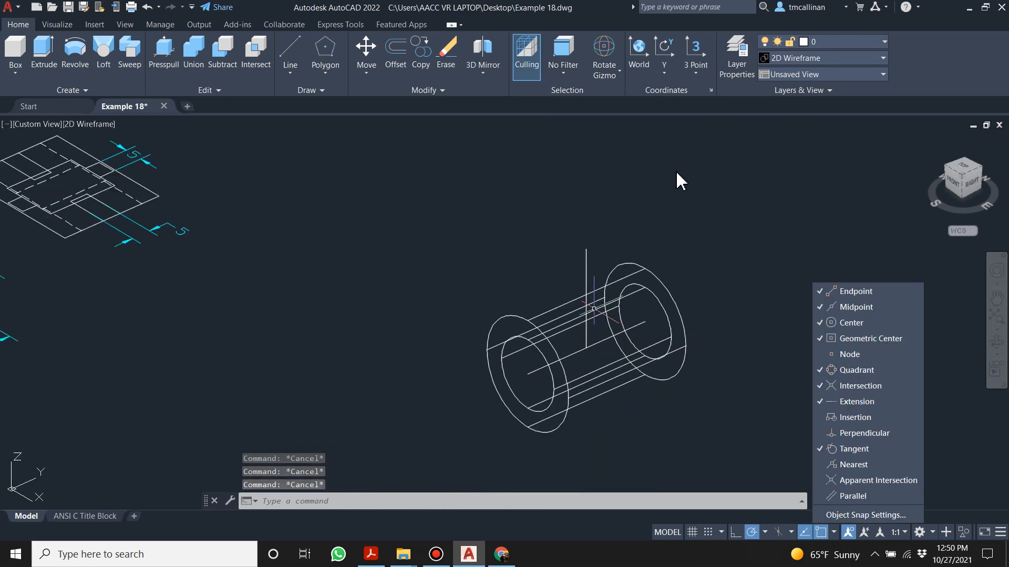
- Define a three-point UCS with its origin at the axis line's midpoint, X along the axis and Y up the vertical line
left_click(697, 73)
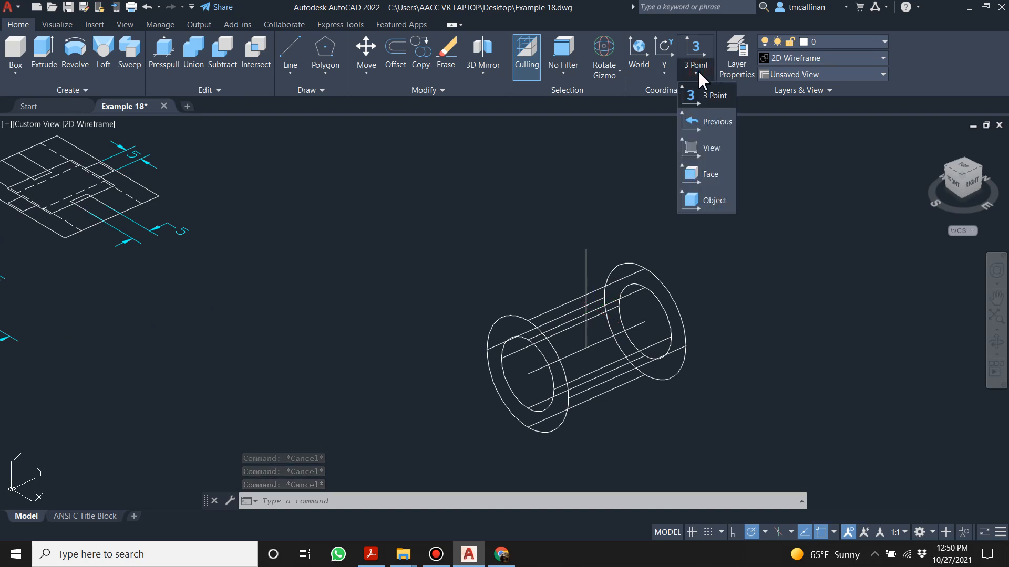
left_click(702, 94)
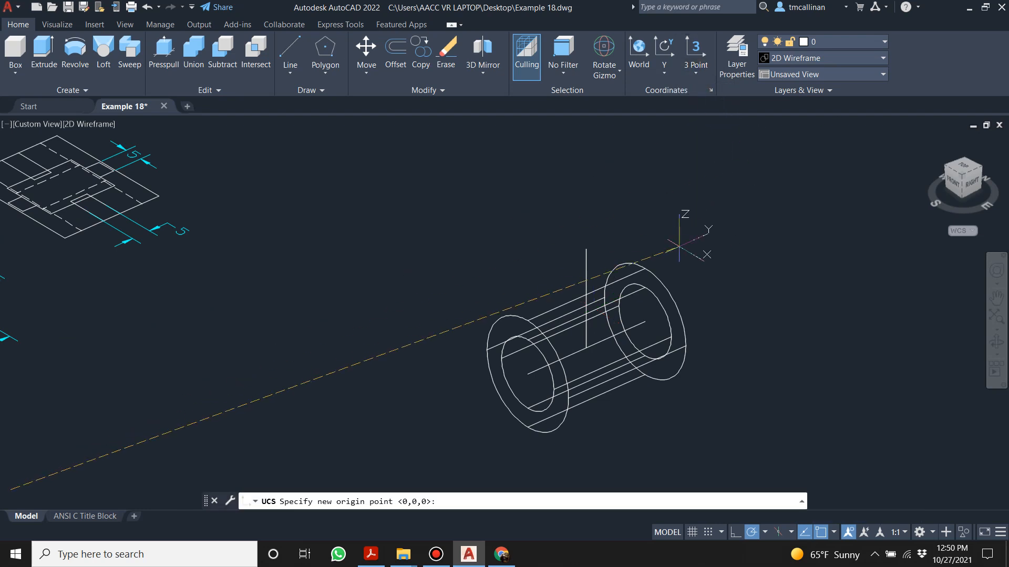
scroll(604, 342, "up", 3)
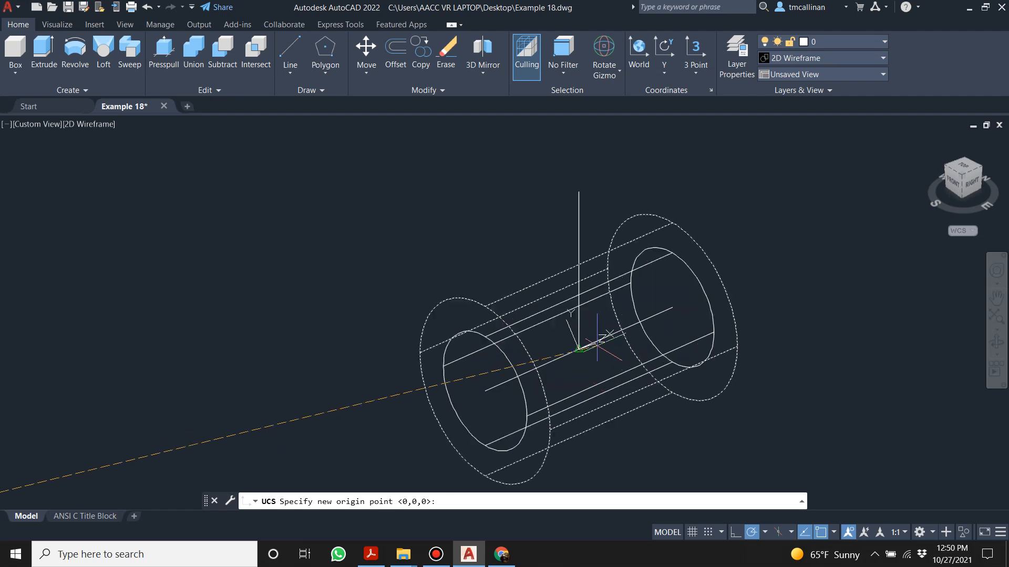
left_click(547, 357)
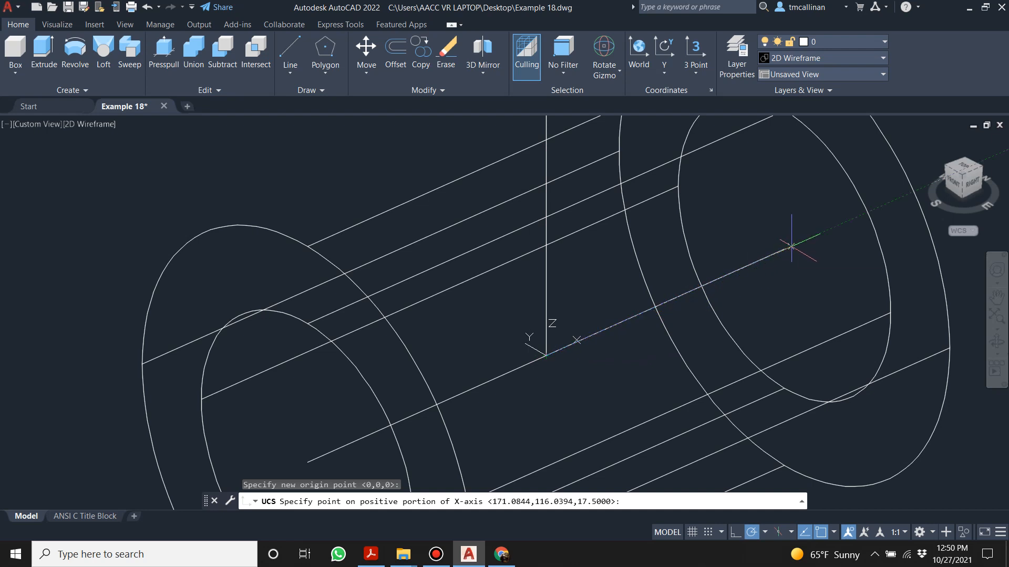
left_click(784, 250)
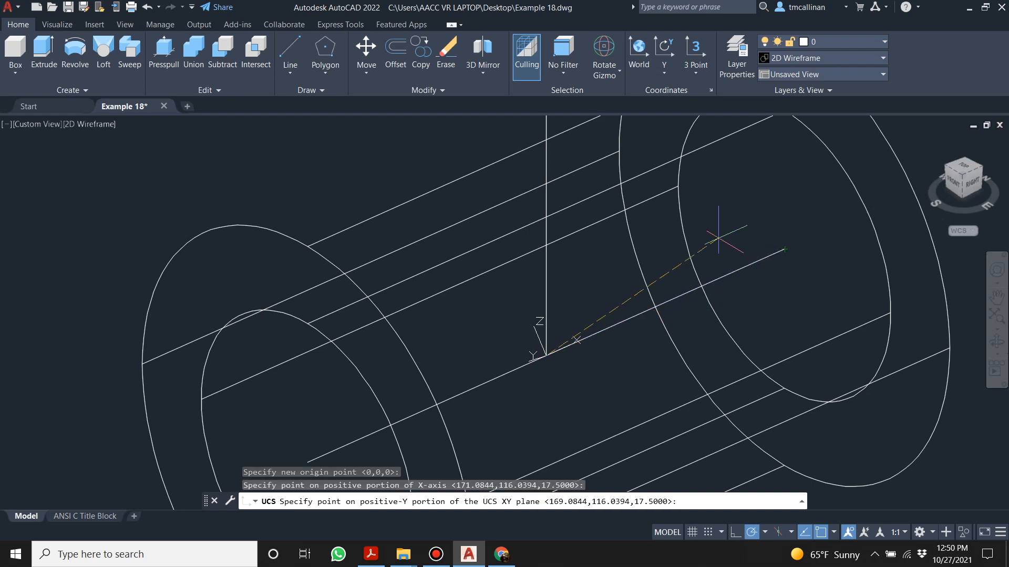
scroll(717, 234, "down", 2)
scroll(655, 254, "down", 2)
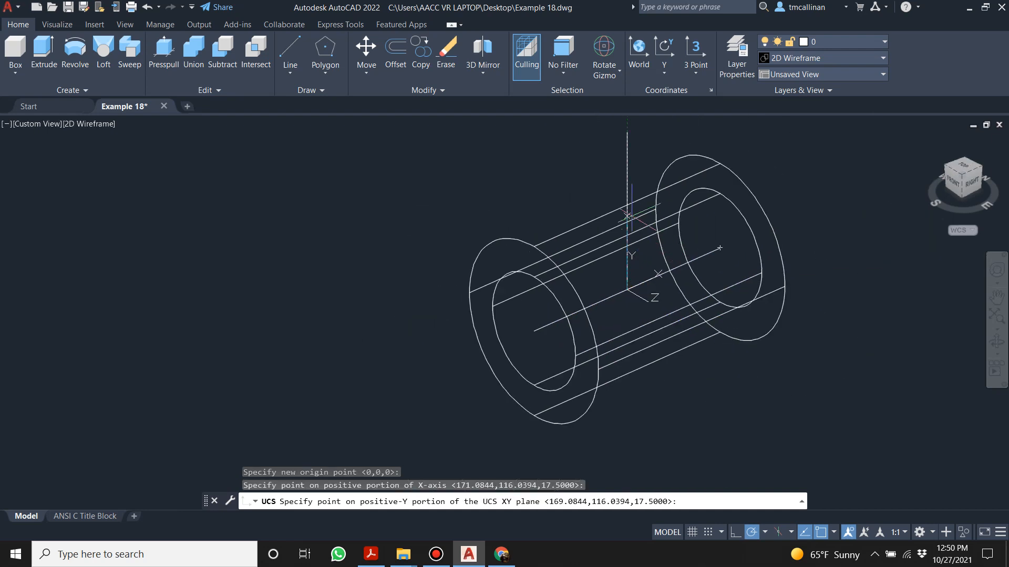
left_click(720, 248)
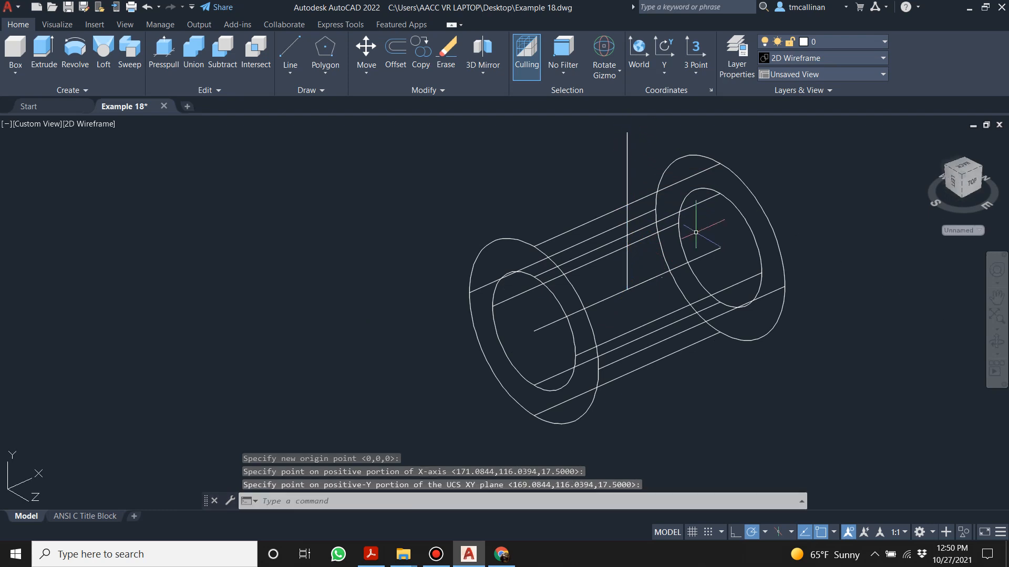
key("Escape")
scroll(686, 230, "down", 2)
scroll(686, 230, "down", 2)
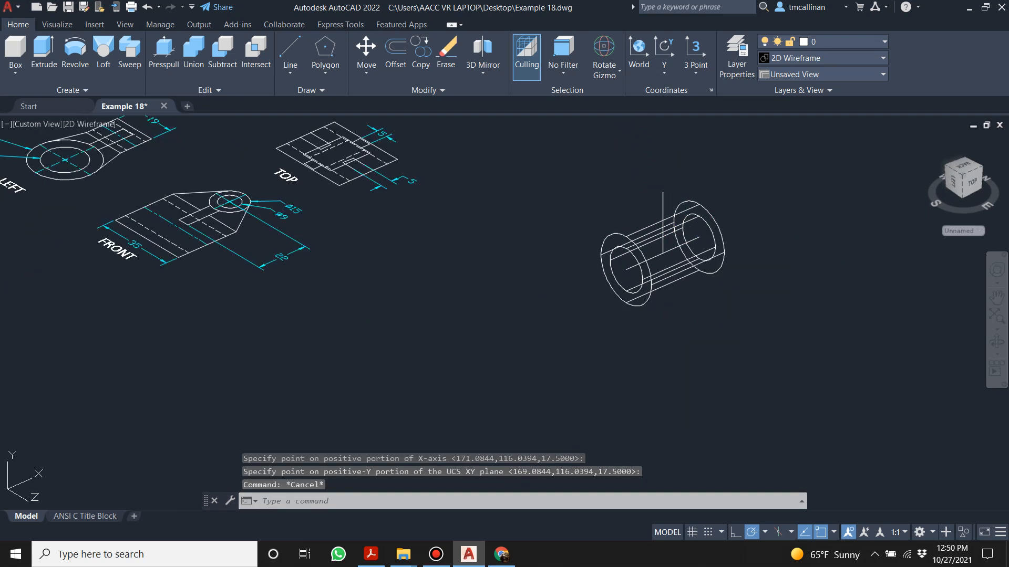
scroll(741, 158, "up", 2)
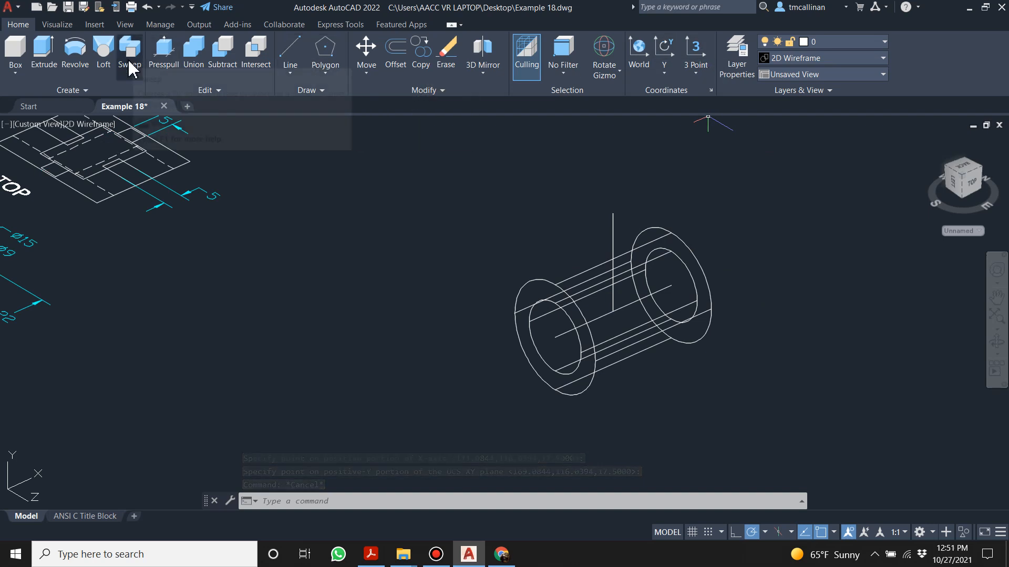
left_click(312, 93)
left_click(314, 112)
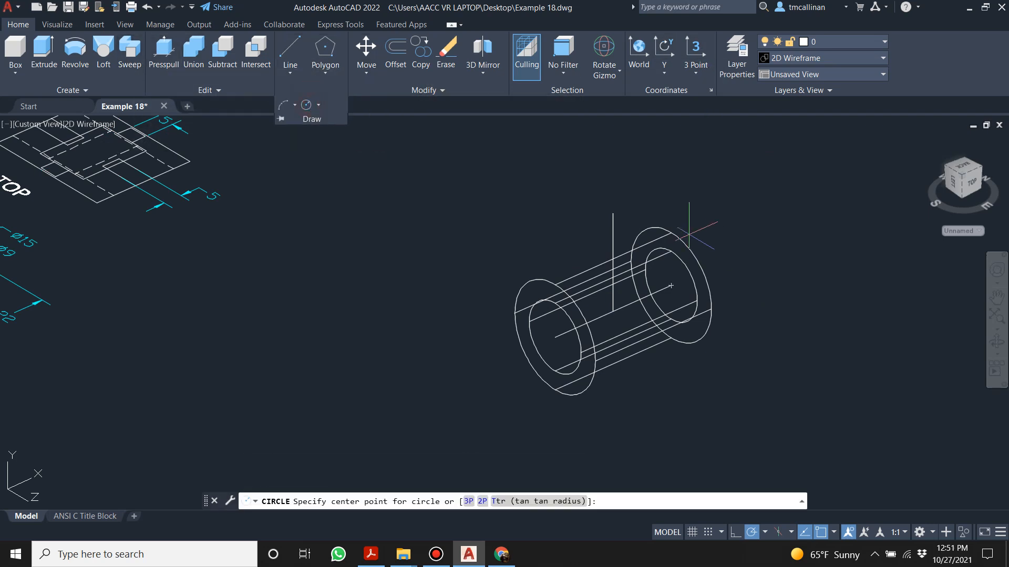
left_click(613, 214)
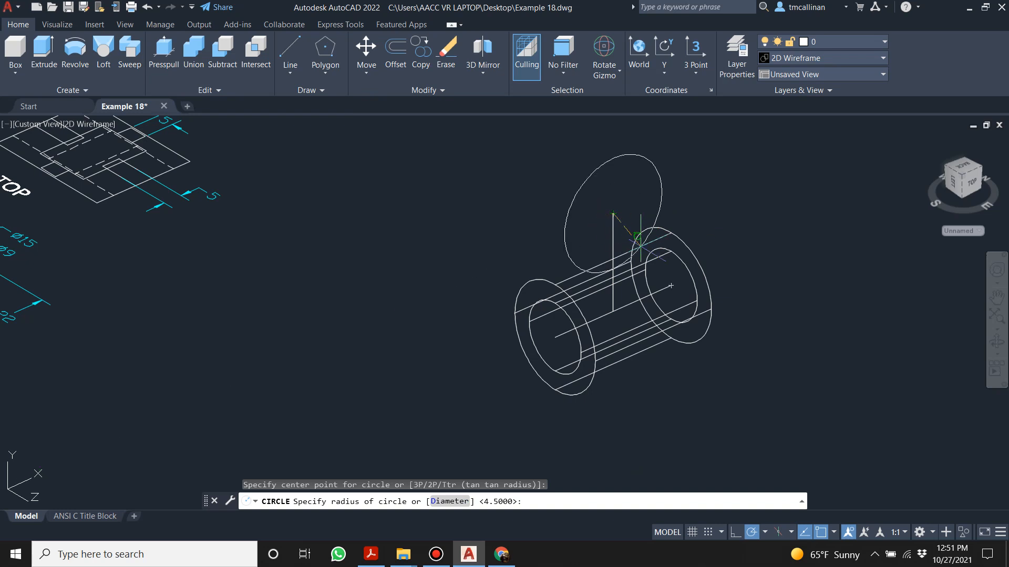
key("Escape")
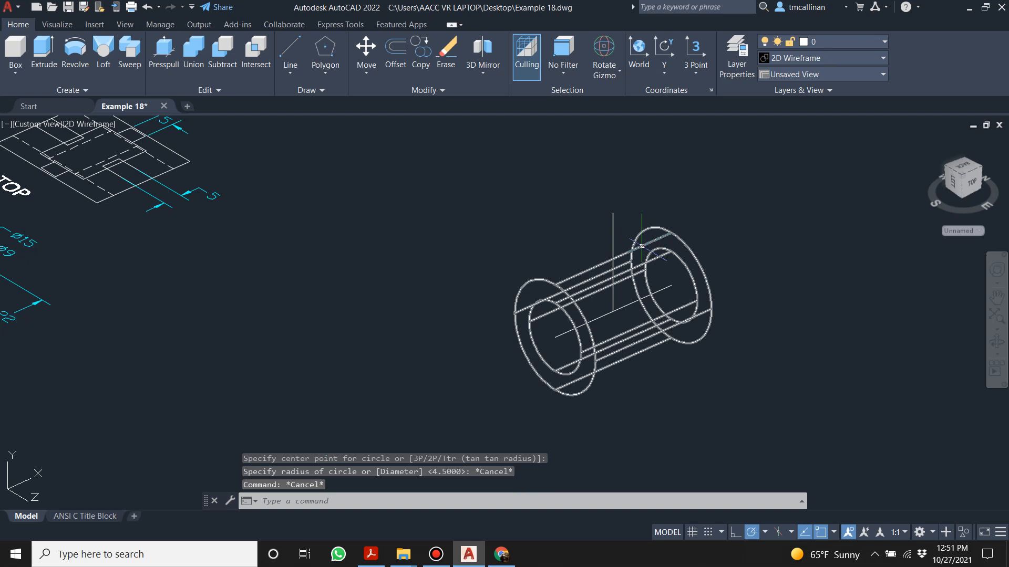
- Undo the three-point UCS change to restore the World coordinate system
key("ctrl+z")
key("ctrl+z")
key("ctrl+z")
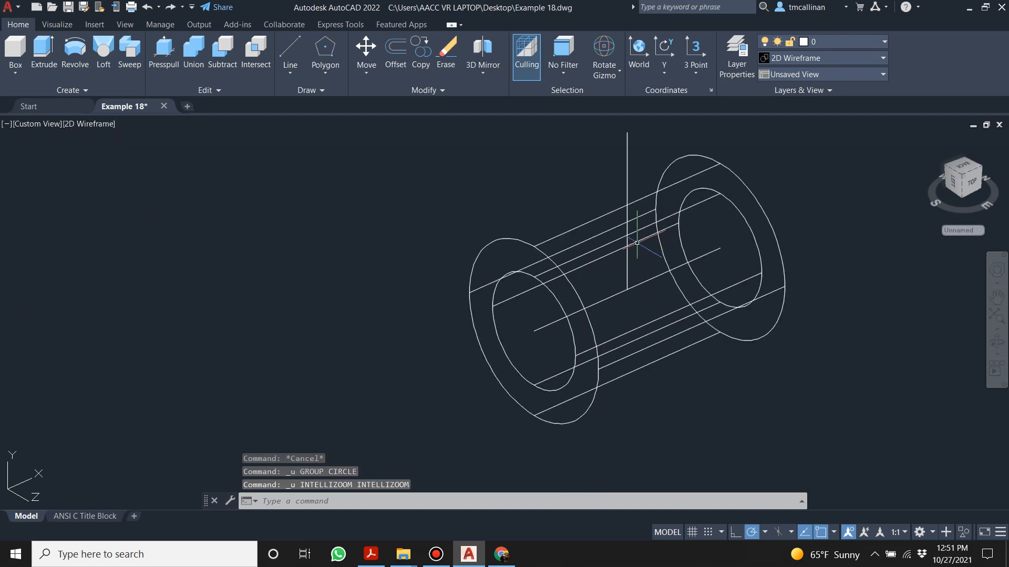
key("ctrl+z")
key("ctrl+z")
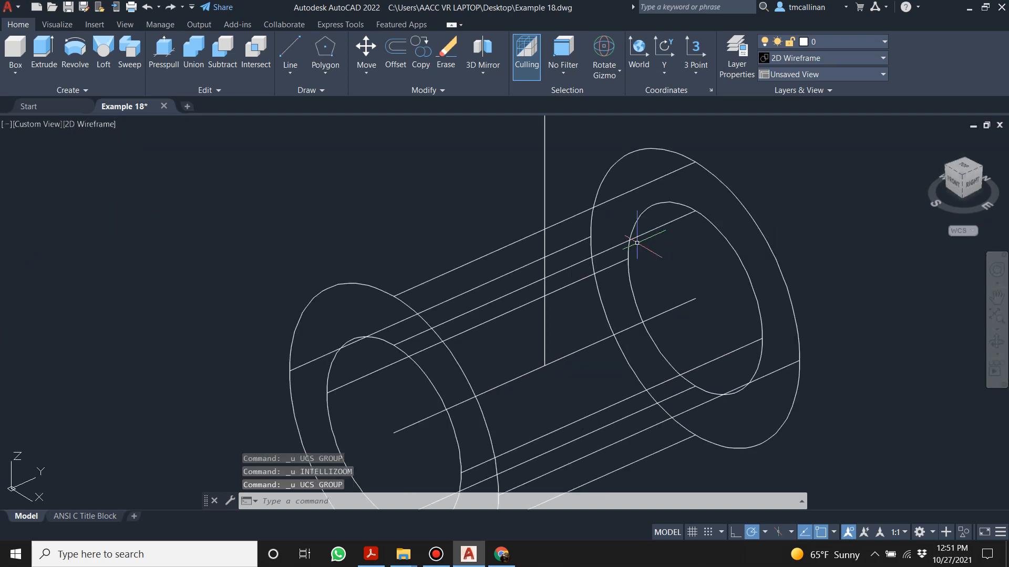
key("ctrl+z")
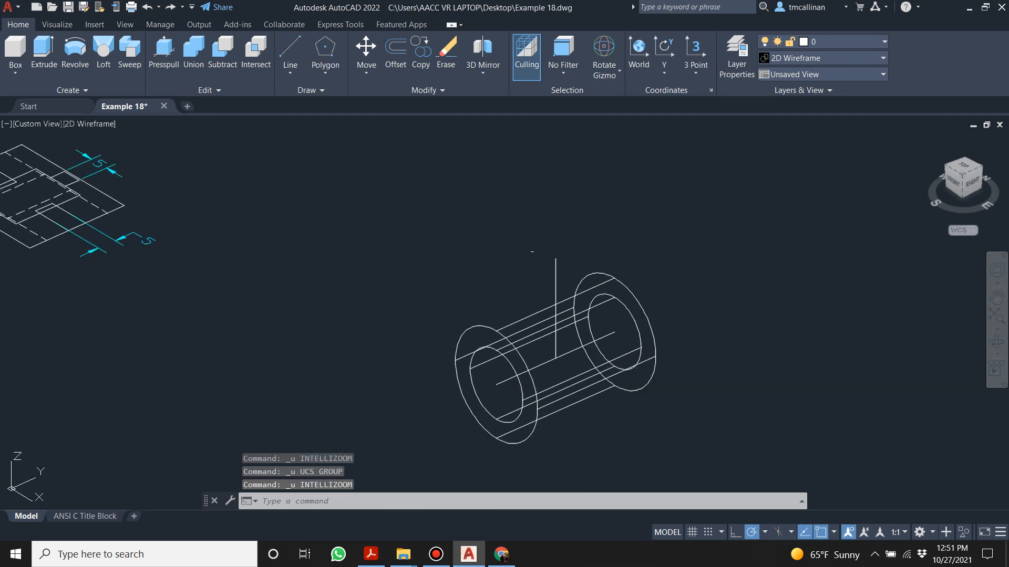
mouse_move(522, 315)
middle_mouse_down("shift")
mouse_move(592, 286)
mouse_move(541, 349)
middle_mouse_up("shift")
scroll(546, 316, "down", 2)
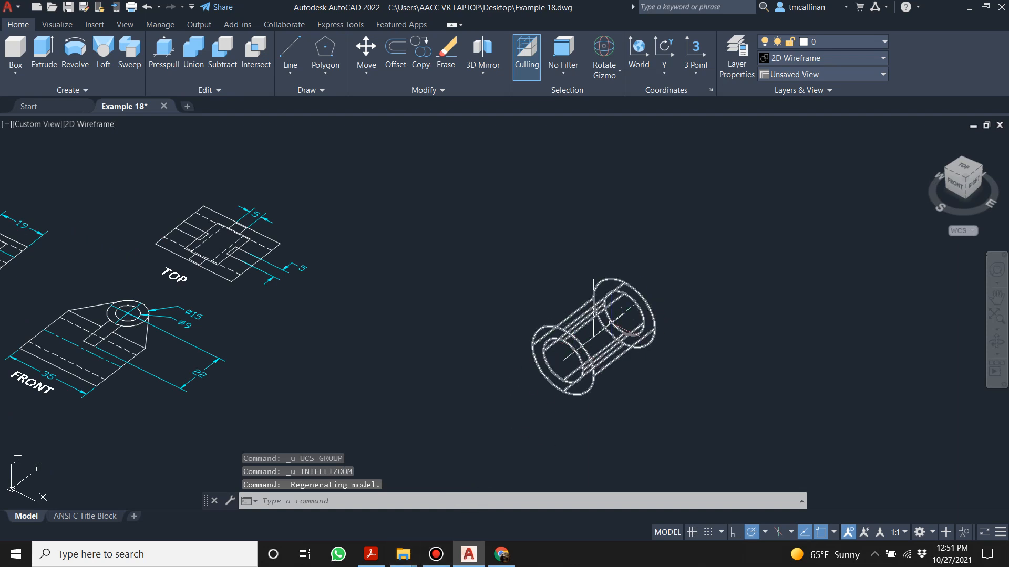
scroll(614, 317, "up", 2)
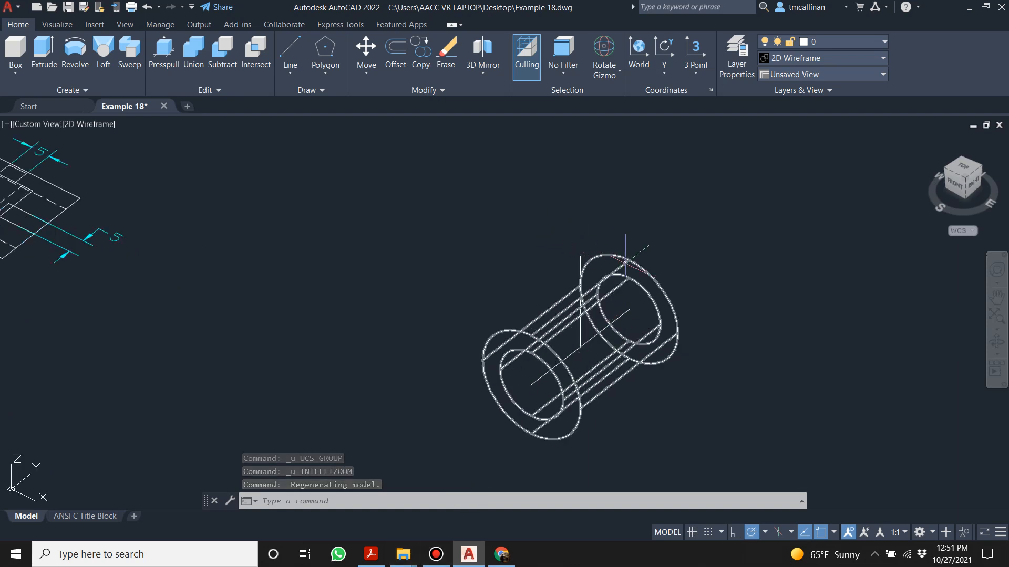
scroll(638, 272, "up", 2)
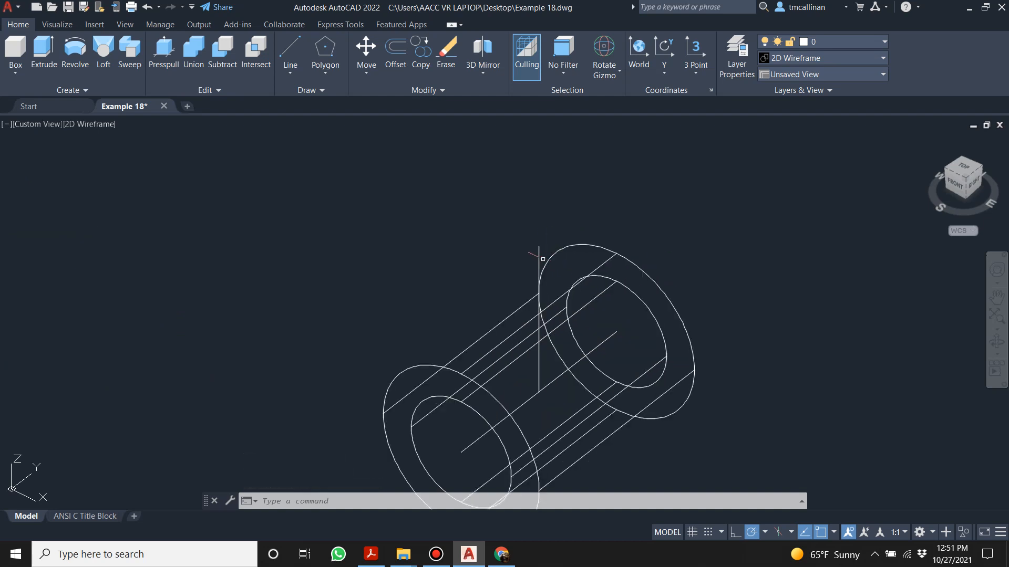
left_click(539, 295)
mouse_move(538, 246)
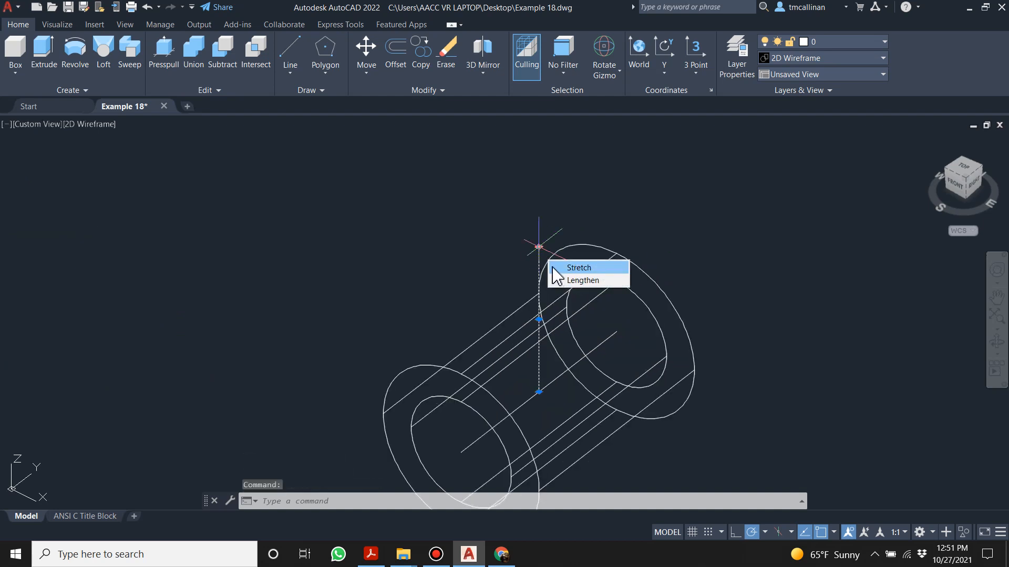
left_click(615, 200)
key("Escape")
key("Escape")
key("Escape")
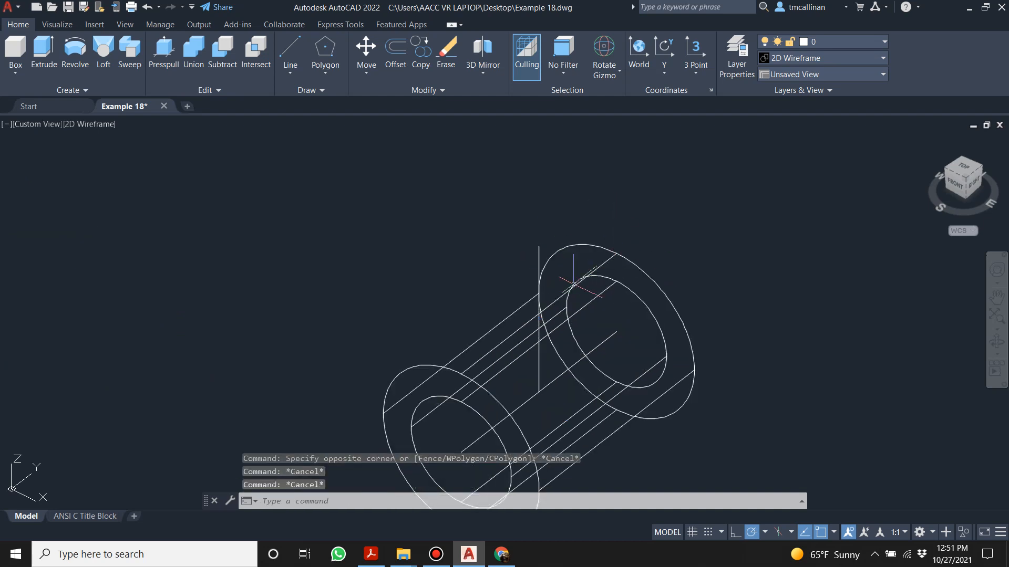
- Check the upper cylinder's dimensions in the Example 18 PDF in Acrobat, and return to the AutoCAD drawing
left_click(371, 554)
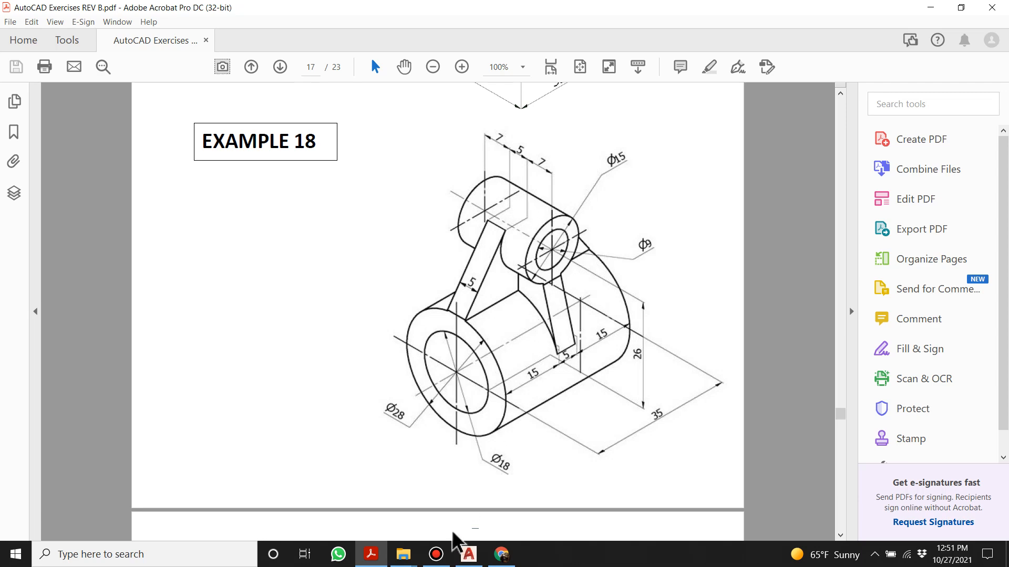
left_click(468, 554)
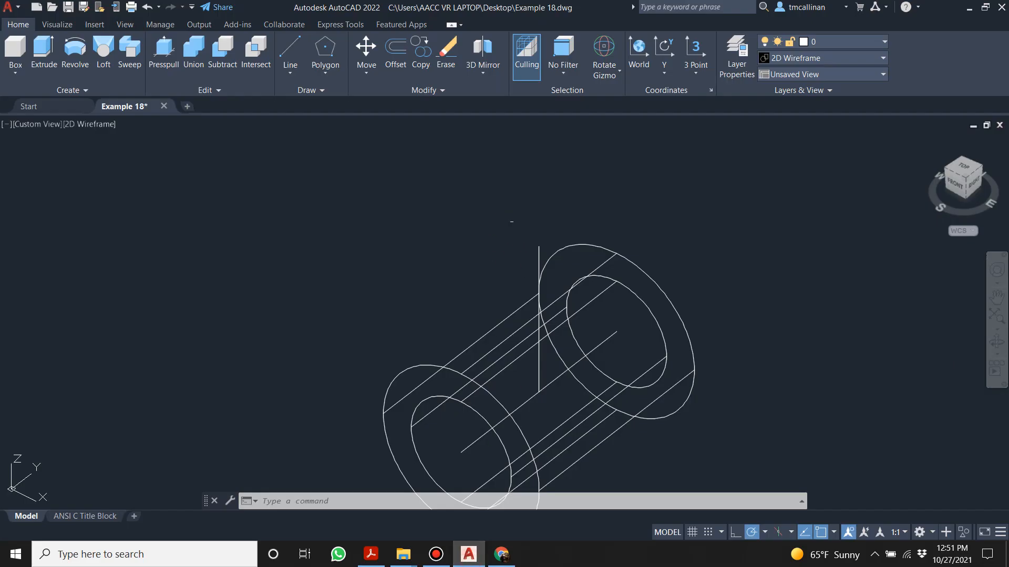
key("Escape")
key("Escape")
key("Escape")
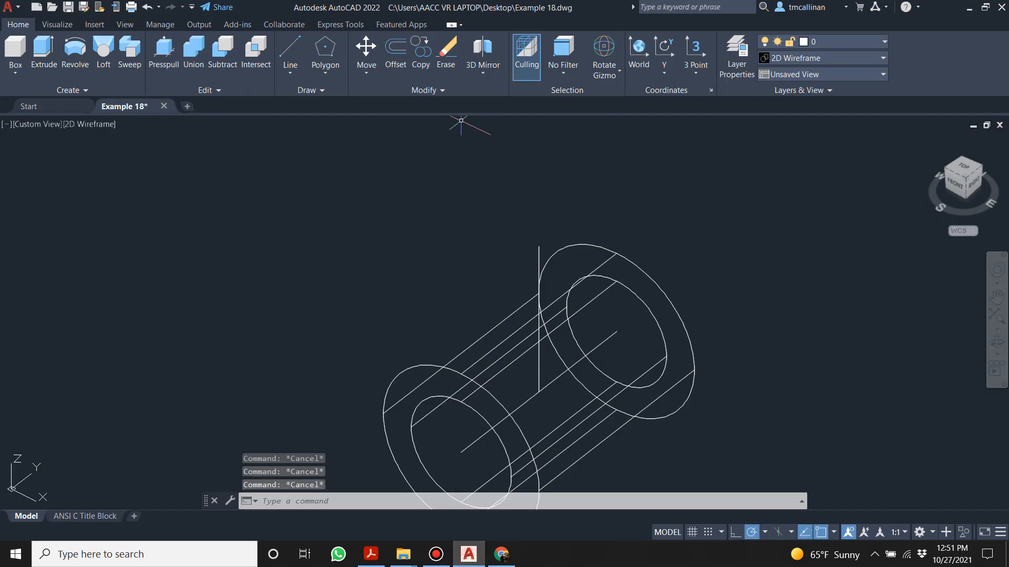
- Draw a trial circle of about 10 mm radius in the World XY plane, centred on the vertical line's upper end
left_click(307, 92)
left_click(307, 106)
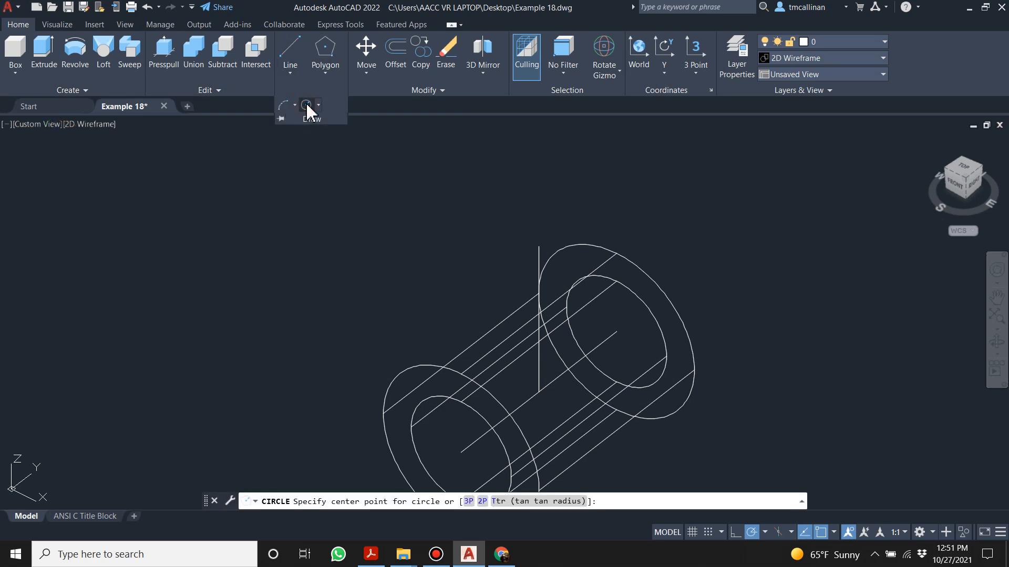
left_click(539, 246)
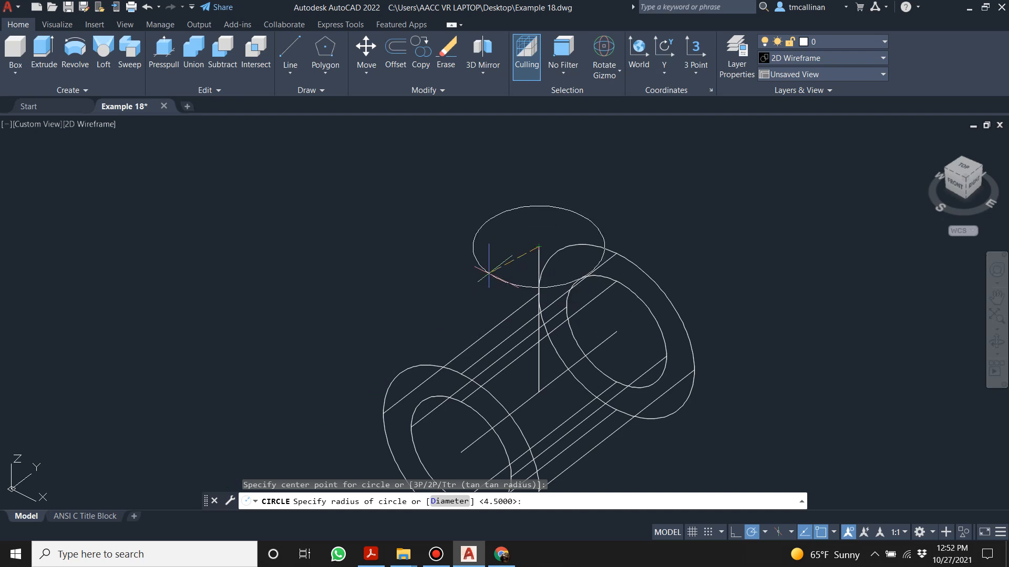
key("Escape")
middle_click_drag(518, 236, 503, 250, "shift")
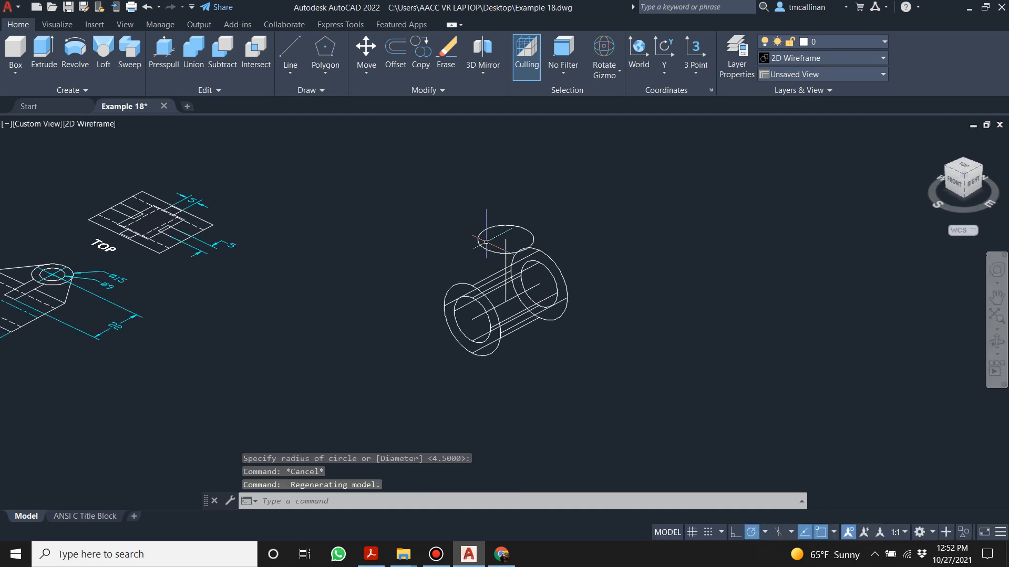
- Extrude the horizontal trial circle upward into a vertical cylinder
left_click(46, 55)
left_click(496, 259)
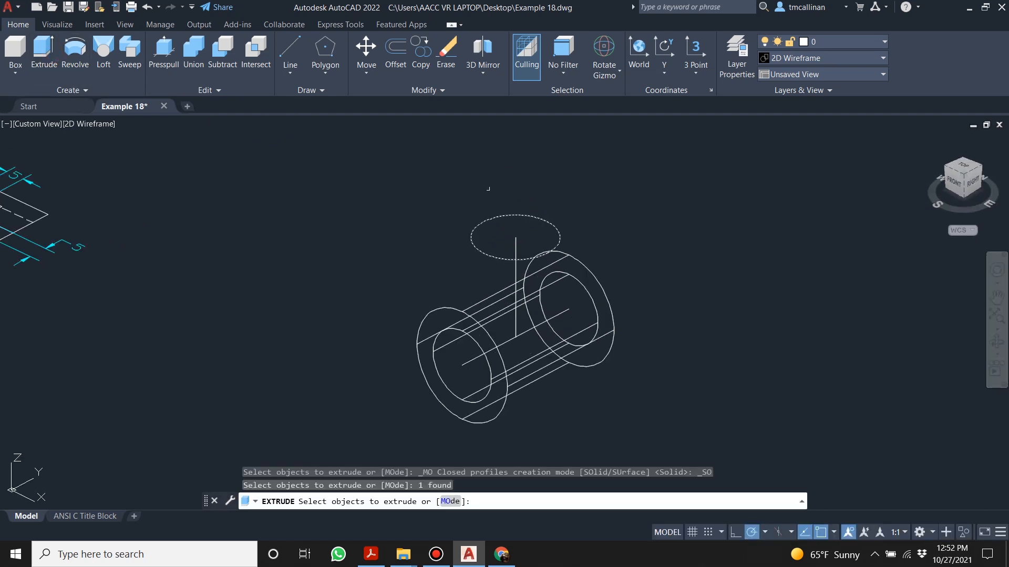
key("Return")
key("Return")
key("Escape")
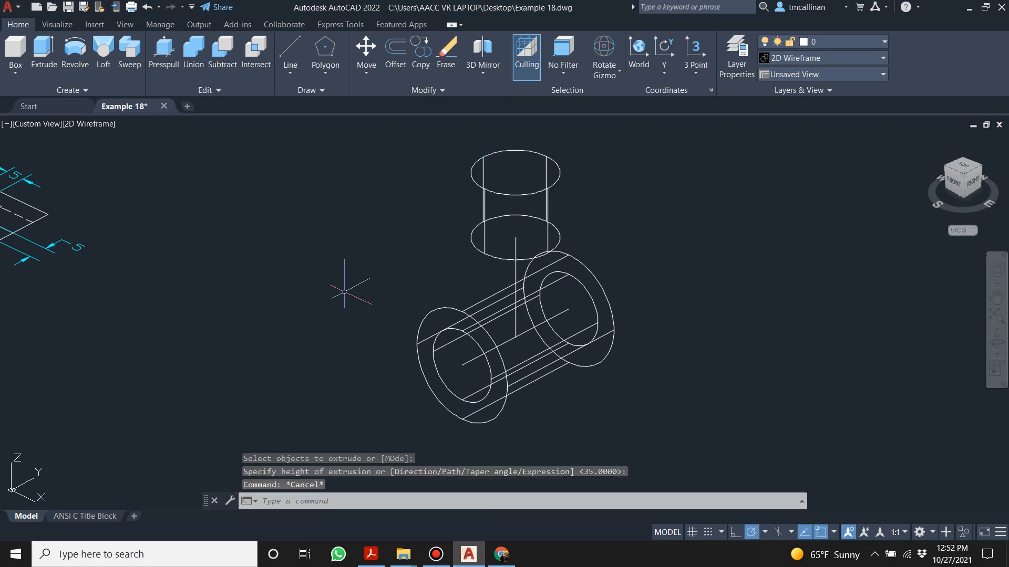
- Undo the vertical extrusion and erase the horizontal trial circle at the vertical line's upper end
key("ctrl+z")
key("ctrl+z")
key("ctrl+z")
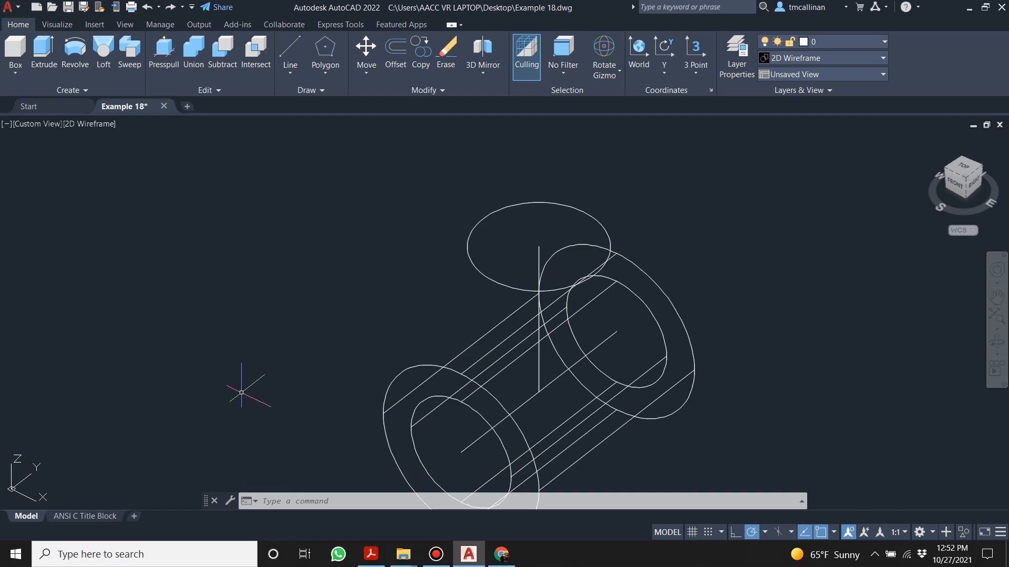
middle_click_drag(241, 393, 231, 380, "shift")
key("ctrl+z")
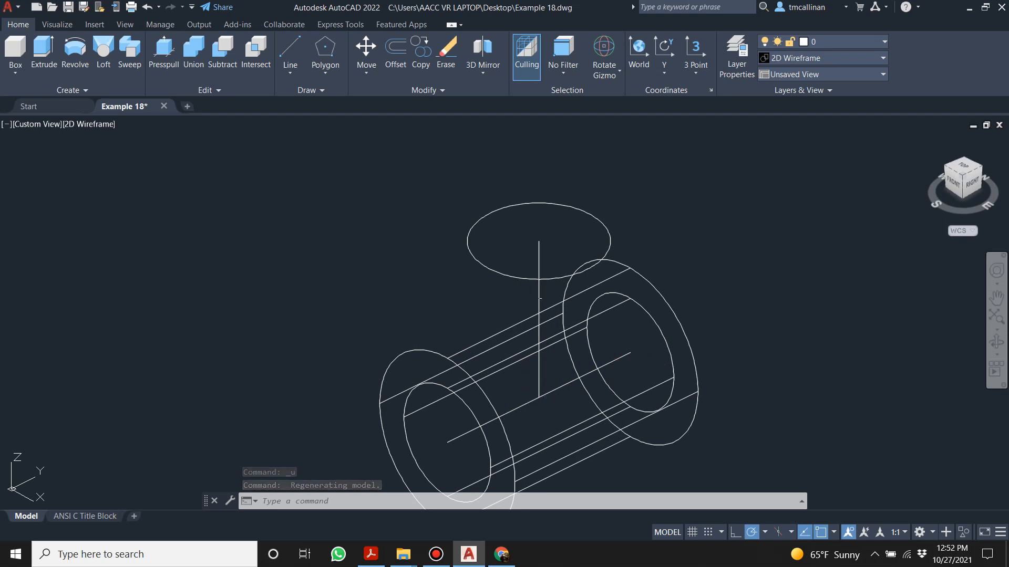
left_click(510, 275)
key("Delete")
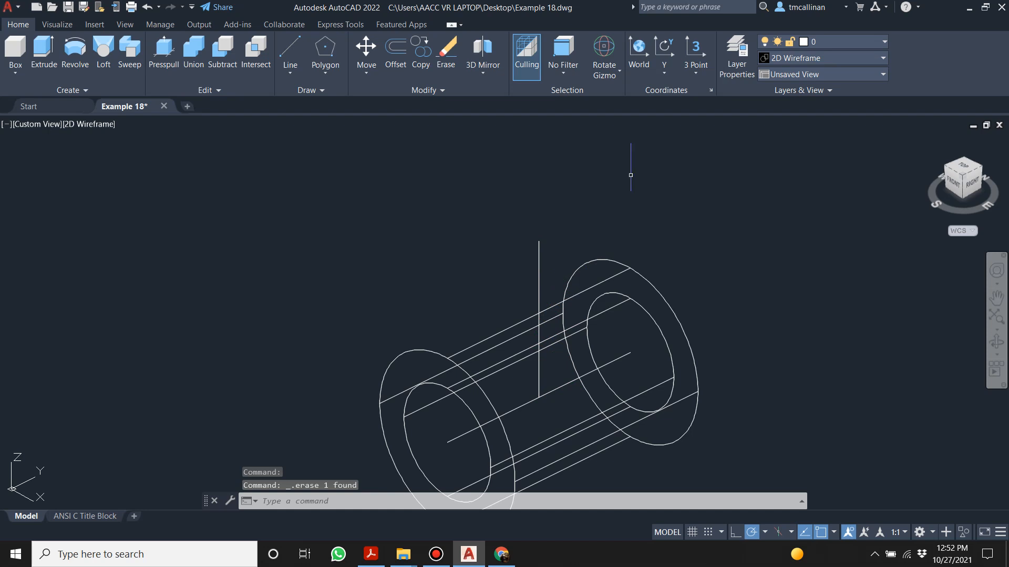
- Define a three-point UCS with its origin at the axis line's midpoint, X toward the axis line's far end and Y up the vertical line
left_click(698, 52)
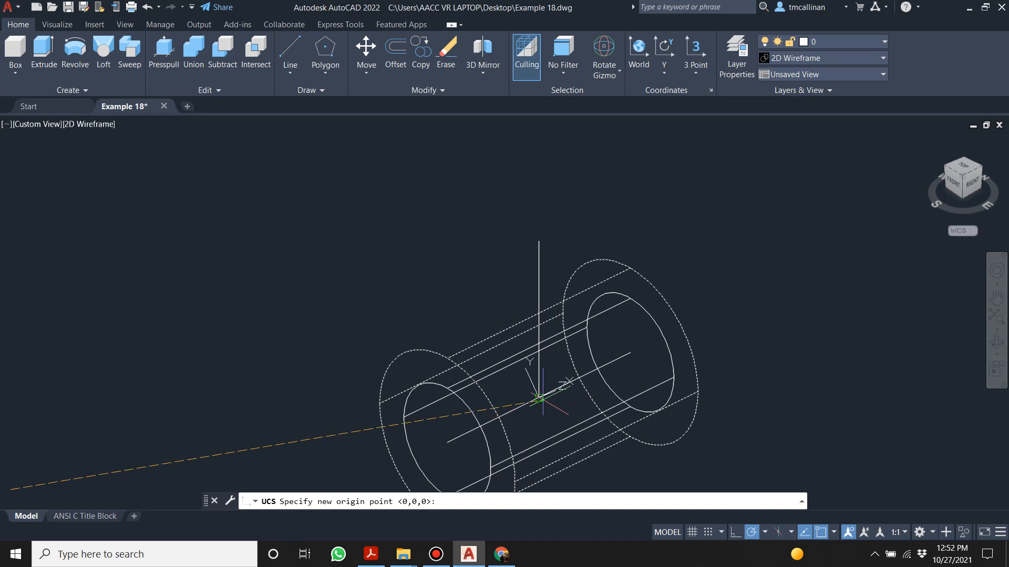
scroll(549, 407, "up", 4)
left_click(530, 395)
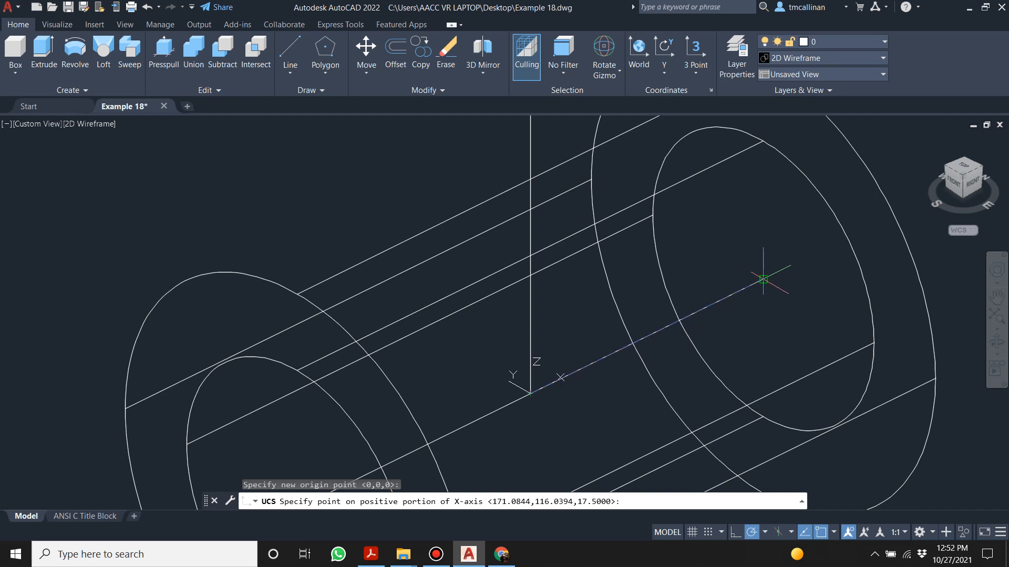
left_click(763, 280)
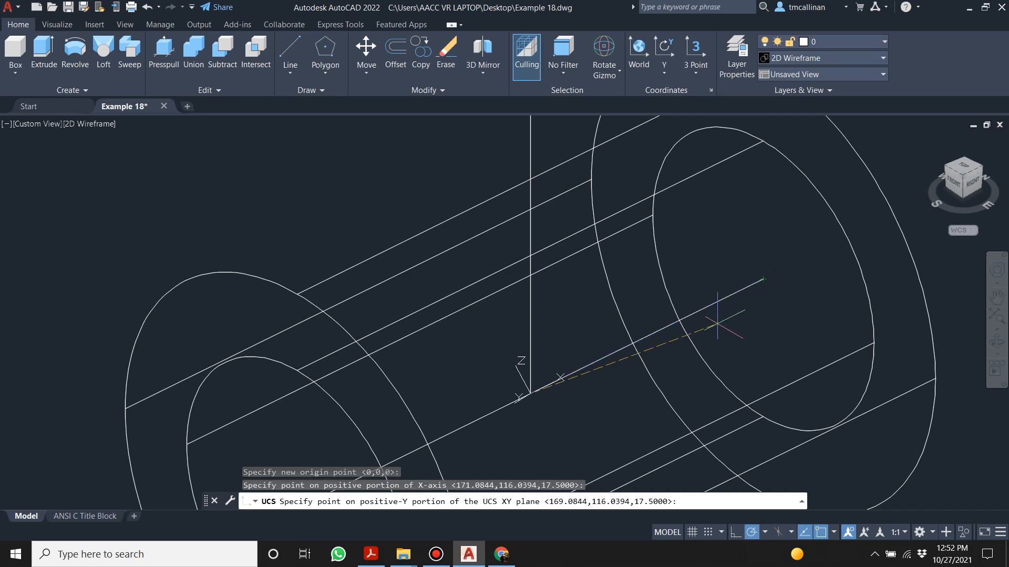
scroll(633, 336, "down", 2)
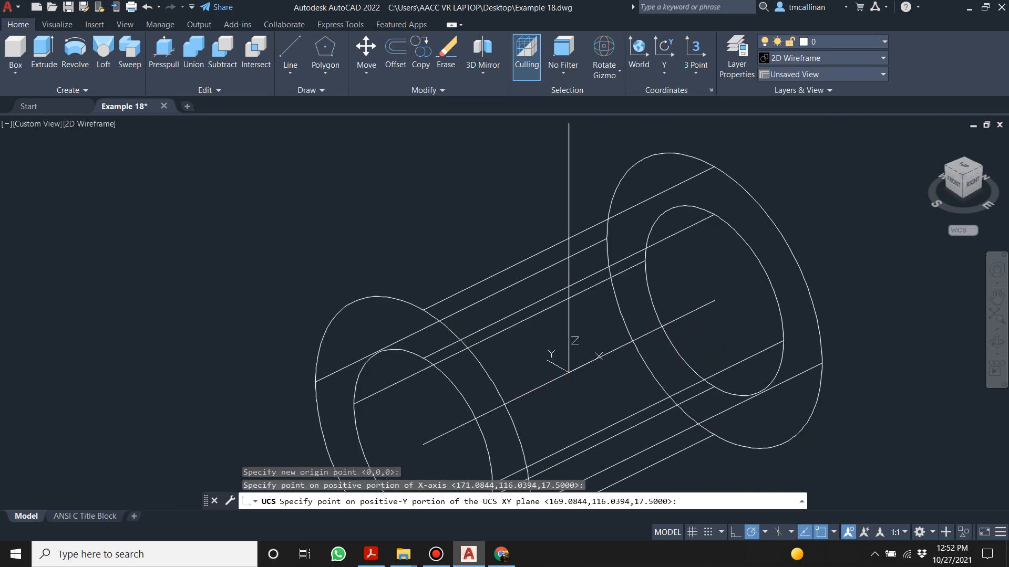
scroll(619, 313, "down", 2)
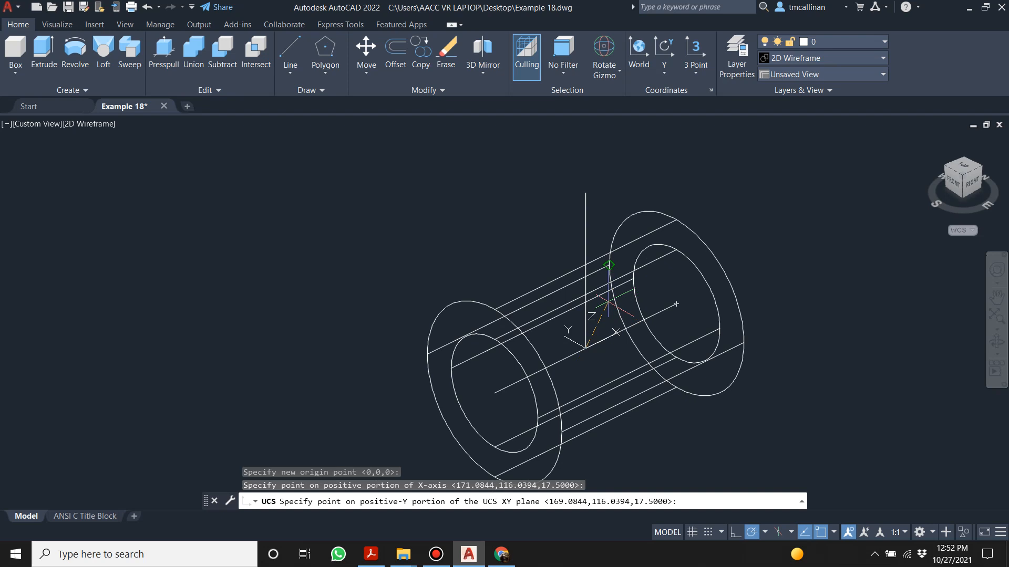
left_click(586, 193)
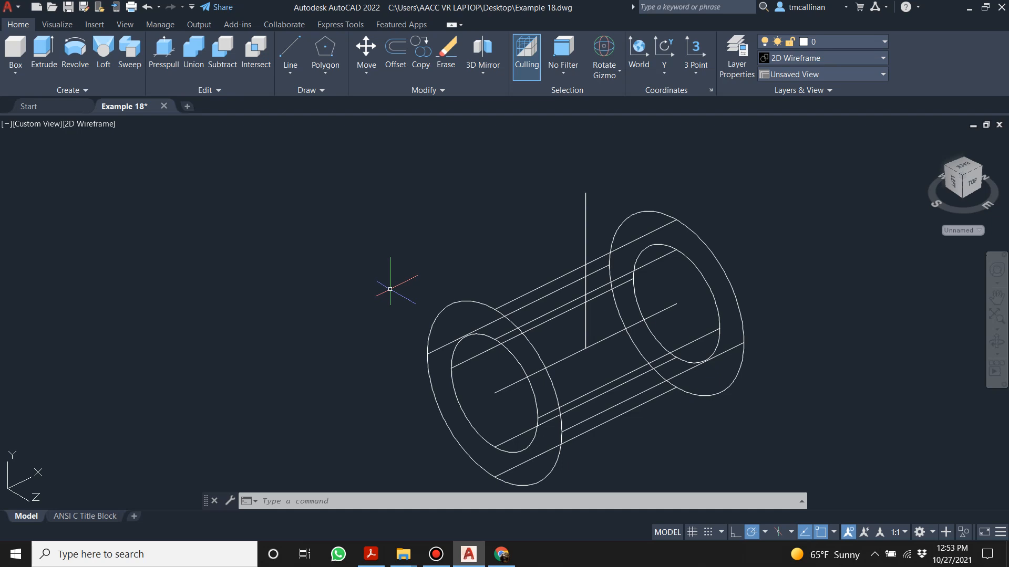
- Draw a 30 mm diameter circle centred on the vertical line's upper end, consulting the PDF drawing for the size
left_click(307, 90)
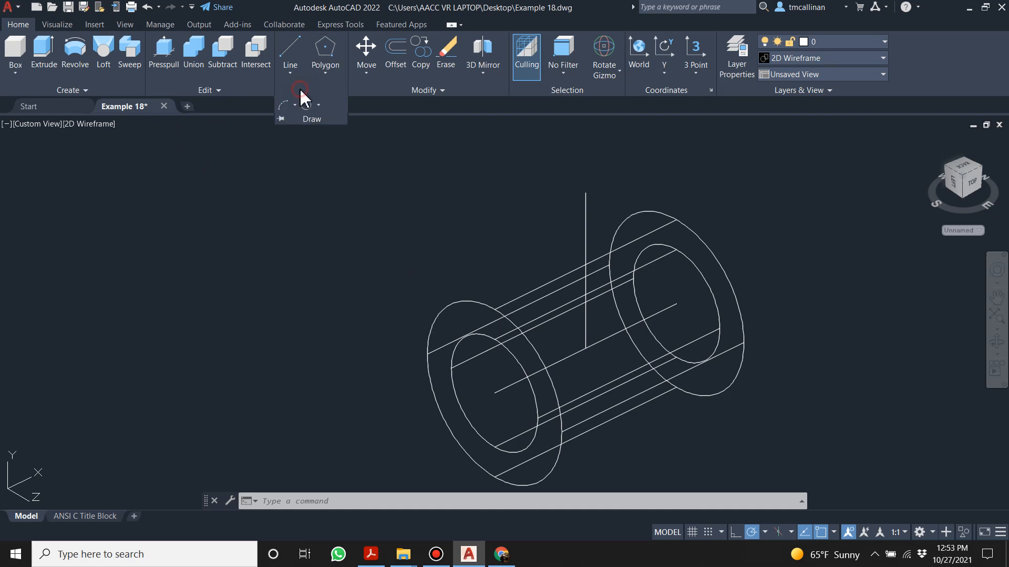
left_click(307, 106)
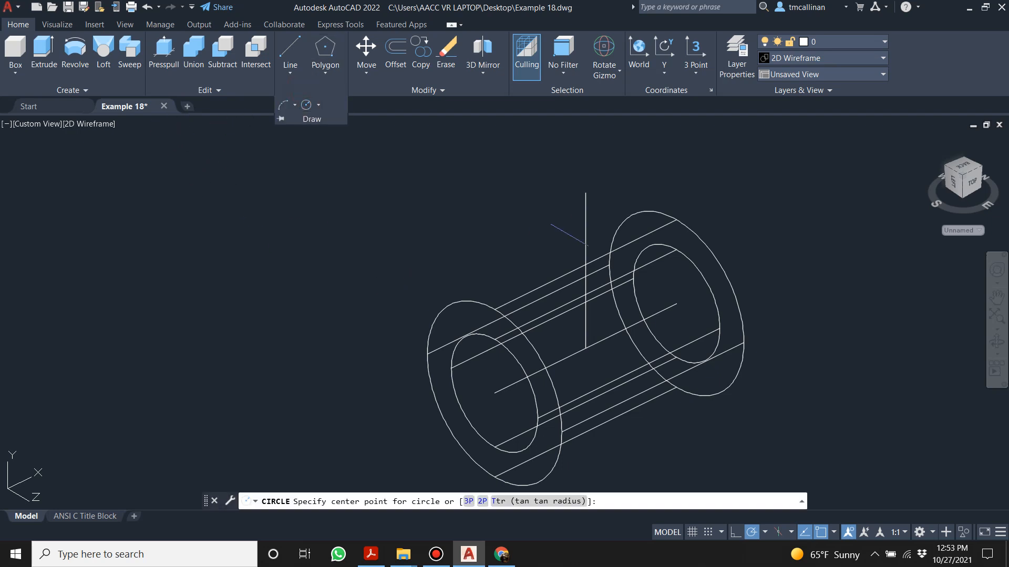
left_click(585, 194)
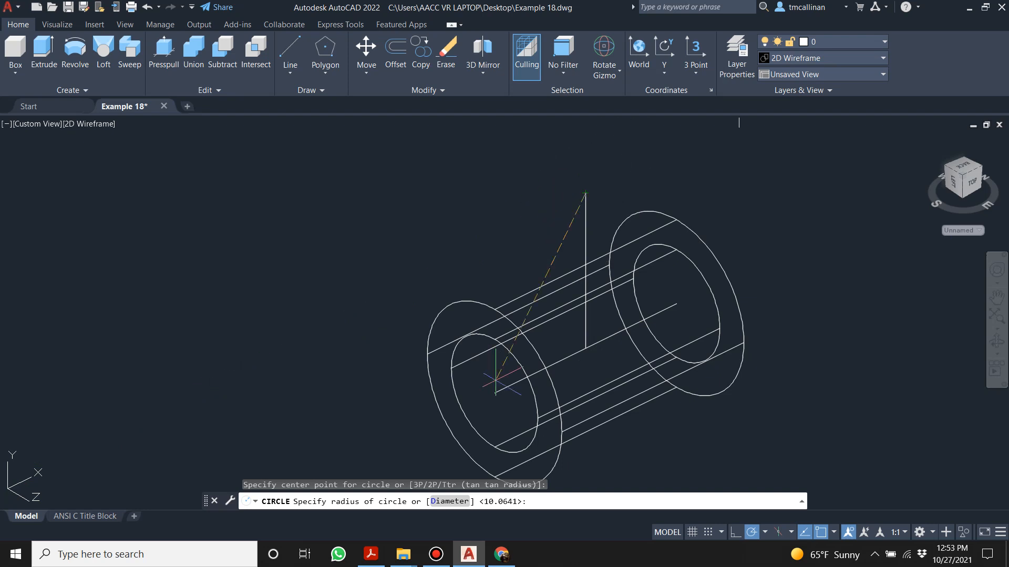
left_click(381, 559)
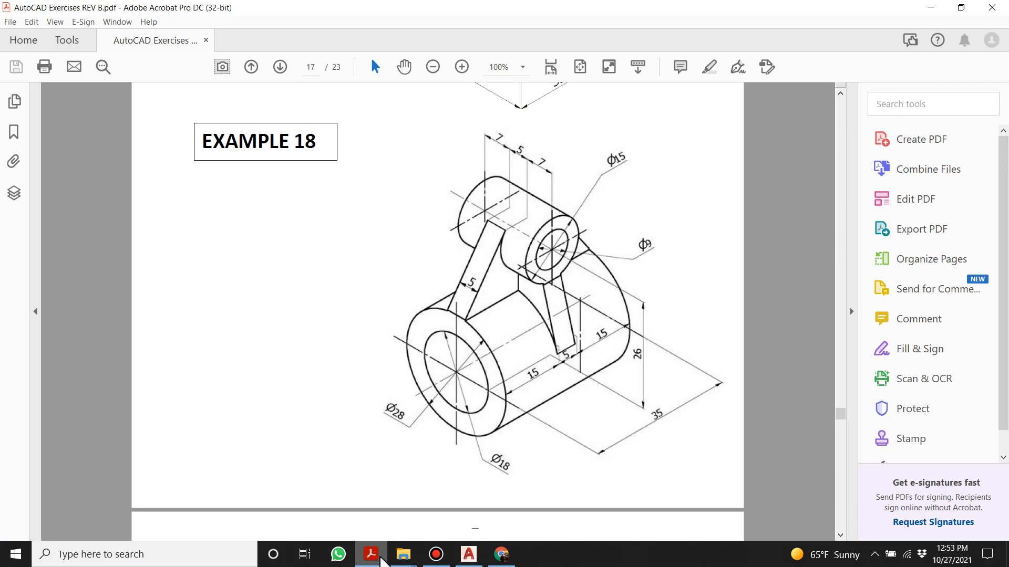
left_click(469, 554)
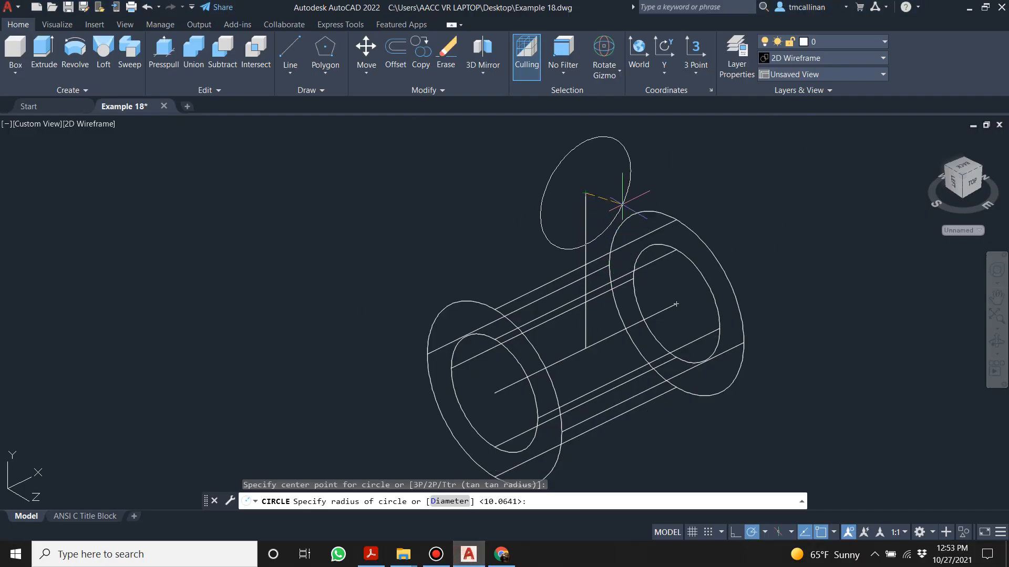
type("d")
key("Return")
type("30")
key("Return")
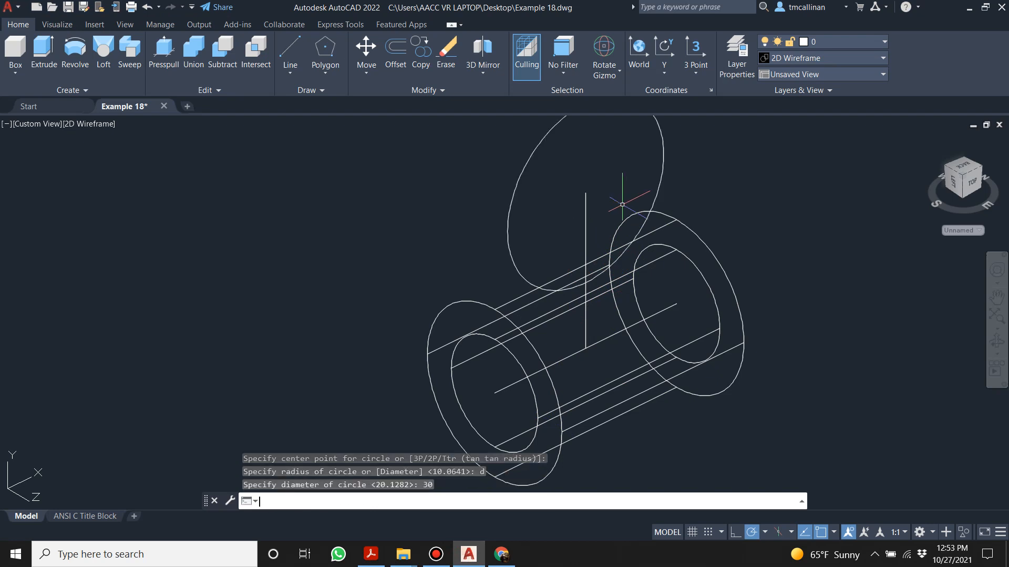
- Recheck the upper cylinder's diameter in the PDF drawing and undo the 30 mm circle
left_click(384, 560)
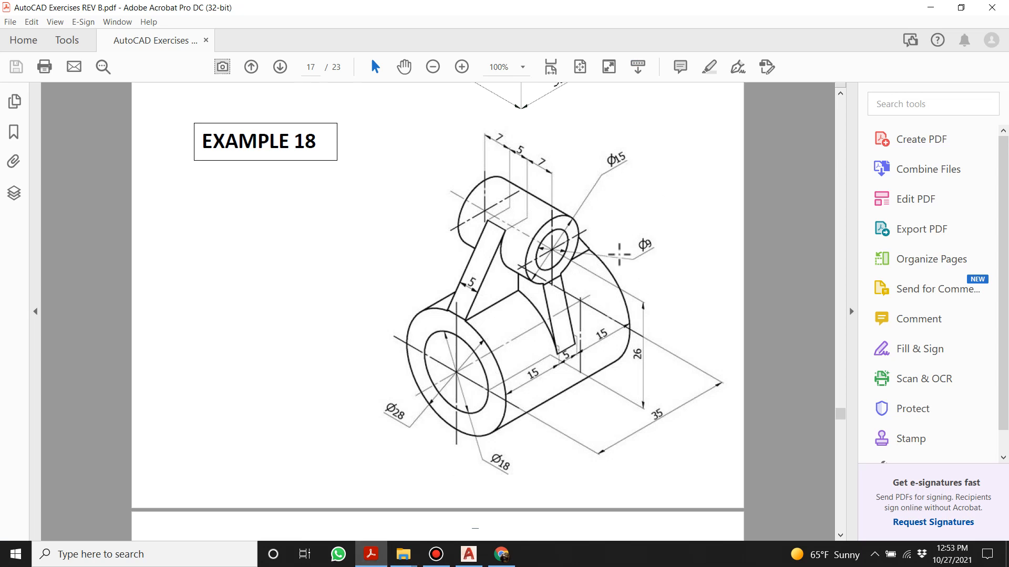
left_click(469, 554)
key("ctrl+z")
- Draw a 15 mm diameter circle centred on the upper end of the vertical line
left_click(307, 89)
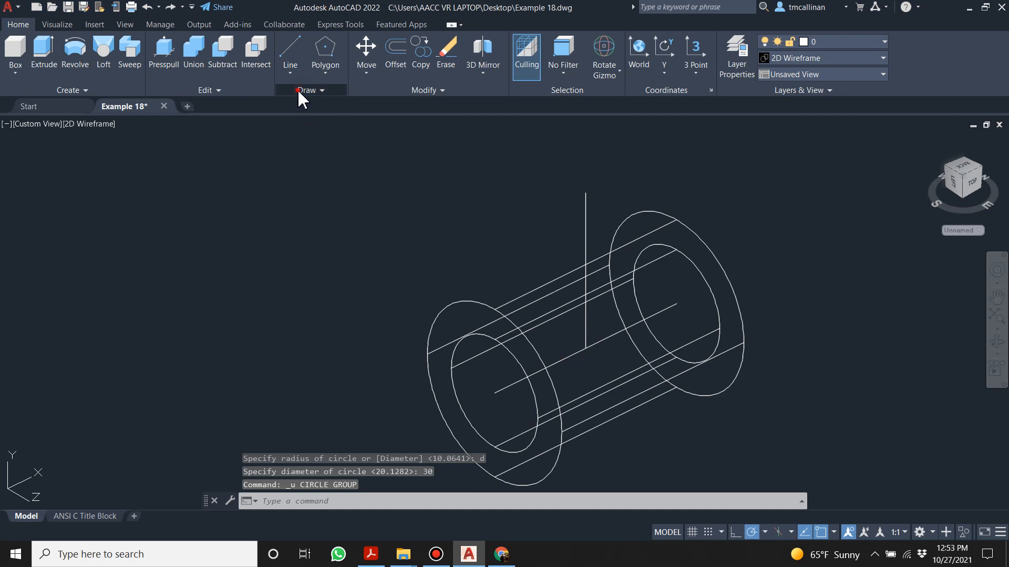
left_click(306, 105)
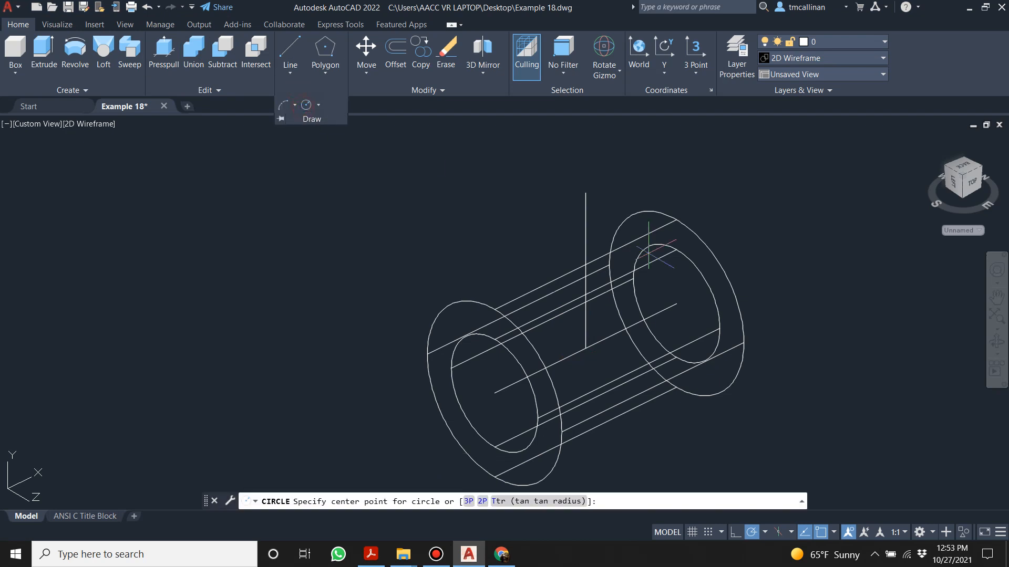
left_click(586, 193)
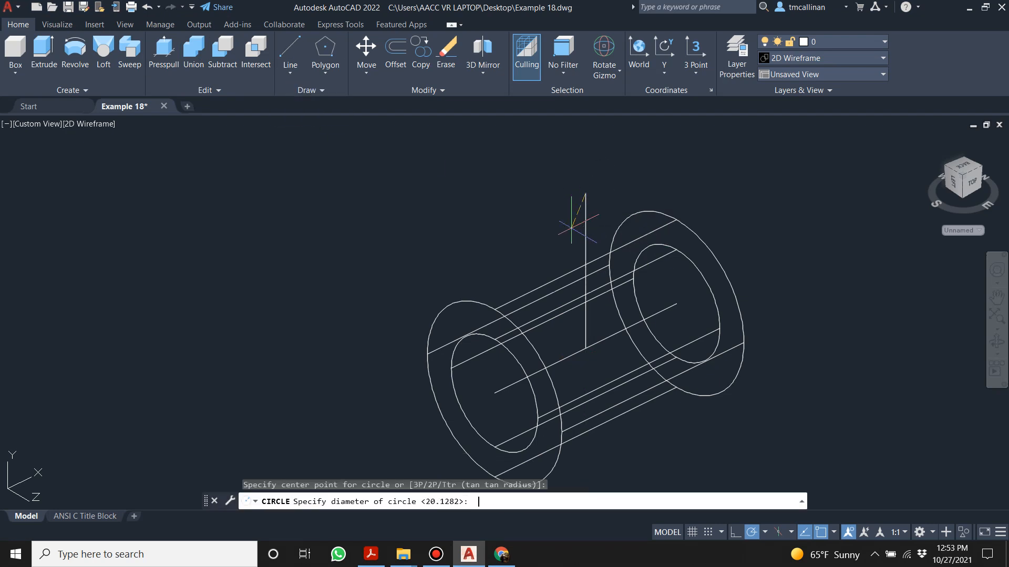
type("d")
key("Return")
key("Return")
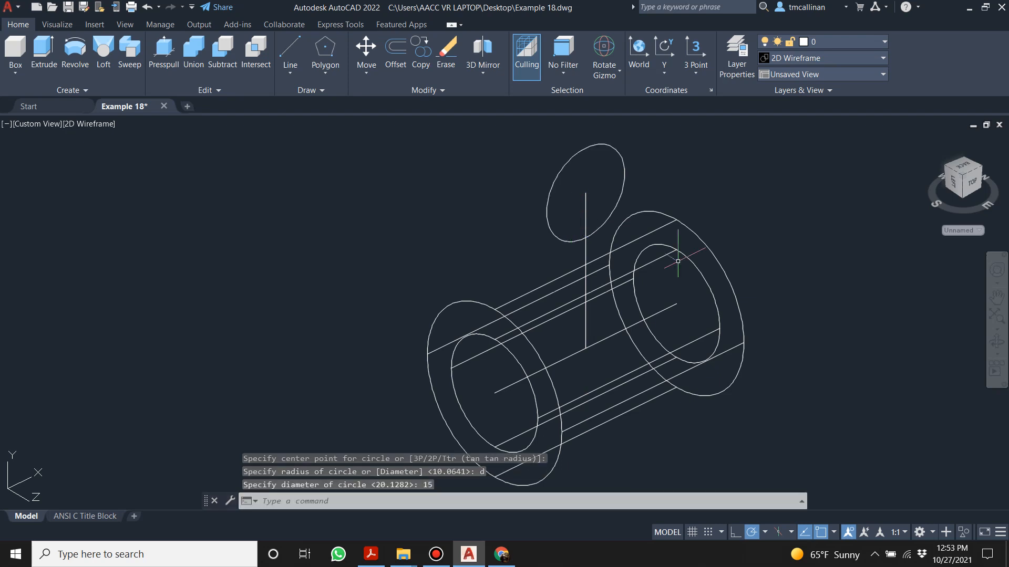
- Draw a 9 mm diameter circle centred on the upper end of the vertical line, concentric with the 15 mm circle
left_click(311, 92)
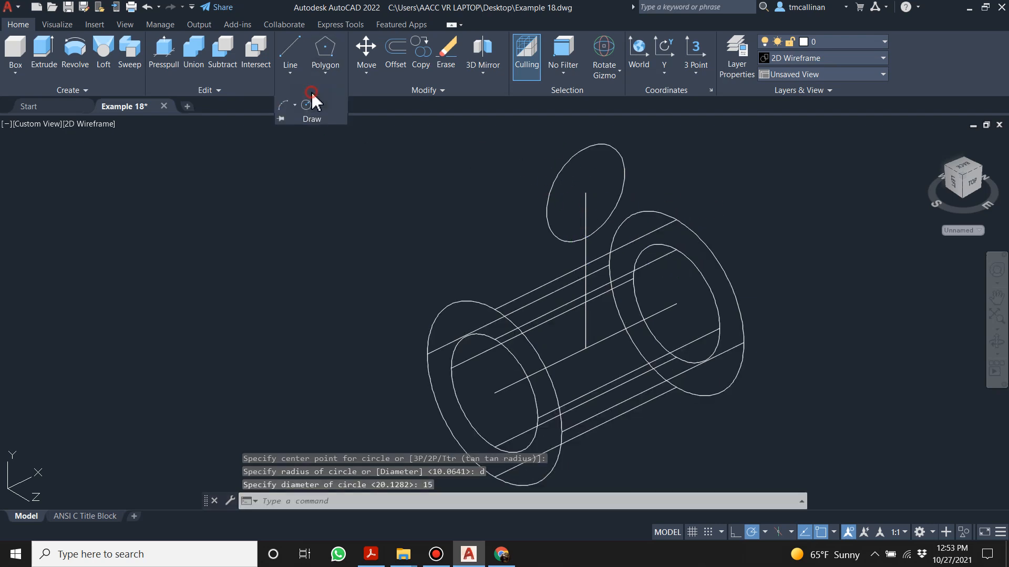
left_click(306, 104)
scroll(586, 232, "up", 3)
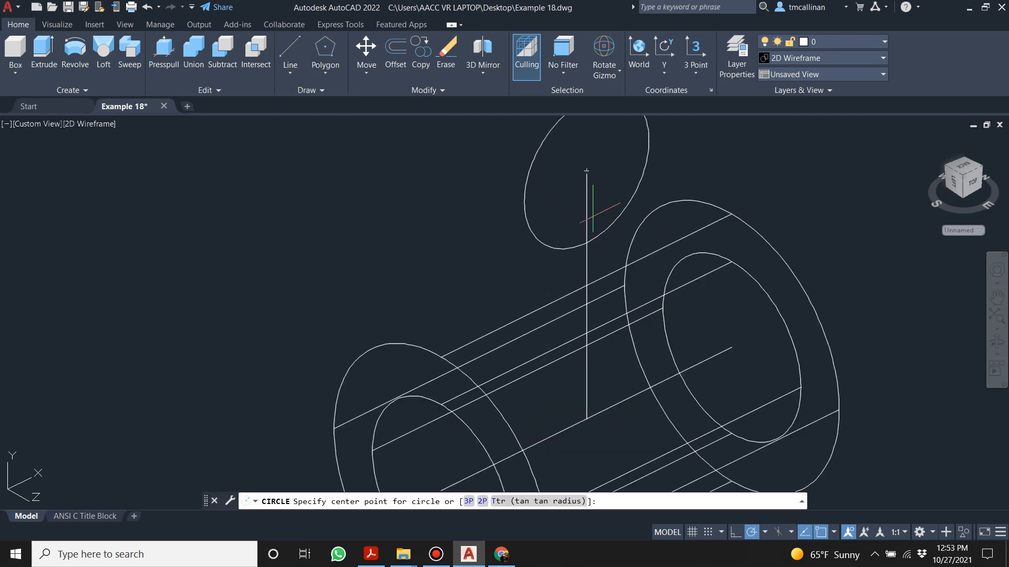
left_click(586, 171)
type("d")
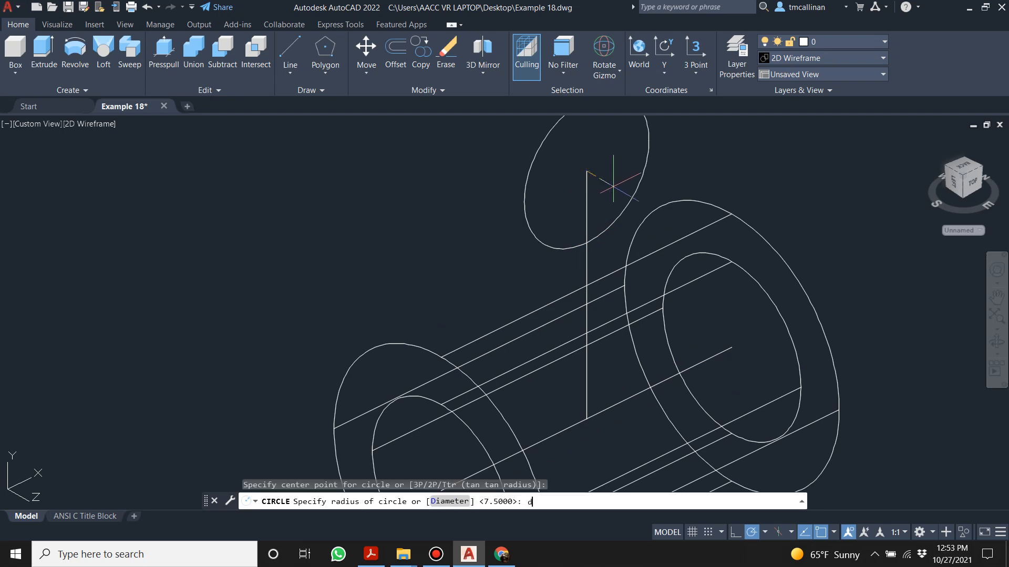
key("Return")
type("9")
key("Return")
key("Escape")
- Examine the Example 18 drawing and the neighbouring exercises in the PDF, and return to the AutoCAD model
scroll(604, 180, "down", 3)
middle_click_drag(544, 228, 474, 482, "shift")
scroll(584, 243, "down", 3)
scroll(620, 164, "up", 2)
left_click(371, 554)
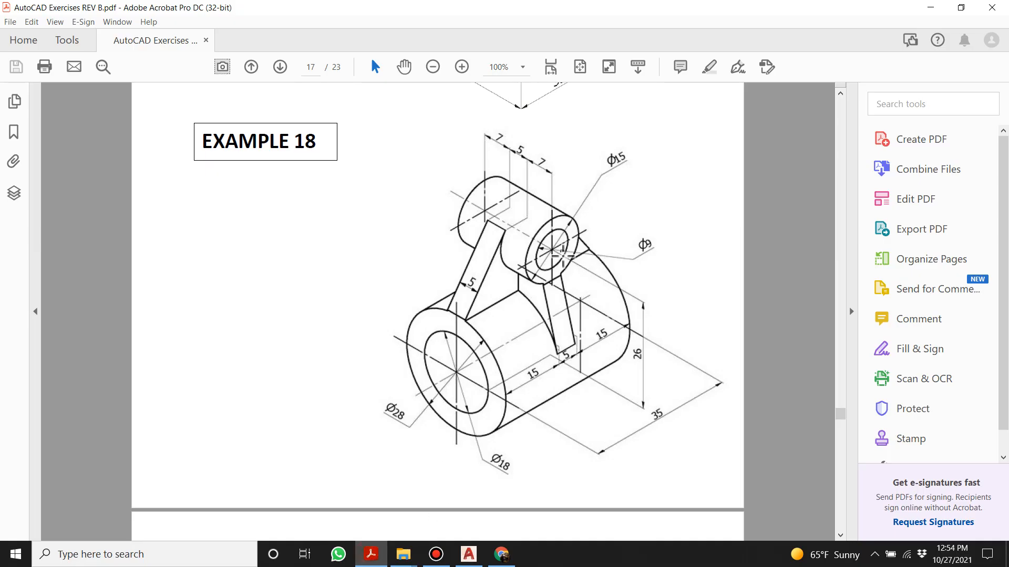
scroll(563, 255, "down", 1)
scroll(570, 247, "up", 6)
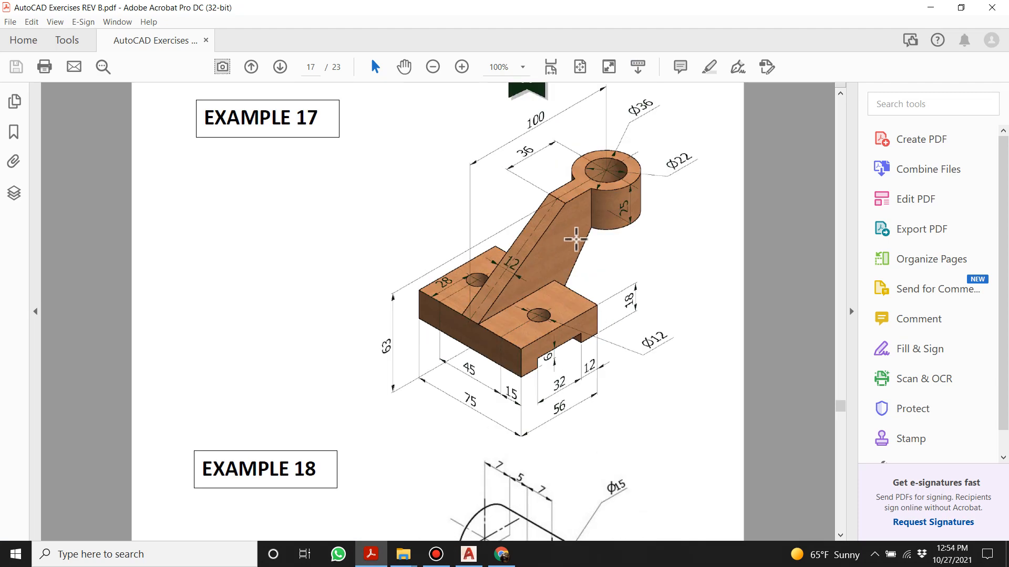
scroll(576, 239, "down", 4)
scroll(565, 210, "up", 4)
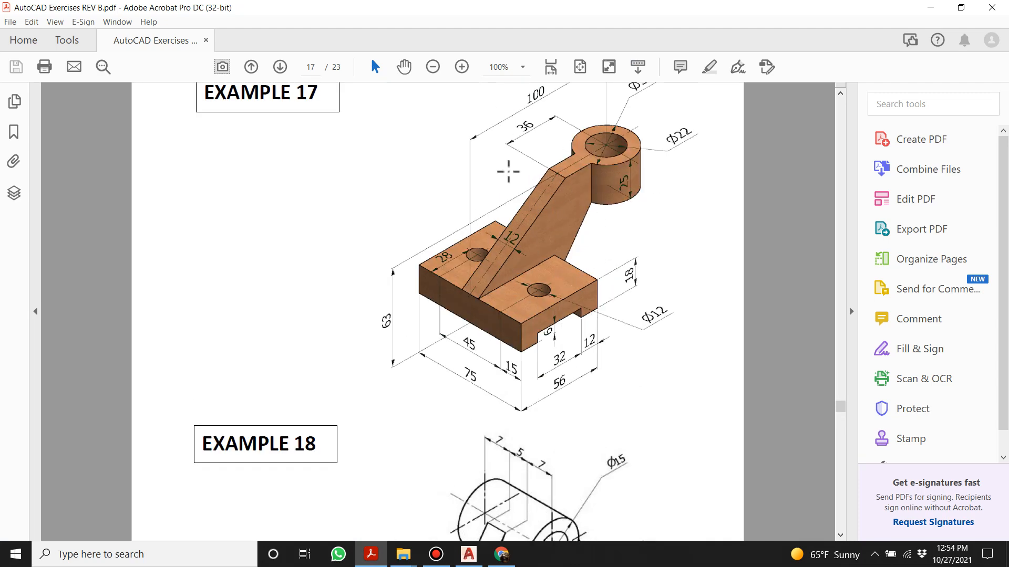
scroll(520, 178, "down", 5)
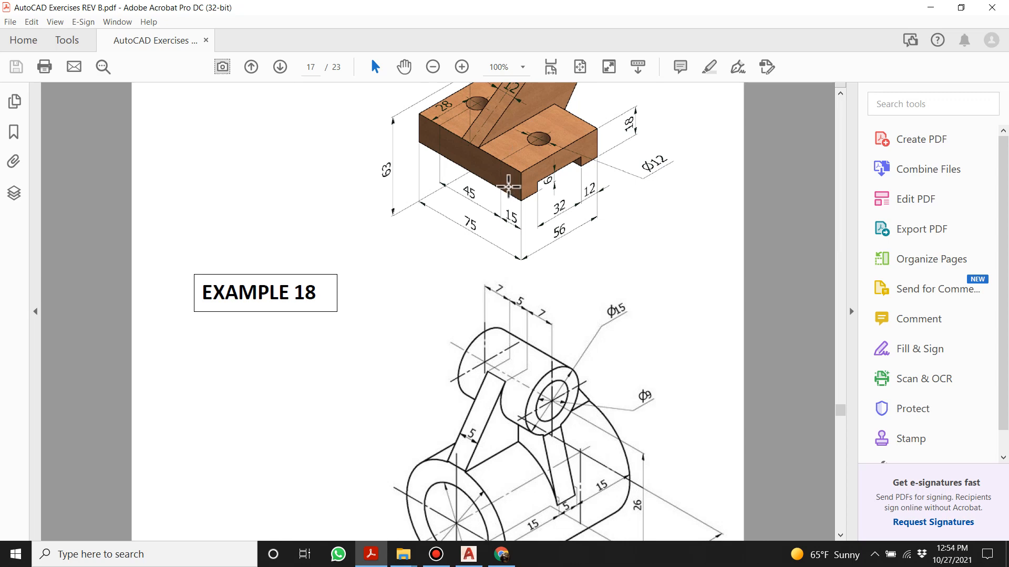
scroll(514, 183, "up", 15)
scroll(509, 190, "down", 15)
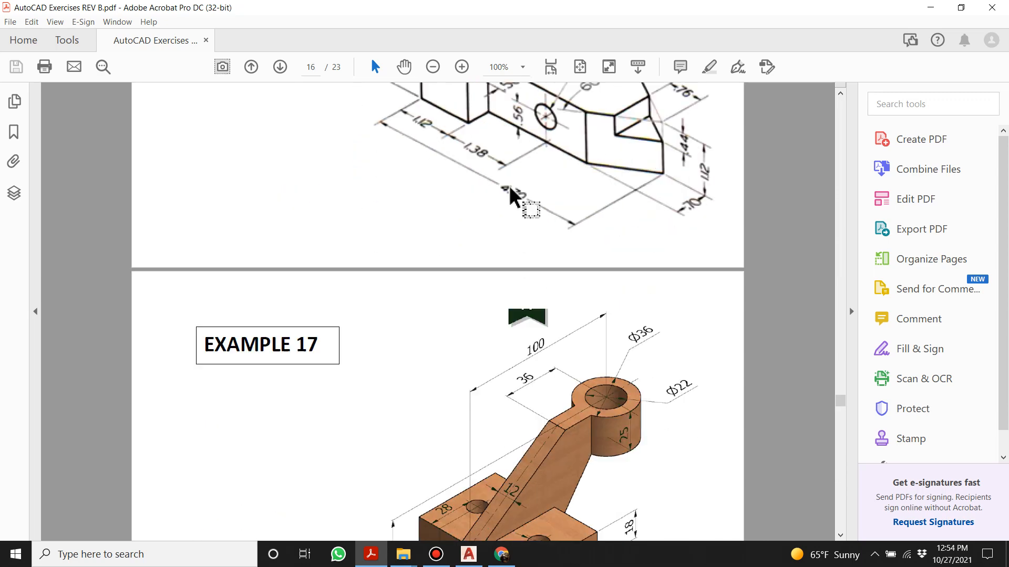
left_click(473, 558)
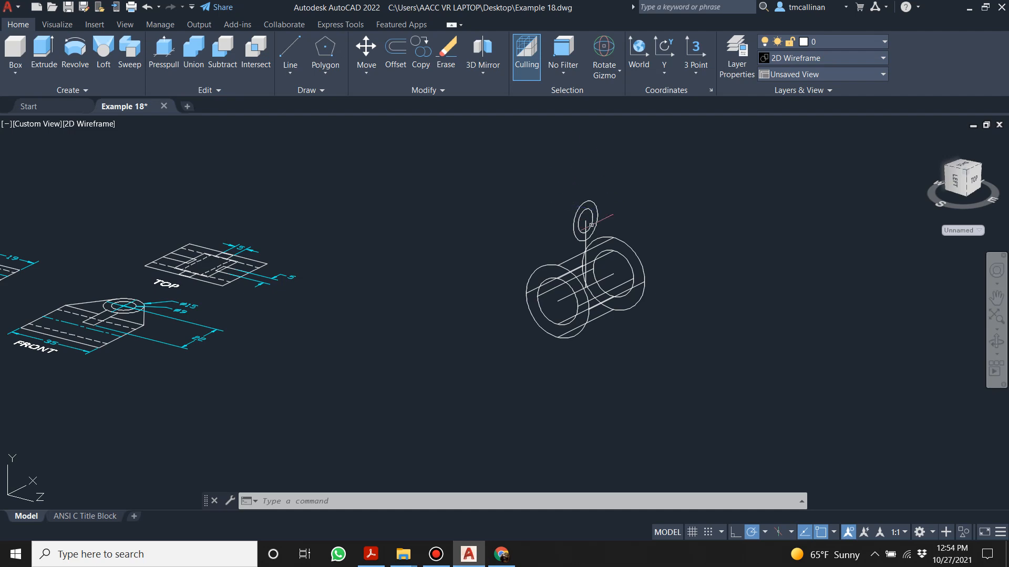
- Convert the 15 mm outer circle above the large cylinder into a region
scroll(591, 225, "up", 5)
middle_click_drag(592, 184, 578, 221, "shift")
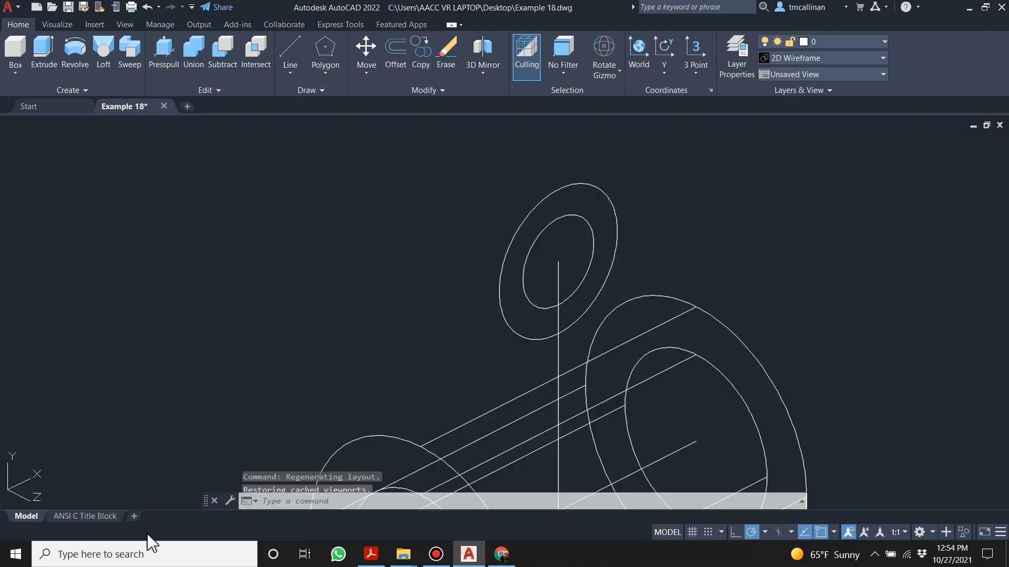
left_click(133, 542)
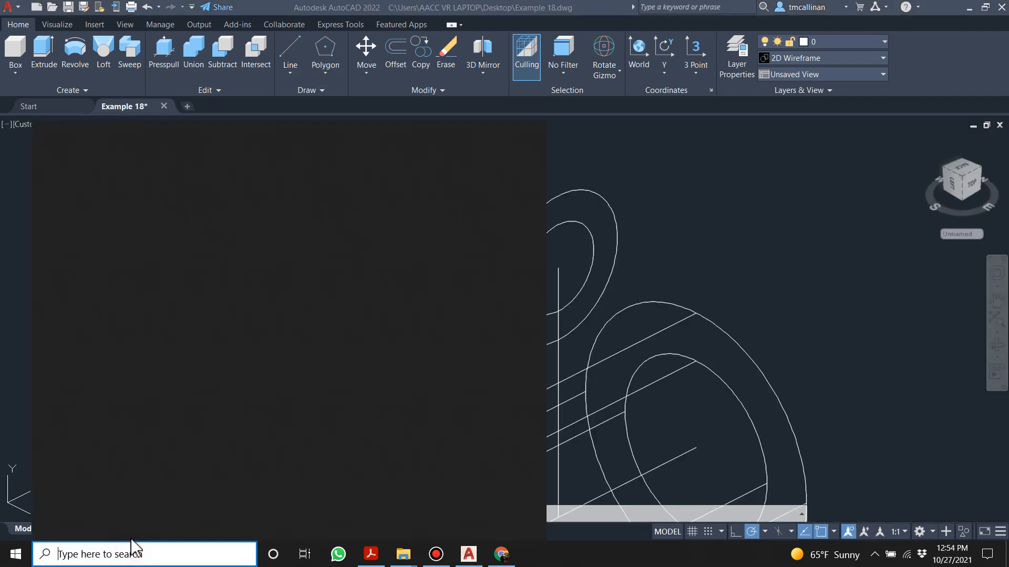
type("region")
key("Escape")
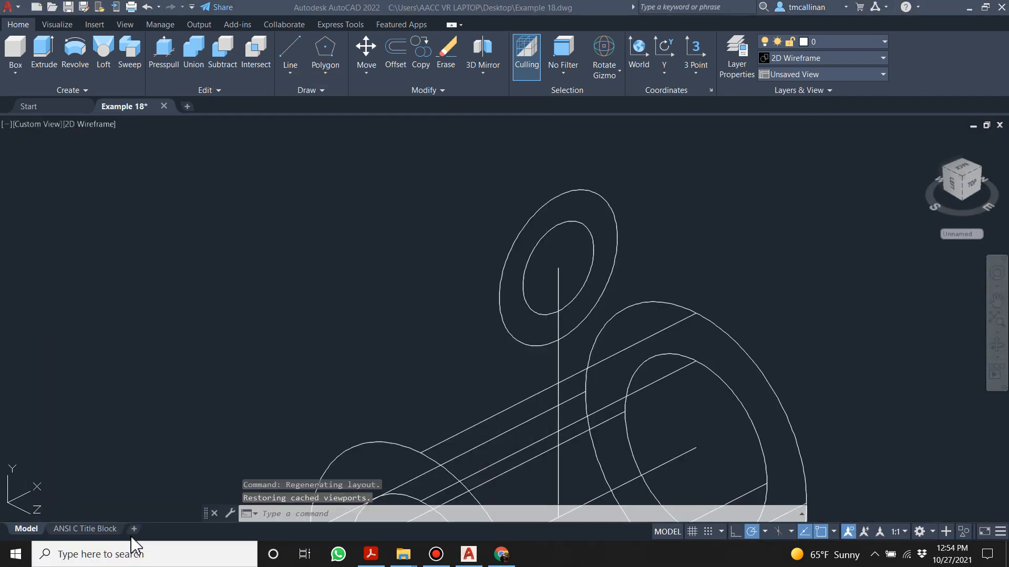
left_click(401, 515)
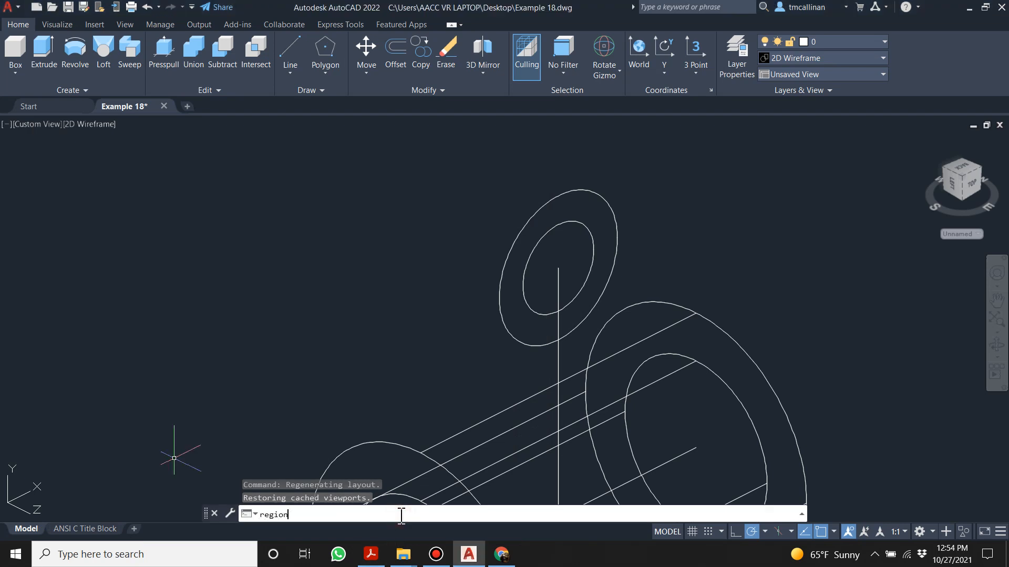
type("region")
key("Return")
left_click(517, 230)
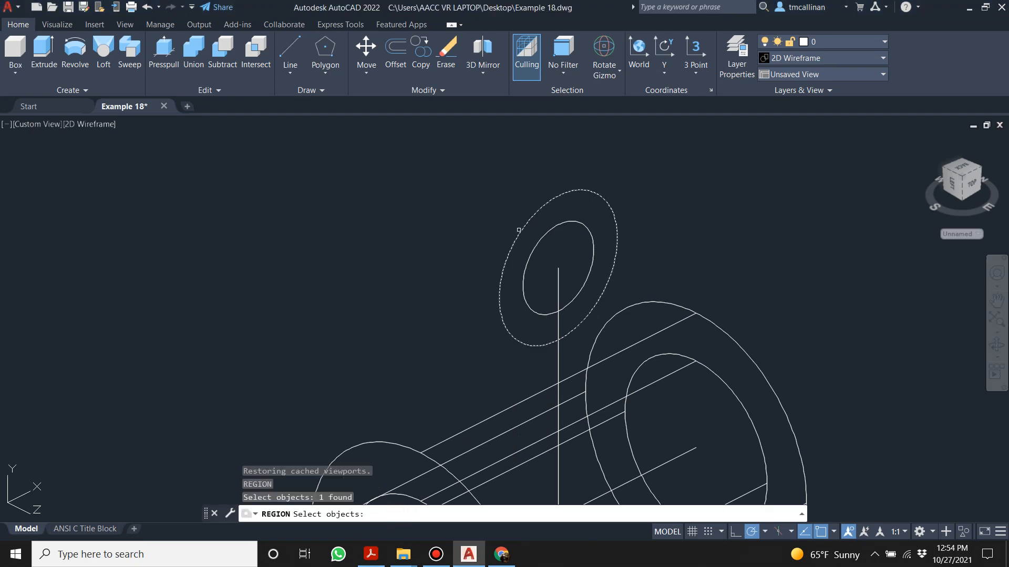
key("Return")
- Set the visual style to Conceptual to shade the cylinder and the circle region
left_click(818, 59)
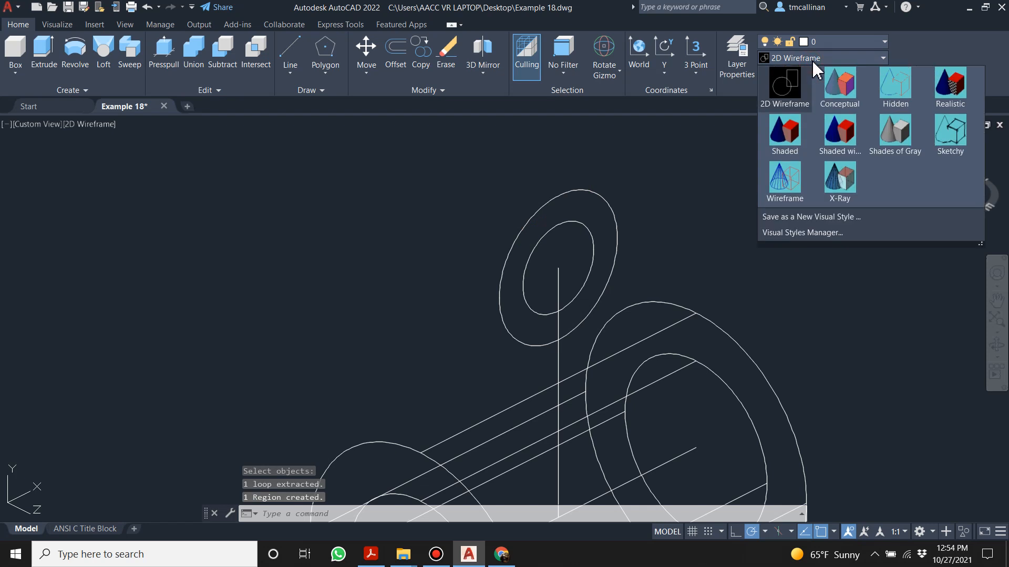
left_click(840, 87)
scroll(534, 180, "down", 2)
scroll(484, 180, "up", 1)
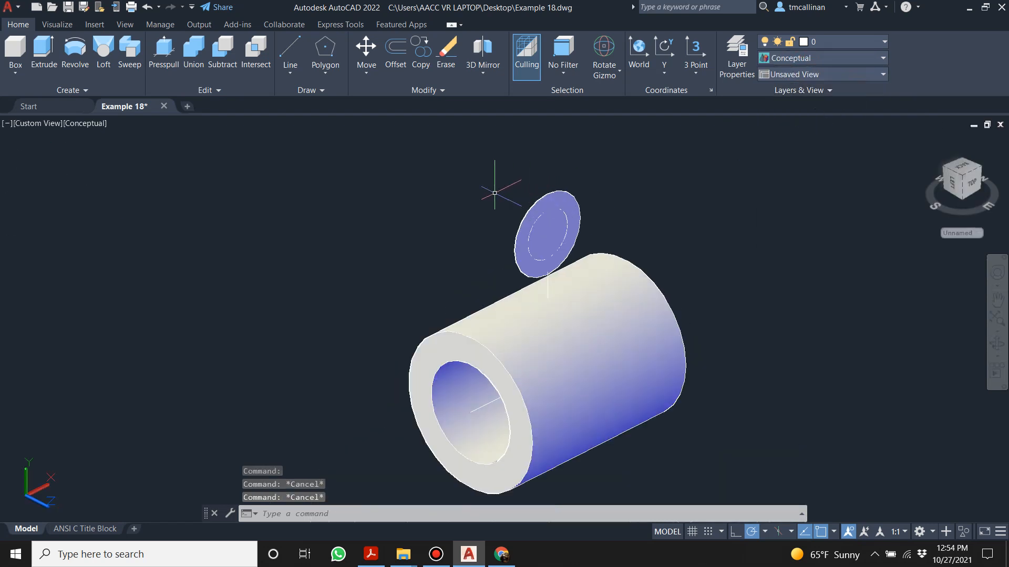
- Try to convert the 9 mm inner circle into a region by picking its edge
type("region")
key("Return")
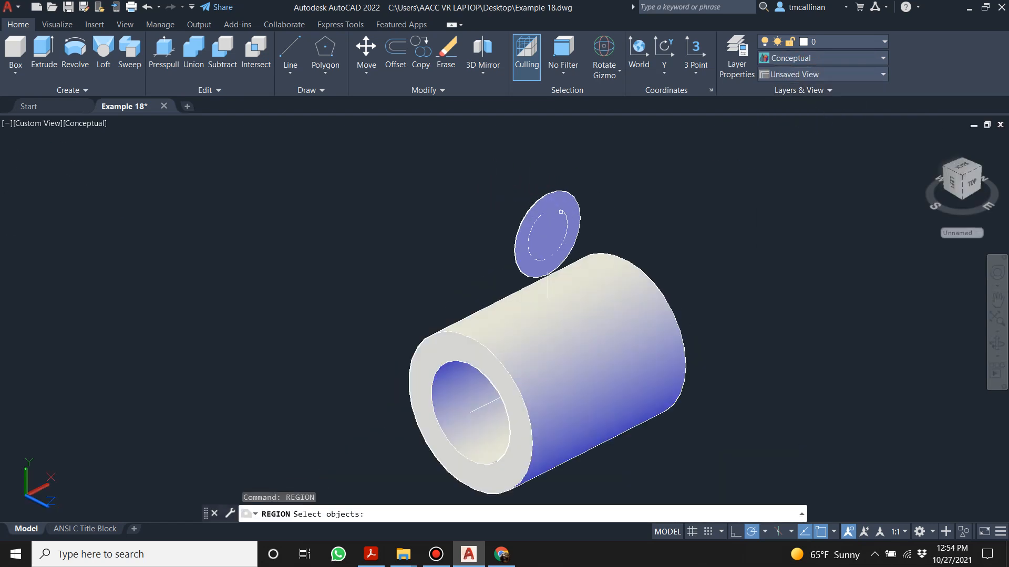
left_click(564, 215)
left_click(569, 223)
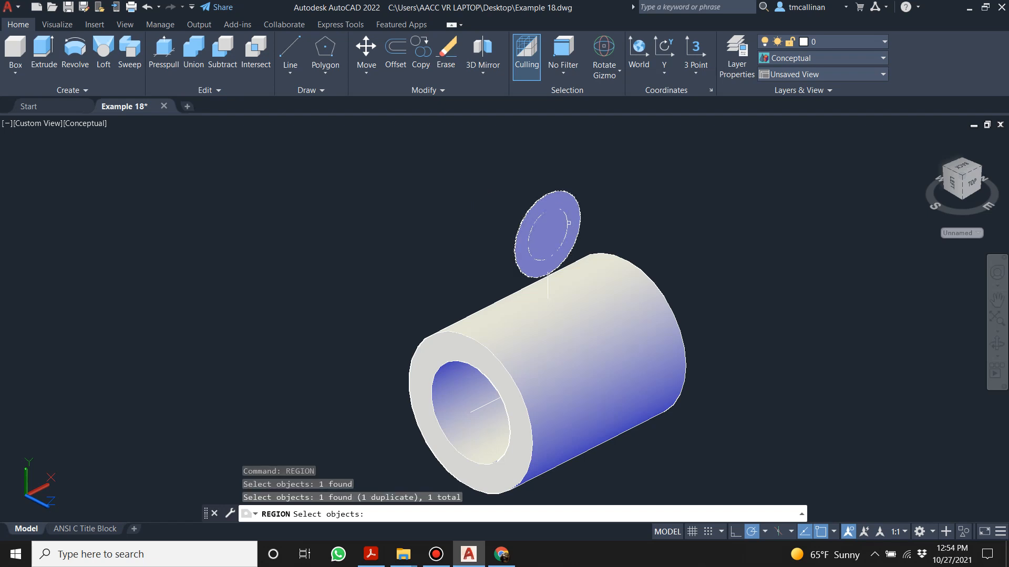
key("Return")
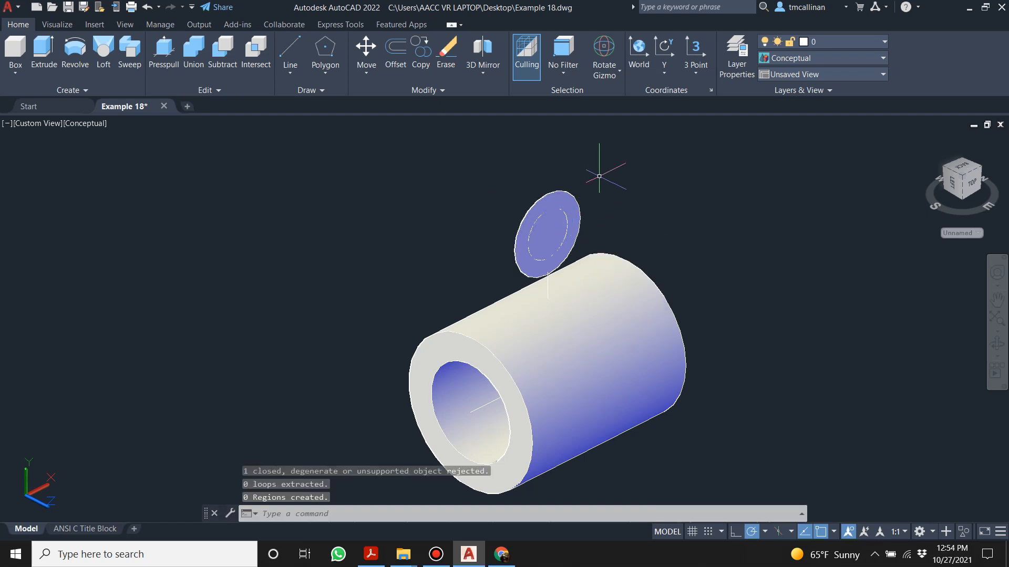
key("Escape")
key("Return")
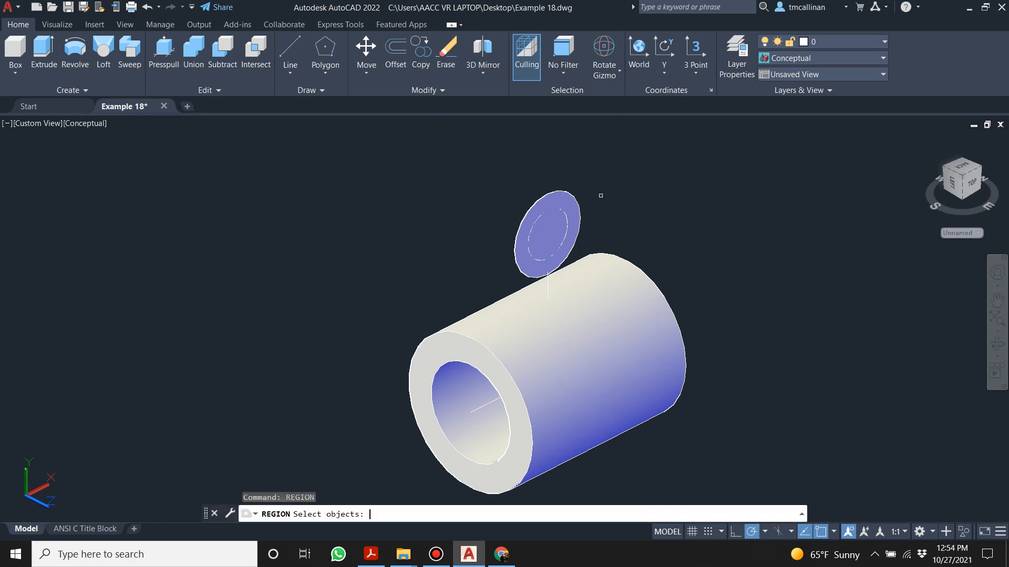
scroll(589, 221, "up", 2)
left_click(549, 182)
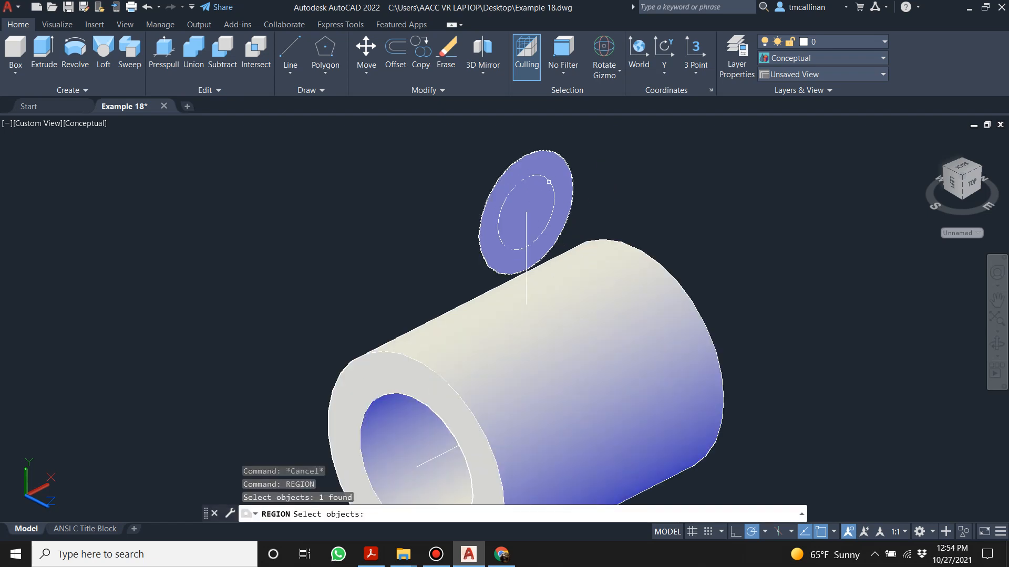
left_click(558, 154)
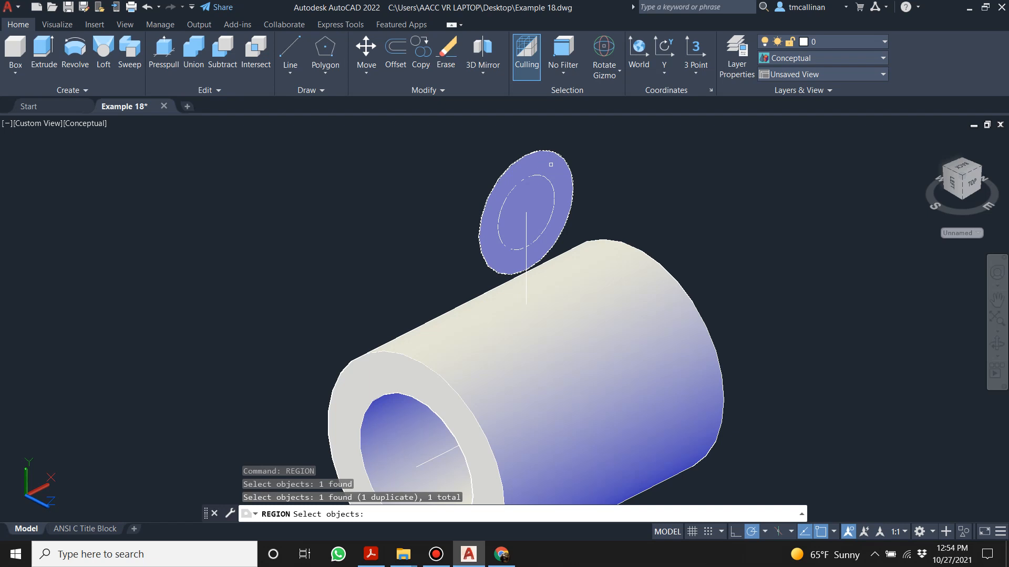
key("Escape")
key("Escape")
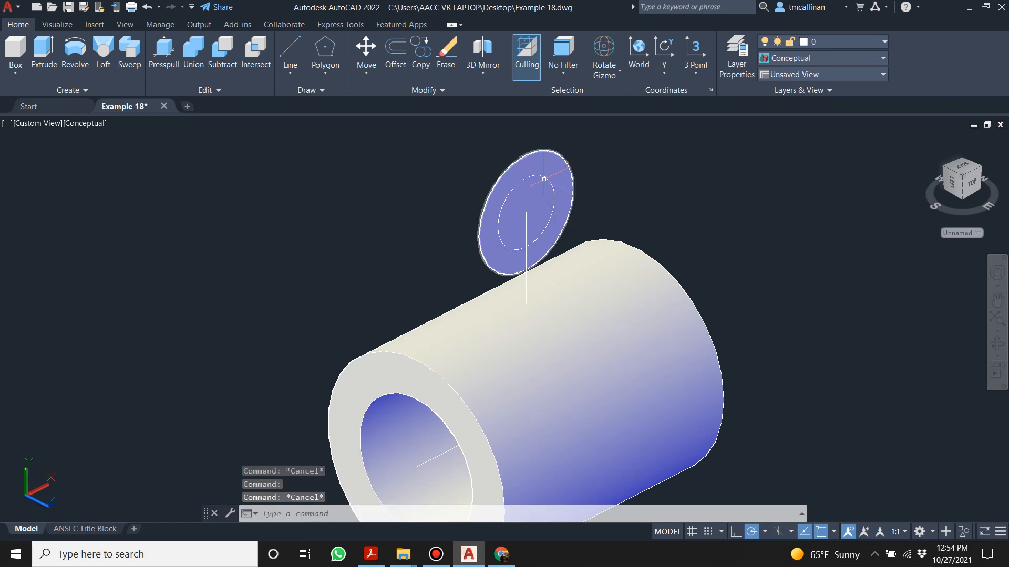
- Retry the Region command on the inner circle's edge at a closer view of the disc
scroll(554, 180, "up", 5)
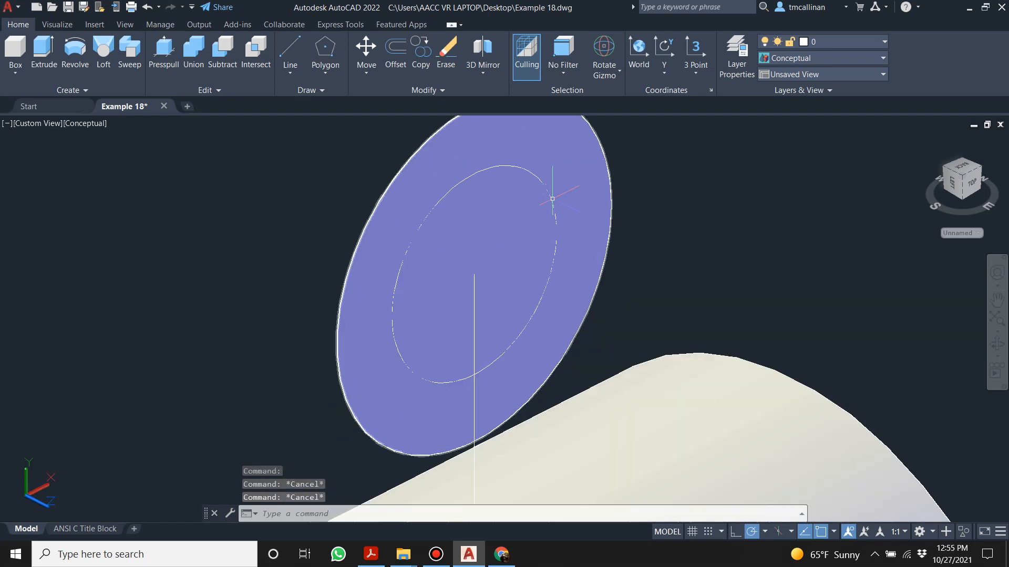
left_click(554, 199)
type("region")
key("Return")
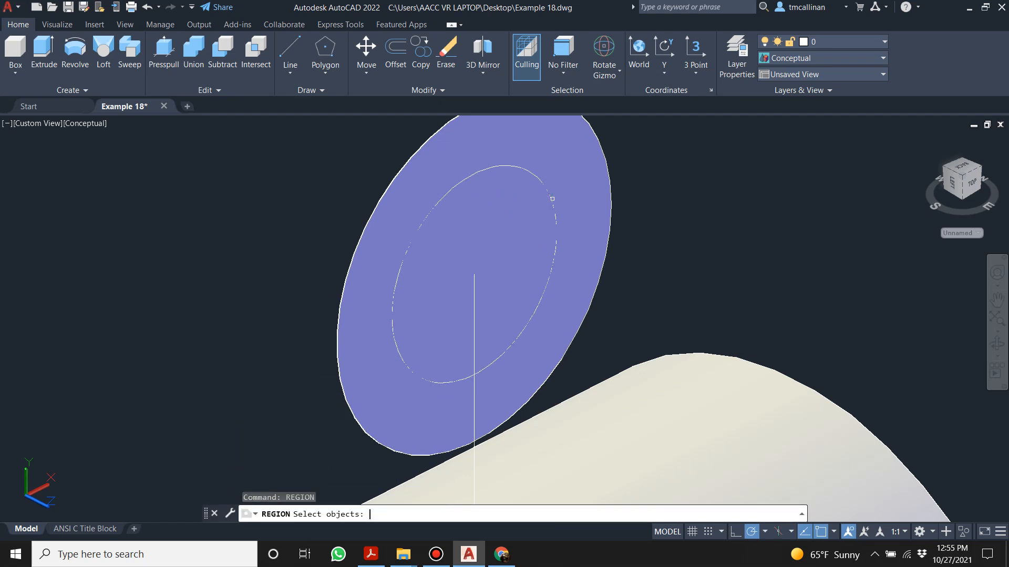
key("Return")
key("Escape")
type("region")
key("Return")
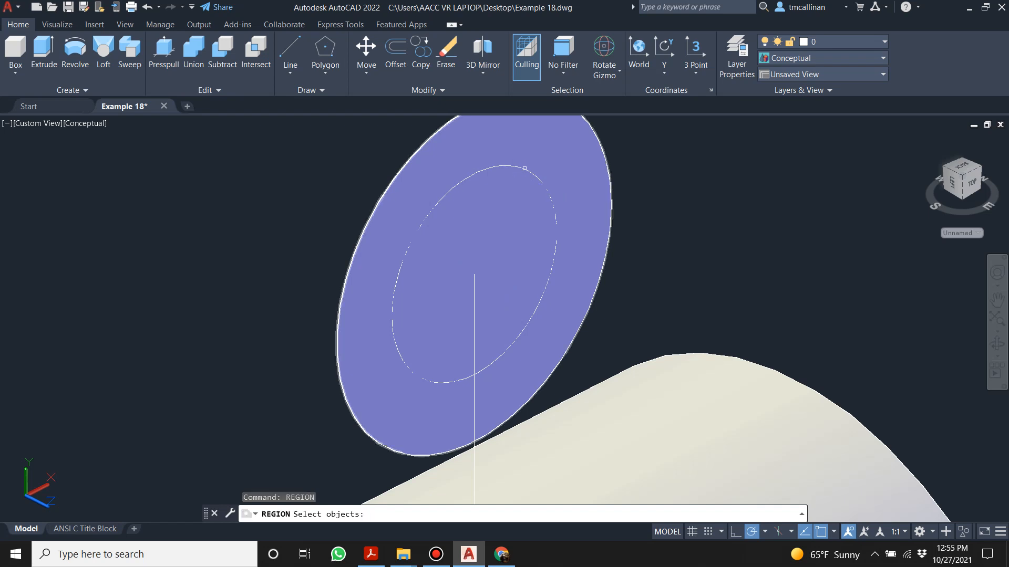
left_click(527, 167)
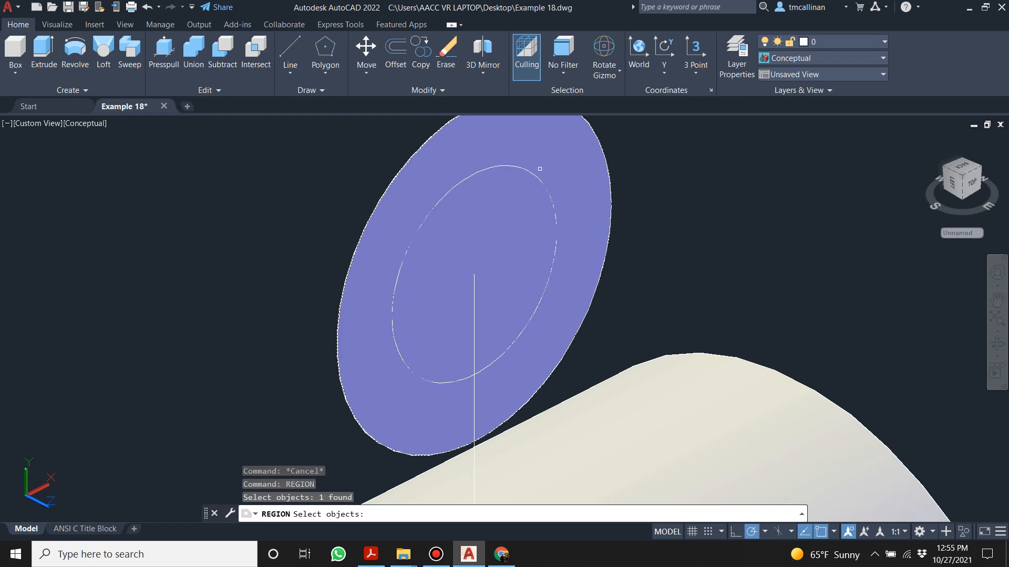
key("Return")
key("Escape")
key("Escape")
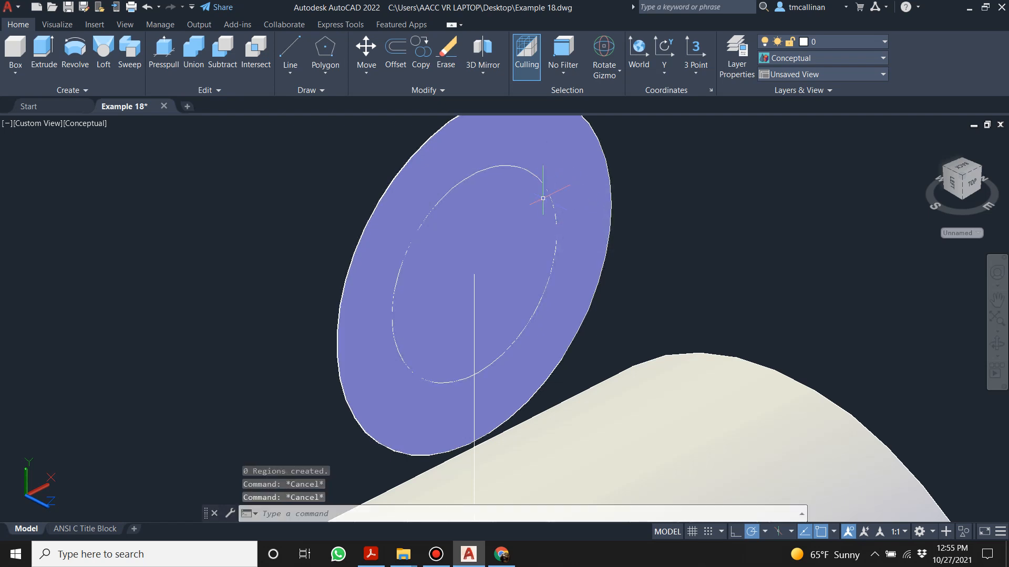
- Convert the 9 mm inner circle into a region by enclosing only that circle in a selection window
scroll(542, 176, "down", 4)
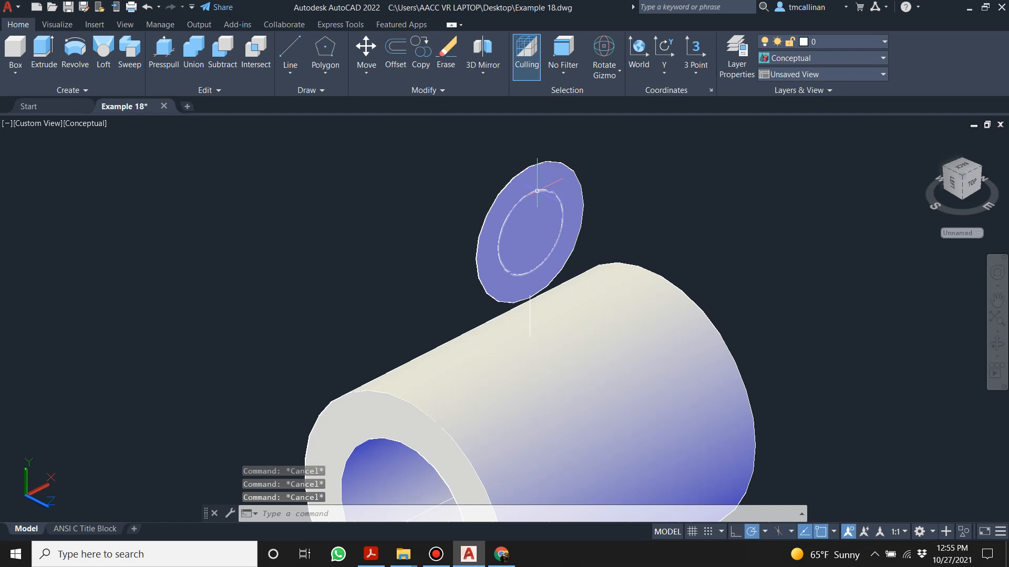
scroll(558, 226, "up", 3)
scroll(459, 201, "down", 2)
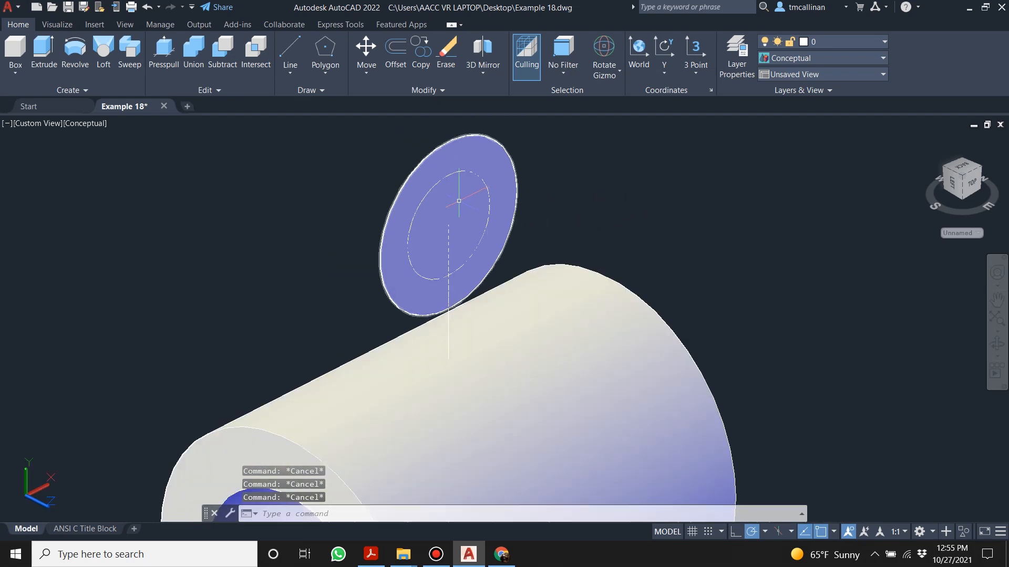
type("region")
key("Return")
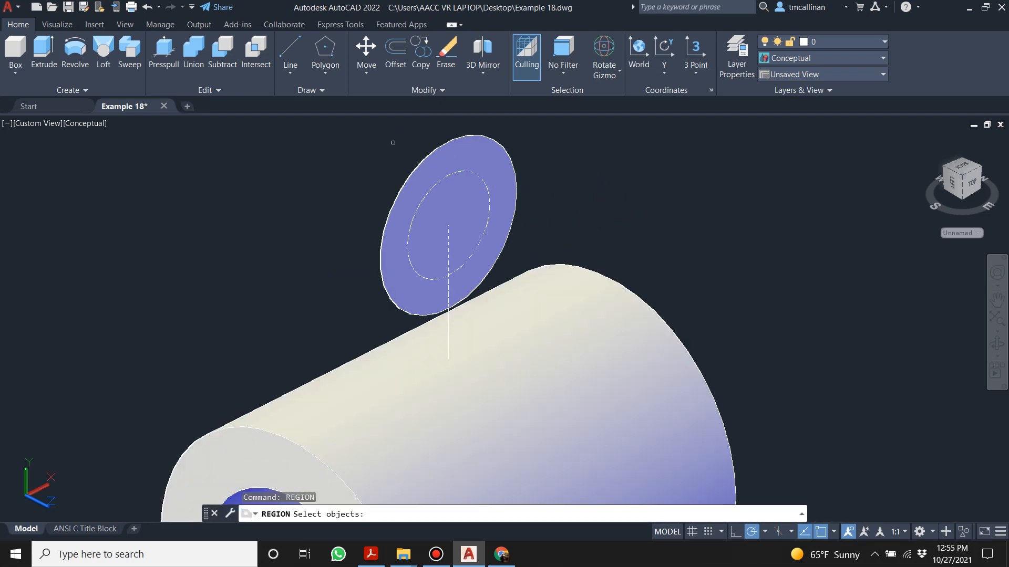
left_click(396, 120)
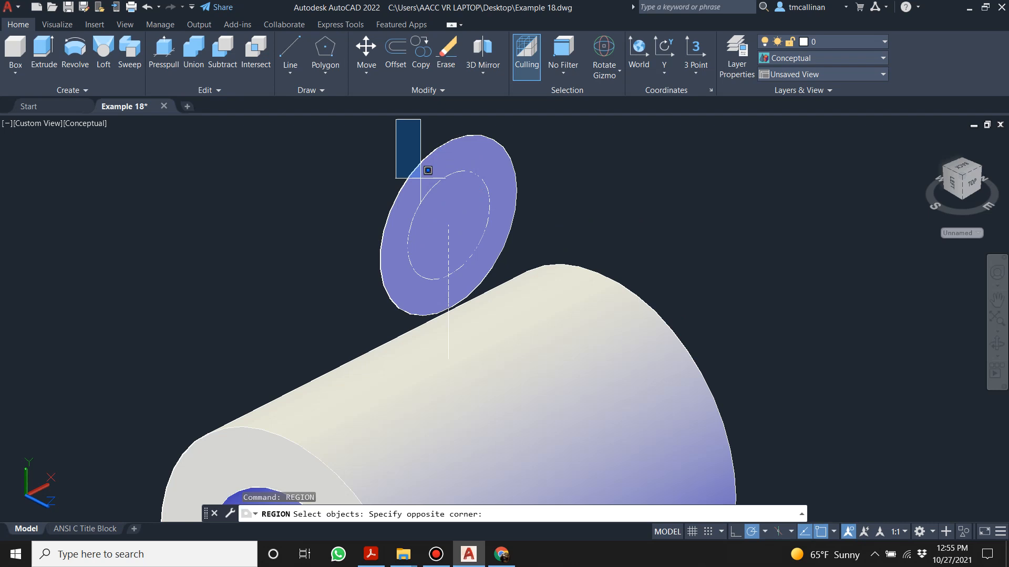
left_click(506, 280)
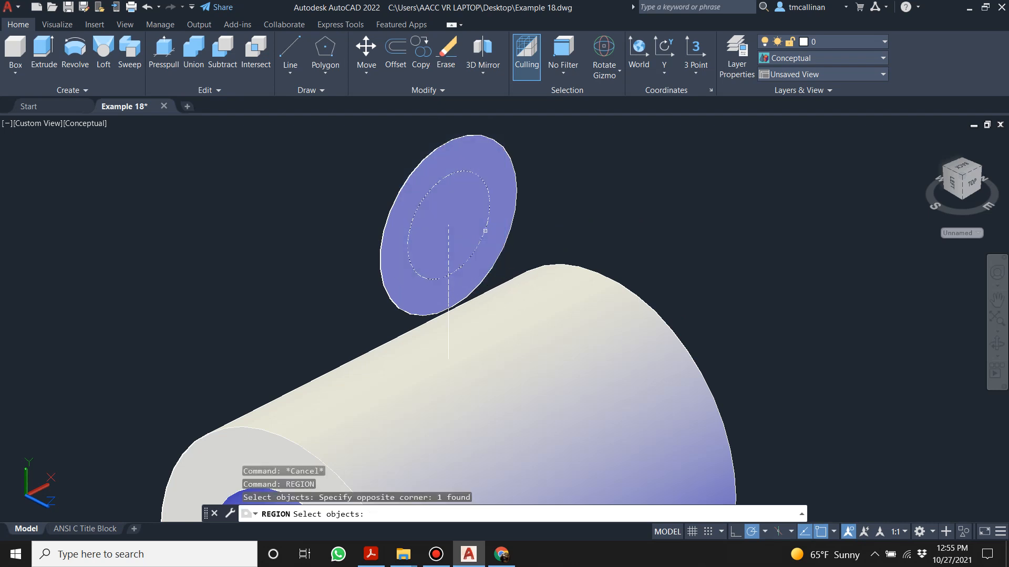
key("Return")
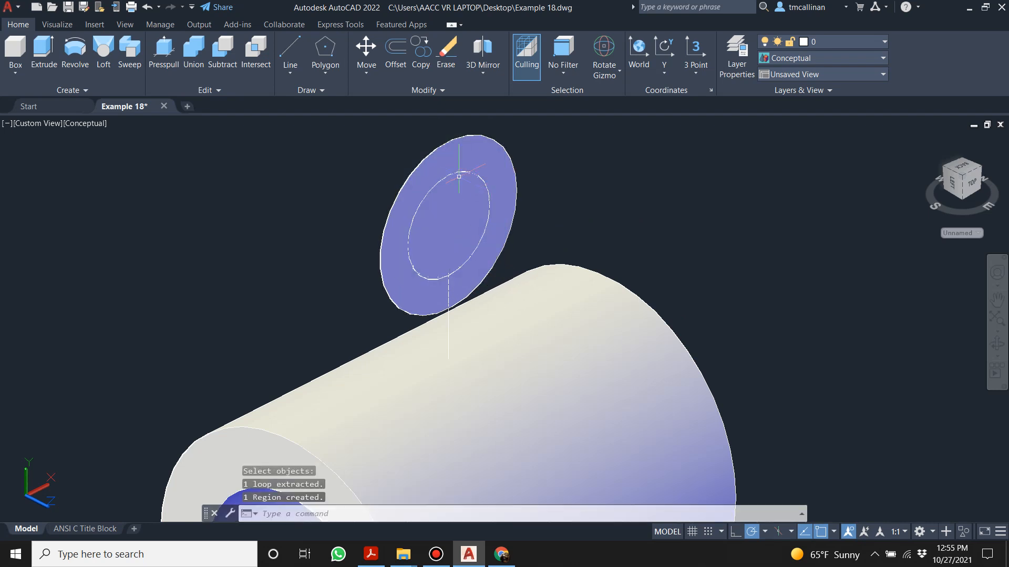
- Subtract the 9 mm inner circle region from the outer circle region to form a ring
left_click(223, 50)
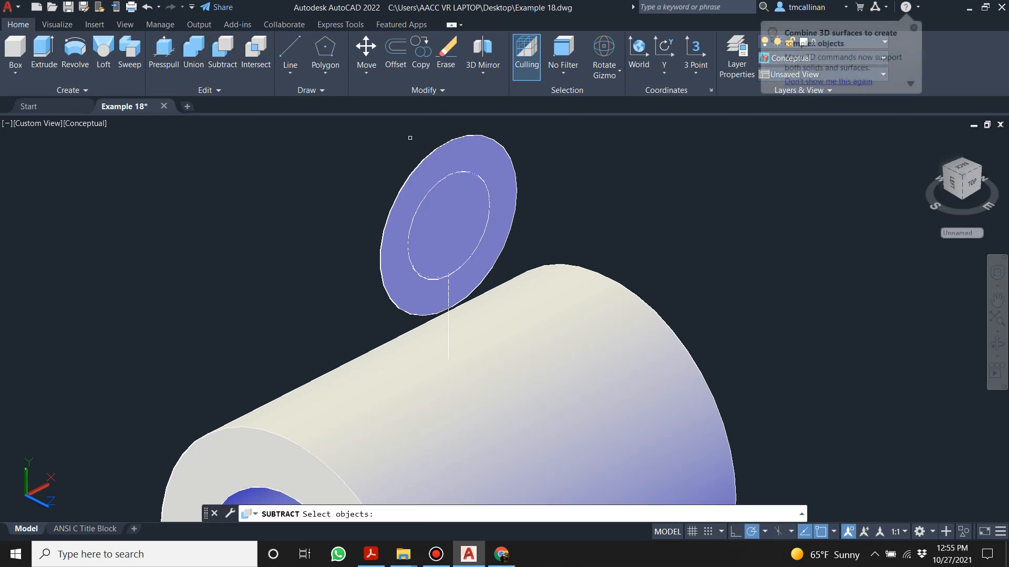
left_click(434, 152)
key("Return")
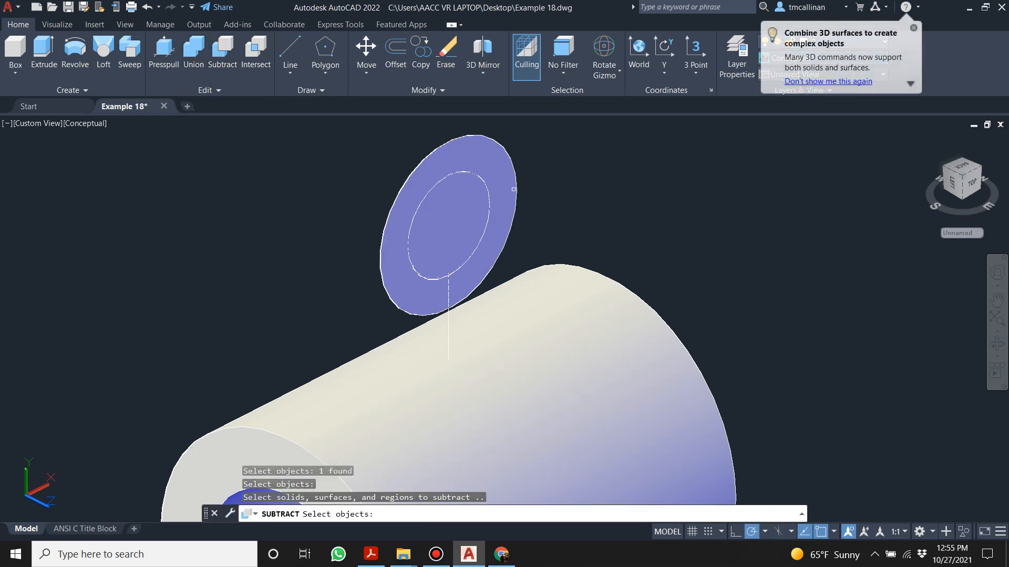
left_click(515, 191)
middle_click_drag(536, 189, 478, 254, "shift")
key("Return")
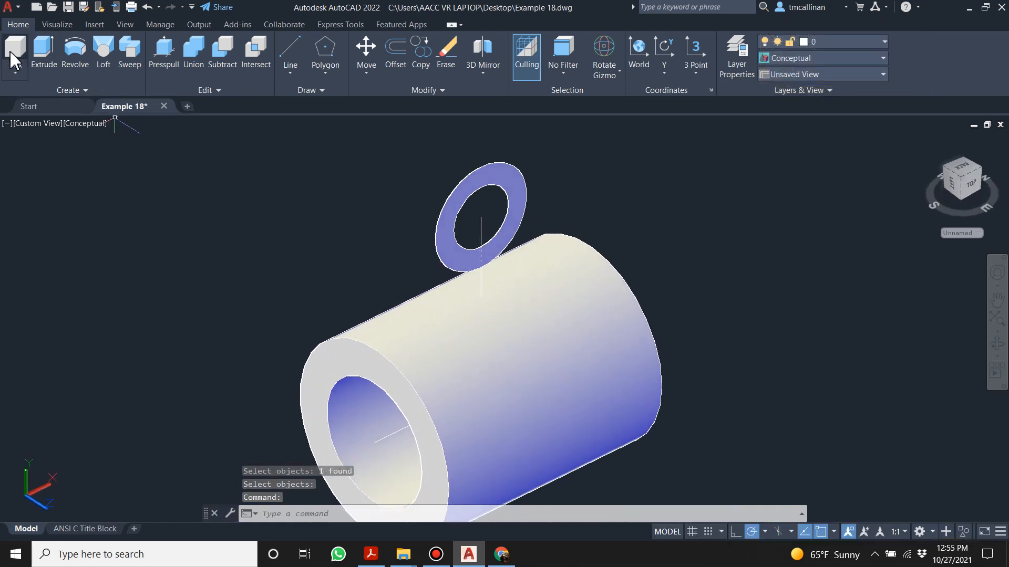
- Extrude the ring region by 19/2 along its axis, checking the upper cylinder's 7, 5 and 7 lengths in the PDF drawing
left_click(43, 50)
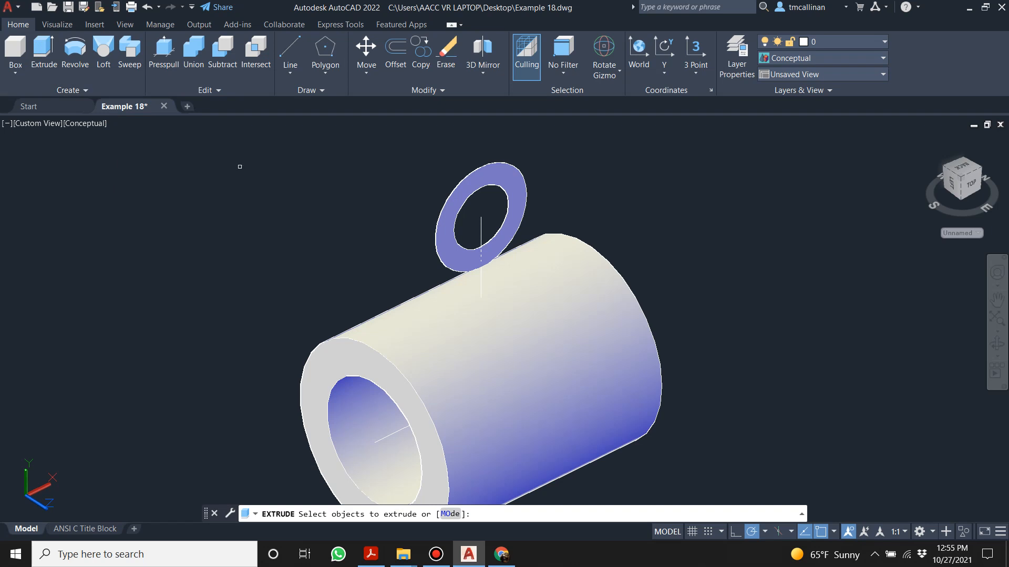
middle_click_drag(437, 220, 436, 248, "shift")
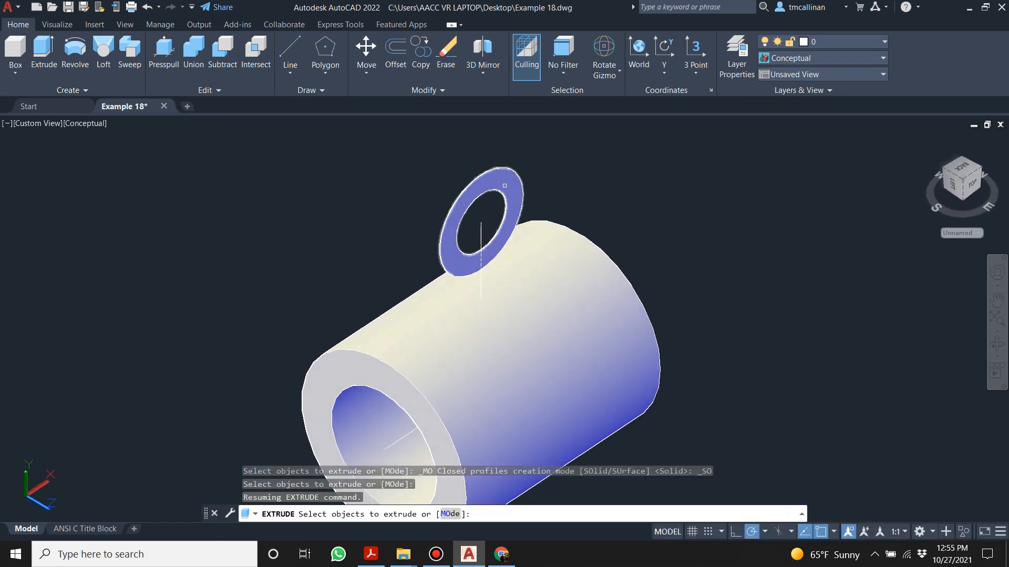
left_click(504, 185)
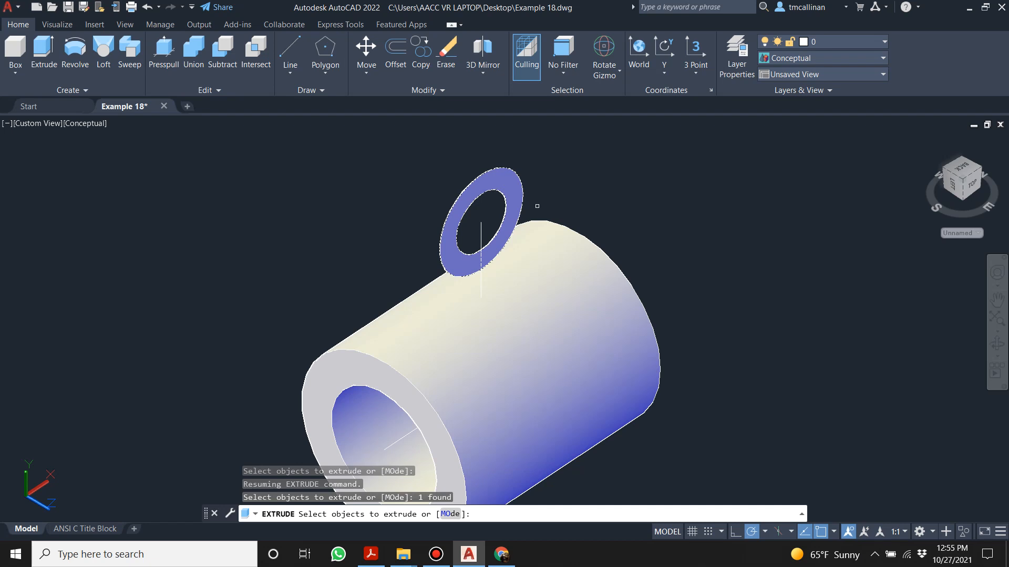
key("Return")
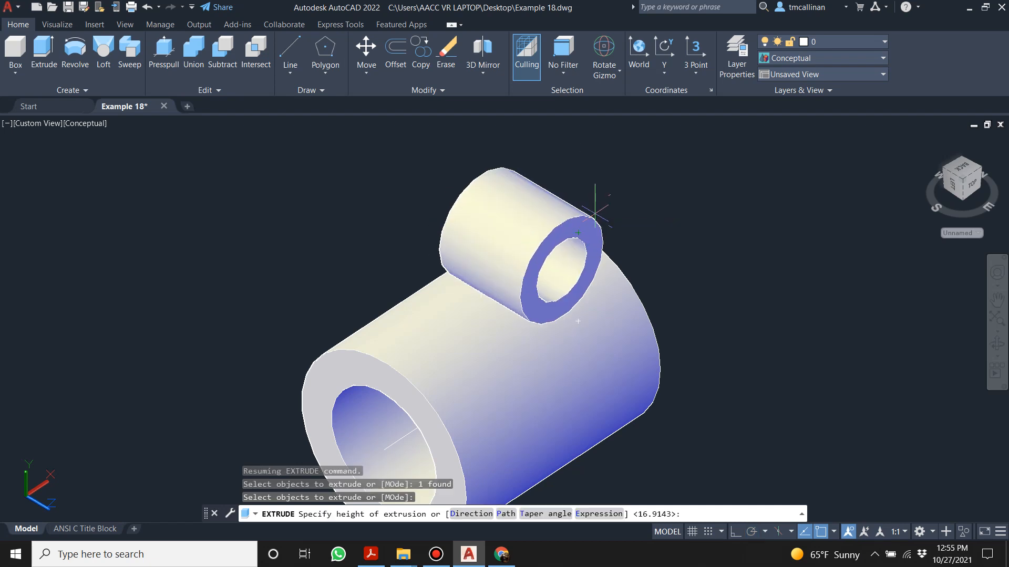
left_click(436, 554)
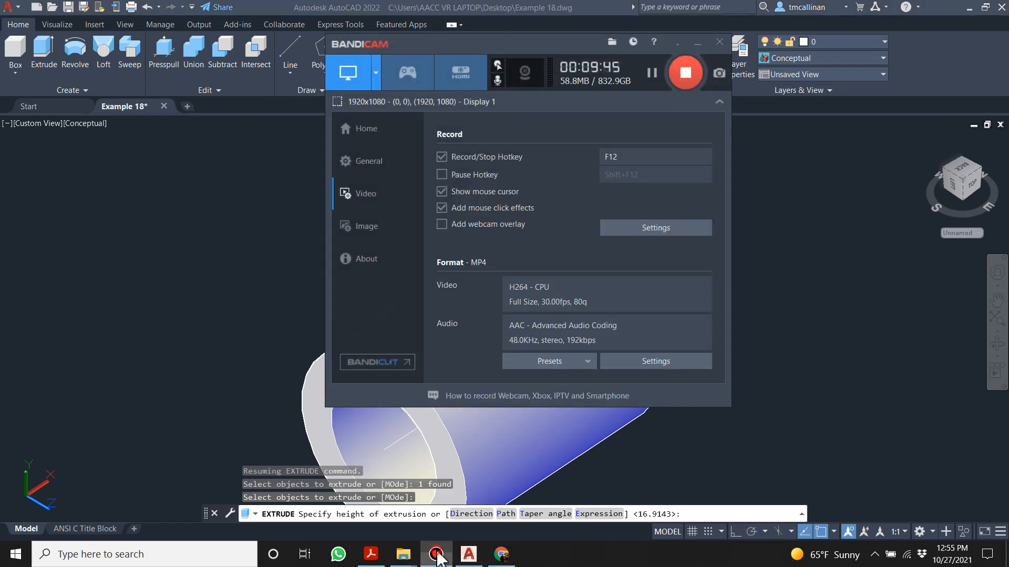
left_click(690, 43)
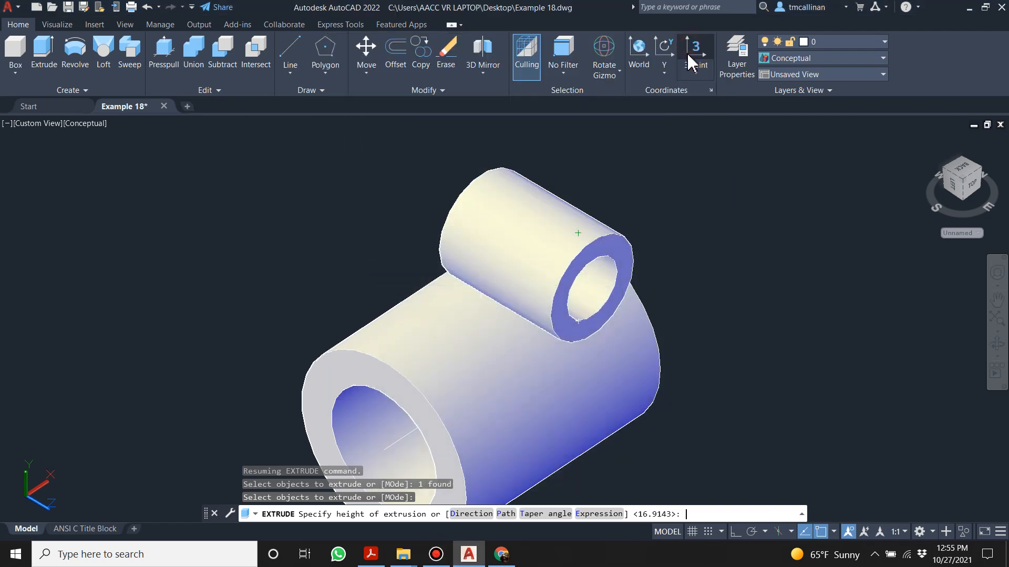
left_click(371, 554)
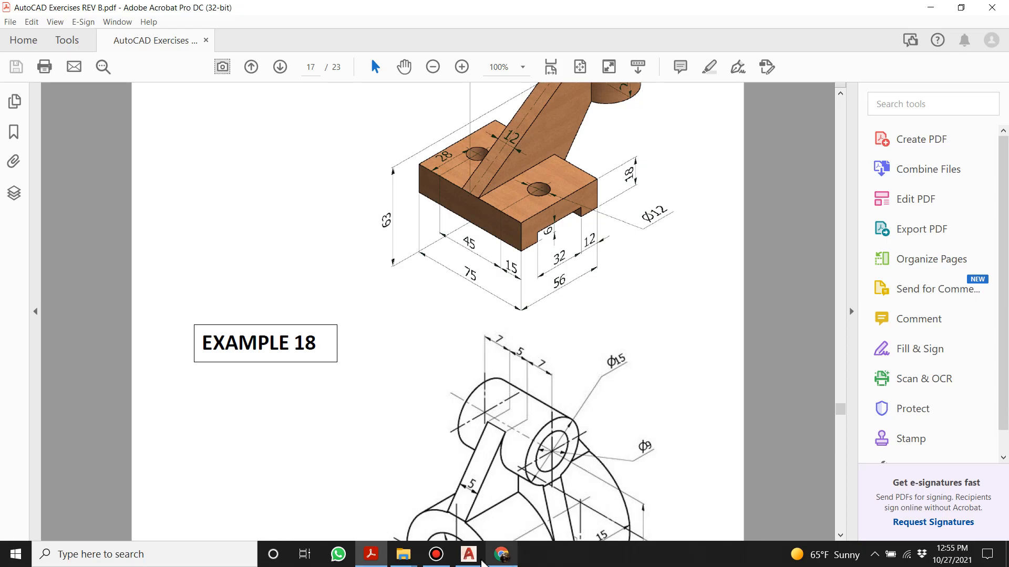
left_click(468, 555)
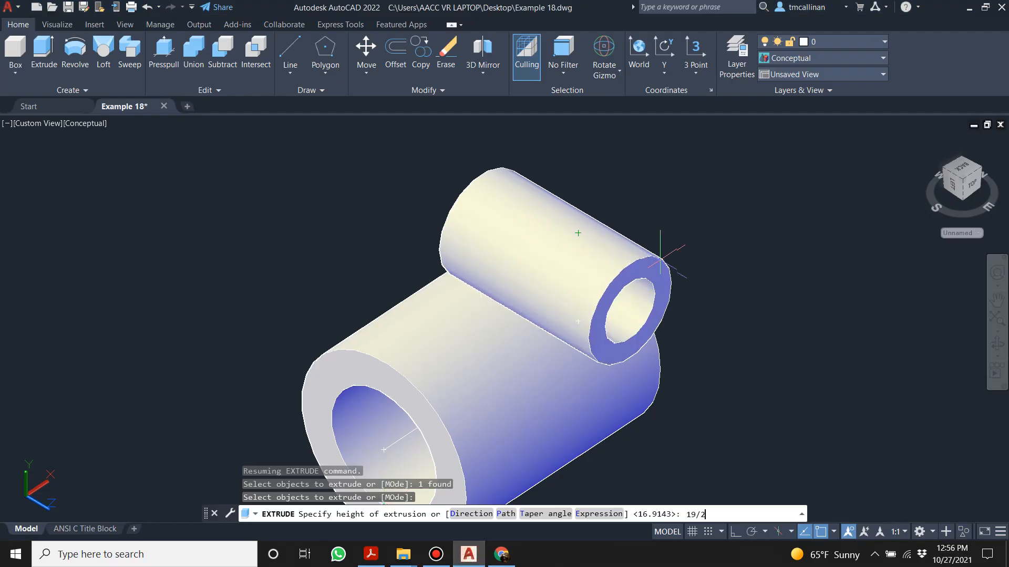
key("Return")
- Try to Presspull the upper tube's end face on the original ring plane
middle_click_drag(685, 187, 456, 284, "shift")
left_click(164, 56)
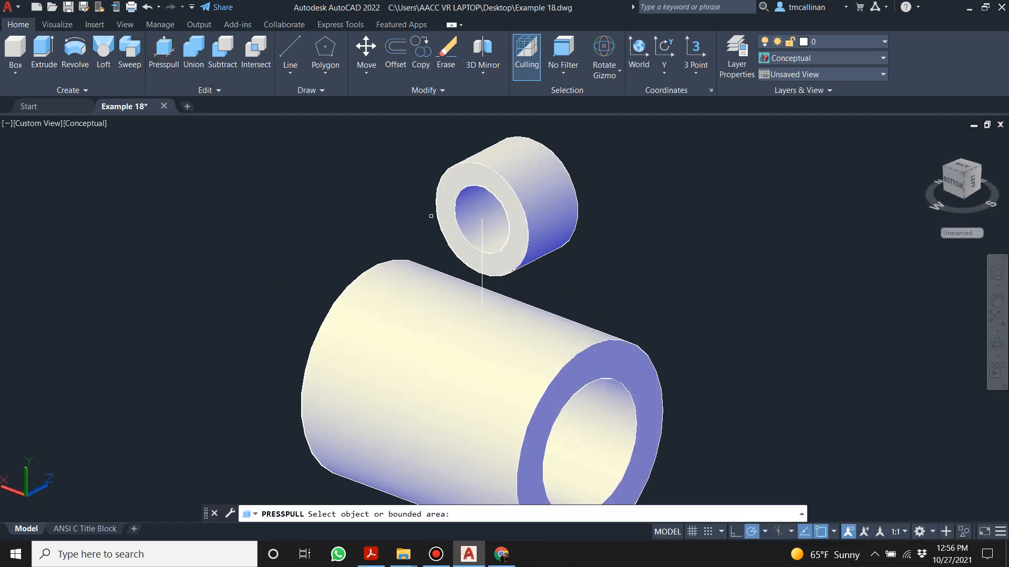
left_click(416, 222)
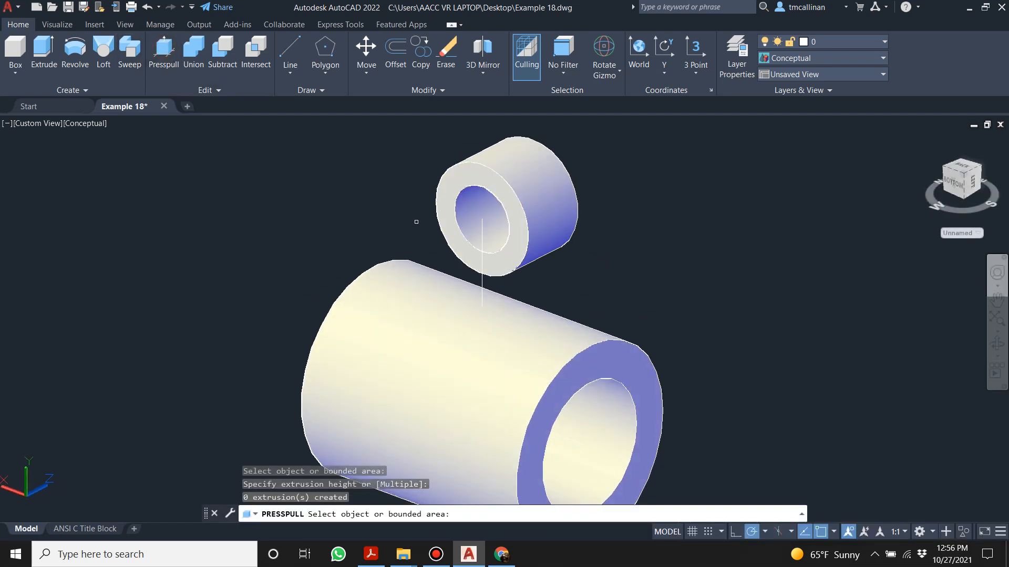
key("Return")
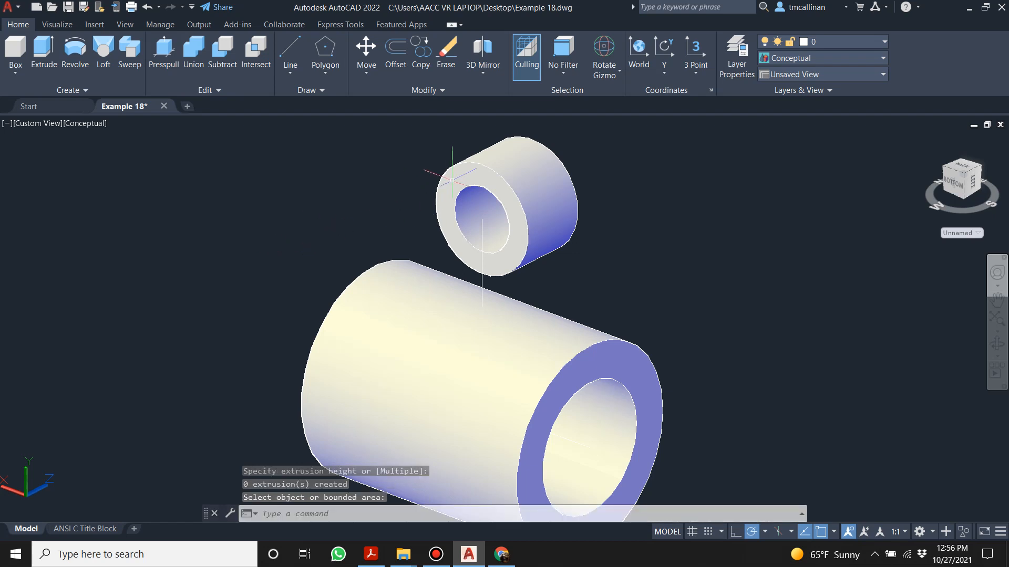
left_click(164, 57)
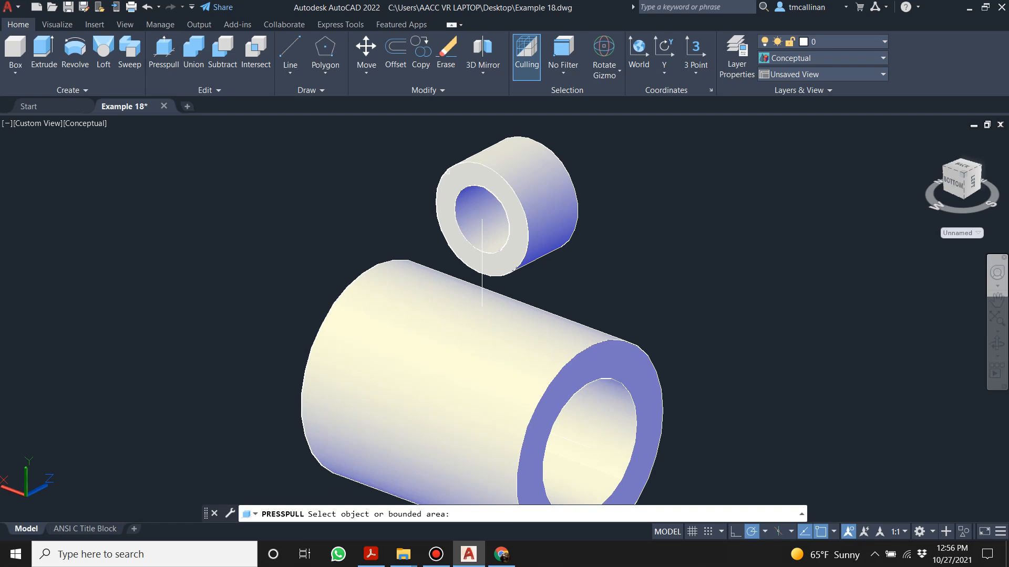
left_click(463, 177)
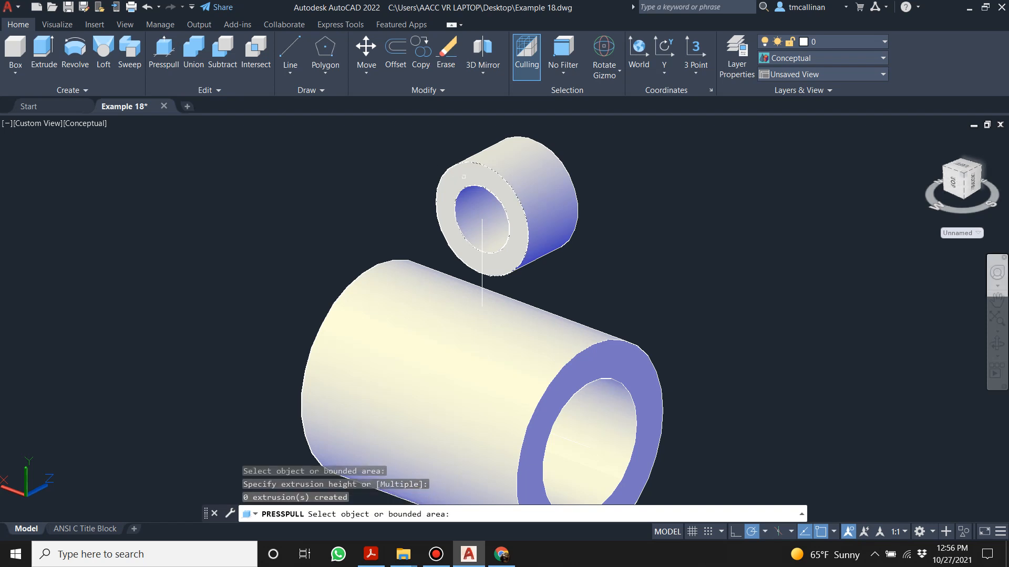
key("Return")
key("Escape")
key("Escape")
key("Escape")
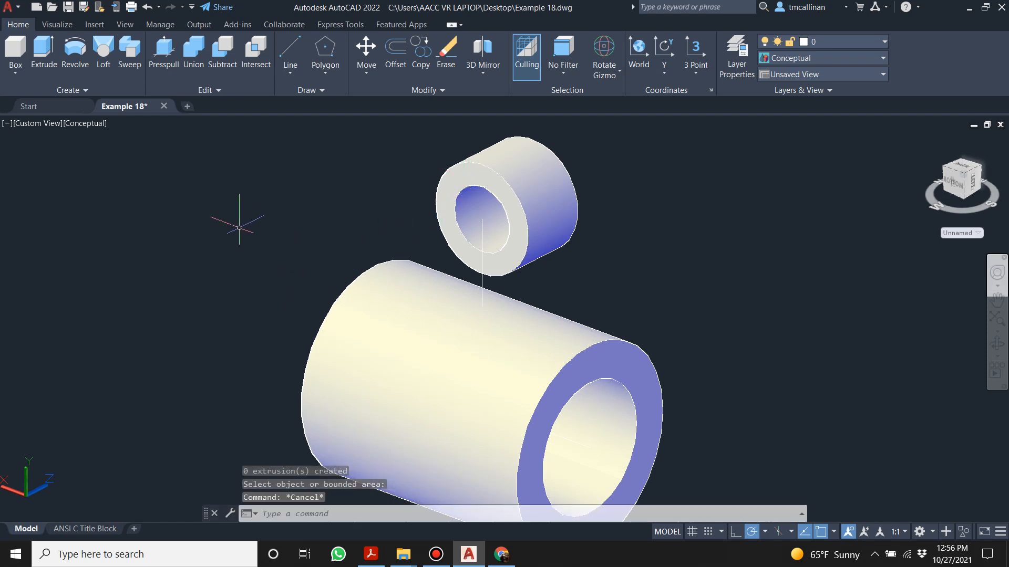
- Retry Presspull on the upper tube's end face, picking near the outer edge of the ring
left_click(152, 58)
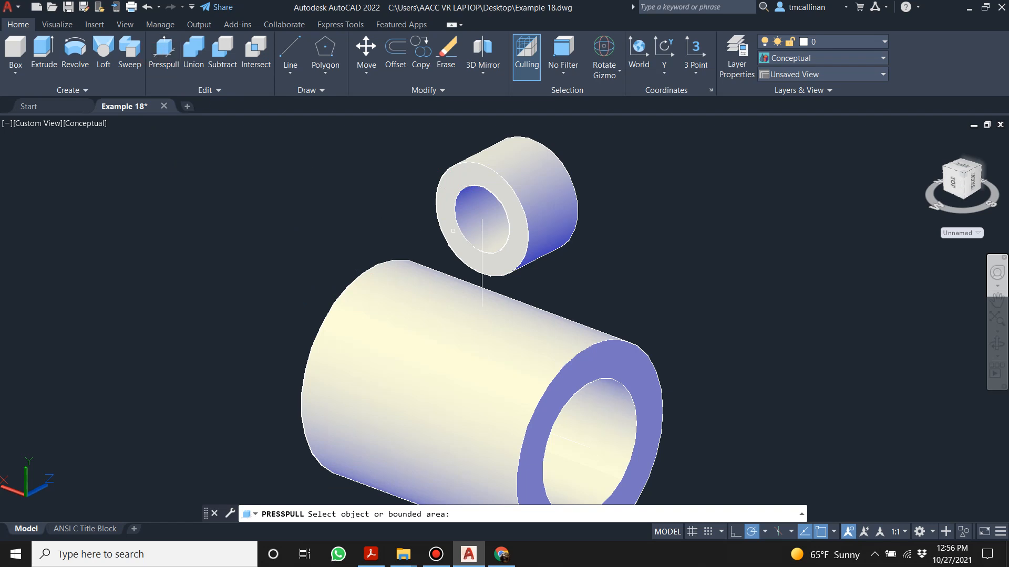
left_click(521, 225)
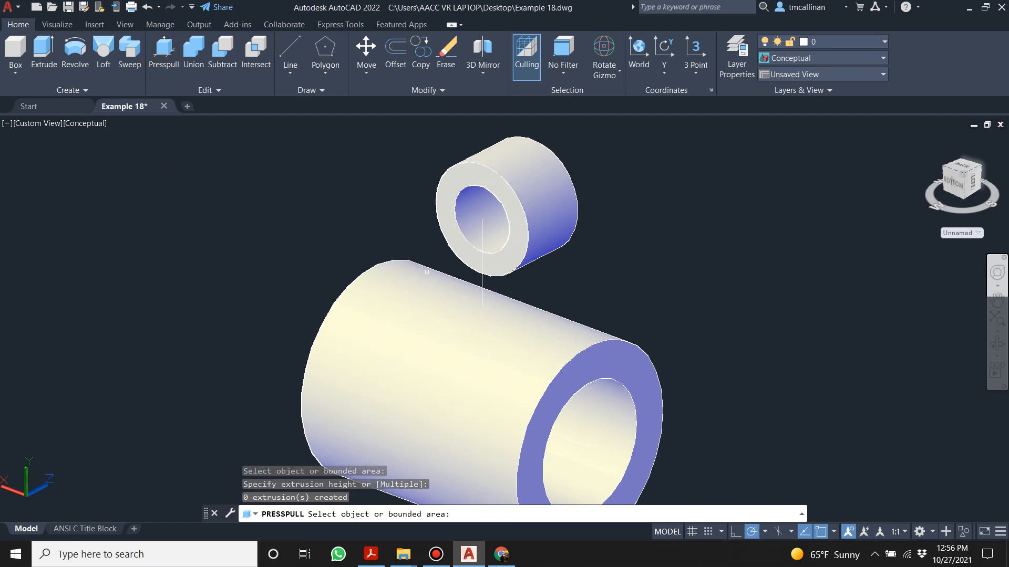
key("Return")
key("Escape")
key("Escape")
key("Escape")
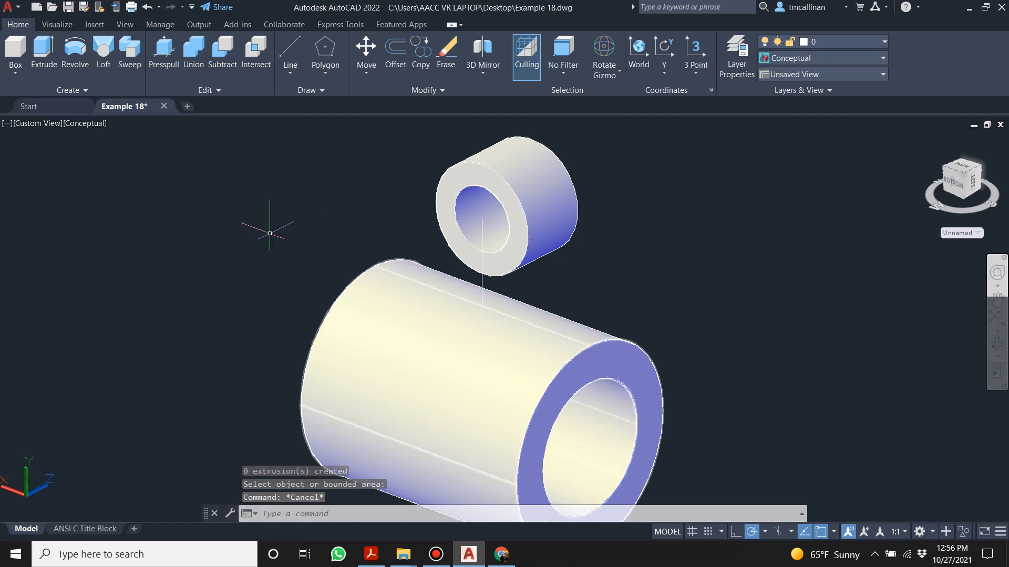
- Try Presspull on the same tube end face, seen from the opposite side and closer up
middle_click_drag(490, 309, 613, 218, "shift")
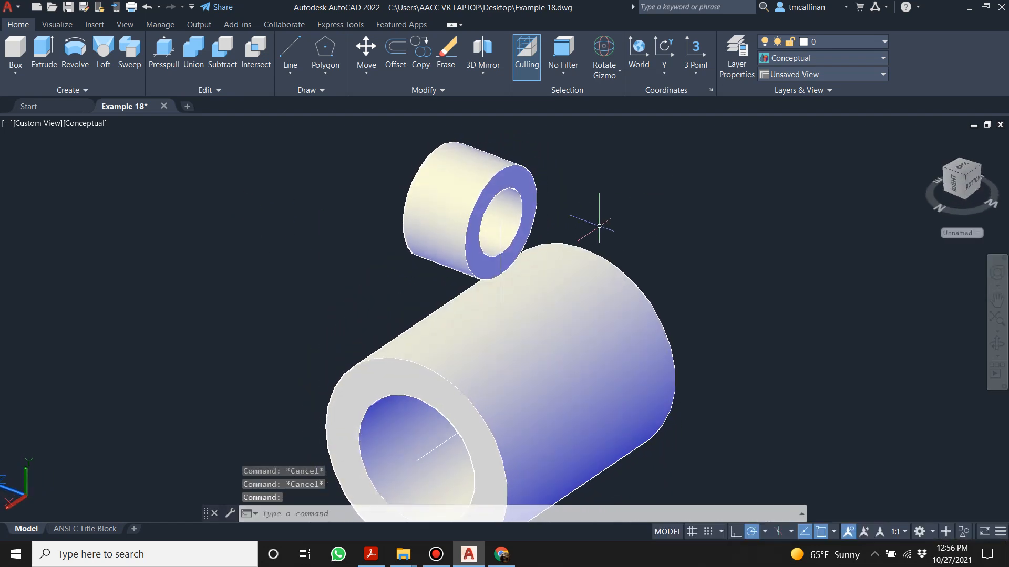
left_click(168, 58)
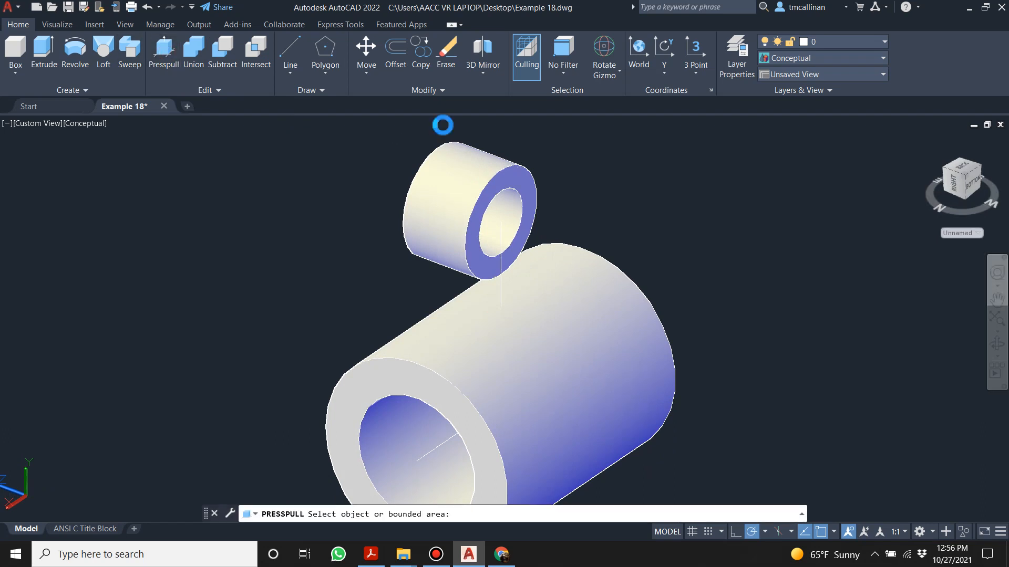
scroll(479, 252, "up", 3)
left_click(482, 278)
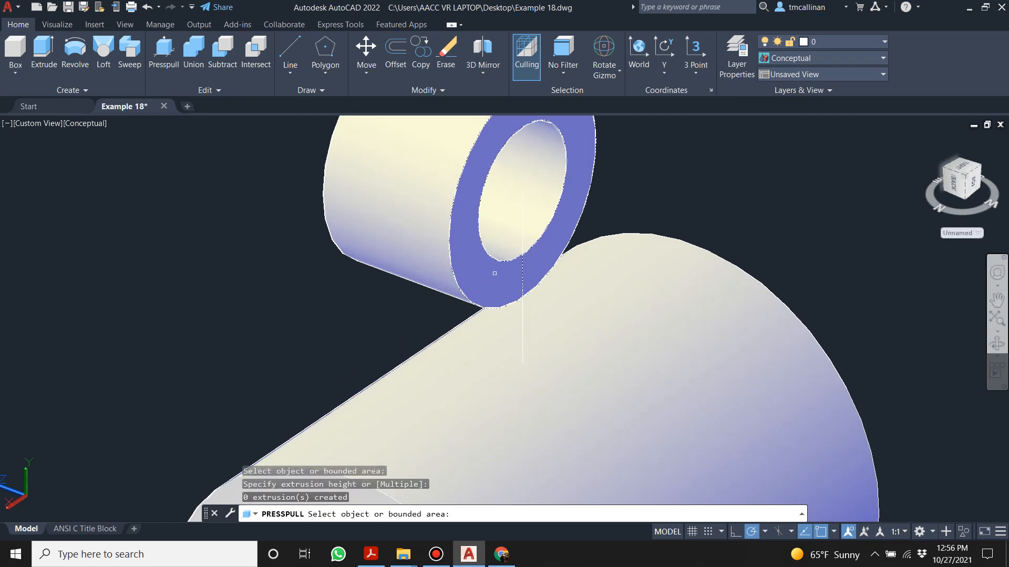
left_click(472, 301)
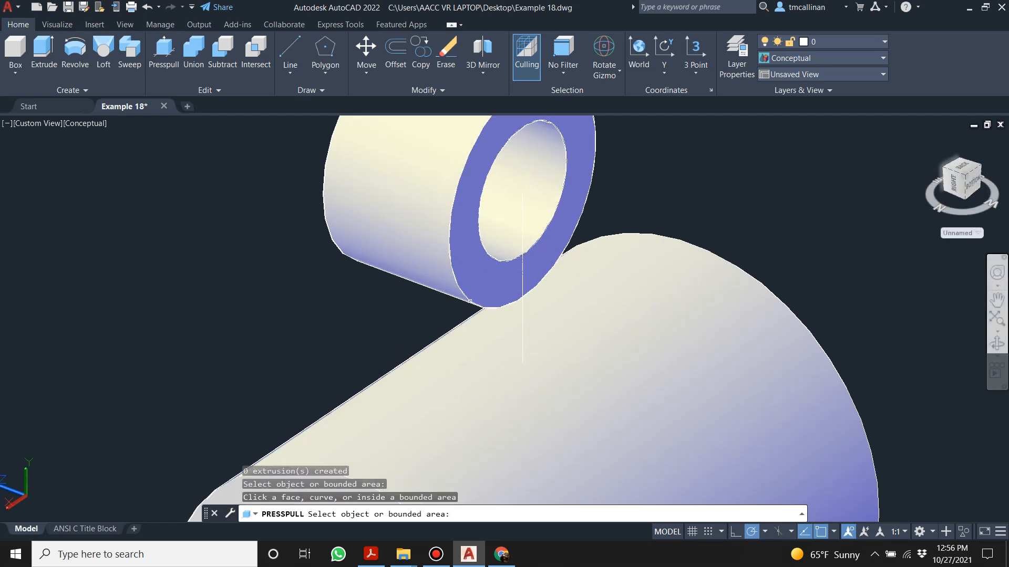
key("Return")
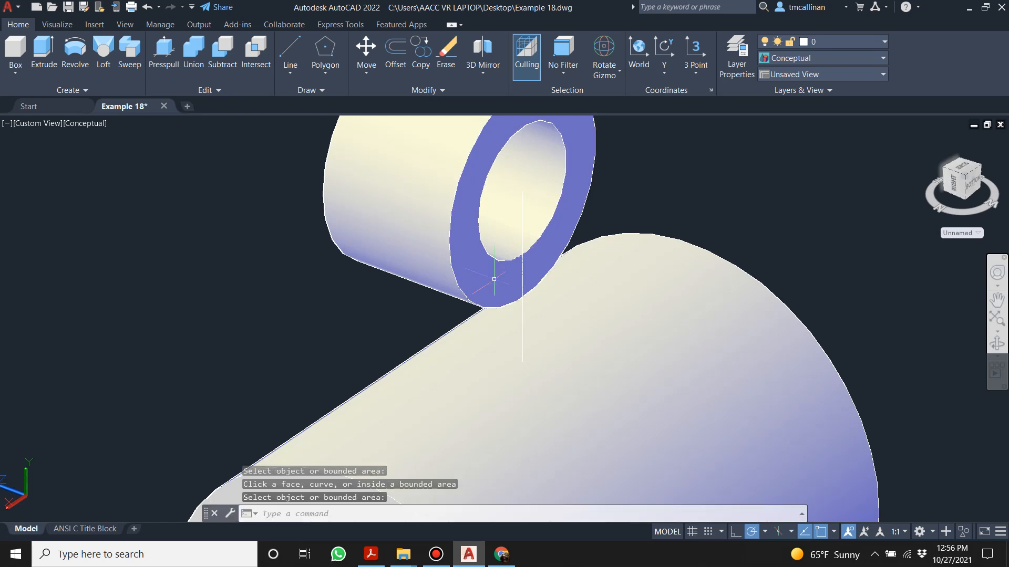
- Try to lengthen the upper tube with Extrude, selecting the tube at its end face
left_click(41, 57)
left_click(469, 276)
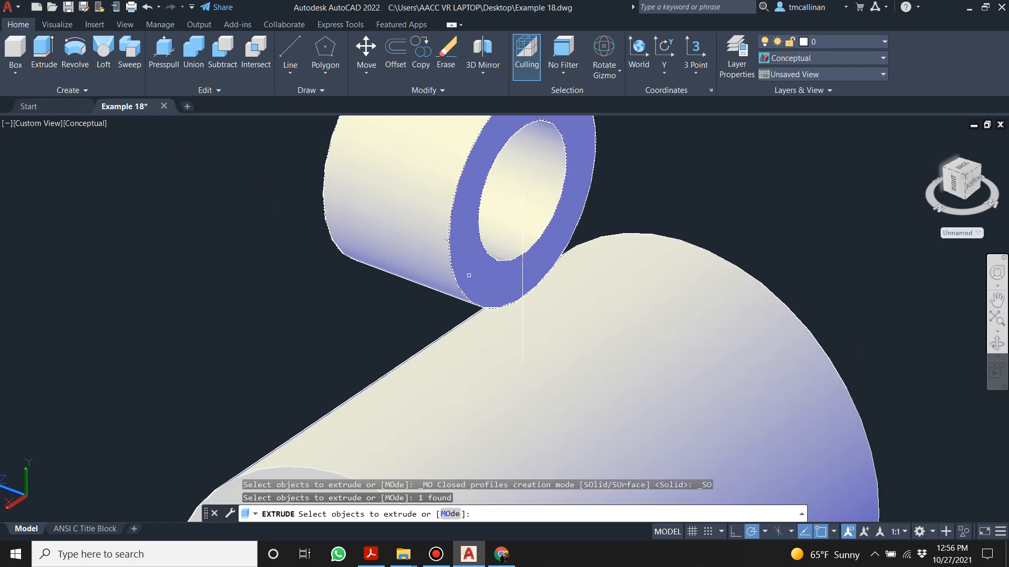
key("Return")
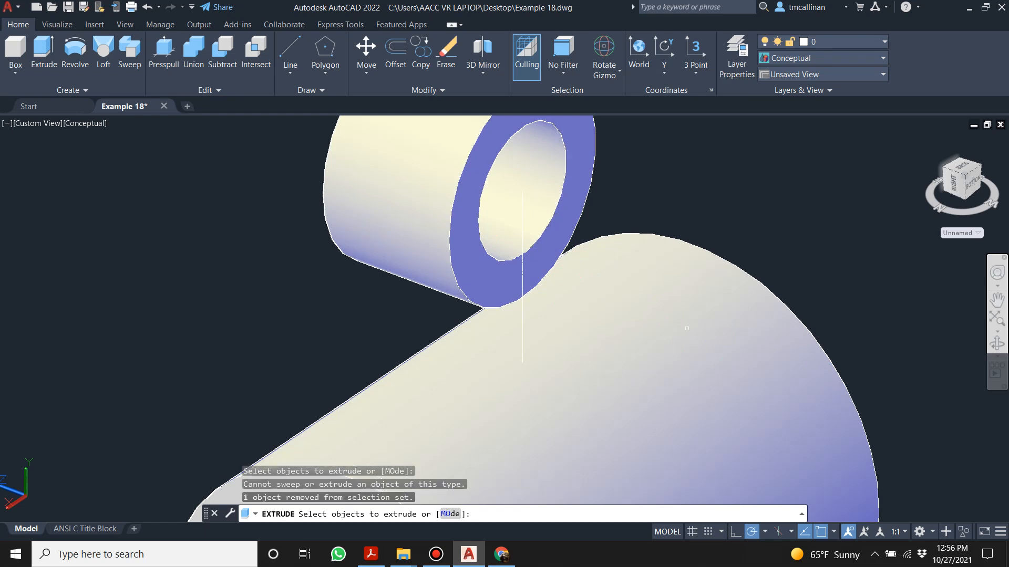
scroll(687, 328, "down", 3)
scroll(594, 252, "up", 3)
left_click(591, 249)
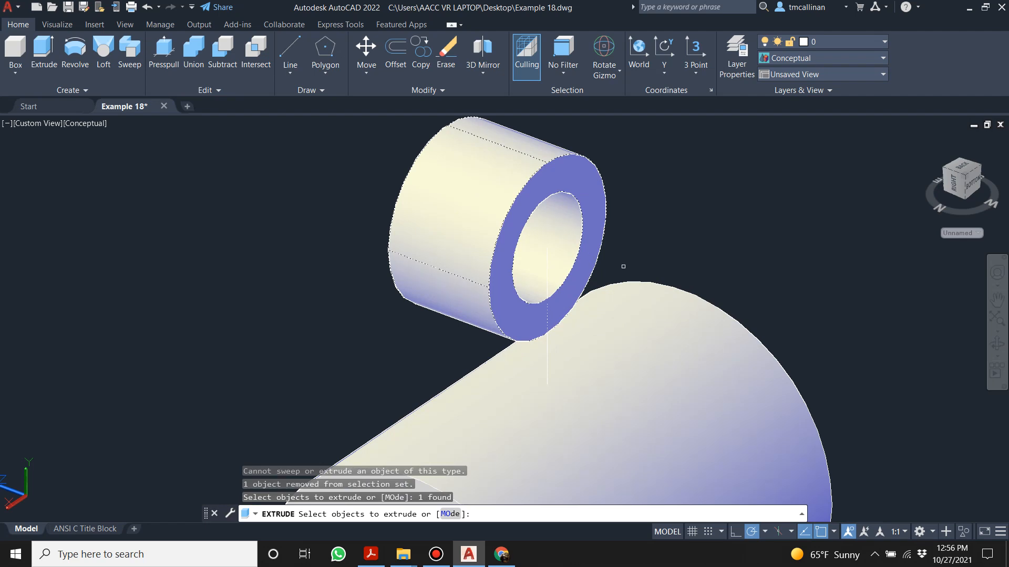
key("Escape")
key("Escape")
- Erase the vertical construction line running from the upper tube's center down to the large cylinder
middle_click_drag(651, 234, 492, 233, "shift")
left_click(491, 232)
key("Escape")
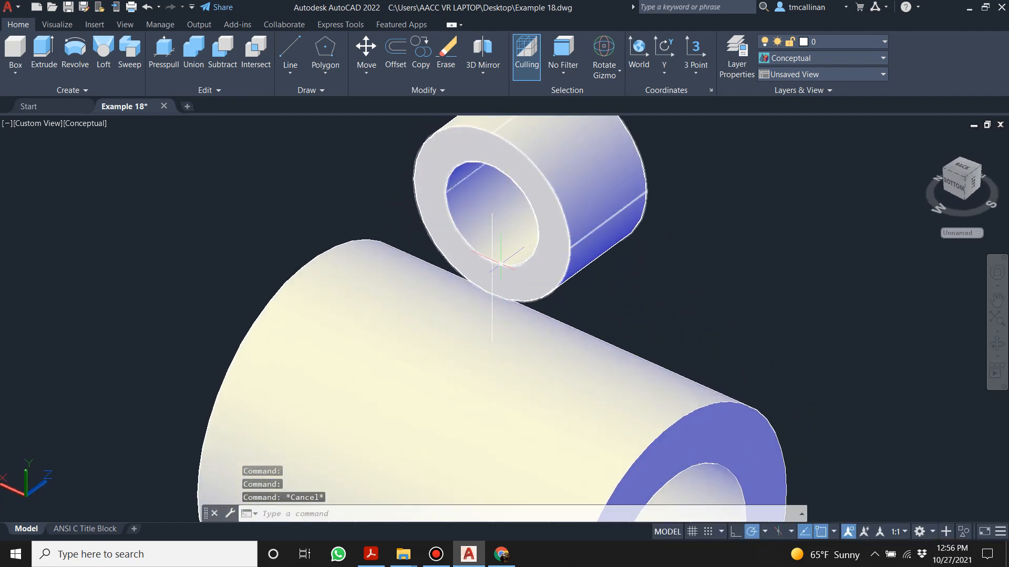
mouse_move(491, 219)
middle_mouse_down("shift")
mouse_move(534, 289)
mouse_move(551, 250)
mouse_move(585, 228)
mouse_move(493, 236)
middle_mouse_up("shift")
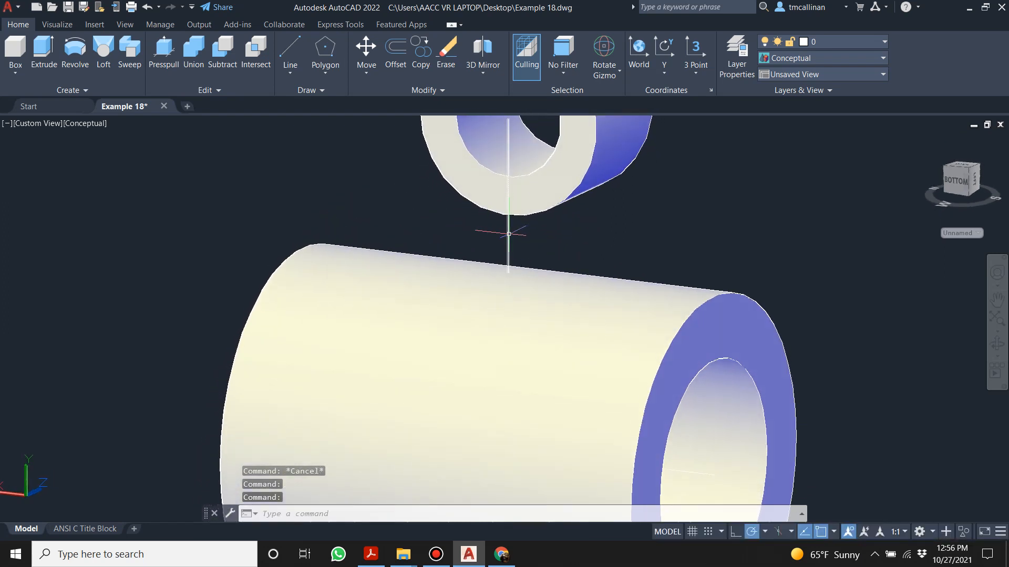
left_click(508, 230)
key("Delete")
- Presspull the upper tube's end face on the original ring plane outward by 19/2
scroll(466, 219, "down", 6)
mouse_move(415, 210)
middle_mouse_down("shift")
mouse_move(516, 202)
mouse_move(602, 245)
middle_mouse_up("shift")
middle_click_drag(295, 264, 195, 209, "shift")
scroll(163, 195, "up", 4)
scroll(194, 199, "up", 4)
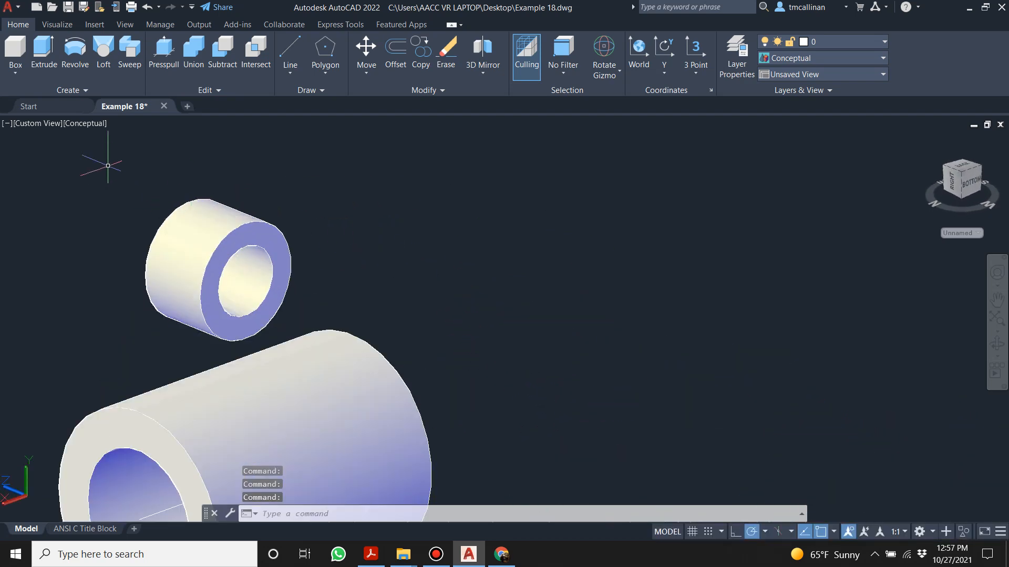
left_click(156, 58)
scroll(273, 245, "up", 2)
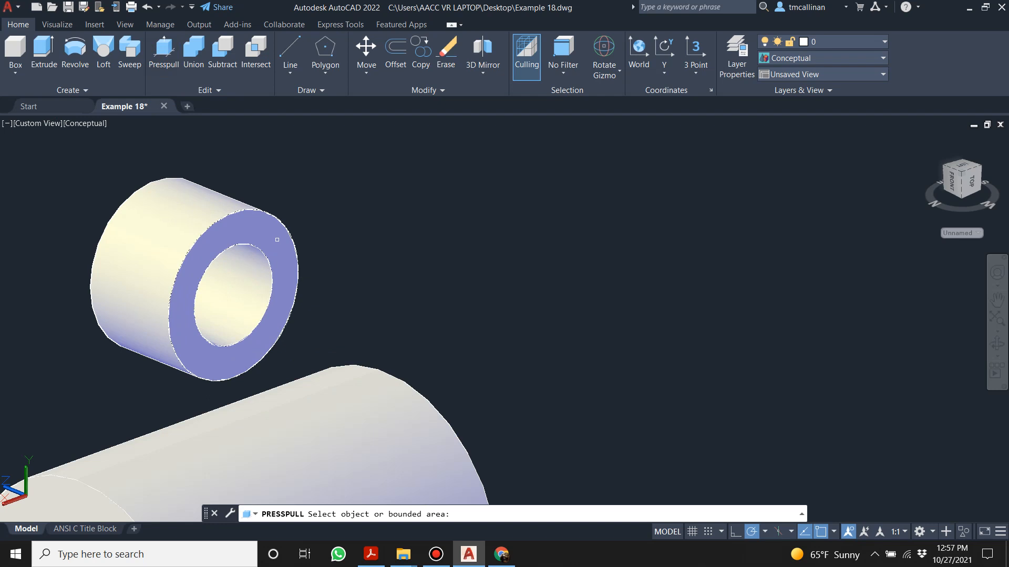
left_click(276, 240)
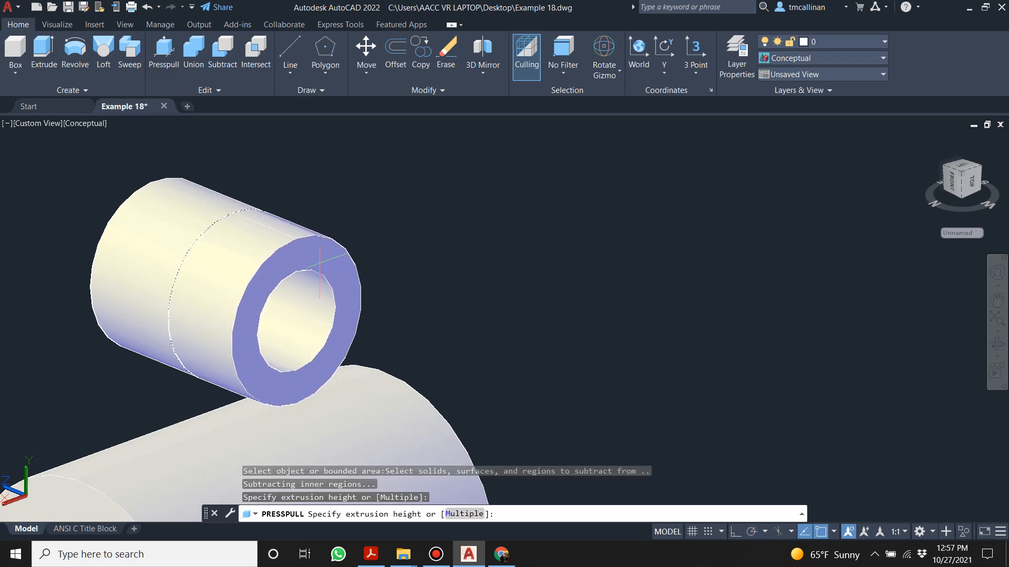
type("19/2")
key("Return")
middle_click_drag(319, 266, 165, 353, "shift")
key("Return")
scroll(195, 332, "down", 2)
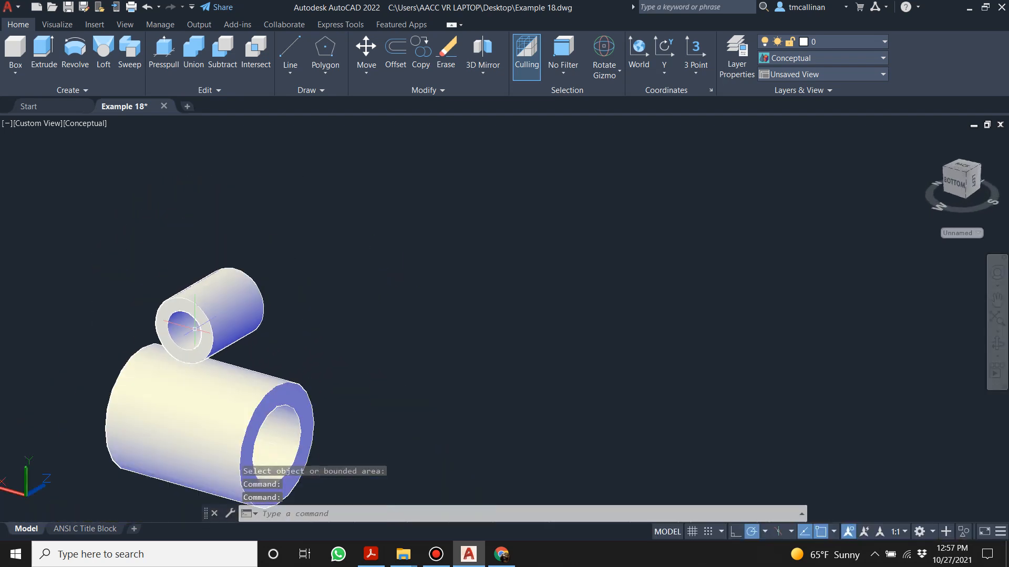
middle_click_drag(236, 342, 97, 346, "shift")
scroll(234, 317, "down", 5)
scroll(205, 340, "up", 4)
mouse_move(182, 319)
middle_mouse_down("shift")
mouse_move(226, 265)
mouse_move(178, 309)
mouse_move(169, 275)
mouse_move(156, 304)
mouse_move(150, 255)
mouse_move(181, 299)
middle_mouse_up("shift")
scroll(191, 298, "down", 3)
scroll(191, 300, "down", 1)
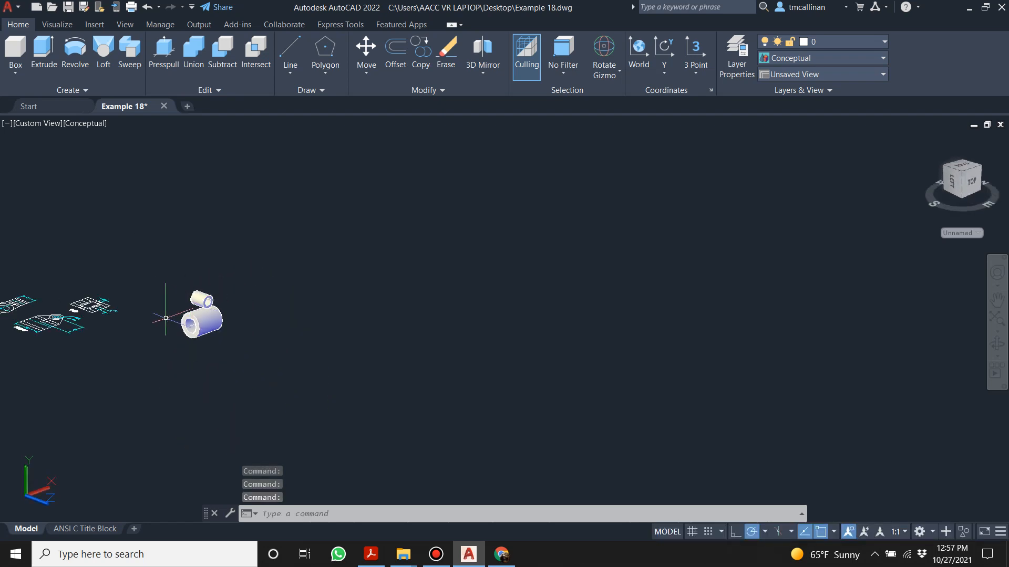
left_click(965, 166)
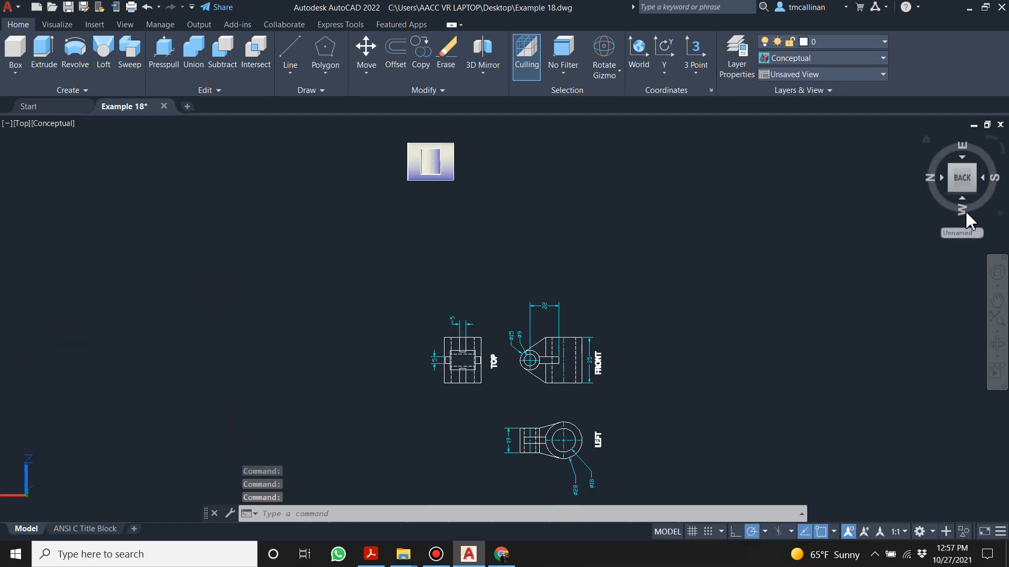
mouse_move(678, 244)
middle_mouse_down("shift")
mouse_move(562, 198)
mouse_move(379, 305)
mouse_move(504, 247)
mouse_move(608, 241)
mouse_move(653, 281)
mouse_move(576, 209)
mouse_move(565, 219)
middle_mouse_up("shift")
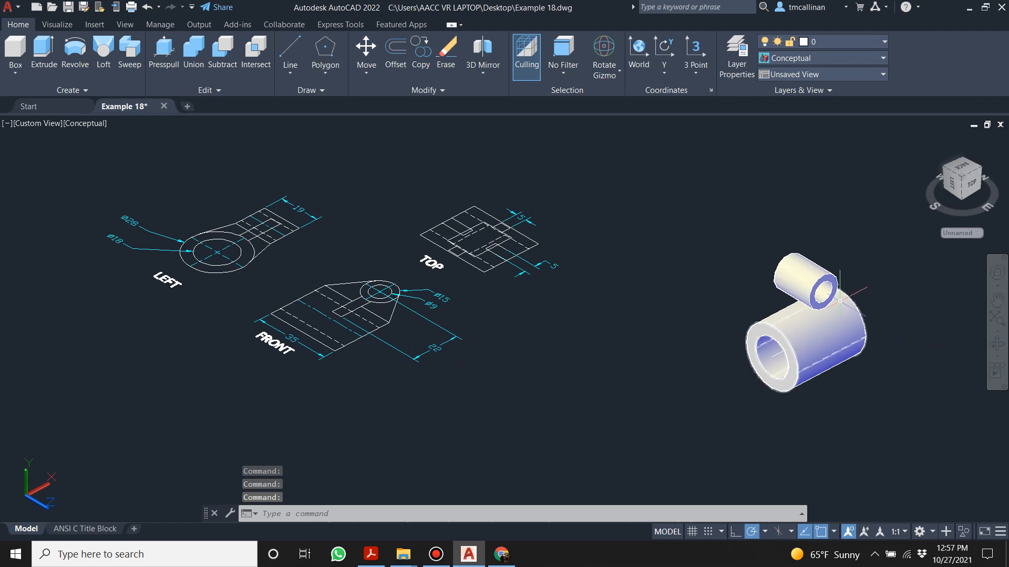
scroll(709, 315, "up", 2)
scroll(709, 315, "down", 3)
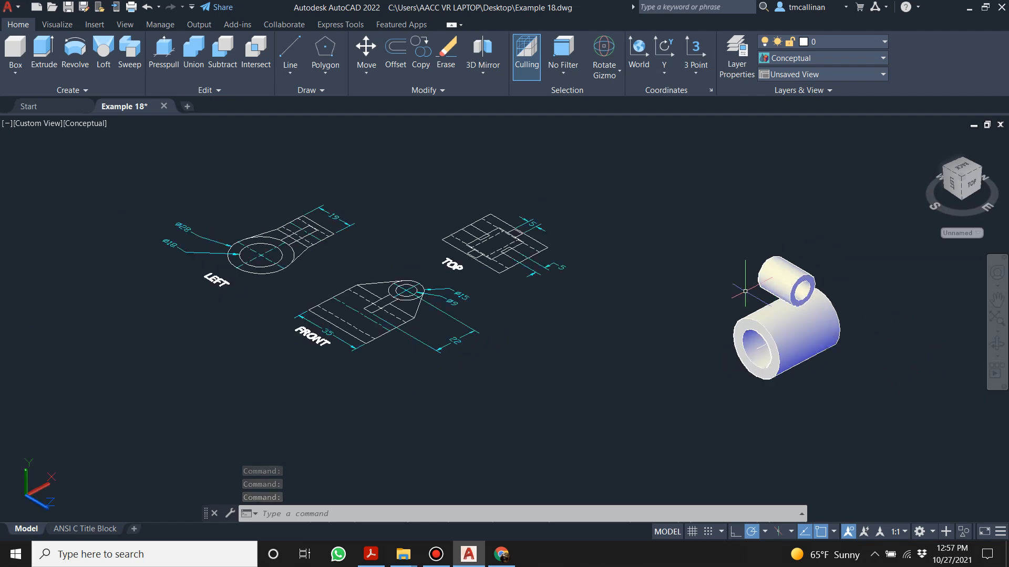
scroll(785, 291, "up", 2)
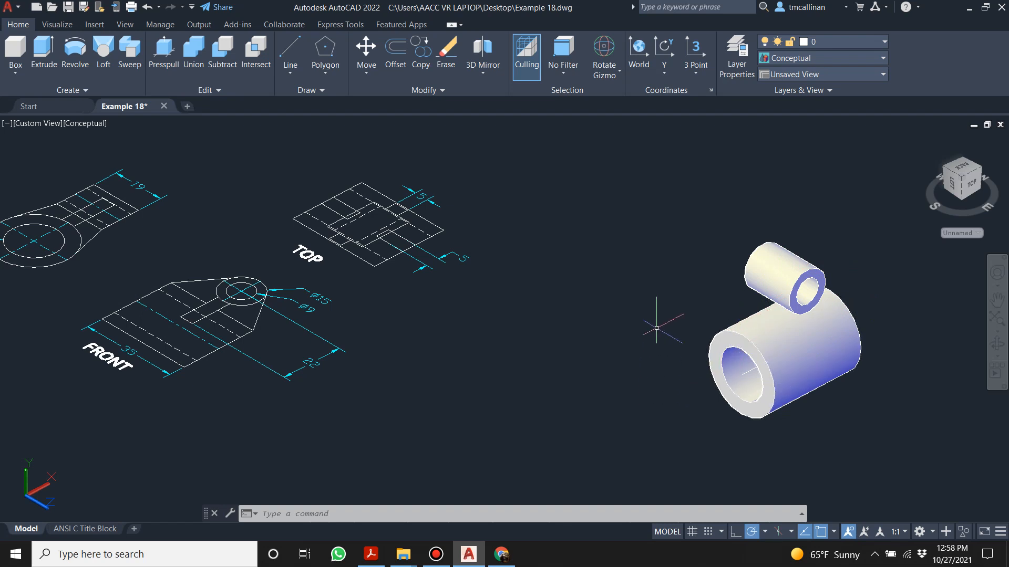
scroll(653, 284, "down", 1)
scroll(770, 281, "up", 2)
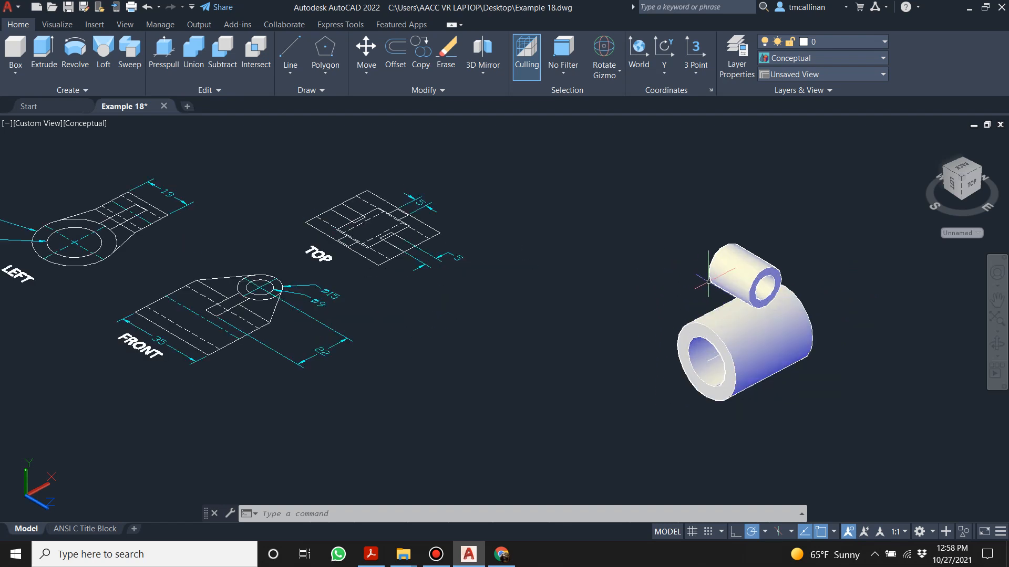
- In the Right view with 2D Wireframe display, draw two lines from the large cylinder's tube-side corners to the upper tube's outer circle, forming the sloped web edges
left_click(969, 198)
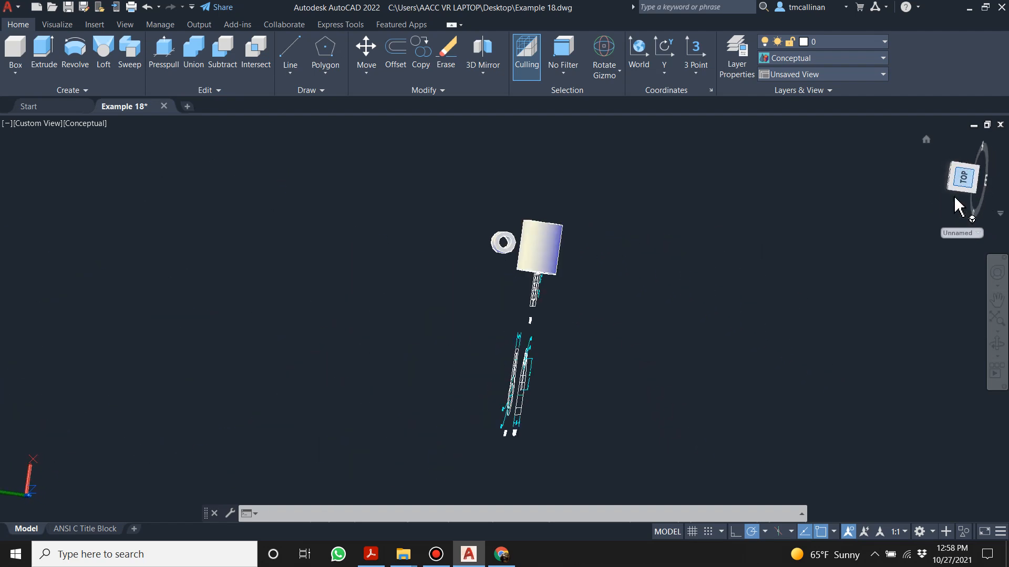
left_click(813, 62)
left_click(784, 86)
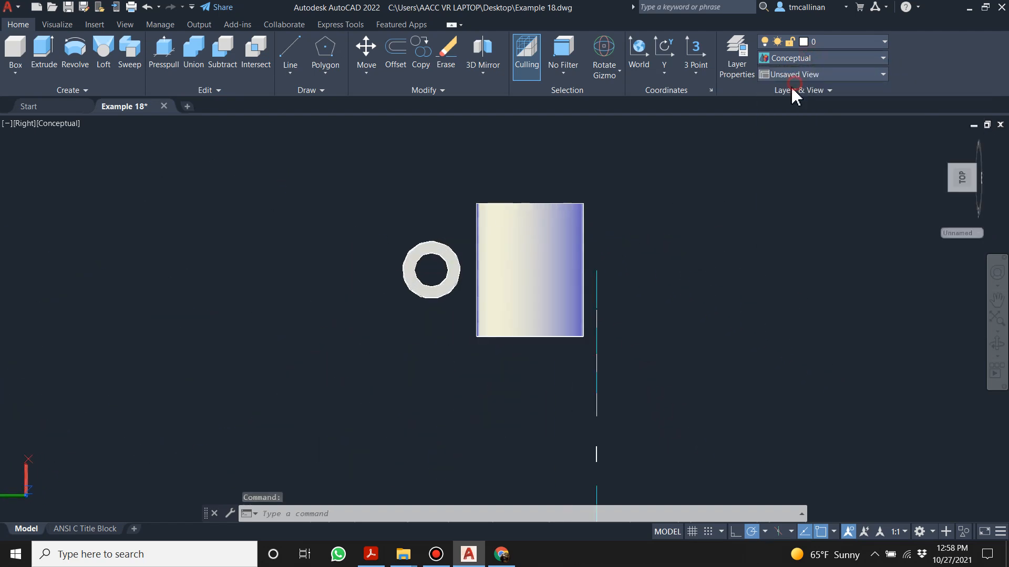
scroll(472, 231, "up", 2)
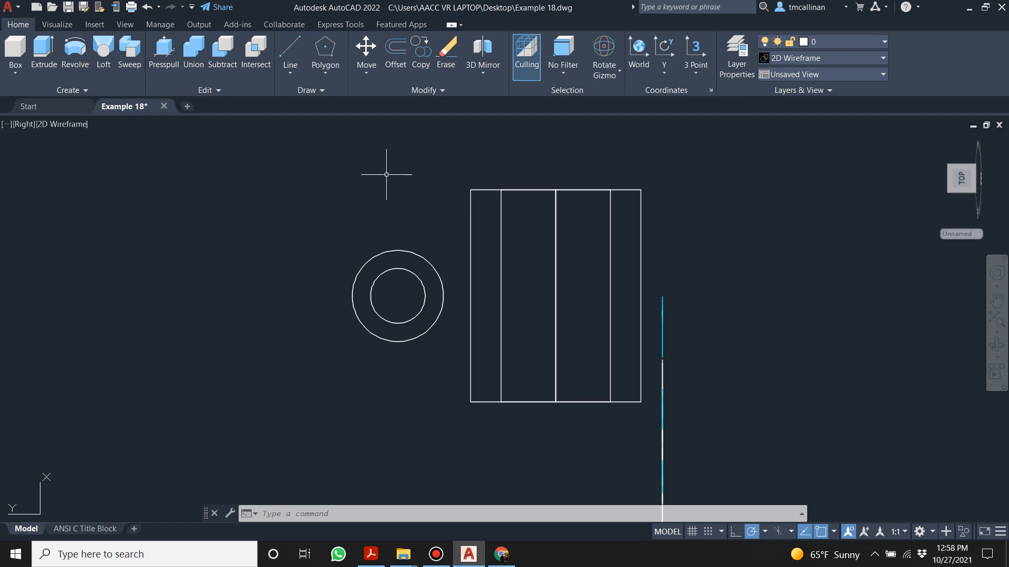
left_click(290, 50)
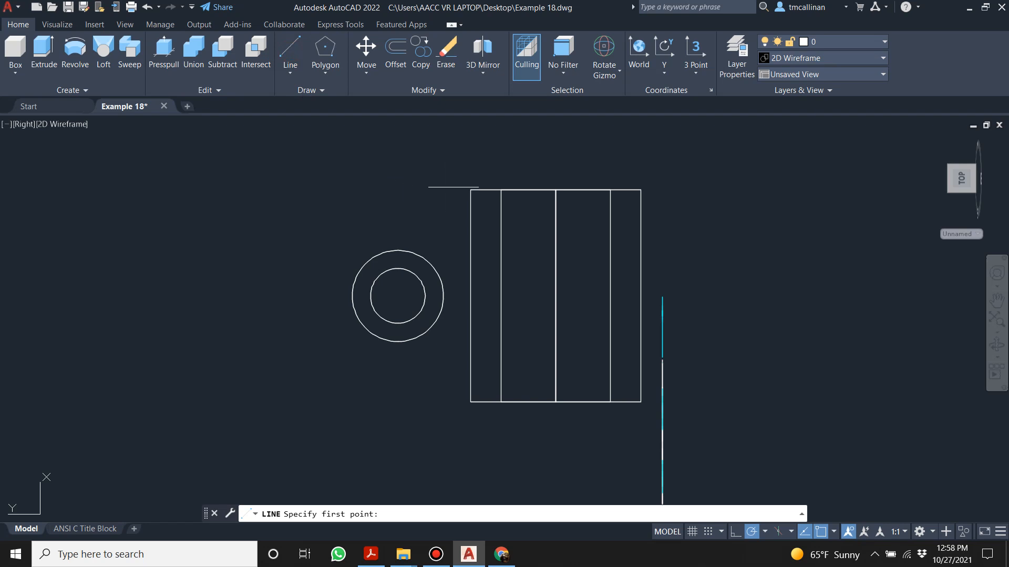
left_click(470, 189)
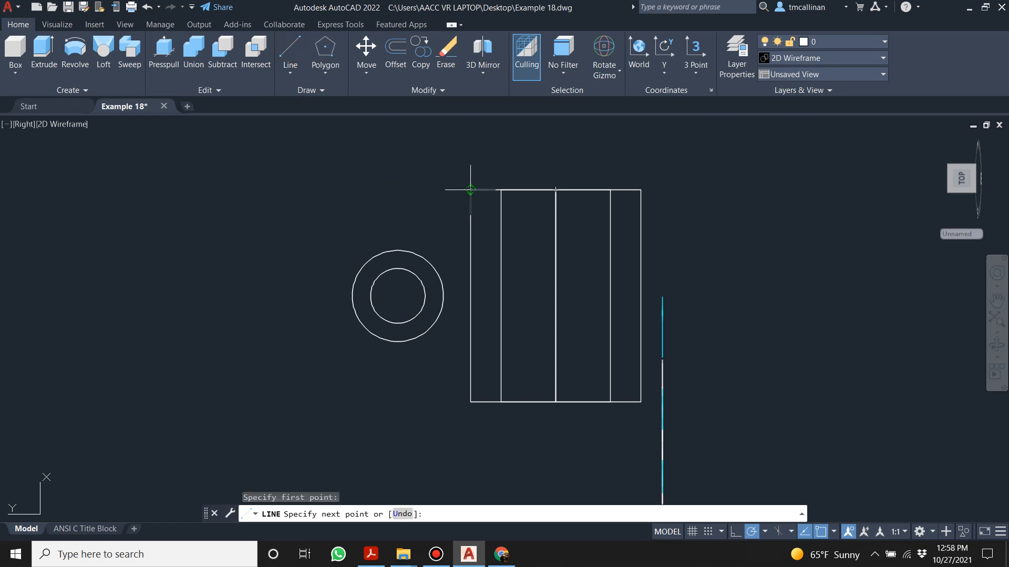
left_click(369, 258)
key("Escape")
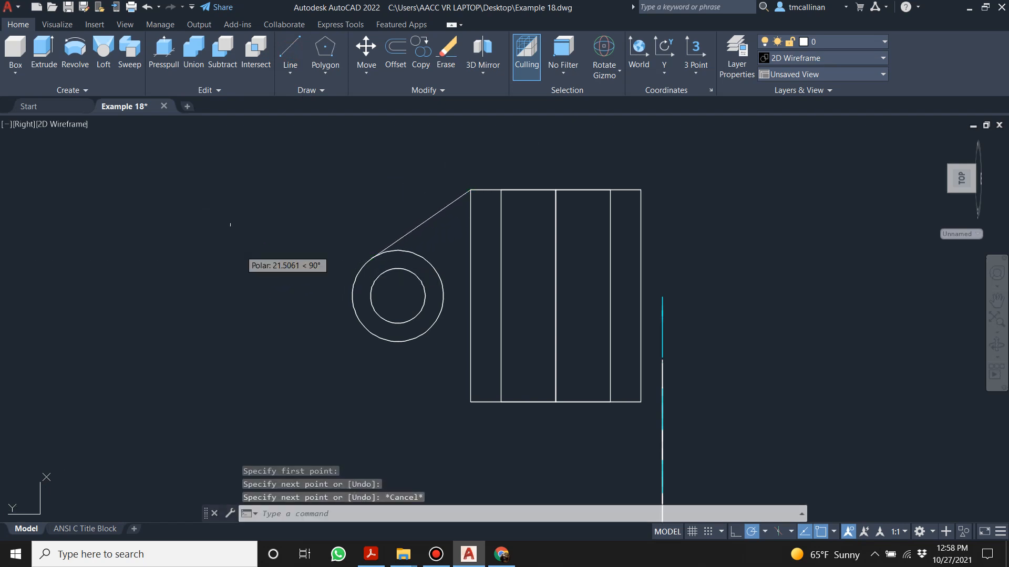
left_click(290, 53)
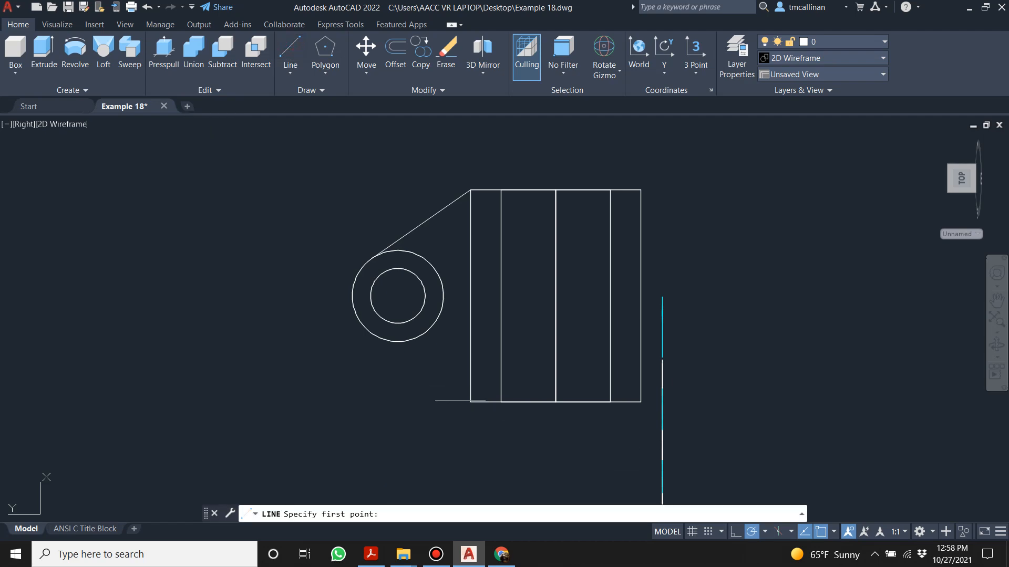
left_click(470, 402)
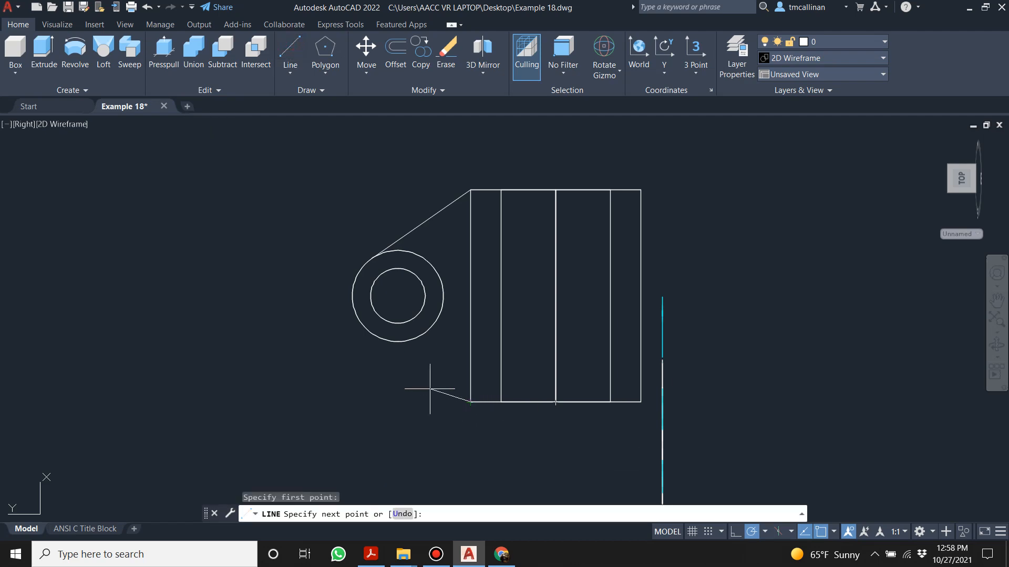
left_click(370, 338)
key("Escape")
- Examine the placement of the two sloped lines relative to both cylinders from several angles, in wireframe and in the Conceptual visual style
middle_click_drag(438, 340, 486, 297, "shift")
scroll(590, 236, "down", 3)
scroll(560, 273, "up", 5)
scroll(479, 289, "up", 5)
scroll(486, 297, "down", 5)
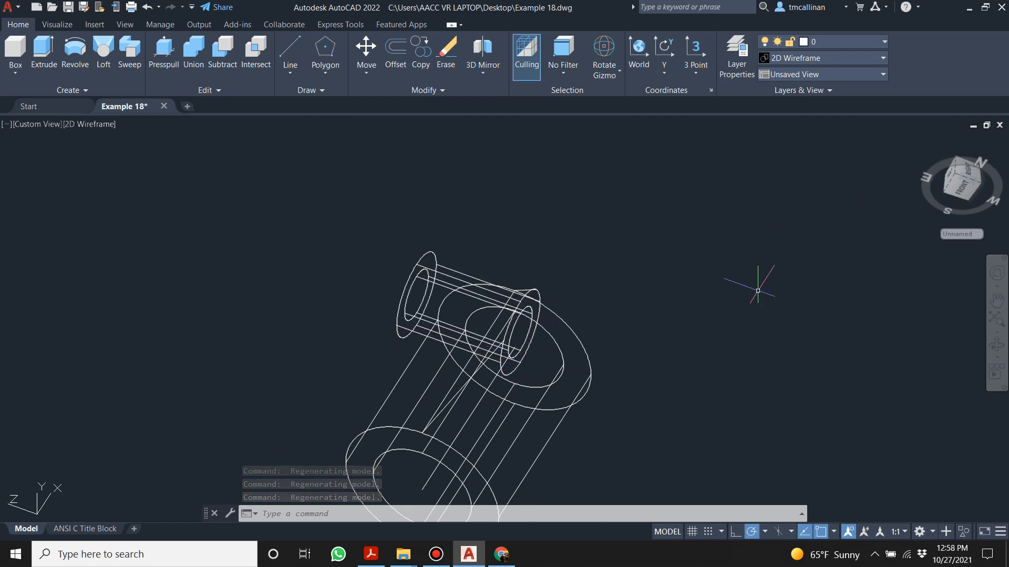
left_click(810, 62)
left_click(835, 93)
middle_click_drag(586, 276, 416, 276, "shift")
scroll(652, 438, "down", 3)
scroll(651, 437, "up", 4)
scroll(416, 275, "down", 4)
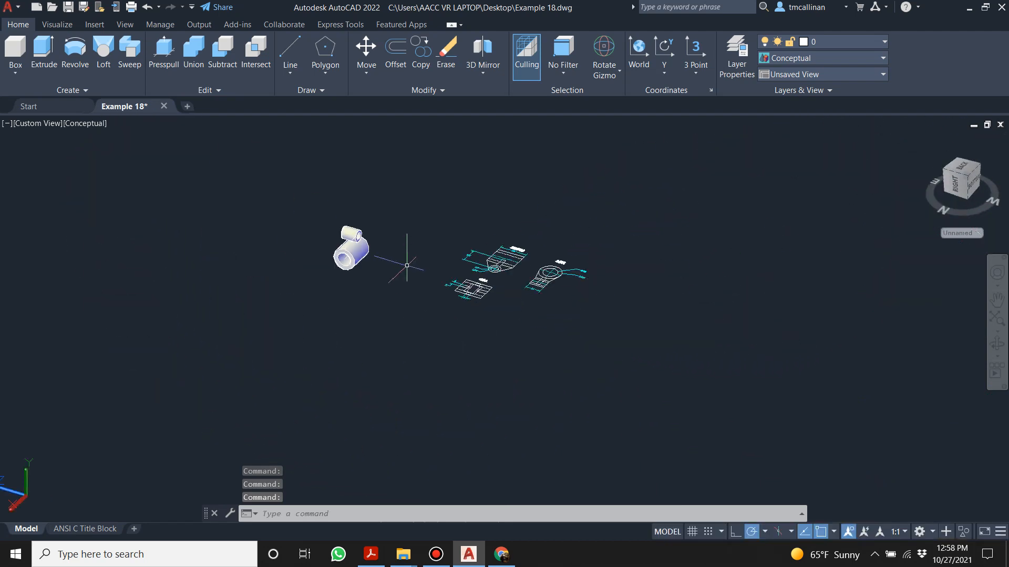
scroll(350, 247, "up", 5)
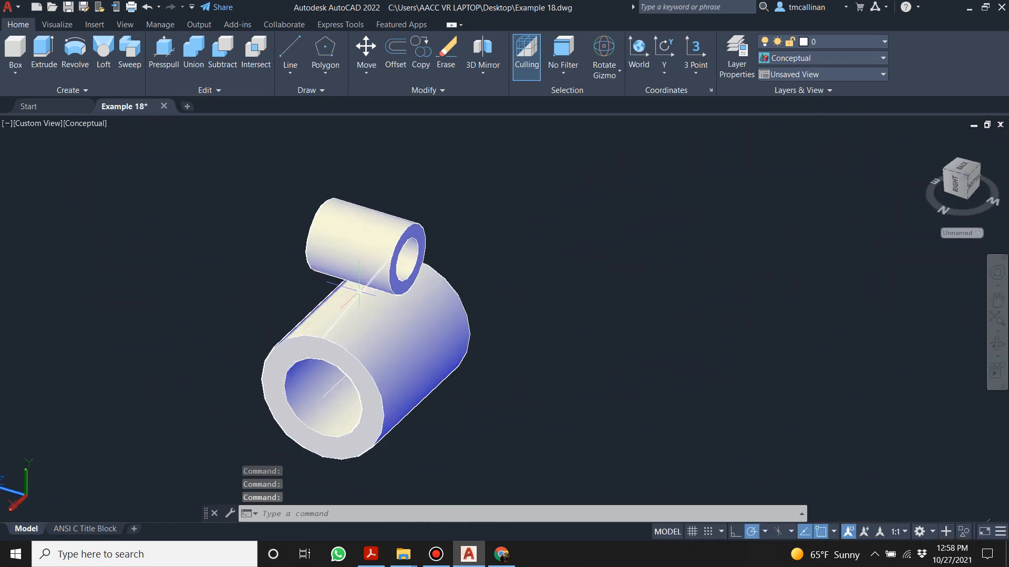
- Erase the sloped construction line between the large cylinder and the upper tube
left_click(359, 289)
key("Delete")
middle_click_drag(466, 274, 420, 256, "shift")
middle_click_drag(319, 289, 421, 295, "shift")
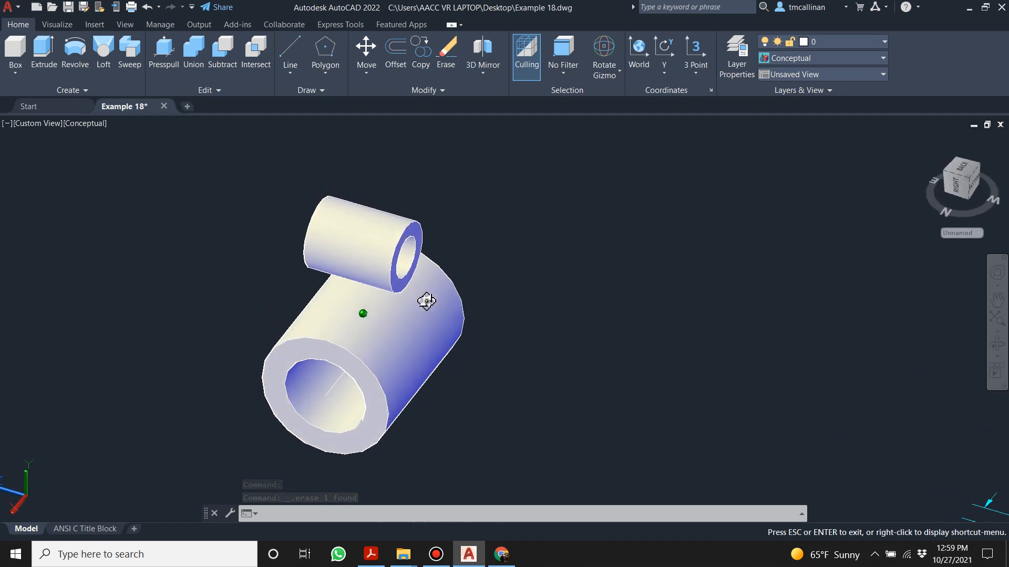
- Try to draw a line from the outer rim of the large cylinder's near end face to the upper tube
left_click(290, 52)
scroll(313, 303, "up", 2)
scroll(337, 337, "up", 2)
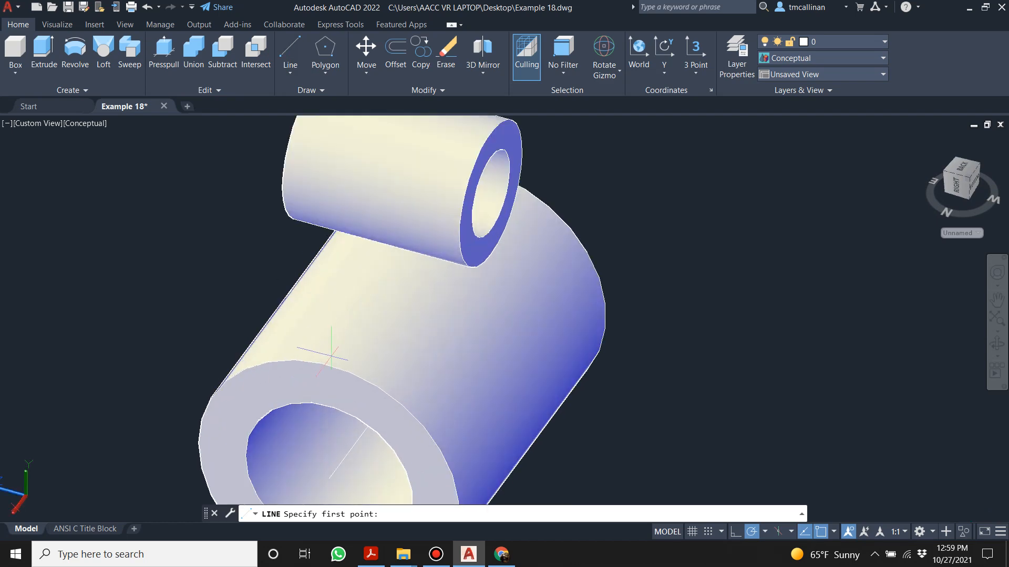
scroll(329, 366, "up", 3)
middle_click_drag(329, 365, 256, 295, "shift")
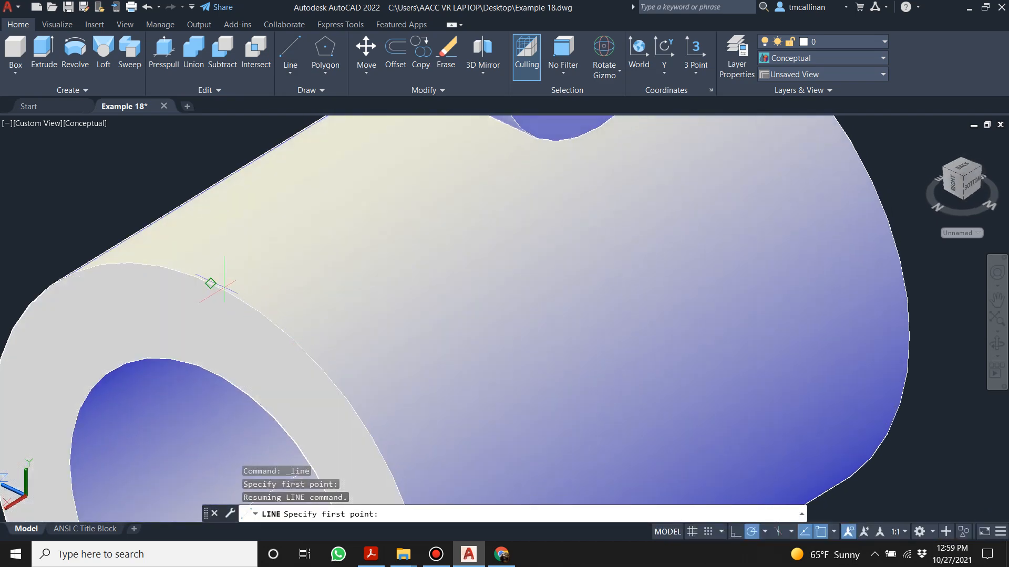
left_click(210, 284)
scroll(221, 274, "down", 5)
scroll(250, 242, "up", 4)
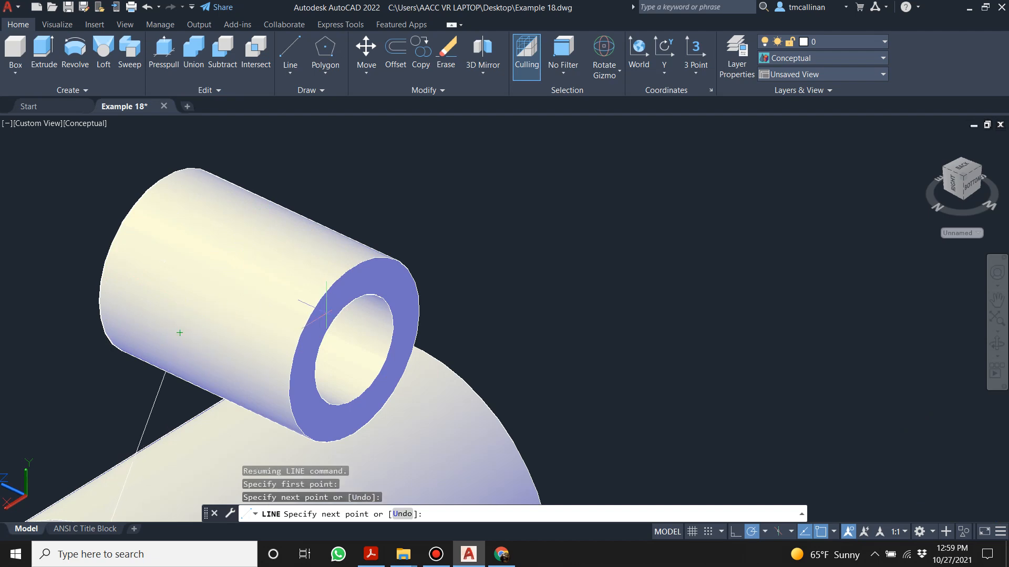
key("Escape")
middle_click_drag(189, 326, 246, 285, "shift")
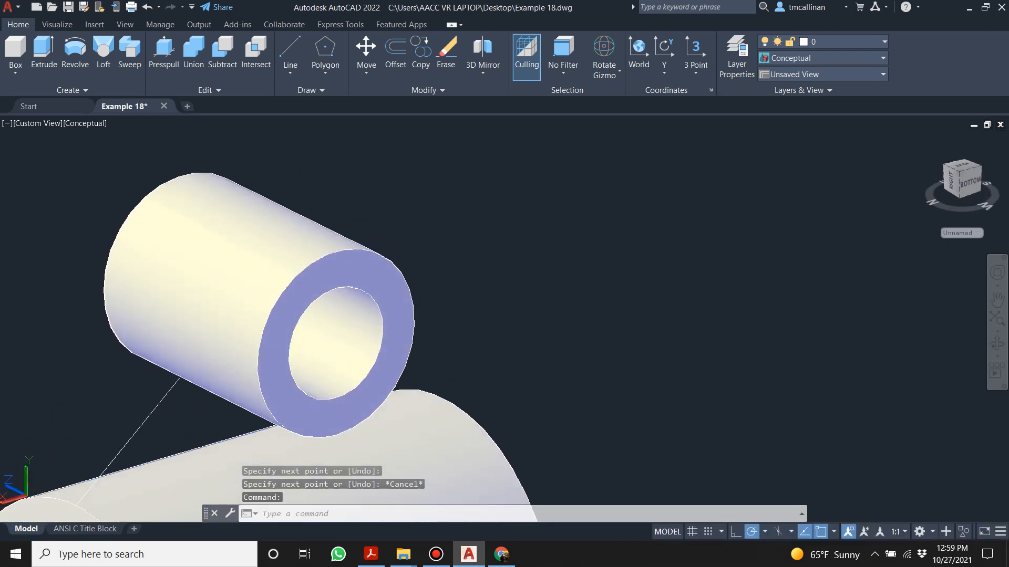
- Undo the line just drawn from the large cylinder's rim, along with the view changes made around it
key("ctrl+z")
key("ctrl+z")
key("ctrl+z")
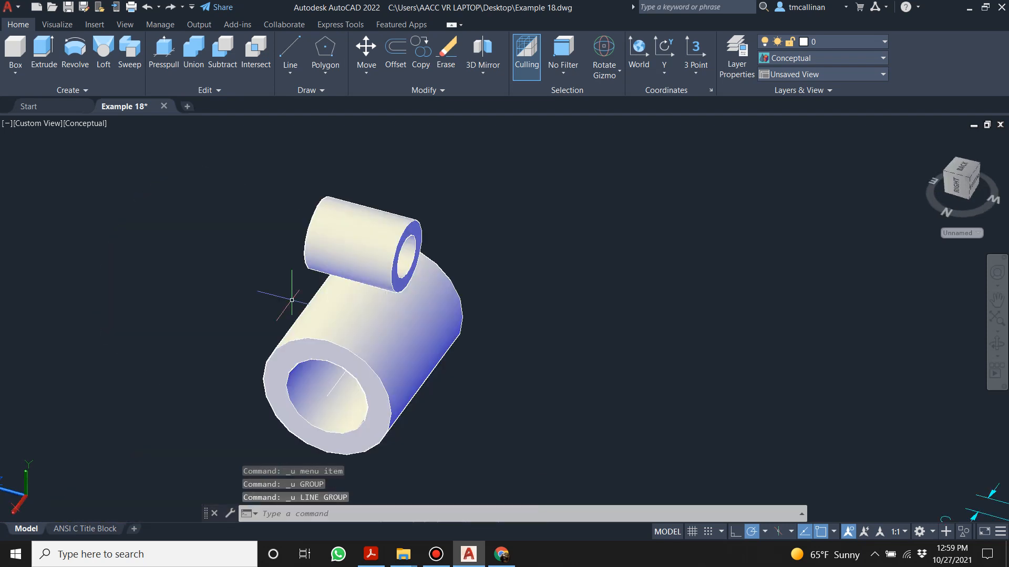
- Draw a vertical line upward from the center of the large cylinder's near end face
middle_click_drag(444, 254, 447, 227, "shift")
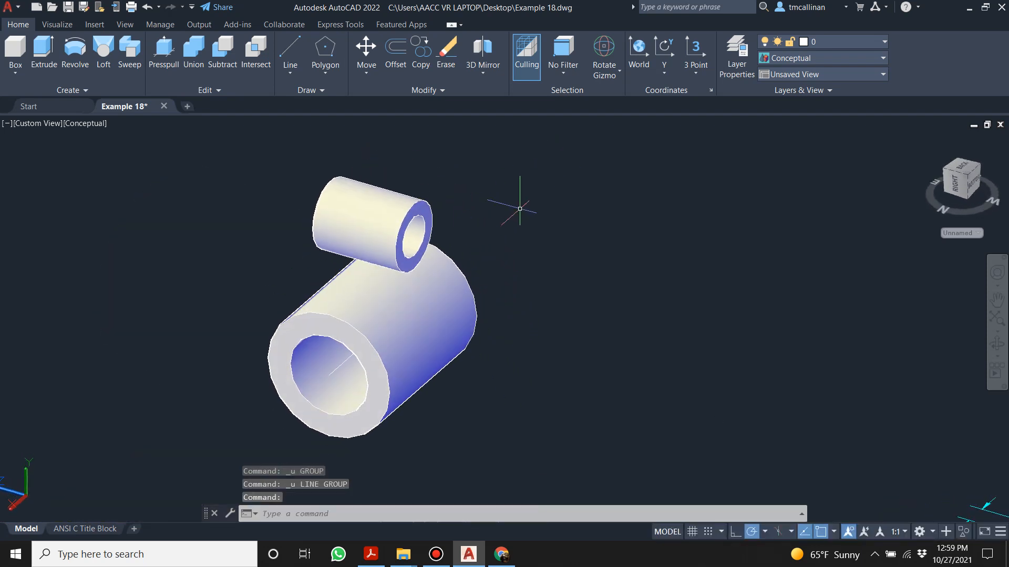
scroll(519, 209, "down", 2)
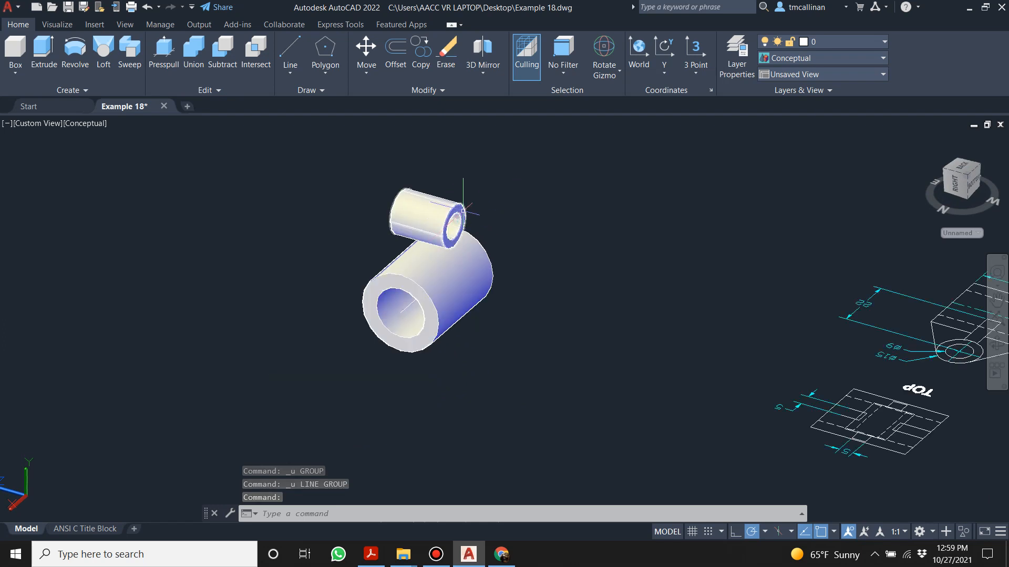
scroll(462, 212, "up", 2)
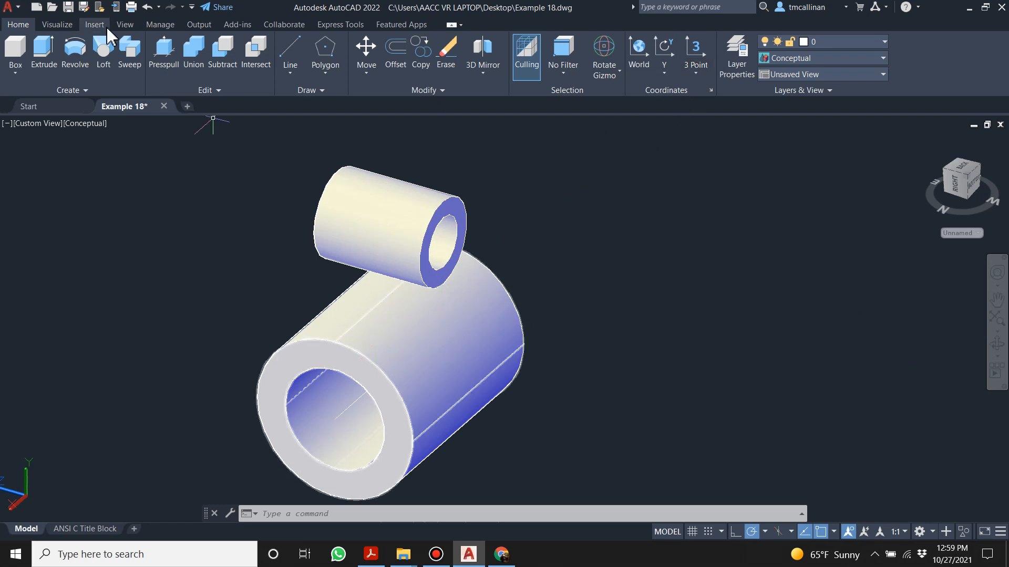
left_click(290, 49)
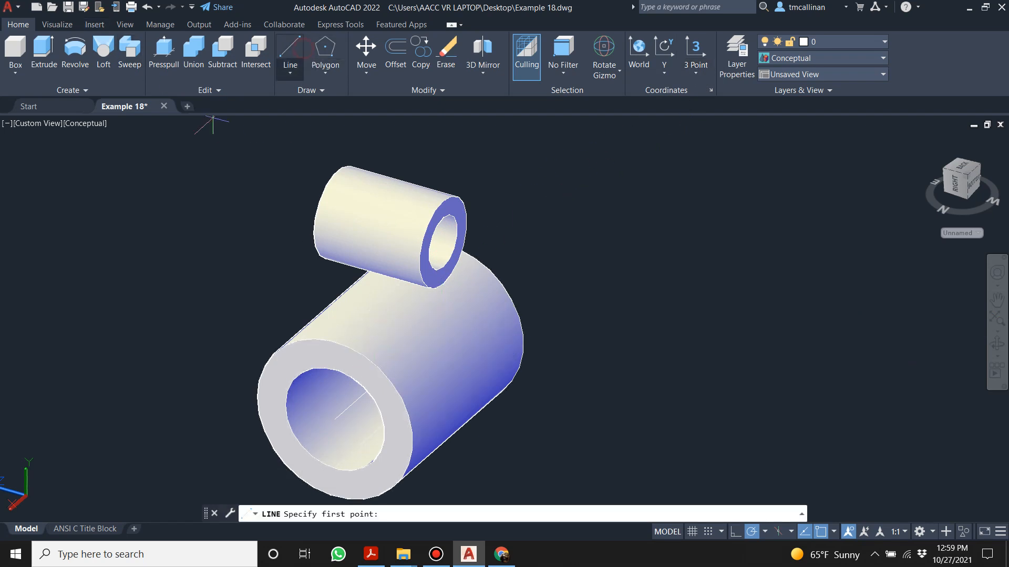
left_click(334, 420)
left_click(335, 291)
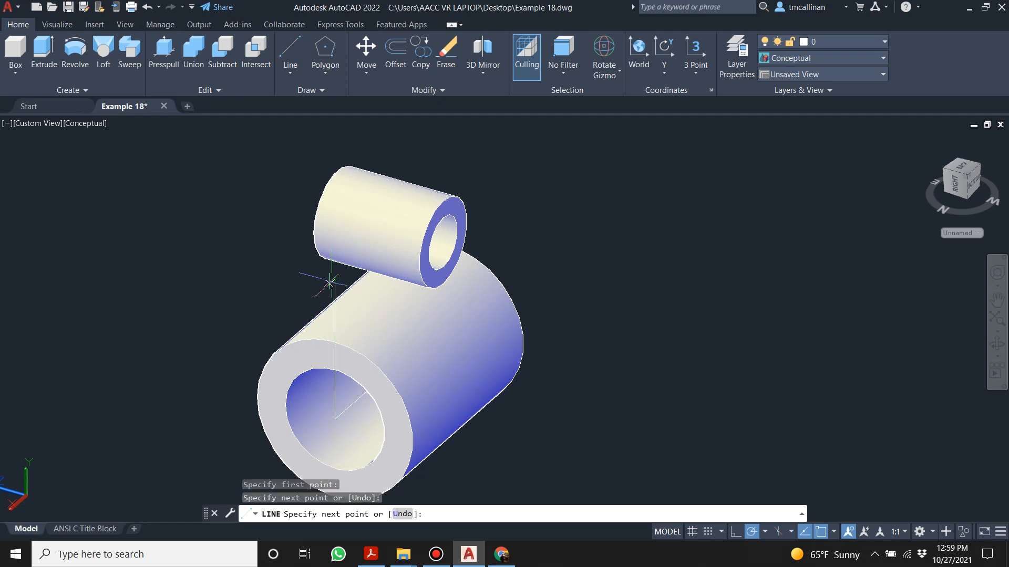
key("Escape")
- In 2D Wireframe, set a 3-point UCS at the large cylinder's near end center, with X along its axis and Y along the vertical line
middle_click_drag(334, 292, 331, 347, "shift")
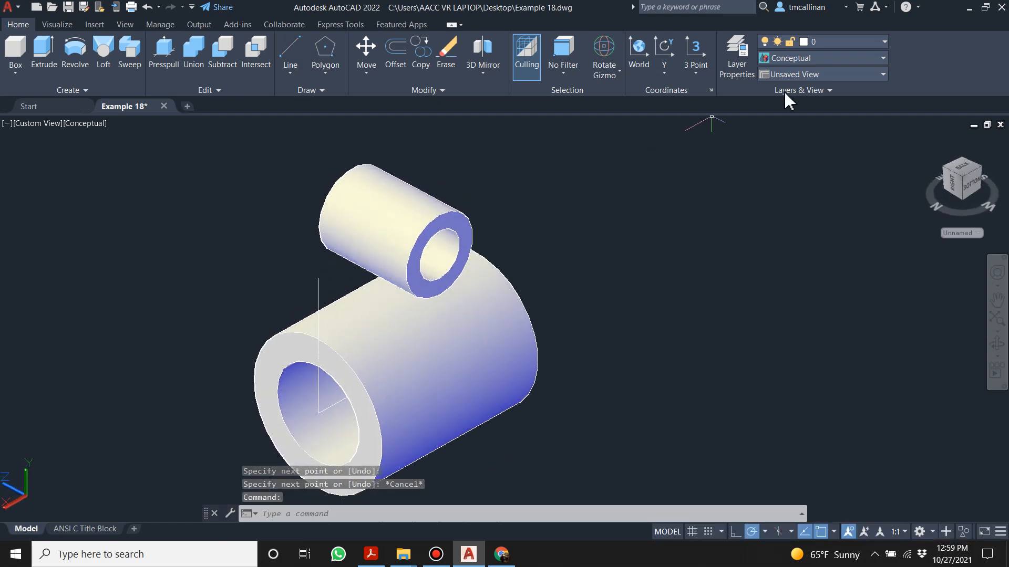
left_click(829, 58)
left_click(781, 105)
middle_click_drag(499, 215, 513, 144, "shift")
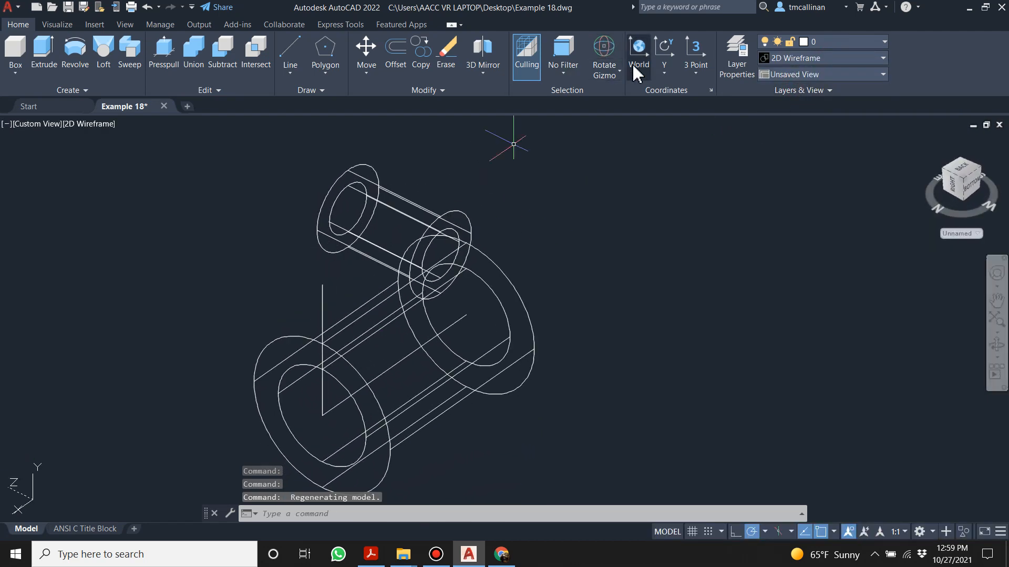
left_click(686, 50)
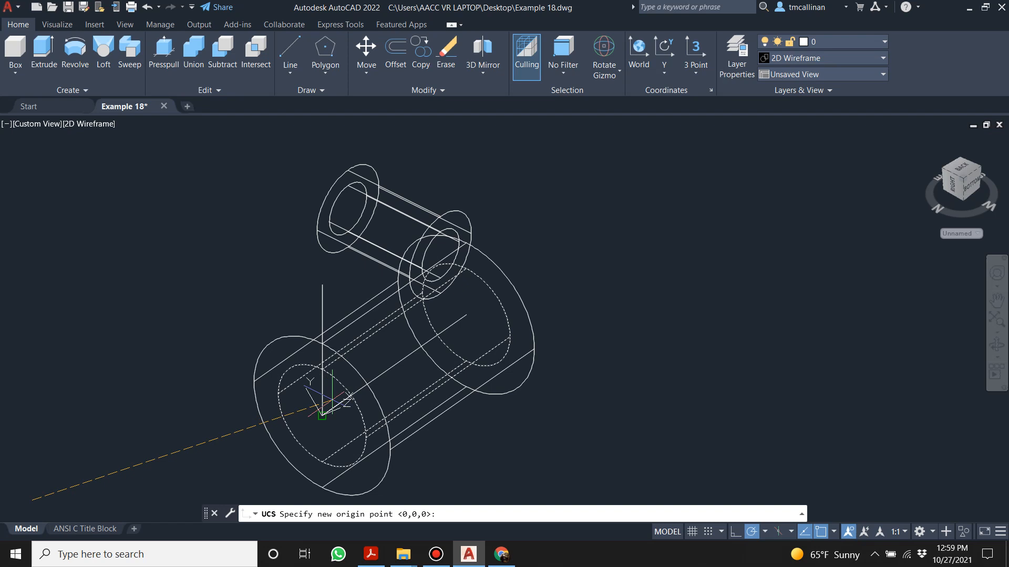
left_click(322, 417)
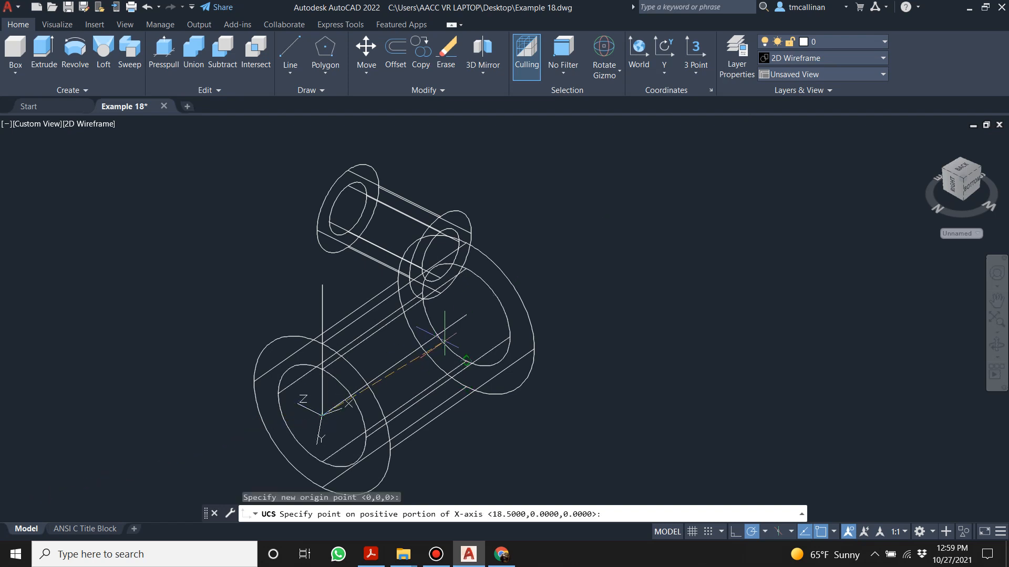
left_click(466, 315)
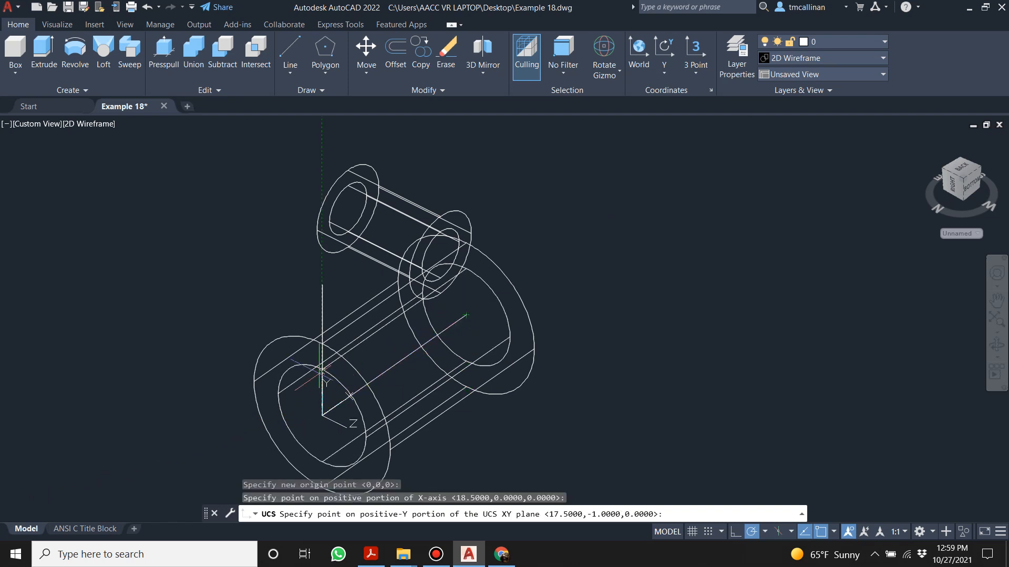
left_click(322, 285)
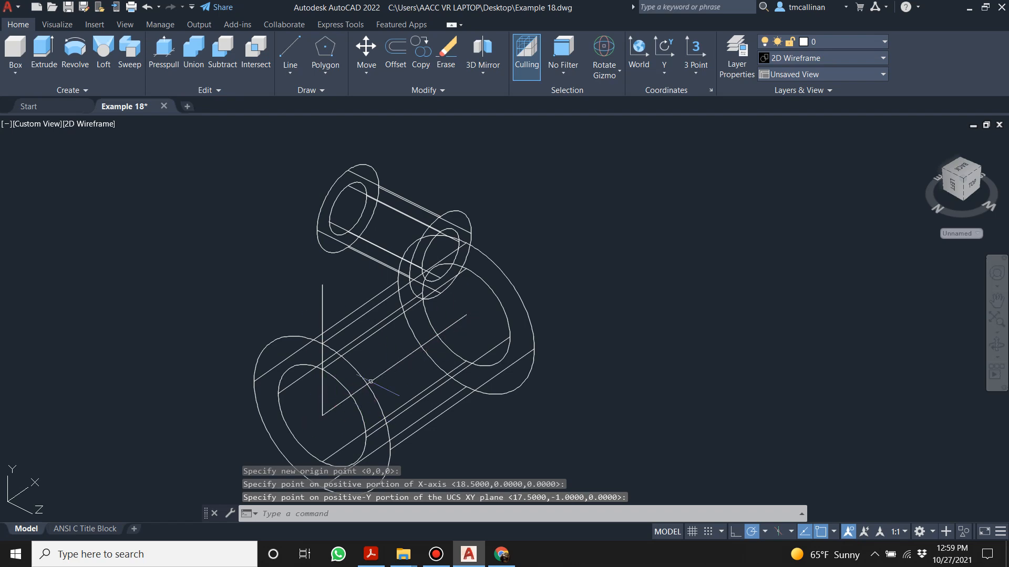
- Change the visual style of the model view to Conceptual
middle_click_drag(333, 290, 399, 247, "shift")
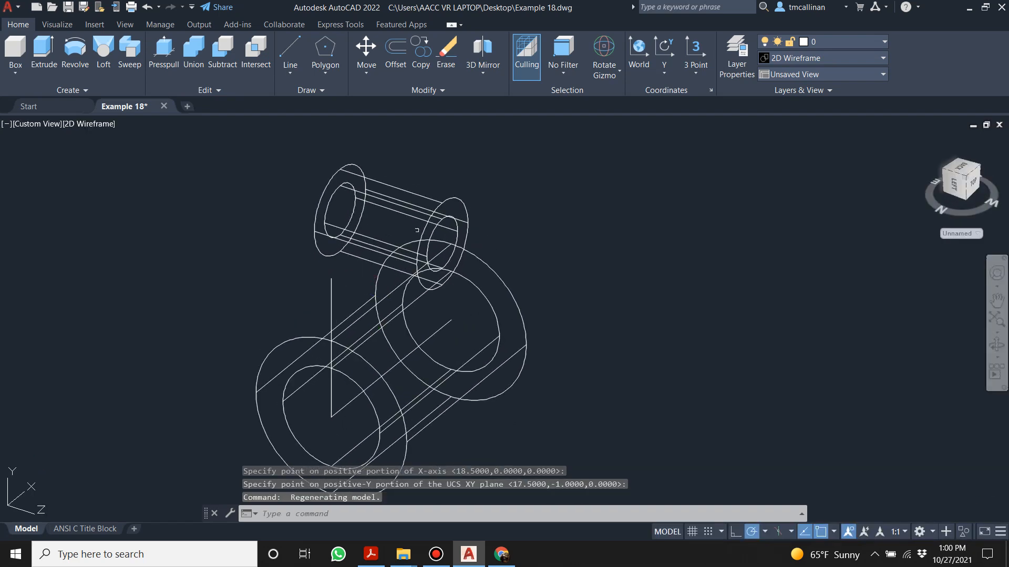
left_click(796, 58)
left_click(835, 89)
- Try to draw a line from the top of the large cylinder's near end face up to the upper tube
mouse_move(303, 223)
middle_mouse_down("shift")
mouse_move(253, 169)
mouse_move(315, 223)
mouse_move(326, 200)
middle_mouse_up("shift")
left_click(291, 53)
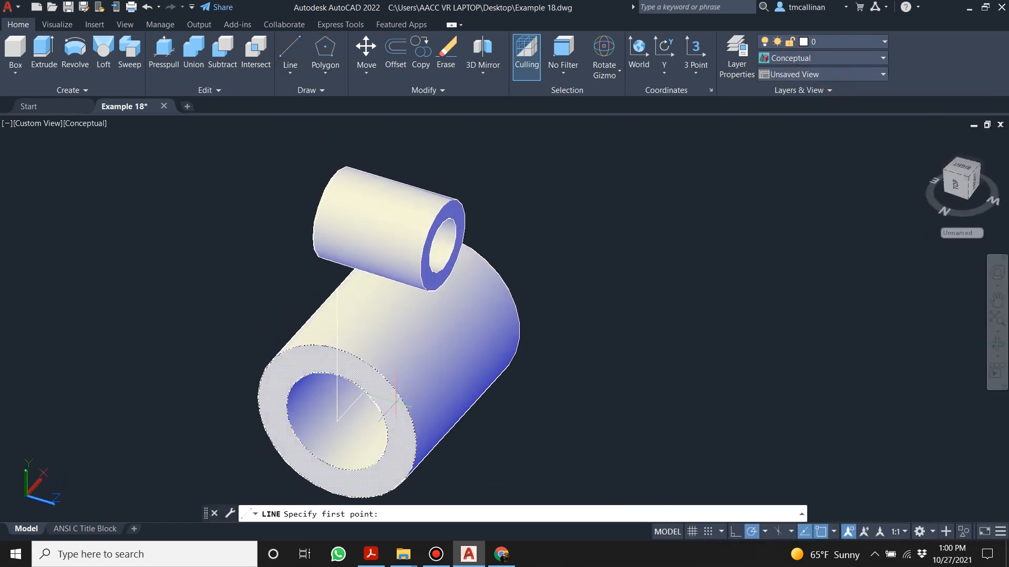
left_click(337, 349)
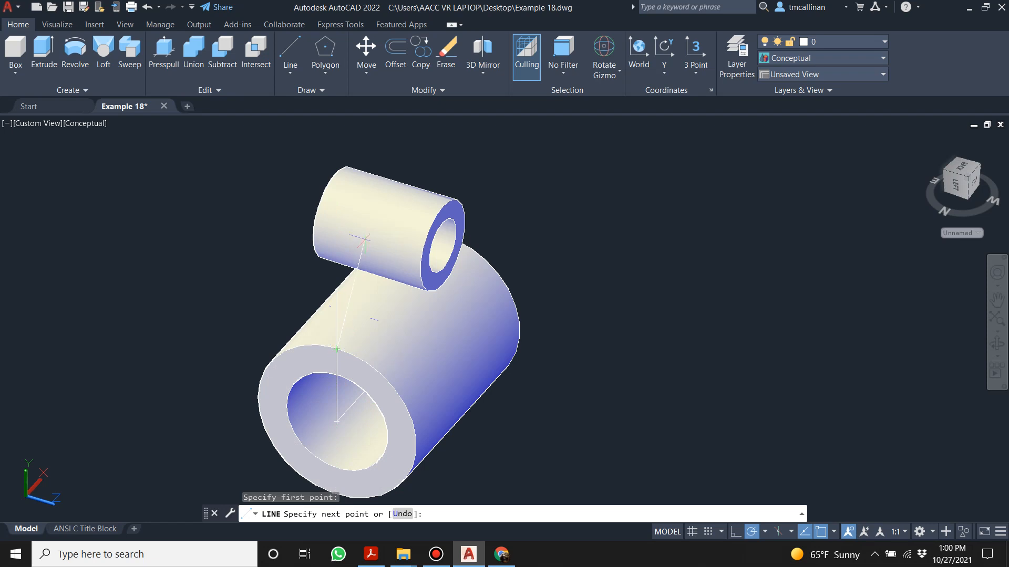
middle_click_drag(377, 260, 286, 234, "shift")
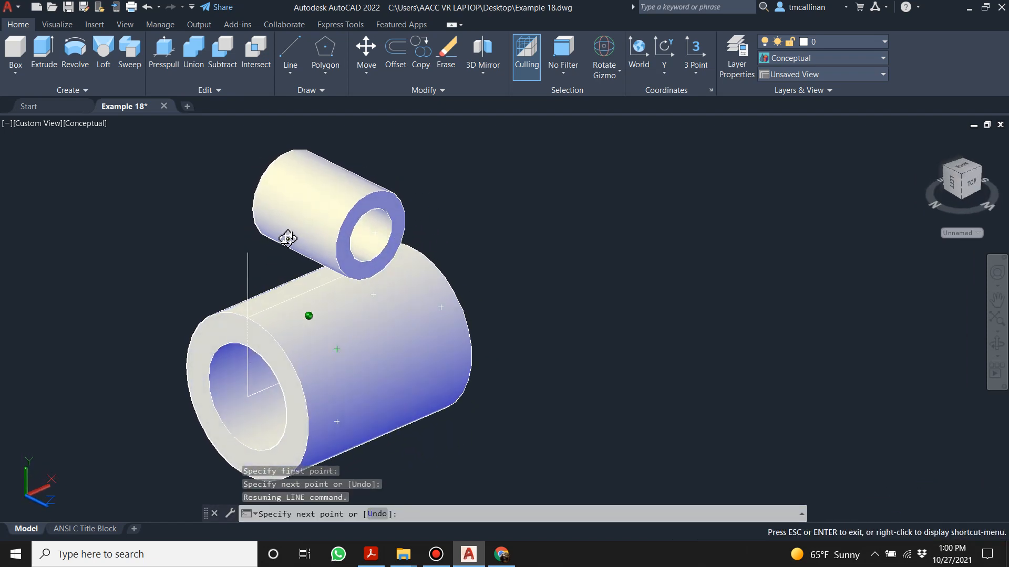
scroll(287, 237, "up", 4)
scroll(287, 237, "up", 2)
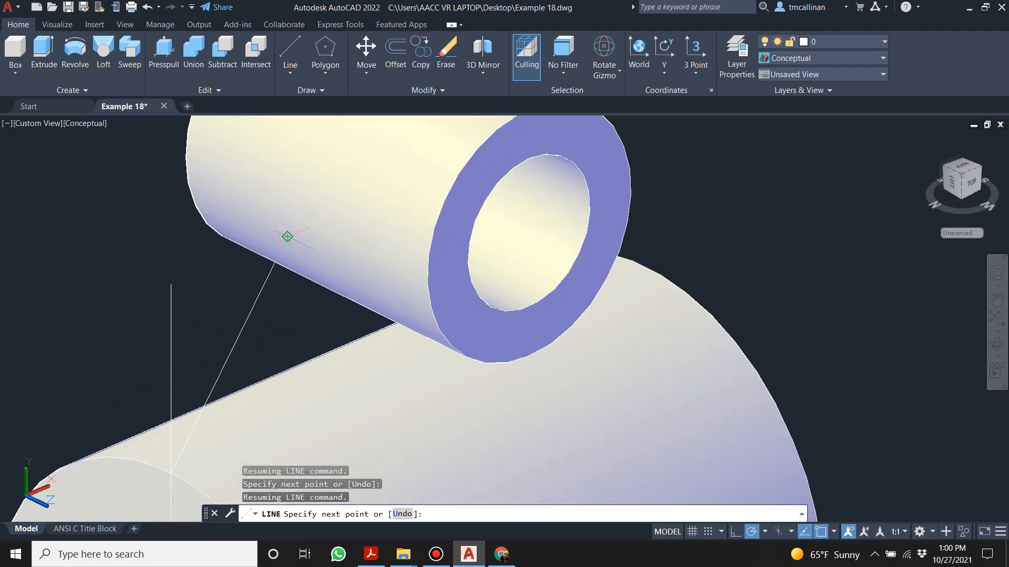
key("Escape")
- Erase the line running from the large cylinder's near rim to the upper tube
middle_click_drag(281, 342, 302, 340, "shift")
scroll(315, 337, "down", 3)
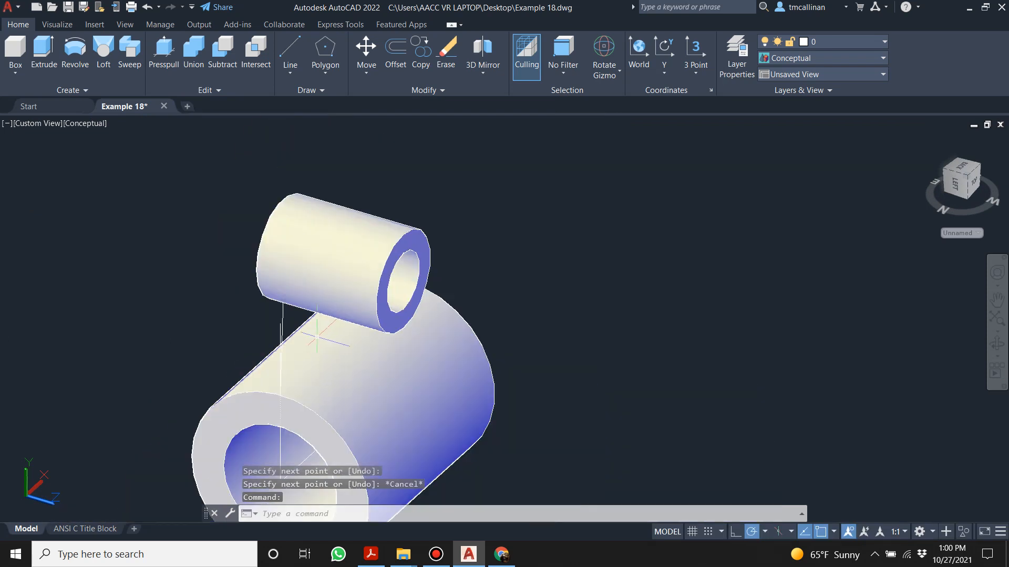
left_click(283, 316)
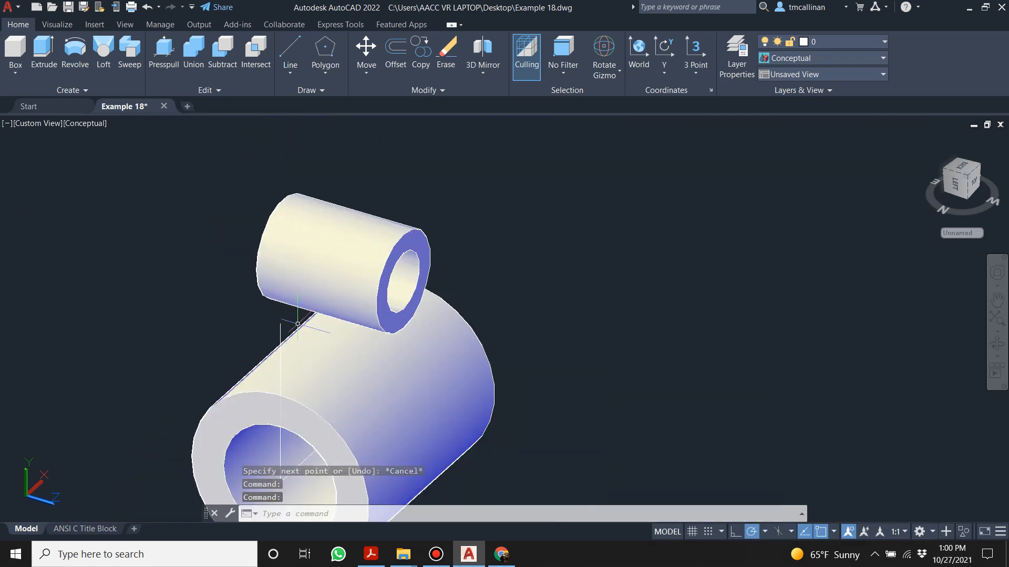
key("Delete")
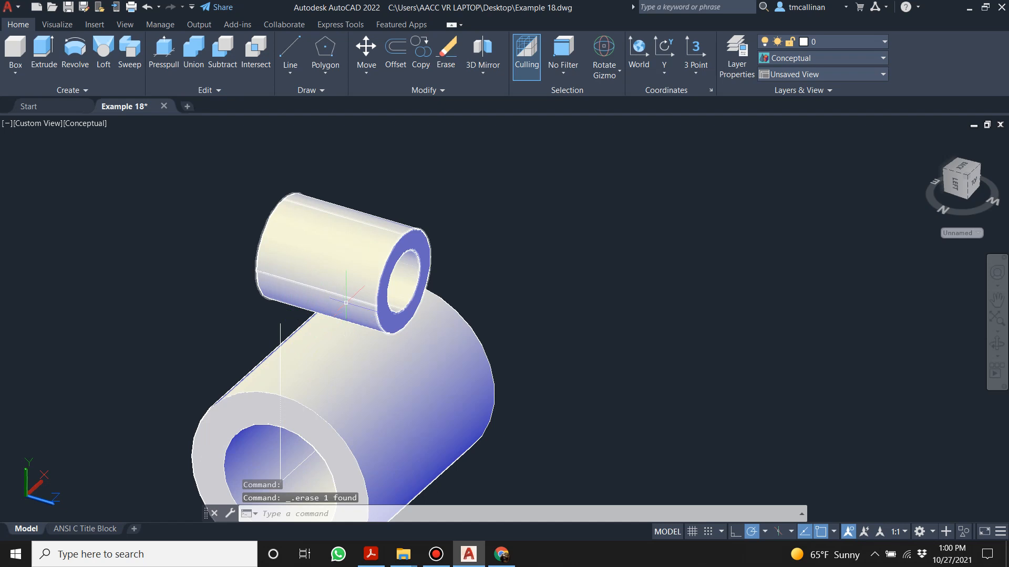
scroll(445, 267, "down", 2)
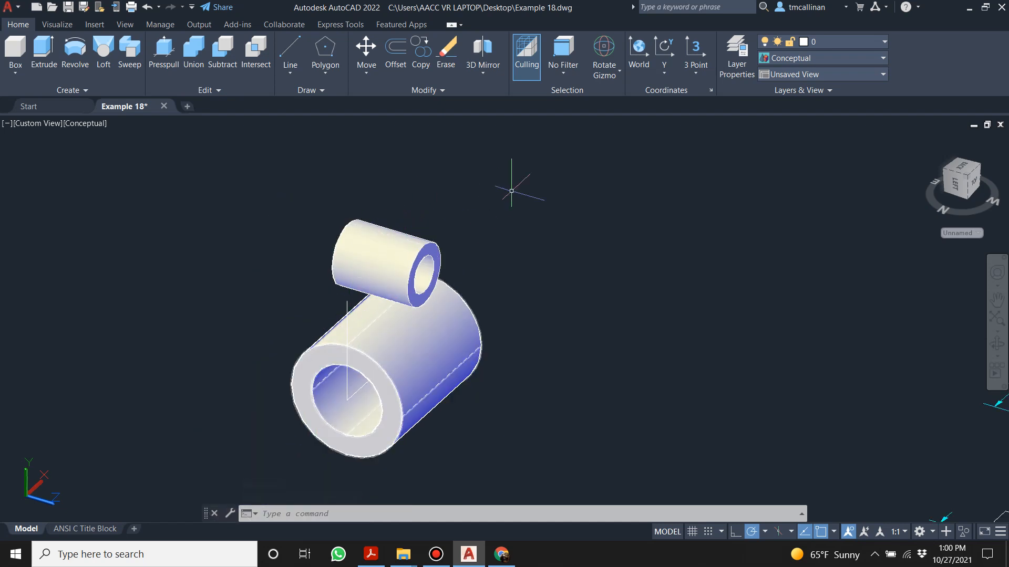
- Check the UCS settings without changing them, and search the AutoCAD help for "workplane"
left_click(710, 91)
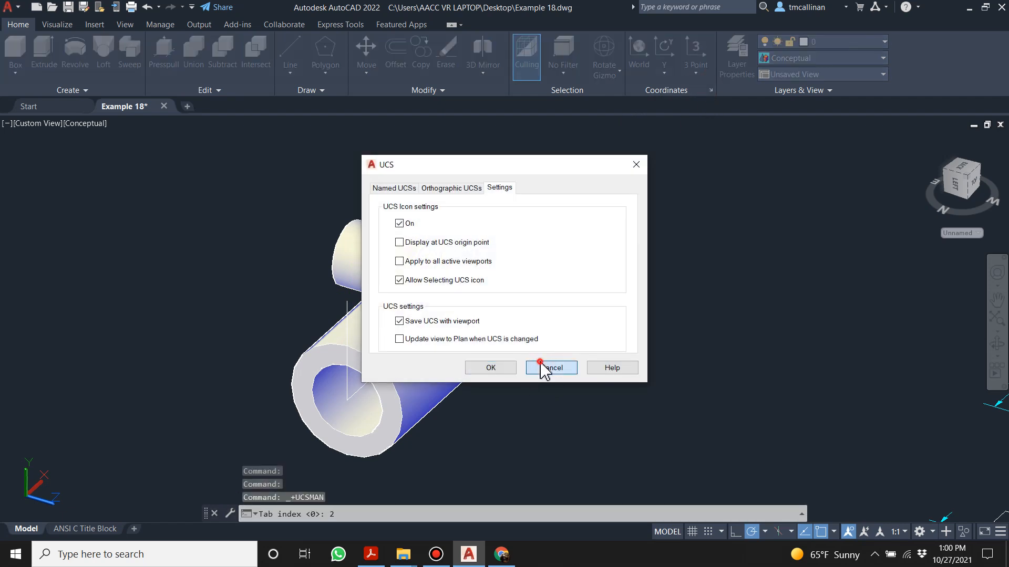
left_click(540, 364)
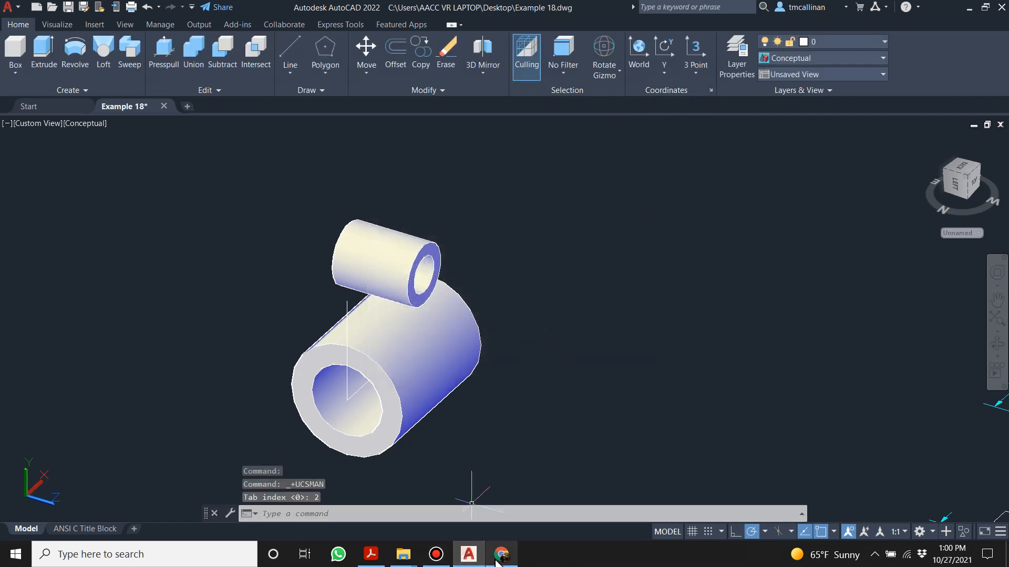
key("F1")
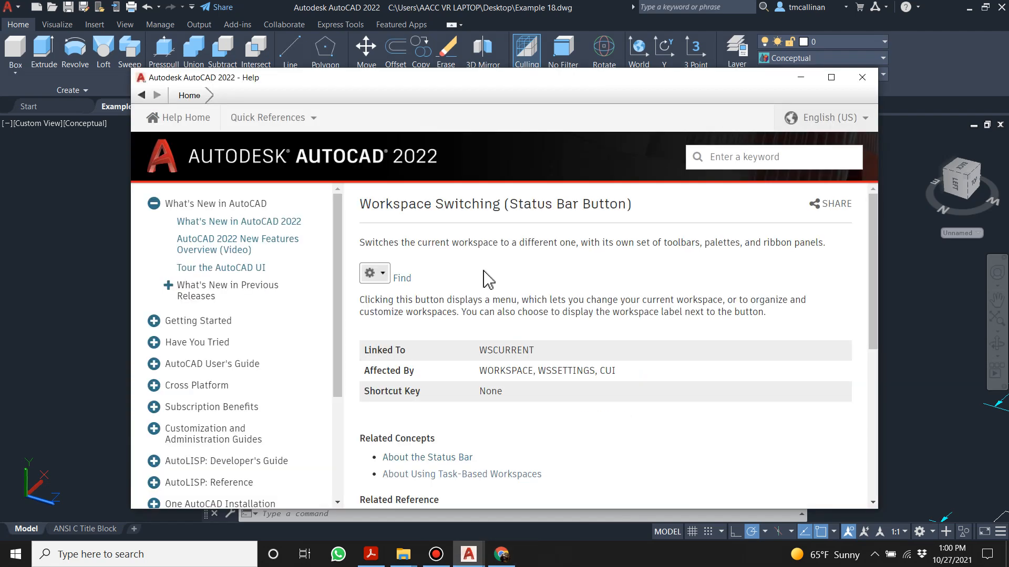
left_click(749, 157)
type("workplane")
key("Return")
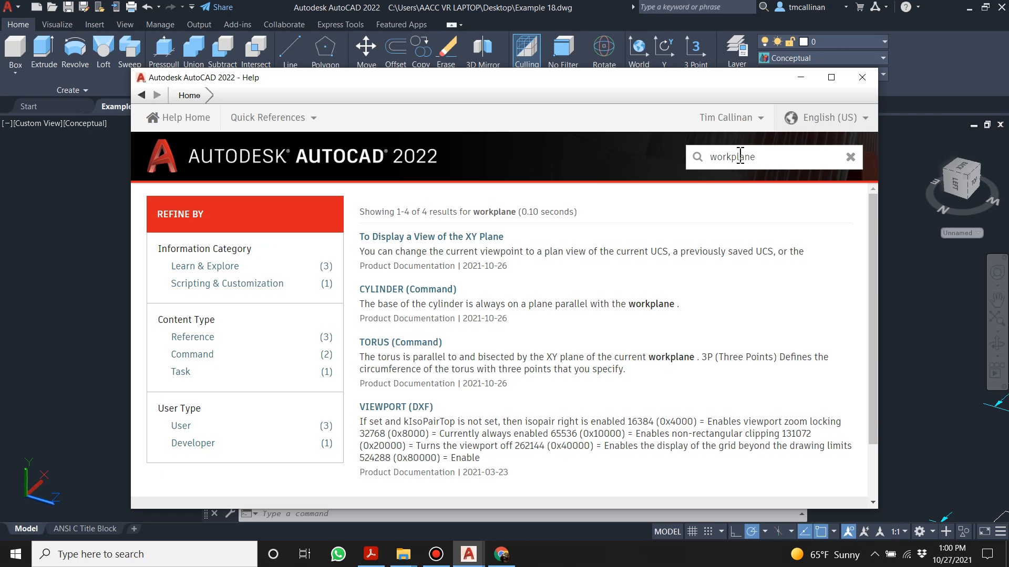
left_click(436, 554)
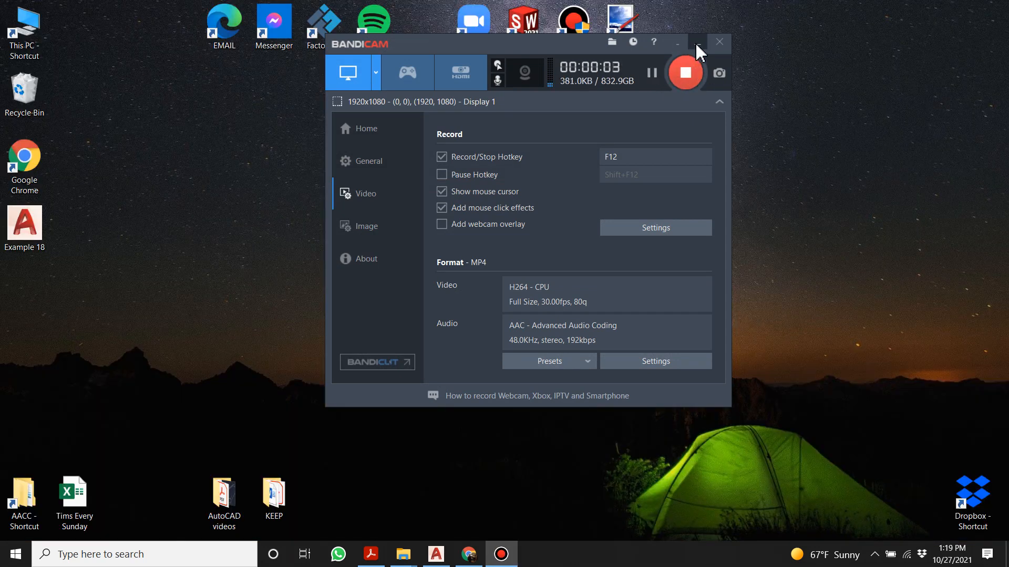
left_click(692, 45)
left_click(439, 552)
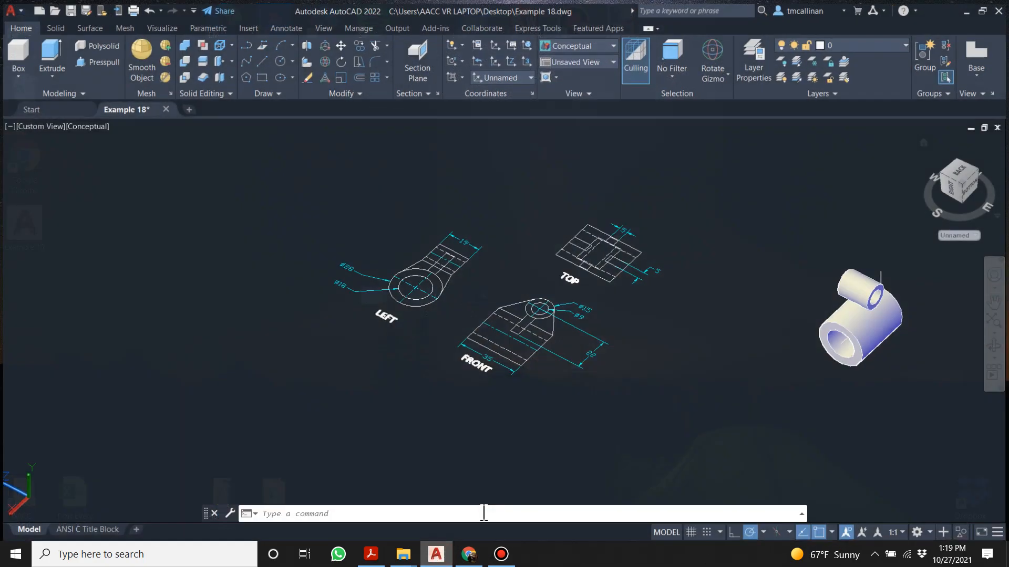
- Examine the two hollow cylinders alongside the dimensioned top, left and front views from several angles
scroll(659, 260, "down", 2)
scroll(660, 260, "up", 2)
middle_click_drag(622, 311, 743, 218, "shift")
scroll(743, 218, "down", 3)
scroll(745, 207, "up", 3)
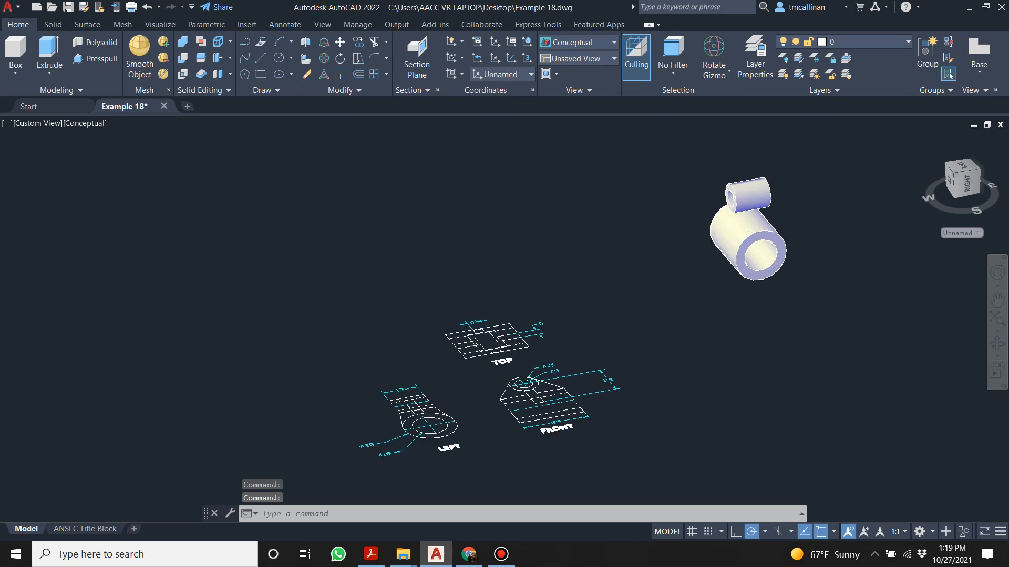
scroll(746, 207, "up", 4)
middle_click_drag(581, 270, 673, 252, "shift")
scroll(751, 350, "down", 5)
middle_click_drag(751, 351, 543, 484, "shift")
- Switch to the exercises PDF in Acrobat and examine how the Example 18 webs join the two cylinders
left_click(371, 554)
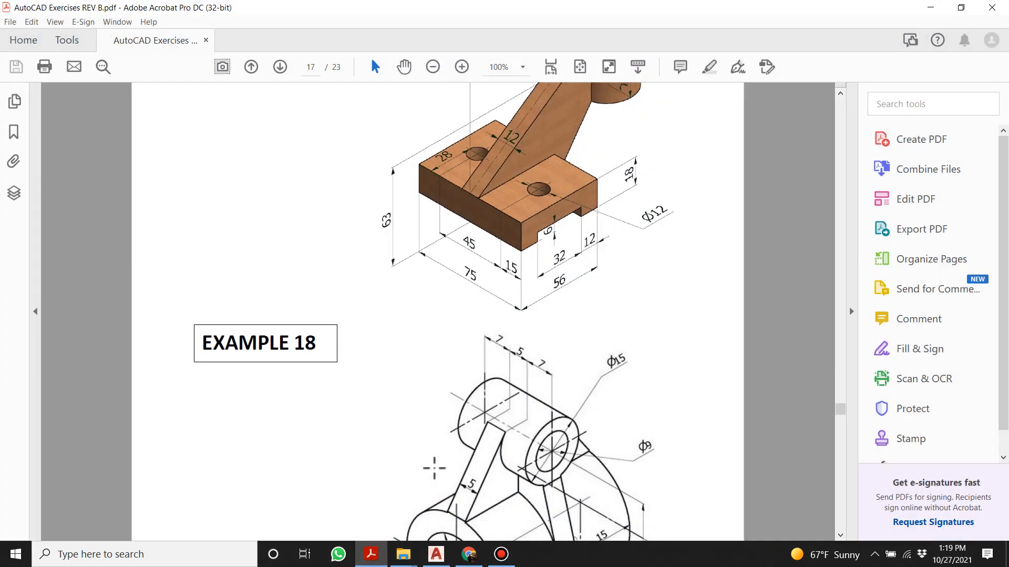
scroll(434, 468, "down", 4)
scroll(524, 357, "up", 1)
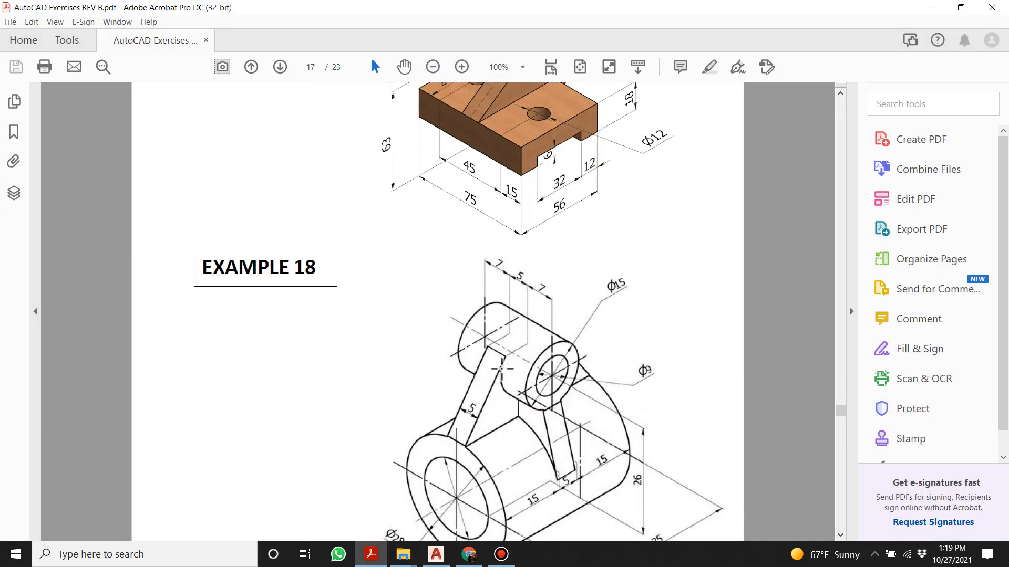
scroll(510, 418, "down", 1)
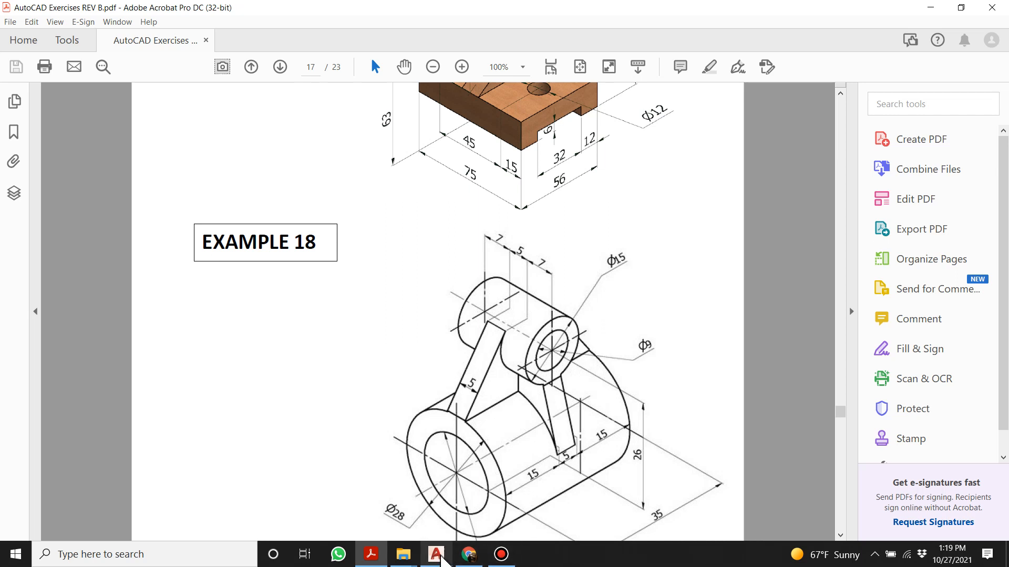
- Switch back to AutoCAD and compare the sloped web outline in the front view with the 3D cylinders
left_click(436, 554)
scroll(689, 328, "up", 2)
middle_click_drag(668, 273, 620, 308, "shift")
scroll(563, 382, "up", 5)
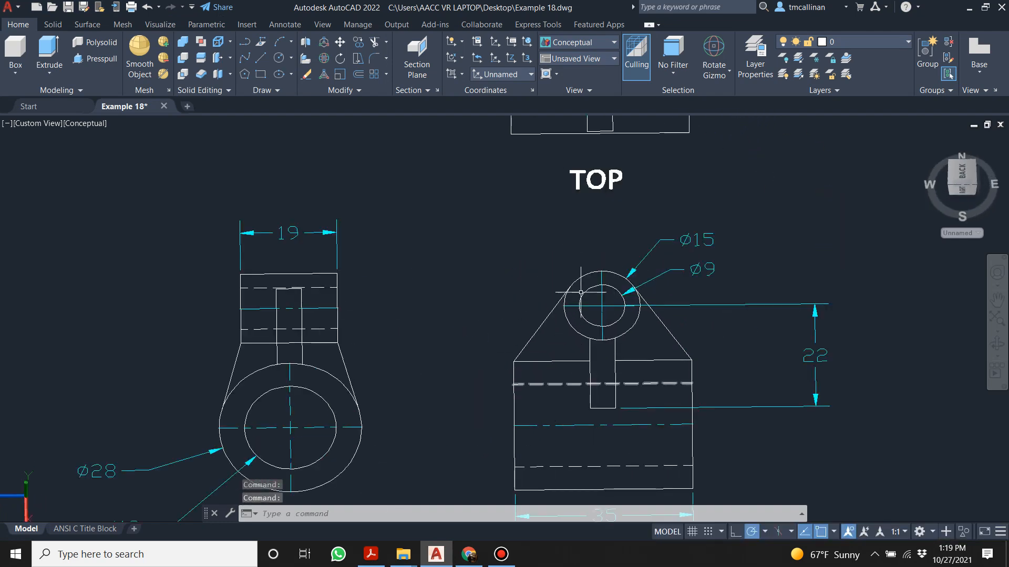
scroll(560, 345, "down", 6)
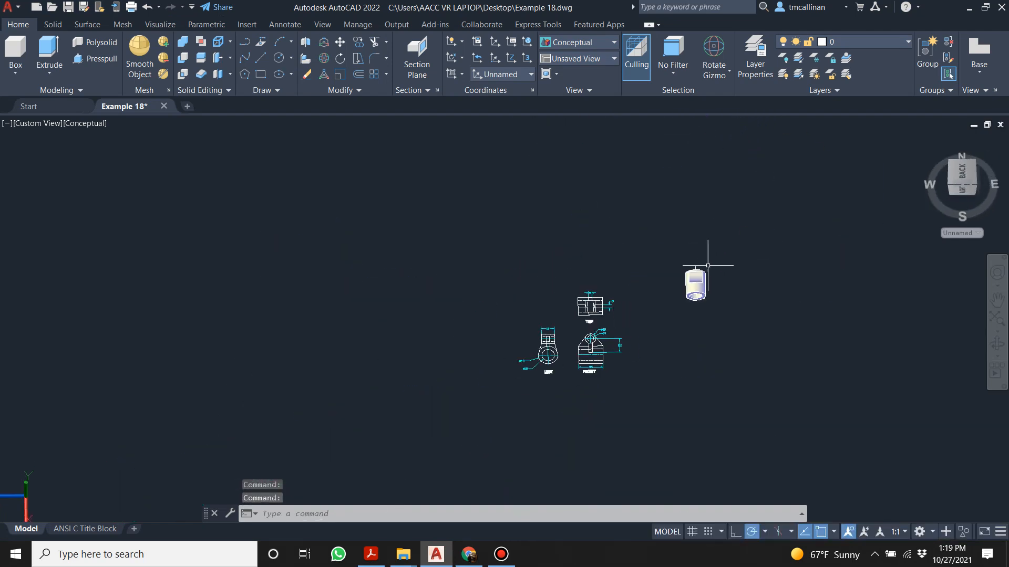
scroll(642, 292, "up", 3)
scroll(616, 272, "down", 1)
scroll(514, 365, "down", 1)
middle_click_drag(515, 365, 511, 349, "shift")
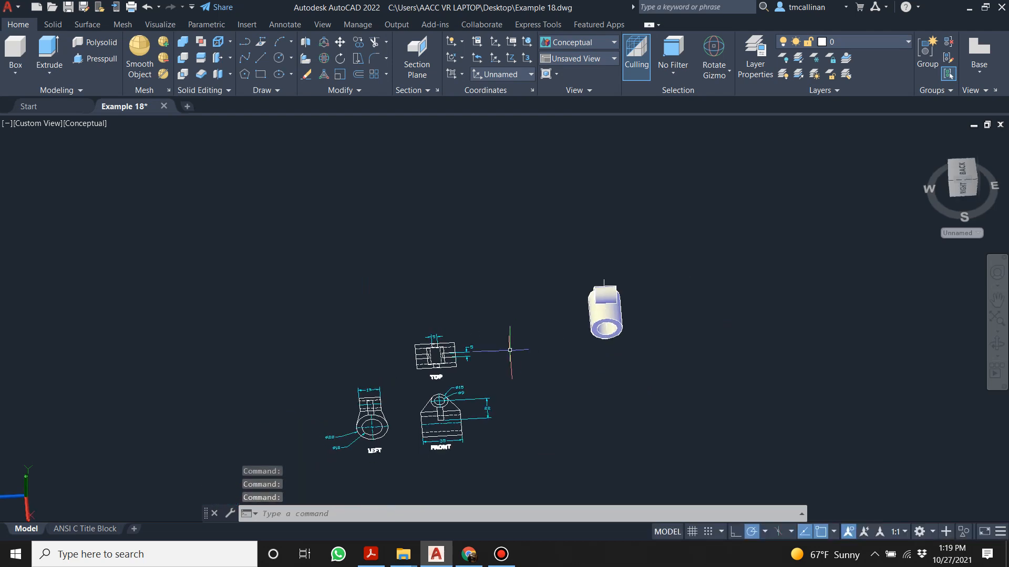
scroll(492, 363, "up", 2)
left_click(966, 179)
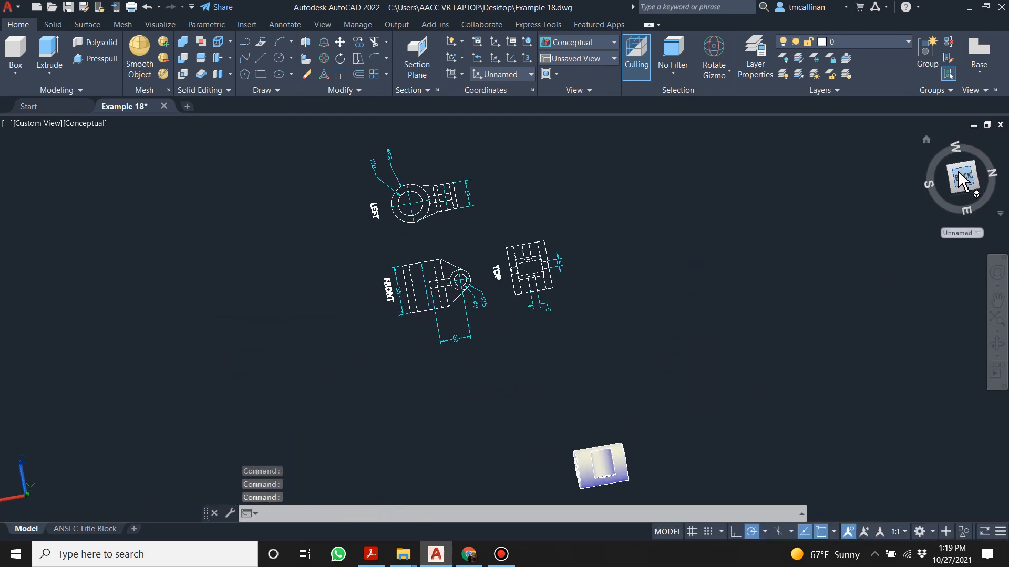
middle_click_drag(540, 411, 558, 291, "shift")
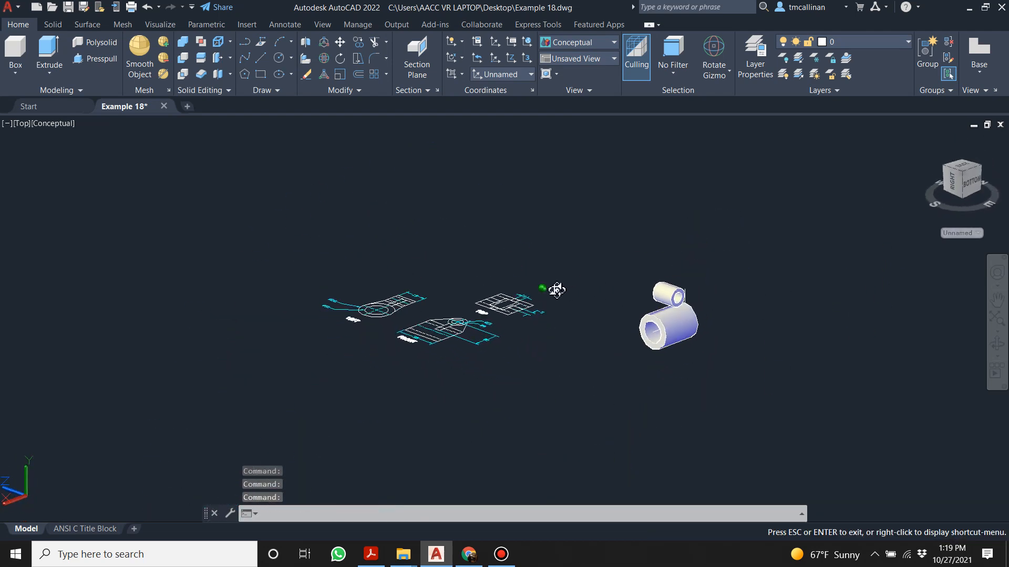
scroll(755, 313, "up", 5)
middle_click_drag(407, 339, 320, 330, "shift")
scroll(236, 345, "up", 3)
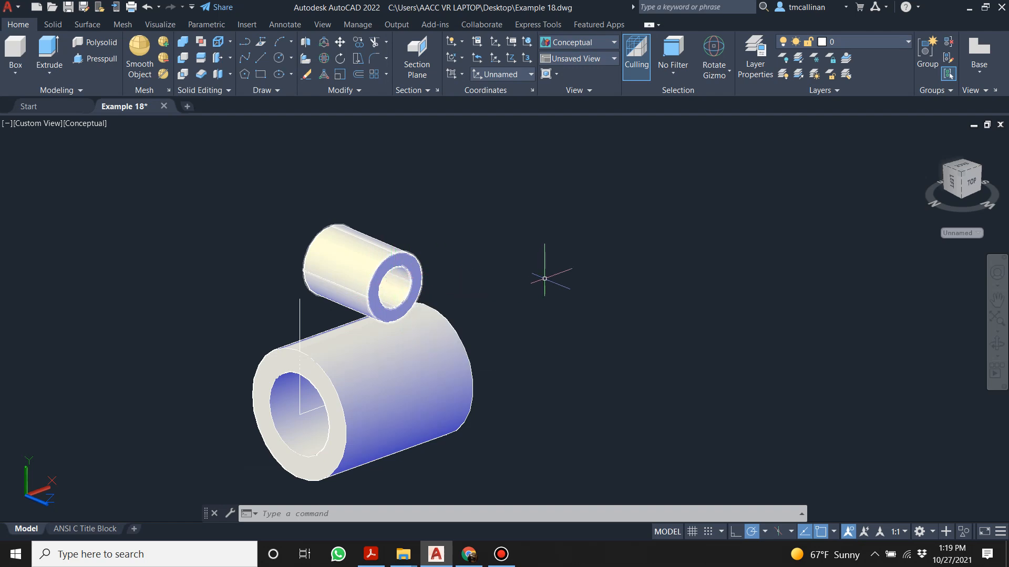
scroll(512, 274, "down", 4)
mouse_move(609, 298)
middle_mouse_down("shift")
mouse_move(340, 291)
mouse_move(315, 347)
middle_mouse_up("shift")
scroll(519, 397, "up", 2)
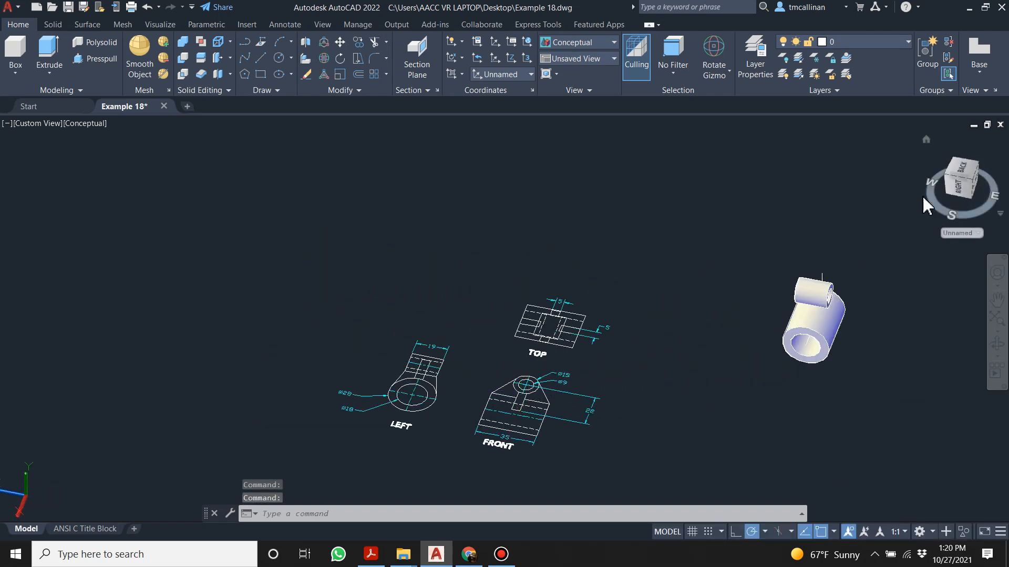
- Facing the 2D views squarely, copy the front view's geometry and paste it in empty space near the 3D cylinders
left_click(964, 176)
scroll(421, 210, "up", 4)
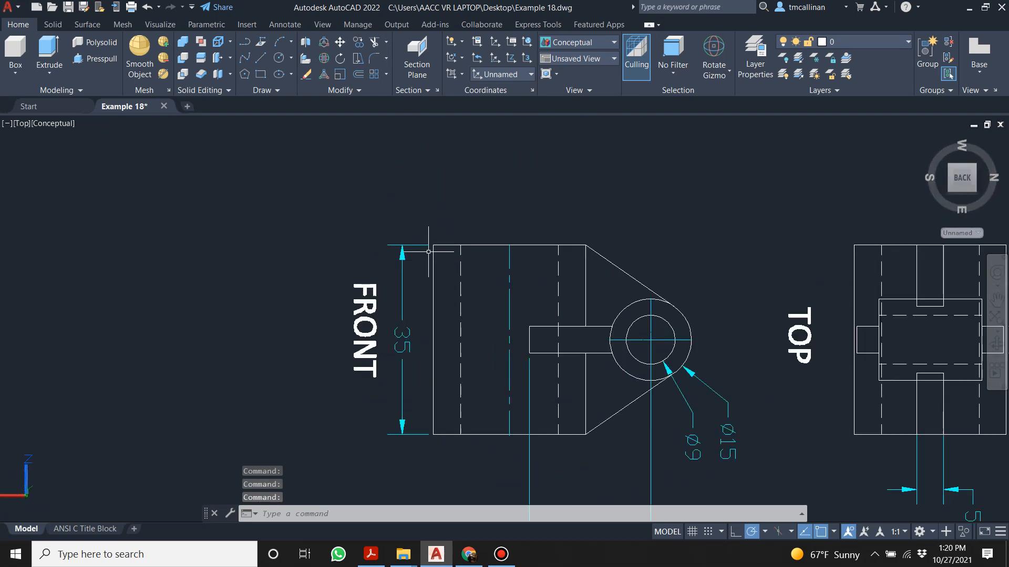
left_click(418, 222)
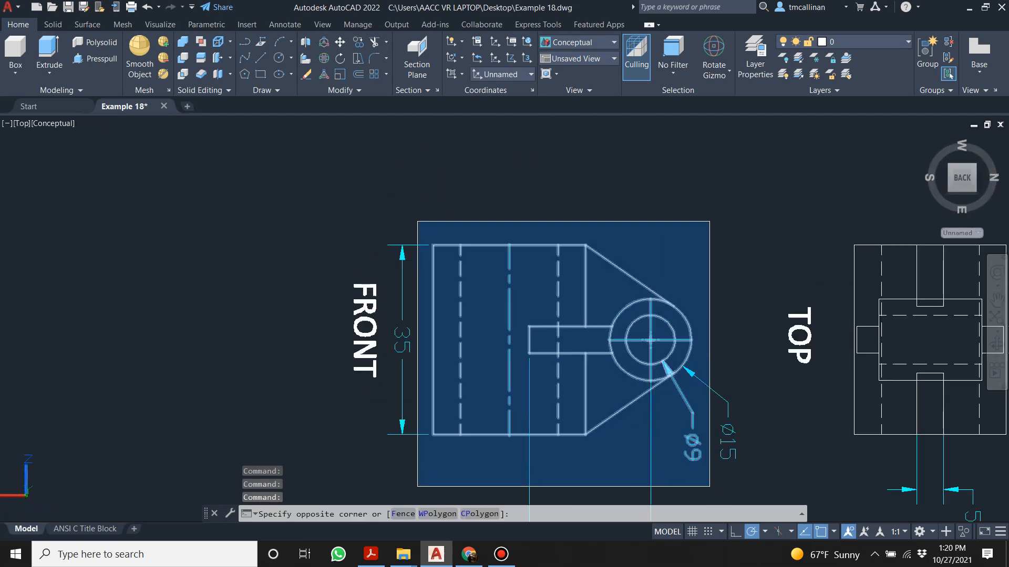
left_click(705, 484)
key("ctrl+c")
scroll(583, 173, "down", 6)
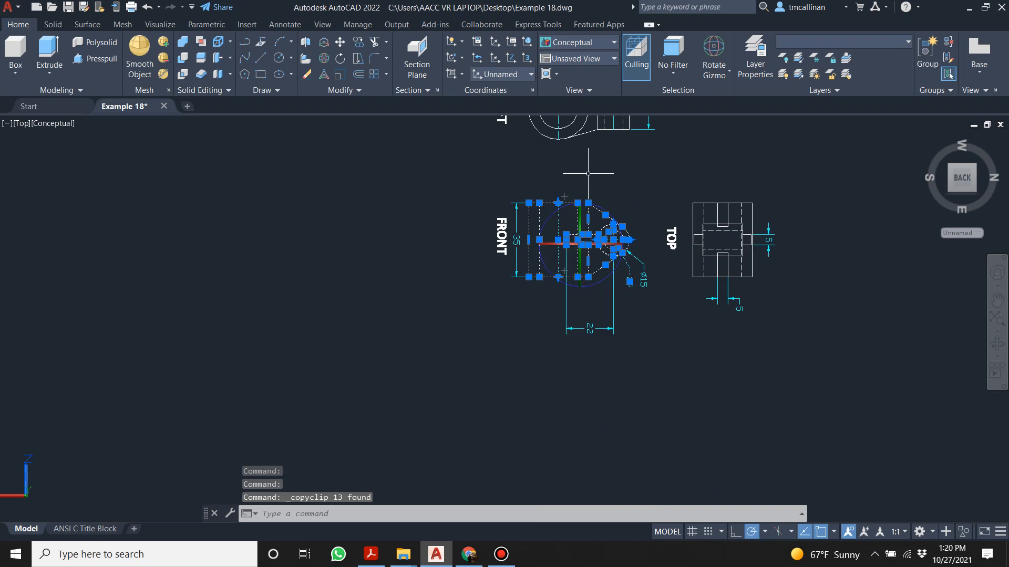
key("ctrl+v")
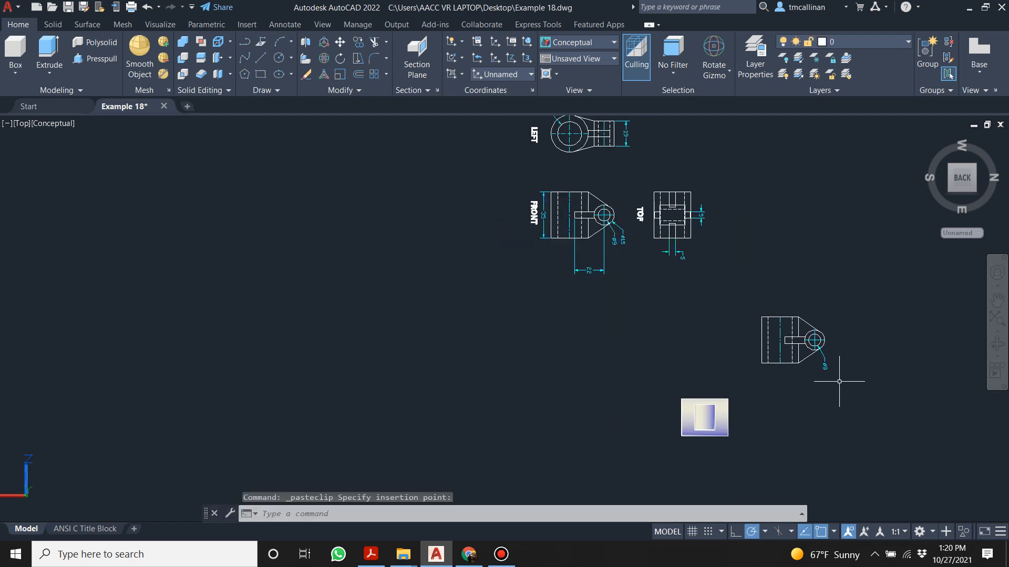
- Delete the Ø9 diameter dimension from the pasted copy of the front view
scroll(804, 368, "up", 5)
key("Escape")
left_click(758, 383)
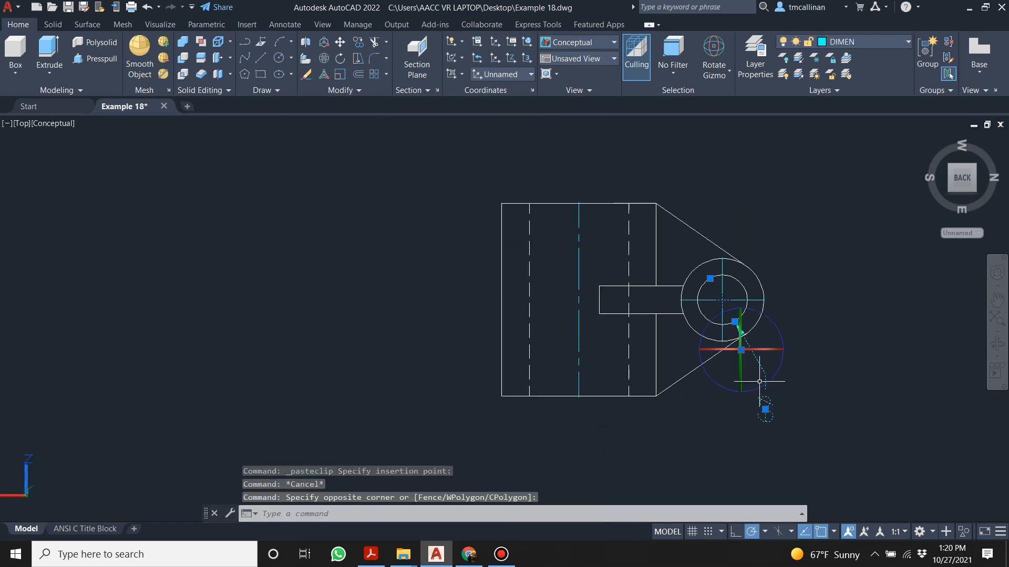
left_click(779, 385)
key("Delete")
- Examine how the pasted front view is oriented relative to the two hollow cylinders
scroll(777, 361, "down", 8)
mouse_move(545, 361)
middle_mouse_down("shift")
mouse_move(711, 223)
mouse_move(757, 239)
mouse_move(758, 228)
middle_mouse_up("shift")
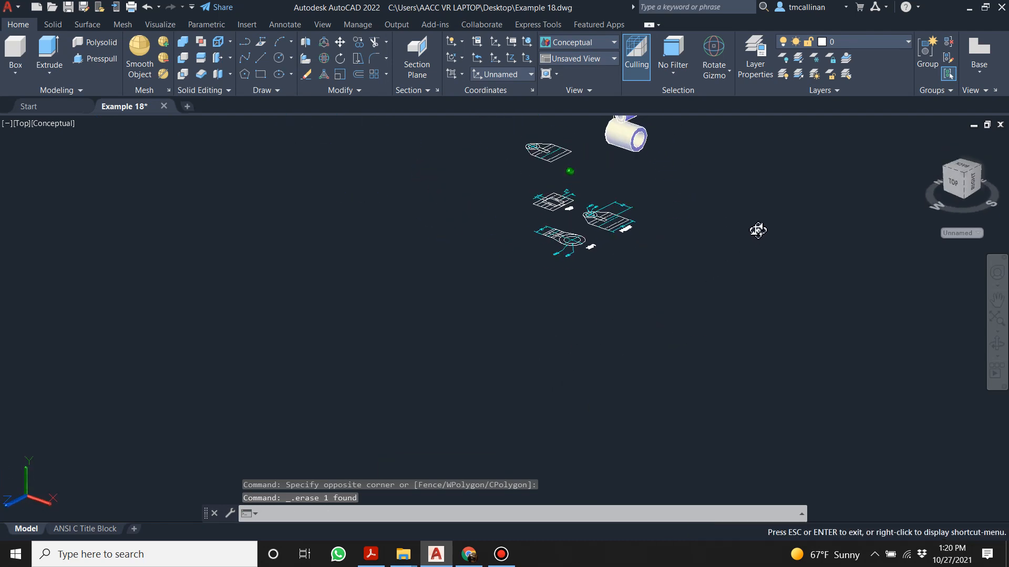
scroll(588, 199, "up", 5)
middle_click_drag(573, 197, 588, 211, "shift")
scroll(349, 169, "up", 5)
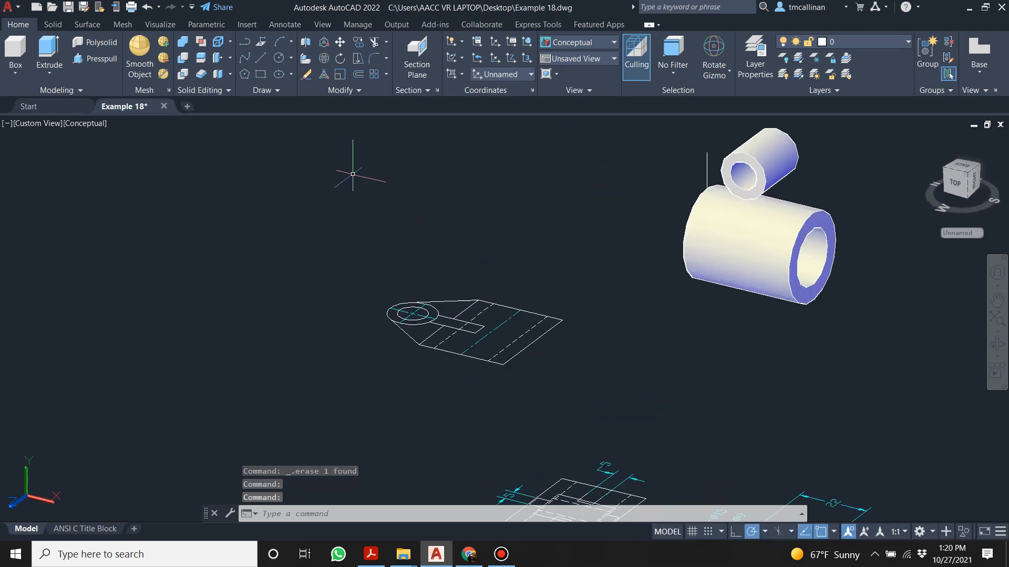
scroll(499, 402, "down", 2)
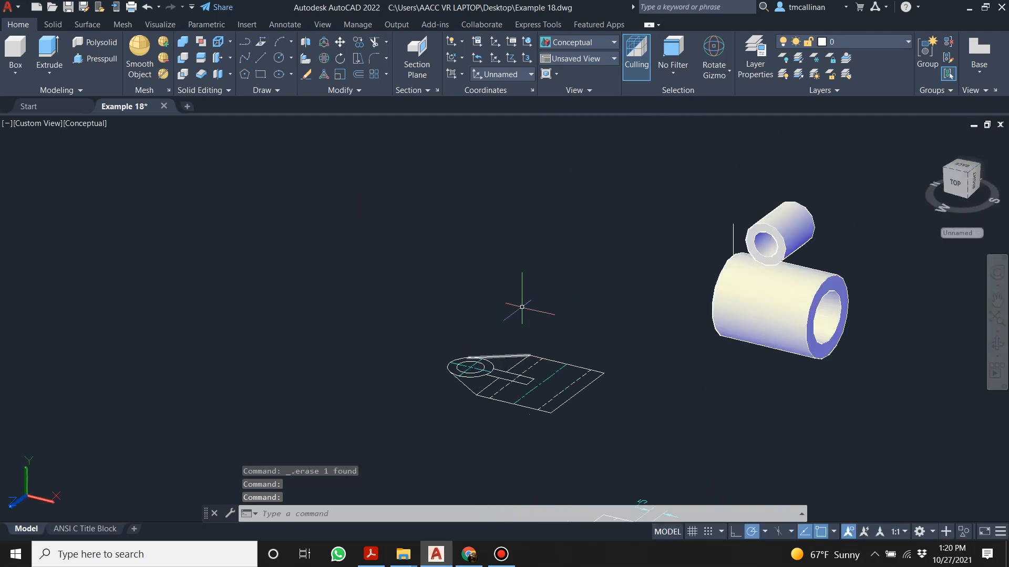
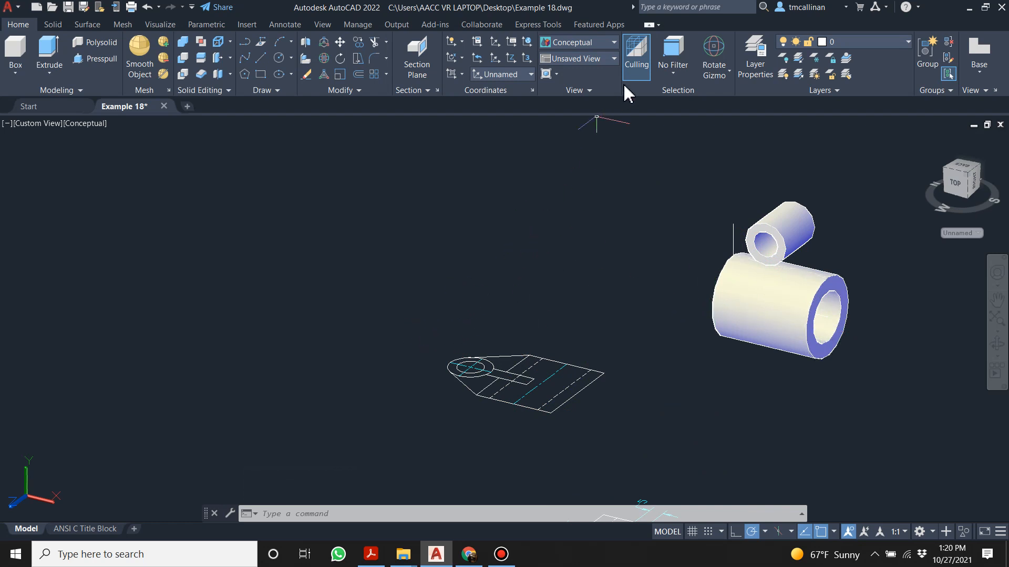
- Switch the workspace to 3D Basics
left_click(904, 533)
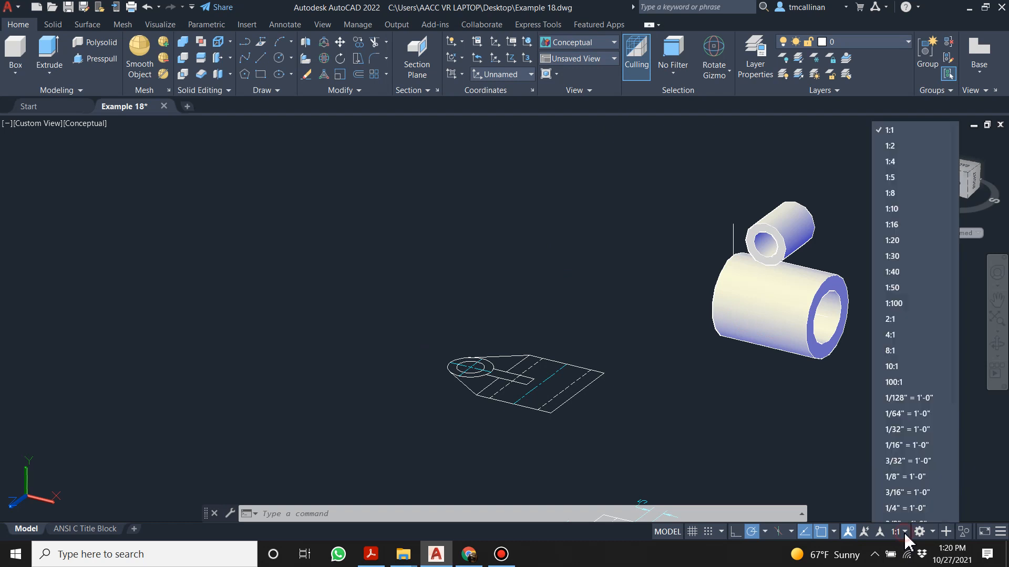
left_click(905, 533)
left_click(933, 531)
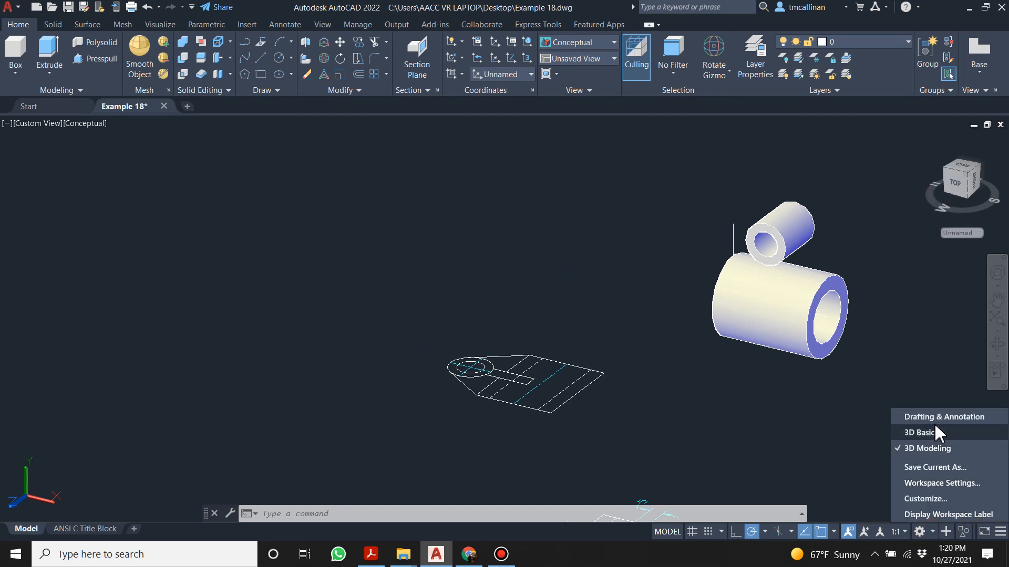
left_click(920, 433)
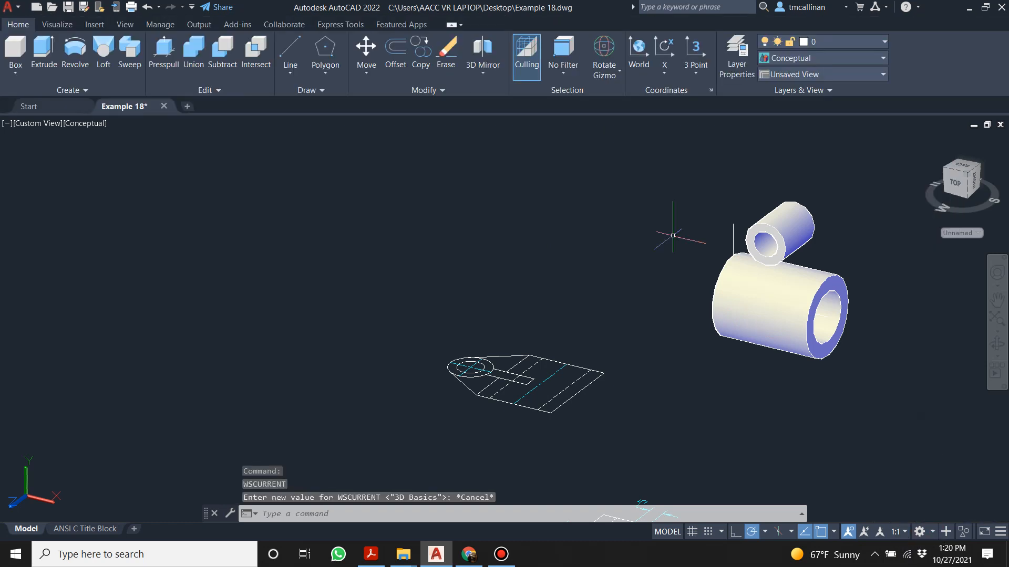
left_click(932, 533)
left_click(801, 435)
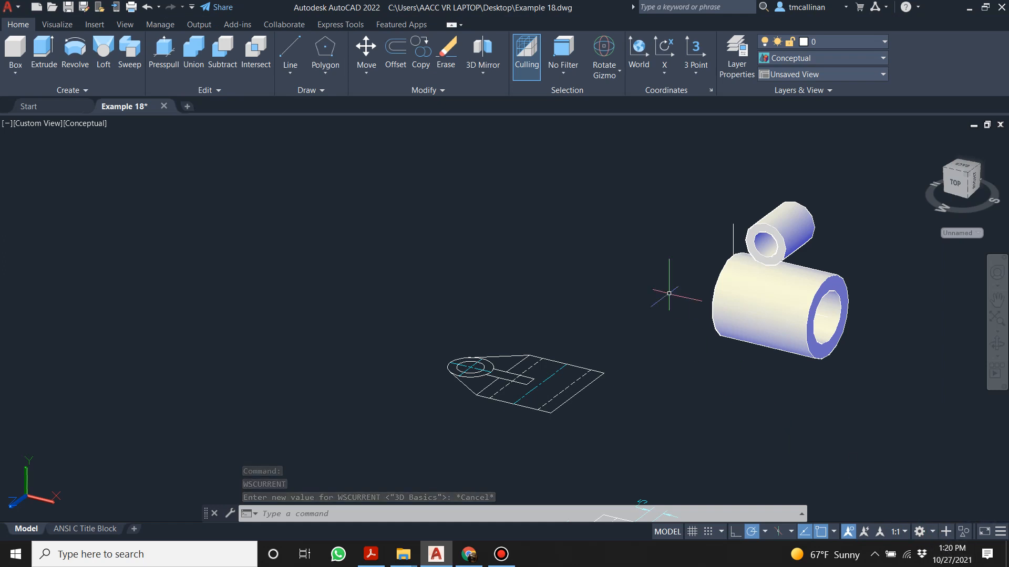
key("Escape")
key("Escape")
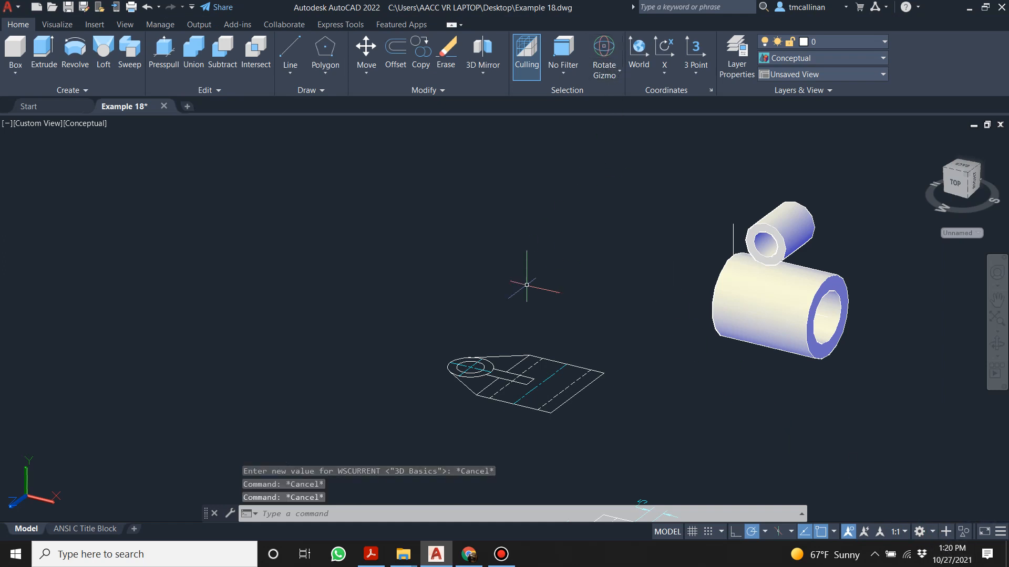
key("Escape")
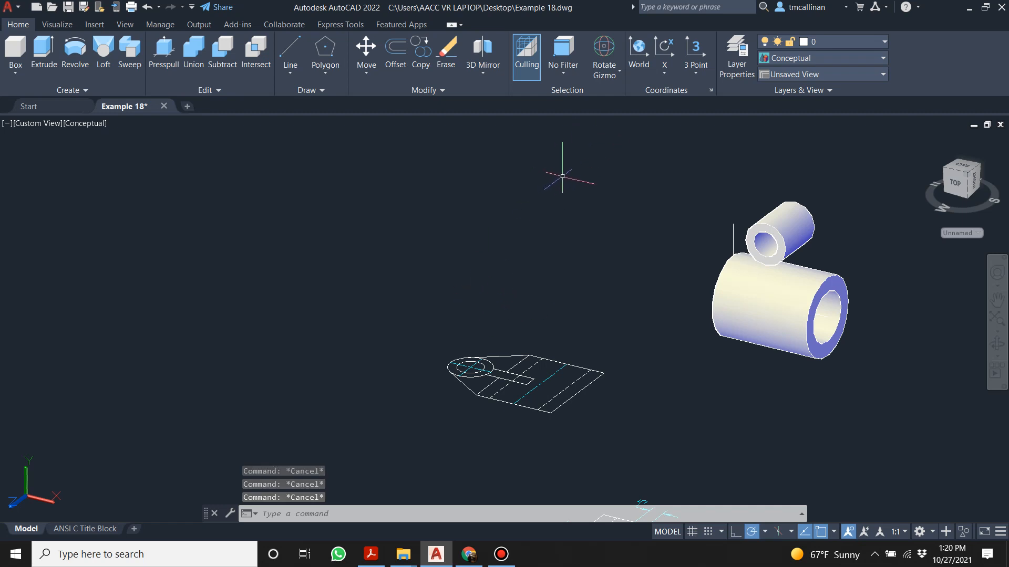
- Select the pasted front view and rotate it about its lengthwise axis so its plane stands vertical
left_click(417, 309)
left_click(630, 437)
scroll(611, 415, "down", 4)
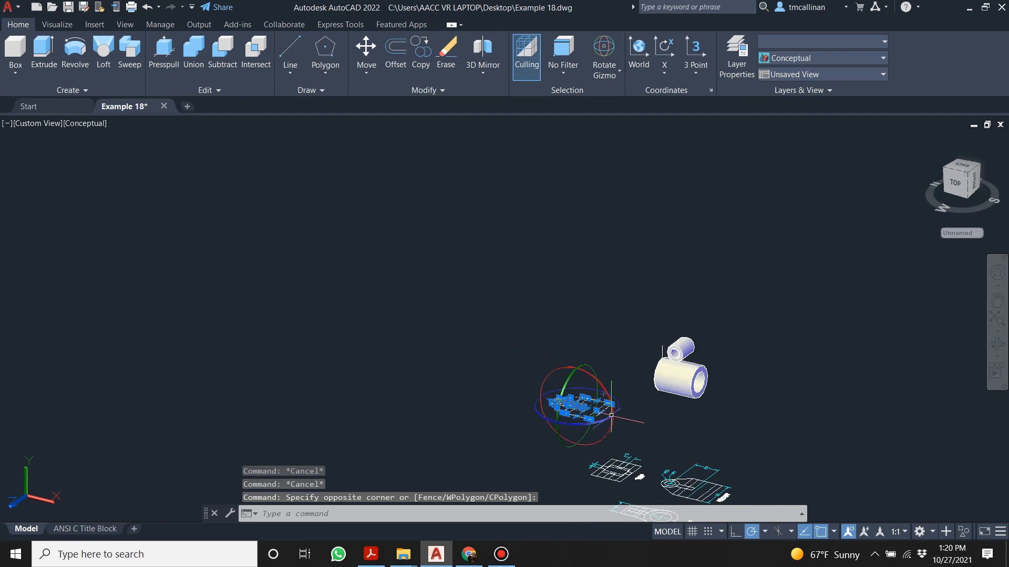
scroll(611, 415, "up", 5)
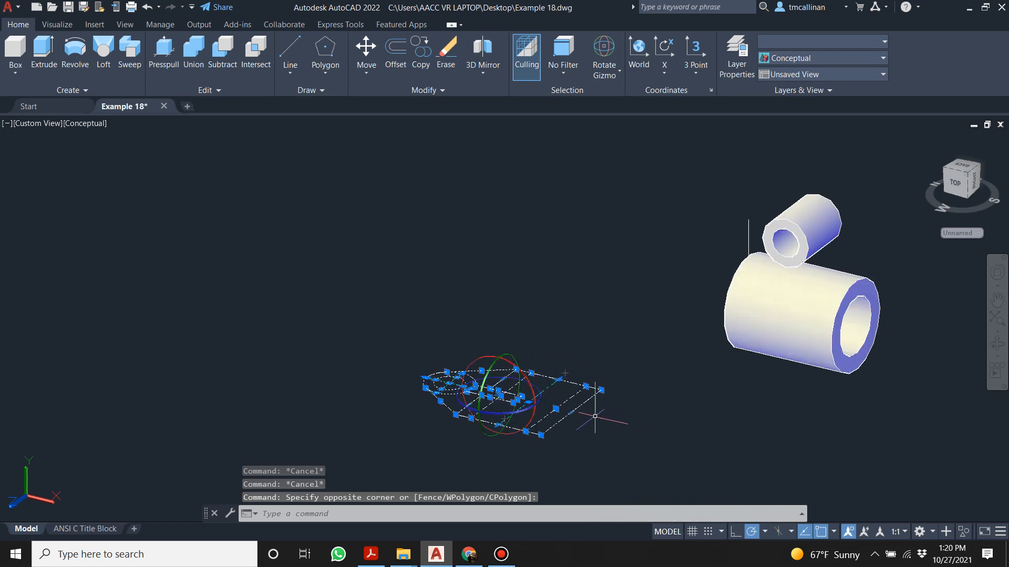
left_click(504, 356)
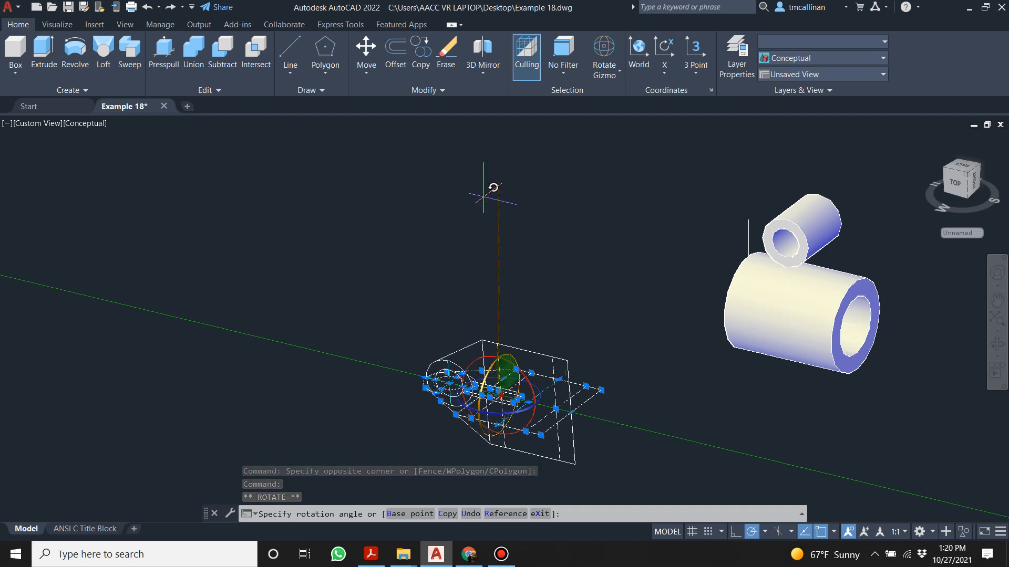
left_click(496, 193)
scroll(497, 197, "down", 4)
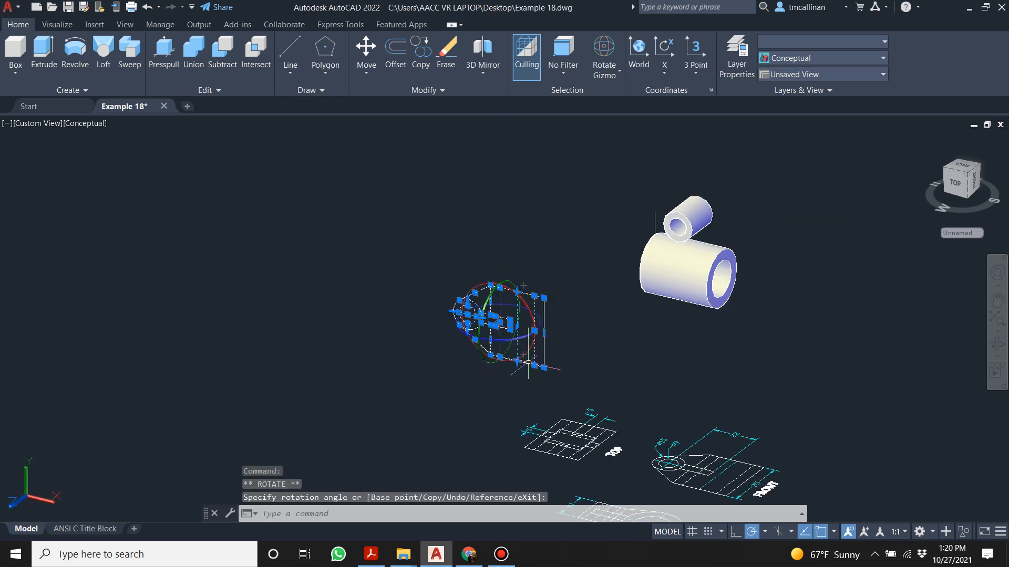
- Rotate the pasted front view within its own plane until the small tube's circles are at the top, and clear the selection
scroll(528, 361, "up", 3)
scroll(509, 292, "up", 4)
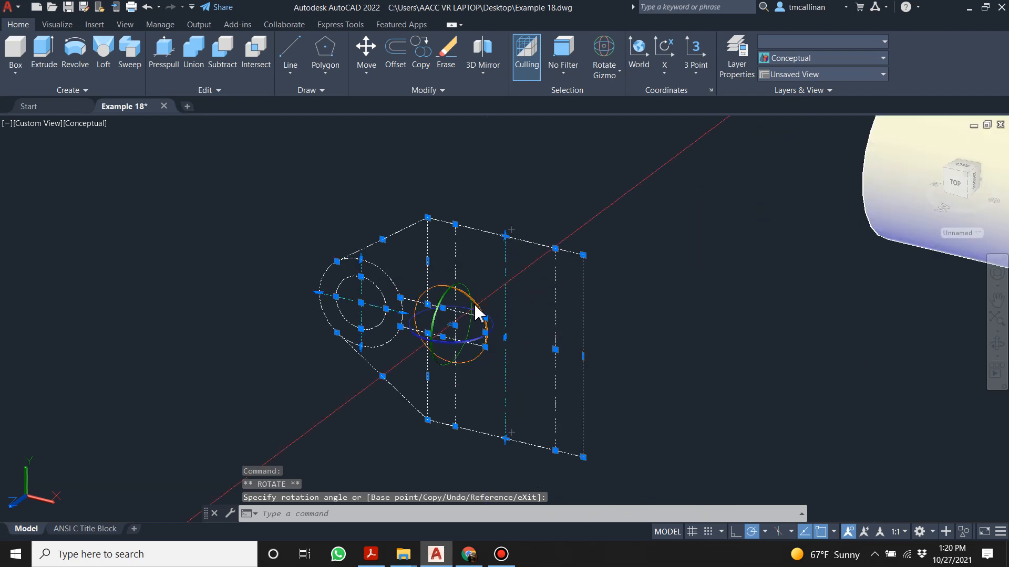
left_click(484, 293)
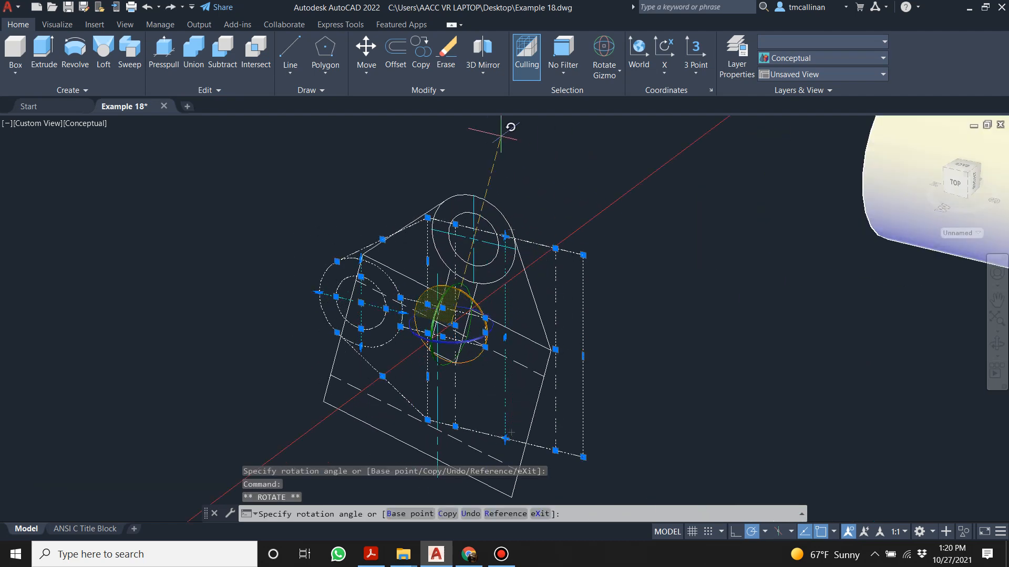
left_click(451, 120)
scroll(517, 258, "down", 4)
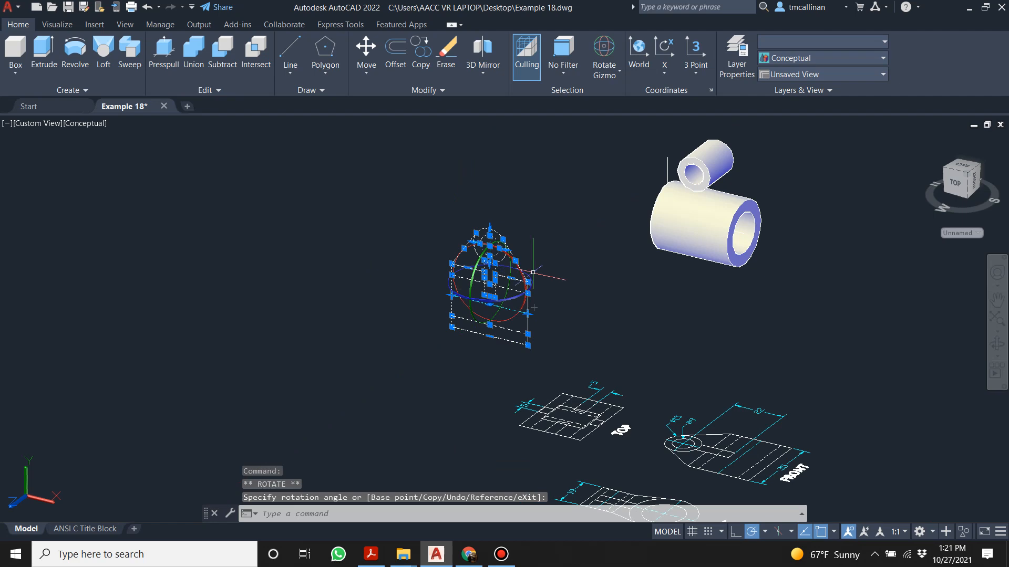
left_click(574, 273)
key("Escape")
key("Escape")
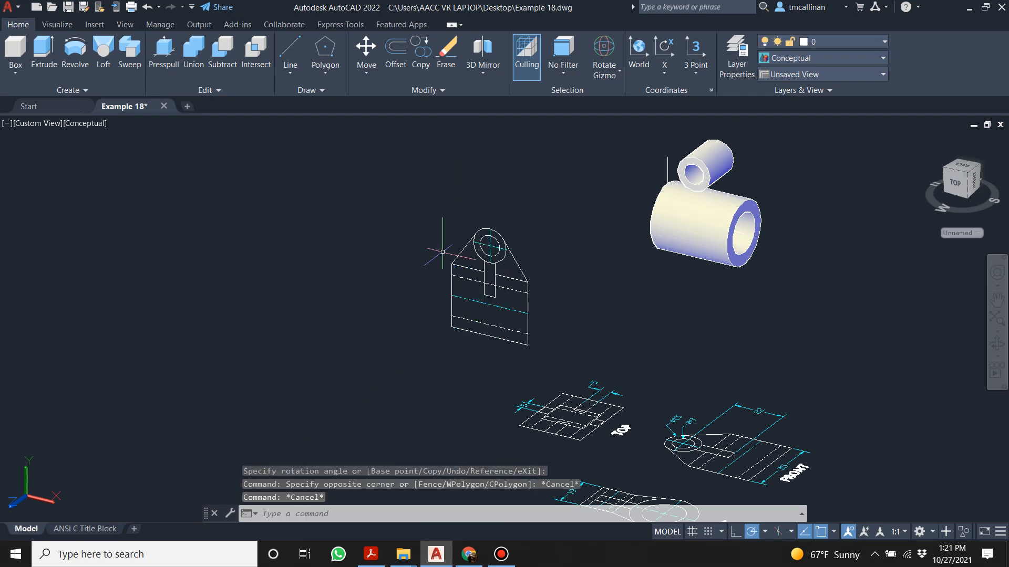
- Compare the orientation of the upright front view with the two hollow cylinders from several angles
key("Caps_Lock")
mouse_move(426, 286)
middle_mouse_down()
mouse_move(491, 300)
mouse_move(524, 255)
middle_mouse_up()
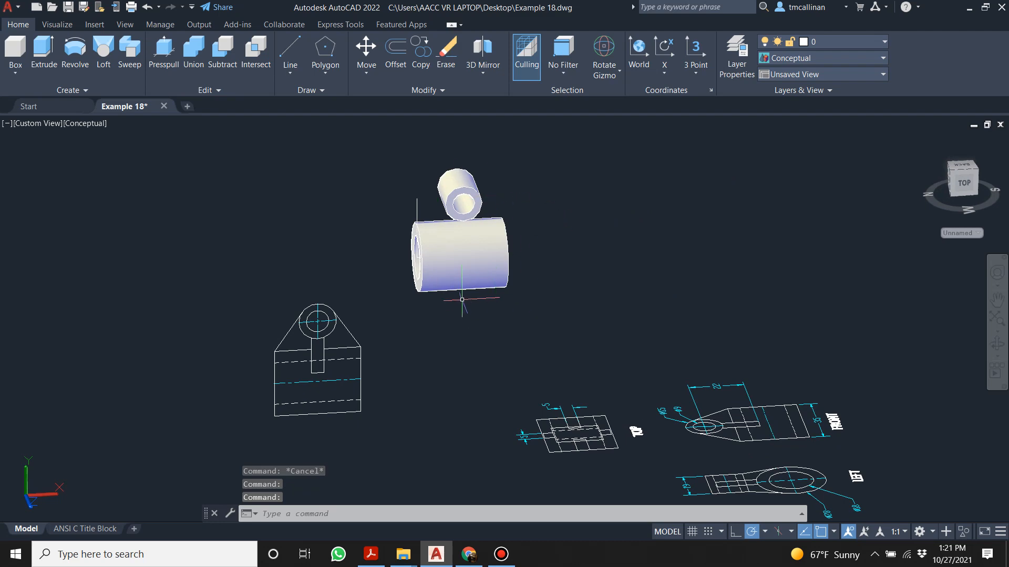
mouse_move(368, 297)
middle_mouse_down("shift")
mouse_move(393, 320)
mouse_move(366, 317)
middle_mouse_up("shift")
mouse_move(282, 407)
middle_mouse_down("shift")
mouse_move(342, 415)
mouse_move(348, 336)
mouse_move(369, 306)
middle_mouse_up("shift")
scroll(266, 455, "down", 4)
scroll(284, 430, "up", 4)
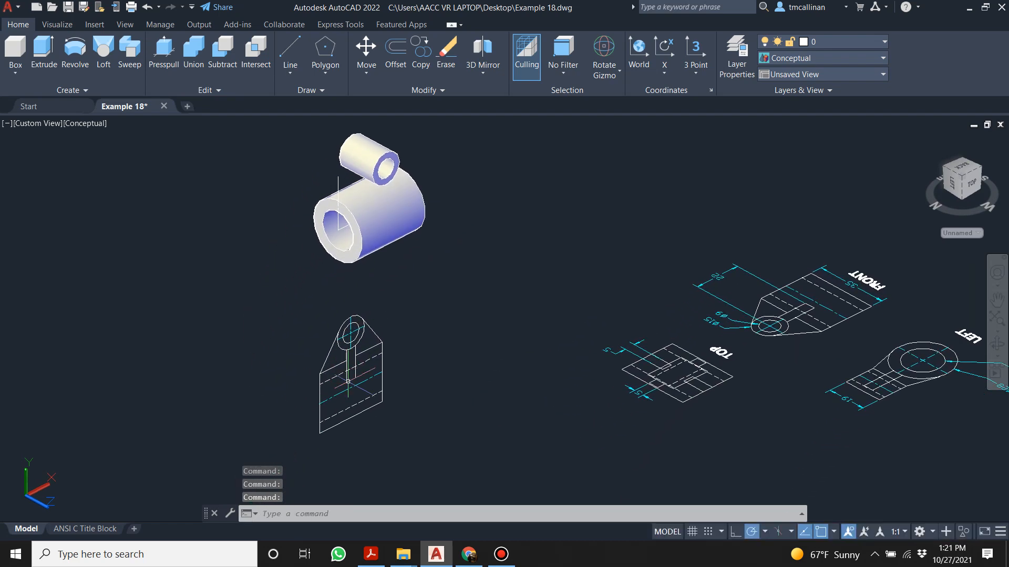
scroll(392, 422, "up", 2)
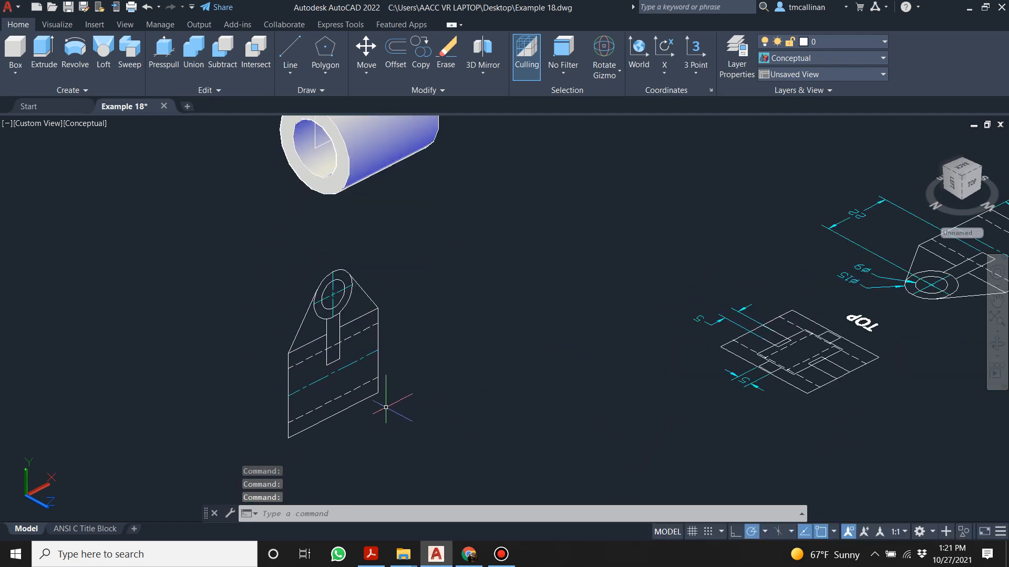
left_click(366, 47)
left_click(241, 259)
left_click(456, 488)
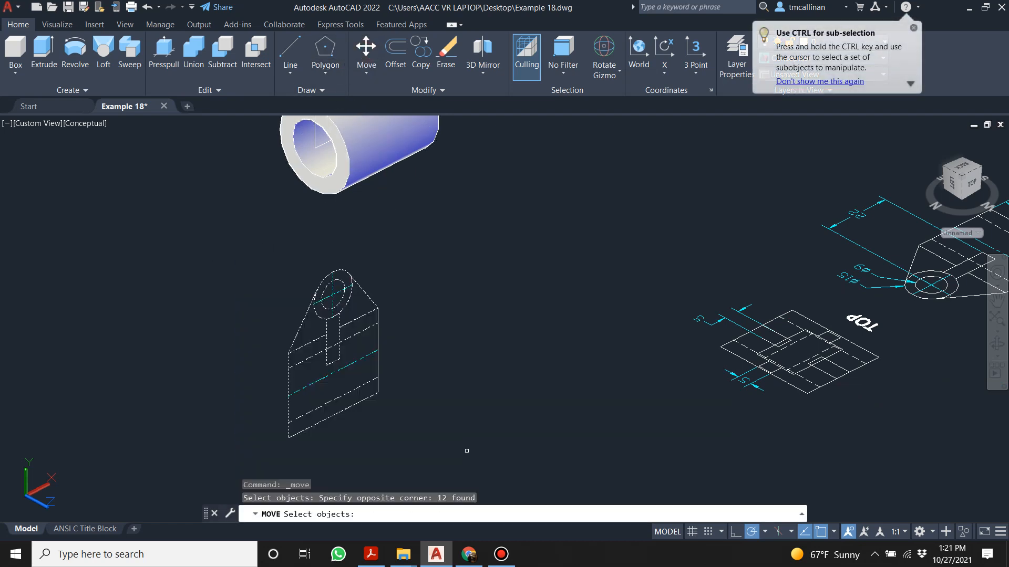
key("Return")
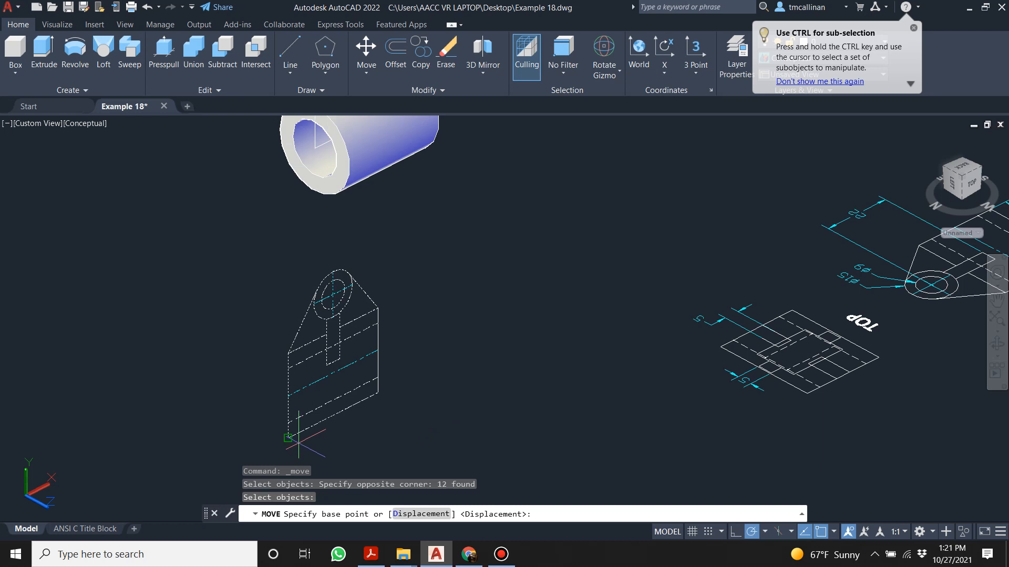
left_click(292, 437)
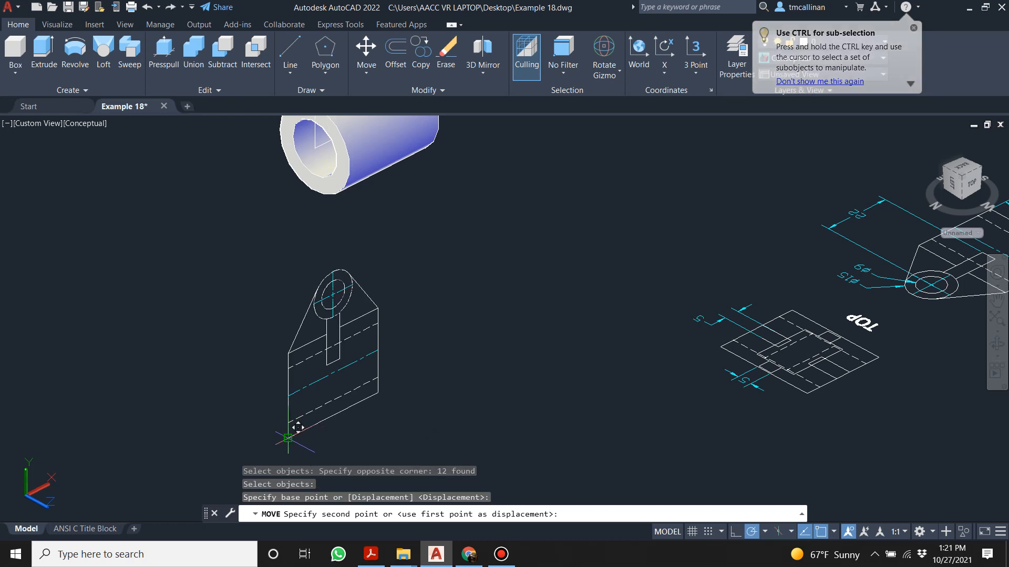
scroll(292, 437, "down", 2)
scroll(308, 243, "up", 2)
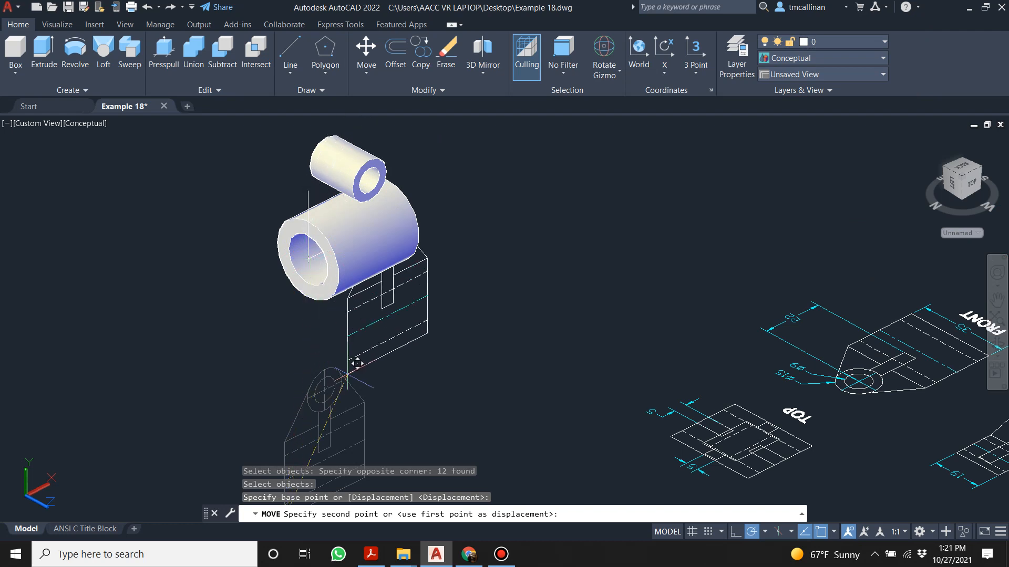
key("Escape")
- Try to move the upright front view from its centerline's end on the outline edge to the large cylinder's end-face centre
left_click(366, 50)
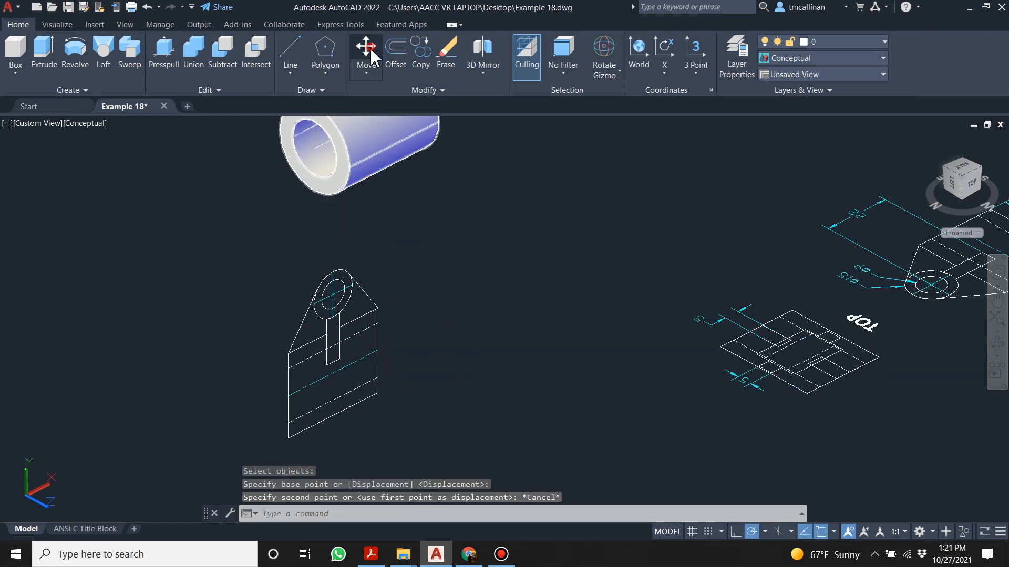
left_click(240, 251)
left_click(446, 466)
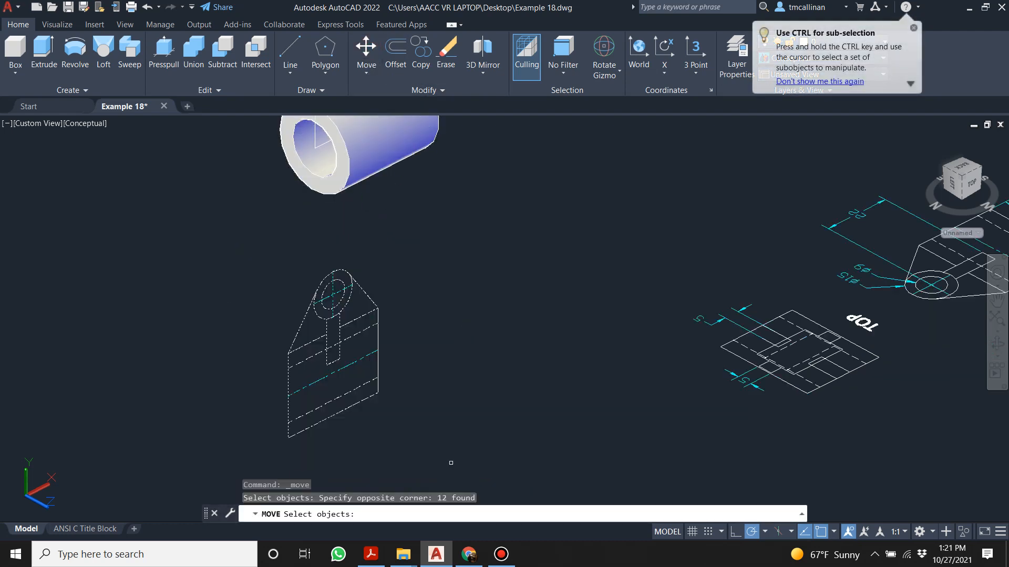
key("Return")
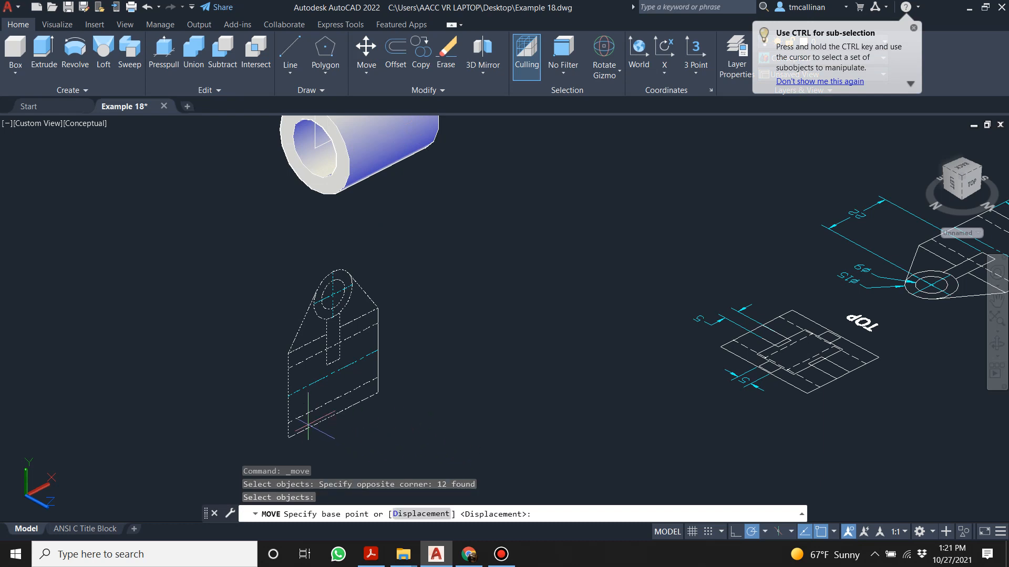
left_click(288, 396)
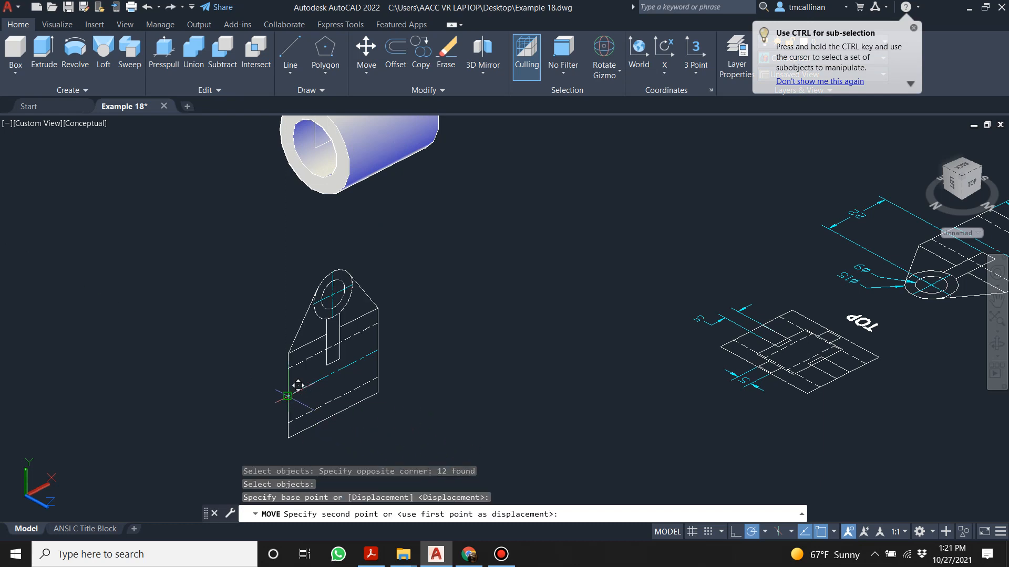
left_click(318, 148)
scroll(325, 174, "down", 2)
scroll(316, 158, "up", 4)
scroll(315, 155, "up", 2)
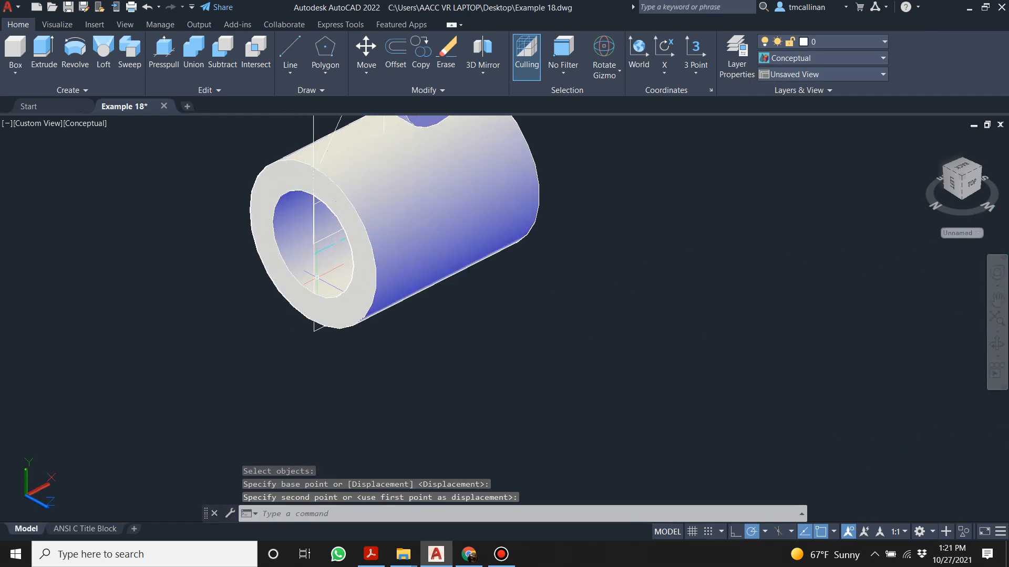
mouse_move(315, 226)
middle_mouse_down("shift")
mouse_move(307, 254)
mouse_move(280, 203)
mouse_move(352, 254)
mouse_move(339, 226)
middle_mouse_up("shift")
scroll(333, 192, "down", 3)
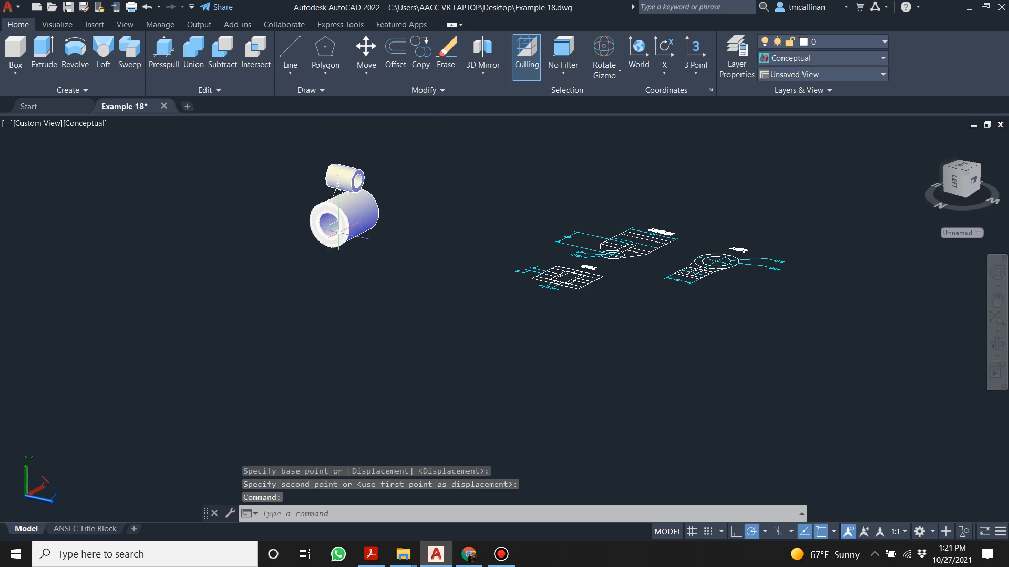
- Undo the last move of the upright front view
key("ctrl+z")
key("ctrl+z")
key("ctrl+z")
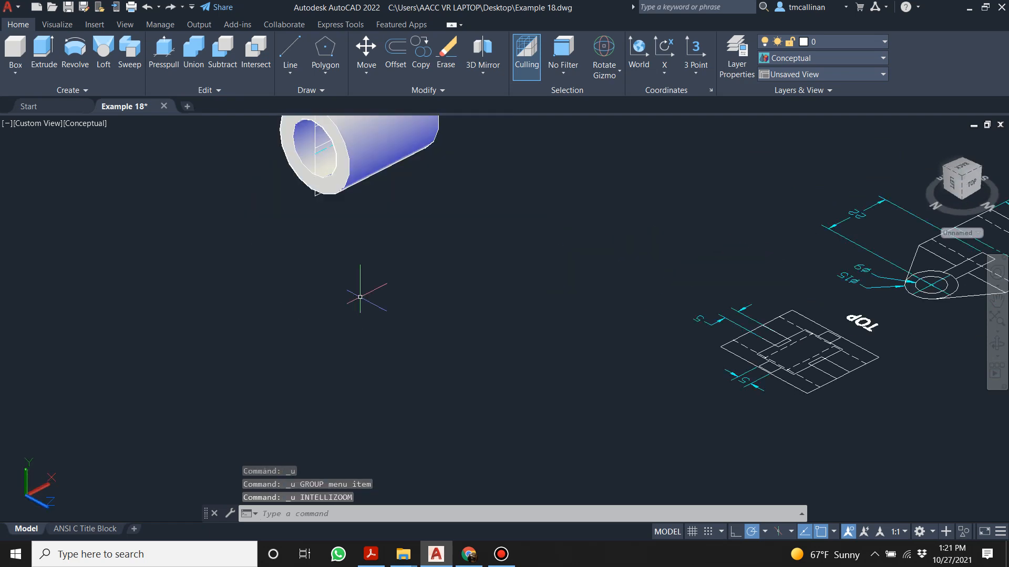
key("ctrl+z")
- Move the upright front view from the end of its large-cylinder centerline to the centre of the large cylinder's end face
middle_click_drag(302, 398, 315, 368, "shift")
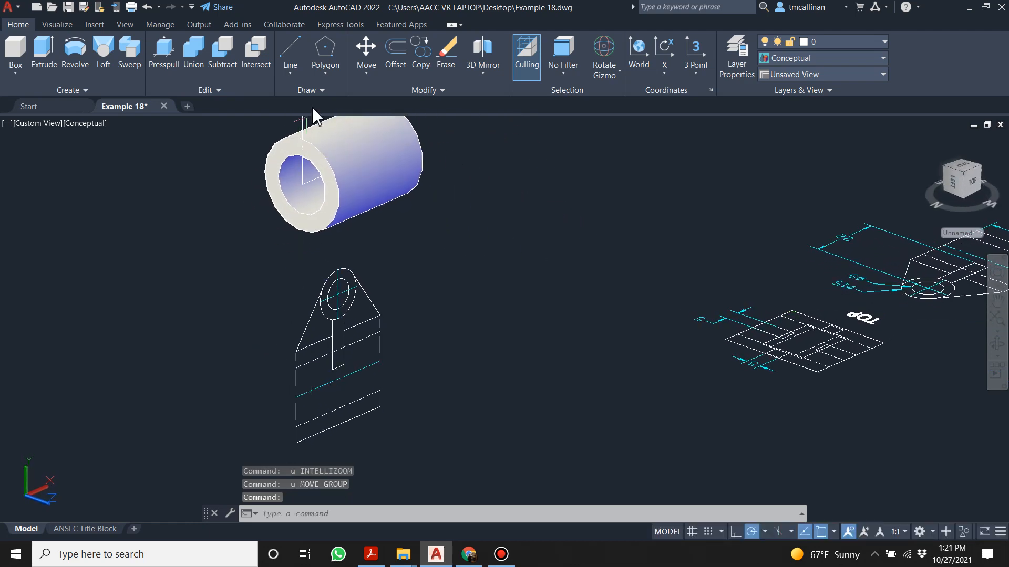
left_click(366, 50)
left_click(251, 254)
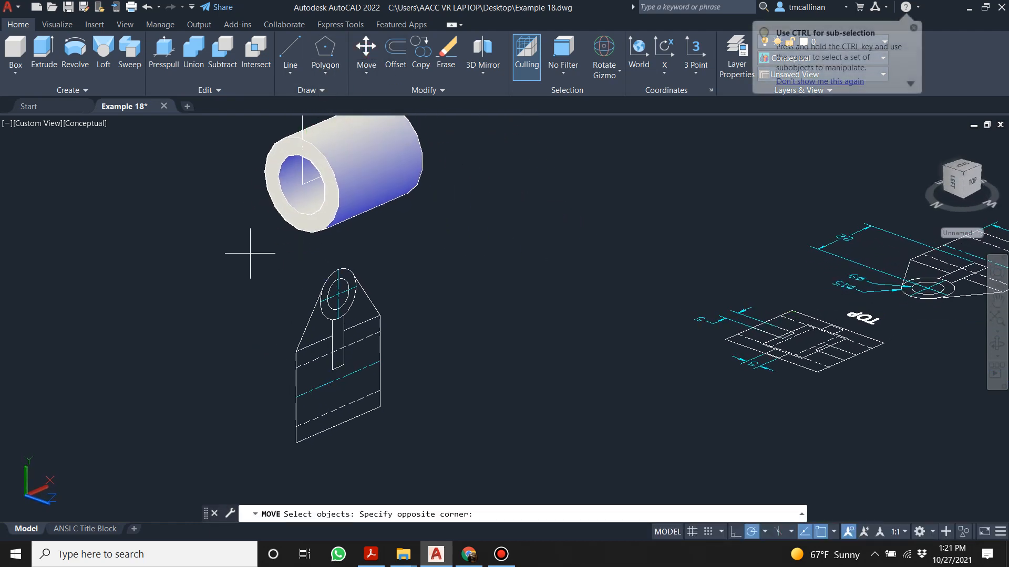
left_click(432, 468)
key("Return")
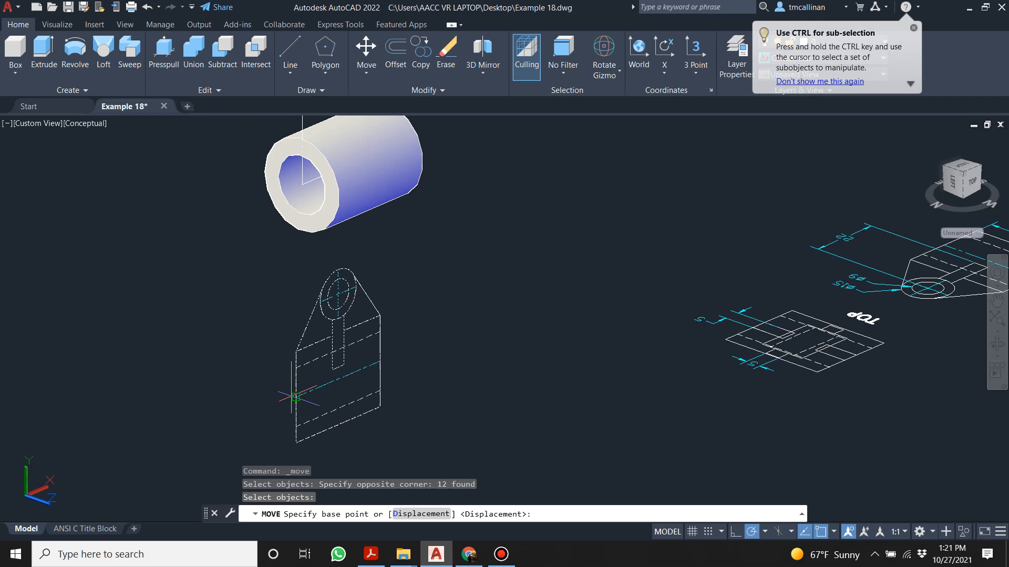
left_click(296, 397)
scroll(417, 258, "up", 6)
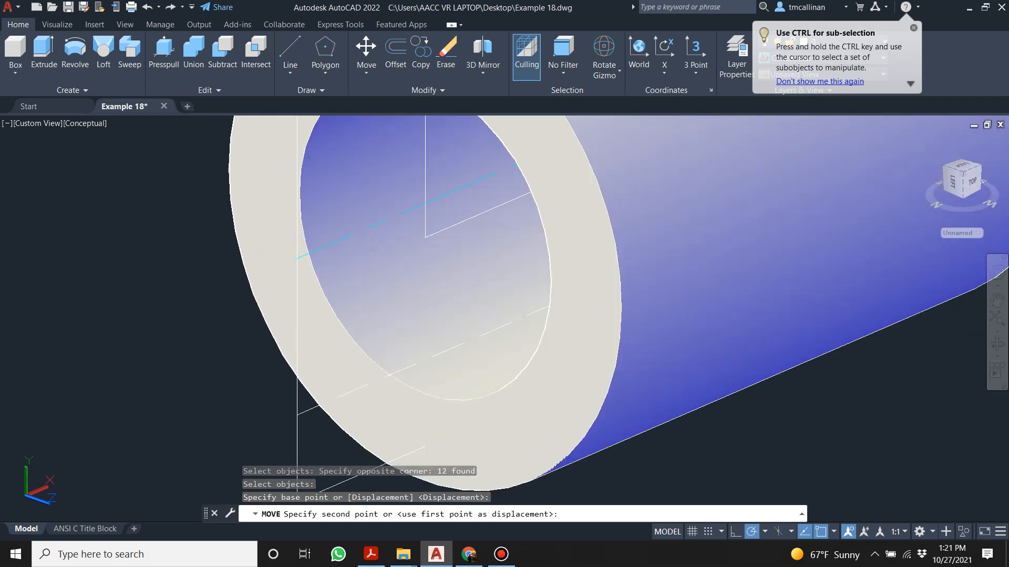
left_click(428, 233)
scroll(428, 253, "down", 5)
key("Escape")
scroll(441, 339, "down", 2)
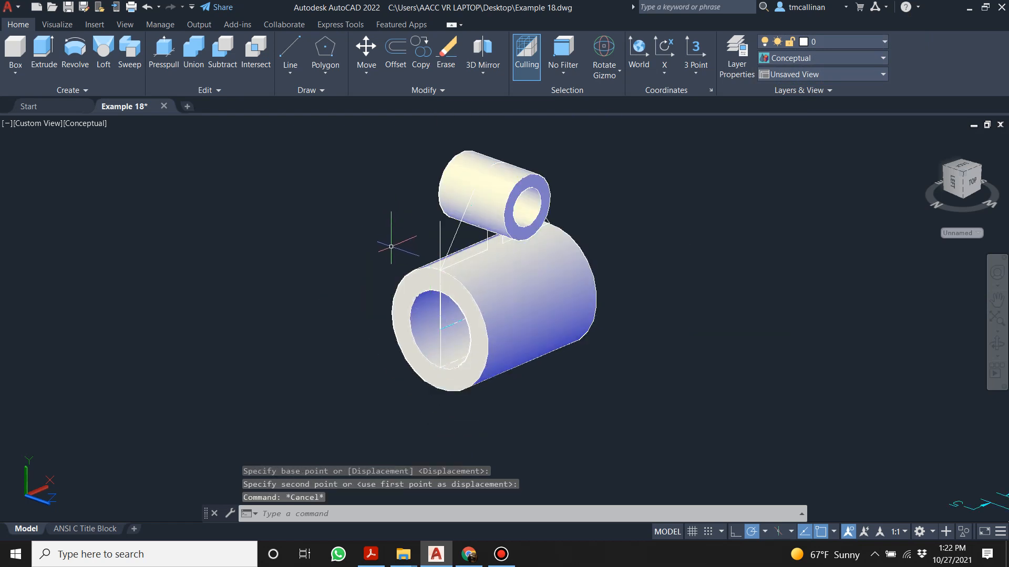
- Examine from several angles where the upright front view's sloped edge meets the two hollow cylinders
middle_click_drag(441, 323, 455, 291, "shift")
scroll(467, 215, "up", 3)
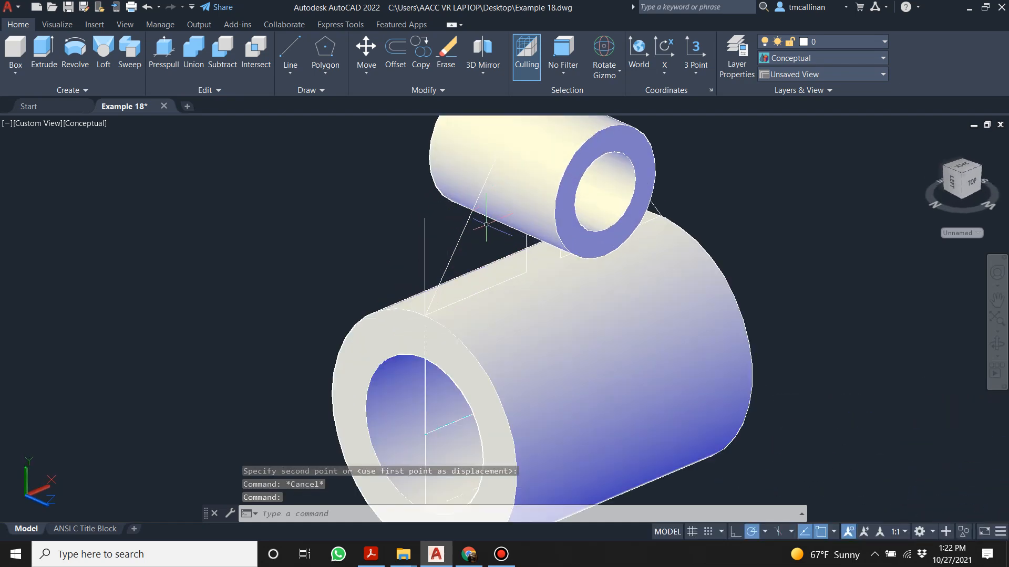
scroll(478, 212, "down", 1)
left_click(464, 225)
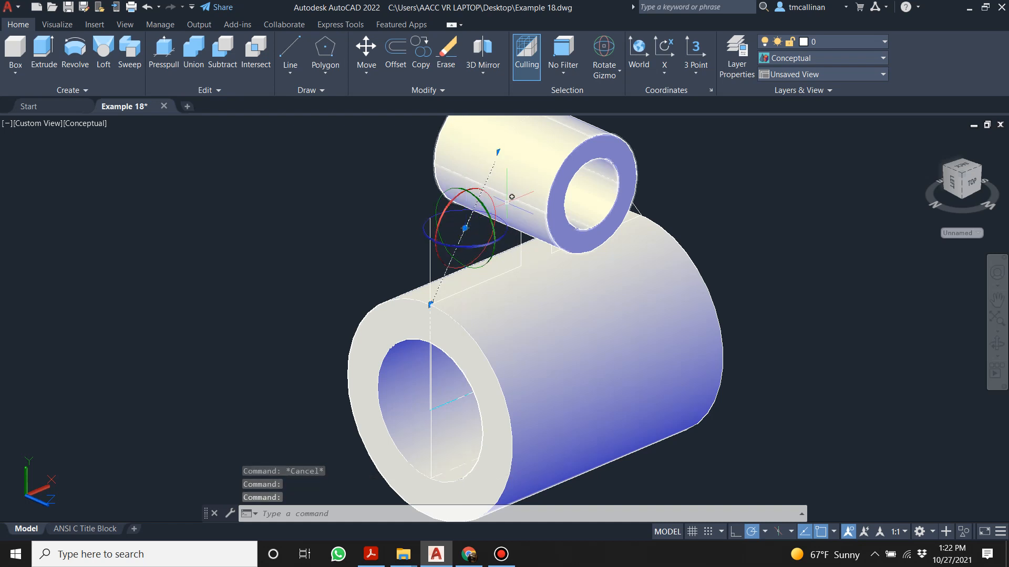
middle_click_drag(462, 189, 440, 162, "shift")
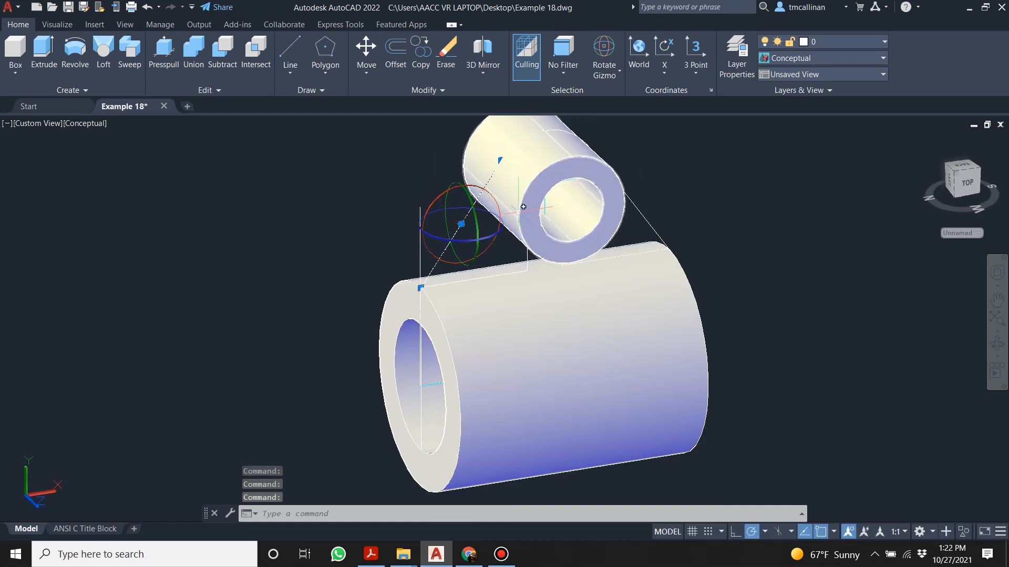
middle_click_drag(504, 256, 497, 155, "shift")
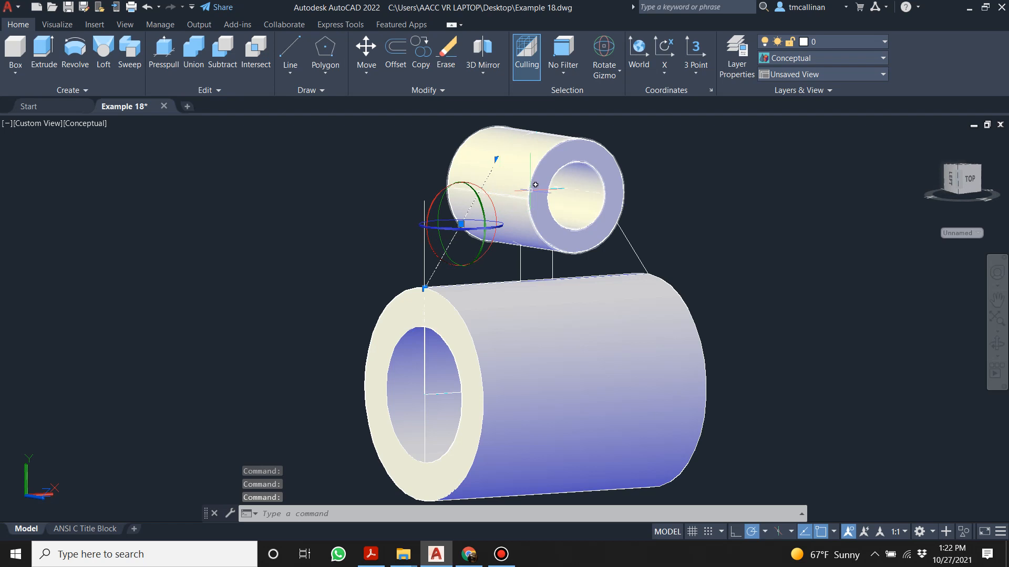
scroll(497, 179, "down", 2)
scroll(573, 233, "up", 4)
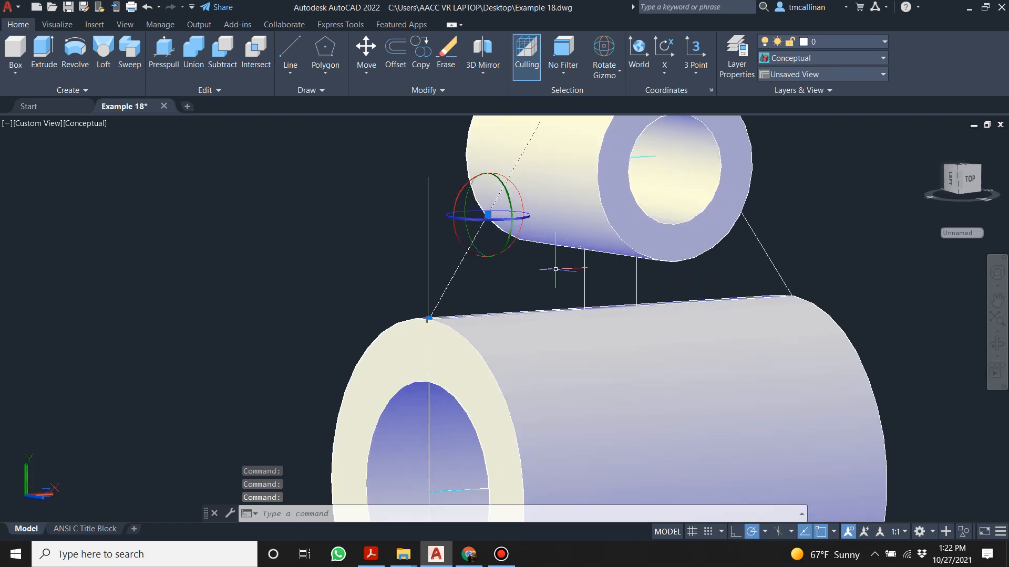
scroll(572, 232, "down", 5)
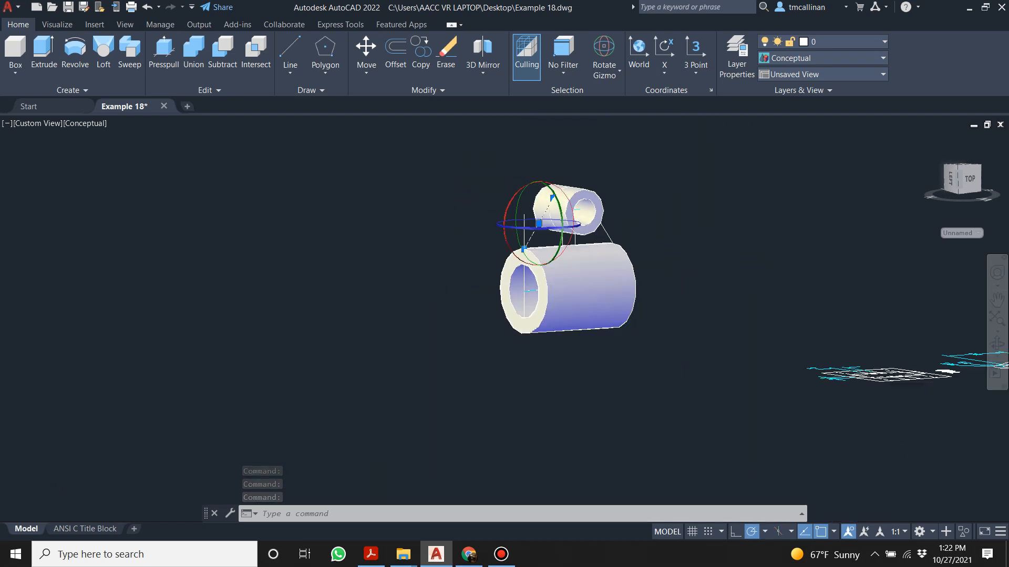
- Try to window-select the front view's web lines where they overlap the two cylinders
key("Escape")
left_click(496, 171)
left_click(561, 223)
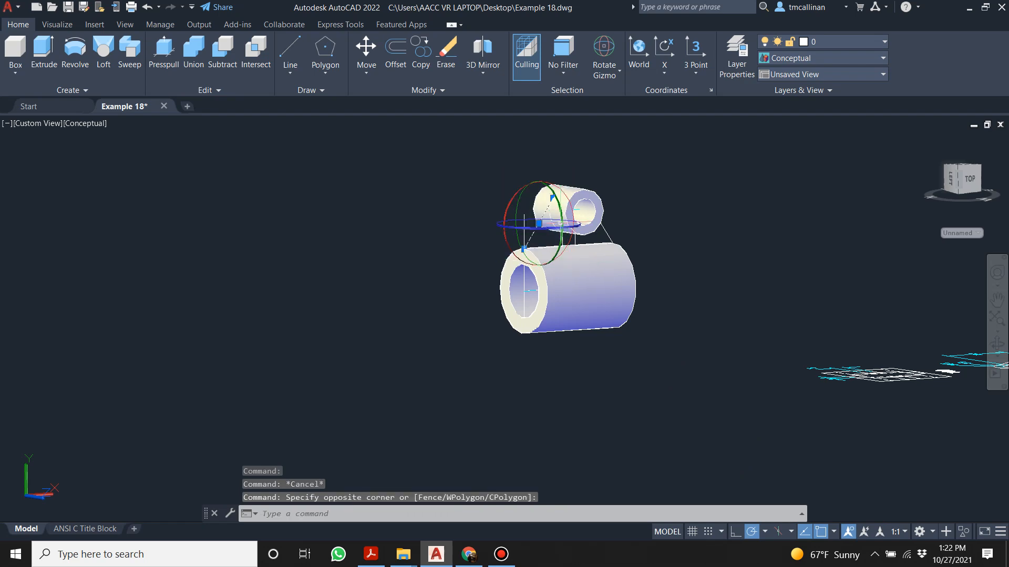
scroll(561, 222, "up", 5)
key("Escape")
middle_click_drag(582, 284, 549, 332, "shift")
scroll(549, 332, "down", 3)
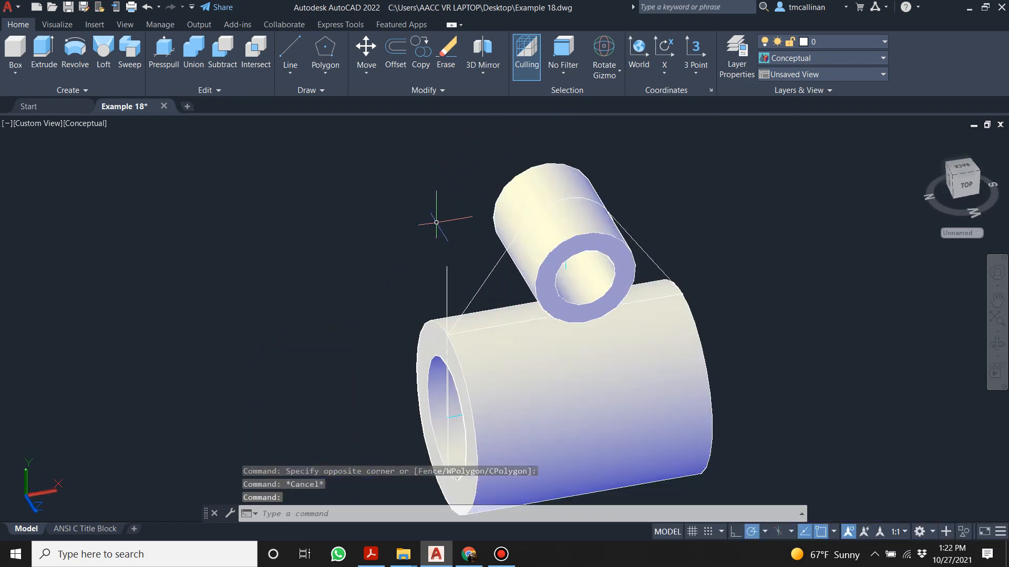
left_click(392, 157)
left_click(601, 356)
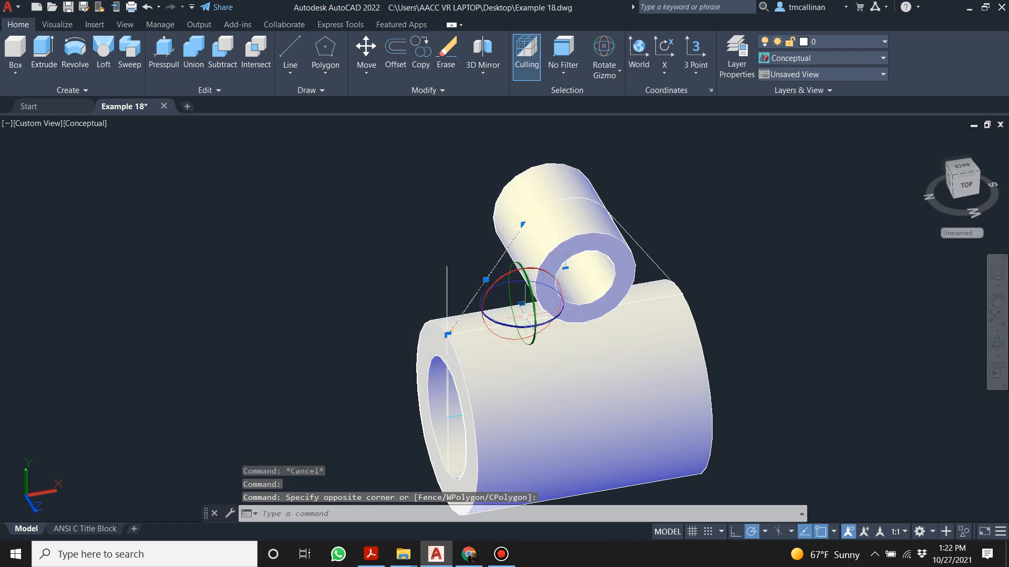
middle_click_drag(495, 295, 508, 230, "shift")
scroll(508, 230, "down", 5)
scroll(509, 231, "up", 5)
mouse_move(708, 355)
middle_mouse_down("shift")
mouse_move(713, 386)
mouse_move(698, 367)
middle_mouse_up("shift")
scroll(699, 368, "down", 5)
- Undo the move of the upright front view onto the large cylinder
key("ctrl+z")
key("ctrl+z")
key("ctrl+z")
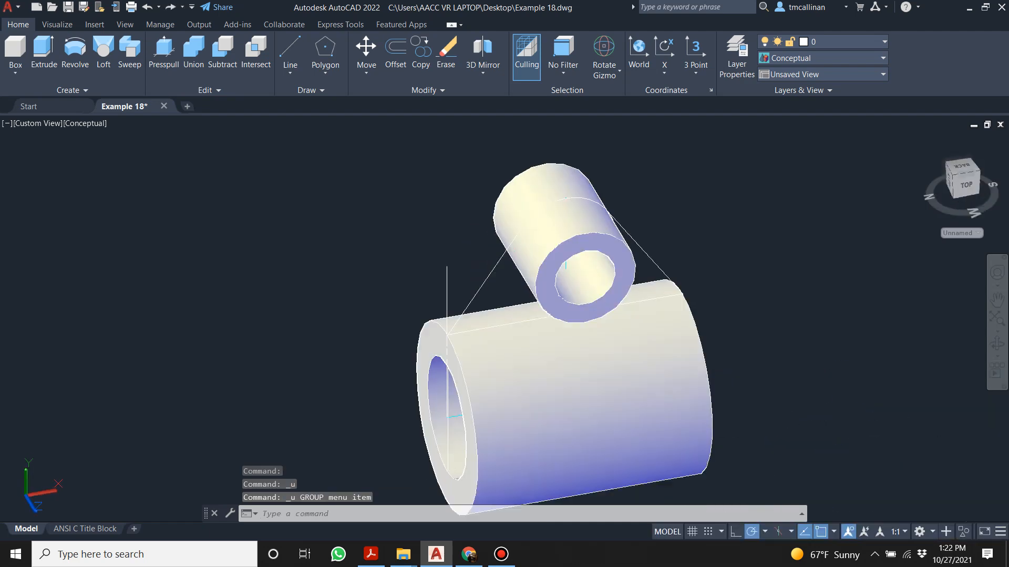
key("ctrl+z")
key("ctrl+z")
key("ctrl+z")
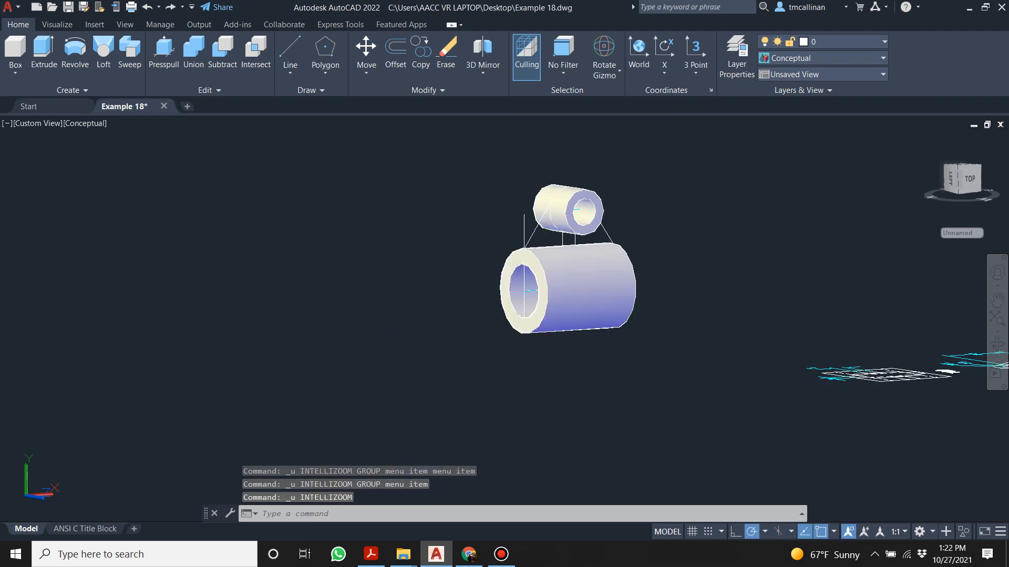
key("ctrl+z")
key("ctrl+z")
key("ctrl+z")
key("ctrl+z")
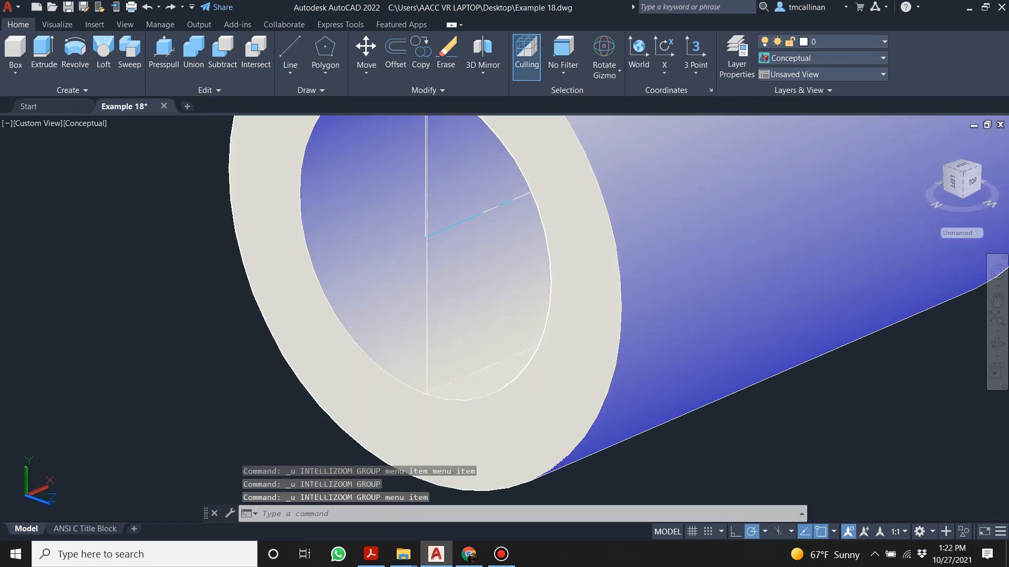
key("ctrl+z")
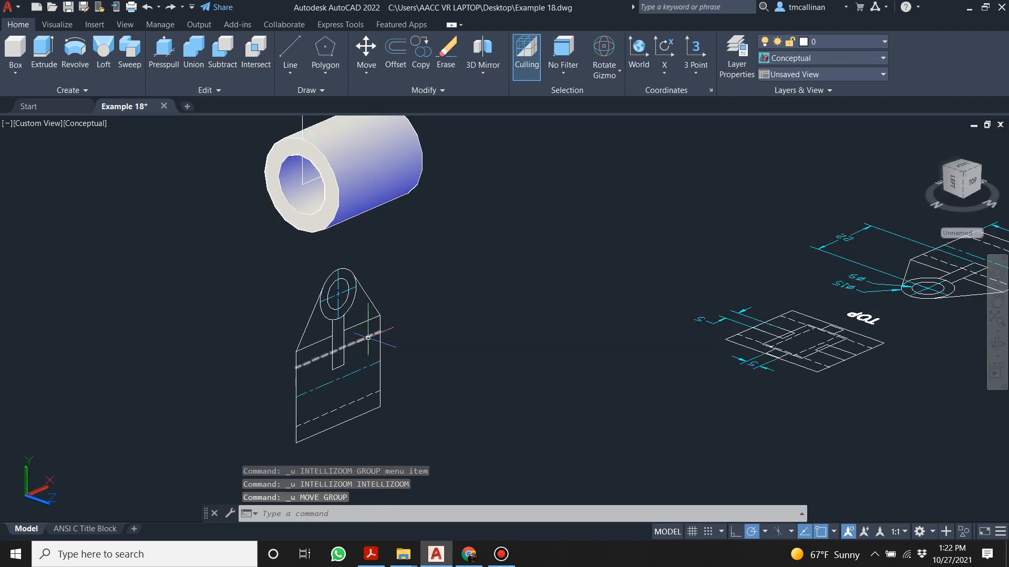
- Erase the two dashed hidden lines across the rectangular body of the upright front view
scroll(368, 337, "up", 2)
middle_click_drag(394, 363, 331, 342, "shift")
scroll(370, 290, "up", 2)
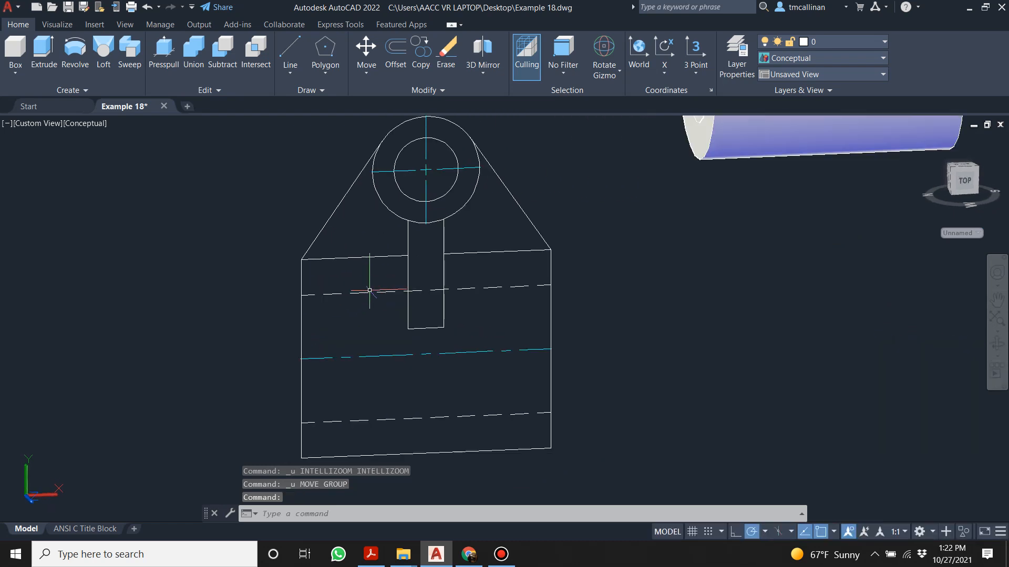
left_click(369, 287)
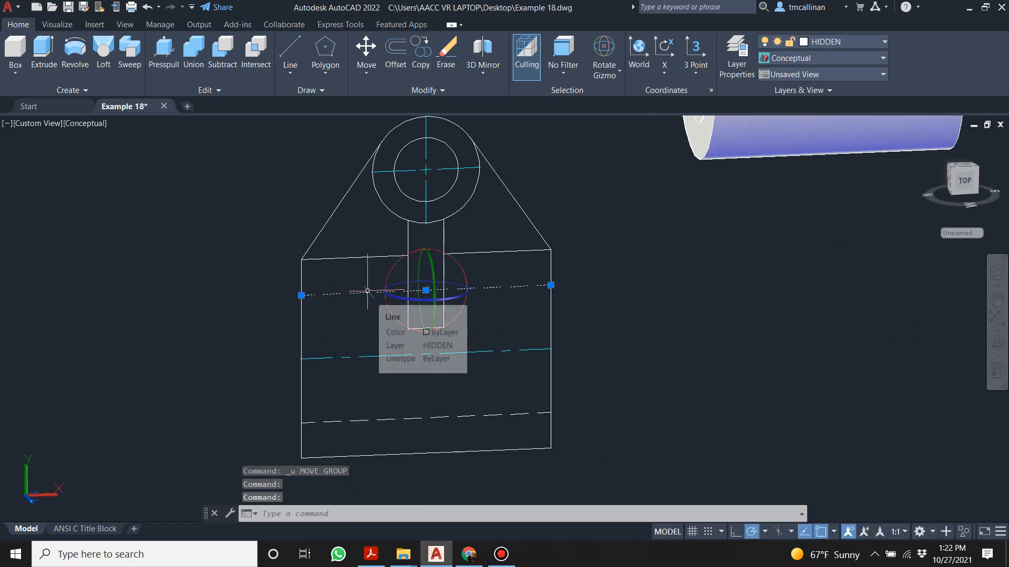
key("Delete")
left_click(364, 420)
key("Delete")
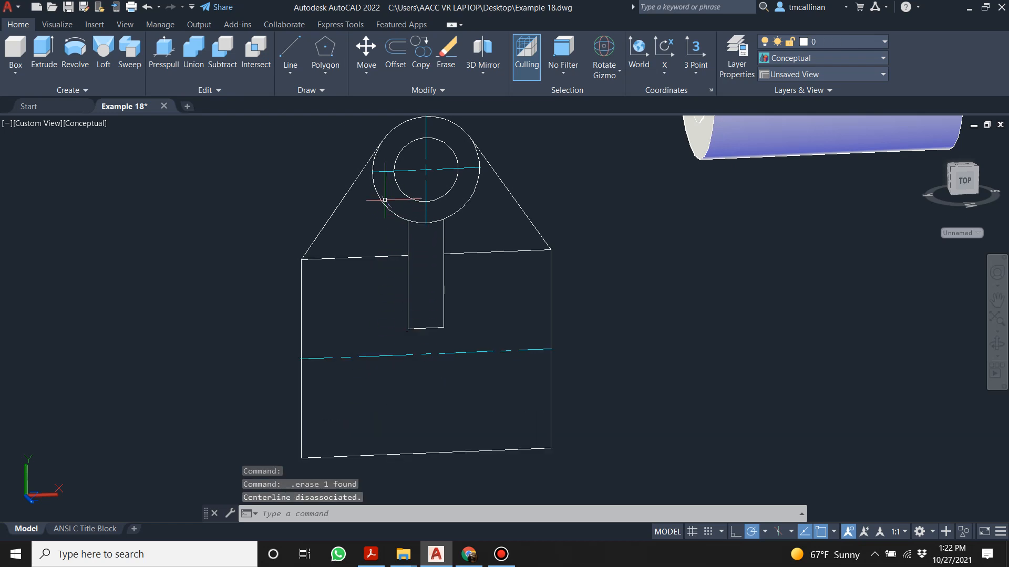
- Trim the outer circle's upper arc and bottom segment, plus the stem's left edge below the body's top edge
scroll(426, 210, "down", 5)
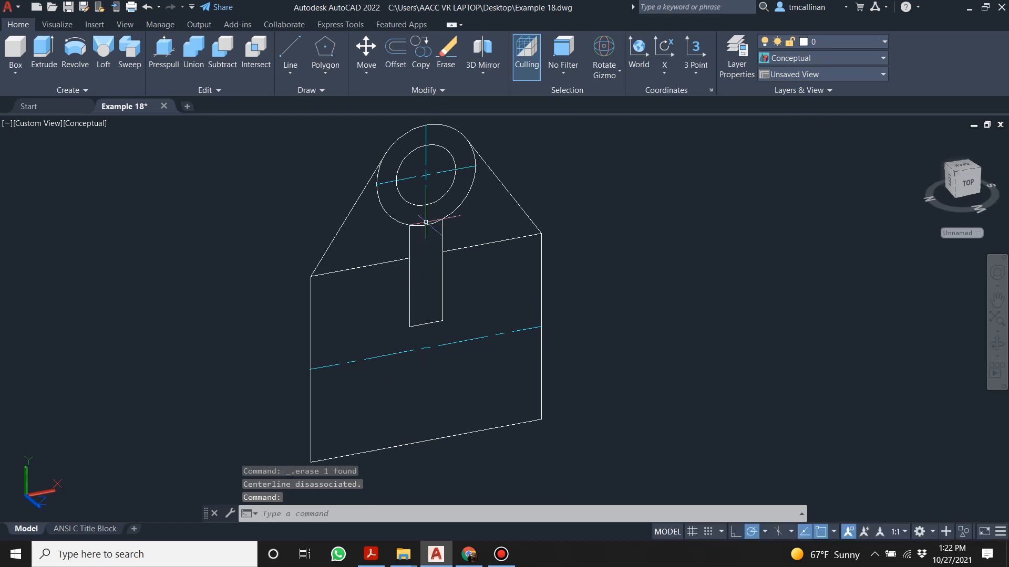
scroll(333, 167, "up", 2)
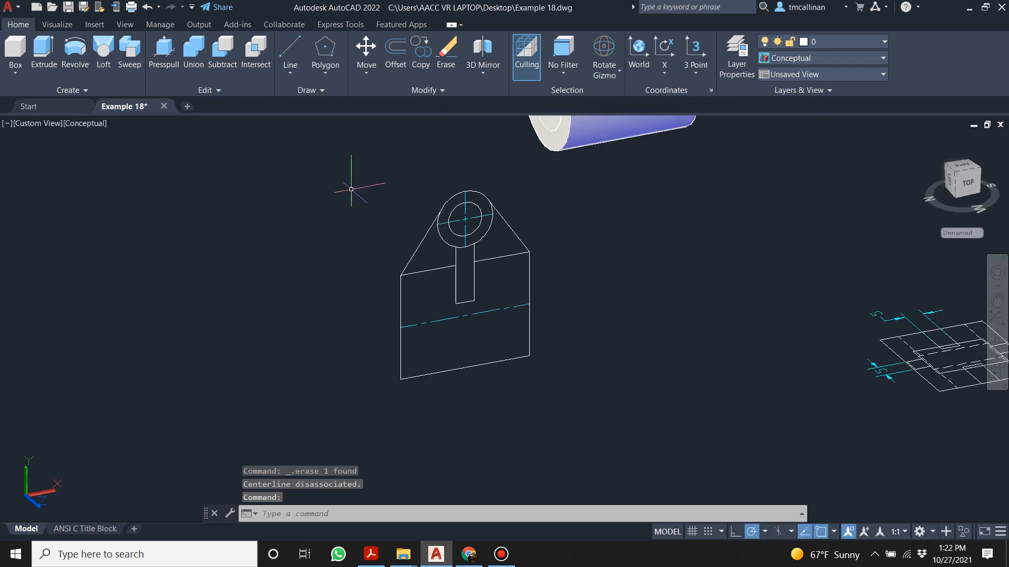
type("trim")
key("Return")
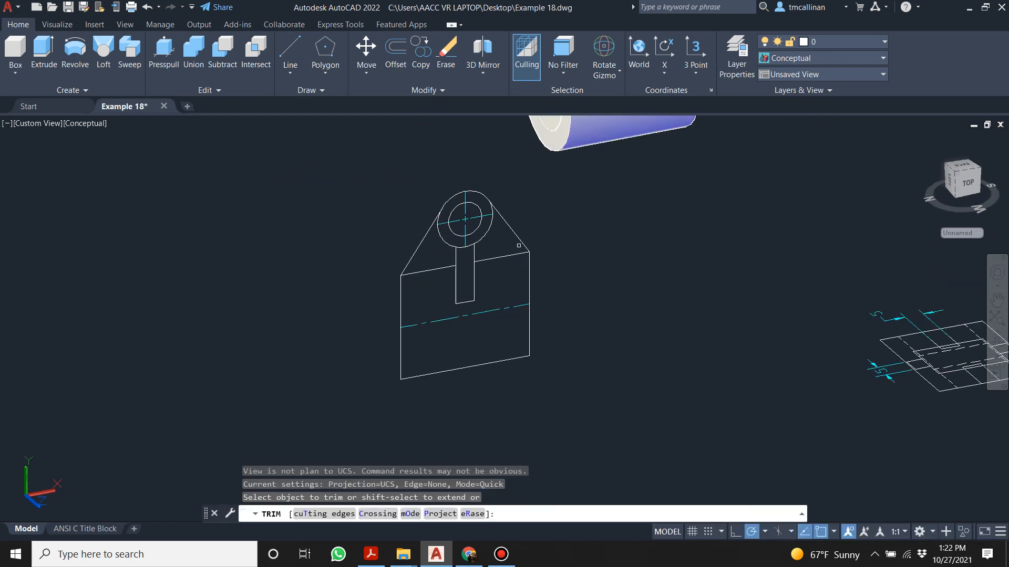
scroll(474, 239, "up", 2)
left_click(455, 253)
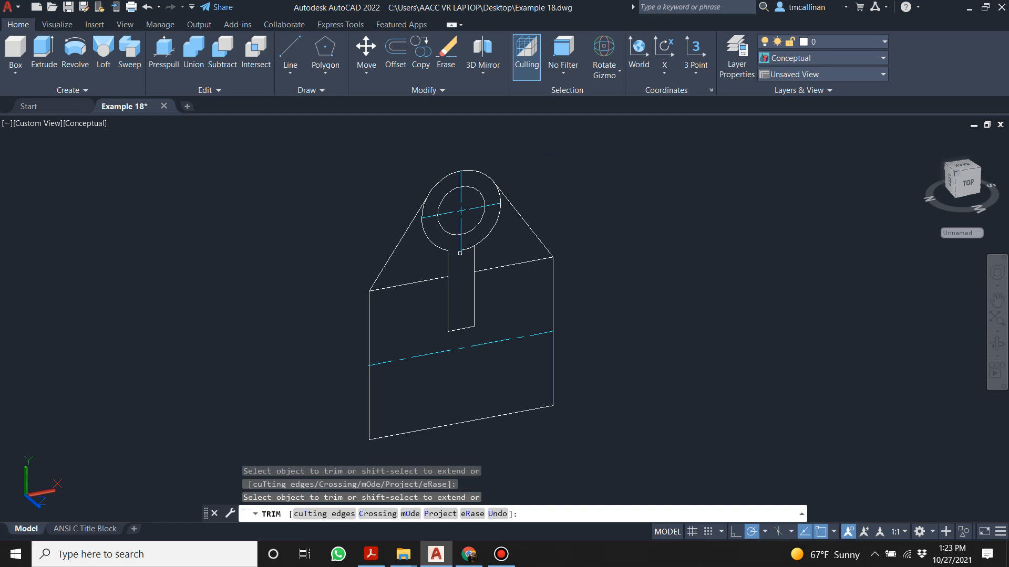
left_click(491, 190)
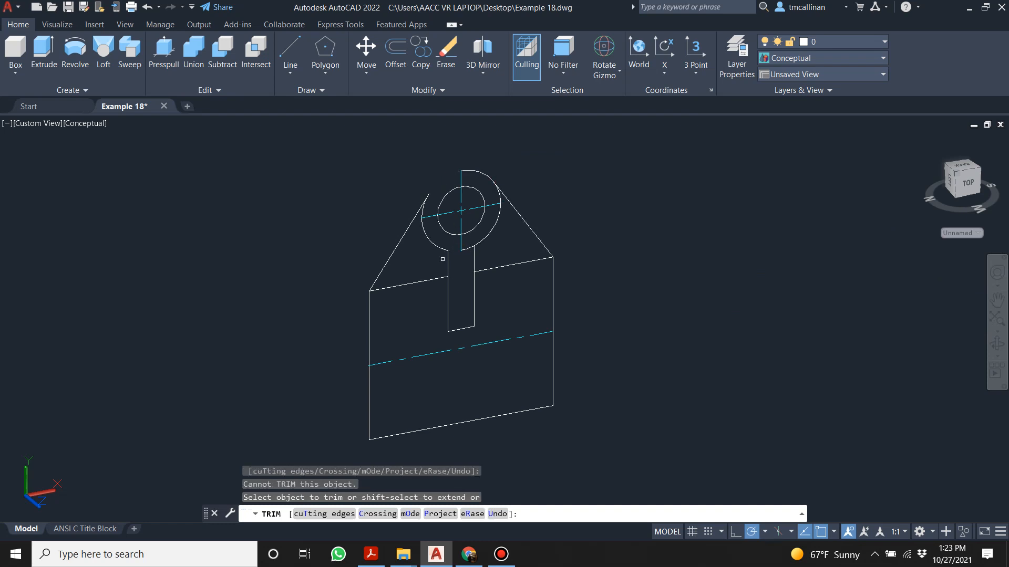
left_click(446, 293)
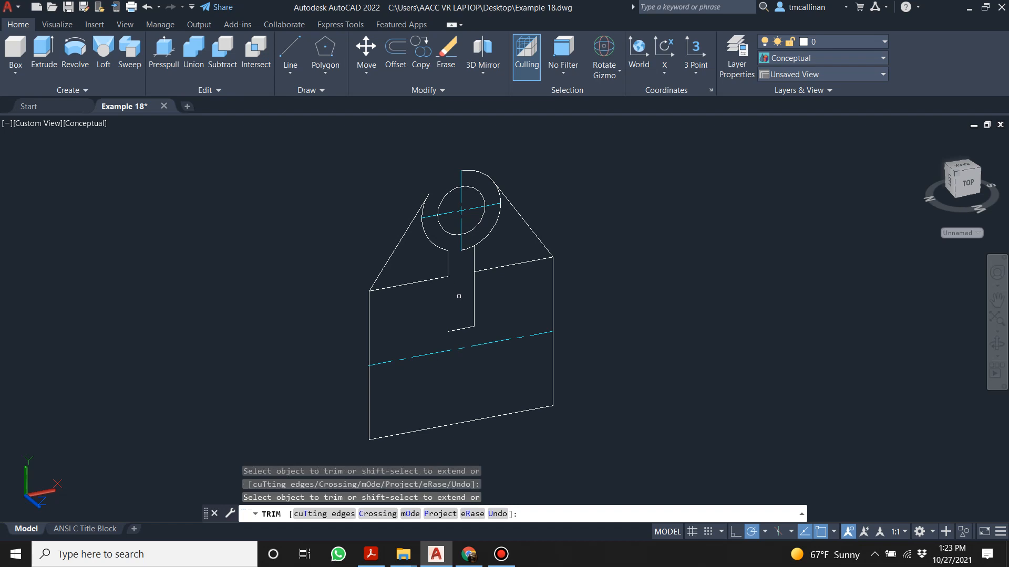
key("Escape")
key("Escape")
- Erase the stem's right edge and bottom edge from the upright front view
left_click(494, 341)
key("Escape")
key("Escape")
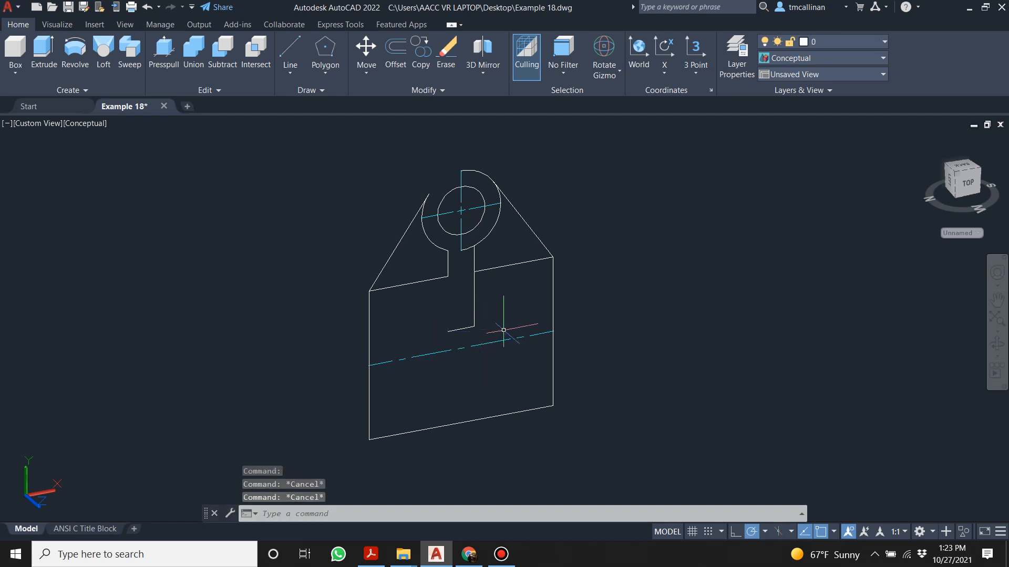
left_click(503, 330)
left_click(450, 317)
key("Delete")
- Try to erase the right half of the upright front view with a crossing selection, and undo the erasure
scroll(478, 209, "up", 2)
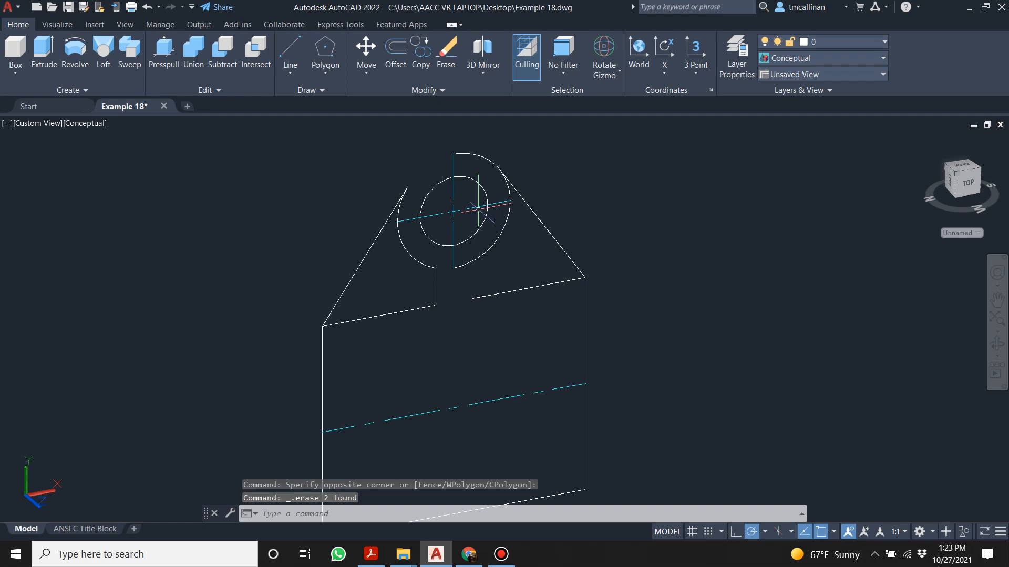
left_click(434, 141)
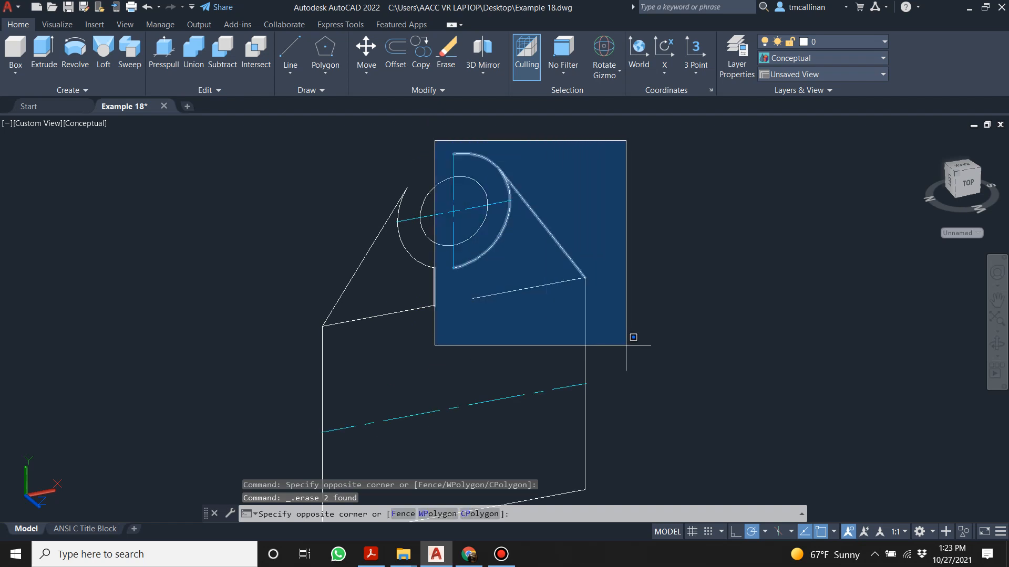
left_click(641, 329)
key("Escape")
key("Escape")
left_click(431, 141)
key("Escape")
key("Escape")
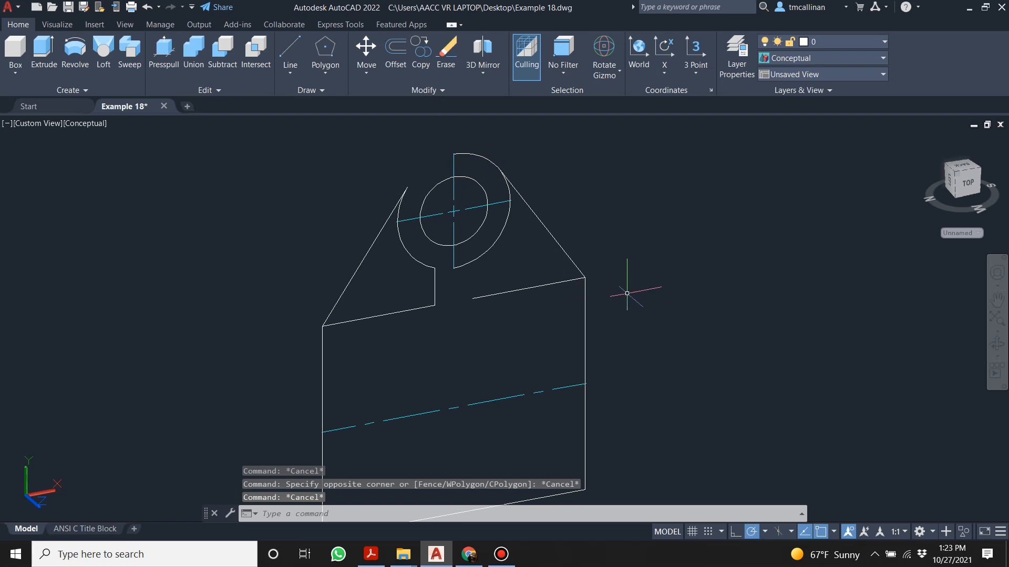
left_click(627, 293)
left_click(428, 175)
key("Delete")
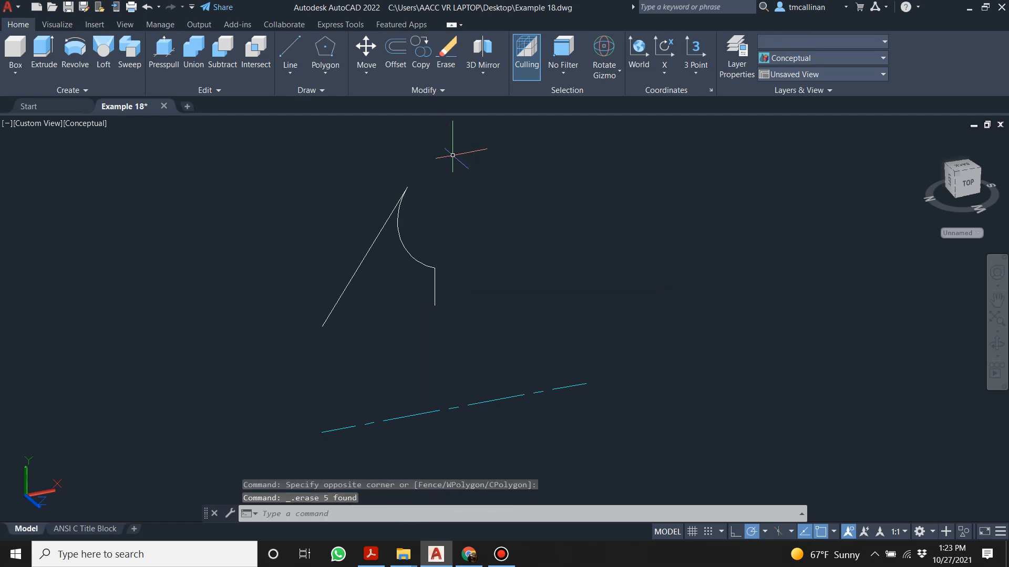
key("ctrl+z")
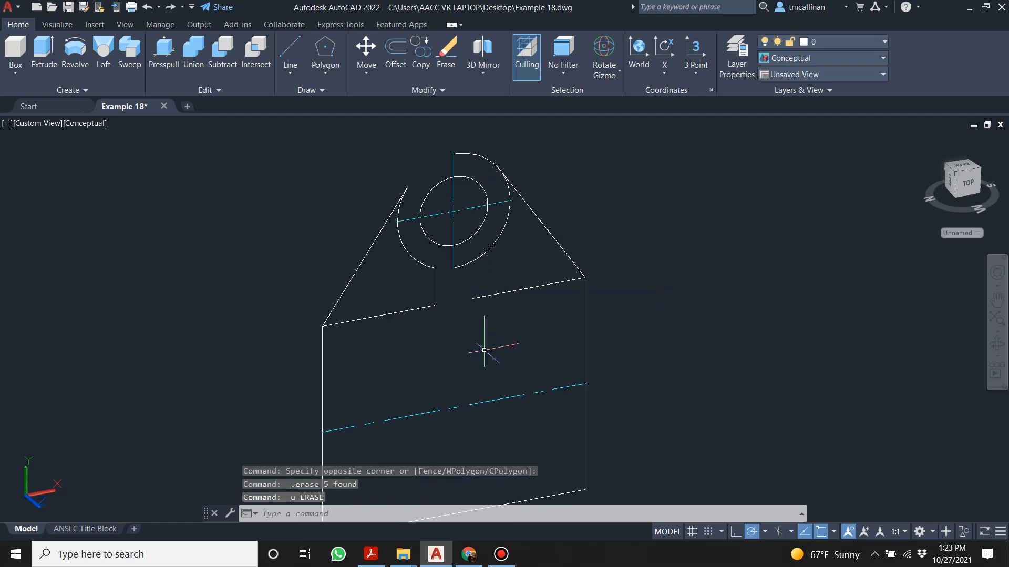
key("Escape")
key("Escape")
- Trim the body's left edge above the centerline and erase the remaining body outline, keeping the centerline and the left web's bottom edge
type("tri")
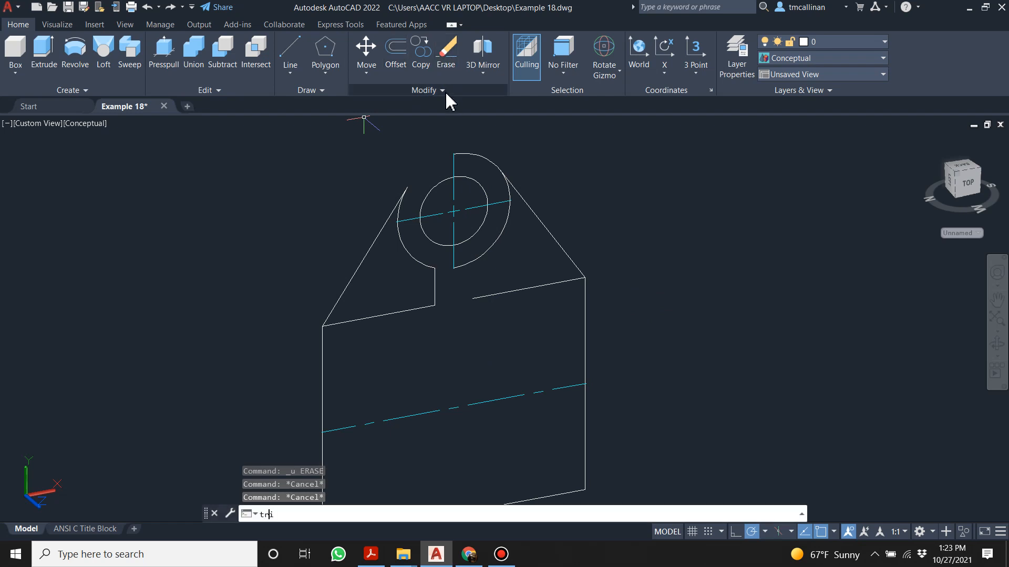
type("m")
key("Return")
key("Escape")
key("Escape")
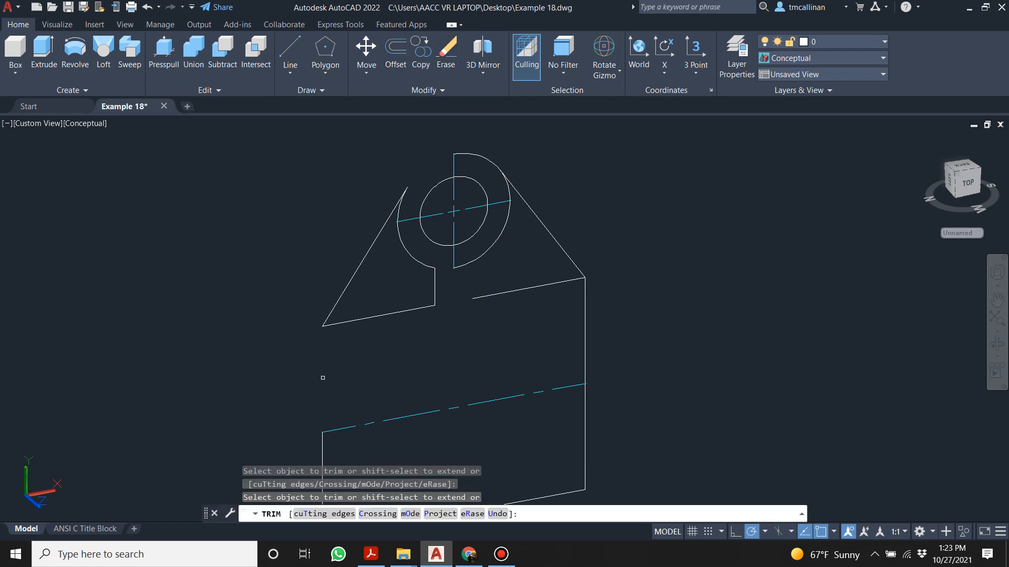
scroll(417, 348, "down", 4)
left_click(506, 408)
left_click(456, 400)
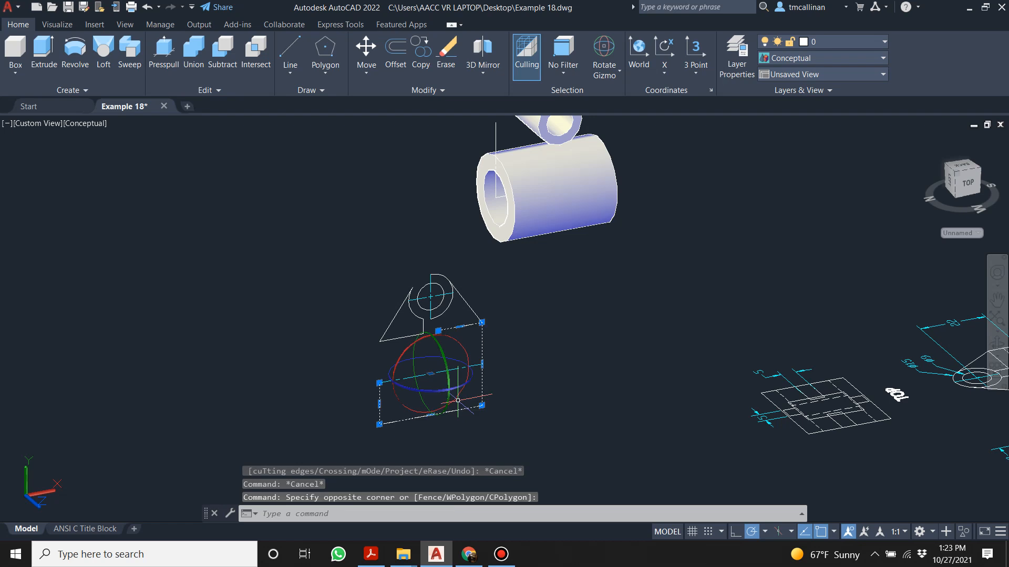
key("Delete")
- Erase the right sloped line, the right outer arc, the inner circle and its center mark
scroll(488, 317, "up", 2)
left_click(448, 290)
left_click(460, 283)
left_click(461, 321)
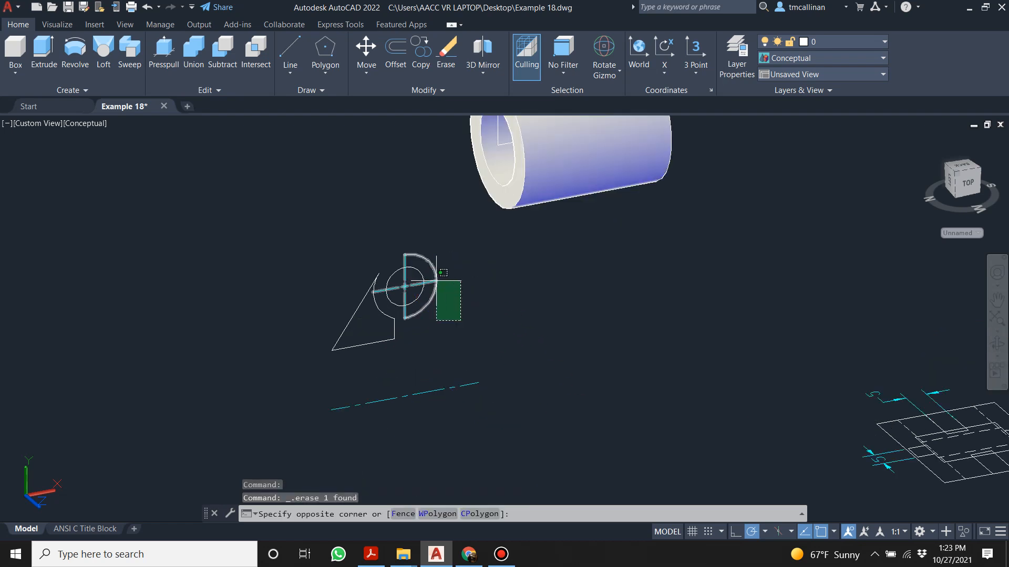
left_click(414, 240)
key("Delete")
scroll(394, 337, "down", 2)
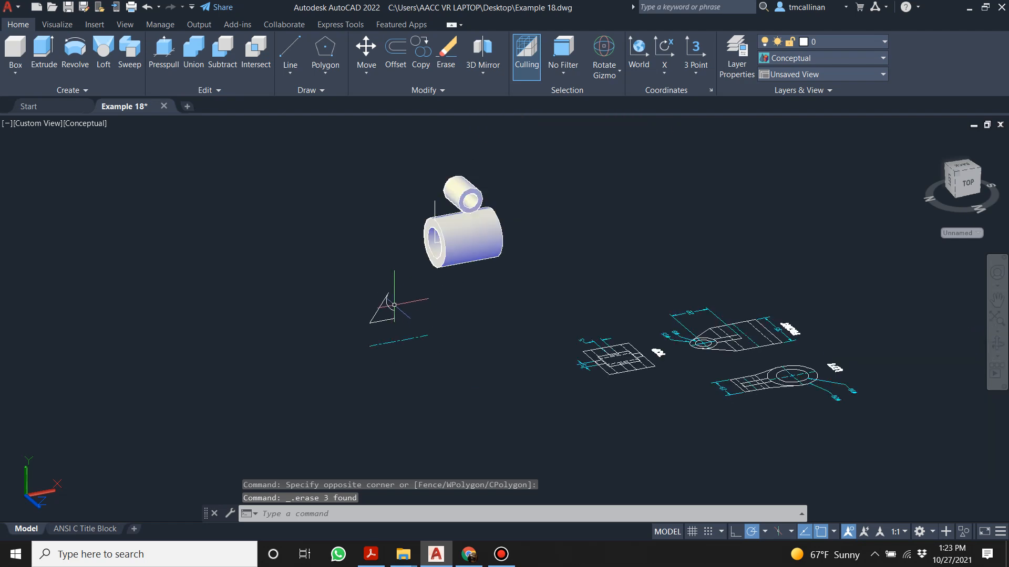
mouse_move(388, 263)
middle_mouse_down("shift")
mouse_move(417, 252)
mouse_move(375, 267)
middle_mouse_up("shift")
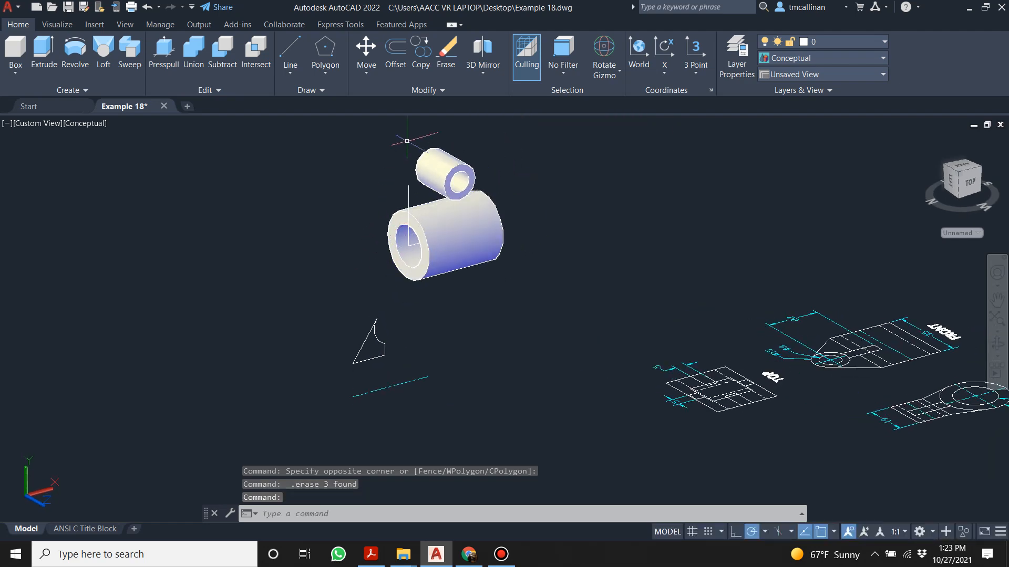
left_click(366, 47)
left_click(317, 300)
left_click(459, 415)
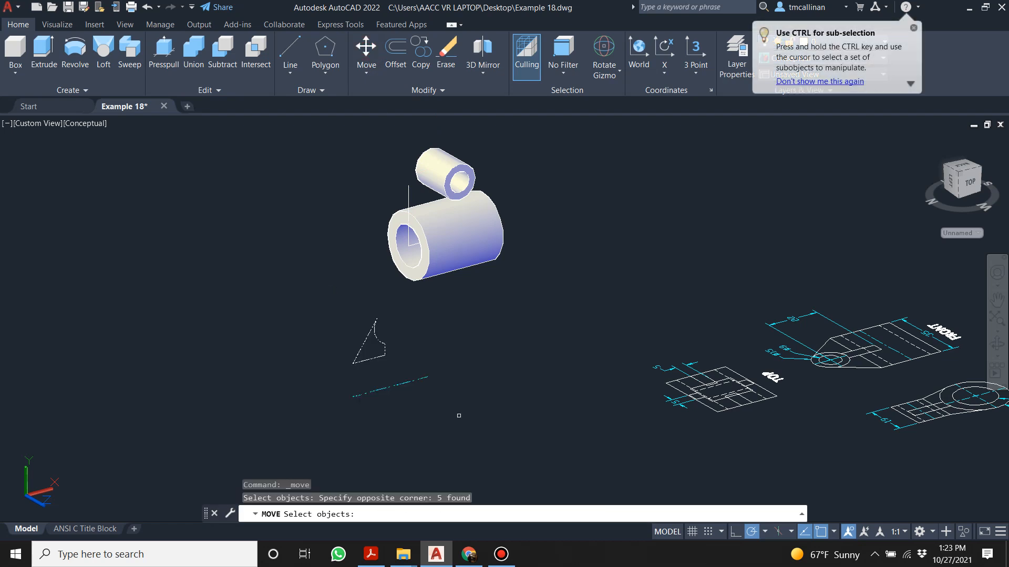
key("Escape")
key("Escape")
key("Escape")
- Convert the closed left web outline into a region
scroll(366, 346, "up", 1)
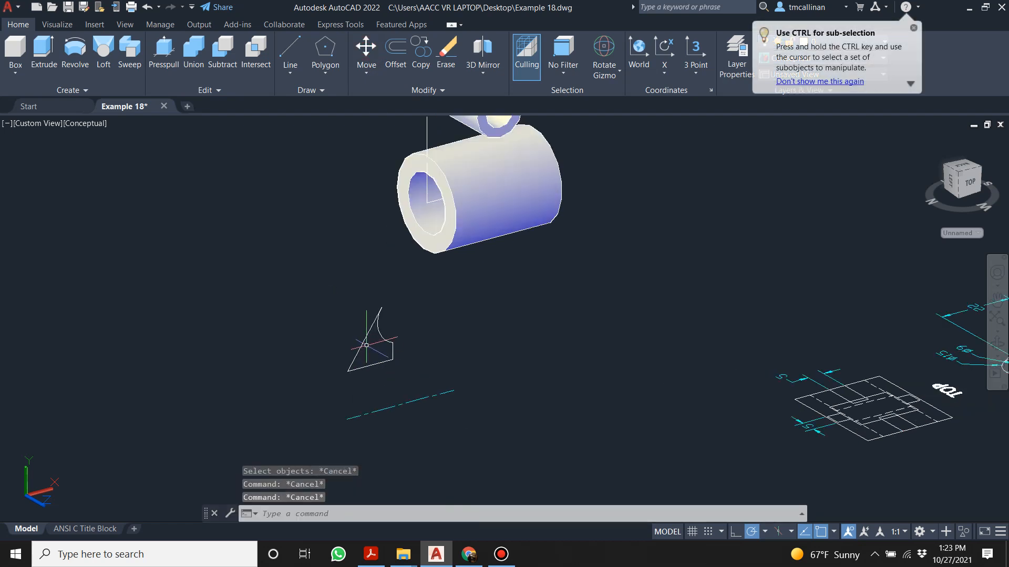
type("reg")
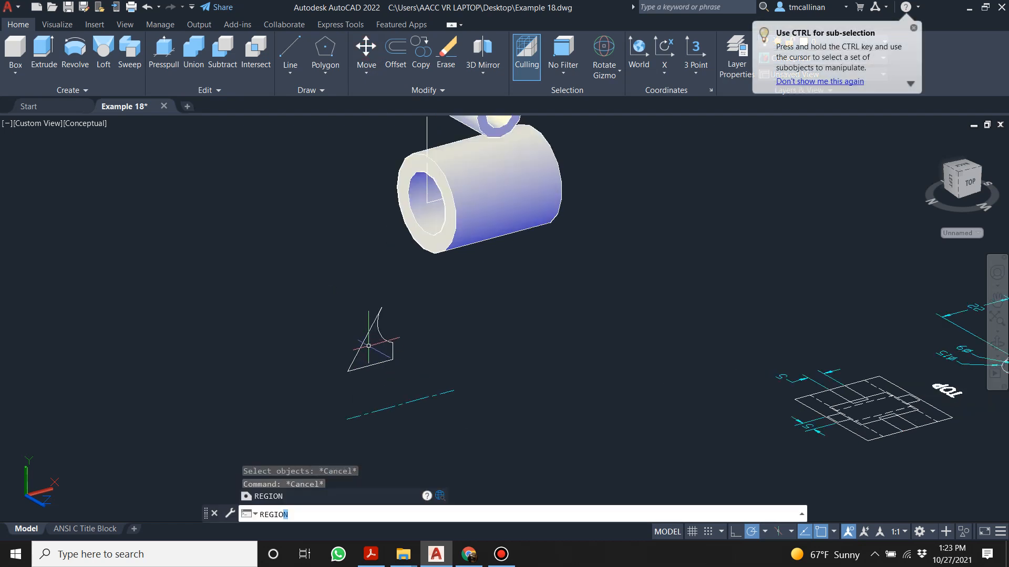
type("ion")
key("Return")
left_click(331, 275)
left_click(416, 385)
key("Return")
key("Escape")
- Move the web region and centerline from the centerline's left endpoint to the guide lines' corner at the large cylinder's bore center
left_click(367, 45)
left_click(310, 300)
left_click(513, 446)
key("Return")
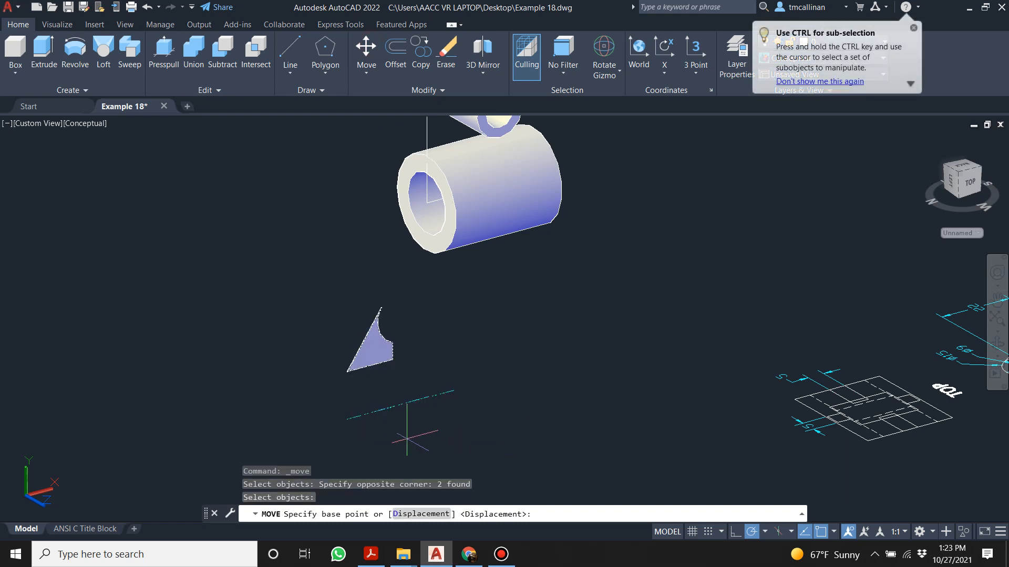
left_click(347, 420)
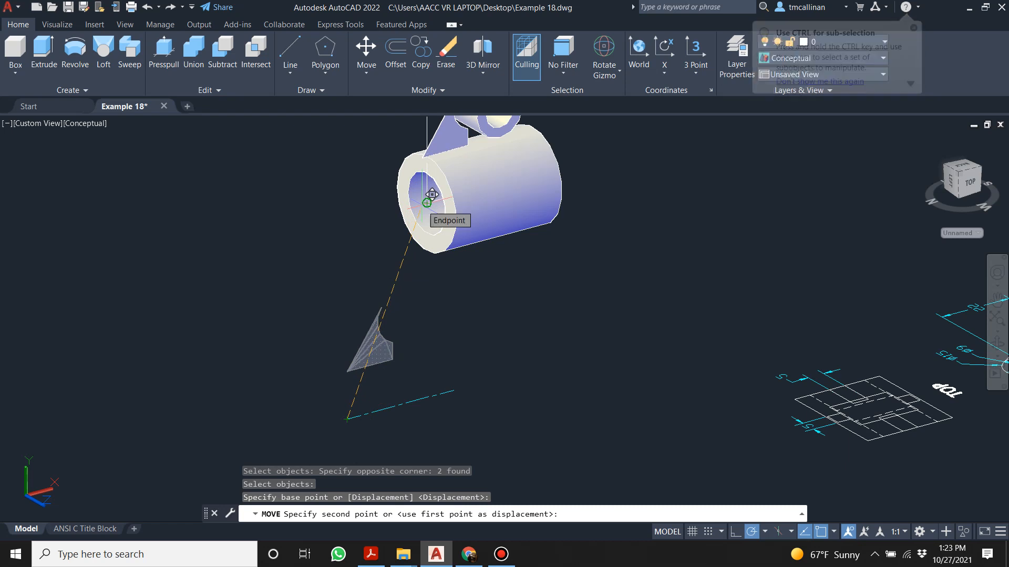
middle_click_drag(433, 197, 450, 213)
scroll(451, 212, "up", 4)
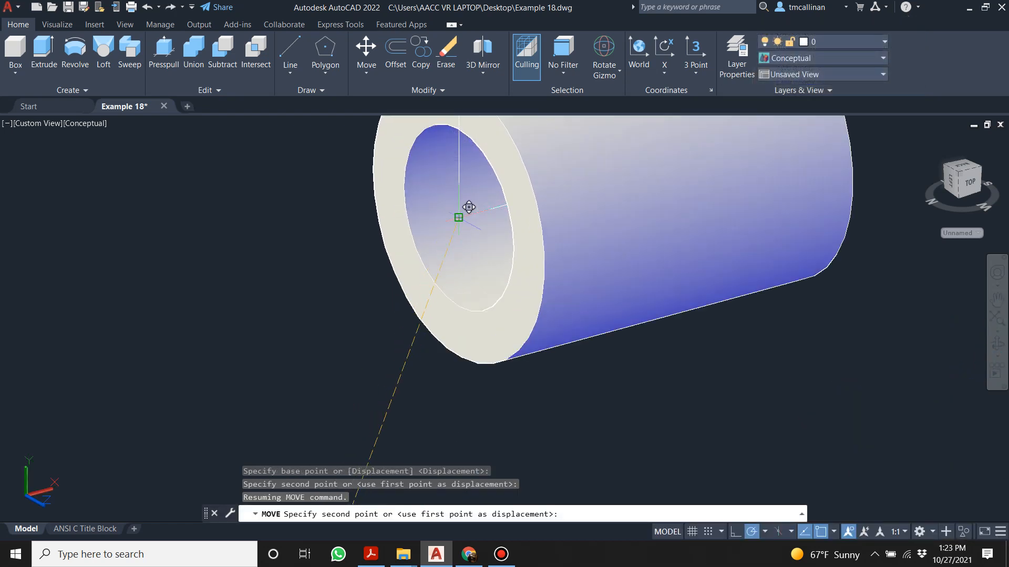
key("Escape")
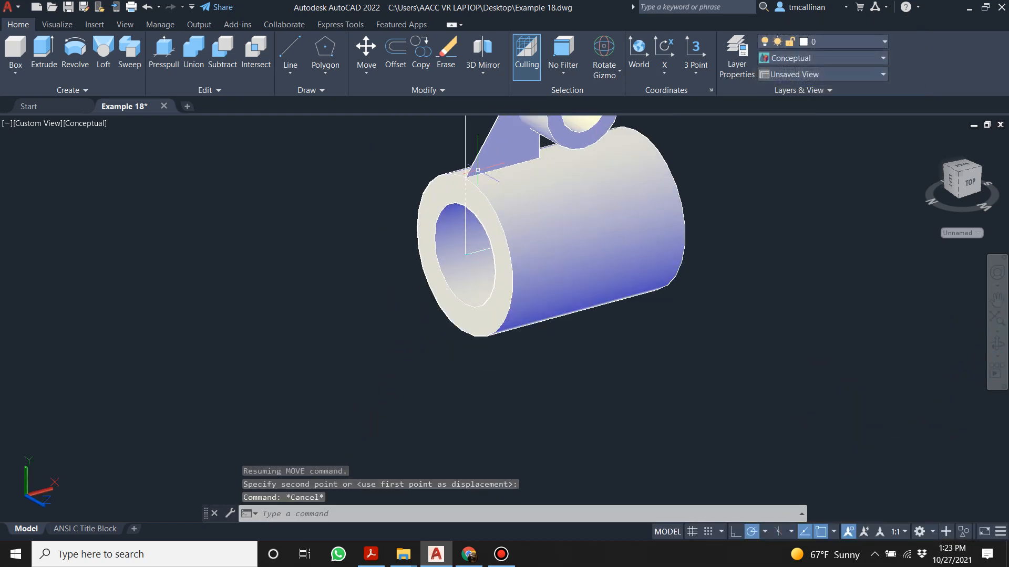
scroll(490, 135, "down", 4)
scroll(526, 173, "up", 5)
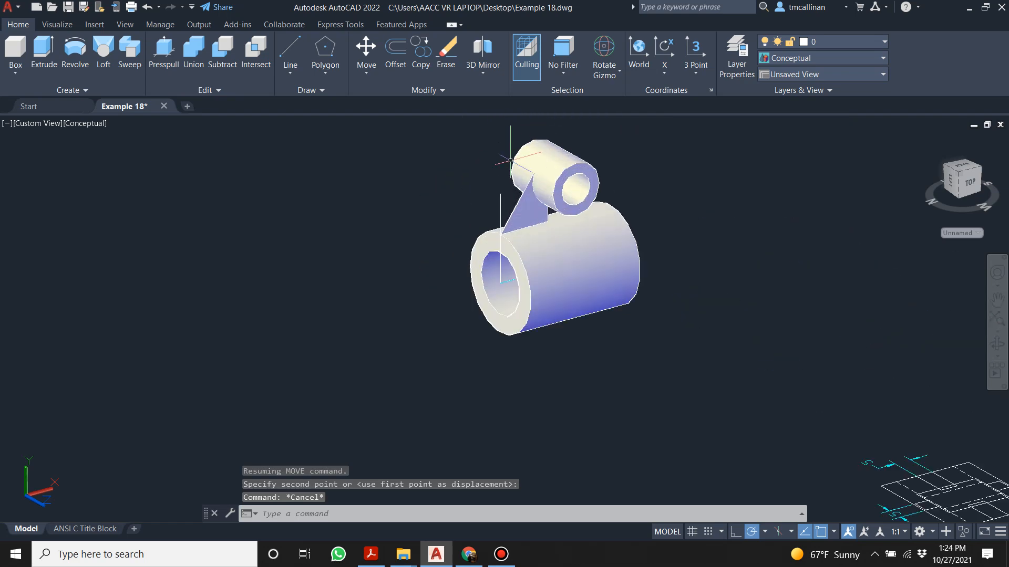
mouse_move(548, 219)
middle_mouse_down("shift")
mouse_move(610, 175)
mouse_move(651, 174)
mouse_move(472, 194)
mouse_move(550, 192)
mouse_move(581, 210)
mouse_move(558, 210)
middle_mouse_up("shift")
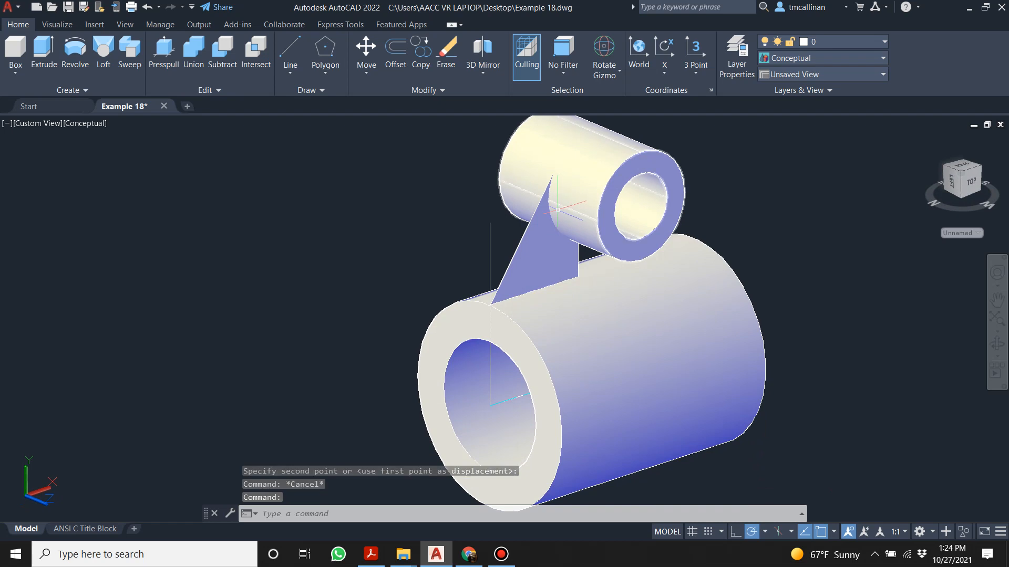
left_click(44, 50)
left_click(556, 255)
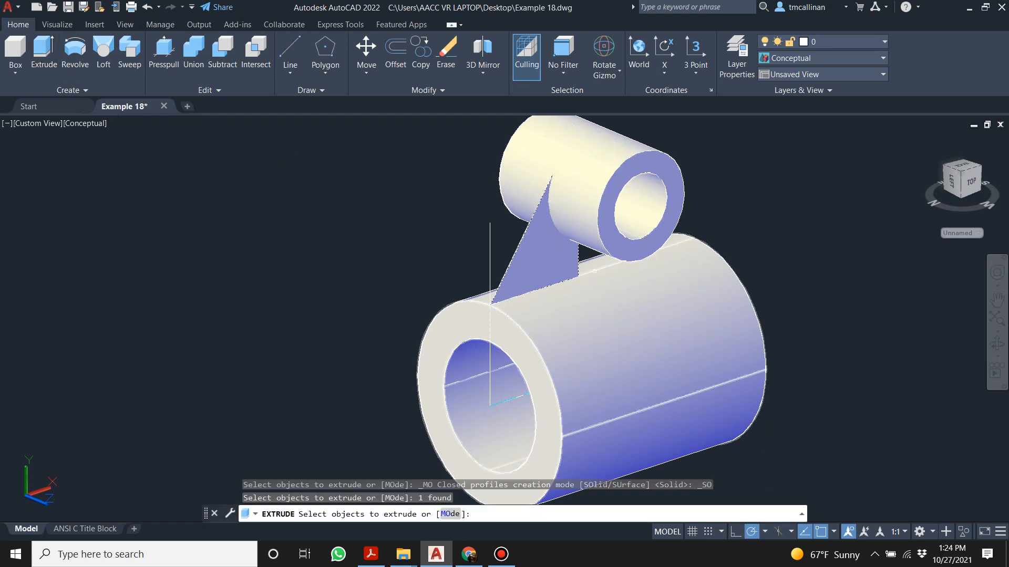
key("Escape")
key("Escape")
- Presspull the web region to one side by a freehand height, and inspect it against the large cylinder from the end
left_click(164, 50)
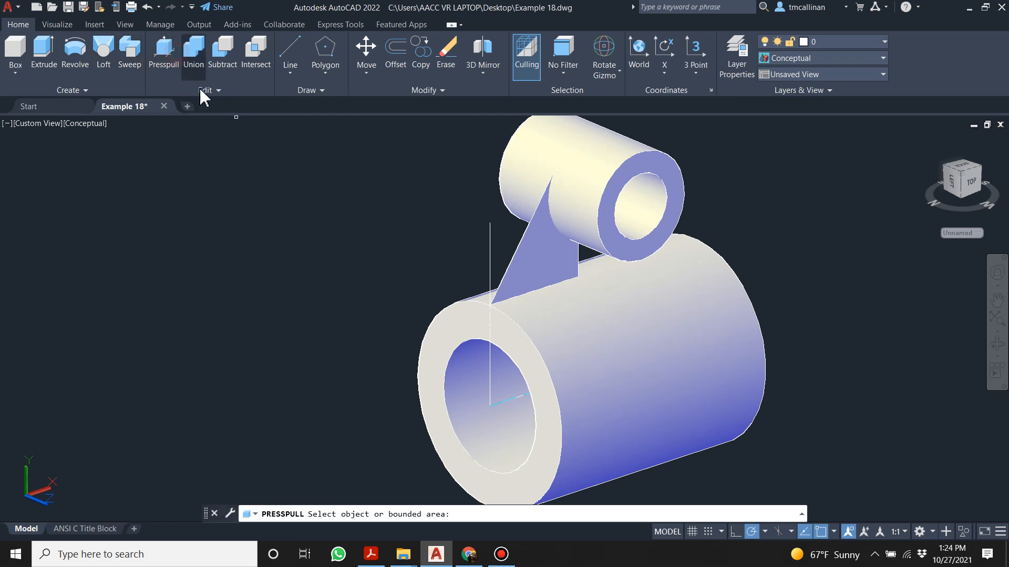
left_click(561, 268)
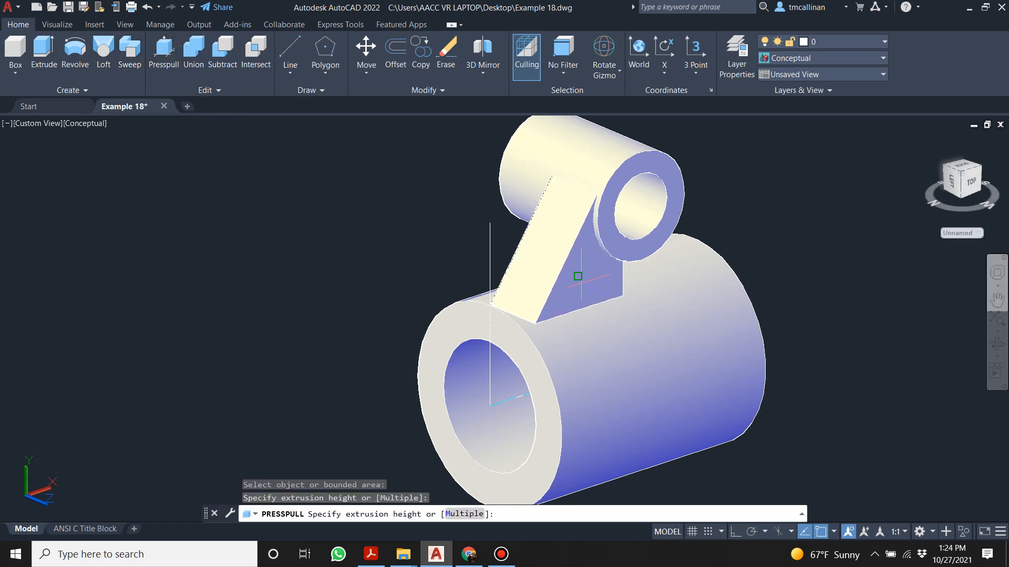
left_click(546, 294)
middle_click_drag(461, 319, 580, 293, "shift")
scroll(581, 292, "up", 4)
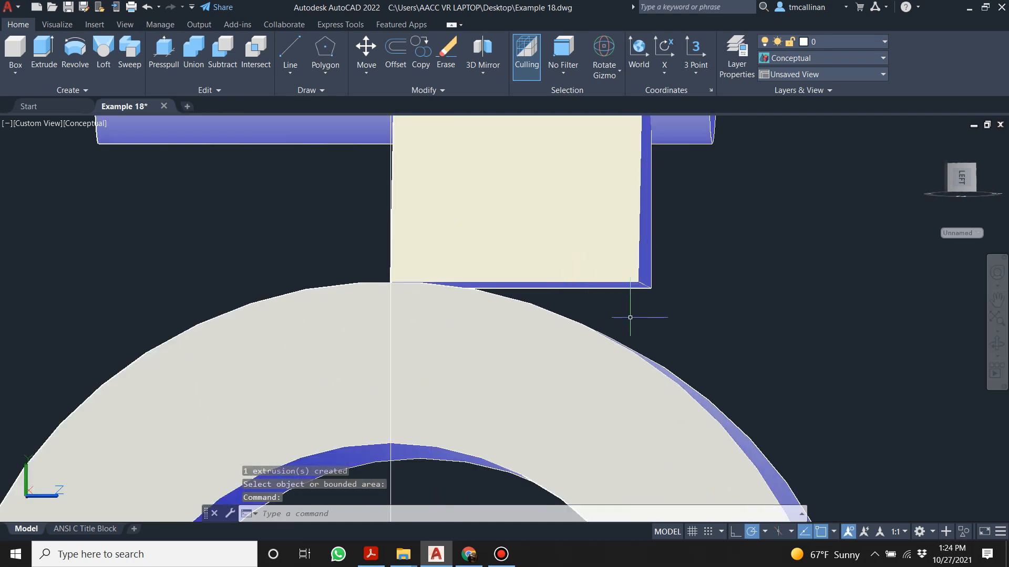
- Undo the web's presspull, its move onto the cylinders and its conversion to a region
key("ctrl+z")
key("ctrl+z")
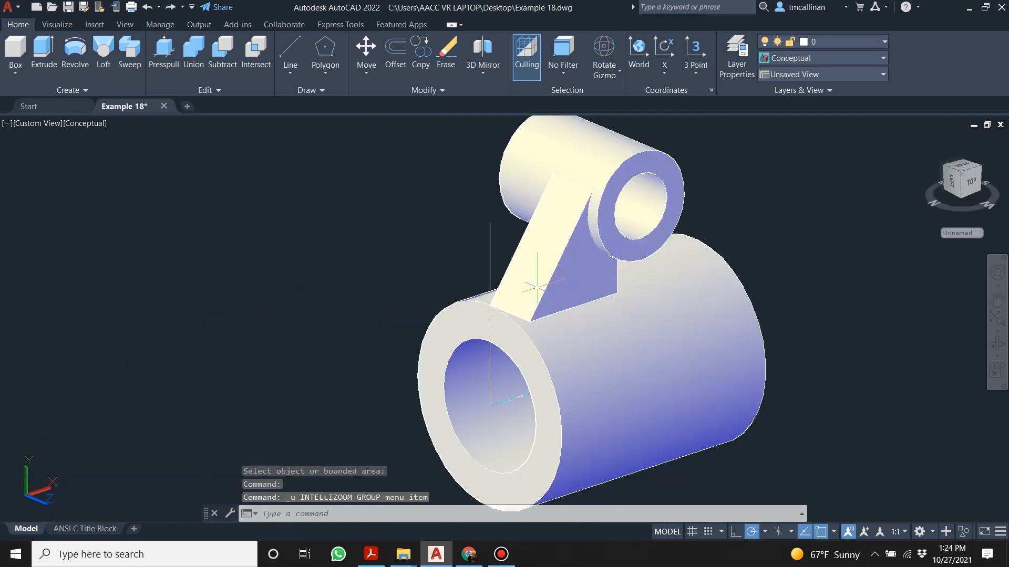
key("ctrl+z")
key("ctrl+z")
key("ctrl+z")
key("ctrl+z")
key("ctrl+z")
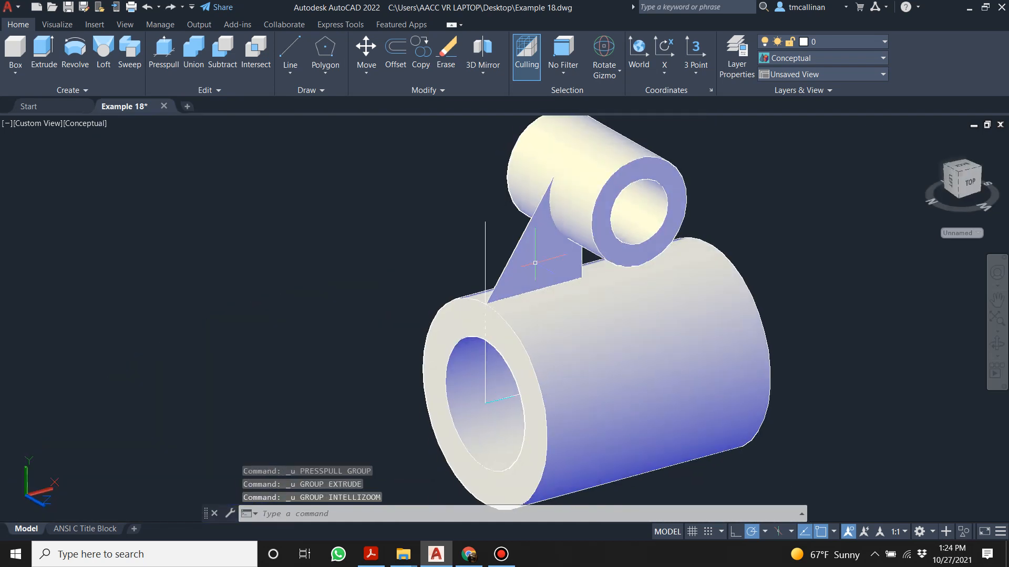
key("ctrl+z")
key("ctrl+z")
key("ctrl+z")
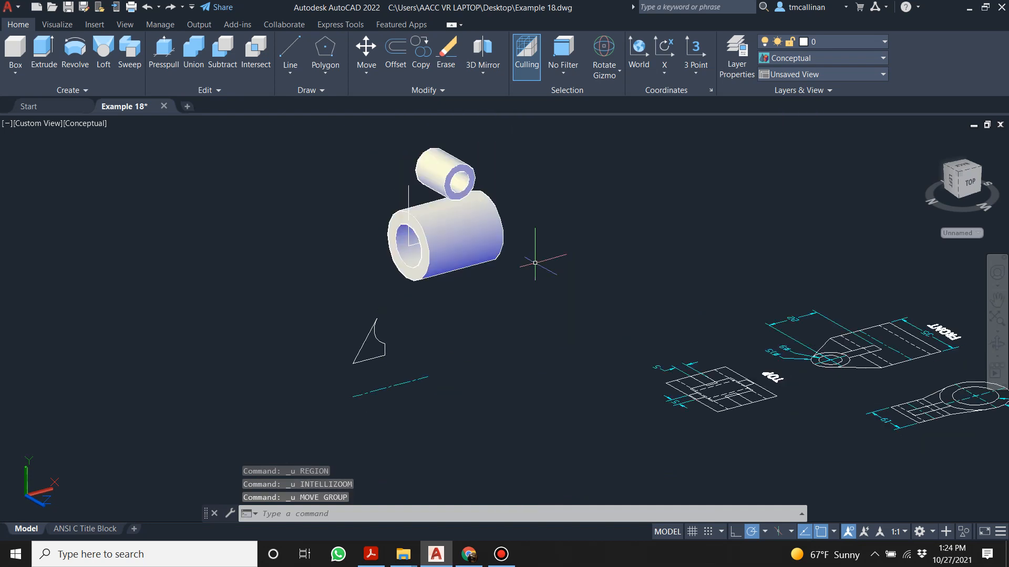
- Undo the earlier erasures and trims until the complete upright front view with stem and dashed lines is restored
key("ctrl+z")
key("ctrl+z")
key("ctrl+z")
key("ctrl+z")
key("ctrl+z")
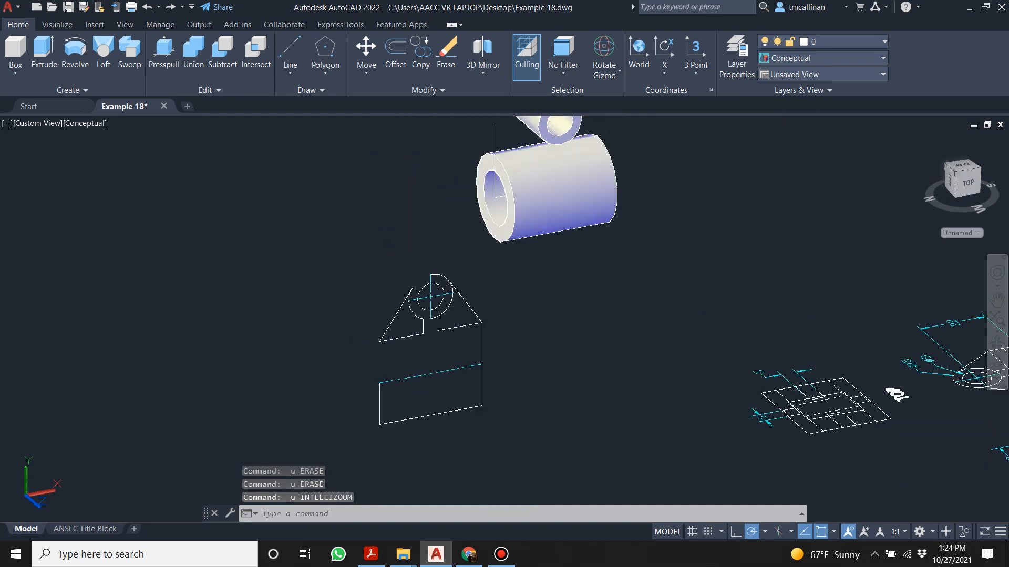
key("ctrl+z")
key("ctrl+z")
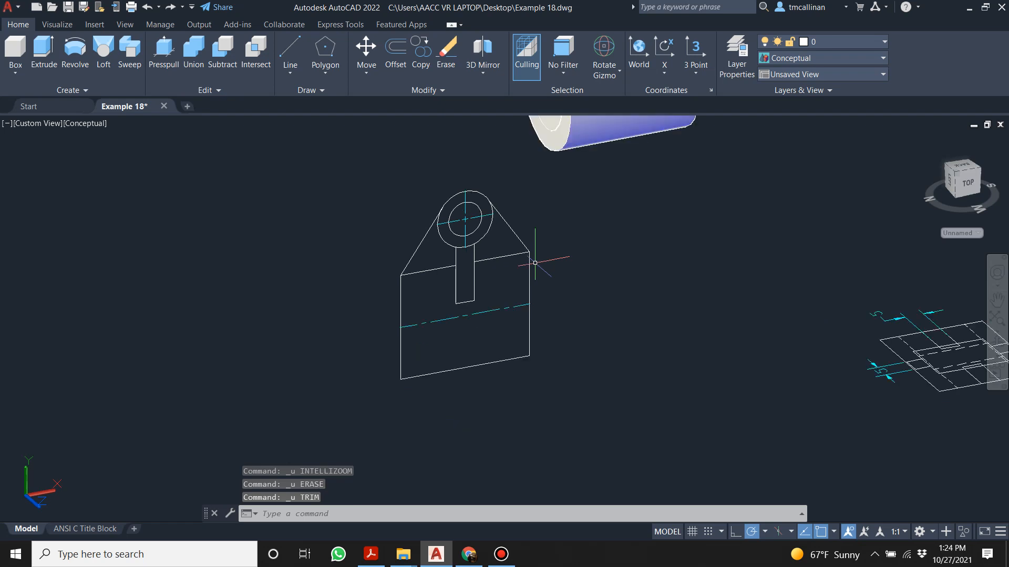
key("ctrl+z")
key("ctrl+z")
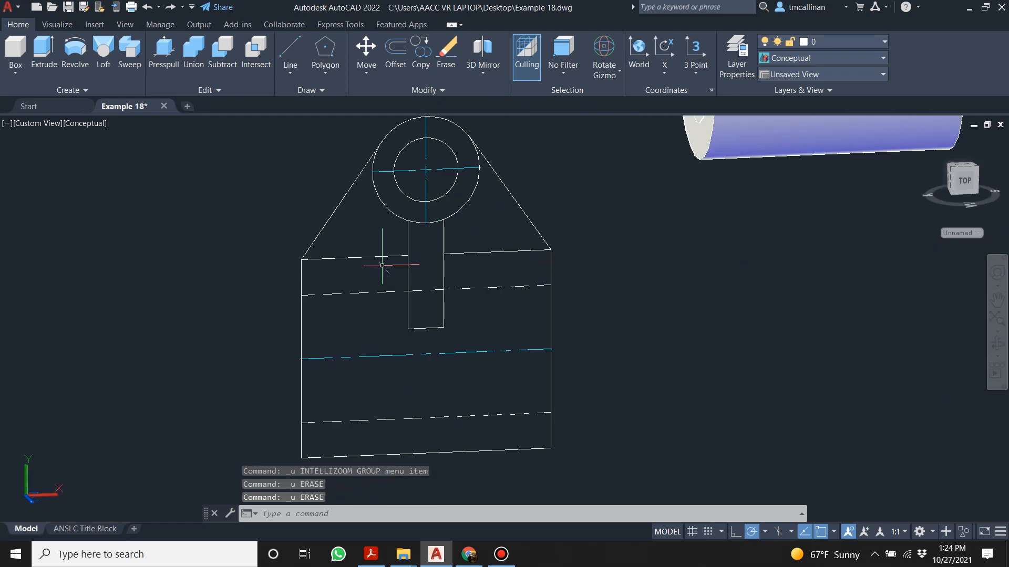
scroll(330, 237, "down", 1)
key("Escape")
key("Return")
key("Escape")
key("Escape")
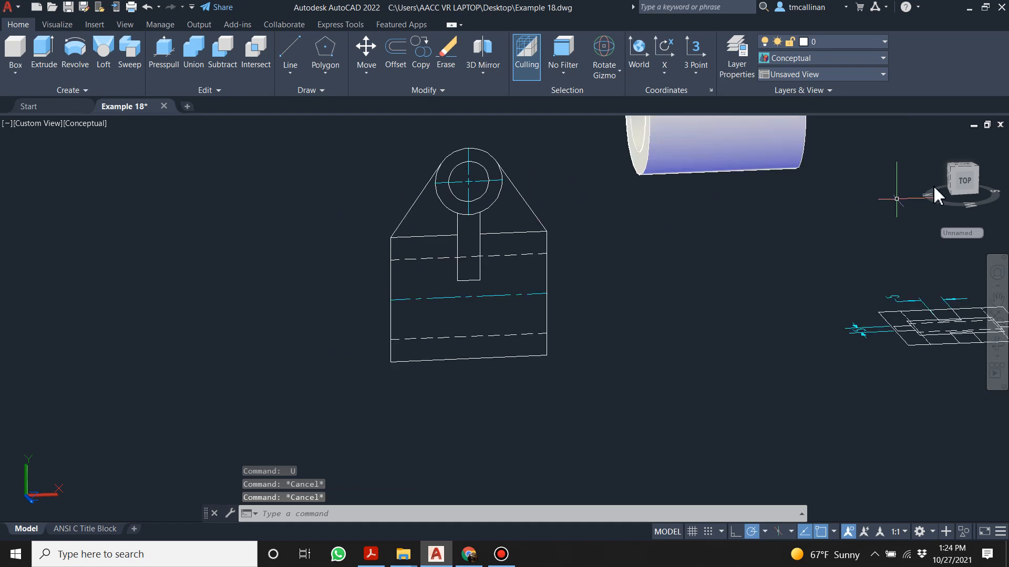
- Erase the stem's left and right vertical edges from the upright front view
left_click(960, 180)
scroll(421, 338, "up", 10)
middle_click_drag(294, 315, 464, 324)
key("Escape")
key("Escape")
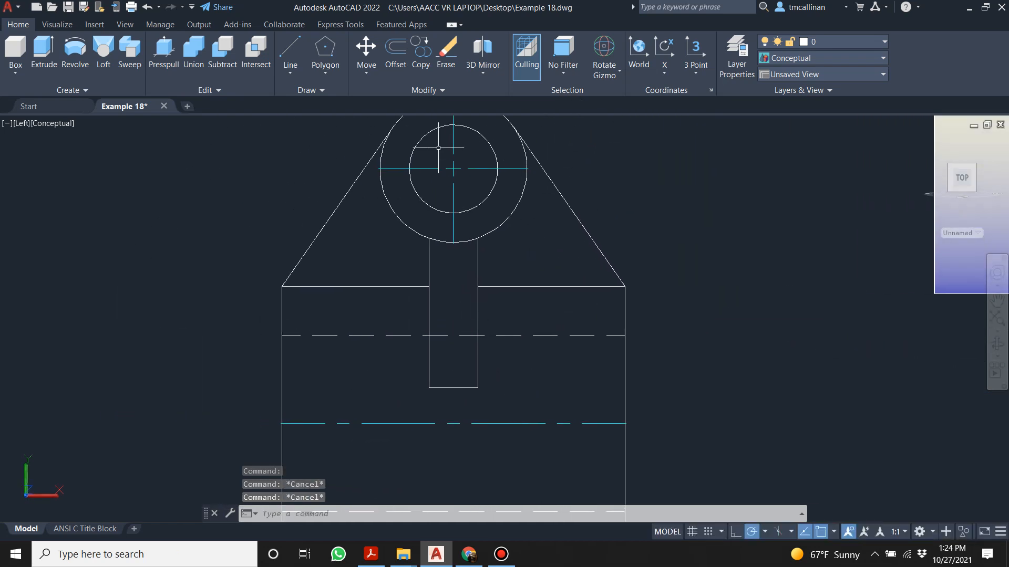
left_click(430, 271)
key("Delete")
left_click(477, 257)
key("Delete")
scroll(450, 257, "down", 2)
scroll(444, 248, "up", 2)
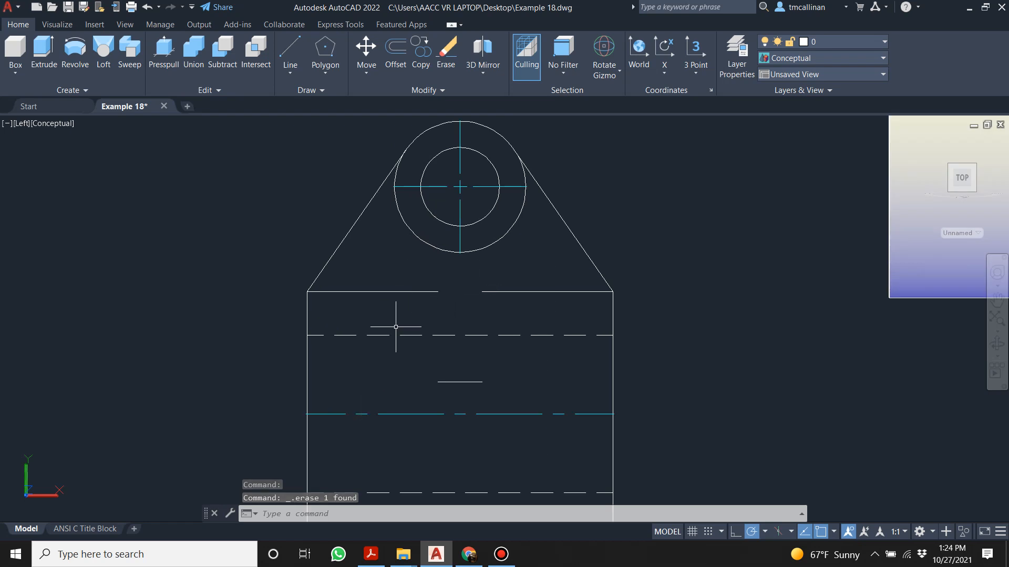
- Stretch the open end of the body's top edge across to the opposite end to close the gap
left_click(410, 292)
left_click(438, 292)
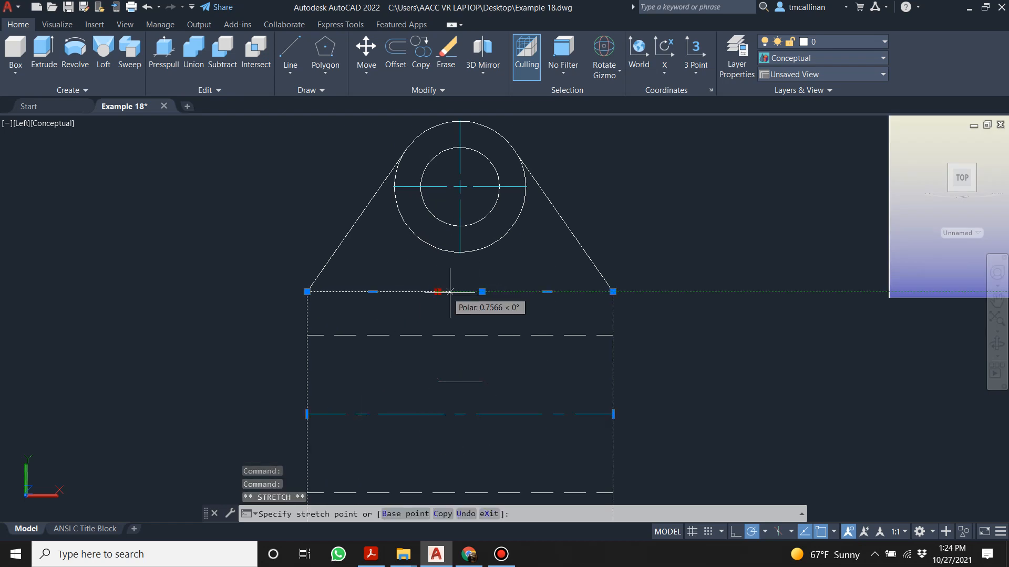
key("Escape")
key("Escape")
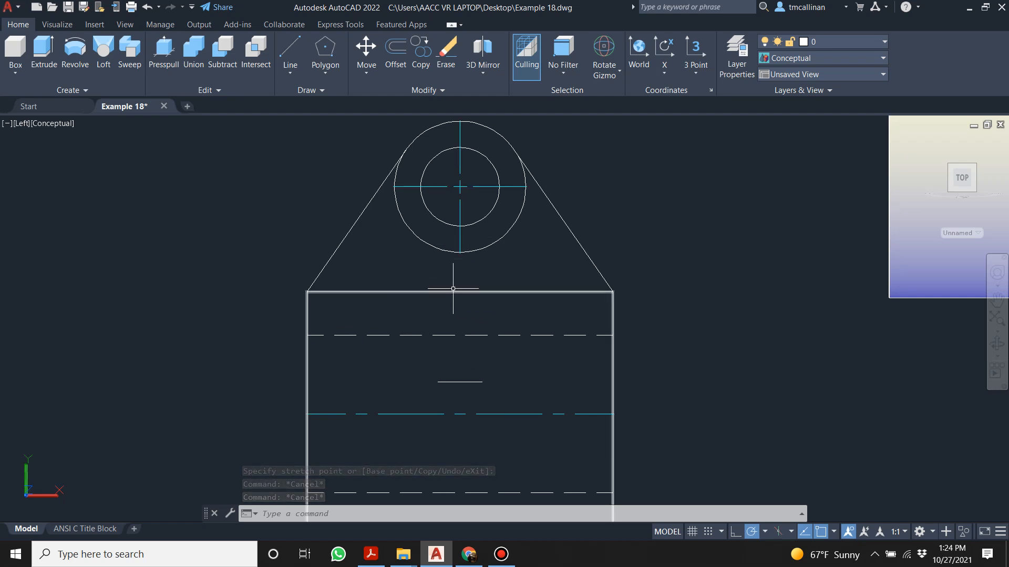
- Change the upper dashed line of the body to layer 0
left_click(425, 335)
key("Escape")
left_click(405, 335)
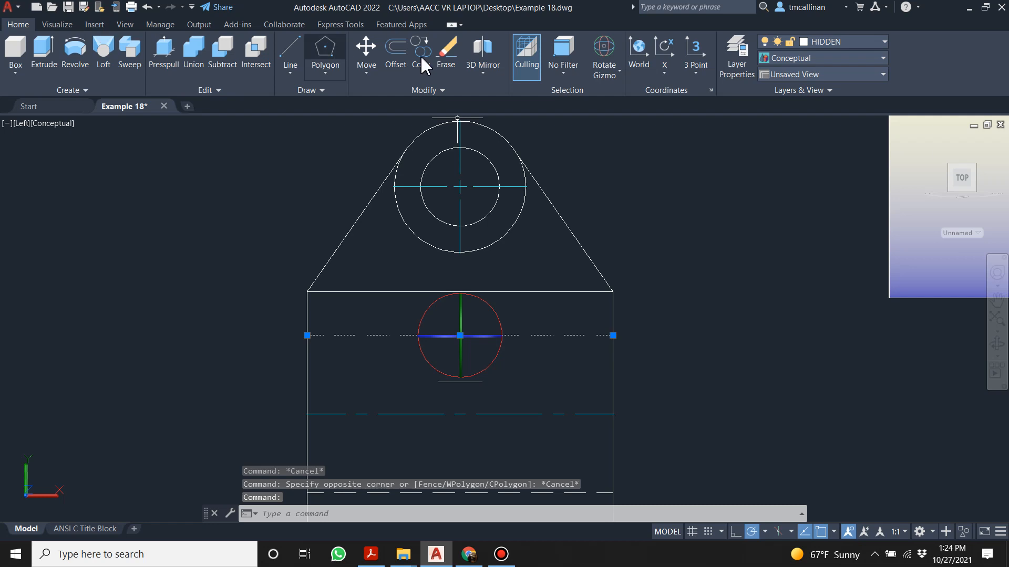
left_click(851, 41)
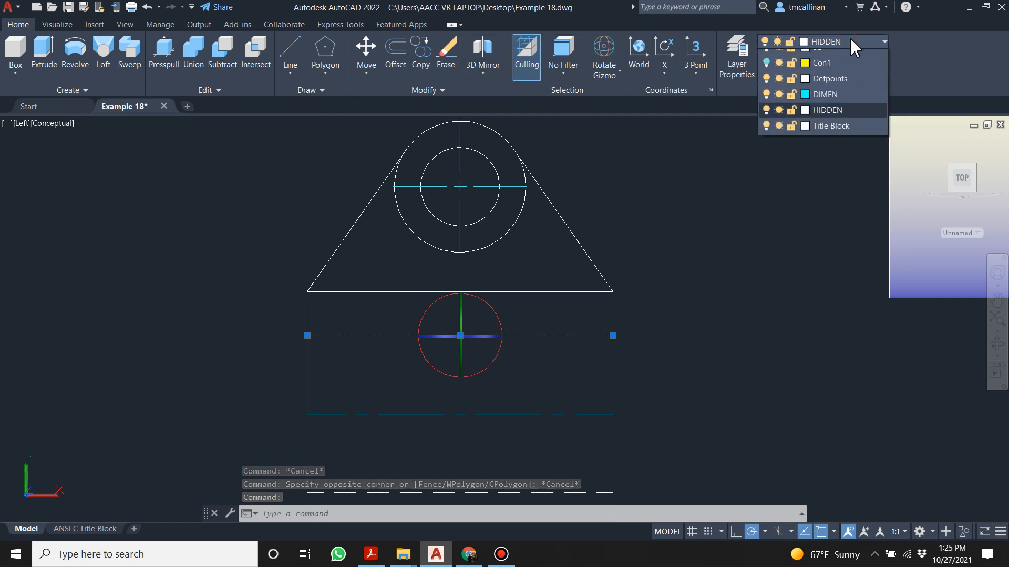
left_click(817, 56)
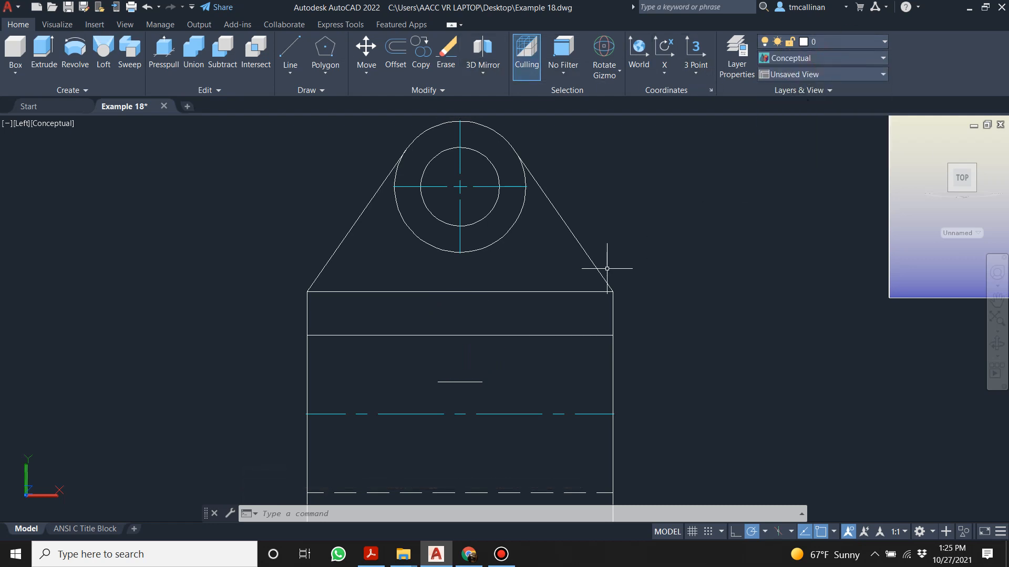
key("Escape")
left_click(346, 301)
key("Escape")
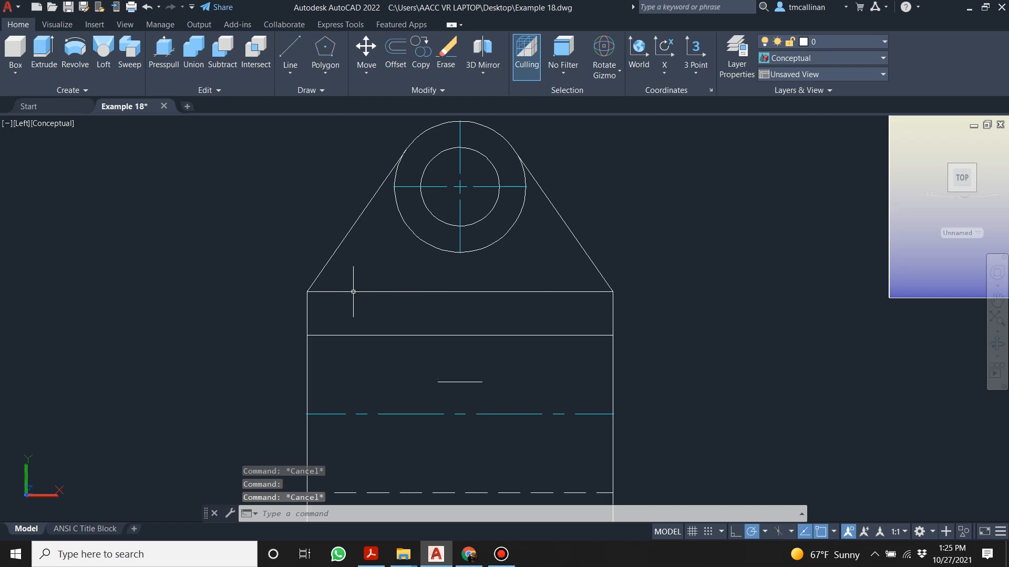
- Trim the body's top edge, both sides between the upper inner line and the centerline, and the outer circle's upper arc
type("tr")
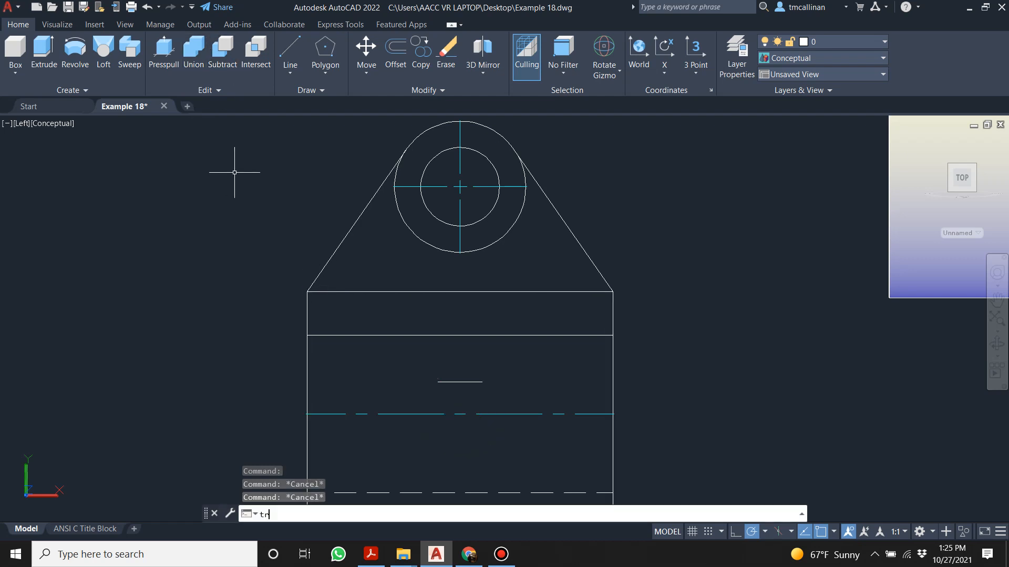
key("Return")
left_click(408, 292)
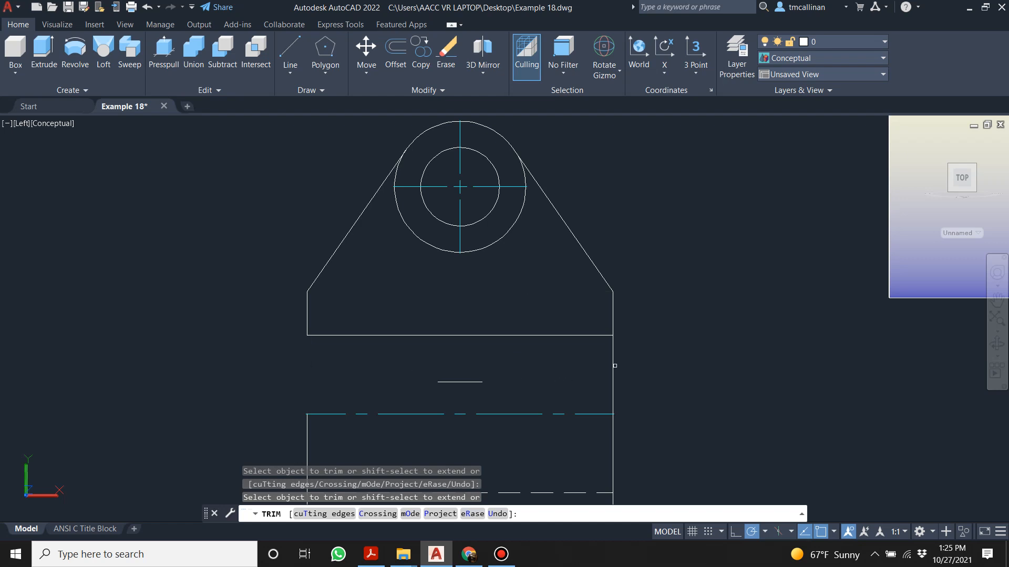
left_click_drag(413, 133, 417, 137)
key("Escape")
key("Escape")
- Erase the inner circle and its center mark
left_click(517, 226)
left_click(434, 147)
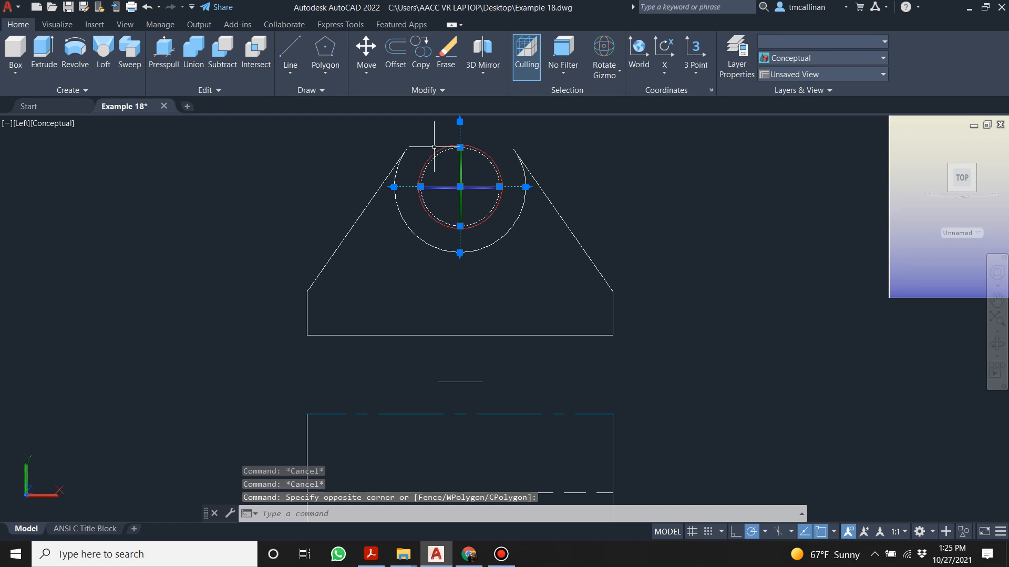
key("Delete")
- Erase the lower rectangle with its dashed line and the short leftover line, keeping the web outline and the centerline
scroll(463, 243, "down", 2)
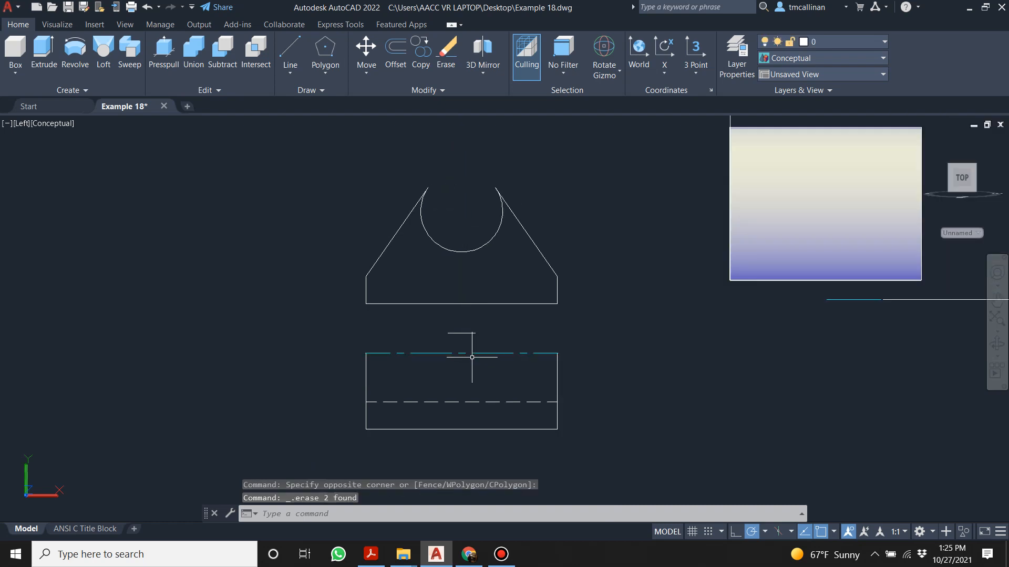
left_click(574, 462)
left_click(350, 390)
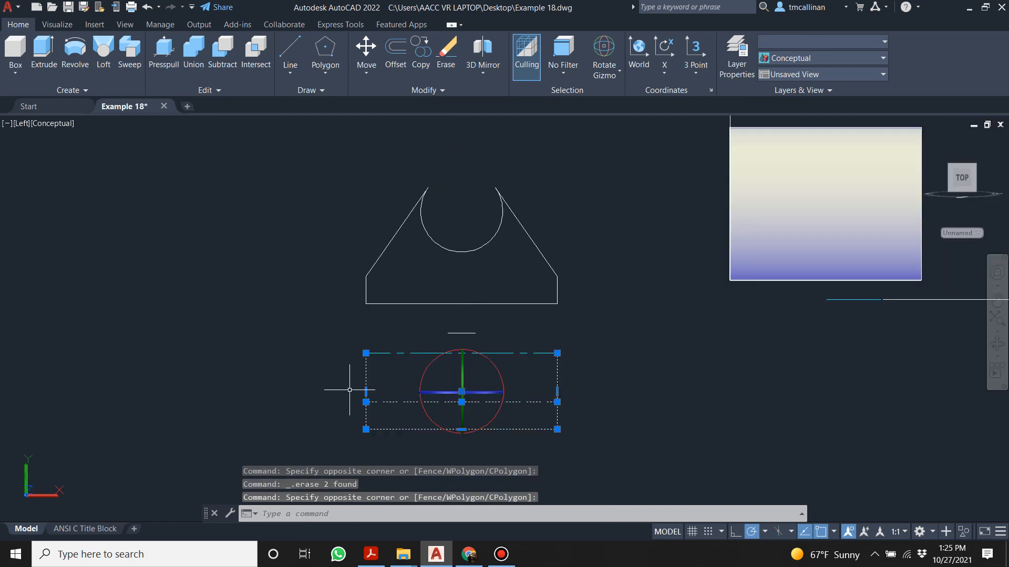
key("Delete")
left_click(462, 329)
key("Delete")
- Move the web outline with its centerline from the centerline's end to the axis point at the large cylinder's end face
scroll(383, 319, "down", 2)
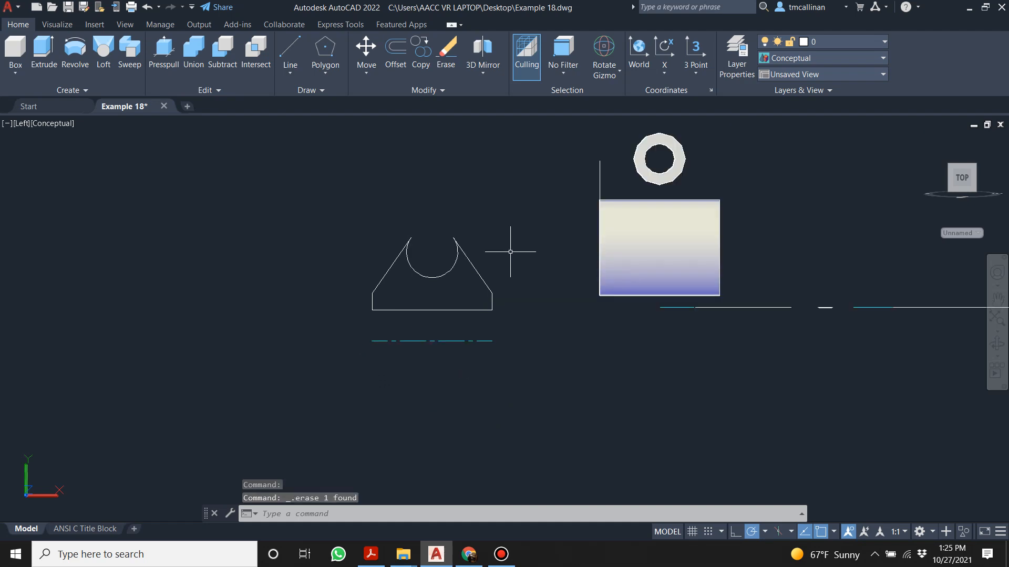
middle_click_drag(420, 208, 473, 234, "shift")
scroll(473, 235, "down", 2)
scroll(277, 195, "up", 2)
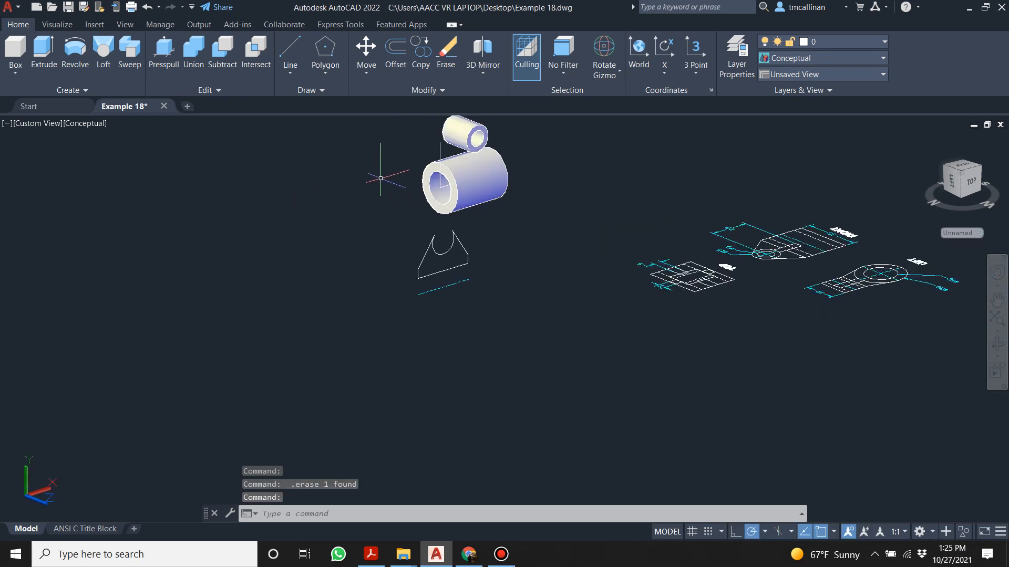
left_click(367, 53)
scroll(439, 231, "up", 2)
left_click(339, 218)
left_click(524, 346)
key("Return")
scroll(408, 295, "up", 2)
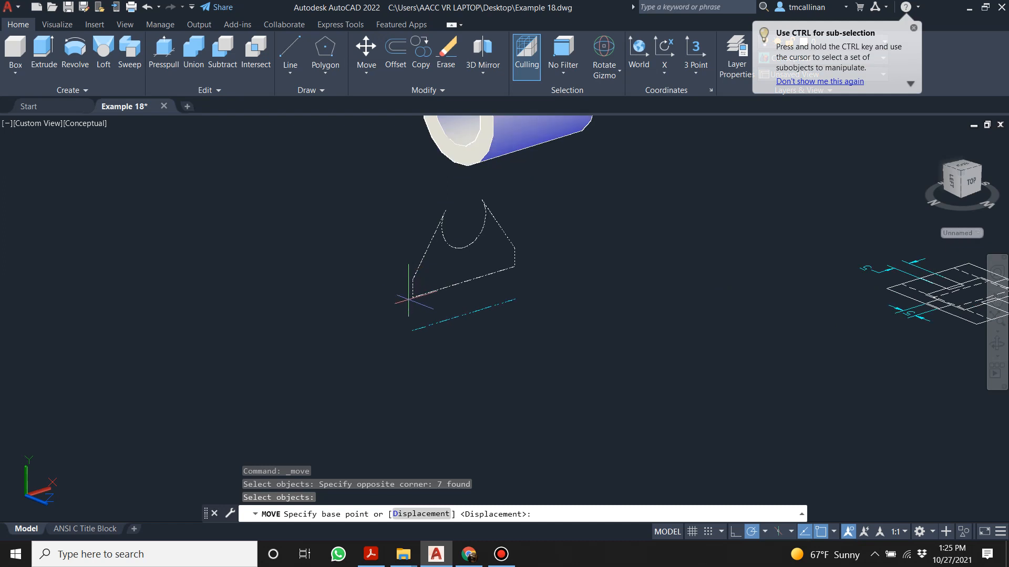
left_click(412, 330)
scroll(418, 323, "down", 2)
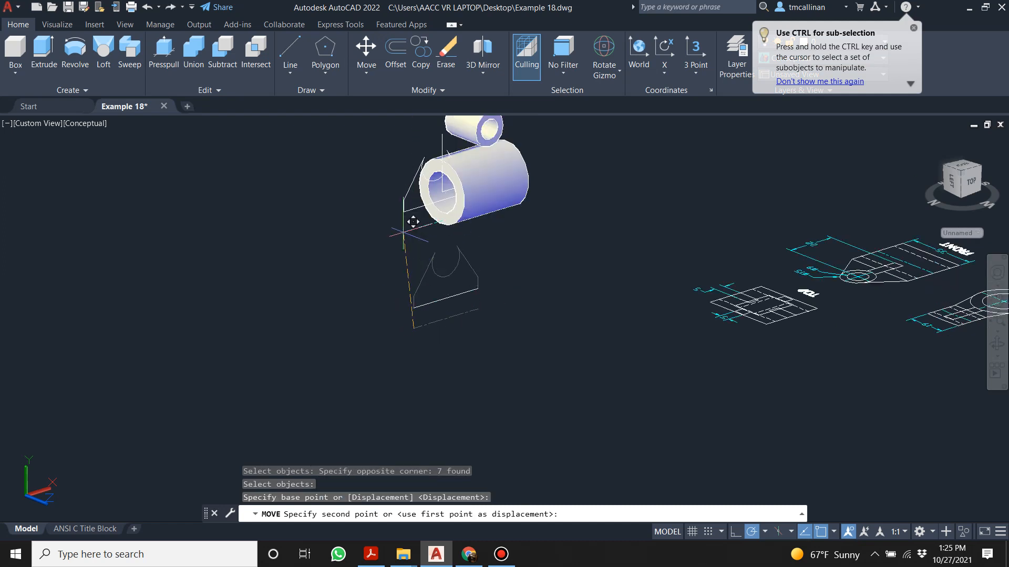
left_click(442, 192)
key("Escape")
scroll(420, 138, "up", 3)
middle_click_drag(525, 153, 500, 144, "shift")
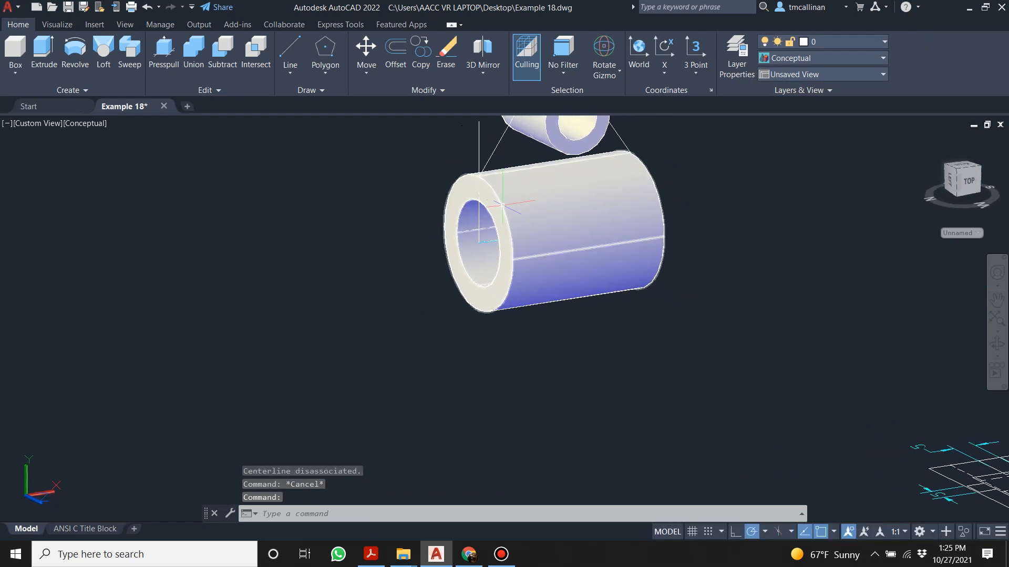
- Undo the move of the web outline and its centerline
scroll(533, 187, "down", 3)
scroll(513, 164, "up", 3)
key("ctrl+z")
key("ctrl+z")
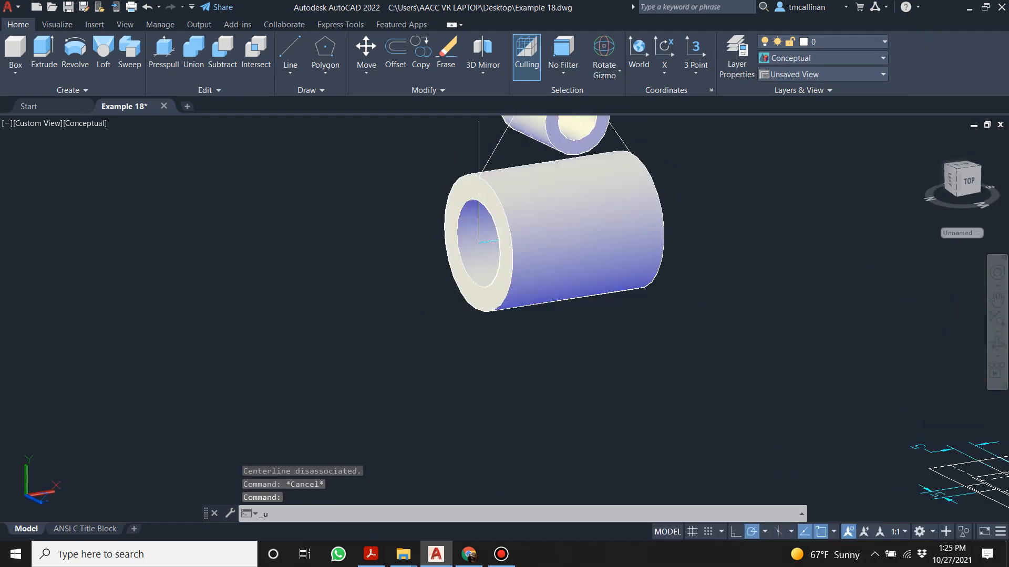
key("ctrl+z")
key("ctrl+z")
- Convert the closed web outline below the cylinders into a region
scroll(453, 229, "up", 2)
middle_click_drag(457, 236, 462, 243, "shift")
scroll(404, 216, "up", 1)
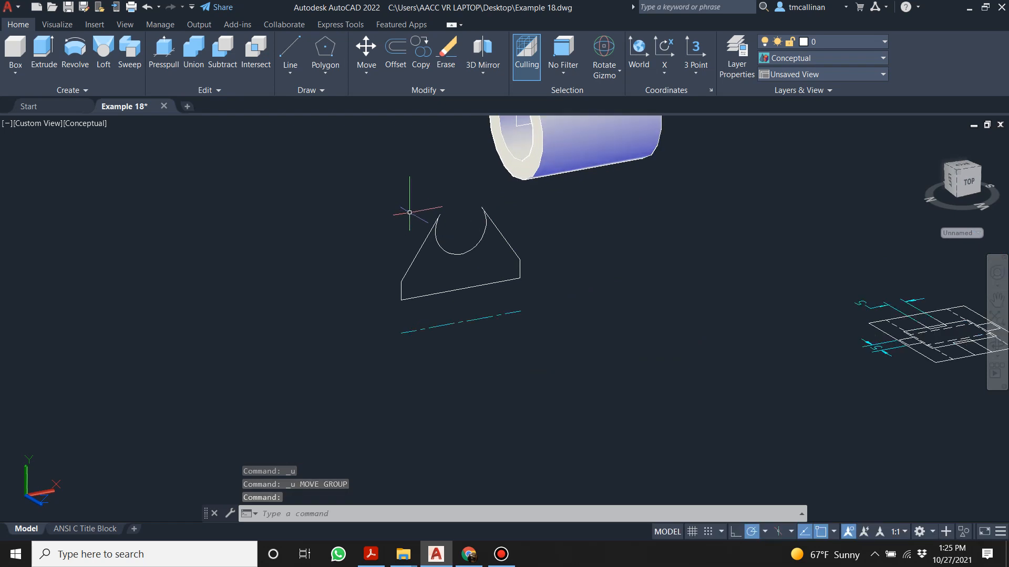
type("region")
key("Return")
left_click(384, 212)
left_click(586, 301)
key("Return")
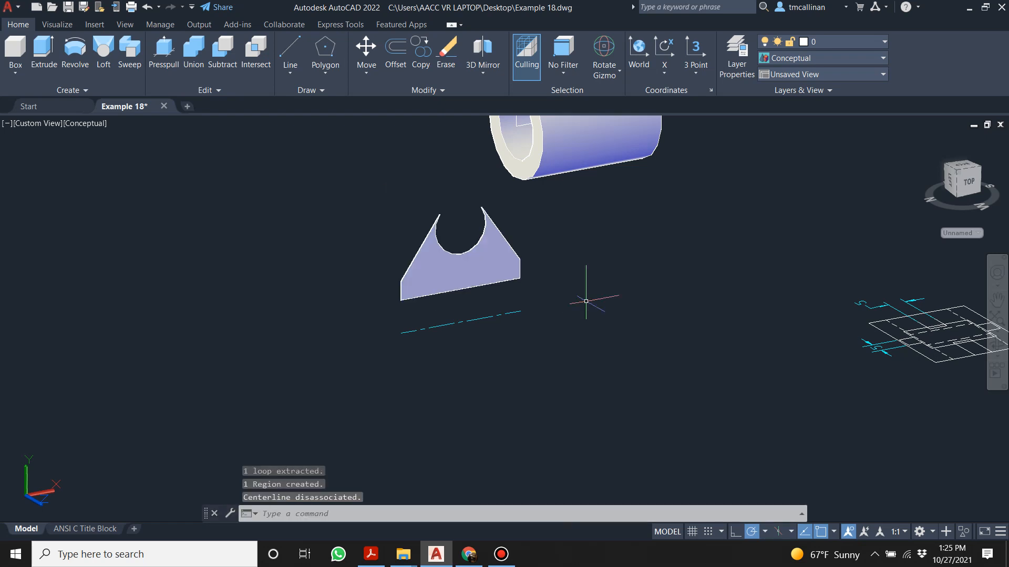
- Move the web region and its centerline from the centerline's end to the axis point at the large cylinder's end face
scroll(417, 156, "down", 2)
middle_click_drag(410, 189, 483, 228, "shift")
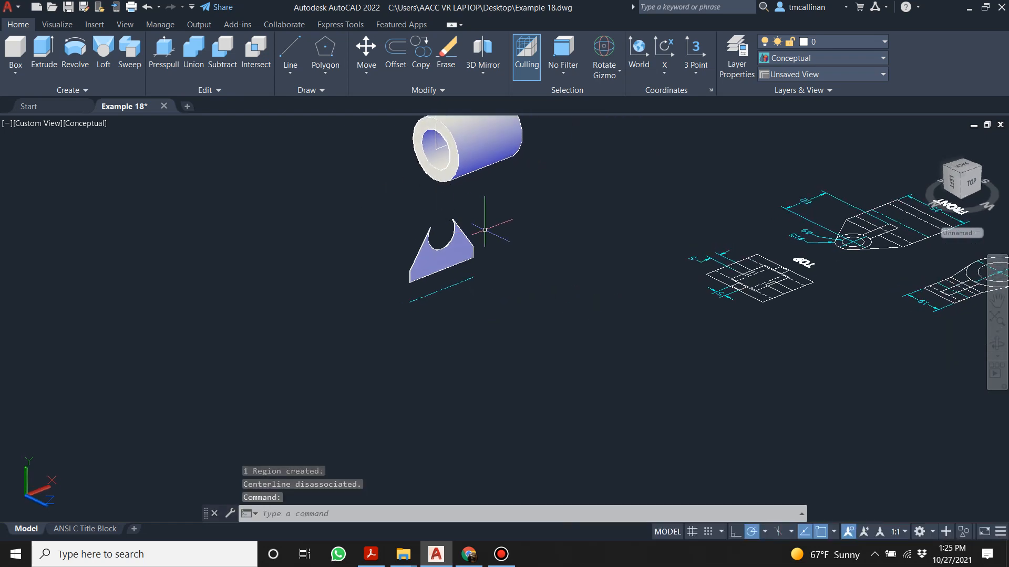
scroll(484, 228, "down", 2)
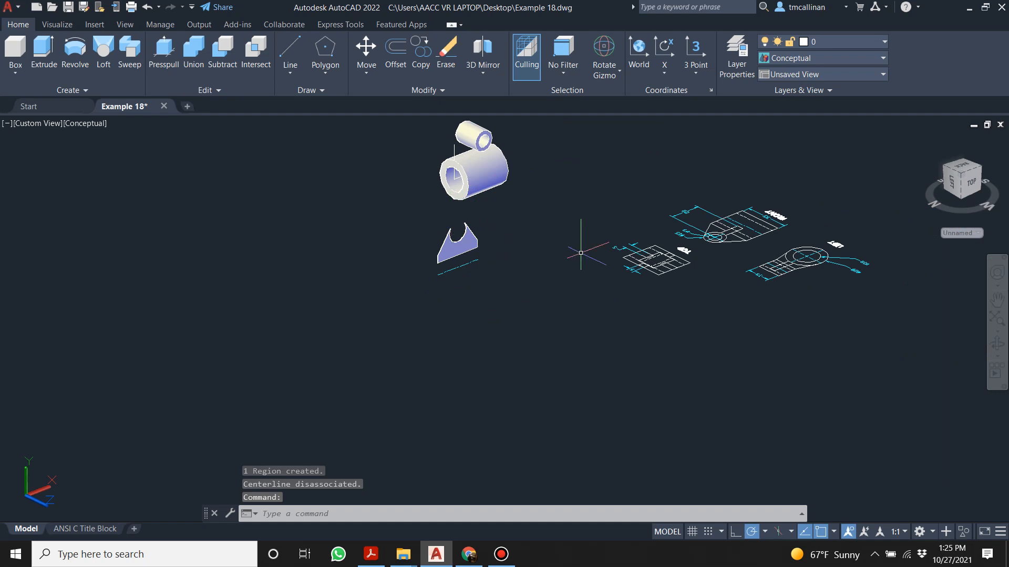
scroll(436, 223, "up", 4)
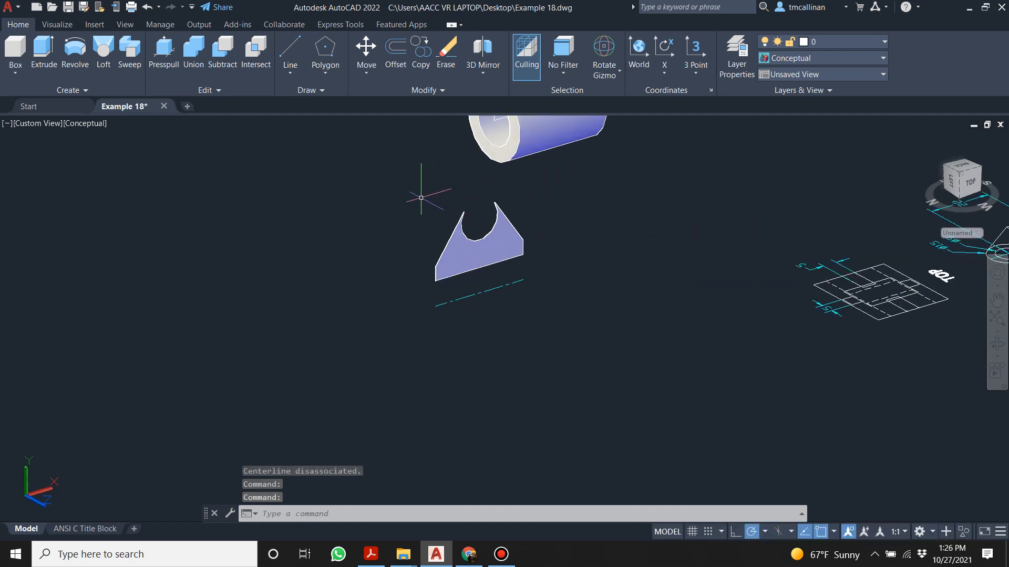
scroll(496, 163, "down", 2)
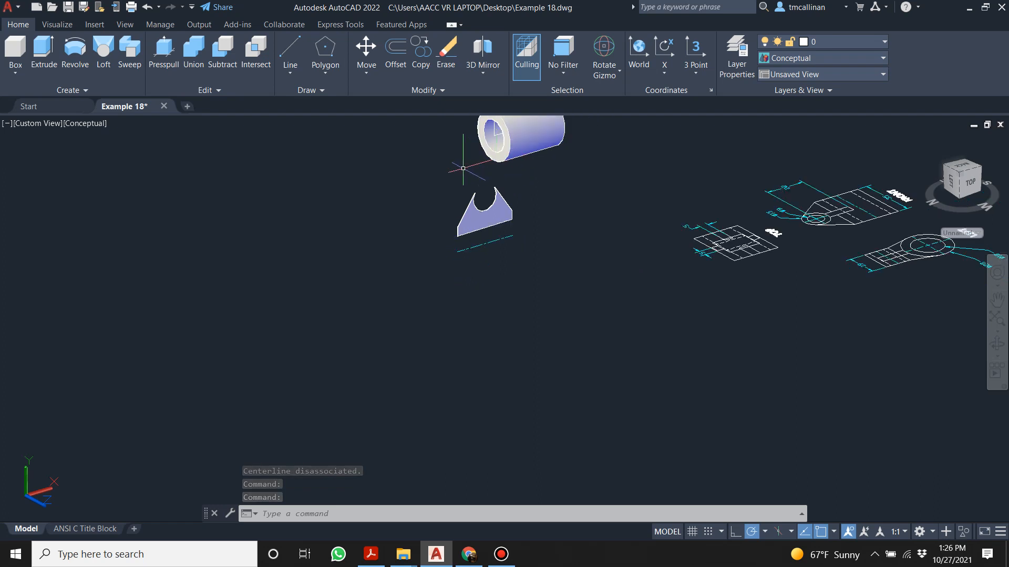
scroll(463, 168, "up", 1)
left_click(367, 47)
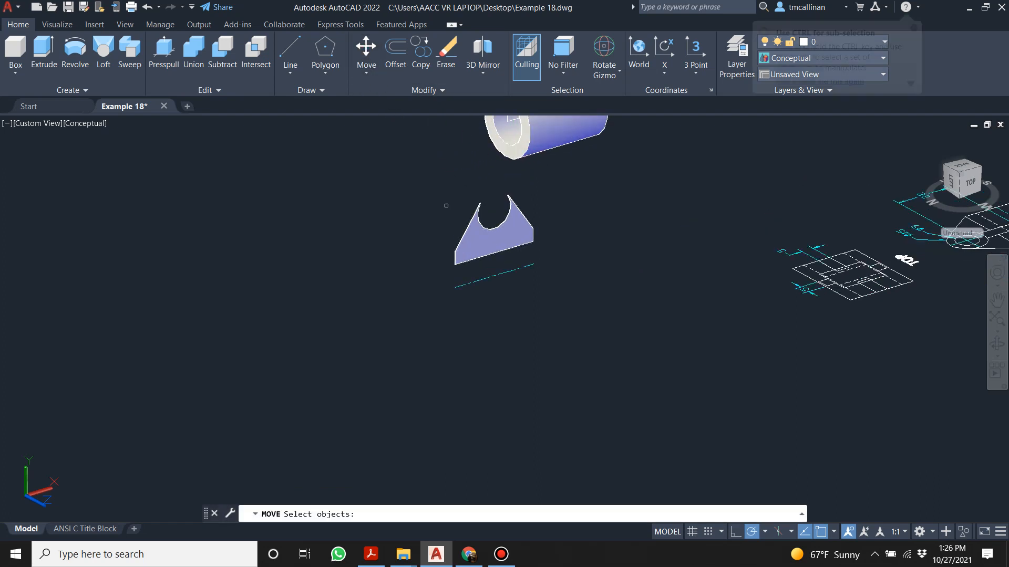
left_click(411, 177)
left_click(578, 318)
key("Return")
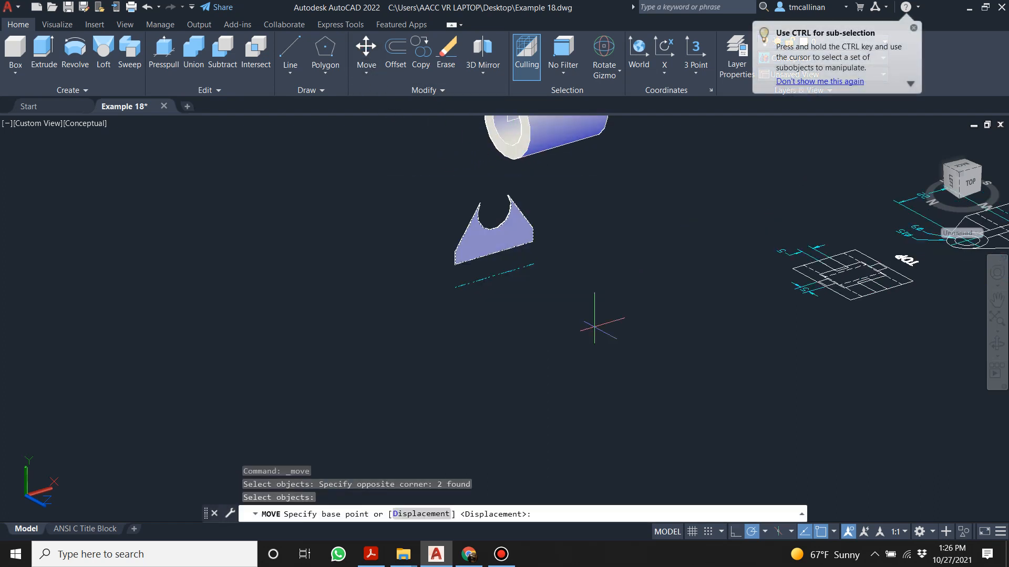
left_click(455, 288)
scroll(455, 287, "down", 4)
scroll(514, 157, "up", 5)
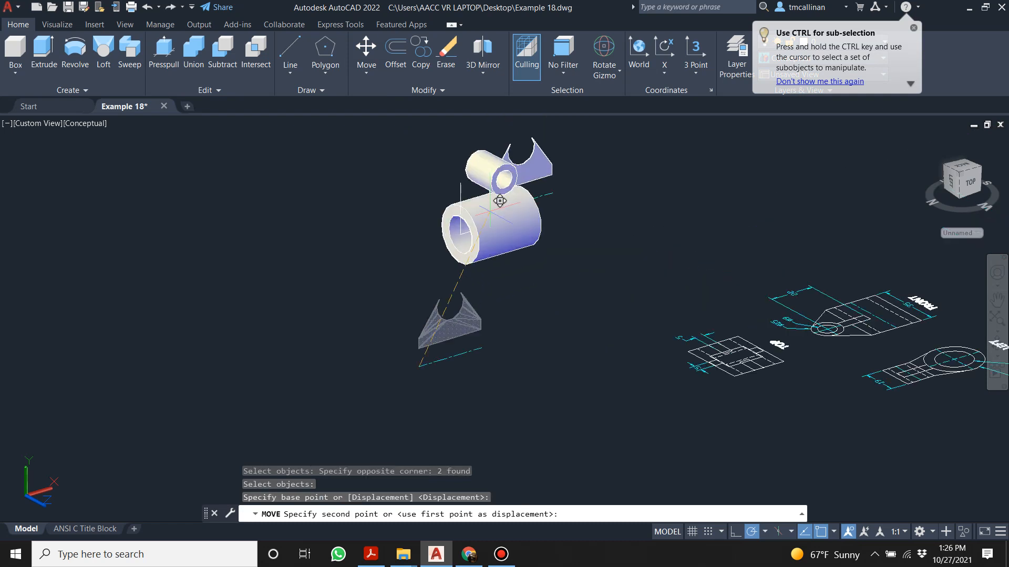
left_click(449, 243)
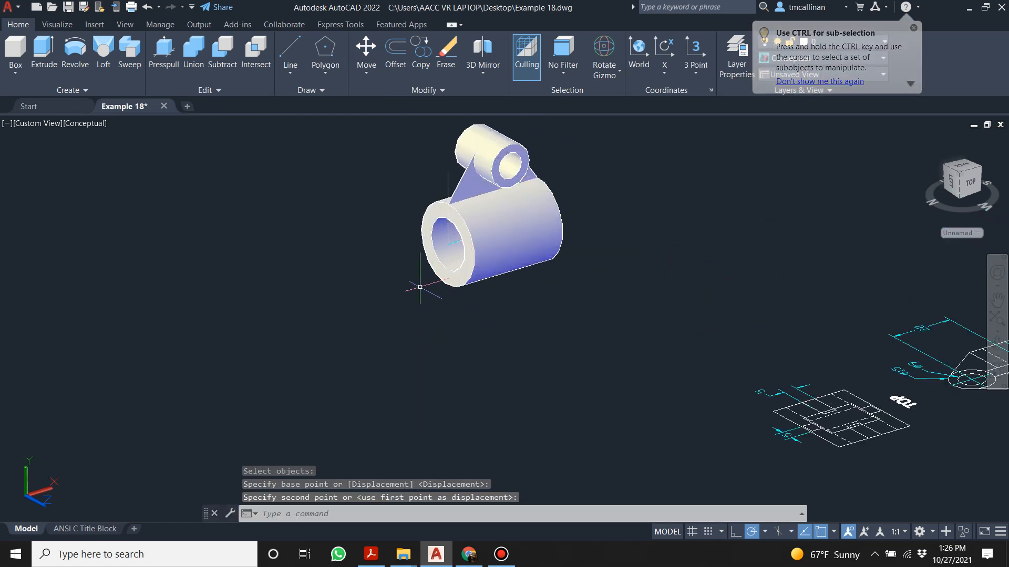
key("Escape")
- Try extruding the web region to a height of 5 and undo the extrusion
scroll(483, 189, "up", 2)
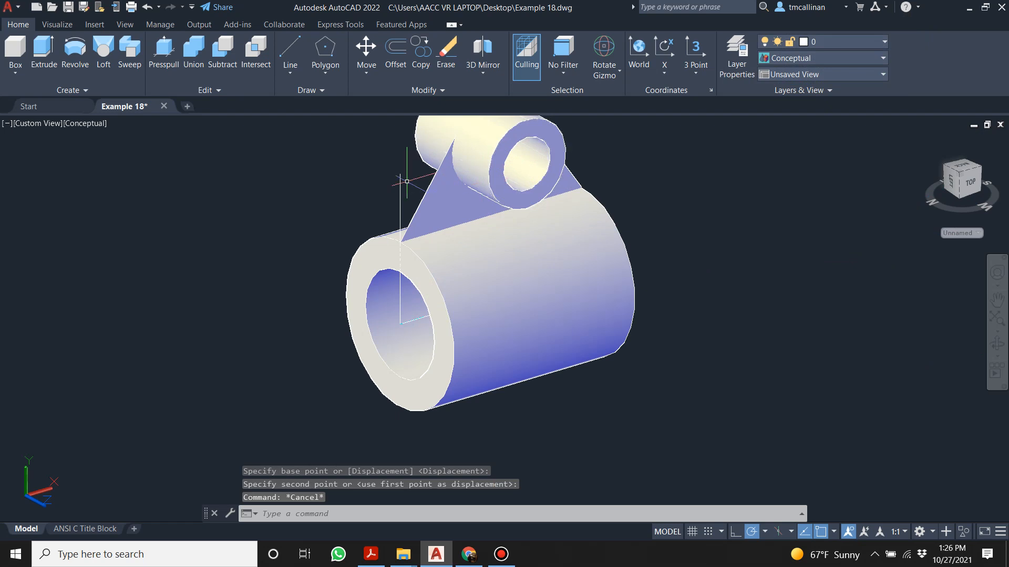
scroll(409, 183, "down", 2)
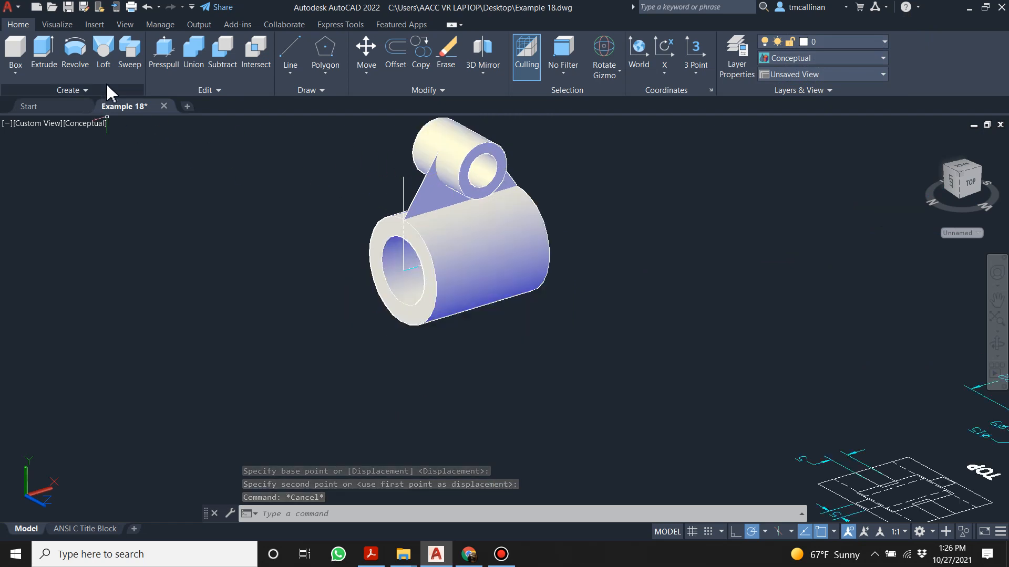
left_click(43, 50)
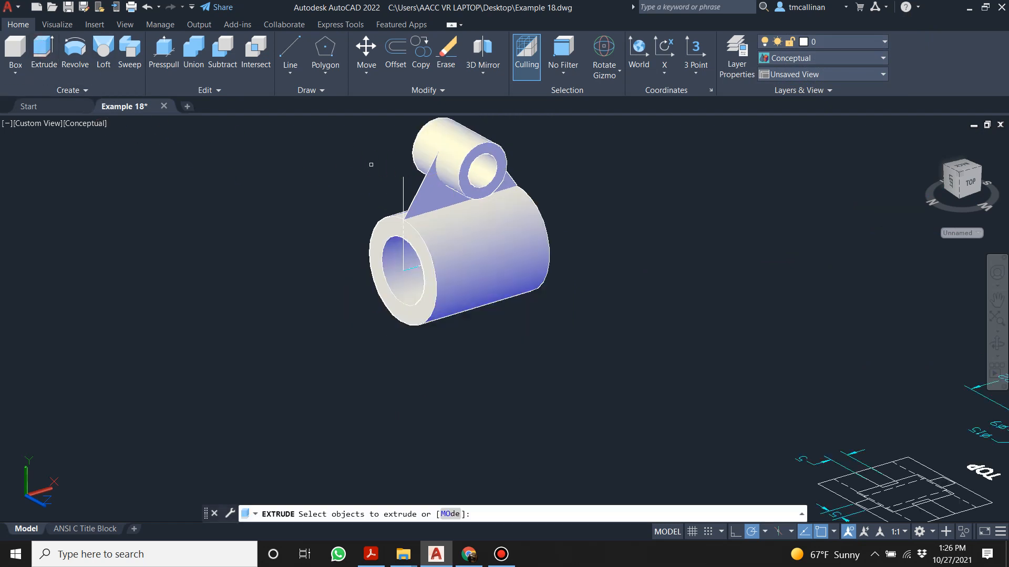
left_click(430, 194)
key("Return")
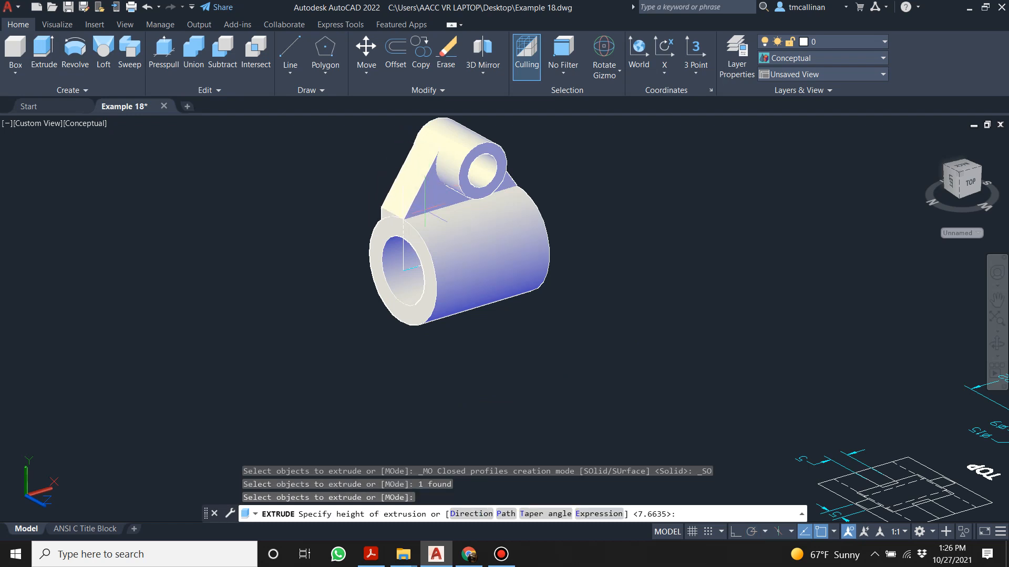
type("5")
key("Return")
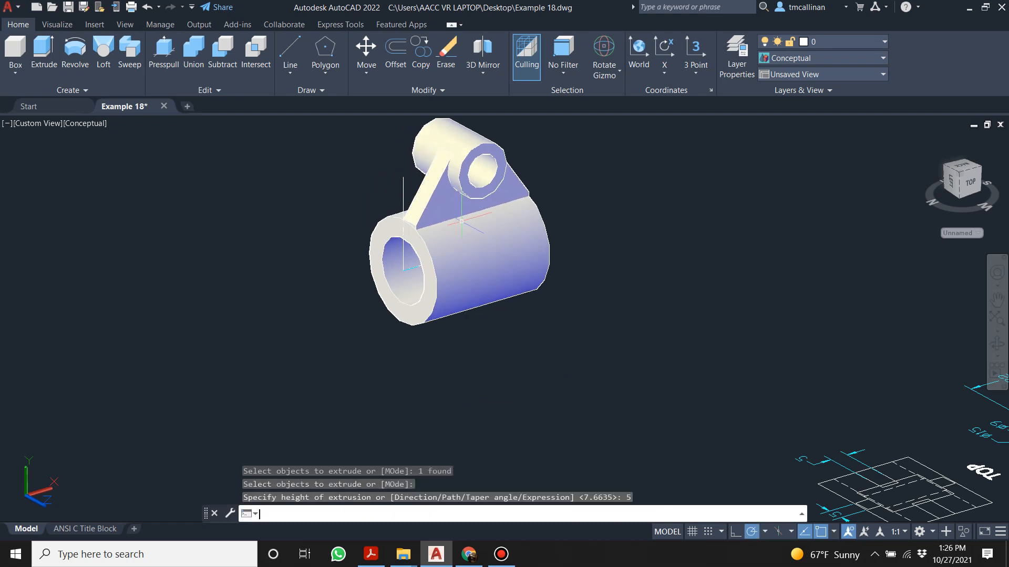
key("ctrl+z")
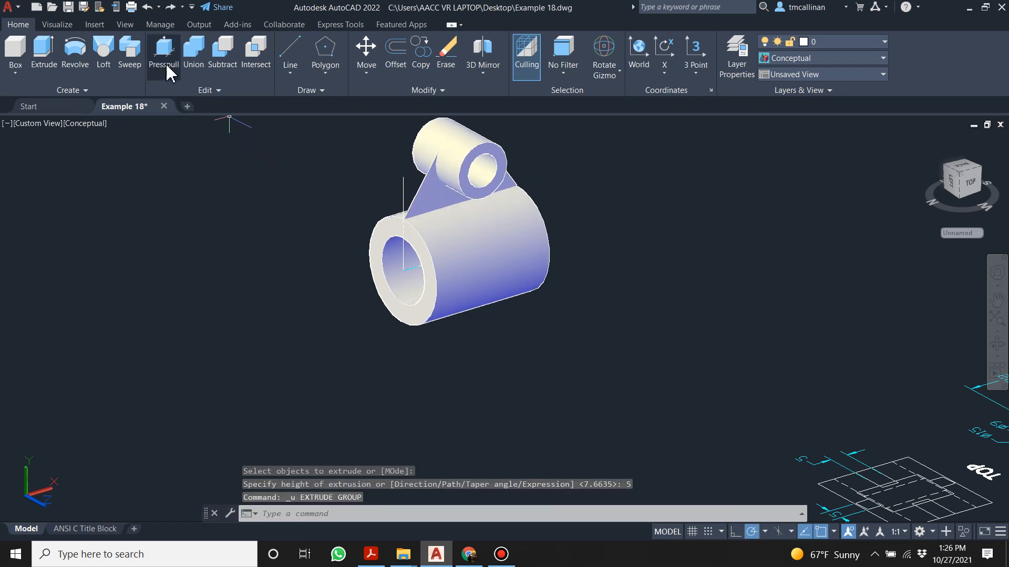
- Extrude the web region between the two cylinders to a height of 2.5
left_click(47, 53)
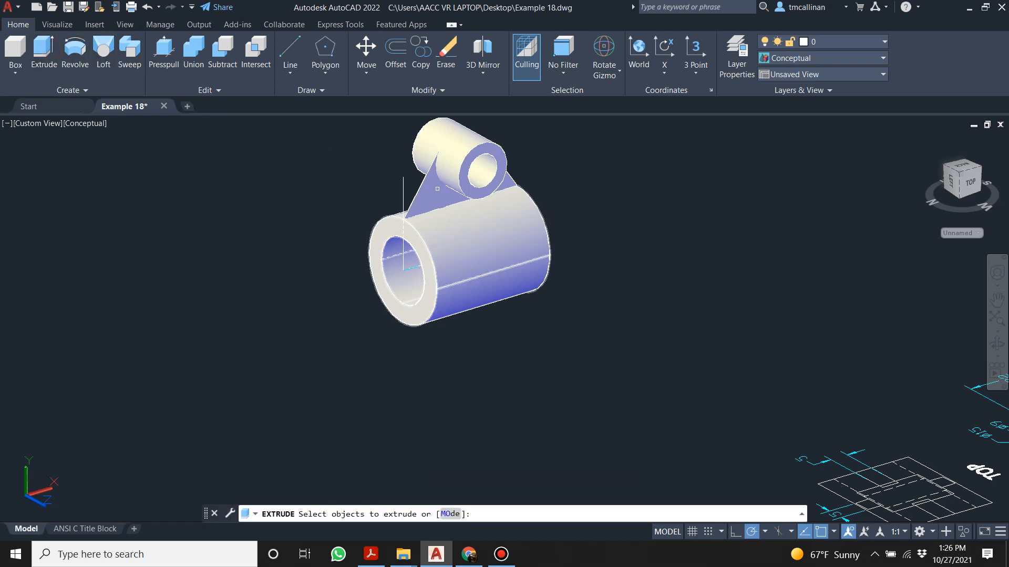
left_click(437, 189)
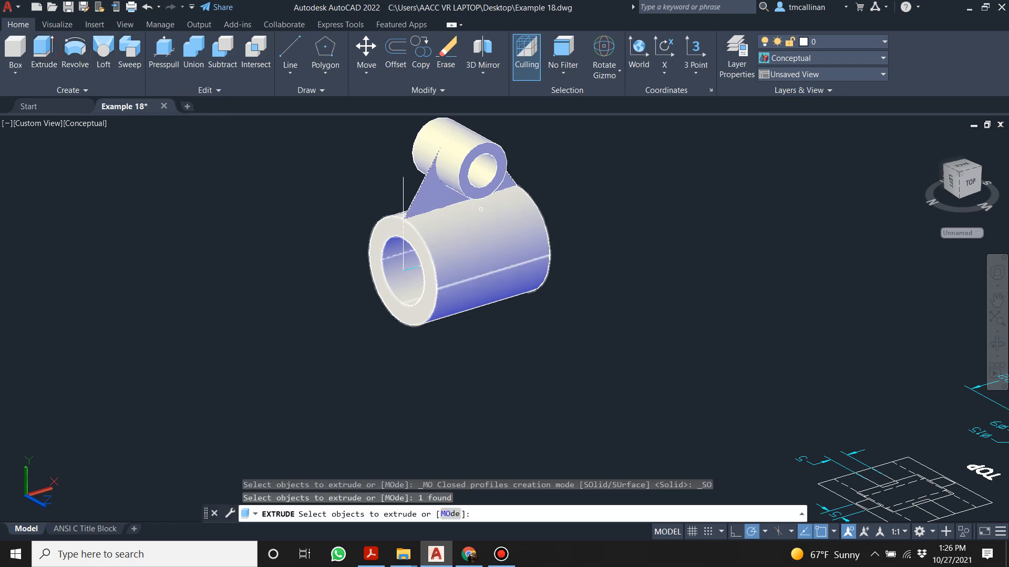
key("Return")
type("2.5")
key("Return")
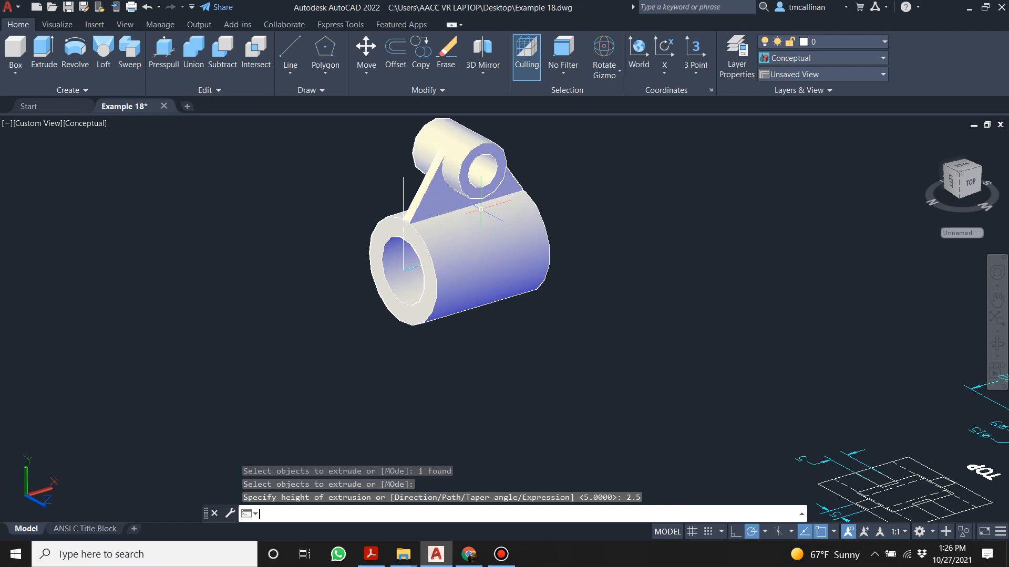
key("Escape")
- Presspull the web's opposite face outward by 2.5 to thicken the web on the other side of the centerline
middle_click_drag(416, 193, 437, 207, "shift")
scroll(232, 325, "down", 4)
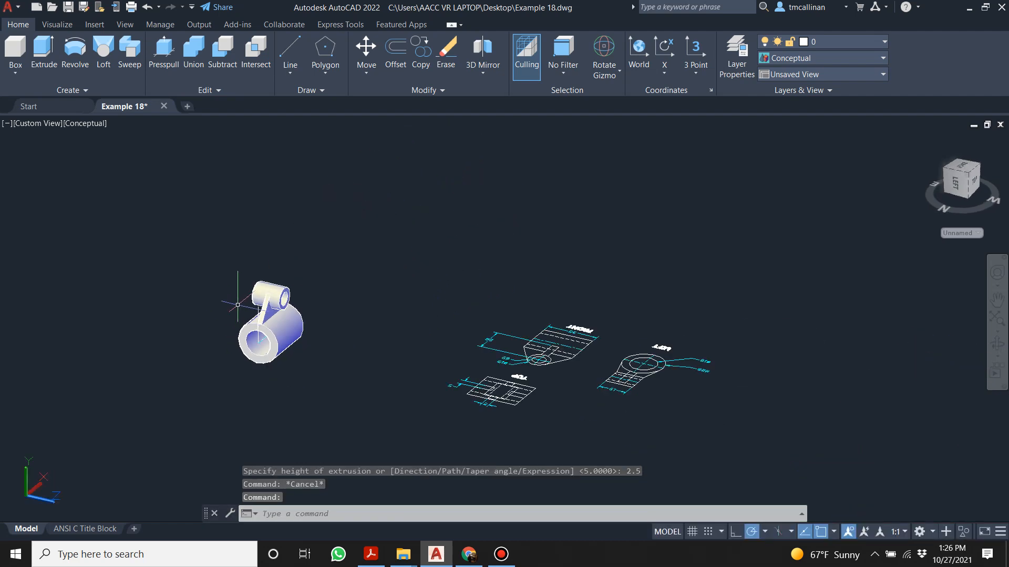
scroll(238, 322, "up", 6)
middle_click_drag(255, 328, 399, 316, "shift")
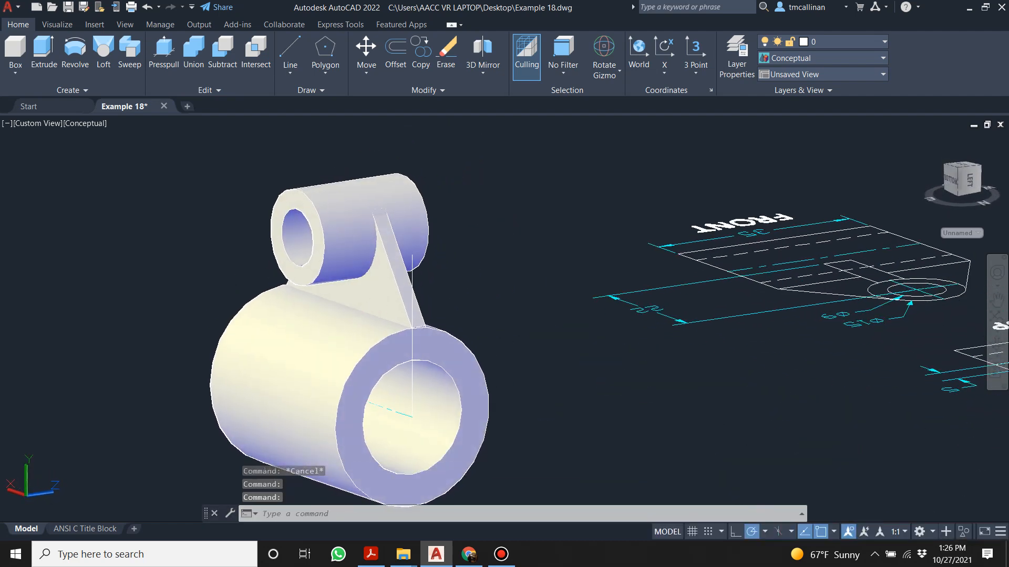
scroll(457, 340, "up", 8)
scroll(388, 311, "down", 4)
left_click(164, 50)
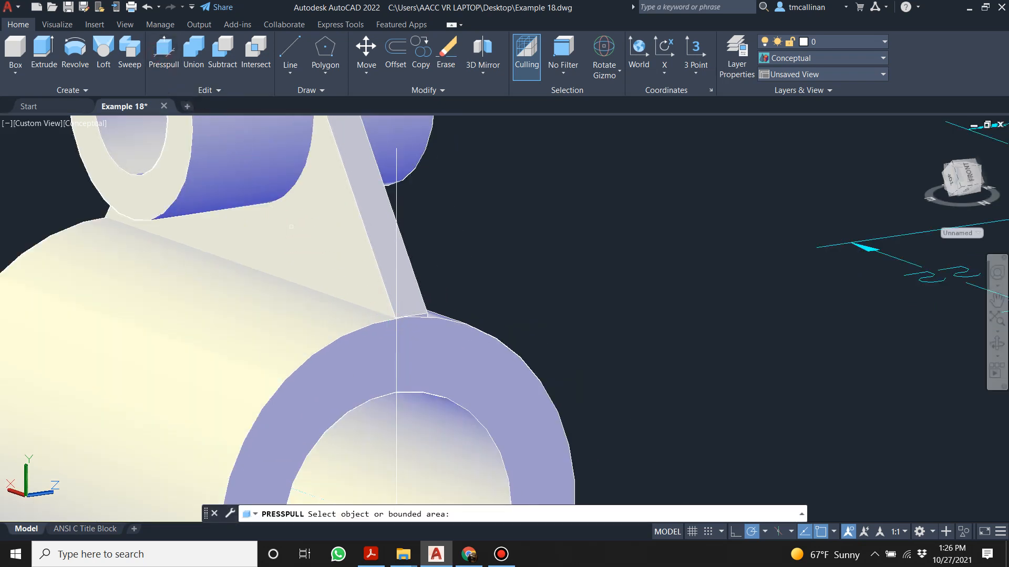
left_click(349, 270)
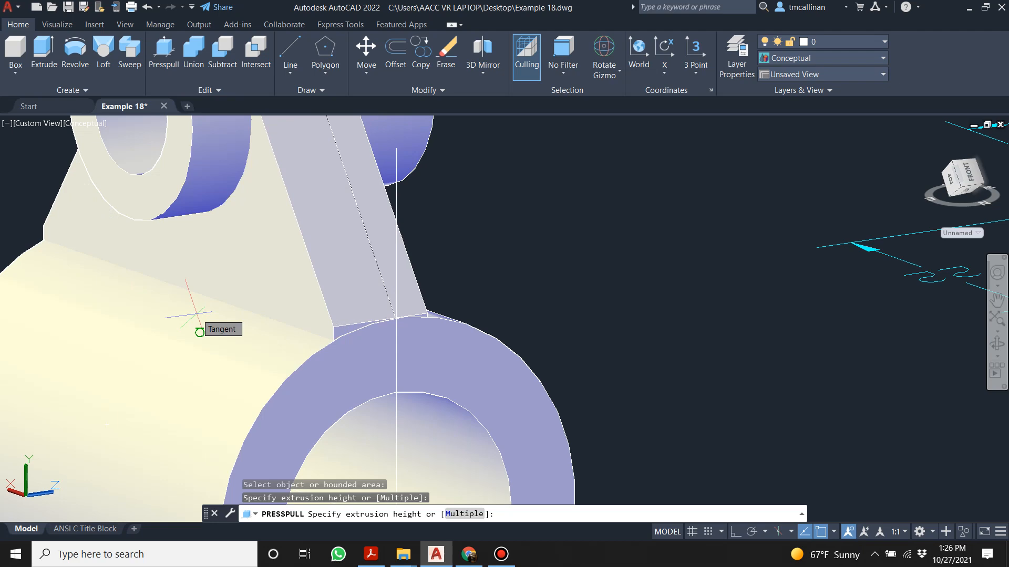
key("Return")
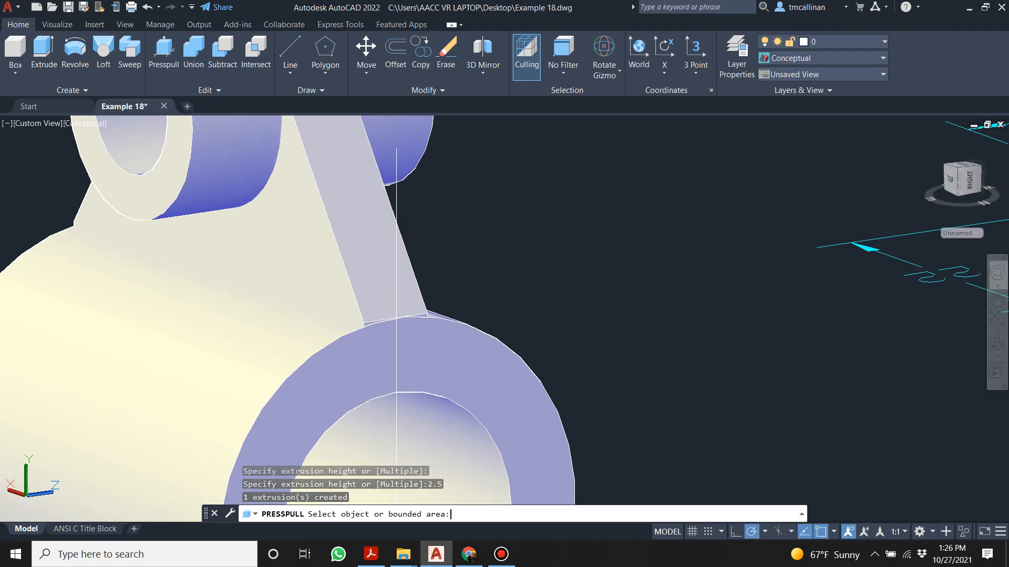
scroll(377, 268, "down", 5)
middle_click_drag(376, 268, 174, 221, "shift")
key("Escape")
- Union the small hollow cylinder, the web and the large hollow cylinder into one solid
scroll(153, 184, "up", 5)
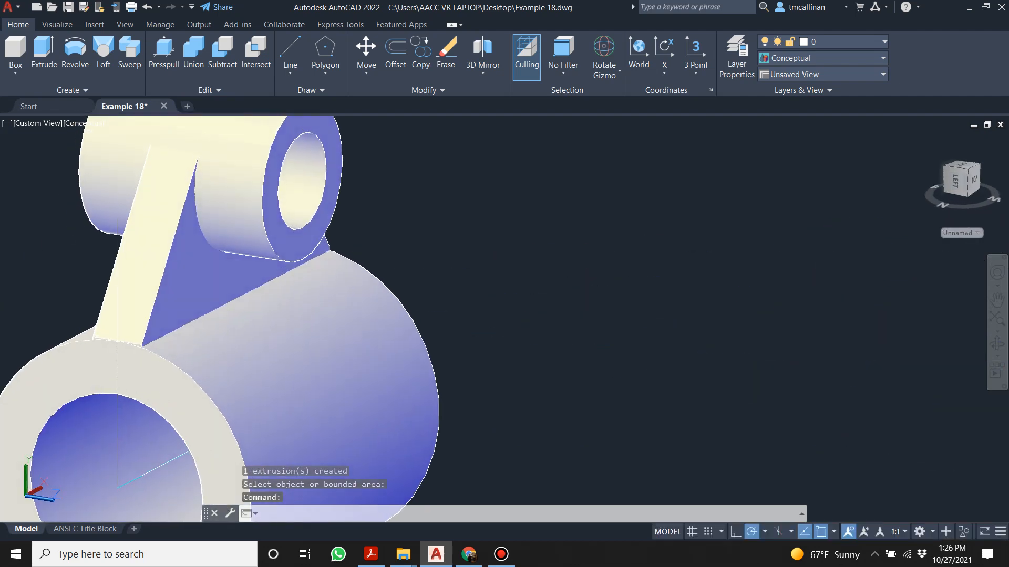
key("Escape")
left_click(184, 256)
key("Escape")
key("Escape")
middle_click_drag(184, 255, 225, 241, "shift")
scroll(225, 240, "down", 3)
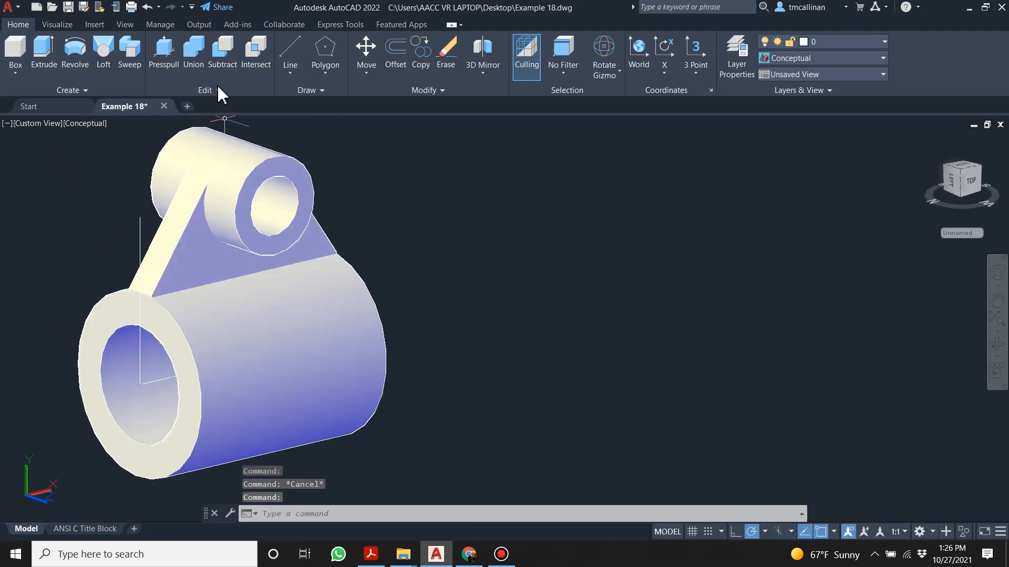
left_click(193, 51)
left_click(205, 220)
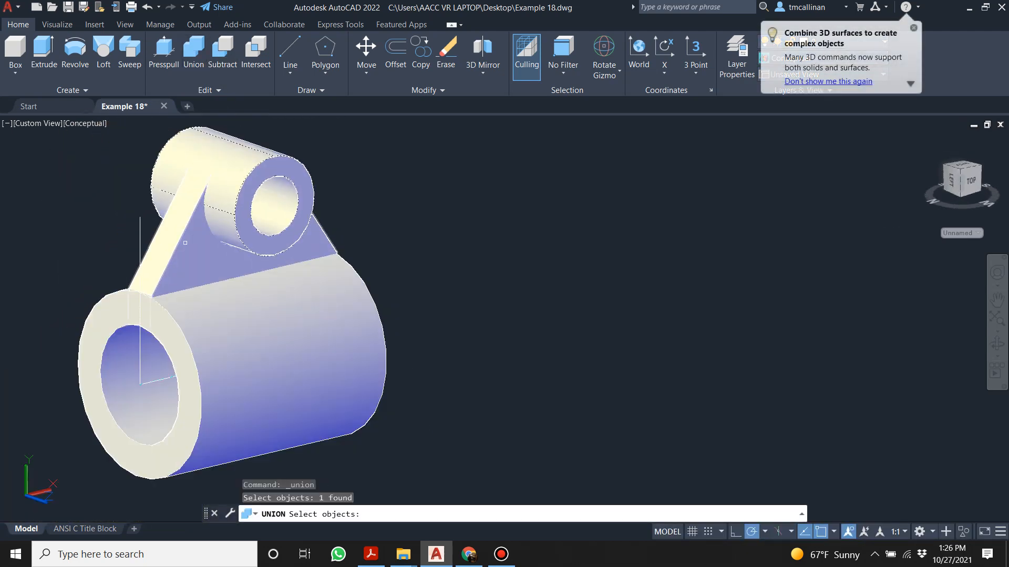
left_click(158, 247)
left_click(227, 310)
key("Return")
key("Escape")
- Examine the joint between the web and the large cylinder at both end faces and at the bore
scroll(215, 314, "up", 6)
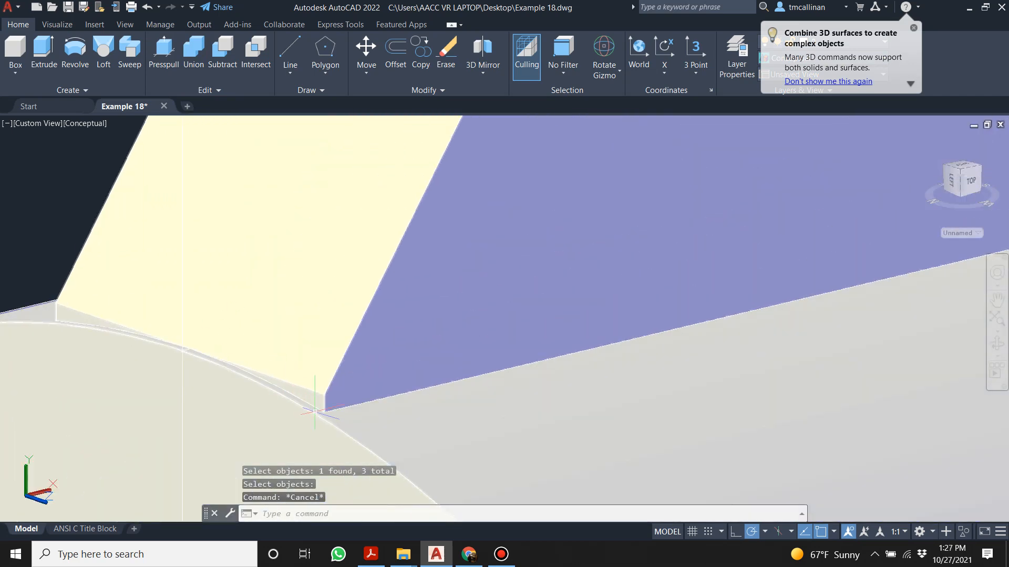
middle_click_drag(316, 414, 214, 379, "shift")
scroll(371, 311, "down", 5)
scroll(544, 242, "up", 6)
scroll(419, 163, "down", 6)
middle_click_drag(678, 137, 610, 136, "shift")
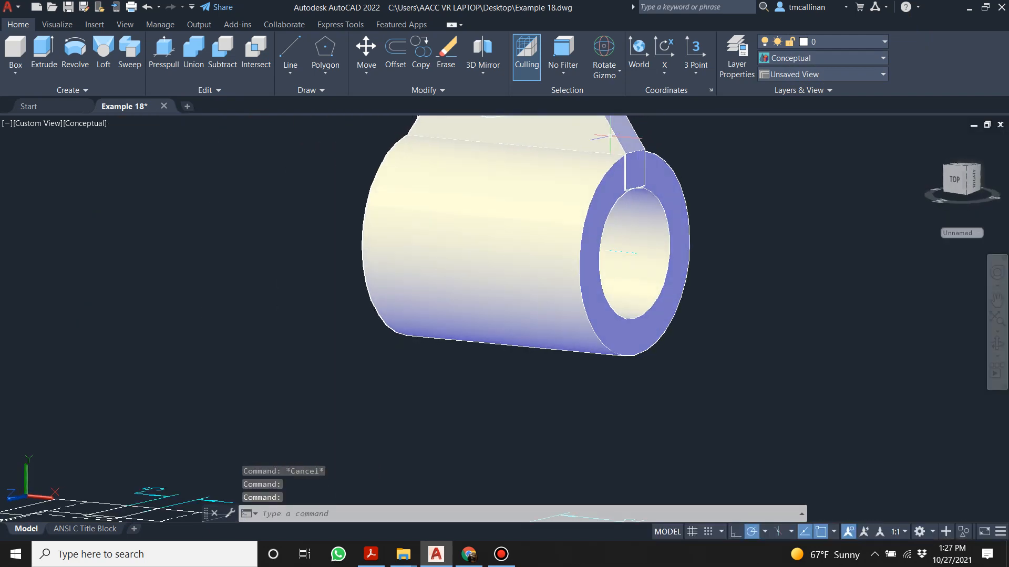
scroll(612, 141, "up", 7)
middle_click_drag(489, 234, 482, 254, "shift")
- Undo the union, the web's presspull and extrusion, and the move of the web region and its centerline
key("ctrl+z")
key("ctrl+z")
key("ctrl+z")
key("ctrl+z")
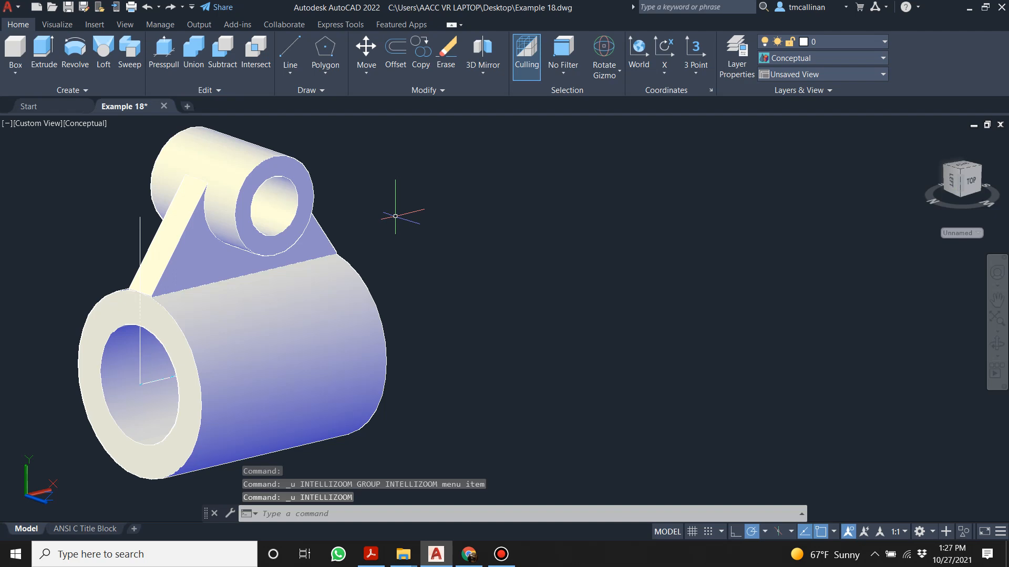
key("ctrl+z")
key("ctrl+z")
key("ctrl+z")
key("ctrl+z")
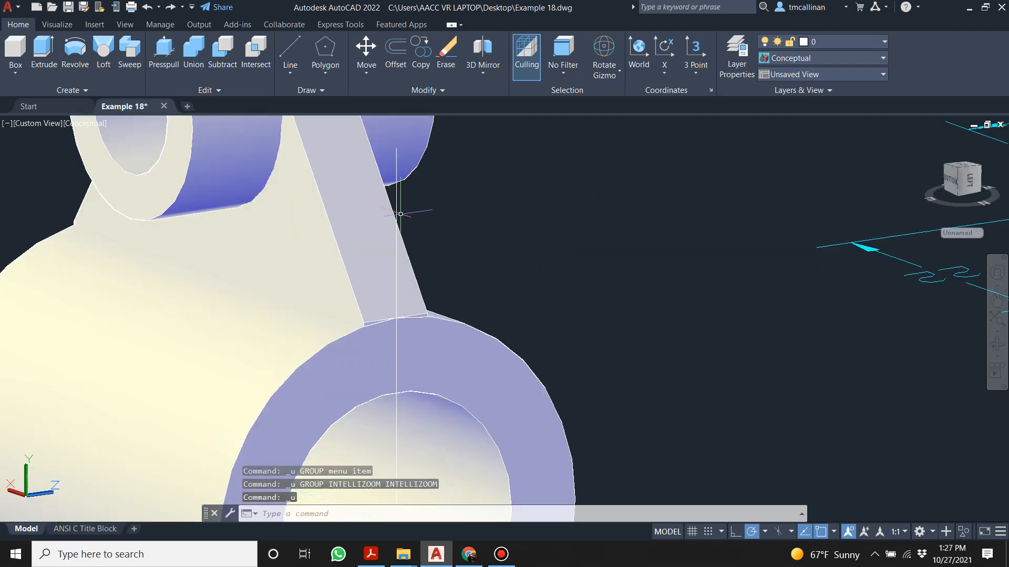
key("ctrl+z")
key("ctrl+z")
key("ctrl+z")
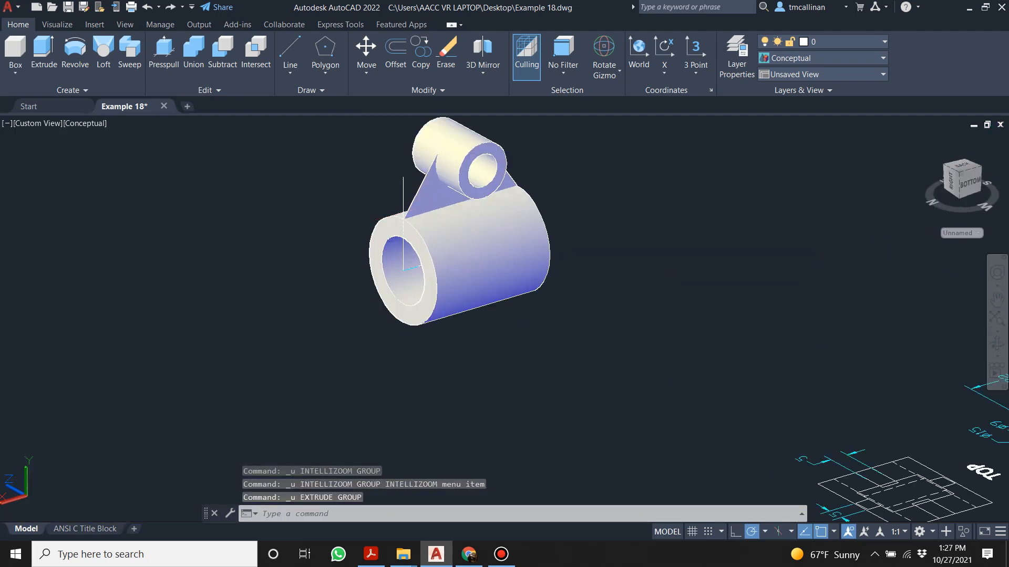
- Examine the gap between the flat web region's lower edge and its centerline
scroll(495, 198, "down", 4)
scroll(550, 244, "up", 6)
scroll(504, 223, "down", 2)
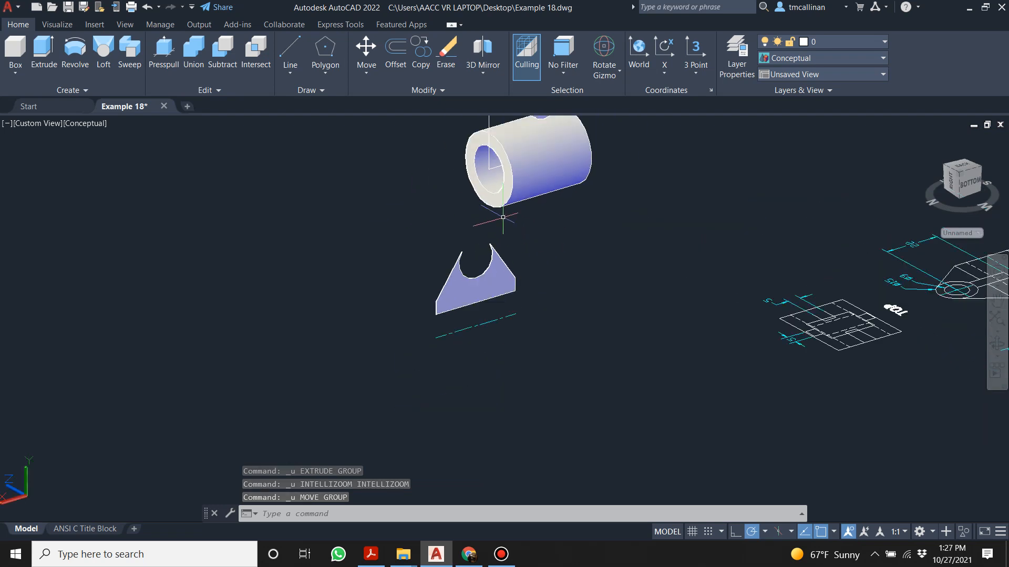
middle_click_drag(503, 217, 499, 232)
scroll(492, 213, "up", 2)
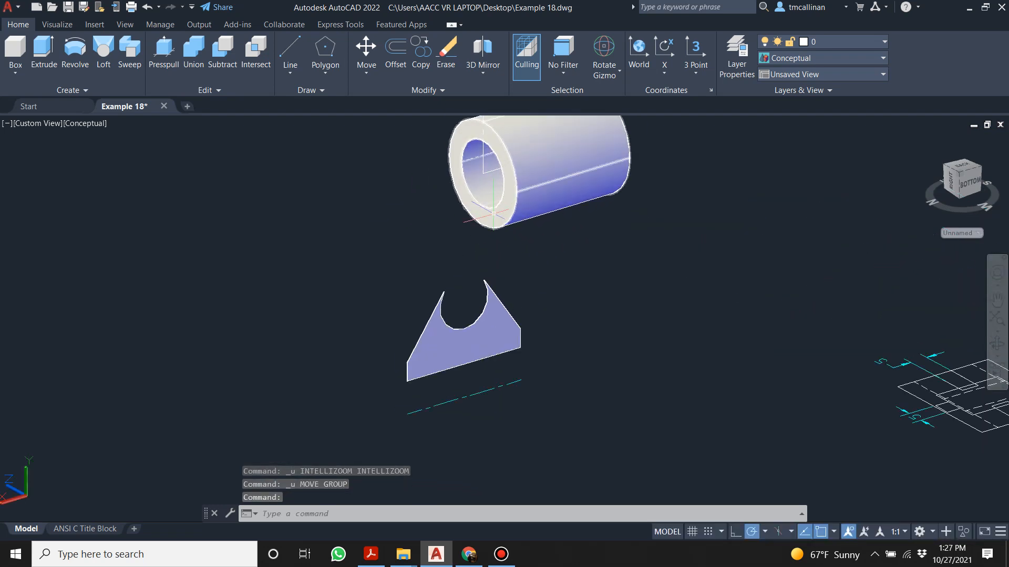
scroll(436, 389, "up", 4)
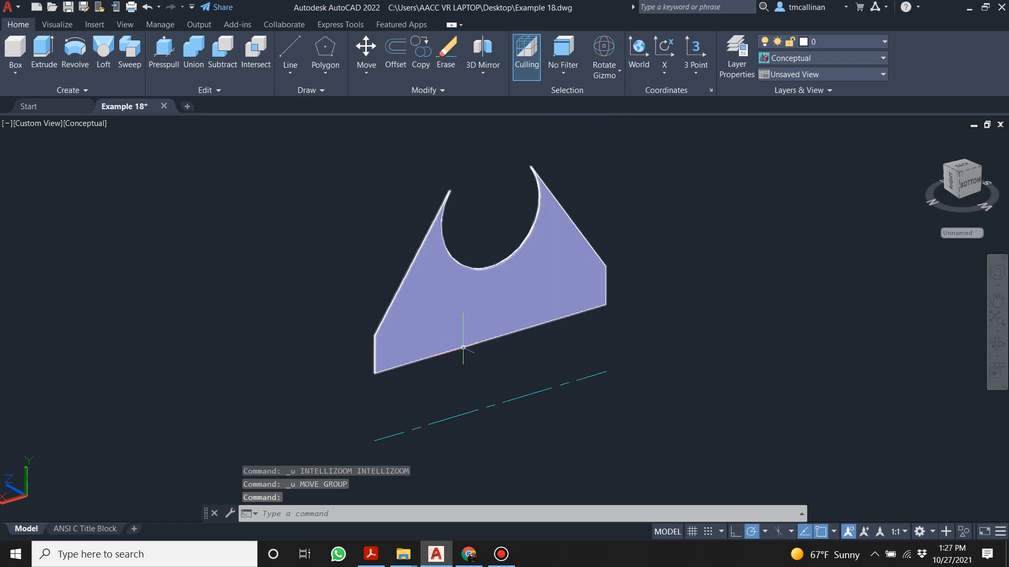
left_click(394, 427)
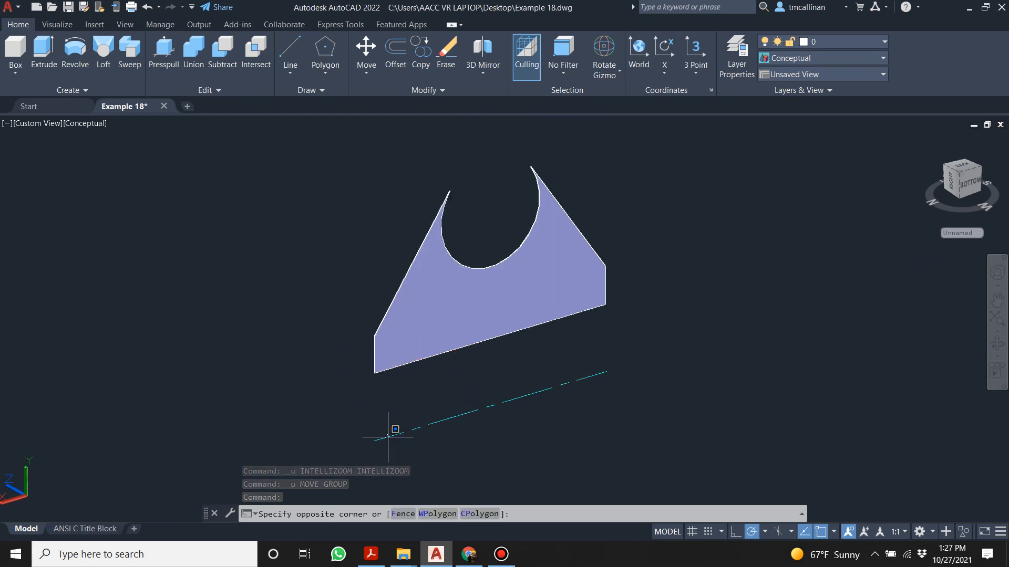
key("Escape")
key("Escape")
middle_click_drag(452, 363, 419, 331, "shift")
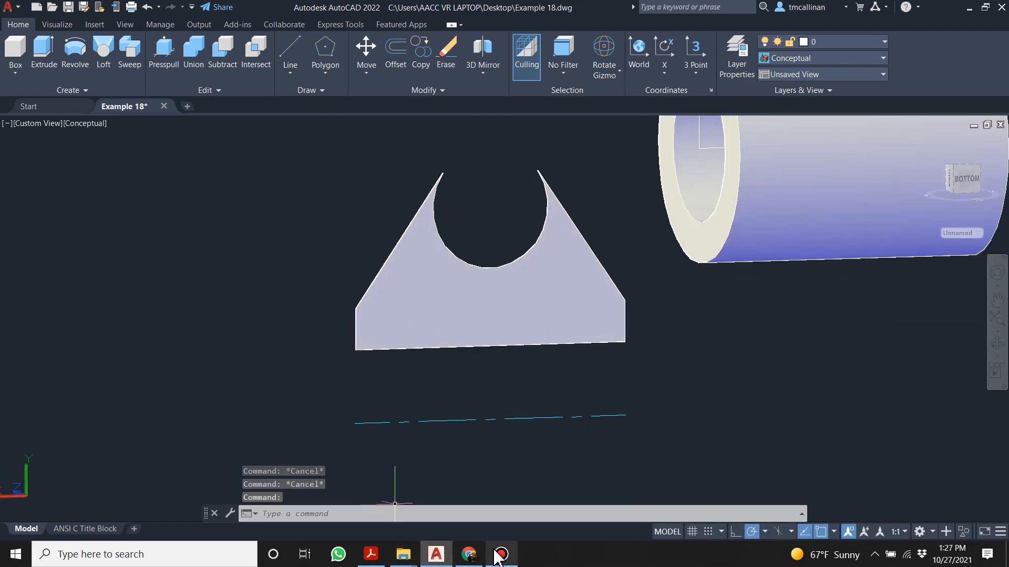
- Switch to the exercises PDF in Adobe Acrobat, check the large cylinder's diameters in Example 18, and return to AutoCAD
left_click(383, 556)
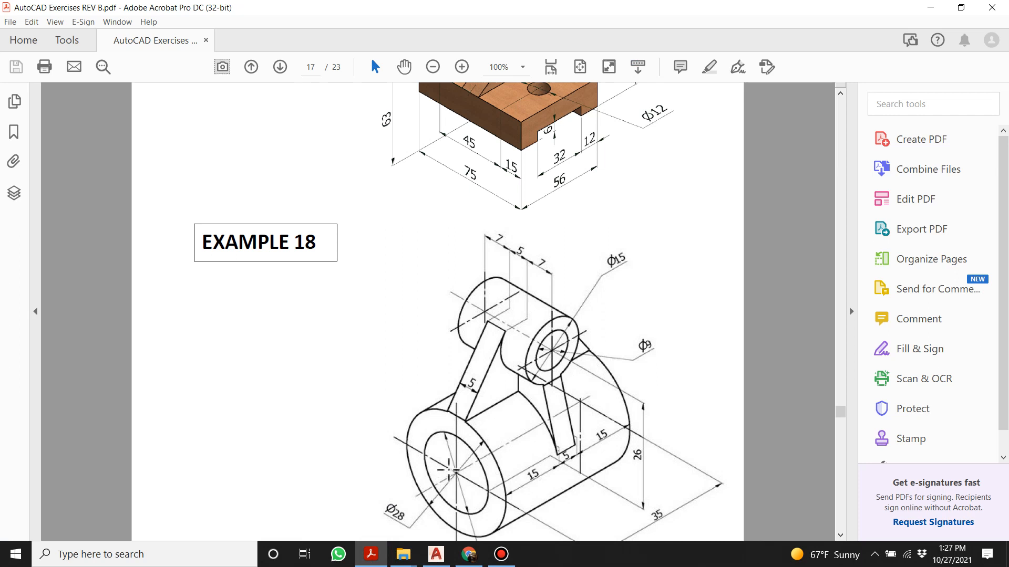
scroll(447, 475, "down", 3)
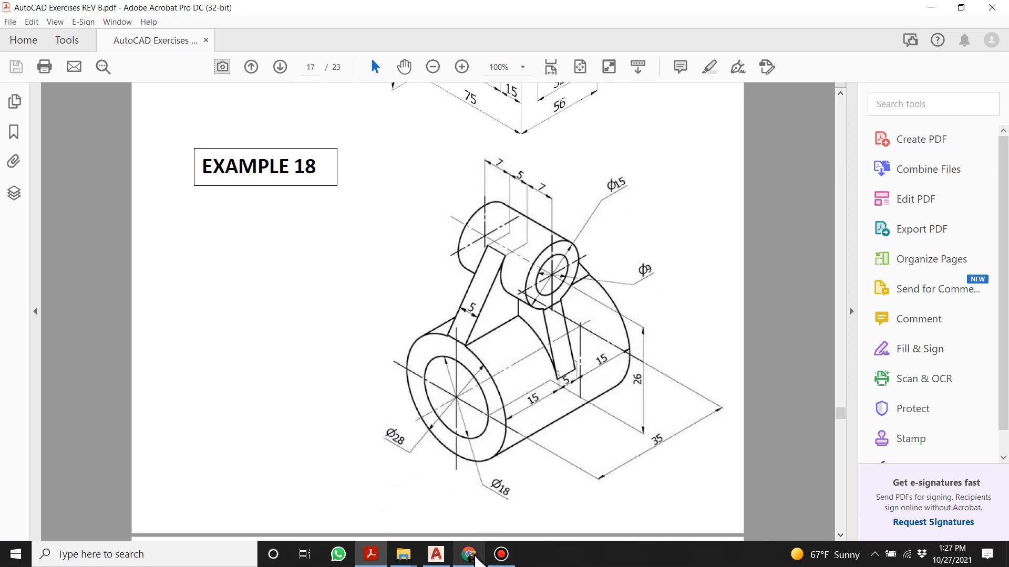
left_click(437, 556)
key("Escape")
key("Escape")
middle_click_drag(430, 385, 436, 394, "shift")
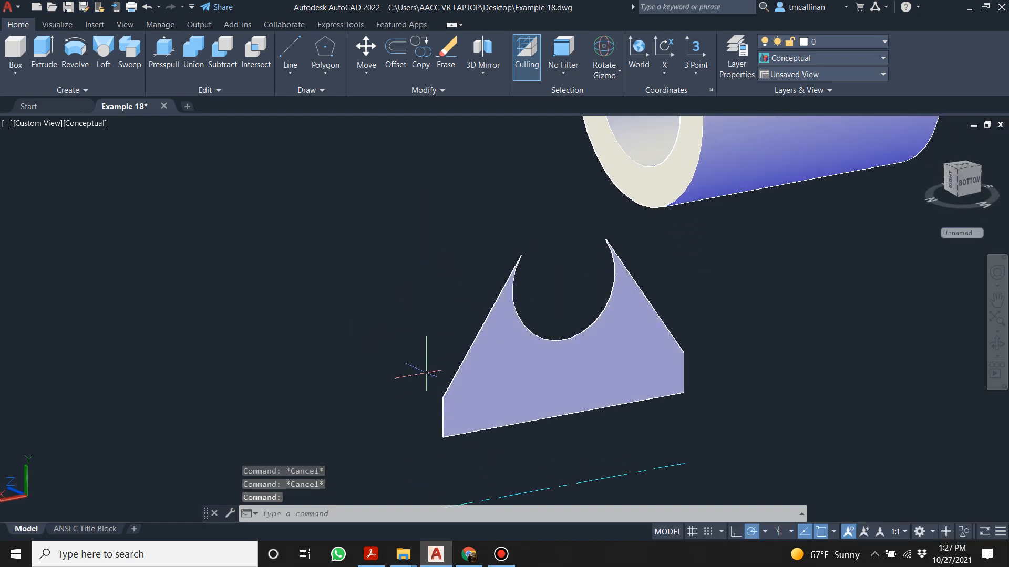
- Draw a line 9 long straight down from the web region's lower corner and compare its end with the centerline
scroll(402, 319, "down", 3)
left_click(293, 44)
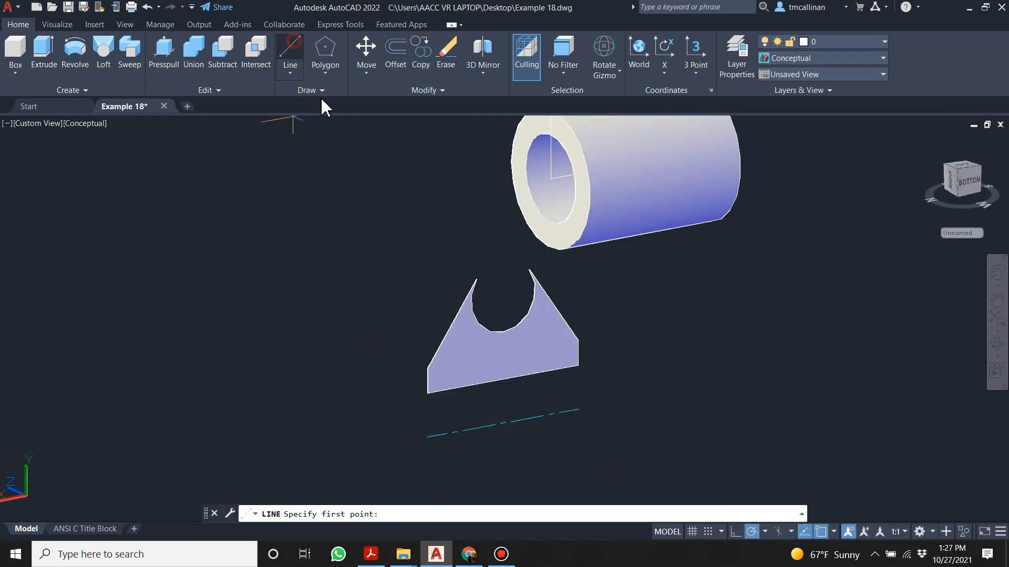
left_click(428, 392)
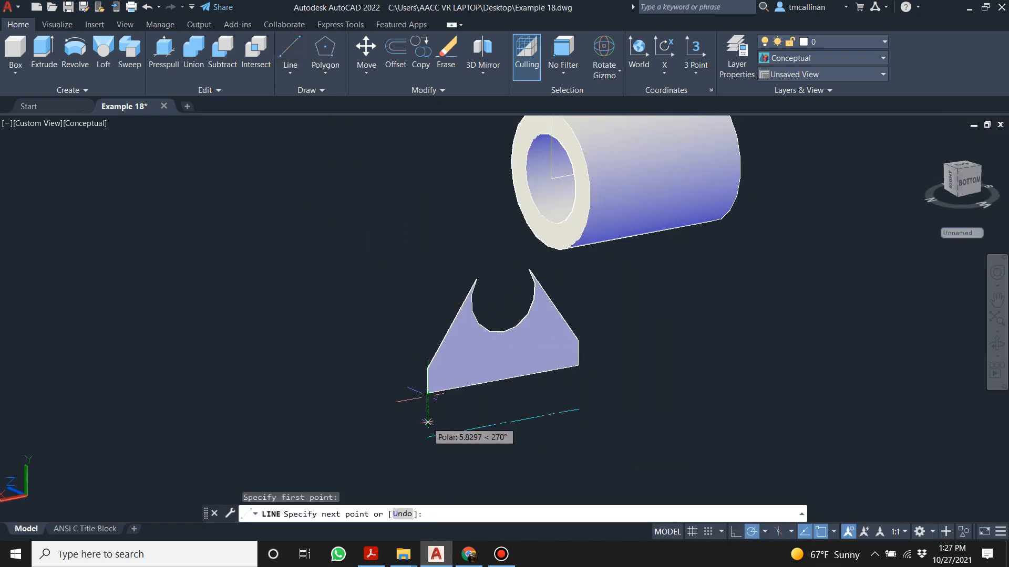
type("9")
key("Return")
key("Escape")
key("Escape")
scroll(290, 462, "up", 6)
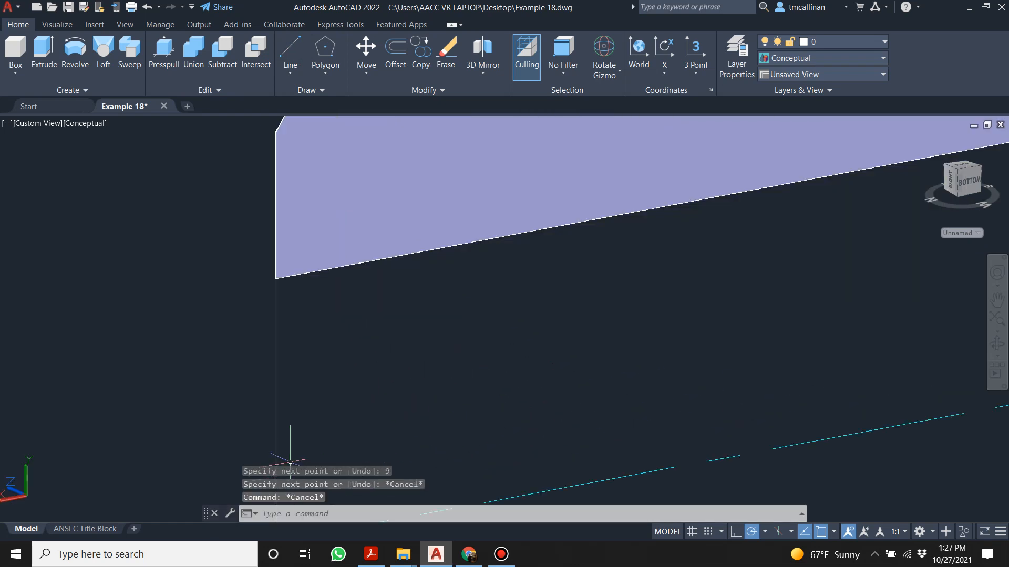
scroll(329, 361, "down", 6)
scroll(321, 399, "up", 14)
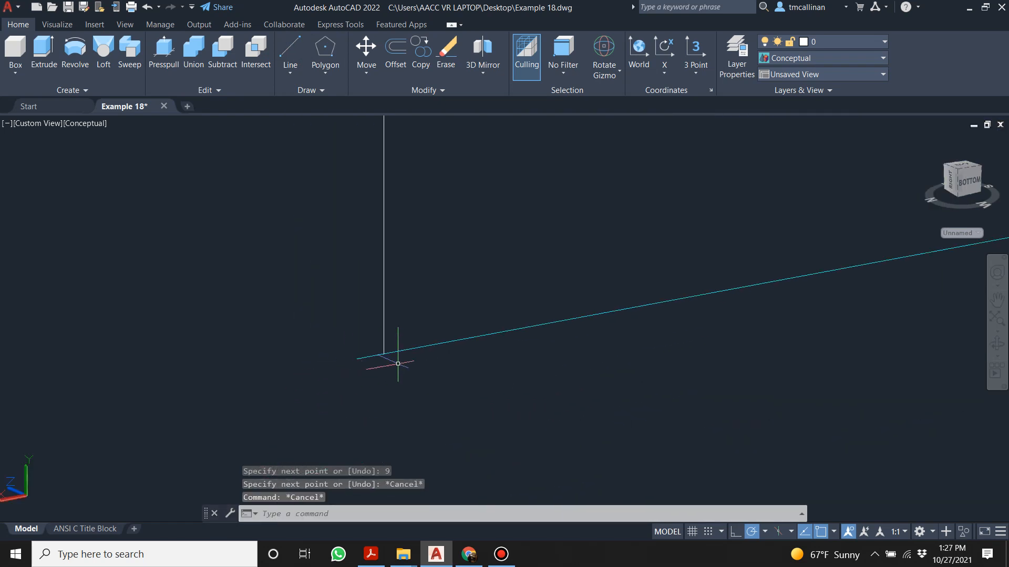
- Erase the cyan line at the lower end of the web profile's vertical reference line
left_click(423, 347)
key("Delete")
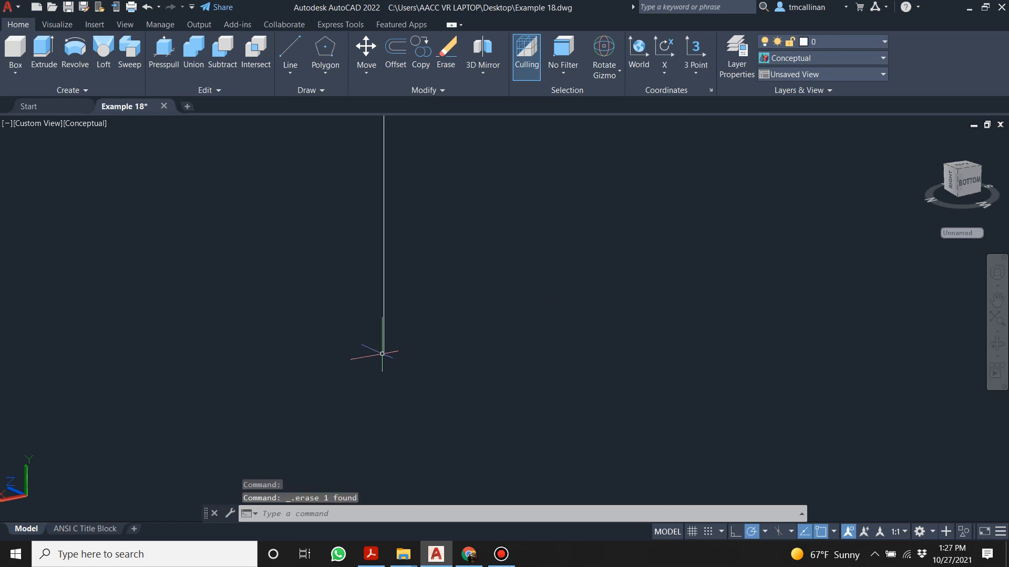
scroll(397, 342, "down", 12)
middle_click_drag(405, 286, 402, 290, "shift")
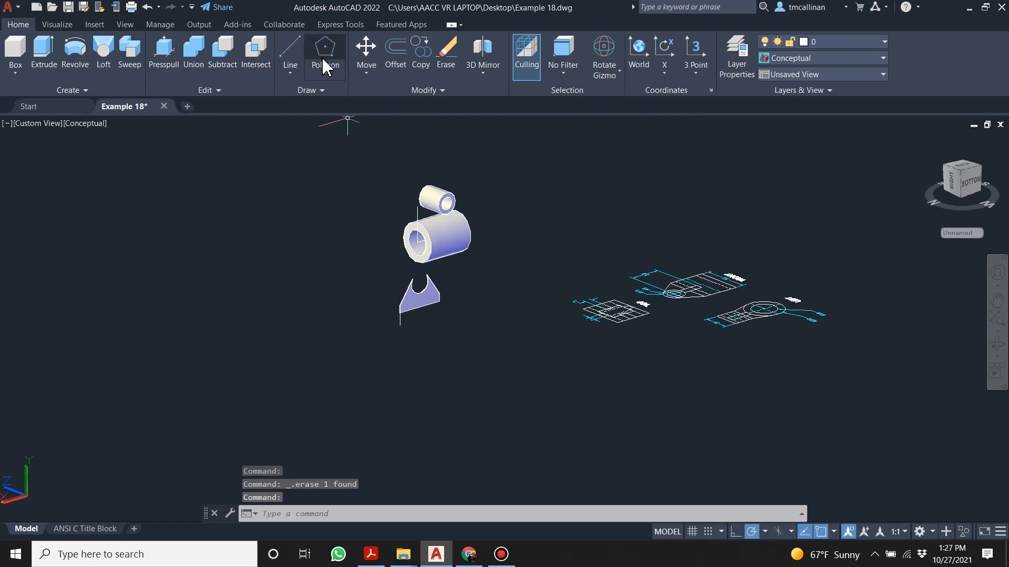
- Move the web profile and its vertical line from the line's lower endpoint to the centre of the large cylinder's end
left_click(366, 53)
scroll(423, 299, "up", 3)
left_click(343, 233)
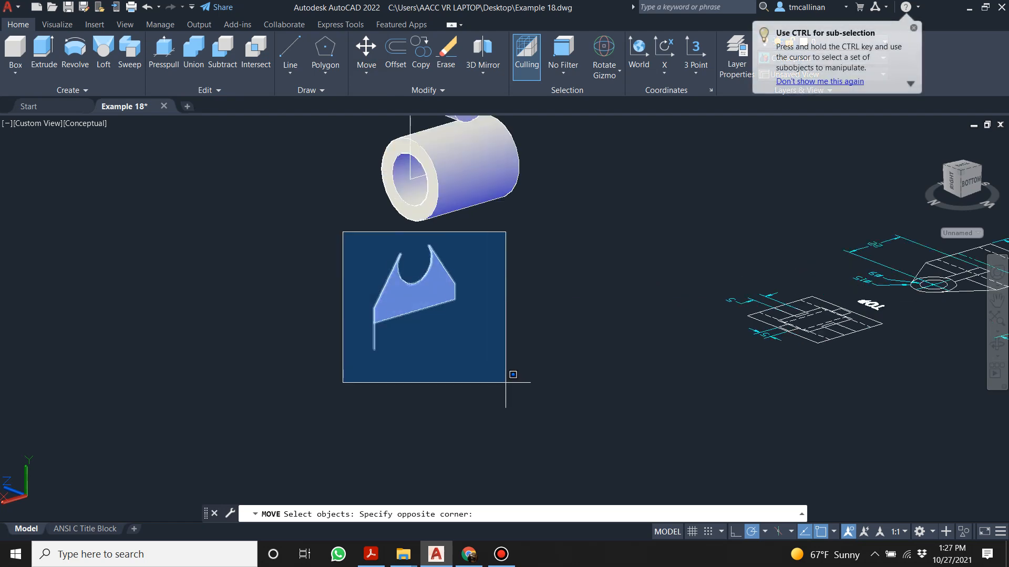
left_click(515, 378)
key("Return")
scroll(371, 368, "up", 2)
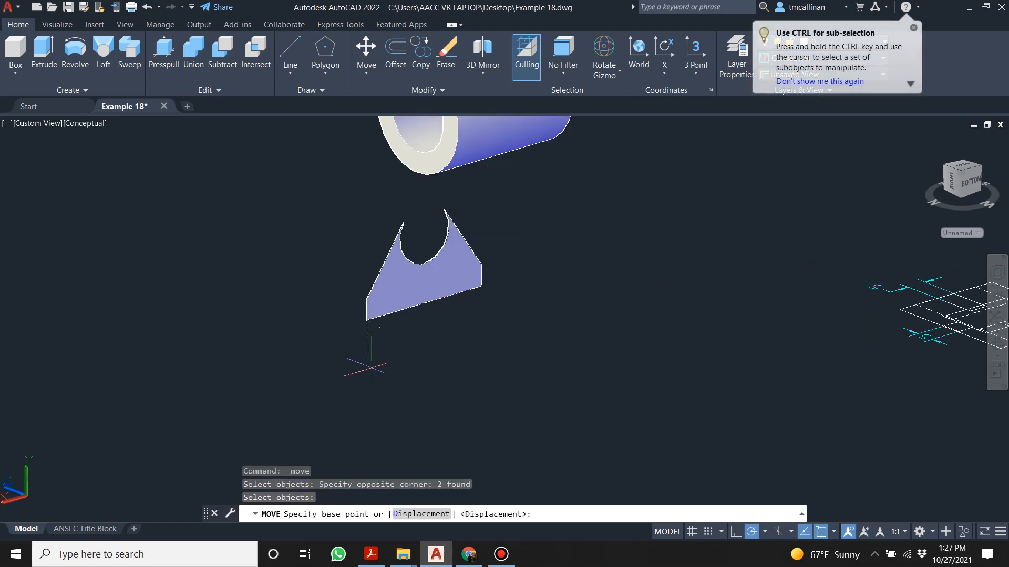
left_click(367, 357)
scroll(366, 357, "down", 4)
scroll(389, 252, "up", 5)
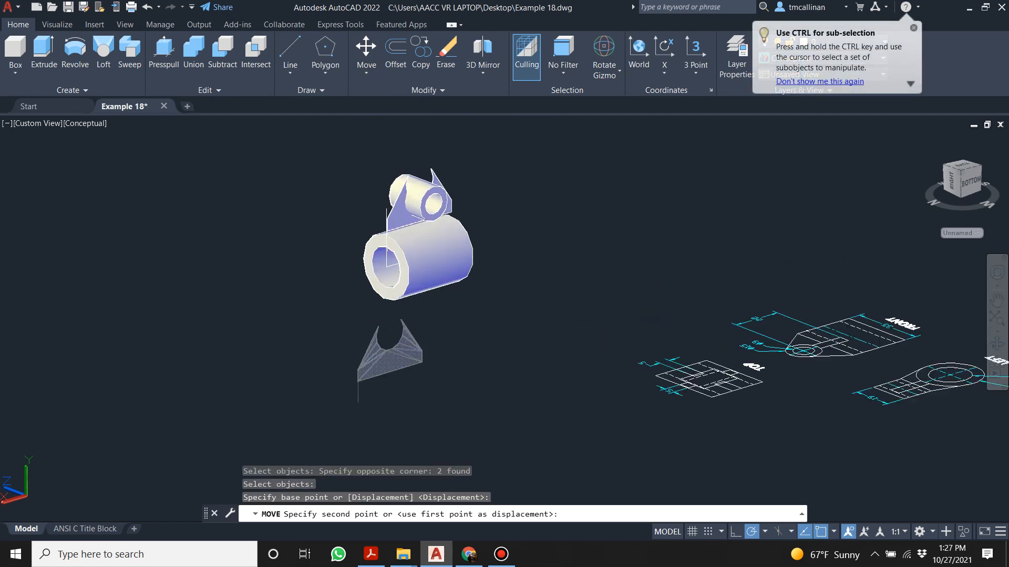
key("Escape")
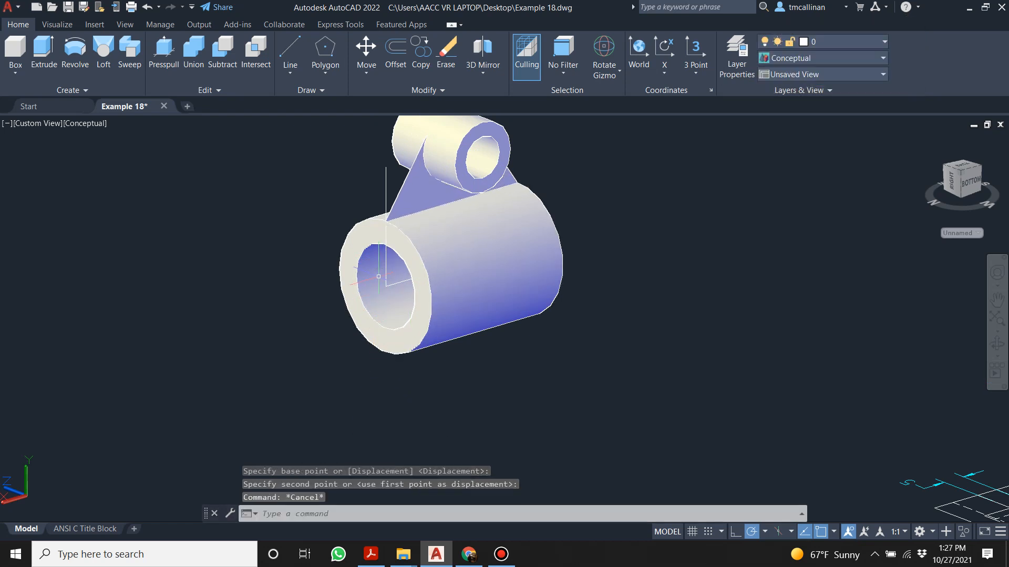
- Extrude the web profile between the two cylinders to a height of 2.5
left_click(45, 55)
left_click(413, 184)
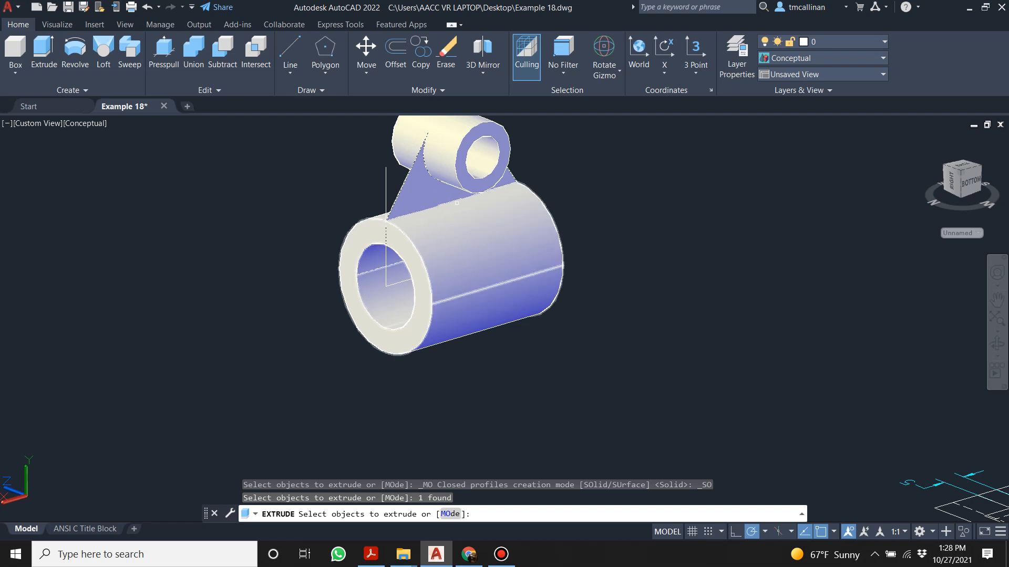
key("Return")
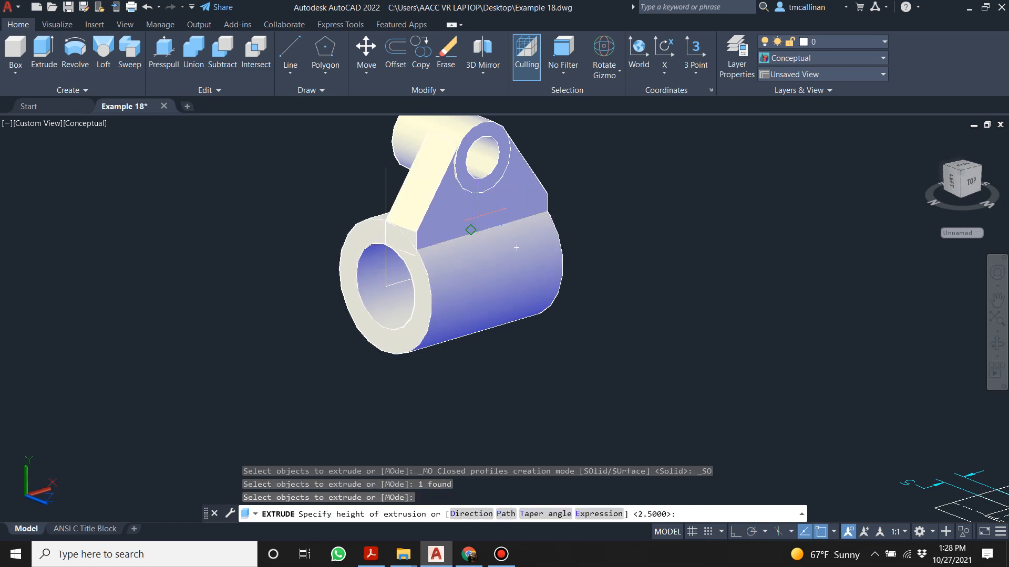
middle_click_drag(312, 207, 393, 209, "shift")
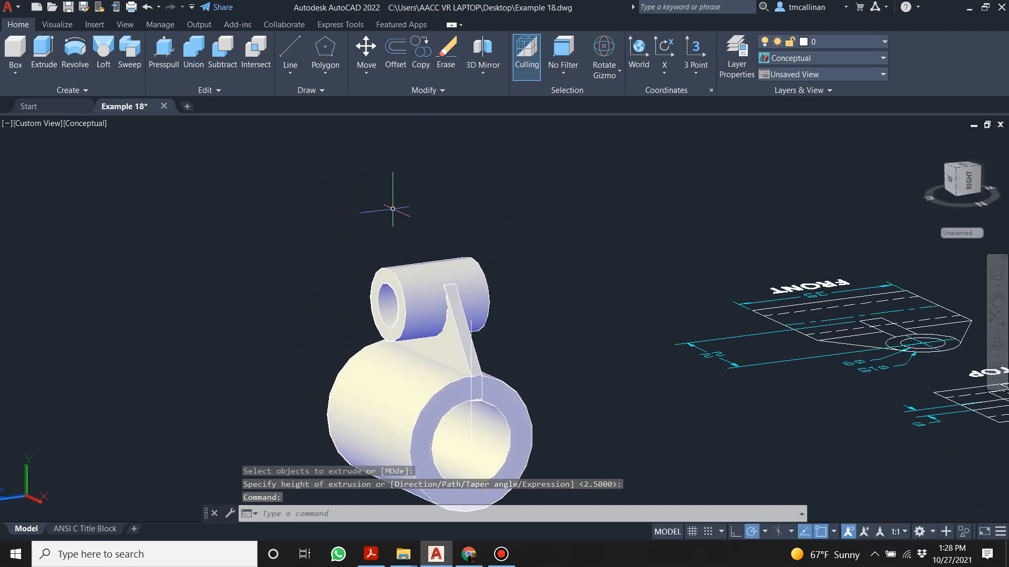
- Presspull the opposite face of the web outward by 2.5
left_click(162, 61)
scroll(337, 281, "down", 5)
scroll(403, 339, "up", 6)
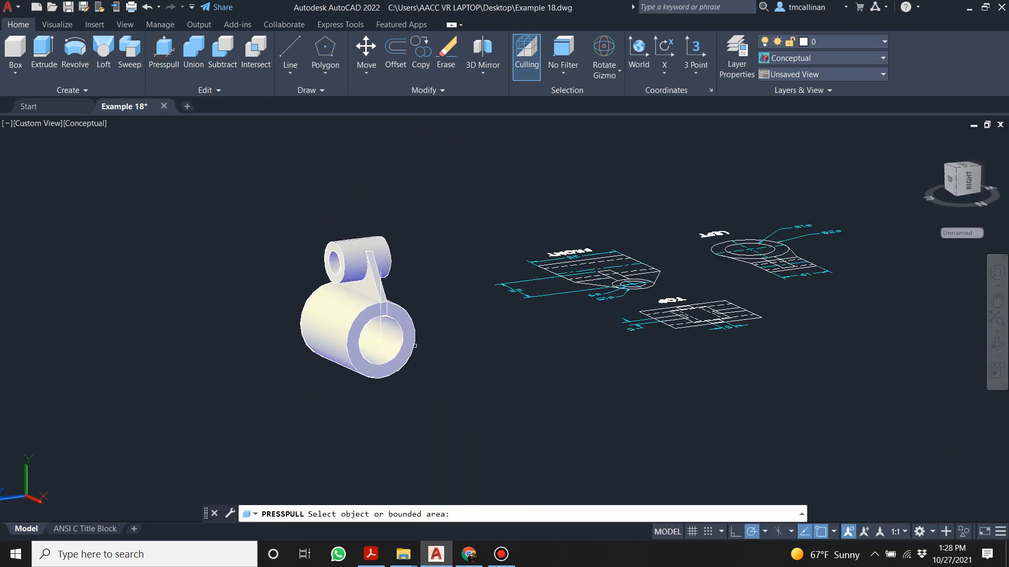
left_click(346, 225)
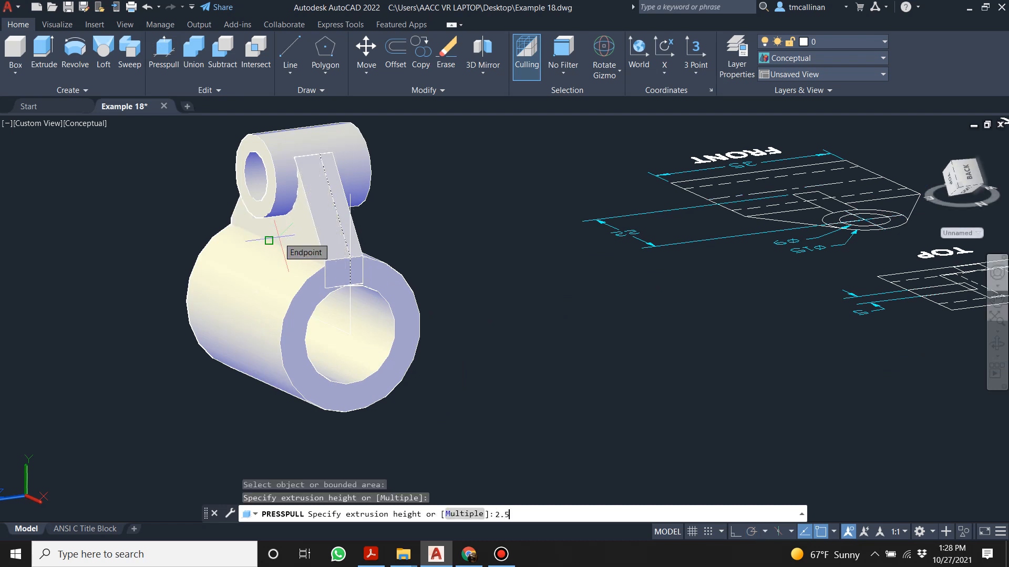
type("2.5")
key("Return")
key("Return")
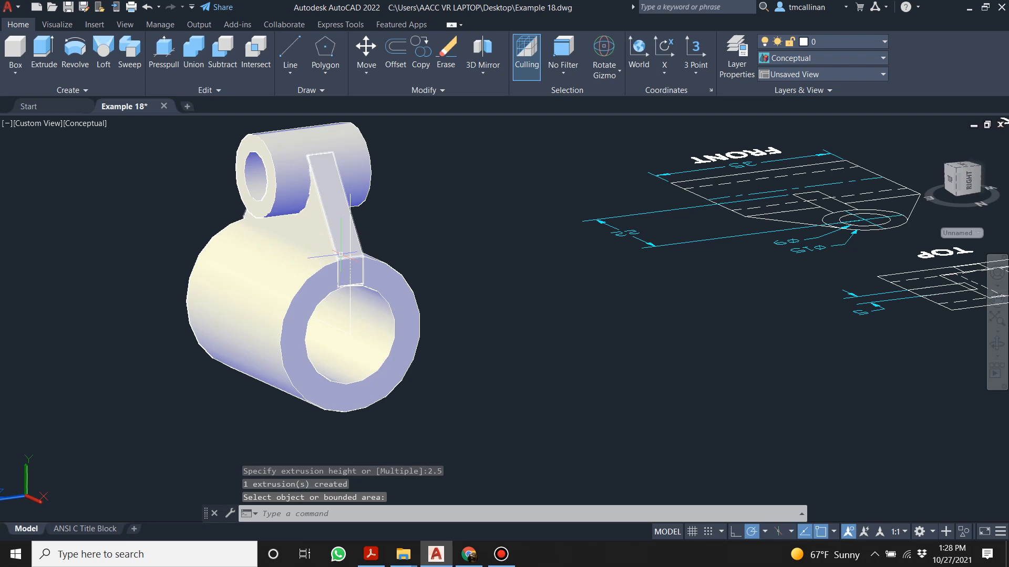
- Union the small cylinder, the web and the large cylinder into one solid
scroll(341, 255, "down", 3)
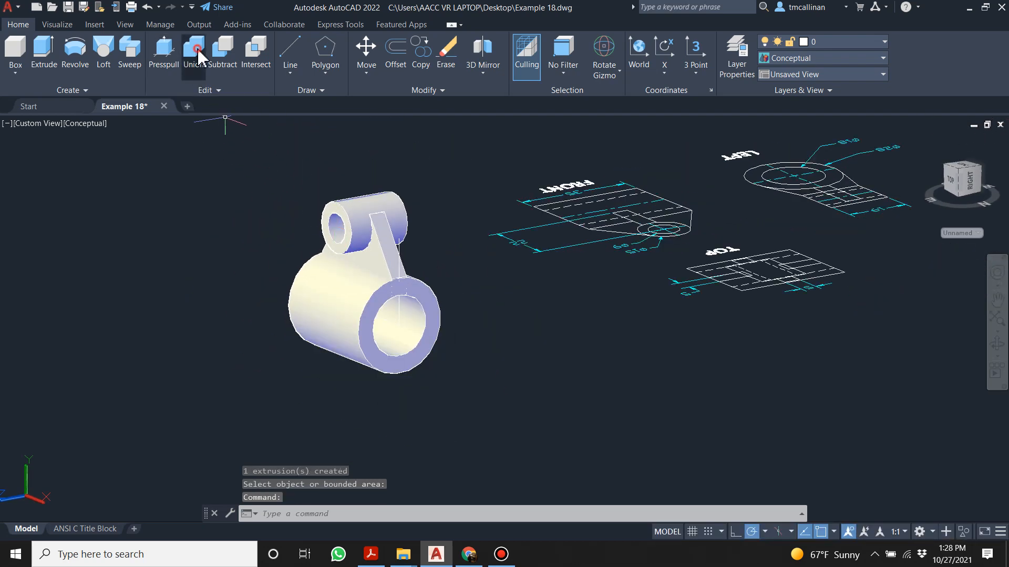
left_click(194, 50)
scroll(341, 207, "up", 2)
left_click(341, 206)
left_click(396, 261)
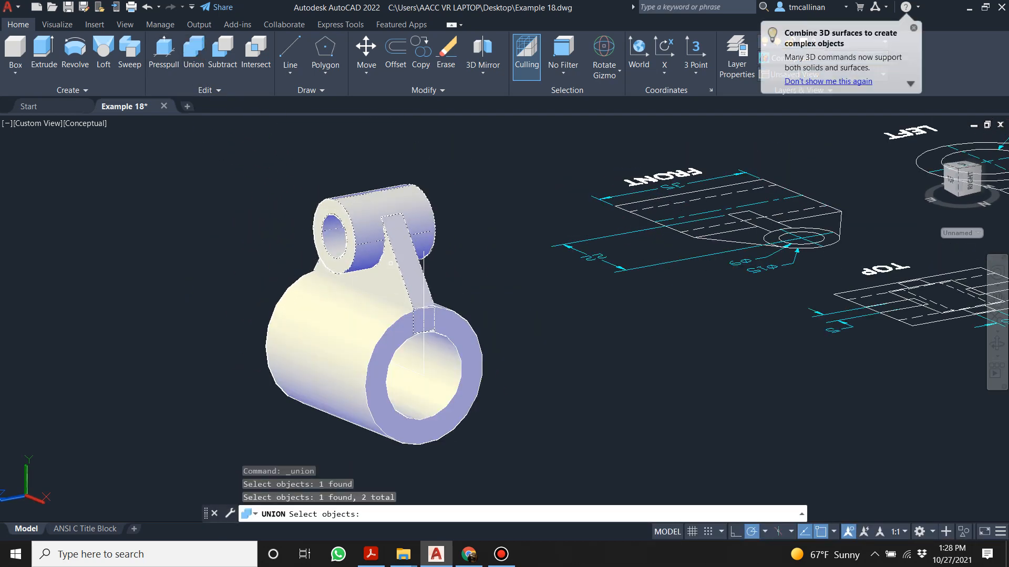
left_click(368, 336)
key("Return")
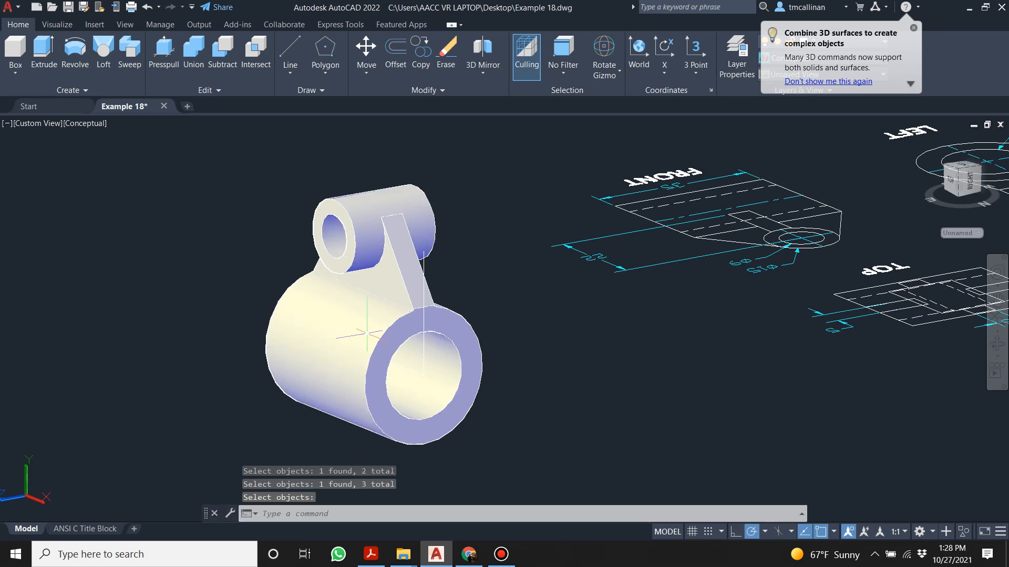
- Examine the joined solid from several sides and check the dimensioned FRONT and LEFT views
scroll(409, 332, "up", 8)
middle_click_drag(470, 271, 338, 245, "shift")
scroll(338, 245, "down", 7)
middle_click_drag(437, 192, 371, 178, "shift")
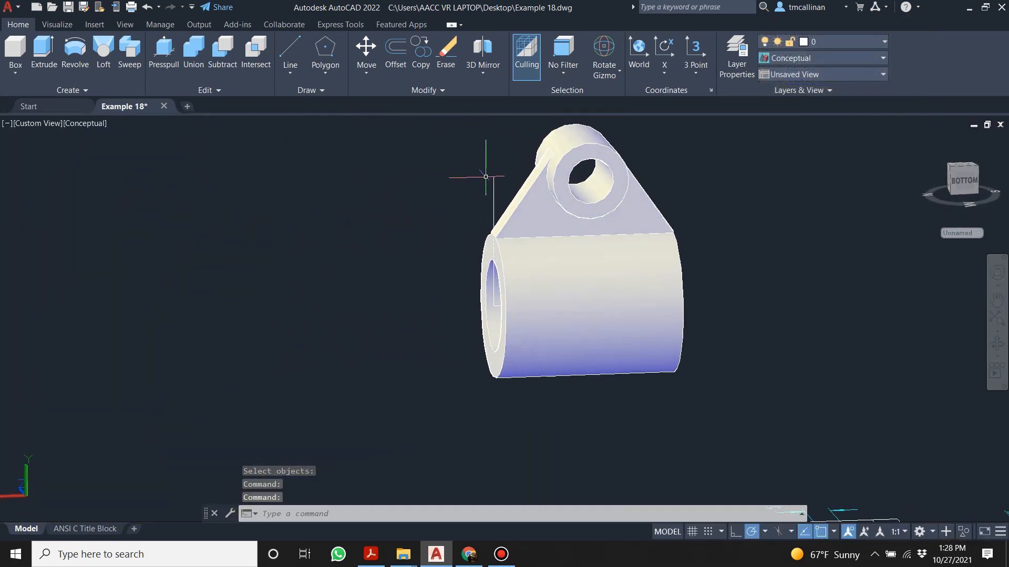
scroll(484, 176, "down", 3)
scroll(552, 159, "up", 5)
mouse_move(473, 243)
middle_mouse_down("shift")
mouse_move(378, 241)
mouse_move(408, 247)
middle_mouse_up("shift")
scroll(441, 281, "down", 4)
mouse_move(441, 284)
middle_mouse_down("shift")
mouse_move(387, 293)
mouse_move(439, 285)
mouse_move(418, 369)
middle_mouse_up("shift")
scroll(439, 284, "down", 6)
scroll(418, 369, "up", 4)
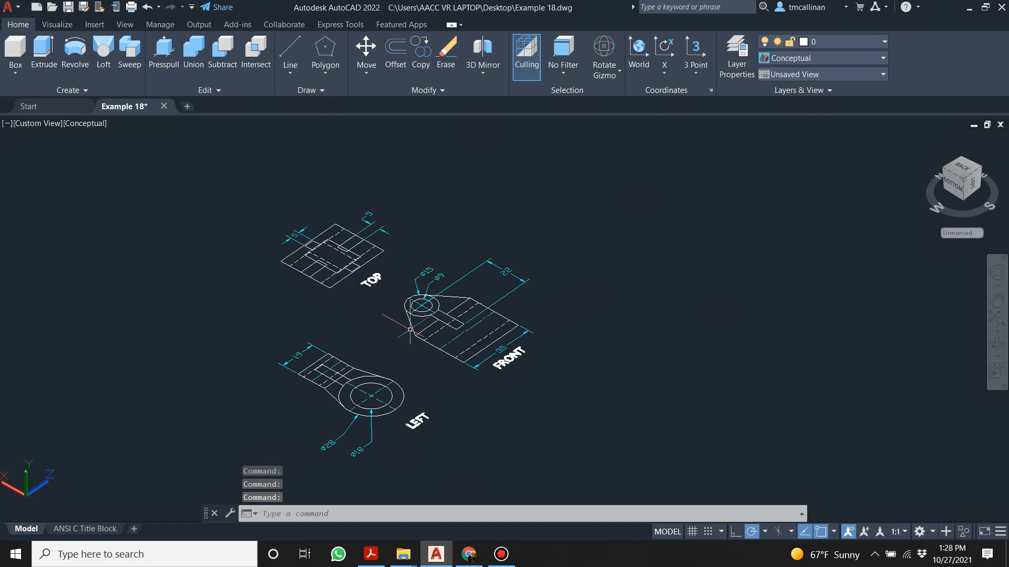
scroll(360, 375, "up", 5)
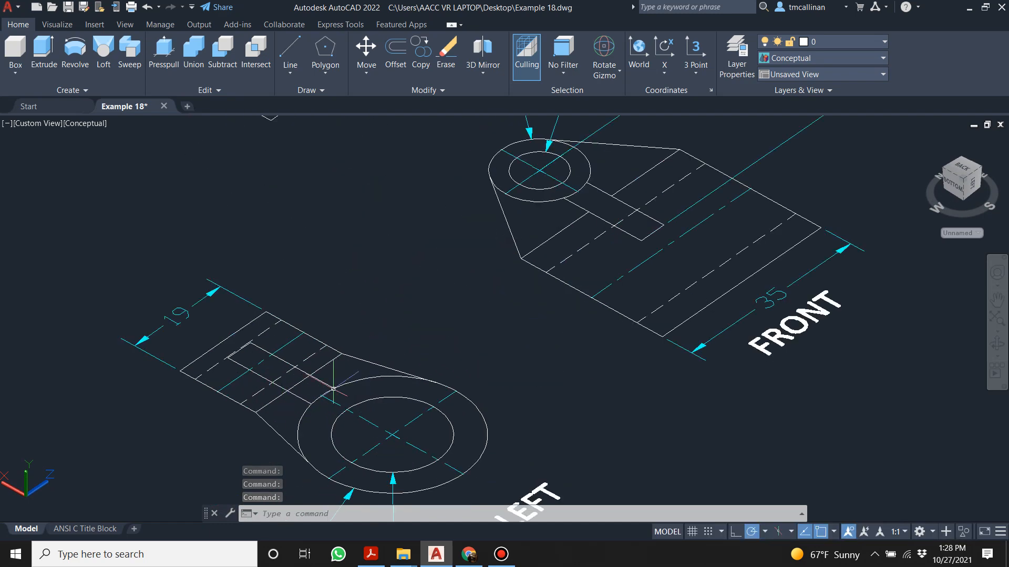
scroll(356, 385, "down", 8)
scroll(389, 280, "up", 5)
- Erase the leftover vertical construction lines at the end of the large cylinder
middle_click_drag(426, 347, 462, 310, "shift")
scroll(400, 294, "up", 3)
left_click(254, 151)
key("Delete")
mouse_move(471, 251)
middle_mouse_down("shift")
mouse_move(394, 198)
mouse_move(372, 217)
mouse_move(360, 204)
mouse_move(423, 244)
mouse_move(592, 223)
middle_mouse_up("shift")
left_click(265, 255)
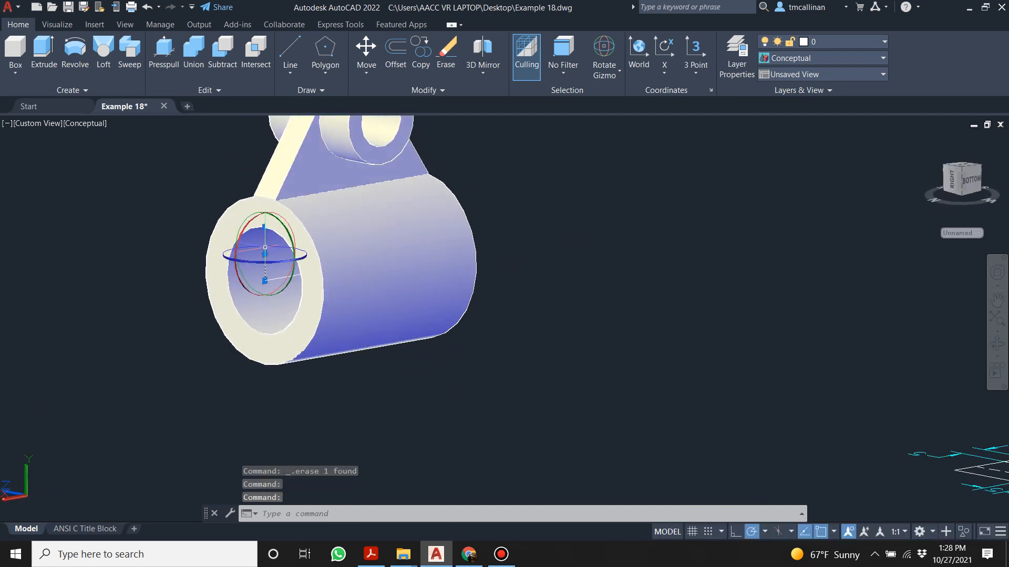
key("Delete")
- Change the model's visual style to 2D Wireframe
mouse_move(484, 214)
middle_mouse_down("shift")
mouse_move(383, 220)
mouse_move(524, 219)
middle_mouse_up("shift")
scroll(524, 219, "down", 7)
middle_click_drag(611, 186, 586, 204, "shift")
scroll(588, 213, "up", 5)
scroll(550, 207, "up", 5)
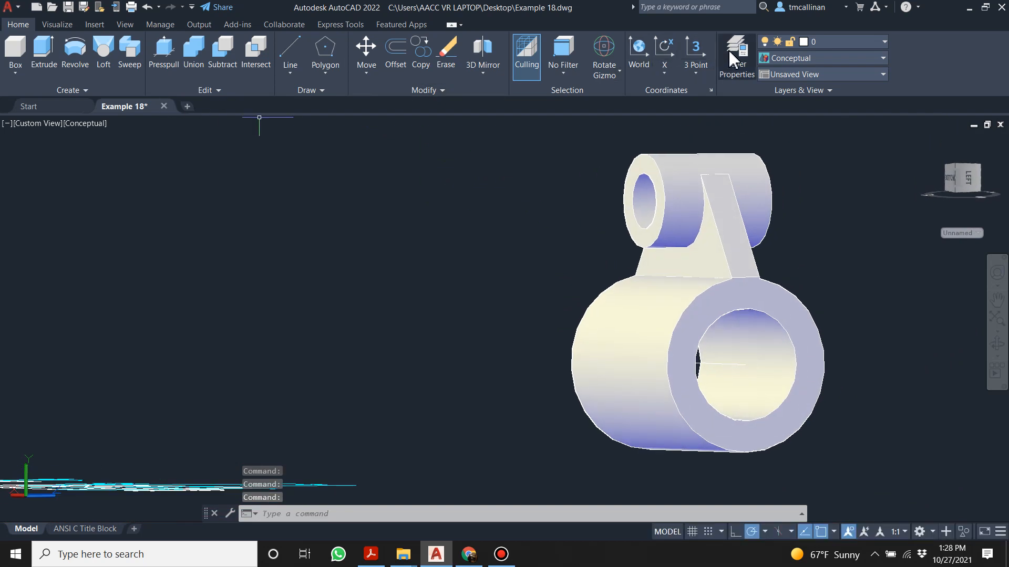
left_click(821, 54)
left_click(782, 83)
- Draw a horizontal line from the midpoint of the large cylinder's axis outward past the cylinder's side, perpendicular to the axis
middle_click_drag(694, 262, 619, 217, "shift")
scroll(617, 216, "down", 3)
middle_click_drag(585, 183, 457, 159, "shift")
scroll(480, 140, "up", 6)
key("Escape")
left_click(280, 51)
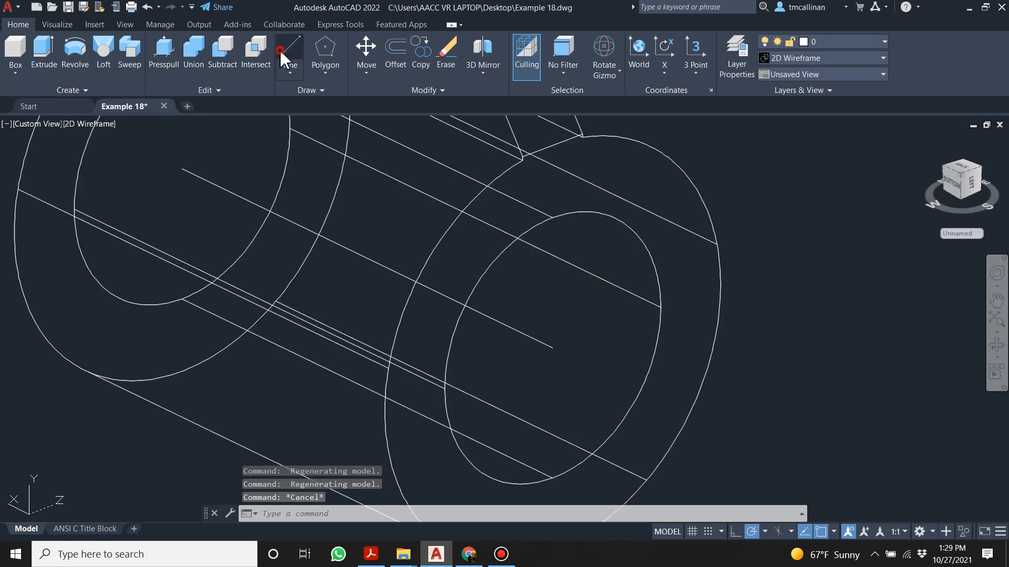
left_click(368, 258)
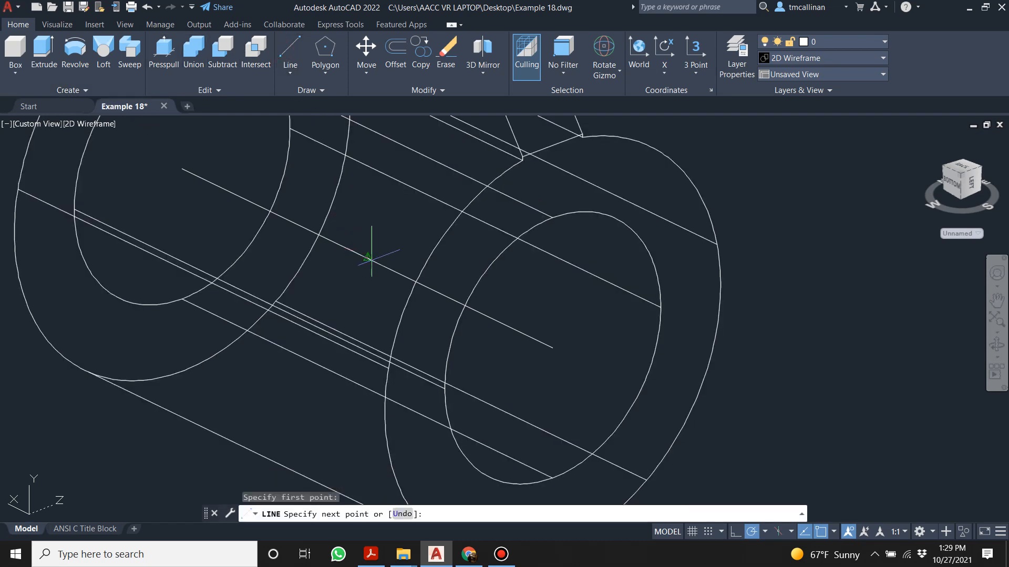
scroll(399, 255, "down", 3)
left_click(571, 185)
key("Escape")
key("Escape")
mouse_move(551, 225)
middle_mouse_down("shift")
mouse_move(529, 226)
mouse_move(458, 173)
mouse_move(538, 196)
mouse_move(533, 247)
middle_mouse_up("shift")
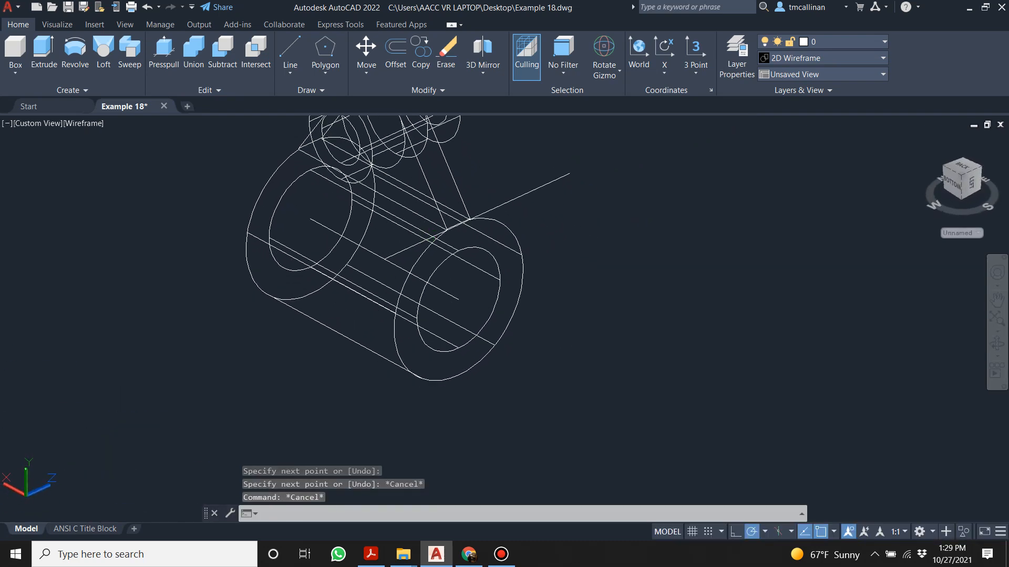
- Draw a vertical line about 51 units long upward from the midpoint of the large cylinder's axis
left_click(286, 48)
left_click(384, 259)
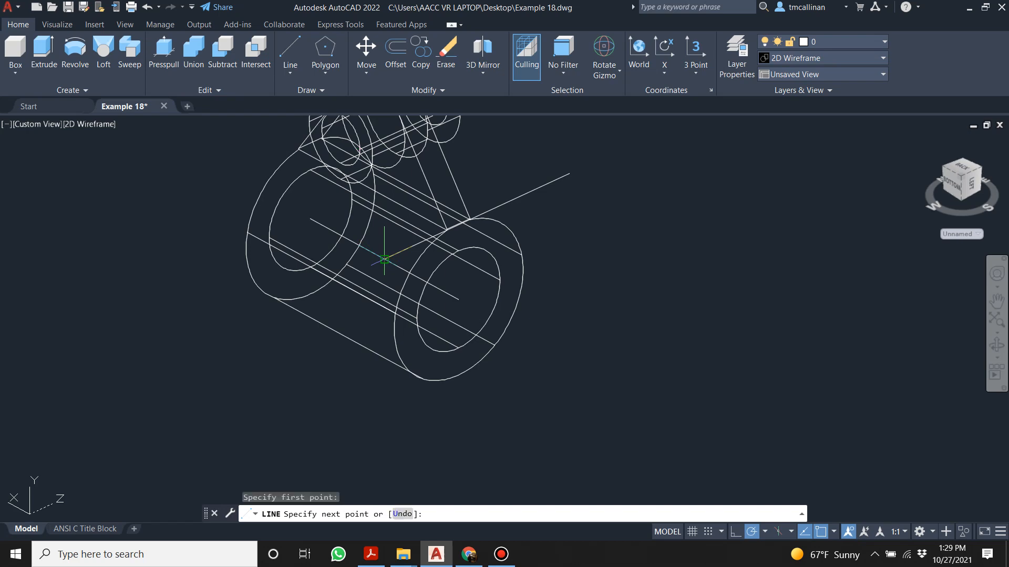
scroll(384, 185, "up", 3)
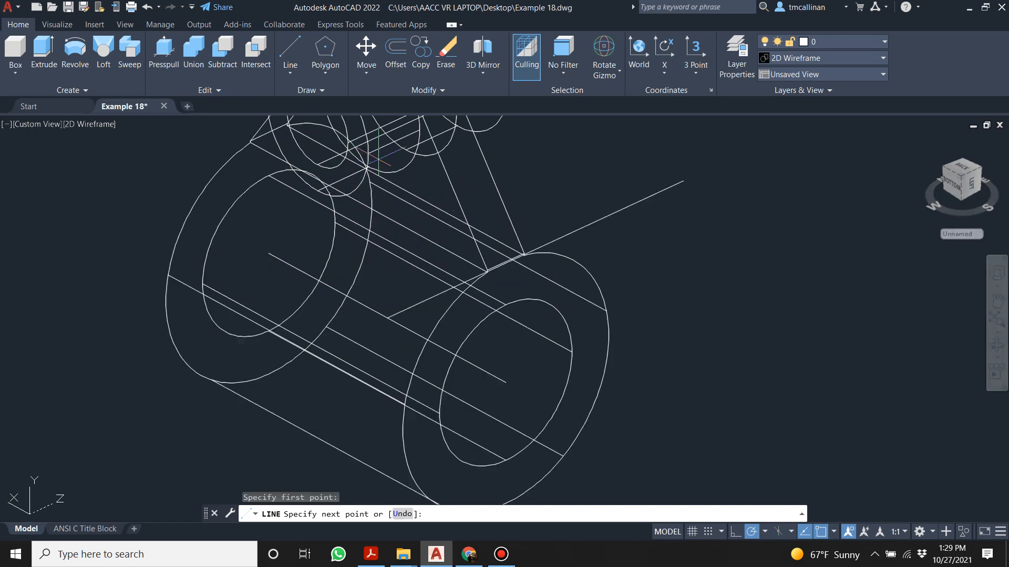
scroll(384, 158, "down", 8)
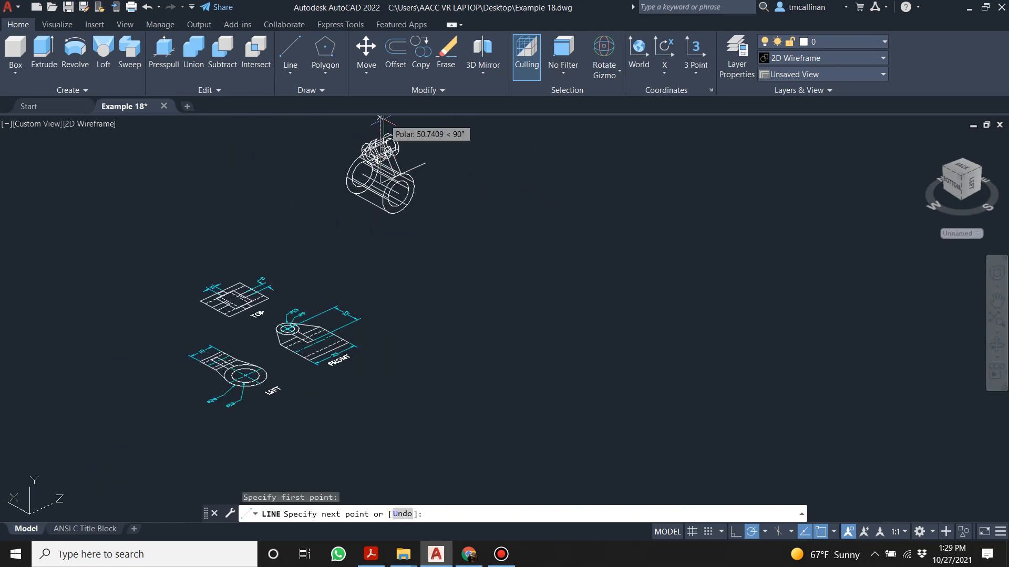
key("Escape")
key("Escape")
scroll(386, 151, "up", 2)
middle_click_drag(385, 152, 412, 195, "shift")
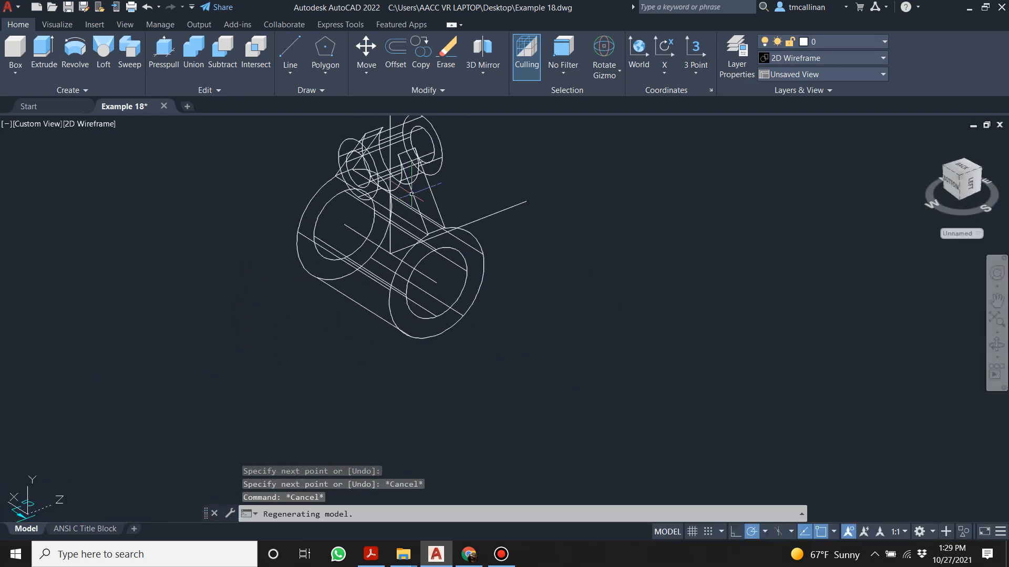
- Copy the LEFT view's outlines with its 19 dimension and paste them in the empty space beside the 3D model
scroll(412, 195, "down", 4)
scroll(412, 195, "up", 2)
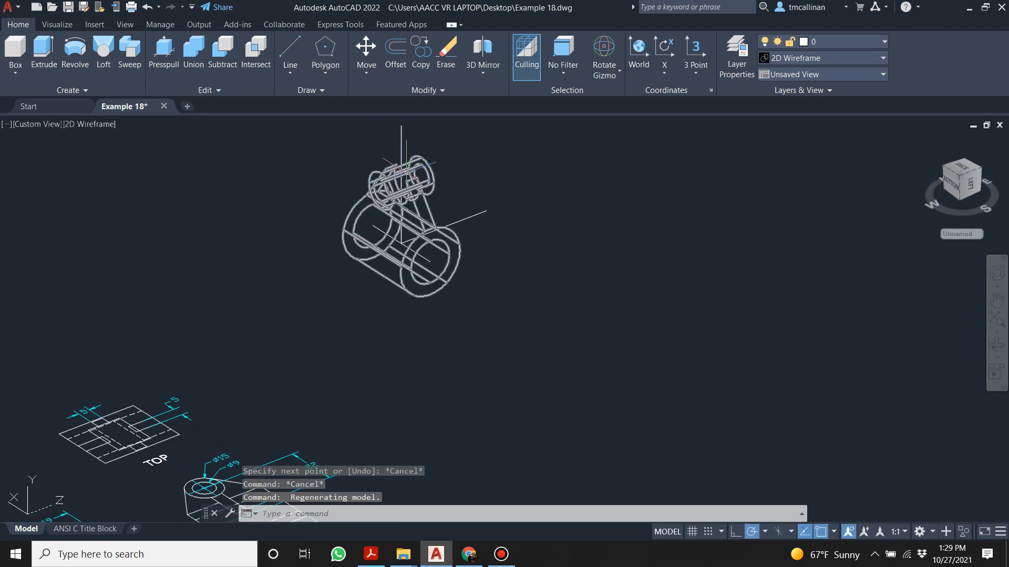
scroll(400, 206, "down", 2)
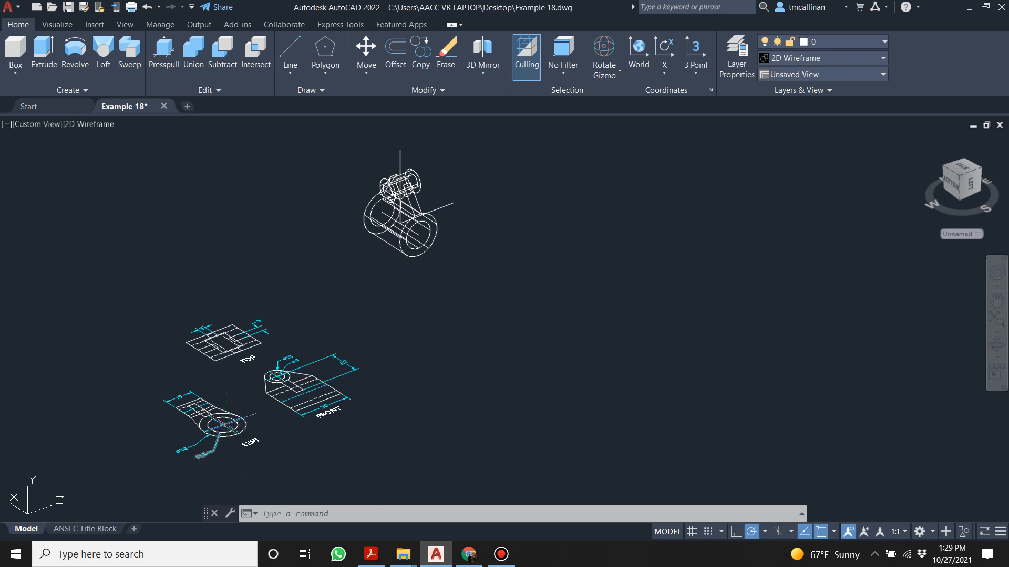
scroll(196, 397, "up", 4)
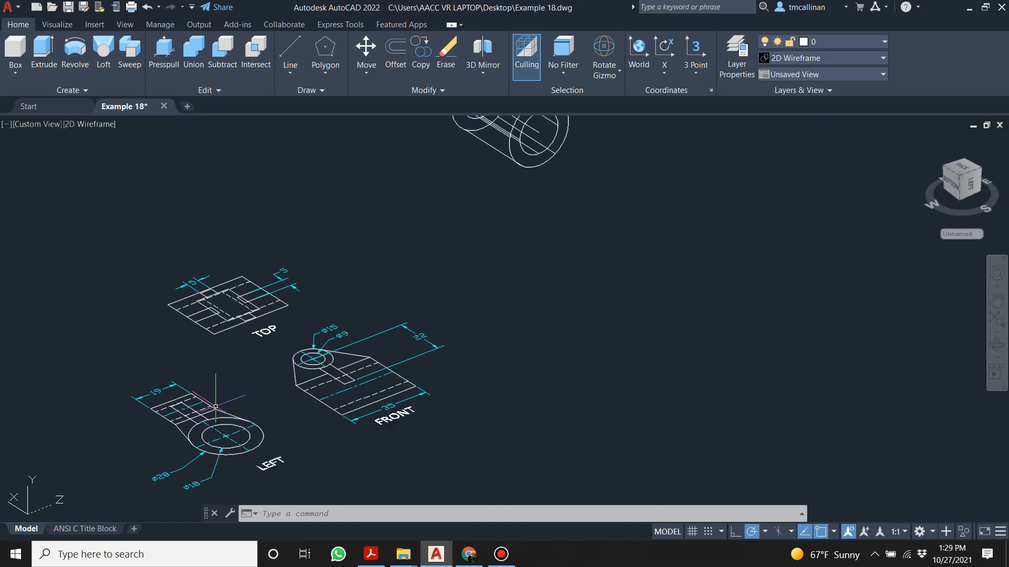
scroll(195, 397, "down", 2)
left_click(107, 382)
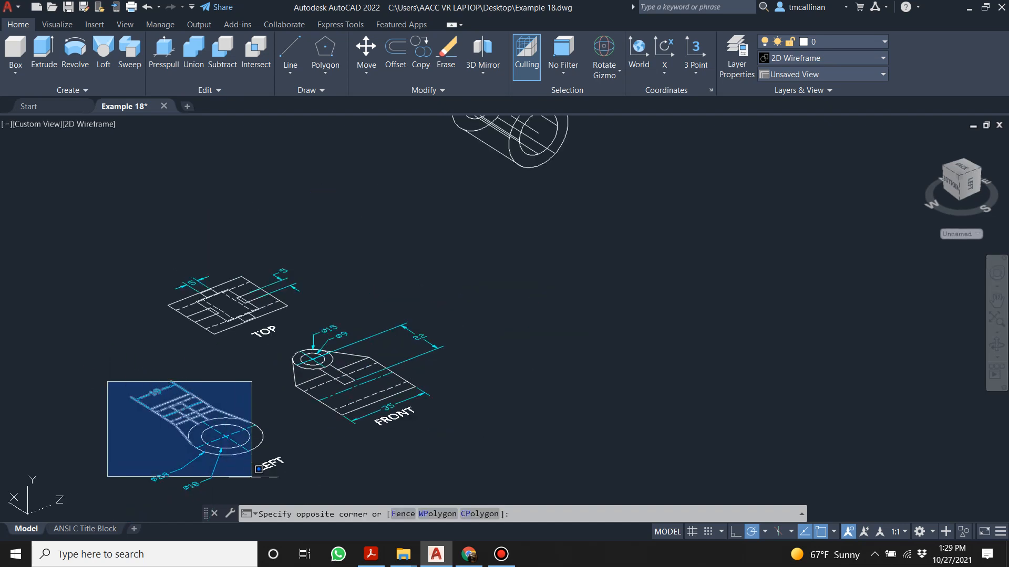
left_click(289, 461)
key("ctrl+c")
key("ctrl+v")
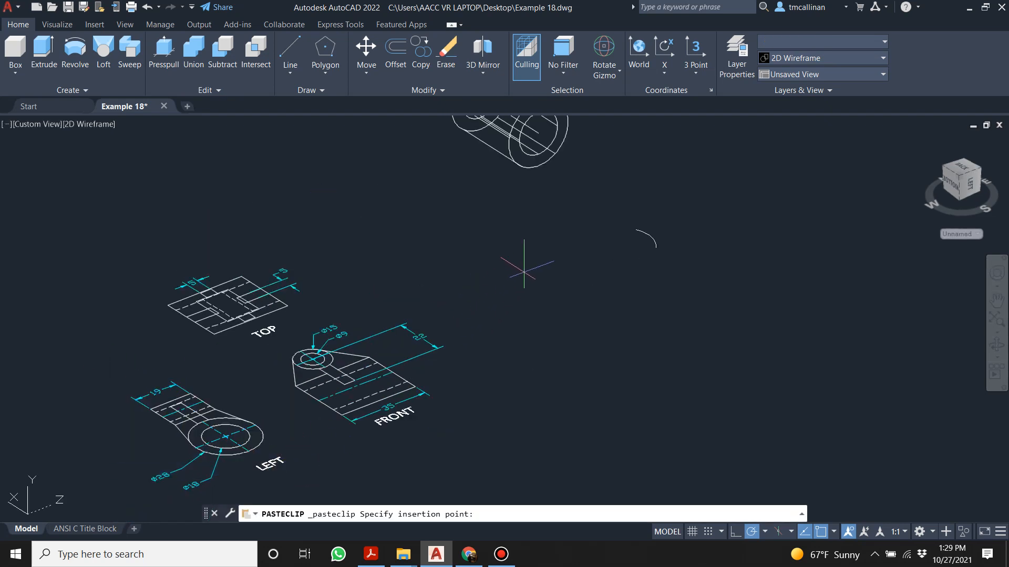
scroll(558, 248, "down", 4)
middle_click_drag(600, 217, 505, 274)
scroll(506, 274, "up", 2)
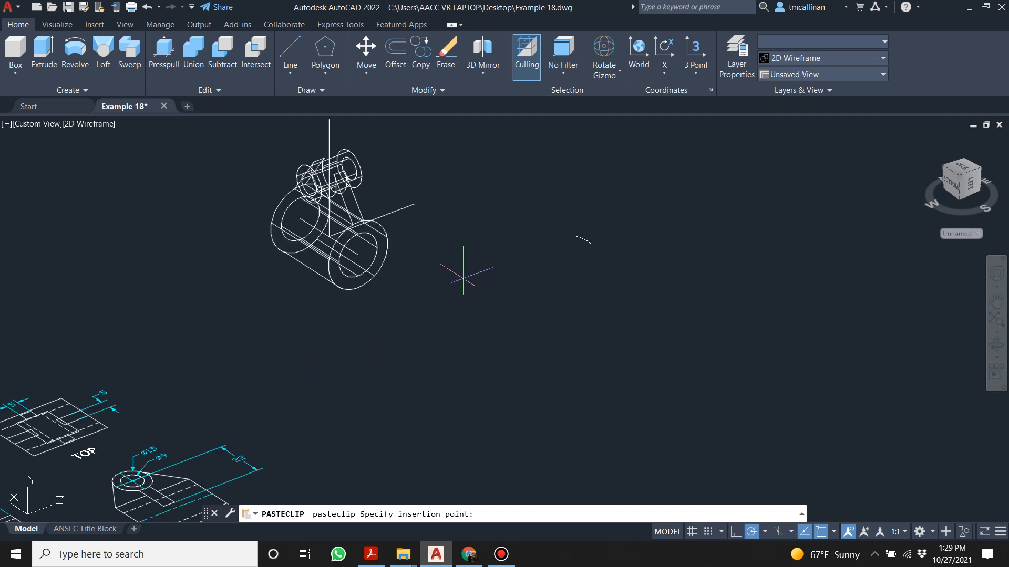
left_click(448, 280)
- Examine the pasted LEFT view's outlines, hidden lines and centrelines up close
scroll(549, 213, "up", 1)
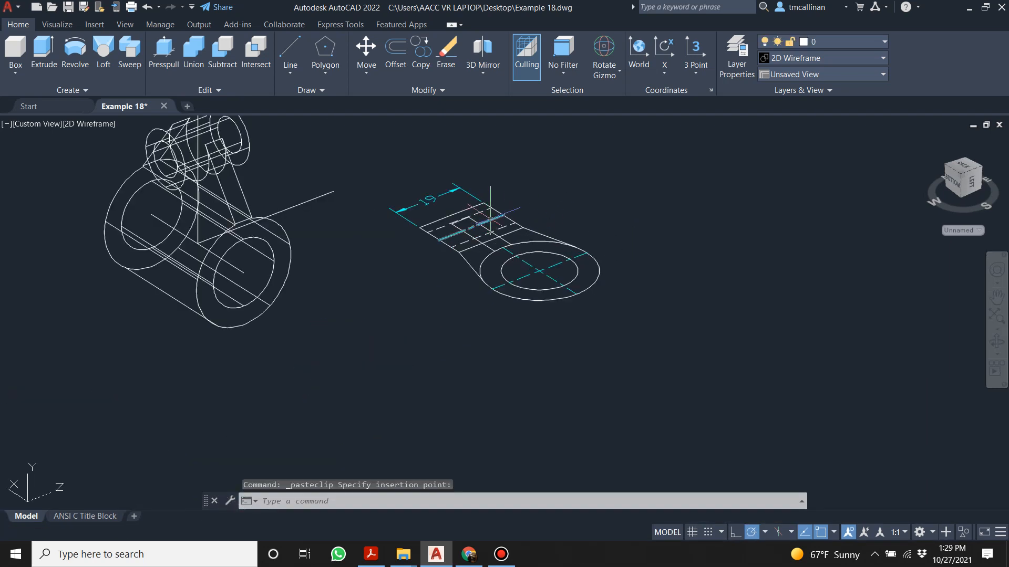
key("Escape")
scroll(540, 269, "up", 4)
left_click(544, 266)
key("Escape")
key("Escape")
scroll(550, 257, "down", 4)
scroll(514, 212, "up", 4)
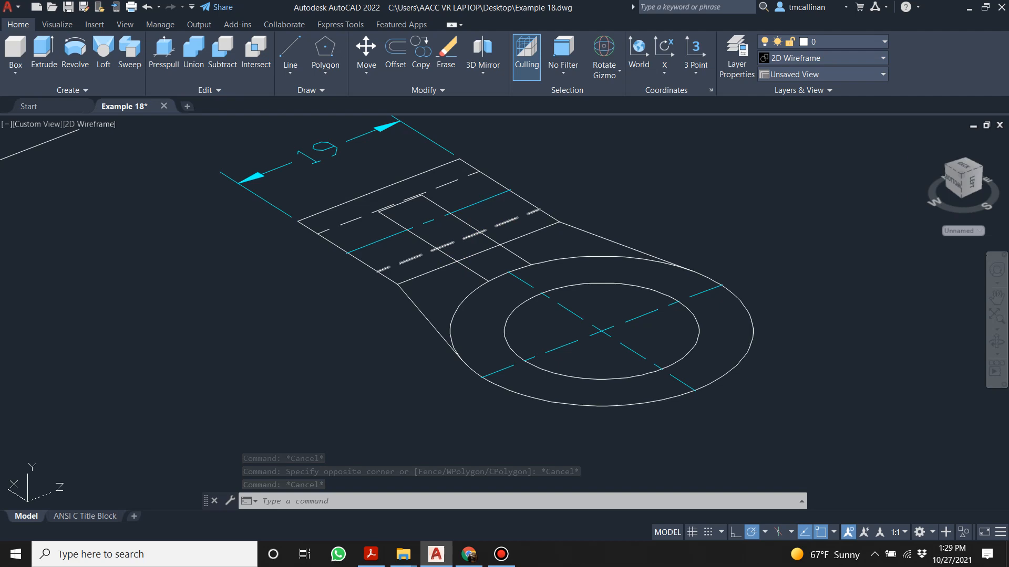
- In a straight-on view, erase the small cylinder's rectangle edges, hidden lines, rib, centreline and 19 dimension from the LEFT view copy
left_click(970, 173)
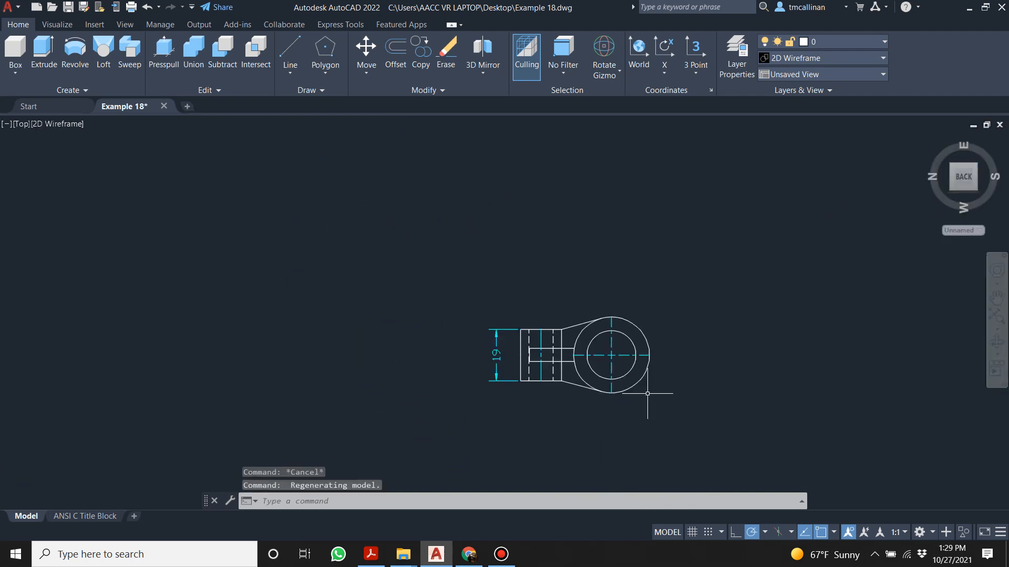
scroll(372, 231, "up", 2)
key("Escape")
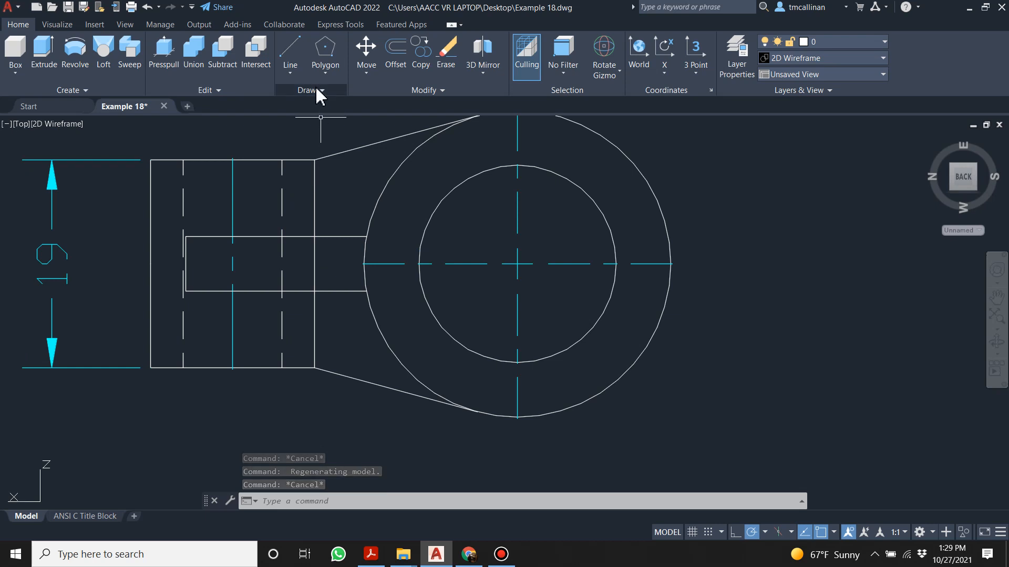
left_click(448, 58)
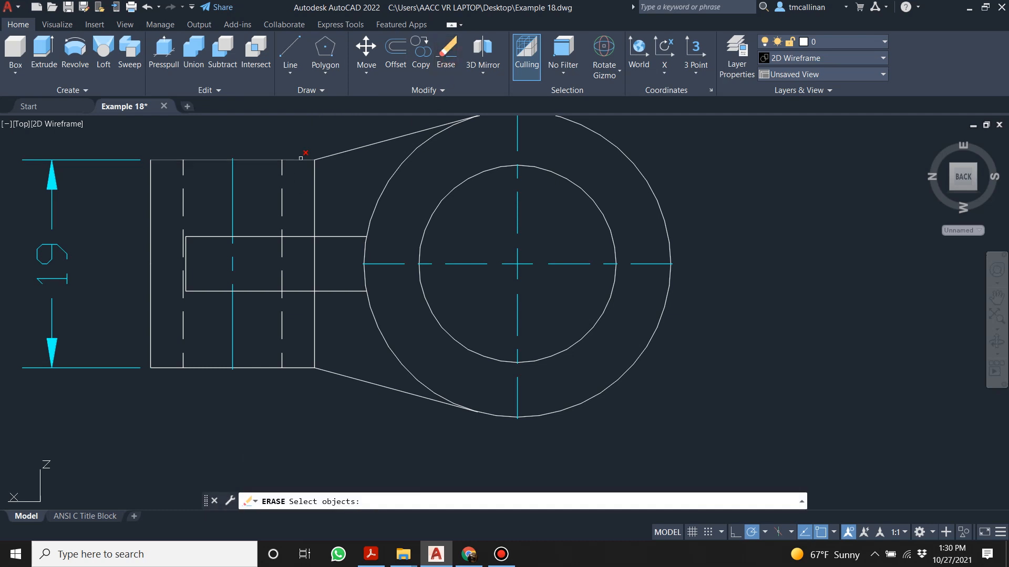
left_click(302, 159)
left_click(293, 368)
left_click(313, 415)
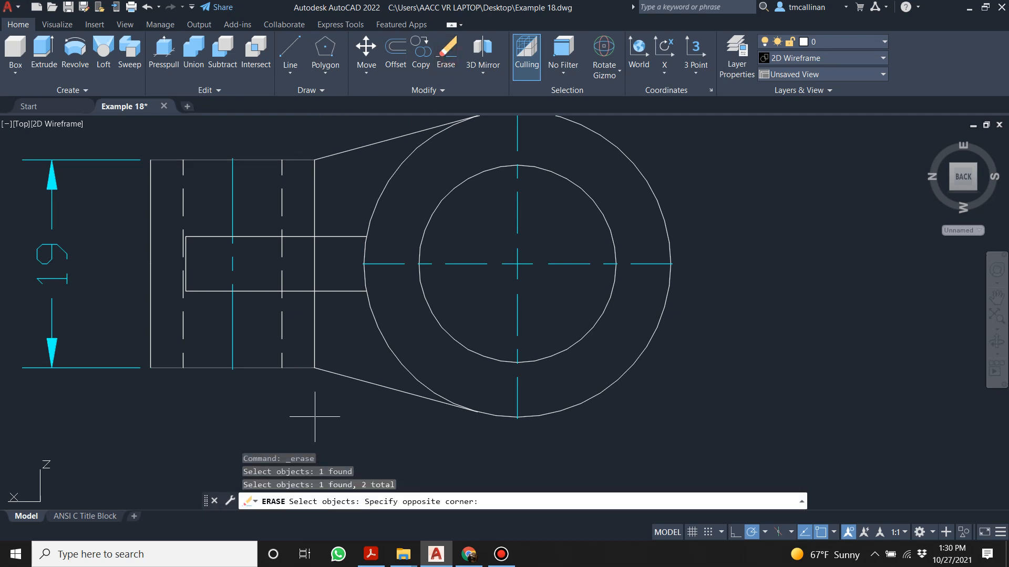
left_click(284, 381)
left_click(299, 392)
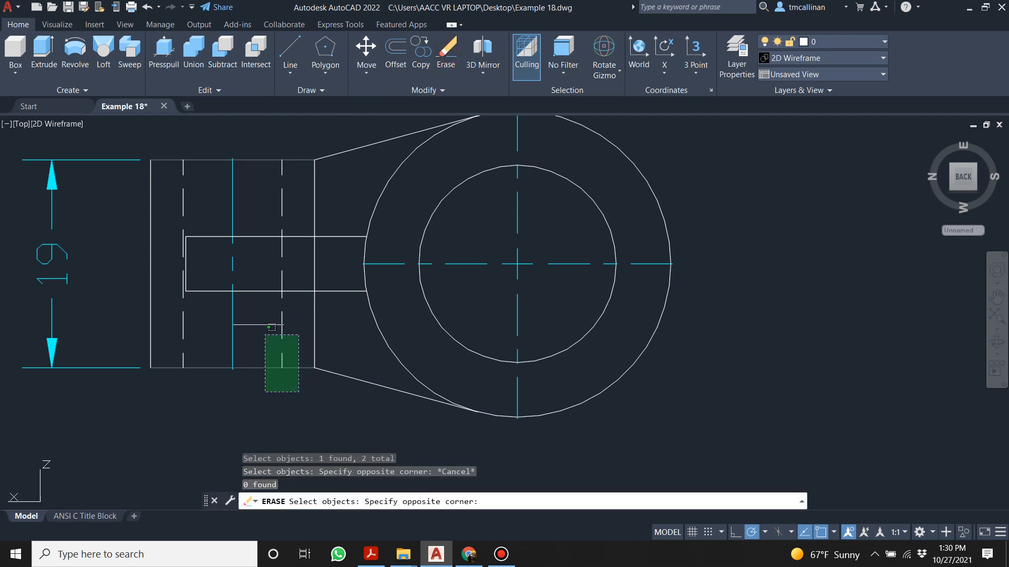
left_click(114, 136)
key("Return")
key("Escape")
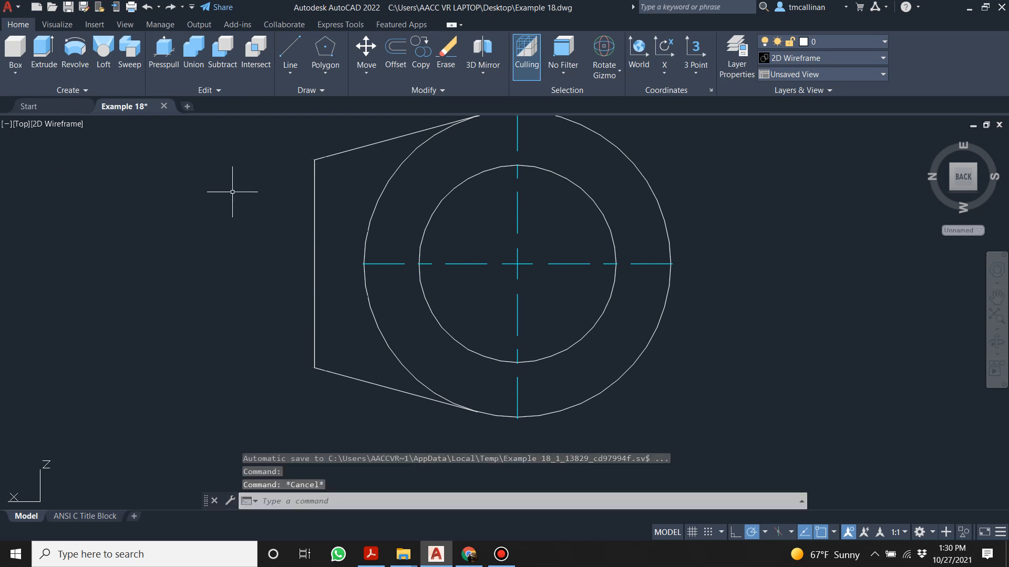
- Try to trim the outer circle of the LEFT view copy against its sloped tangent lines
scroll(235, 199, "down", 2)
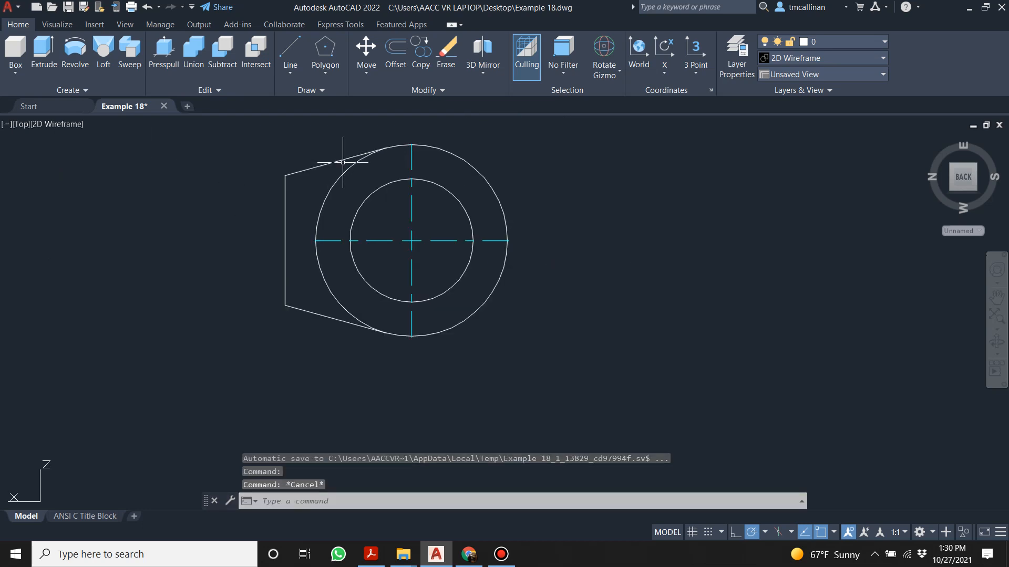
key("Escape")
key("Escape")
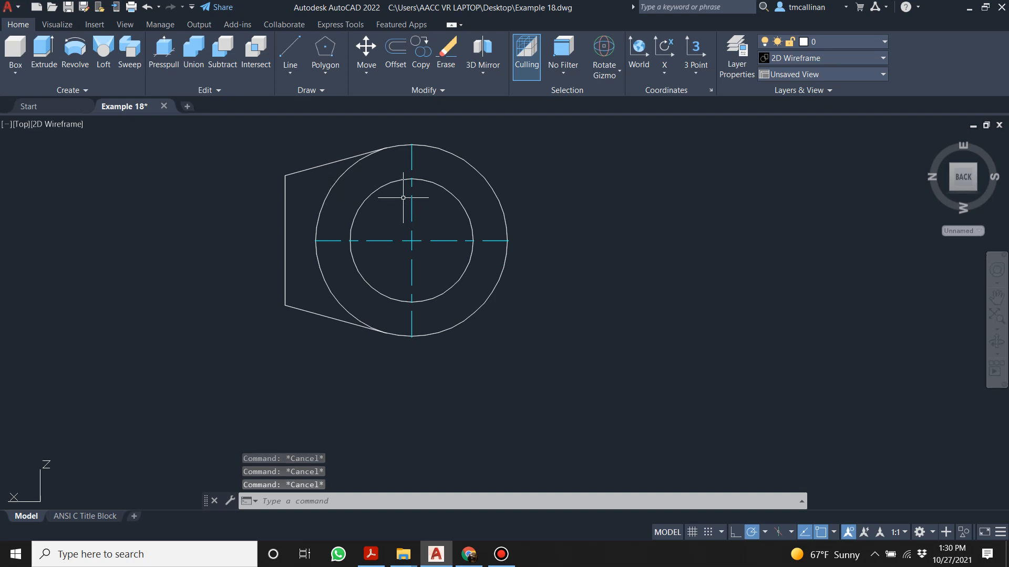
type("trim")
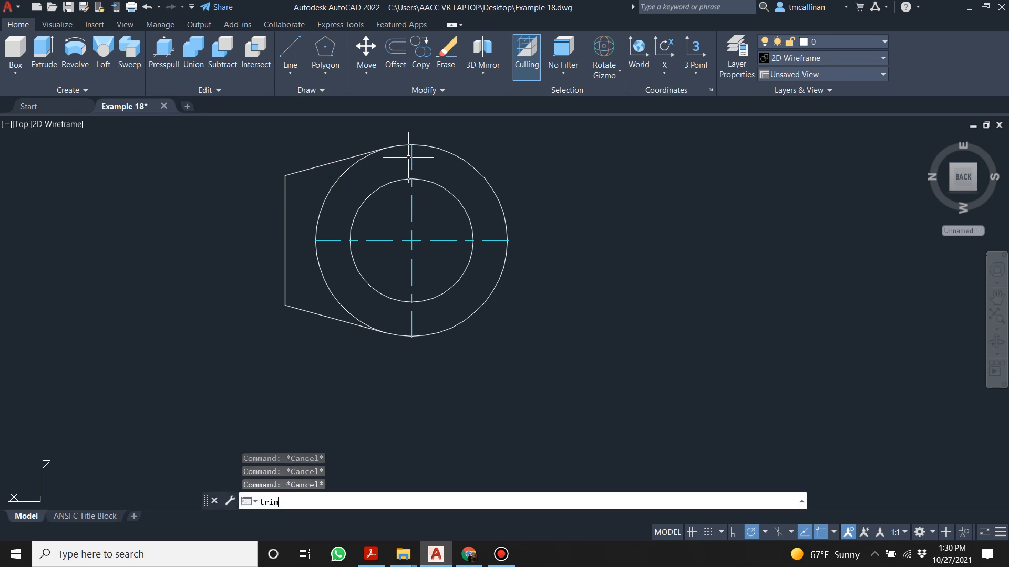
key("Return")
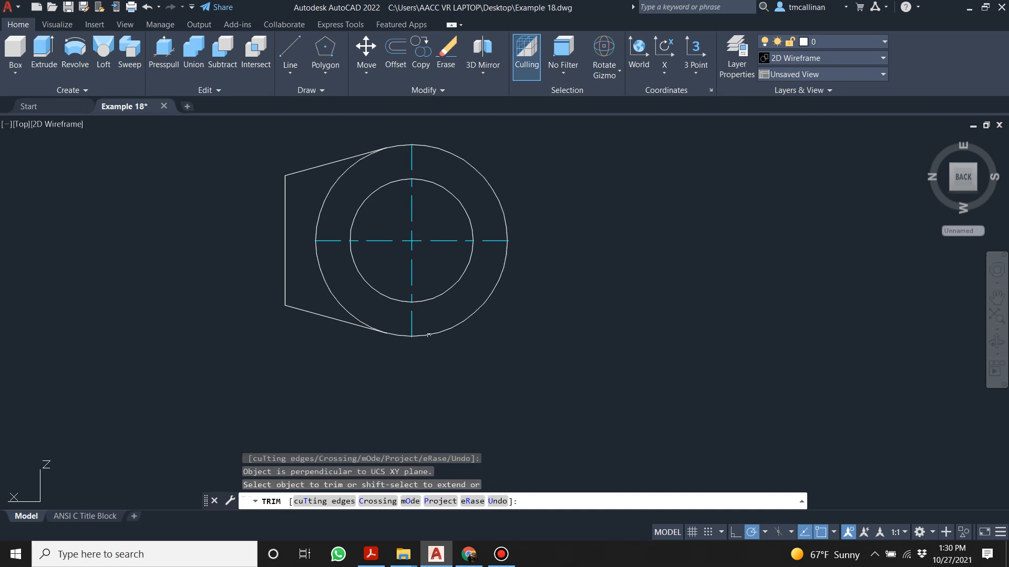
left_click(433, 340)
key("Escape")
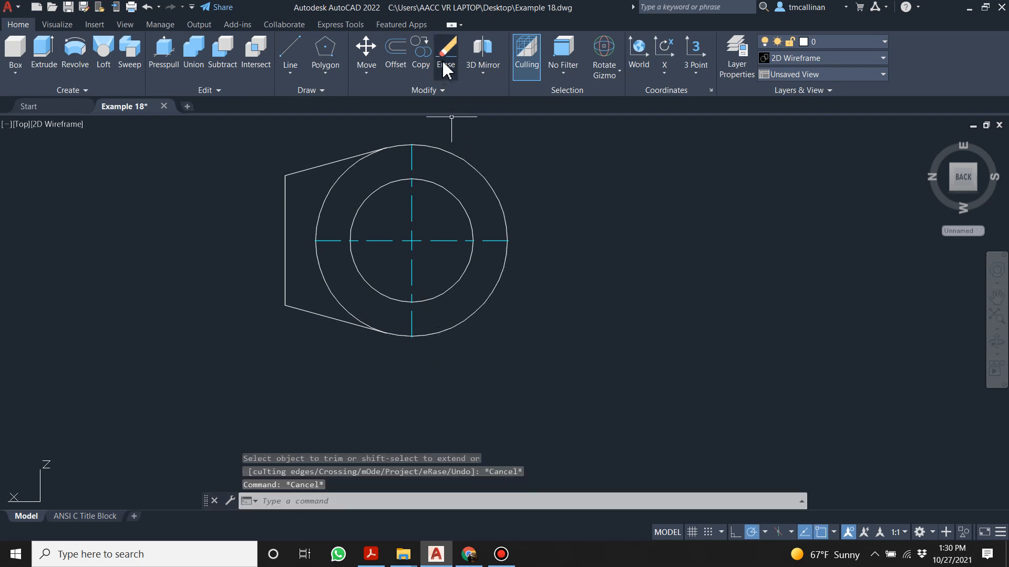
- Erase the outer circle of the LEFT view copy and undo that deletion
left_click(446, 50)
left_click(474, 169)
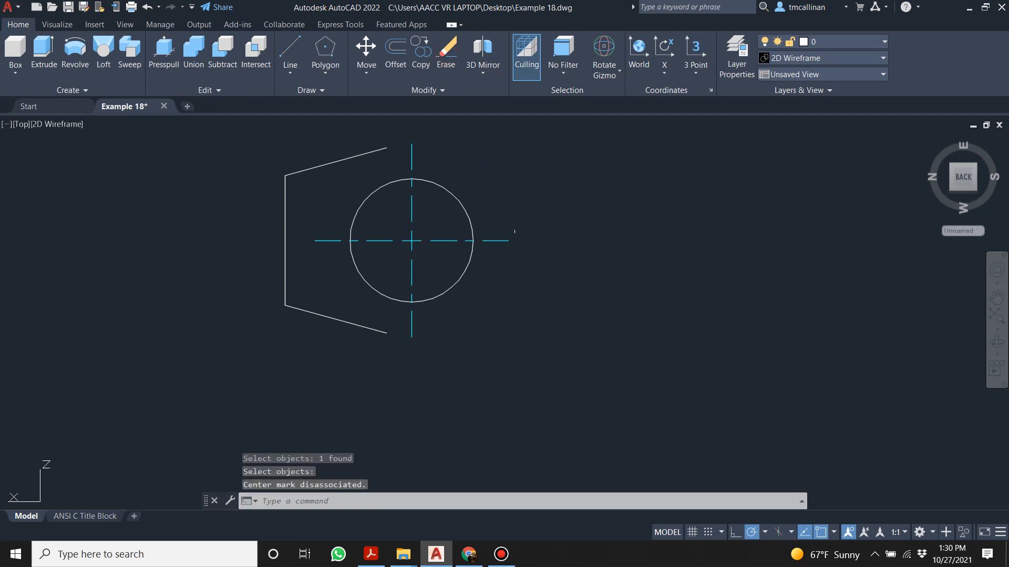
key("ctrl+z")
key("Escape")
key("Escape")
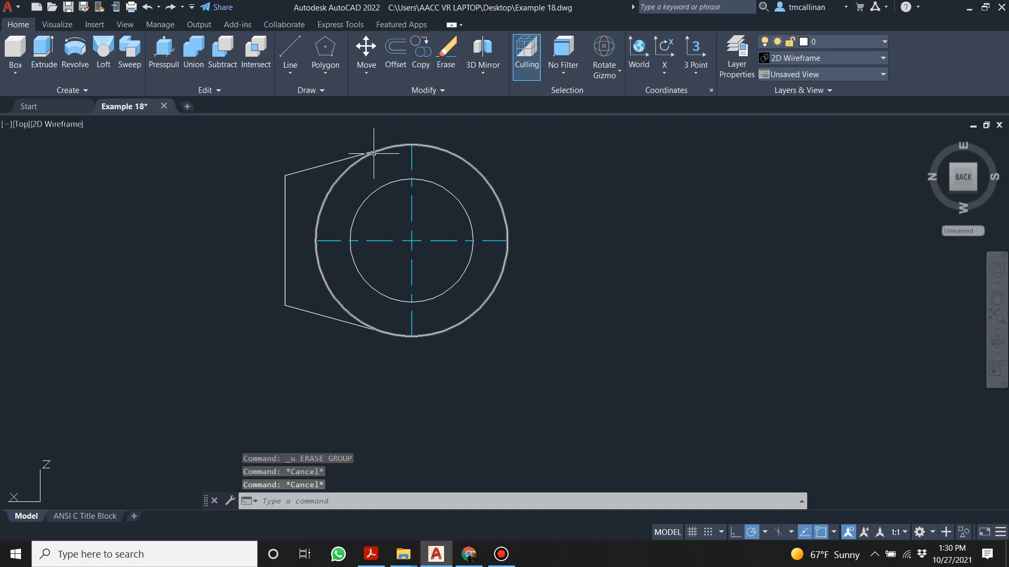
- Try trimming the outer circle again near the upper tangent line and inspect where the line meets the circle
type("trim")
key("Return")
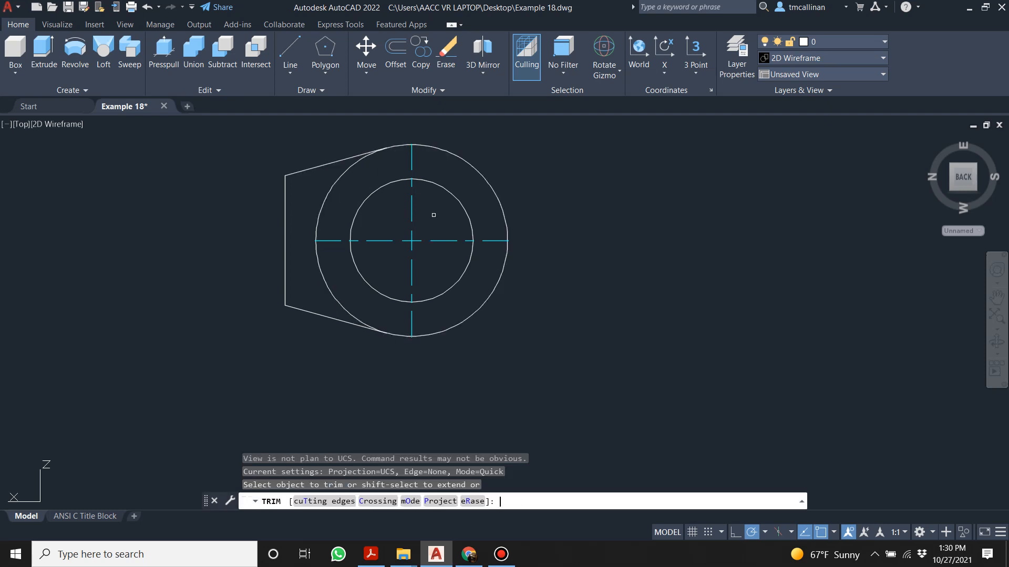
left_click(433, 215)
scroll(414, 128, "up", 3)
left_click(407, 144)
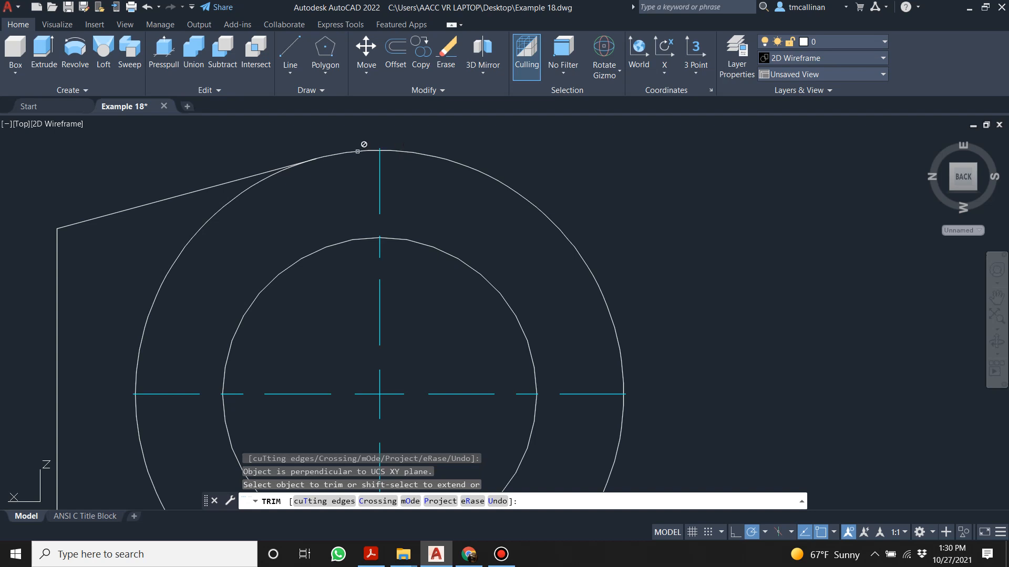
key("Escape")
key("Escape")
key("Escape")
scroll(308, 163, "up", 6)
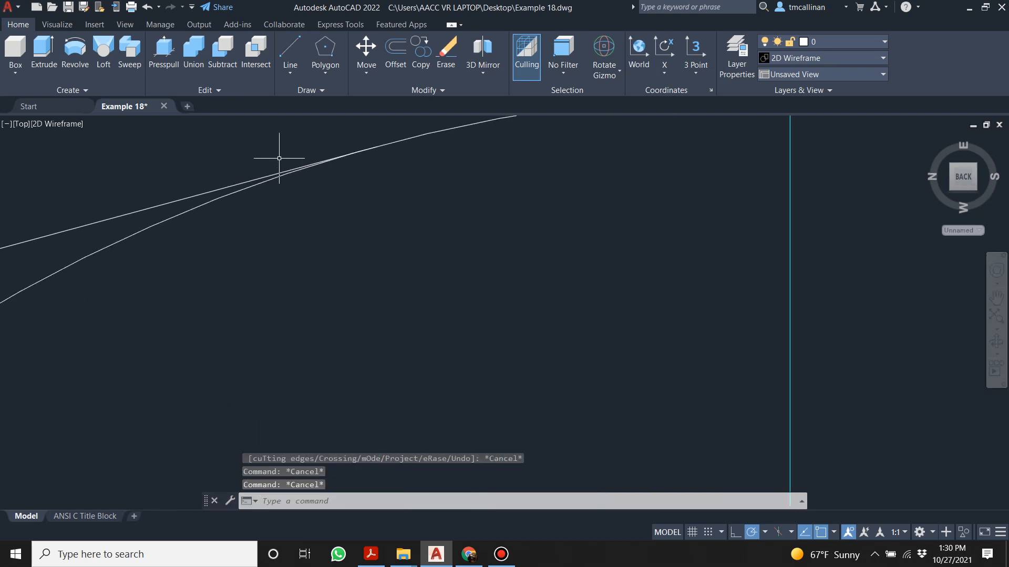
scroll(374, 158, "down", 3)
scroll(323, 151, "down", 5)
key("Escape")
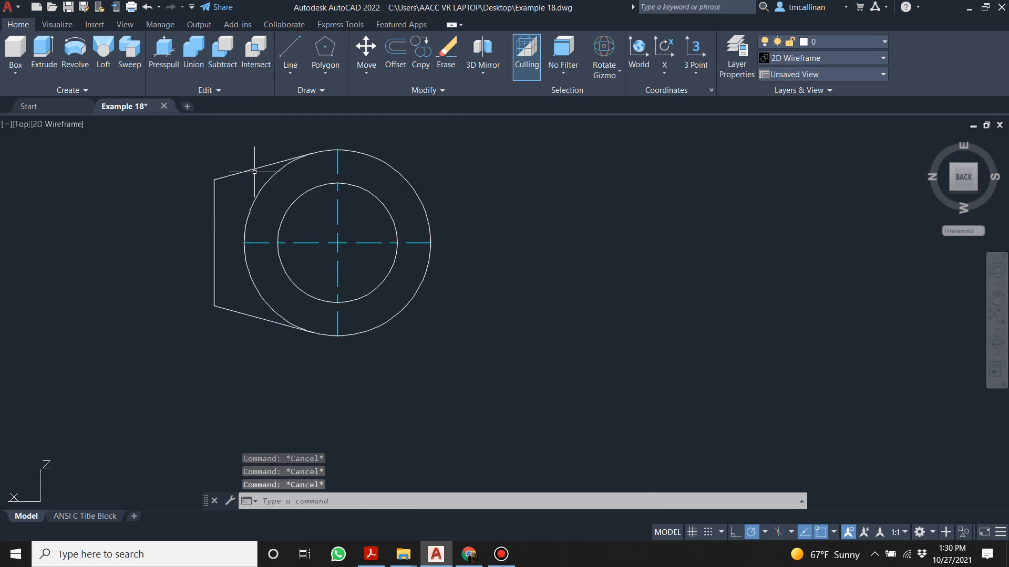
- Delete the upper and lower sloped tangent lines beside the outer circle
left_click(252, 171)
key("Delete")
left_click(254, 318)
key("Delete")
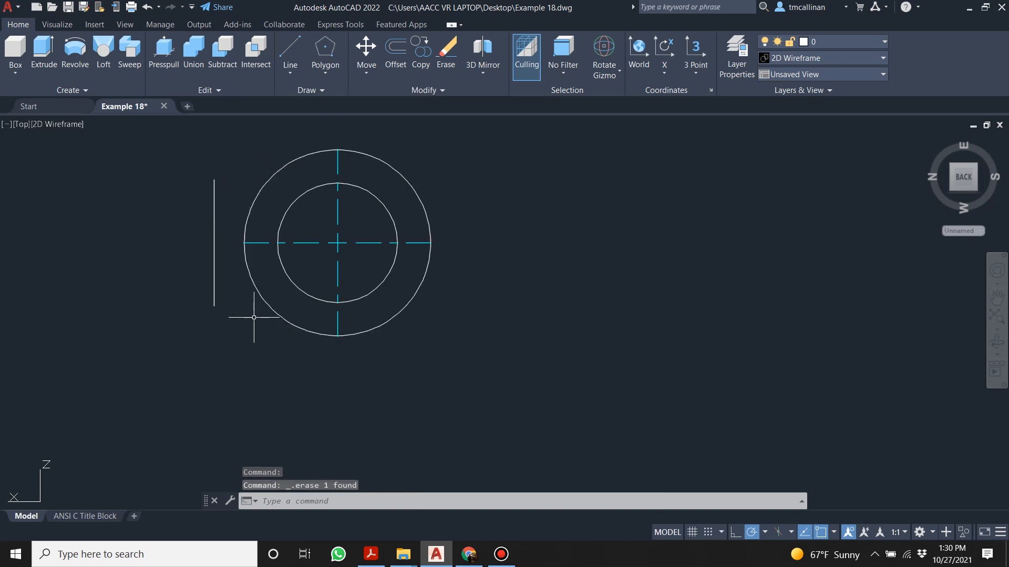
- Check that the Tangent object snap is enabled and try to draw a line from the vertical line's upper endpoint tangent to the outer circle
left_click(835, 532)
key("Escape")
key("Escape")
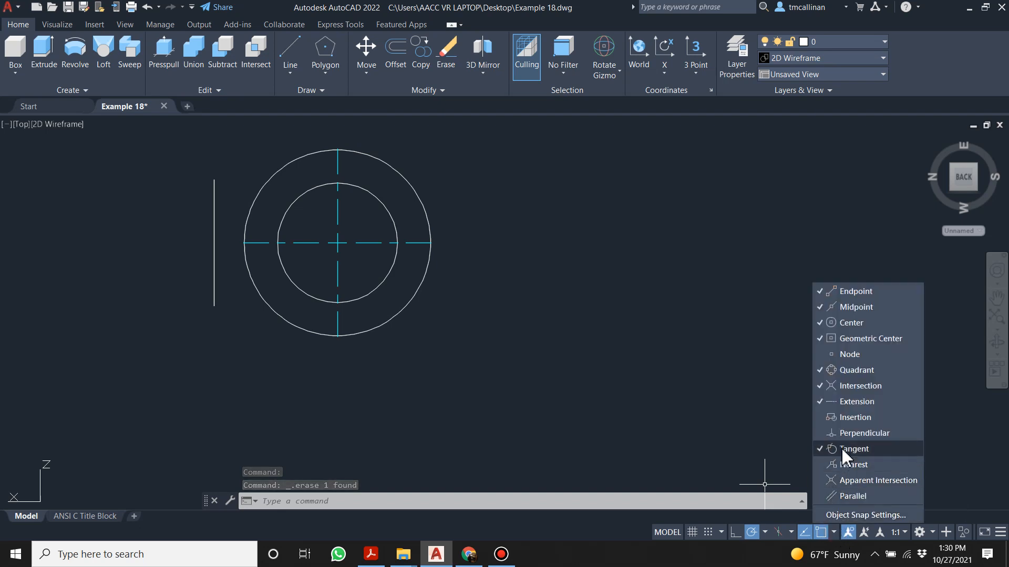
key("Escape")
left_click(290, 50)
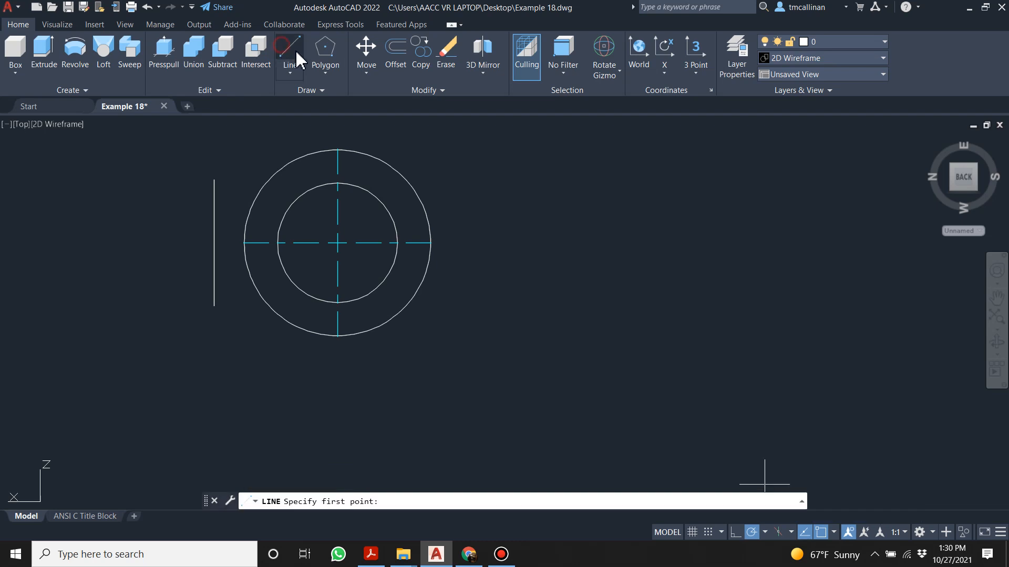
left_click(214, 179)
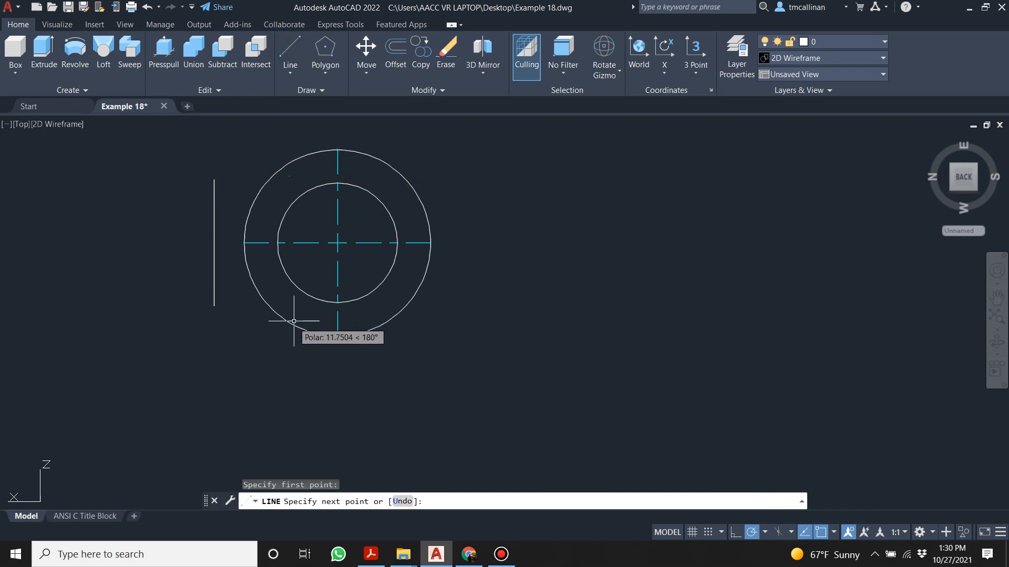
key("Escape")
key("Escape")
key("Escape")
- Undo the line, trim and erase operations until the complete pasted LEFT view is restored
scroll(308, 238, "down", 3)
scroll(307, 238, "down", 5)
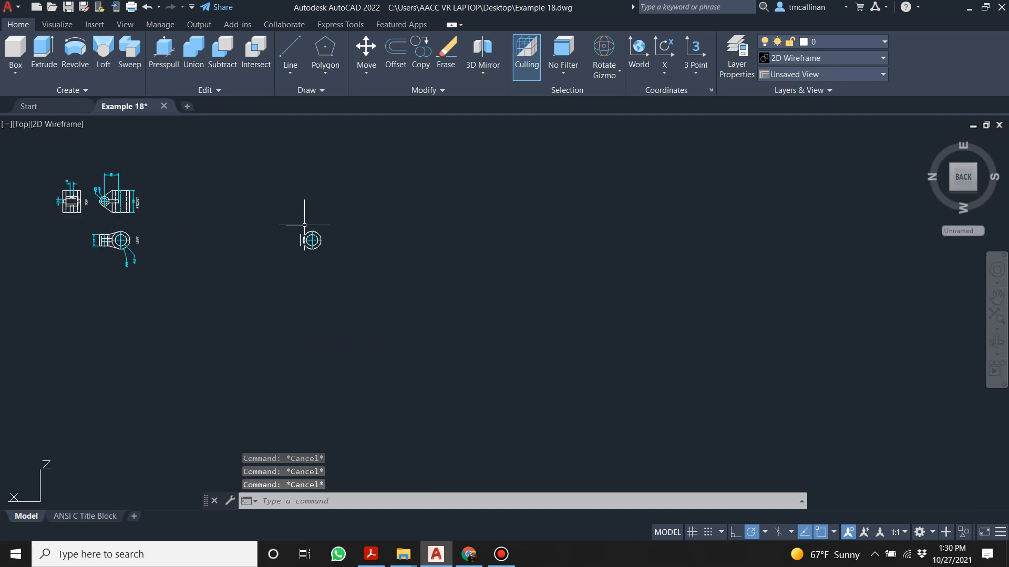
key("ctrl+z")
key("ctrl+z")
key("ctrl+z")
key("ctrl+z")
key("ctrl+z")
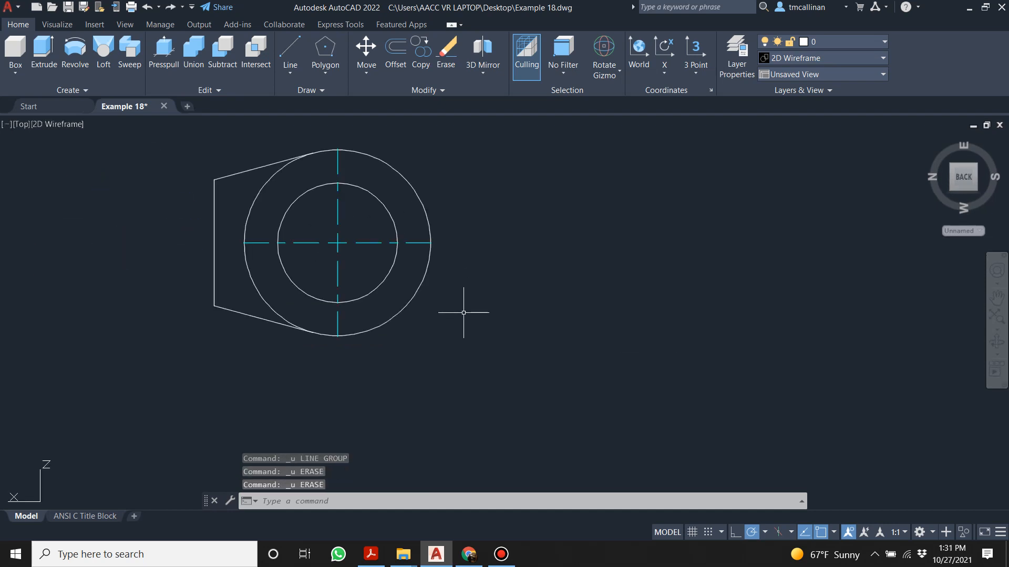
key("ctrl+z")
key("ctrl+z")
key("ctrl+z")
key("ctrl+z")
key("ctrl+z")
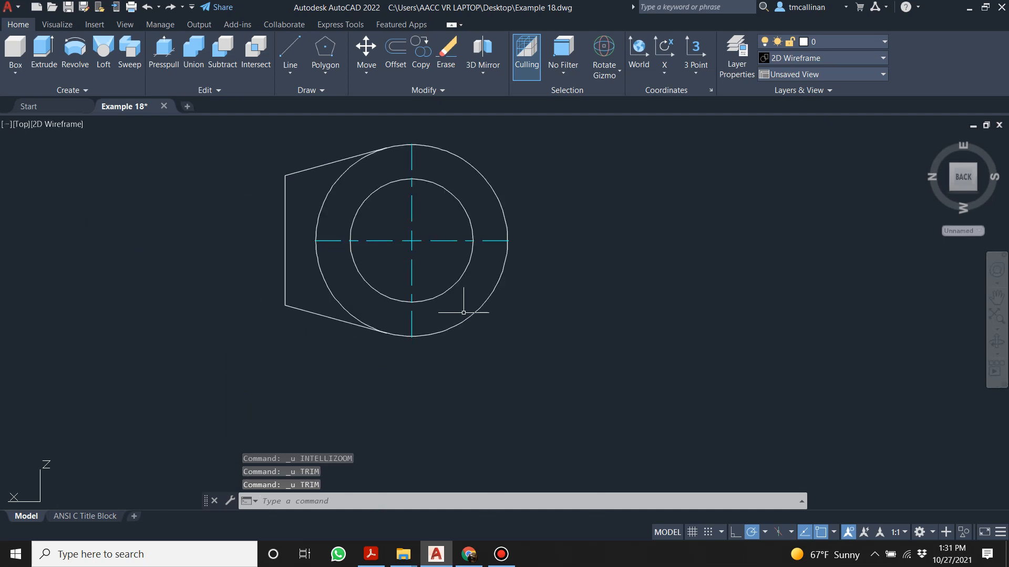
- Regenerate the model to smooth the display of the large circle near the tangent line in the original LEFT view
scroll(464, 312, "down", 8)
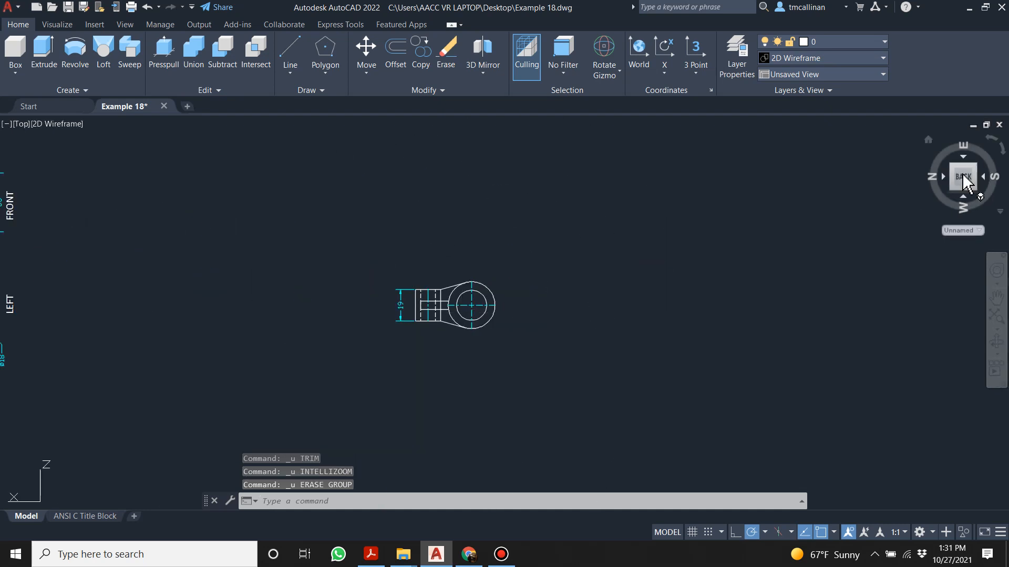
scroll(142, 288, "up", 12)
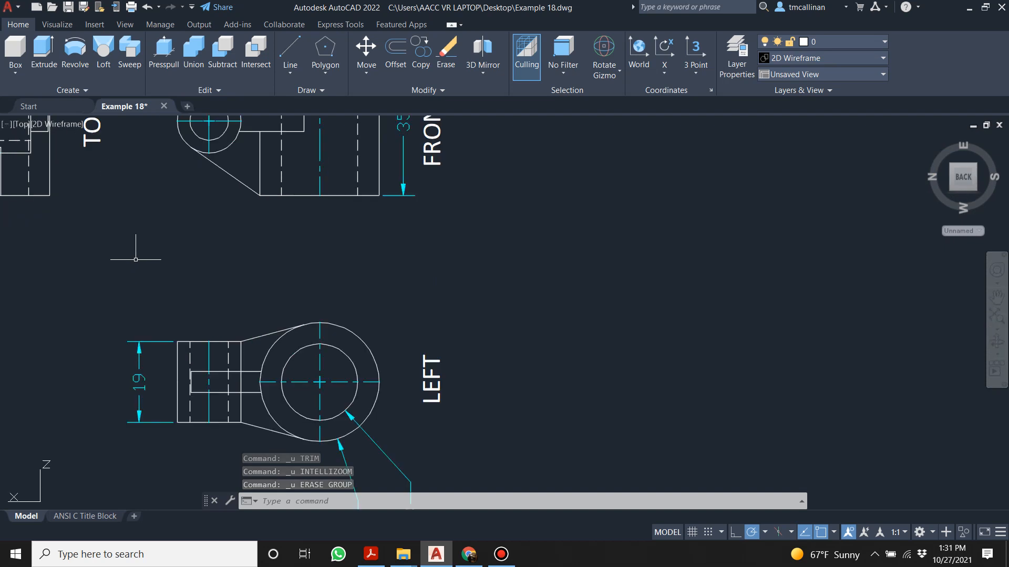
scroll(446, 302, "up", 4)
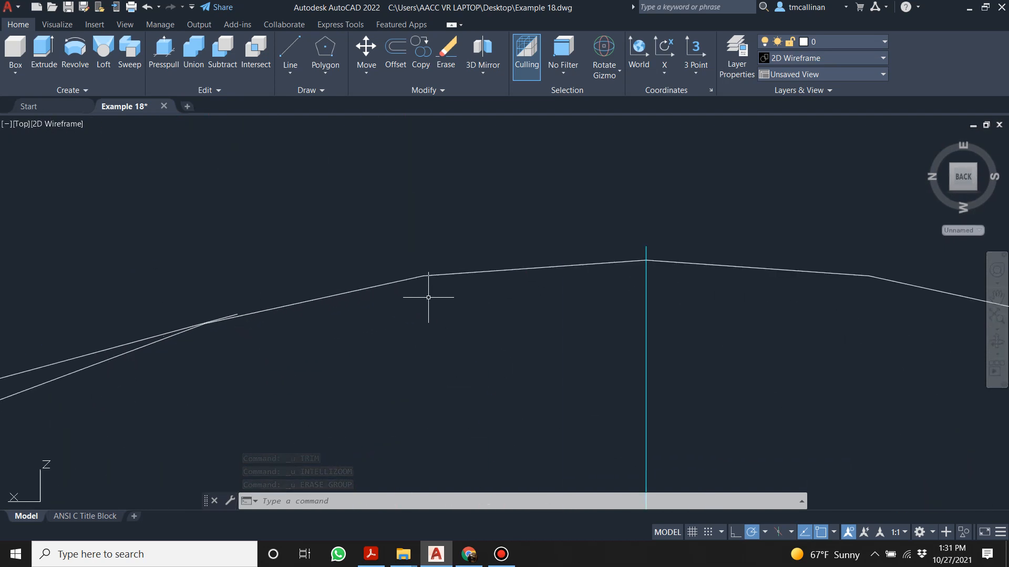
type("reg")
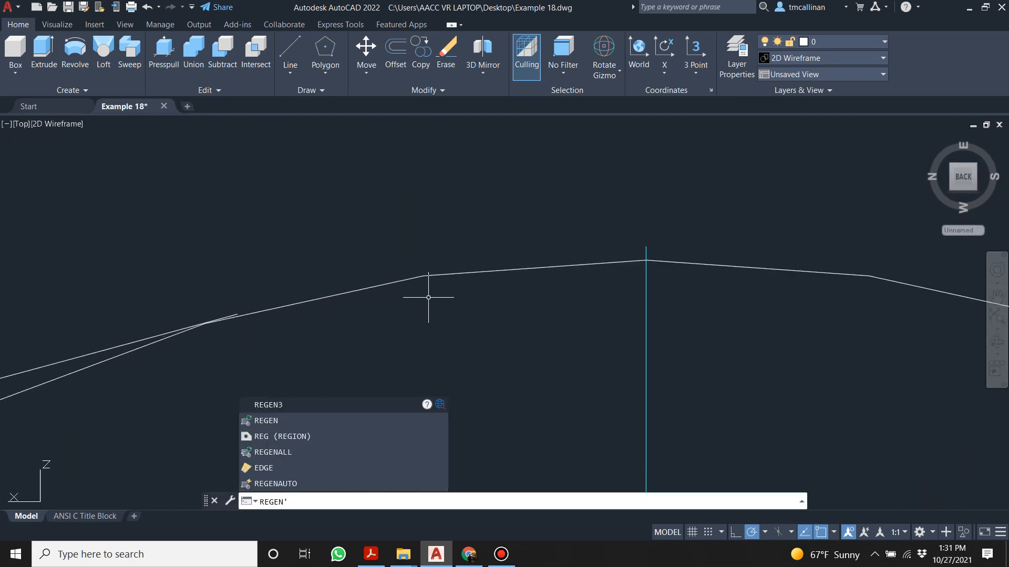
type("en")
key("Return")
key("Escape")
scroll(447, 305, "down", 2)
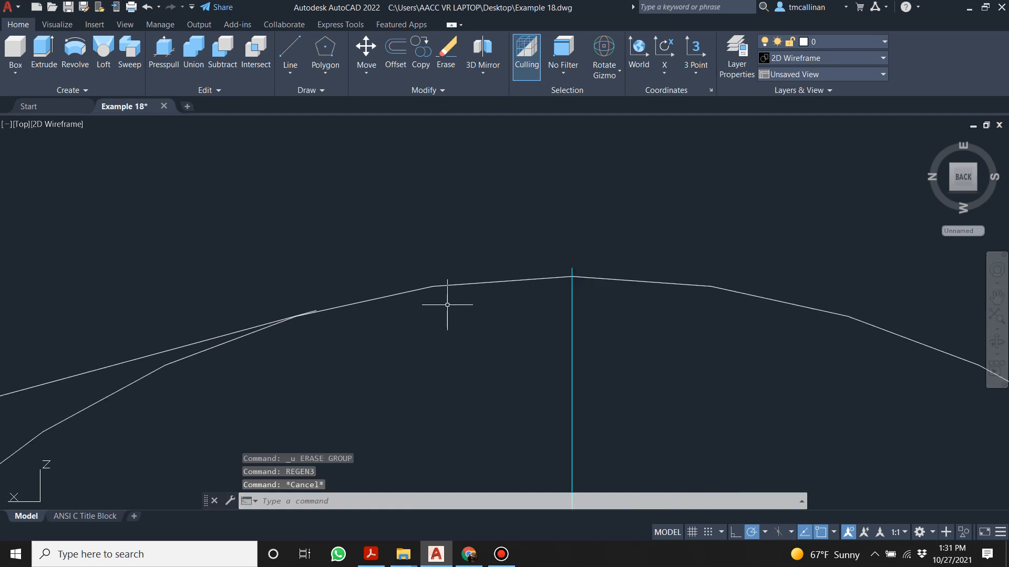
type("regen")
key("Return")
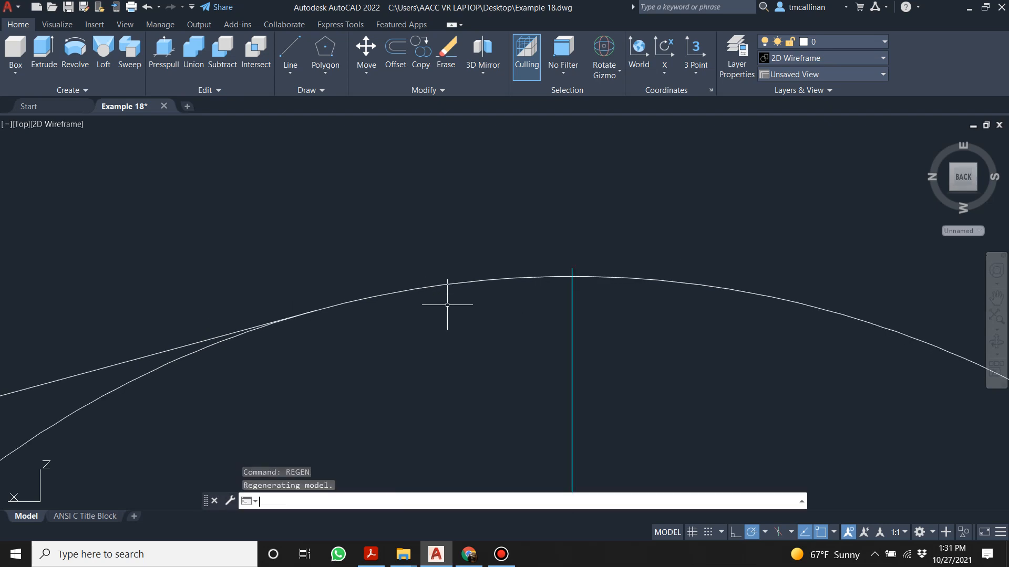
key("Escape")
- Try to trim the upper edge of the small cylinder's rectangle in the LEFT view copy
scroll(466, 294, "down", 5)
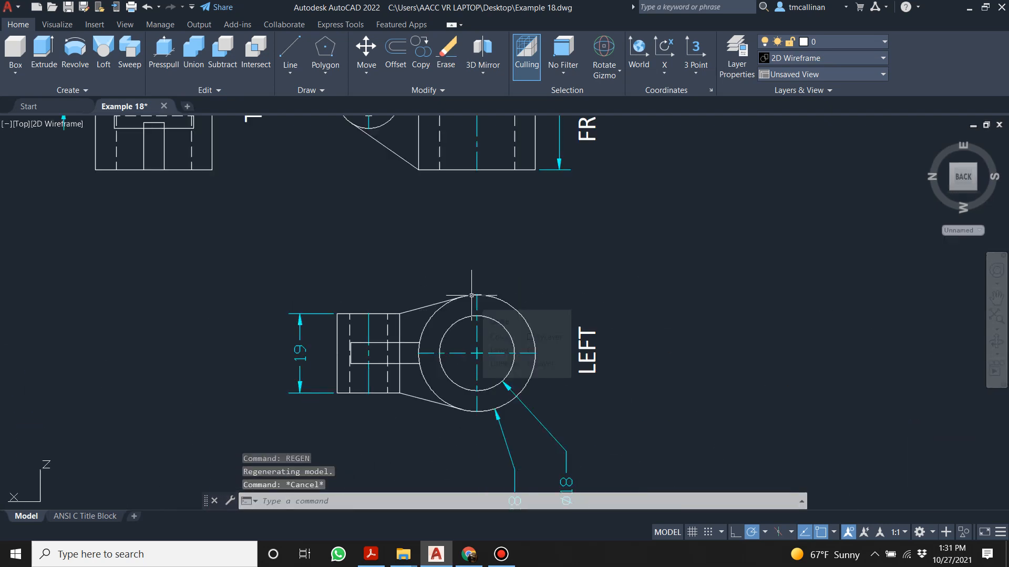
scroll(471, 296, "down", 2)
scroll(870, 317, "up", 2)
scroll(630, 285, "up", 2)
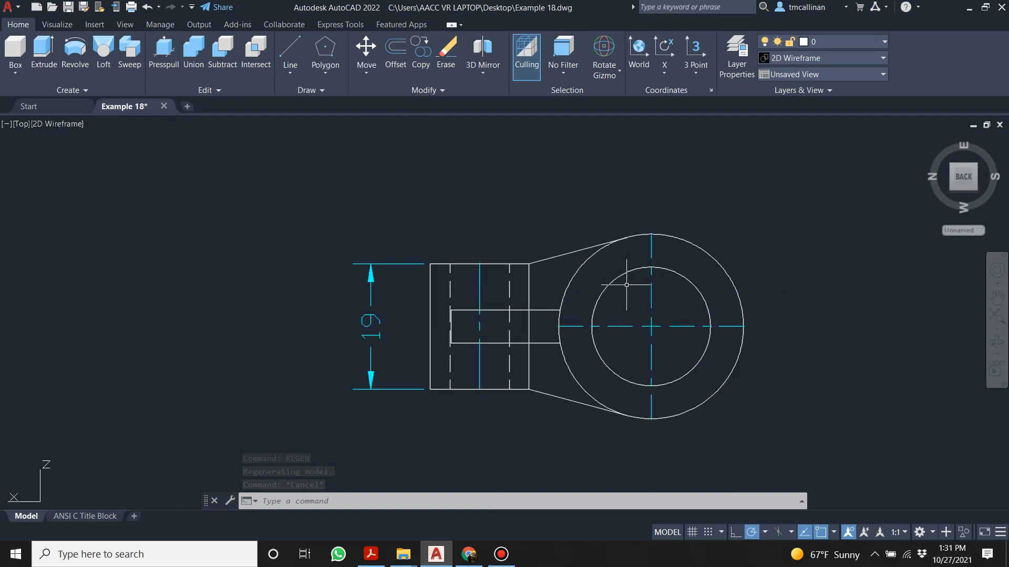
type("tr")
key("Return")
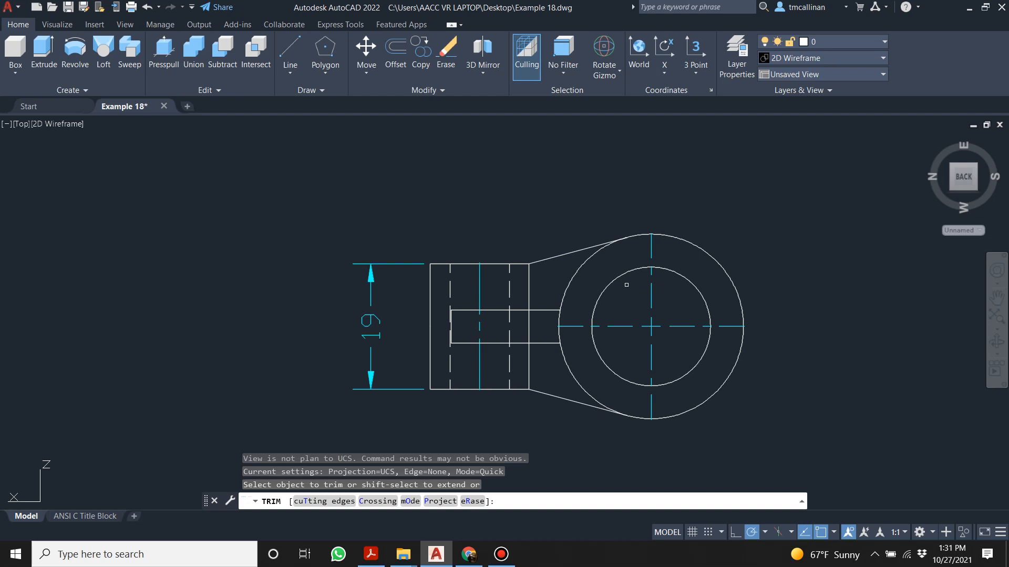
left_click(626, 285)
left_click(521, 269)
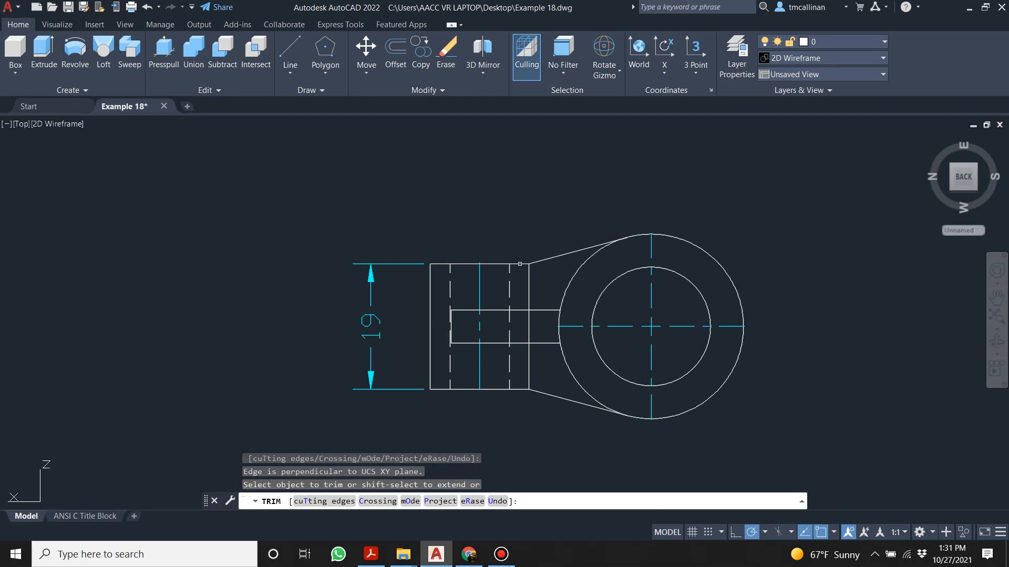
key("Escape")
scroll(500, 288, "down", 6)
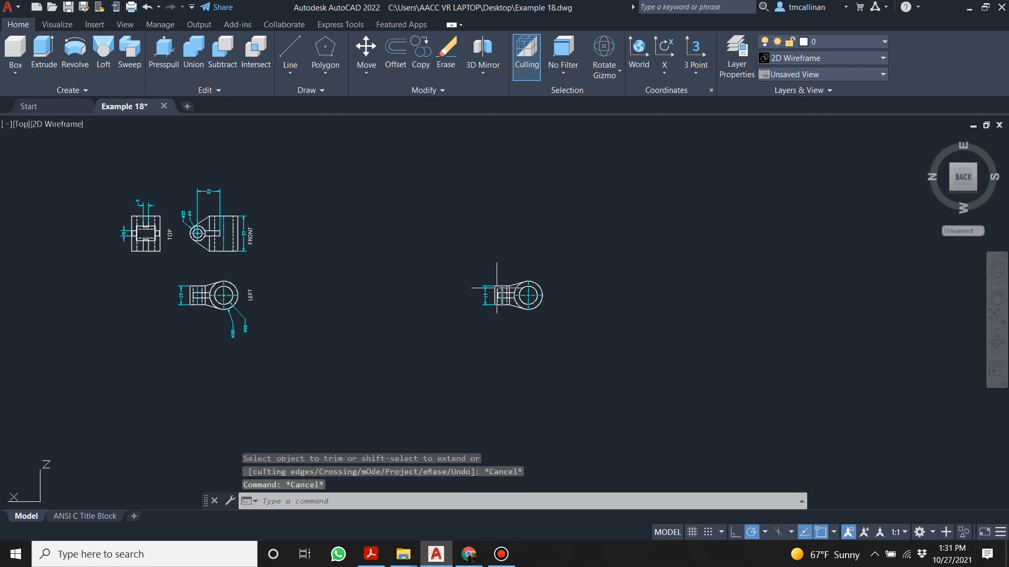
- Erase the entire pasted copy of the LEFT view, including its dimension
scroll(500, 288, "down", 2)
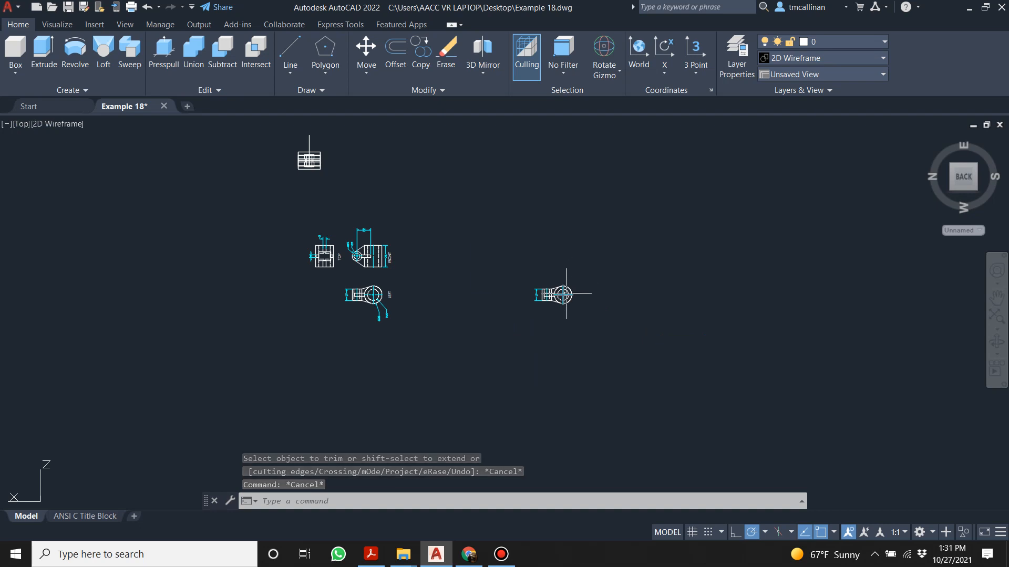
mouse_move(979, 199)
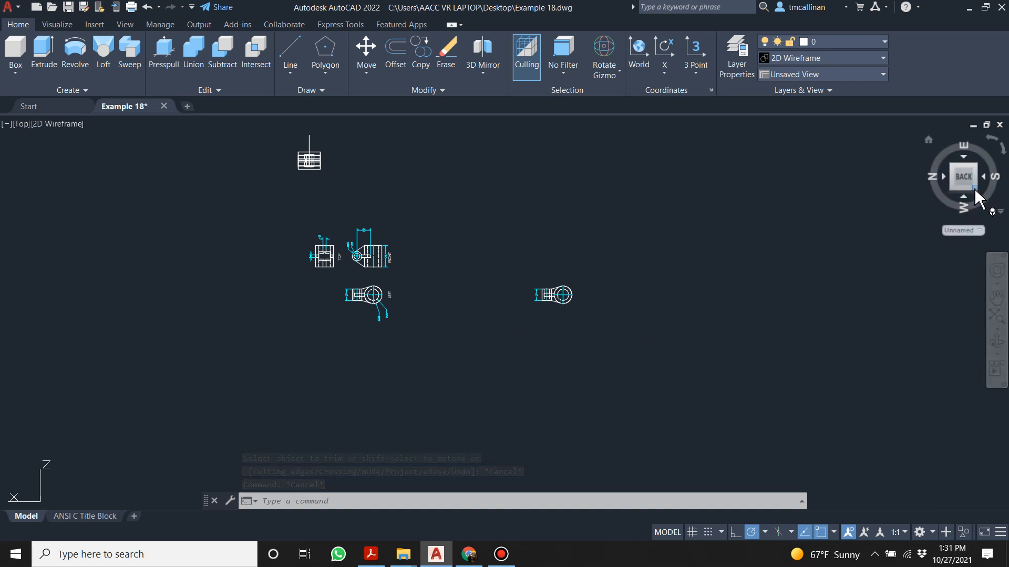
left_click(975, 190)
mouse_move(497, 399)
middle_mouse_down()
mouse_move(518, 412)
mouse_move(666, 274)
mouse_move(613, 318)
mouse_move(561, 326)
mouse_move(518, 289)
mouse_move(577, 330)
mouse_move(570, 342)
middle_mouse_up()
scroll(548, 393, "up", 2)
scroll(537, 402, "down", 2)
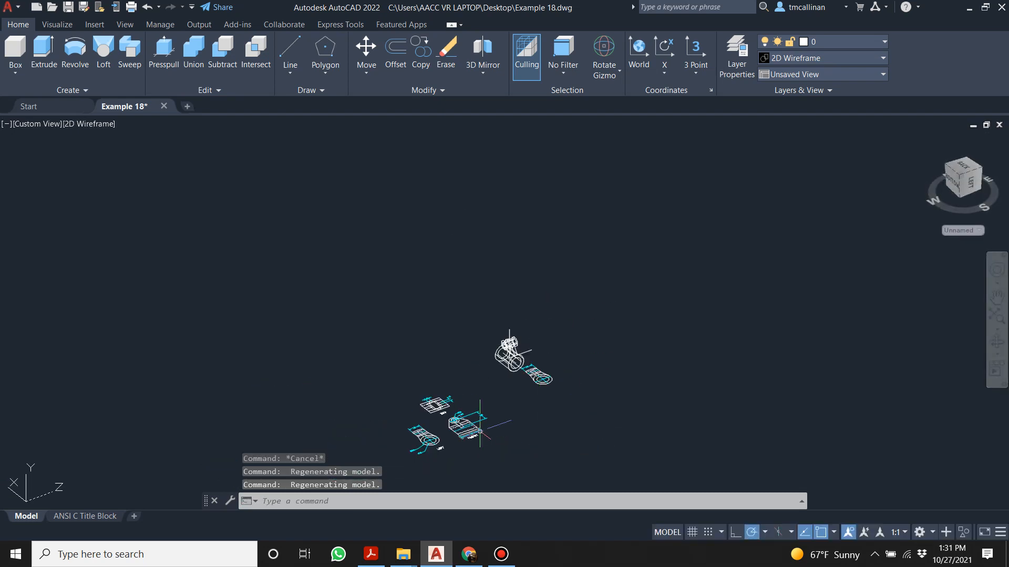
scroll(480, 430, "up", 2)
scroll(532, 405, "up", 2)
middle_click_drag(534, 387, 590, 389, "shift")
left_click(567, 351)
left_click(727, 481)
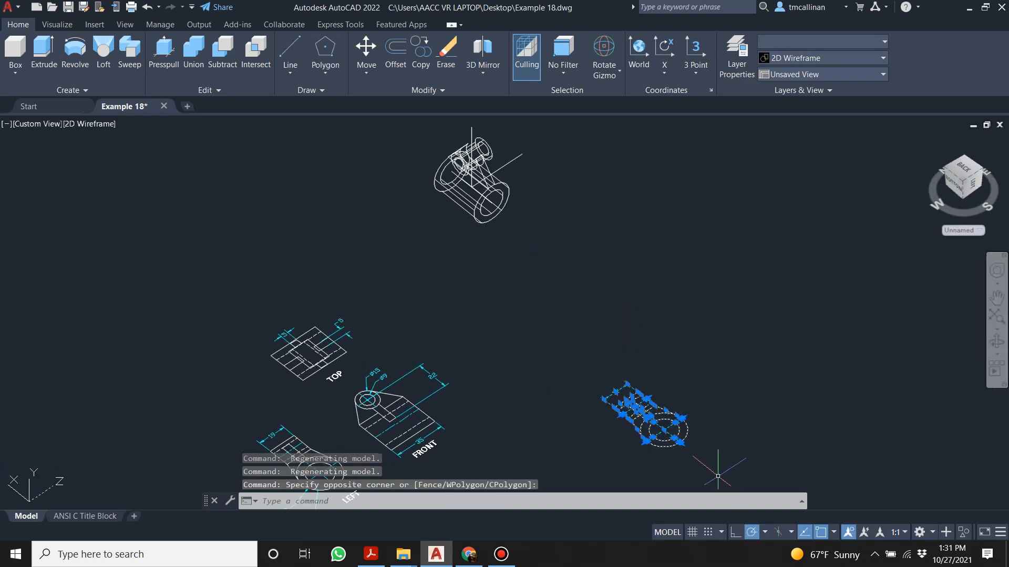
key("Delete")
- Return to the flat view of the drawing and copy the original LEFT view geometry without its dimensions and label
mouse_move(427, 400)
middle_mouse_down("shift")
mouse_move(389, 385)
mouse_move(357, 415)
middle_mouse_up("shift")
scroll(356, 416, "down", 4)
left_click(969, 185)
scroll(605, 419, "down", 4)
scroll(604, 420, "up", 8)
left_click(456, 333)
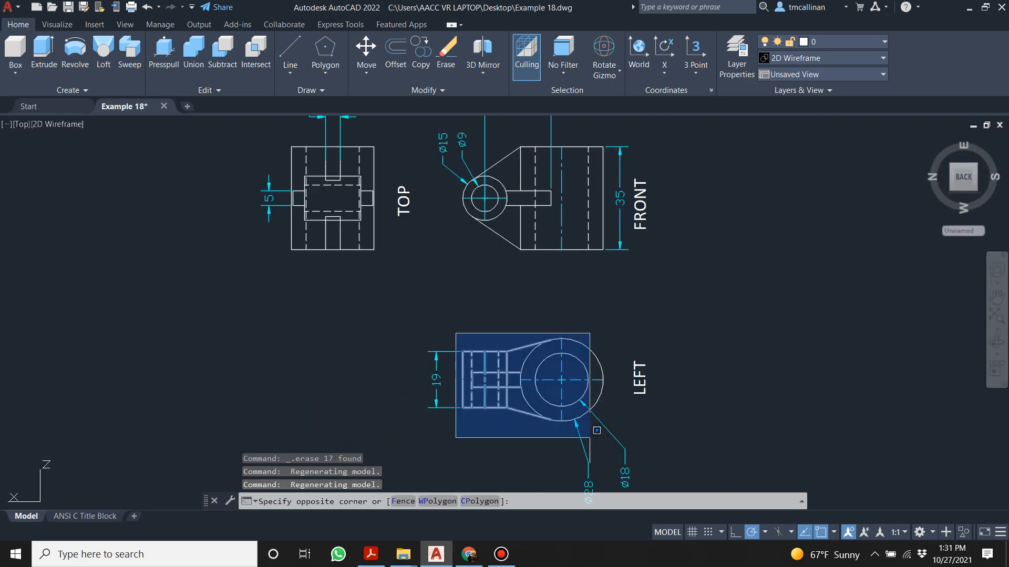
left_click(614, 428)
key("ctrl+c")
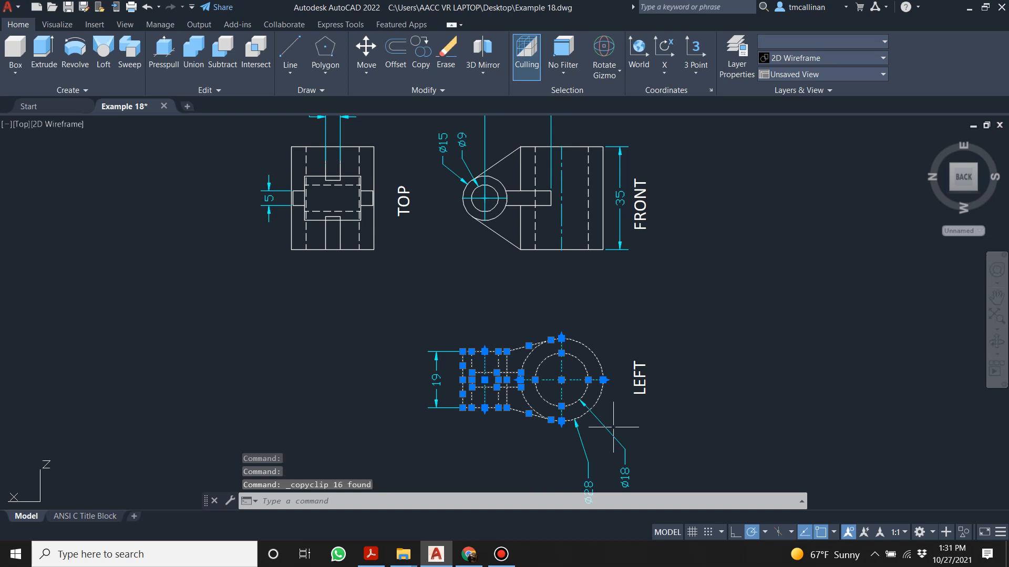
- Paste the LEFT view copy in the empty space next to the 3D bracket model
scroll(599, 413, "down", 4)
left_click(526, 211)
key("ctrl+v")
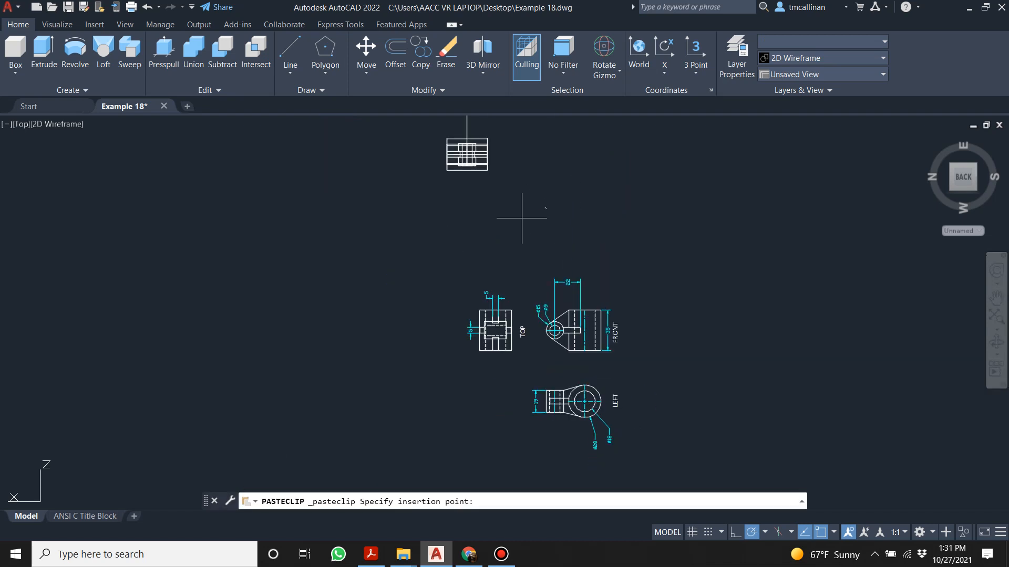
scroll(536, 184, "up", 5)
scroll(535, 184, "up", 3)
key("Escape")
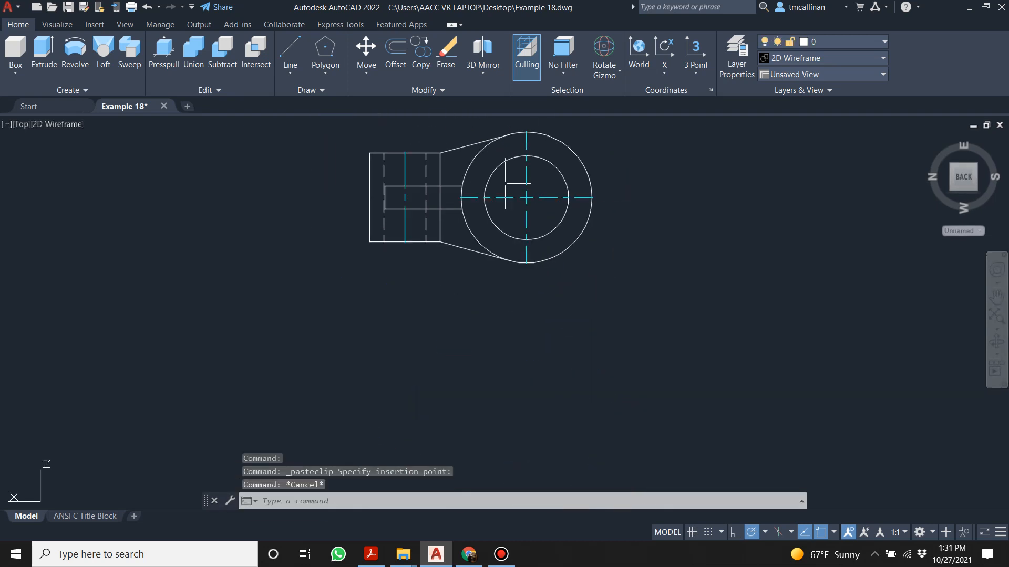
scroll(441, 138, "up", 2)
scroll(492, 235, "down", 4)
middle_click_drag(491, 235, 465, 138, "shift")
key("ctrl+v")
key("Escape")
key("Escape")
- Try to create a region from the copy's upper tangent line, the small cylinder's adjoining edges, the upper slot line and the outer circle
left_click_drag(964, 175, 568, 235)
scroll(539, 214, "up", 3)
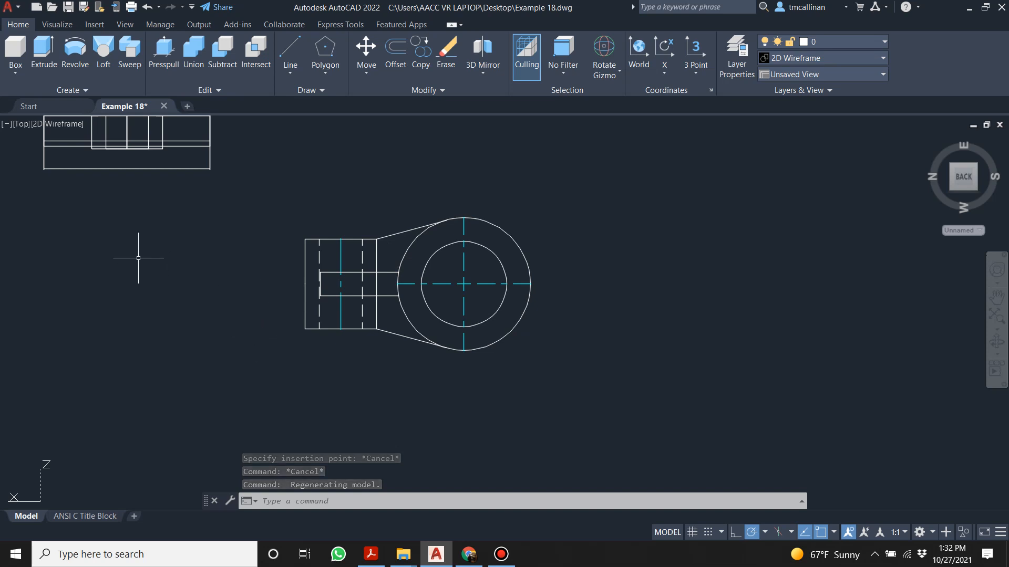
scroll(137, 260, "down", 4)
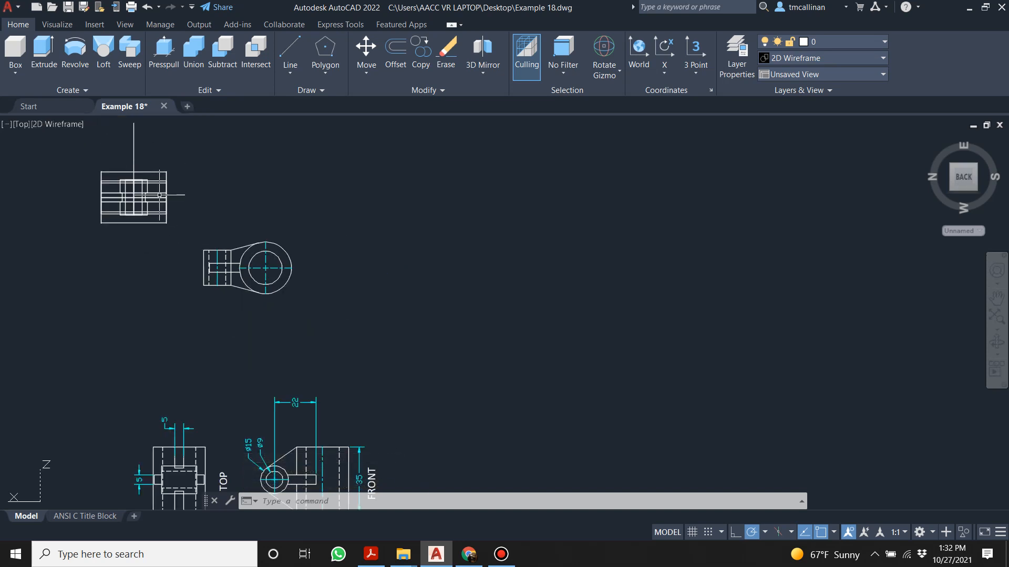
scroll(185, 226, "up", 4)
scroll(277, 315, "up", 4)
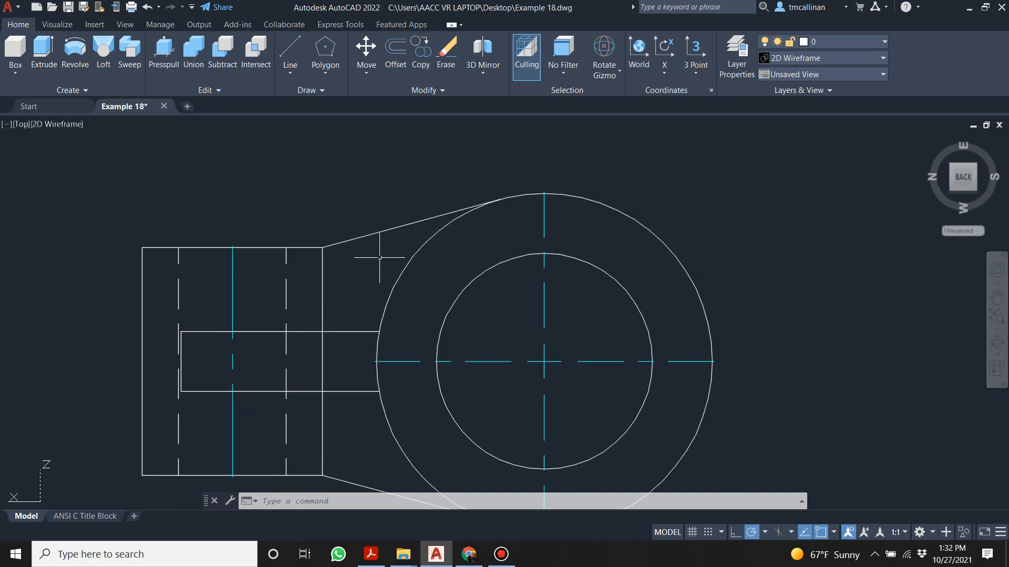
scroll(371, 273, "down", 2)
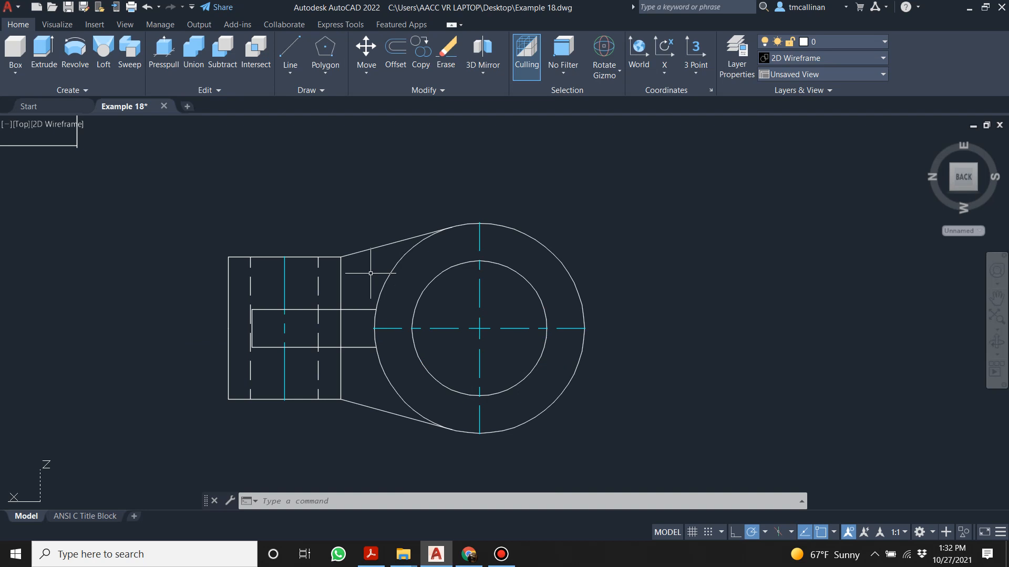
type("reg")
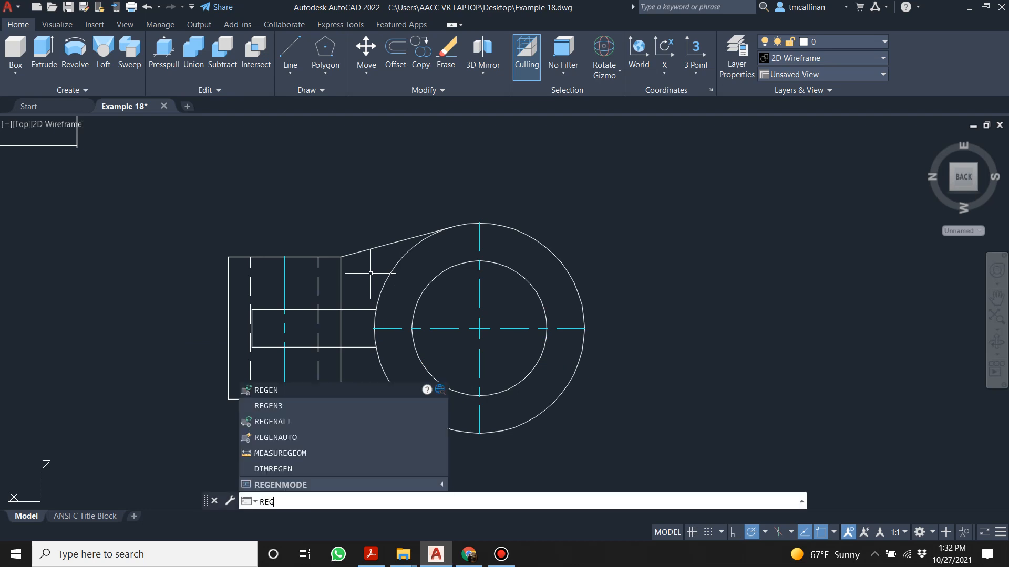
type("ion")
key("Return")
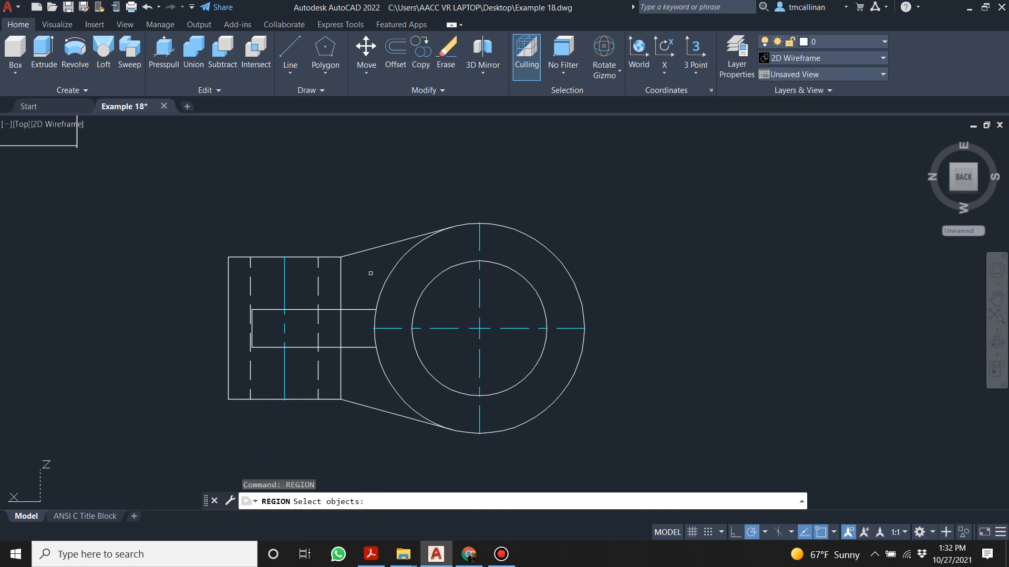
left_click(355, 276)
left_click(332, 228)
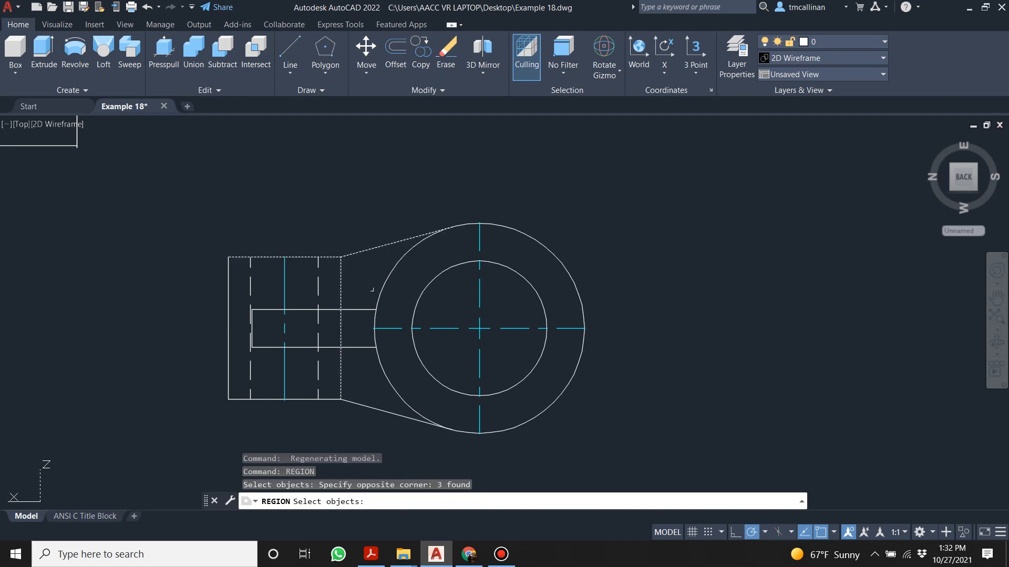
left_click(376, 304)
left_click(363, 310)
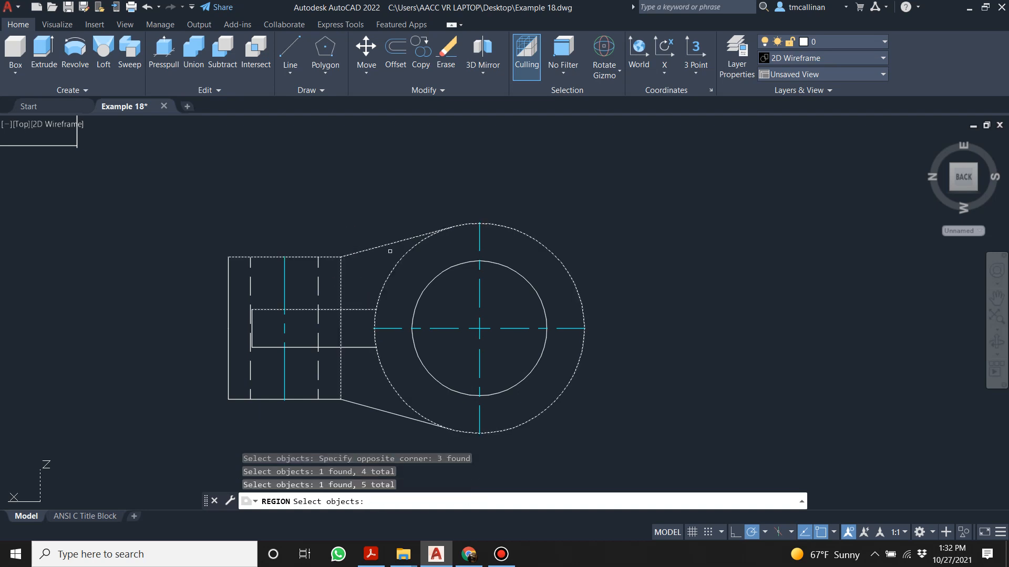
key("Return")
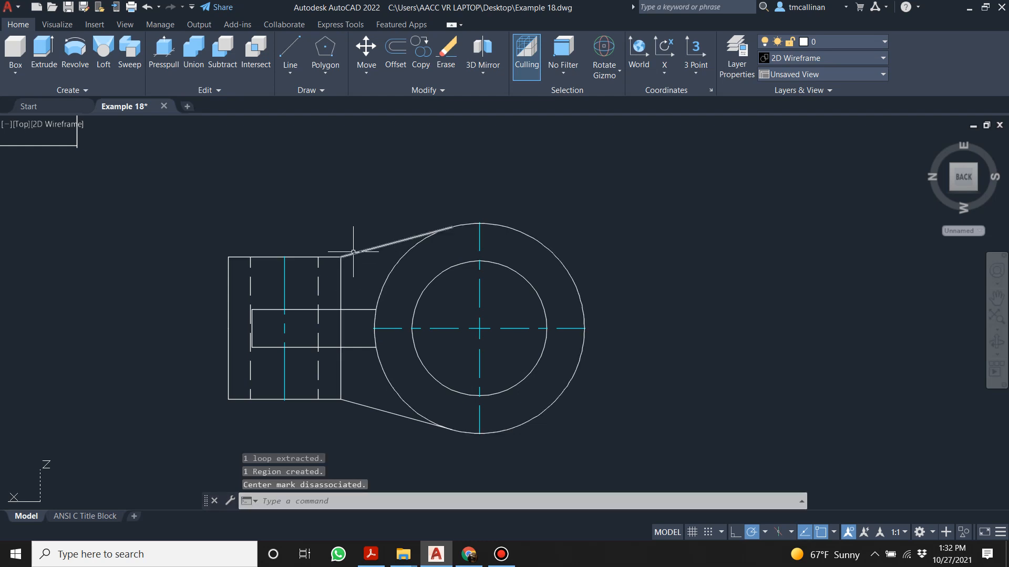
- Inspect the area filled by the region in the Conceptual visual style
left_click(804, 58)
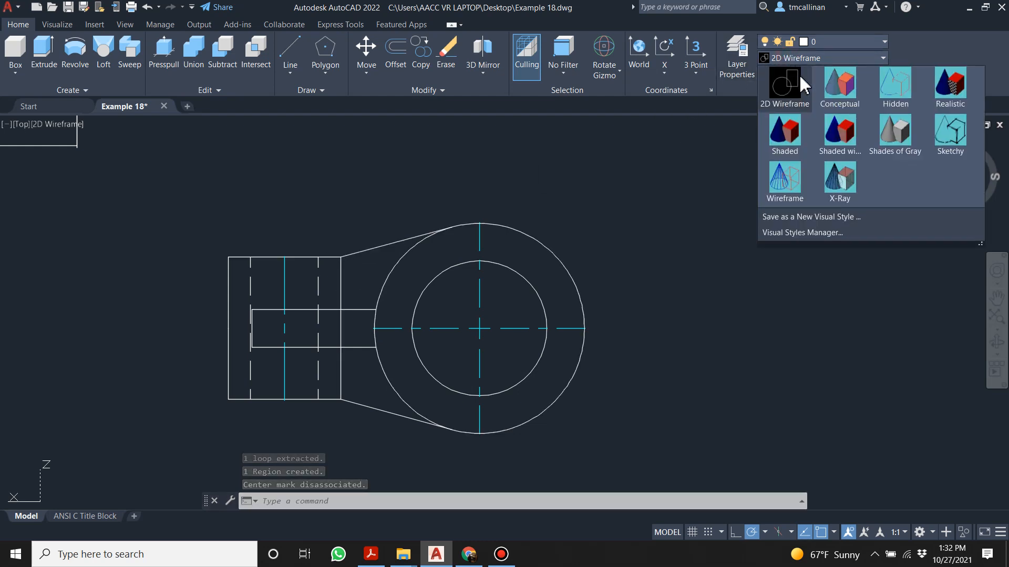
left_click(839, 84)
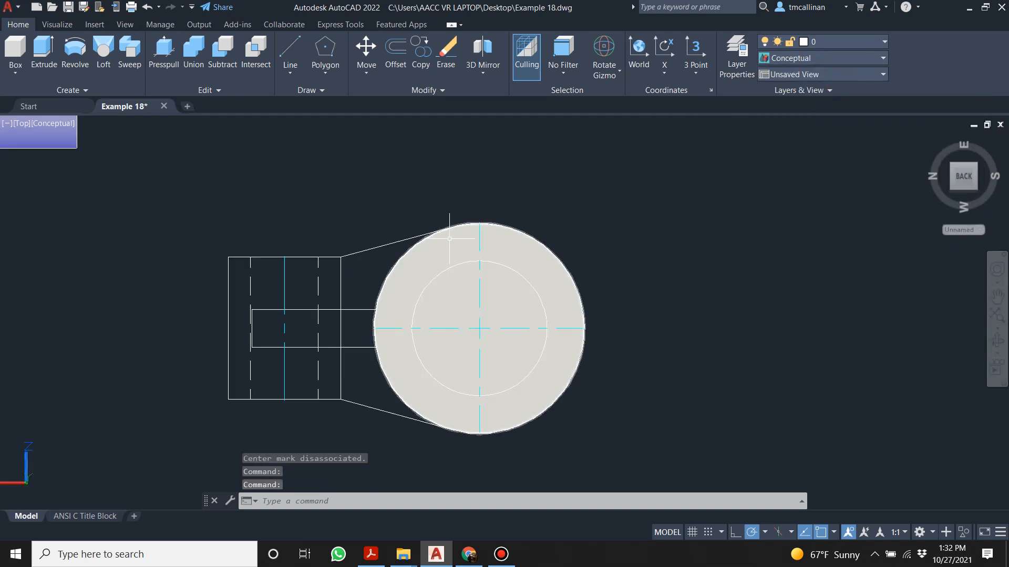
key("ctrl+z")
left_click(833, 59)
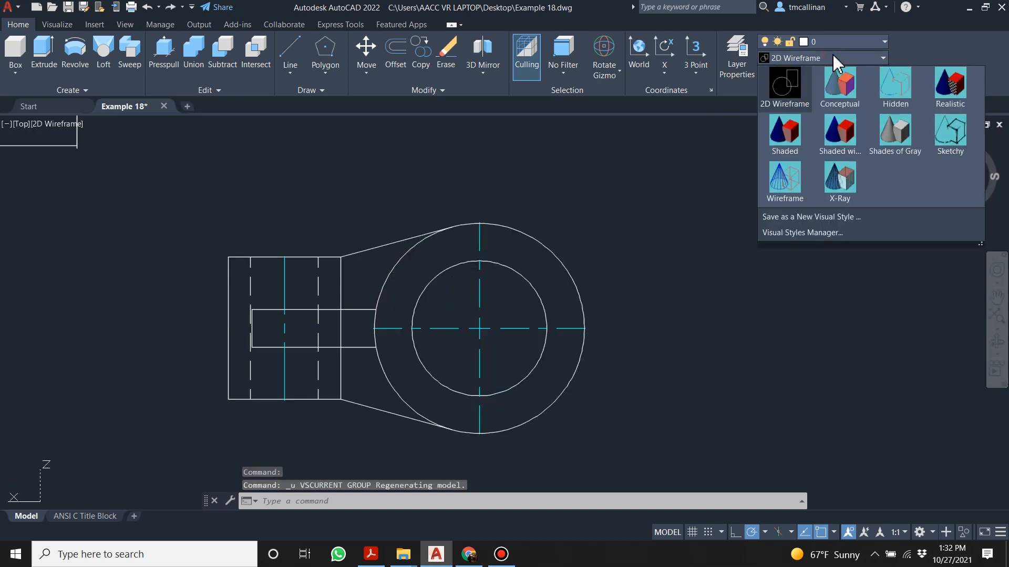
left_click(847, 85)
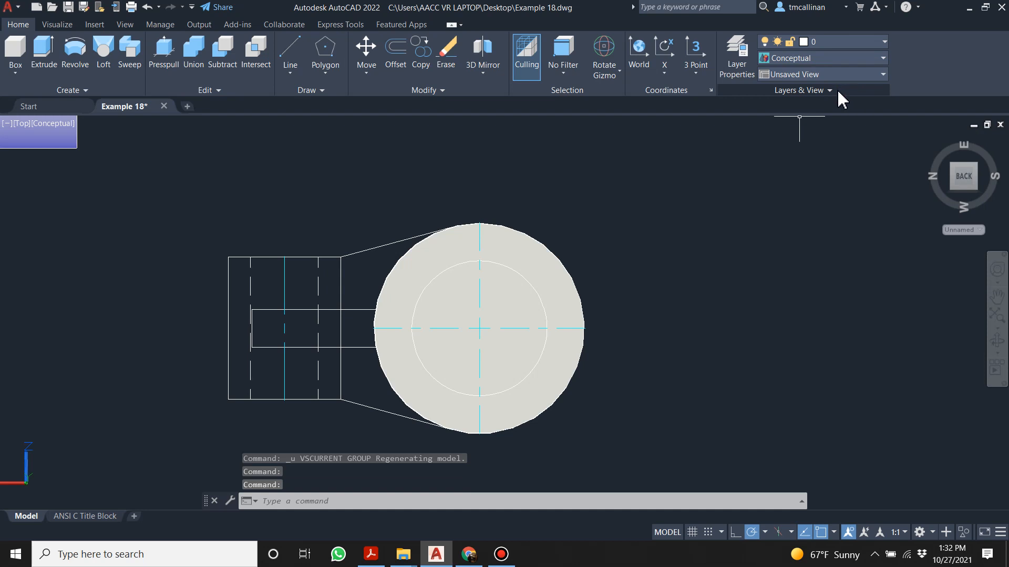
left_click(652, 140)
key("Escape")
- Undo the region and set the visual style to Conceptual
key("ctrl+z")
key("ctrl+z")
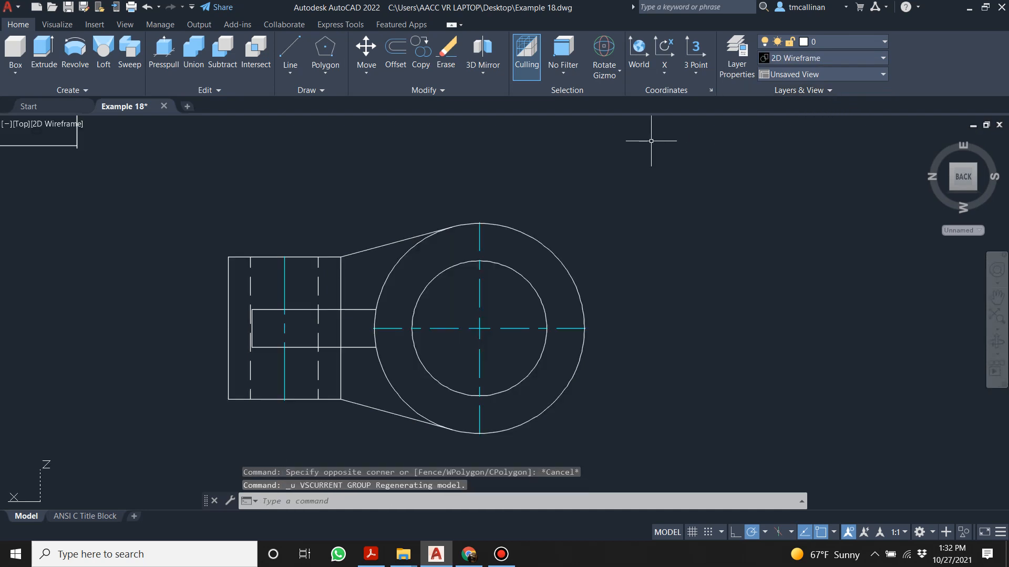
left_click(828, 59)
left_click(838, 79)
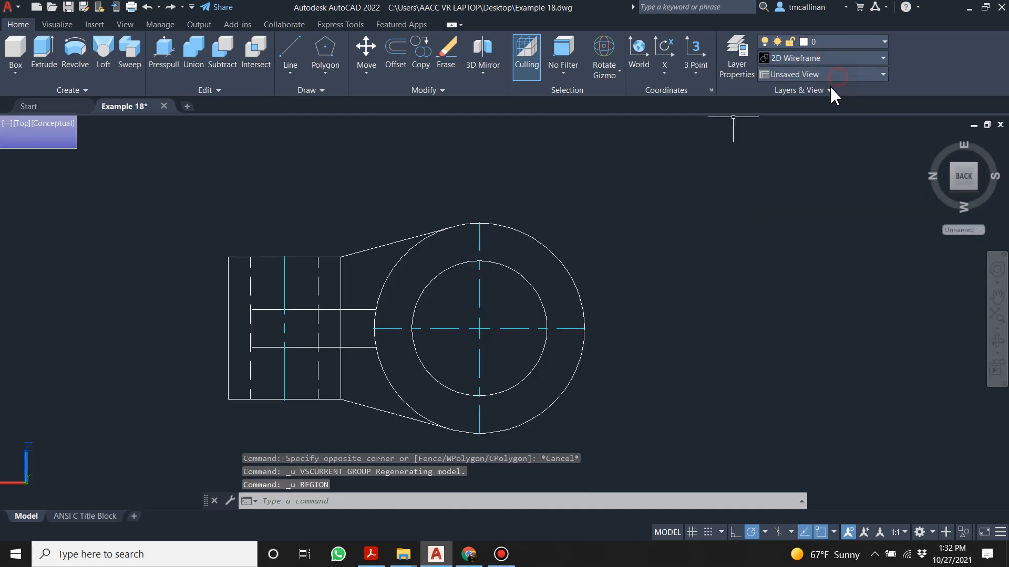
- Erase the small cylinder and slot lines and the inner circle from the copy, keeping the tapered outline, outer circle and center mark
left_click(342, 261)
key("Delete")
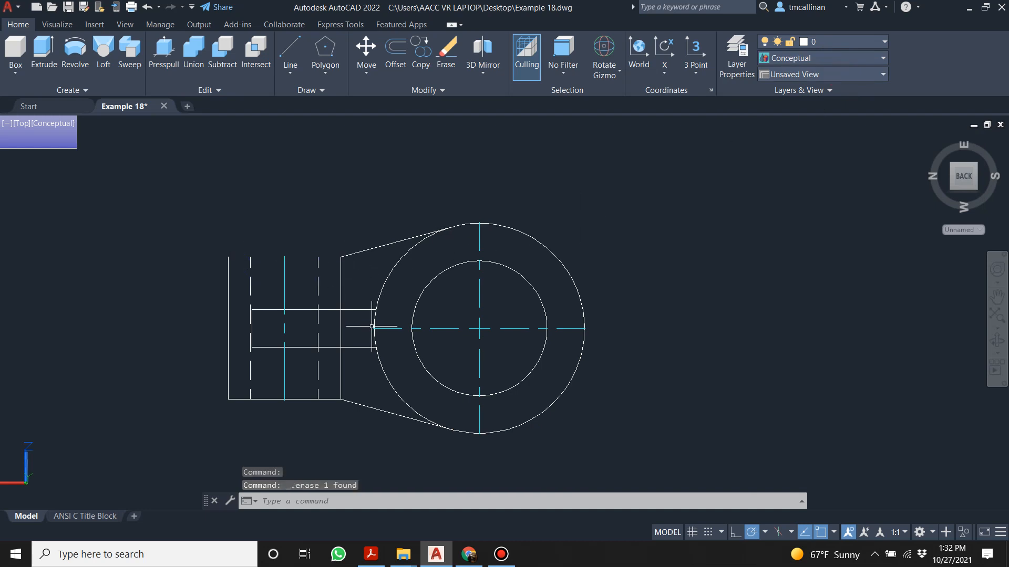
left_click(322, 399)
key("Delete")
left_click(324, 417)
left_click(221, 244)
key("Delete")
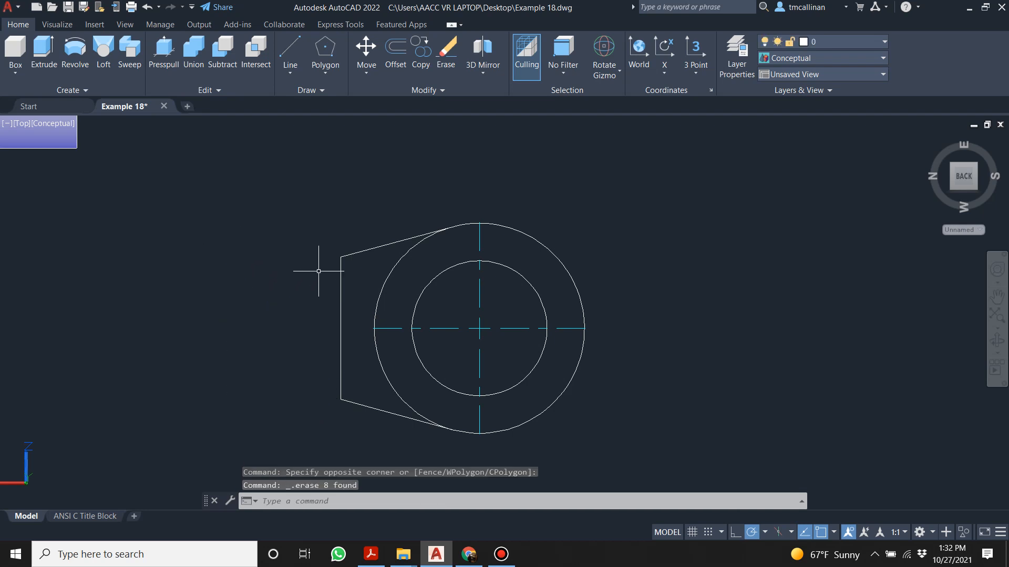
left_click(458, 264)
key("Delete")
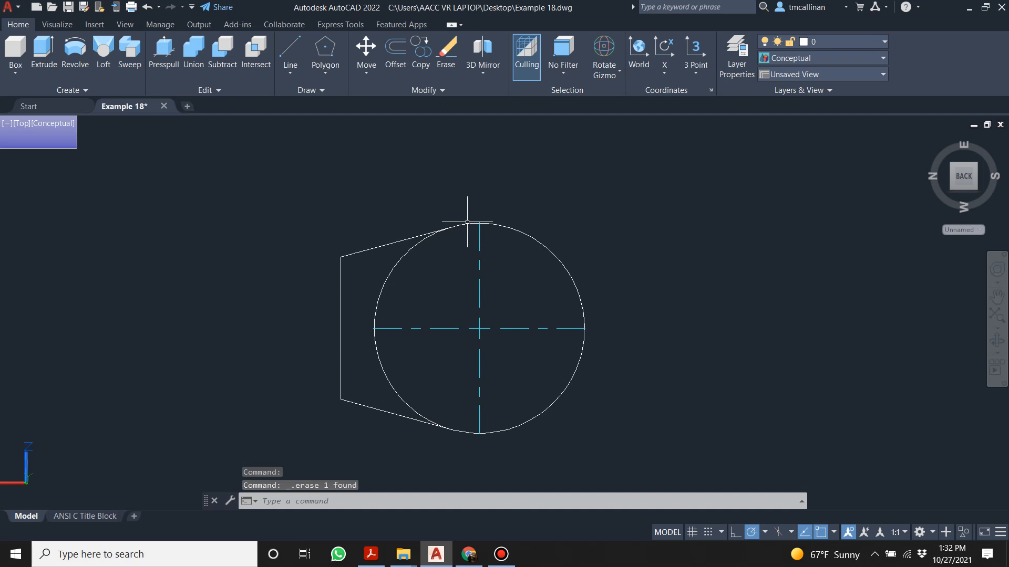
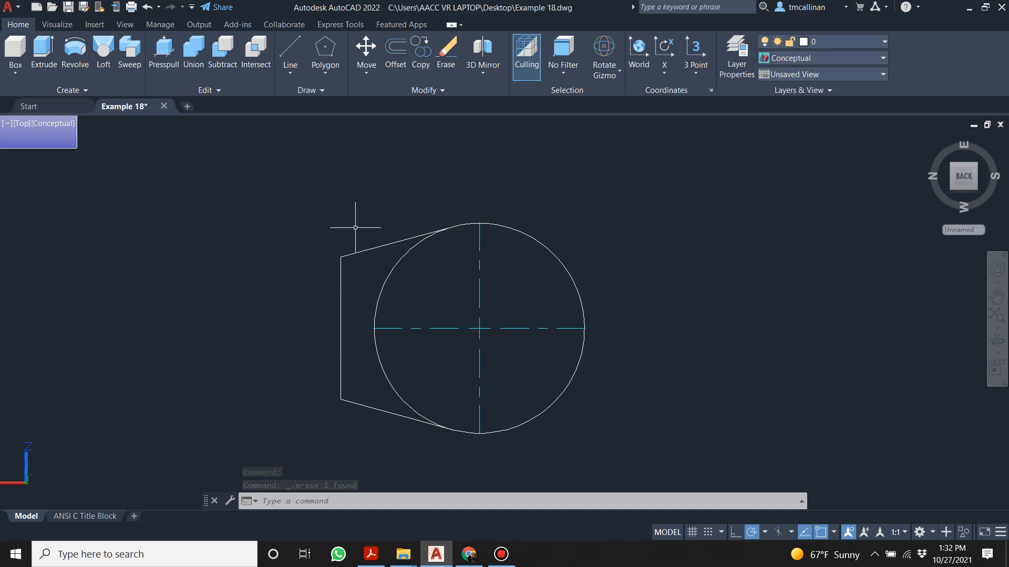
- Try to create a region from only the vertical line and the two tangent lines of the tapered web
type("region")
key("Return")
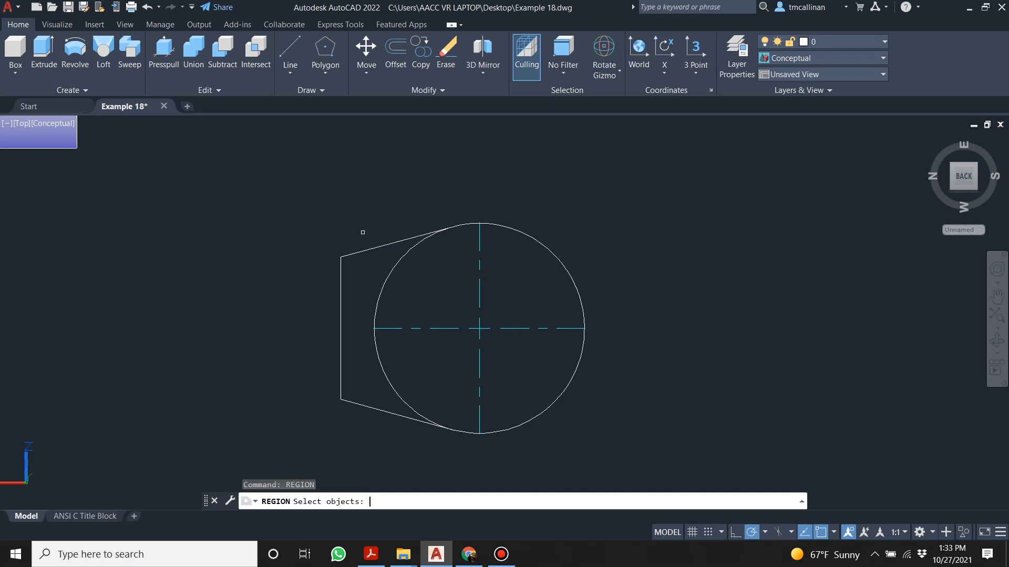
left_click(310, 192)
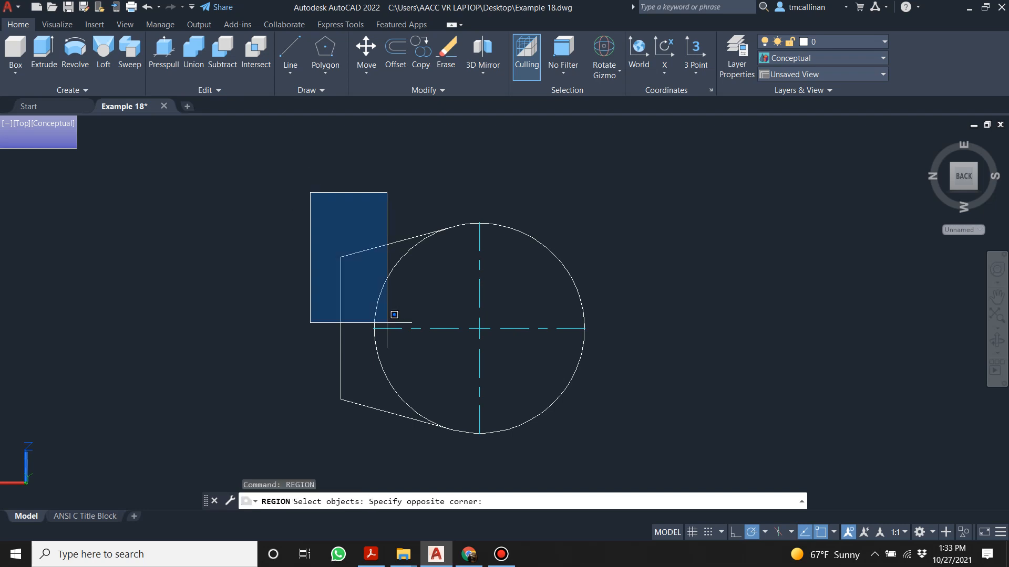
left_click(471, 469)
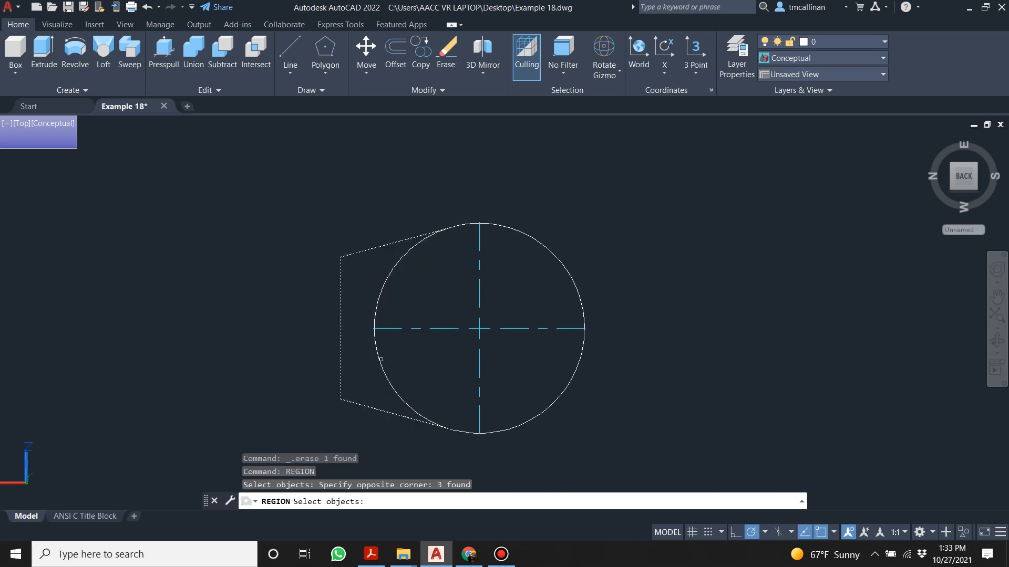
key("Return")
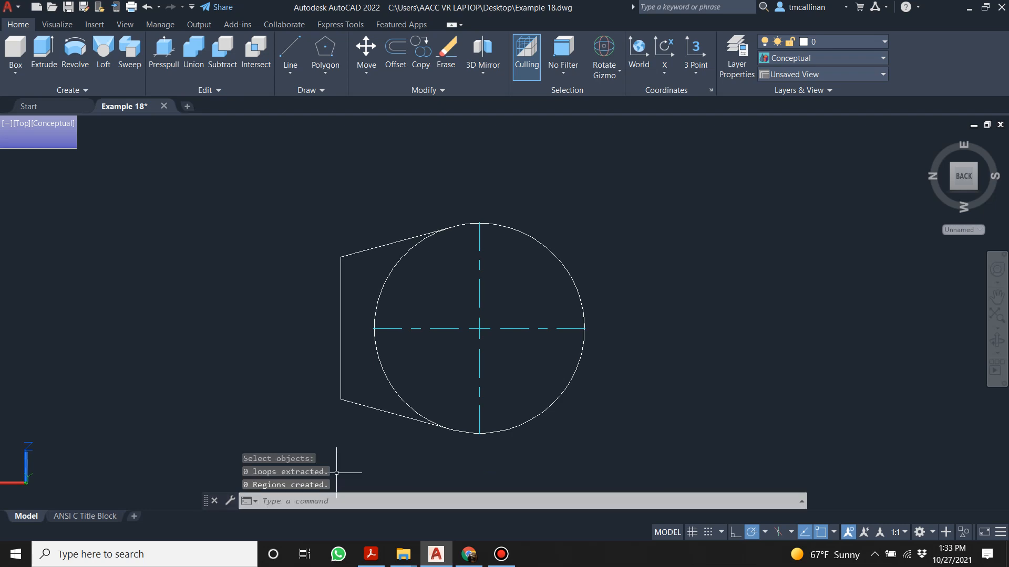
left_click(315, 180)
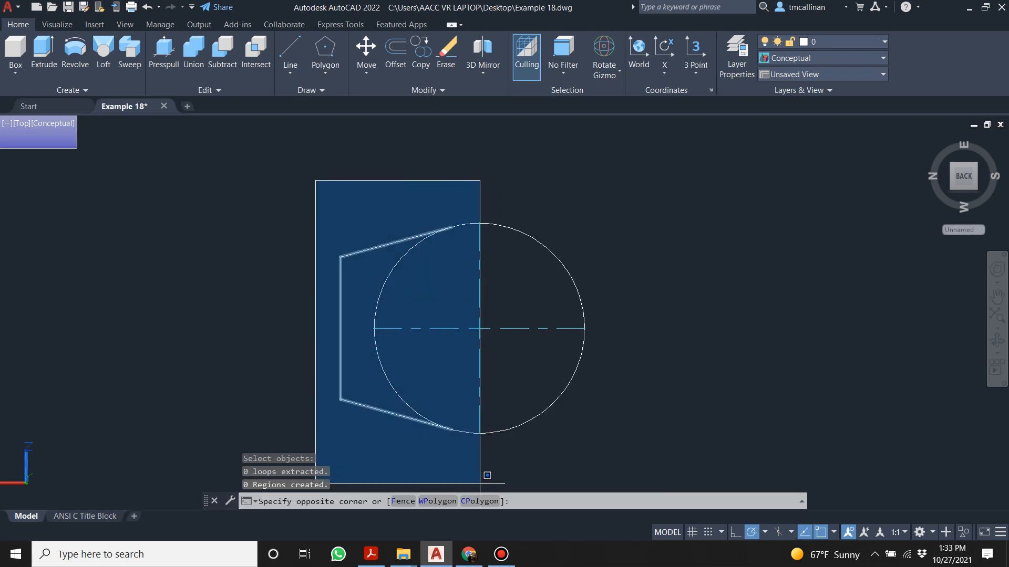
key("Escape")
key("Escape")
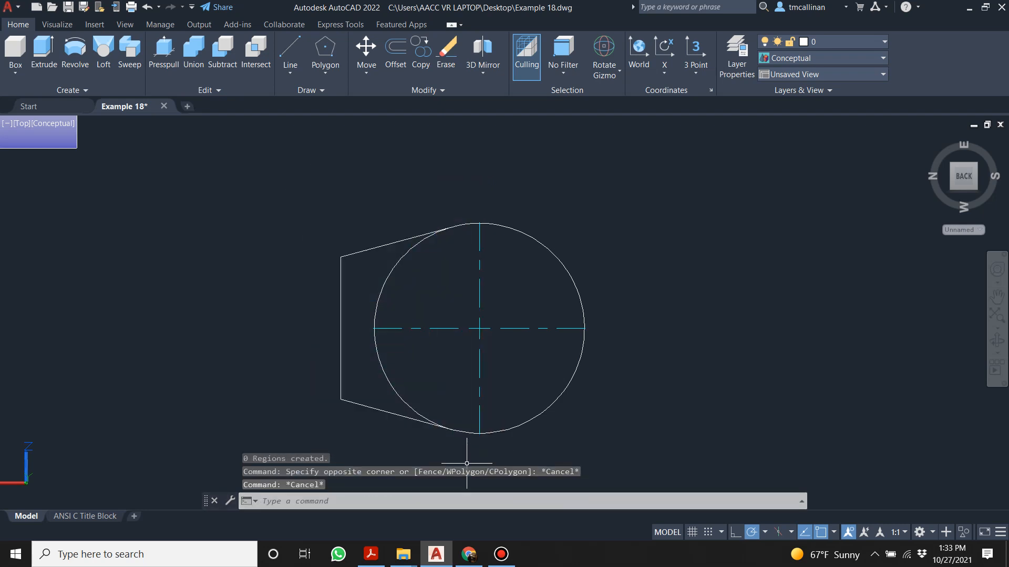
- Try to create a region from the tapered outline together with the outer circle, and undo the result
type("region")
key("Return")
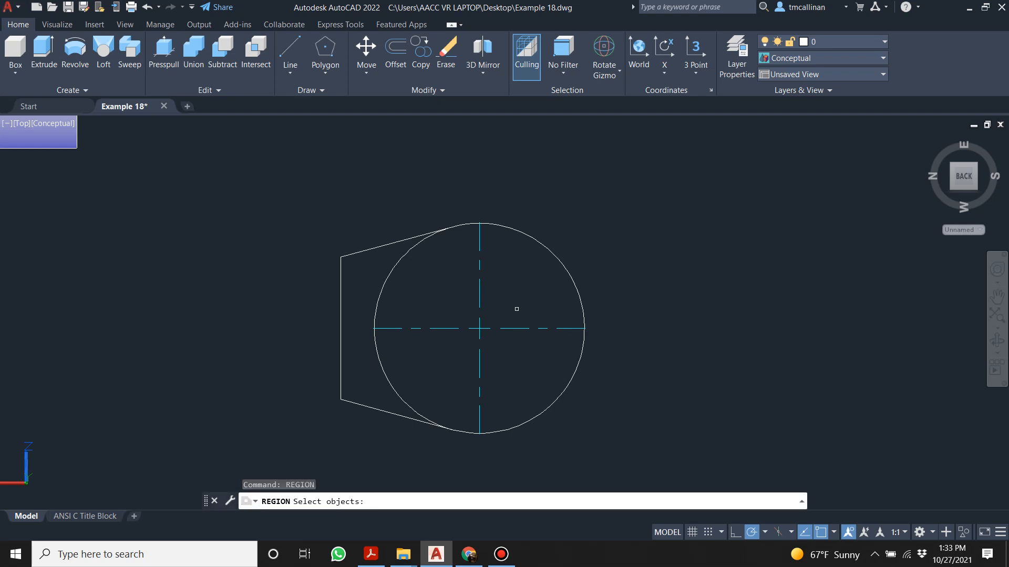
left_click(300, 185)
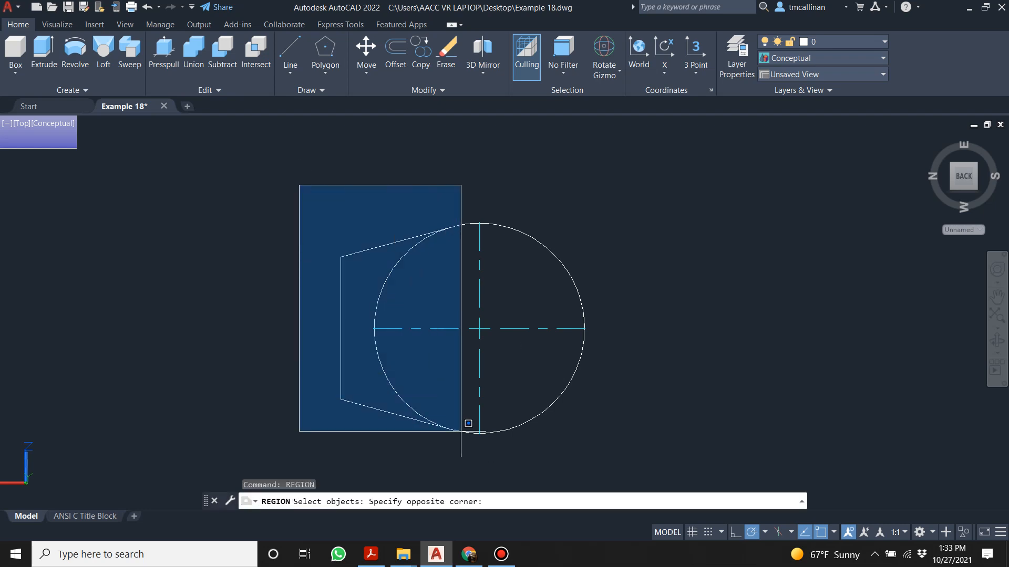
left_click(475, 473)
left_click(408, 402)
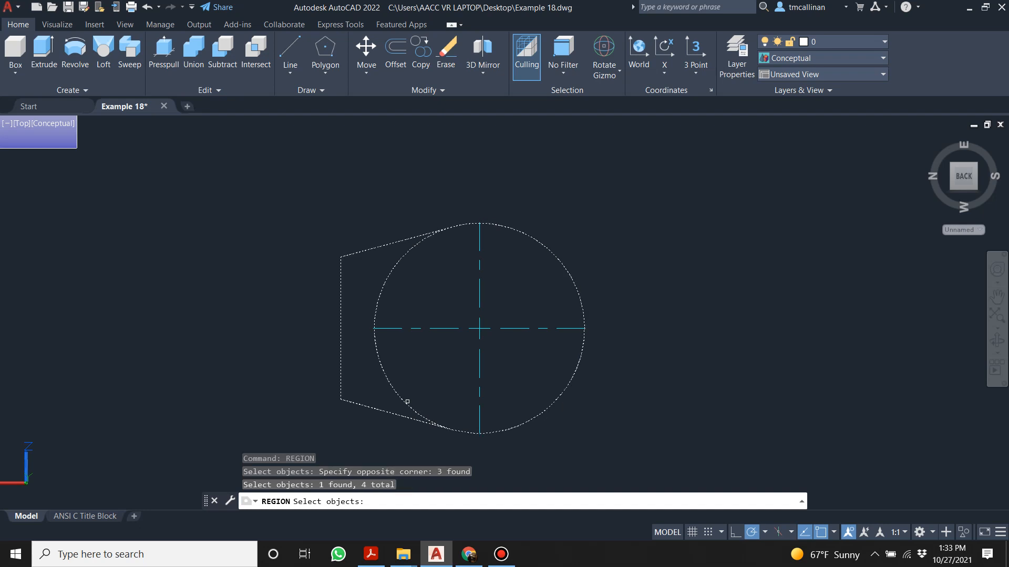
key("Return")
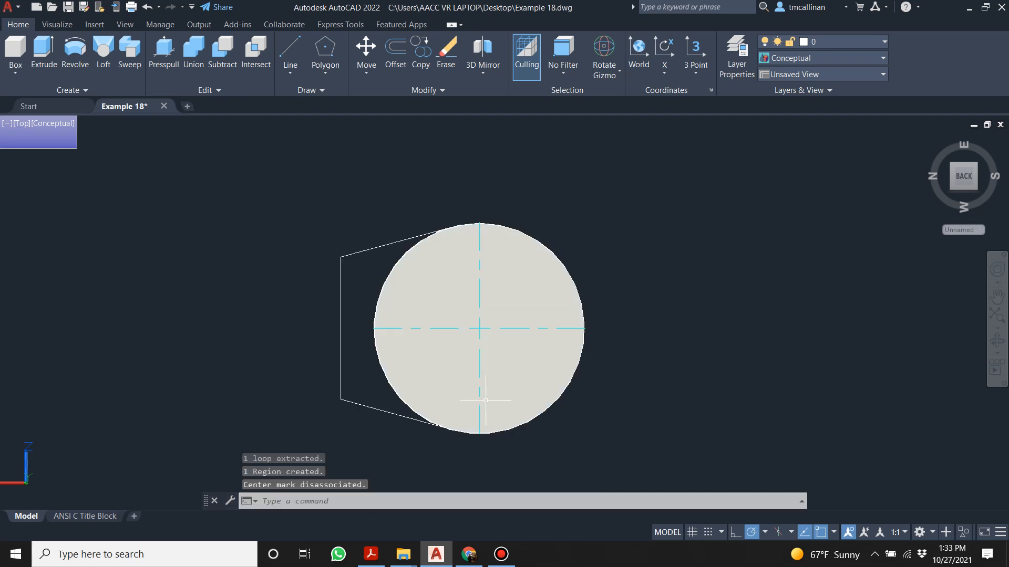
key("ctrl+z")
key("Escape")
- Examine where the tangent line meets the circle and how the copied outline is oriented relative to the bracket solid
scroll(452, 226, "up", 6)
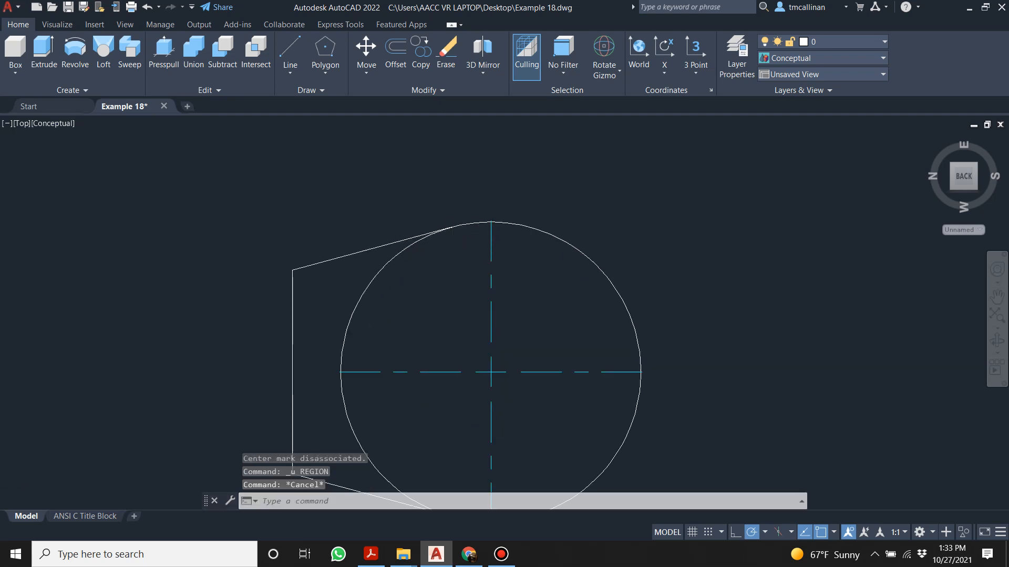
left_click(336, 259)
key("Escape")
key("Escape")
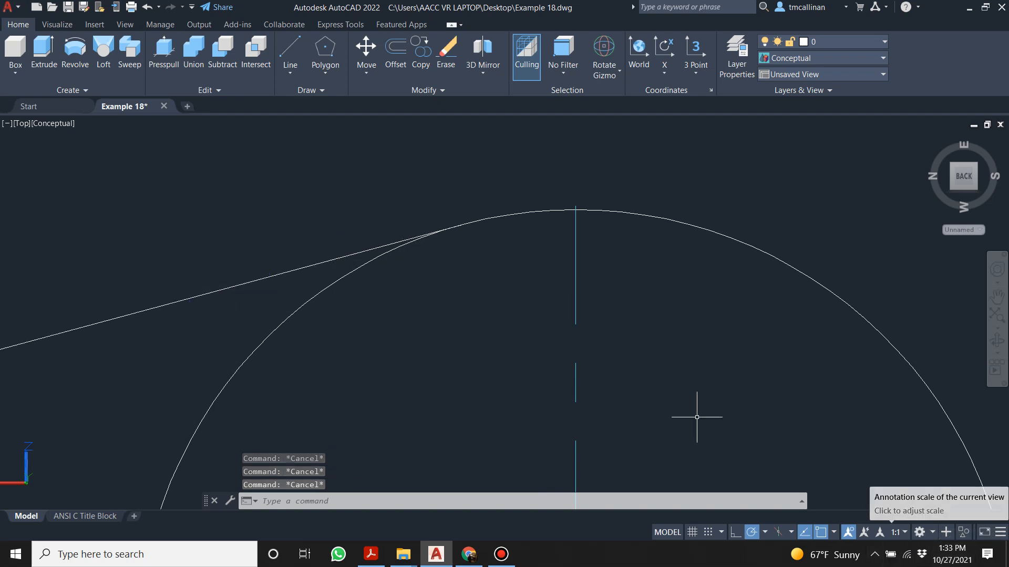
scroll(501, 290, "down", 6)
middle_click_drag(516, 385, 428, 263, "shift")
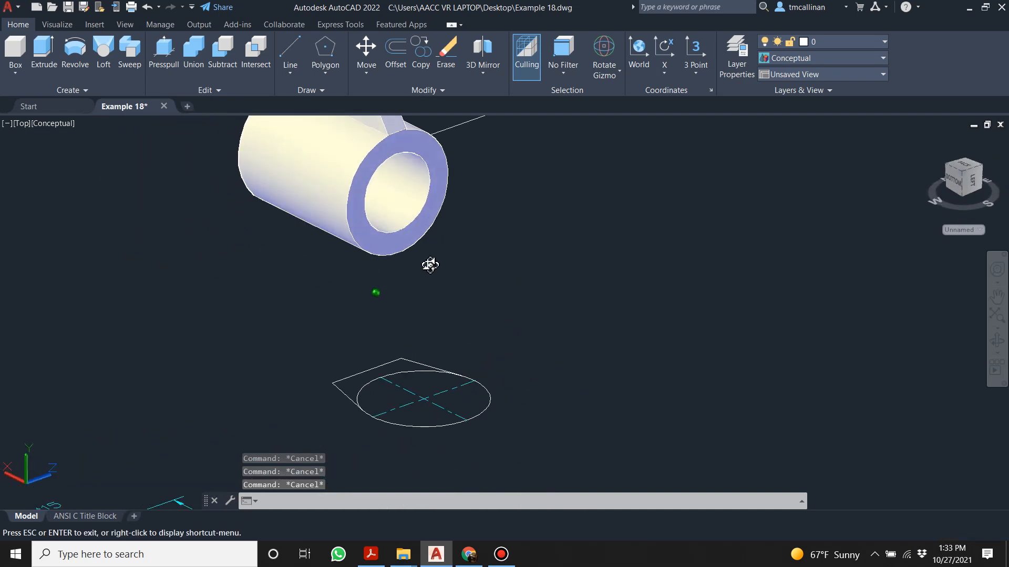
scroll(426, 383, "down", 4)
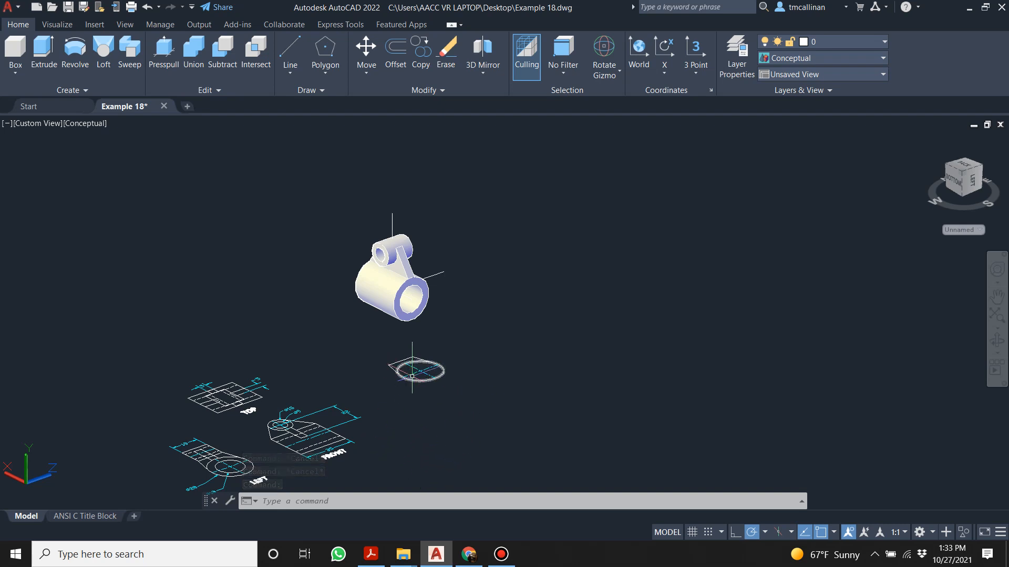
scroll(415, 377, "up", 2)
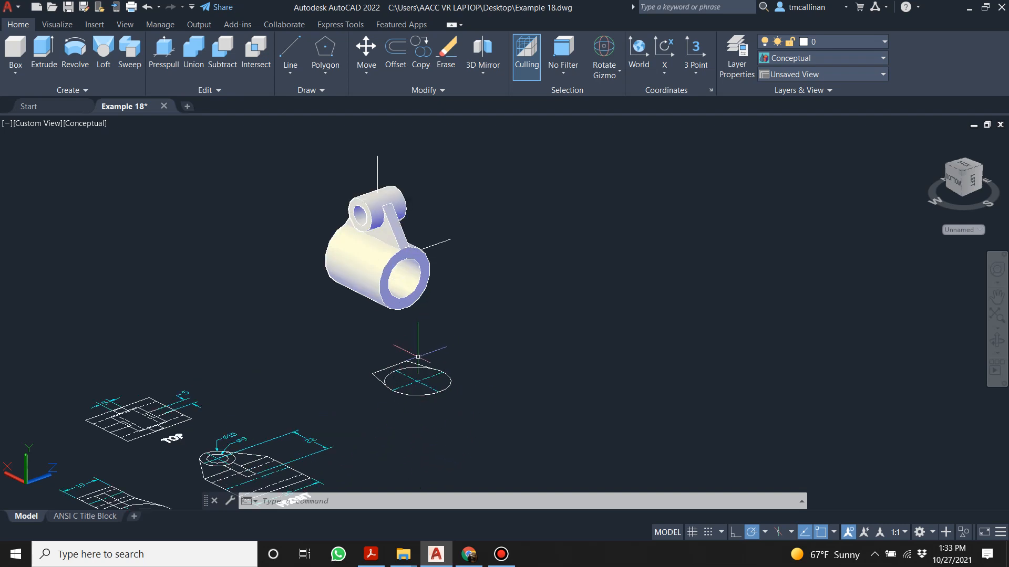
key("Escape")
key("Escape")
- Define a 3-point UCS in the outline's plane, with its origin at the circle's center and positive Y toward the tapered side along the center mark
left_click(694, 52)
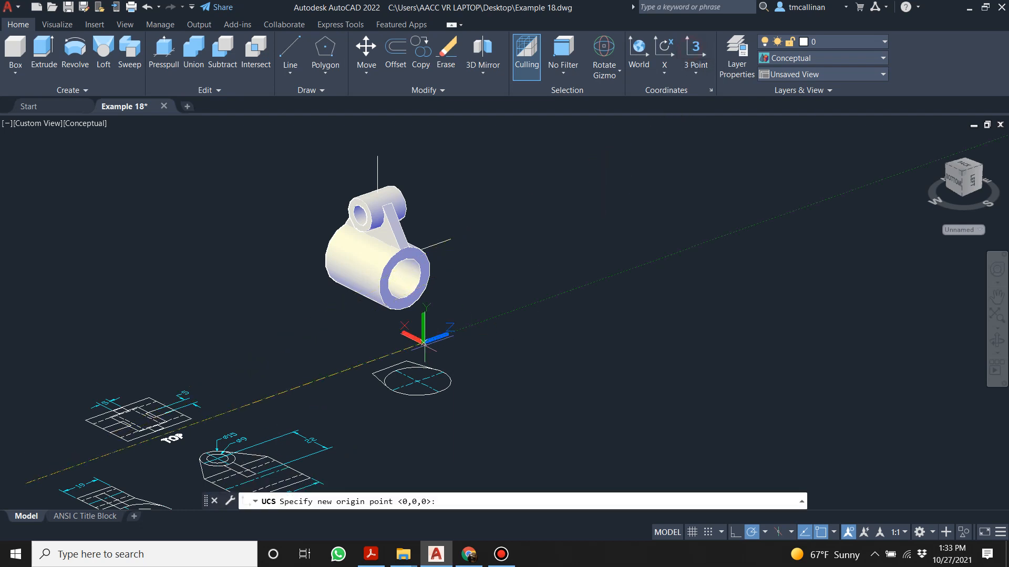
scroll(423, 377, "up", 2)
scroll(424, 378, "up", 2)
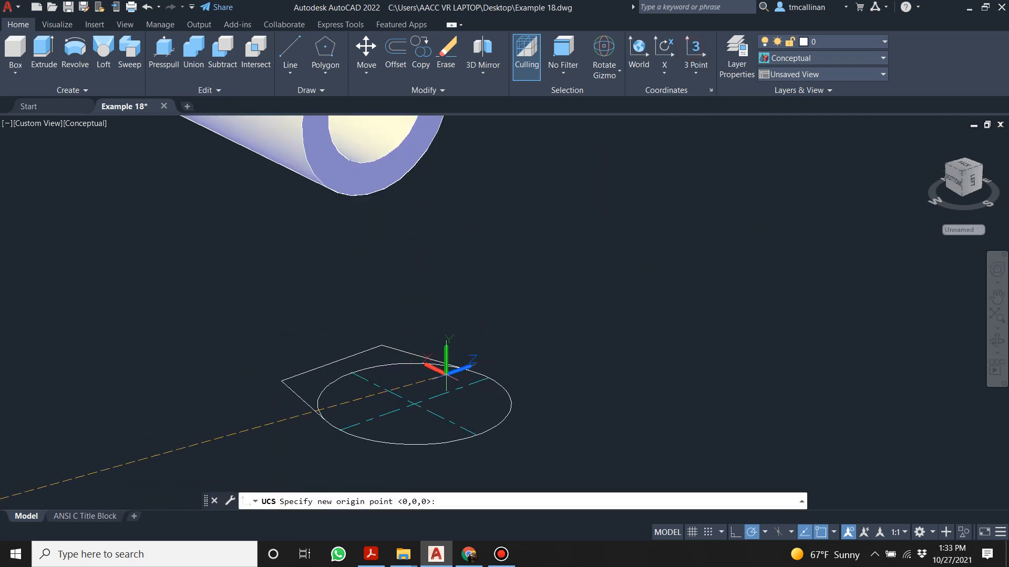
left_click(966, 173)
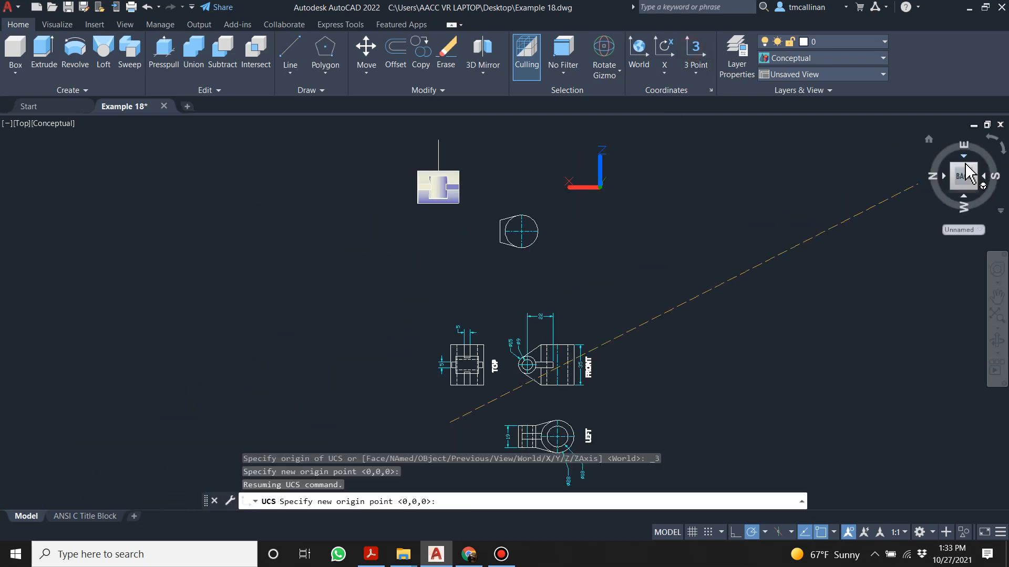
scroll(523, 282, "up", 2)
scroll(552, 336, "down", 3)
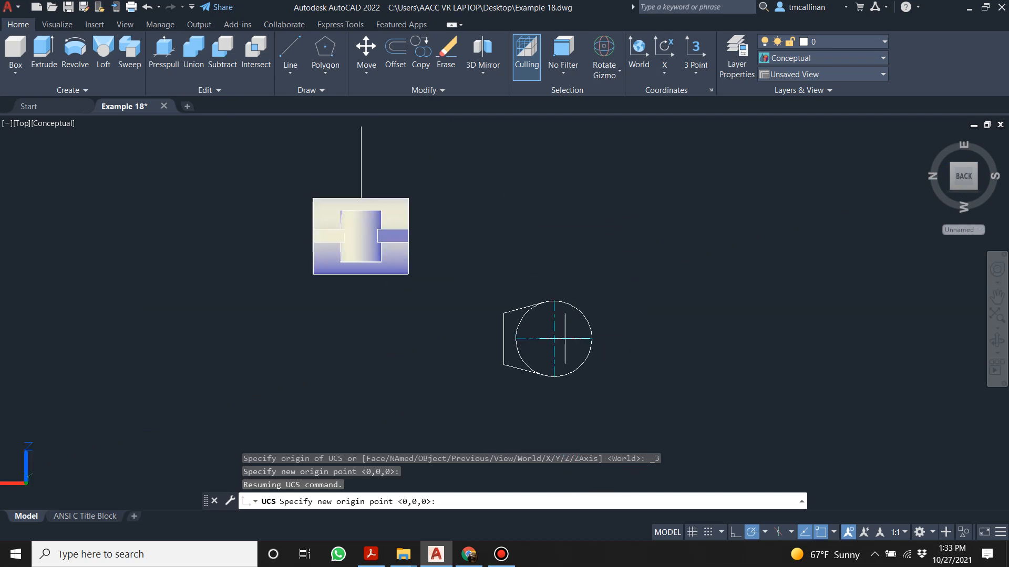
scroll(523, 338, "up", 4)
middle_click_drag(541, 339, 398, 362, "shift")
left_click(414, 319)
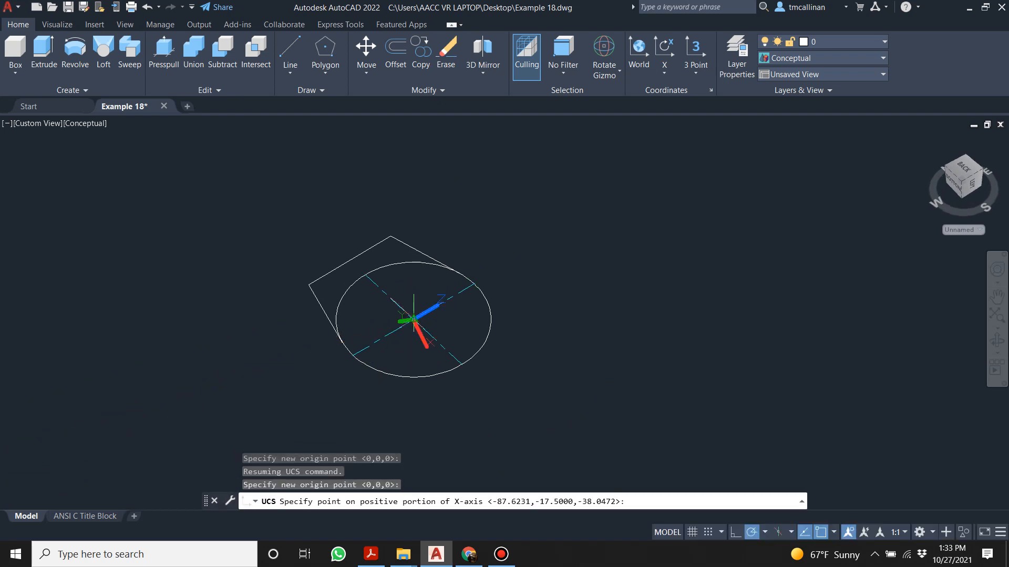
left_click(474, 284)
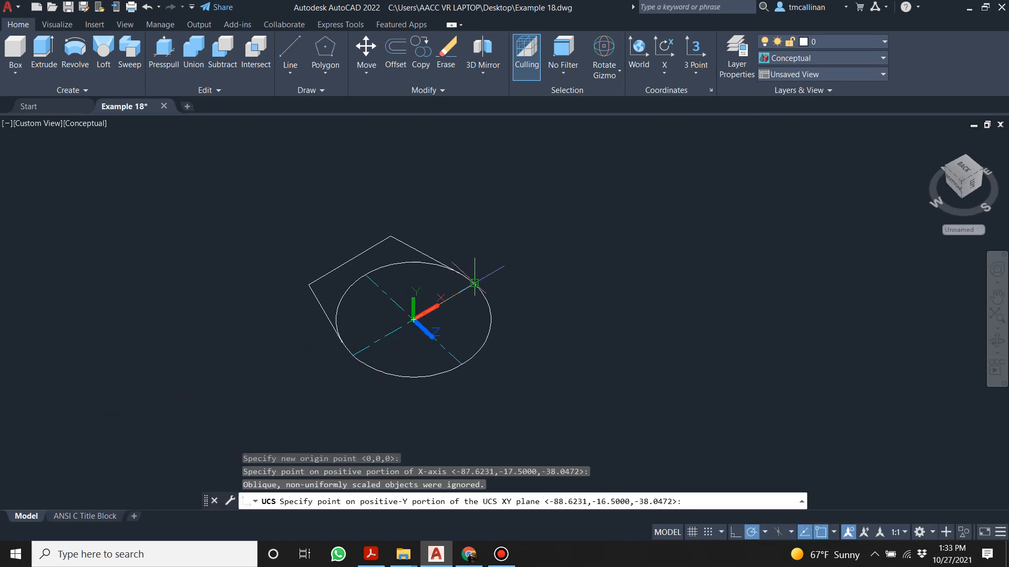
left_click(364, 274)
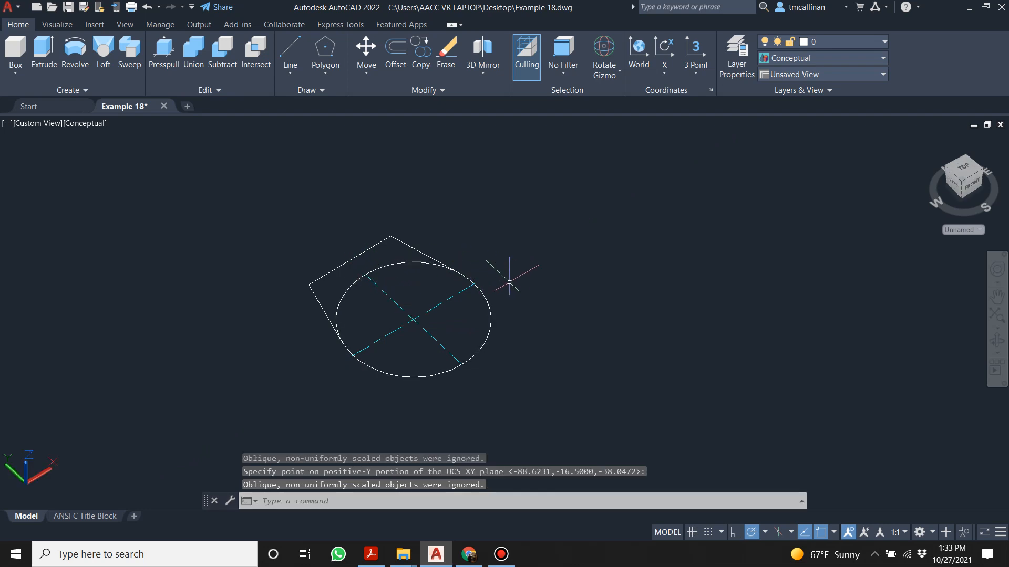
key("space")
key("Escape")
key("Escape")
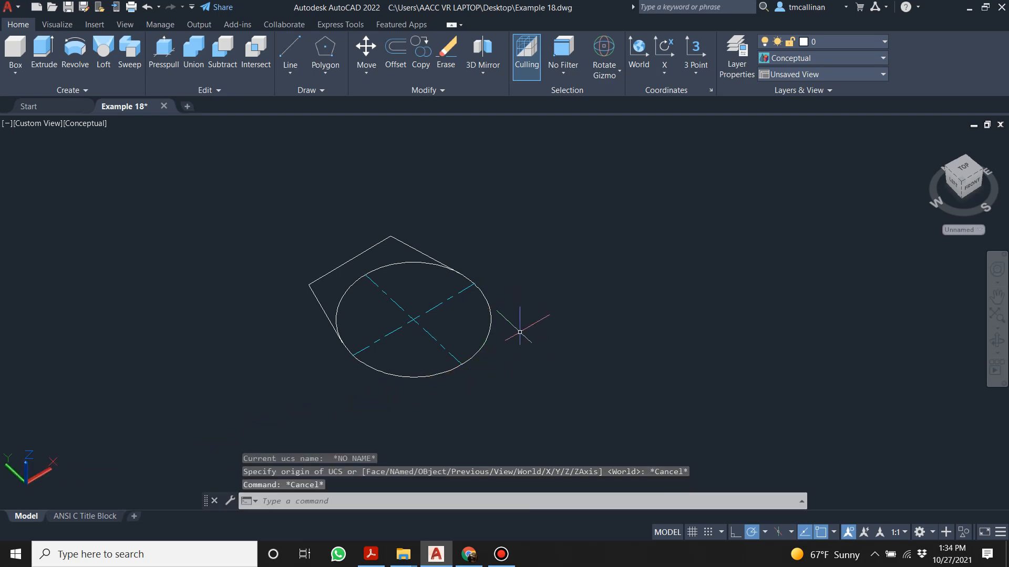
key("space")
key("Escape")
key("Escape")
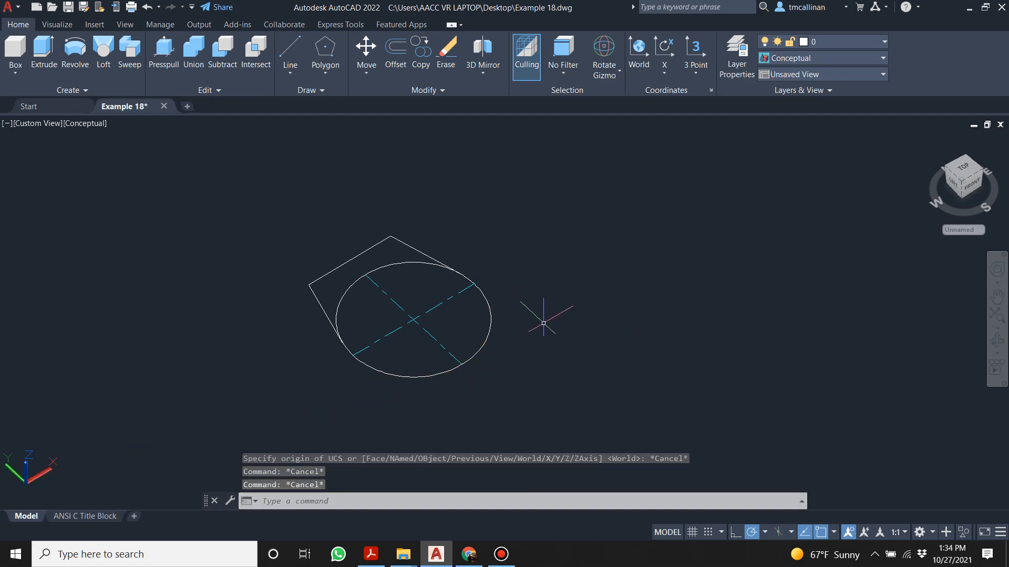
- In the top view, replace the right slanted line with a new one from the straight edge's right end to its tangent point on the circle
left_click(964, 170)
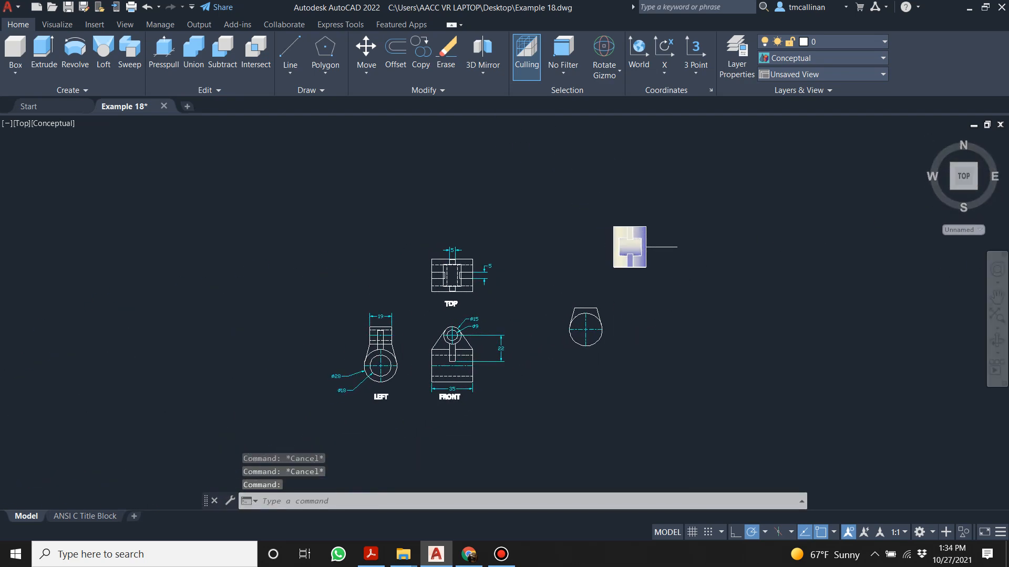
left_click(598, 271)
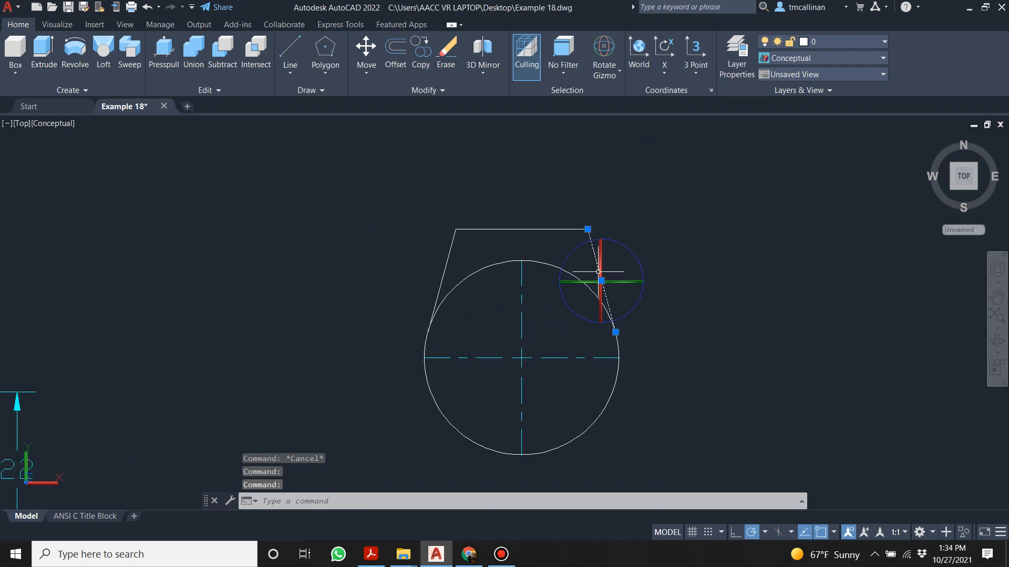
key("Delete")
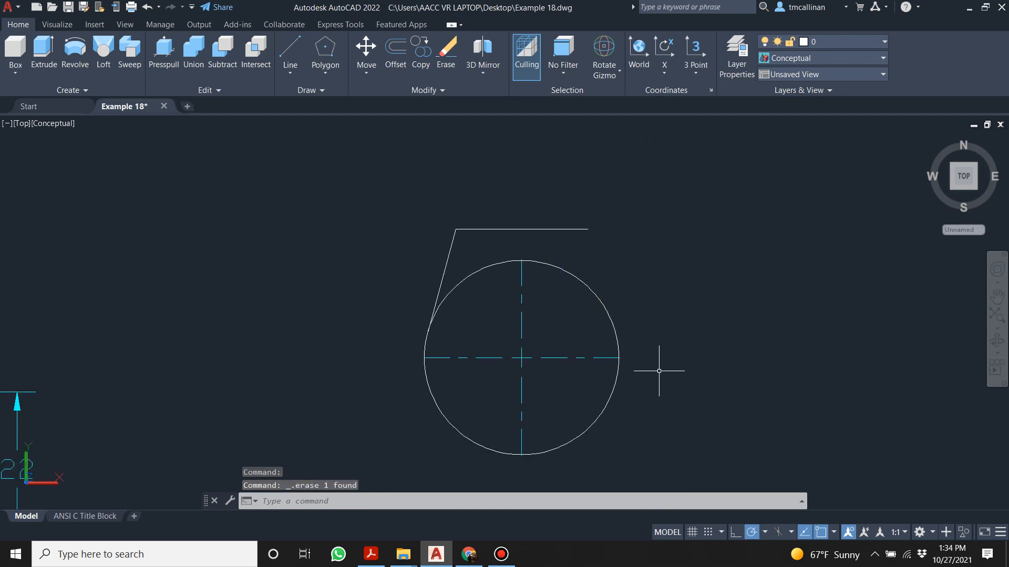
left_click(291, 52)
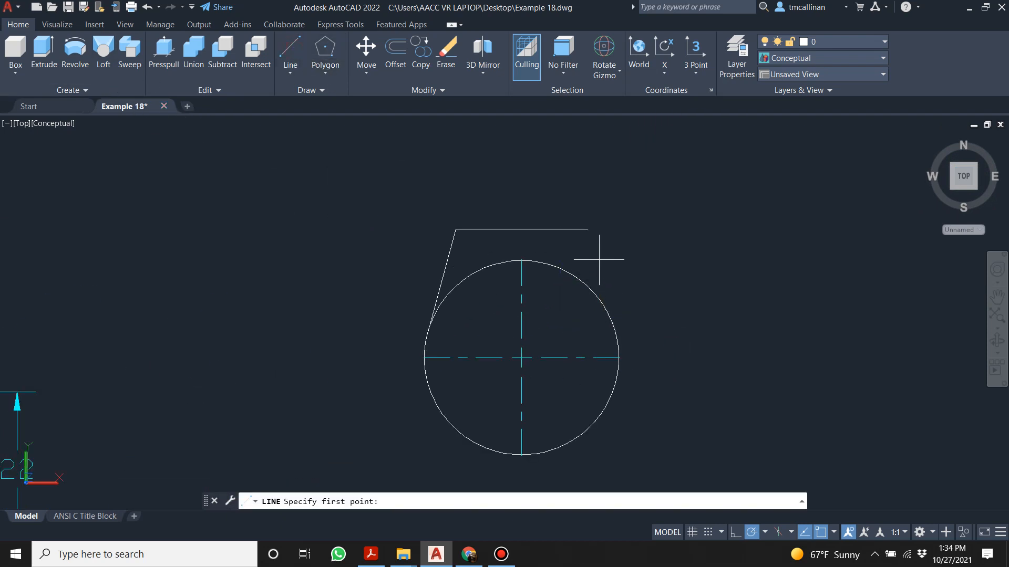
left_click(587, 229)
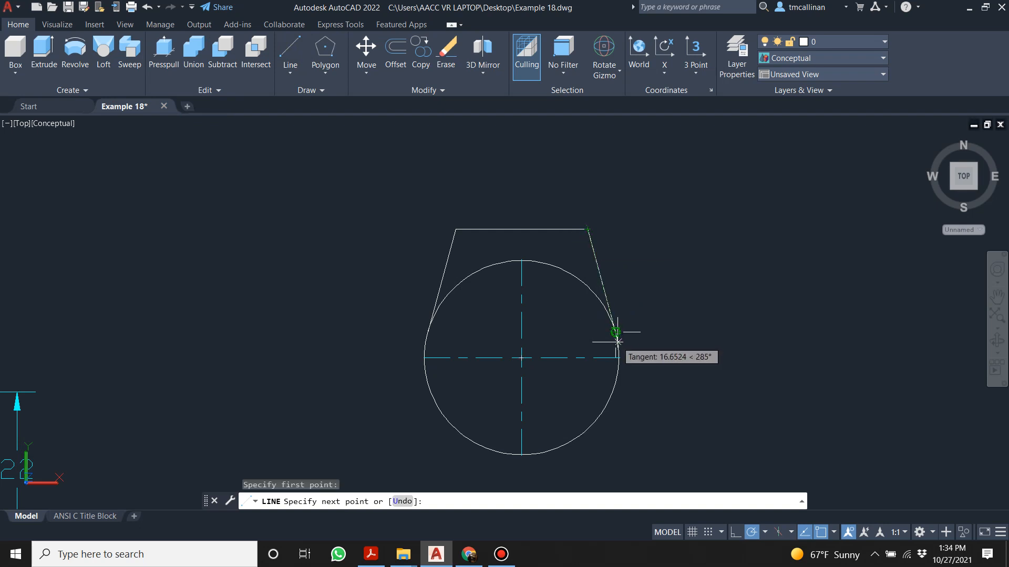
left_click(616, 331)
key("Escape")
key("Escape")
scroll(615, 331, "up", 5)
scroll(633, 332, "down", 1)
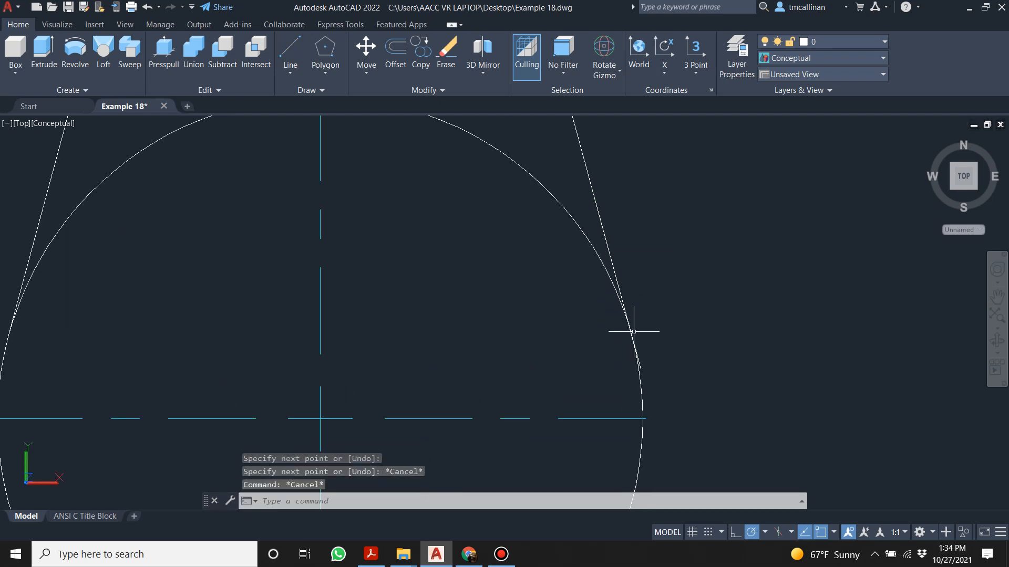
left_click(290, 50)
key("Escape")
key("Escape")
- Replace the left slanted line with a new one from the straight edge's left end to the side of the circle
scroll(157, 170, "down", 4)
left_click_drag(139, 158, 93, 145)
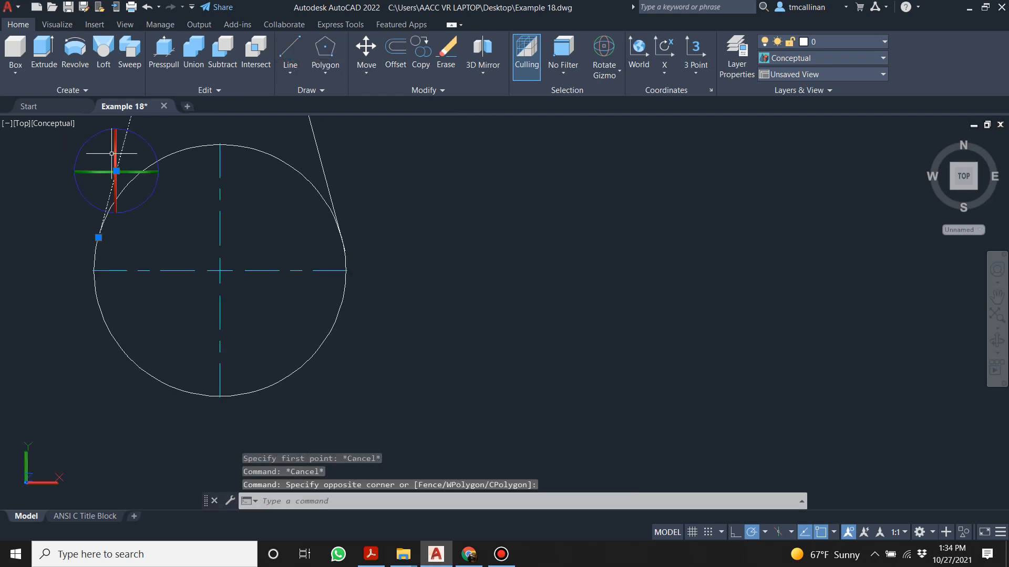
key("Delete")
scroll(120, 158, "down", 5)
scroll(181, 164, "up", 3)
left_click(287, 46)
scroll(164, 230, "up", 2)
left_click(239, 207)
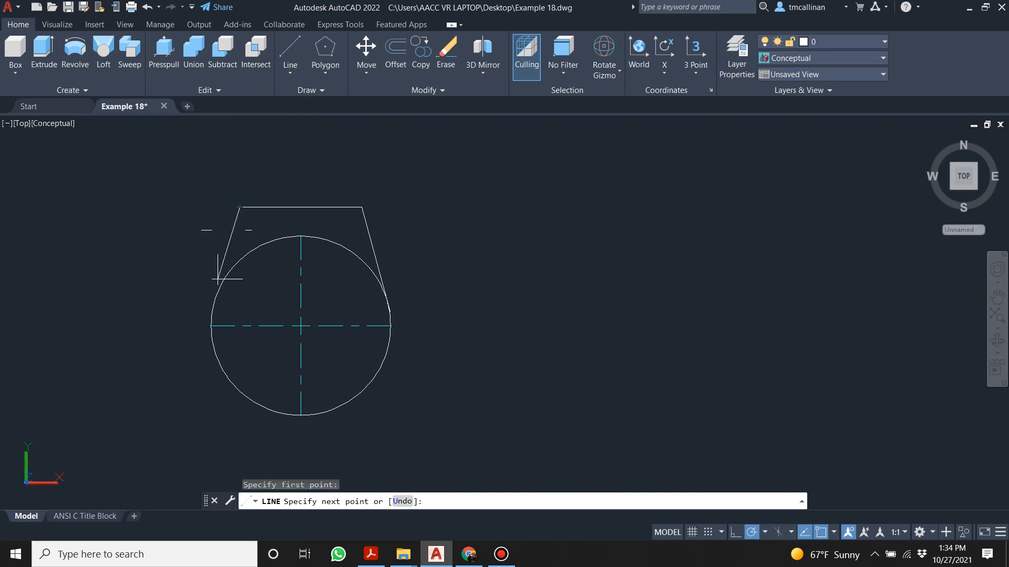
left_click(215, 297)
key("Escape")
key("Escape")
scroll(211, 307, "up", 2)
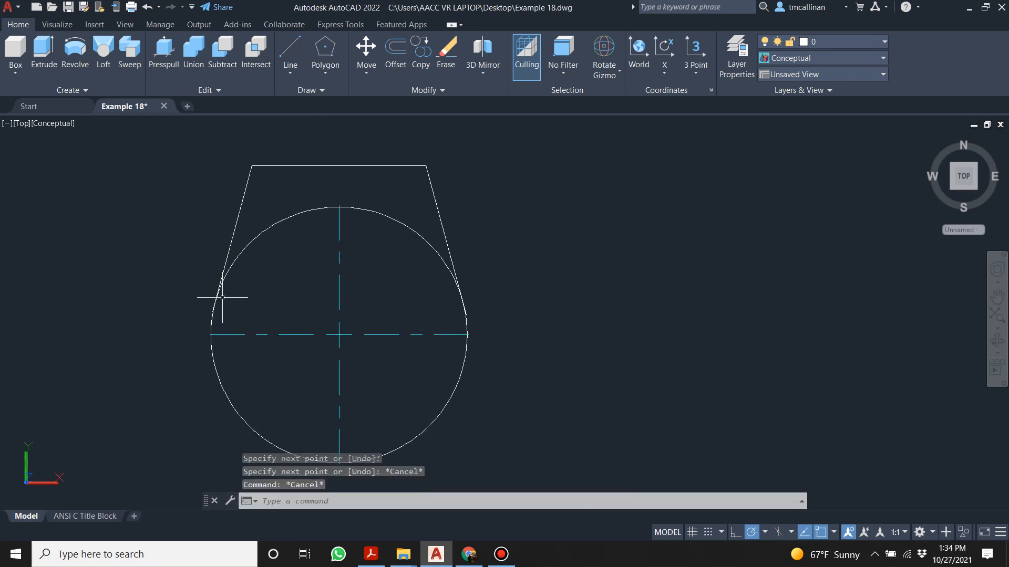
- Trim away the lower part of the circle and the leftover piece at the right, keeping the arc between the two slanted lines
type("trim")
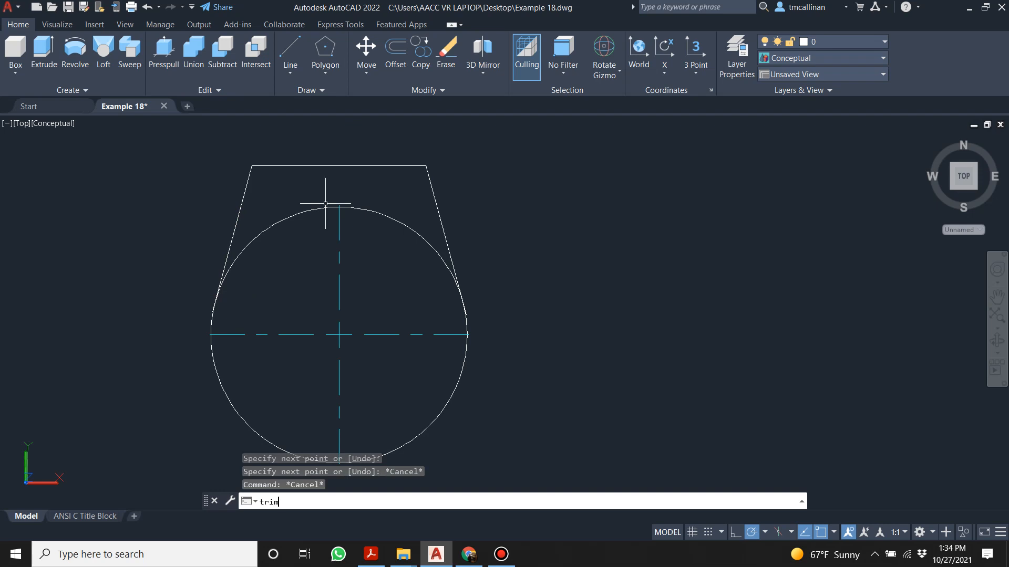
key("Return")
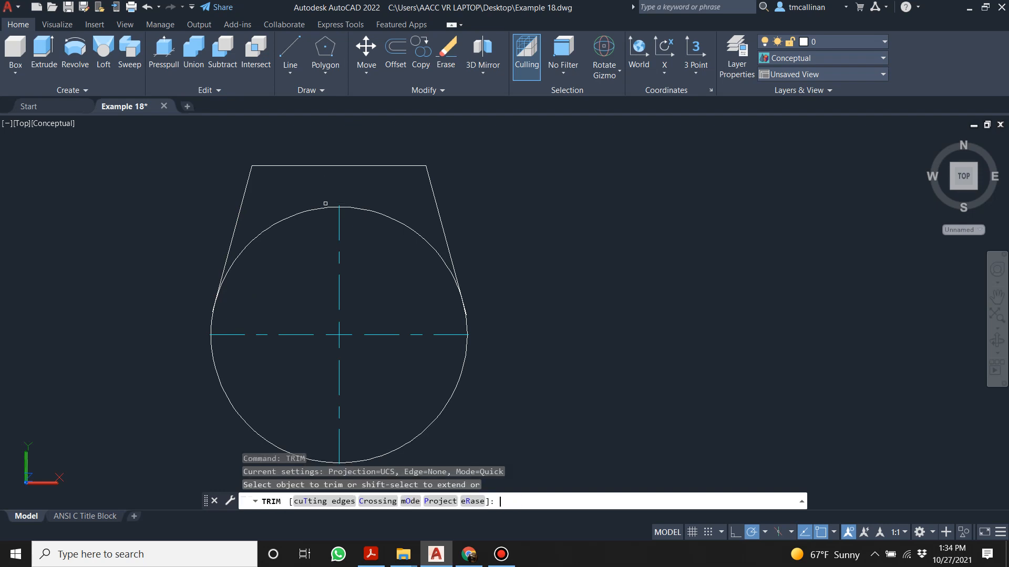
left_click(417, 437)
scroll(202, 340, "up", 3)
scroll(241, 323, "up", 3)
scroll(236, 327, "down", 5)
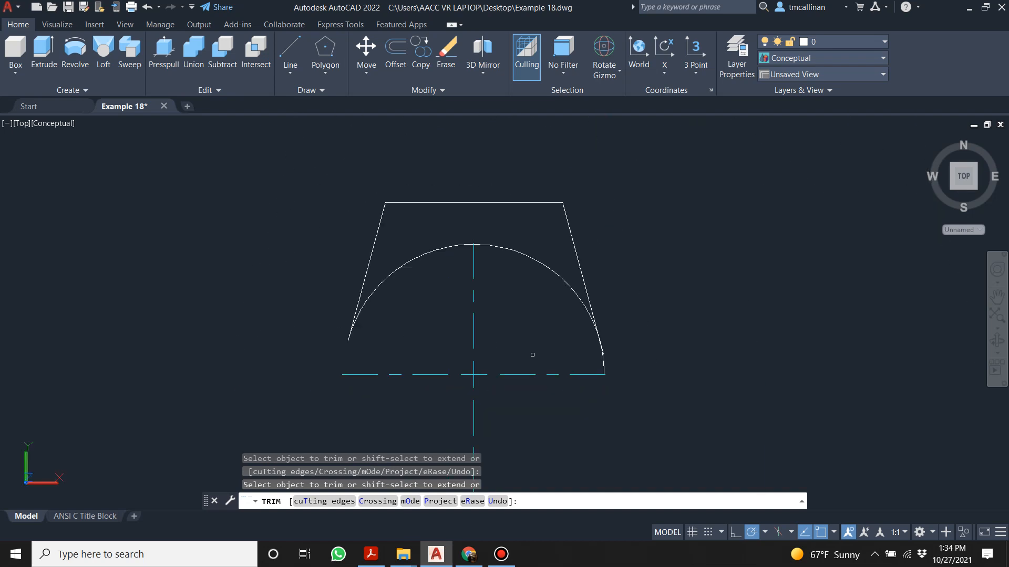
scroll(531, 354, "up", 2)
left_click(599, 368)
left_click(605, 358)
scroll(602, 347, "up", 4)
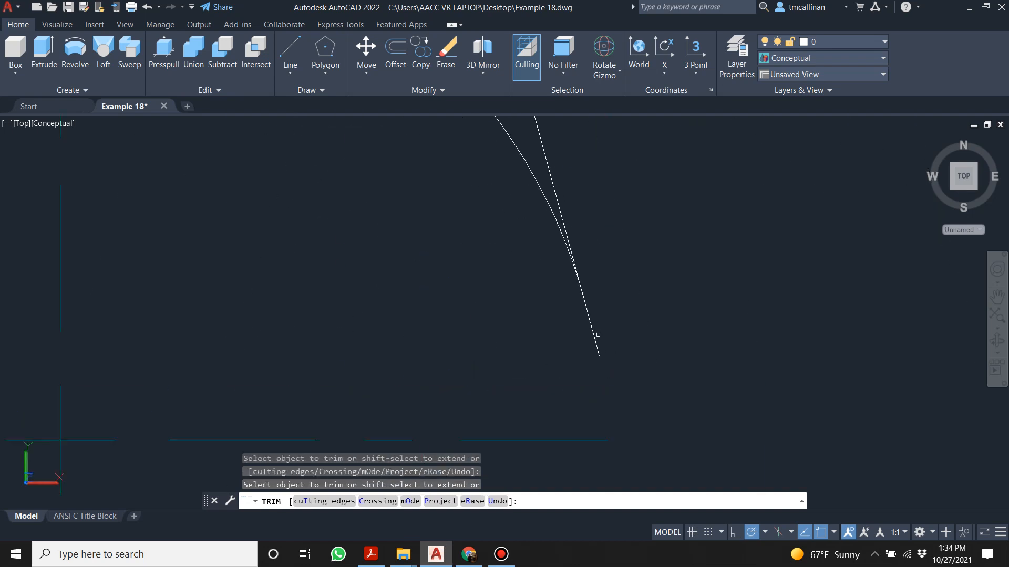
scroll(526, 336, "down", 5)
key("Escape")
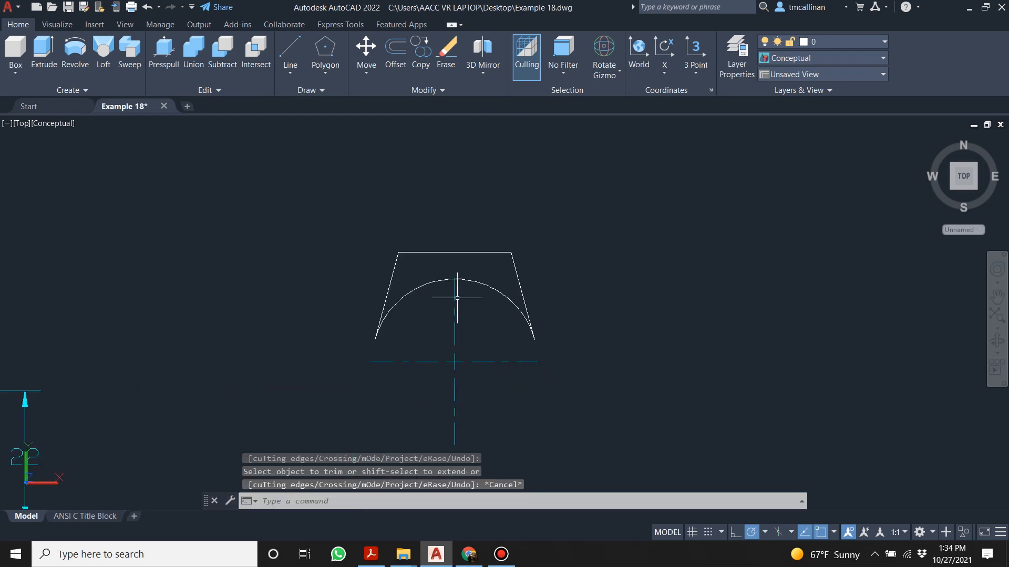
- Examine the trimmed web profile beside the bracket solid and the source views from an angled 3D view
scroll(415, 269, "down", 2)
scroll(415, 268, "down", 3)
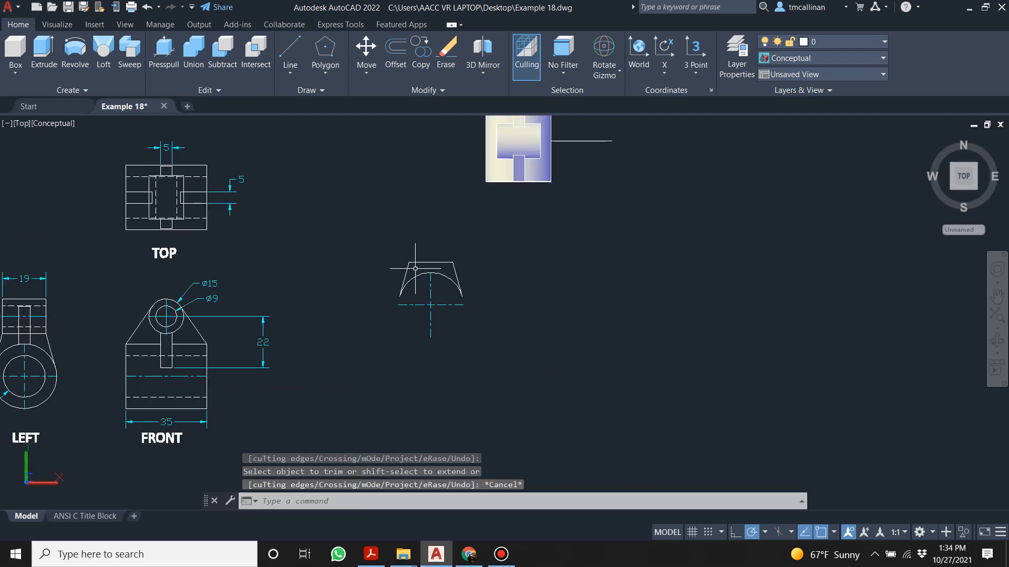
key("Escape")
key("Escape")
middle_click_drag(381, 344, 442, 173, "shift")
scroll(428, 224, "down", 2)
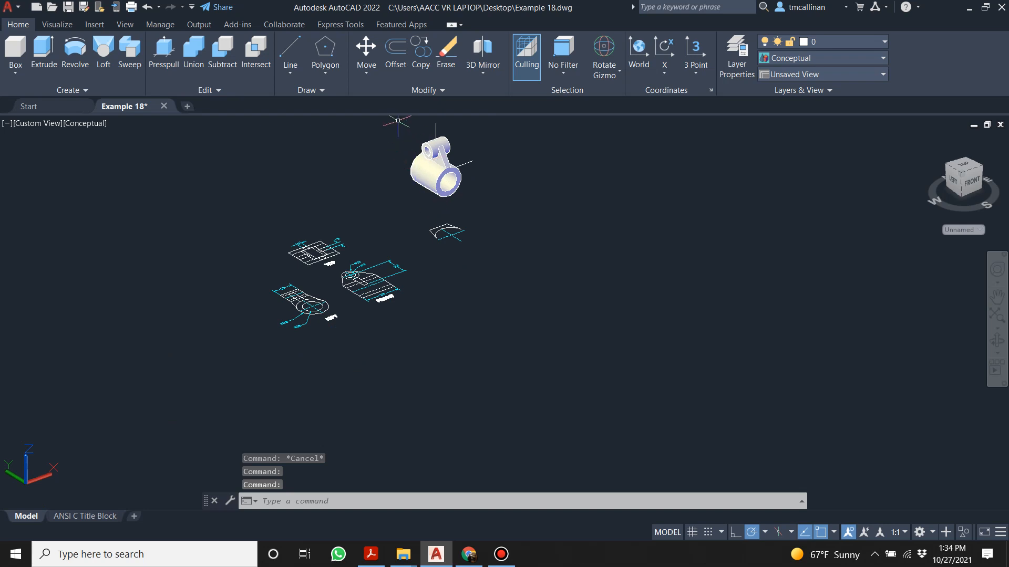
scroll(397, 121, "up", 2)
mouse_move(423, 208)
middle_mouse_down("shift")
mouse_move(450, 190)
mouse_move(437, 206)
middle_mouse_up("shift")
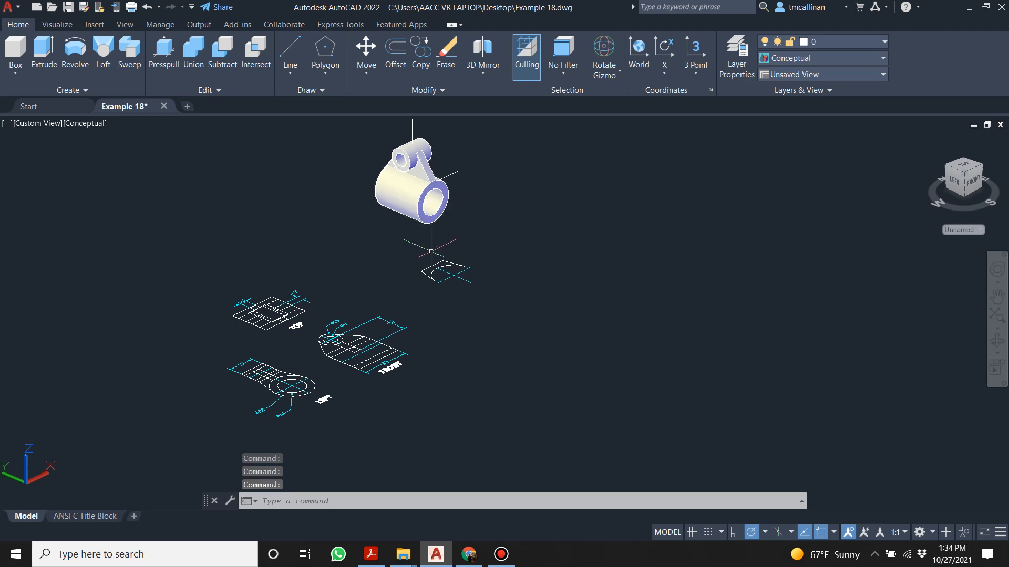
- Undo the edits to the web profile back to the full LEFT view copy with both circles and the small cylinder's lines
scroll(432, 253, "up", 4)
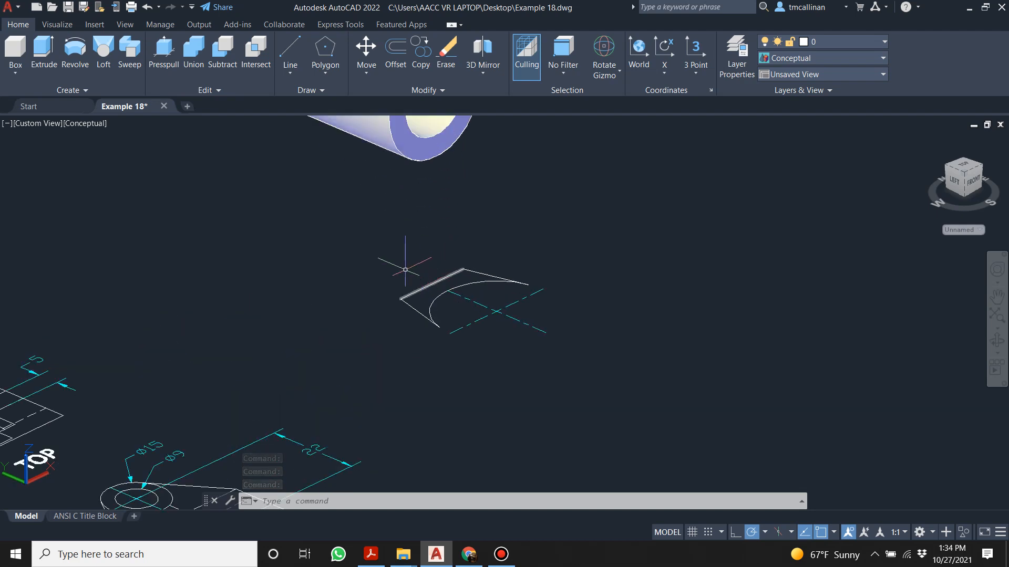
scroll(408, 263, "down", 5)
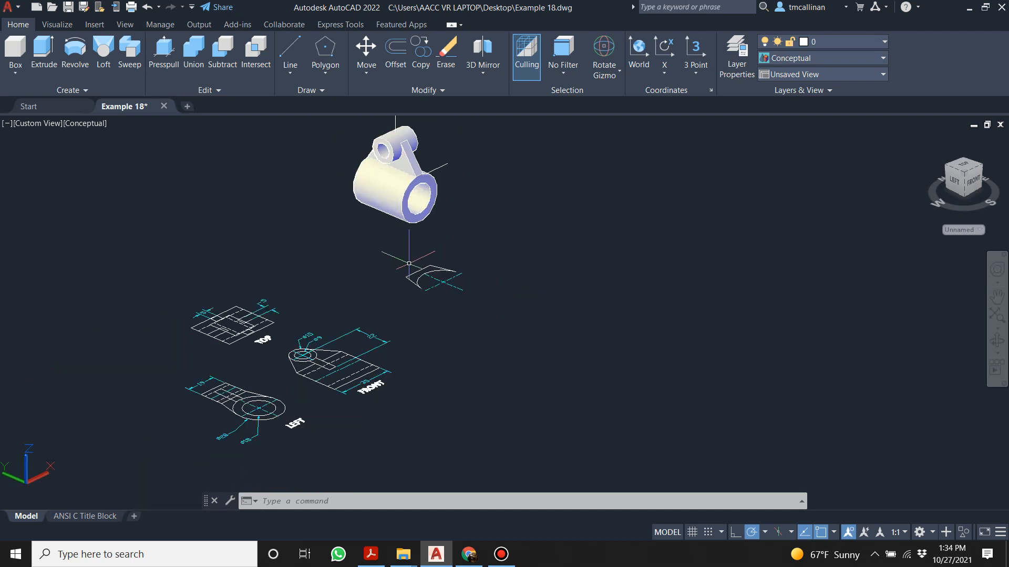
key("ctrl+z")
key("ctrl+z")
key("ctrl+z")
key("ctrl+z")
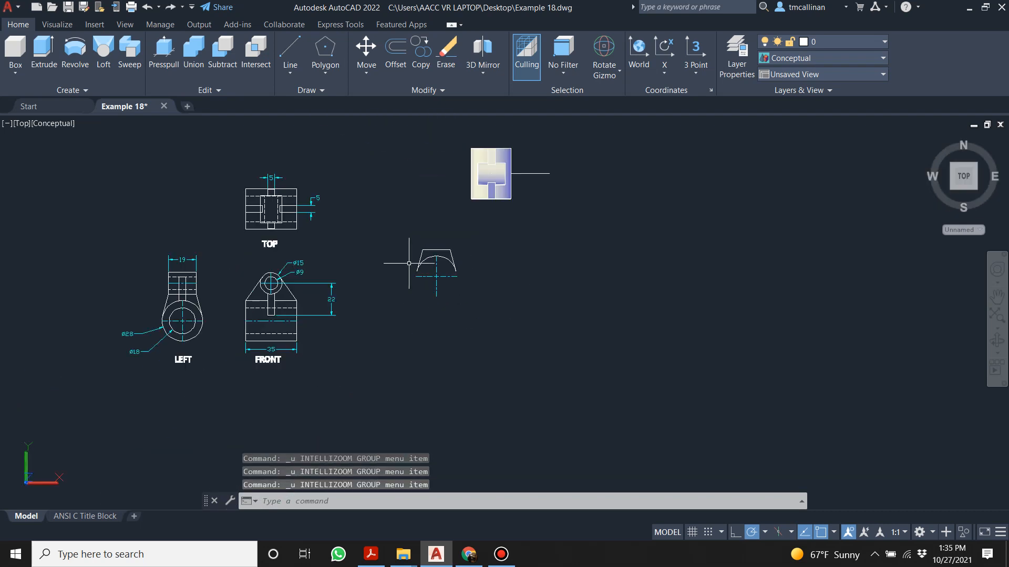
key("ctrl+z")
key("ctrl+z")
key("ctrl+z")
key("ctrl+z")
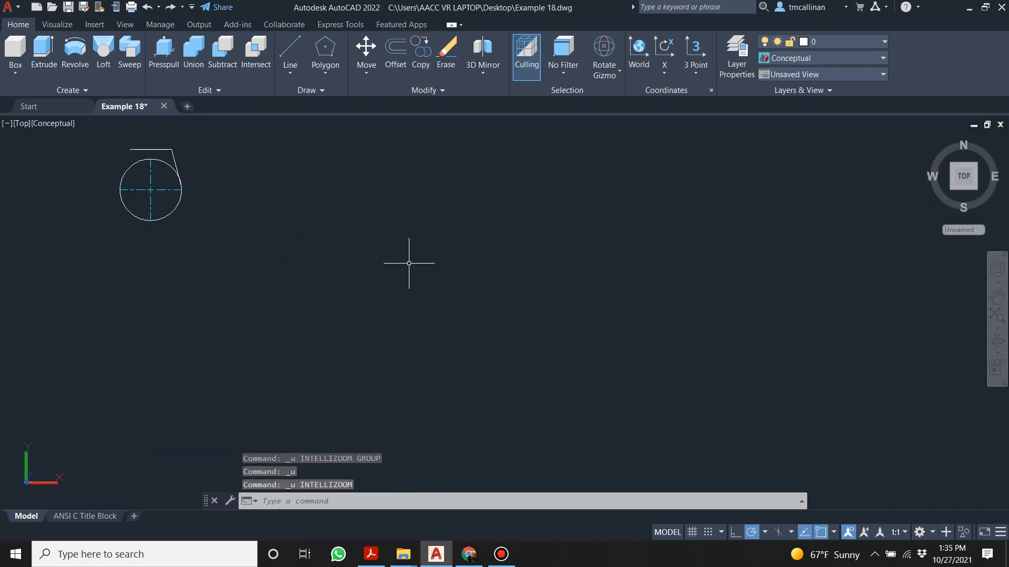
key("ctrl+z")
key("ctrl+z")
key("ctrl+z")
key("ctrl+z")
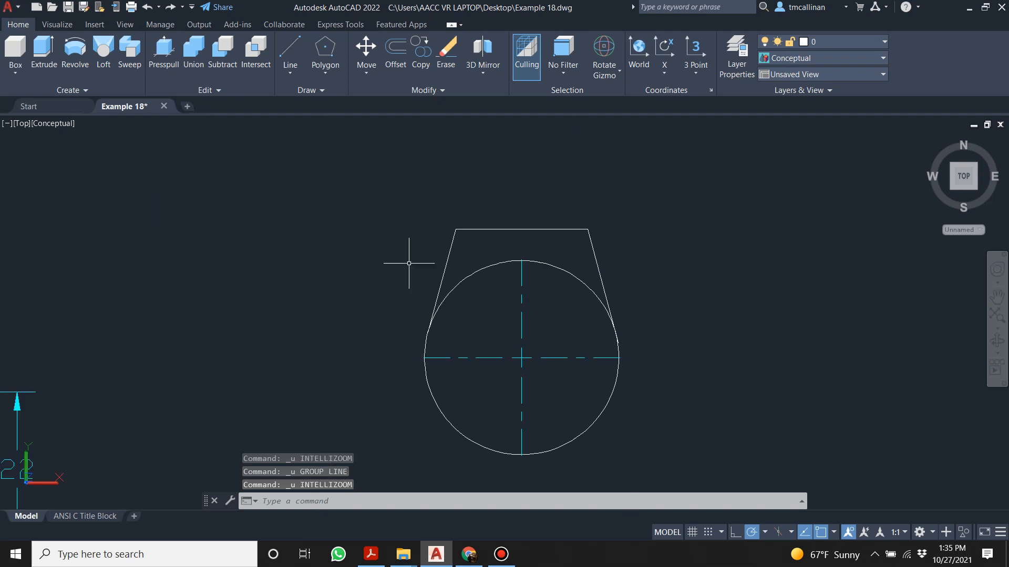
key("ctrl+z")
key("ctrl+z")
key("ctrl+z")
key("ctrl+z")
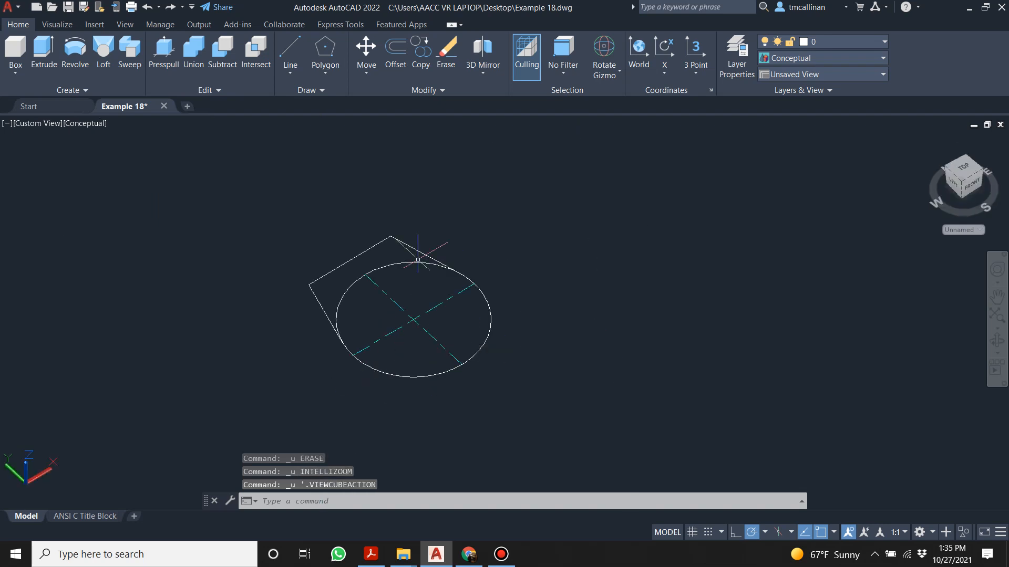
key("ctrl+z")
key("ctrl+z")
key("ctrl+z")
key("ctrl+z")
key("ctrl+z")
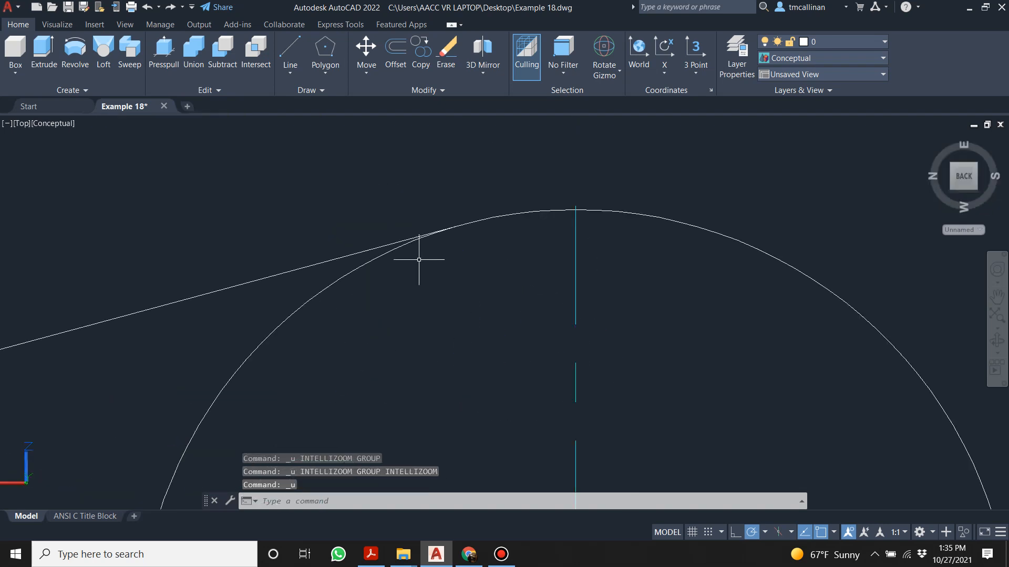
key("ctrl+z")
key("ctrl+z")
key("ctrl+z")
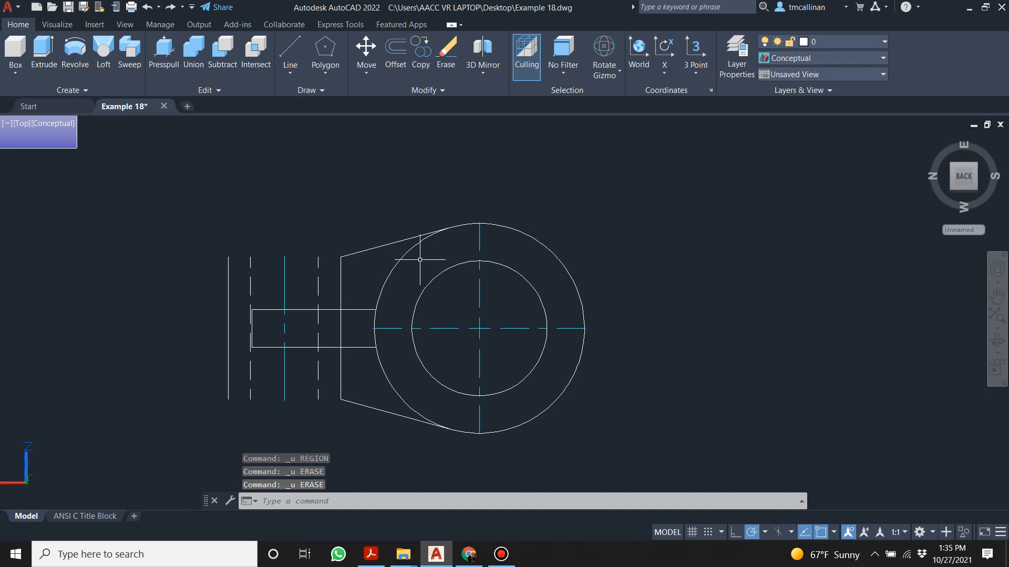
- Draw a short horizontal line from the upper corner of the tapered web to the upper end of the adjacent dashed line
scroll(345, 265, "up", 2)
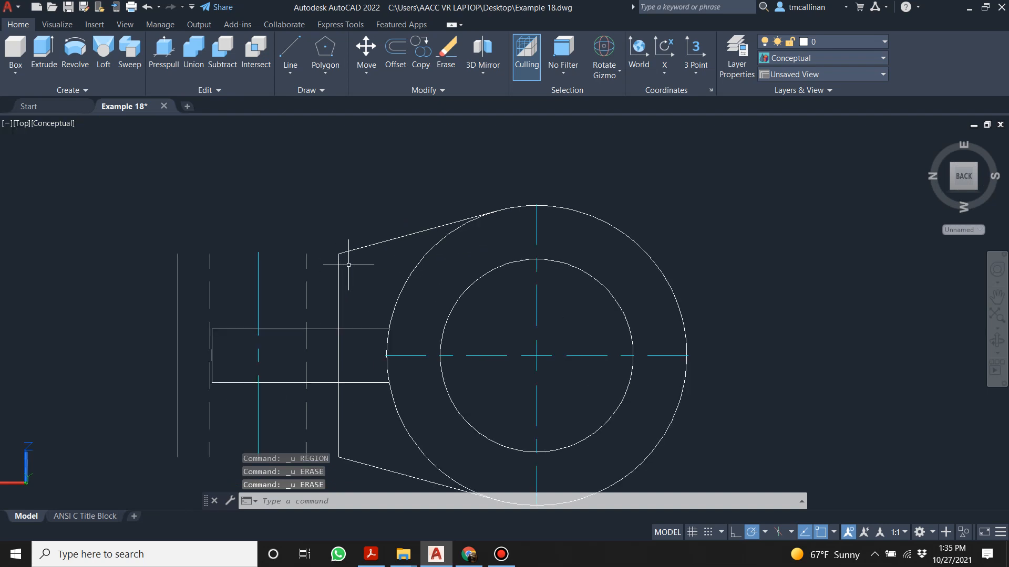
left_click(290, 48)
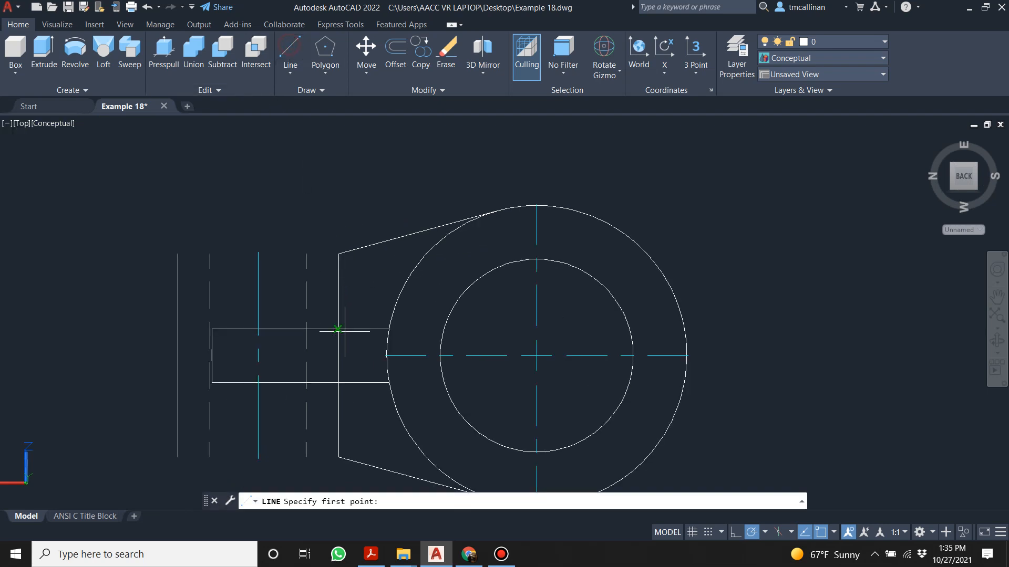
left_click(338, 254)
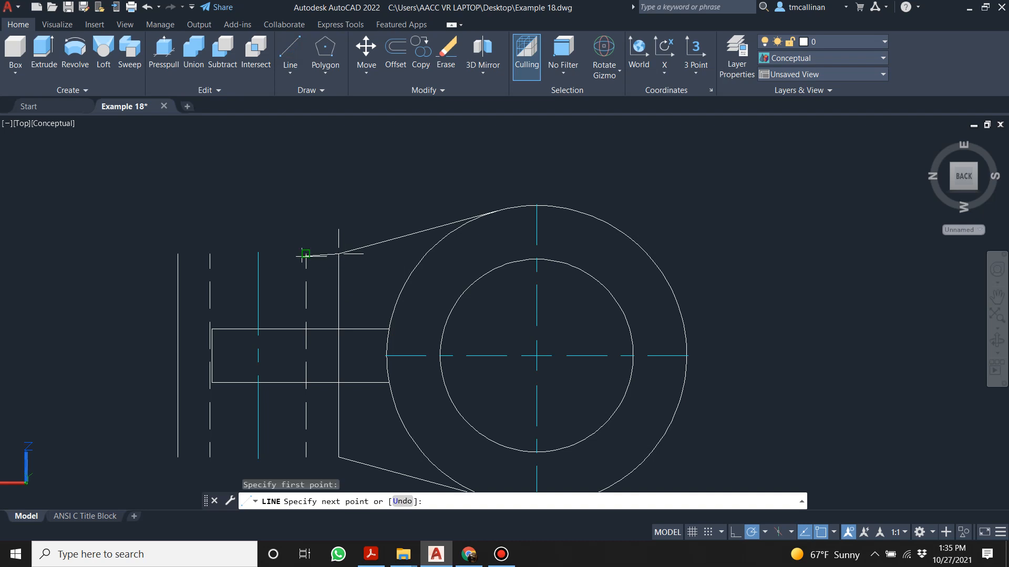
key("Escape")
key("Escape")
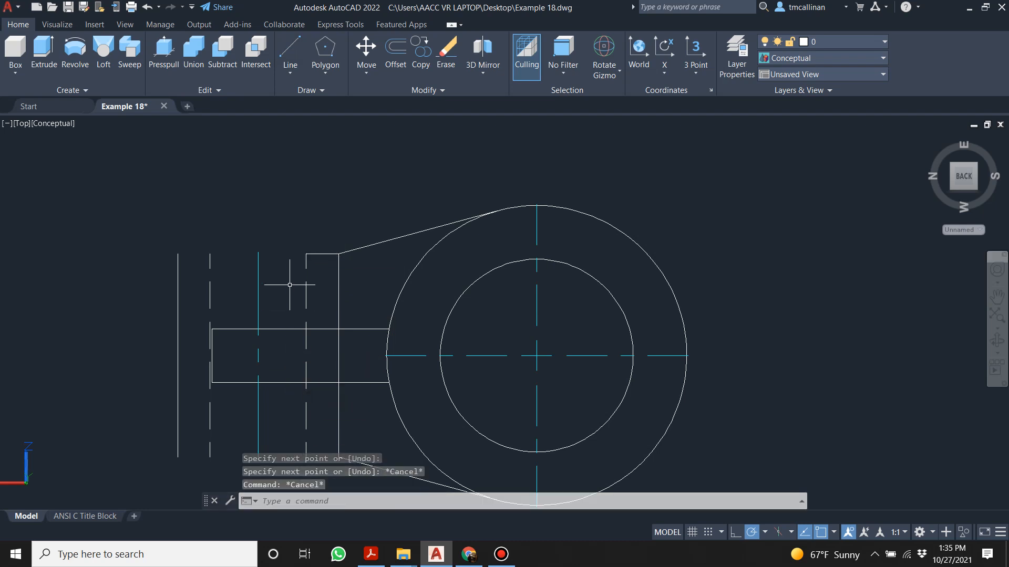
- Draw a matching short line from the web's lower corner to the dashed line's lower end and erase that dashed line
scroll(286, 262, "down", 2)
left_click(290, 48)
scroll(297, 365, "up", 2)
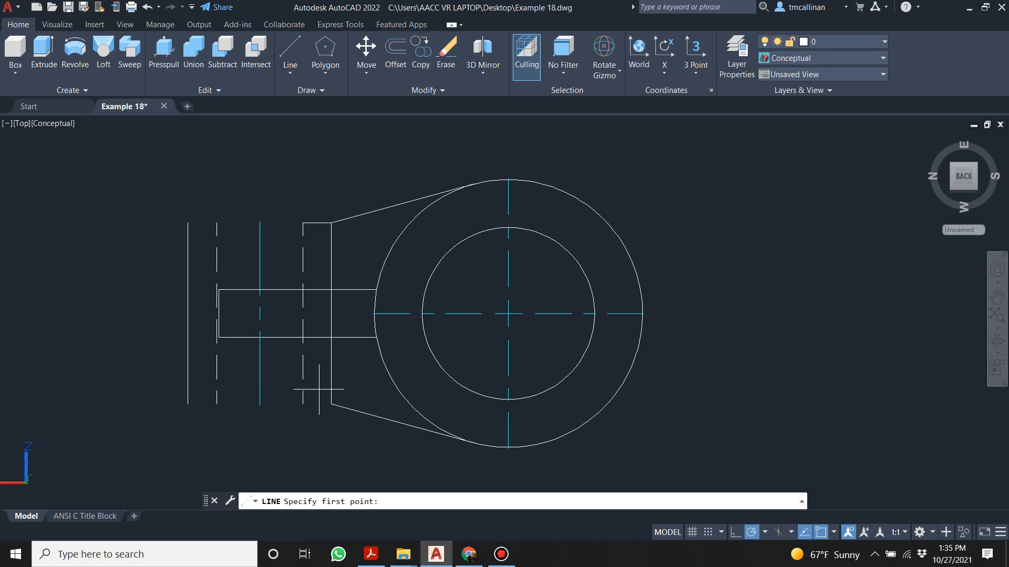
left_click(331, 404)
key("Escape")
key("Escape")
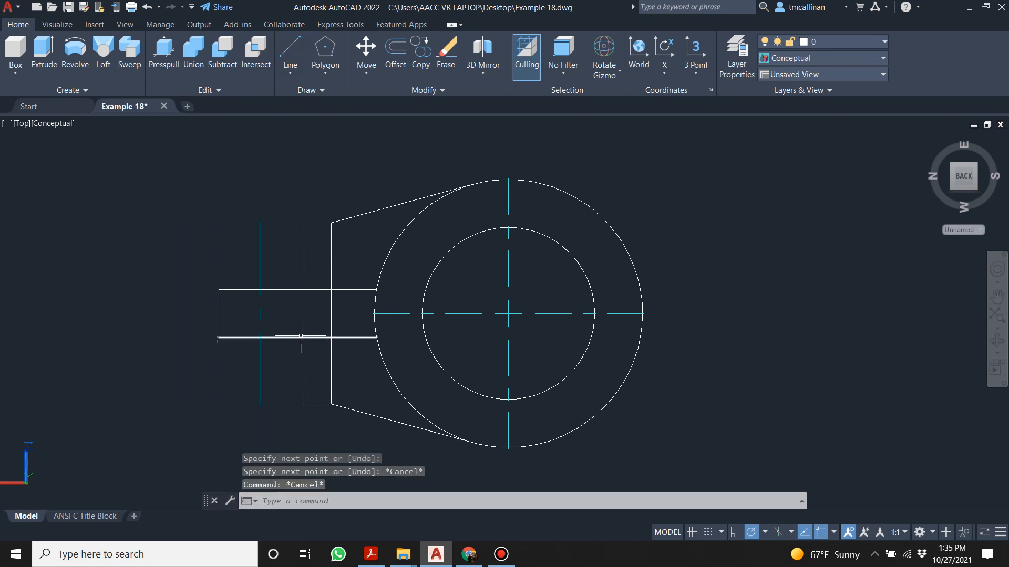
left_click(304, 319)
key("Delete")
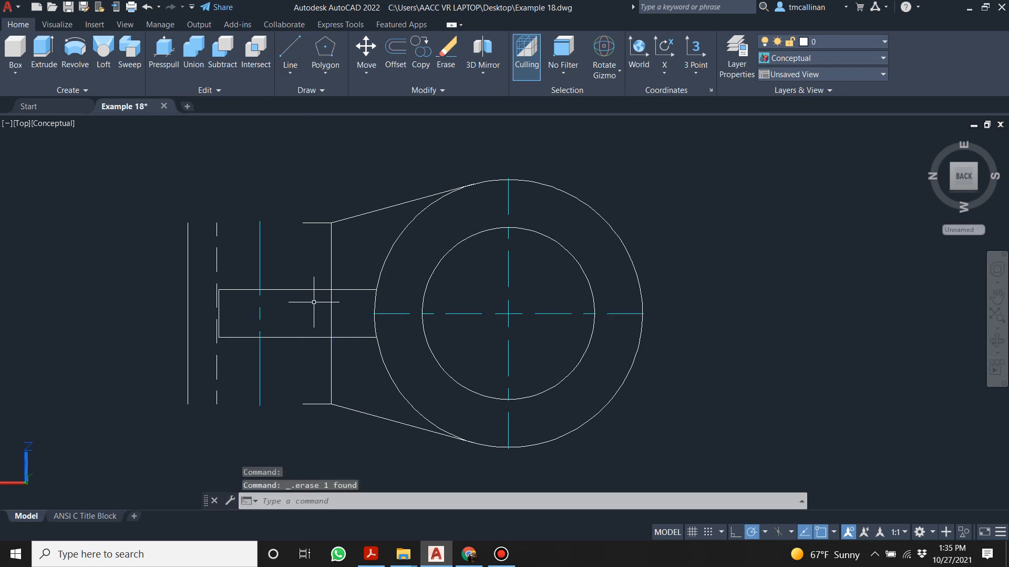
left_click(287, 56)
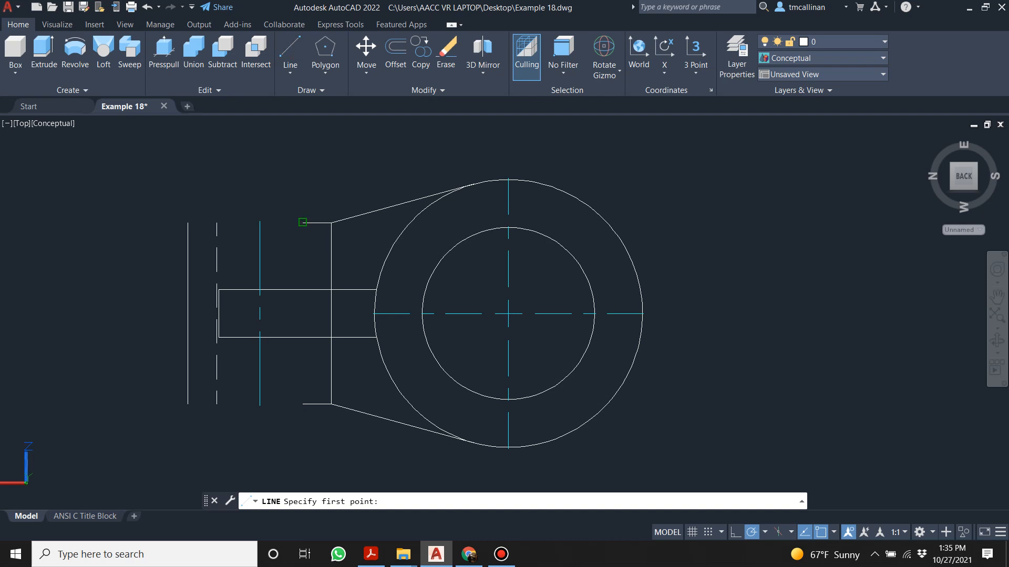
left_click(303, 223)
key("Escape")
key("Escape")
key("Escape")
- Define a three-point UCS with its origin at the circles' center and its X and Y axes along the two centerlines
middle_click_drag(353, 312, 294, 284, "shift")
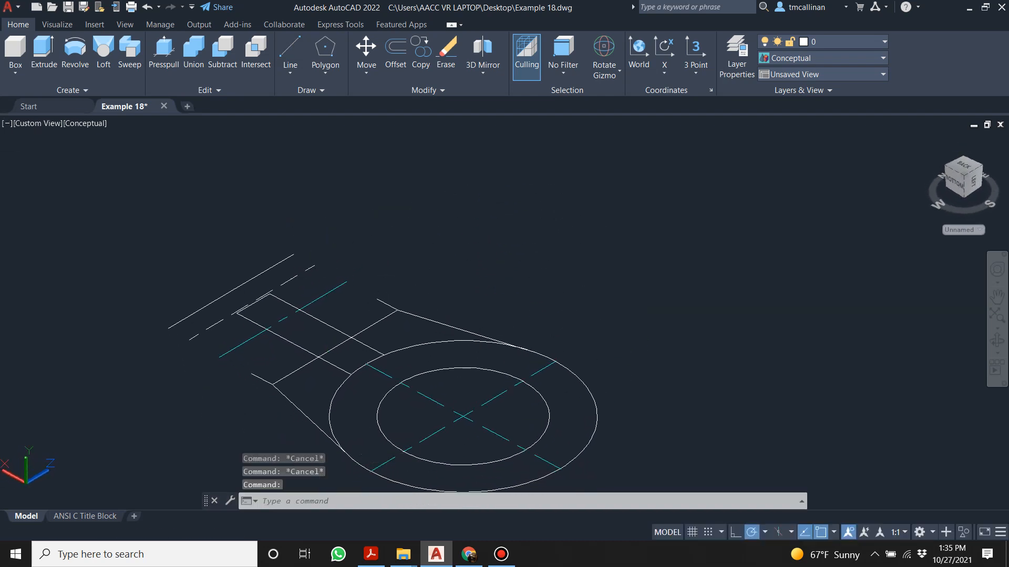
left_click(695, 50)
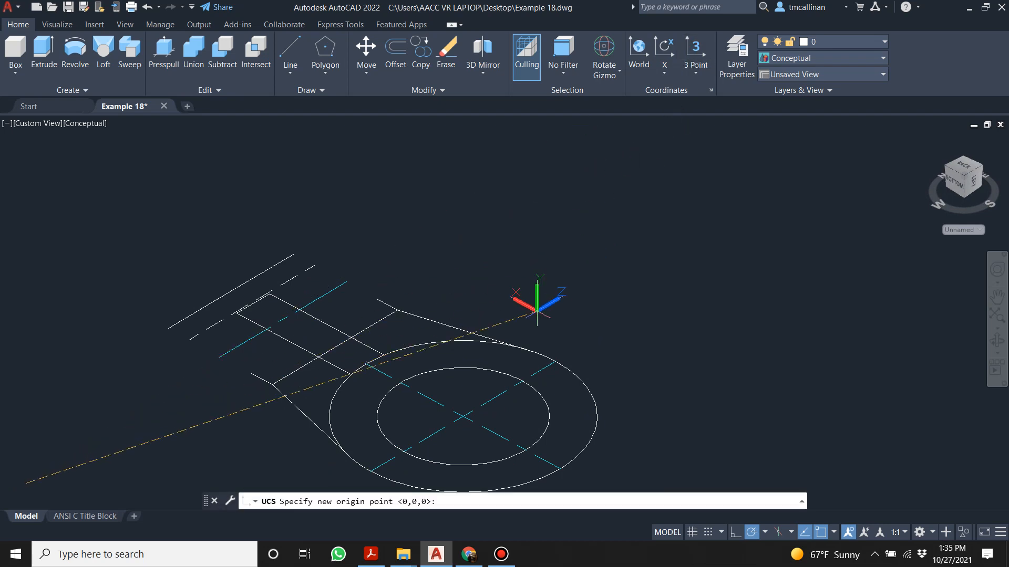
left_click(462, 416)
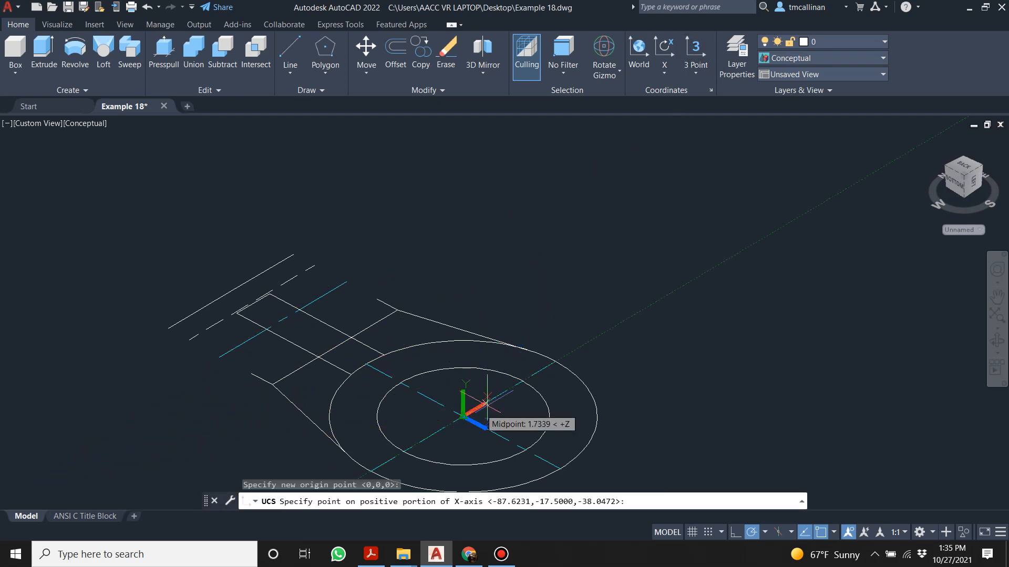
left_click(555, 360)
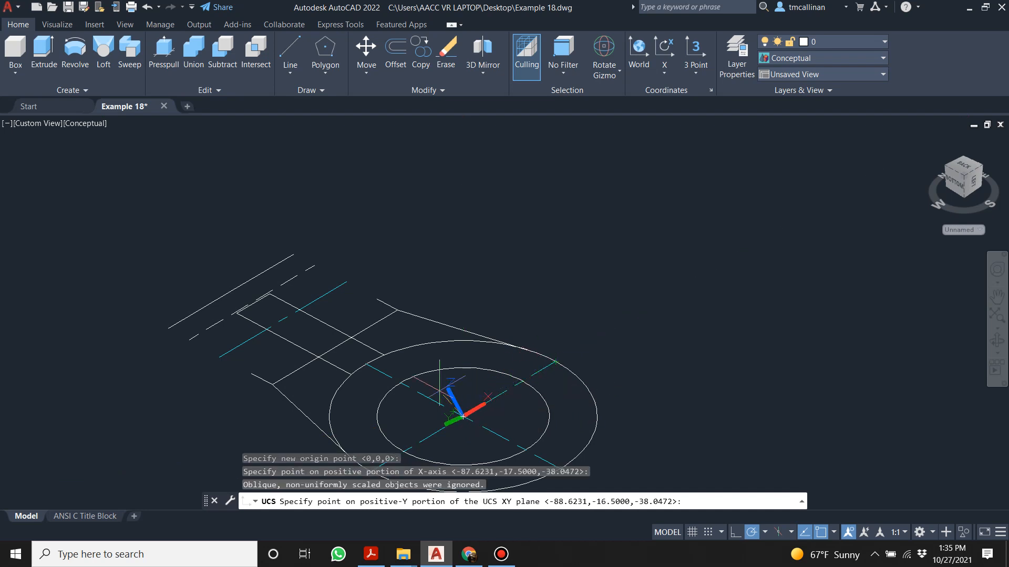
left_click(367, 362)
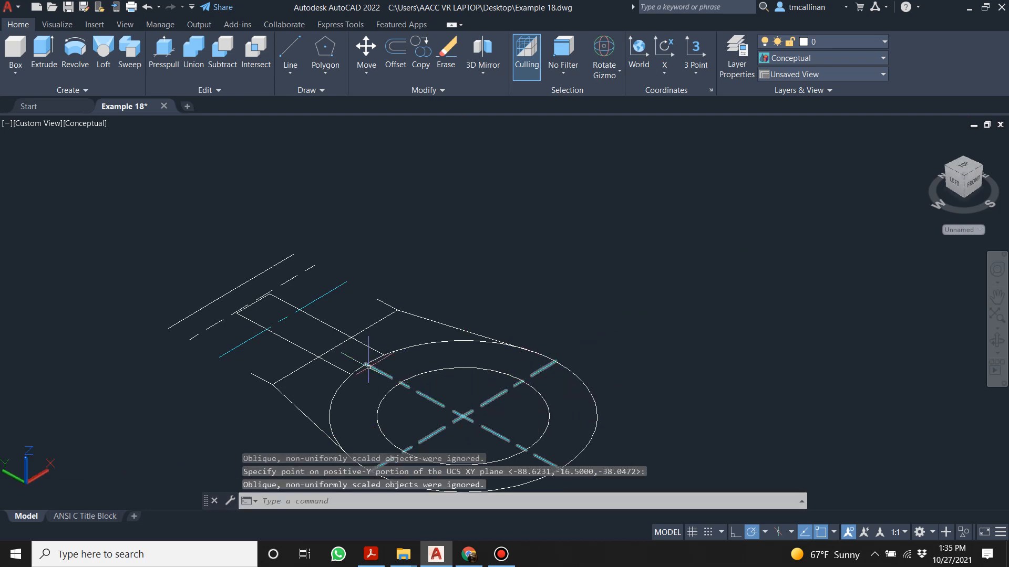
key("Escape")
key("Escape")
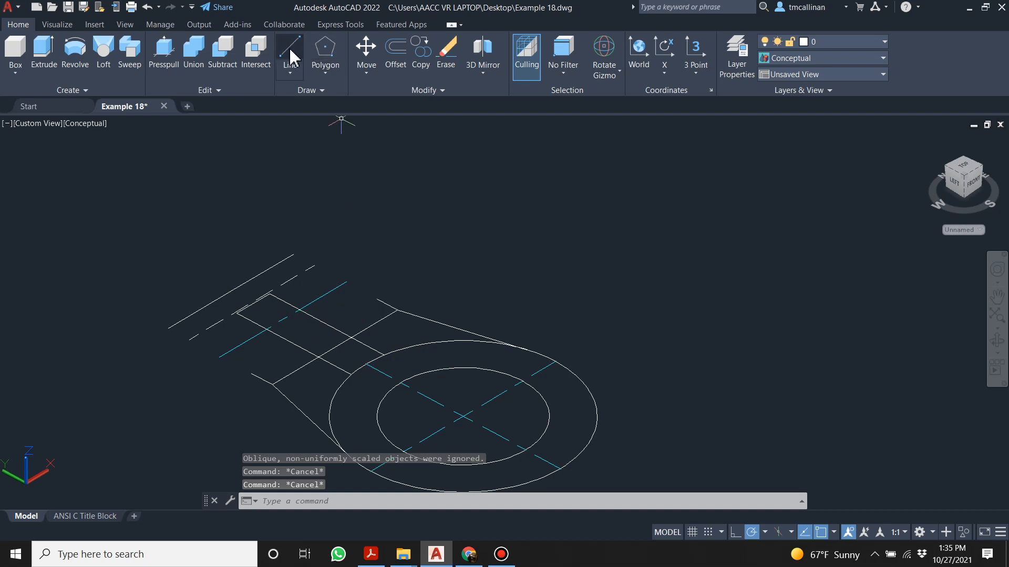
- Draw a line joining the free ends of the two short lines to close a narrow rectangle beside the web
left_click(289, 50)
left_click(251, 374)
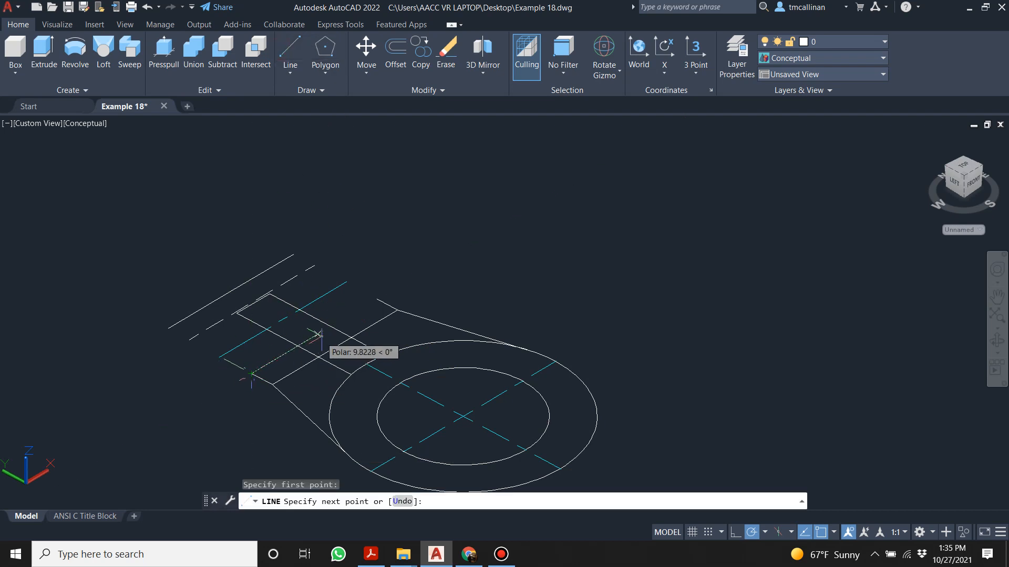
key("Escape")
key("Escape")
key("Escape")
- Erase the remaining small-cylinder lines and the rib lines, keeping the narrow rectangle, the slanted lines and both circles
left_click(349, 306)
left_click(190, 272)
key("Delete")
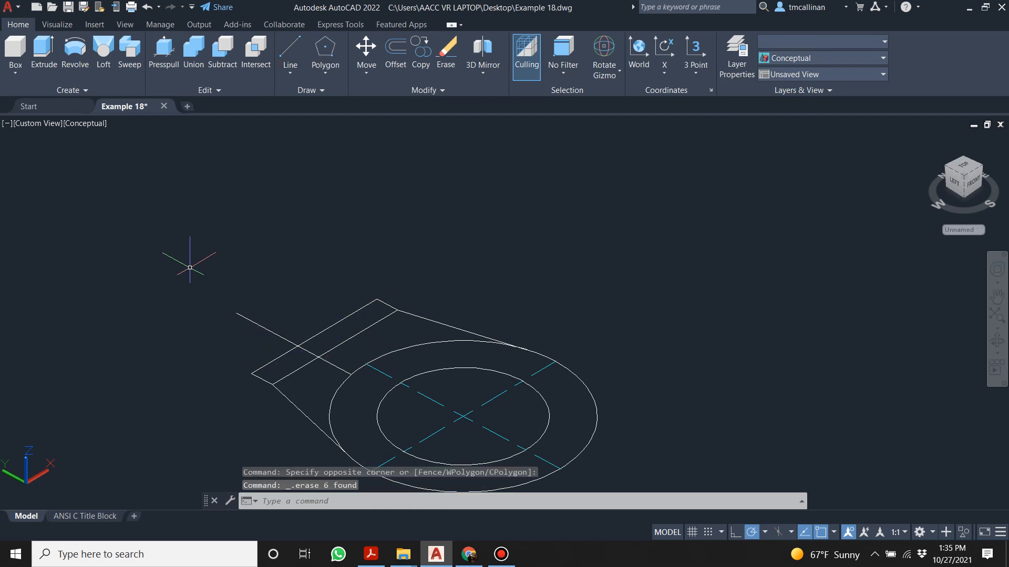
left_click(281, 334)
left_click(268, 343)
key("Delete")
scroll(287, 356, "down", 2)
scroll(360, 362, "up", 2)
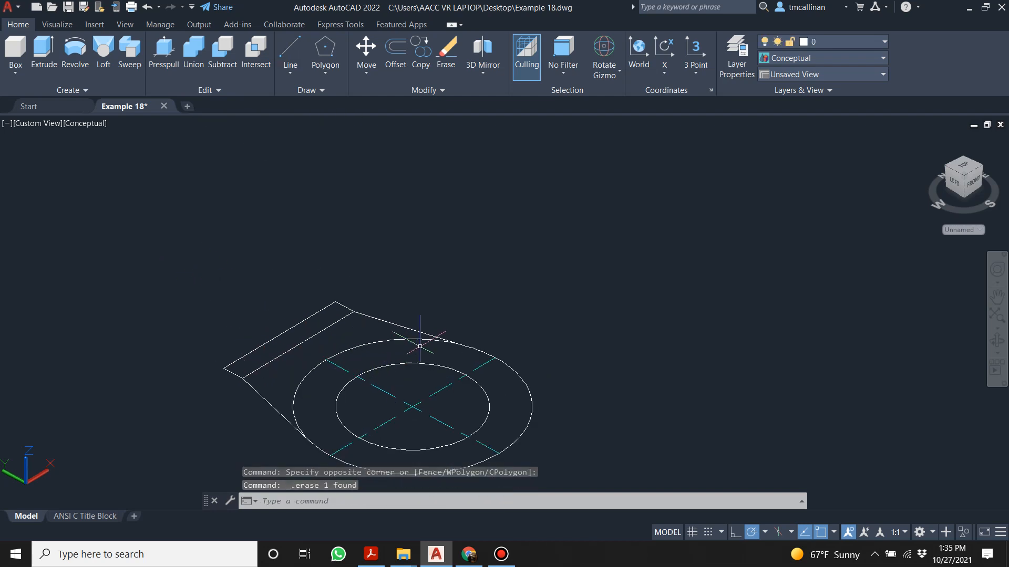
key("Return")
key("Escape")
key("Escape")
key("Escape")
- In the top view, erase both slanted lines between the narrow rectangle and the outer circle
left_click(965, 166)
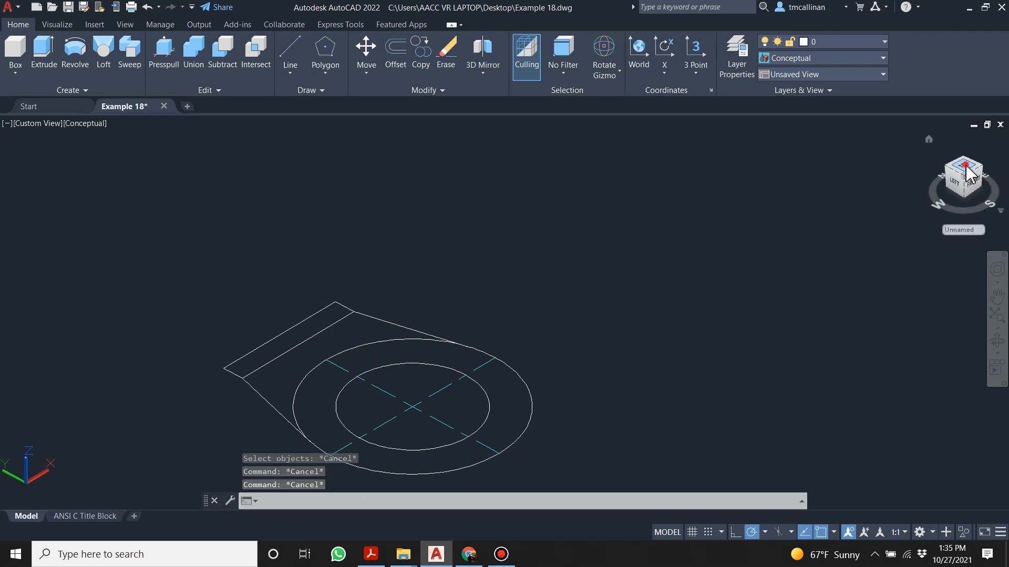
scroll(515, 221, "up", 6)
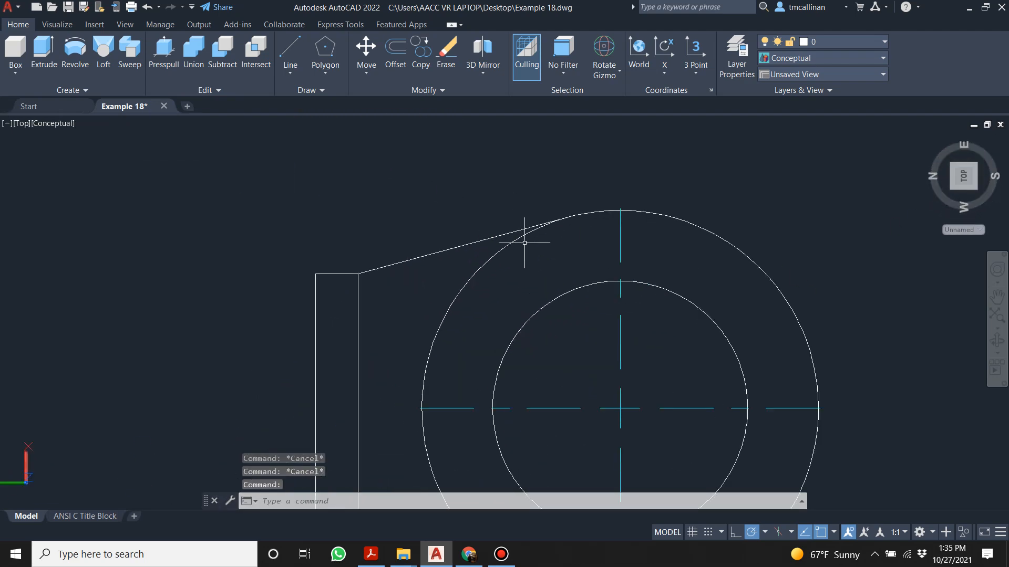
left_click(477, 243)
key("Delete")
scroll(479, 240, "down", 4)
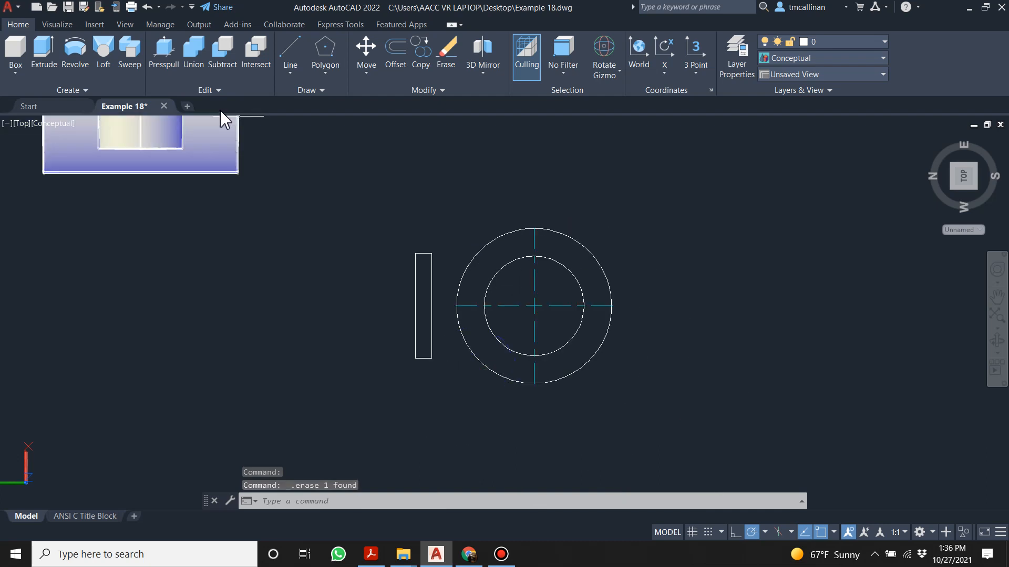
- Draw a new slanted line from the rectangle's upper inner corner to its tangent point on the outer circle
left_click(290, 55)
left_click(432, 253)
scroll(496, 223, "up", 5)
left_click(563, 242)
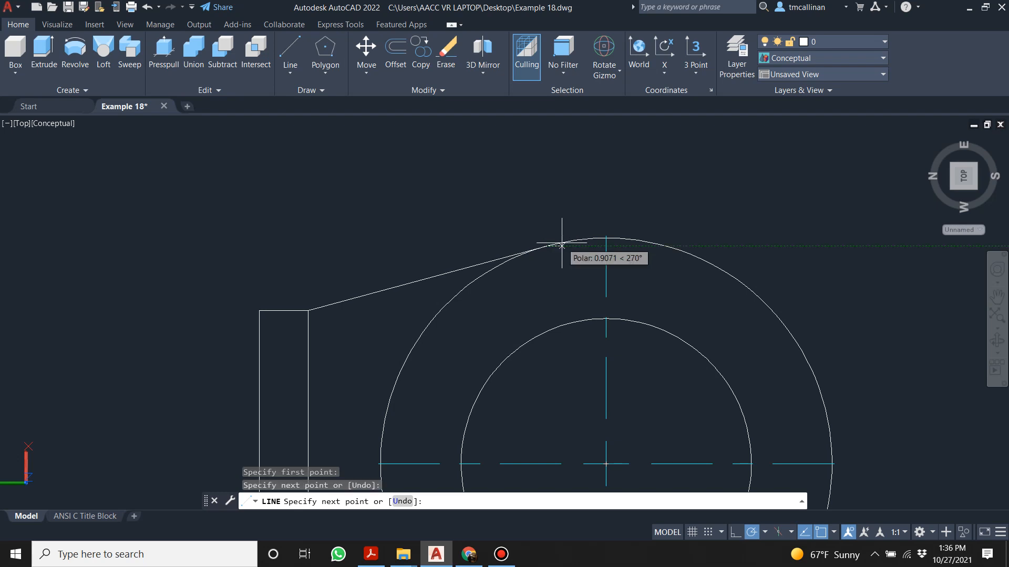
key("Escape")
- Draw a new slanted line from the rectangle's lower inner corner to its tangent point on the outer circle
left_click(290, 52)
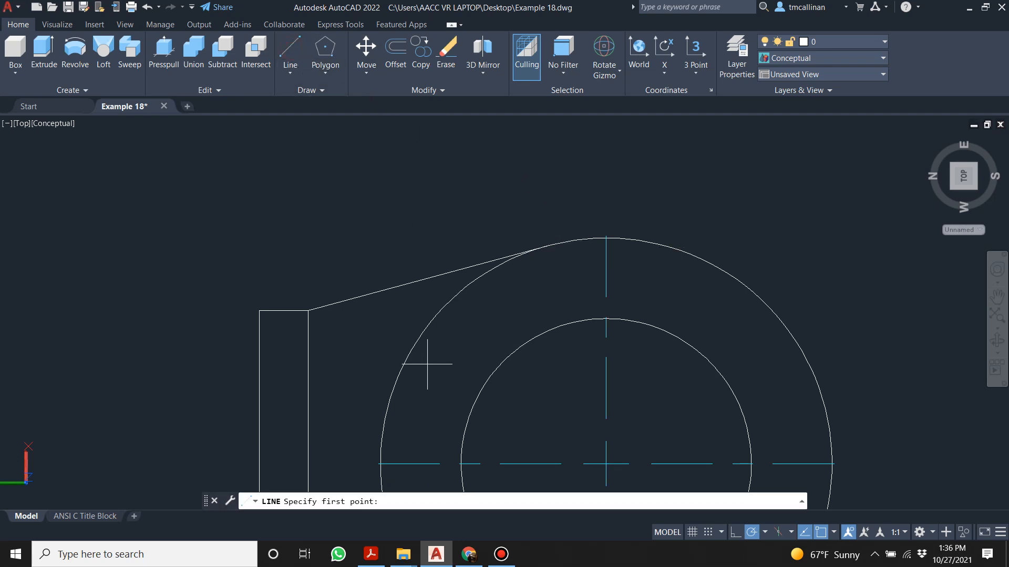
scroll(424, 360, "down", 4)
left_click(380, 461)
scroll(421, 441, "down", 3)
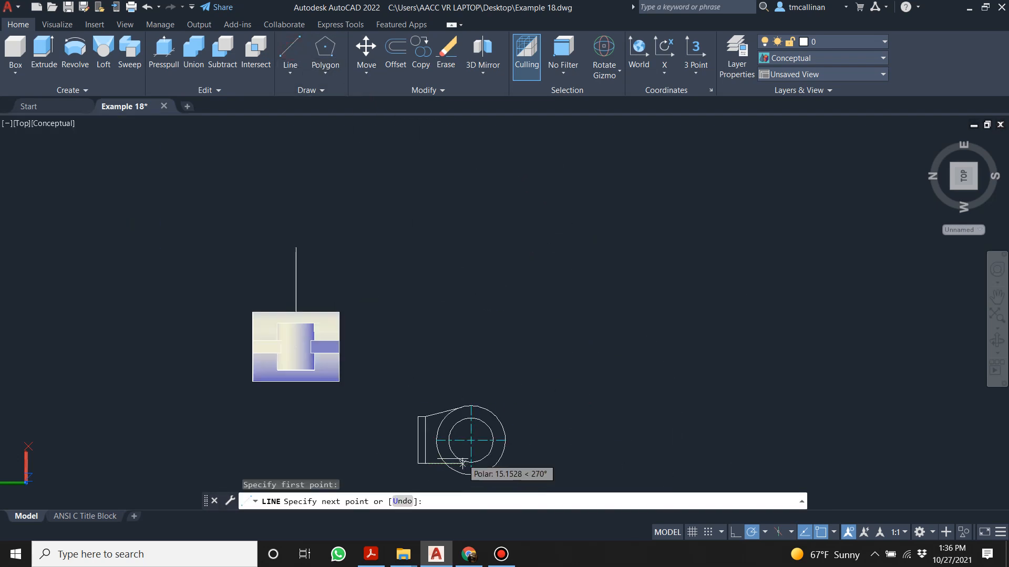
scroll(466, 463, "up", 7)
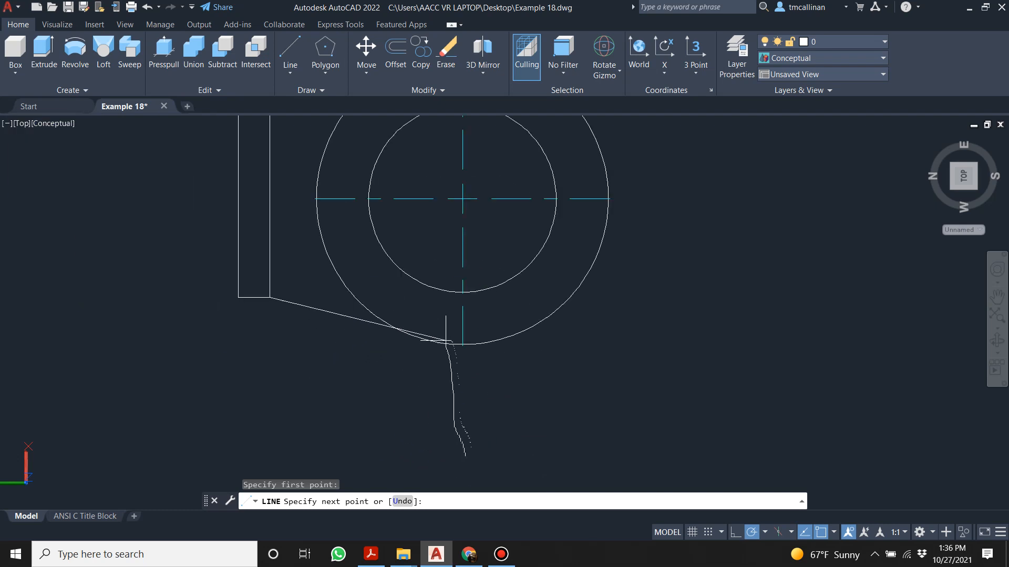
left_click(426, 341)
key("Escape")
key("Escape")
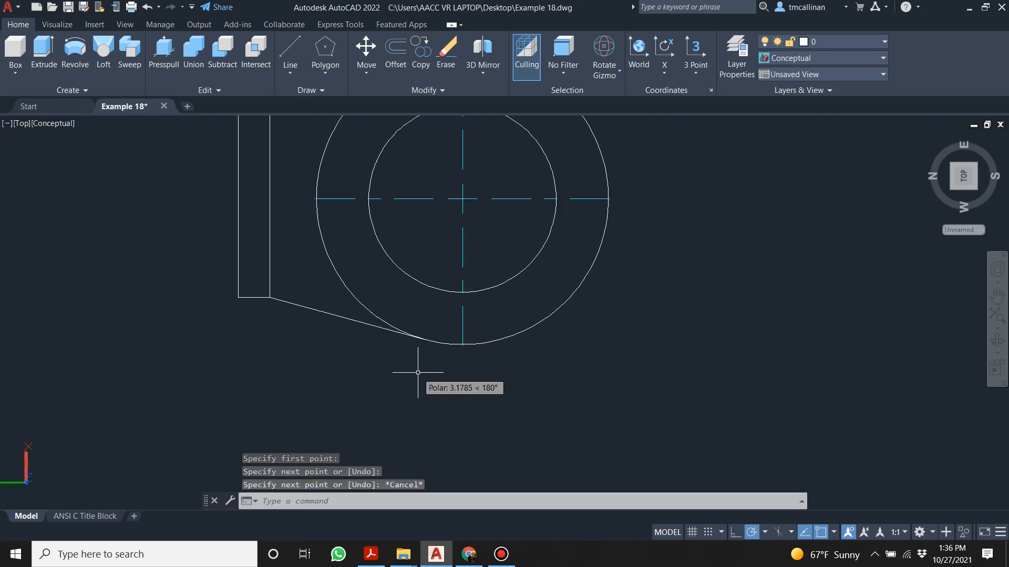
- Trim the outer circle in the profile copy, keeping only the arc between the two slanted lines' tangent points
scroll(408, 292, "down", 6)
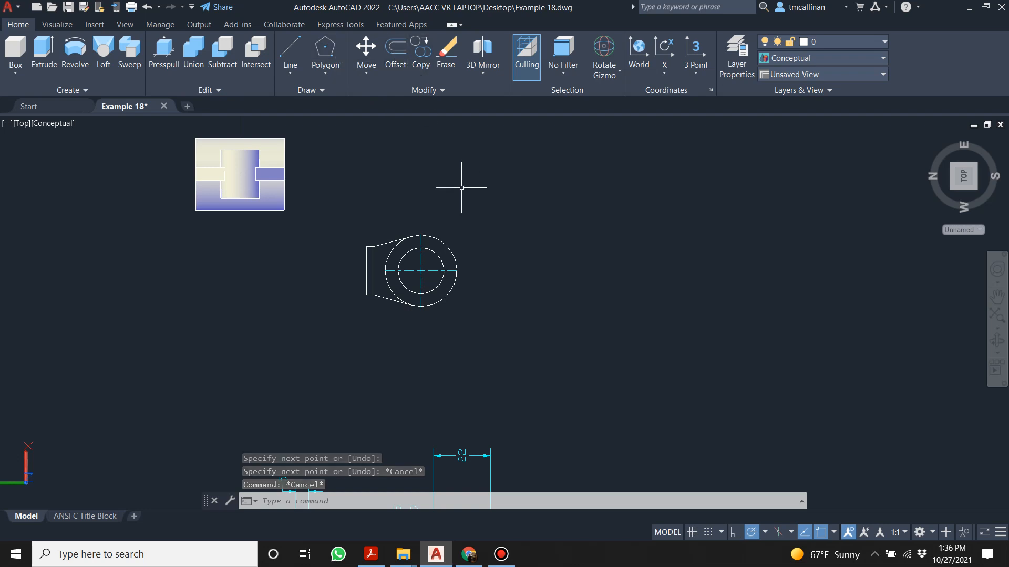
type("trim")
key("Return")
scroll(445, 242, "up", 3)
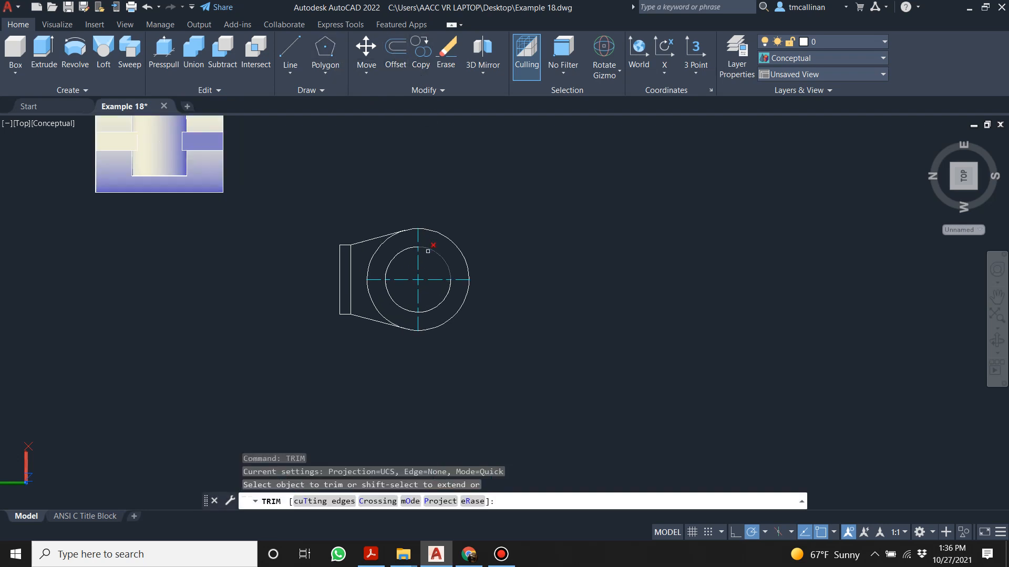
left_click(454, 228)
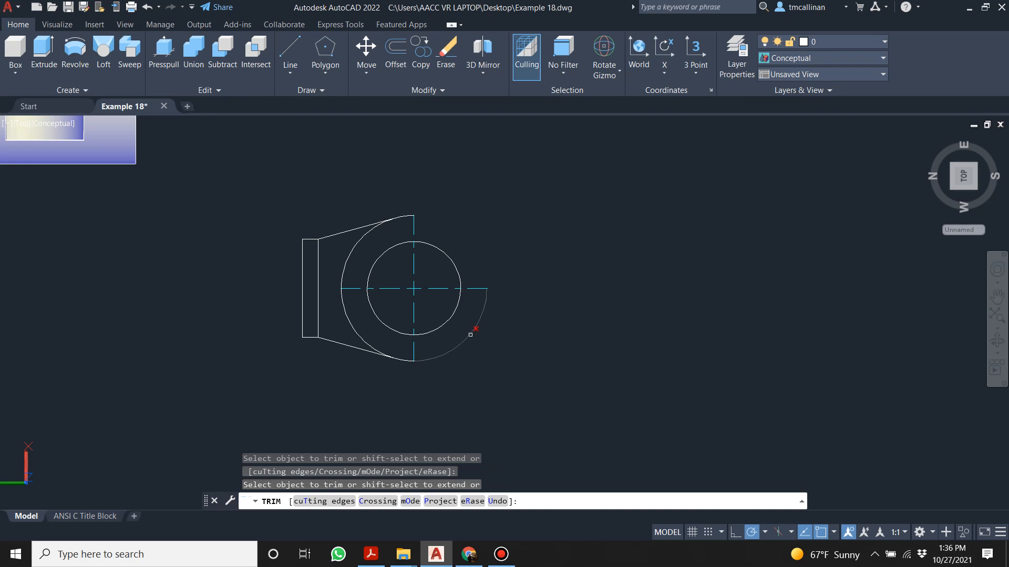
left_click(412, 360)
scroll(413, 360, "up", 3)
left_click(408, 364)
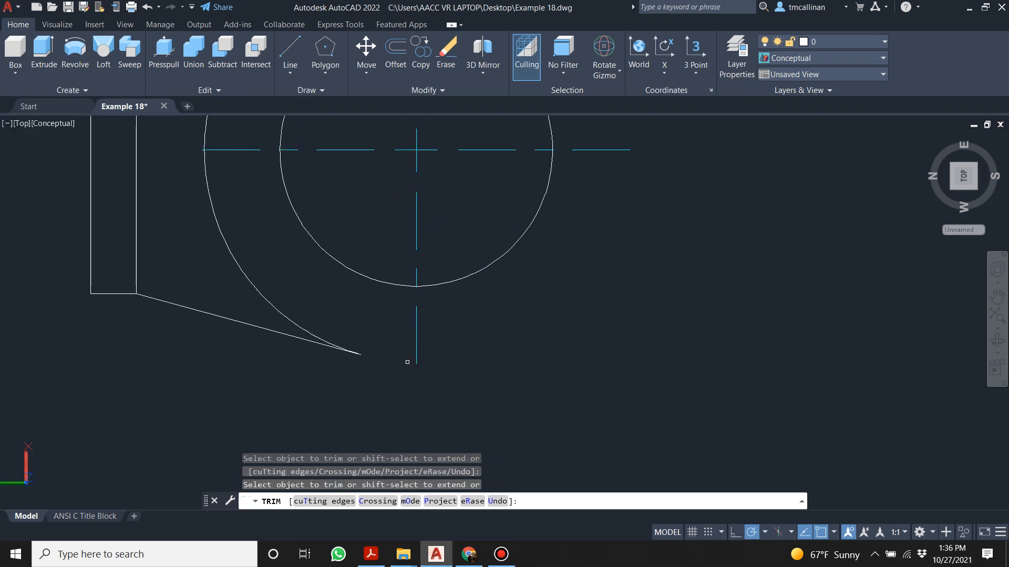
scroll(408, 344, "down", 4)
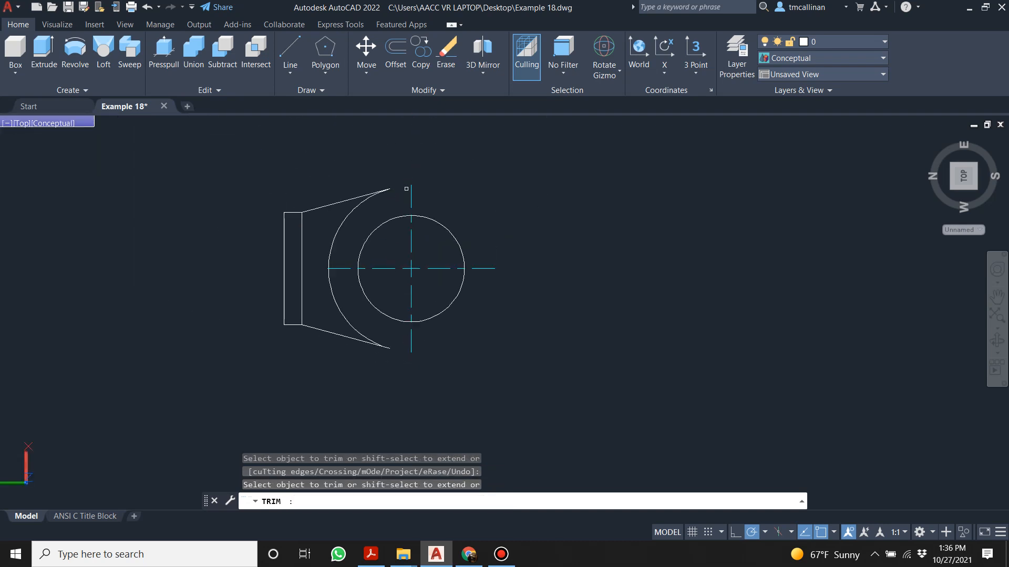
key("Escape")
key("Escape")
key("Escape")
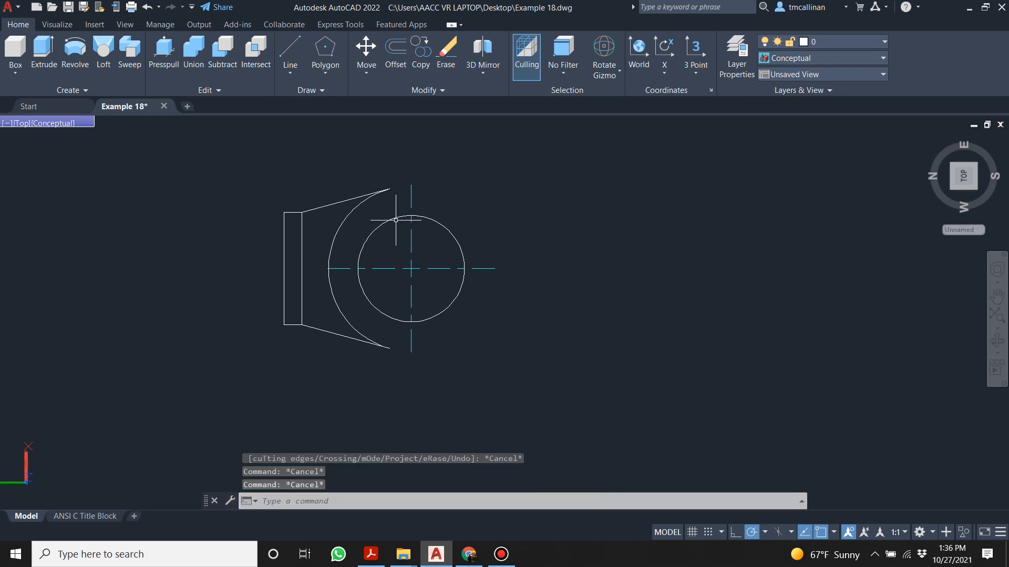
- Trim away the narrow rectangle's inner long edge and erase the inner circle, leaving one closed web outline
type("t")
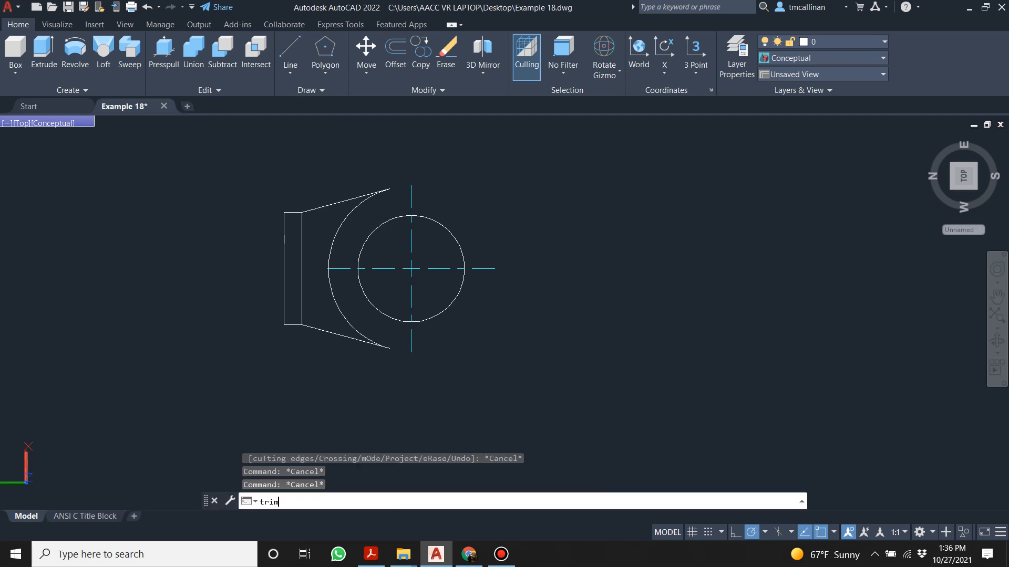
type("rim")
key("Return")
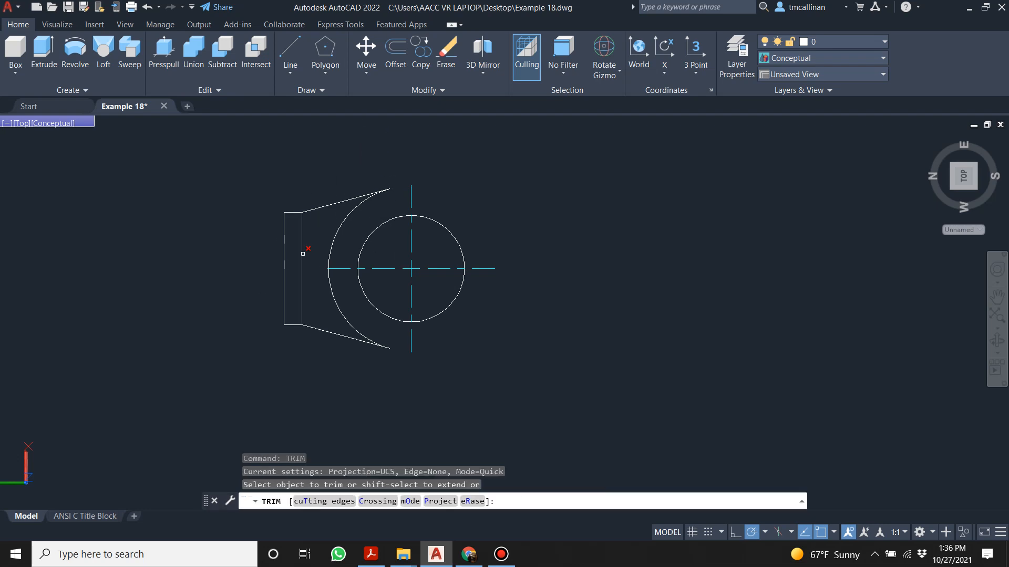
left_click(303, 253)
key("Escape")
key("Escape")
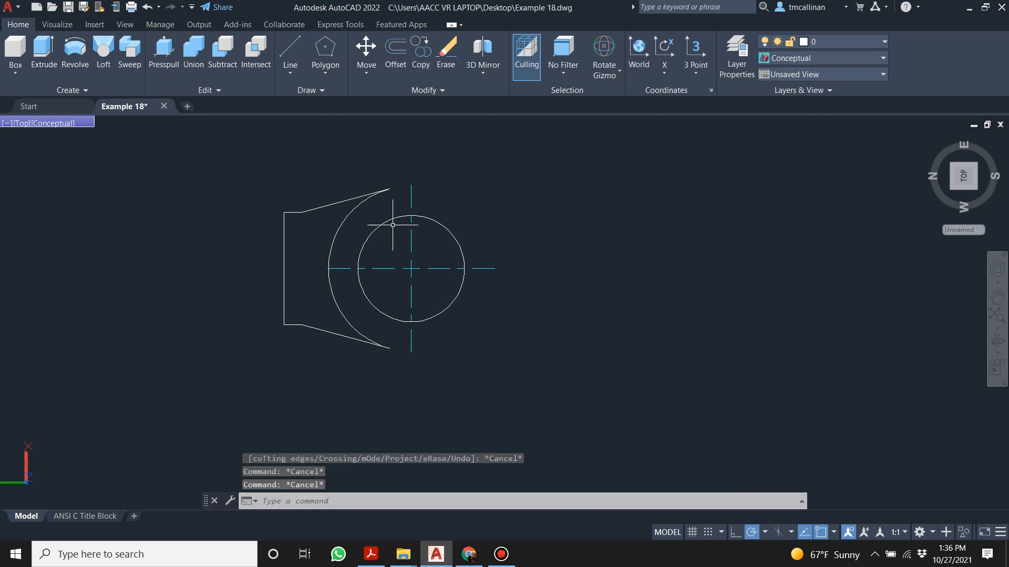
left_click(388, 222)
key("Delete")
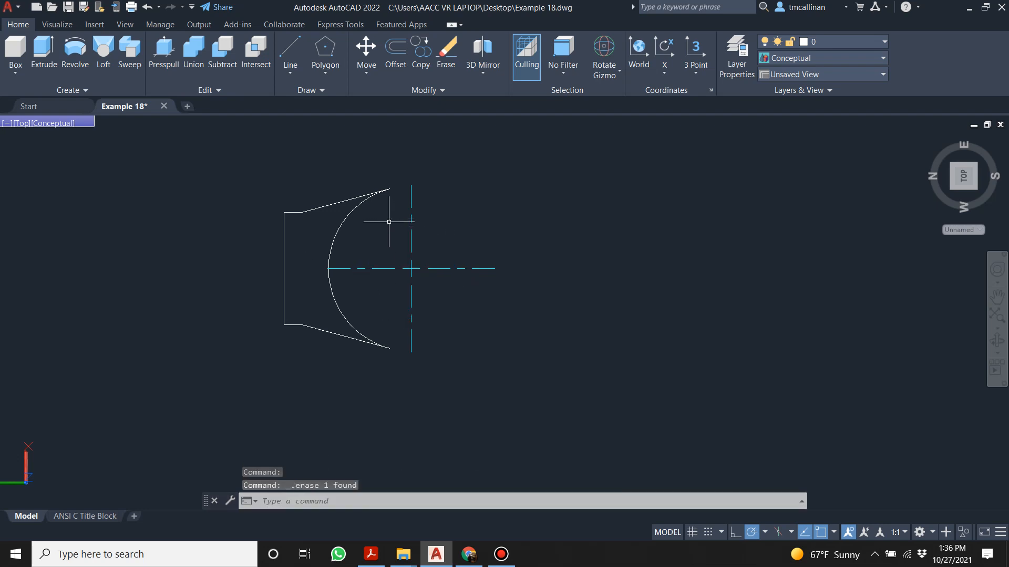
key("Escape")
- Convert the closed web outline of straight edges and arc into a region
type("reg")
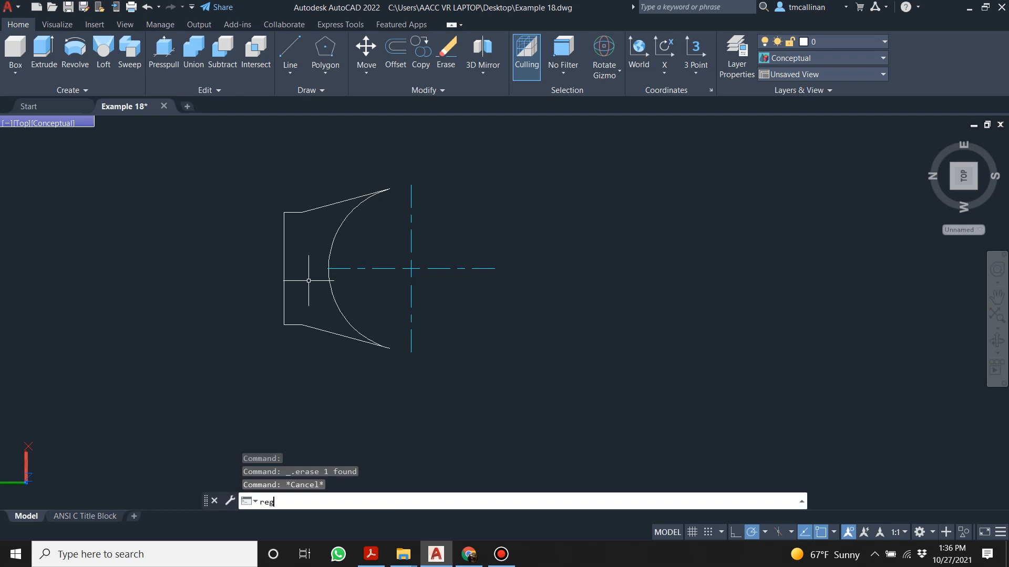
type("ion")
key("Return")
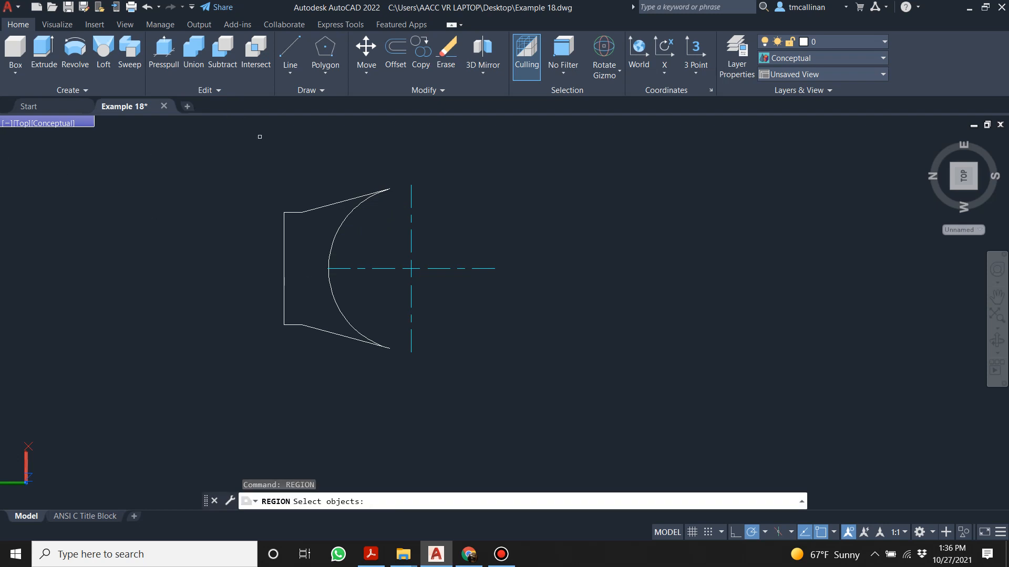
left_click(259, 136)
left_click(408, 387)
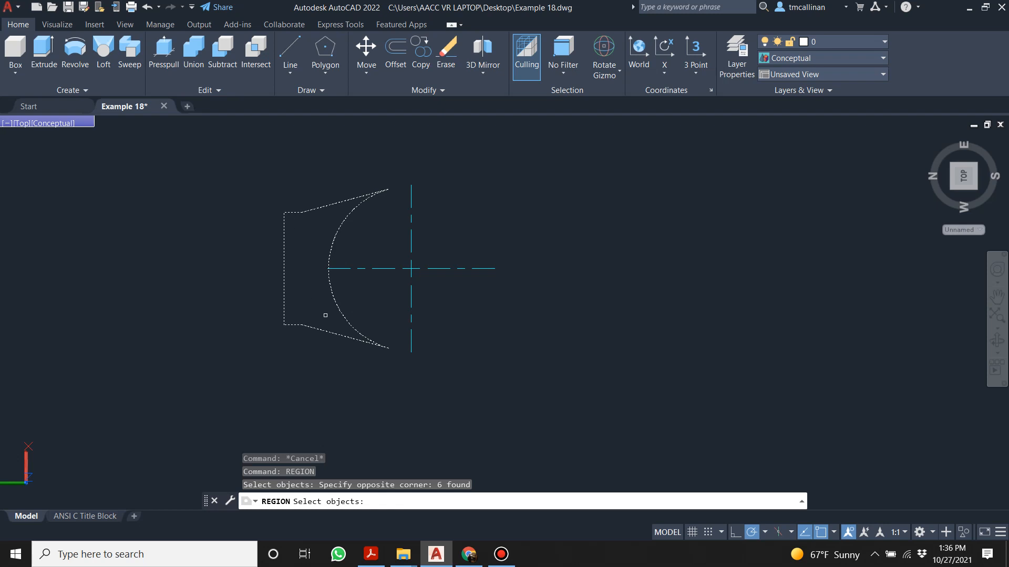
key("Return")
key("Escape")
key("Escape")
- Rotate the web region and its centre lines upright about the red rotation axis, with the arc opening facing down
scroll(307, 247, "down", 8)
middle_click_drag(307, 247, 393, 313, "shift")
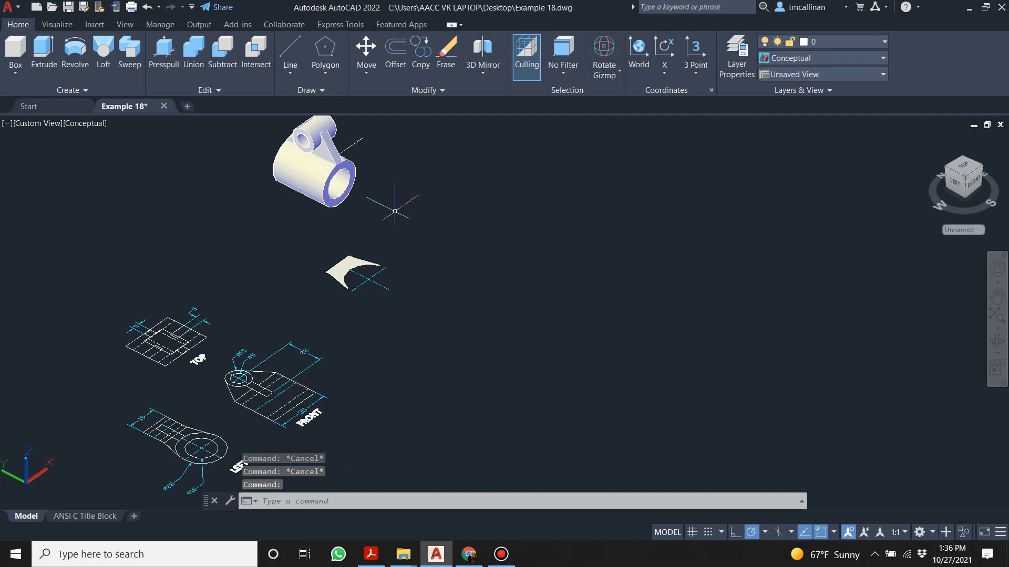
left_click(317, 247)
left_click(444, 335)
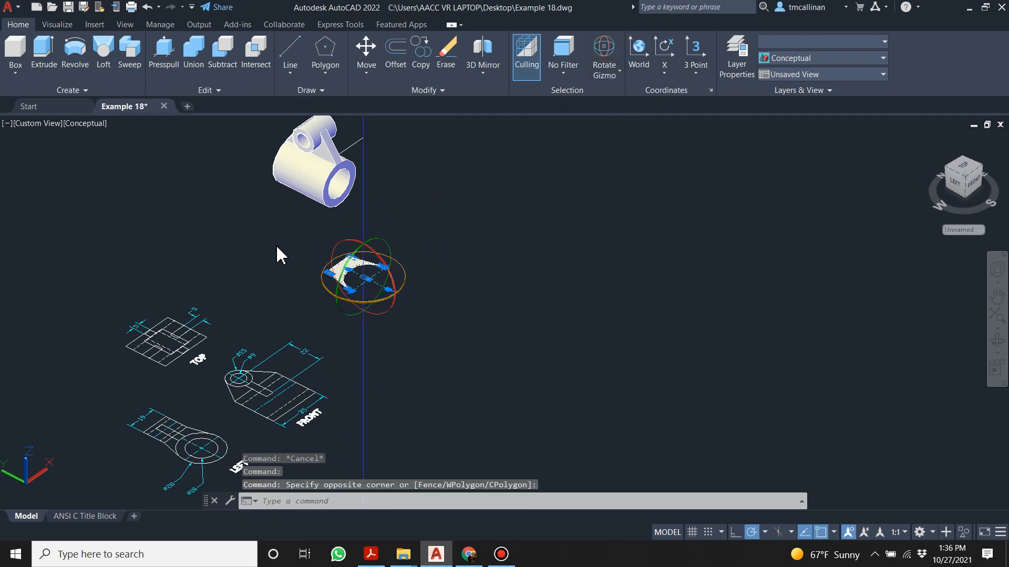
scroll(281, 253, "up", 2)
scroll(379, 282, "up", 2)
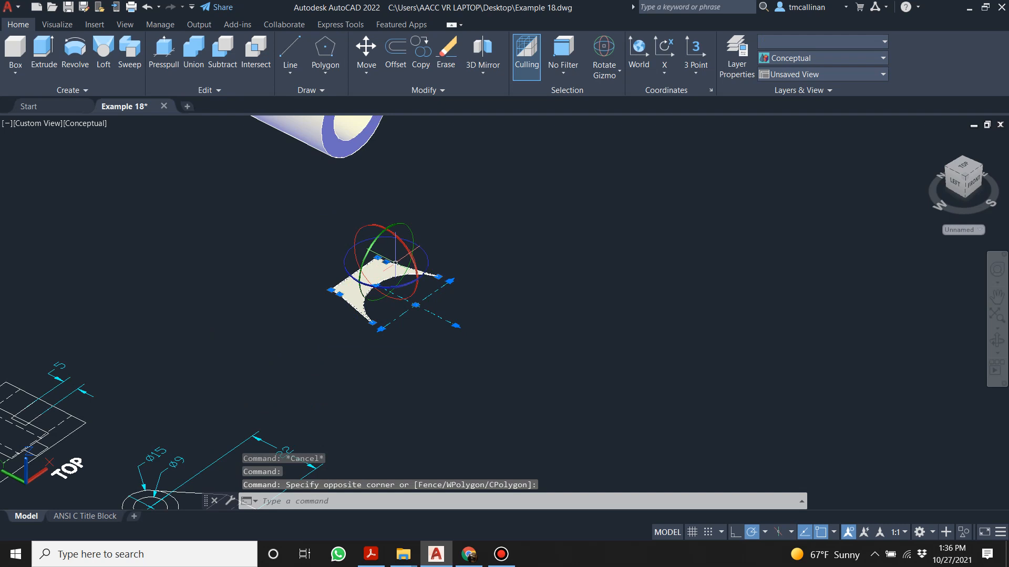
left_click(381, 238)
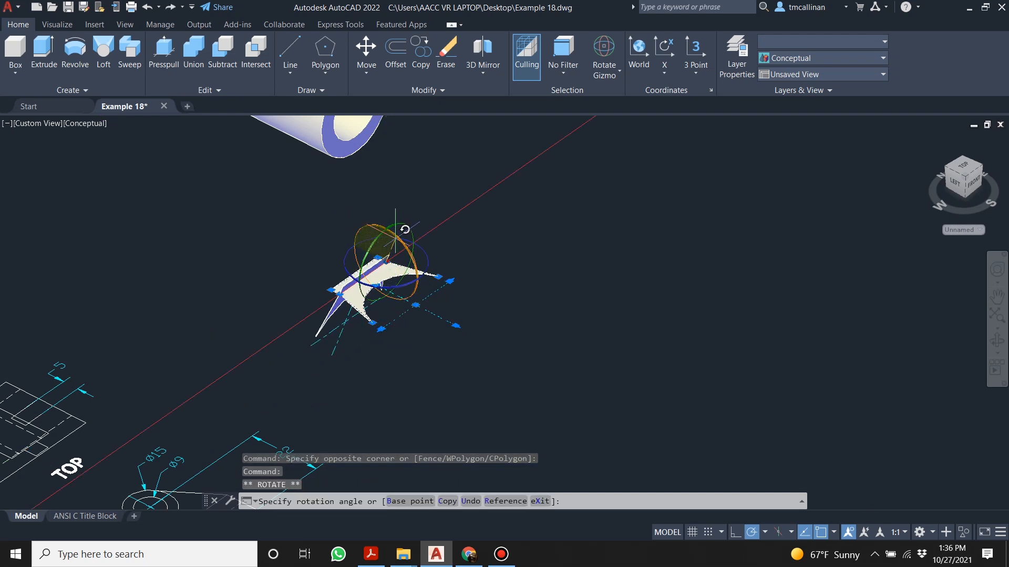
key("Escape")
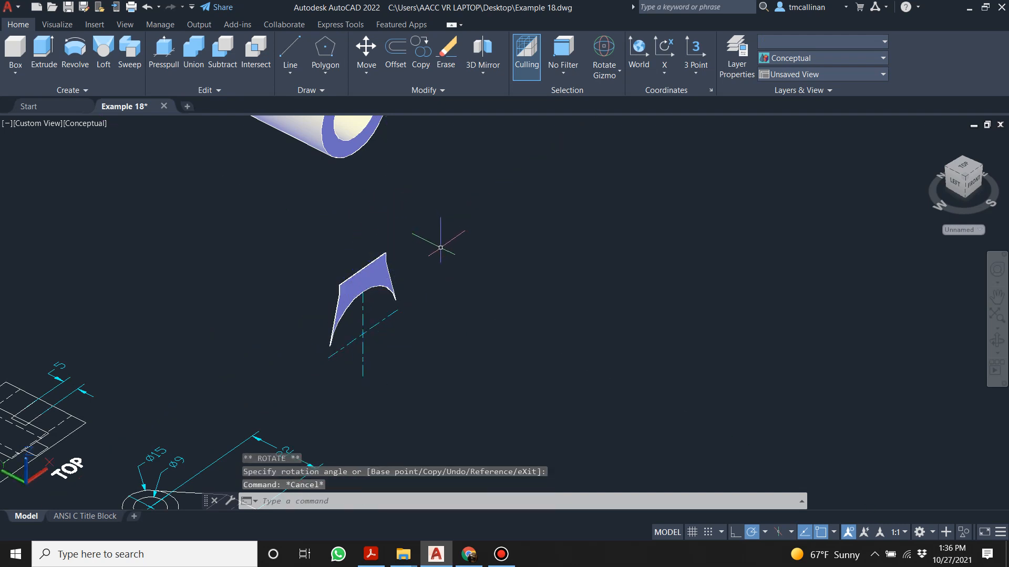
key("Escape")
- Move the upright region and its centre lines from the centre-line intersection to the midpoint of the large cylinder's axis
scroll(383, 203, "down", 3)
middle_click_drag(383, 203, 331, 211, "shift")
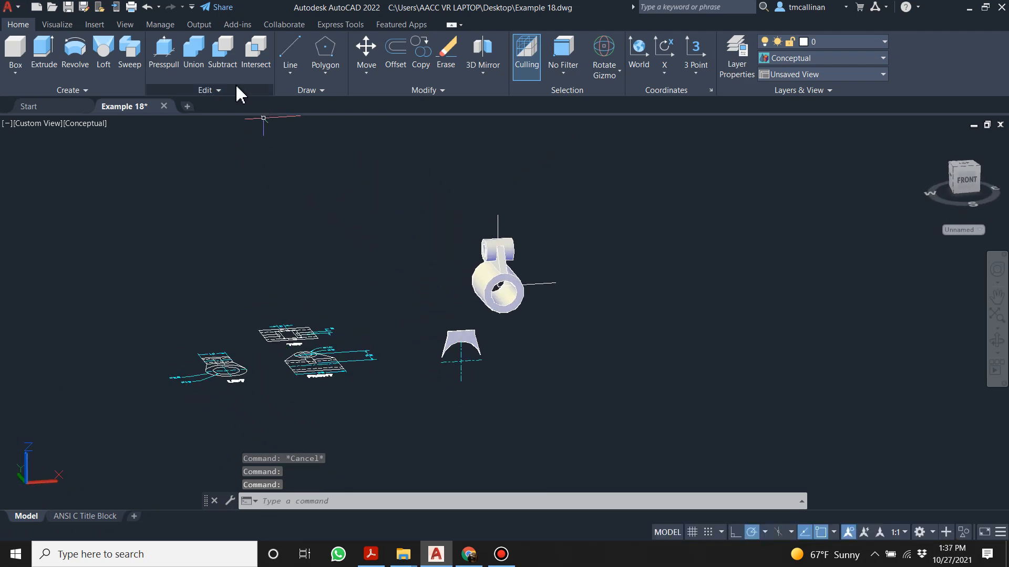
left_click(366, 48)
scroll(470, 380, "up", 3)
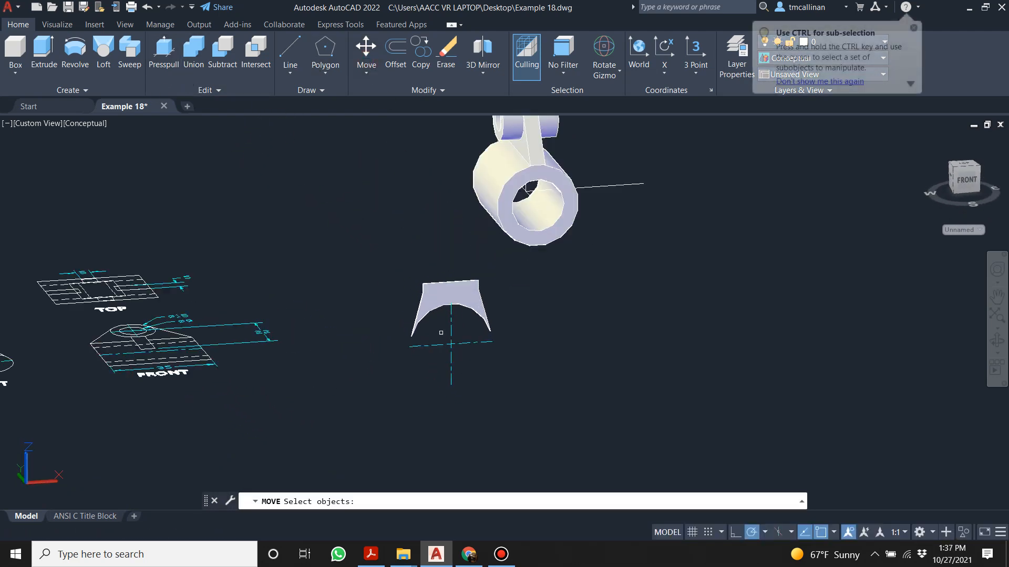
left_click(393, 259)
left_click(522, 436)
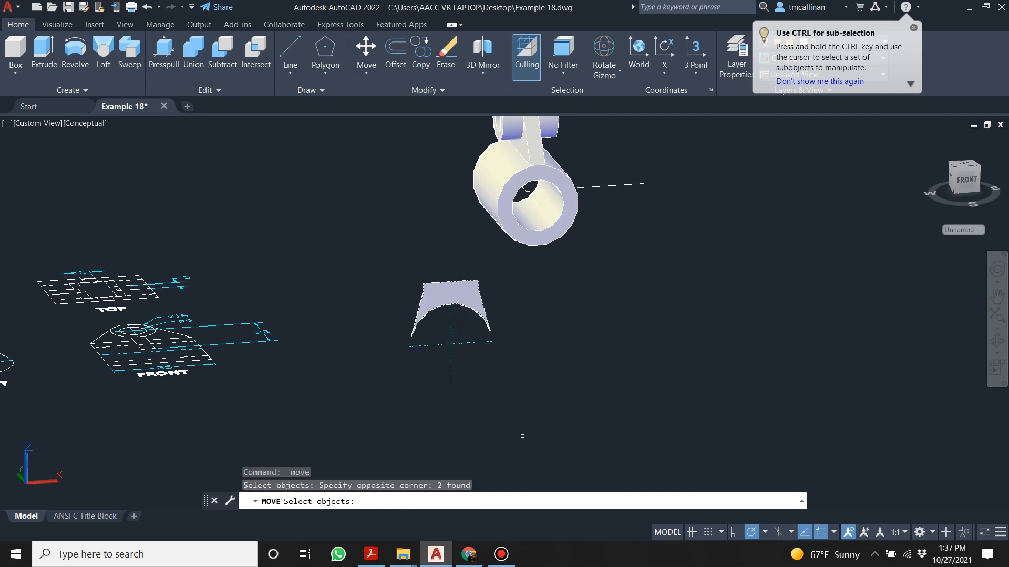
key("Return")
scroll(451, 335, "up", 5)
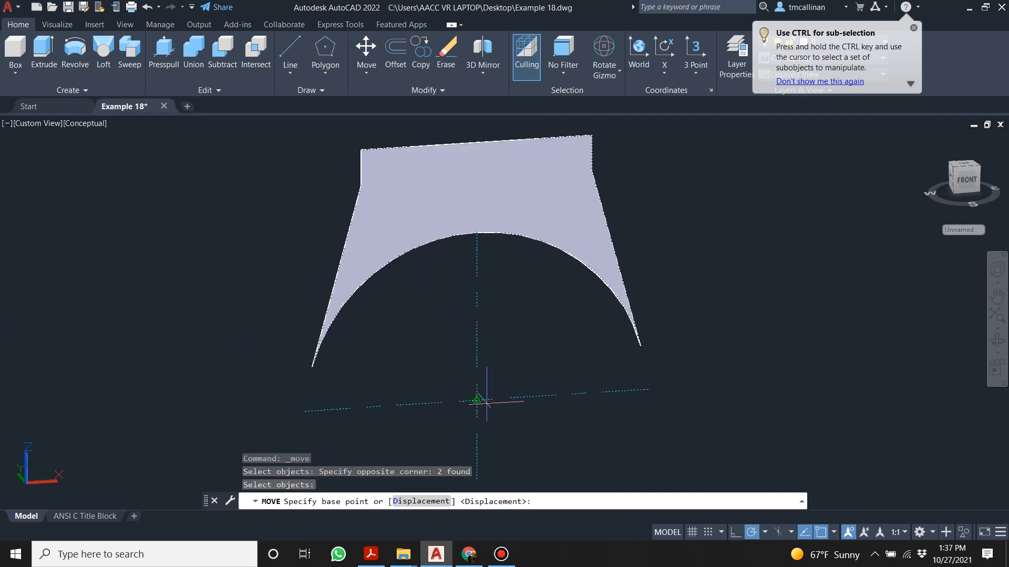
left_click(476, 399)
scroll(477, 399, "down", 5)
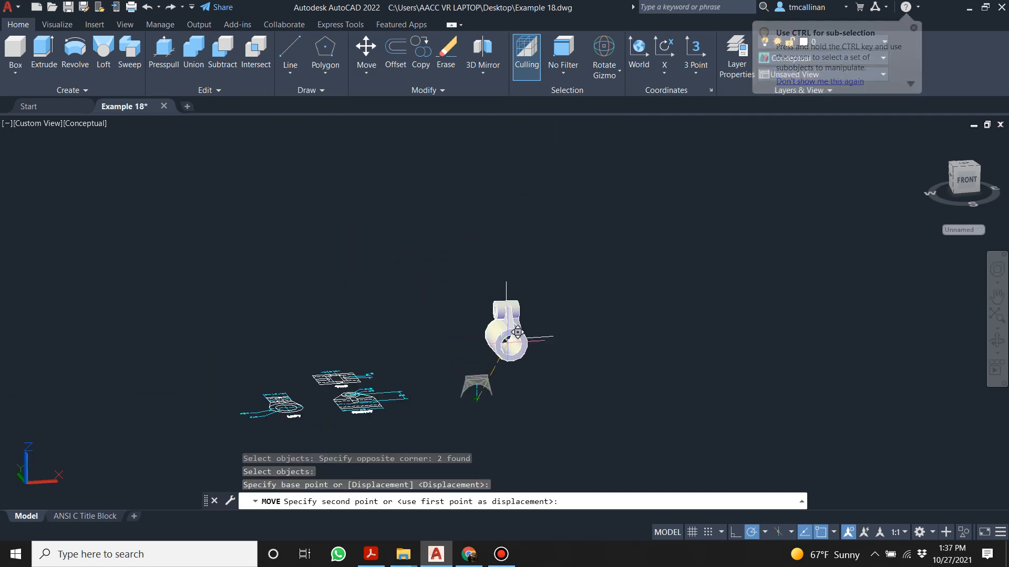
scroll(499, 326, "up", 10)
scroll(502, 319, "down", 3)
key("Escape")
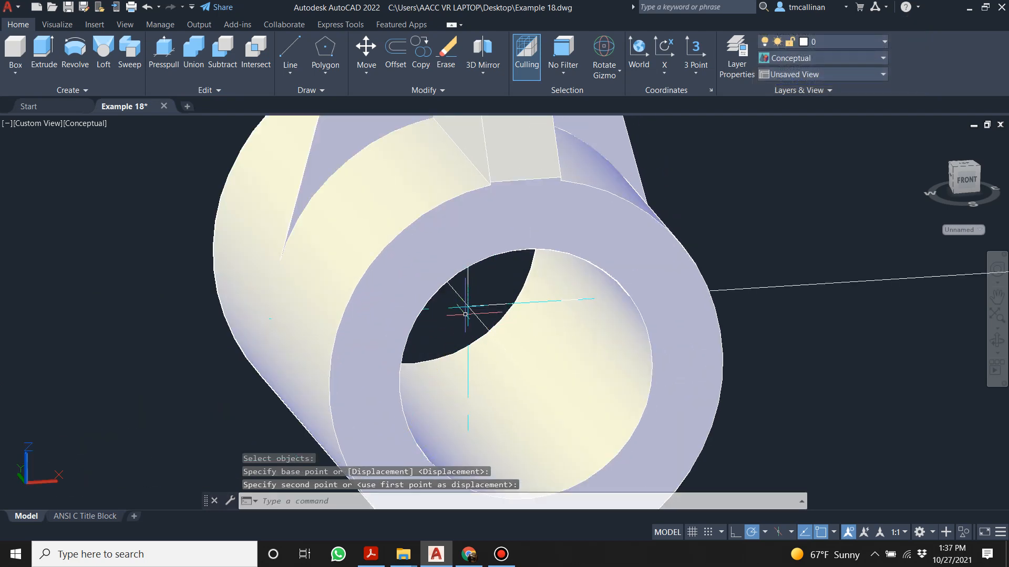
- Try to presspull the web region between the two cylinders
scroll(460, 321, "down", 4)
middle_click_drag(466, 312, 489, 322, "shift")
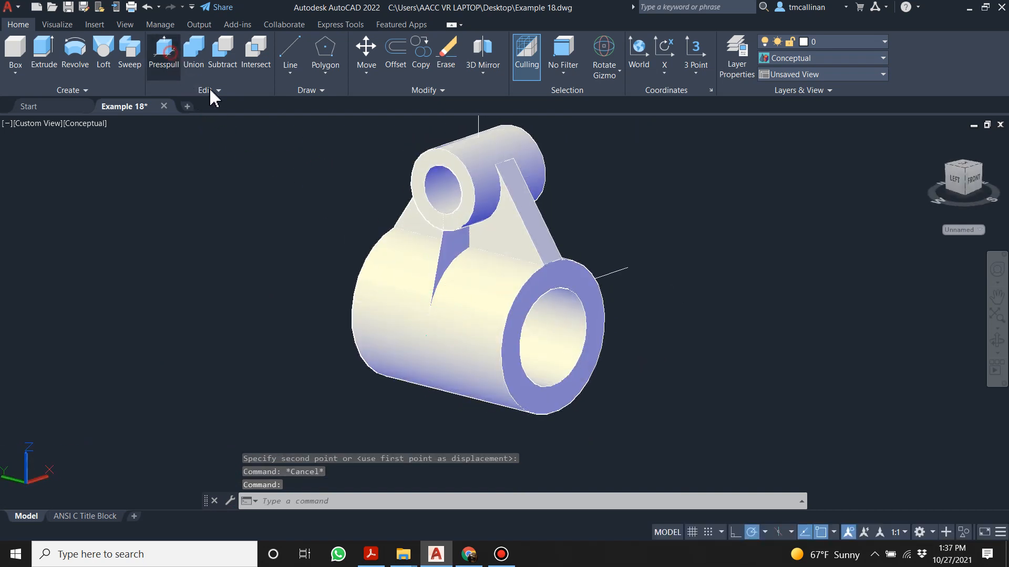
left_click(164, 53)
scroll(468, 259, "up", 2)
left_click(445, 233)
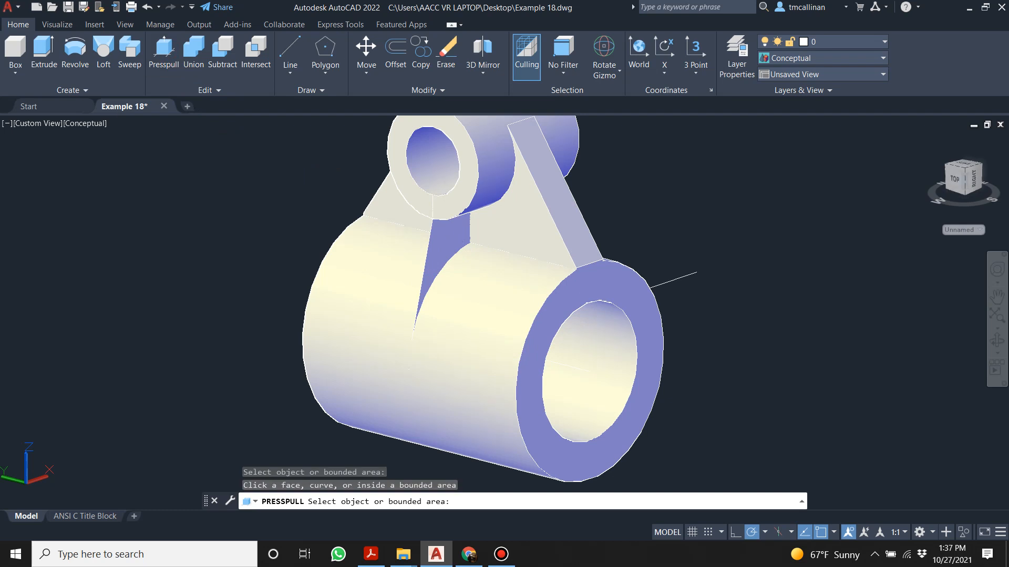
- Extrude the web region 2.5 along the large cylinder's axis as a solid
left_click(44, 50)
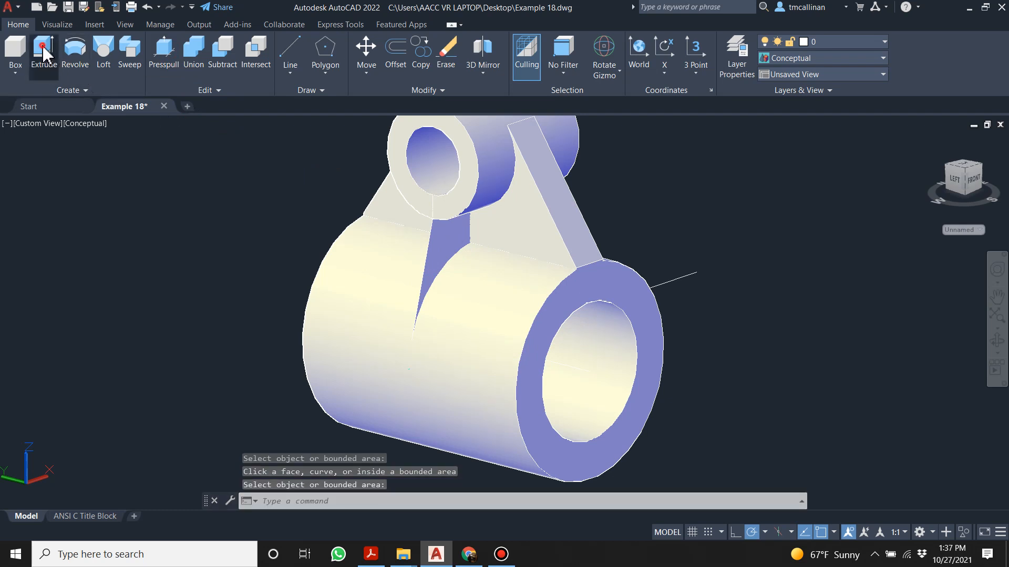
left_click(445, 233)
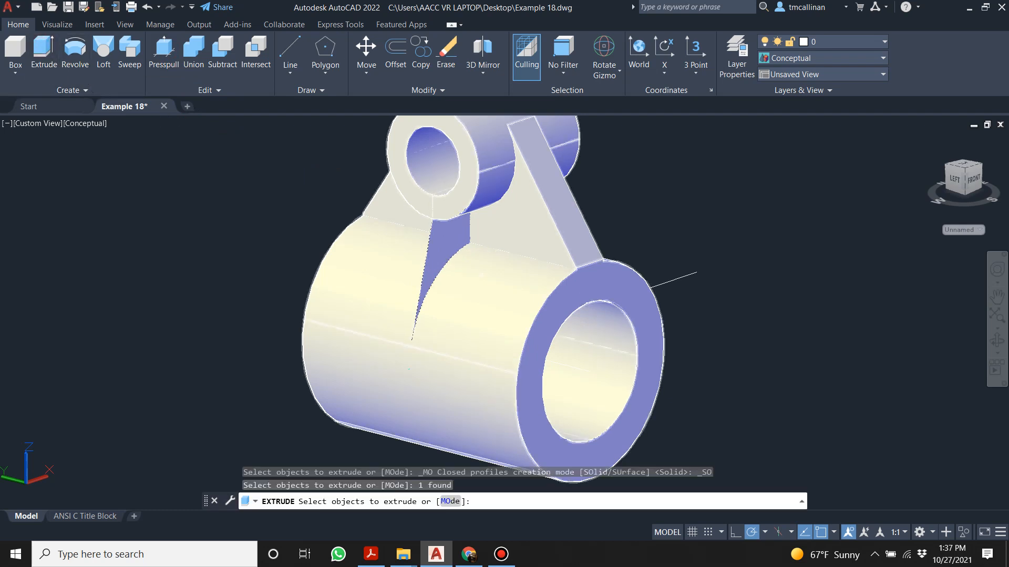
key("Return")
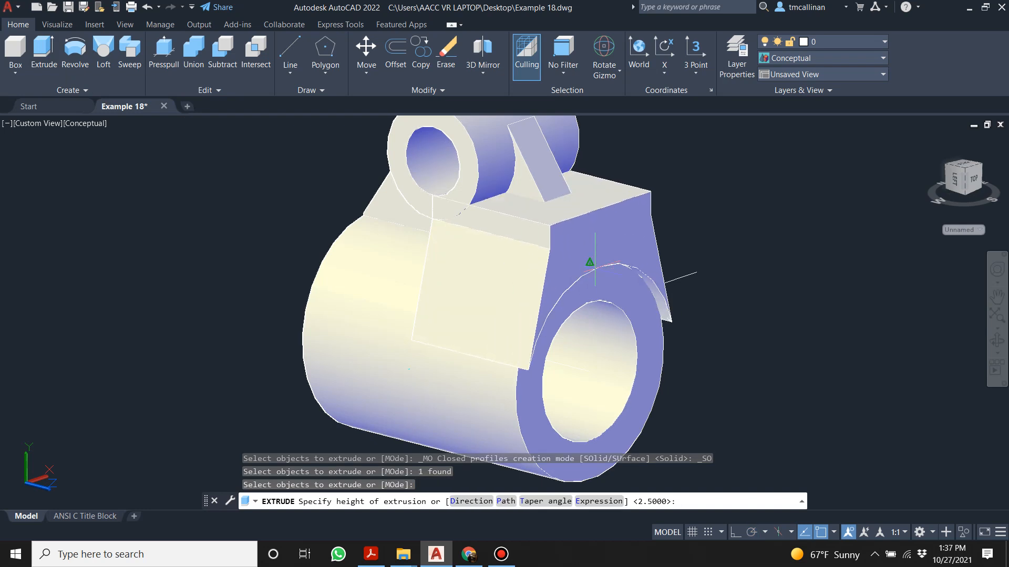
key("Escape")
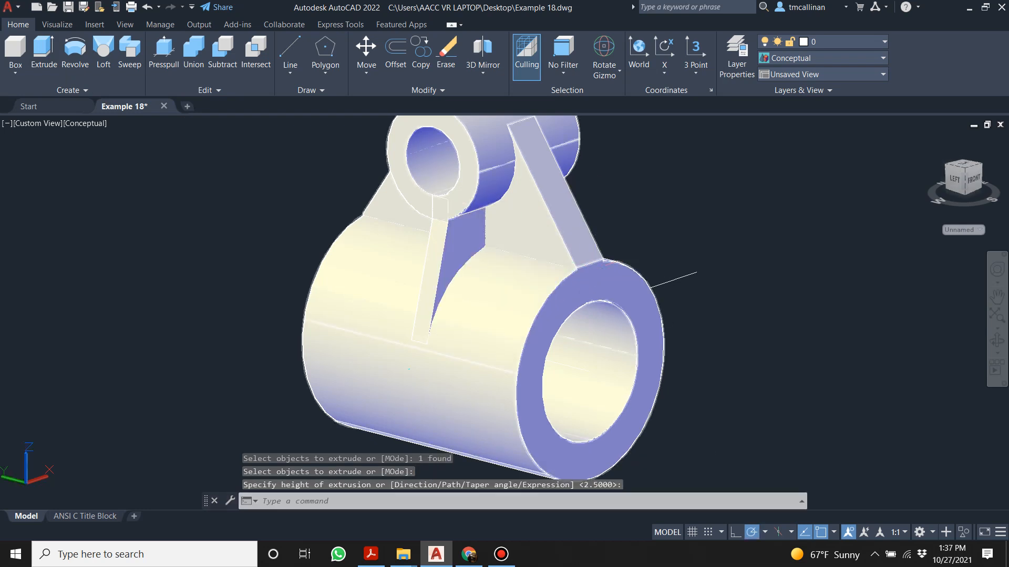
- Presspull the opposite face of the new web outward by 2.5
middle_click_drag(273, 315, 412, 273, "shift")
middle_click_drag(680, 194, 470, 211, "shift")
scroll(471, 210, "up", 5)
scroll(470, 210, "up", 3)
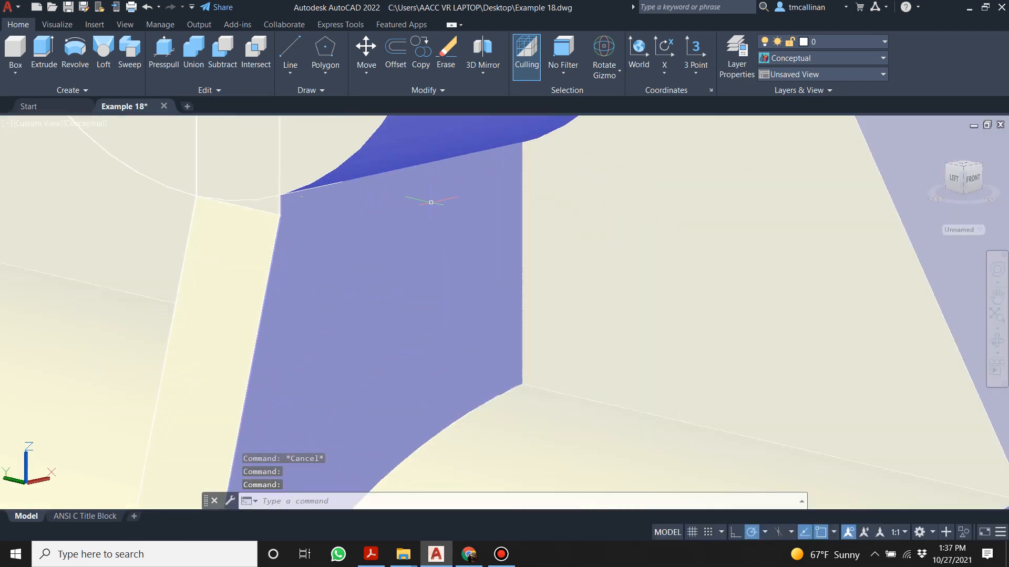
scroll(331, 218, "down", 3)
middle_click_drag(331, 218, 384, 231, "shift")
left_click(164, 49)
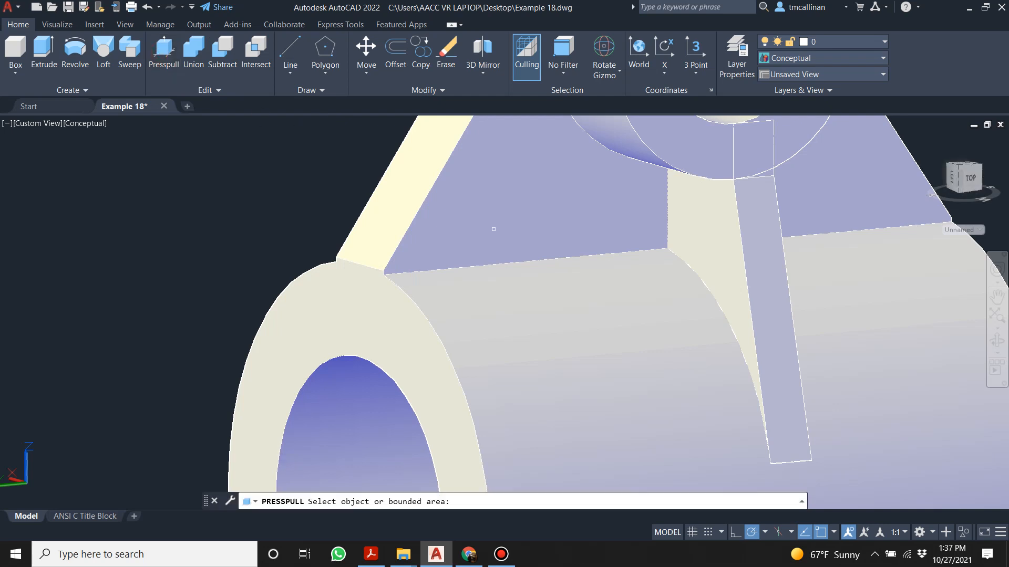
left_click(723, 213)
type("2.5")
key("Return")
scroll(608, 230, "down", 3)
middle_click_drag(608, 230, 630, 252, "shift")
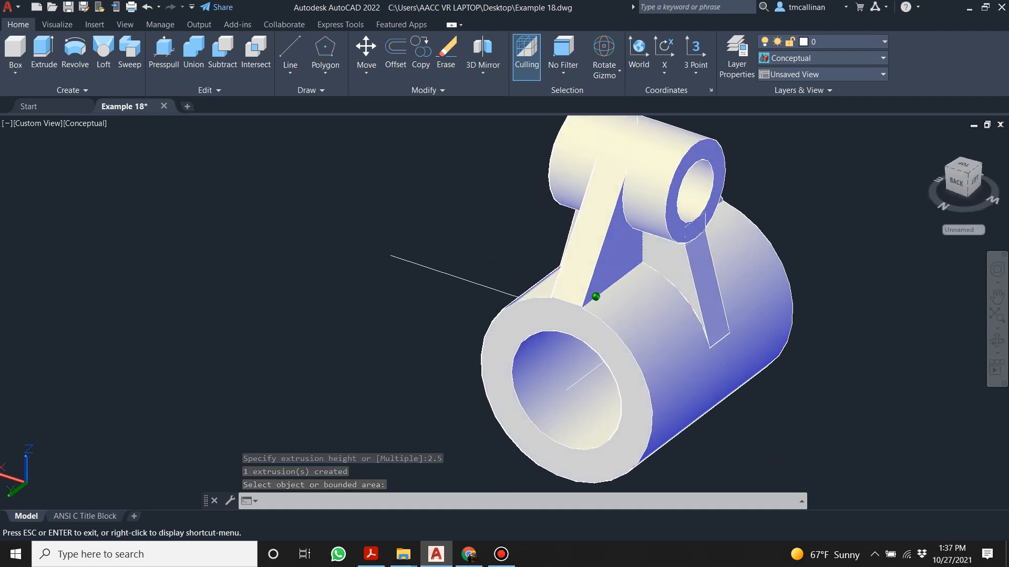
key("Return")
- Unite the cylinders and the webs of the bracket into one solid
left_click(194, 53)
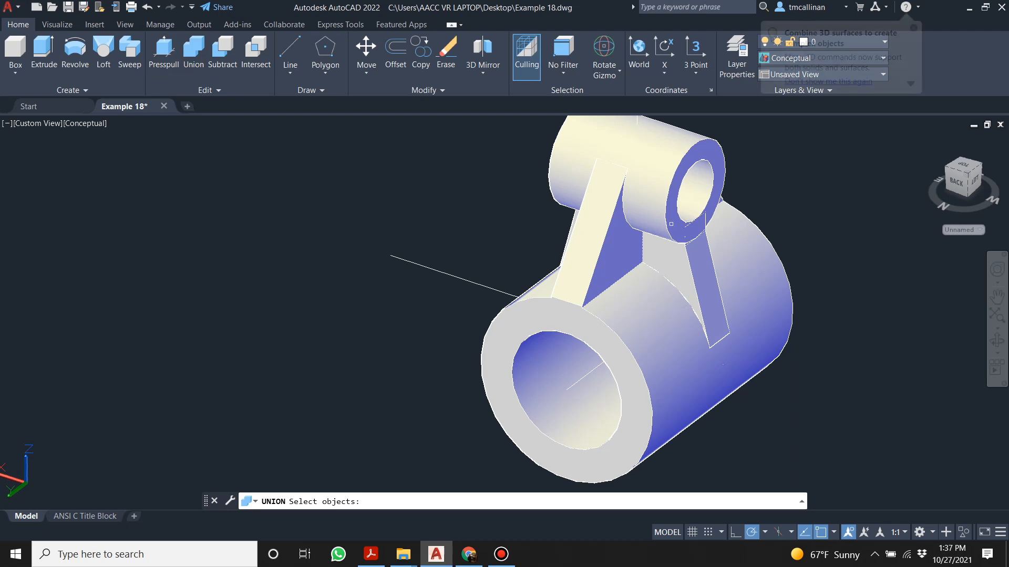
left_click(651, 186)
left_click(654, 267)
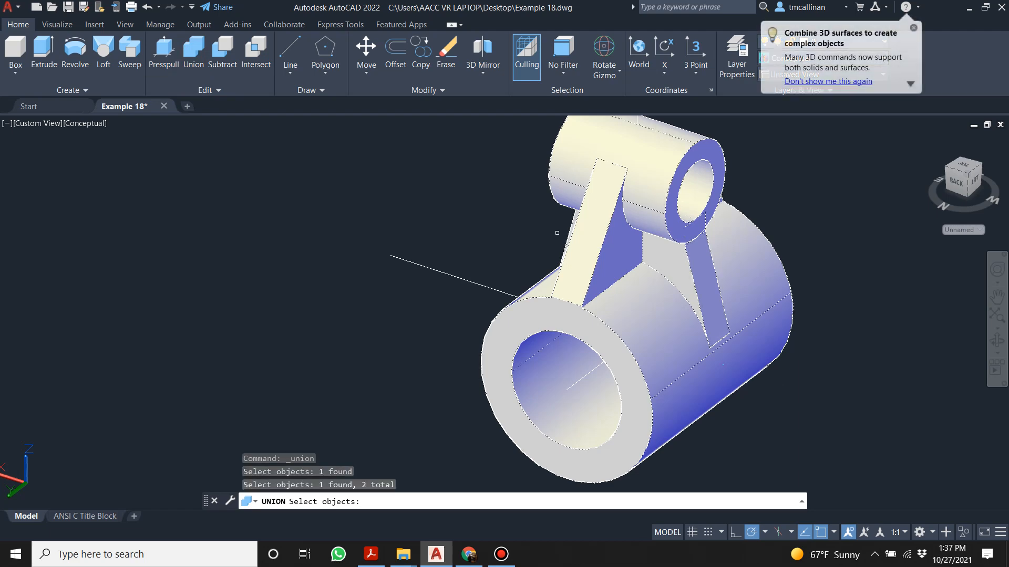
middle_click_drag(667, 238, 588, 216, "shift")
key("Return")
- Erase two leftover centre lines around the bracket solid
scroll(572, 243, "down", 3)
middle_click_drag(473, 250, 409, 255, "shift")
middle_click_drag(819, 276, 901, 304, "shift")
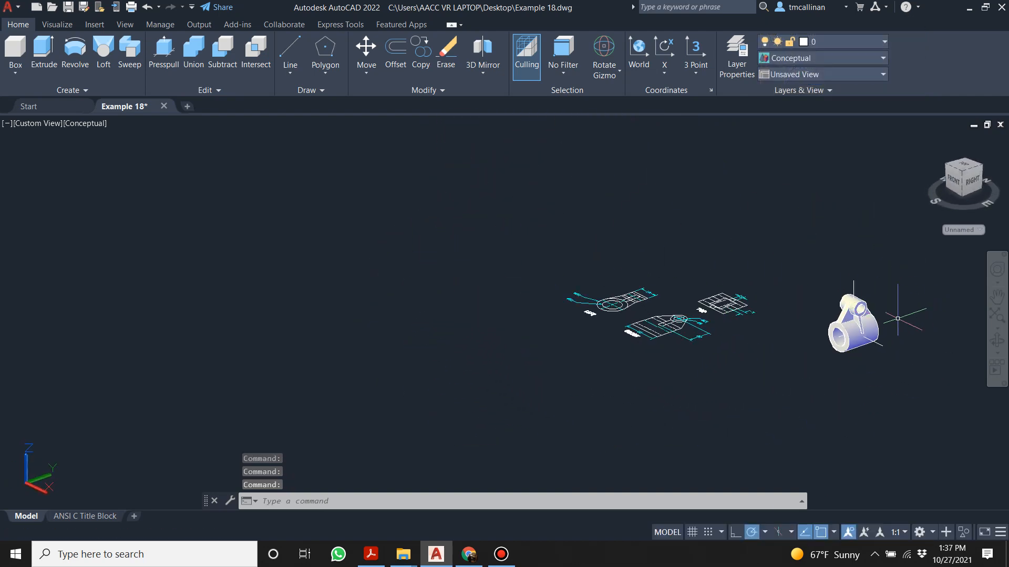
scroll(900, 304, "up", 8)
left_click(533, 349)
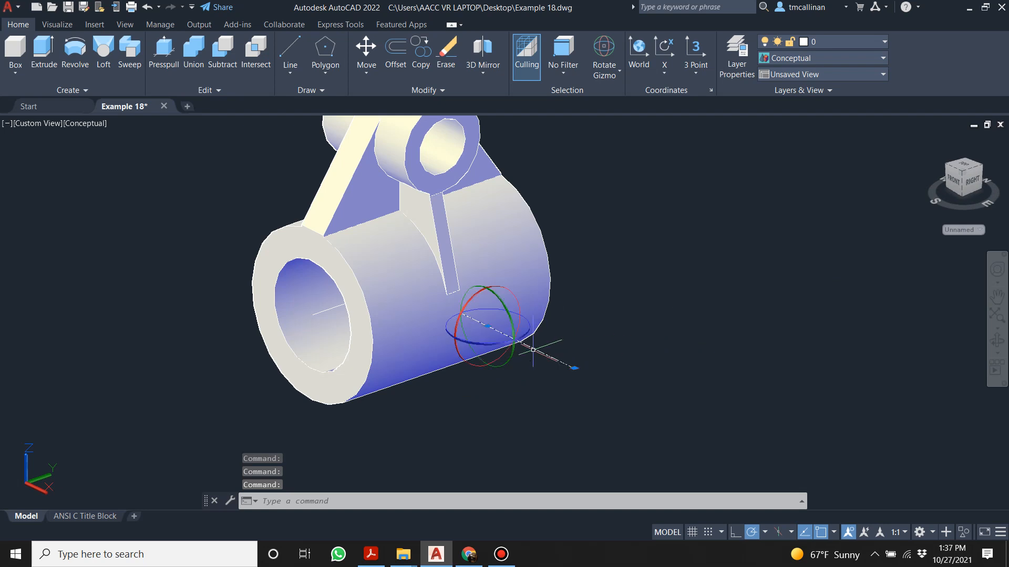
key("Delete")
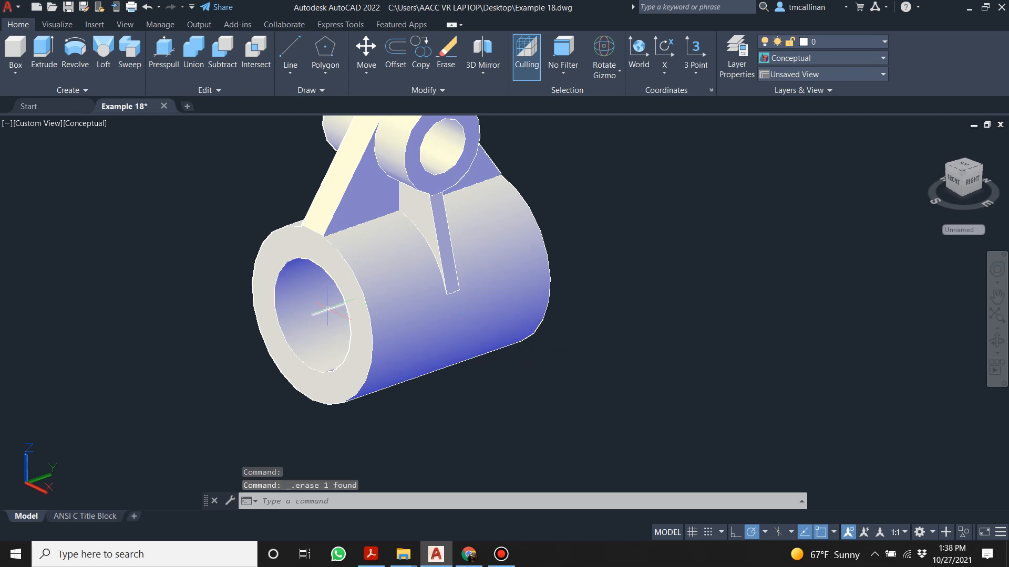
scroll(345, 309, "down", 6)
left_click(361, 278)
key("Delete")
scroll(334, 288, "up", 5)
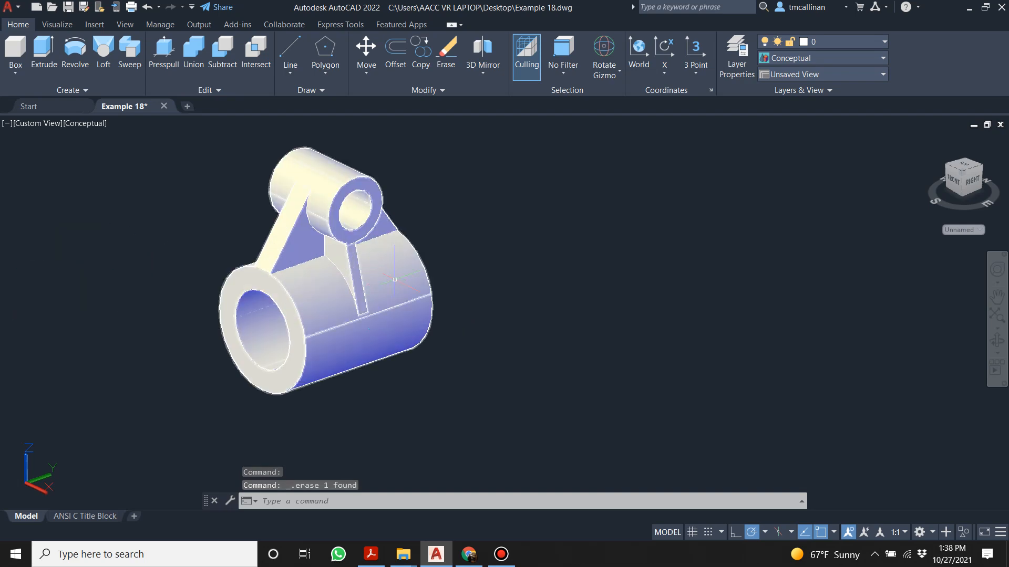
- Try to presspull the side face of the narrow web between the two cylinders
left_click(536, 227)
key("Escape")
middle_click_drag(471, 243, 342, 241, "shift")
scroll(389, 282, "down", 4)
middle_click_drag(405, 302, 451, 340, "shift")
scroll(451, 341, "up", 9)
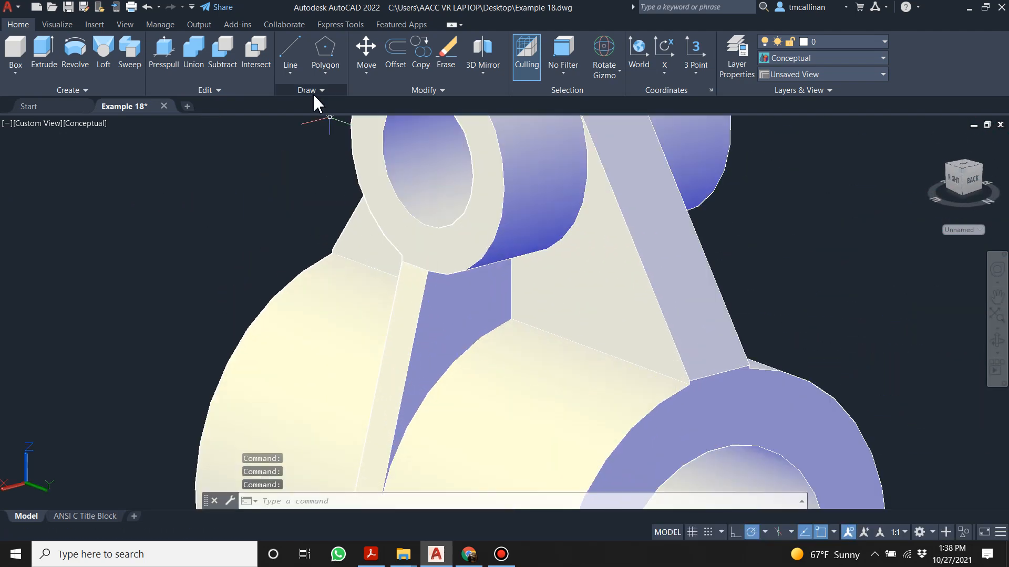
left_click(161, 49)
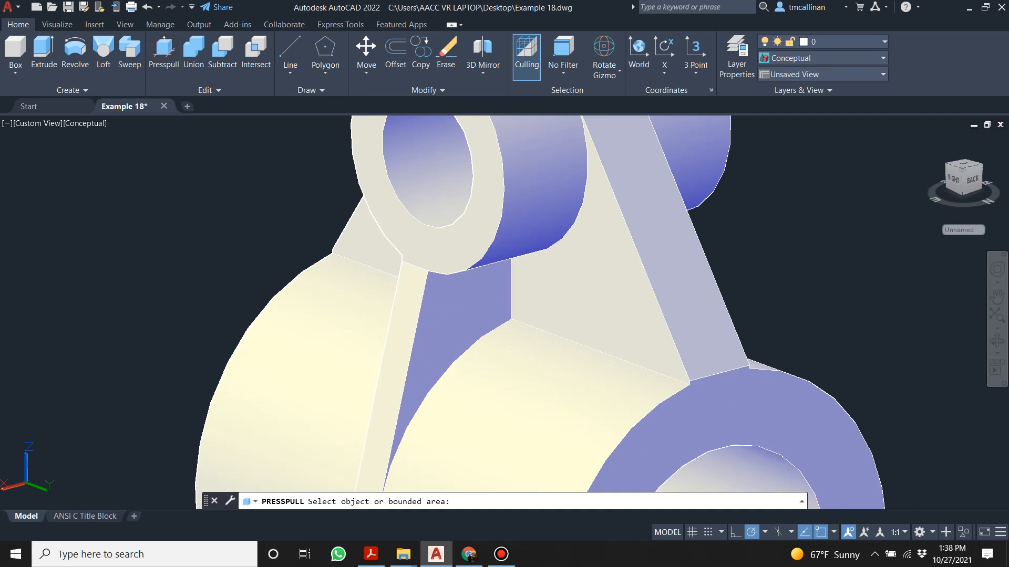
left_click(423, 297)
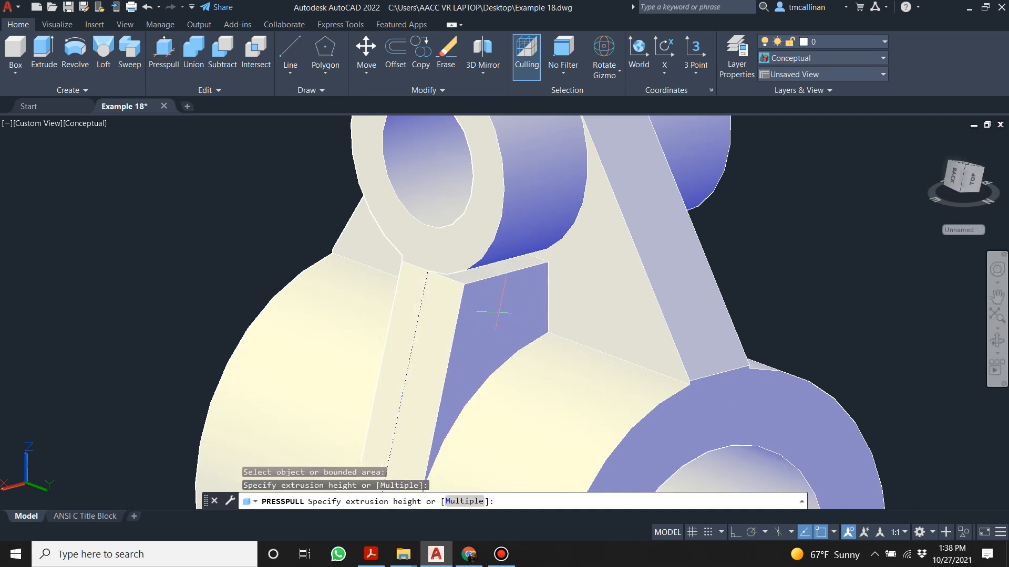
key("Escape")
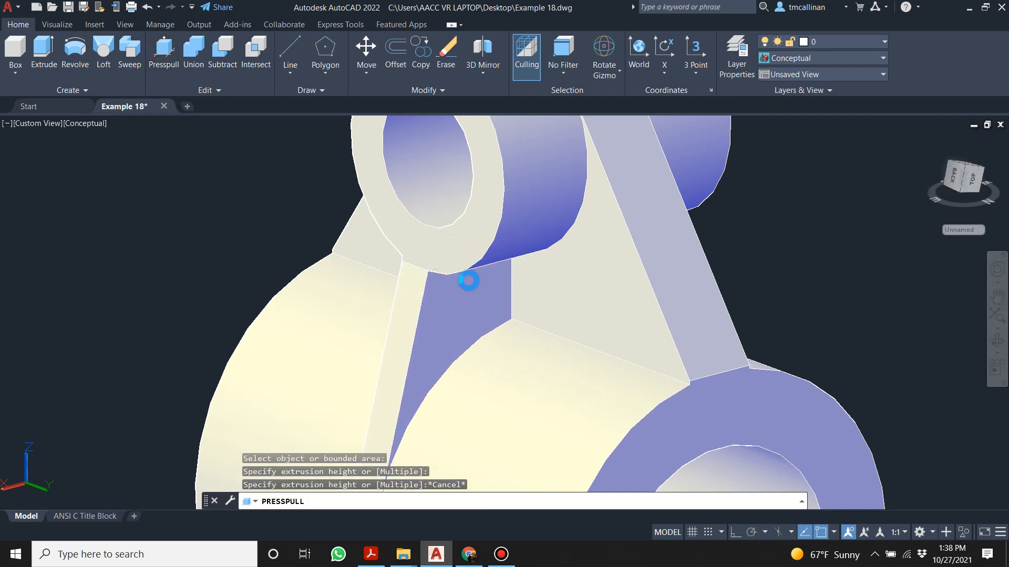
middle_click_drag(442, 294, 457, 255, "shift")
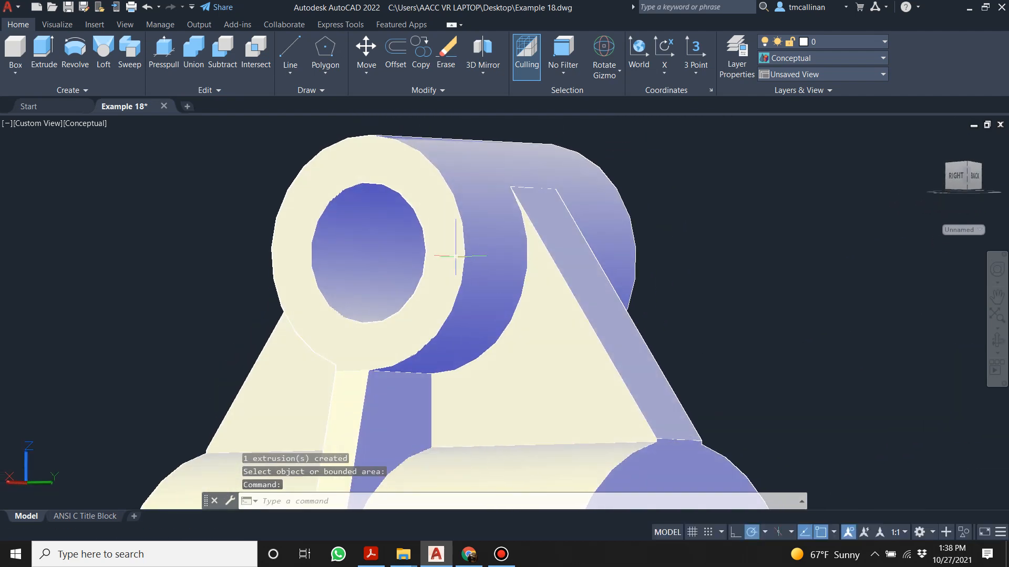
- Undo the centre-line erasures and the union of the bracket solids
key("ctrl+z")
key("ctrl+z")
key("ctrl+z")
key("ctrl+z")
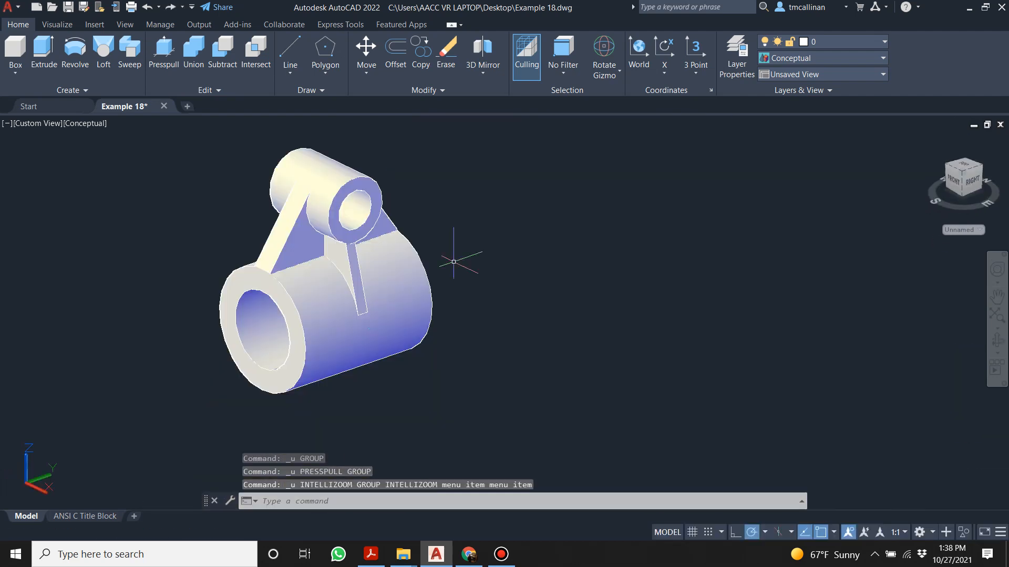
key("ctrl+z")
key("ctrl+z")
key("ctrl+z")
key("ctrl+z")
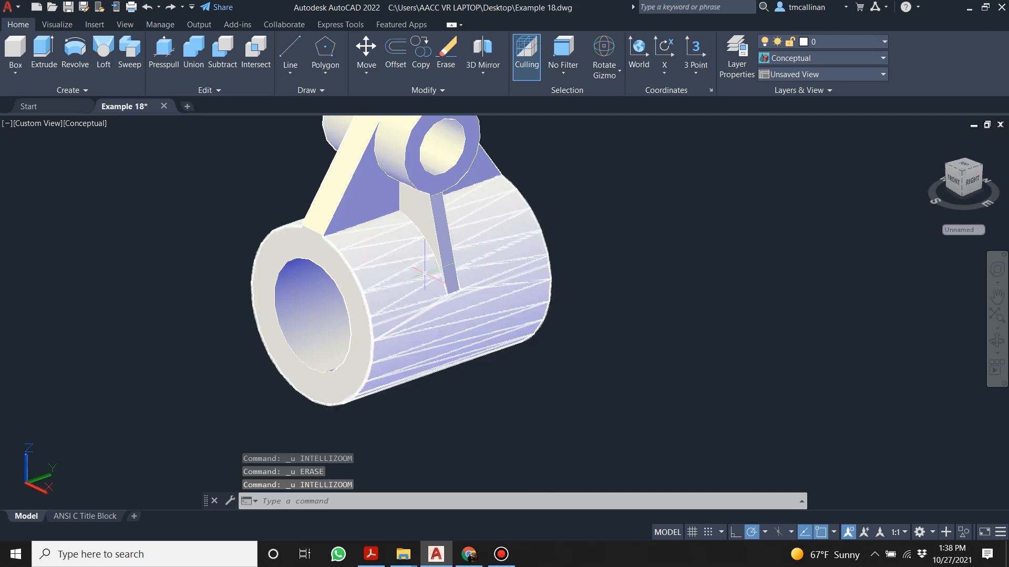
key("ctrl+z")
key("ctrl+z")
key("ctrl+z")
key("ctrl+z")
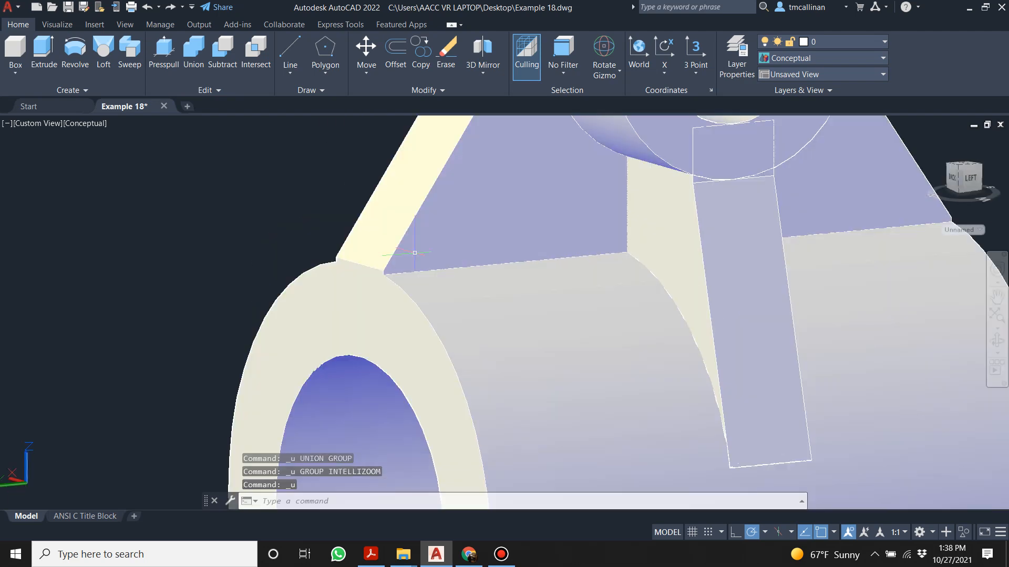
- Undo the presspull that thickened the opposite face of the narrow web
scroll(414, 252, "down", 2)
middle_click_drag(481, 247, 656, 238, "shift")
key("ctrl+z")
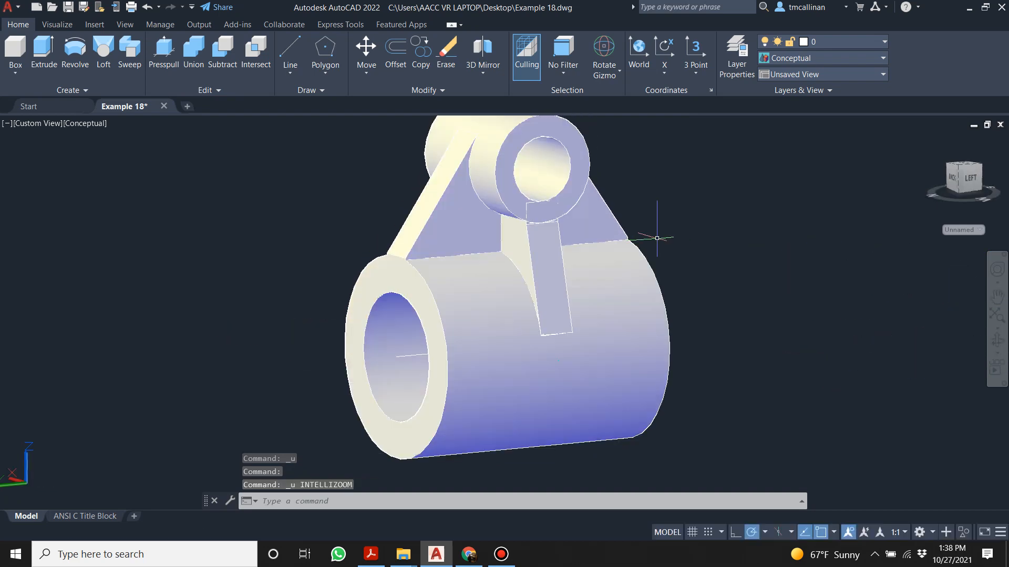
key("ctrl+z")
key("ctrl+z")
key("ctrl+z")
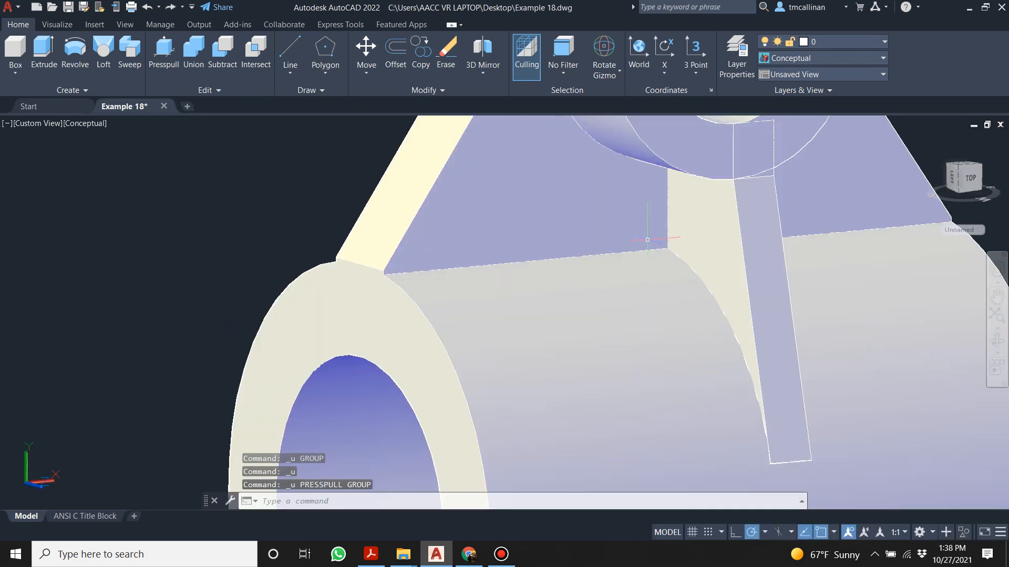
- Try to extrude the side face of the narrow web solid
scroll(395, 231, "down", 2)
middle_click_drag(394, 231, 613, 237, "shift")
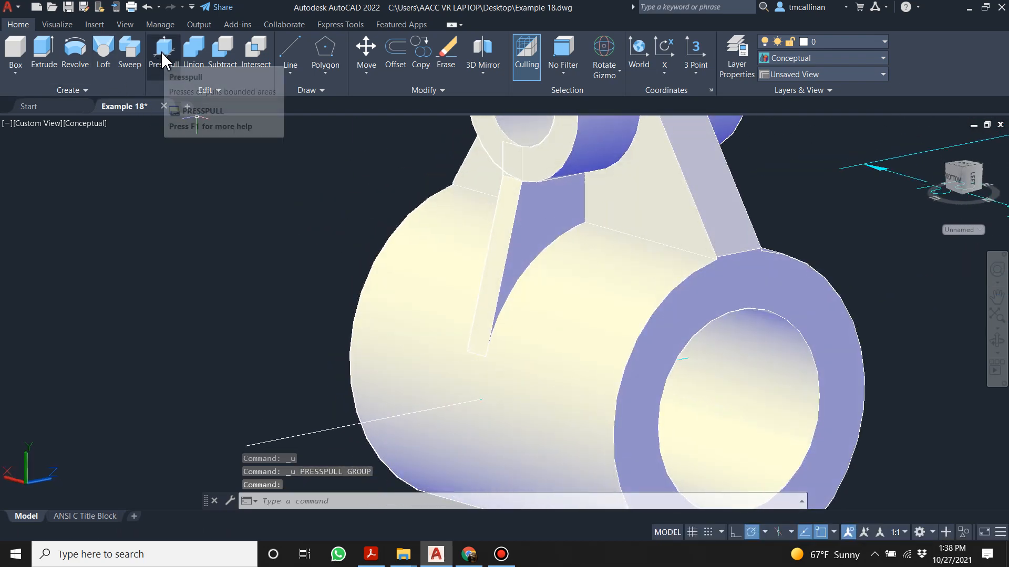
left_click(46, 55)
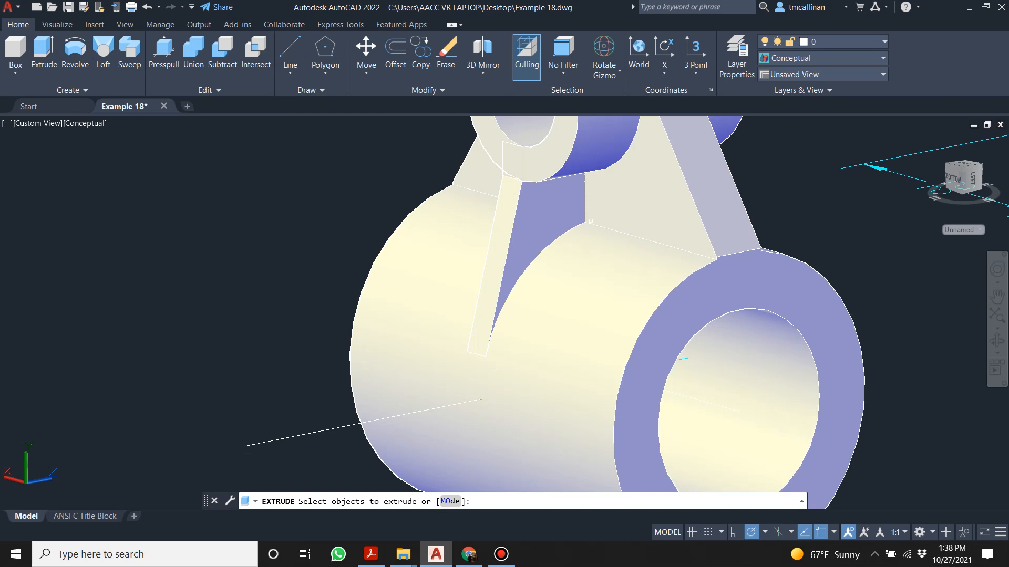
left_click(540, 201)
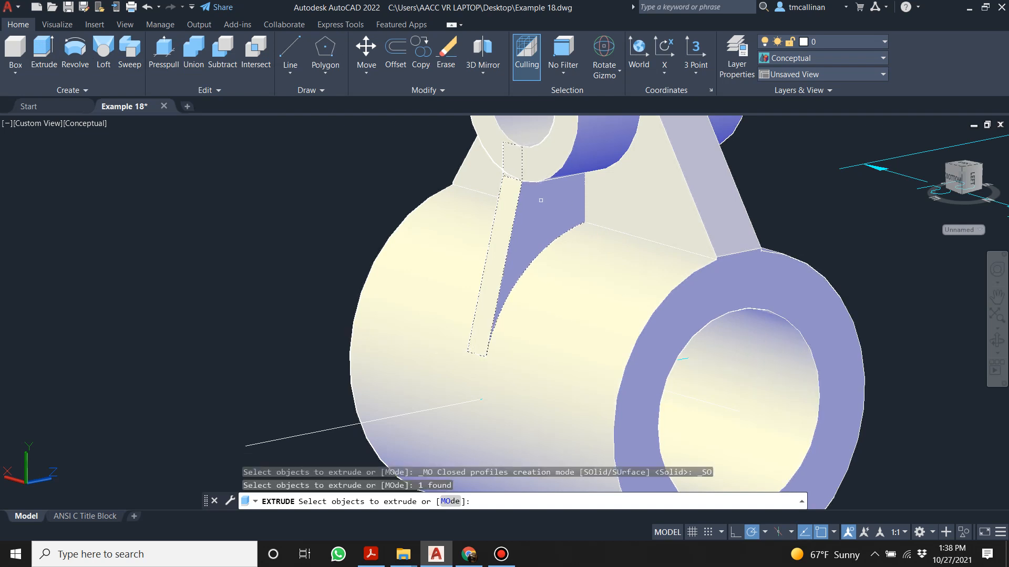
key("Return")
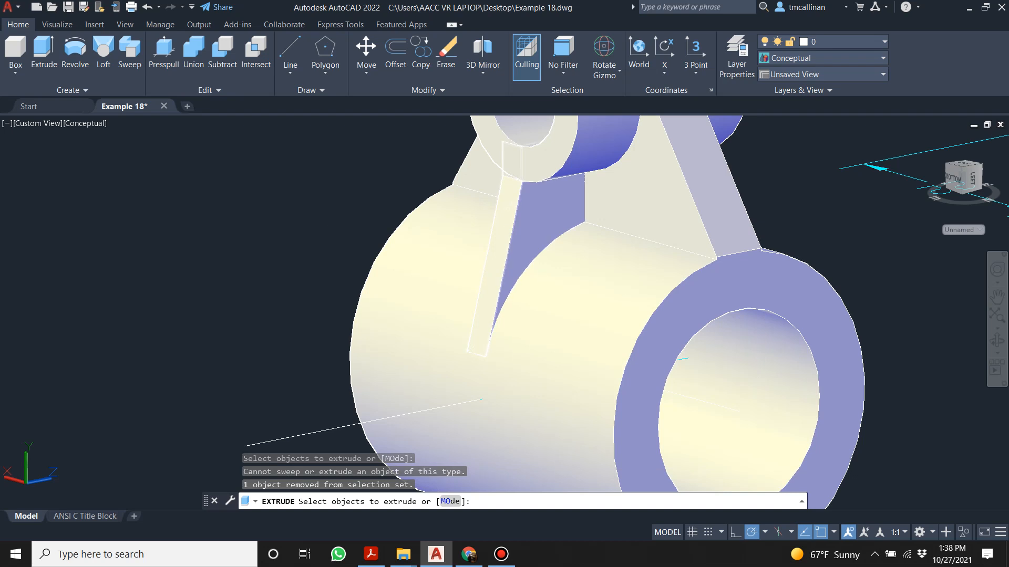
left_click(527, 209)
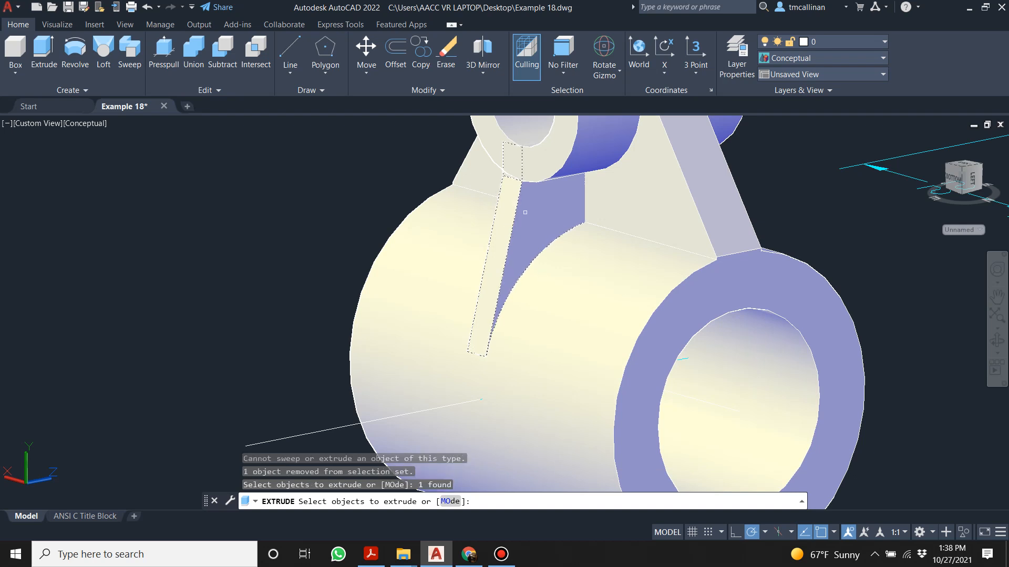
left_click(523, 207)
key("Escape")
key("Escape")
key("Escape")
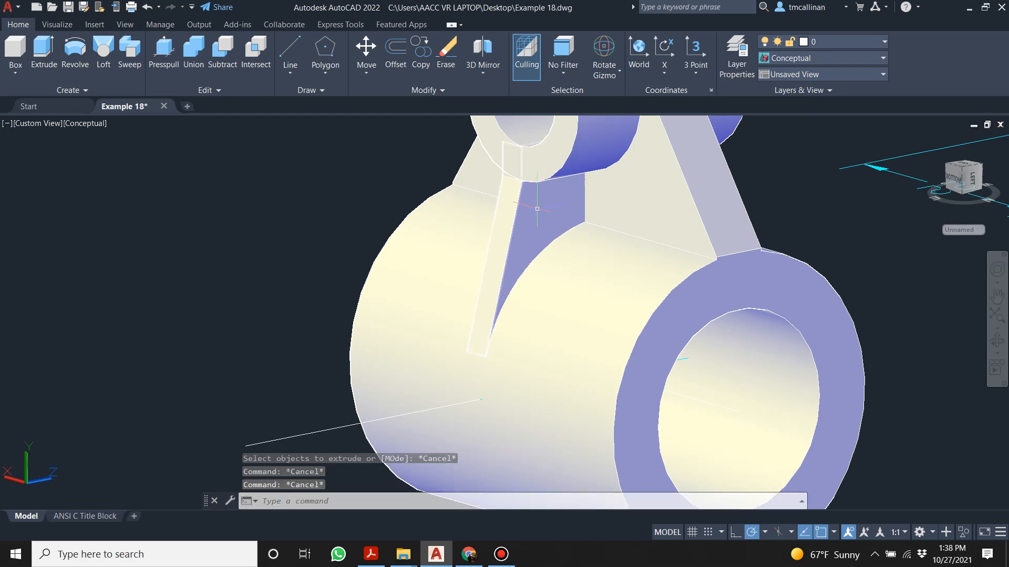
- Retry extruding the narrow web's side face with the web selected before starting Extrude
scroll(544, 181, "down", 4)
scroll(536, 176, "down", 2)
scroll(520, 221, "up", 4)
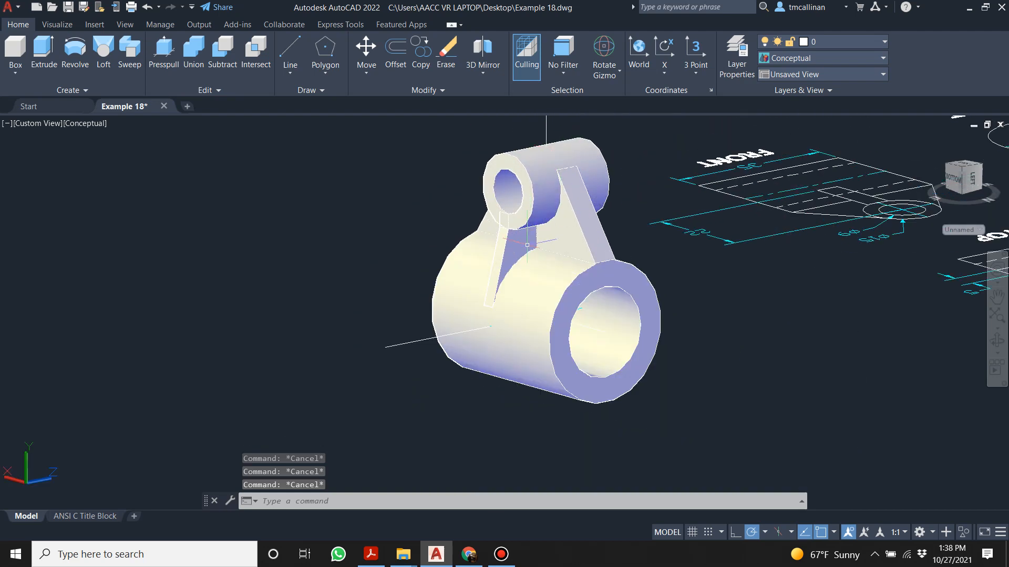
left_click(513, 239)
scroll(525, 226, "up", 4)
key("Escape")
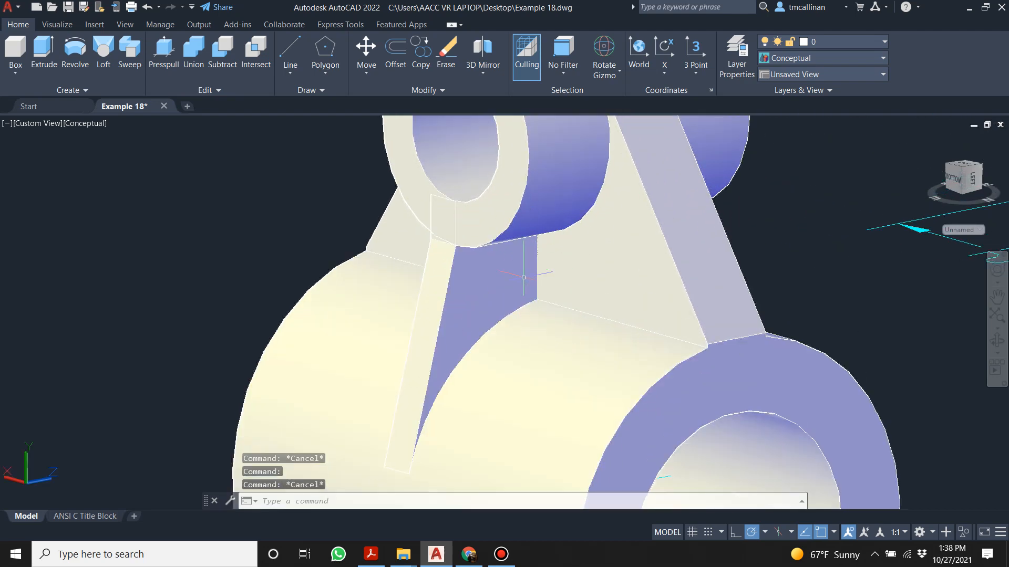
left_click(506, 284)
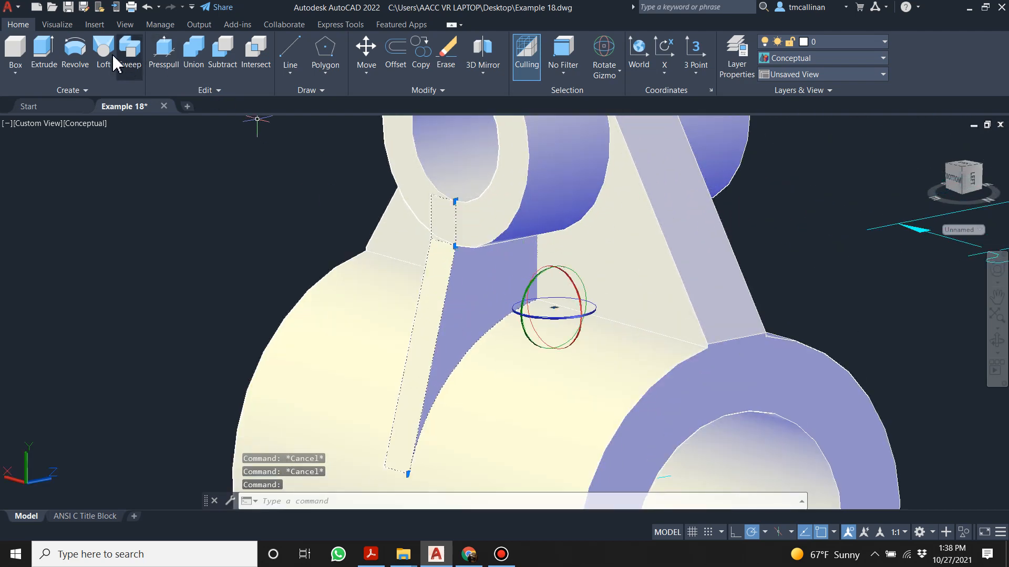
left_click(44, 52)
left_click(490, 290)
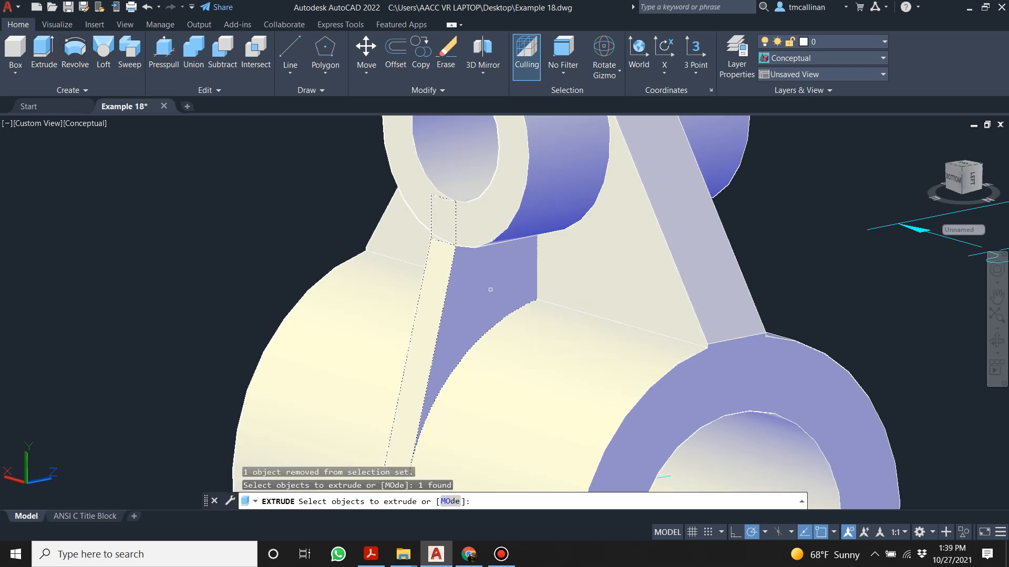
key("Return")
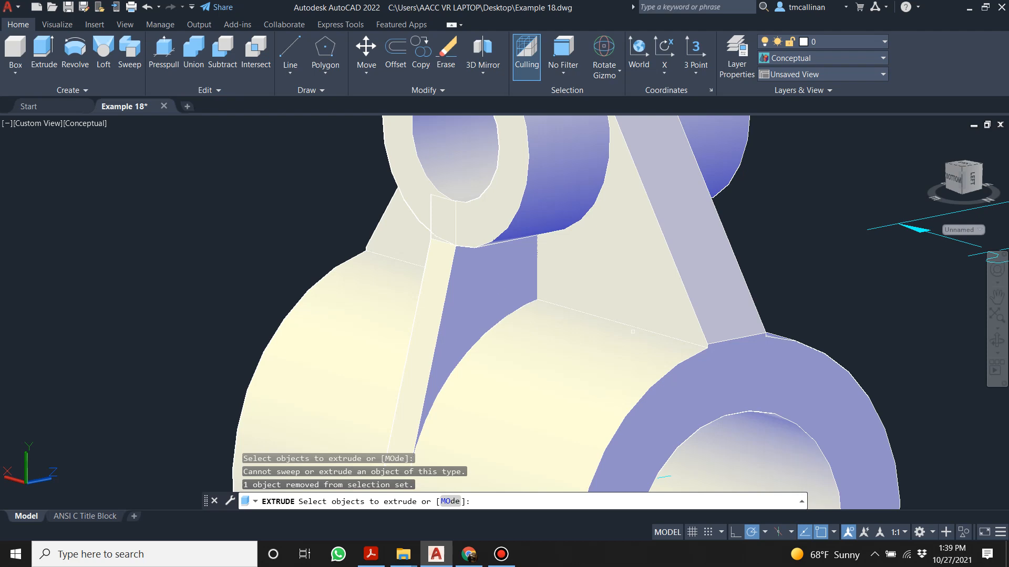
key("Escape")
key("Escape")
- Examine the narrow web's position under the small cylinder from both sides of the bracket
scroll(769, 266, "down", 5)
middle_click_drag(769, 267, 300, 215, "shift")
scroll(357, 228, "down", 4)
scroll(337, 220, "up", 5)
scroll(373, 224, "up", 6)
scroll(294, 216, "down", 3)
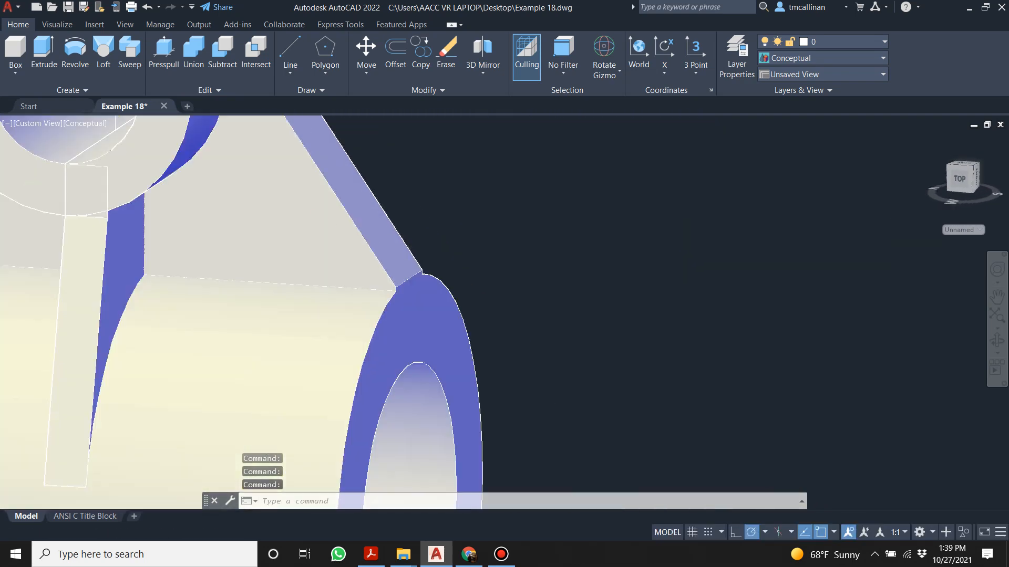
scroll(185, 212, "up", 2)
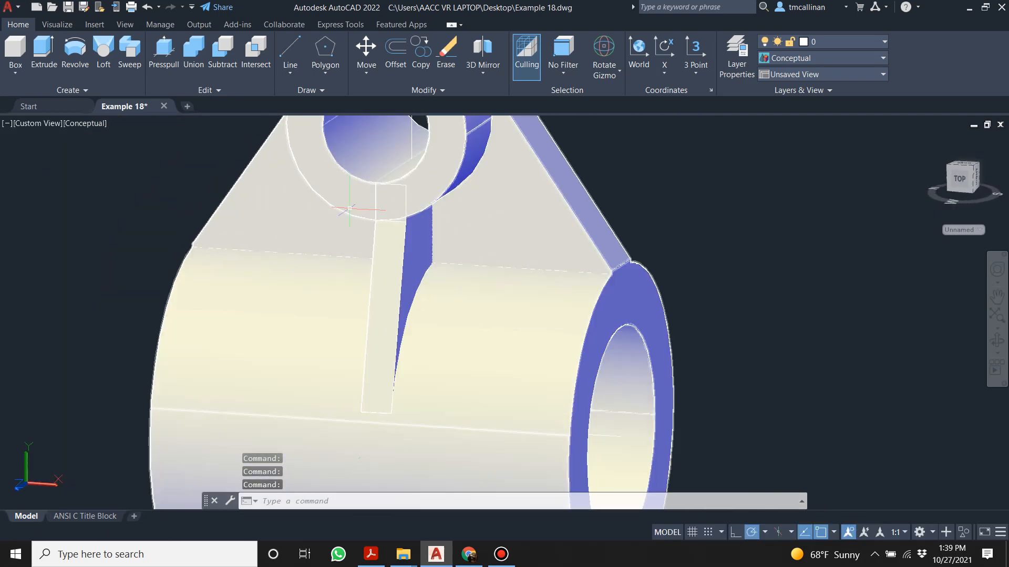
middle_click_drag(420, 248, 502, 223, "shift")
left_click(501, 216)
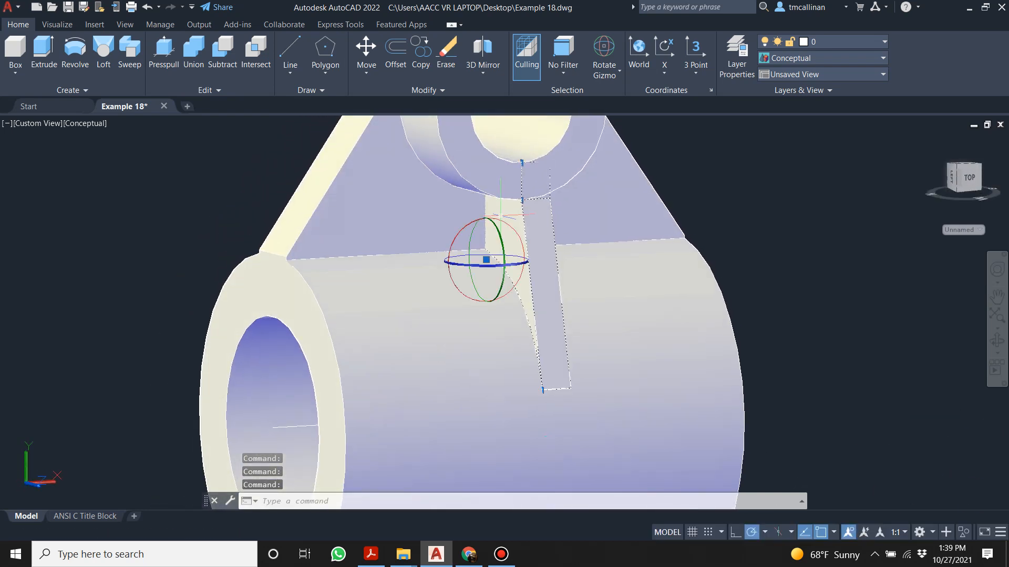
key("Escape")
- Undo back through the narrow web's extrusion to restore its flat region
key("ctrl+z")
key("ctrl+z")
key("ctrl+z")
key("ctrl+z")
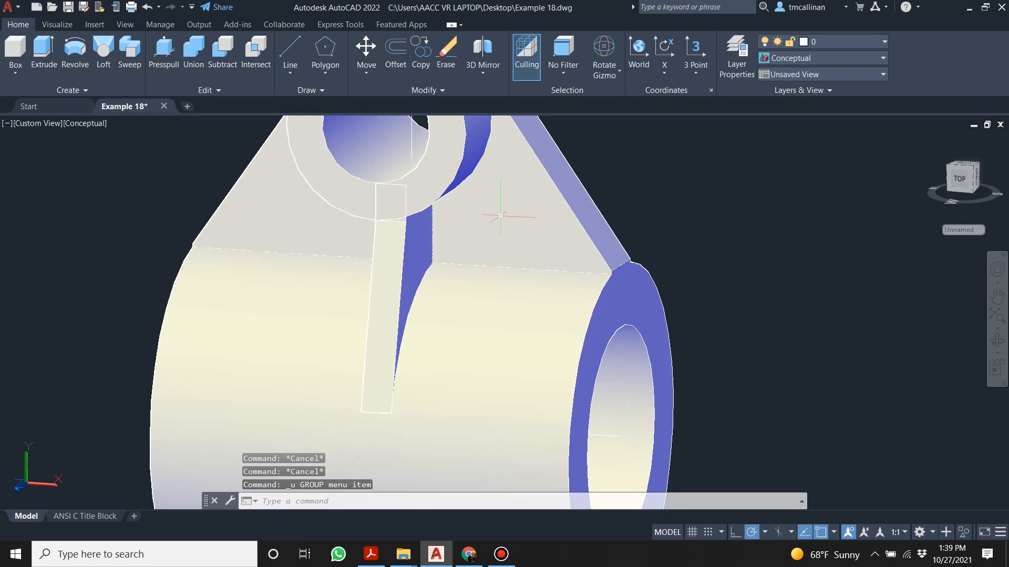
key("ctrl+z")
key("ctrl+z")
key("ctrl+z")
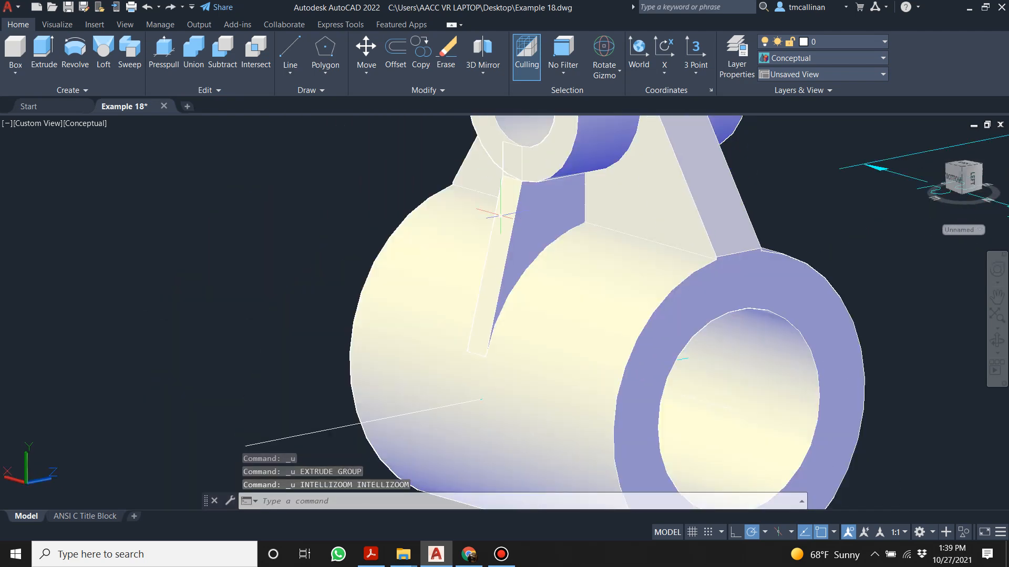
key("ctrl+z")
key("ctrl+z")
key("ctrl+z")
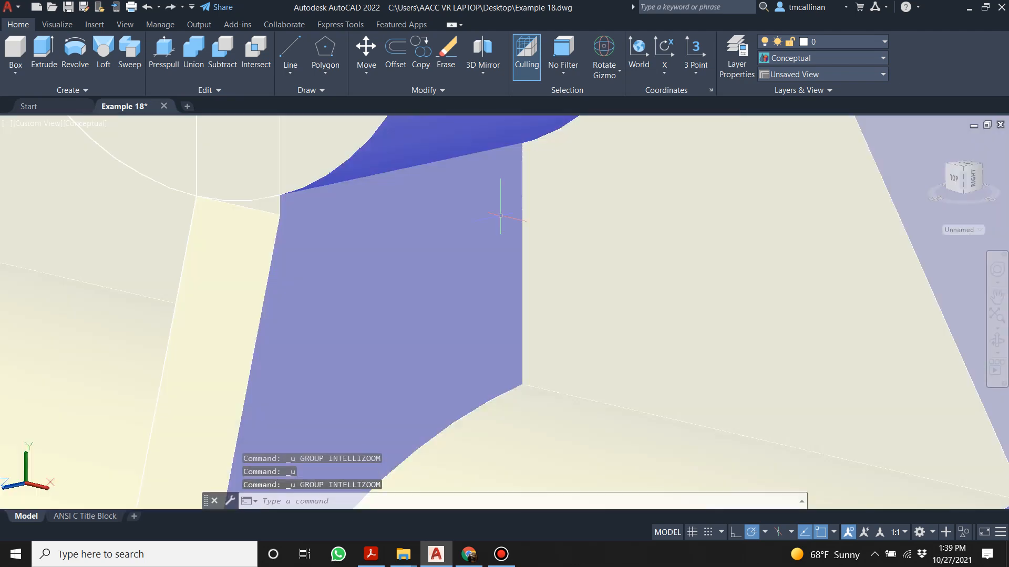
- Try to extrude the narrow web's flat region using the Path option
middle_click_drag(485, 216, 455, 223, "shift")
left_click(422, 225)
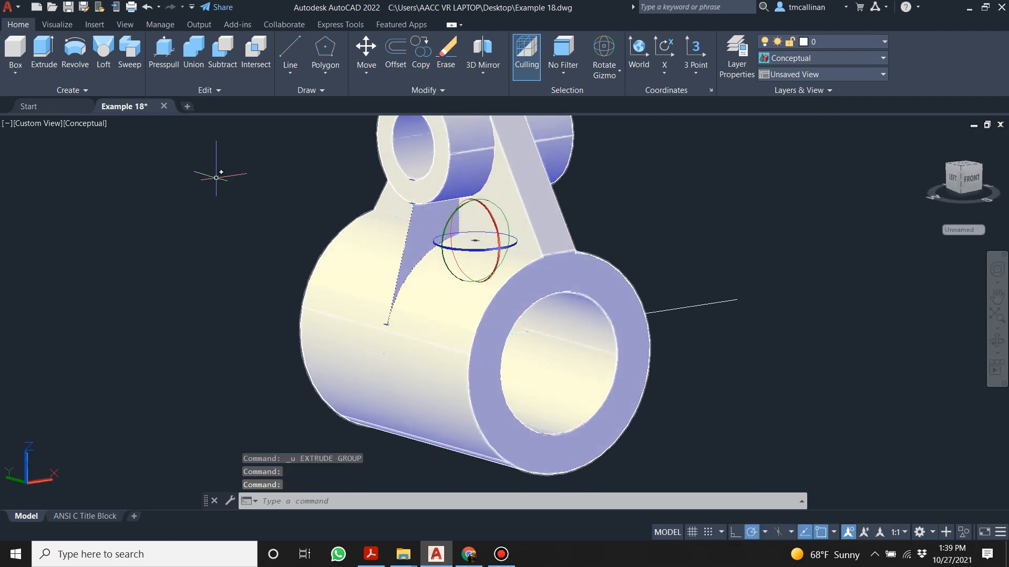
left_click(47, 59)
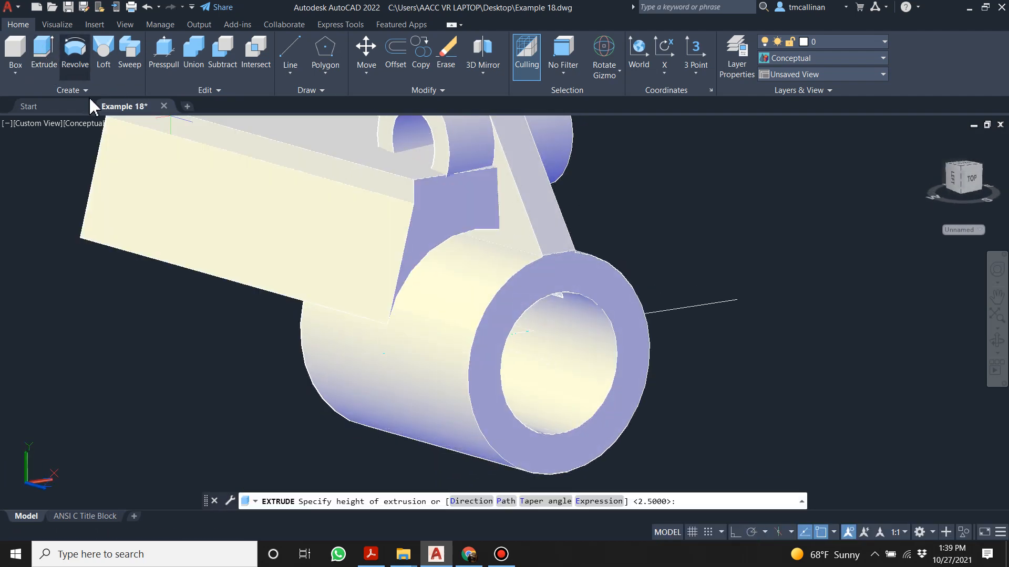
middle_click_drag(342, 225, 435, 234, "shift")
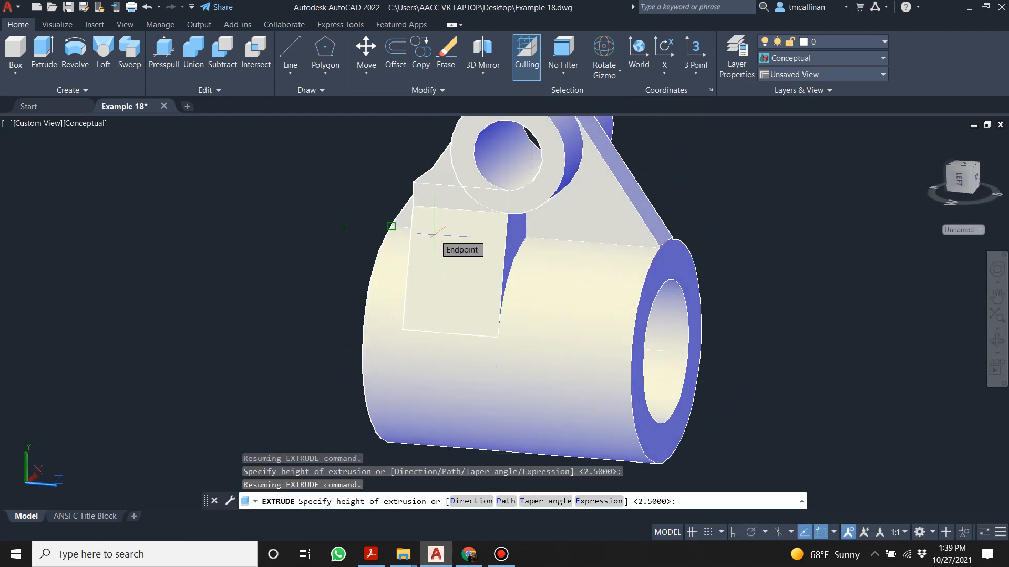
type("p")
key("Return")
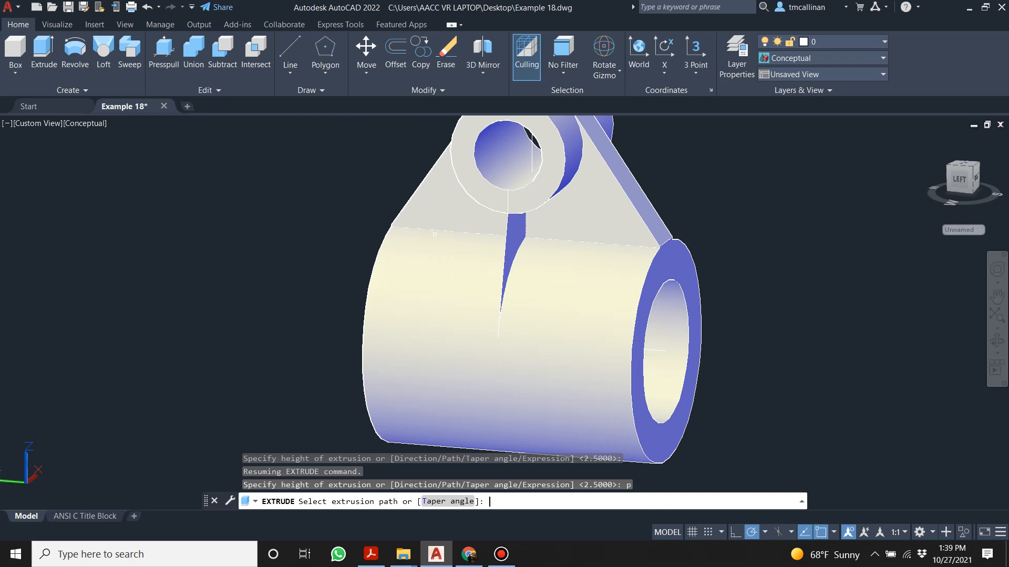
key("Escape")
key("Escape")
key("Escape")
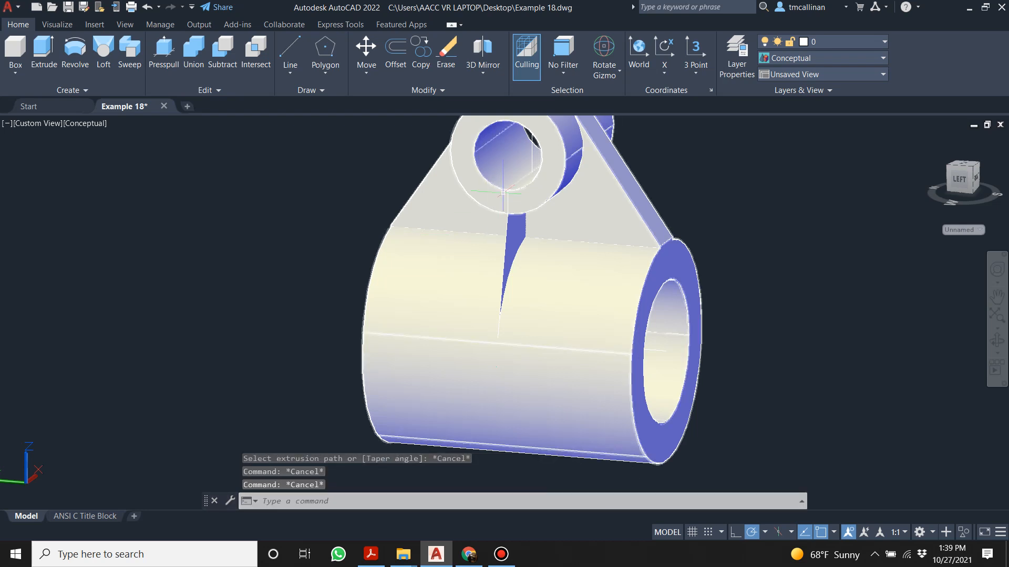
- Try Presspull on the narrow web's flat region under the small cylinder
left_click(161, 56)
left_click(517, 230)
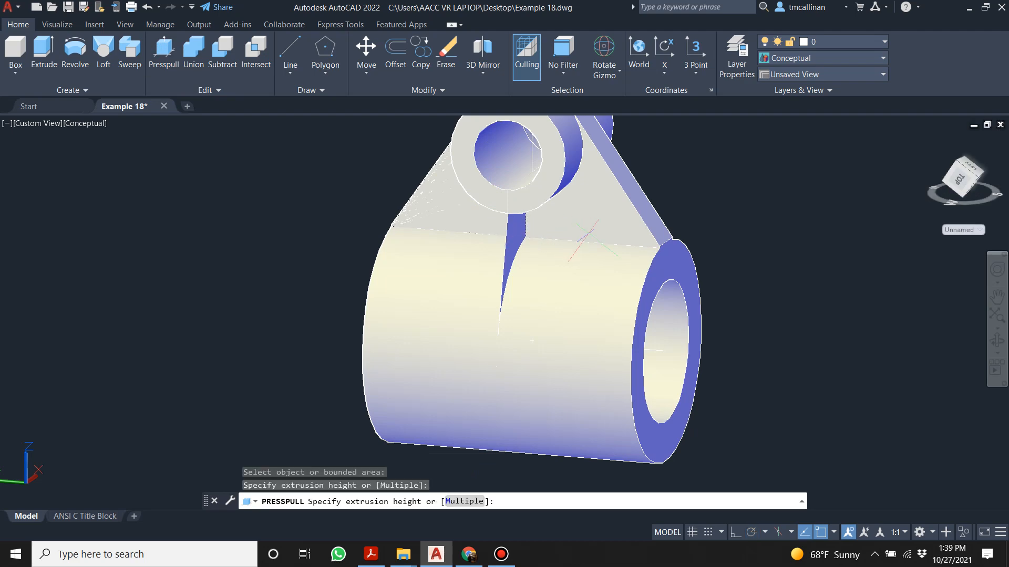
middle_click_drag(588, 236, 565, 252, "shift")
key("Escape")
key("Escape")
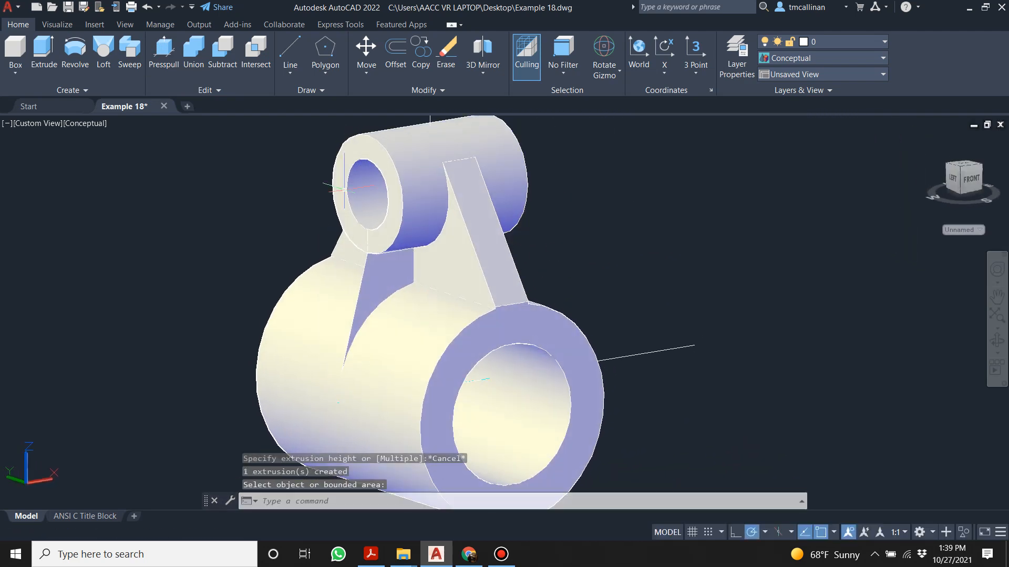
- Try extruding the narrow web's flat region along a direction picked from the bottom of the small cylinder's bore, and undo it
left_click(44, 48)
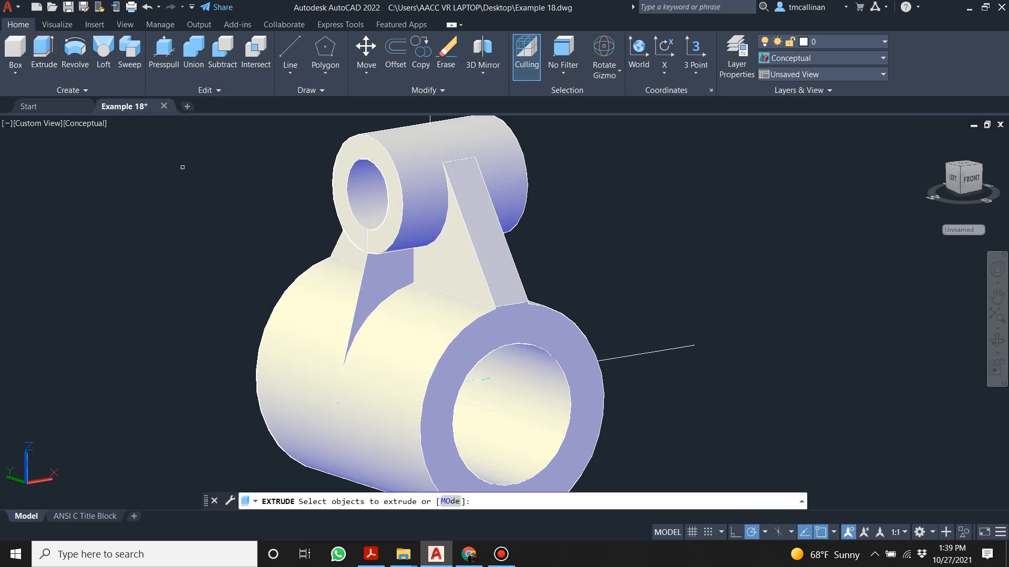
left_click(369, 262)
middle_click_drag(483, 267, 463, 294, "shift")
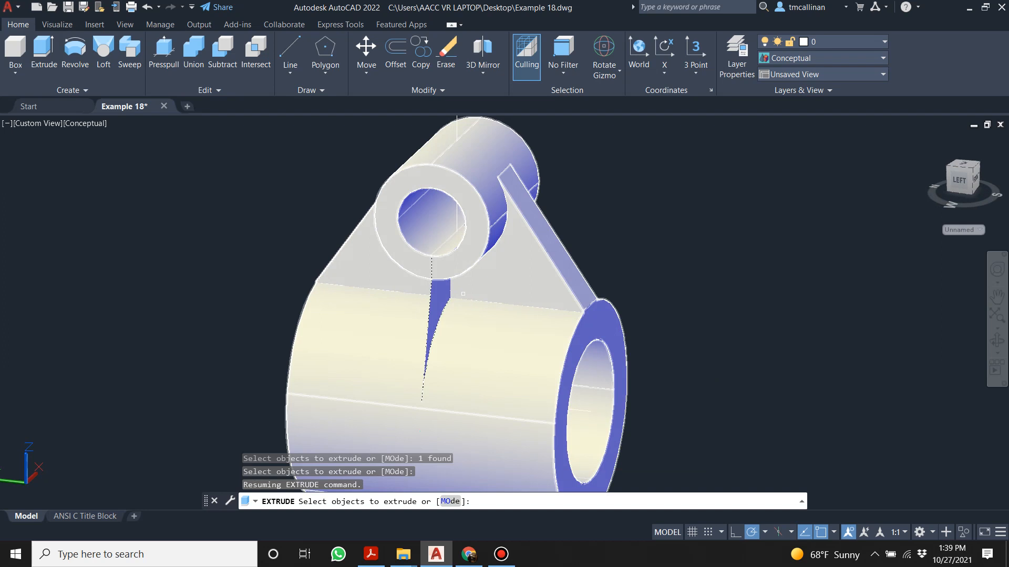
key("Return")
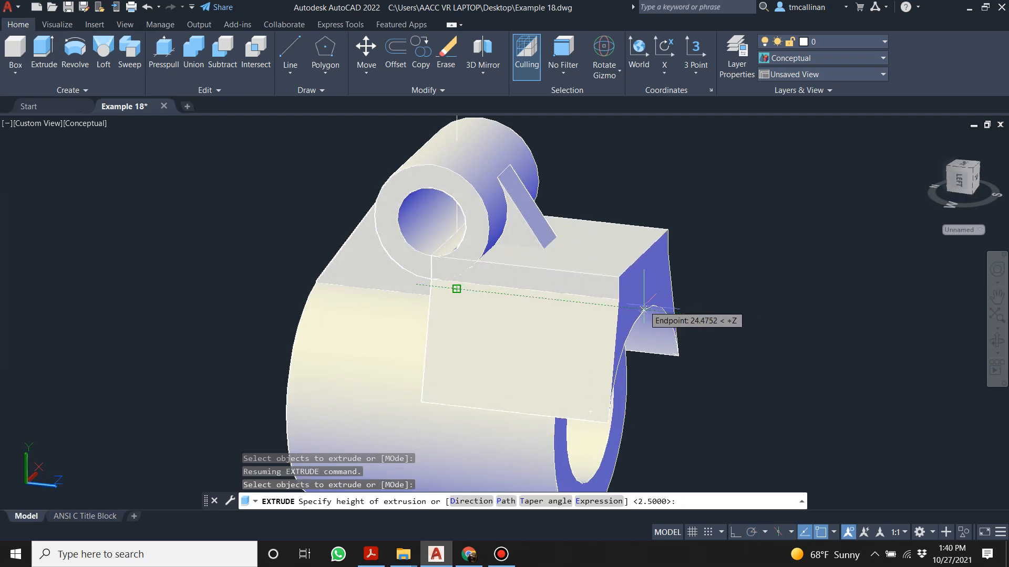
type("d")
key("Return")
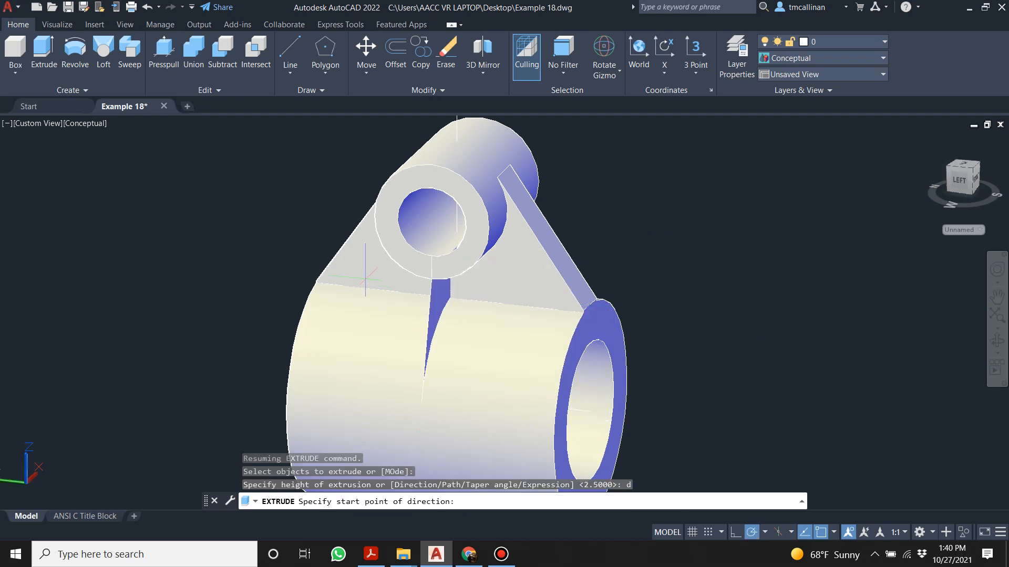
left_click(431, 256)
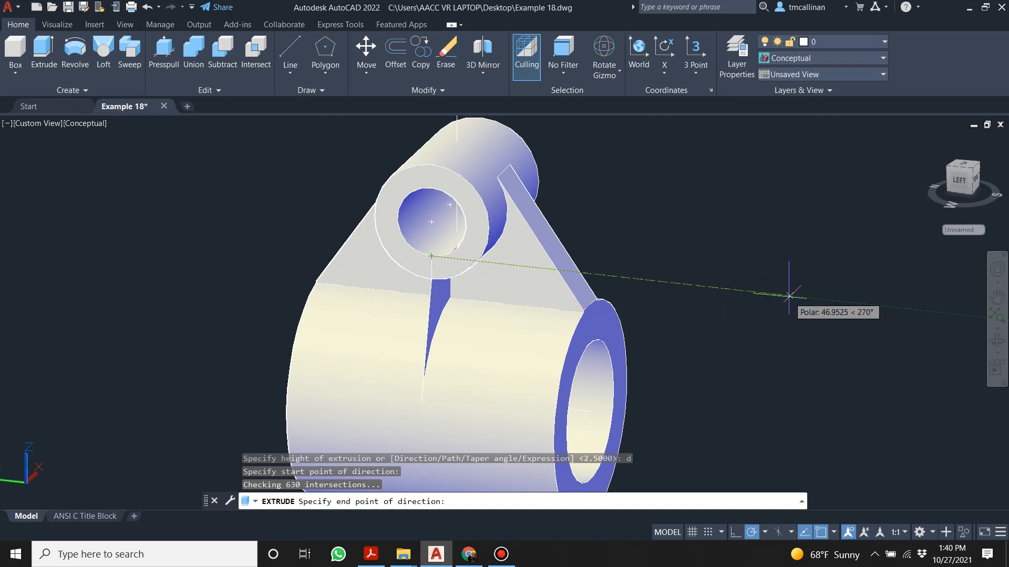
left_click(785, 294)
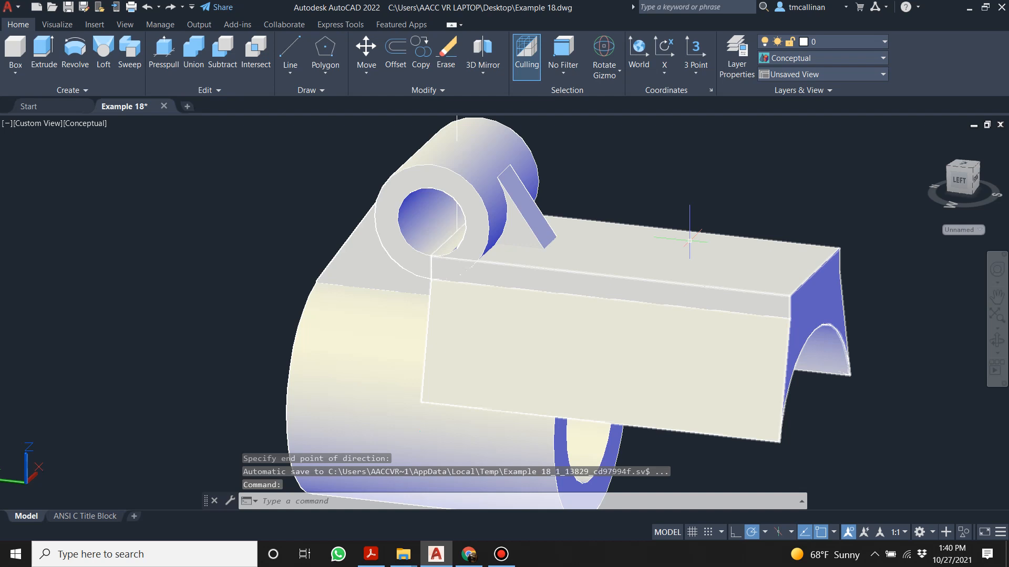
key("Escape")
key("ctrl+z")
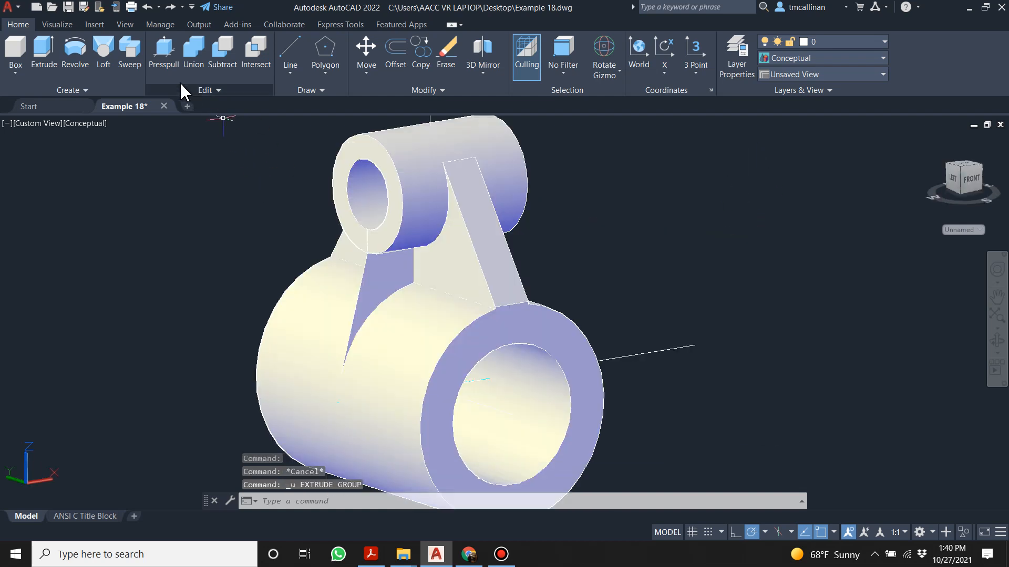
- Extrude the narrow web's flat region to a height of 2.5
left_click(44, 50)
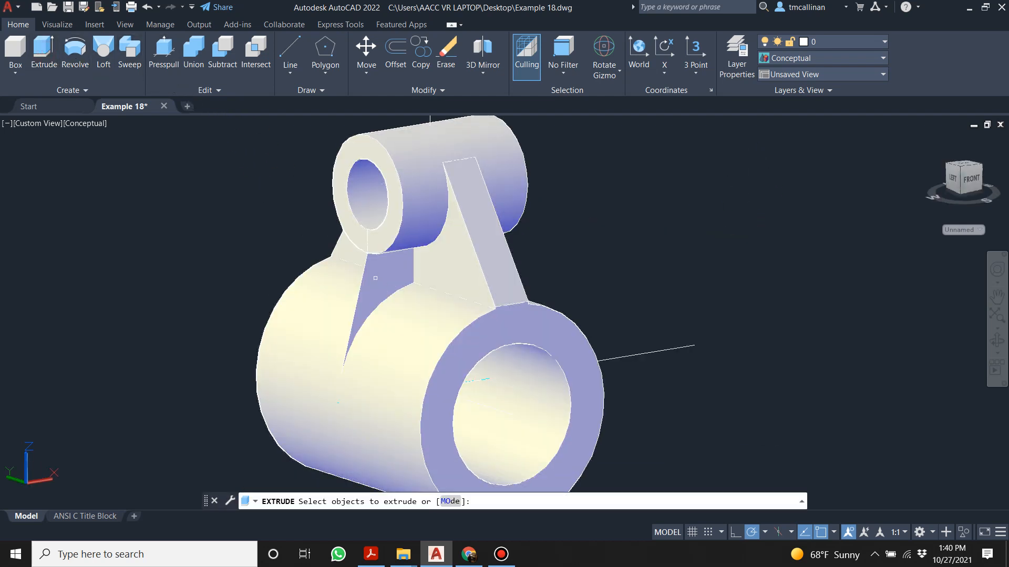
left_click(375, 278)
key("Return")
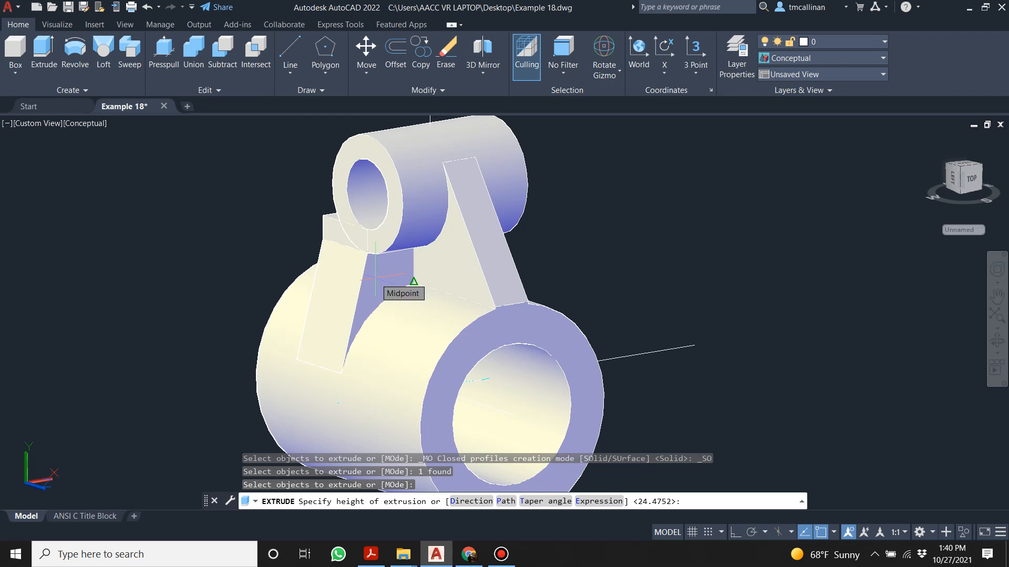
type("2.5")
key("Return")
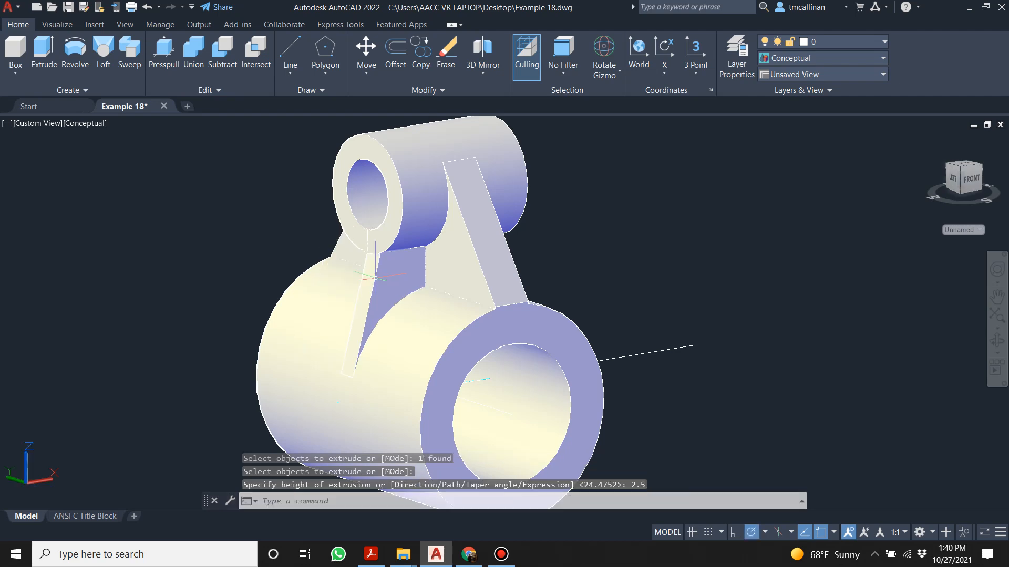
key("Escape")
- Try to extrude the narrow web solid from its opposite side face
middle_click_drag(318, 265, 542, 281, "shift")
scroll(321, 268, "up", 5)
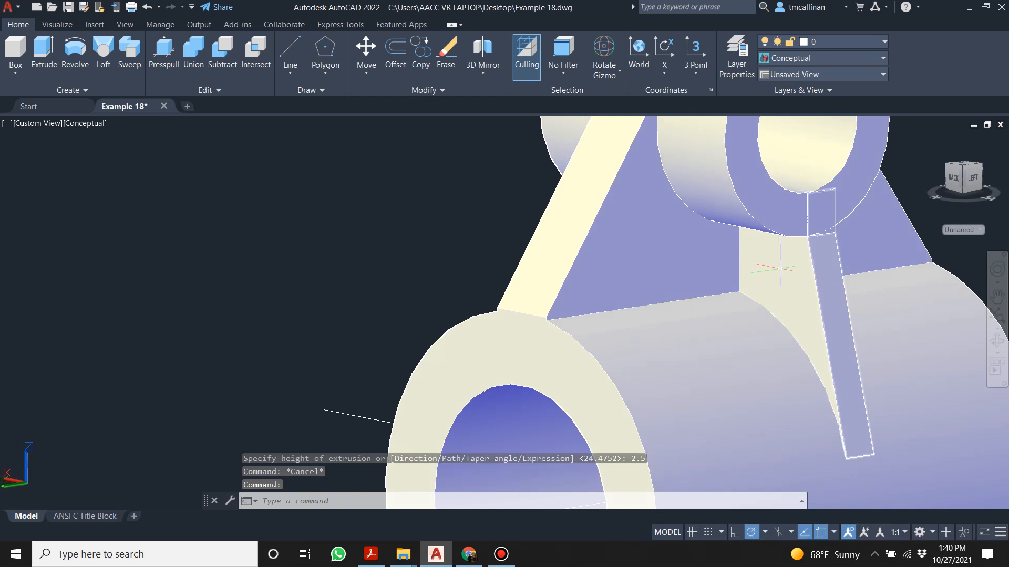
left_click(43, 50)
left_click(801, 266)
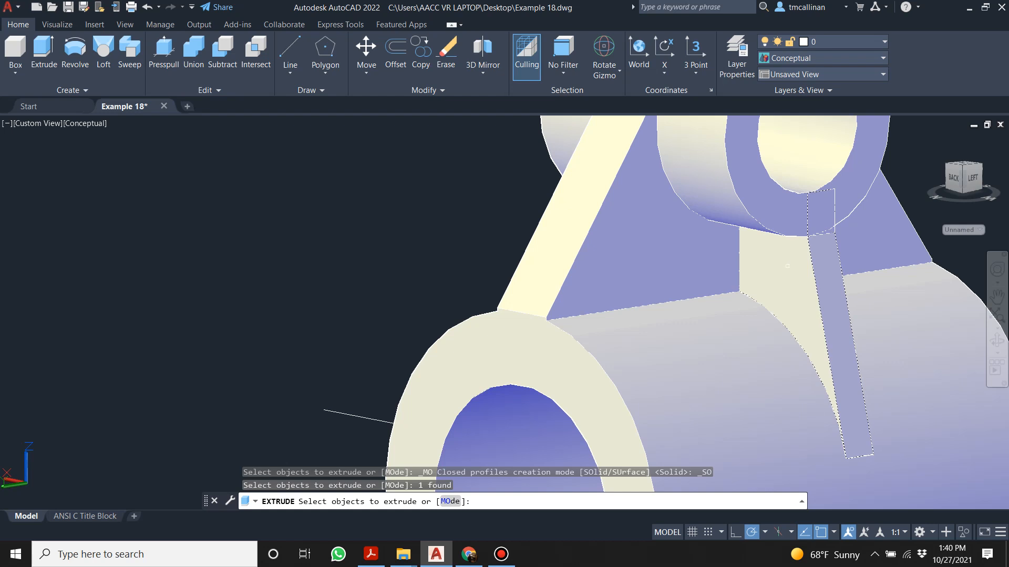
key("Return")
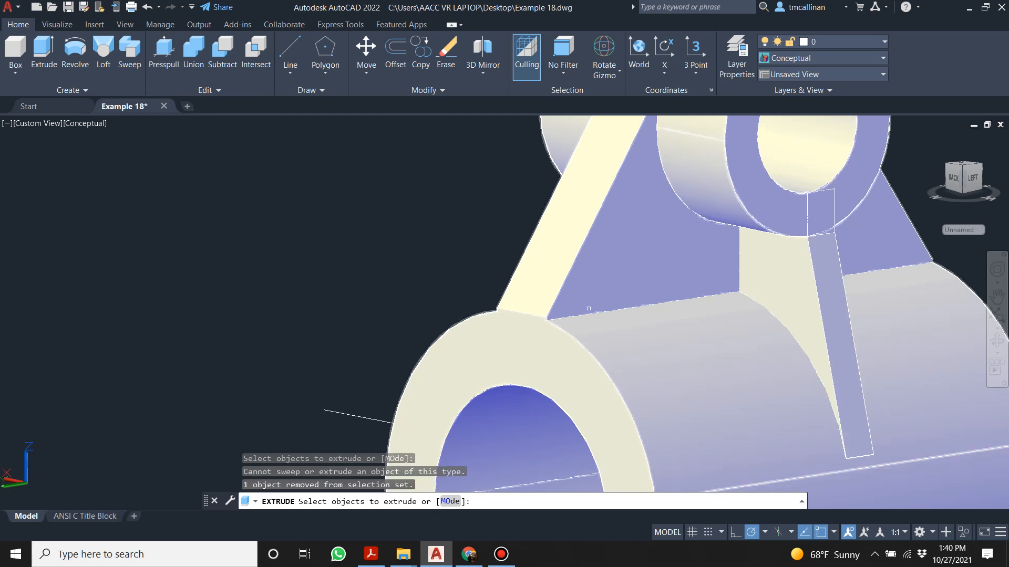
scroll(660, 305, "down", 5)
key("Escape")
key("Escape")
key("Escape")
key("Escape")
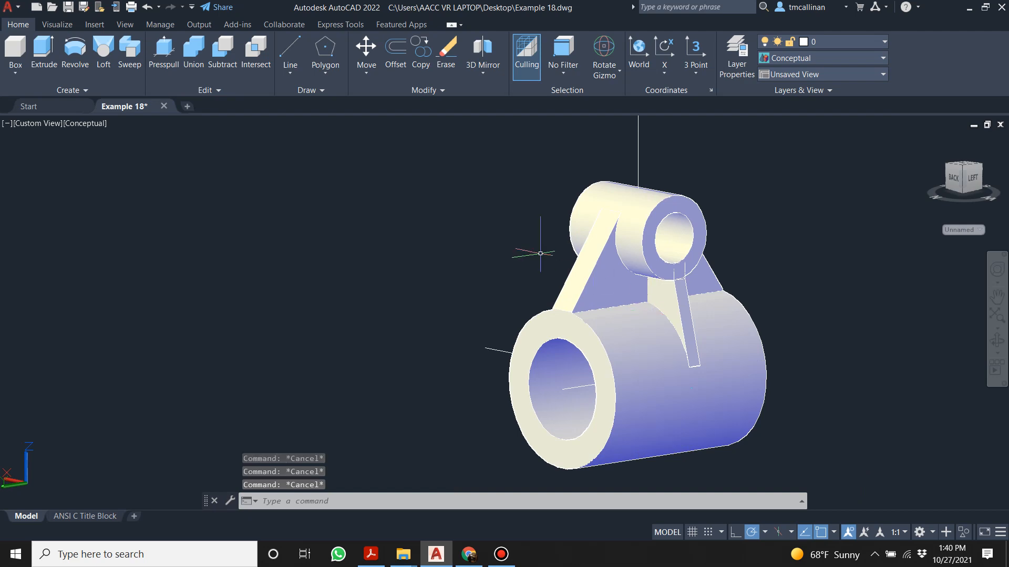
- Examine the narrow web's faces and edges where it meets the small cylinder
middle_click_drag(610, 263, 646, 318, "shift")
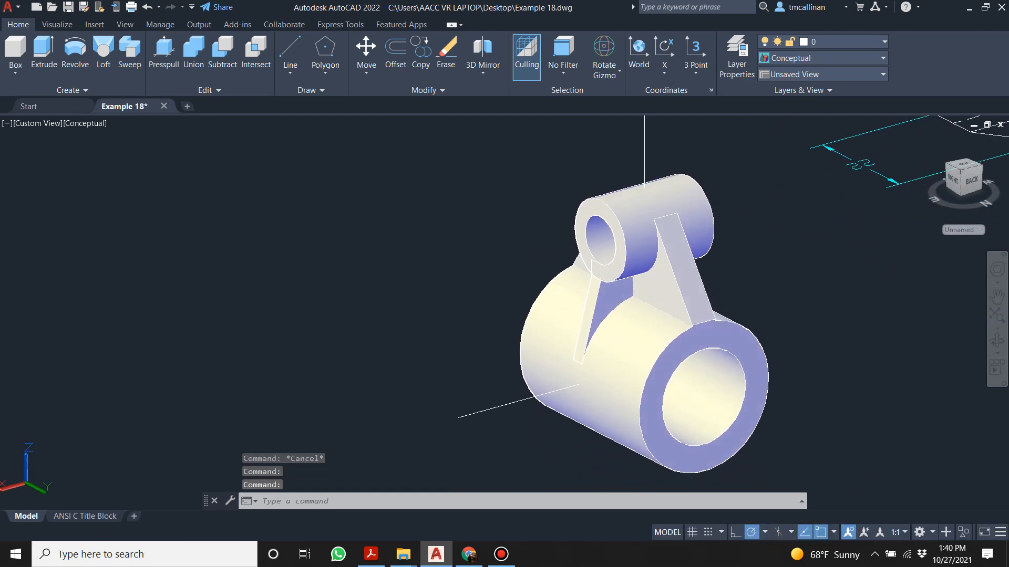
scroll(633, 289, "up", 5)
left_click(349, 279)
scroll(343, 279, "down", 3)
key("Escape")
key("Escape")
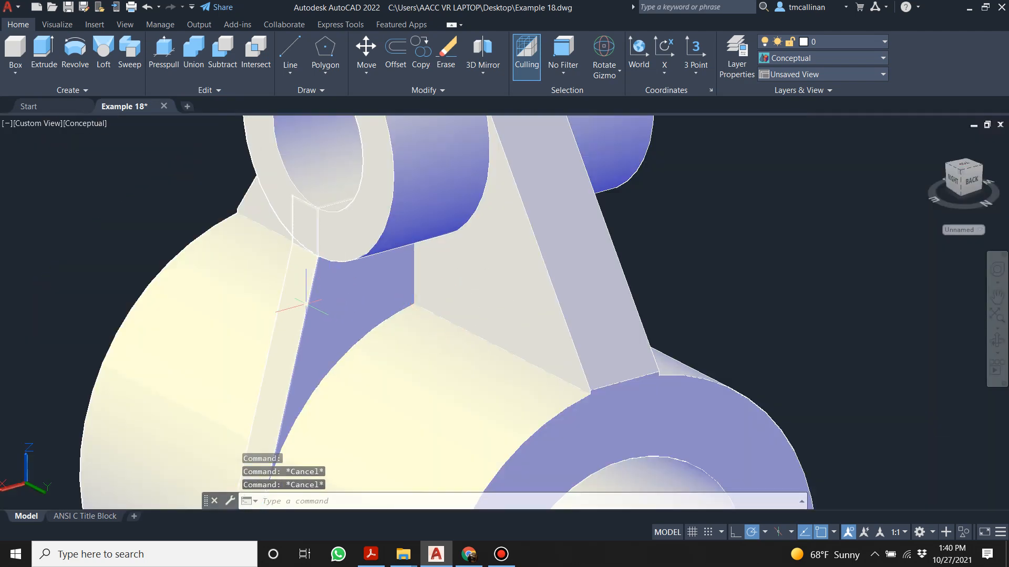
left_click(308, 300)
key("Escape")
key("Escape")
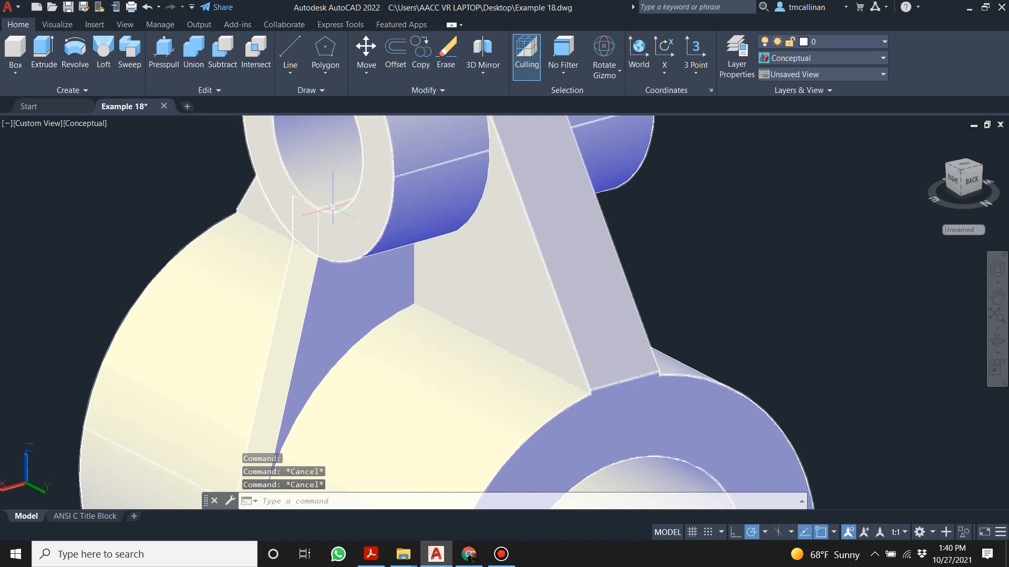
left_click(318, 230)
key("Escape")
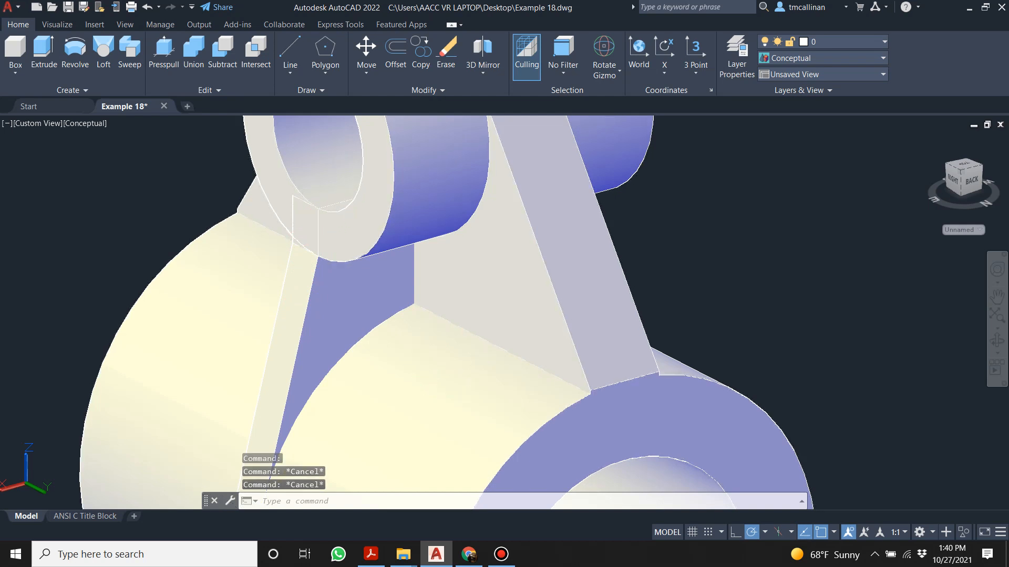
scroll(319, 241, "down", 4)
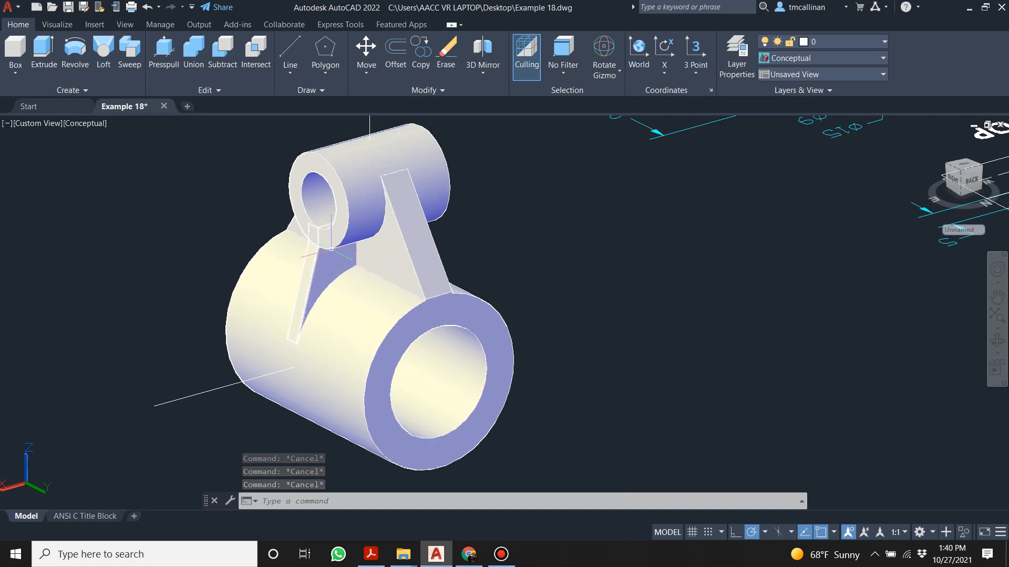
- Try Extrude once more on the side face of the narrow web
left_click(324, 262)
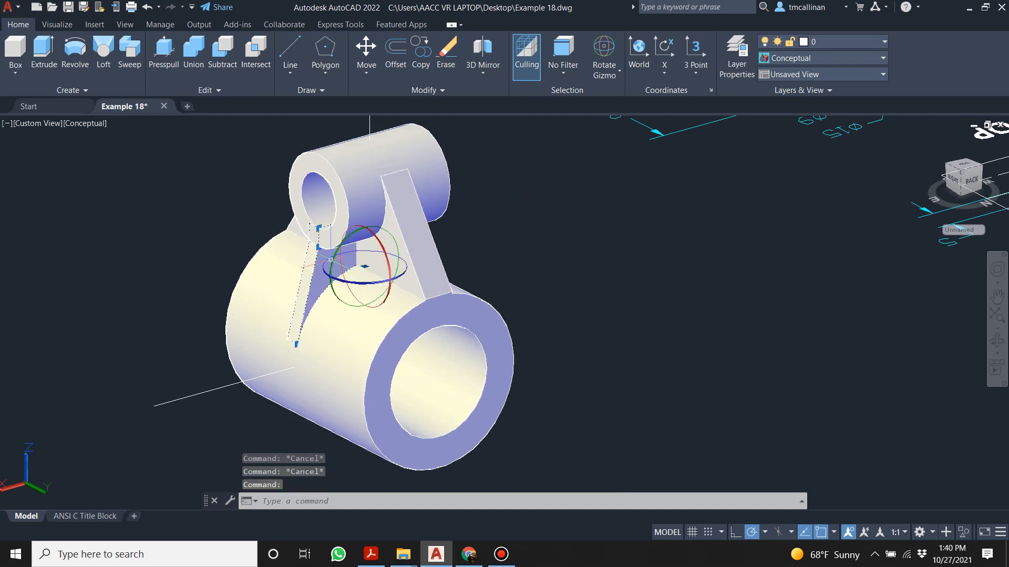
scroll(330, 248, "up", 2)
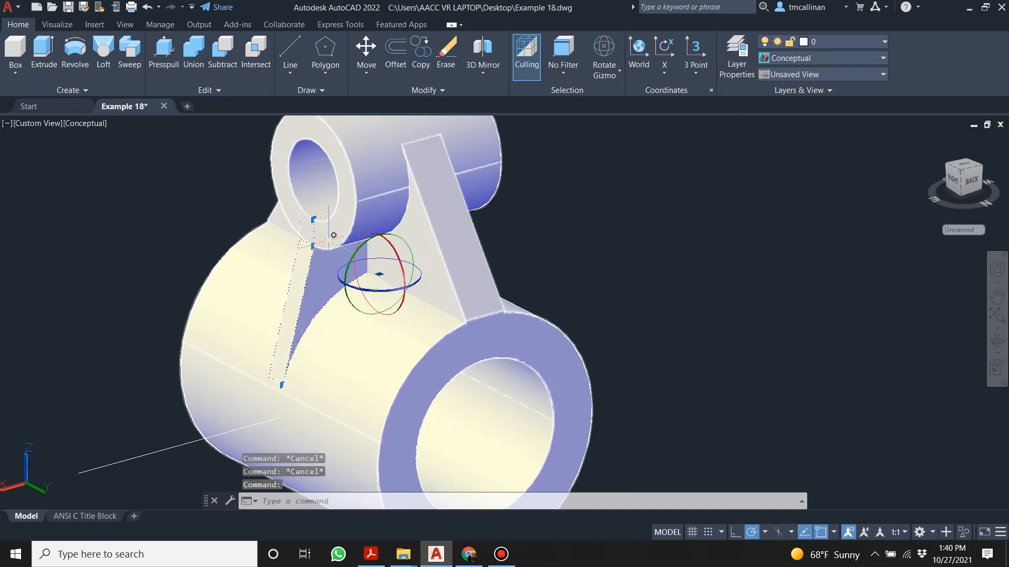
left_click(44, 52)
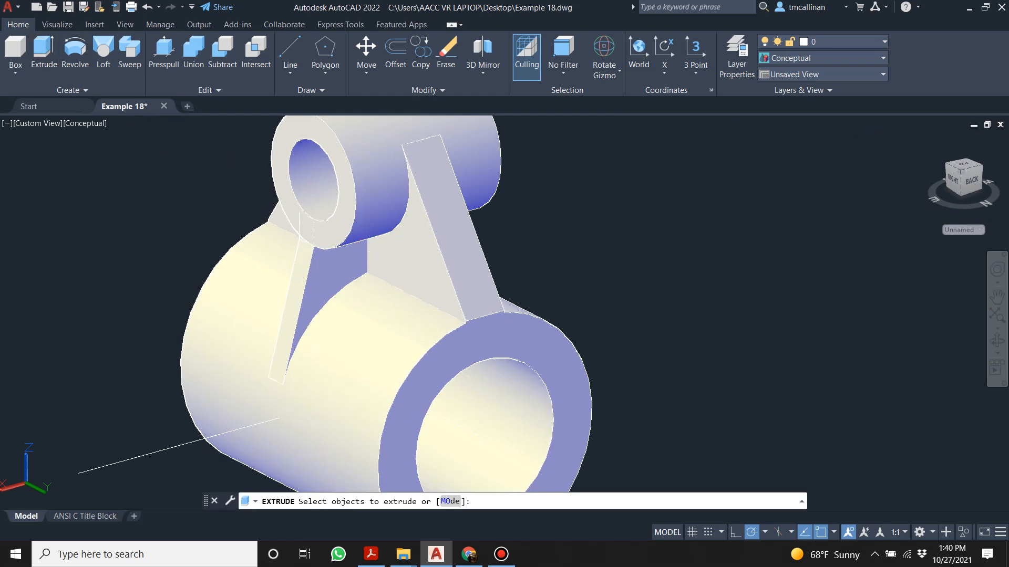
left_click(314, 272)
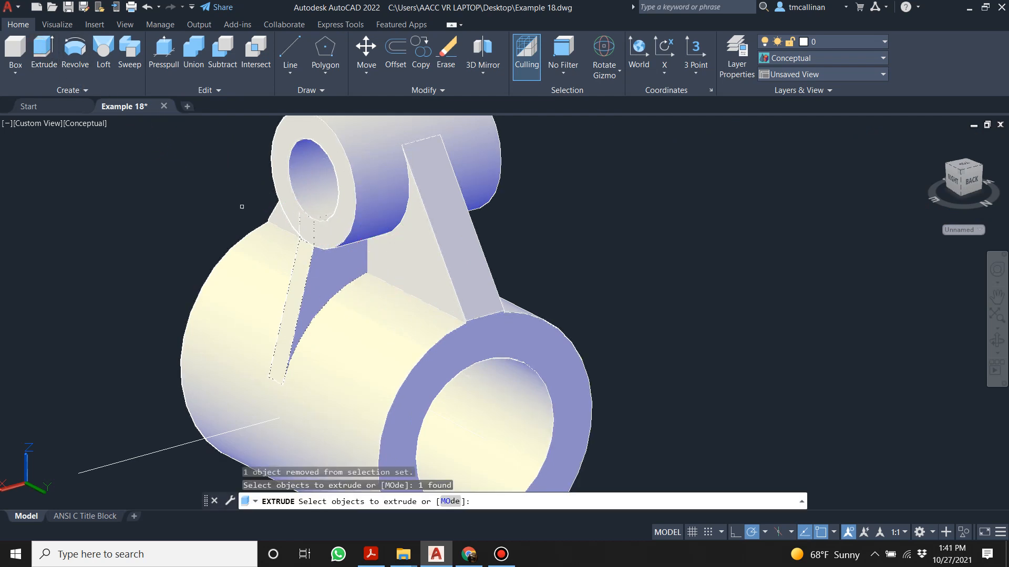
key("Escape")
- Presspull the narrow web's side face outward by 2.5
left_click(164, 52)
left_click(325, 277)
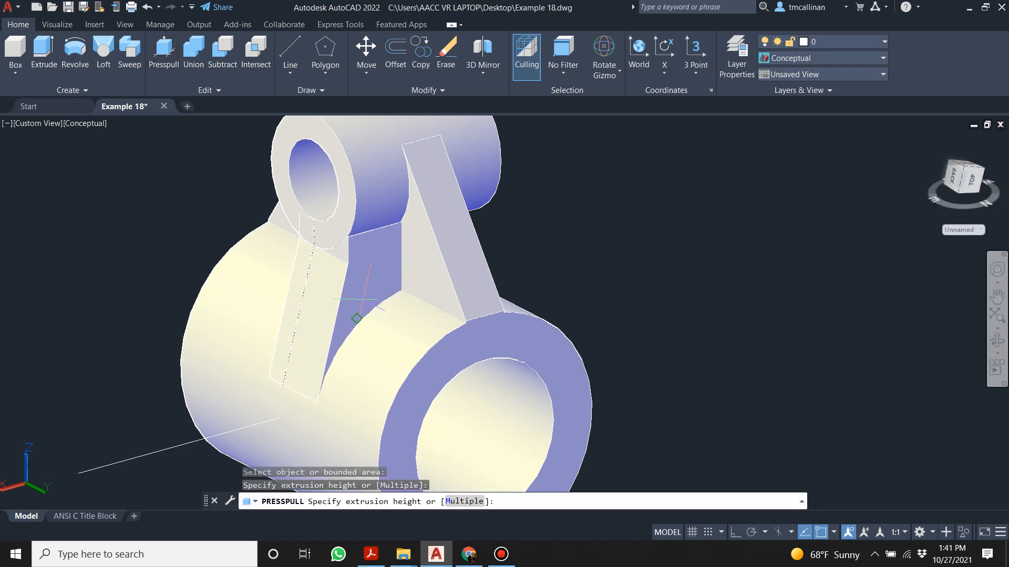
mouse_move(362, 299)
middle_mouse_down("shift")
mouse_move(293, 285)
mouse_move(315, 277)
mouse_move(373, 286)
middle_mouse_up("shift")
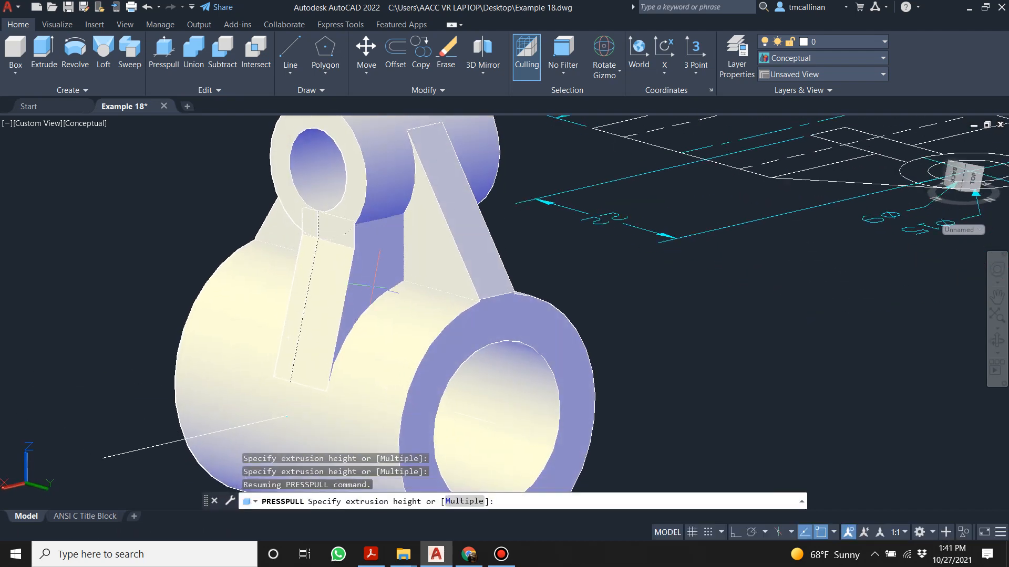
key("Return")
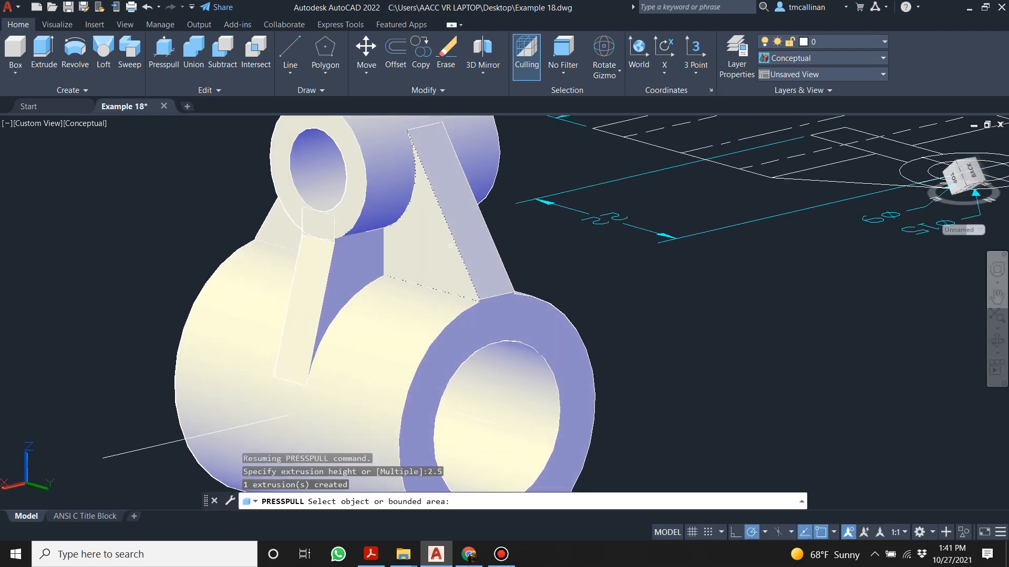
- Presspull the opposite side face of the narrow tapered web outward by 2.5
scroll(371, 247, "down", 10)
scroll(220, 219, "up", 8)
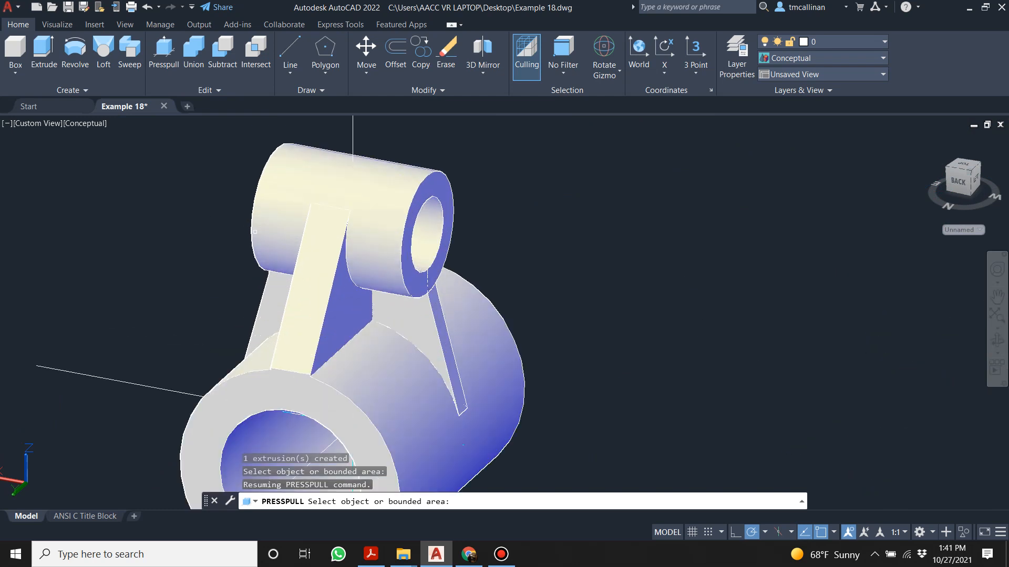
left_click(163, 52)
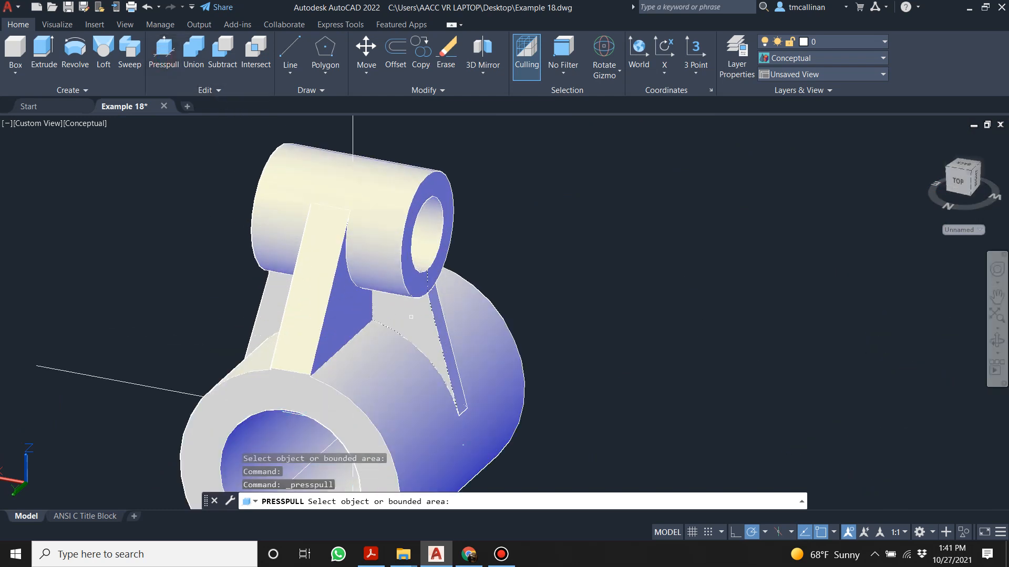
left_click(437, 346)
type("2.")
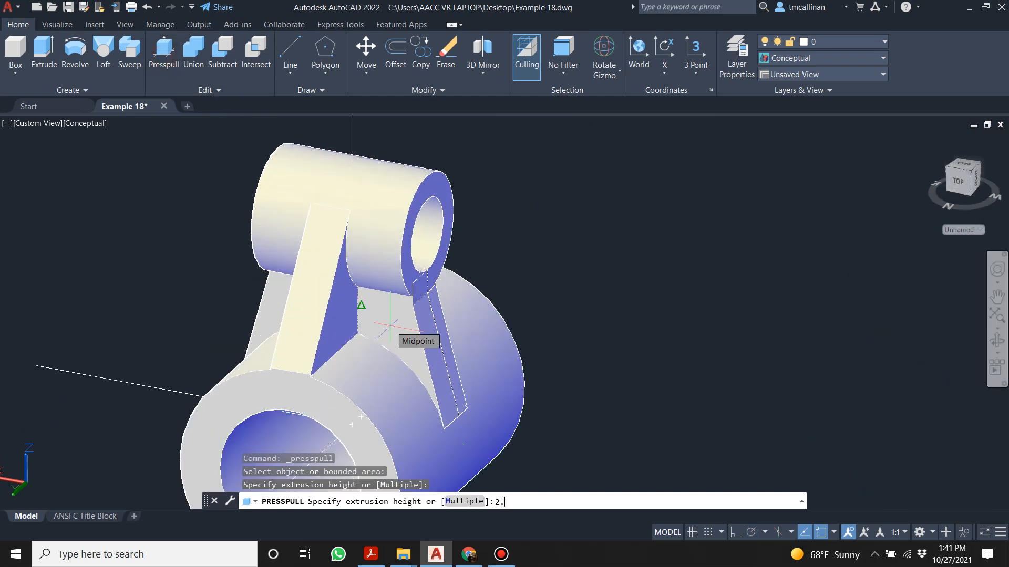
type("5")
key("Return")
middle_click_drag(390, 326, 505, 295, "shift")
key("Escape")
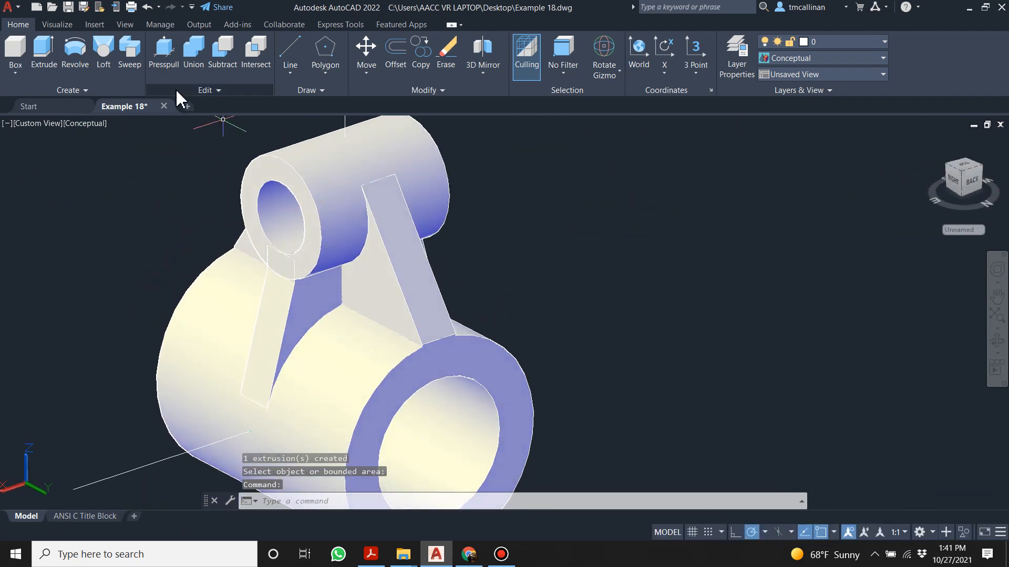
- Unite the narrow tapered web with the two-cylinder bracket body into one solid using Union
left_click(193, 53)
scroll(310, 246, "down", 4)
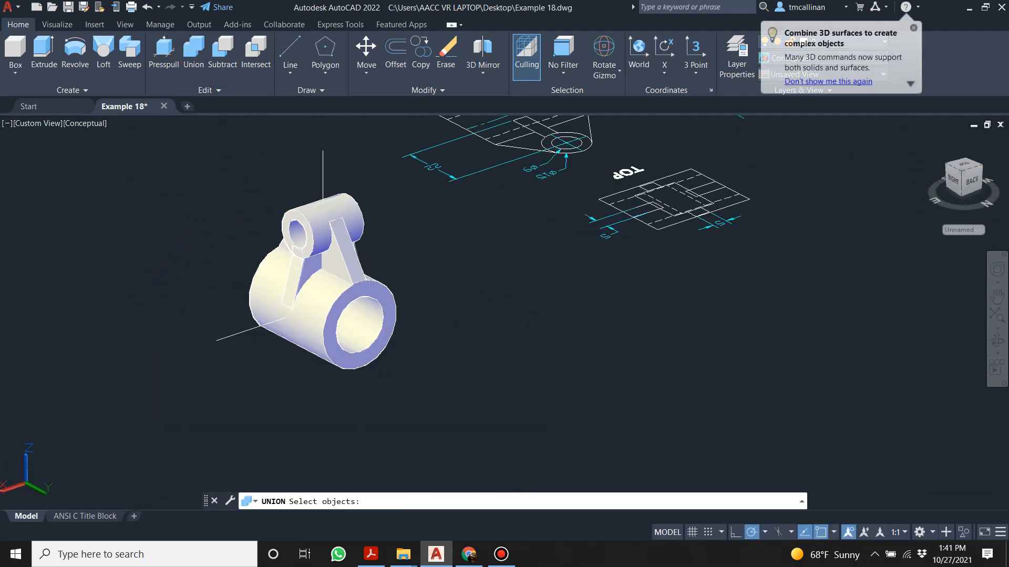
left_click(307, 302)
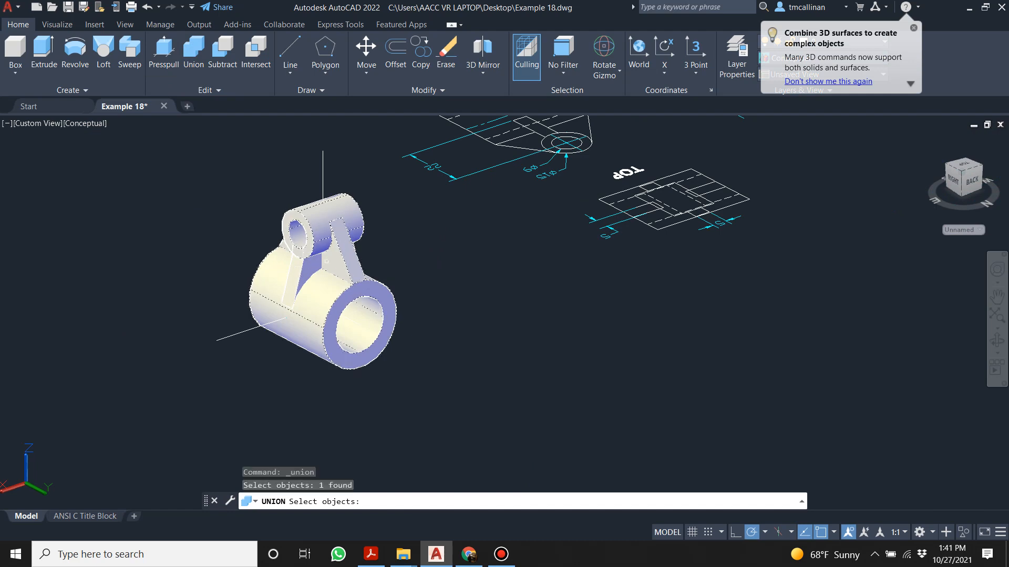
left_click(294, 271)
middle_click_drag(463, 262, 369, 264, "shift")
scroll(289, 211, "down", 5)
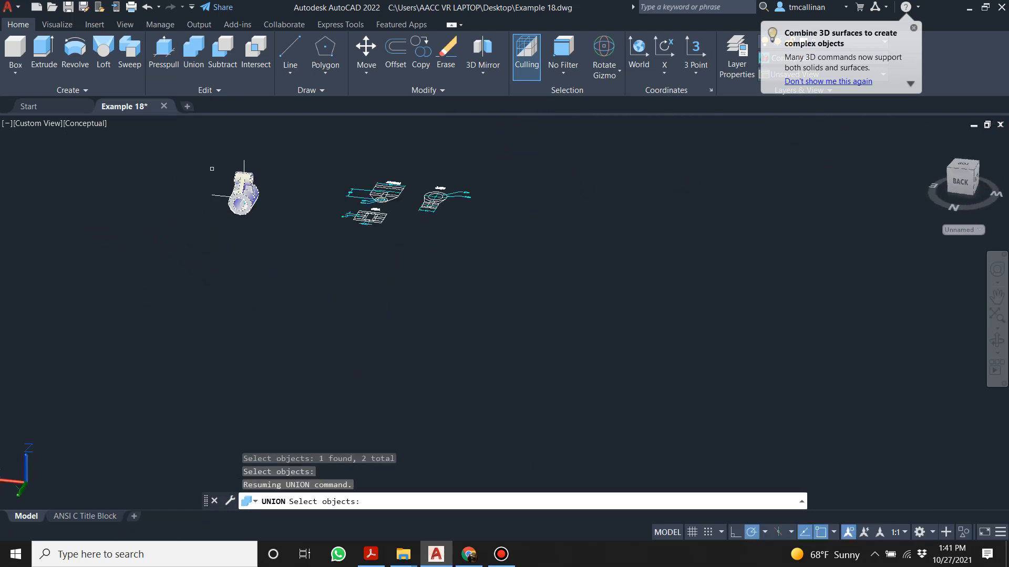
scroll(212, 164, "up", 7)
left_click(341, 253)
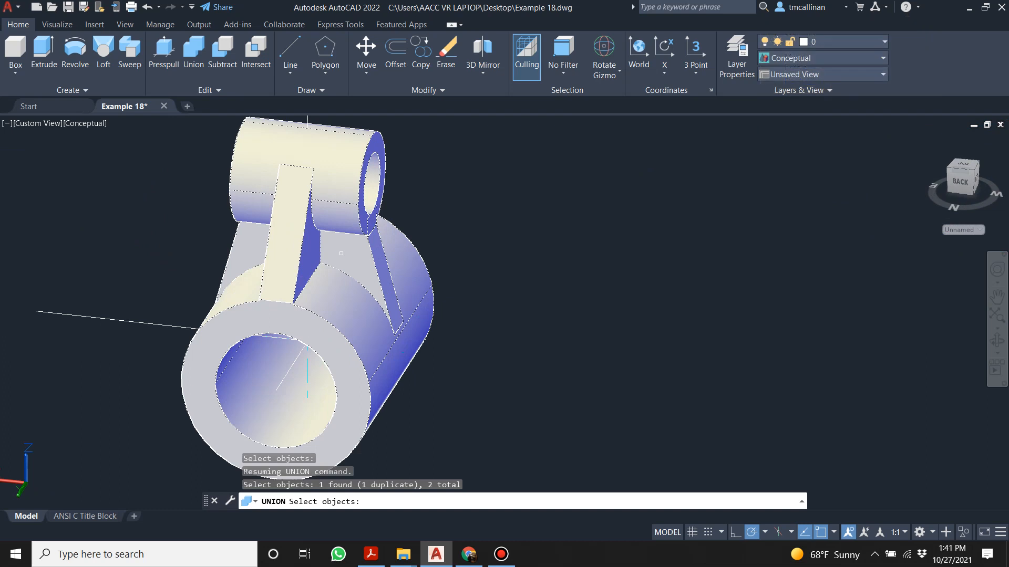
key("Return")
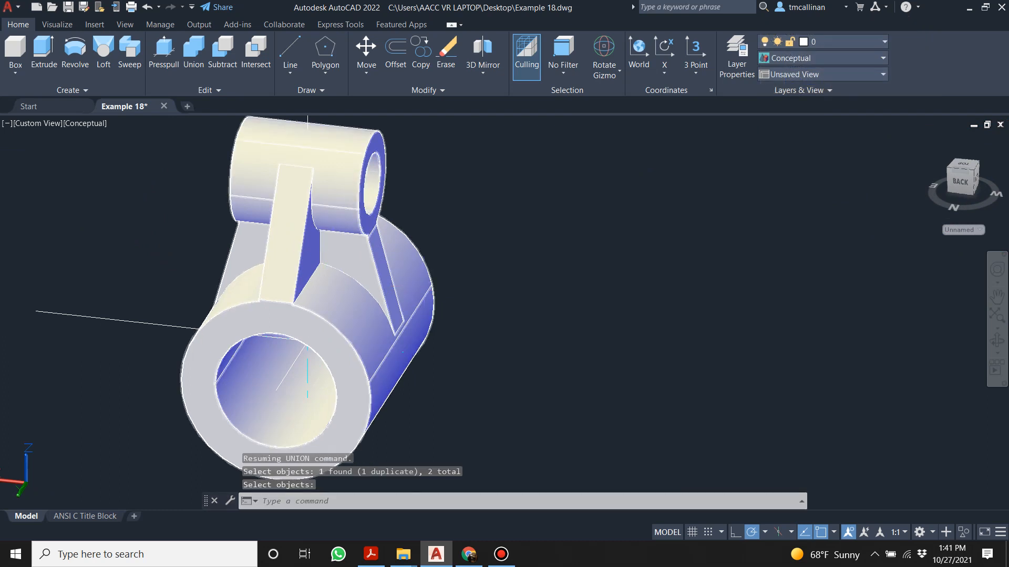
key("Escape")
key("Escape")
left_click(356, 250)
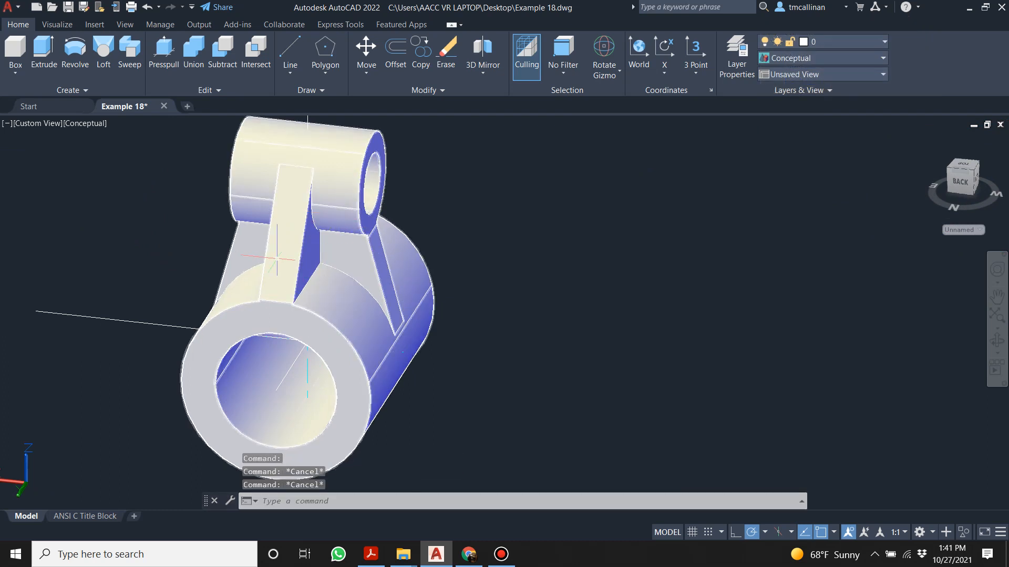
key("Escape")
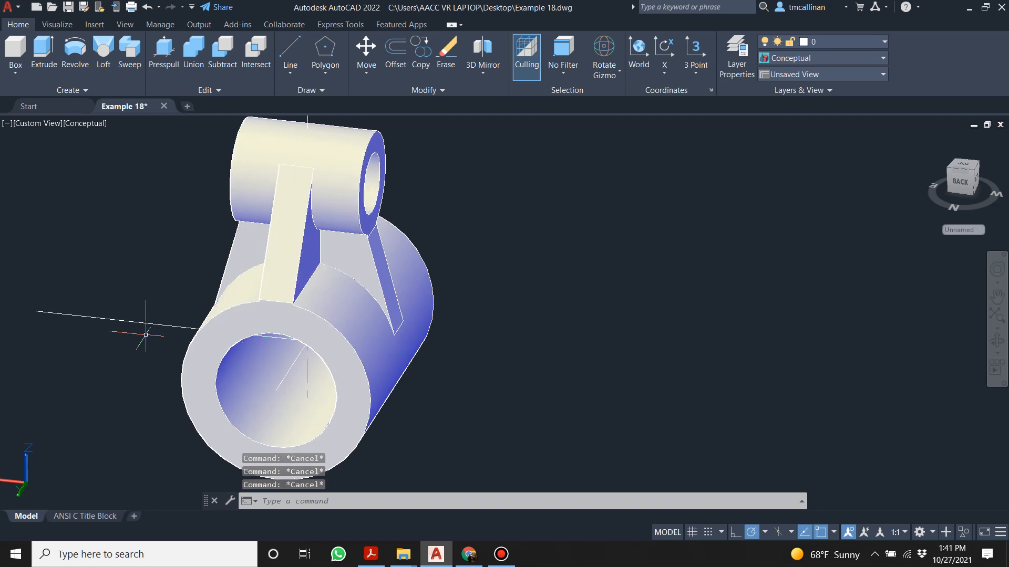
- Erase the leftover construction lines beside the large cylinder and inside its bore
left_click(155, 326)
key("Delete")
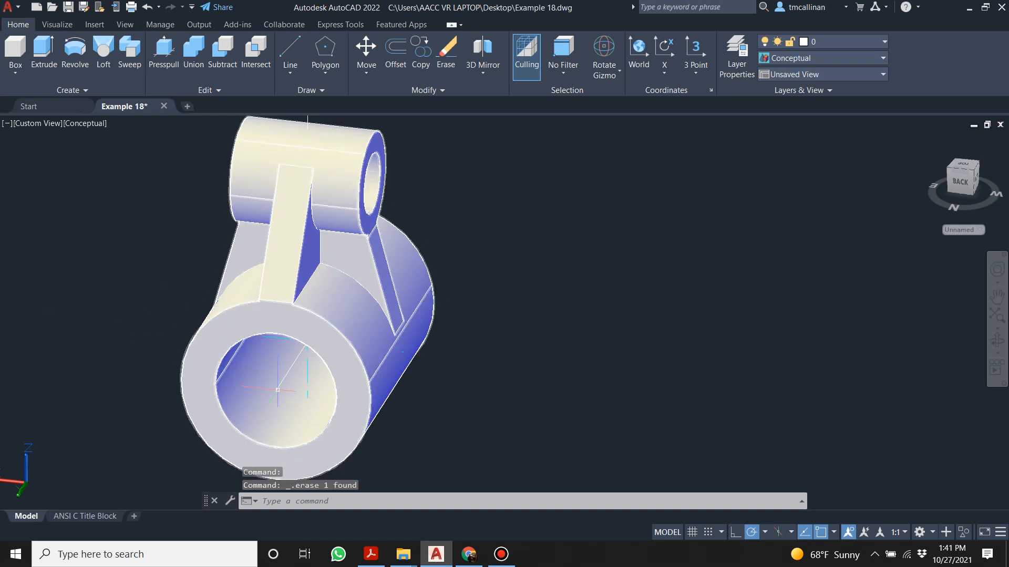
middle_click_drag(282, 376, 581, 313, "shift")
left_click(303, 353)
left_click(290, 343)
key("Delete")
- Check the finished bracket solid against the 2D views and save the drawing
mouse_move(304, 343)
middle_mouse_down("shift")
mouse_move(259, 295)
mouse_move(387, 316)
mouse_move(343, 340)
middle_mouse_up("shift")
scroll(342, 340, "down", 6)
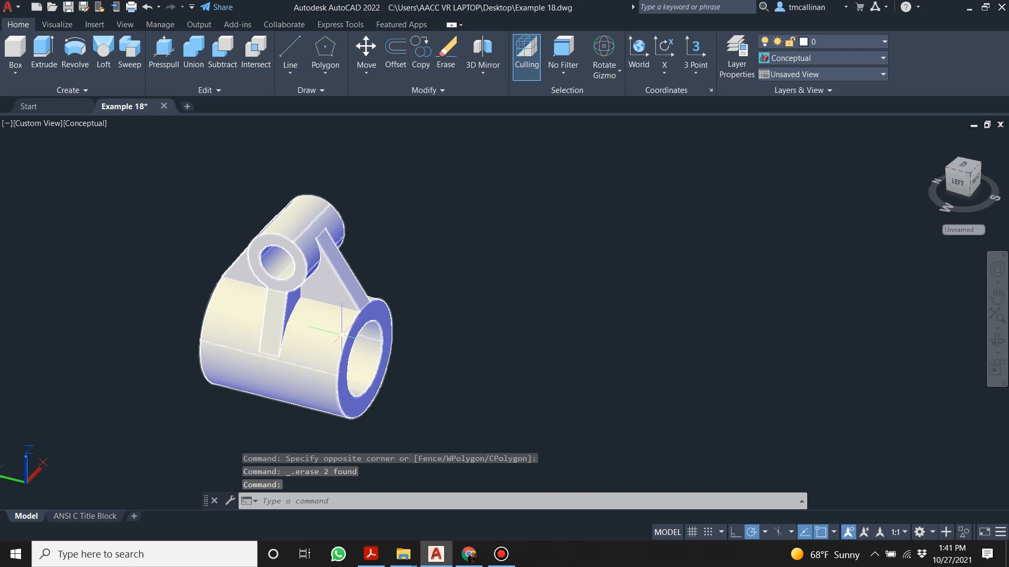
scroll(347, 315, "up", 3)
scroll(351, 297, "down", 3)
scroll(352, 303, "up", 5)
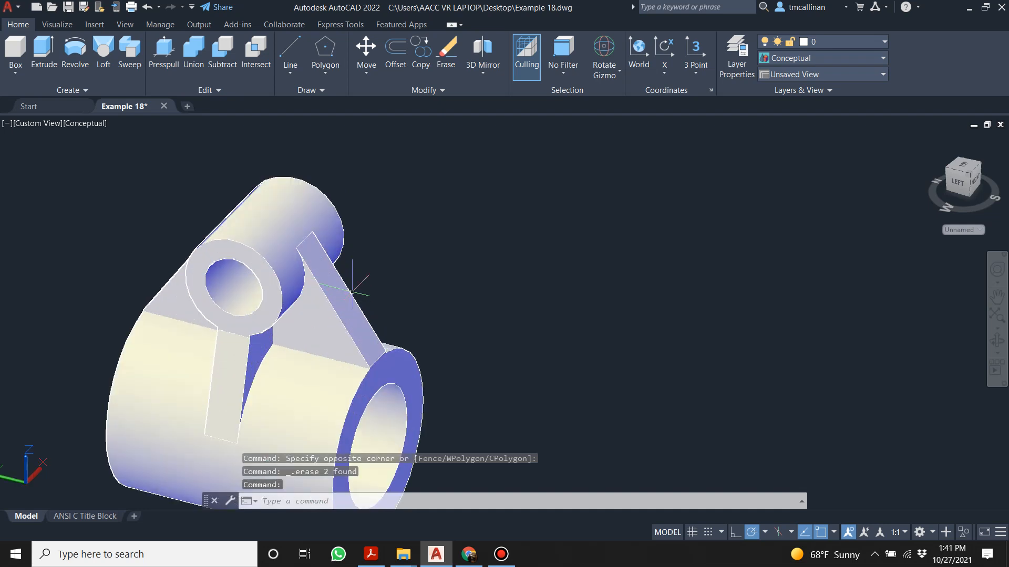
scroll(252, 299, "down", 5)
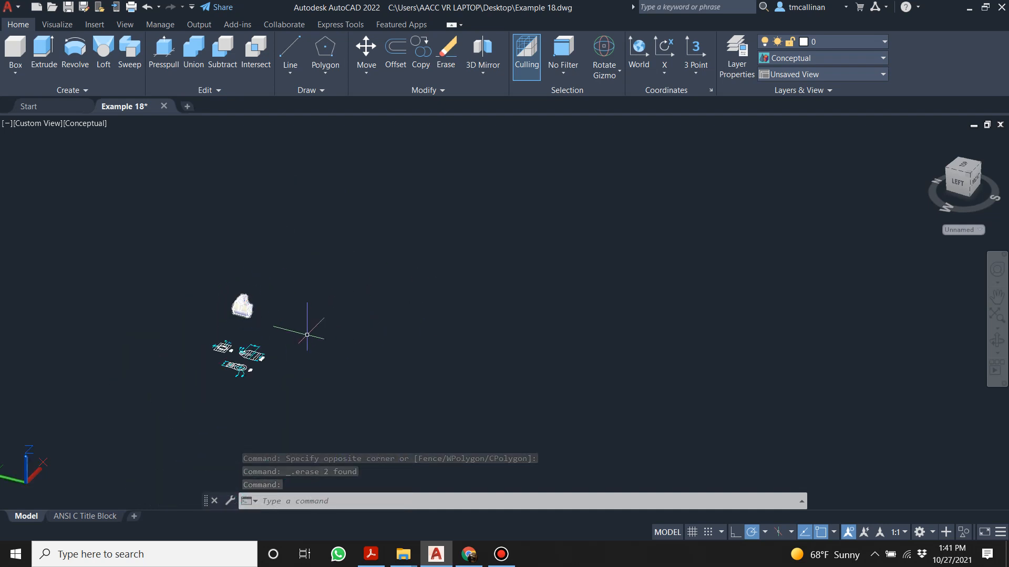
scroll(246, 301, "up", 2)
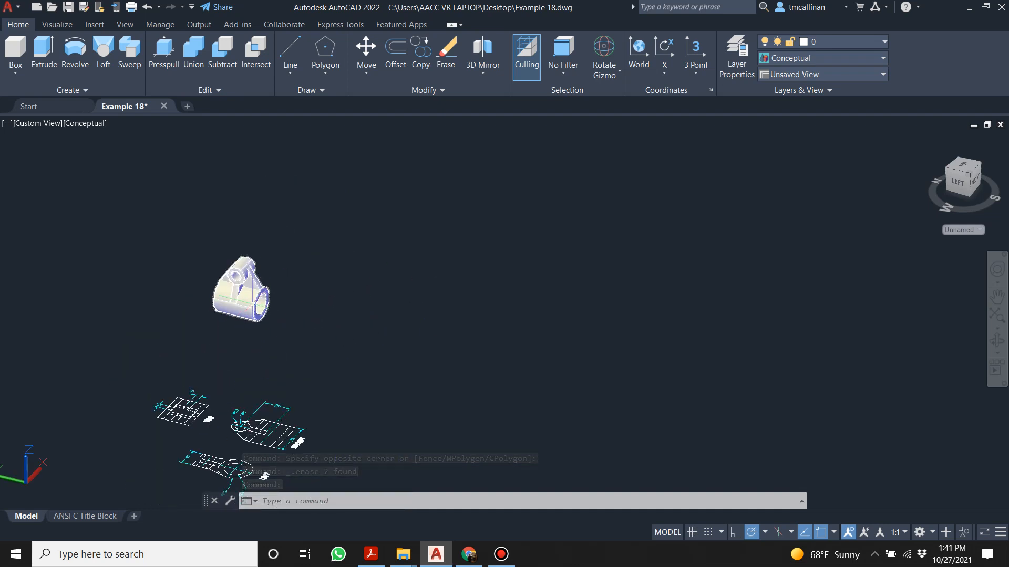
left_click(69, 7)
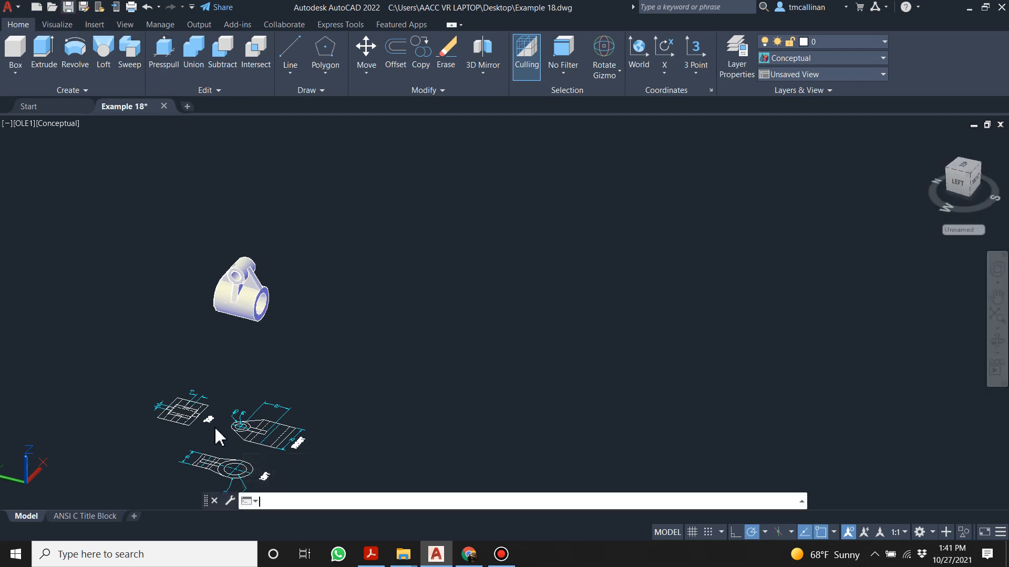
- Open the ANSI C Title Block layout and switch to the Drafting & Annotation workspace with its layout tools
left_click(84, 517)
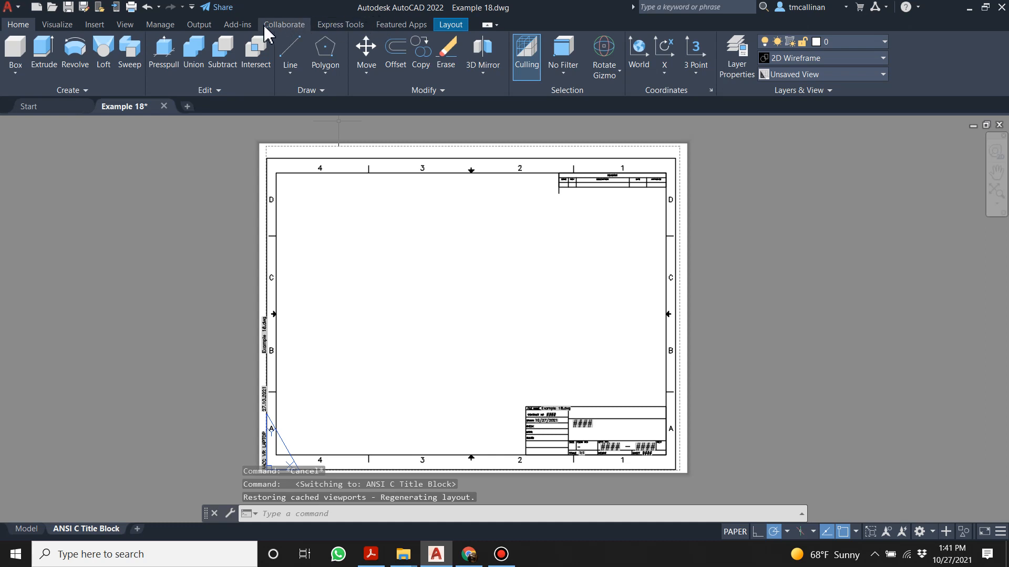
left_click(205, 25)
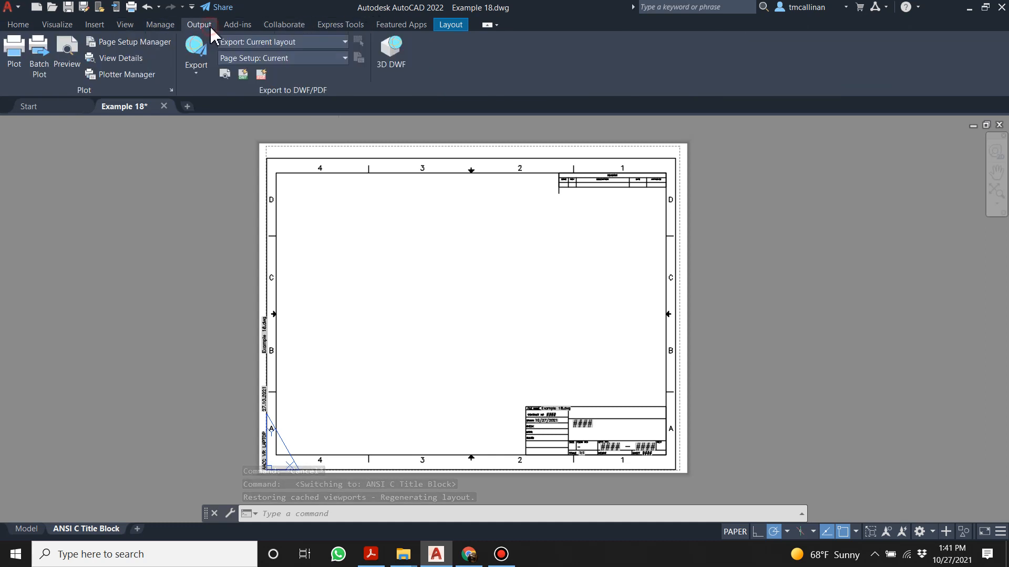
left_click(126, 27)
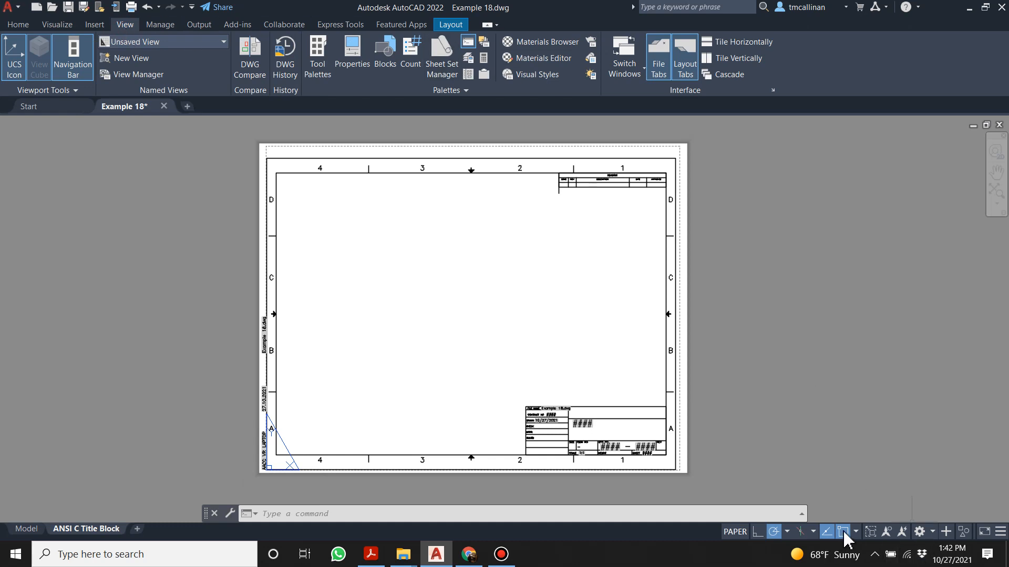
left_click(919, 532)
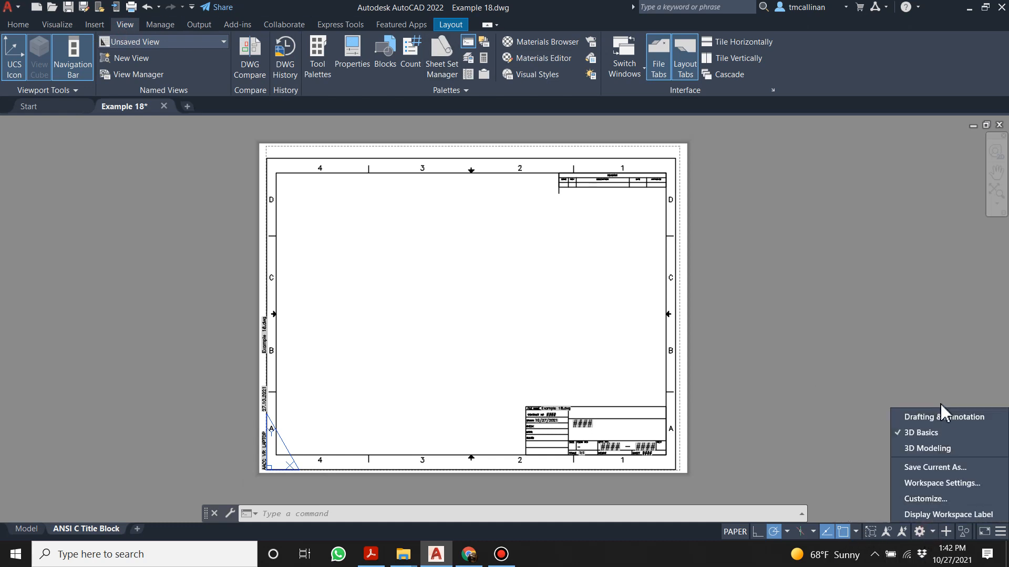
left_click(944, 417)
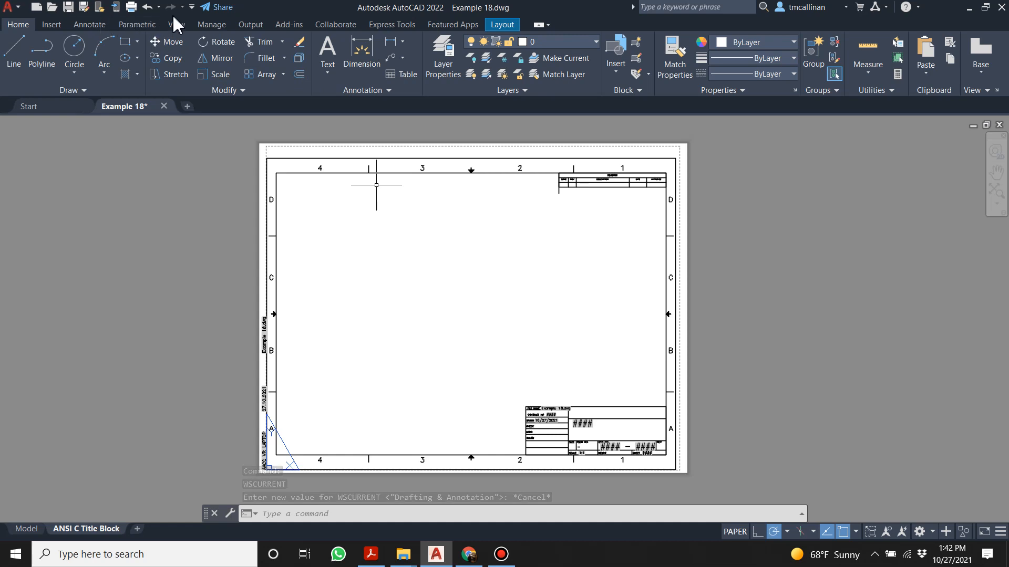
left_click(250, 25)
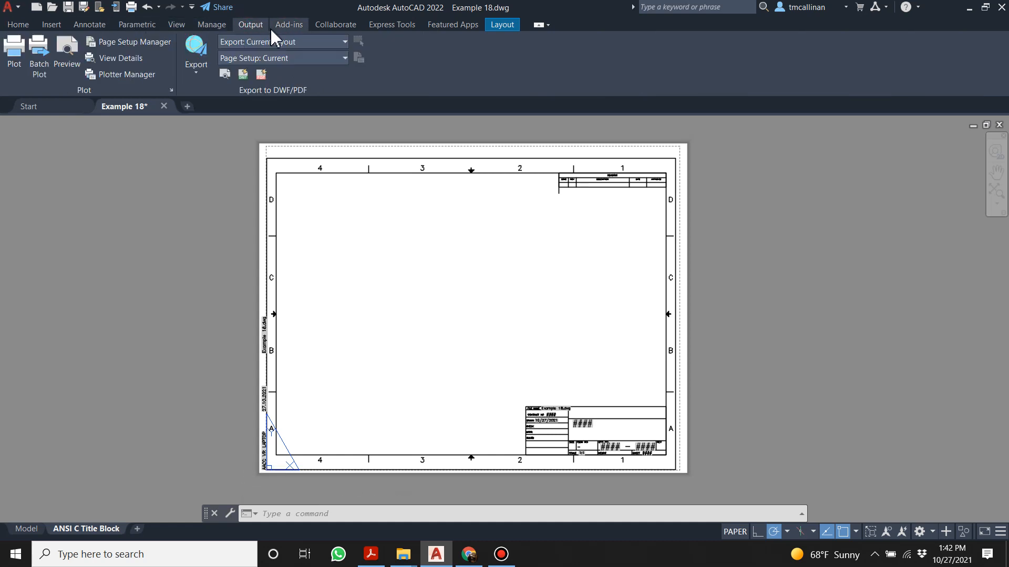
left_click(496, 26)
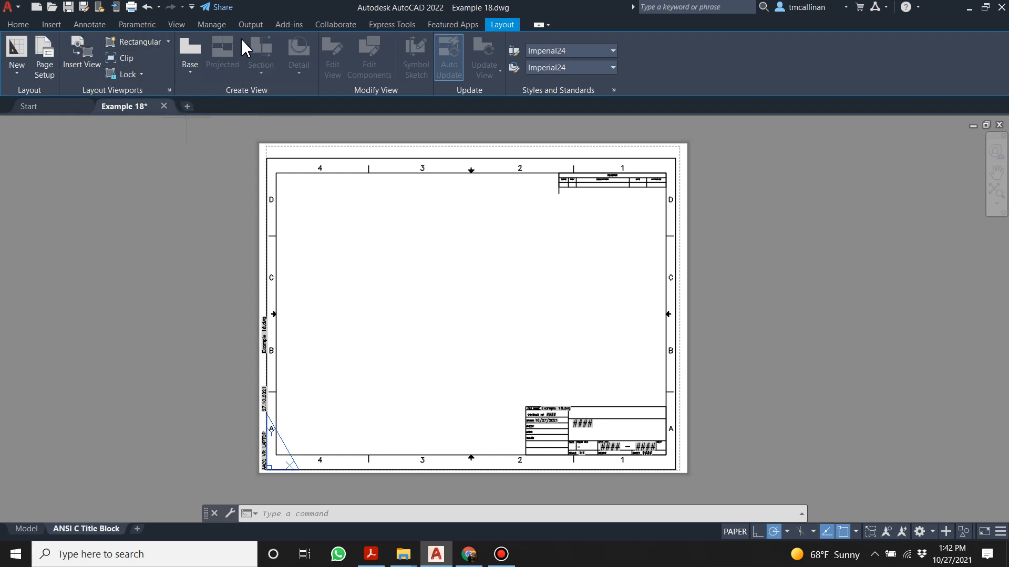
left_click(196, 54)
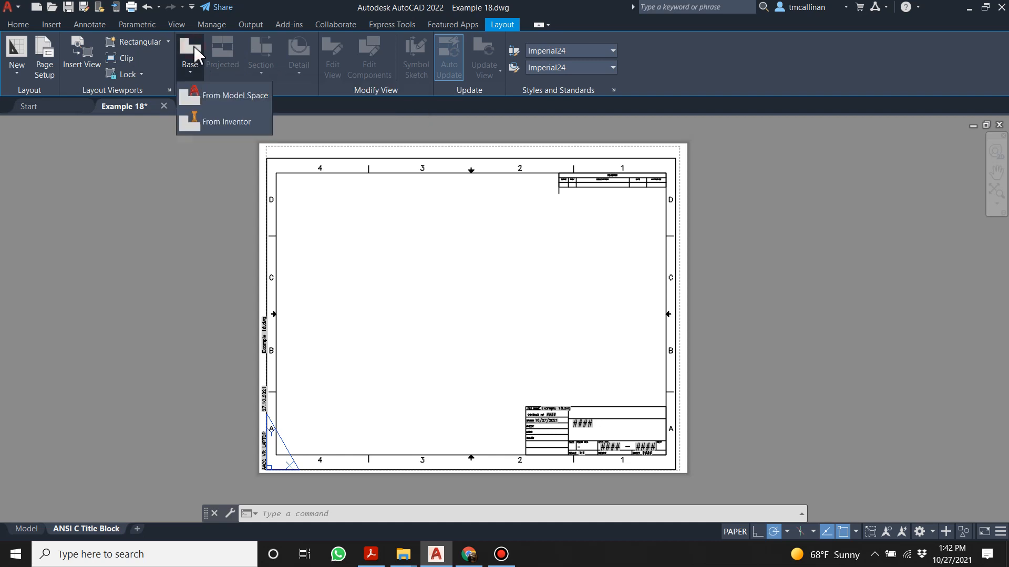
left_click(229, 98)
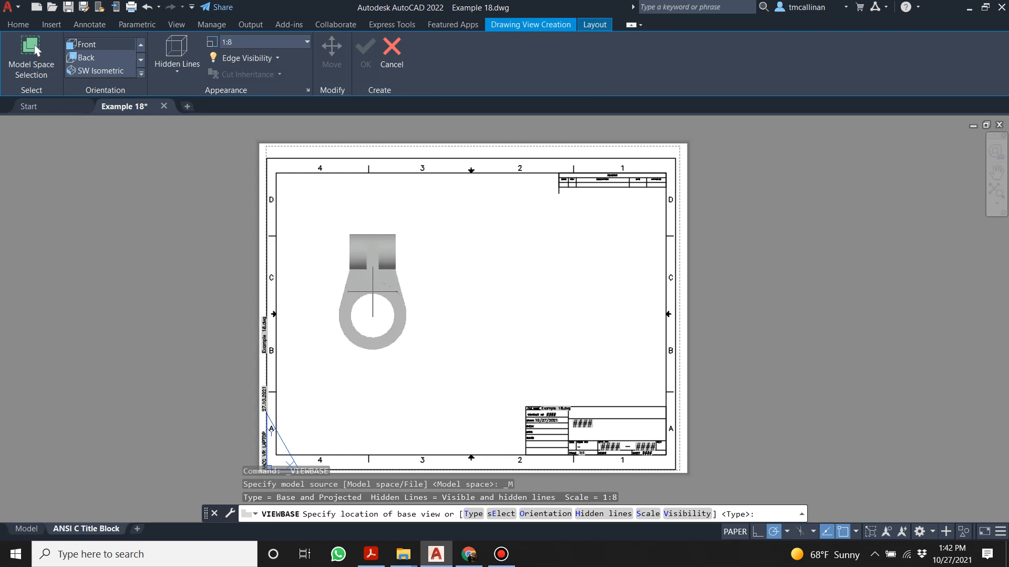
left_click(360, 359)
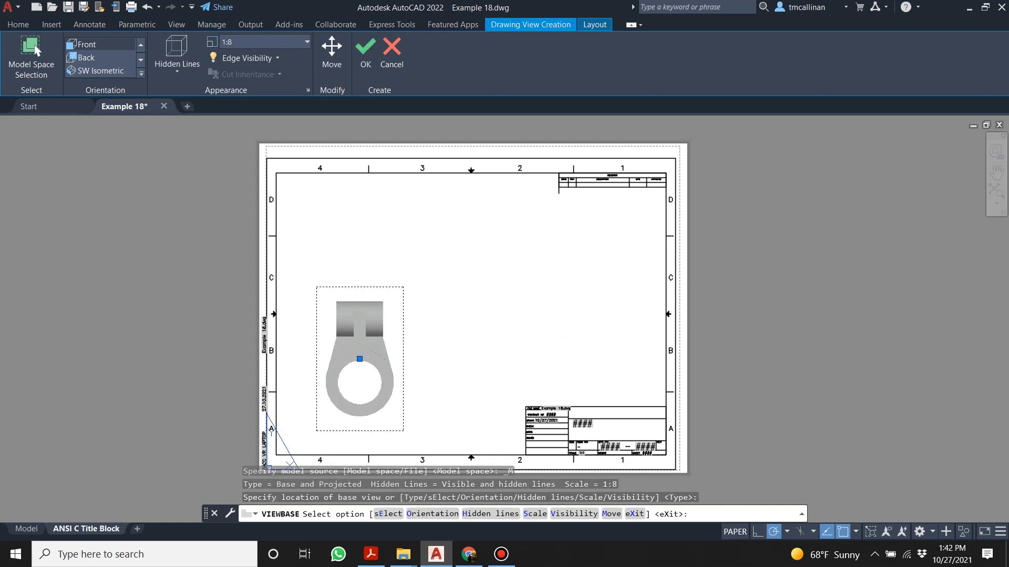
key("Escape")
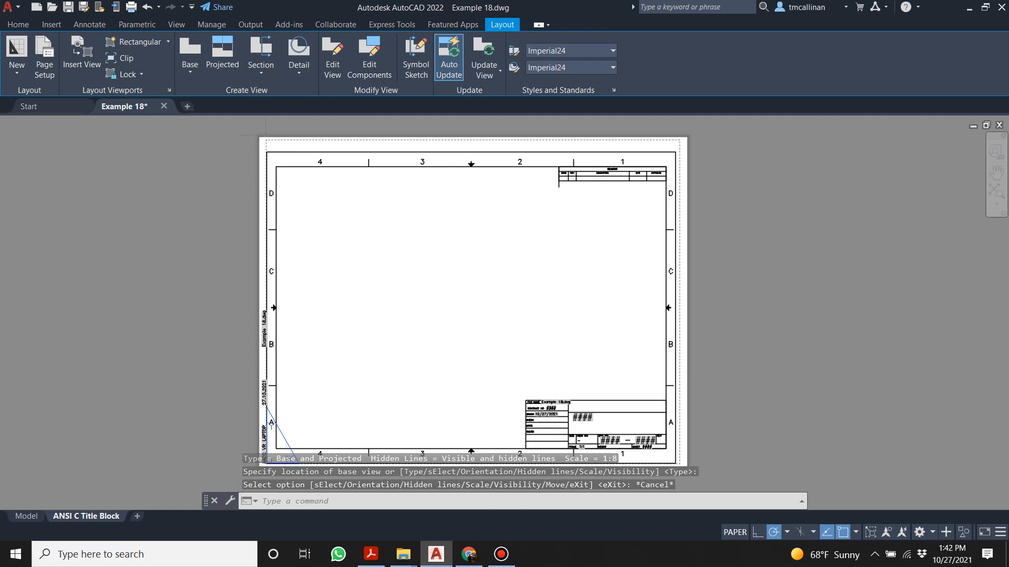
- Place a 1:8 base view of the bracket from model space in the lower-left area of the sheet
left_click(189, 52)
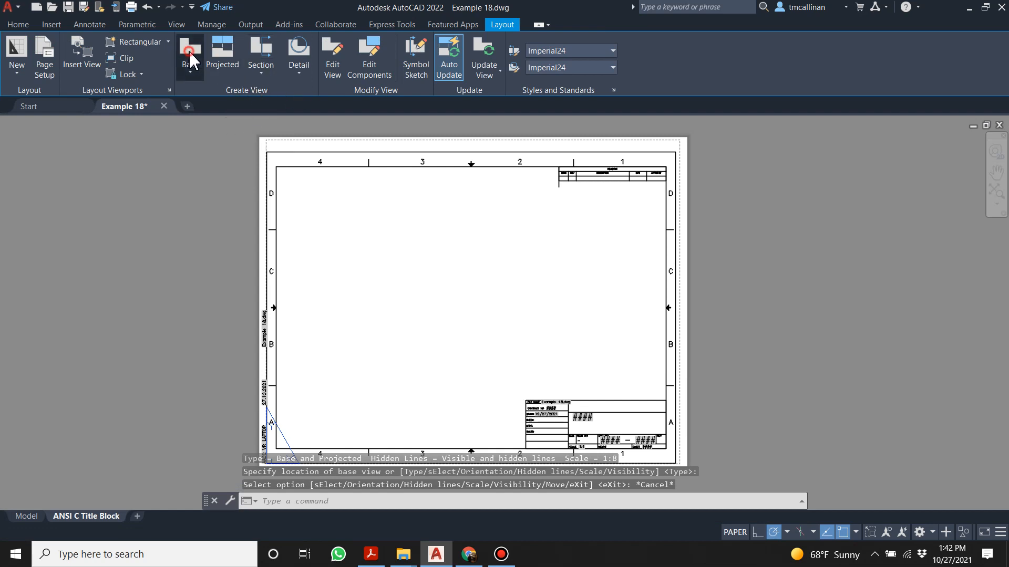
left_click(218, 97)
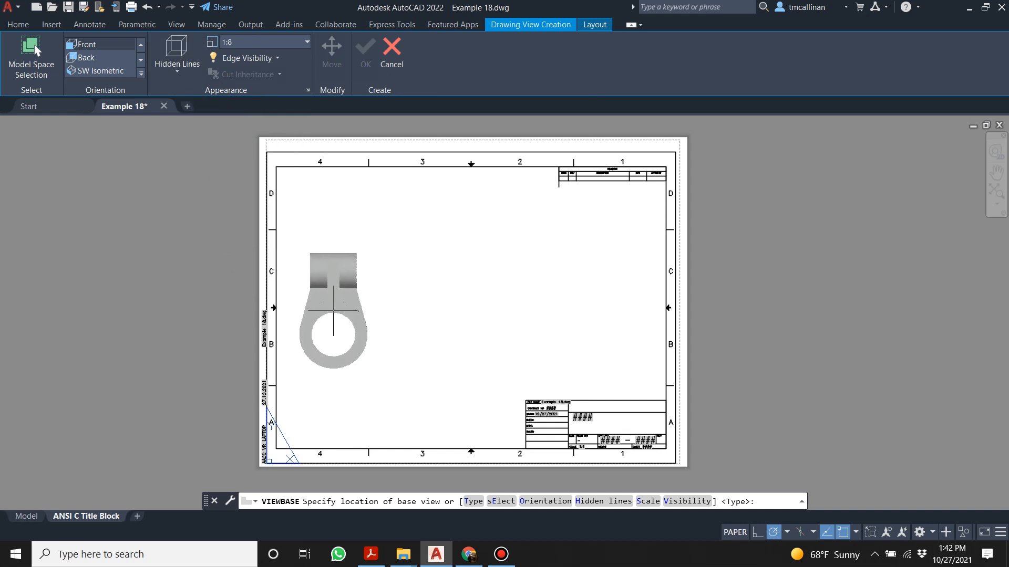
left_click(362, 353)
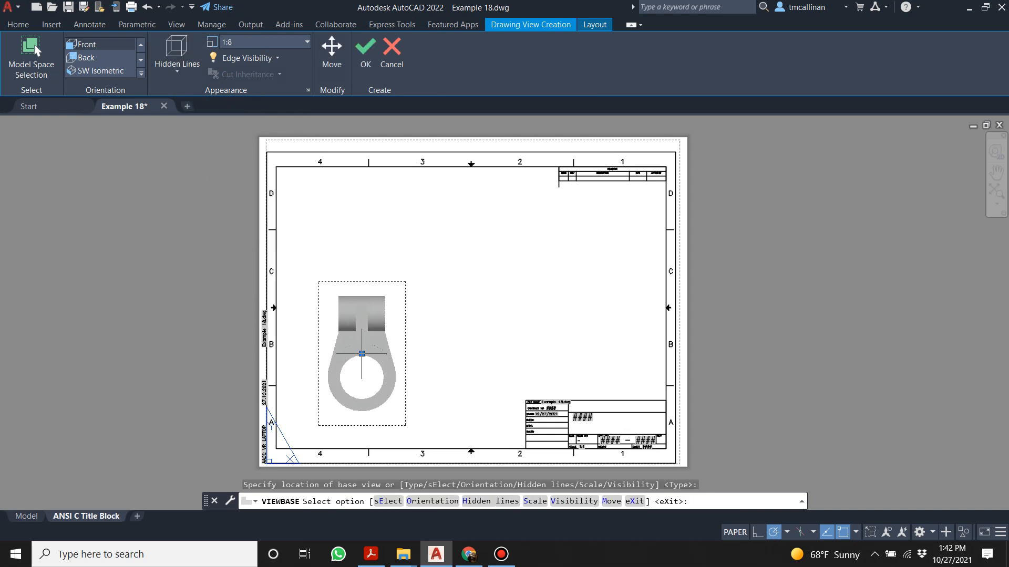
key("Return")
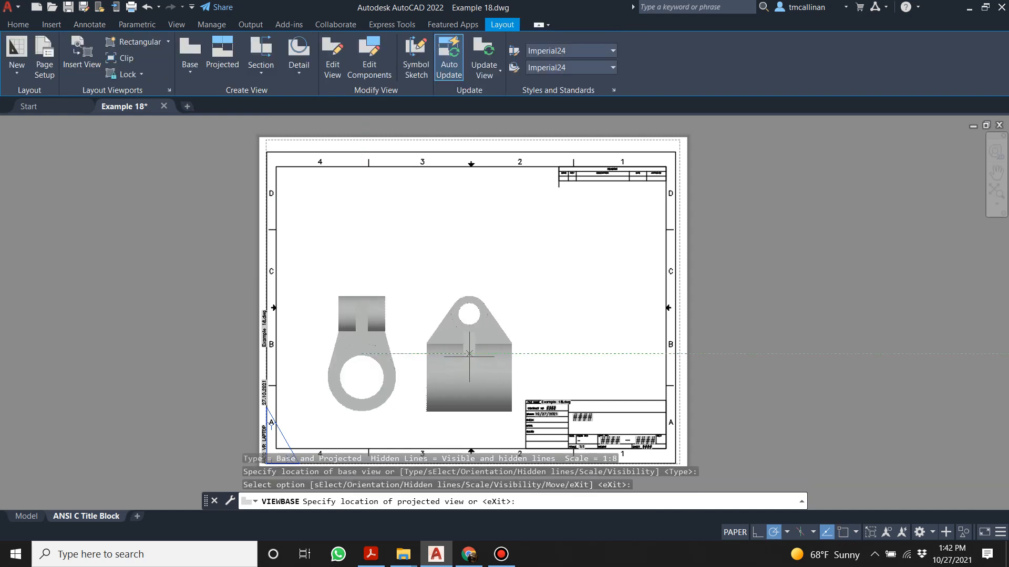
- Project a side view to the right of the base view and finish creating the views
left_click(469, 353)
key("Return")
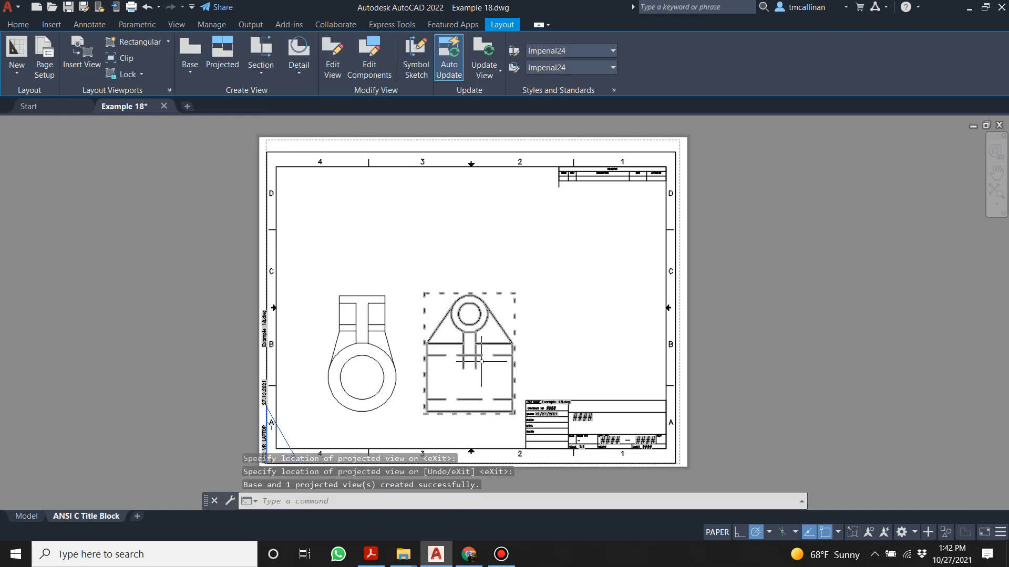
scroll(513, 350, "up", 2)
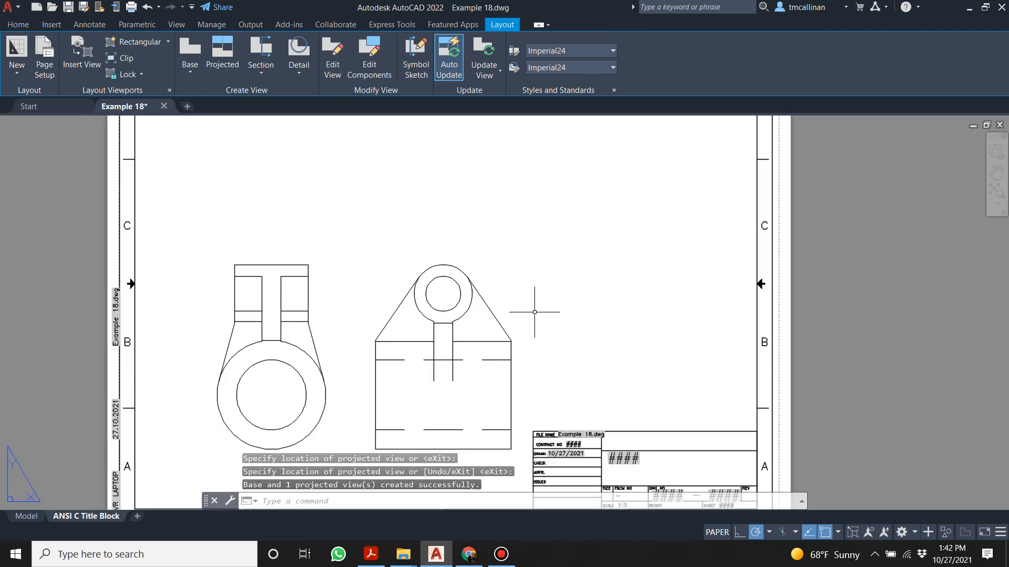
key("Escape")
key("Escape")
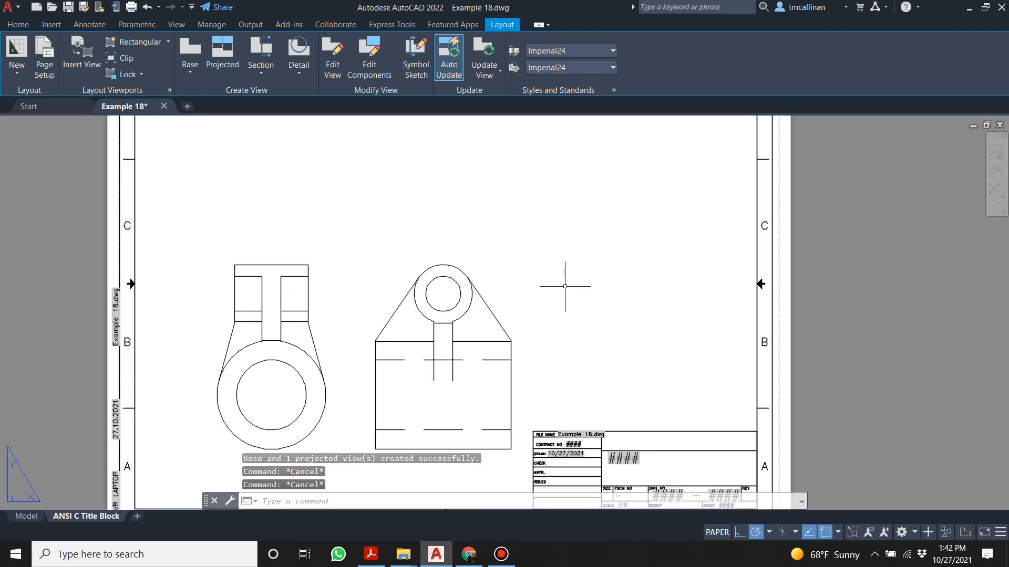
- Start a section view from the base view with a vertical cutting line through the large cylinder's centre
scroll(565, 285, "down", 2)
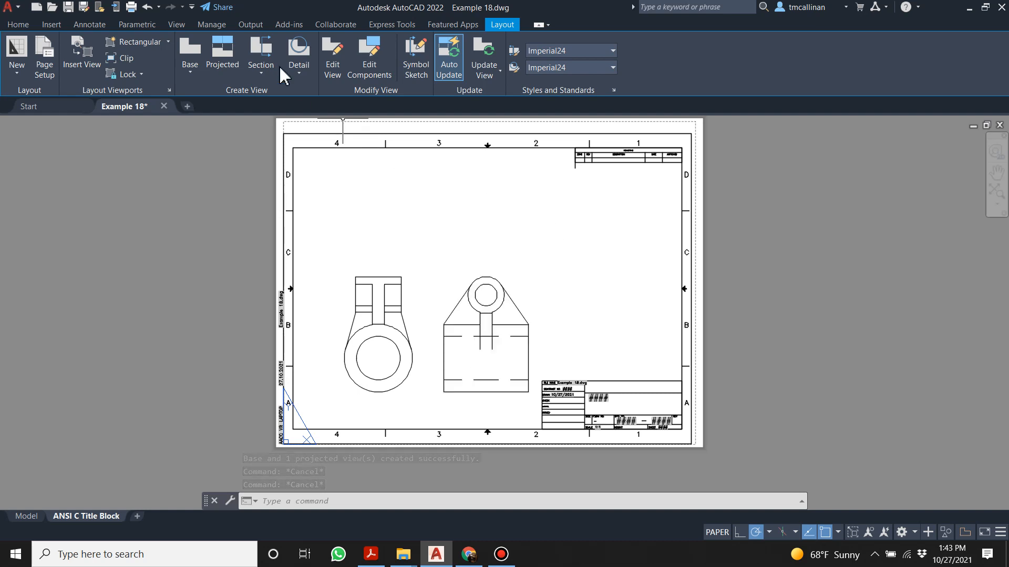
left_click(261, 57)
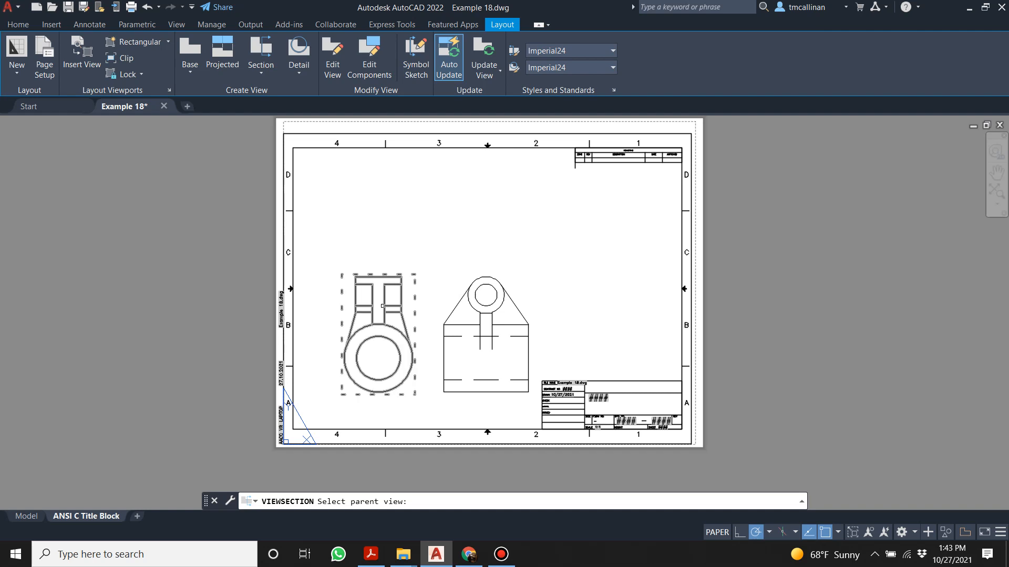
left_click(374, 310)
scroll(378, 266, "up", 4)
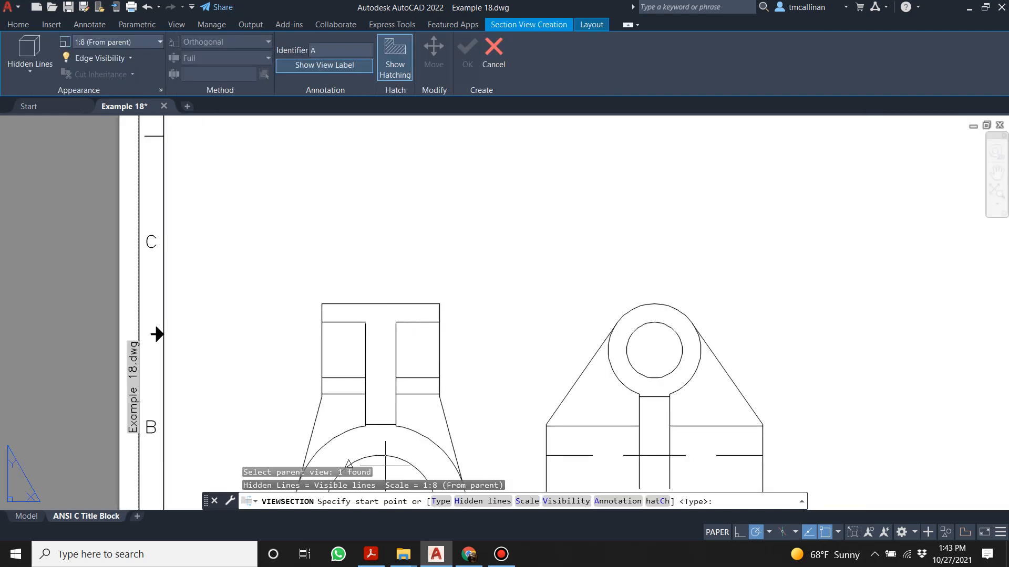
scroll(385, 465, "down", 3)
scroll(406, 327, "up", 1)
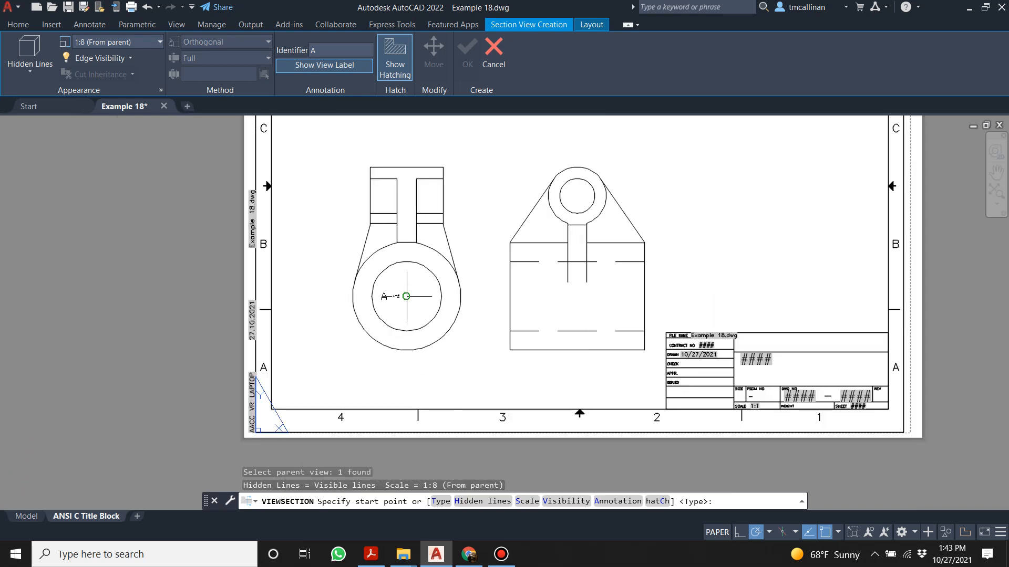
left_click(407, 372)
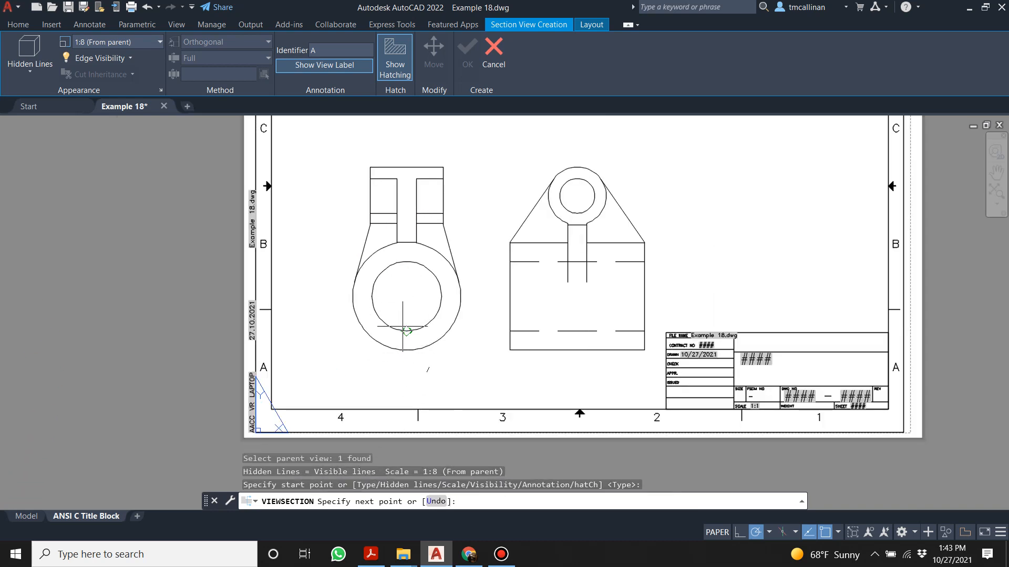
left_click(409, 143)
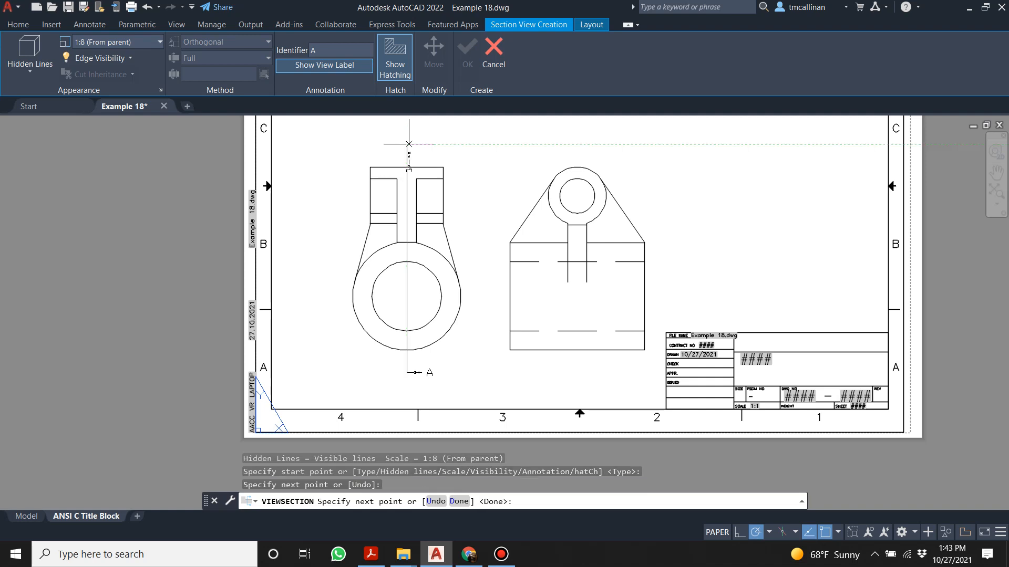
right_click(473, 124)
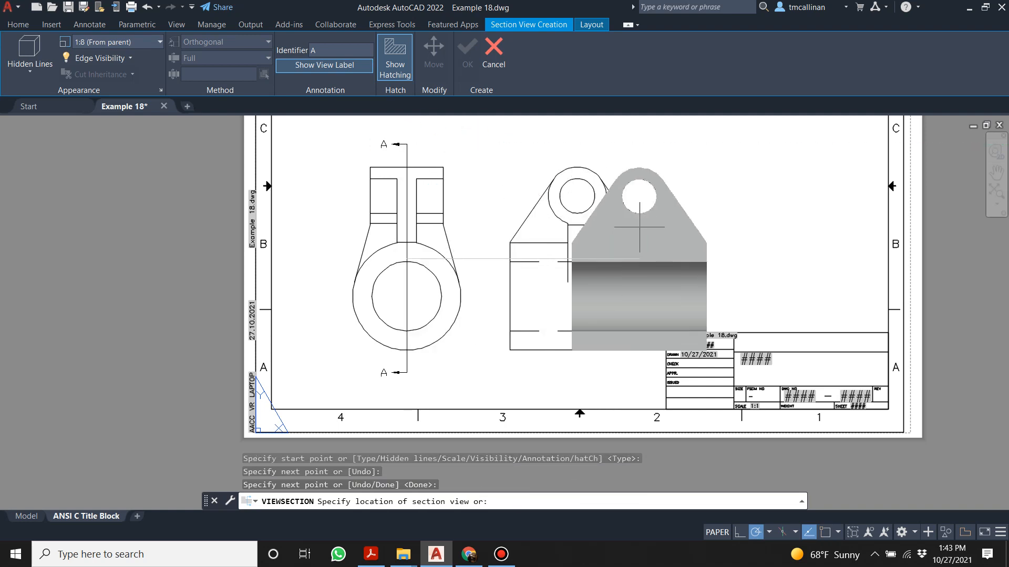
- Place the full section beside the projected side view and finish creating it
left_click(732, 215)
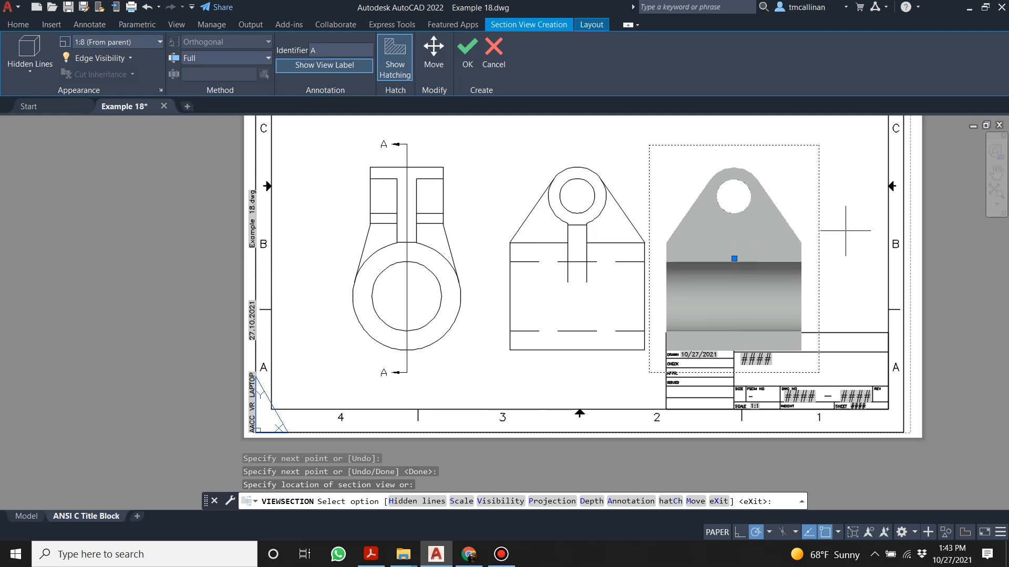
key("Return")
scroll(759, 242, "down", 2)
key("Escape")
key("Escape")
scroll(697, 211, "up", 2)
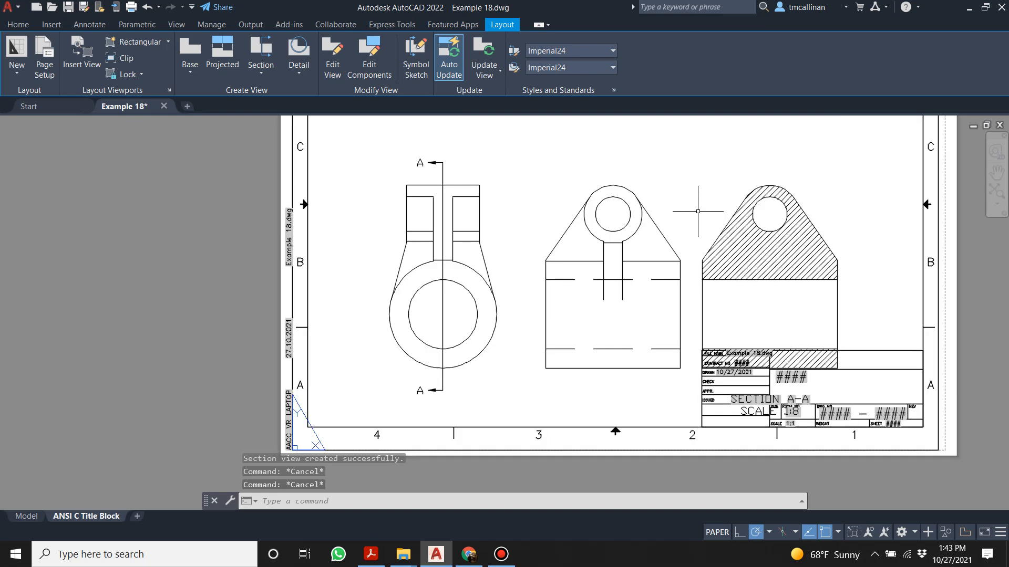
key("Escape")
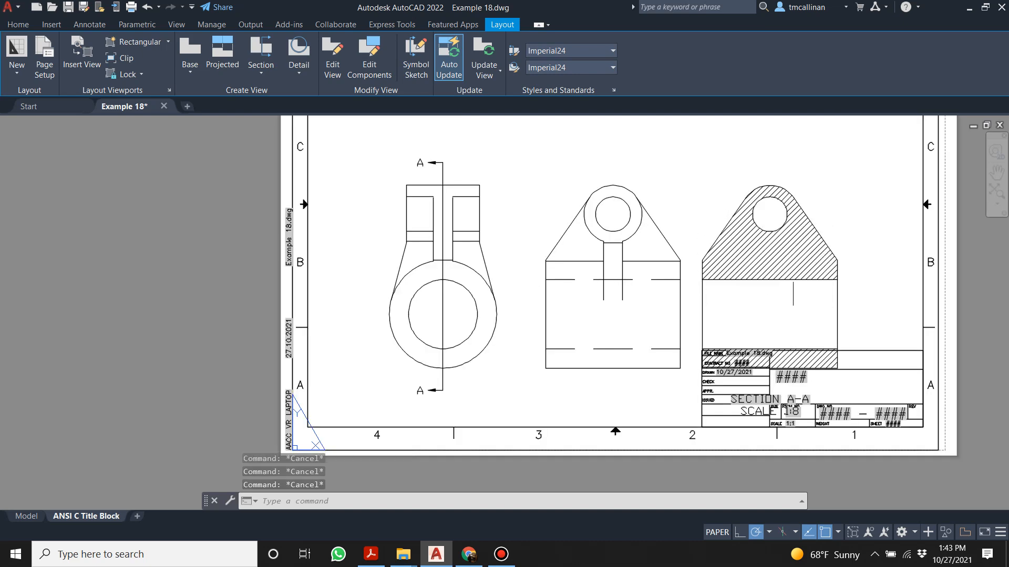
- Erase the hatched section view that overlaps the title block
left_click(839, 225)
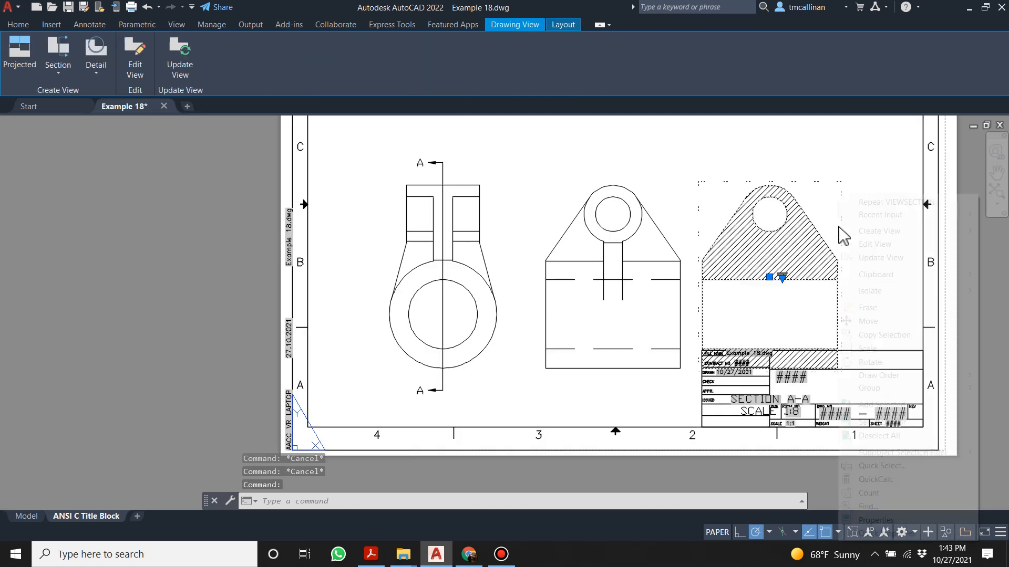
right_click(840, 226)
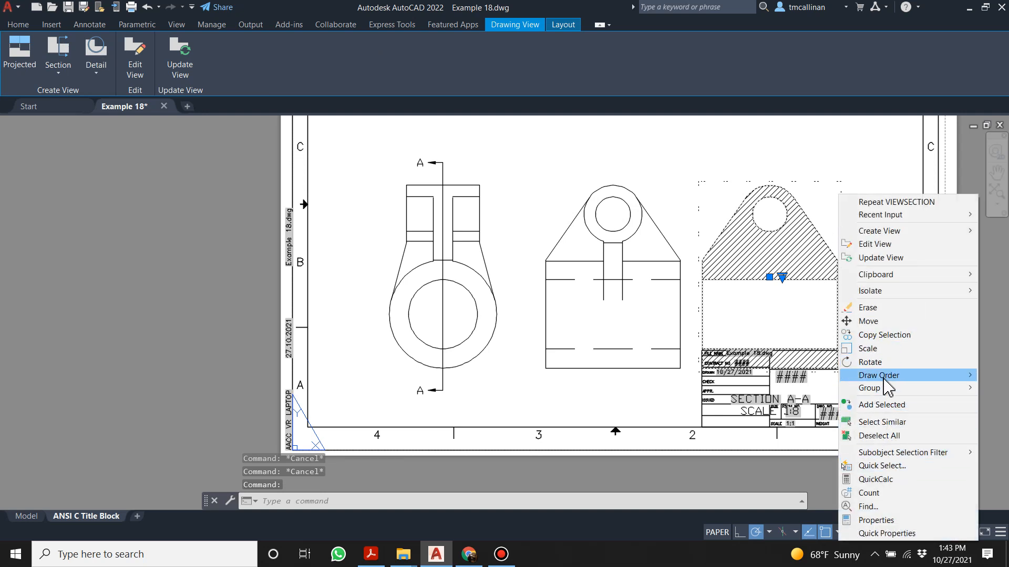
left_click(885, 308)
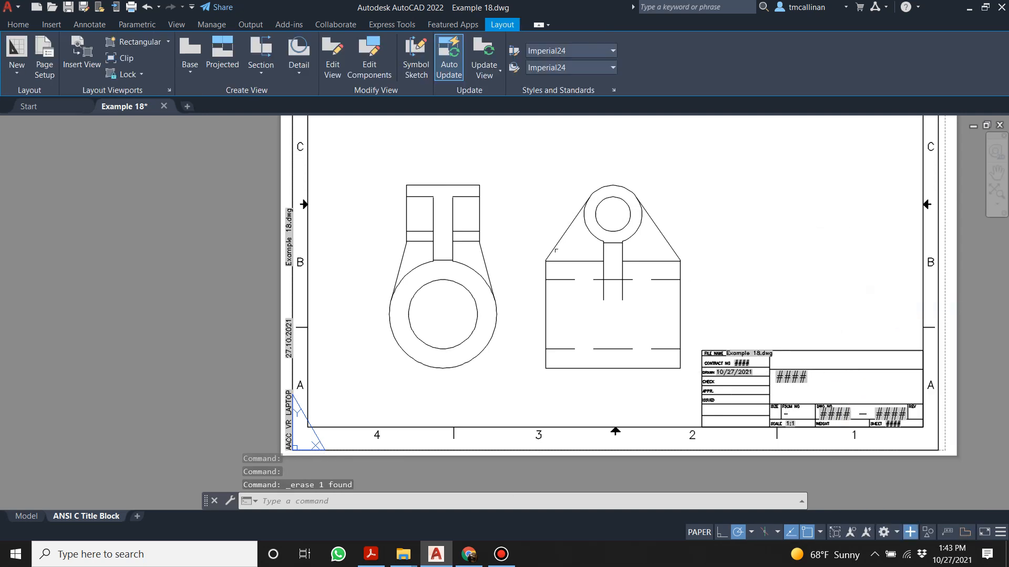
- Move the base view slightly up and to the left on the sheet
scroll(436, 246, "down", 4)
scroll(436, 246, "up", 4)
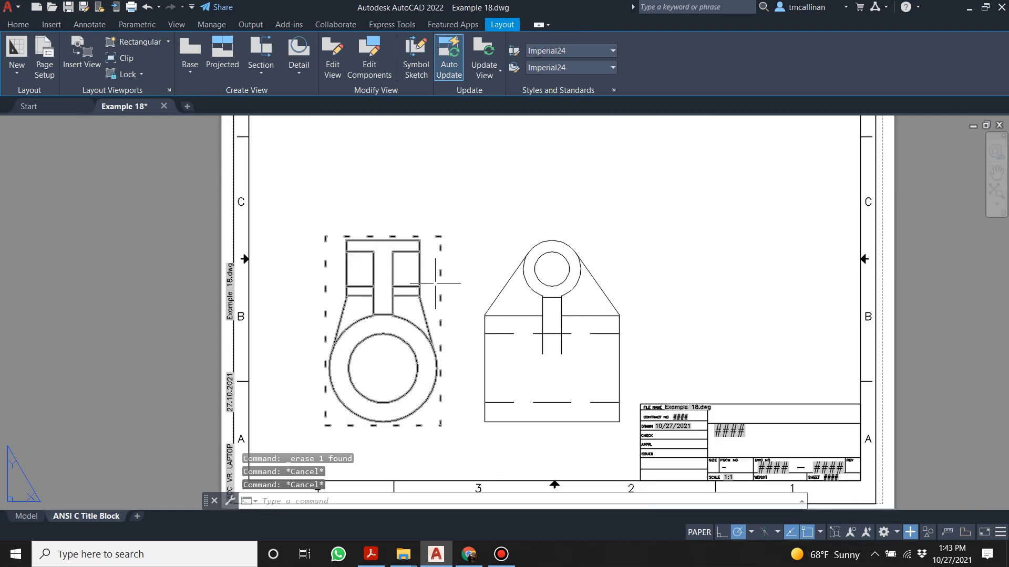
left_click(392, 333)
left_click(382, 331)
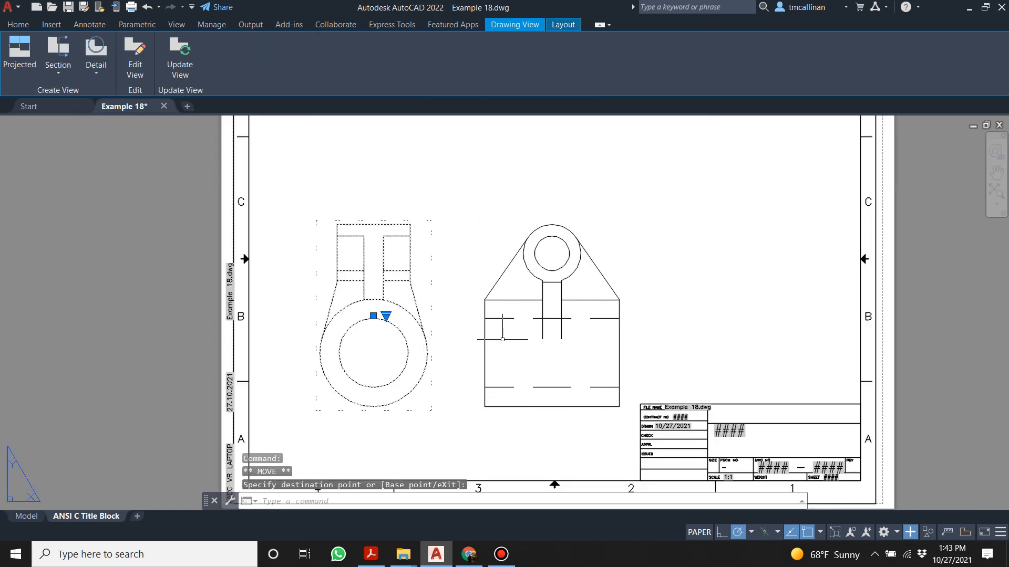
key("Escape")
key("Escape")
key("Escape")
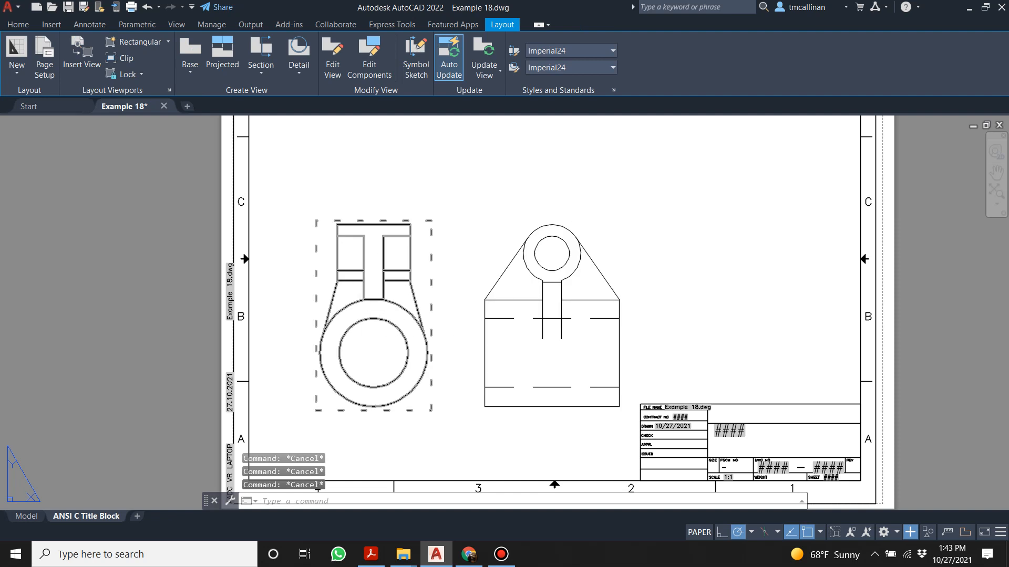
left_click(549, 317)
left_click(551, 316)
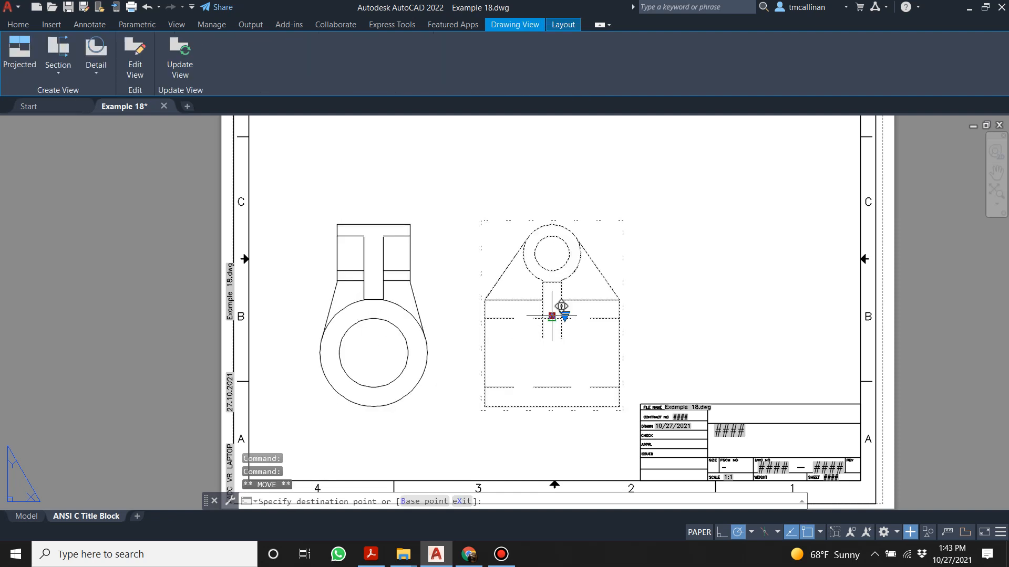
key("Escape")
key("Escape")
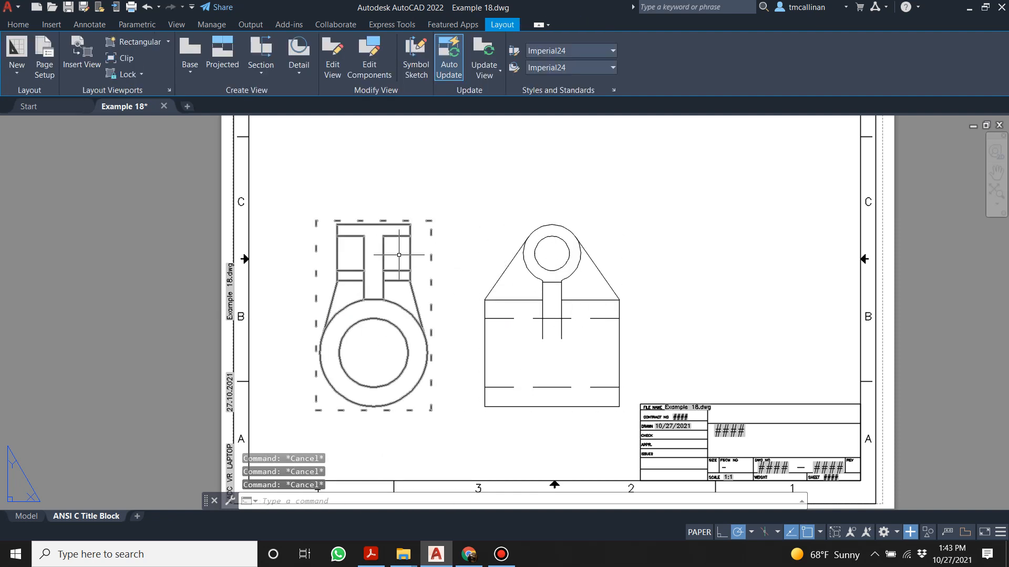
- Start a section view from the projected side view with a vertical cutting line through the small cylinder's centre
left_click(260, 50)
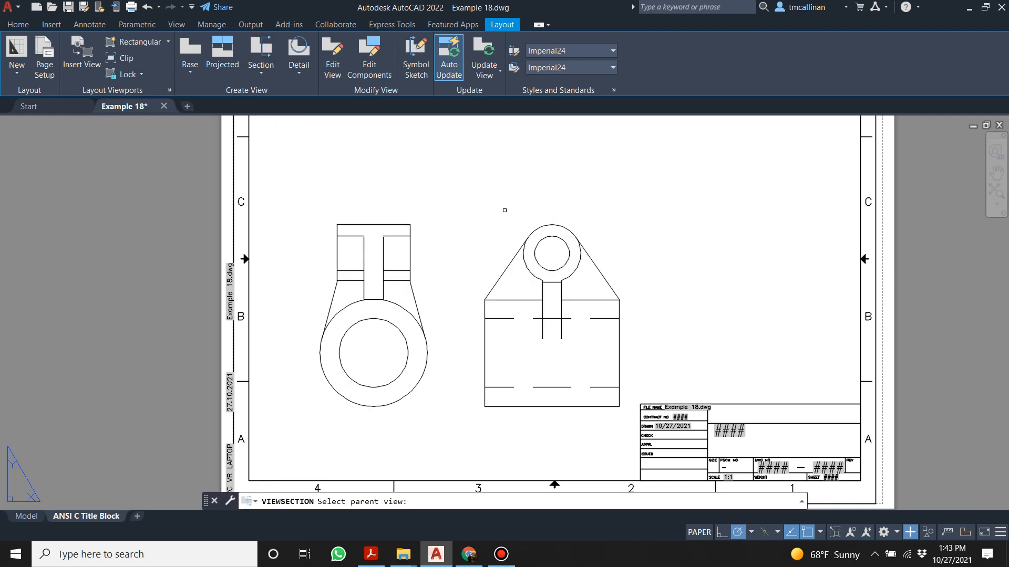
left_click(540, 254)
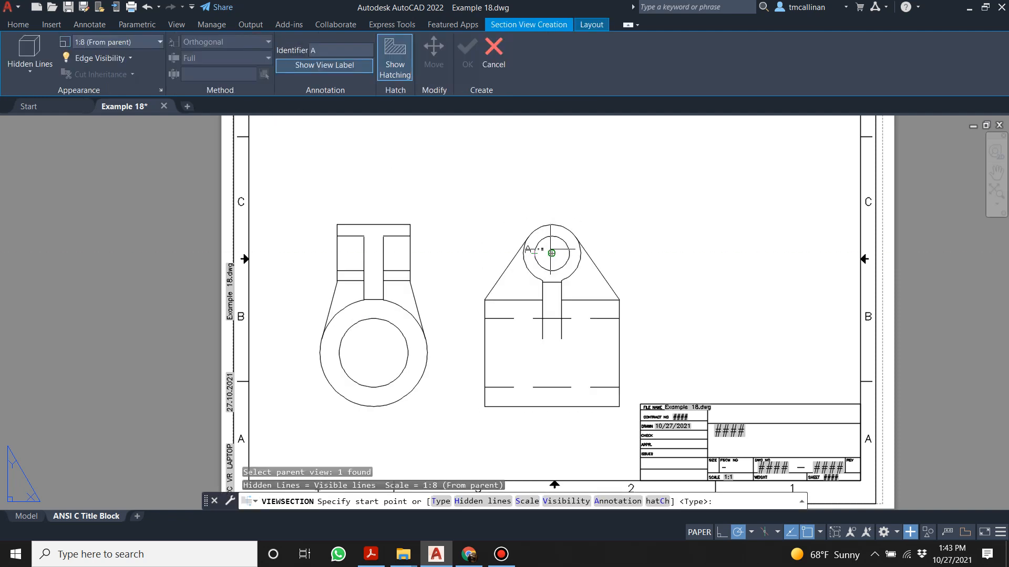
left_click(551, 202)
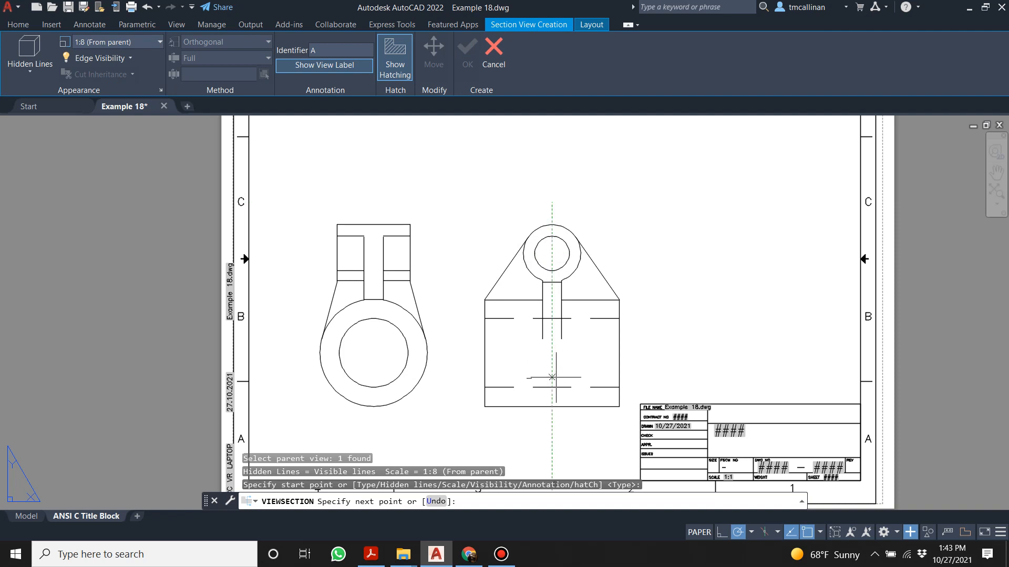
left_click(552, 427)
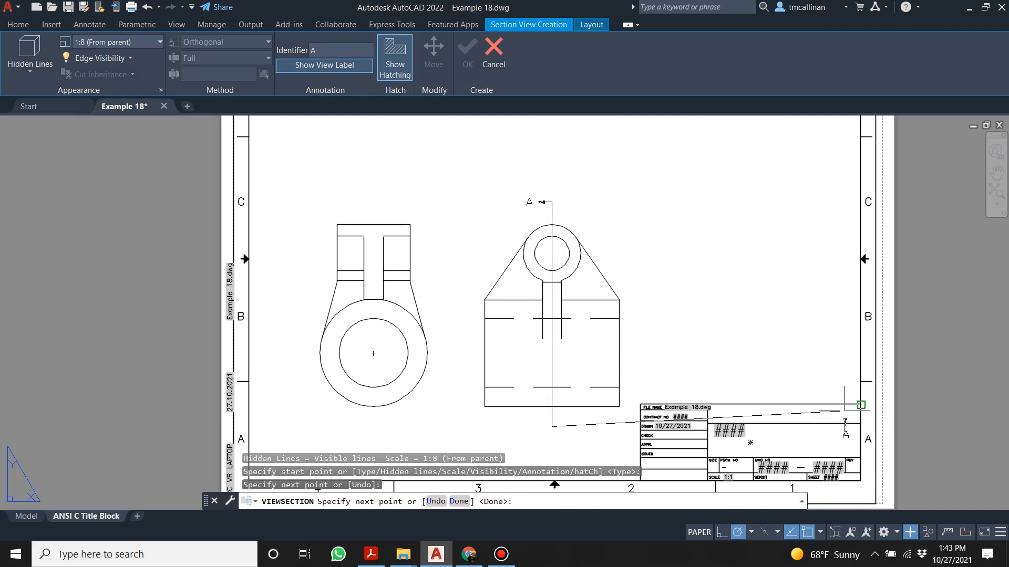
key("Return")
- Place the full section to the right of the side view, just over the title block, and finish creating it
left_click(703, 411)
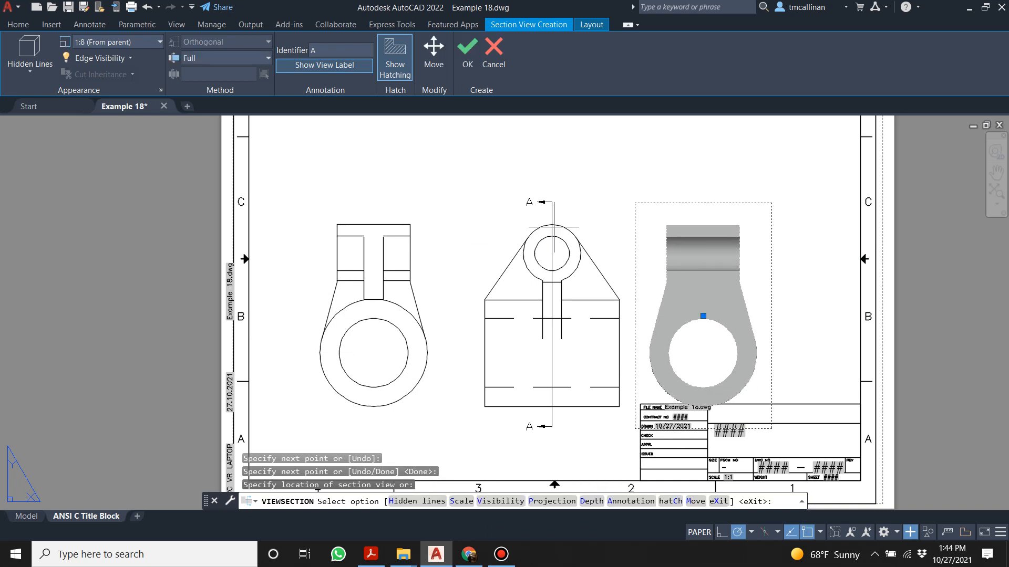
key("Return")
key("Escape")
scroll(457, 309, "down", 1)
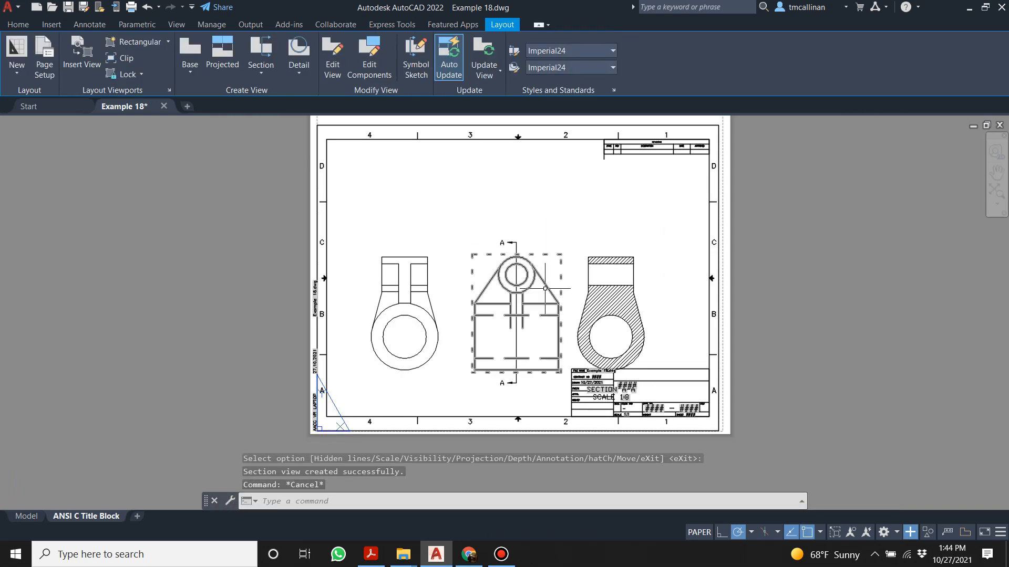
scroll(544, 288, "up", 1)
scroll(520, 275, "down", 1)
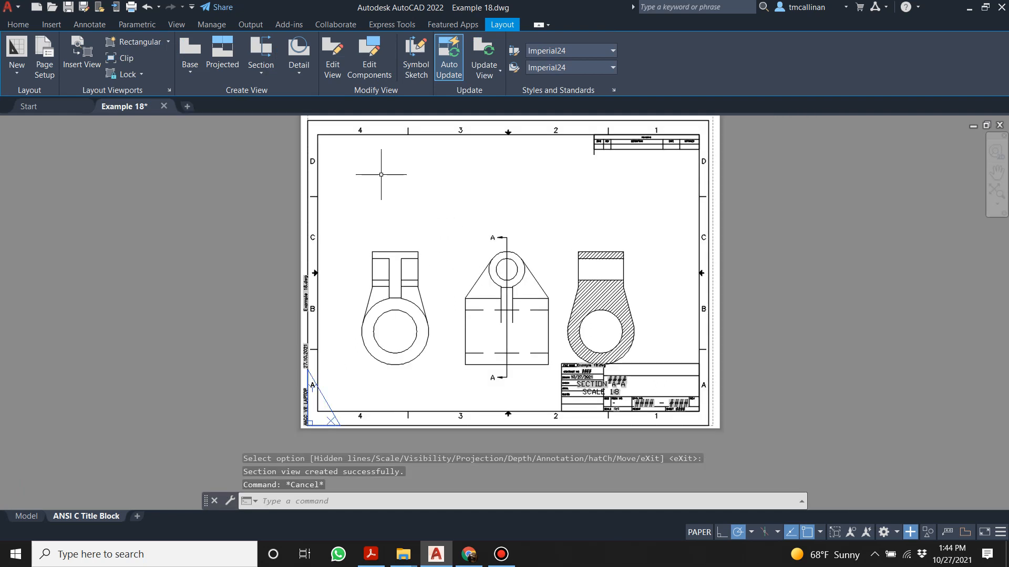
- Project an isometric view from the base view, placing it outside the sheet's upper-left corner
left_click(222, 53)
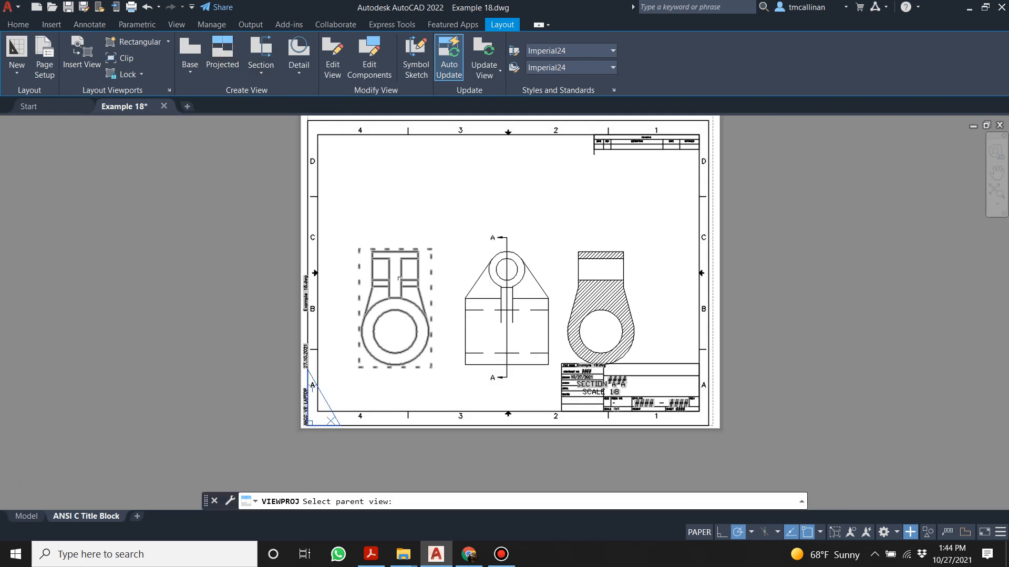
left_click(399, 278)
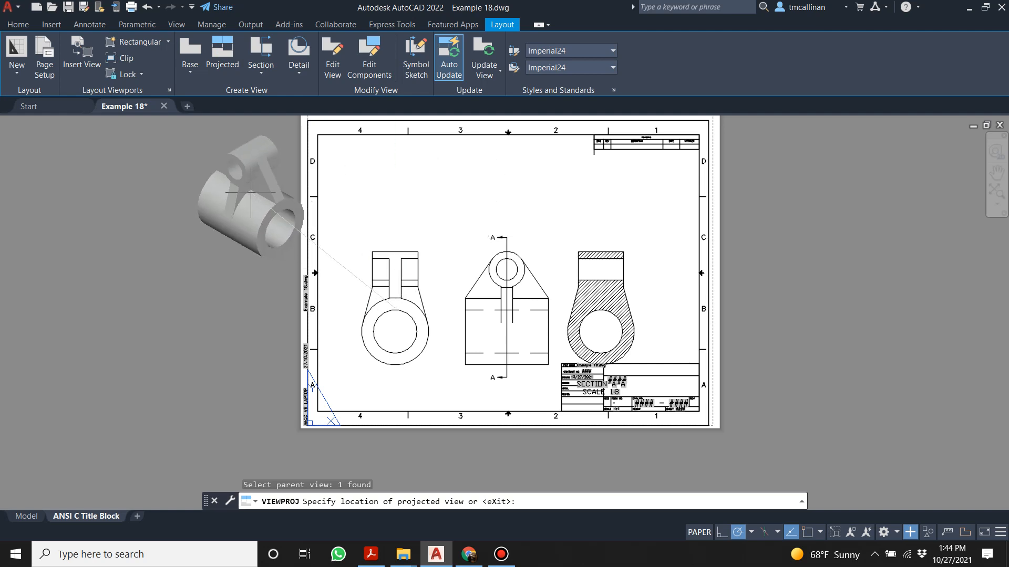
left_click(246, 191)
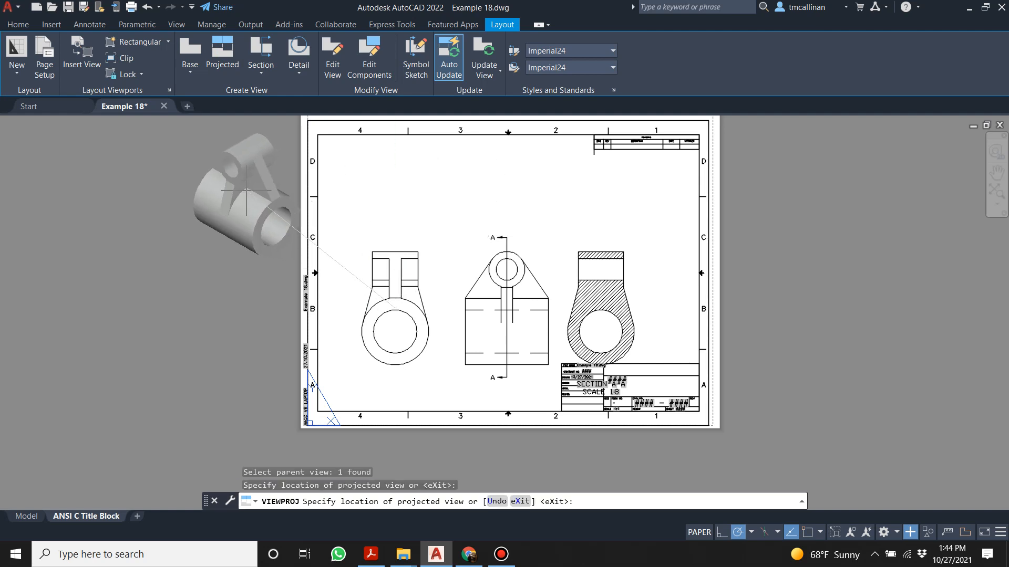
key("Return")
key("Escape")
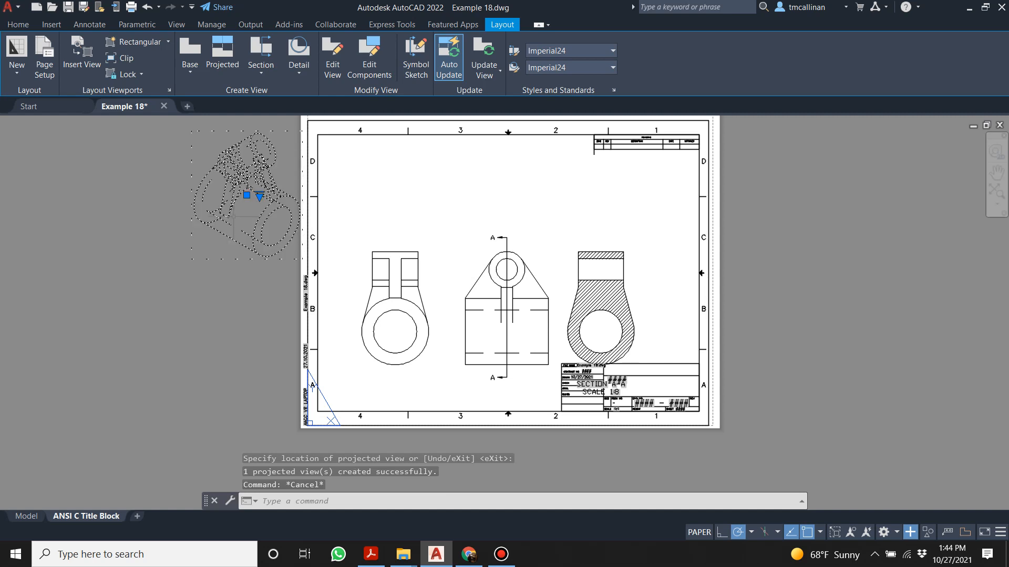
- Move the isometric view onto the sheet, into the upper-right area above the side and section views
left_click(214, 260)
left_click(246, 195)
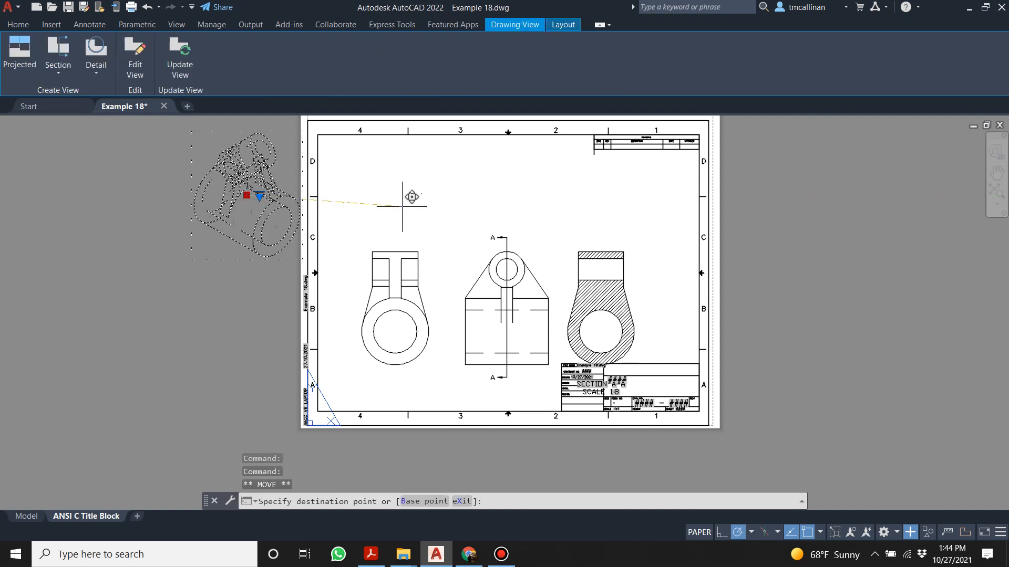
left_click(570, 205)
key("Escape")
key("Escape")
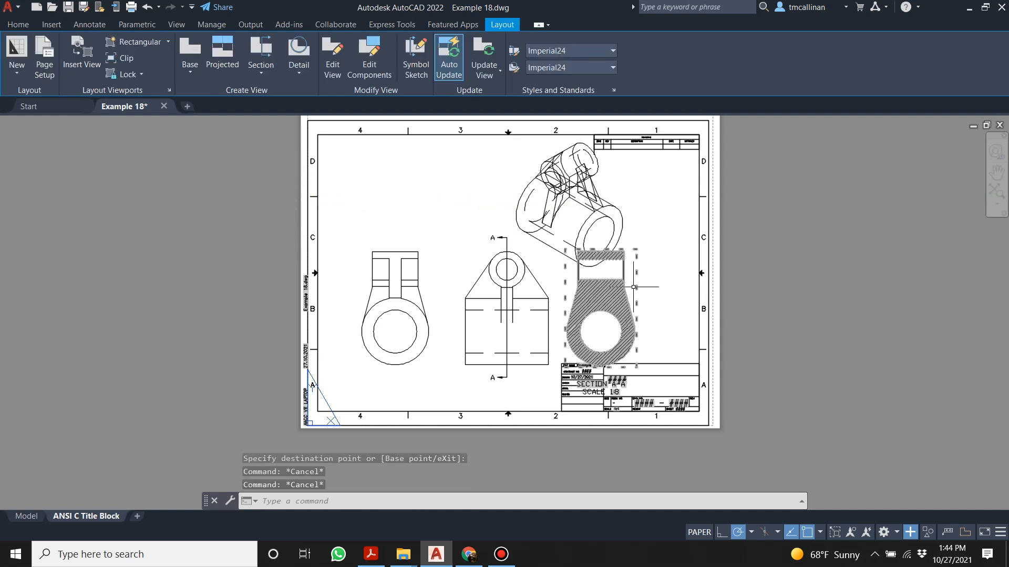
- Erase the hatched section view beside the side view
left_click(634, 287)
right_click(634, 287)
left_click(697, 308)
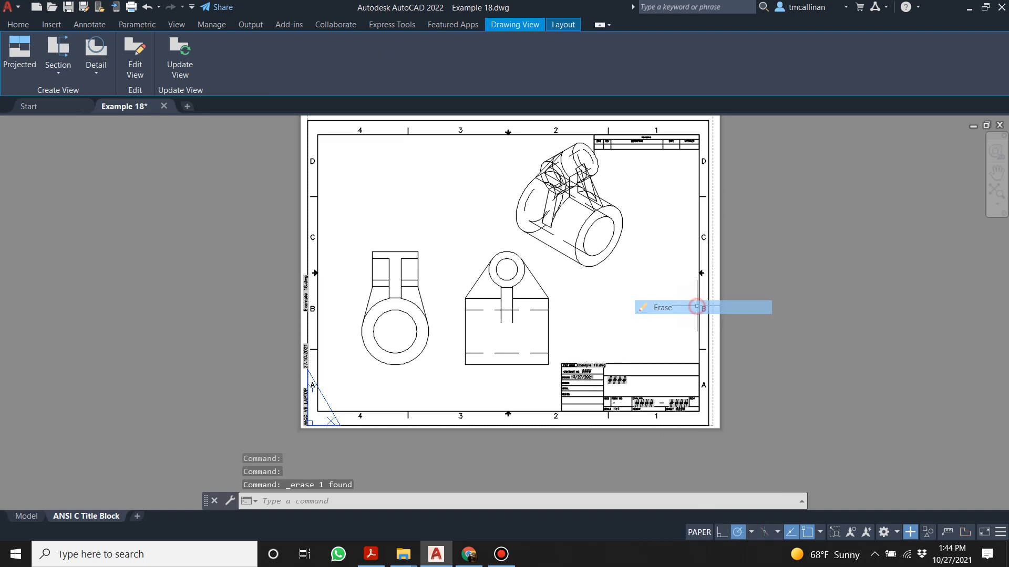
key("Escape")
- Move the isometric view down and to the right, clear of the side view
scroll(559, 193, "up", 4)
key("Escape")
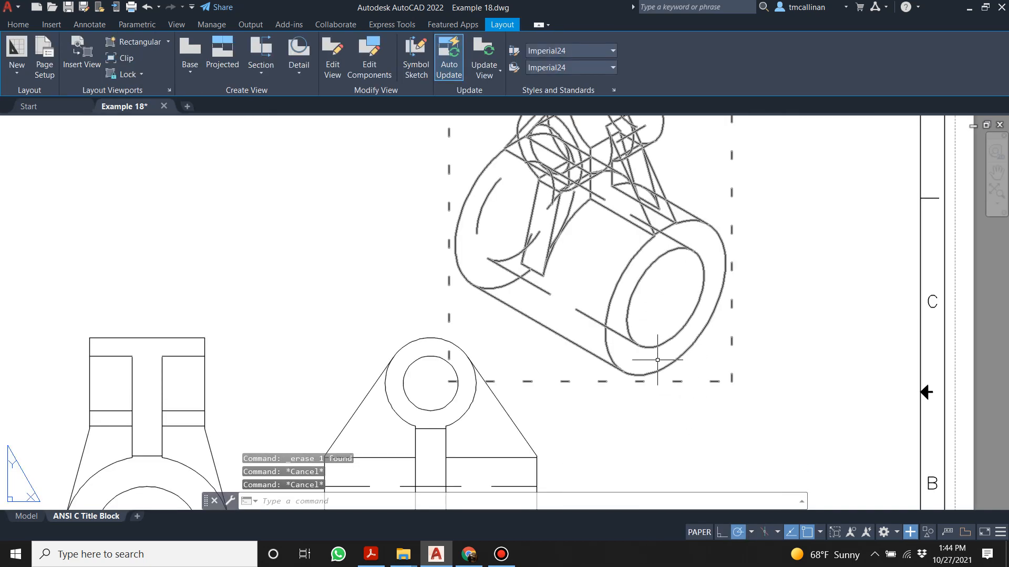
left_click(686, 382)
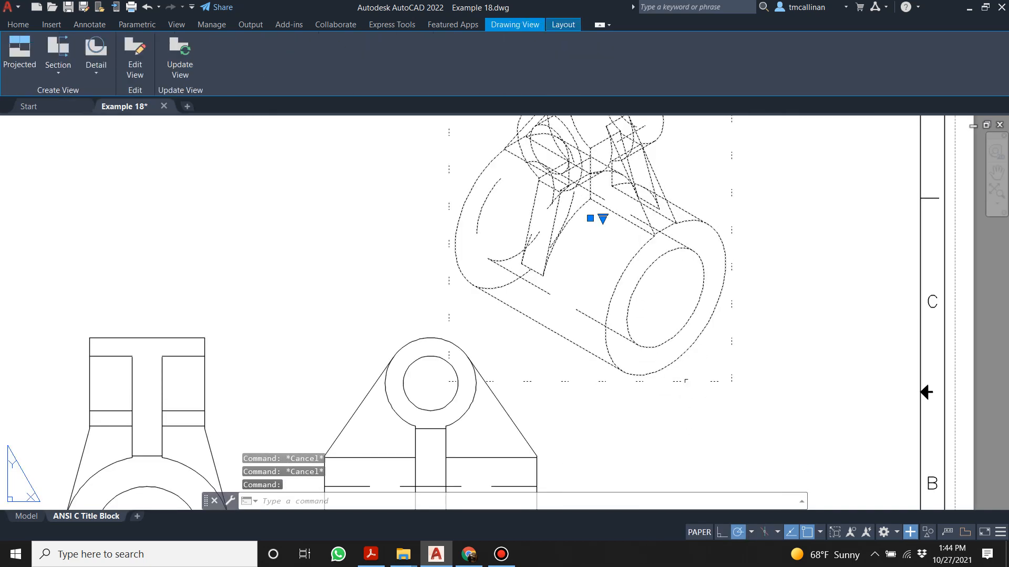
left_click(590, 218)
left_click(697, 318)
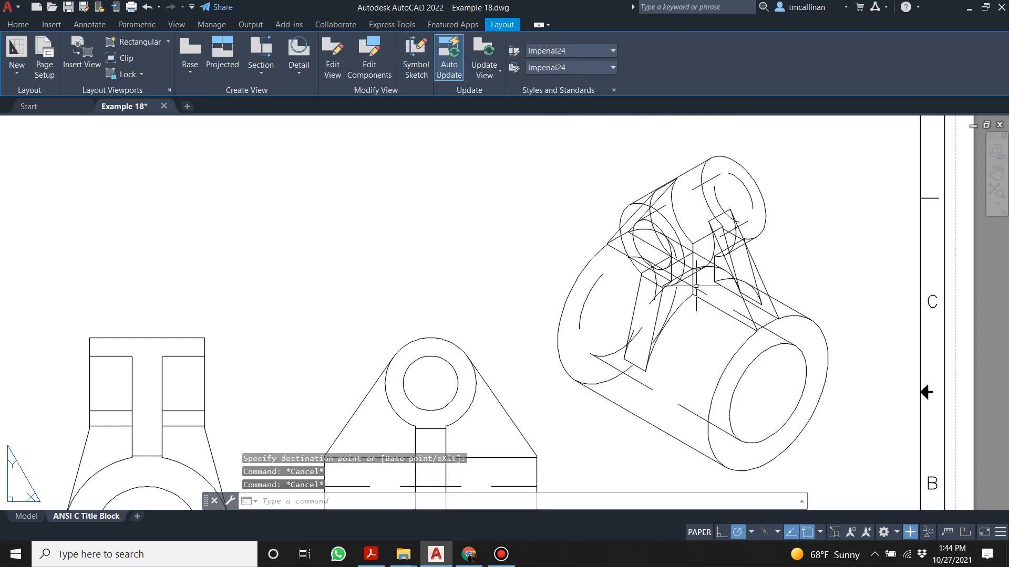
scroll(696, 286, "down", 4)
key("Escape")
left_click(29, 516)
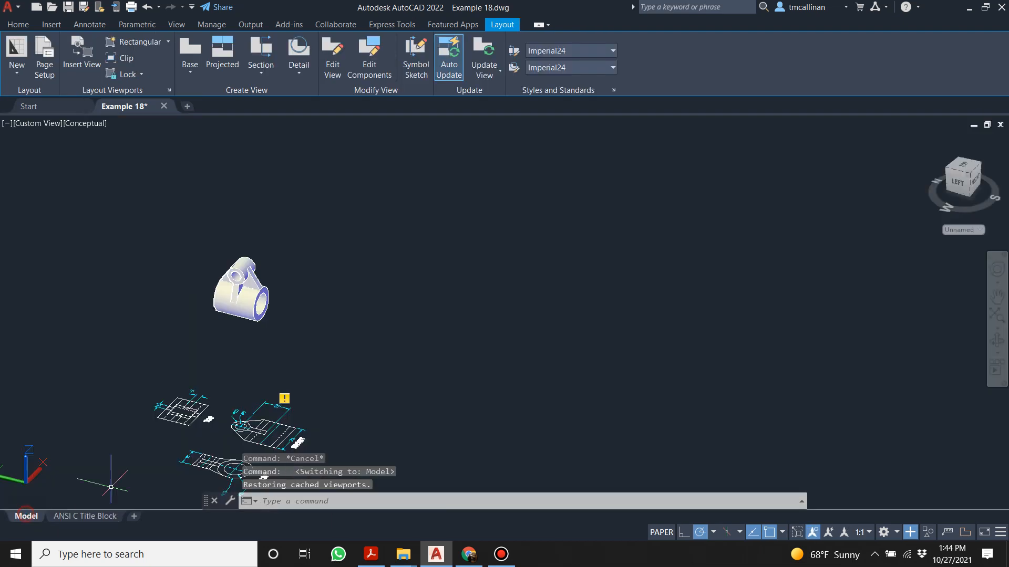
scroll(225, 324, "down", 4)
scroll(199, 337, "up", 3)
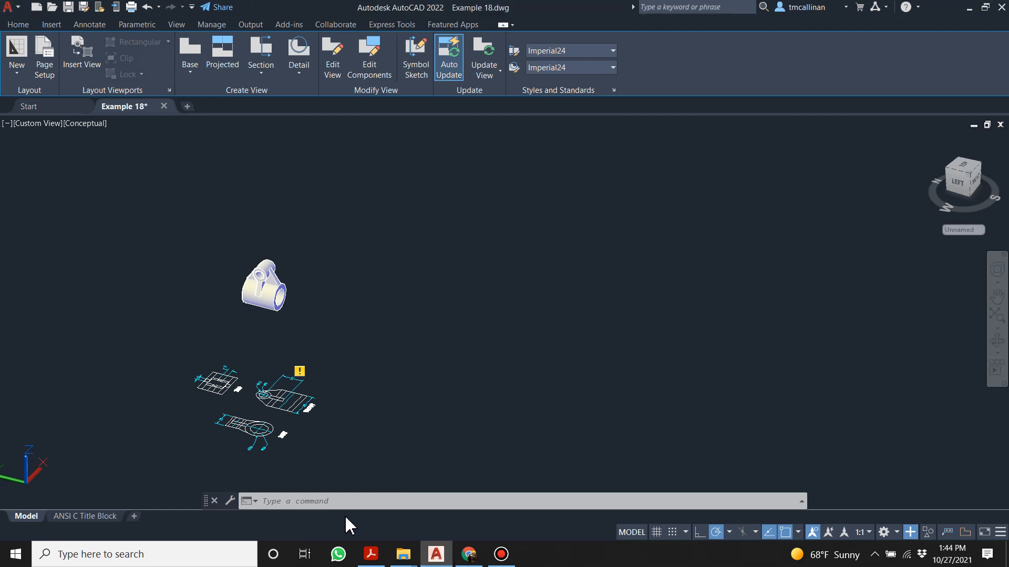
left_click(87, 516)
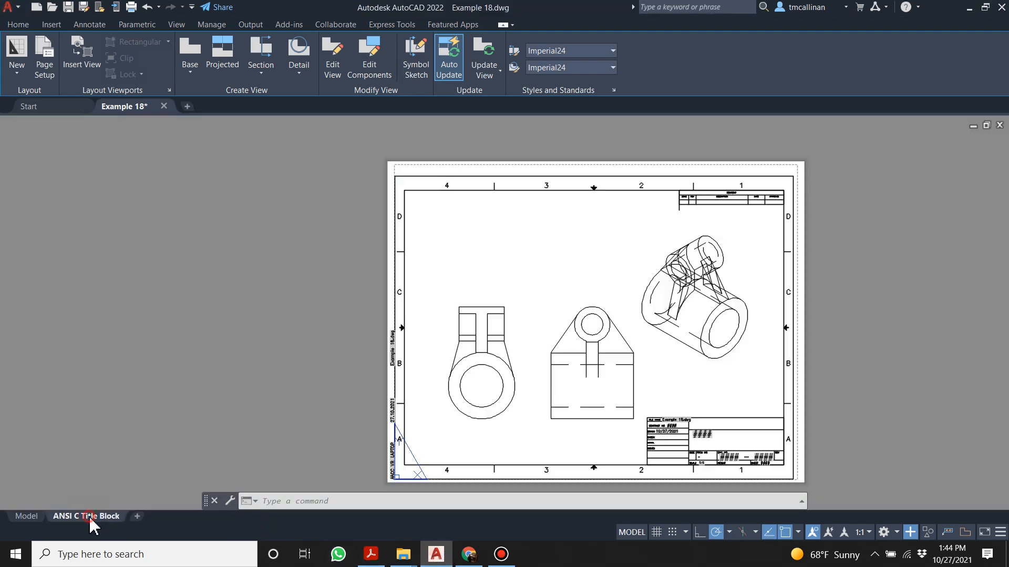
- Move the isometric view up and to the right, closer to the sheet's upper-right corner
scroll(711, 297, "up", 2)
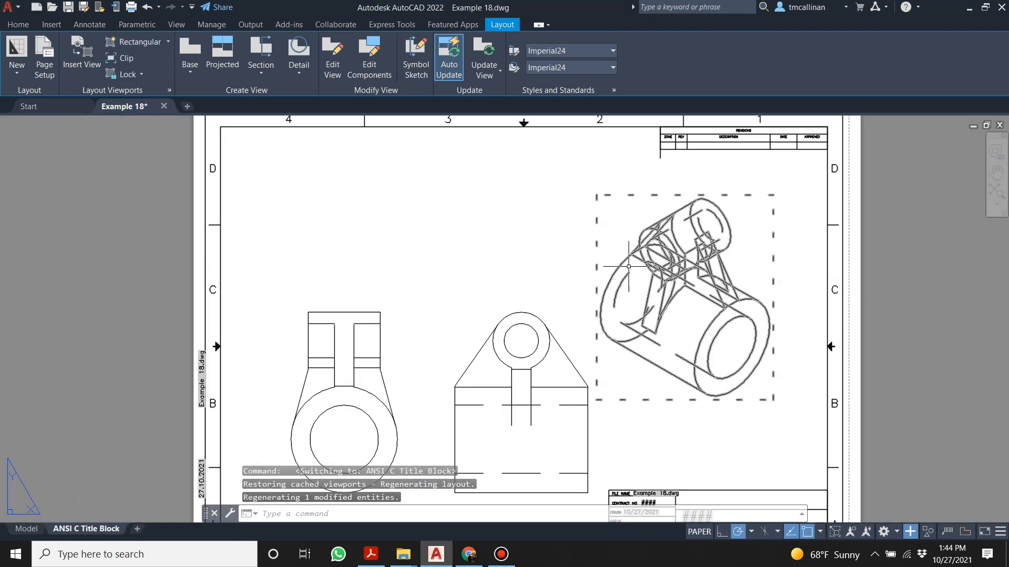
left_click(597, 220)
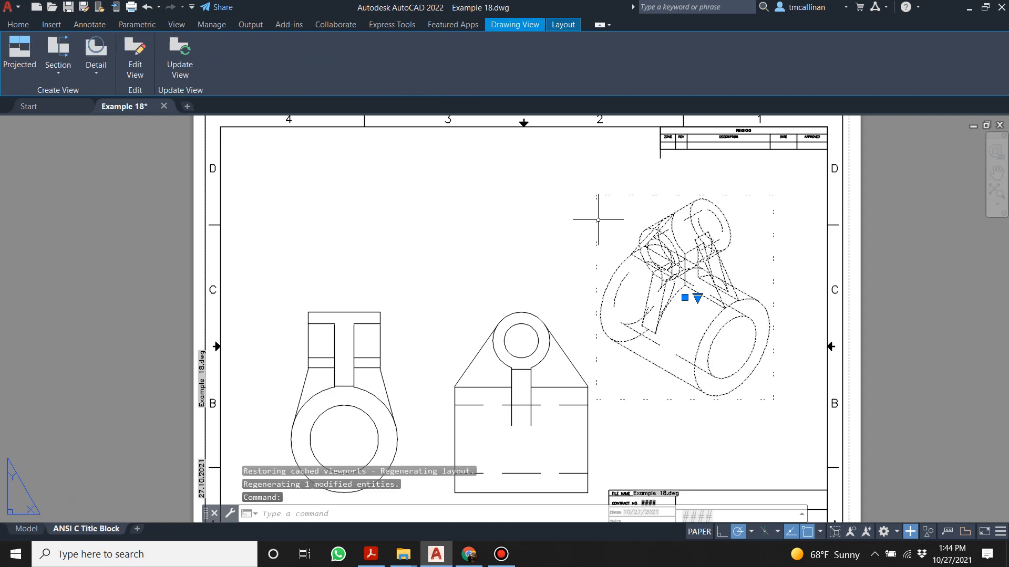
right_click(640, 221)
left_click(633, 222)
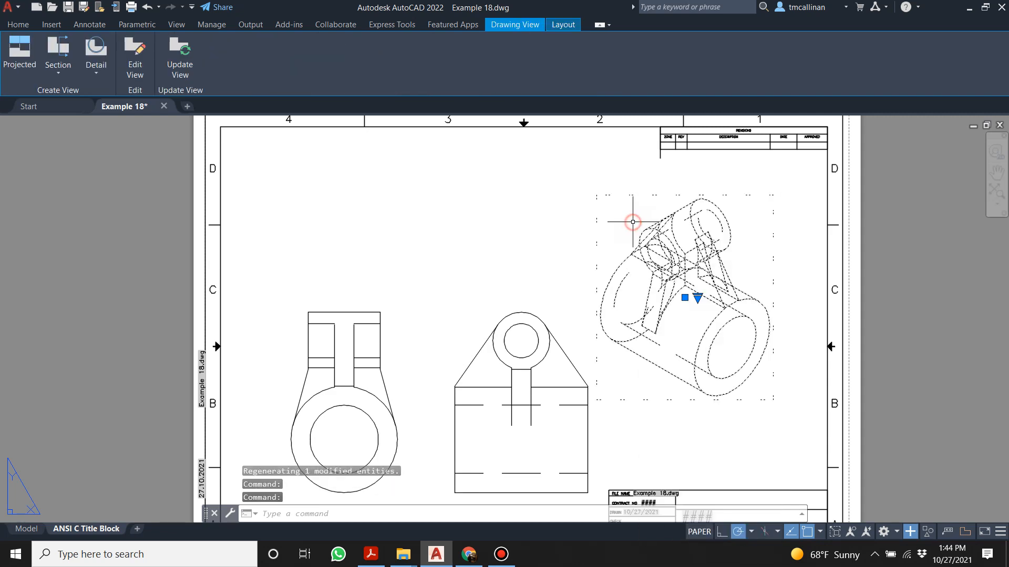
left_click(561, 26)
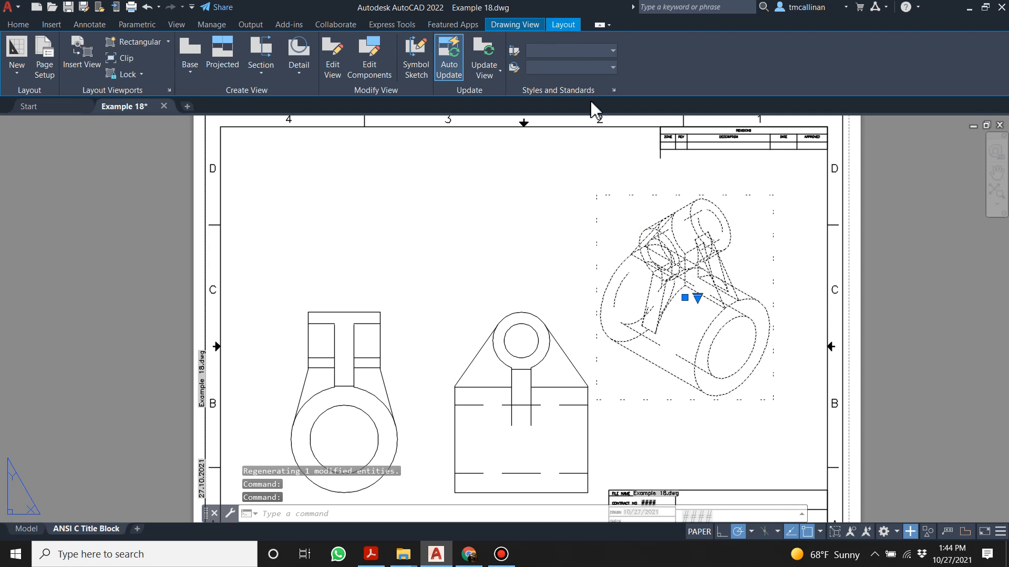
key("Escape")
key("Escape")
left_click(640, 217)
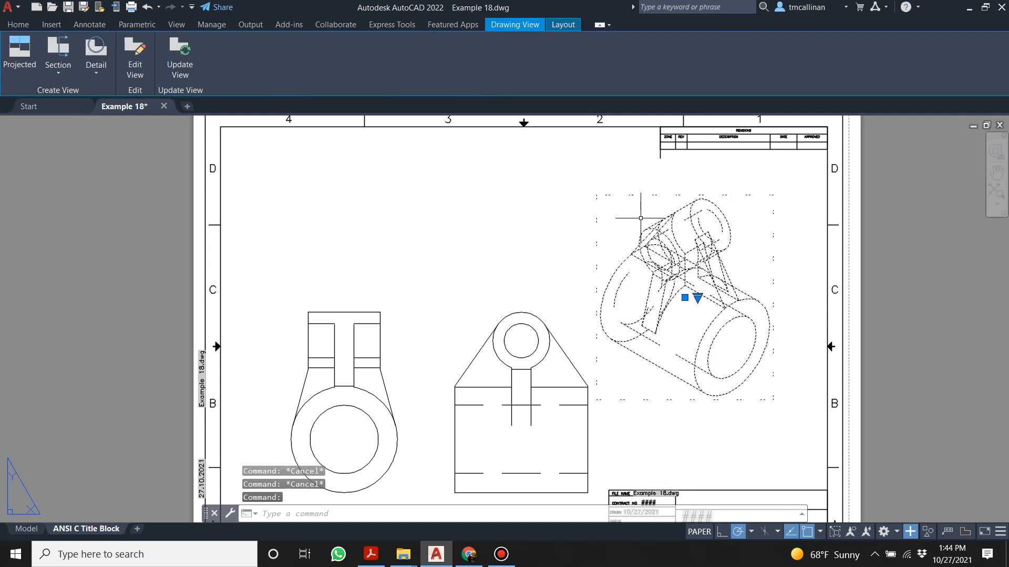
left_click(566, 26)
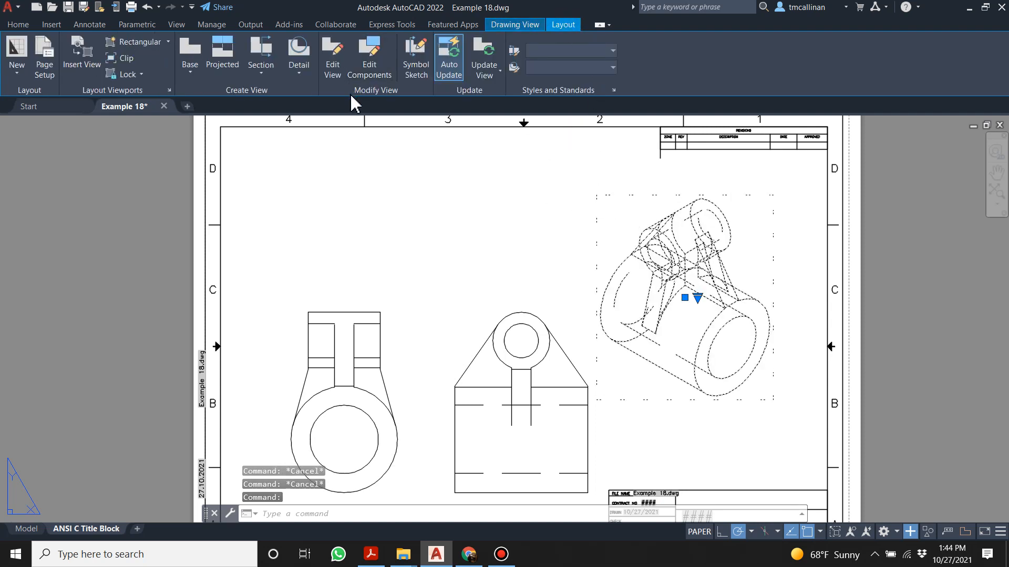
left_click(684, 298)
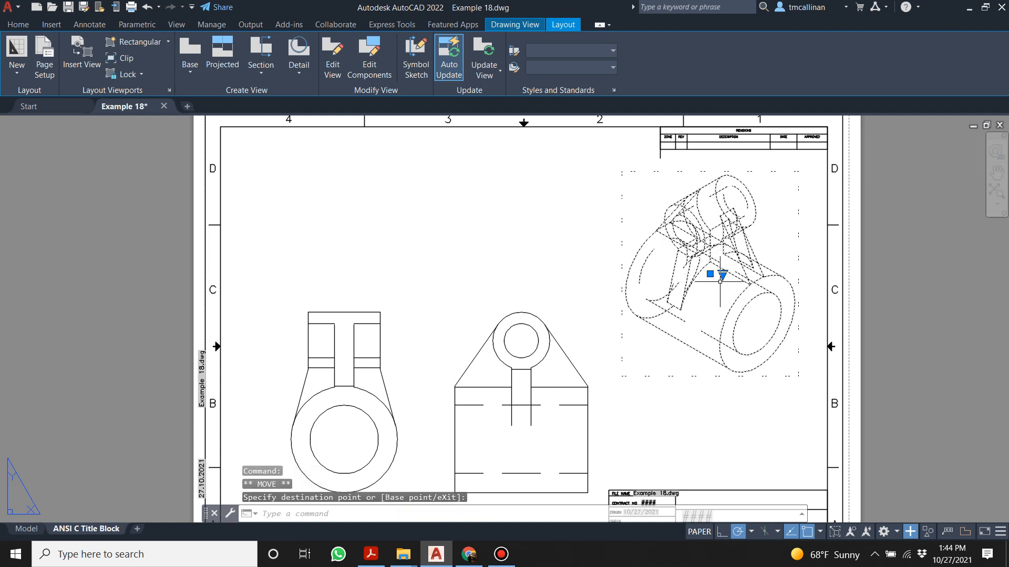
left_click(722, 275)
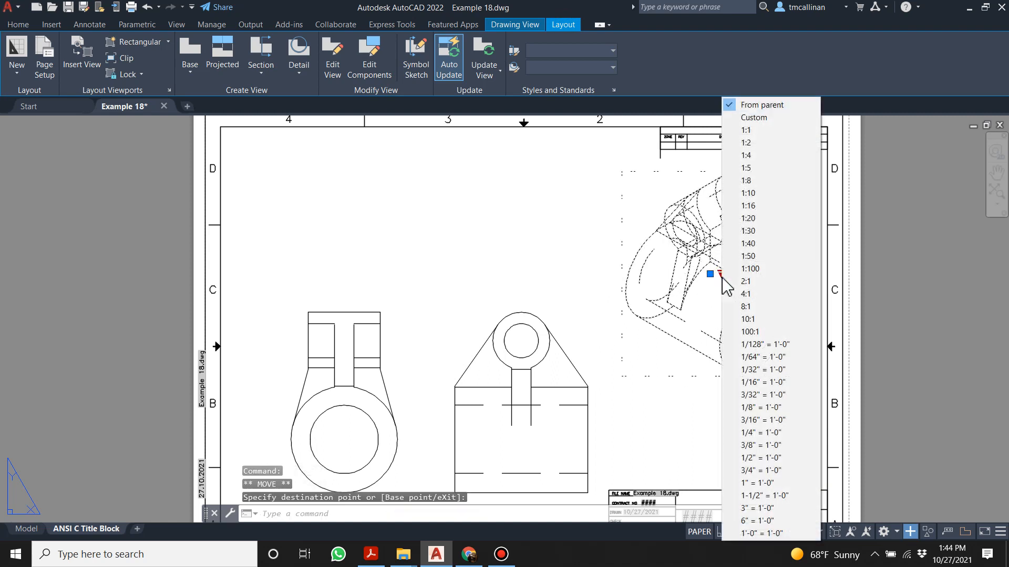
key("Escape")
key("Escape")
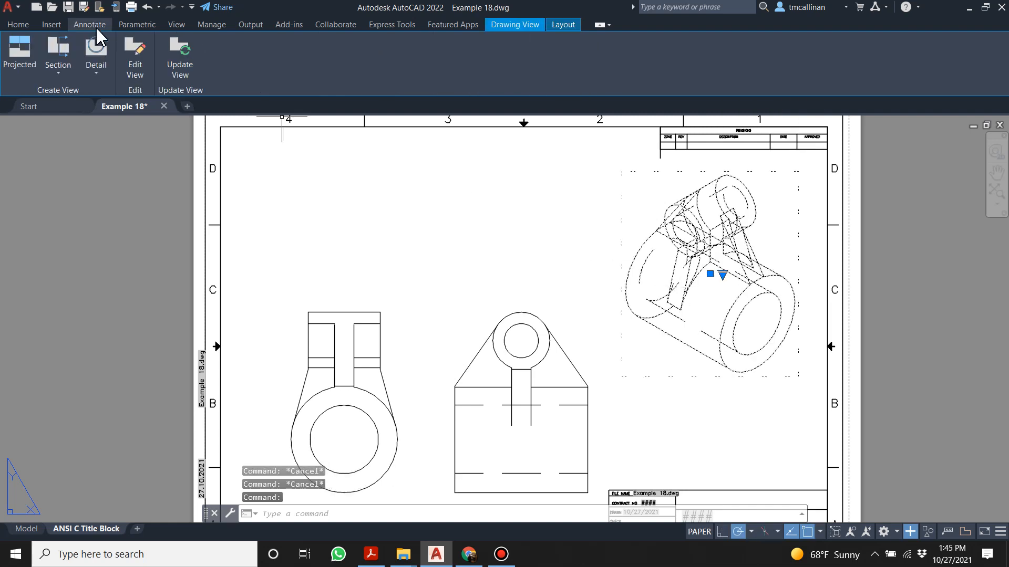
- Edit the isometric view so it is displayed as Shaded with visible lines
left_click(130, 59)
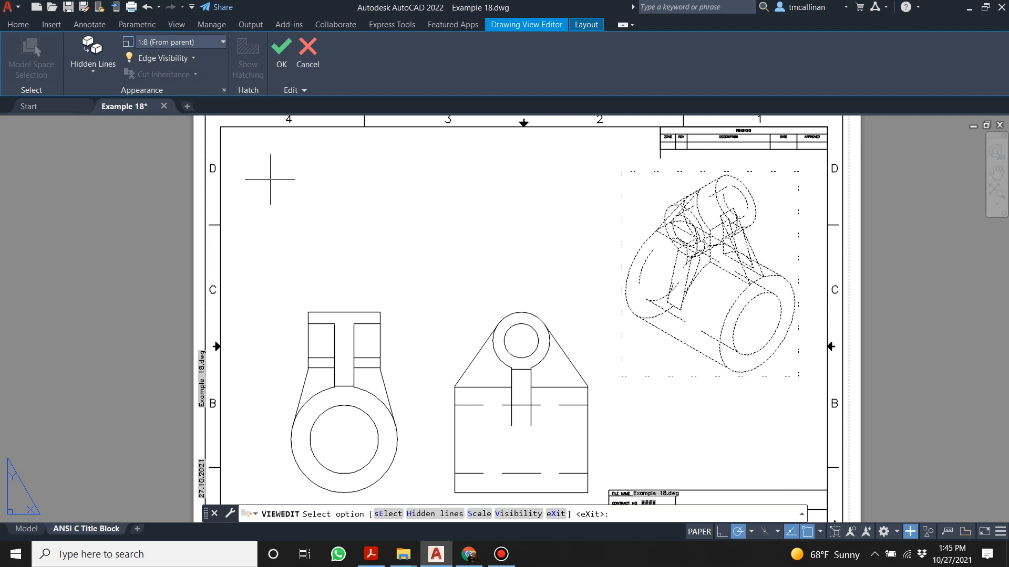
left_click(92, 59)
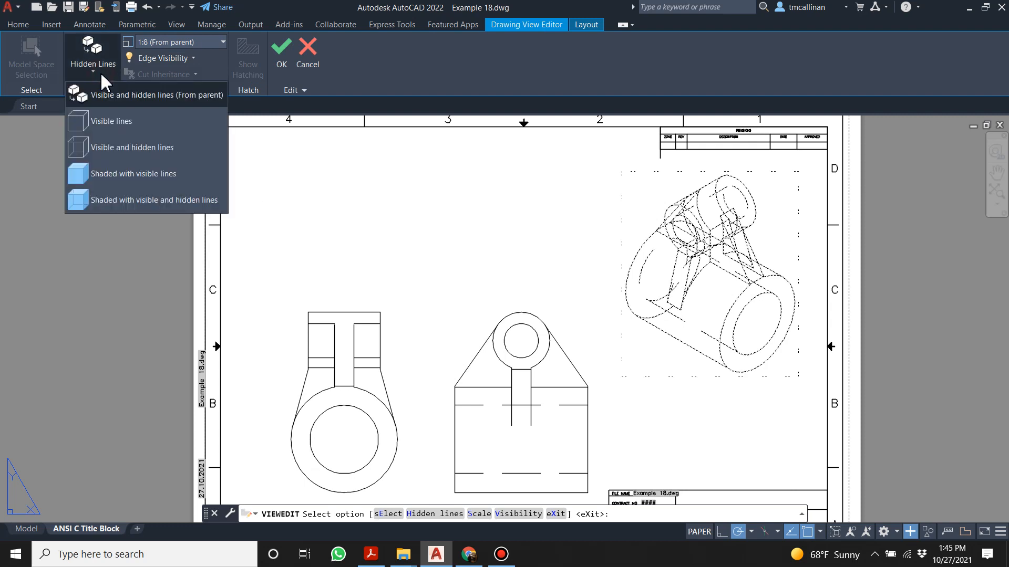
left_click(115, 173)
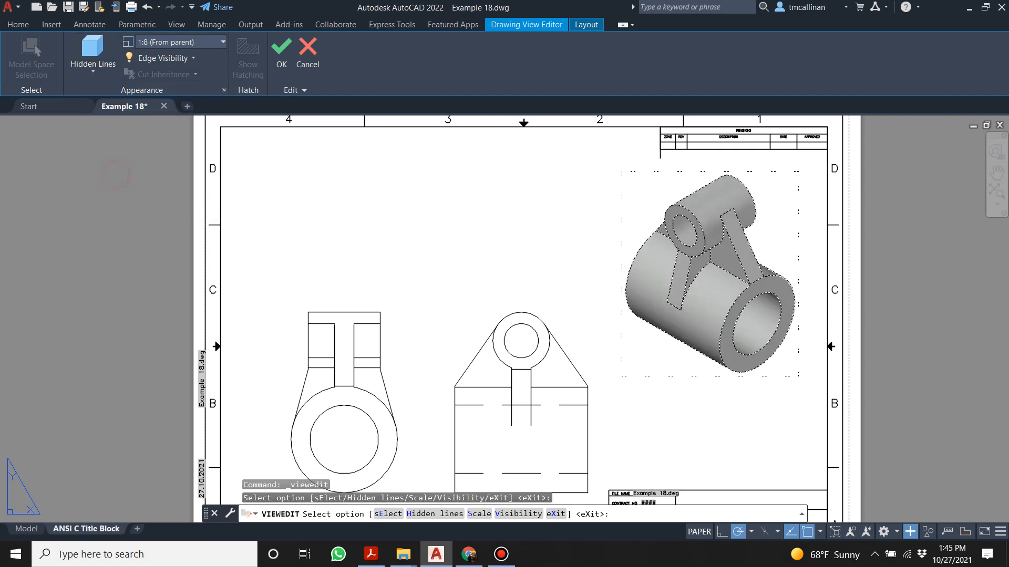
left_click(281, 52)
left_click(674, 347)
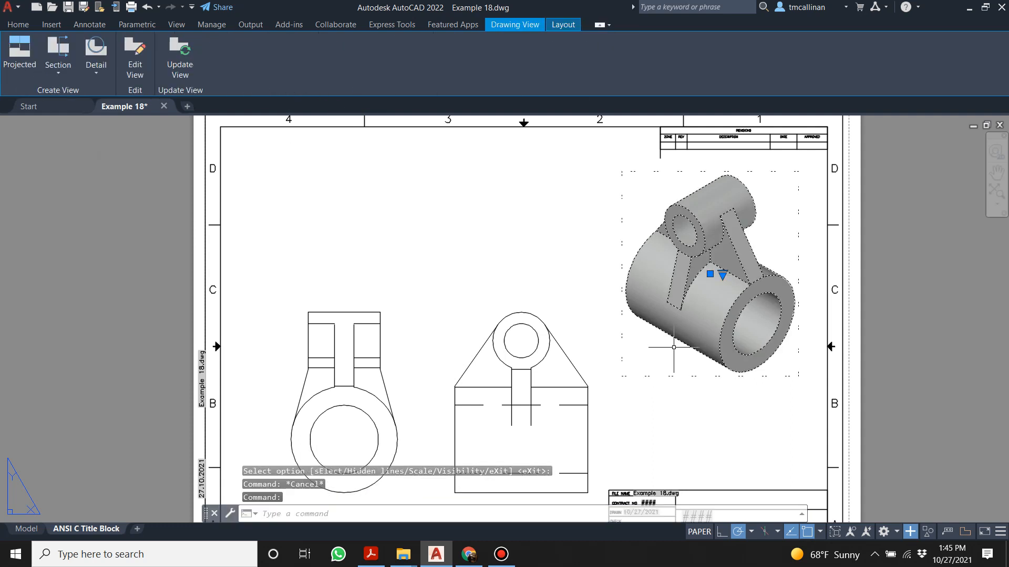
key("Escape")
key("Escape")
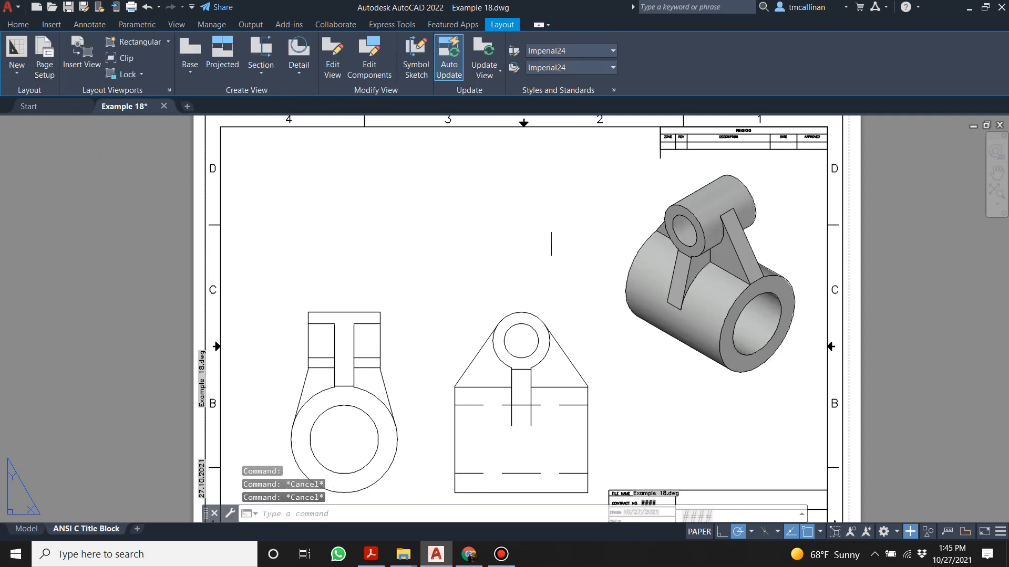
- Try to add a radius dimension to the small cylinder's outer arc in the side view
scroll(480, 201, "down", 1)
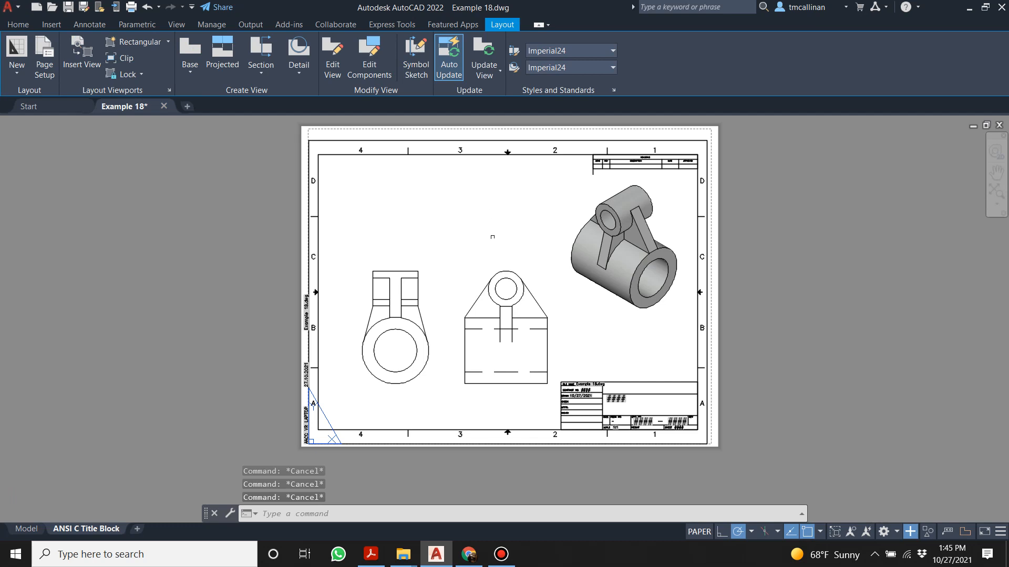
scroll(491, 234, "up", 2)
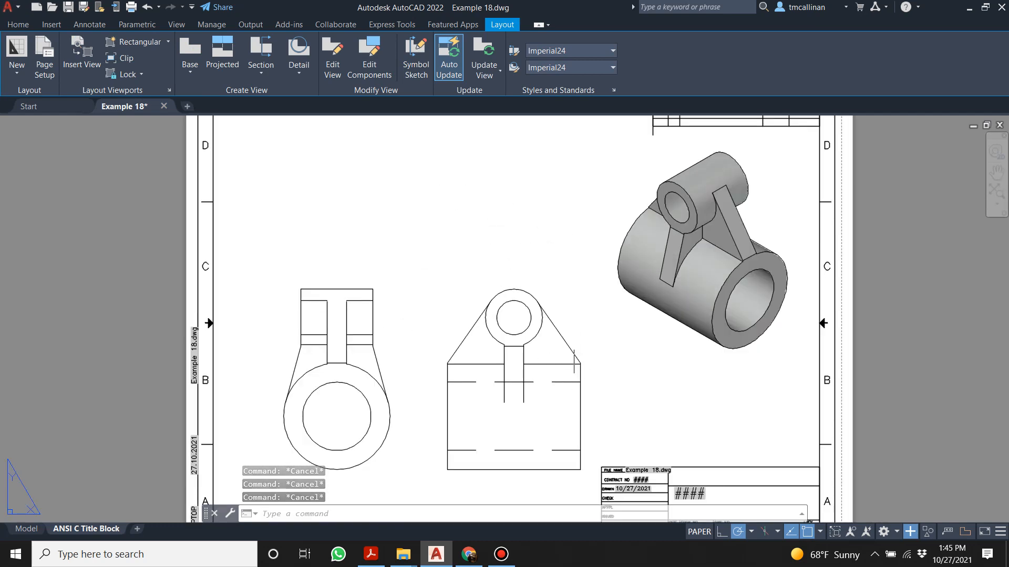
left_click(89, 24)
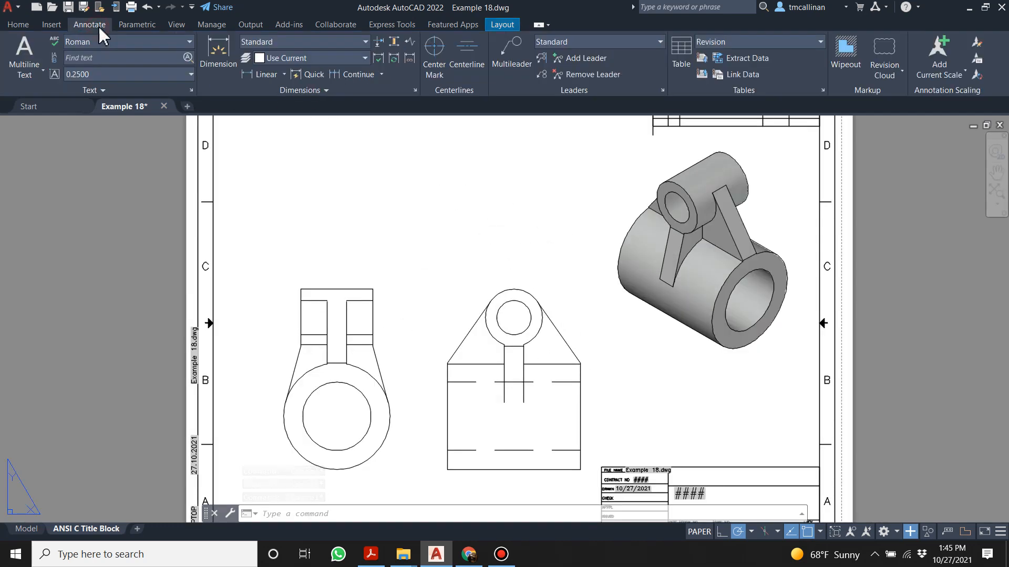
left_click(218, 50)
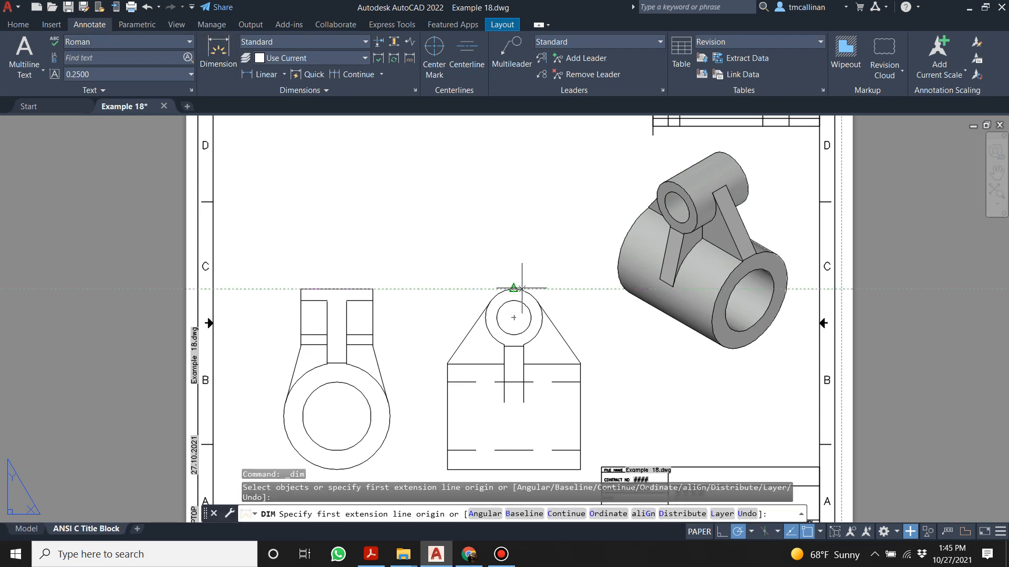
scroll(520, 288, "up", 4)
left_click(508, 281)
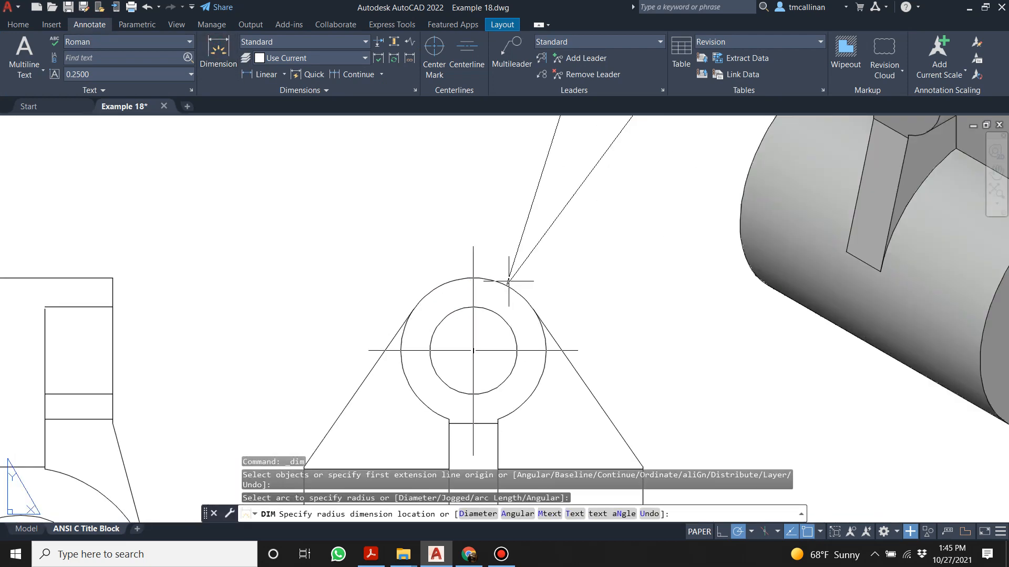
left_click(302, 247)
scroll(325, 255, "down", 4)
key("ctrl+z")
scroll(453, 269, "down", 4)
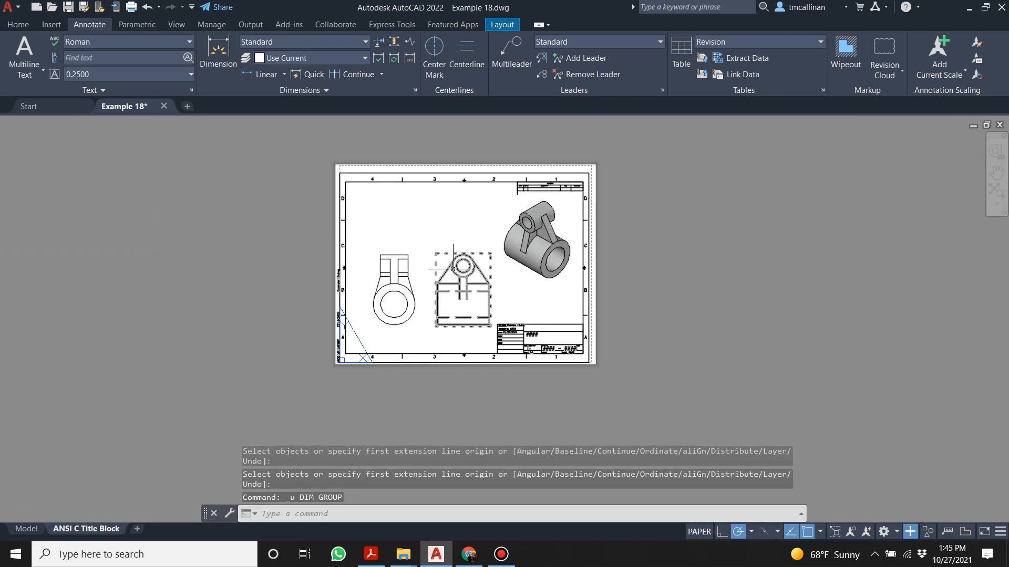
scroll(453, 269, "up", 2)
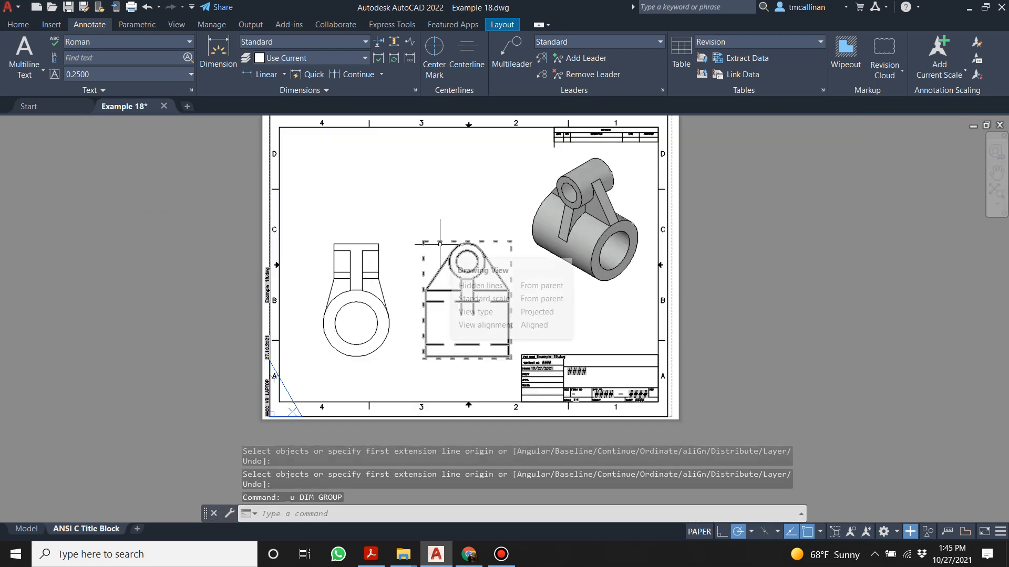
- Examine the bracket solid and its dimensioned reference views in model space, from the top and in 3D
left_click(26, 529)
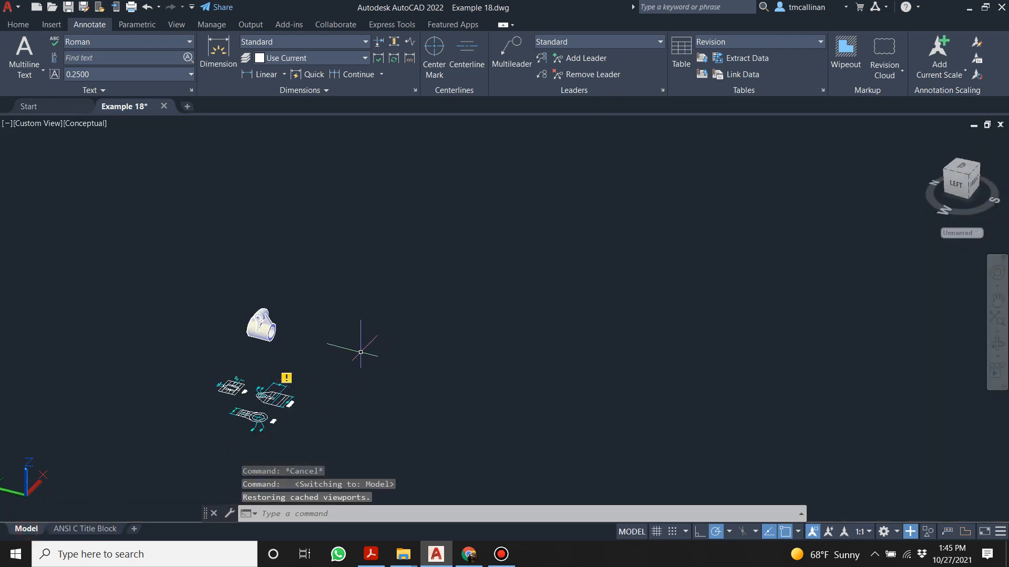
scroll(363, 347, "up", 2)
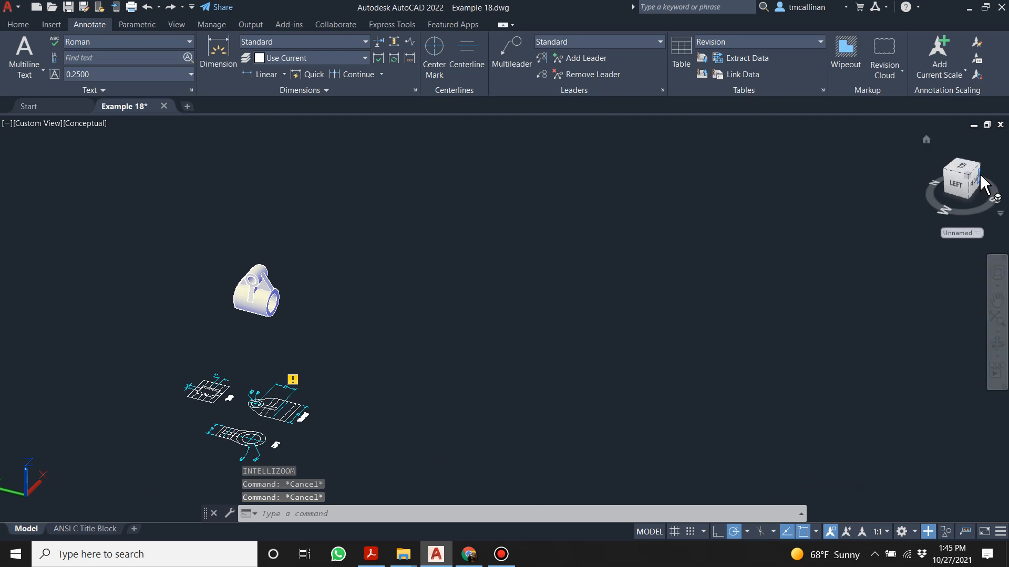
left_click(964, 167)
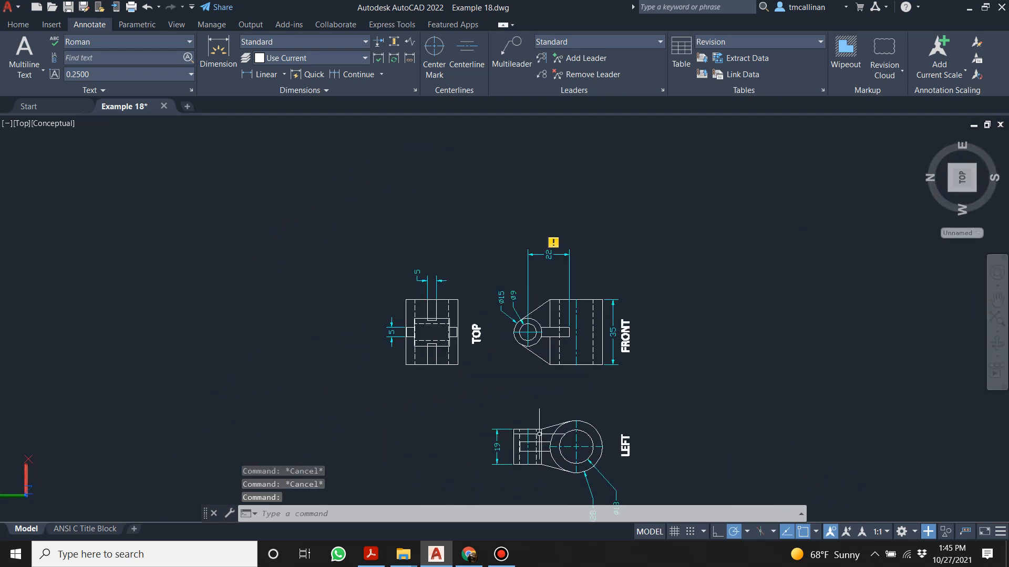
scroll(606, 391, "down", 2)
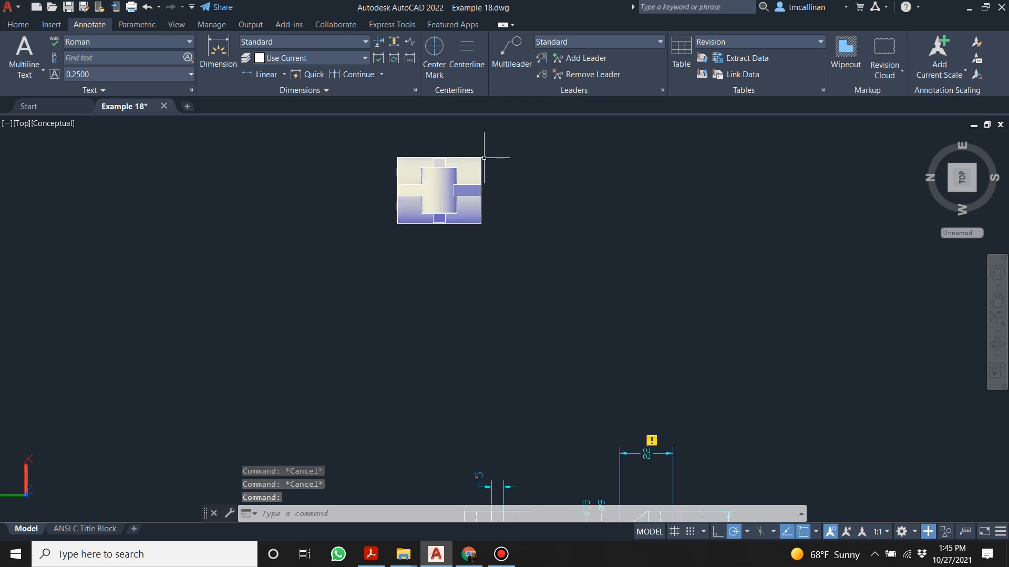
middle_click_drag(484, 263, 442, 152, "shift")
scroll(543, 239, "up", 5)
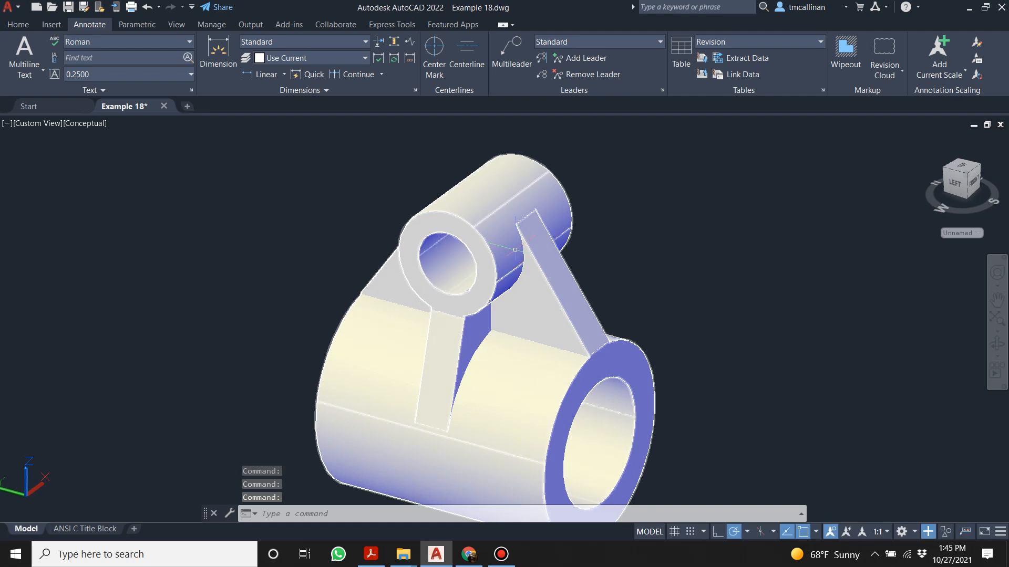
- Return to the ANSI C Title Block layout and review the shaded isometric view alongside the other views
left_click(86, 529)
scroll(601, 169, "up", 4)
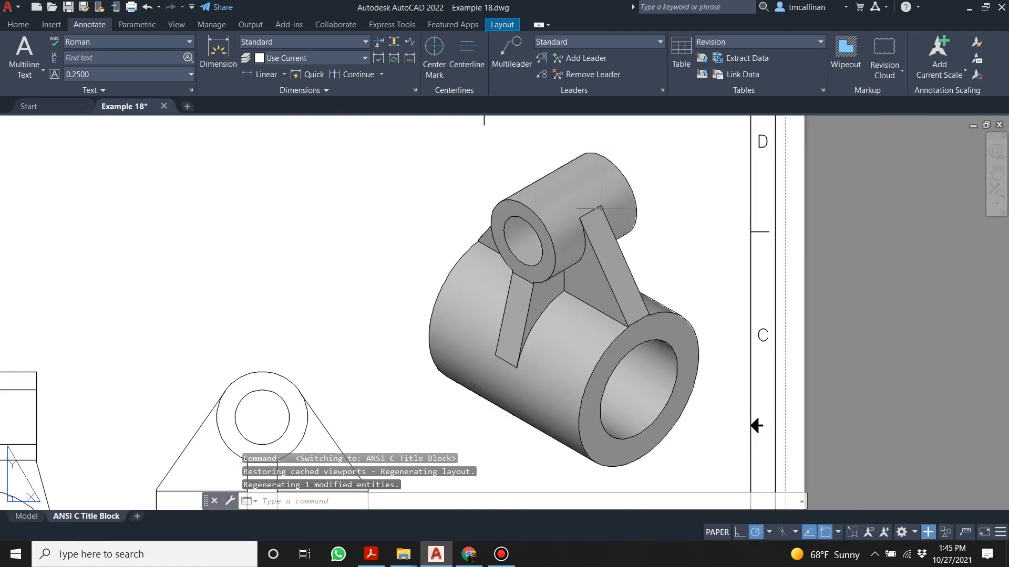
scroll(542, 358, "down", 5)
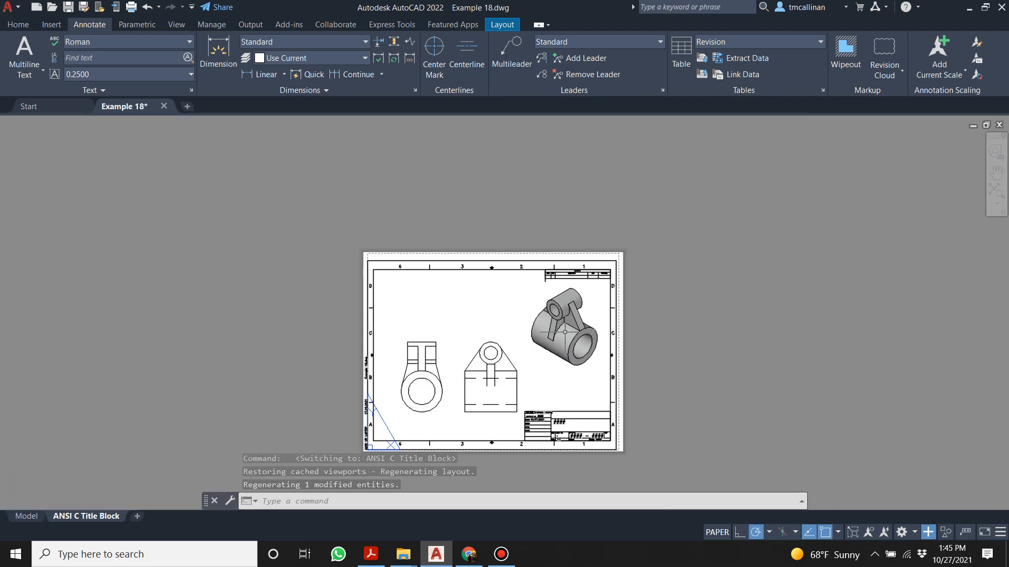
scroll(540, 417, "up", 4)
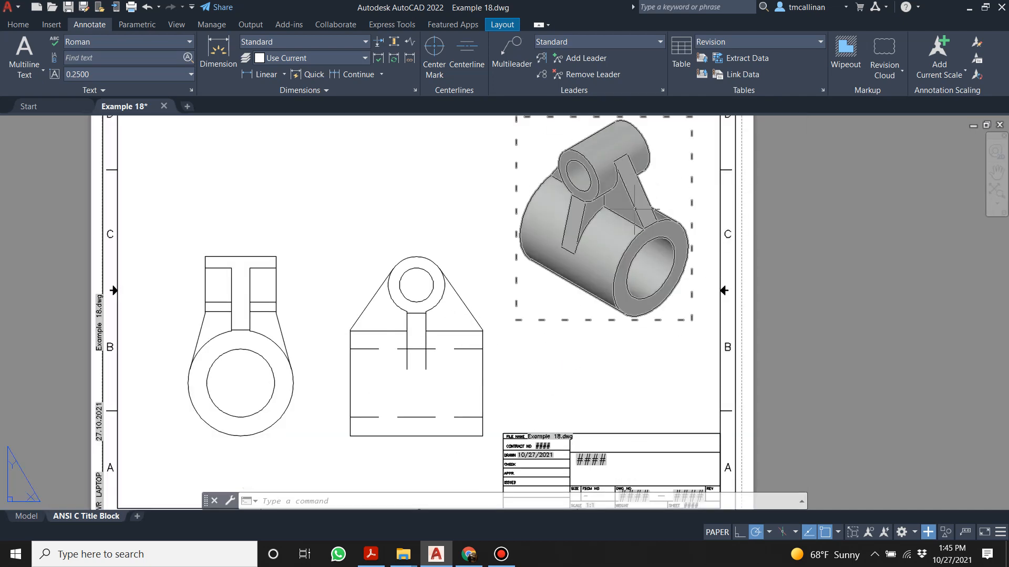
scroll(537, 347, "down", 4)
scroll(513, 372, "up", 4)
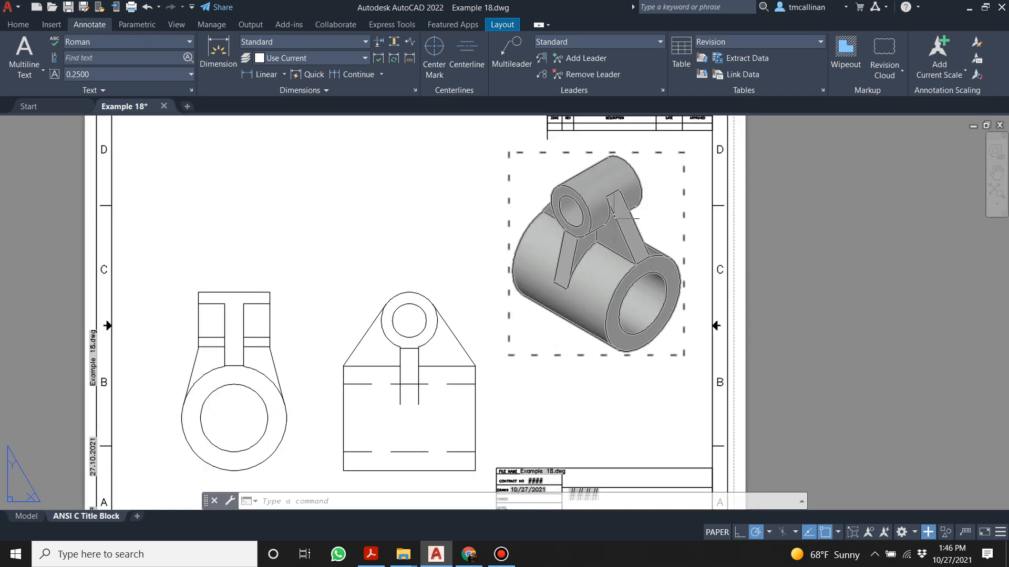
scroll(614, 215, "up", 2)
scroll(581, 173, "down", 4)
scroll(604, 181, "up", 4)
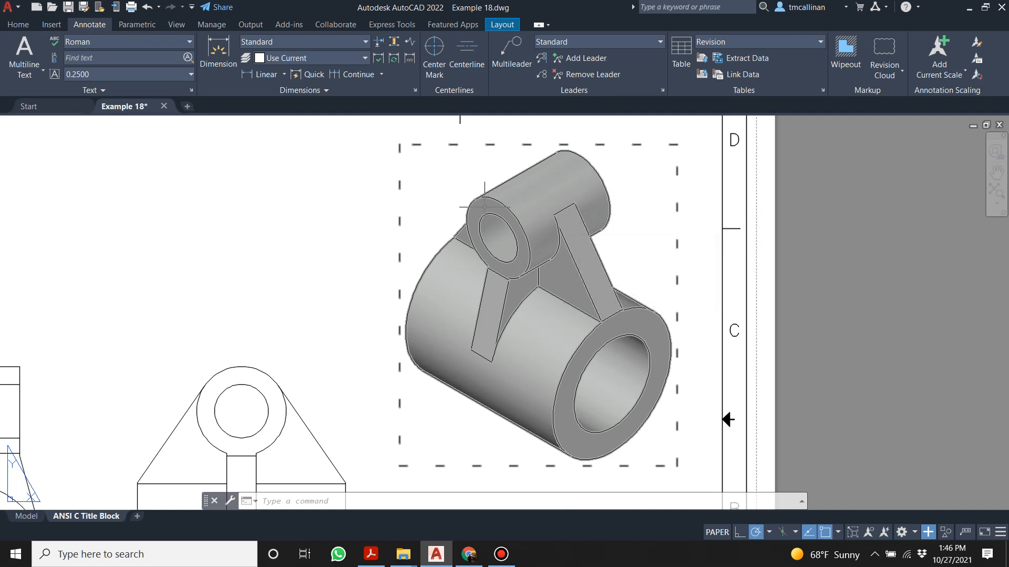
scroll(484, 211, "down", 2)
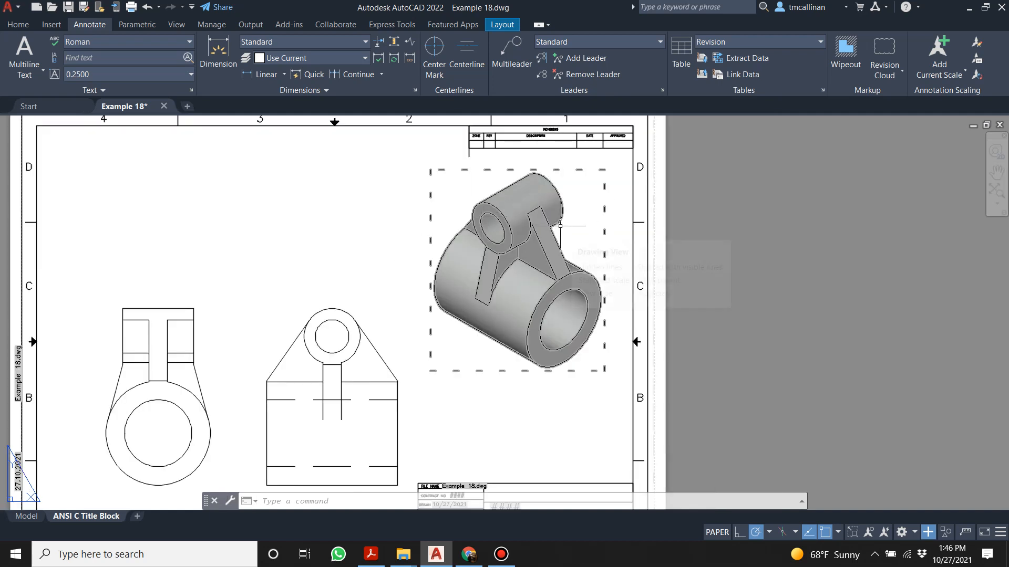
- Switch to model space and view the bracket's dimensioned top, front and left reference views from the top
scroll(557, 226, "down", 2)
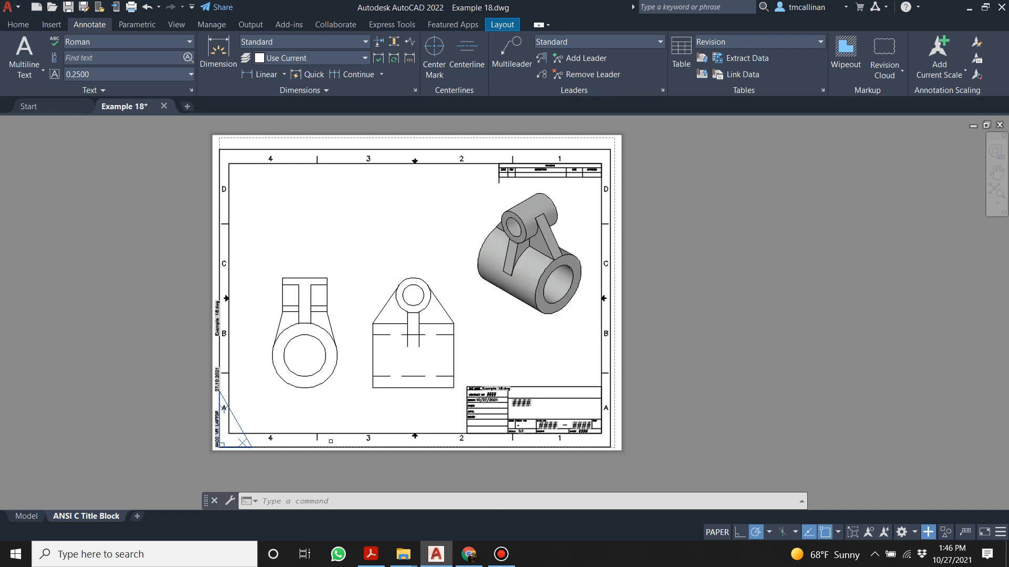
left_click(27, 517)
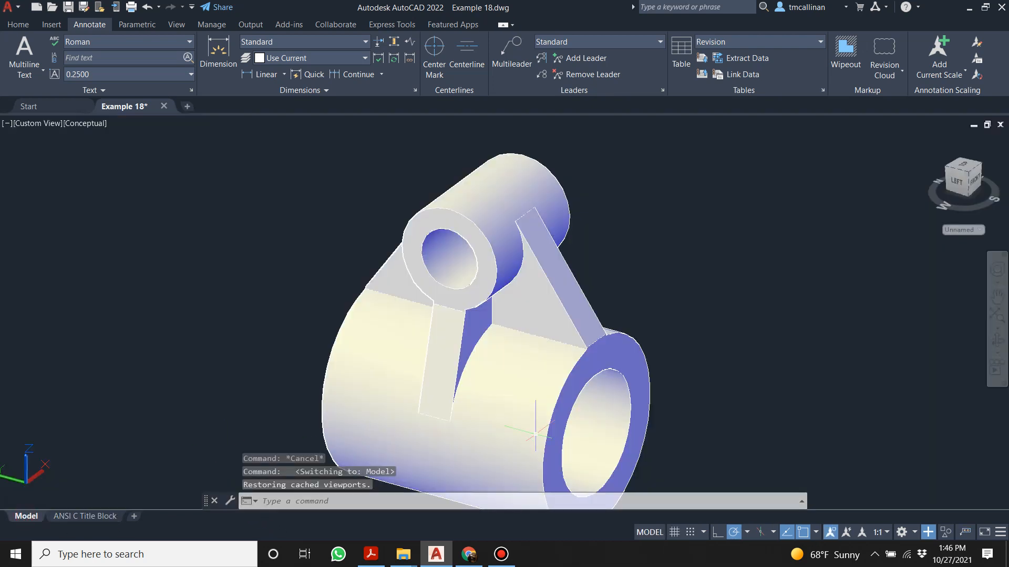
scroll(535, 433, "down", 8)
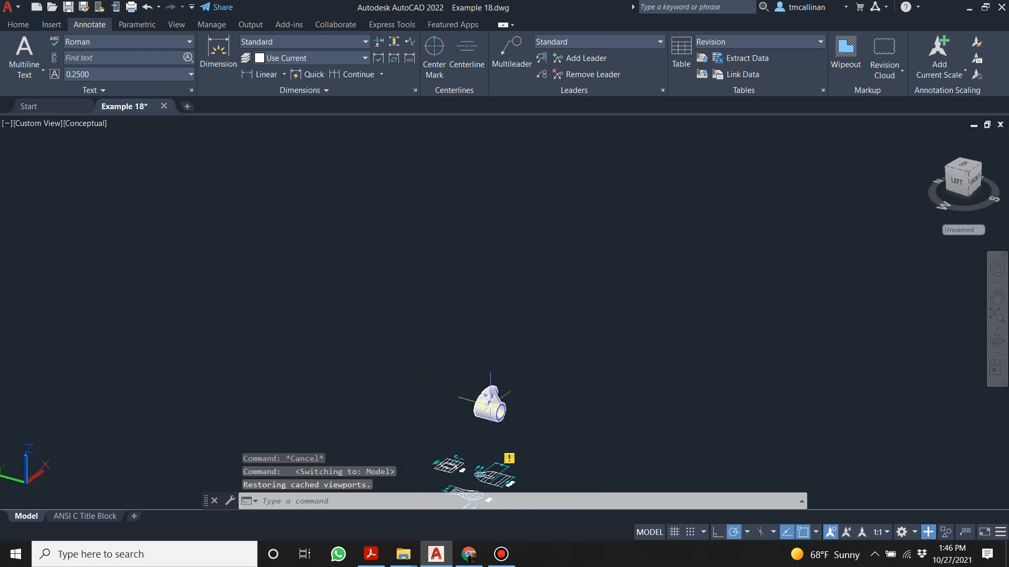
left_click(966, 165)
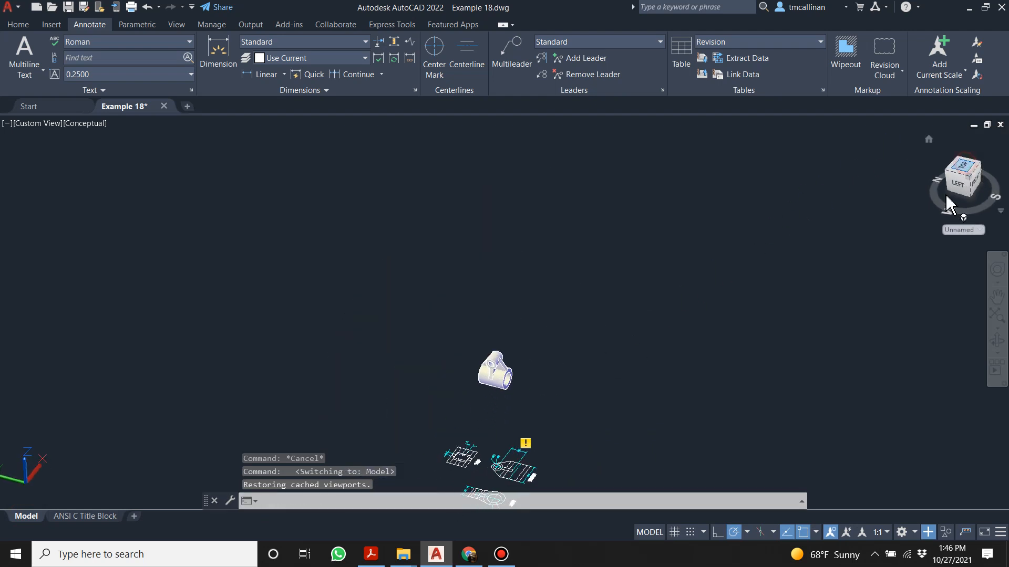
scroll(555, 370, "down", 4)
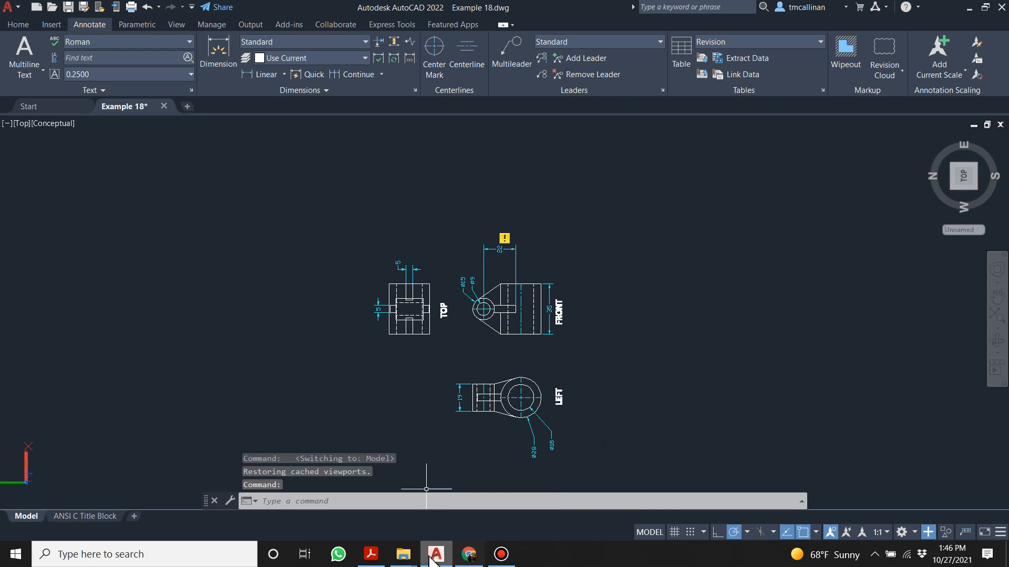
- Switch to the AutoCAD Exercises PDF in Adobe Acrobat and examine the Practice 3, Practice 4 and Example 19 drawings after Example 18
left_click(379, 560)
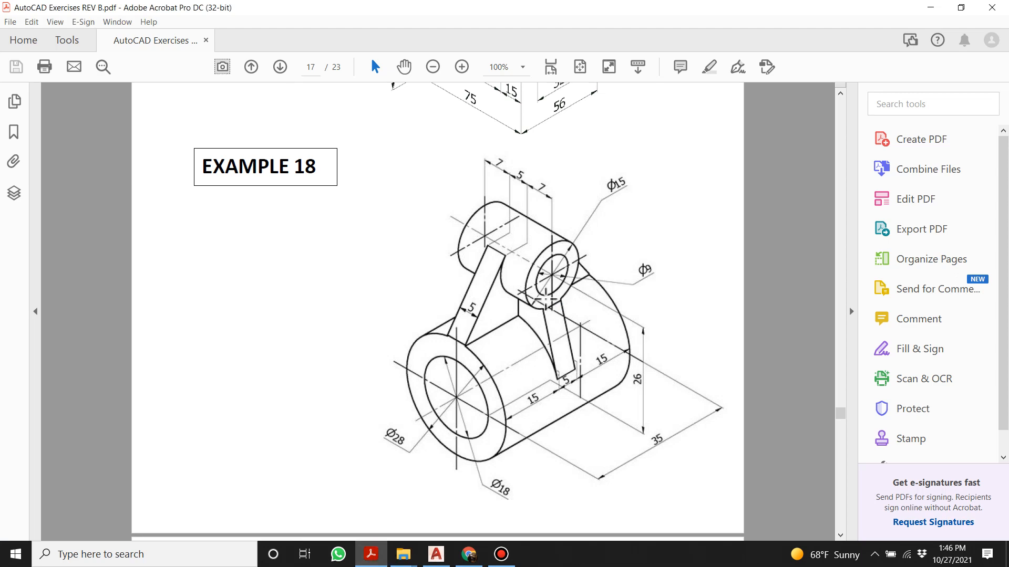
scroll(541, 313, "down", 2)
scroll(548, 298, "up", 2)
scroll(548, 298, "down", 15)
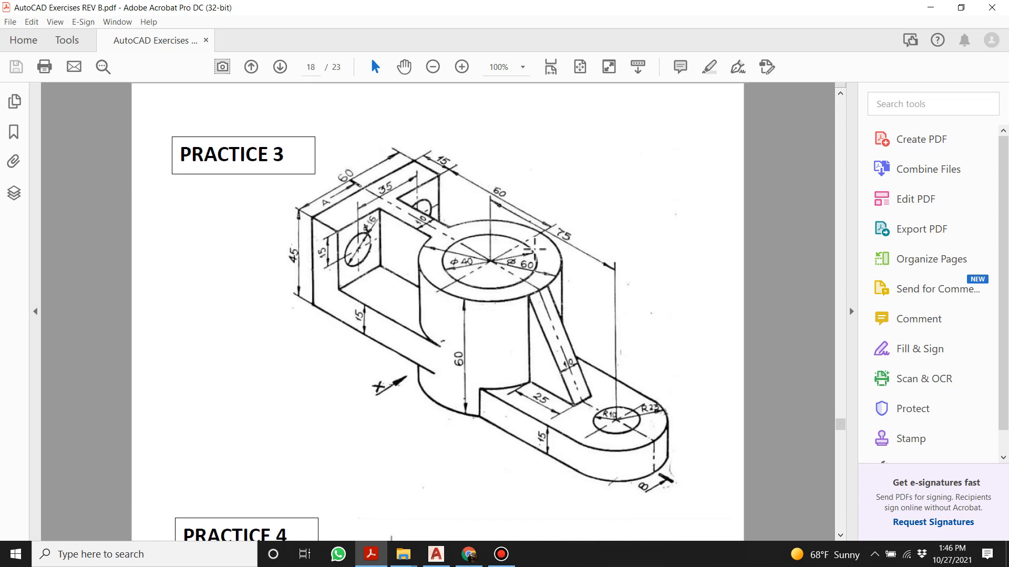
scroll(535, 249, "down", 3)
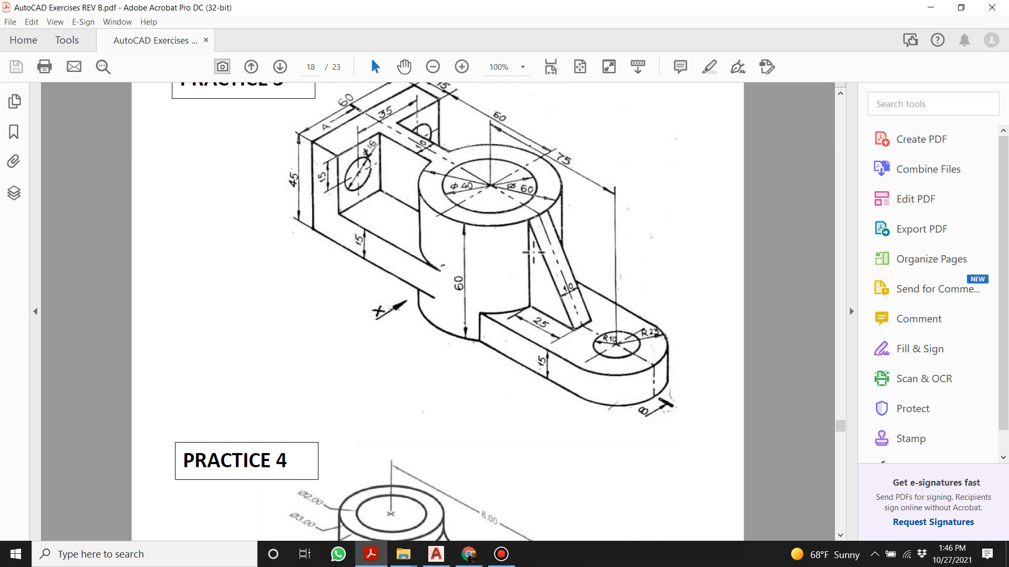
scroll(533, 253, "down", 18)
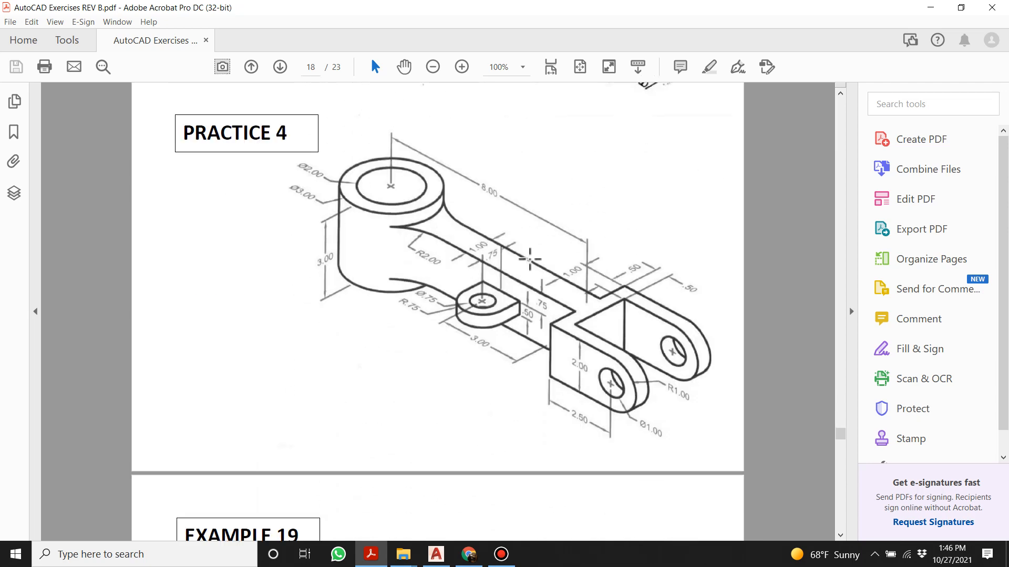
scroll(530, 276, "up", 18)
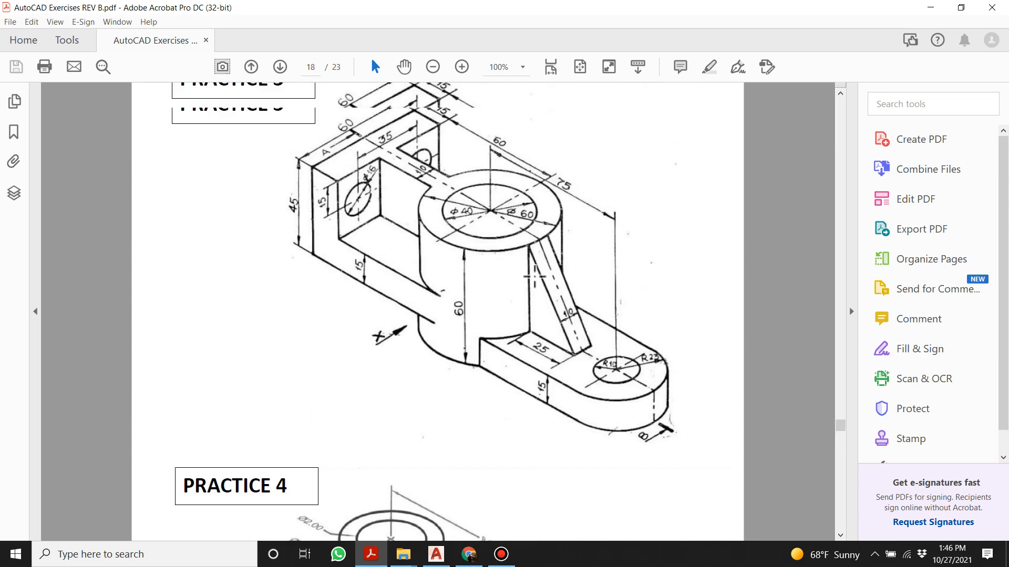
scroll(467, 277, "down", 11)
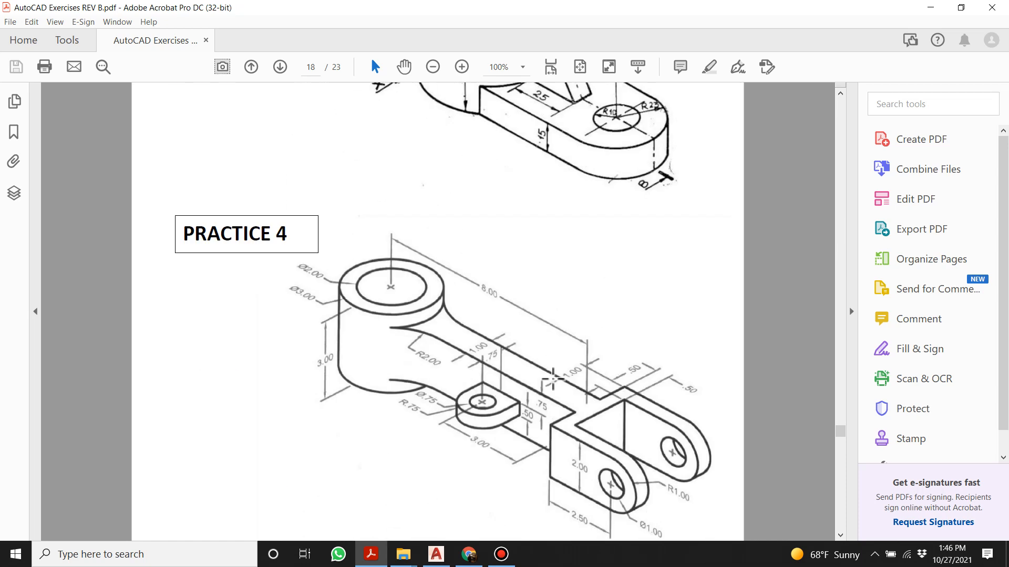
scroll(577, 357, "down", 5)
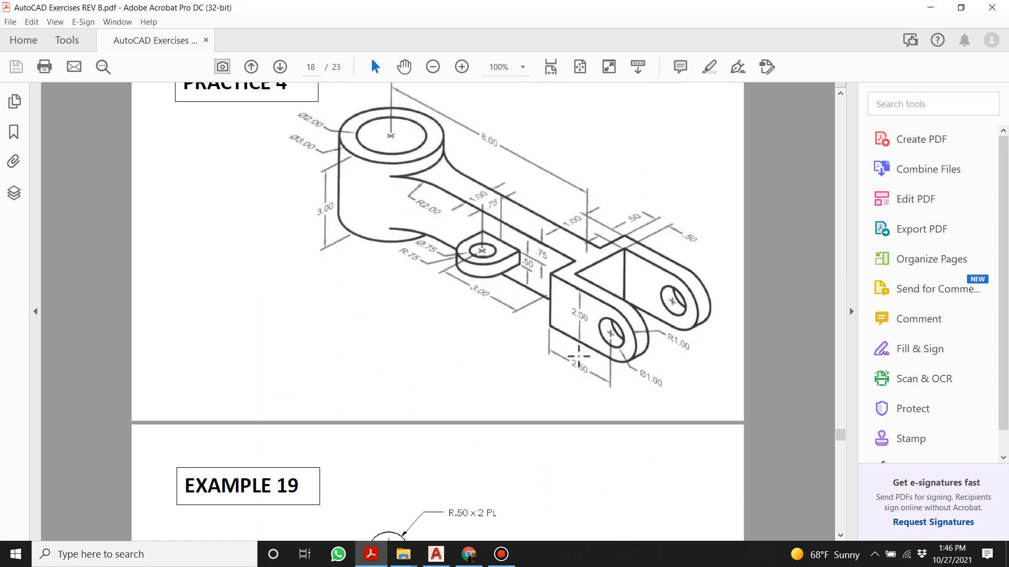
scroll(577, 354, "down", 9)
scroll(576, 354, "down", 2)
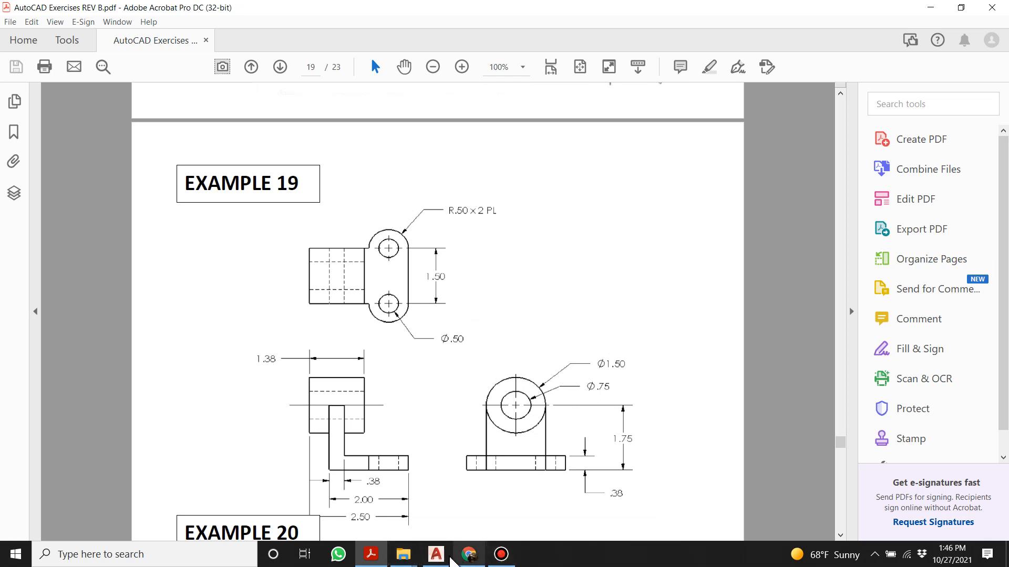
mouse_move(444, 560)
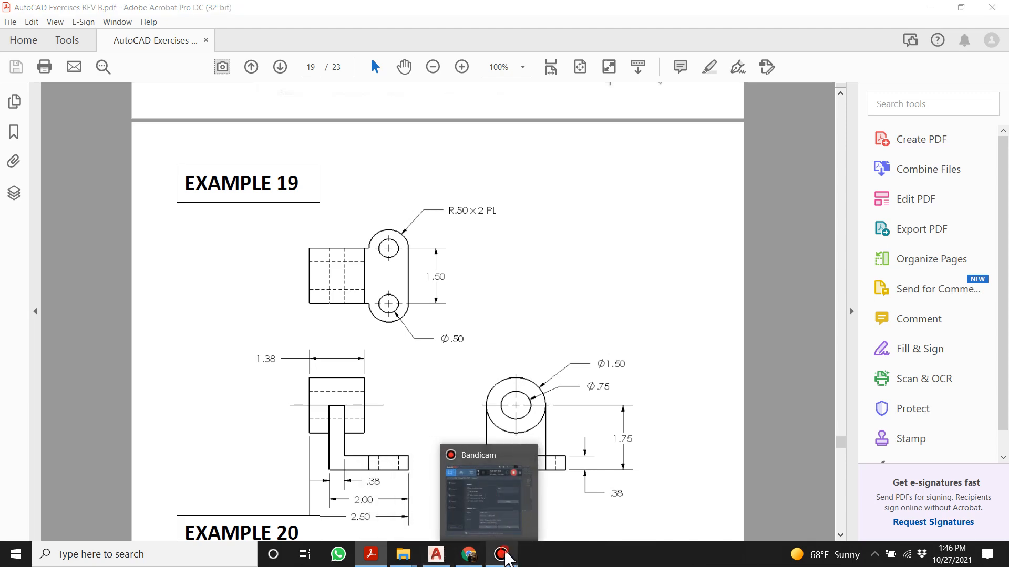